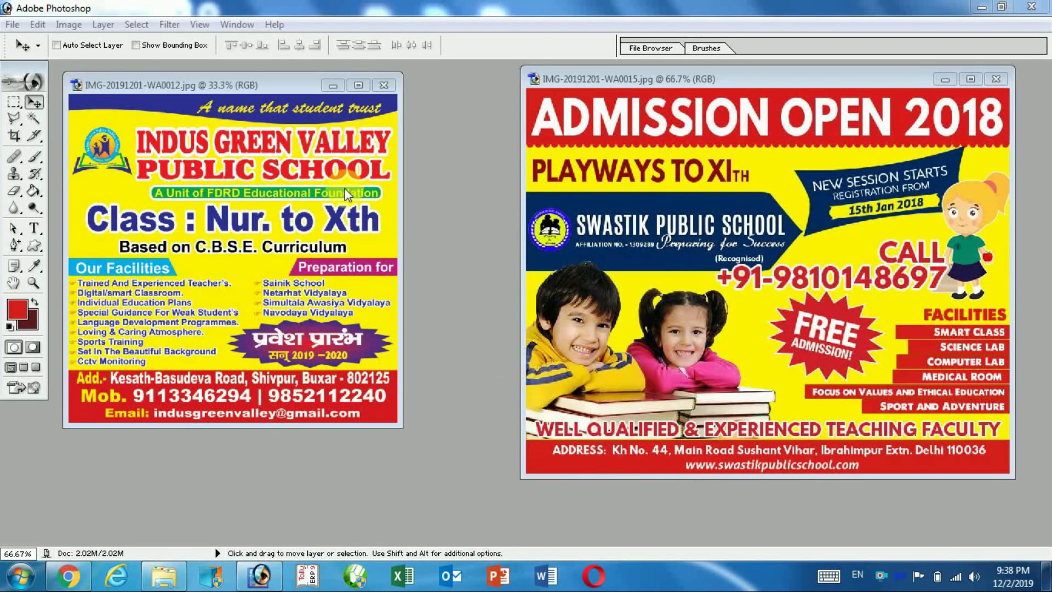
Place reference banners IMG-20191201-WA0012.jpg and IMG-20191201-WA0015.jpg side by side.
{"action": "left_click", "coordinate": [267, 83]}
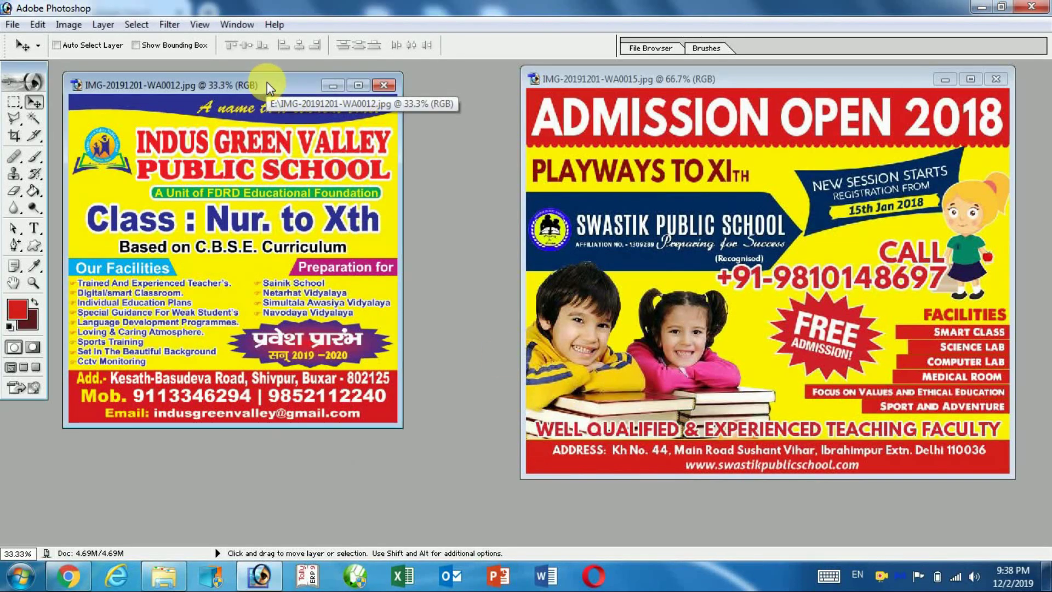
{"action": "left_click", "coordinate": [648, 83]}
{"action": "left_click_drag", "start_coordinate": [659, 82], "coordinate": [677, 84]}
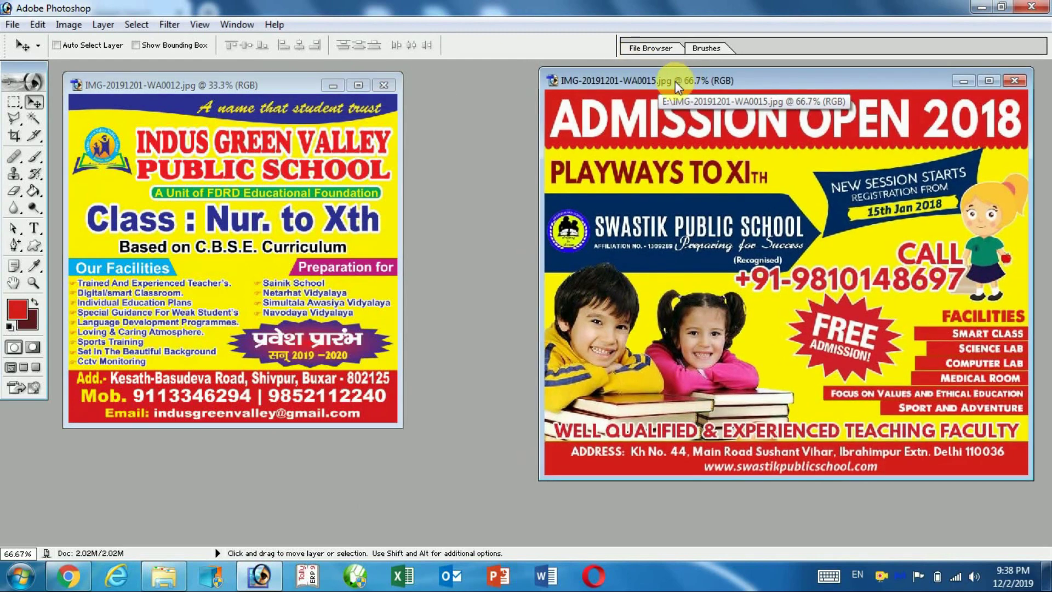
{"action": "left_click", "coordinate": [306, 85]}
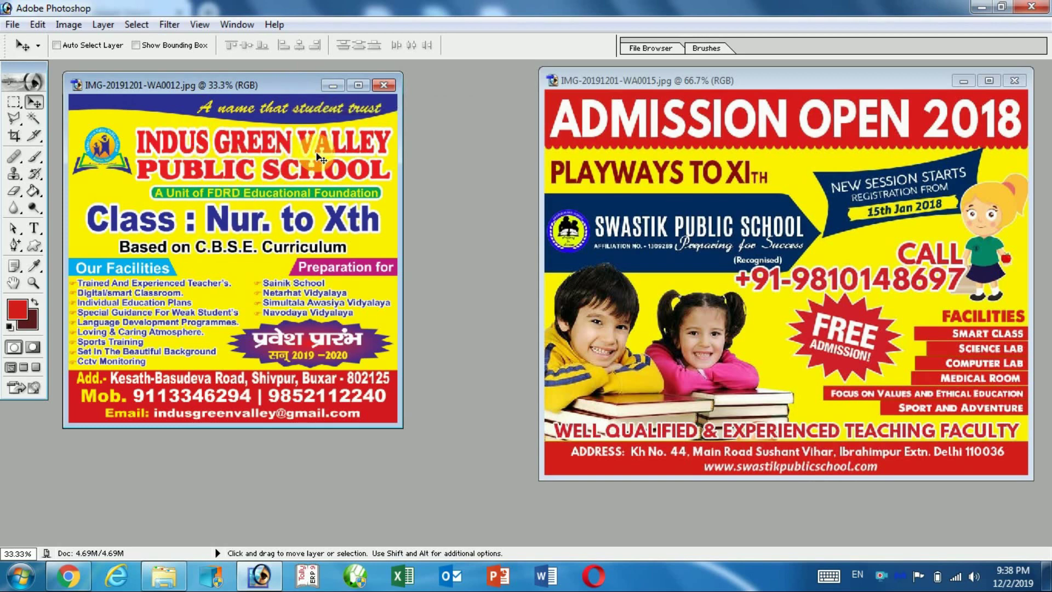
{"action": "mouse_move", "coordinate": [272, 86]}
{"action": "left_mouse_down"}
{"action": "mouse_move", "coordinate": [281, 81]}
{"action": "mouse_move", "coordinate": [260, 80]}
{"action": "left_mouse_up"}
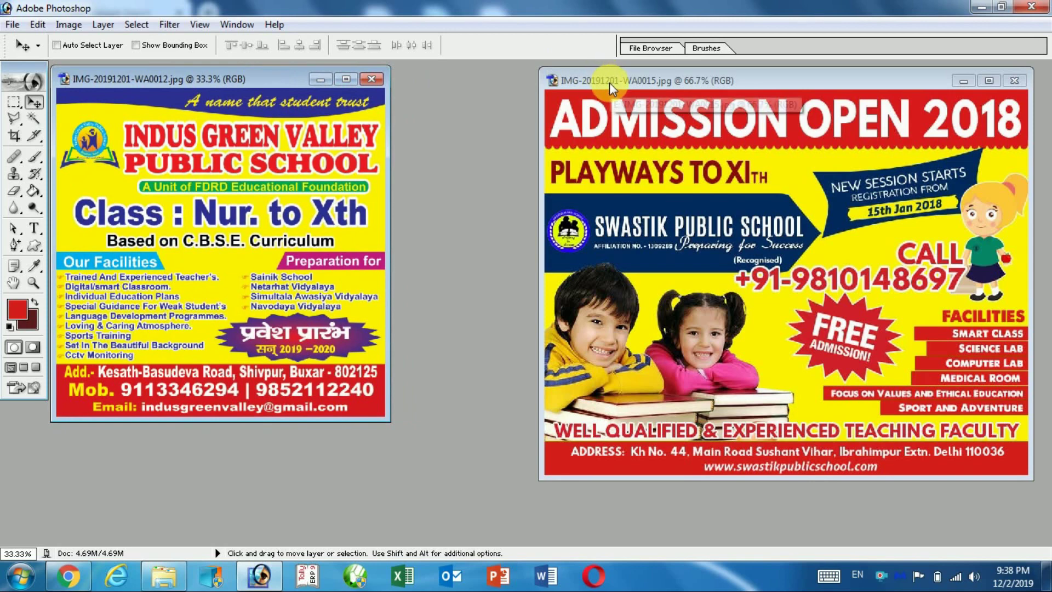
{"action": "left_click_drag", "start_coordinate": [662, 85], "coordinate": [671, 91]}
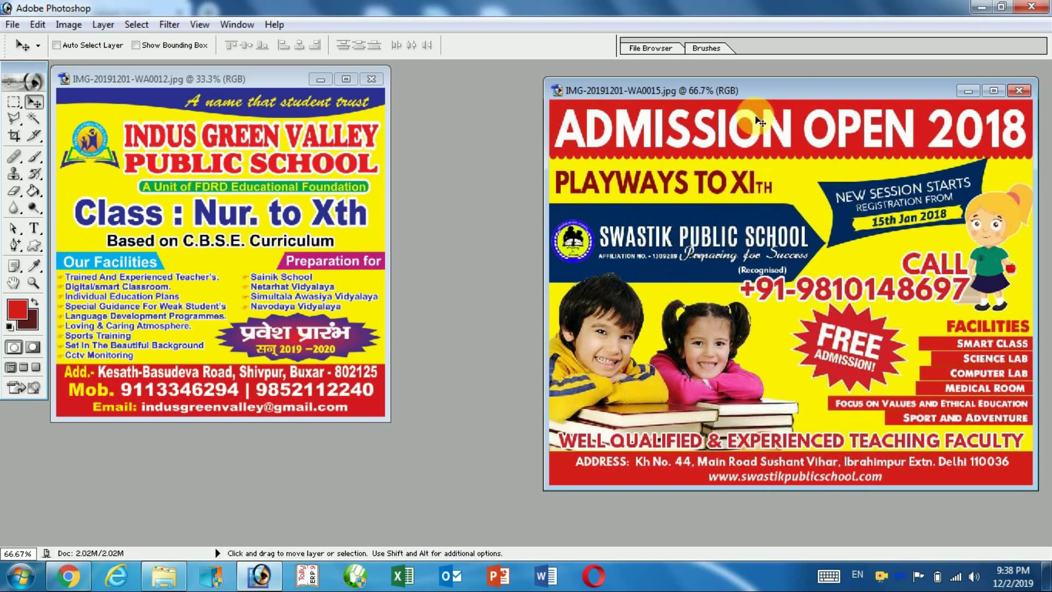
{"action": "left_click_drag", "start_coordinate": [742, 93], "coordinate": [741, 78]}
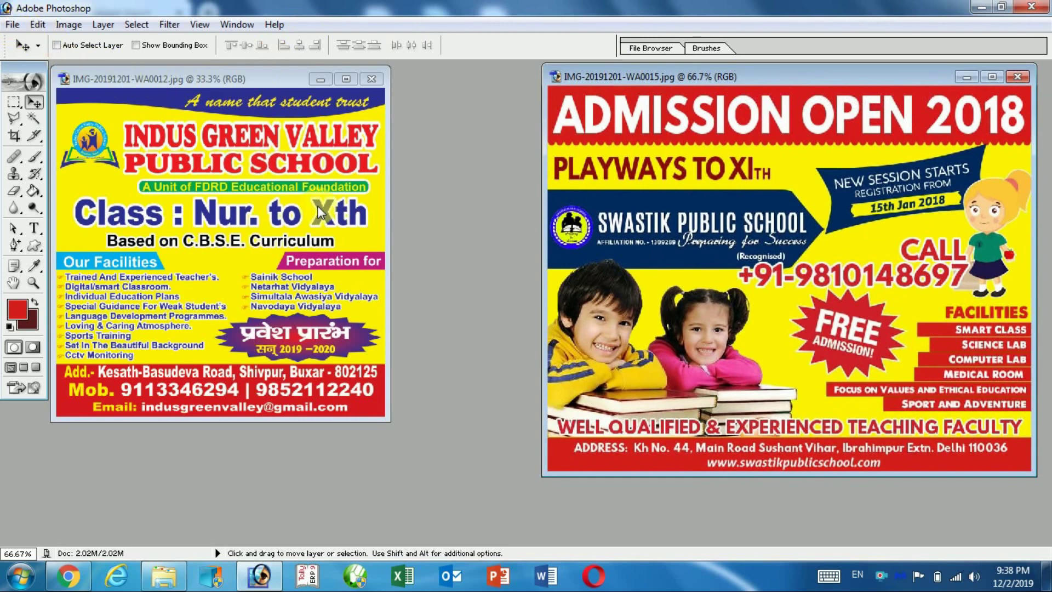
Start a new document and set its width to 120 inches.
{"action": "left_click", "coordinate": [13, 25]}
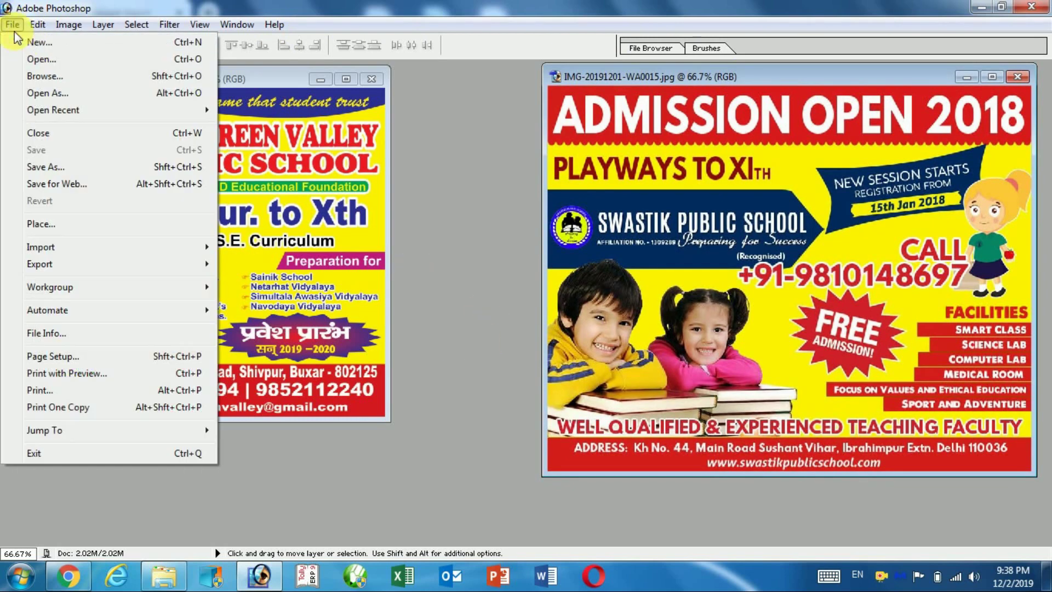
{"action": "left_click", "coordinate": [48, 42]}
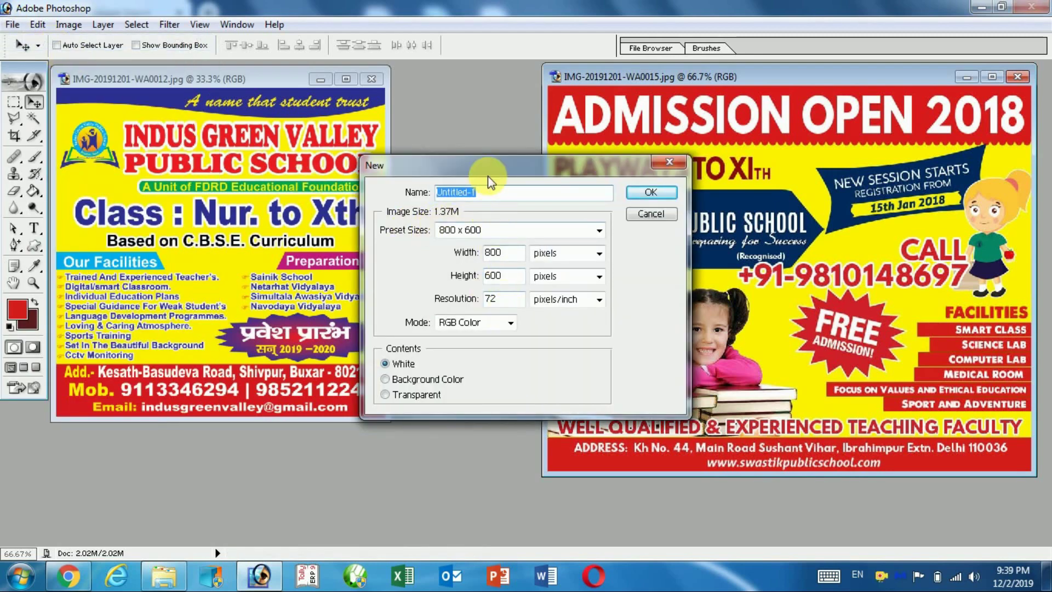
{"action": "left_click_drag", "start_coordinate": [487, 176], "coordinate": [488, 159]}
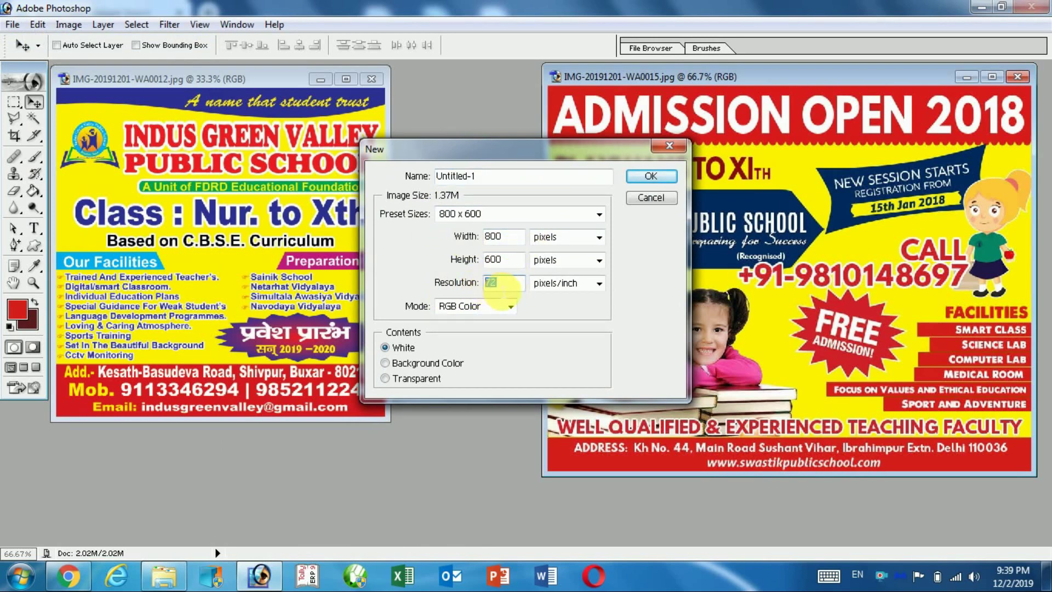
{"action": "left_click_drag", "start_coordinate": [492, 154], "coordinate": [452, 153]}
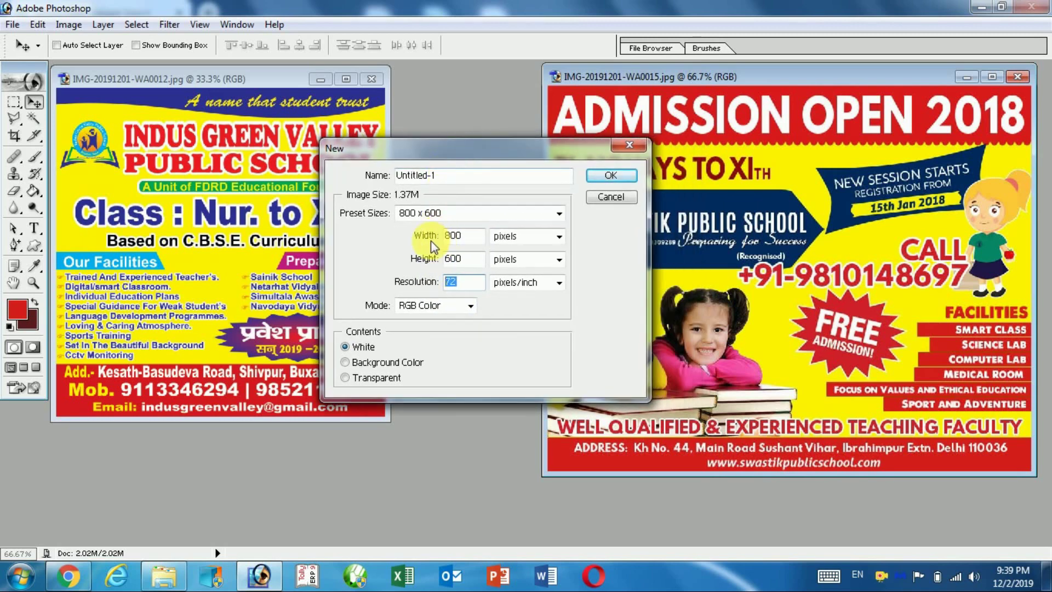
{"action": "double_click", "coordinate": [450, 235]}
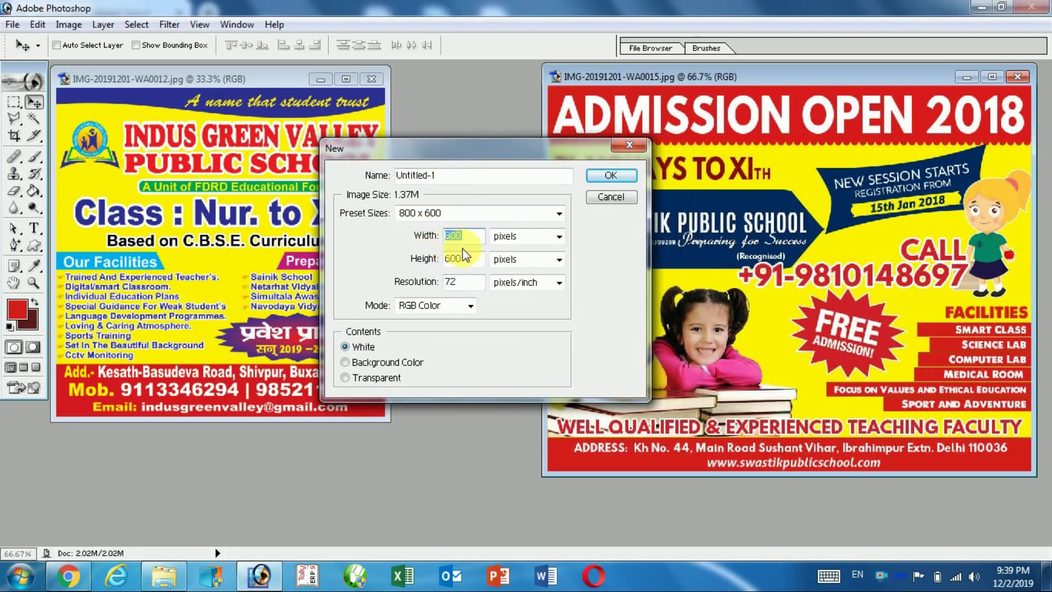
{"action": "left_click", "coordinate": [518, 236]}
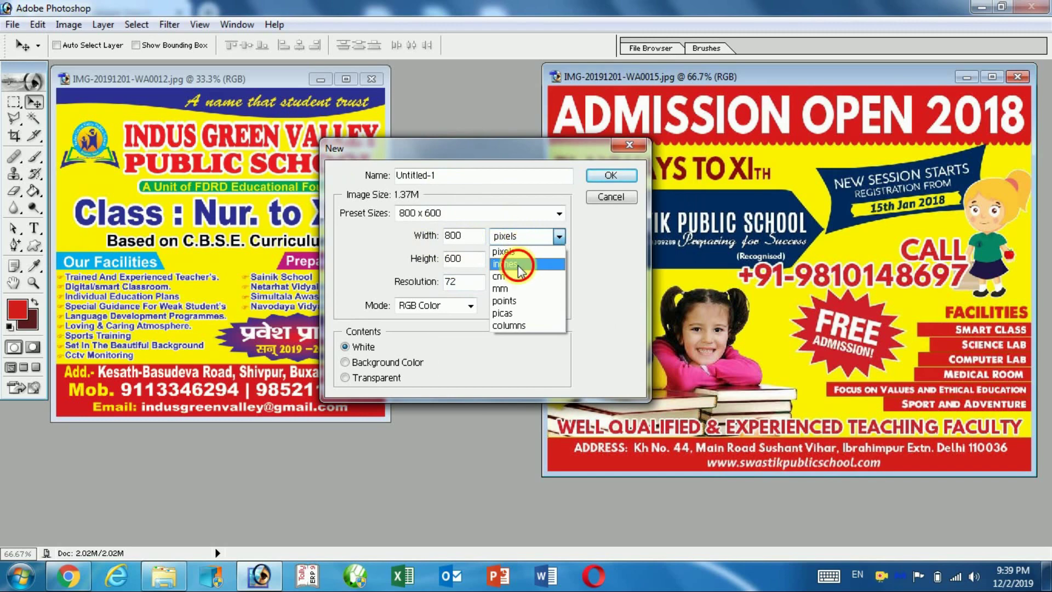
{"action": "left_click", "coordinate": [519, 264]}
{"action": "double_click", "coordinate": [477, 239]}
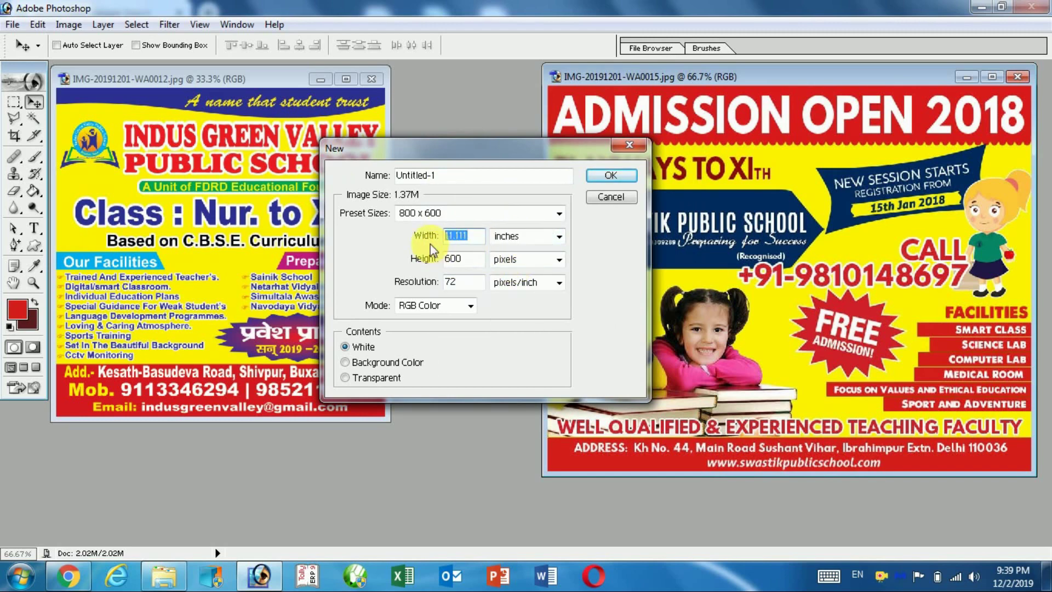
{"action": "type", "text": "12"}
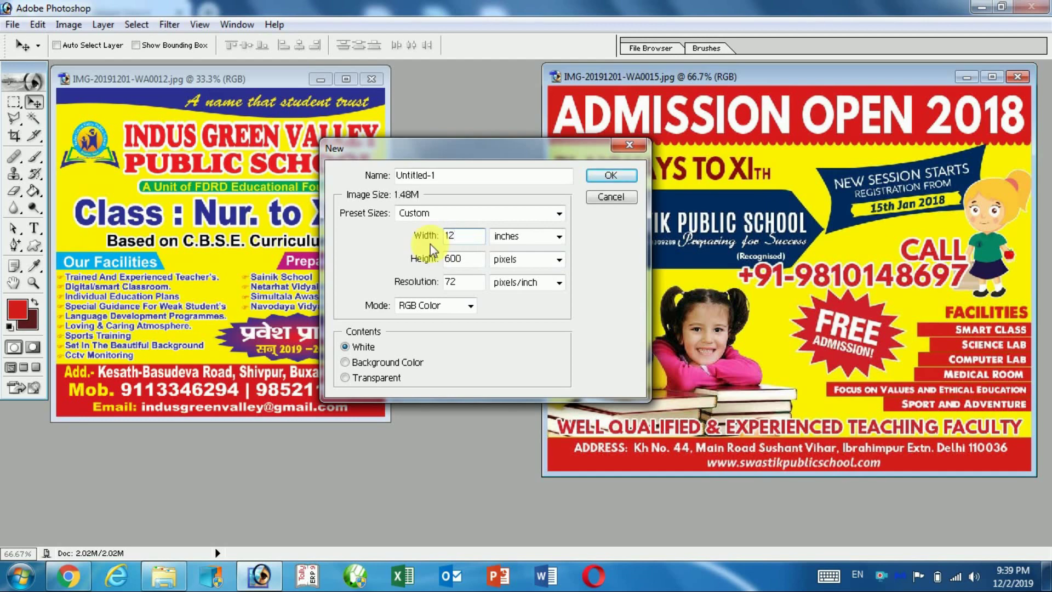
{"action": "type", "text": "0"}
Set the height to 72 inches at 72 pixels/inch and create the document.
{"action": "double_click", "coordinate": [455, 265]}
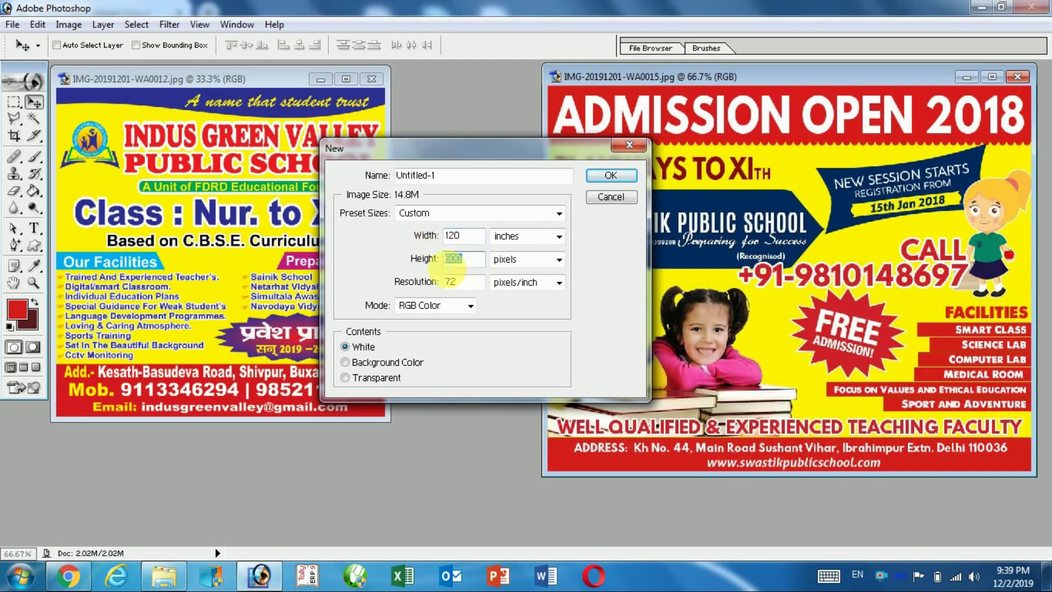
{"action": "left_click", "coordinate": [559, 259]}
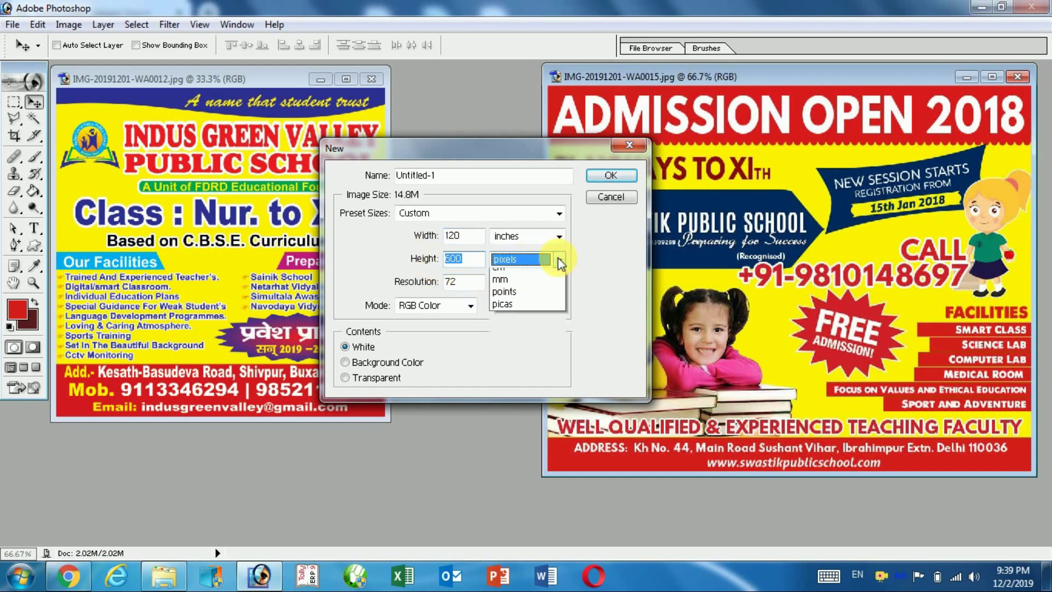
{"action": "left_click", "coordinate": [555, 287]}
{"action": "type", "text": "72"}
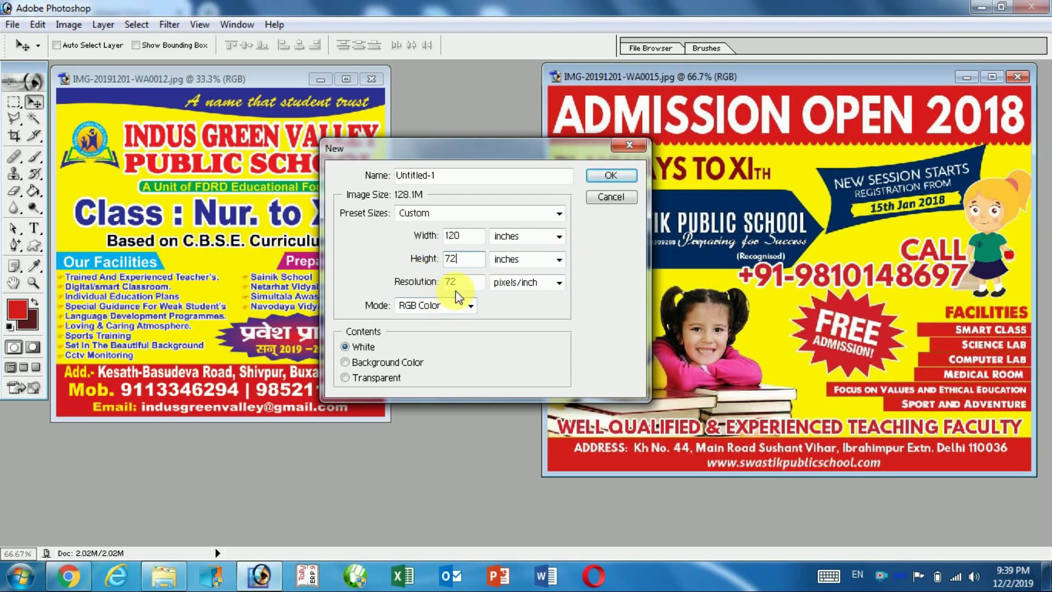
{"action": "left_click_drag", "start_coordinate": [465, 289], "coordinate": [433, 282]}
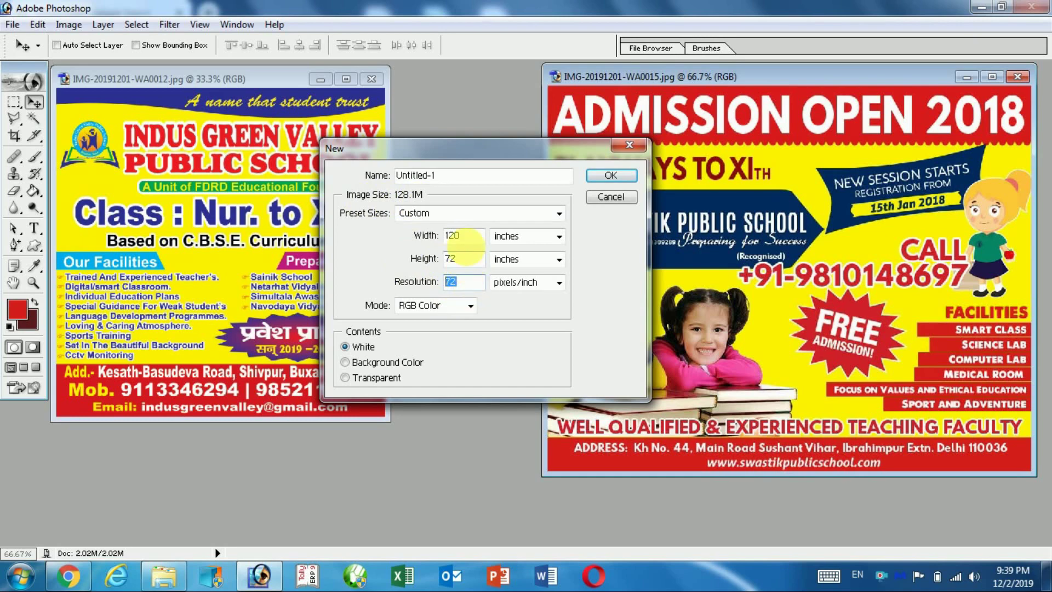
{"action": "left_click_drag", "start_coordinate": [456, 154], "coordinate": [456, 132]}
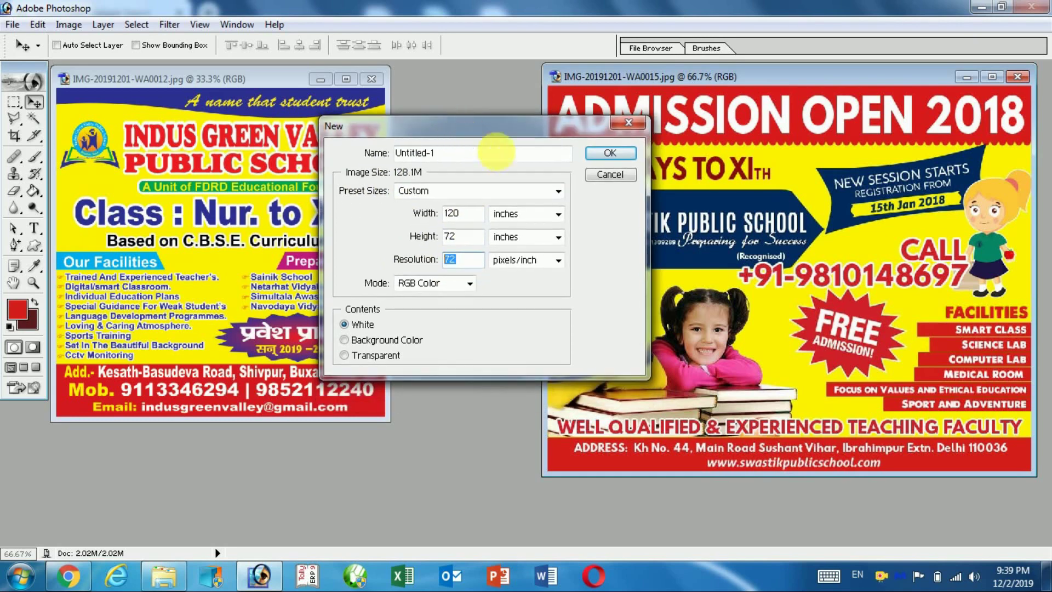
{"action": "left_click", "coordinate": [609, 157]}
Position the Untitled-1 canvas window in front, between the two reference banner windows.
{"action": "left_click_drag", "start_coordinate": [358, 94], "coordinate": [441, 104]}
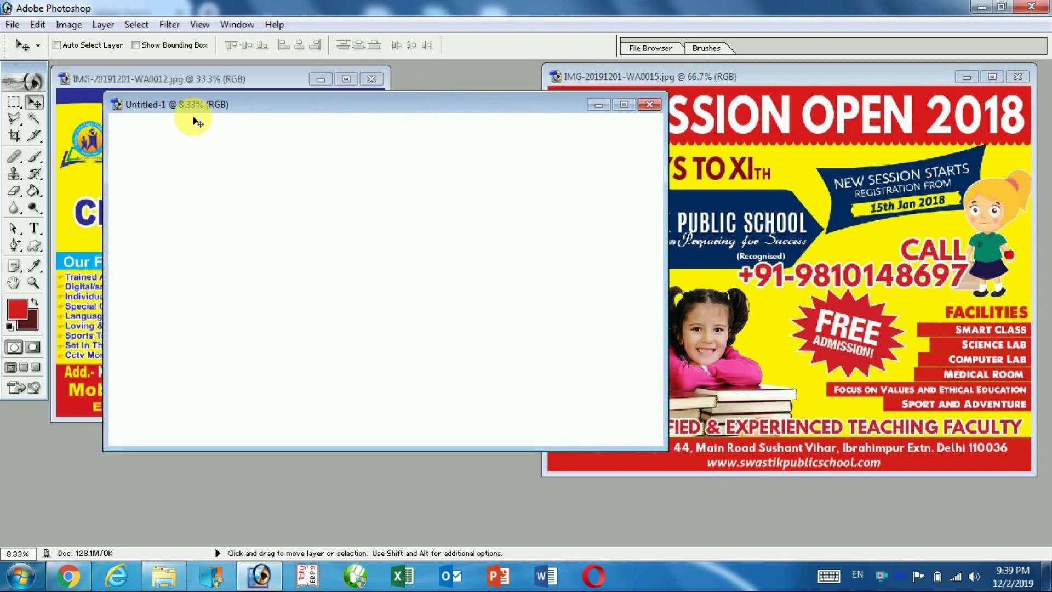
{"action": "left_click_drag", "start_coordinate": [313, 104], "coordinate": [358, 108]}
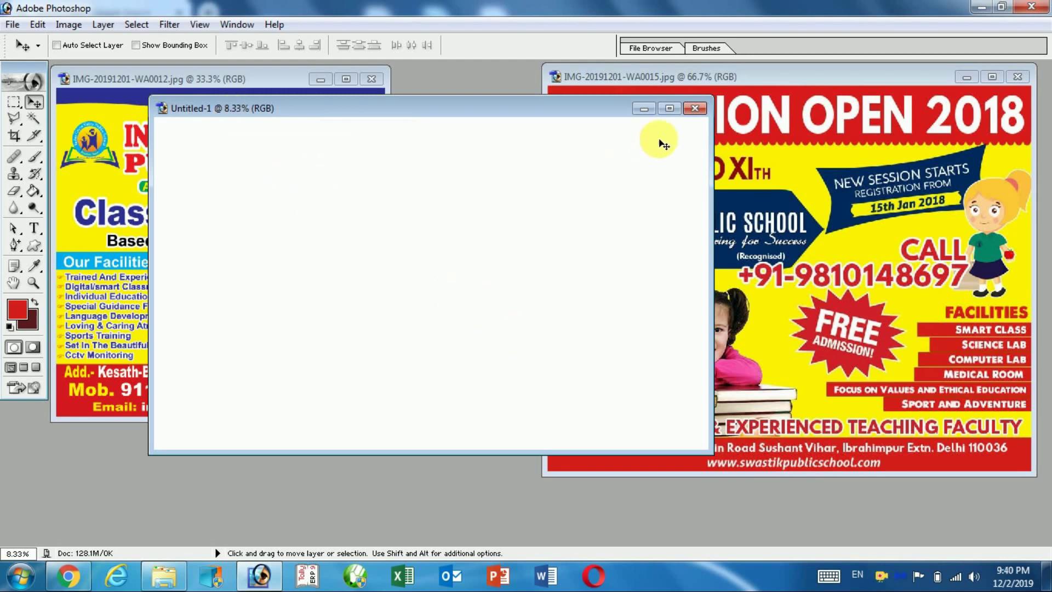
{"action": "left_click", "coordinate": [675, 78]}
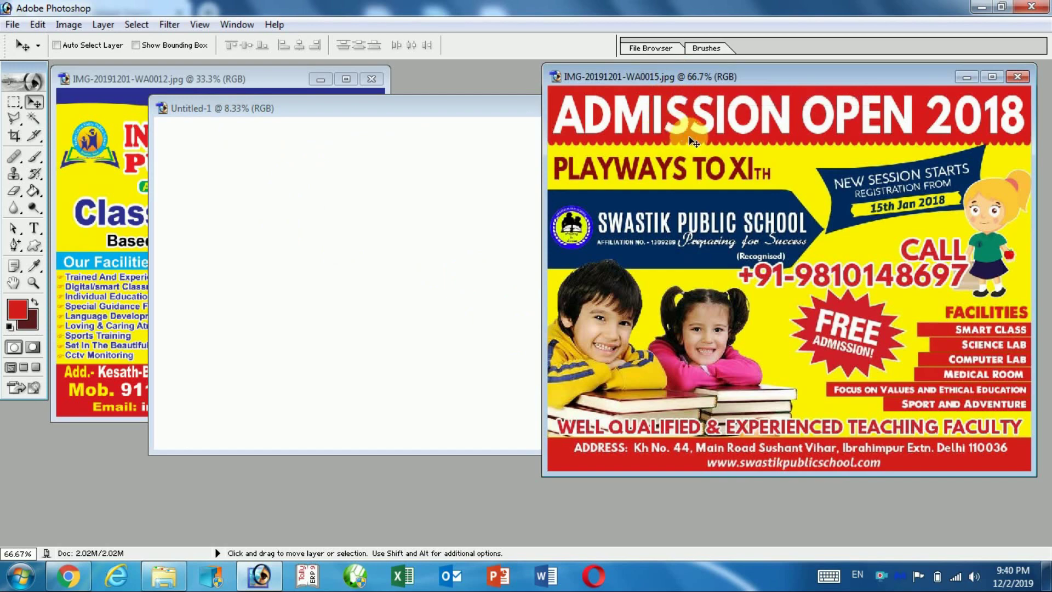
{"action": "left_click", "coordinate": [465, 278]}
{"action": "mouse_move", "coordinate": [478, 112]}
{"action": "left_mouse_down"}
{"action": "mouse_move", "coordinate": [502, 145]}
{"action": "mouse_move", "coordinate": [541, 162]}
{"action": "left_mouse_up"}
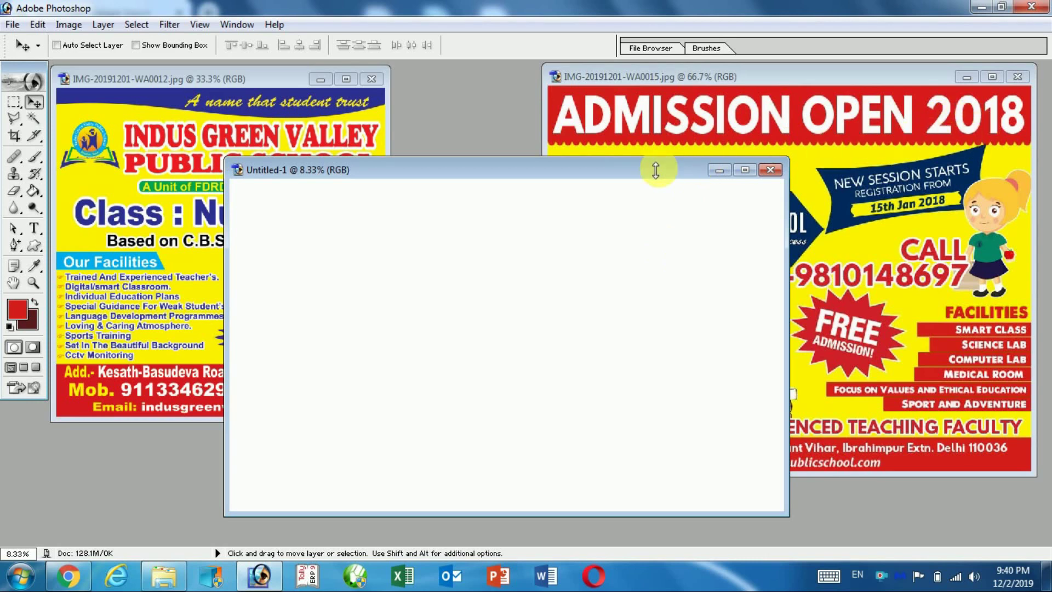
{"action": "left_click_drag", "start_coordinate": [556, 173], "coordinate": [536, 185]}
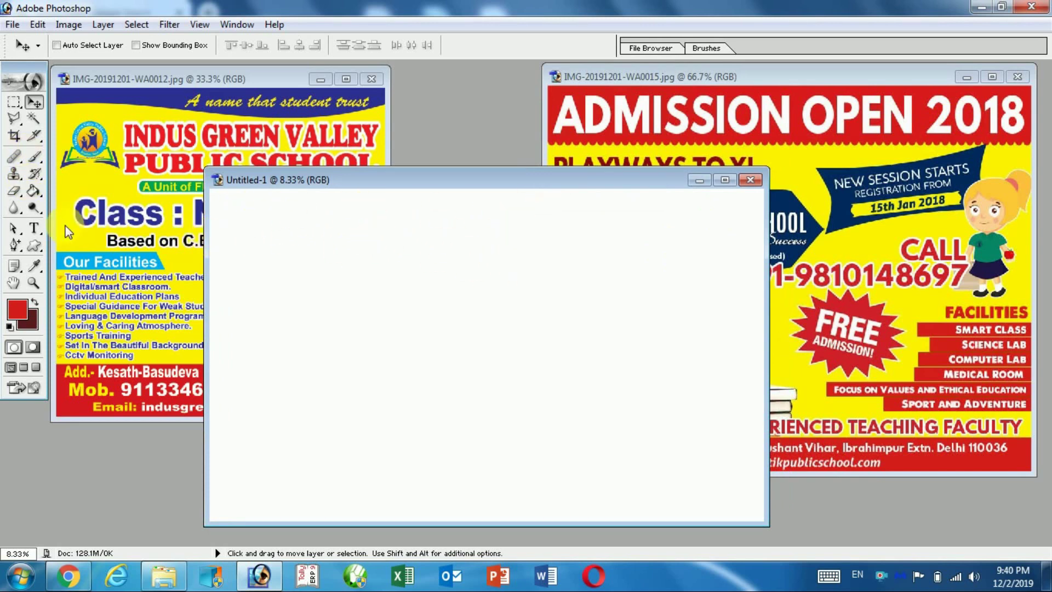
With the Custom Shape tool, load the full 'All' shape set into the Shape picker.
{"action": "left_click", "coordinate": [31, 245]}
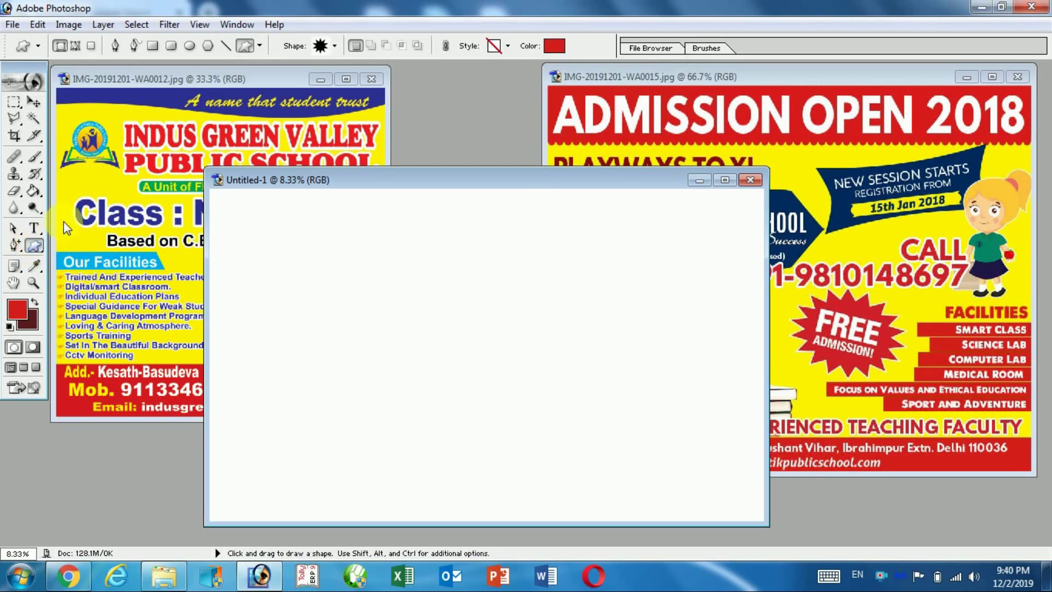
{"action": "left_click", "coordinate": [334, 47]}
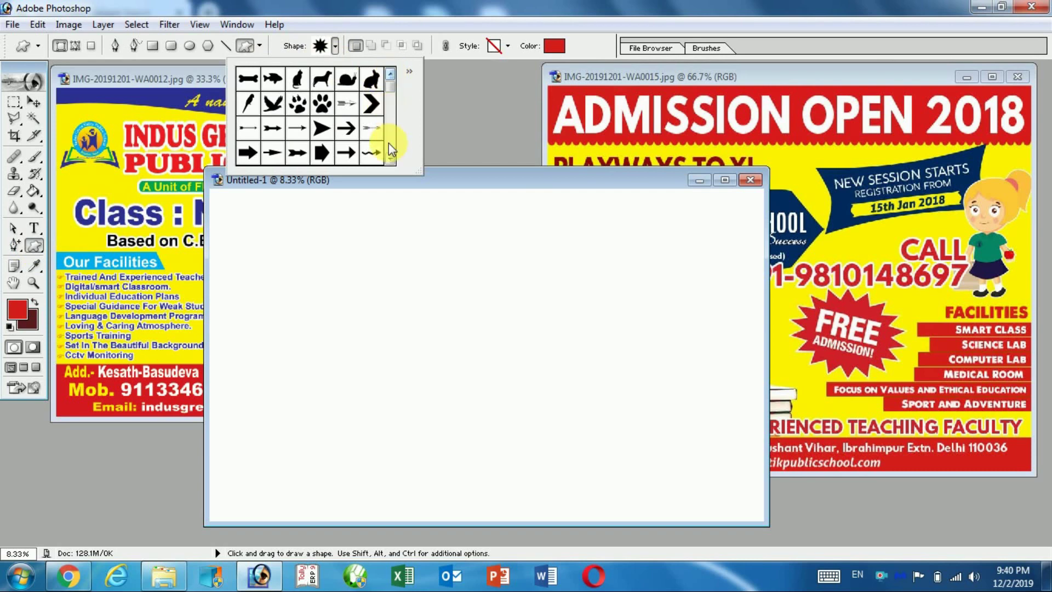
{"action": "left_click", "coordinate": [409, 72]}
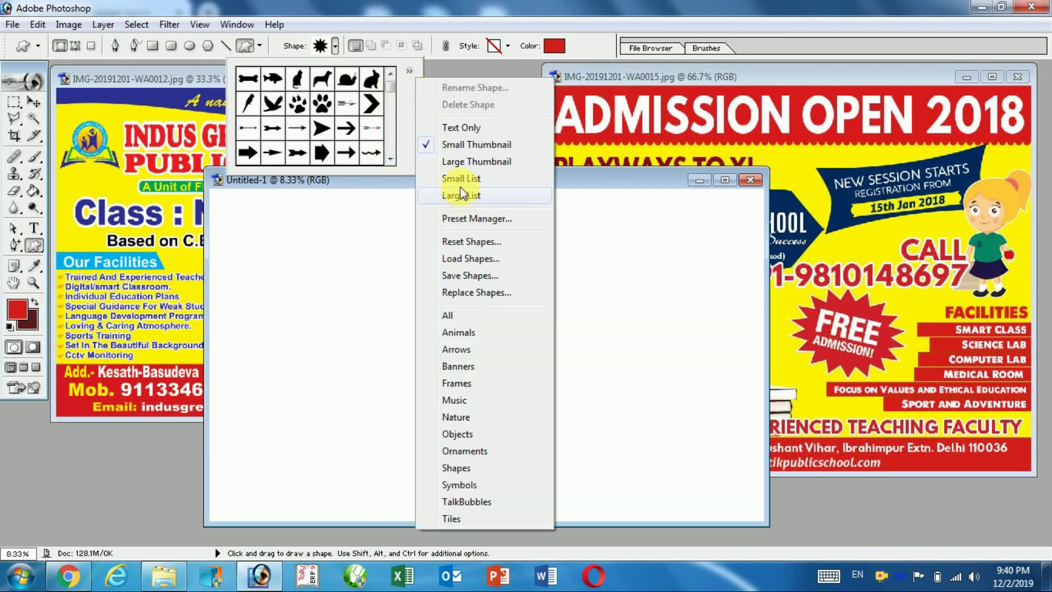
{"action": "left_click", "coordinate": [464, 318]}
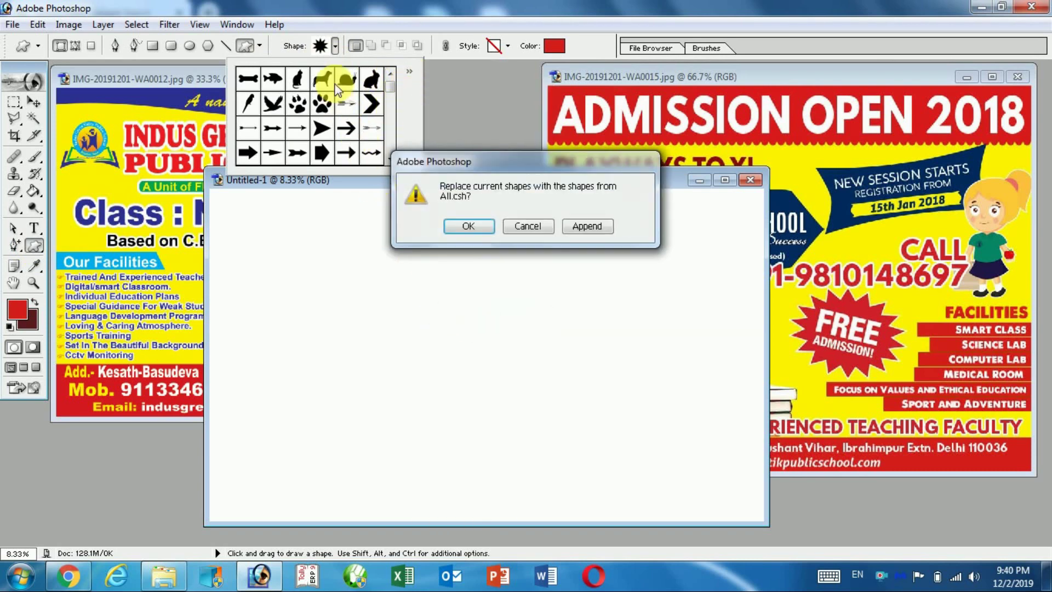
{"action": "left_click", "coordinate": [469, 225]}
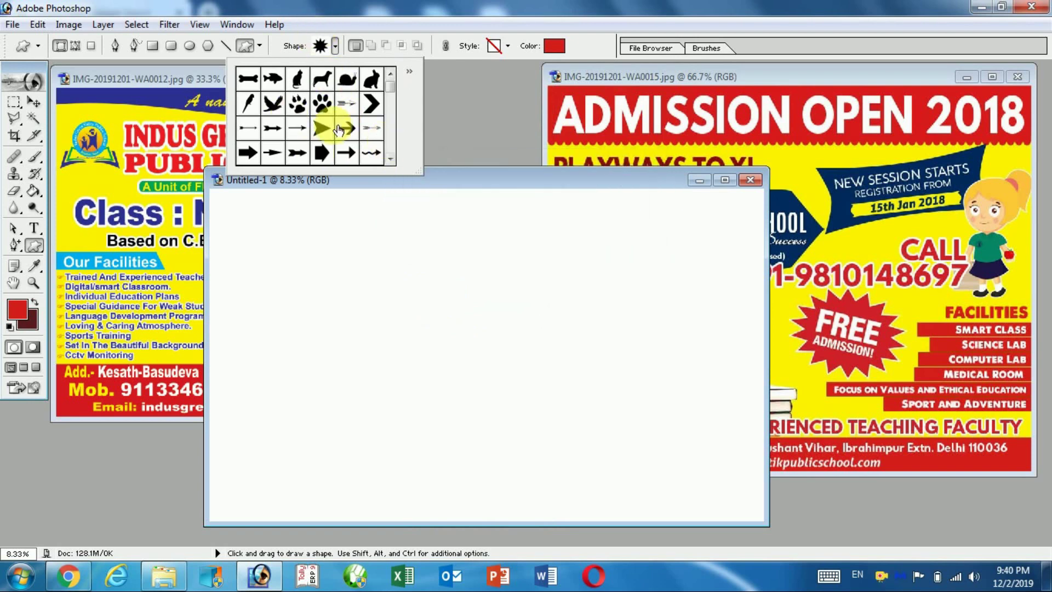
Scroll through the shape library and choose the wavy square frame shape.
{"action": "left_click", "coordinate": [390, 159]}
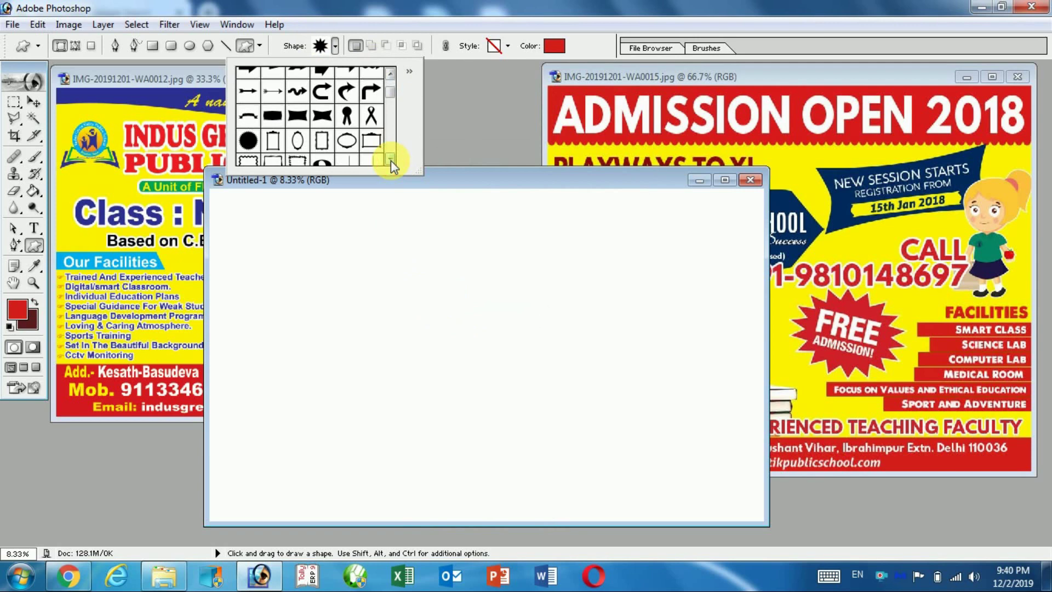
{"action": "left_click", "coordinate": [391, 160]}
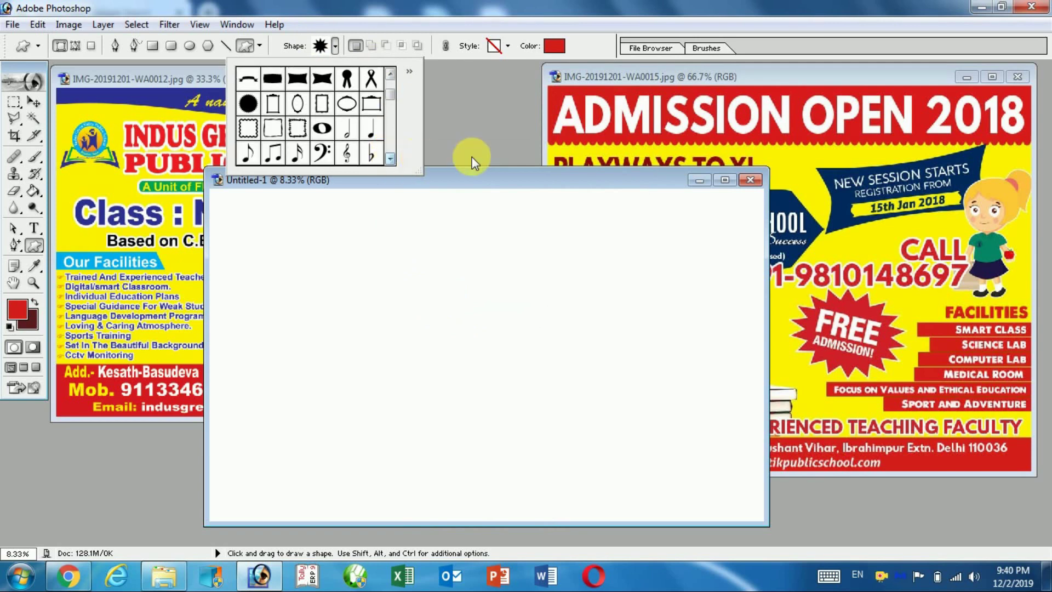
{"action": "left_click", "coordinate": [390, 159]}
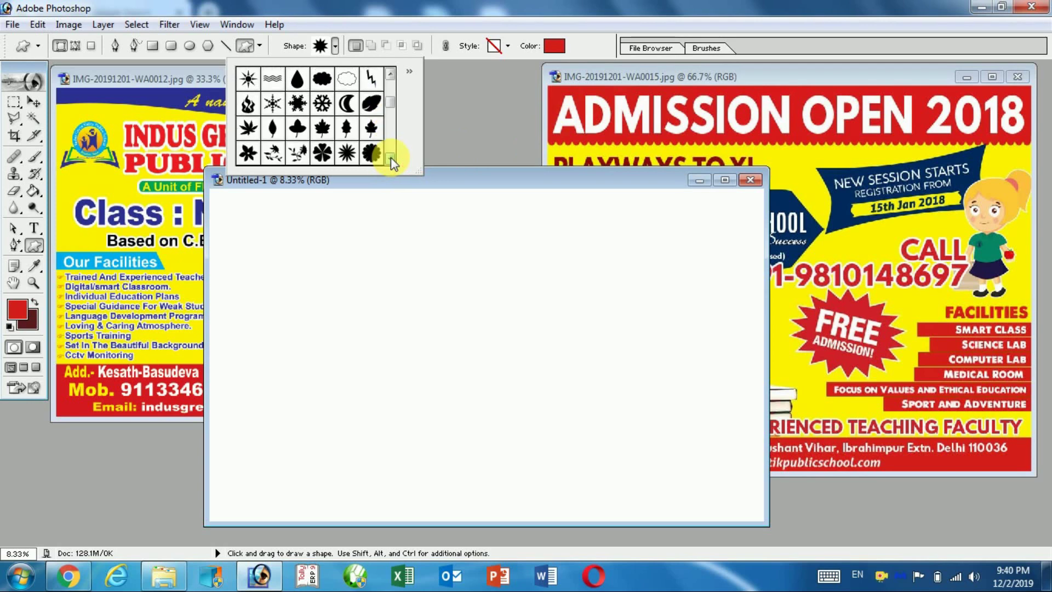
{"action": "left_click", "coordinate": [390, 159]}
{"action": "left_click", "coordinate": [390, 158]}
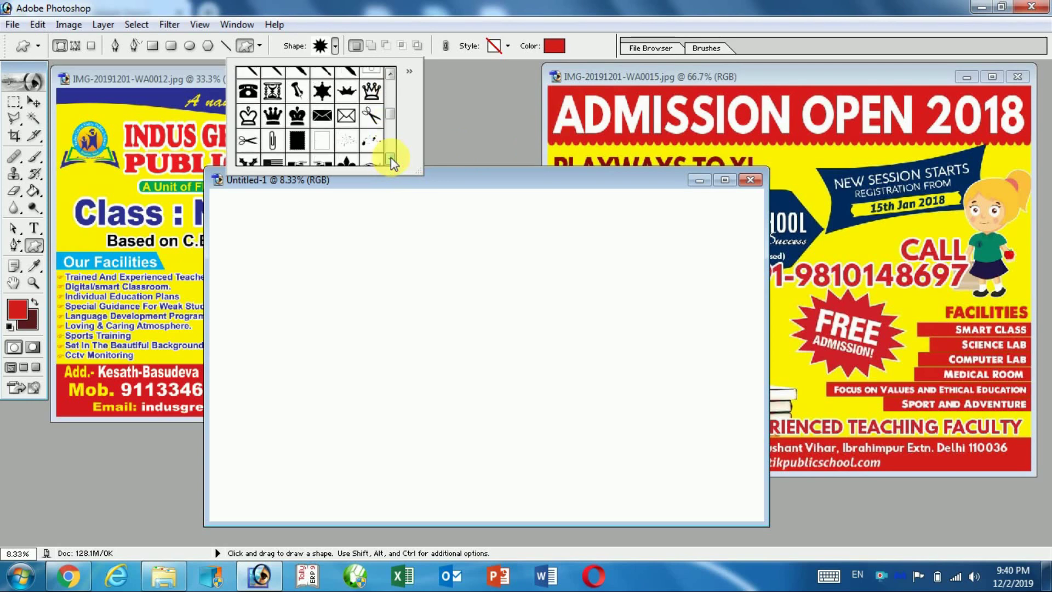
{"action": "left_click", "coordinate": [390, 159]}
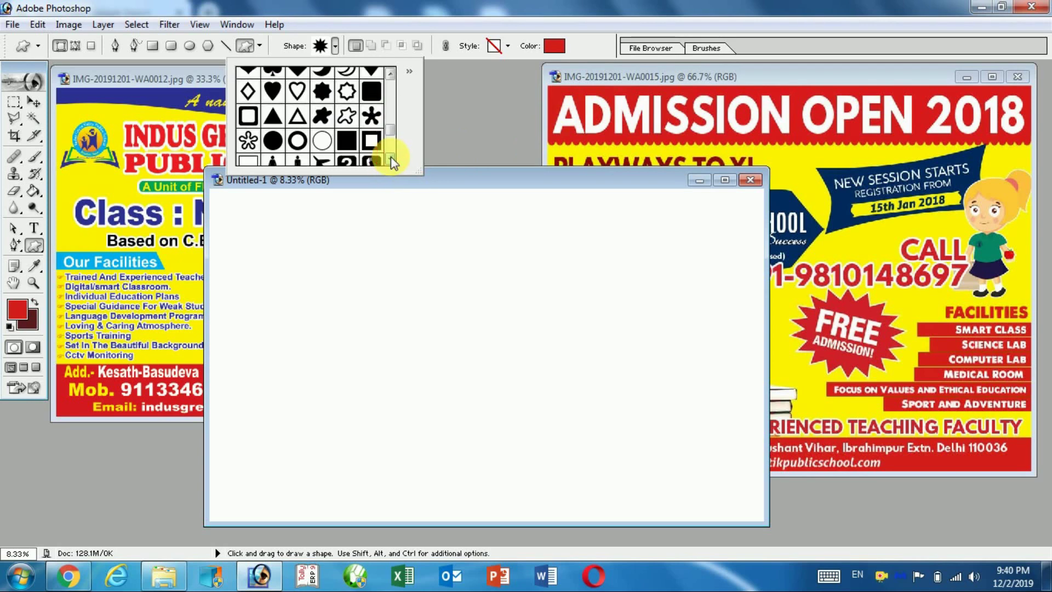
{"action": "left_click", "coordinate": [390, 159]}
{"action": "left_click", "coordinate": [391, 159]}
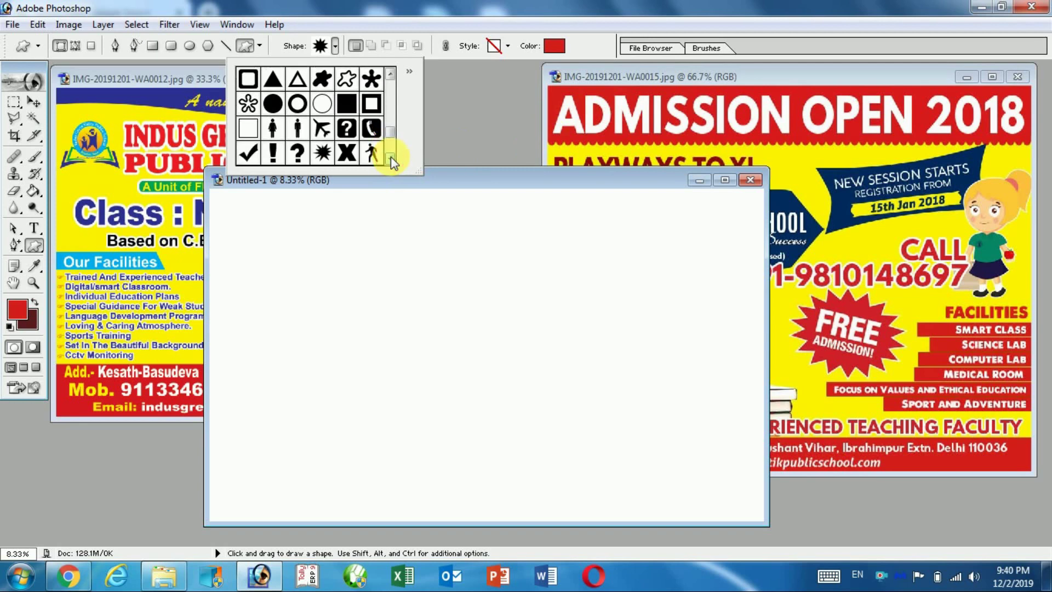
{"action": "left_click", "coordinate": [390, 159]}
{"action": "left_click", "coordinate": [390, 159]}
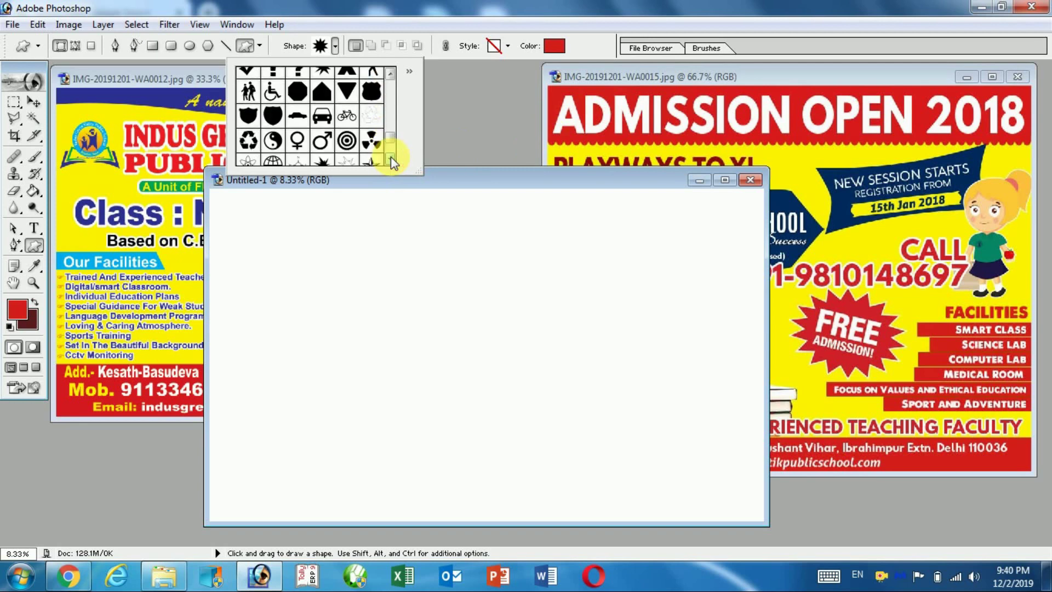
{"action": "left_click", "coordinate": [391, 159]}
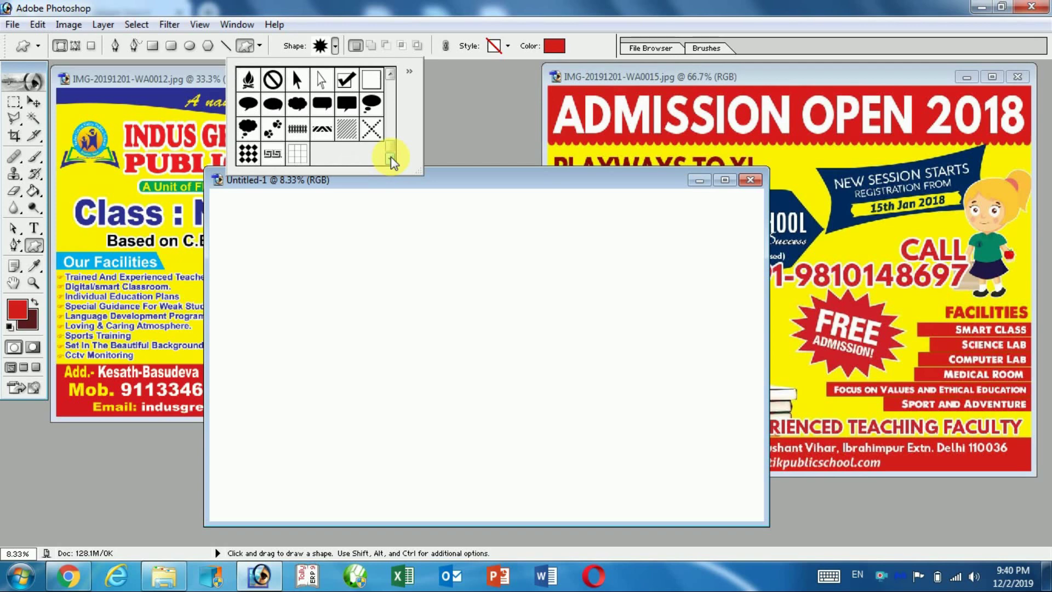
{"action": "left_click_drag", "start_coordinate": [393, 146], "coordinate": [397, 92]}
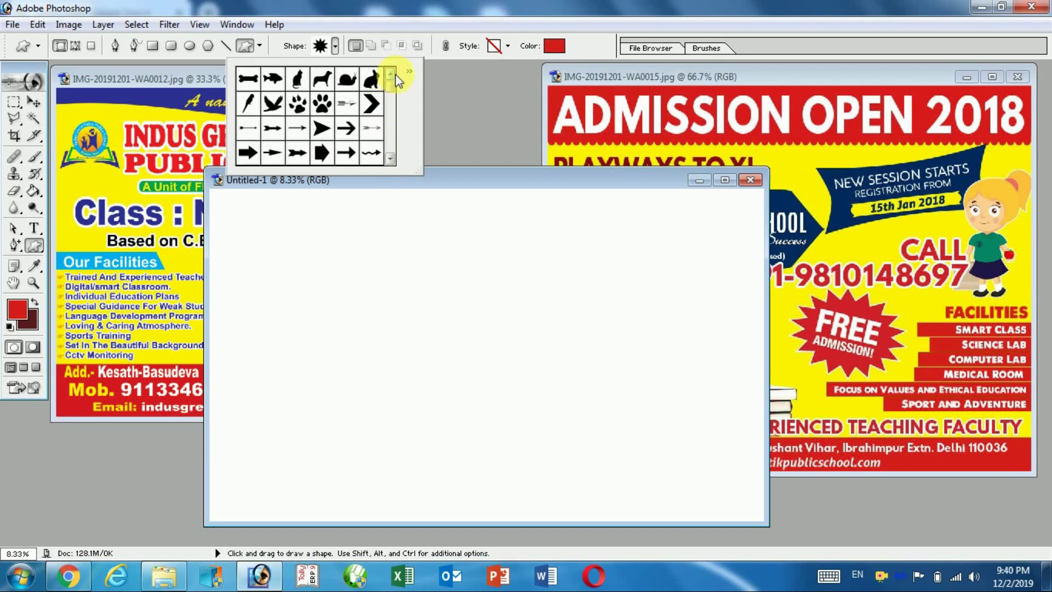
{"action": "left_click", "coordinate": [391, 159]}
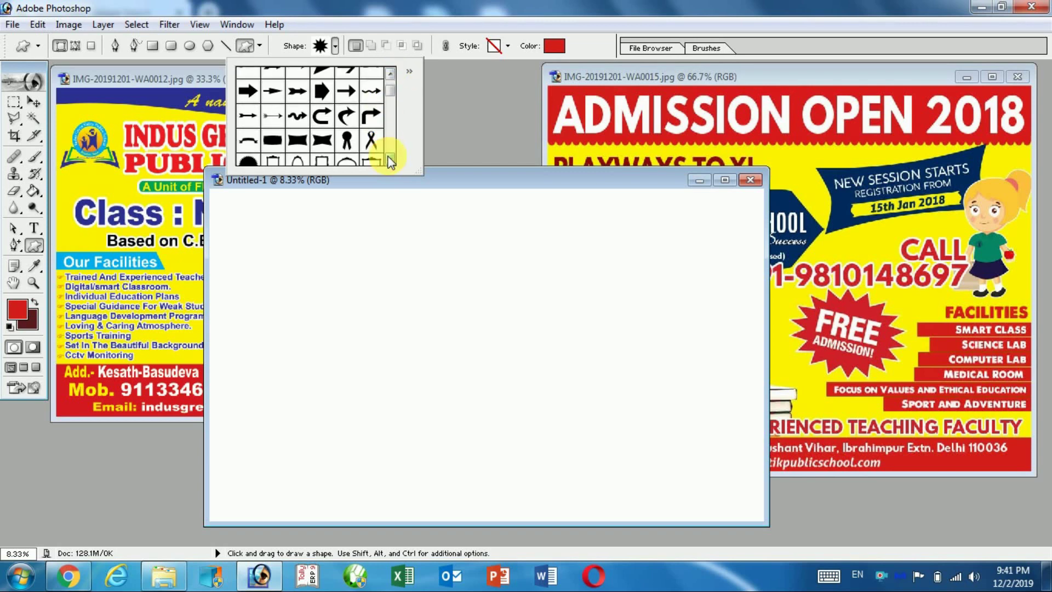
{"action": "left_click", "coordinate": [390, 160]}
{"action": "left_click", "coordinate": [390, 160]}
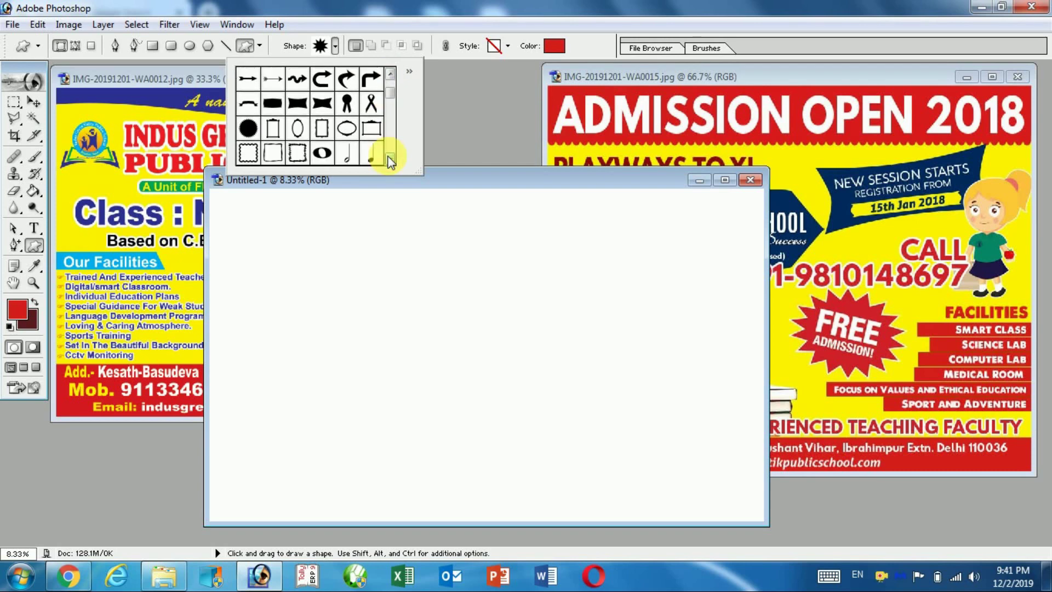
{"action": "left_click", "coordinate": [390, 160]}
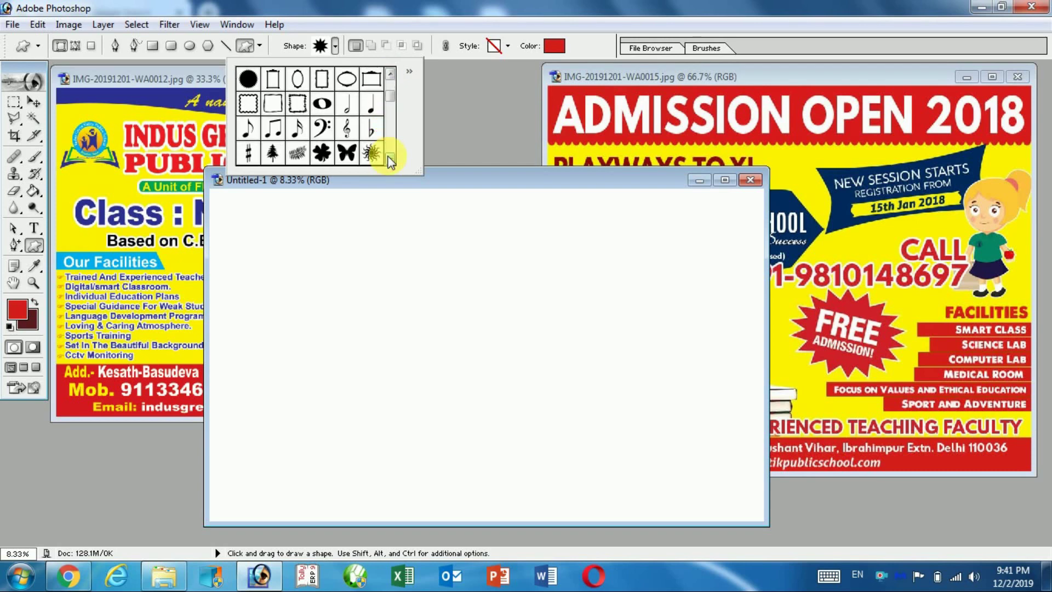
{"action": "left_click", "coordinate": [247, 103]}
Draw the red wavy frame, shift it right, and stretch it to the canvas's right edge.
{"action": "left_click_drag", "start_coordinate": [224, 199], "coordinate": [454, 333]}
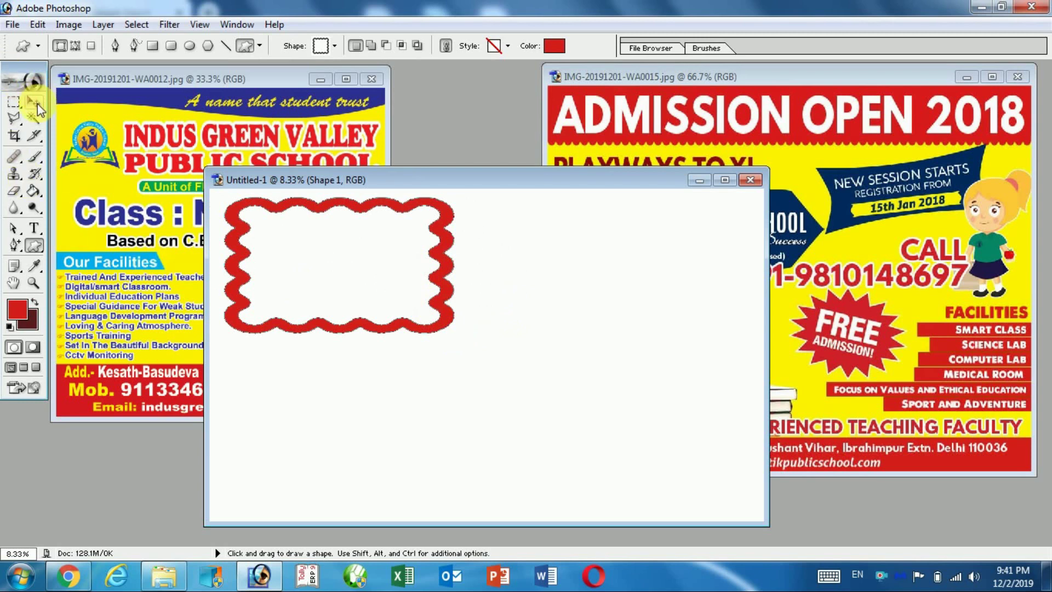
{"action": "left_click", "coordinate": [34, 102]}
{"action": "mouse_move", "coordinate": [450, 285]}
{"action": "left_mouse_down"}
{"action": "mouse_move", "coordinate": [486, 308]}
{"action": "mouse_move", "coordinate": [498, 272]}
{"action": "left_mouse_up"}
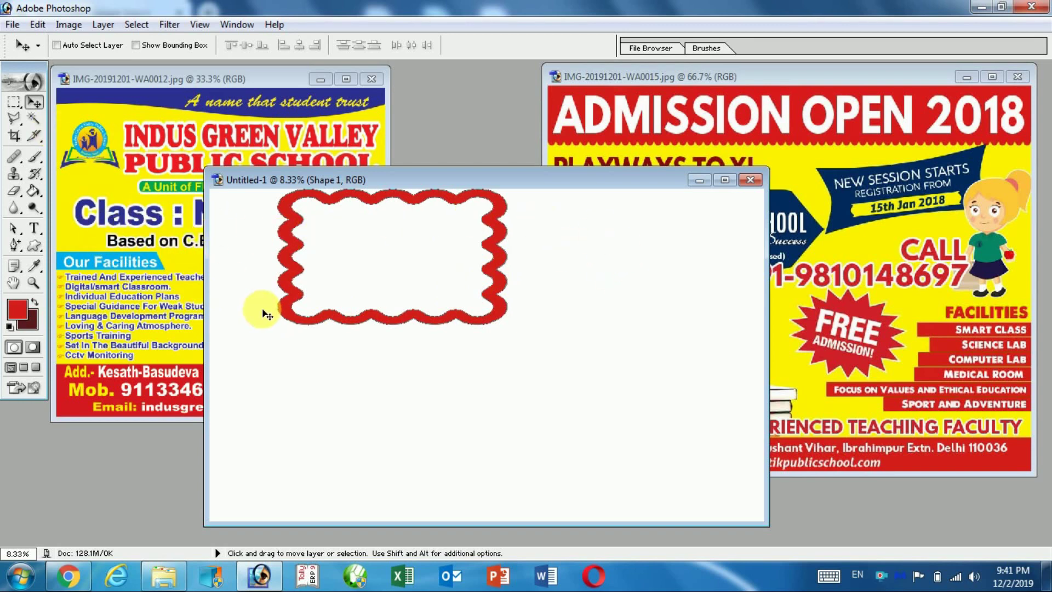
{"action": "key", "text": "ctrl+t"}
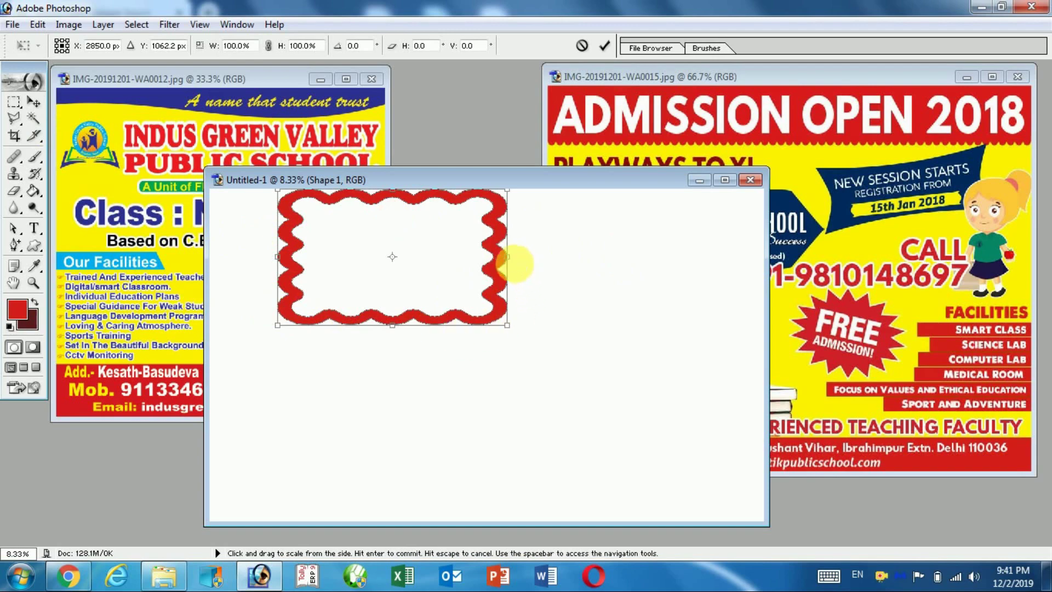
{"action": "left_click_drag", "start_coordinate": [516, 266], "coordinate": [787, 263]}
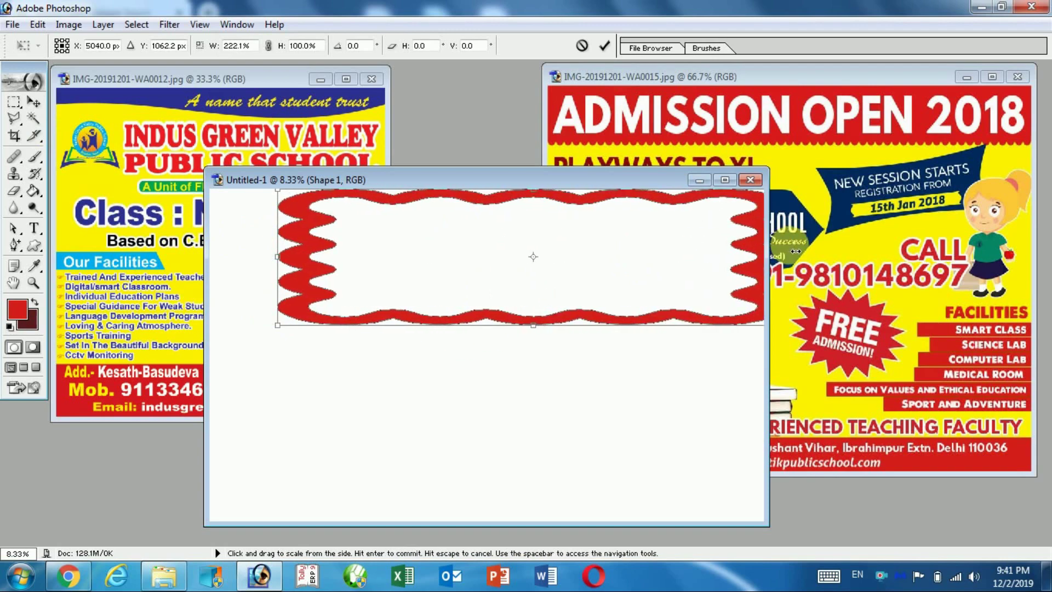
Stretch the frame past both canvas sides and above the top, leaving a wavy band.
{"action": "left_click", "coordinate": [725, 180]}
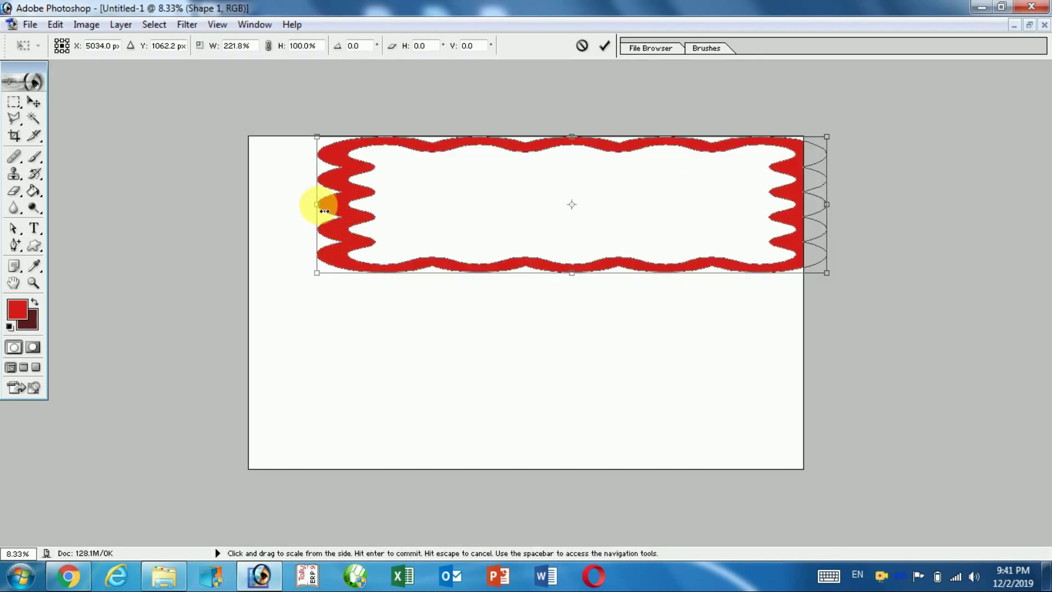
{"action": "left_click_drag", "start_coordinate": [318, 208], "coordinate": [213, 205]}
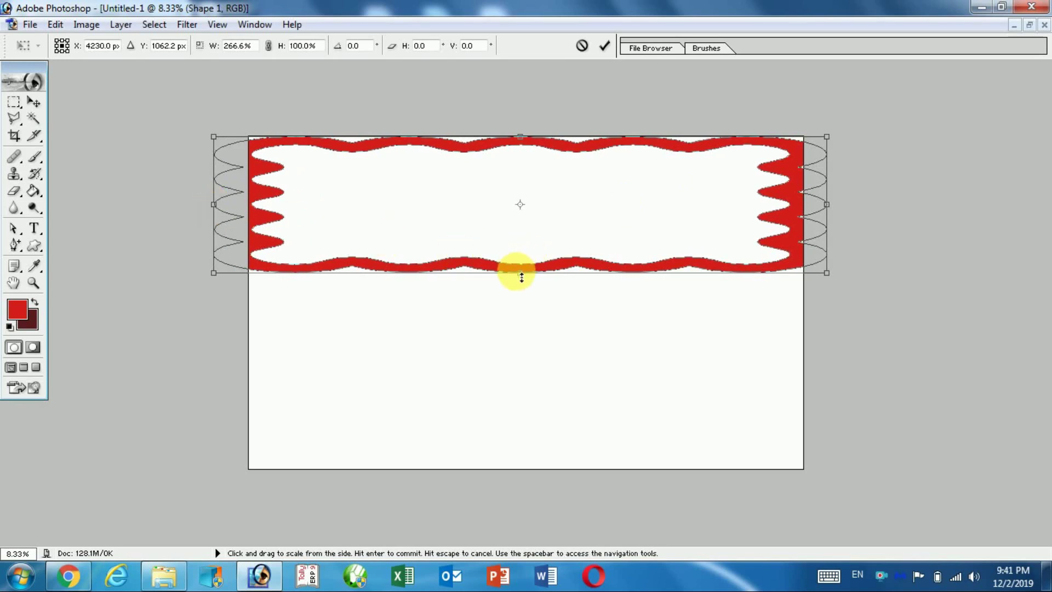
{"action": "left_click_drag", "start_coordinate": [518, 272], "coordinate": [521, 220]}
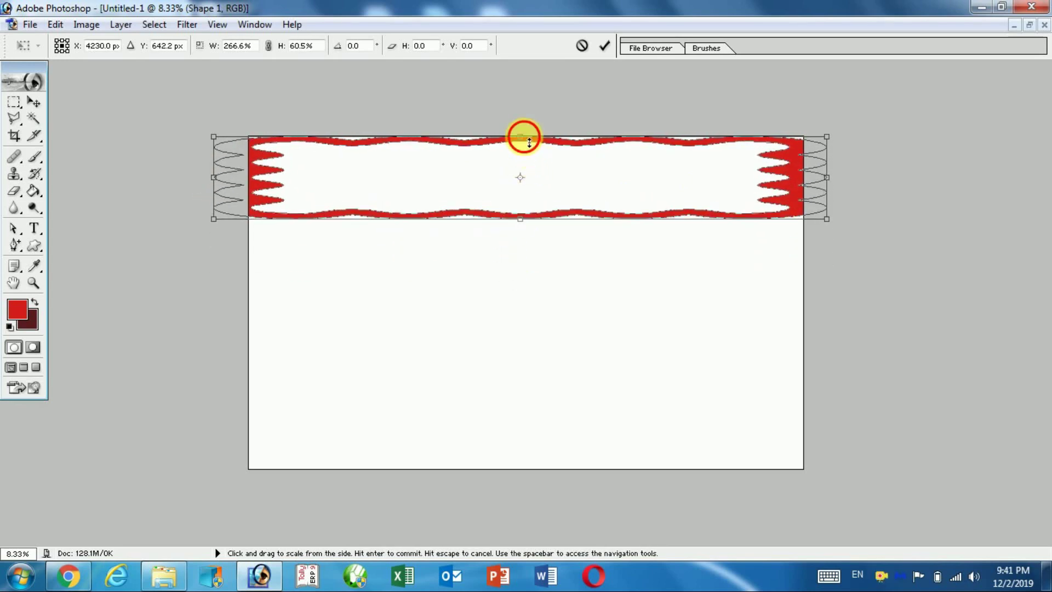
{"action": "left_click_drag", "start_coordinate": [520, 137], "coordinate": [527, 95]}
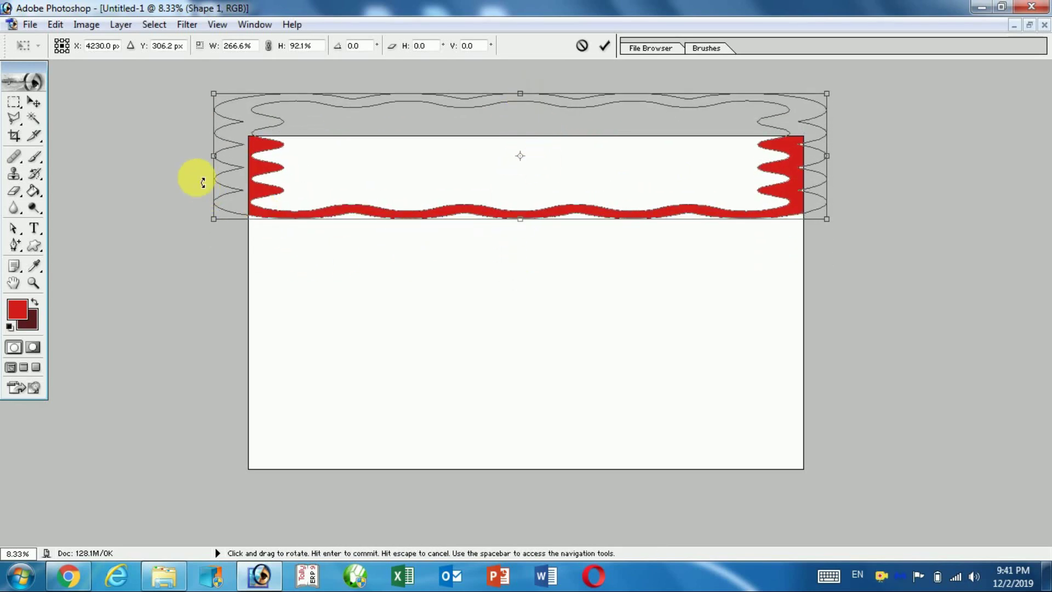
{"action": "left_click_drag", "start_coordinate": [214, 156], "coordinate": [176, 157]}
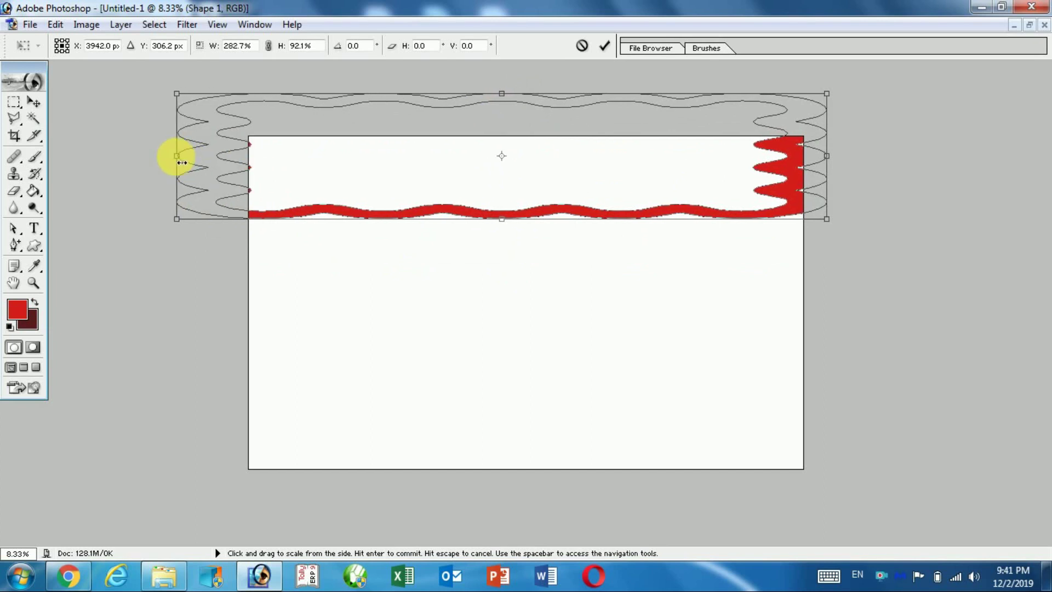
{"action": "left_click_drag", "start_coordinate": [826, 156], "coordinate": [871, 164]}
{"action": "mouse_move", "coordinate": [834, 219]}
{"action": "left_mouse_down"}
{"action": "mouse_move", "coordinate": [839, 242]}
{"action": "mouse_move", "coordinate": [833, 193]}
{"action": "left_mouse_up"}
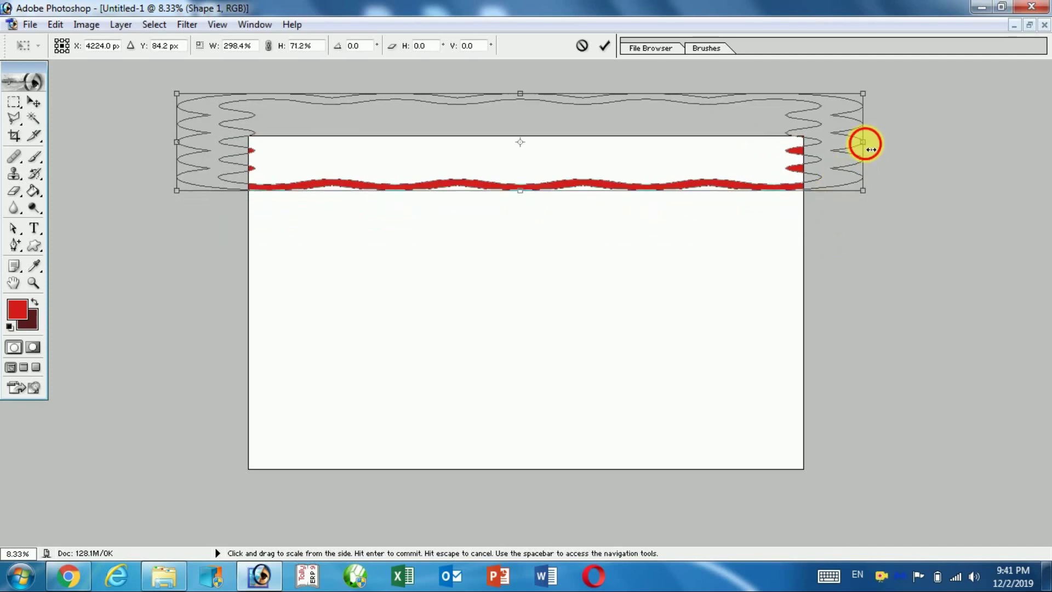
{"action": "left_click_drag", "start_coordinate": [871, 148], "coordinate": [894, 148]}
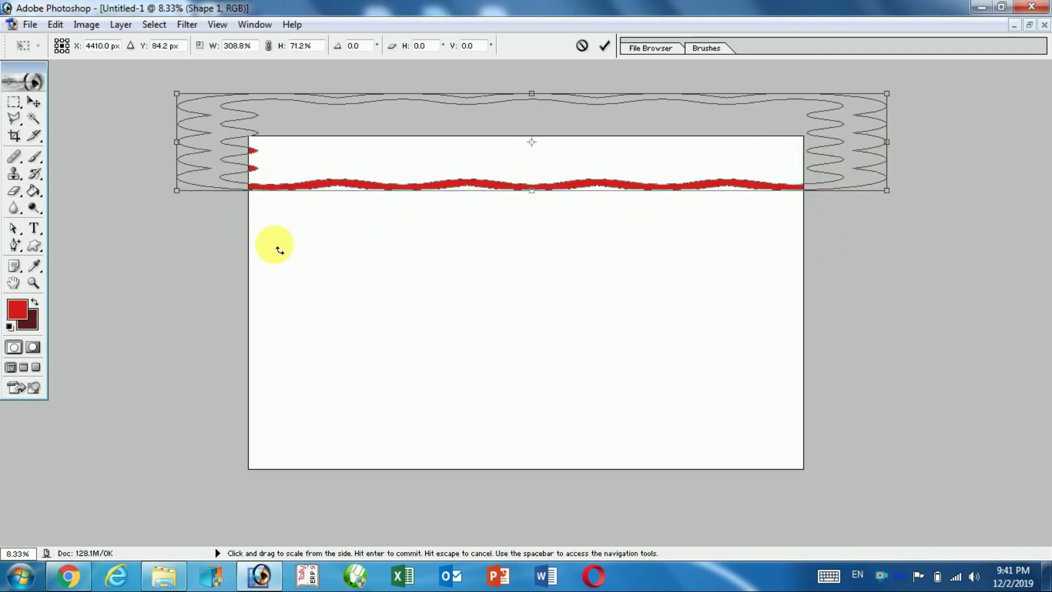
{"action": "left_click_drag", "start_coordinate": [184, 143], "coordinate": [172, 146]}
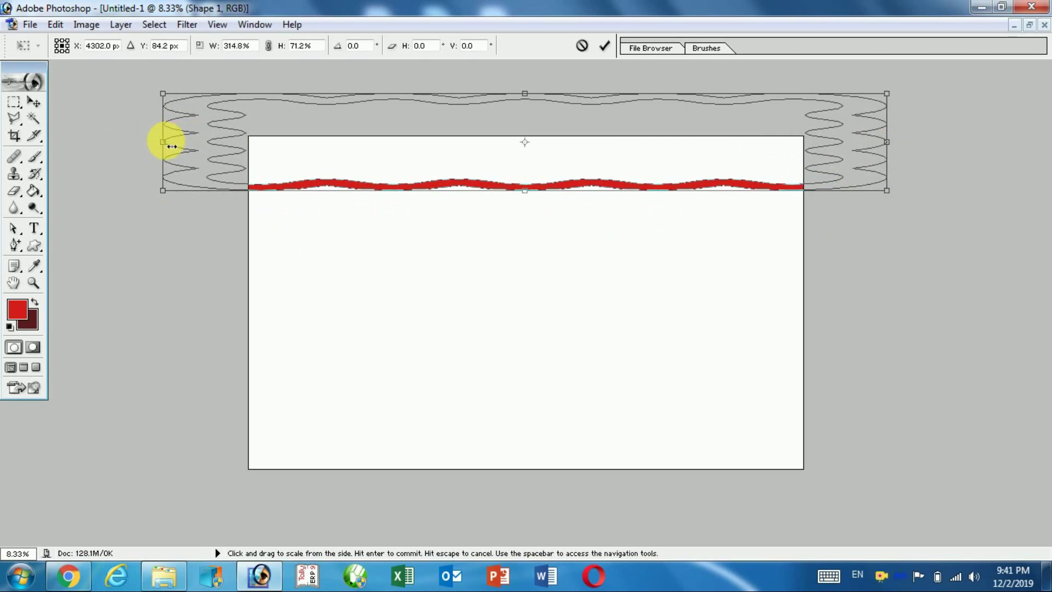
{"action": "left_click_drag", "start_coordinate": [532, 199], "coordinate": [532, 206]}
{"action": "key", "text": "Return"}
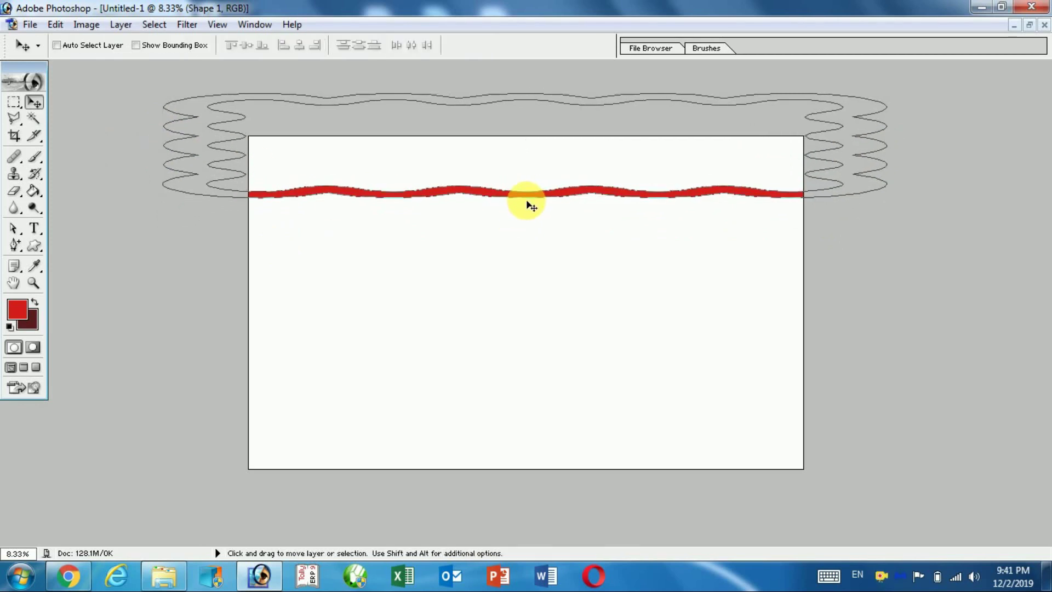
Nudge the wavy band slightly lower and make the Background layer active.
{"action": "left_click", "coordinate": [519, 263], "text": "alt"}
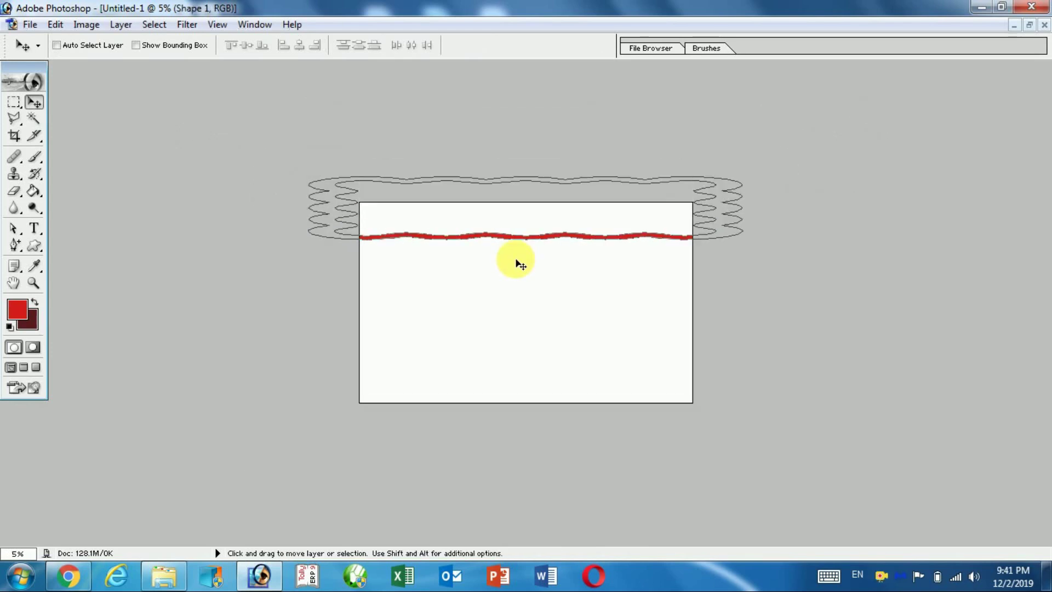
{"action": "left_click", "coordinate": [520, 263], "text": "ctrl"}
{"action": "left_click", "coordinate": [520, 263], "text": "ctrl"}
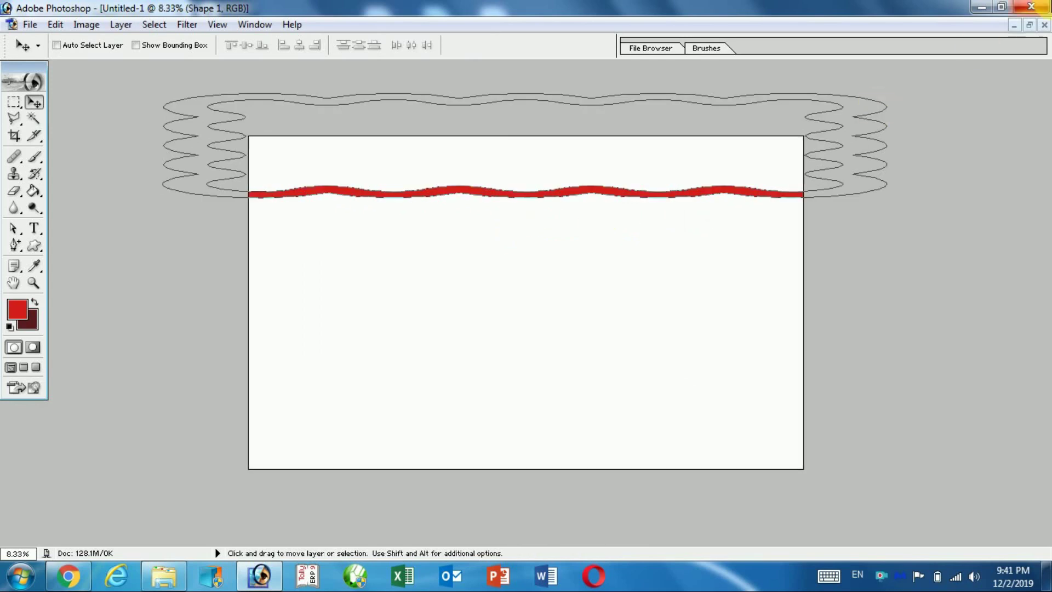
{"action": "left_click", "coordinate": [1029, 25]}
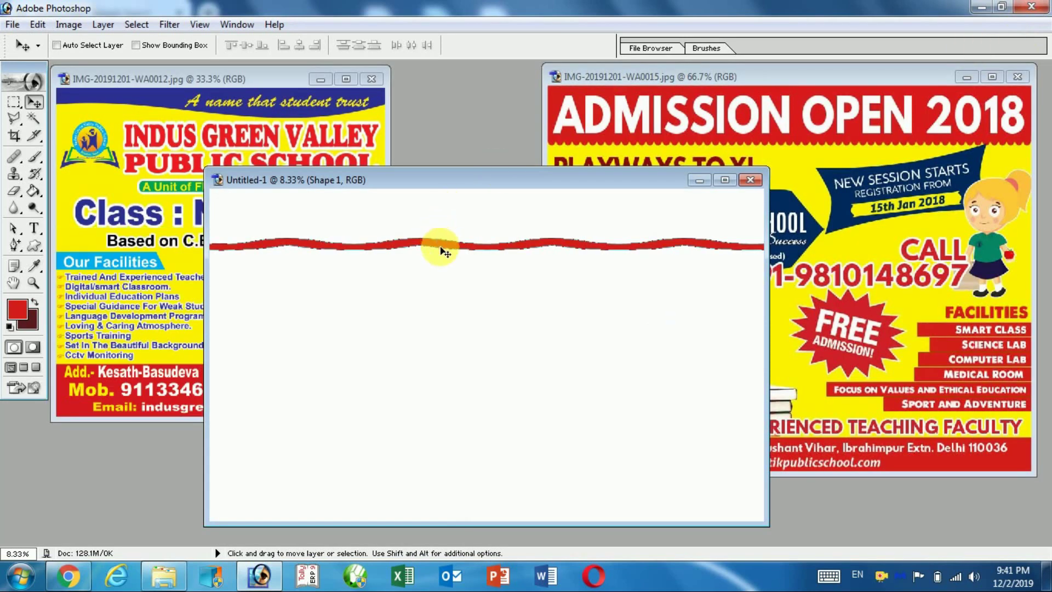
{"action": "left_click_drag", "start_coordinate": [445, 253], "coordinate": [448, 257]}
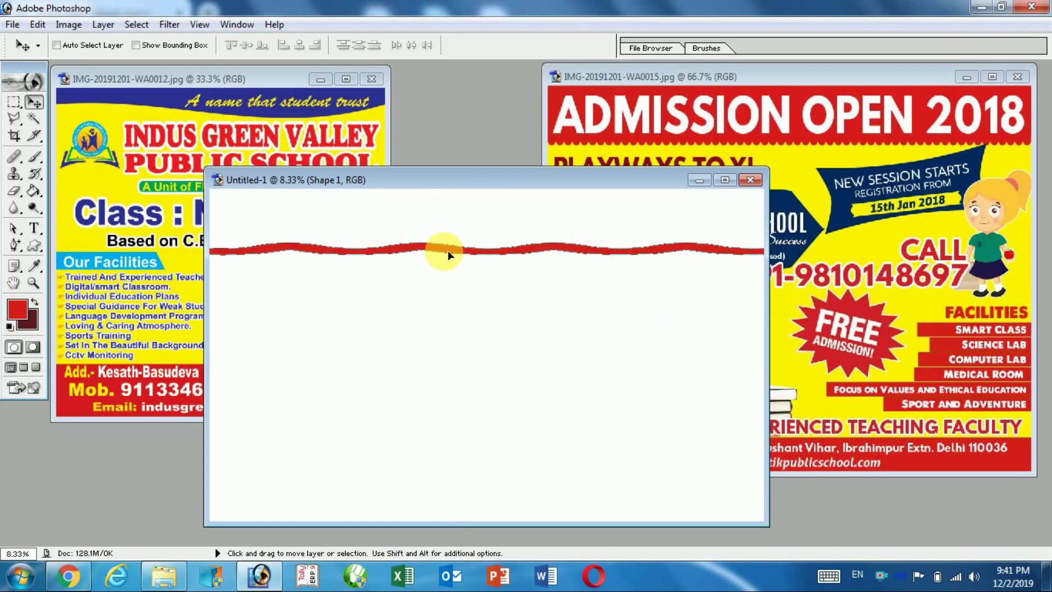
{"action": "right_click", "coordinate": [465, 230]}
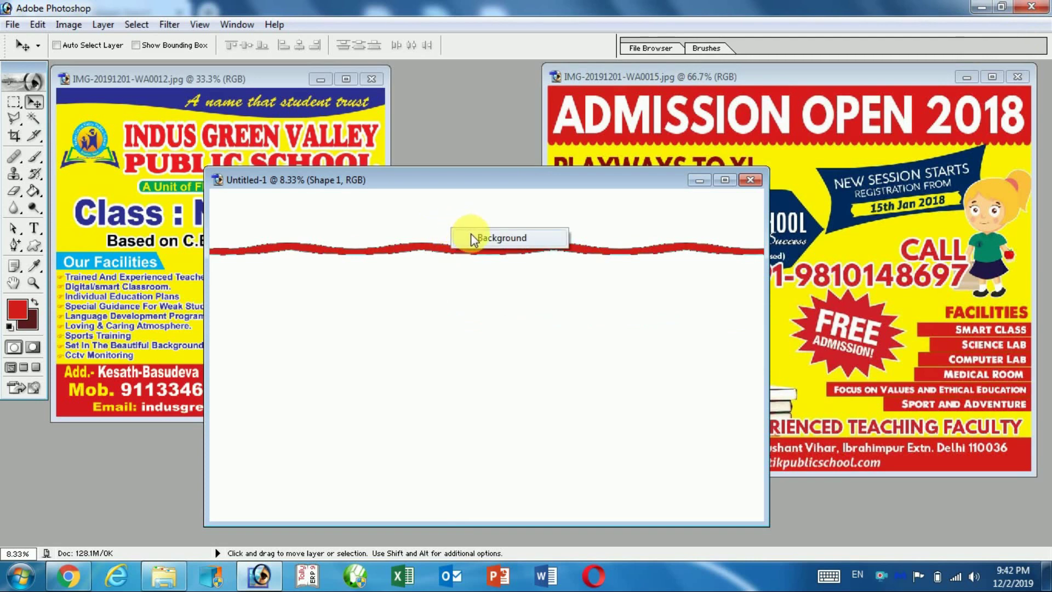
{"action": "left_click", "coordinate": [479, 236]}
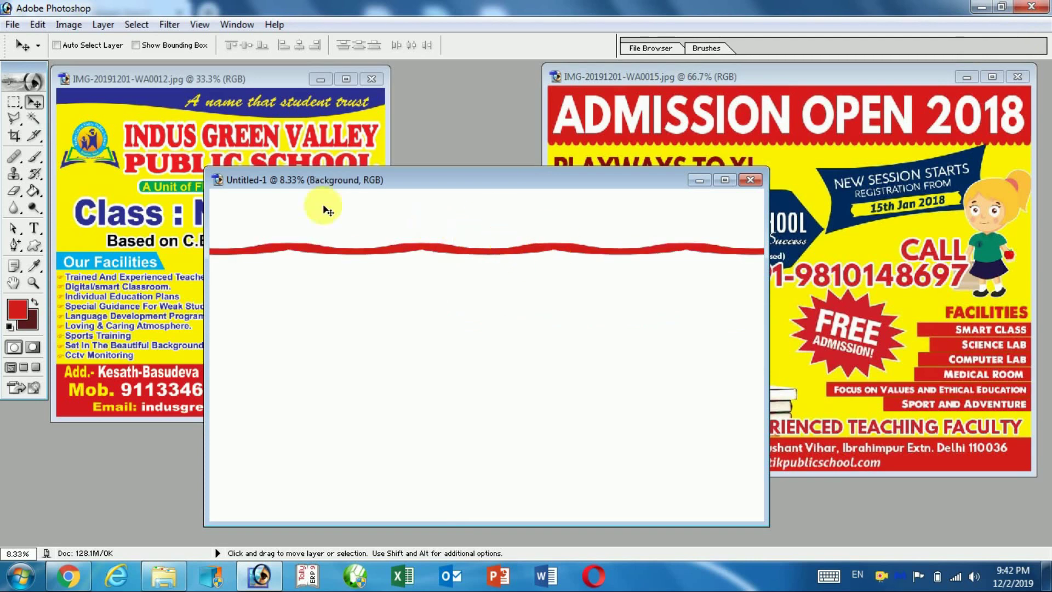
Marquee-select above the wavy line and transform the selection up to the canvas top.
{"action": "left_click", "coordinate": [15, 104]}
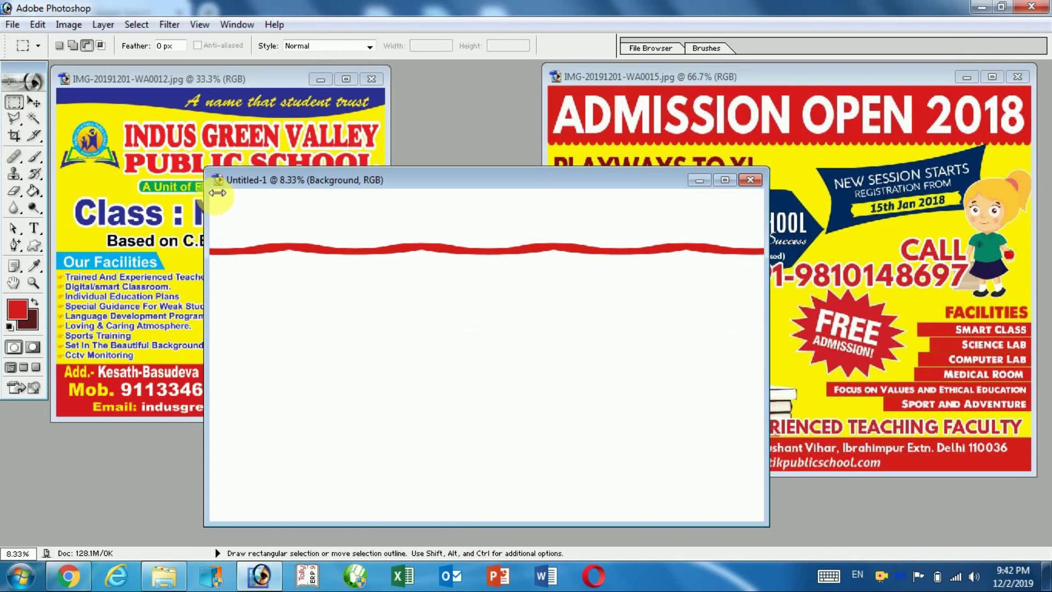
{"action": "left_click_drag", "start_coordinate": [218, 190], "coordinate": [164, 214]}
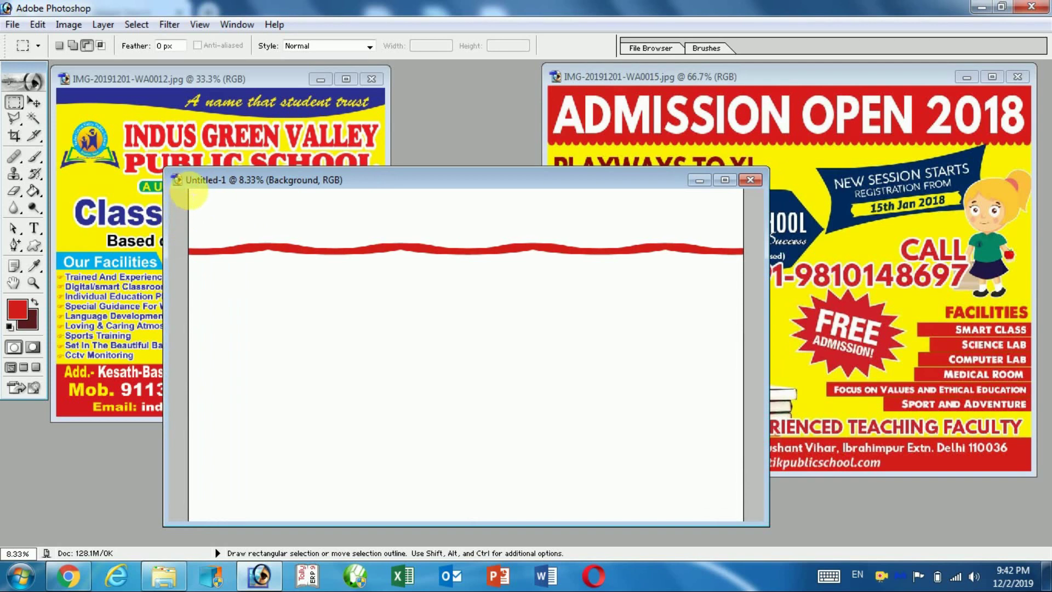
{"action": "left_click_drag", "start_coordinate": [189, 193], "coordinate": [754, 254]}
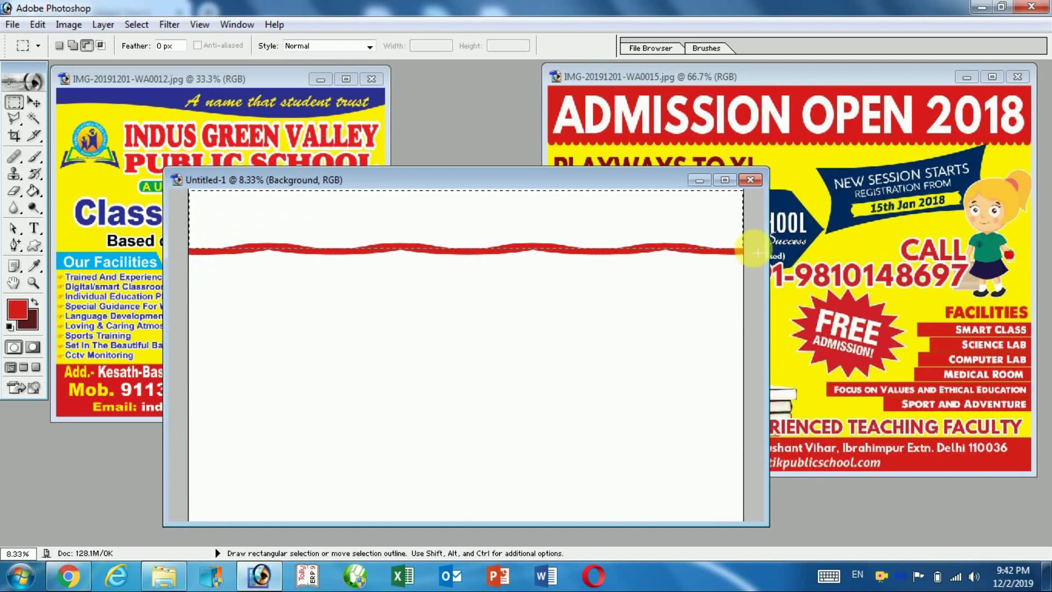
{"action": "left_click_drag", "start_coordinate": [755, 255], "coordinate": [758, 253]}
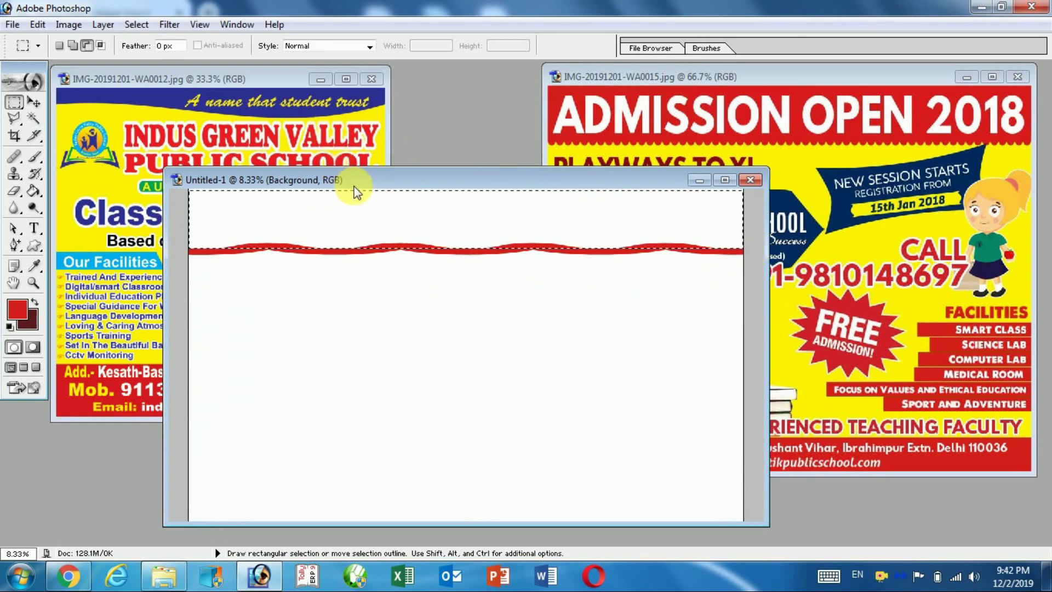
{"action": "left_click", "coordinate": [136, 24]}
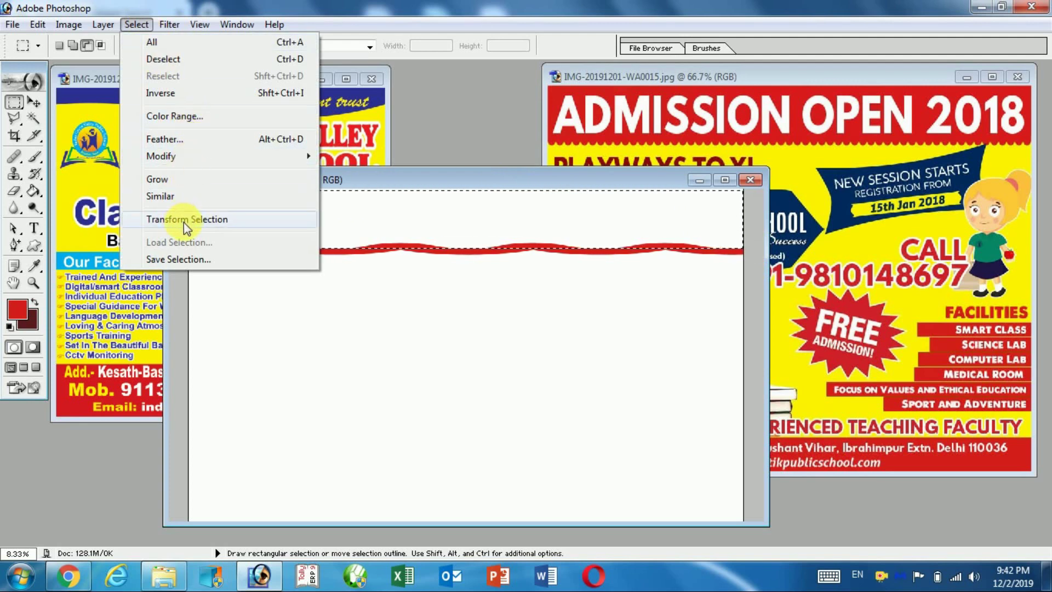
{"action": "left_click", "coordinate": [184, 220]}
{"action": "left_click_drag", "start_coordinate": [466, 191], "coordinate": [473, 174]}
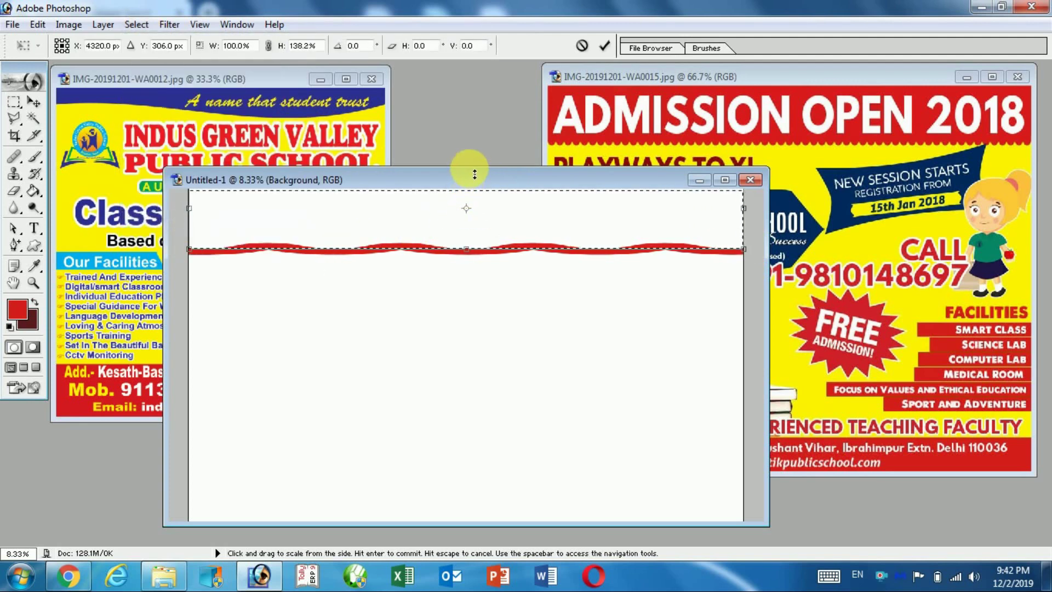
{"action": "key", "text": "Return"}
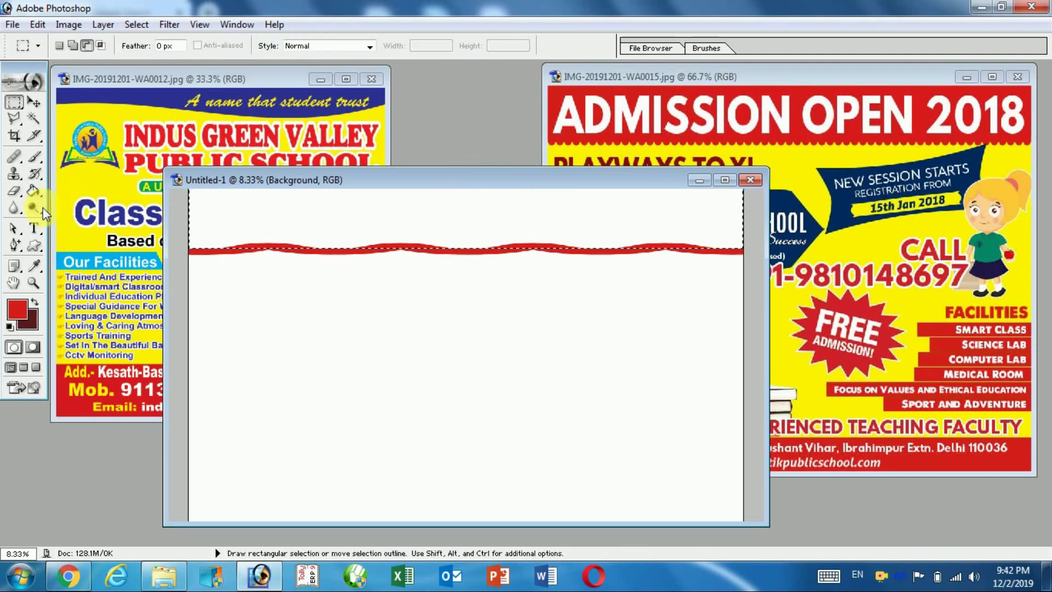
Fill the selected top strip with red sampled from the reference poster, then deselect.
{"action": "left_click", "coordinate": [16, 311]}
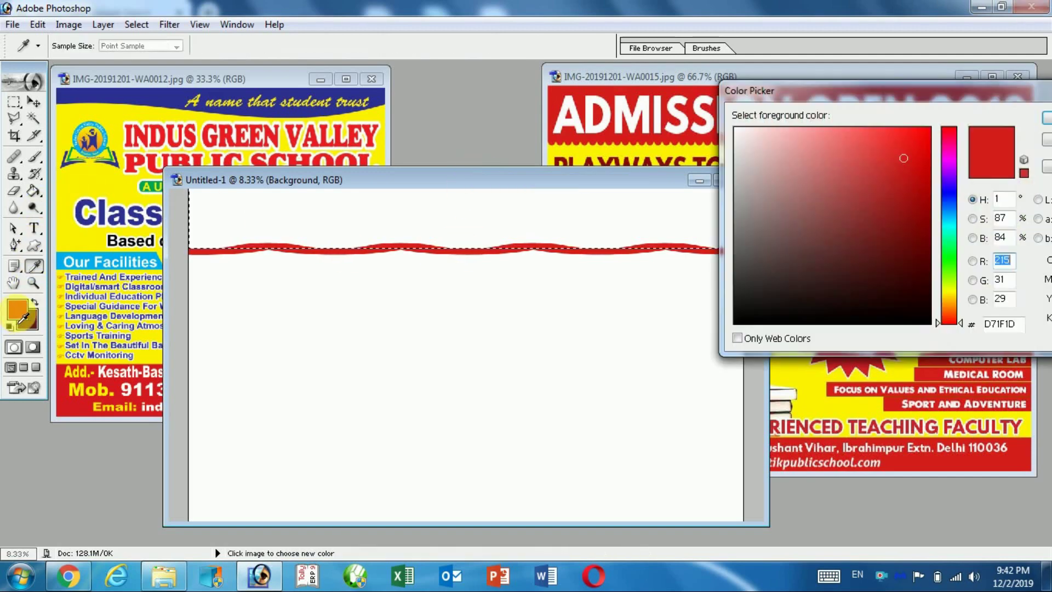
{"action": "left_click_drag", "start_coordinate": [820, 91], "coordinate": [840, 215]}
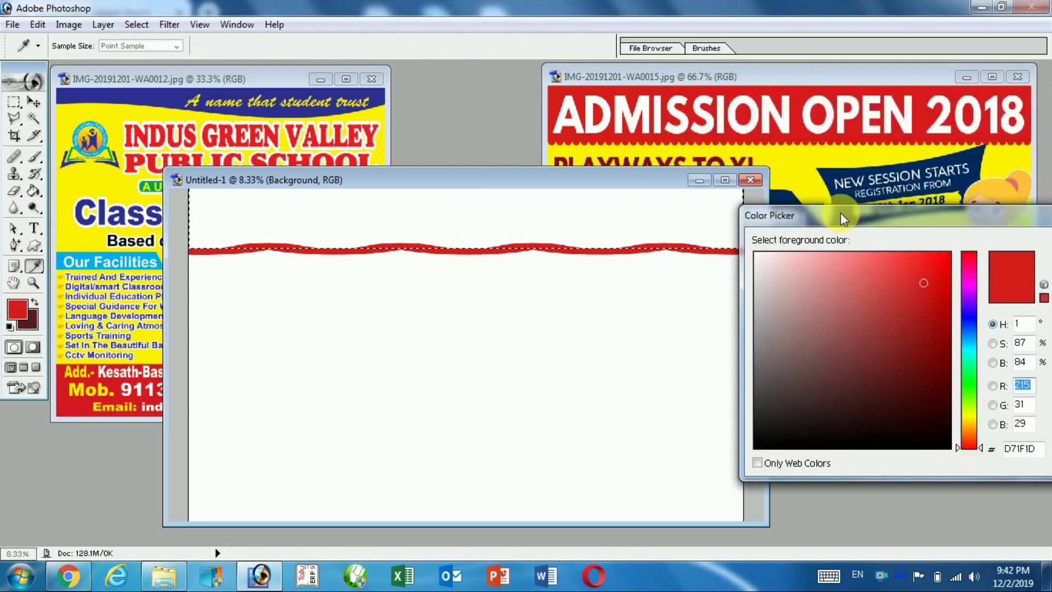
{"action": "left_click", "coordinate": [800, 141]}
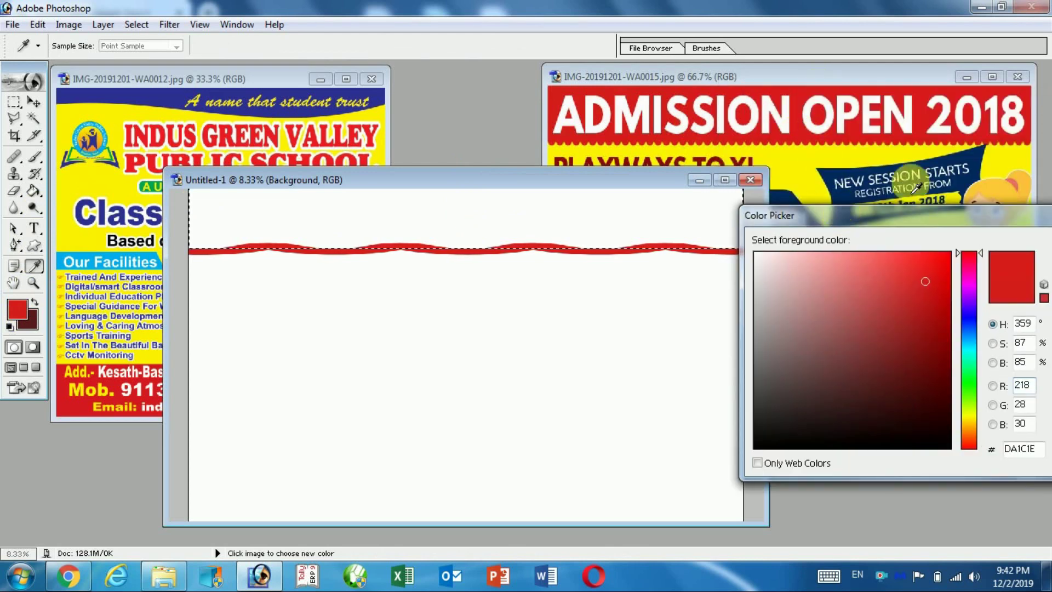
{"action": "left_click_drag", "start_coordinate": [998, 216], "coordinate": [916, 216]}
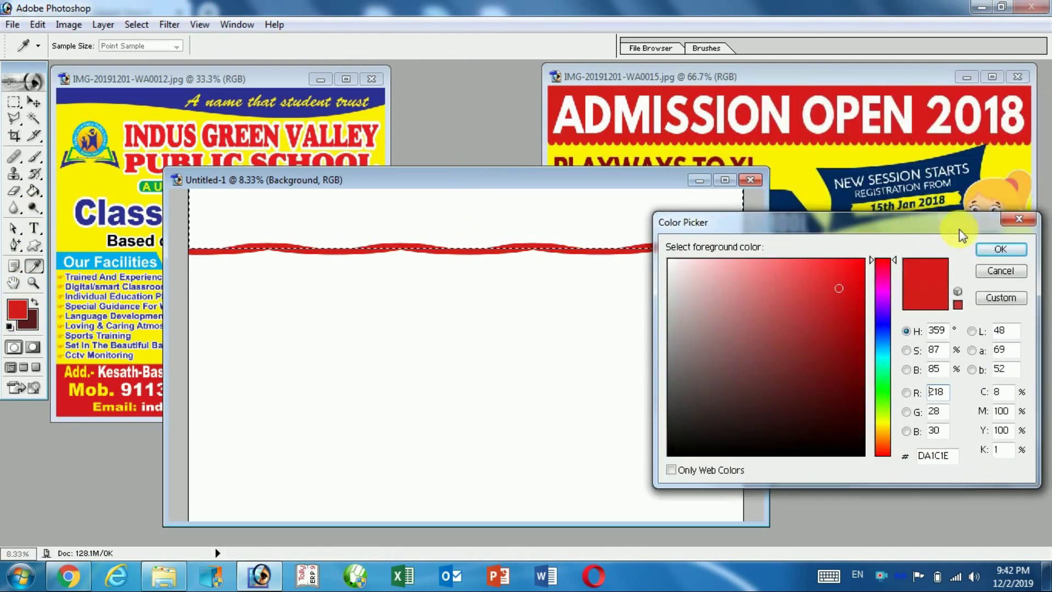
{"action": "left_click", "coordinate": [997, 247]}
{"action": "key", "text": "m"}
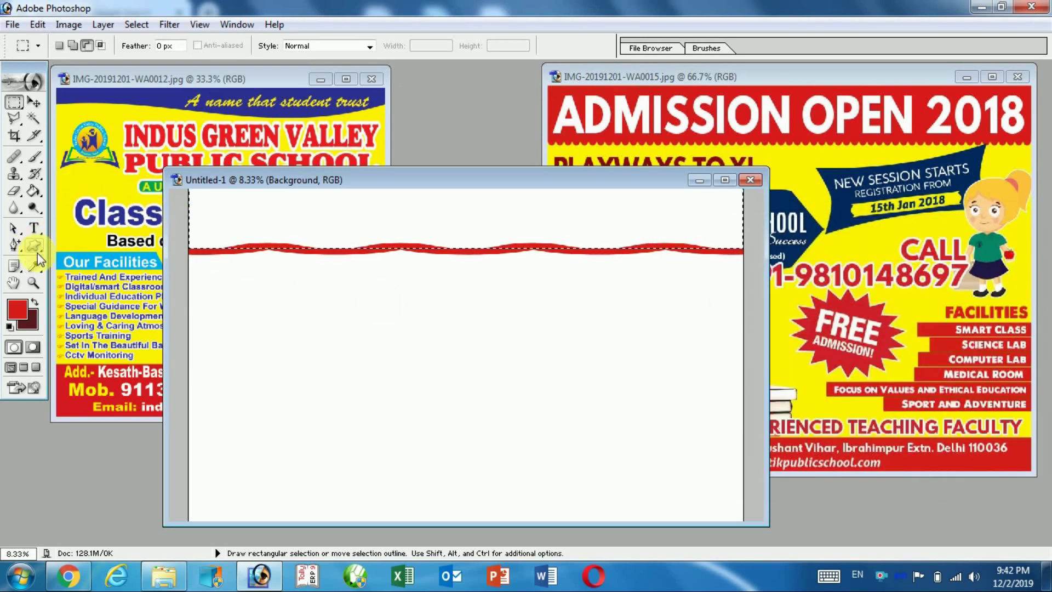
{"action": "left_click", "coordinate": [34, 191]}
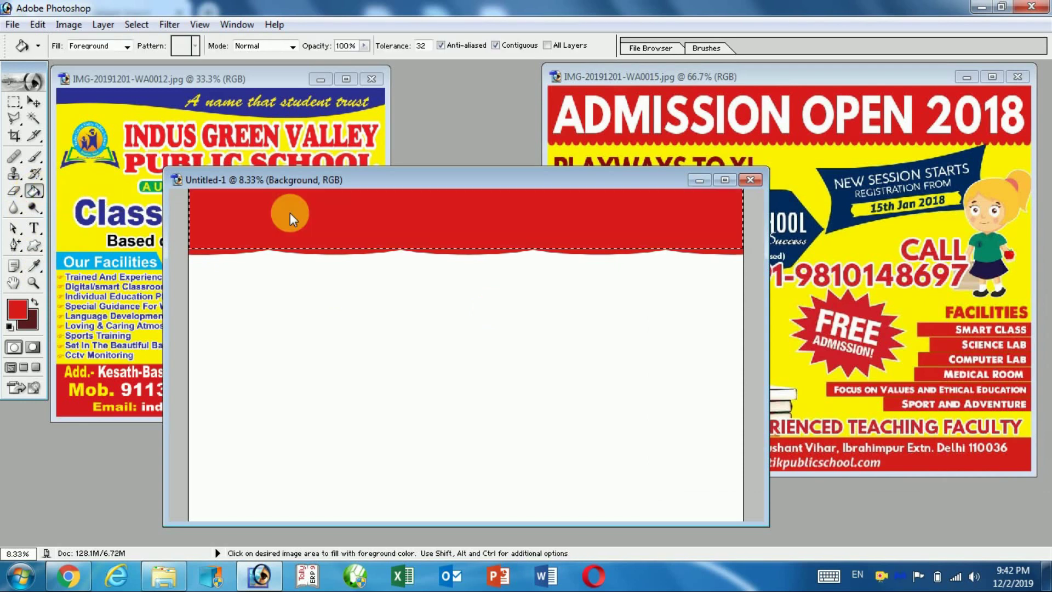
{"action": "key", "text": "ctrl+d"}
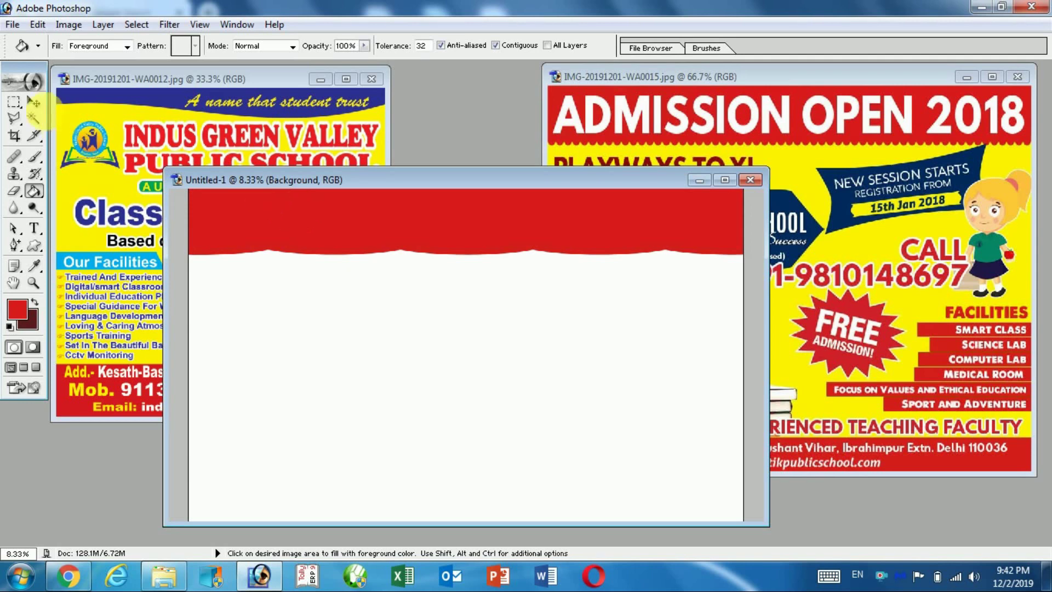
Type 'ADMISSION OPEN 2020' on the canvas and move it up into the red band.
{"action": "left_click", "coordinate": [34, 102]}
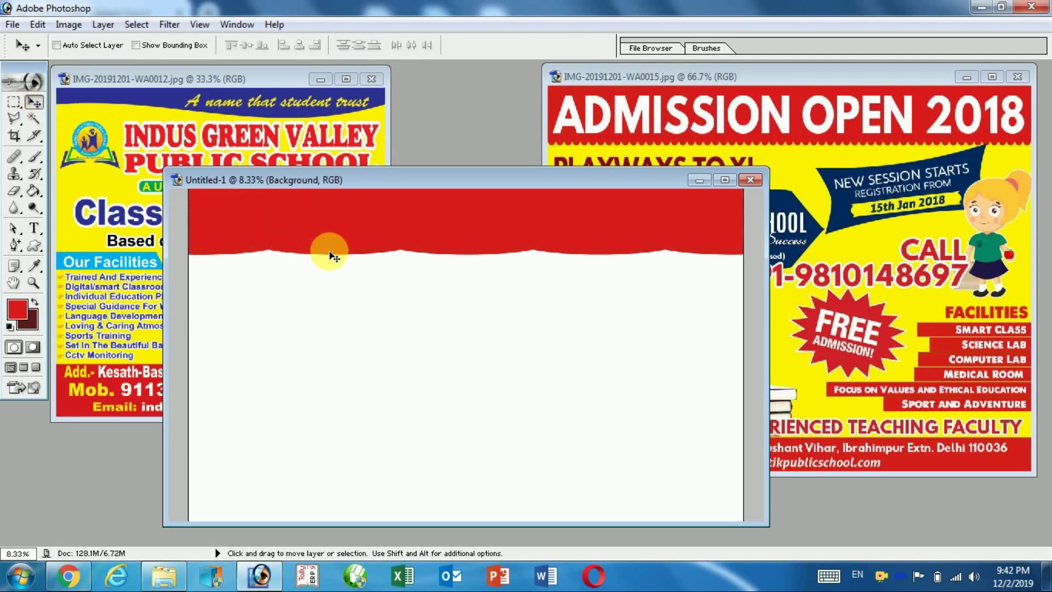
{"action": "mouse_move", "coordinate": [400, 179]}
{"action": "left_mouse_down"}
{"action": "mouse_move", "coordinate": [379, 232]}
{"action": "mouse_move", "coordinate": [413, 174]}
{"action": "left_mouse_up"}
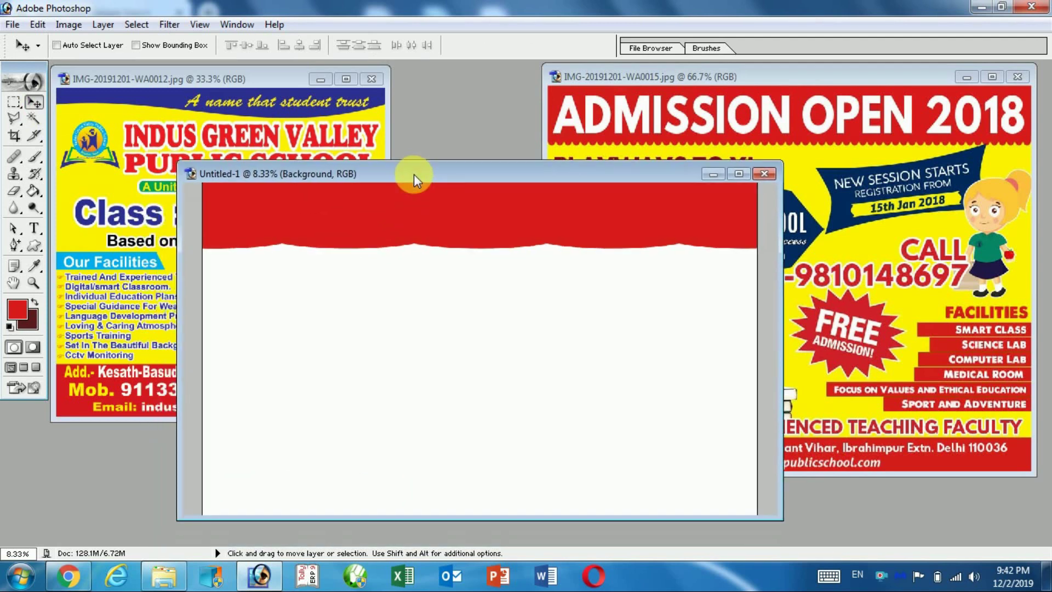
{"action": "left_click", "coordinate": [34, 229]}
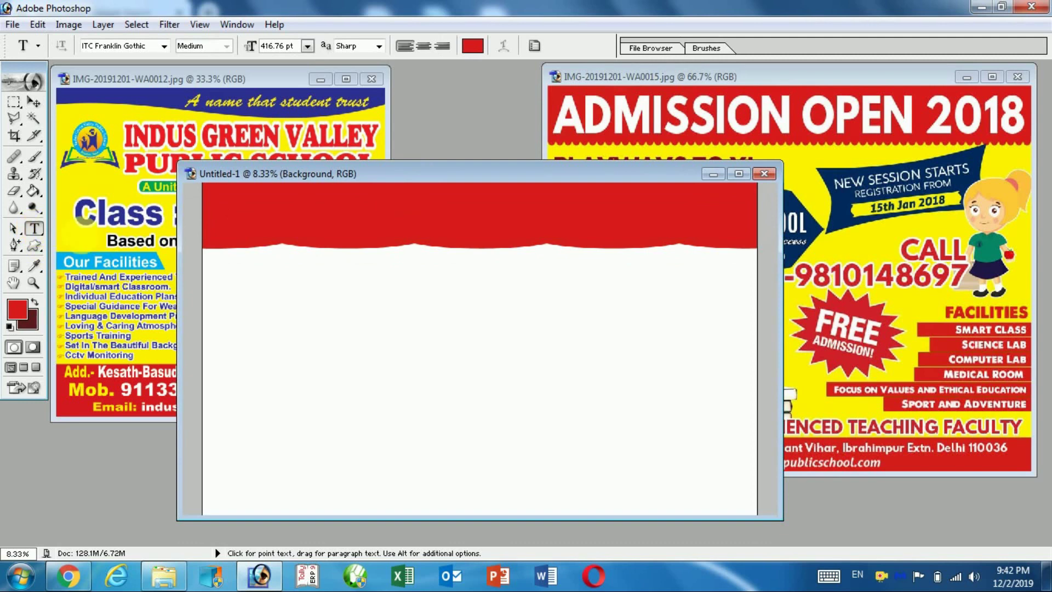
{"action": "left_click", "coordinate": [268, 332]}
{"action": "type", "text": "ADMISSION OPEN 2020"}
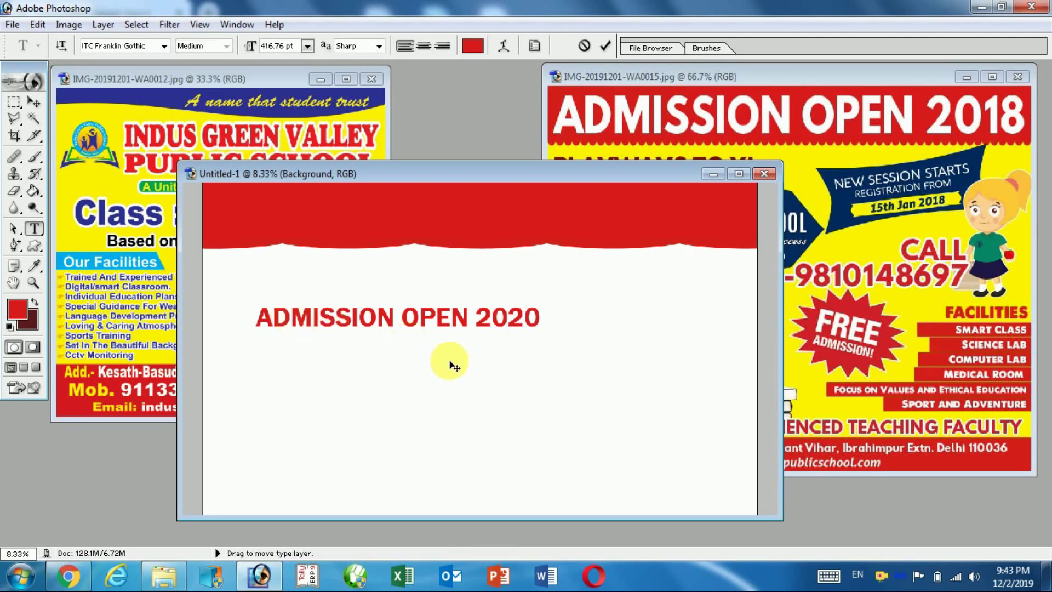
{"action": "left_click", "coordinate": [547, 328]}
{"action": "mouse_move", "coordinate": [548, 328]}
{"action": "left_mouse_down"}
{"action": "mouse_move", "coordinate": [598, 231]}
{"action": "mouse_move", "coordinate": [288, 236]}
{"action": "left_mouse_up"}
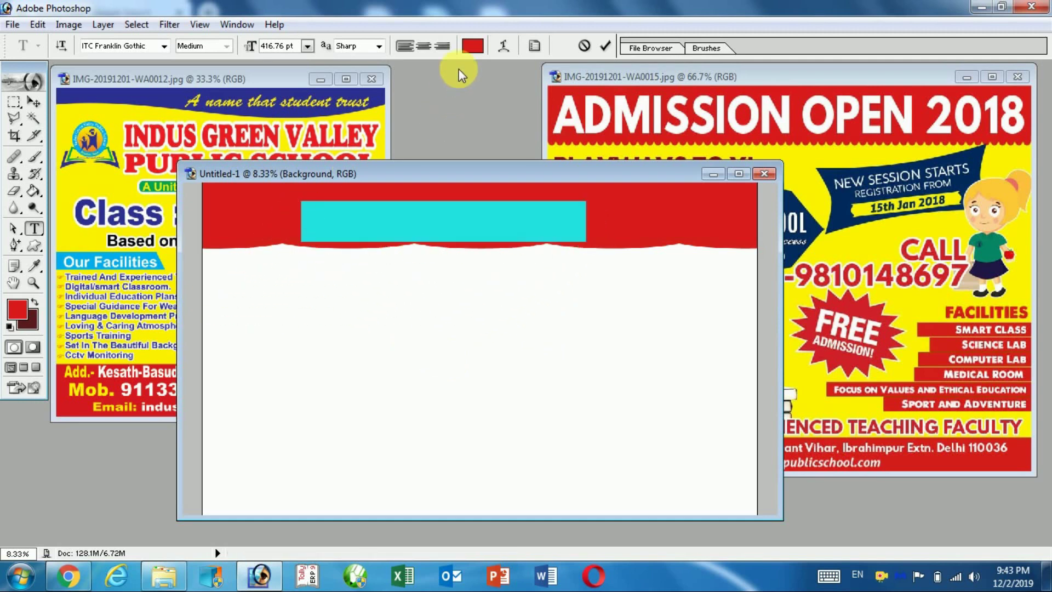
Set the heading's text colour to white and commit it.
{"action": "left_click", "coordinate": [471, 47]}
{"action": "left_click", "coordinate": [669, 261]}
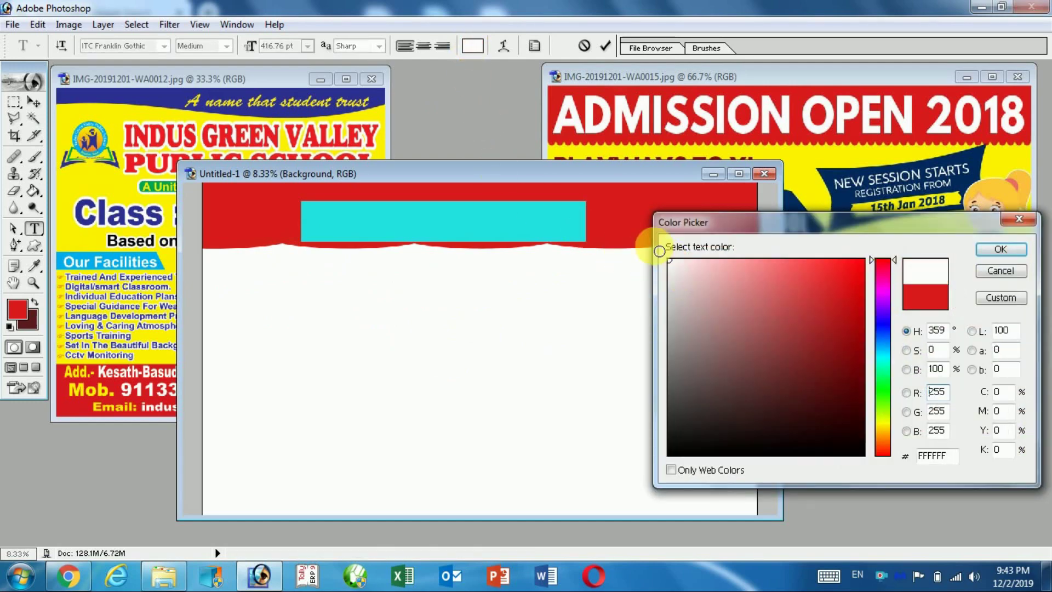
{"action": "left_click", "coordinate": [1001, 250]}
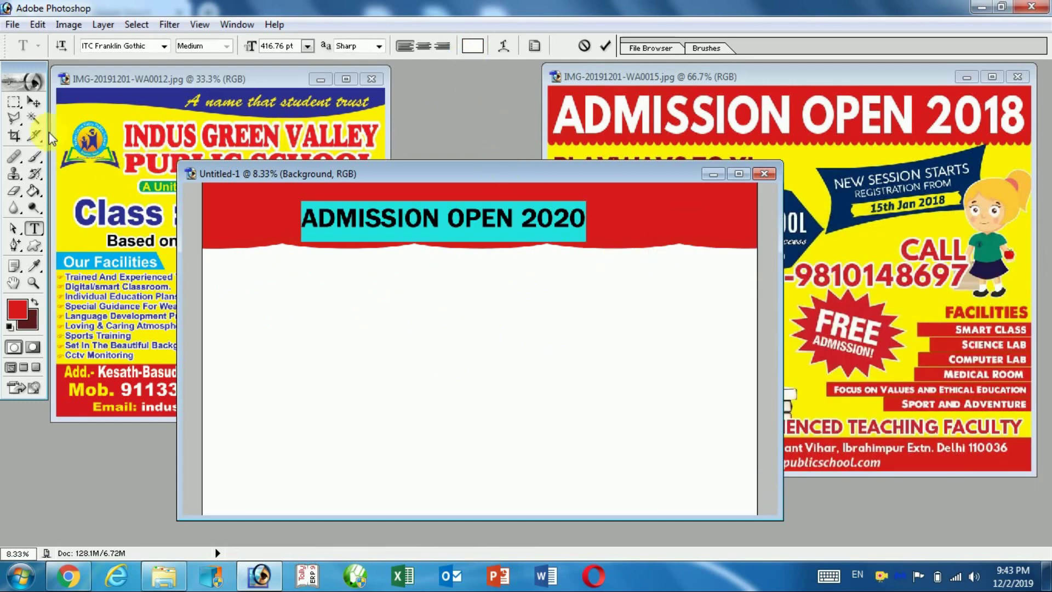
{"action": "left_click", "coordinate": [34, 107]}
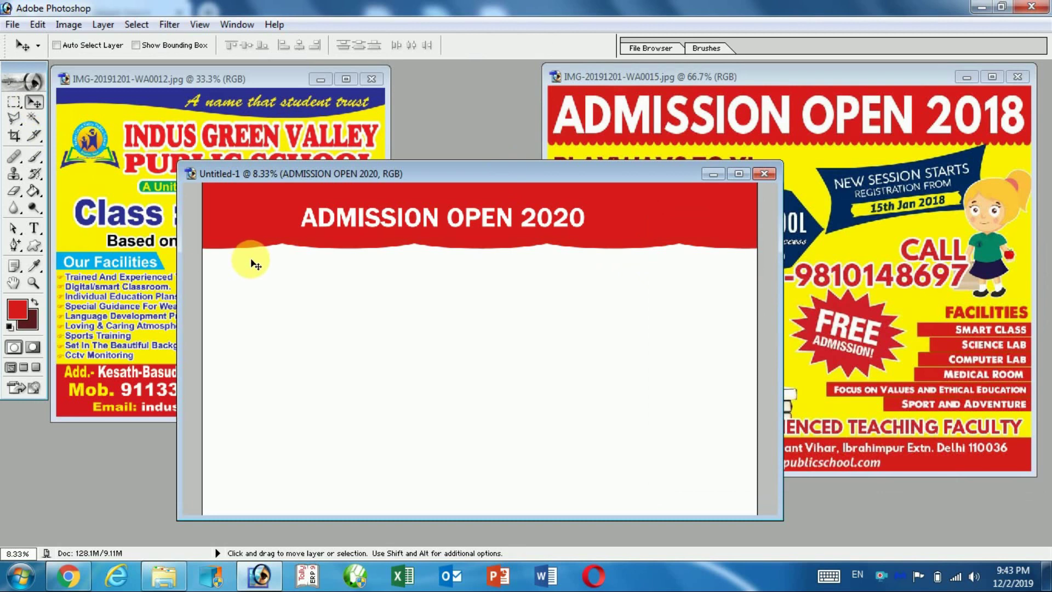
Scale the heading to span nearly the full red band, then nudge it up and left.
{"action": "key", "text": "ctrl+t"}
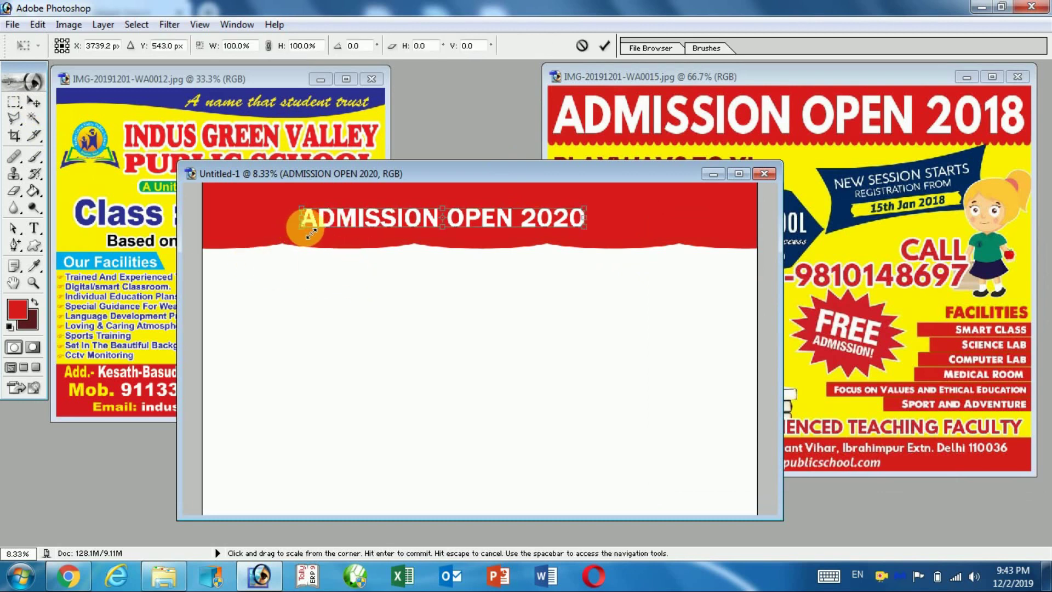
{"action": "left_click_drag", "start_coordinate": [310, 234], "coordinate": [234, 240]}
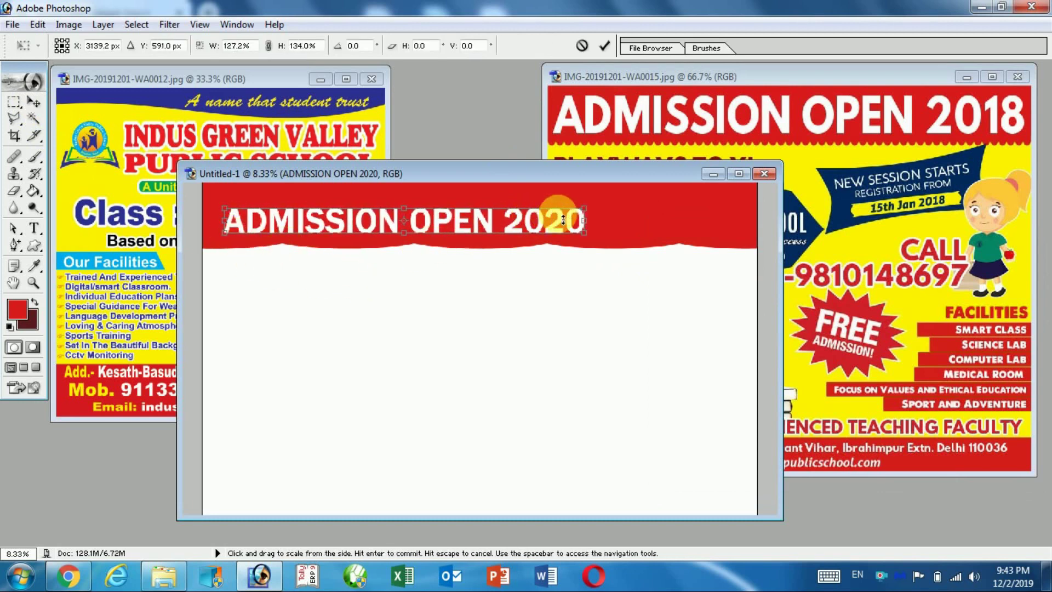
{"action": "left_click_drag", "start_coordinate": [587, 231], "coordinate": [745, 239]}
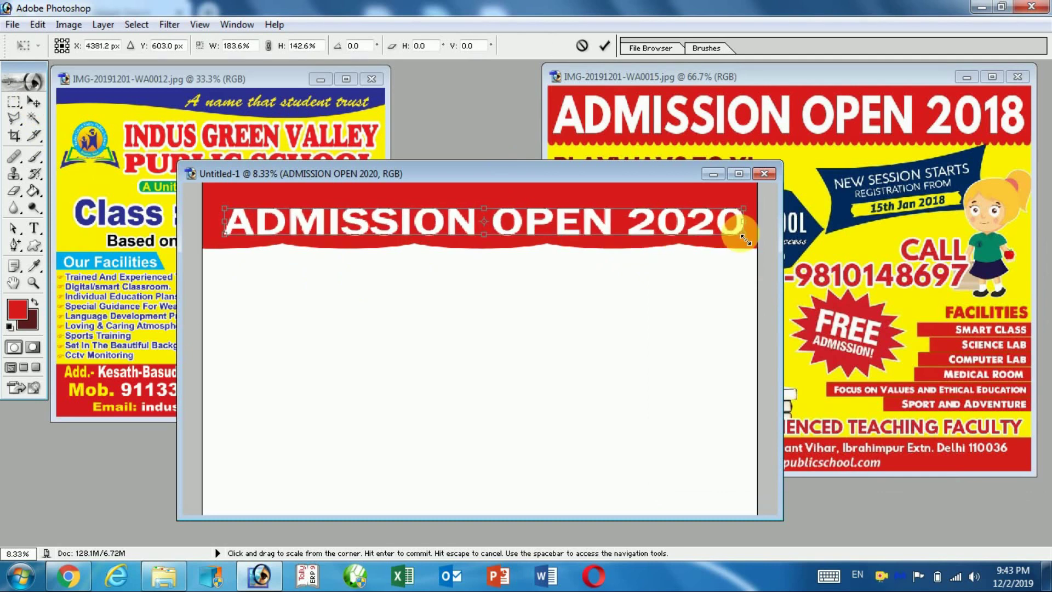
{"action": "left_click_drag", "start_coordinate": [642, 209], "coordinate": [643, 203]}
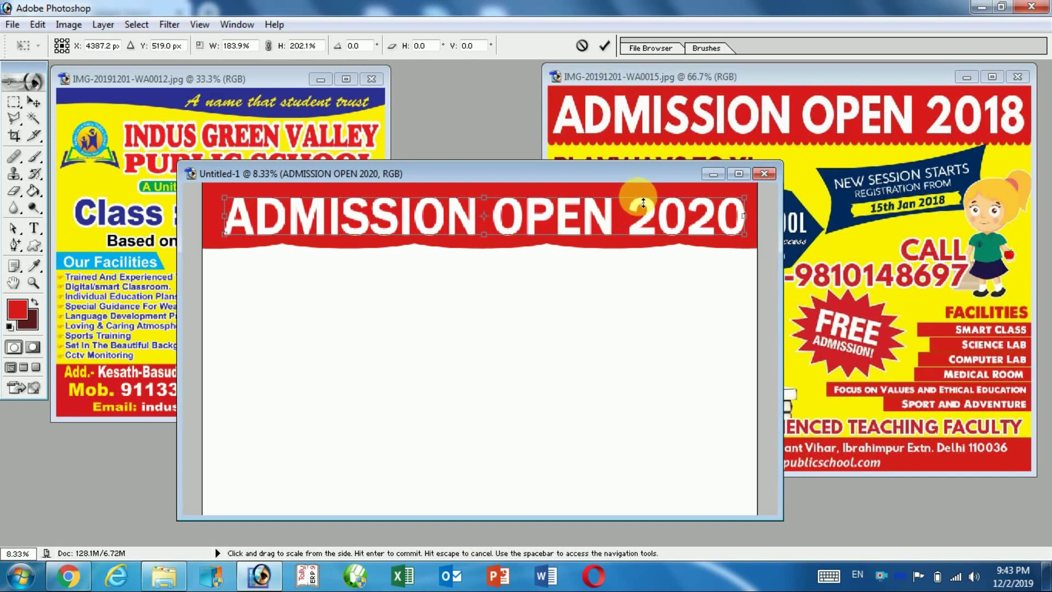
{"action": "key", "text": "Return"}
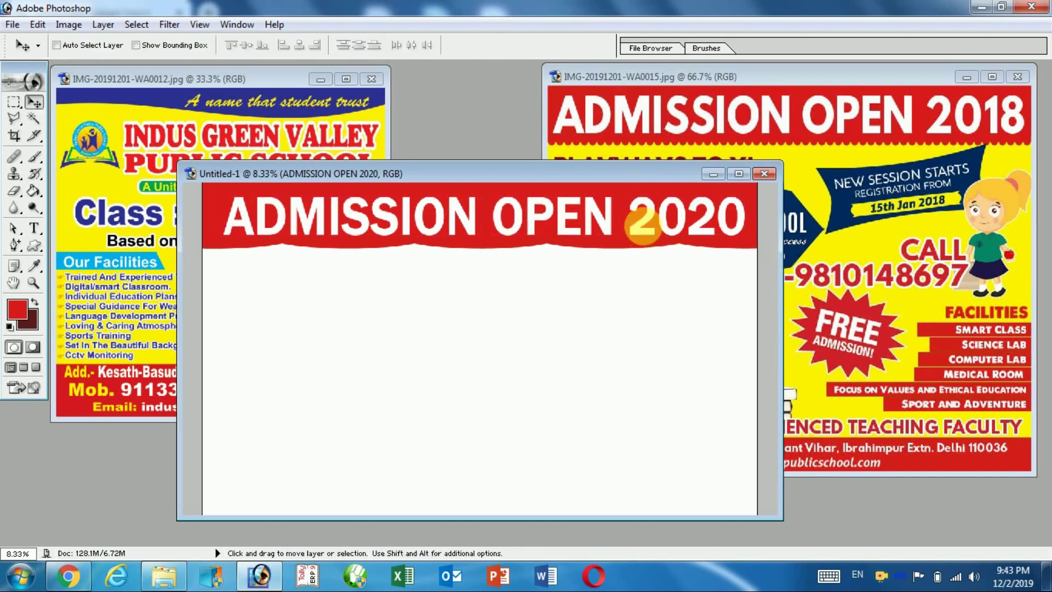
{"action": "key", "text": "shift+Up"}
{"action": "key", "text": "shift+Up"}
{"action": "key", "text": "shift+Up"}
{"action": "key", "text": "shift+Up"}
{"action": "key", "text": "shift+Left"}
{"action": "key", "text": "shift+Left"}
{"action": "key", "text": "shift+Up"}
{"action": "key", "text": "shift+Left"}
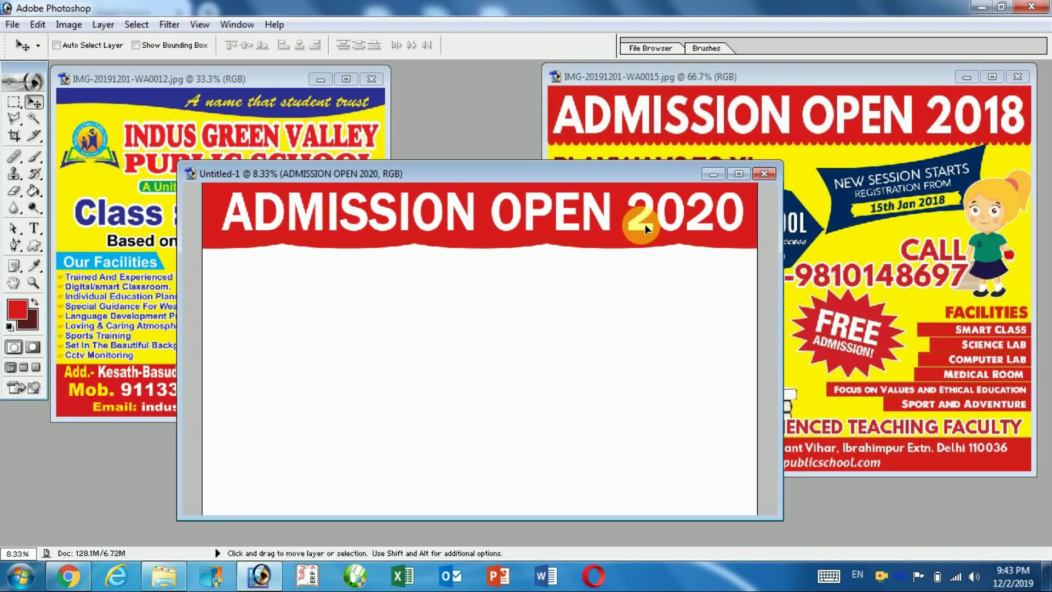
{"action": "key", "text": "shift+Left"}
{"action": "key", "text": "shift+Left"}
{"action": "key", "text": "shift+Left"}
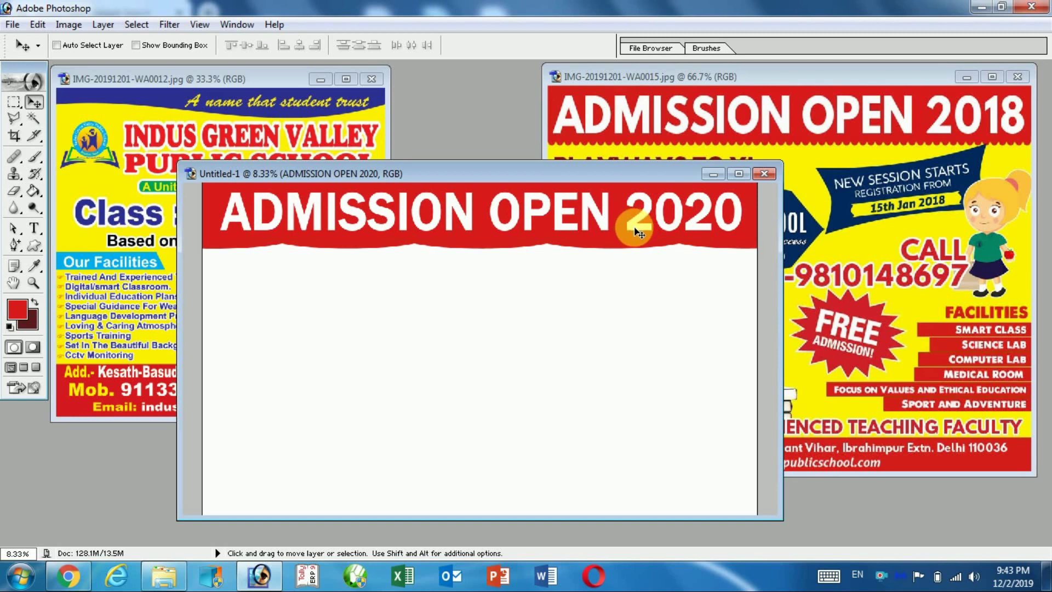
Select the whole heading and cycle fonts to a bold serif, then commit.
{"action": "left_click", "coordinate": [33, 230]}
{"action": "left_click", "coordinate": [251, 217]}
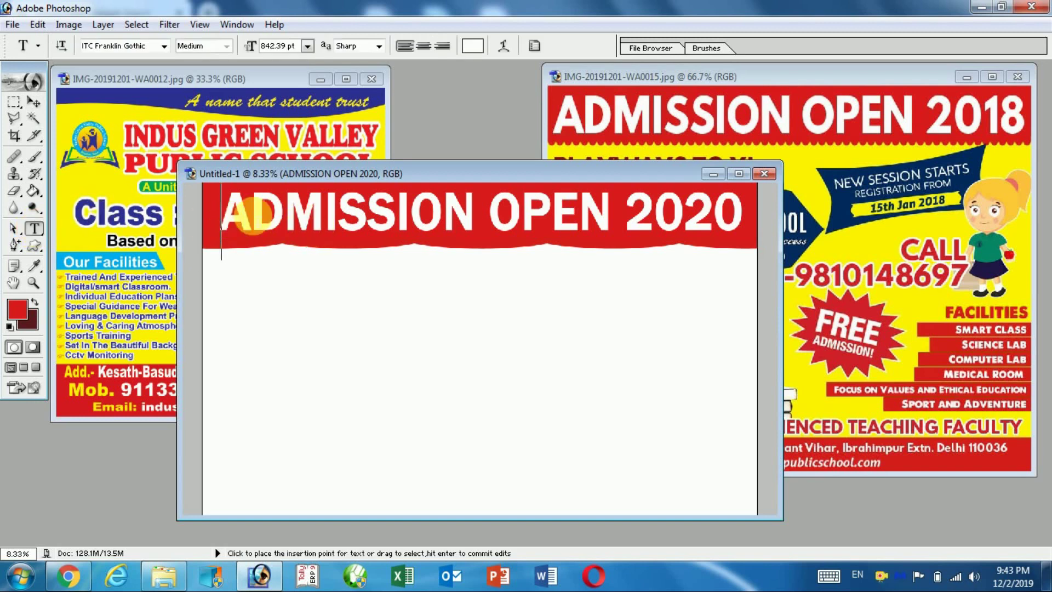
{"action": "left_click_drag", "start_coordinate": [251, 216], "coordinate": [745, 214]}
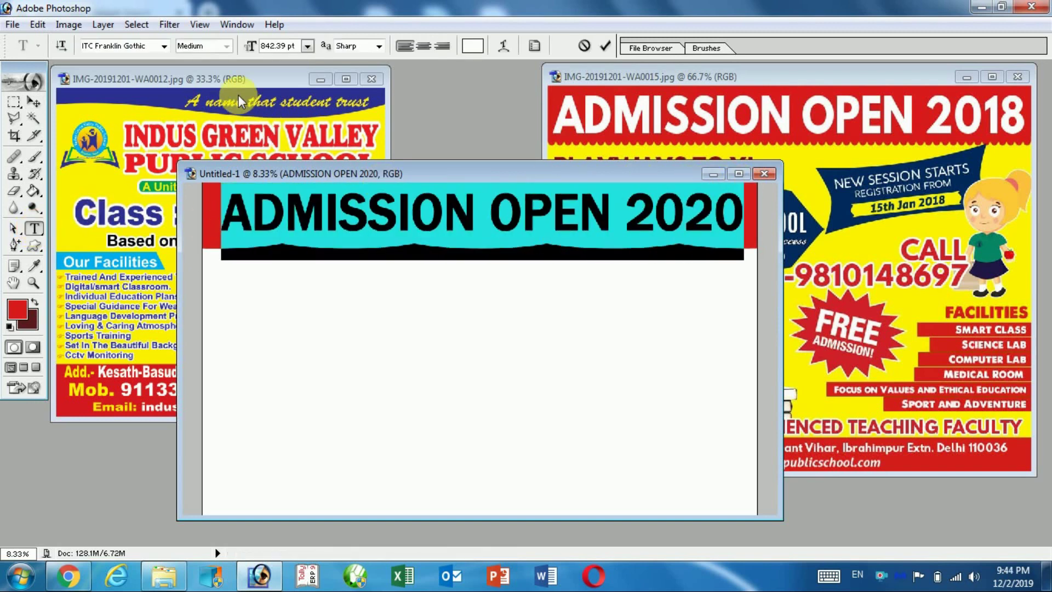
{"action": "left_click", "coordinate": [116, 47]}
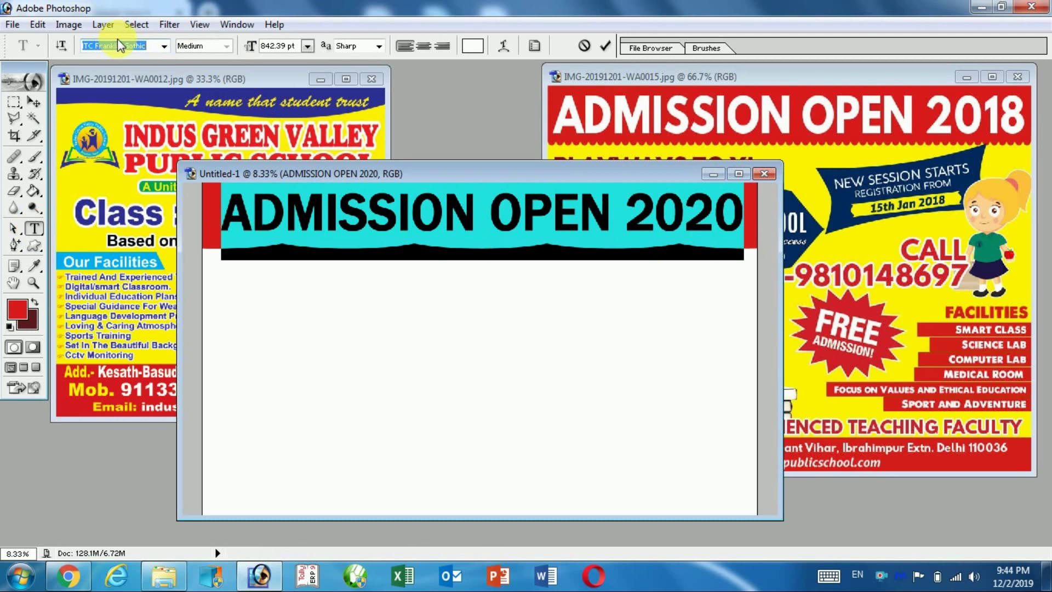
{"action": "key", "text": "Down"}
{"action": "key", "text": "Down"}
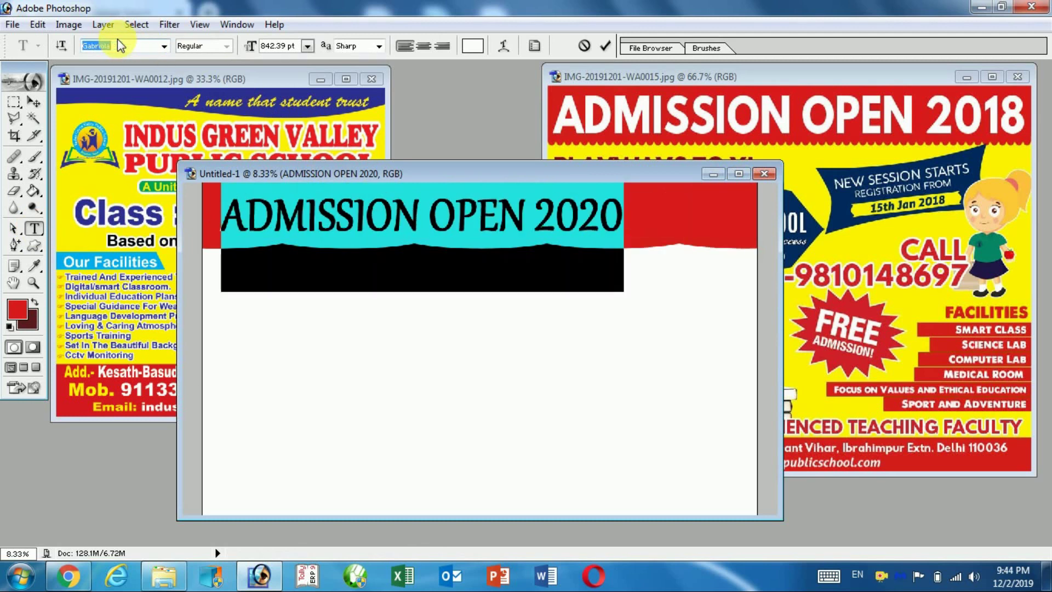
{"action": "key", "text": "Down"}
{"action": "key", "text": "Down"}
{"action": "key", "text": "Down"}
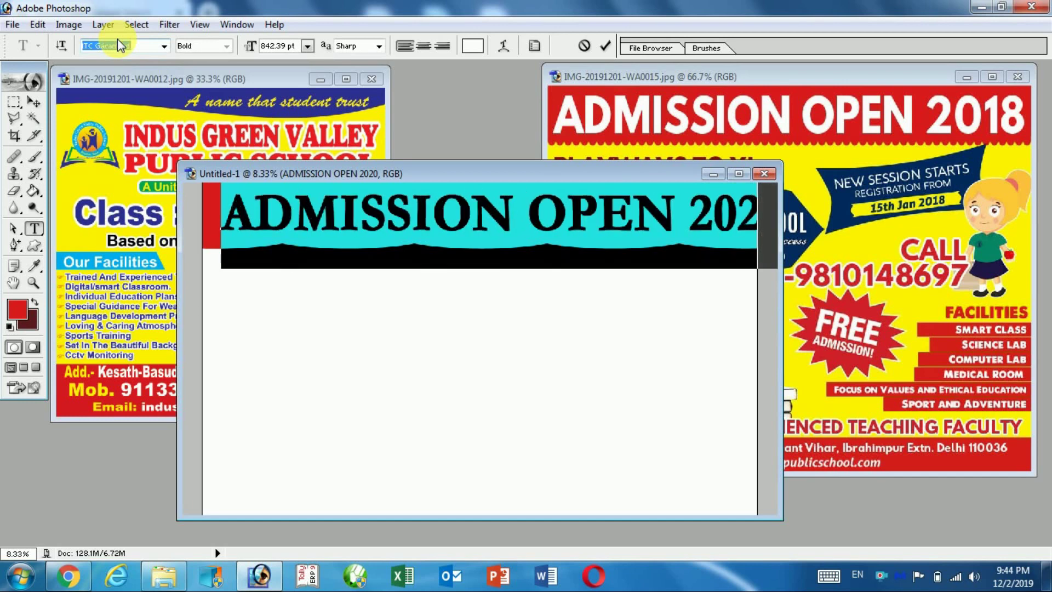
{"action": "key", "text": "Down"}
{"action": "key", "text": "Down"}
{"action": "key", "text": "Down"}
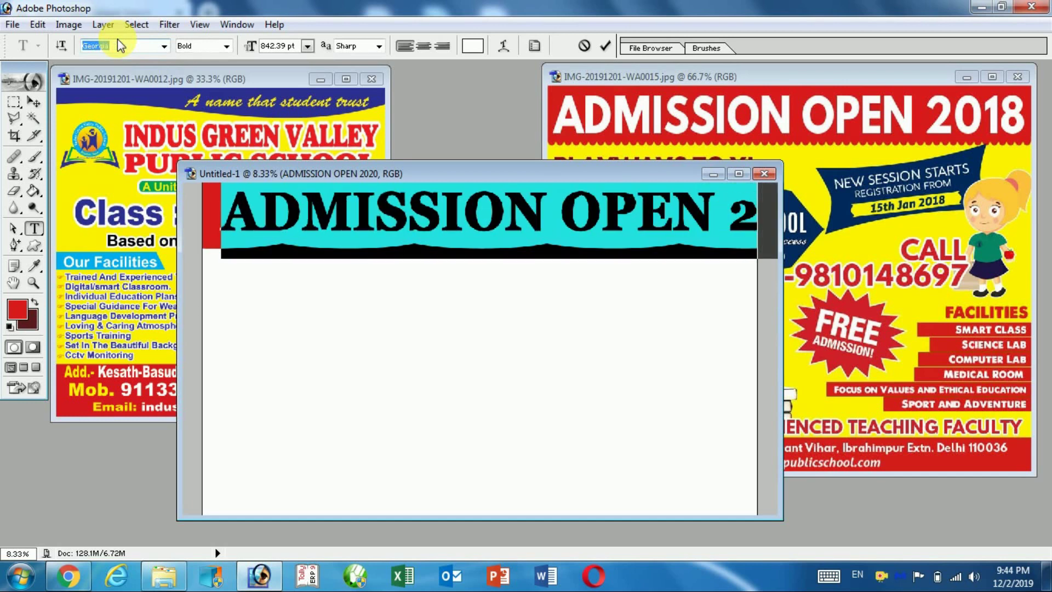
{"action": "key", "text": "Down"}
{"action": "key", "text": "Down"}
{"action": "left_click", "coordinate": [34, 102]}
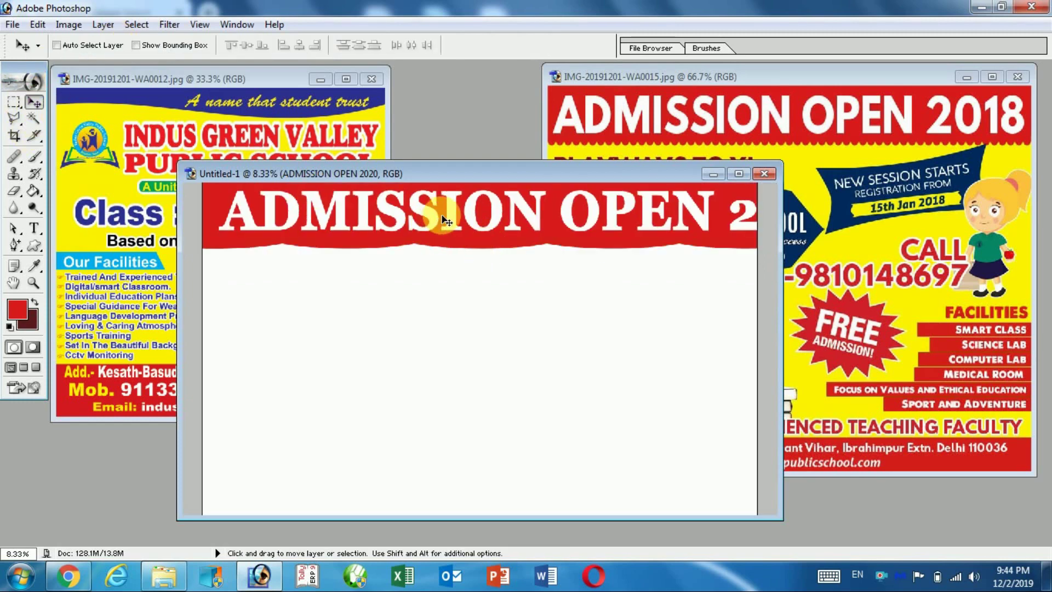
Squeeze the heading to about 82% width so it fits within the red band.
{"action": "left_click", "coordinate": [740, 174]}
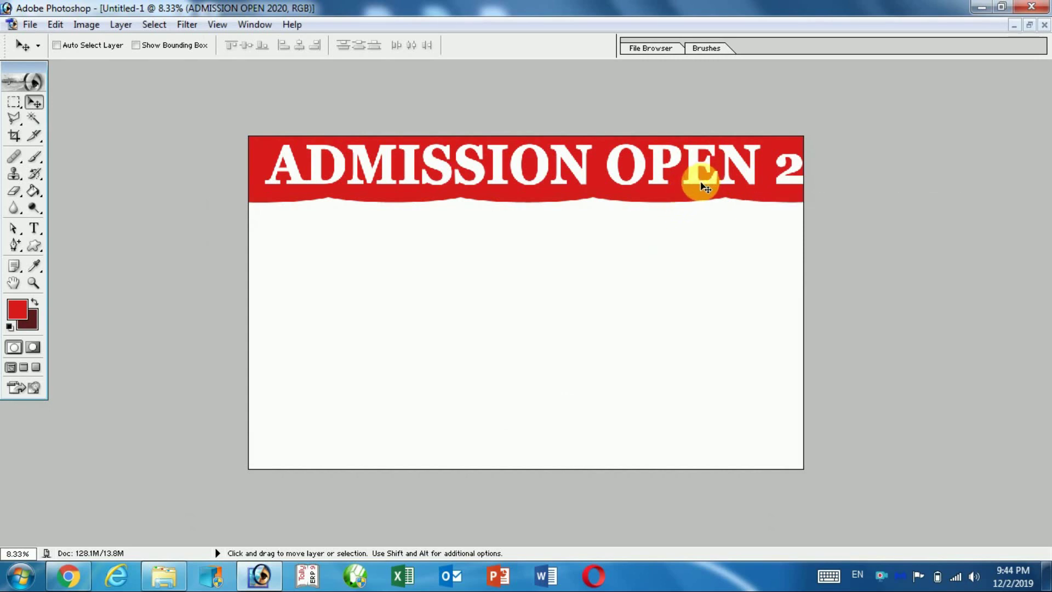
{"action": "key", "text": "ctrl+t"}
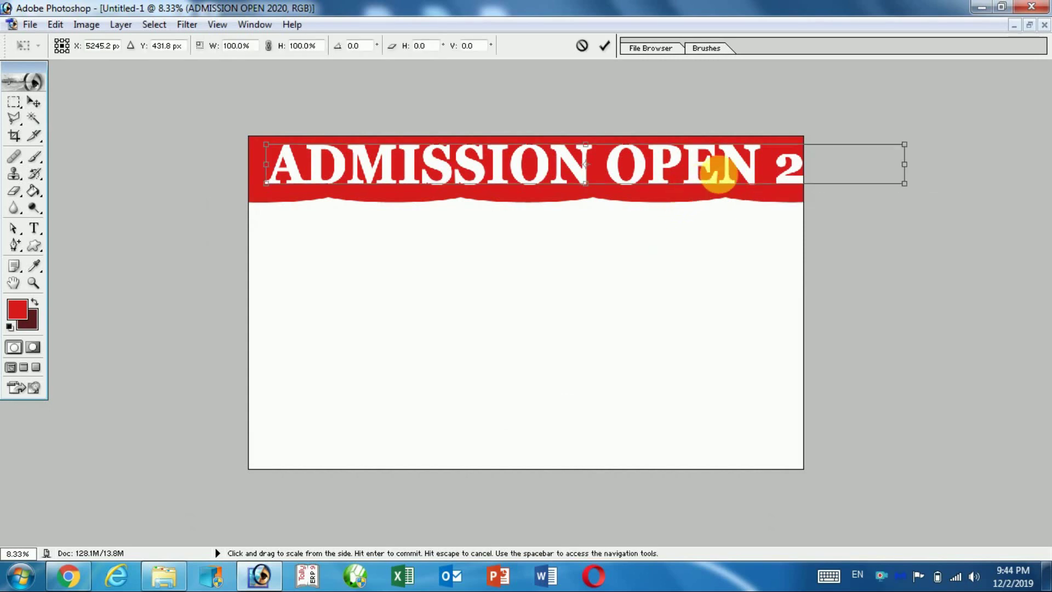
{"action": "left_click_drag", "start_coordinate": [904, 184], "coordinate": [788, 195]}
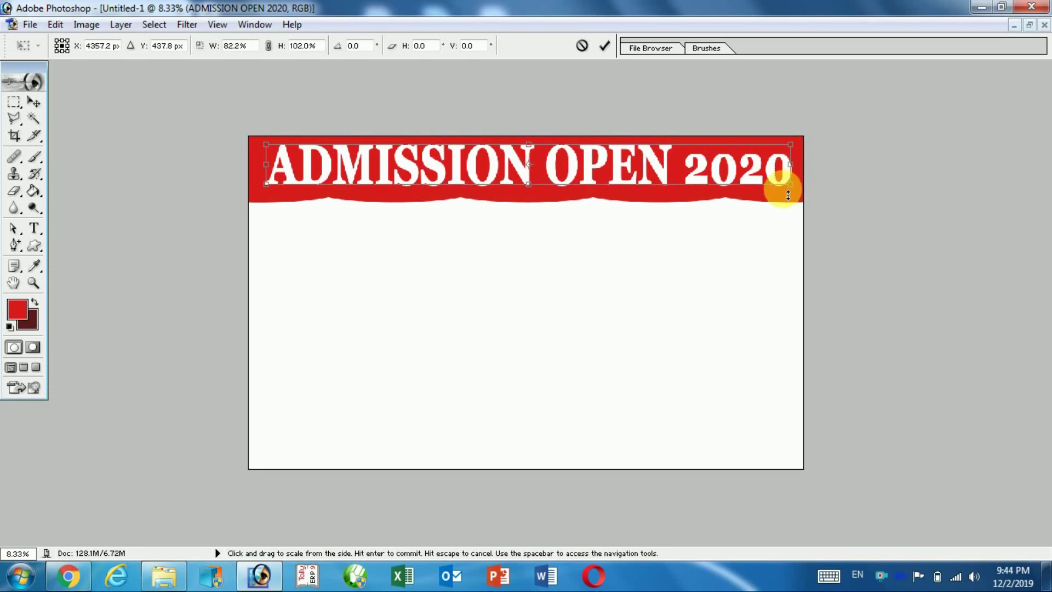
{"action": "key", "text": "Return"}
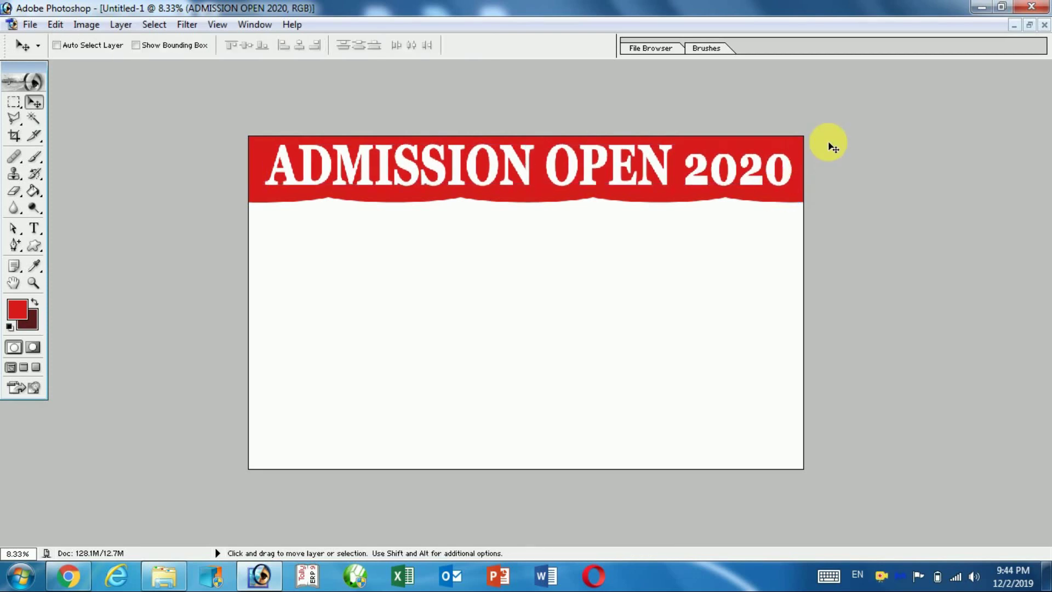
Change the 'ADMISSION OPEN 2020' headline font to HP Simplified.
{"action": "left_click", "coordinate": [1030, 24]}
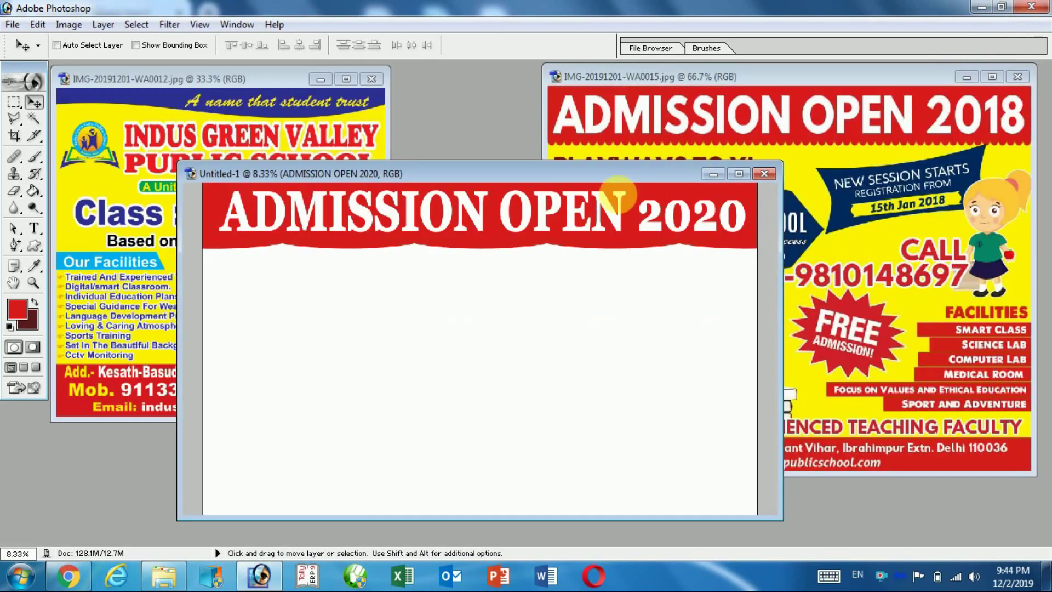
{"action": "left_click", "coordinate": [34, 230]}
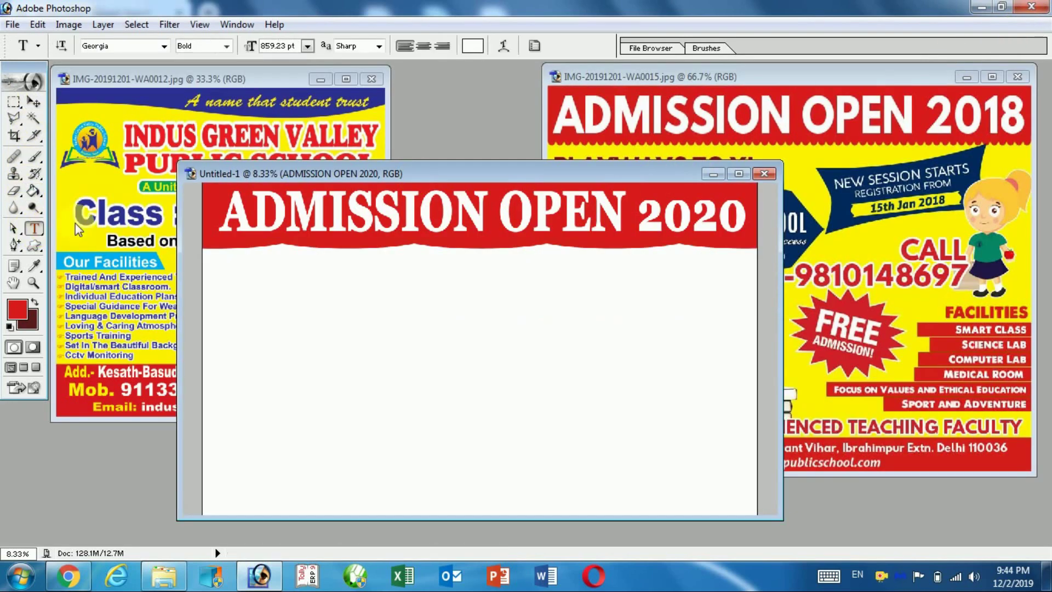
{"action": "left_click_drag", "start_coordinate": [219, 211], "coordinate": [817, 222]}
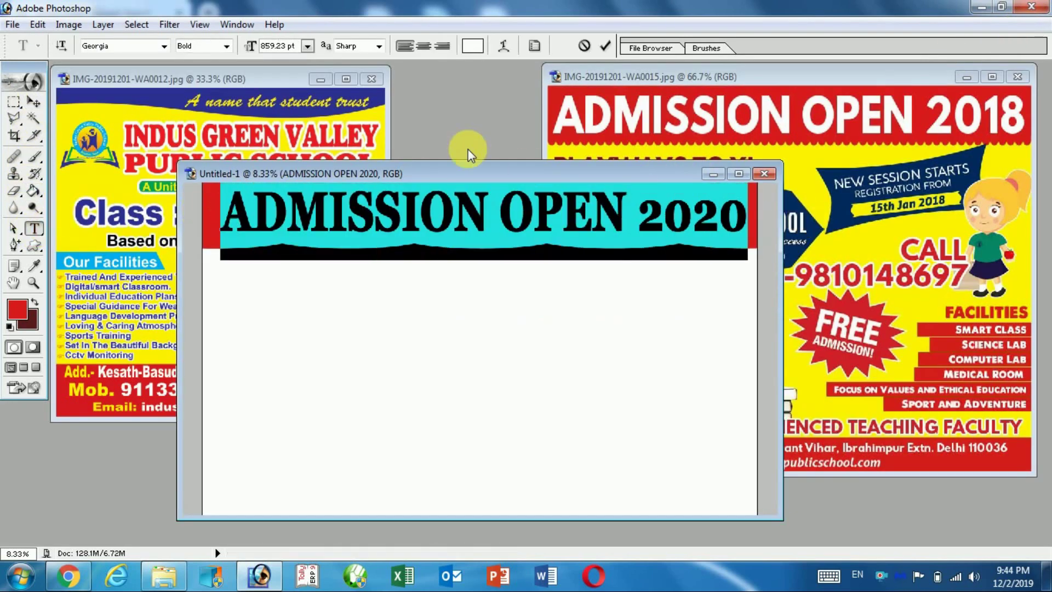
{"action": "left_click", "coordinate": [96, 46]}
{"action": "type", "text": "HP Simplified"}
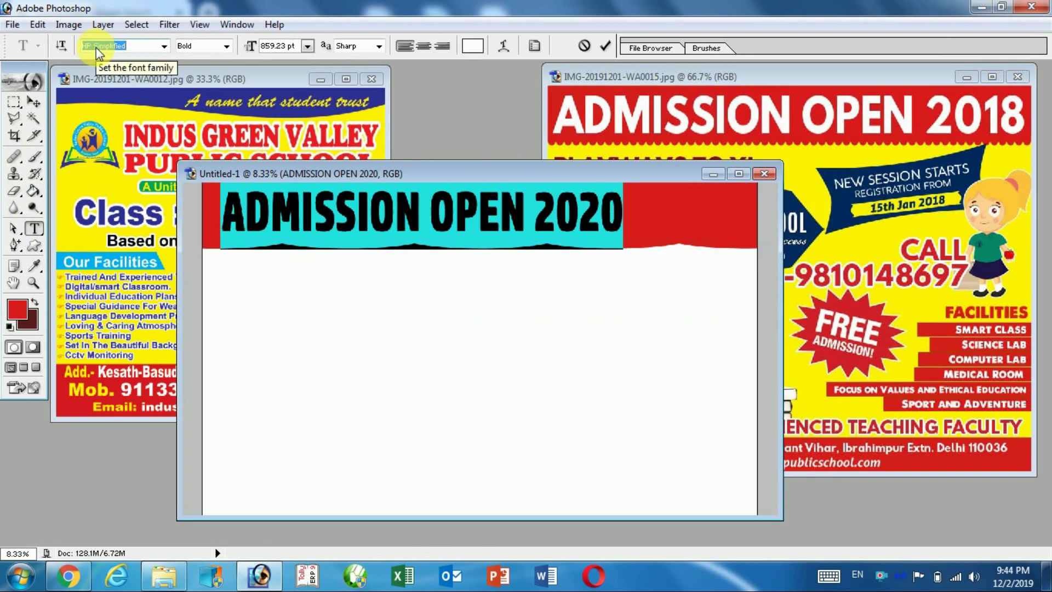
{"action": "left_click", "coordinate": [34, 103]}
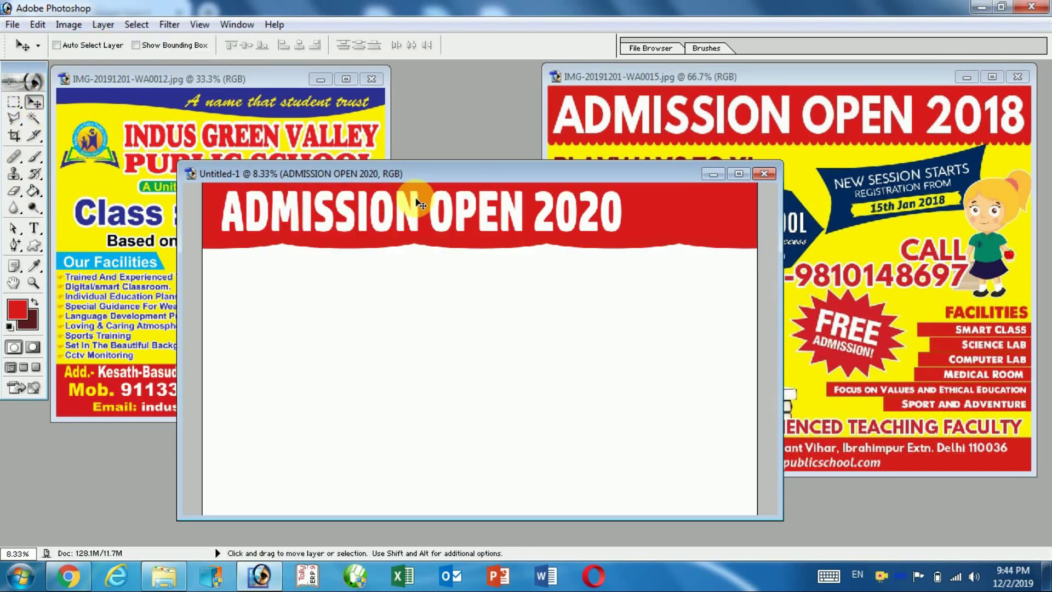
Stretch the headline to about 132% width and 106% height across the red band.
{"action": "key", "text": "ctrl+t"}
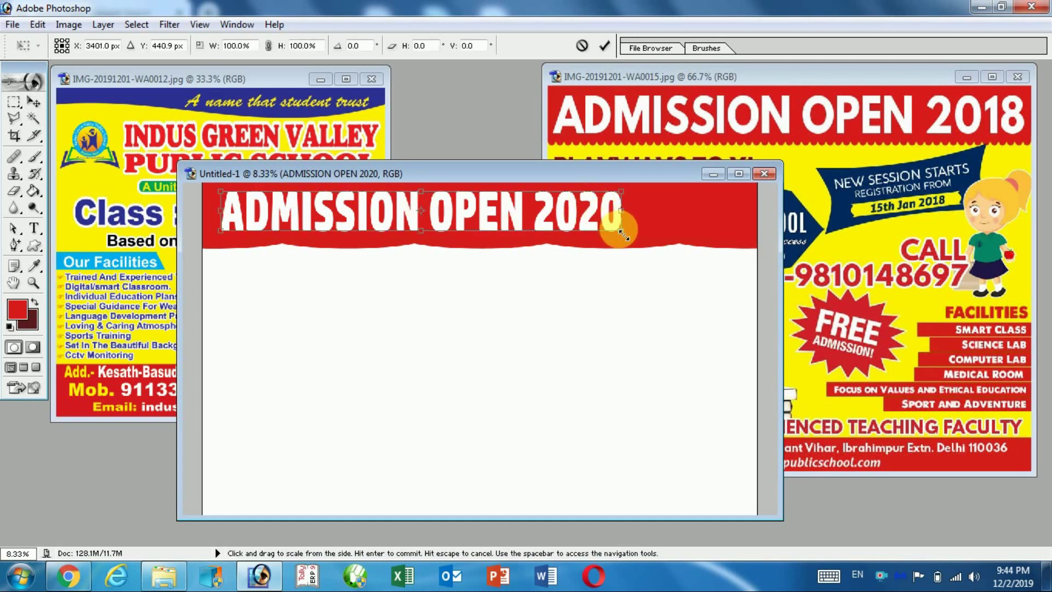
{"action": "left_click_drag", "start_coordinate": [624, 237], "coordinate": [750, 238]}
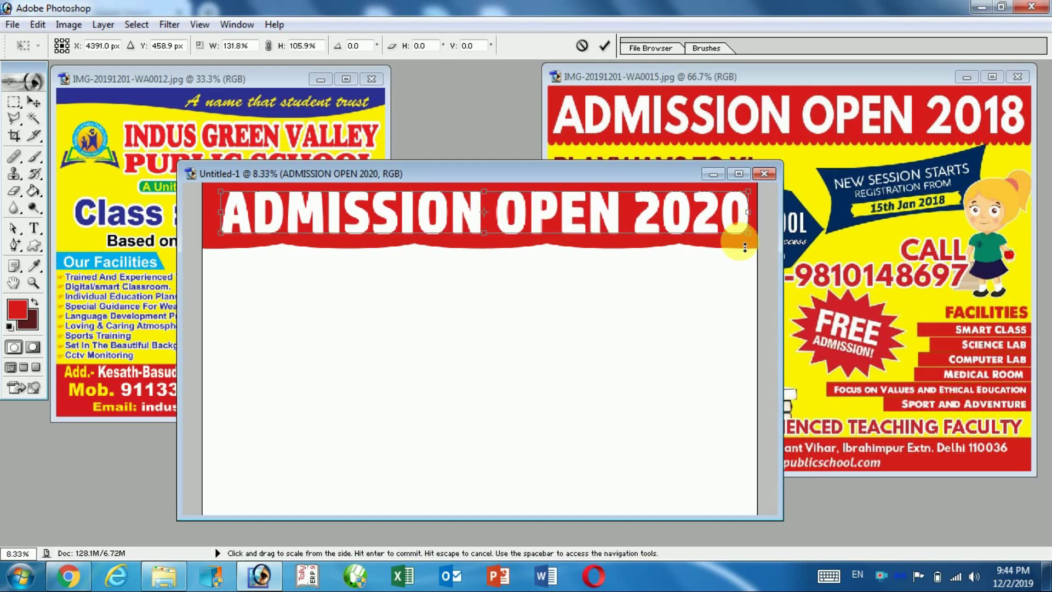
{"action": "key", "text": "Return"}
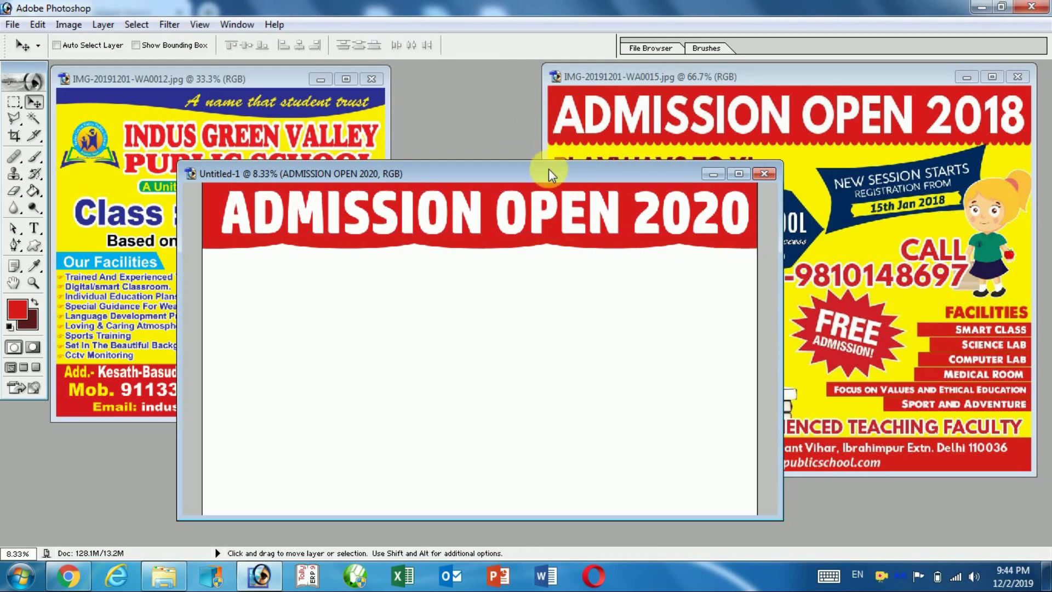
{"action": "left_click_drag", "start_coordinate": [548, 168], "coordinate": [466, 165]}
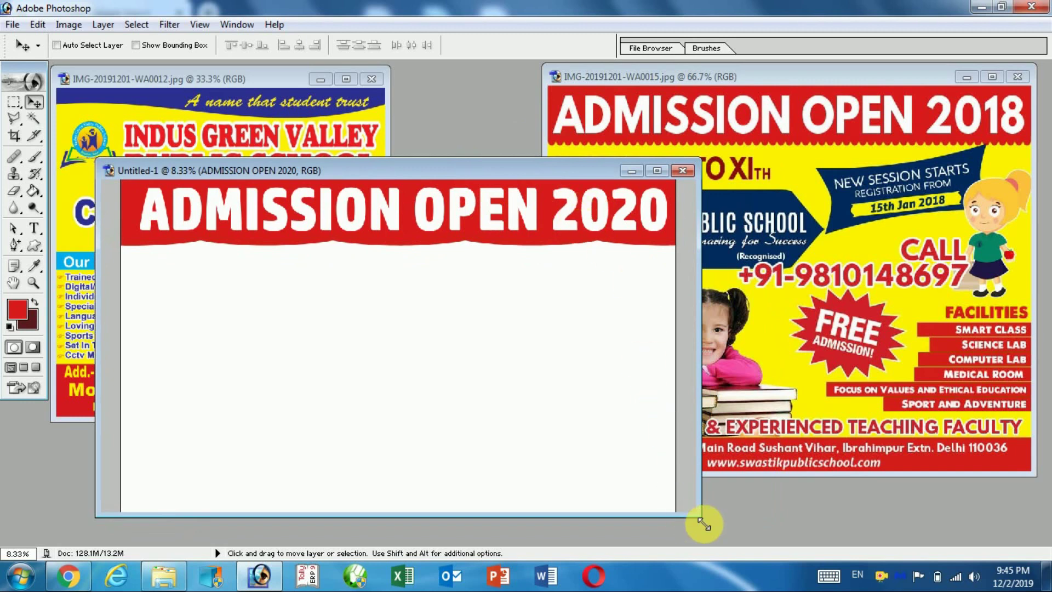
Show the Layers palette (F7) beside the banner and open Blending Options for the headline layer.
{"action": "left_click_drag", "start_coordinate": [702, 517], "coordinate": [710, 538]}
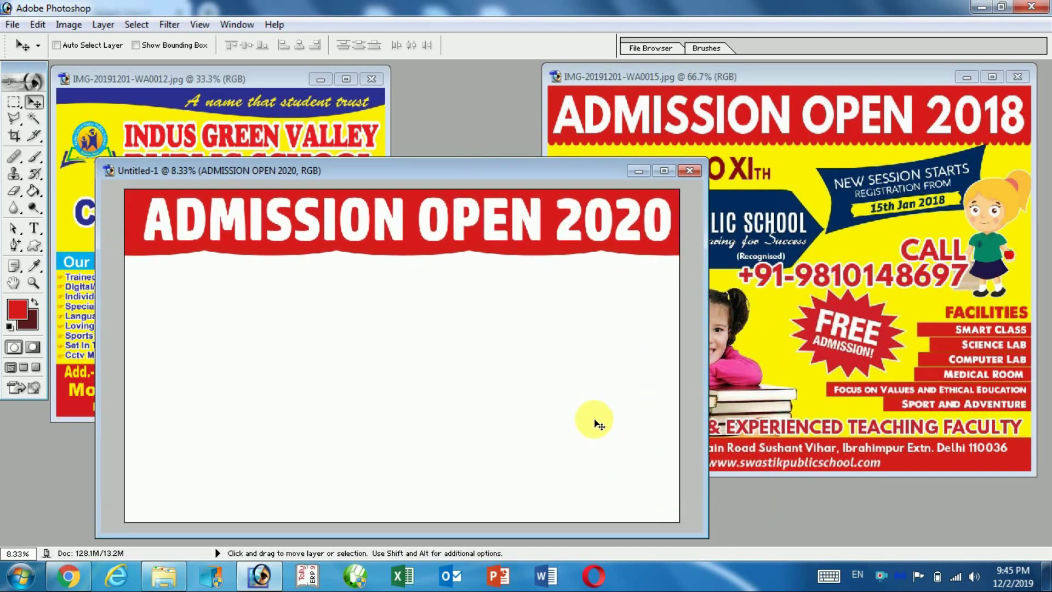
{"action": "left_click_drag", "start_coordinate": [396, 229], "coordinate": [400, 228]}
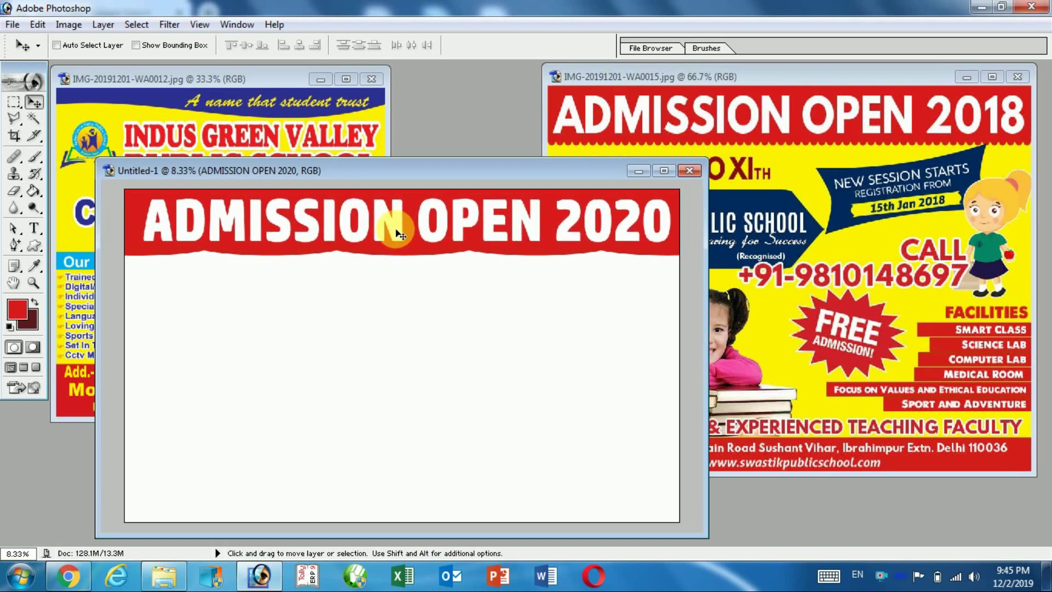
{"action": "key", "text": "F7"}
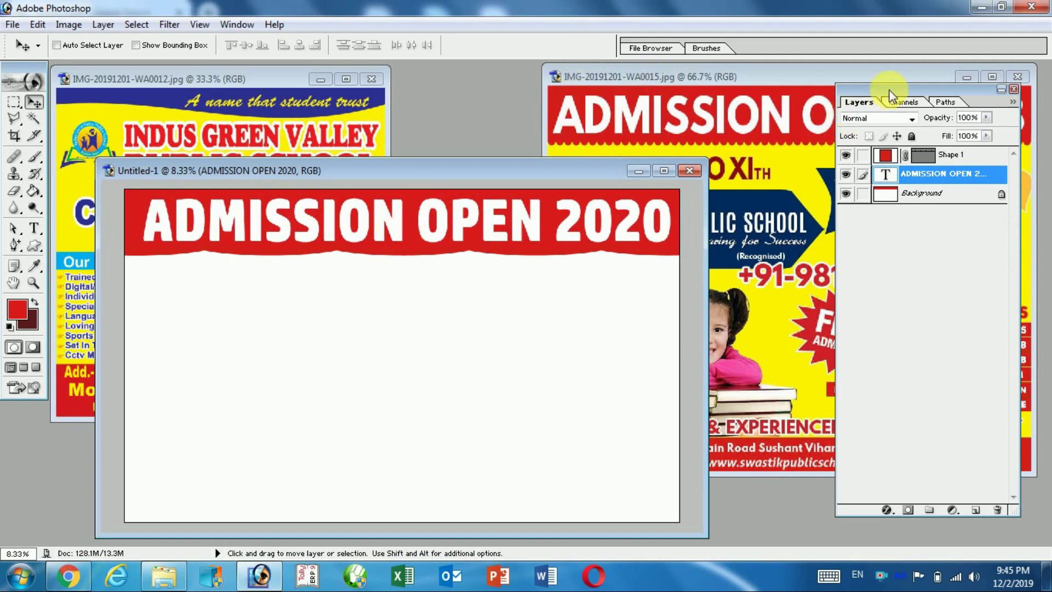
{"action": "left_click_drag", "start_coordinate": [889, 104], "coordinate": [849, 146]}
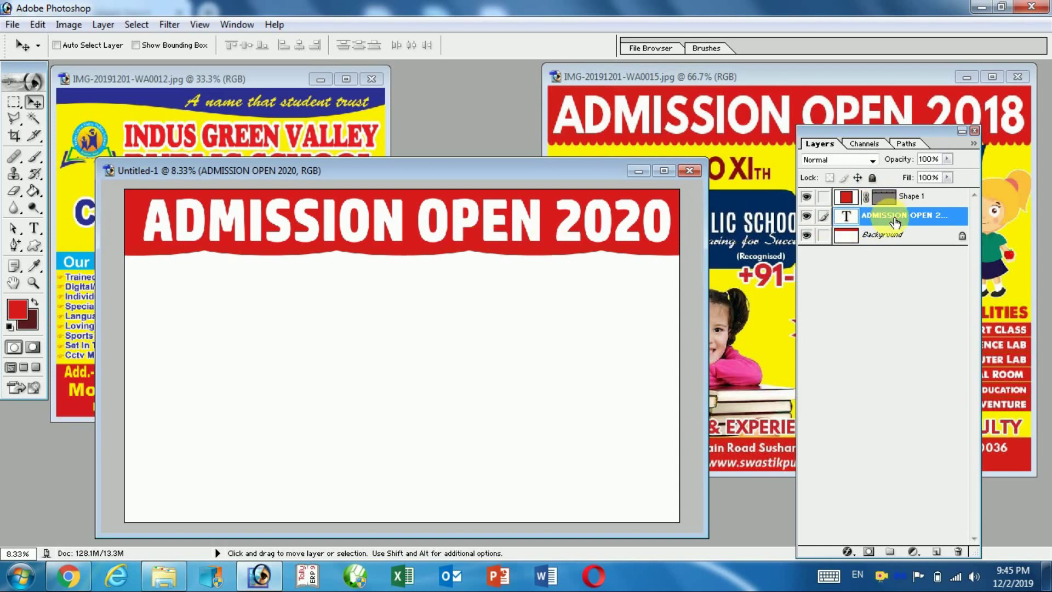
{"action": "left_click", "coordinate": [850, 552]}
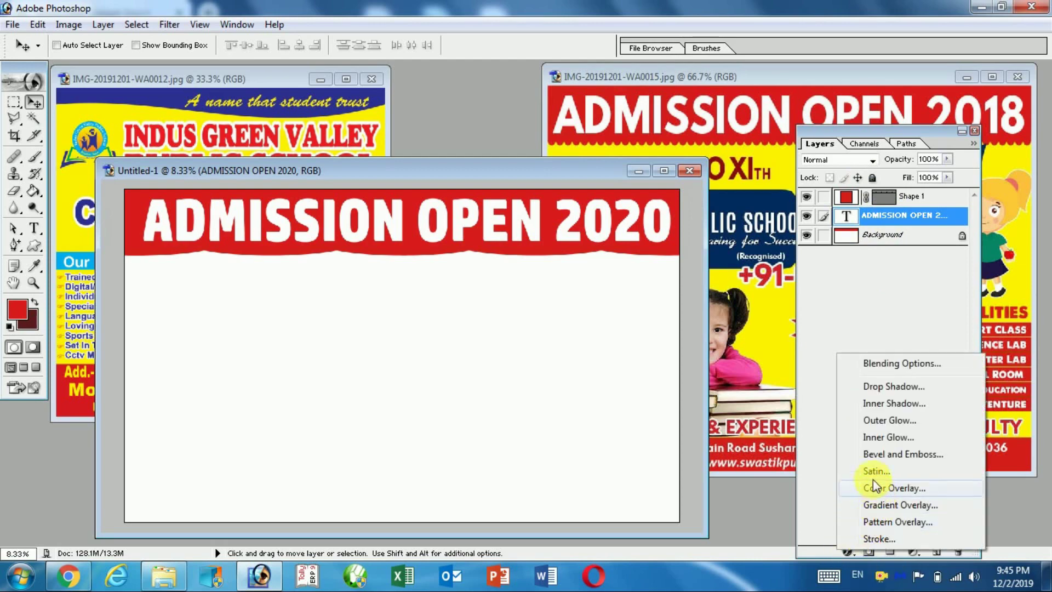
{"action": "left_click", "coordinate": [884, 362]}
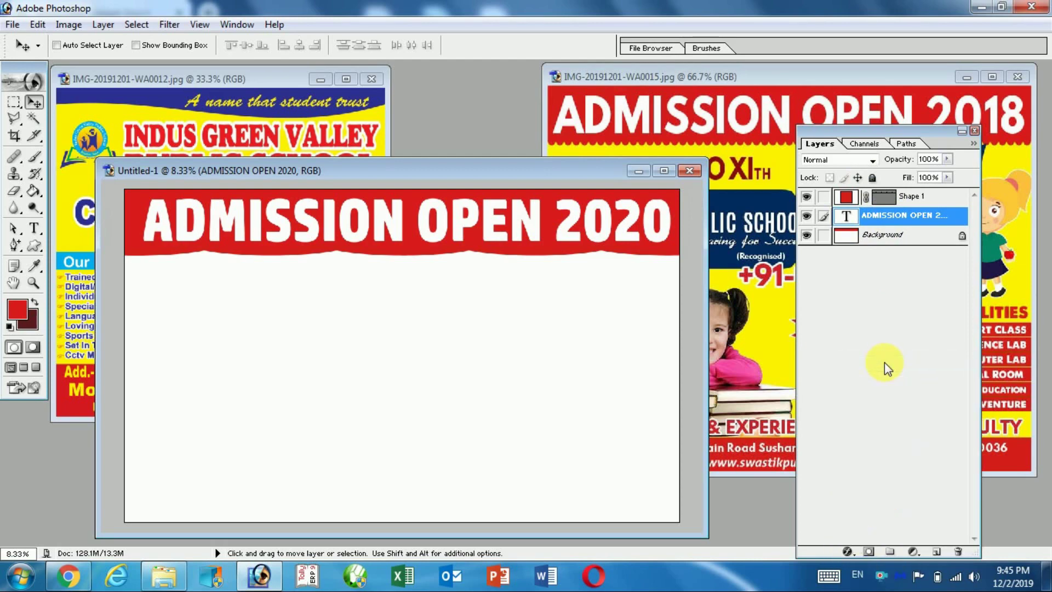
Add a thickened black Stroke effect to the 'ADMISSION OPEN 2020' headline.
{"action": "left_click_drag", "start_coordinate": [673, 375], "coordinate": [888, 135]}
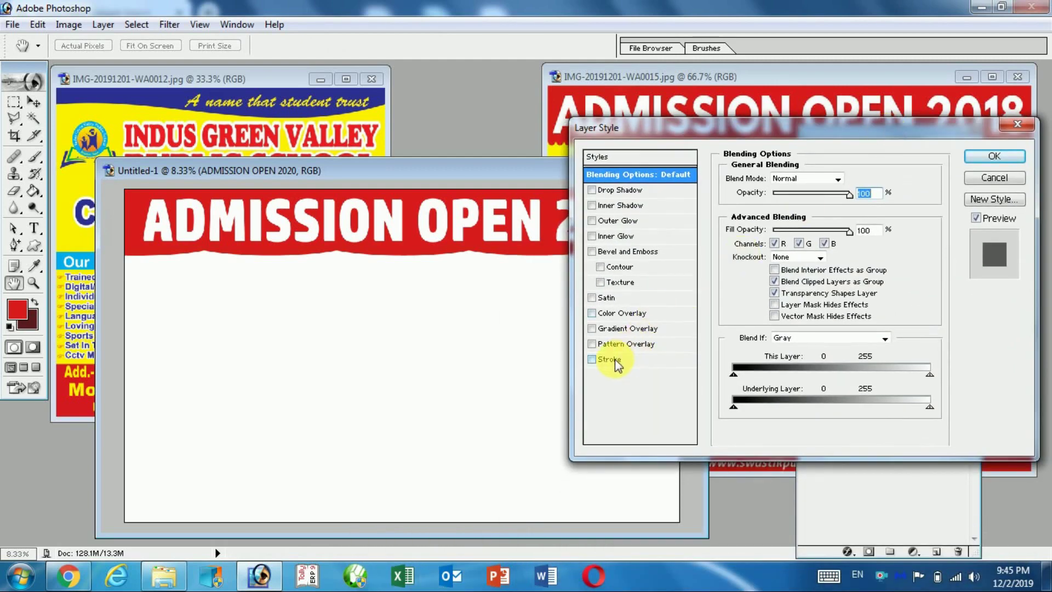
{"action": "left_click", "coordinate": [610, 360]}
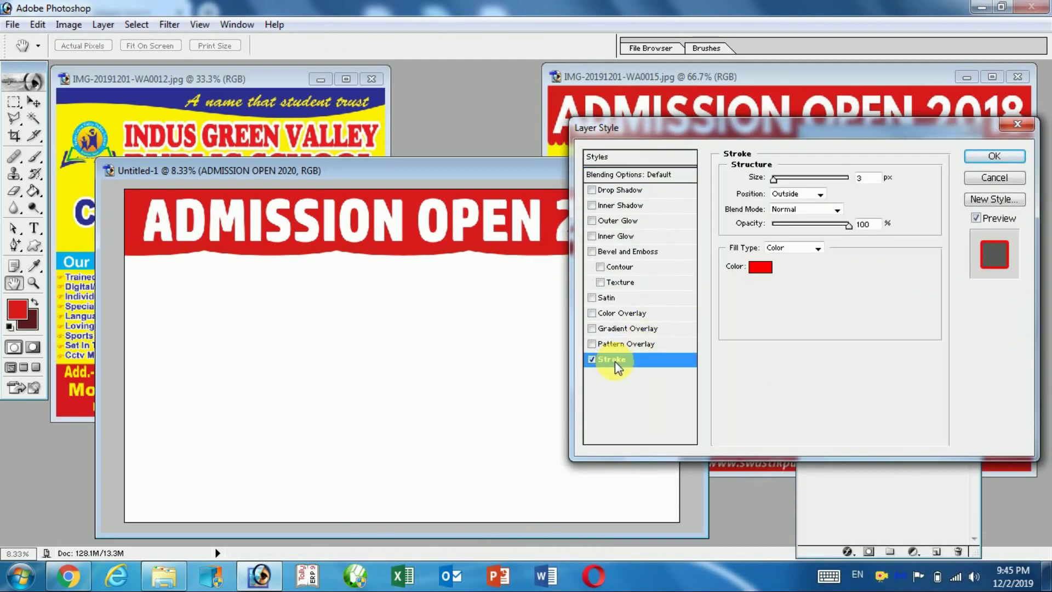
{"action": "left_click", "coordinate": [760, 267]}
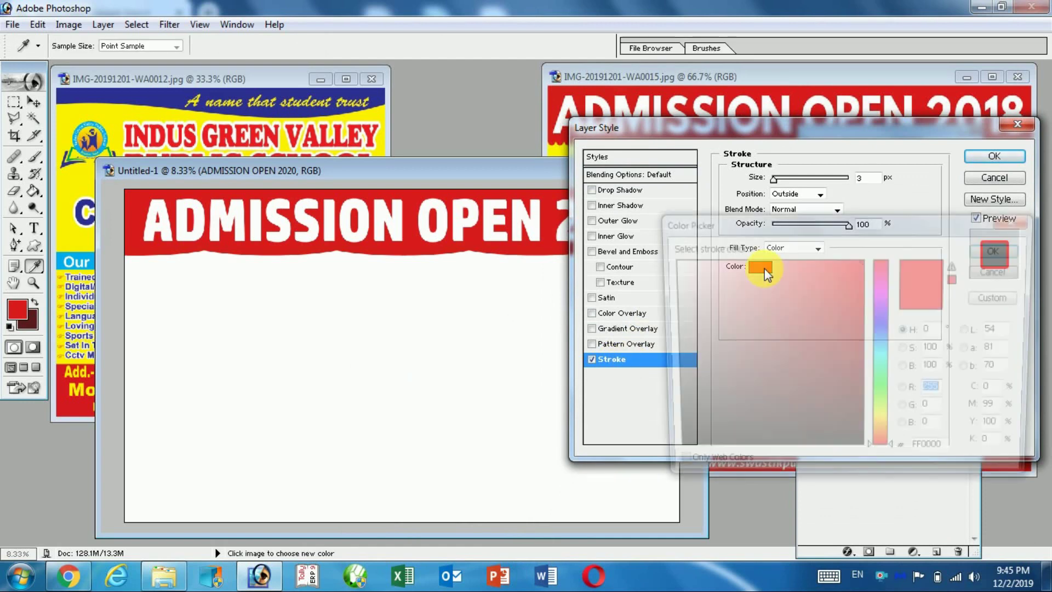
{"action": "left_click", "coordinate": [853, 453]}
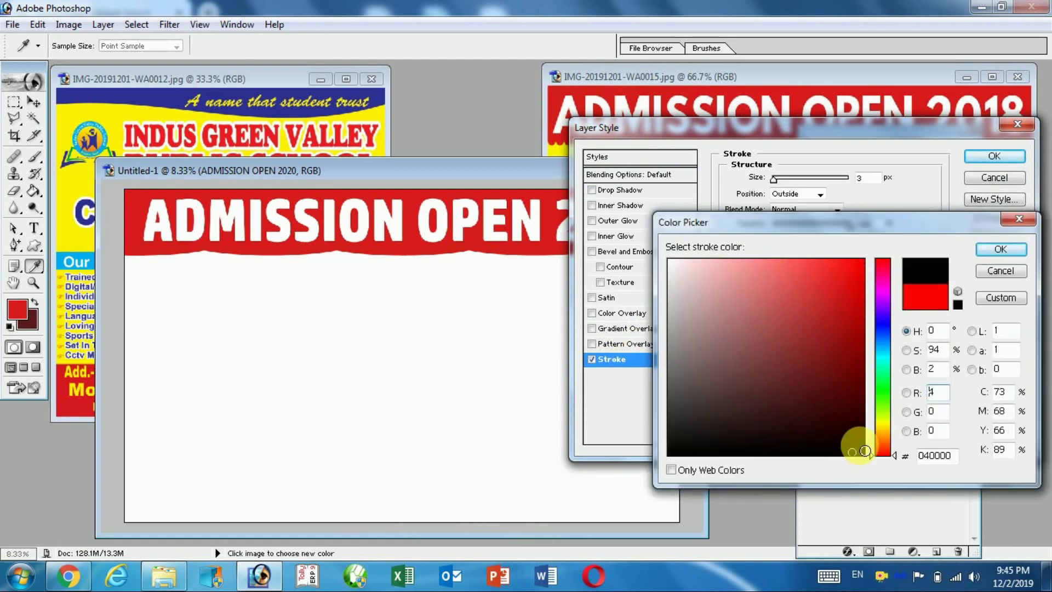
{"action": "left_click", "coordinate": [985, 255]}
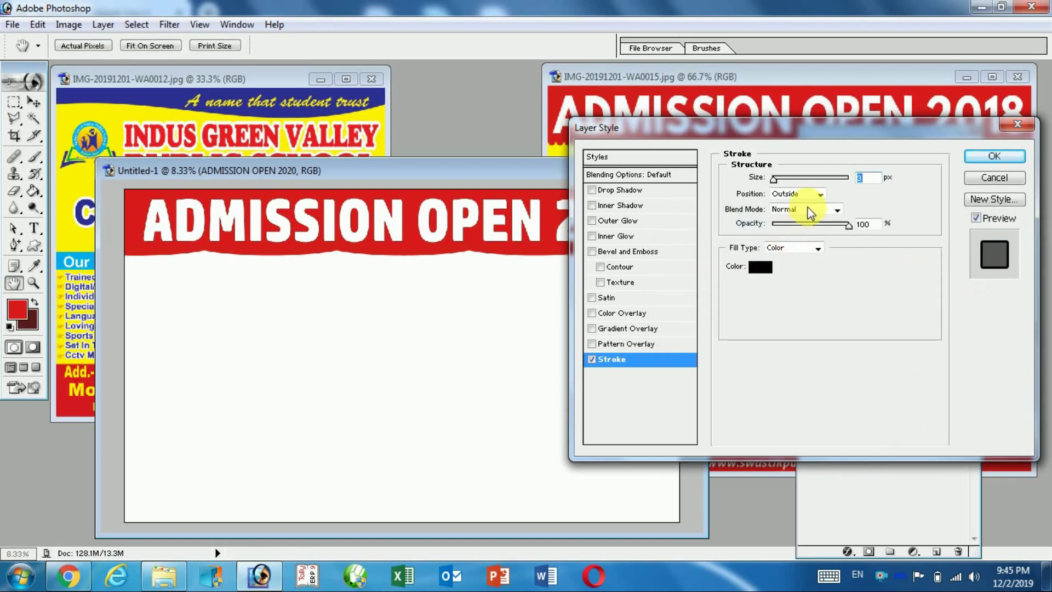
{"action": "left_click", "coordinate": [775, 179]}
{"action": "left_click_drag", "start_coordinate": [775, 183], "coordinate": [786, 189]}
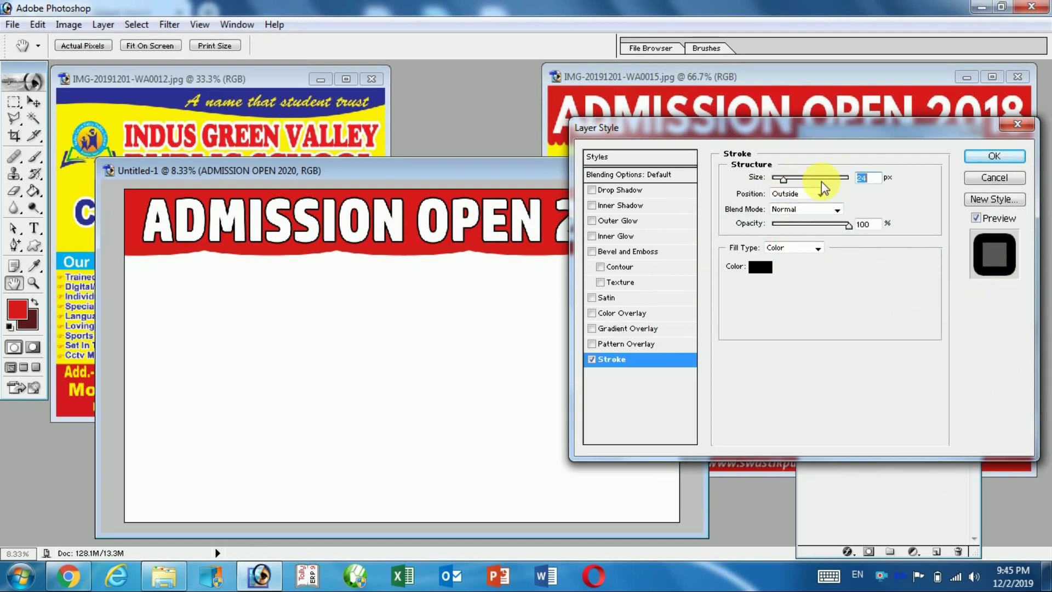
{"action": "left_click", "coordinate": [993, 157]}
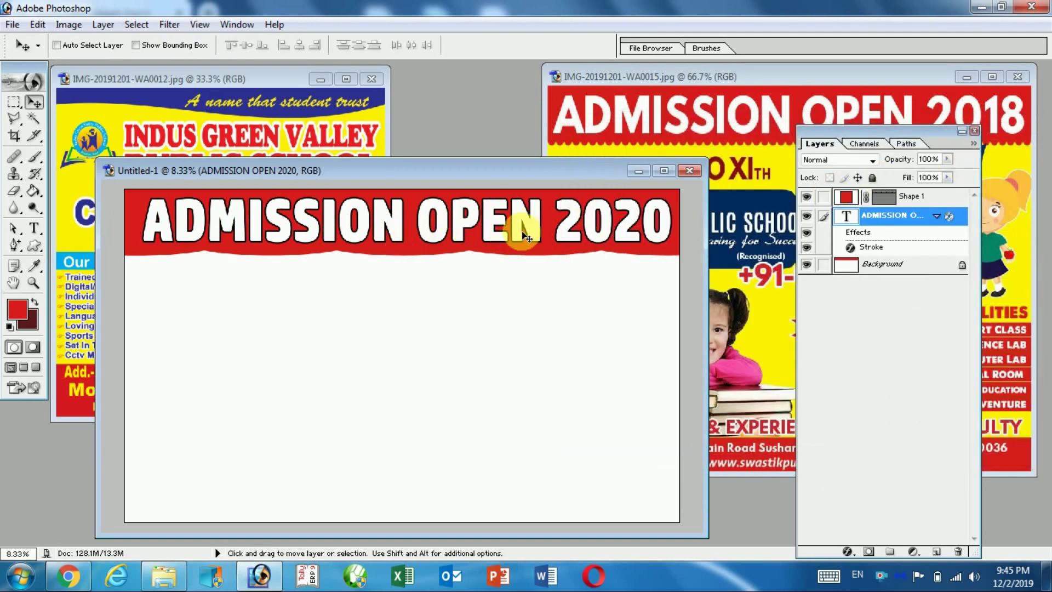
{"action": "right_click", "coordinate": [413, 322]}
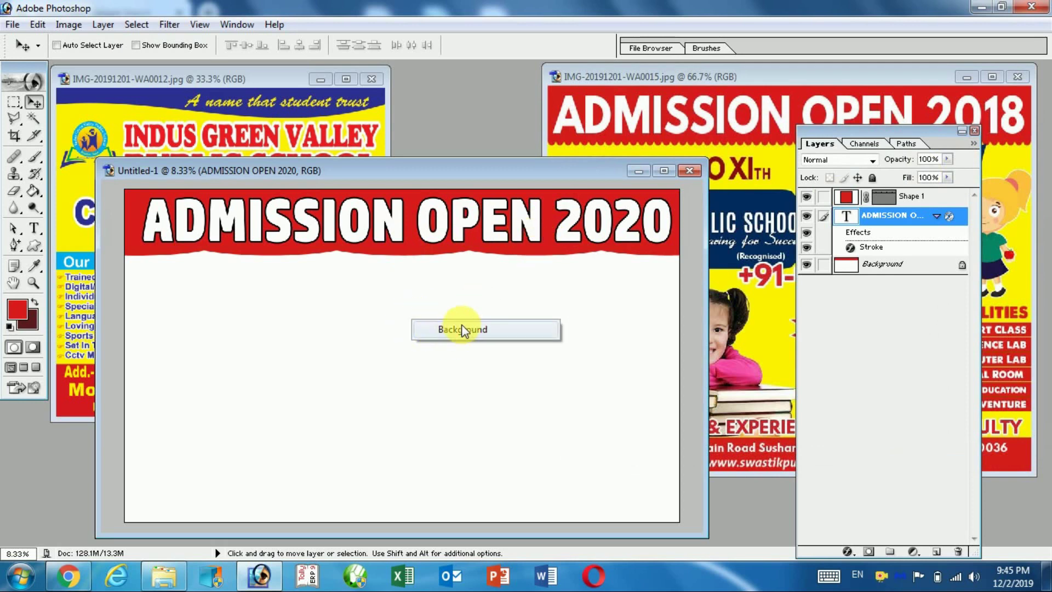
Target the Background layer, then shrink the Layers palette and park it in the lower-right corner.
{"action": "left_click", "coordinate": [464, 329]}
{"action": "right_click", "coordinate": [406, 335]}
{"action": "left_click", "coordinate": [425, 335]}
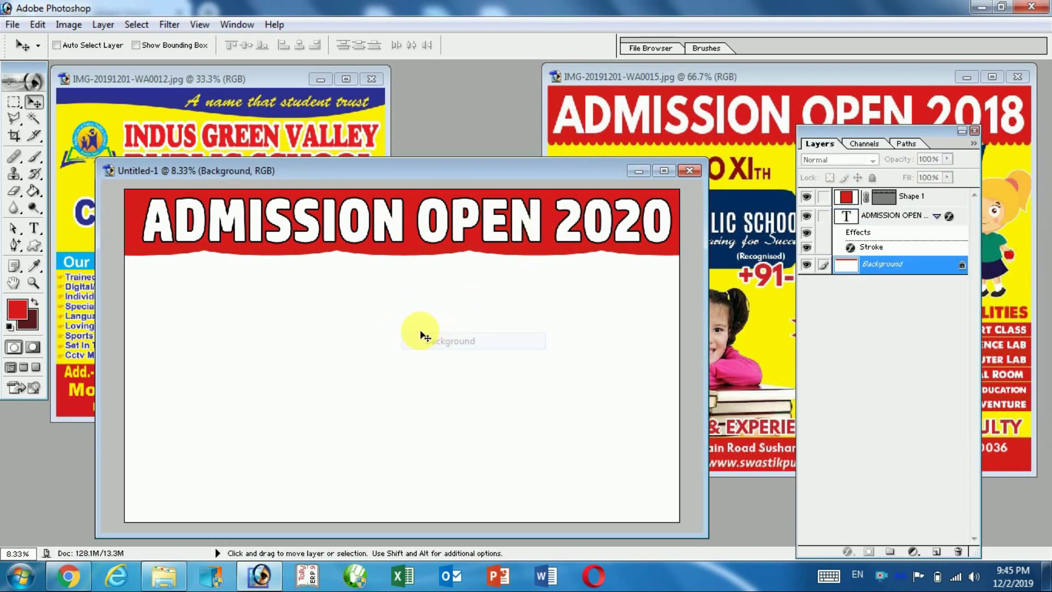
{"action": "left_click_drag", "start_coordinate": [458, 176], "coordinate": [437, 152]}
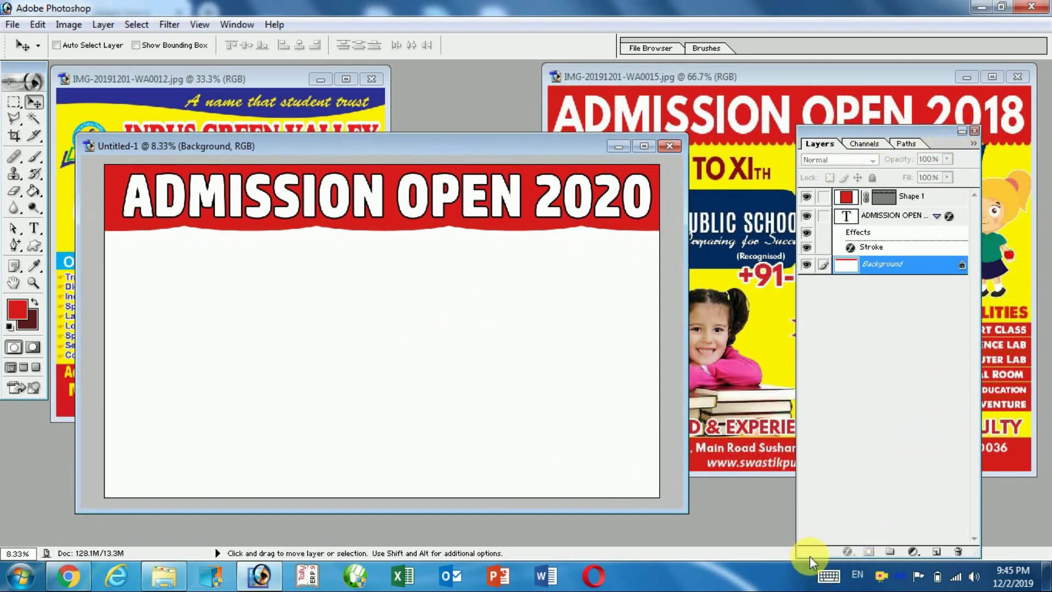
{"action": "left_click_drag", "start_coordinate": [801, 560], "coordinate": [825, 302]}
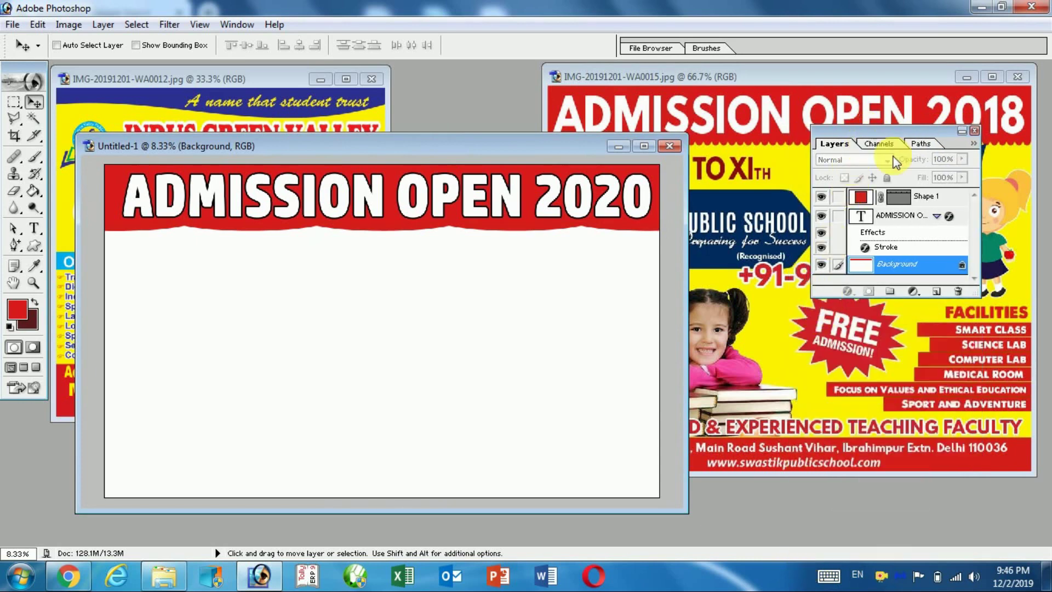
{"action": "left_click_drag", "start_coordinate": [861, 131], "coordinate": [998, 406]}
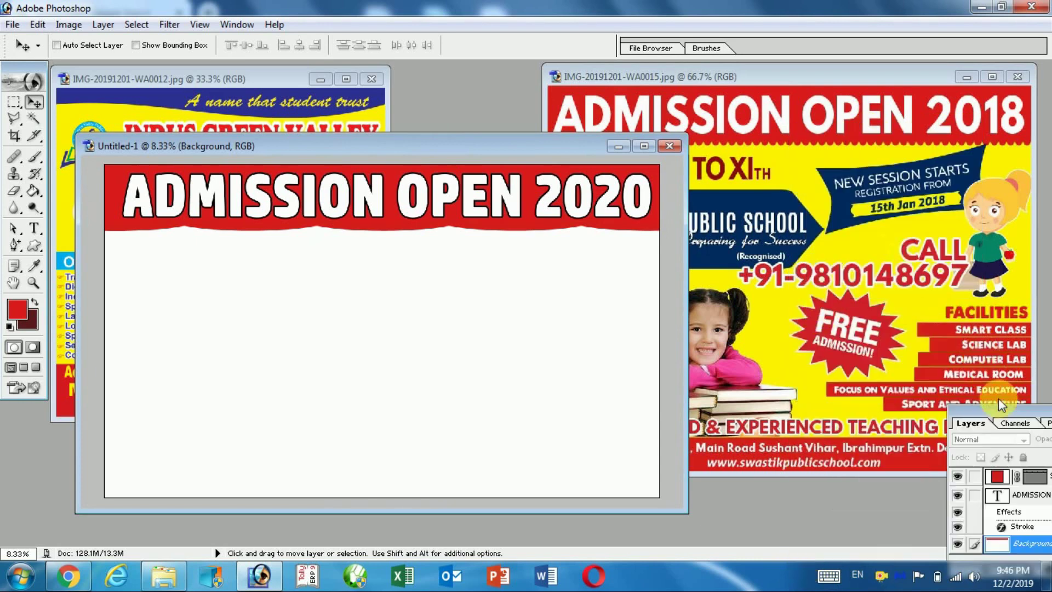
{"action": "left_click", "coordinate": [861, 240]}
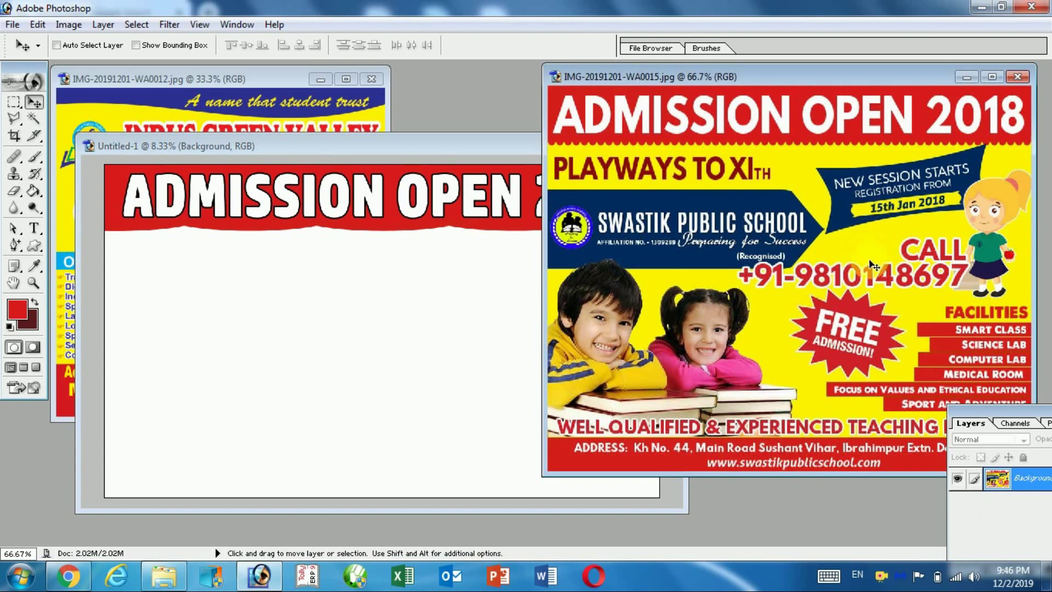
{"action": "left_click", "coordinate": [399, 329]}
{"action": "right_click", "coordinate": [383, 335]}
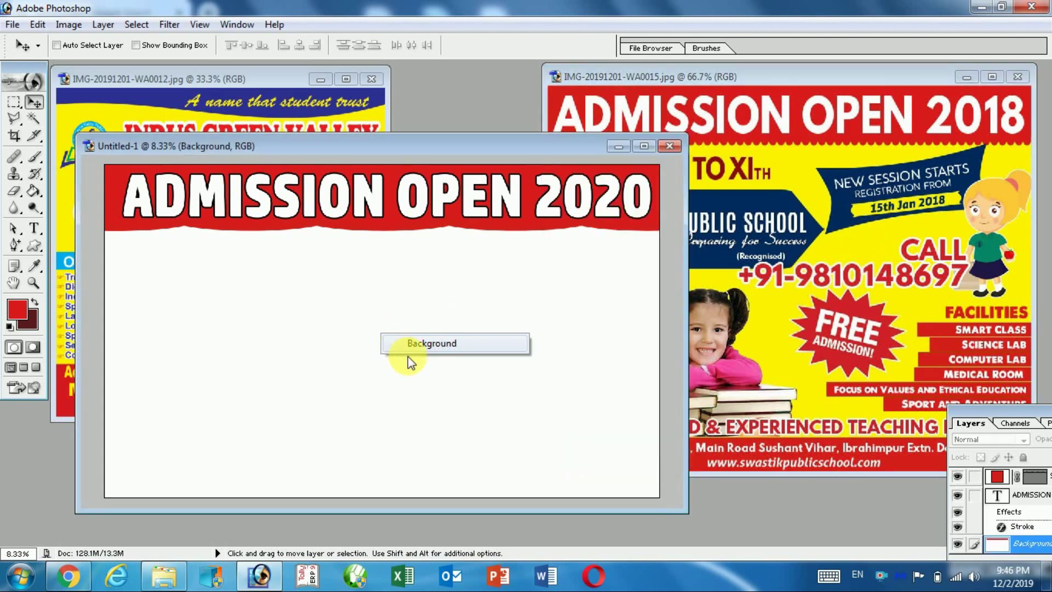
{"action": "right_click", "coordinate": [395, 332]}
Set the foreground to yellow FFF402 and paint-bucket the white background below the red band.
{"action": "left_click", "coordinate": [435, 340]}
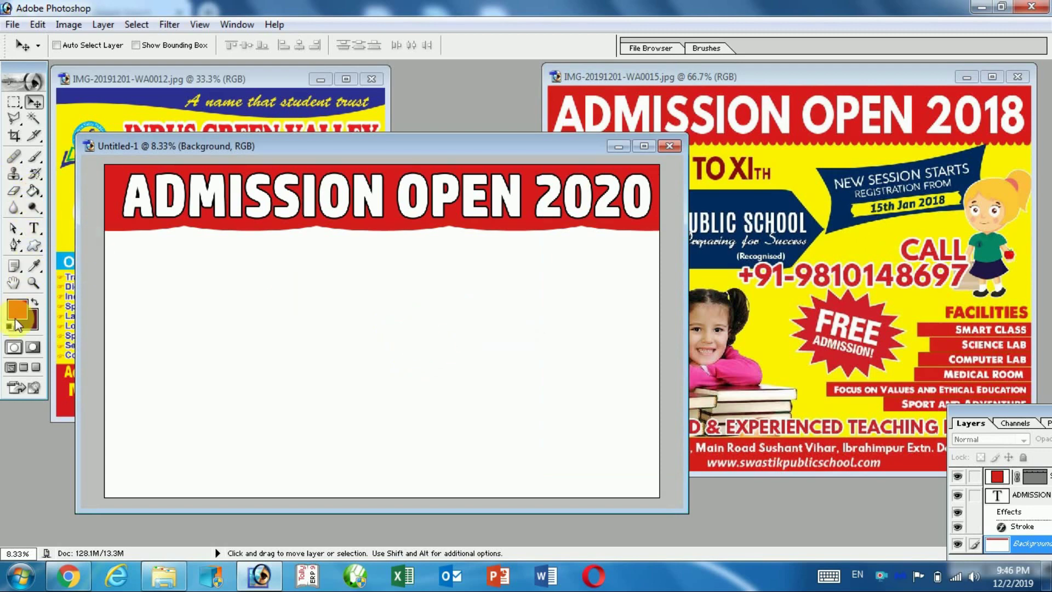
{"action": "left_click", "coordinate": [22, 305]}
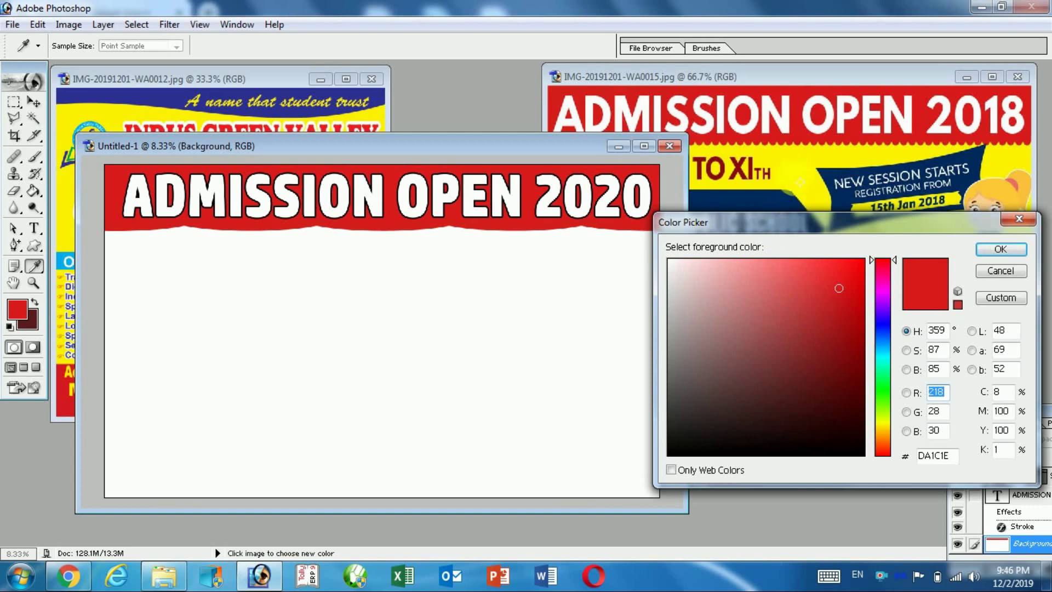
{"action": "left_click", "coordinate": [799, 174]}
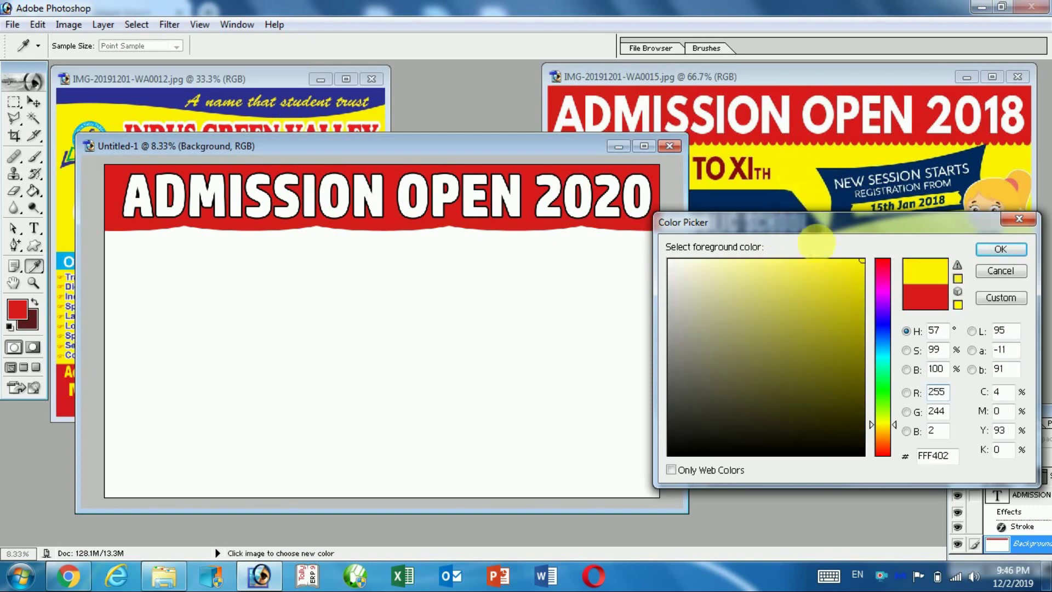
{"action": "left_click", "coordinate": [1001, 250]}
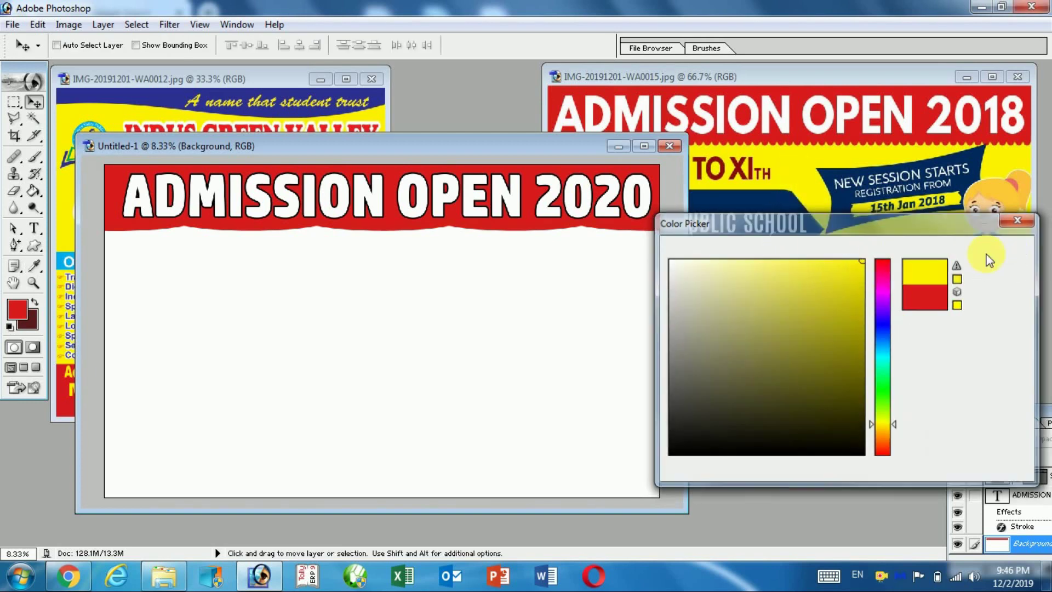
{"action": "left_click", "coordinate": [34, 192]}
{"action": "left_click", "coordinate": [252, 324]}
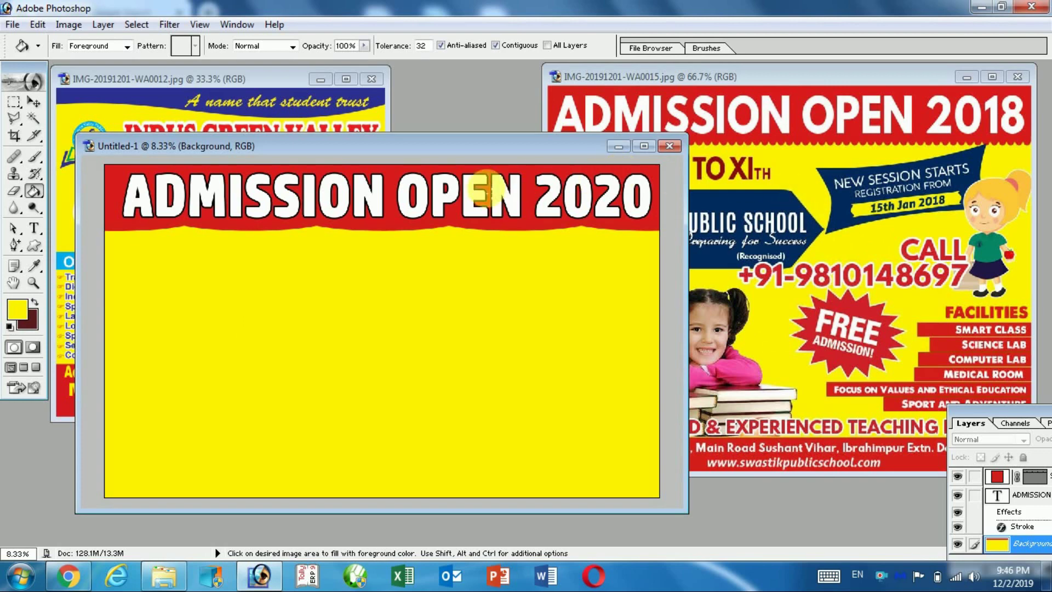
{"action": "left_click_drag", "start_coordinate": [457, 133], "coordinate": [462, 116]}
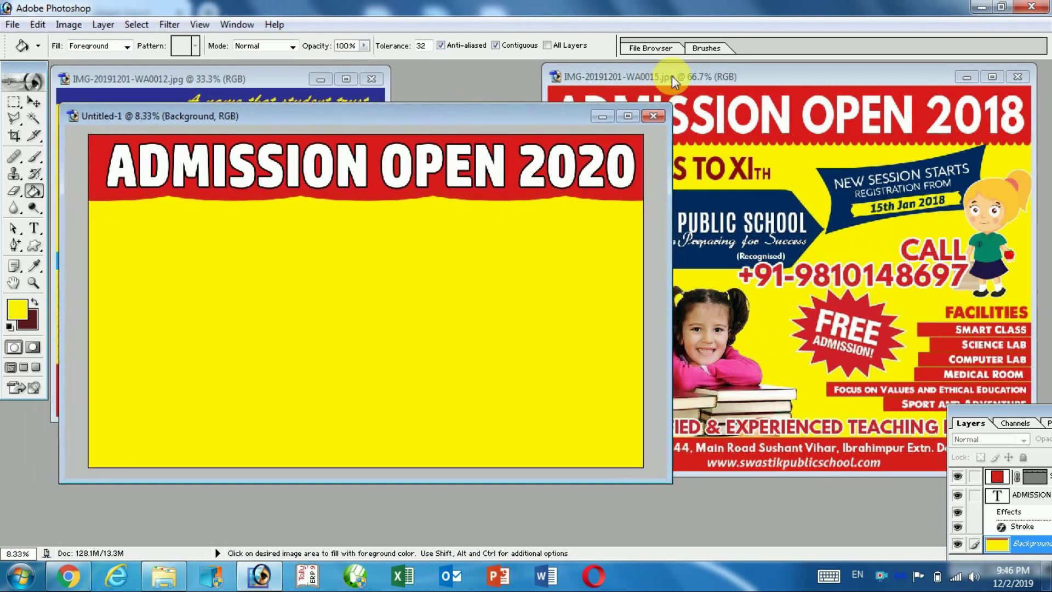
{"action": "left_click_drag", "start_coordinate": [672, 76], "coordinate": [608, 80]}
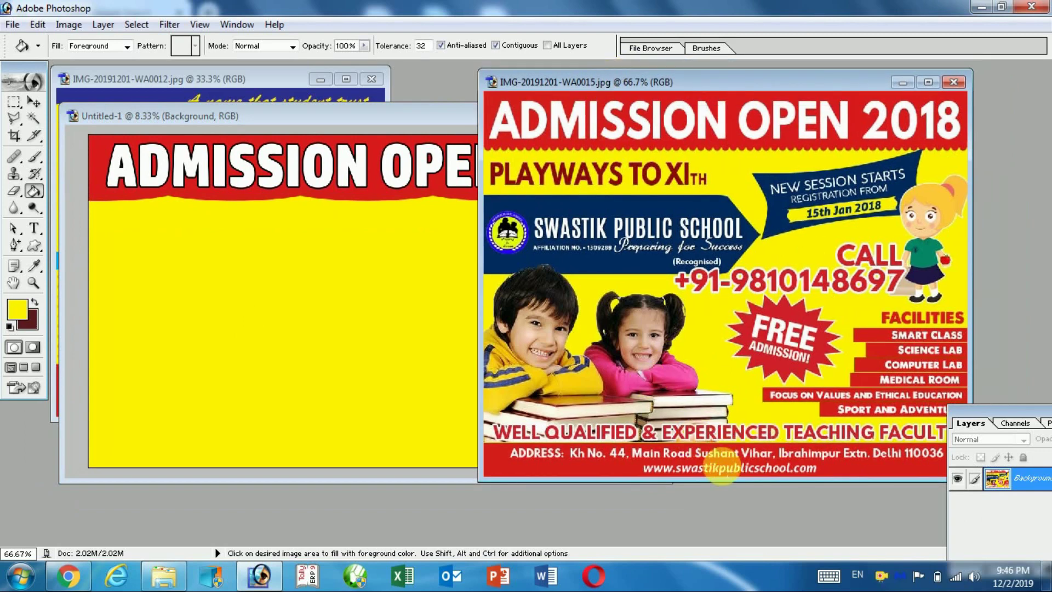
Select a full-width bottom strip and fill it with red D71F1D sampled from the reference poster.
{"action": "left_click", "coordinate": [156, 117]}
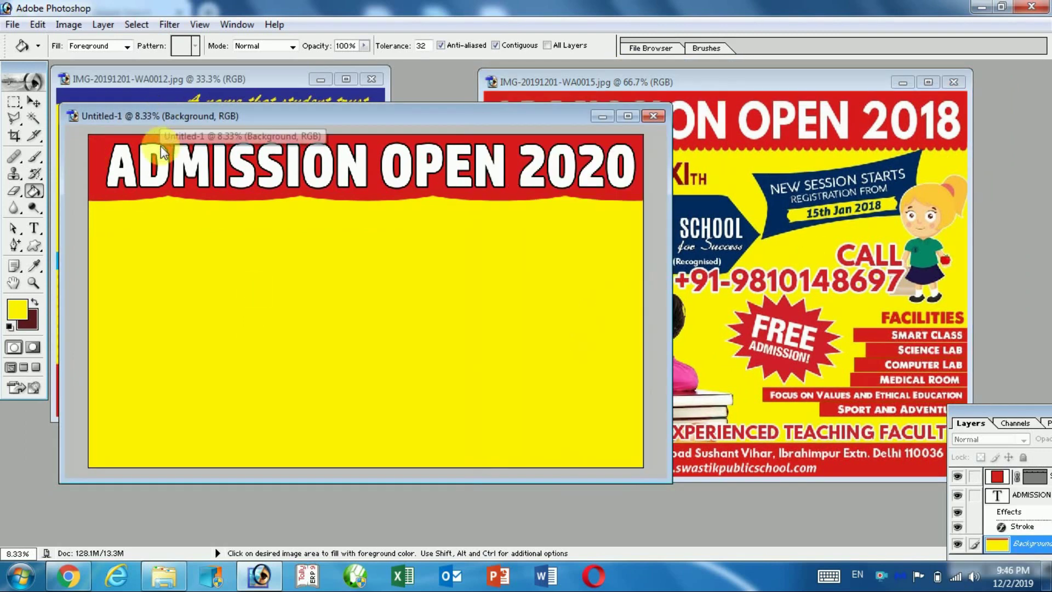
{"action": "left_click", "coordinate": [14, 103]}
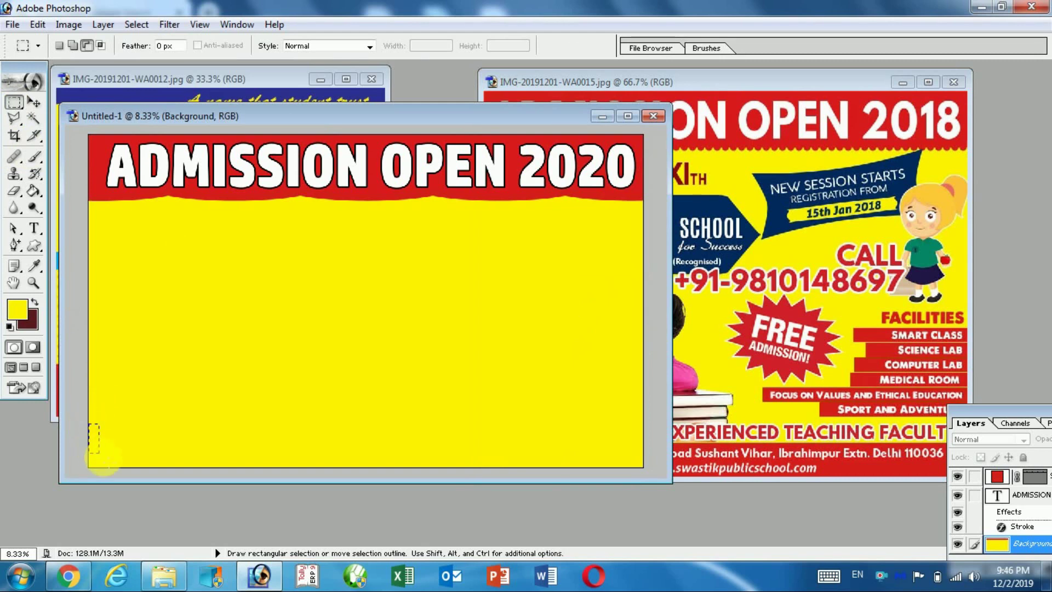
{"action": "left_click_drag", "start_coordinate": [100, 457], "coordinate": [646, 469]}
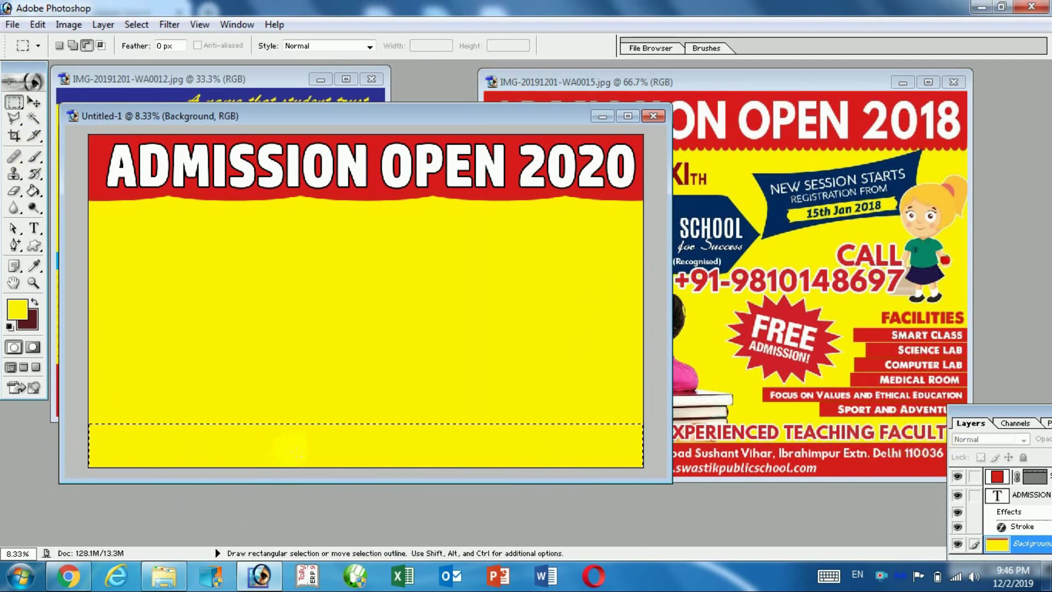
{"action": "left_click", "coordinate": [14, 313]}
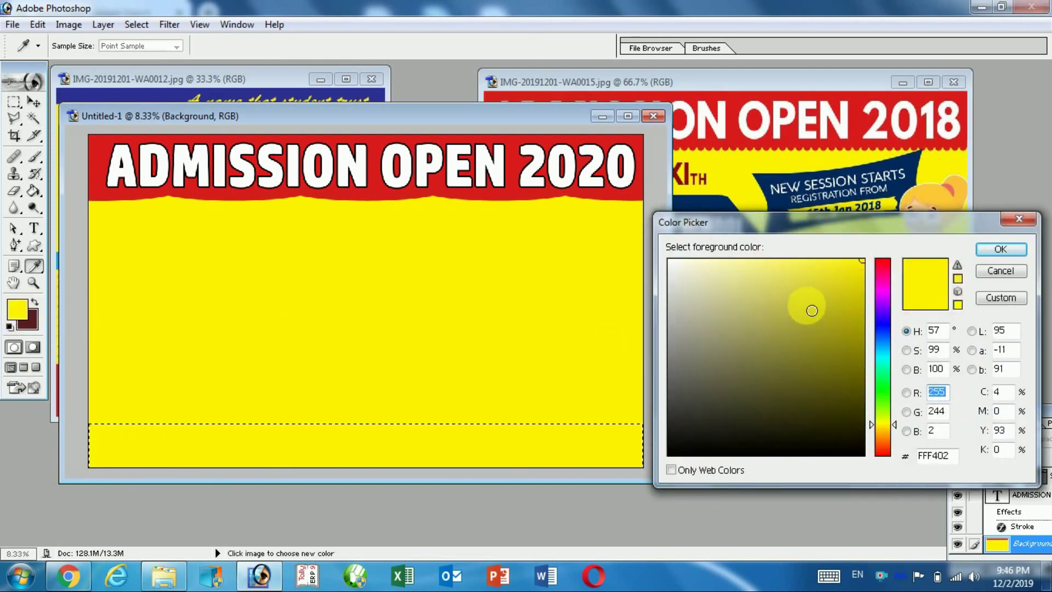
{"action": "left_click_drag", "start_coordinate": [758, 213], "coordinate": [741, 144]}
{"action": "left_click", "coordinate": [872, 478]}
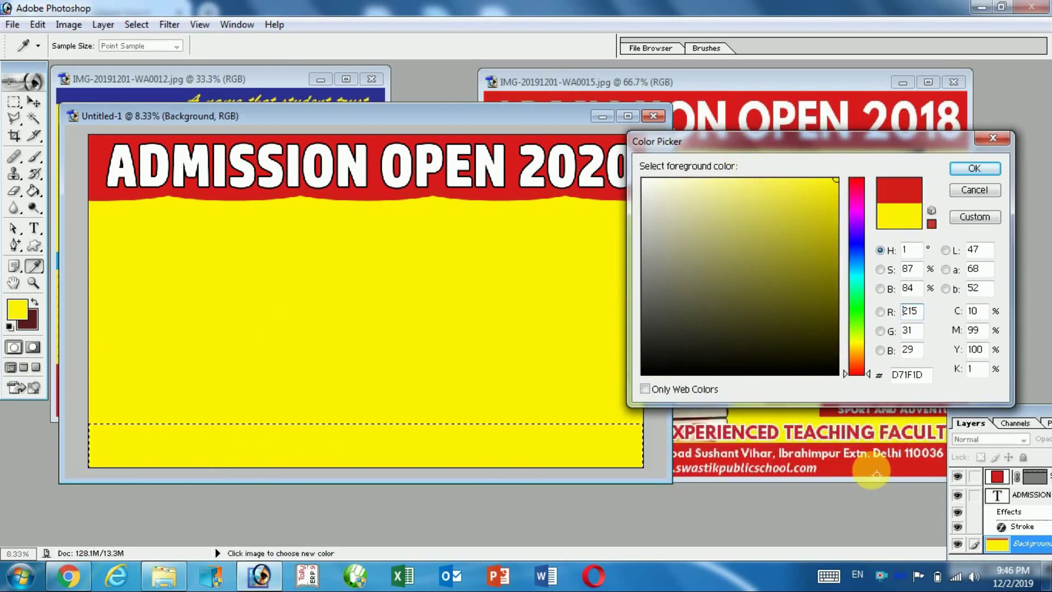
{"action": "left_click", "coordinate": [974, 169]}
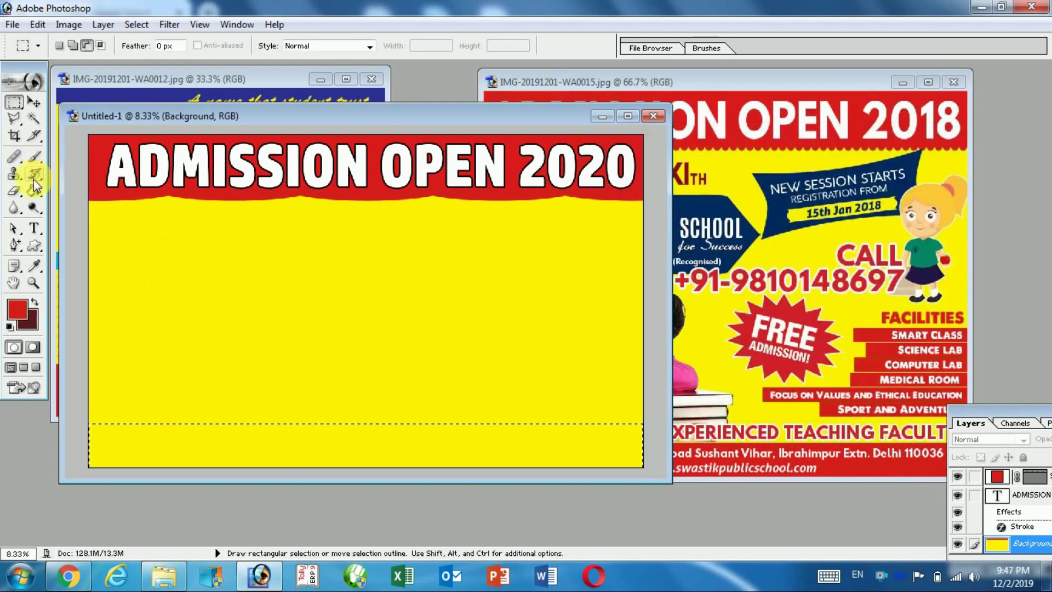
{"action": "left_click", "coordinate": [34, 189]}
{"action": "left_click", "coordinate": [174, 447]}
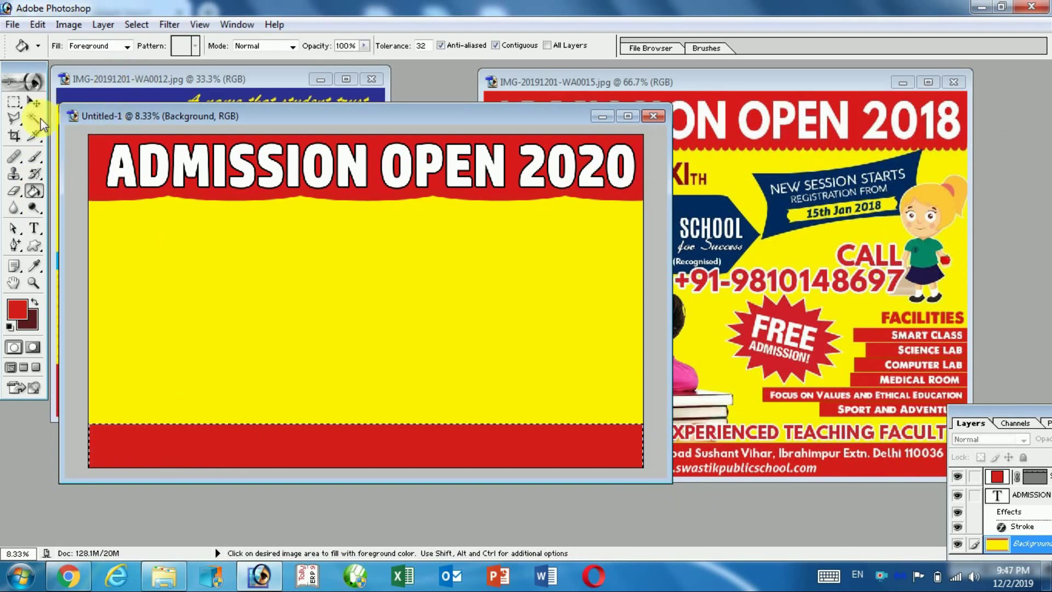
{"action": "left_click", "coordinate": [34, 101]}
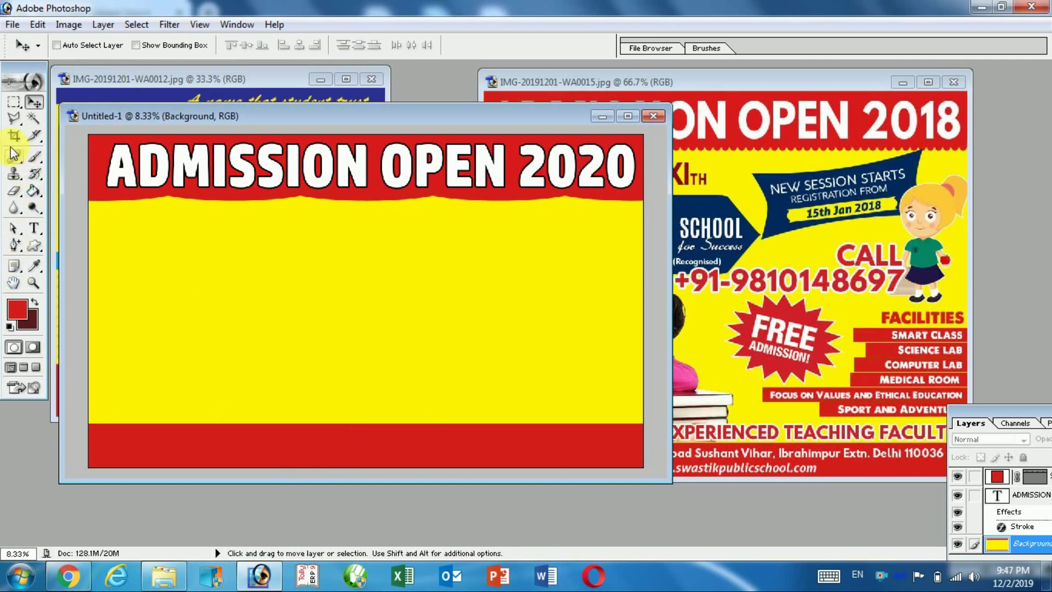
Fill a thin strip just above the bottom band with red and deselect.
{"action": "left_click", "coordinate": [15, 104]}
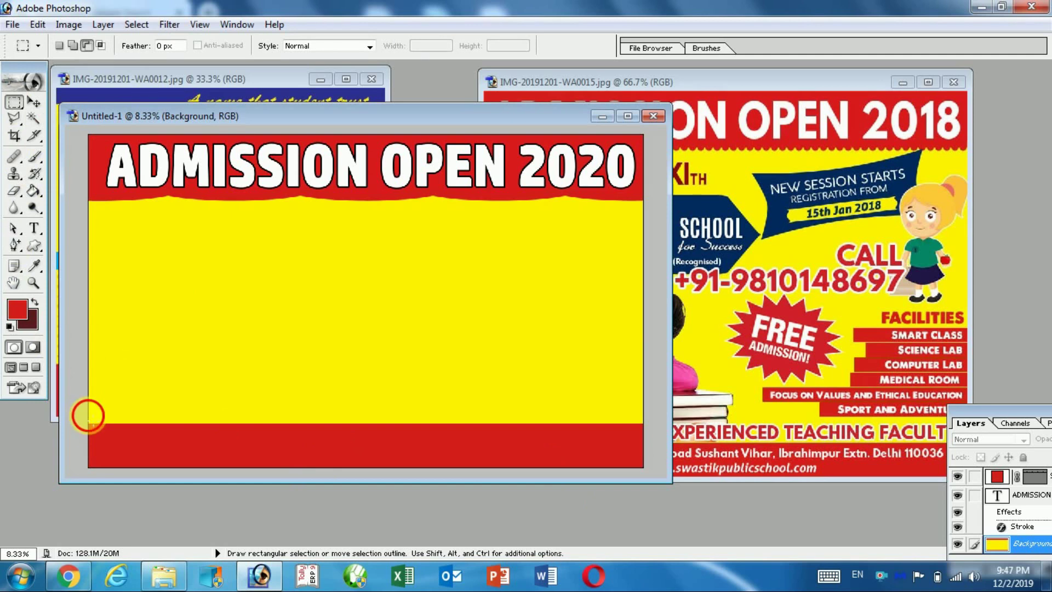
{"action": "left_click_drag", "start_coordinate": [87, 415], "coordinate": [645, 420]}
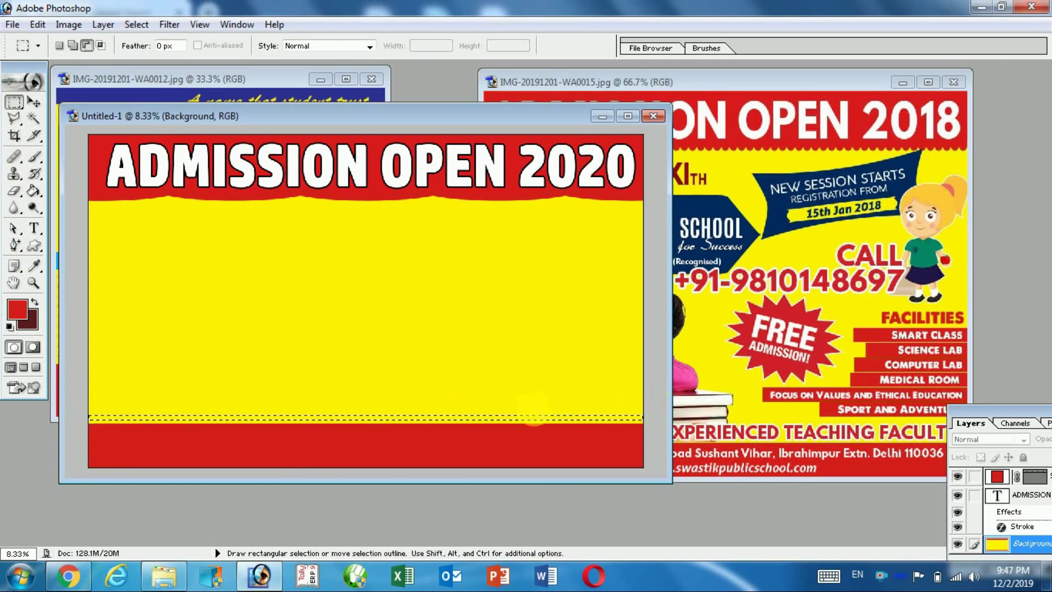
{"action": "left_click", "coordinate": [33, 191]}
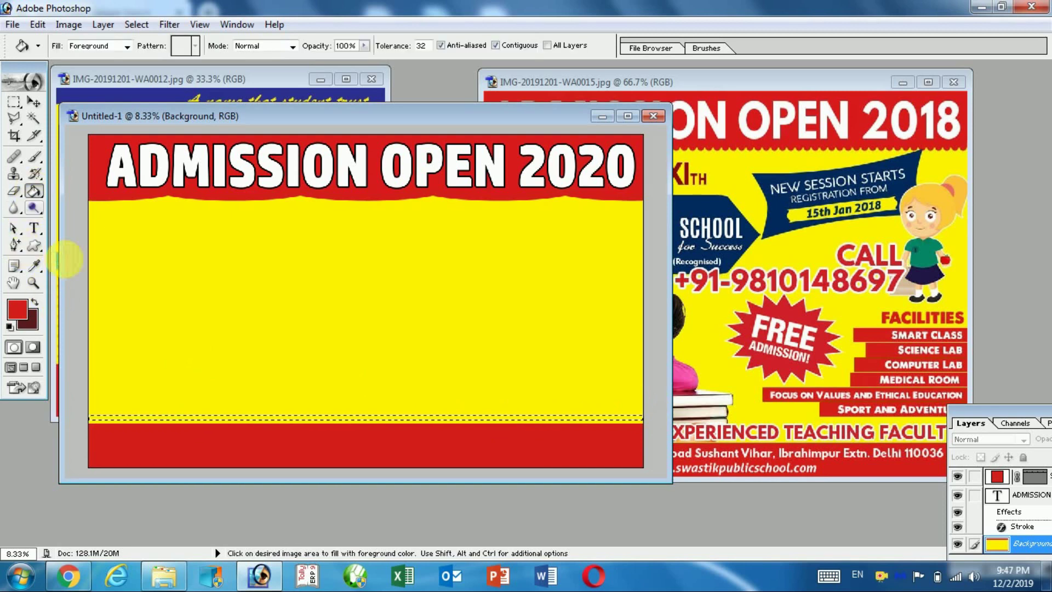
{"action": "left_click", "coordinate": [142, 419]}
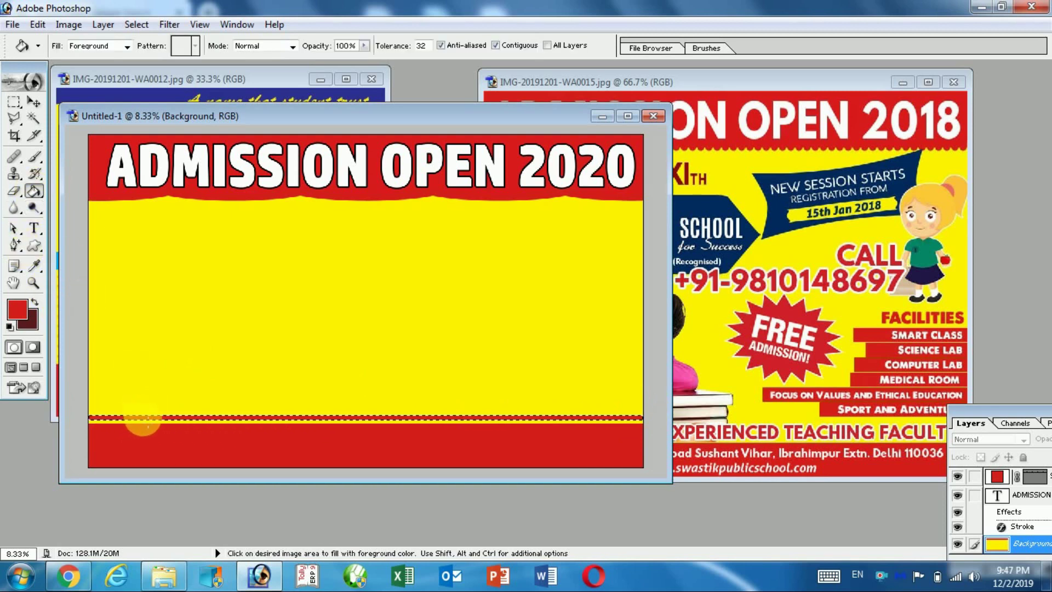
{"action": "key", "text": "ctrl+d"}
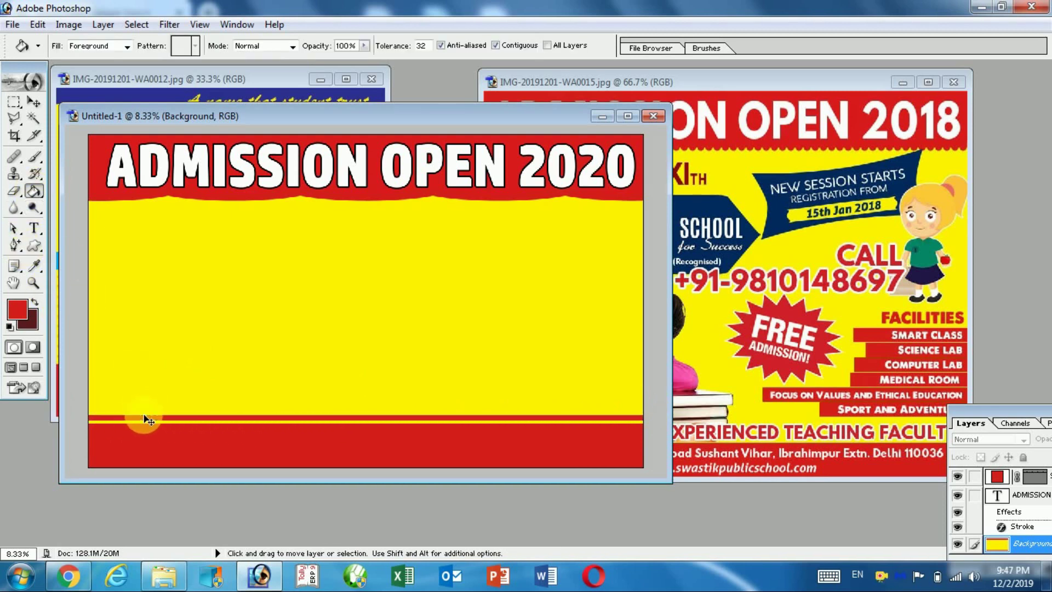
{"action": "left_click", "coordinate": [34, 102]}
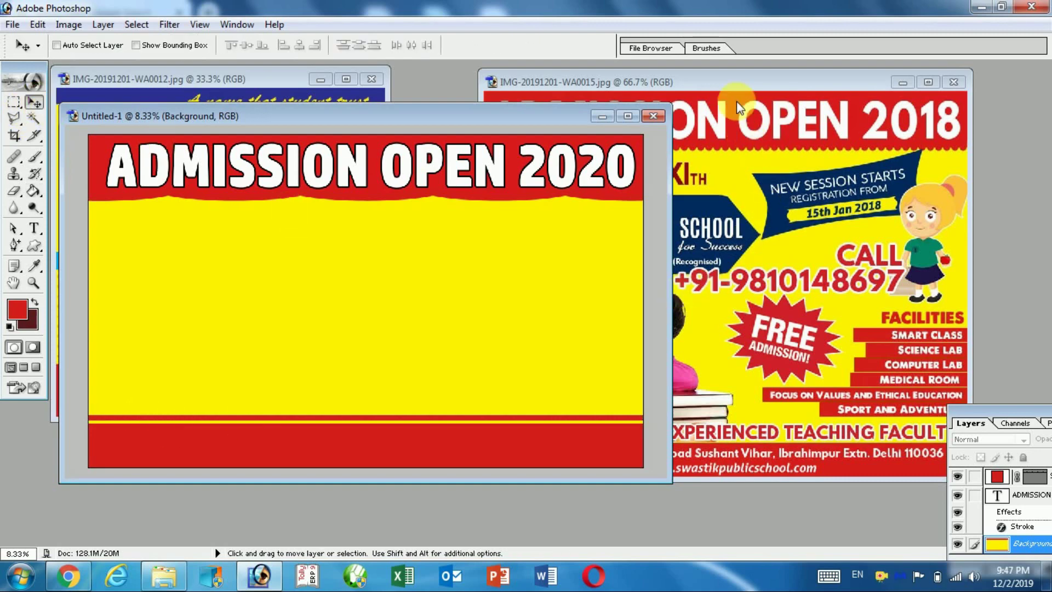
Compare the banner against the 2018 and Indus Green Valley reference posters.
{"action": "mouse_move", "coordinate": [738, 81]}
{"action": "left_mouse_down"}
{"action": "mouse_move", "coordinate": [728, 268]}
{"action": "mouse_move", "coordinate": [758, 74]}
{"action": "left_mouse_up"}
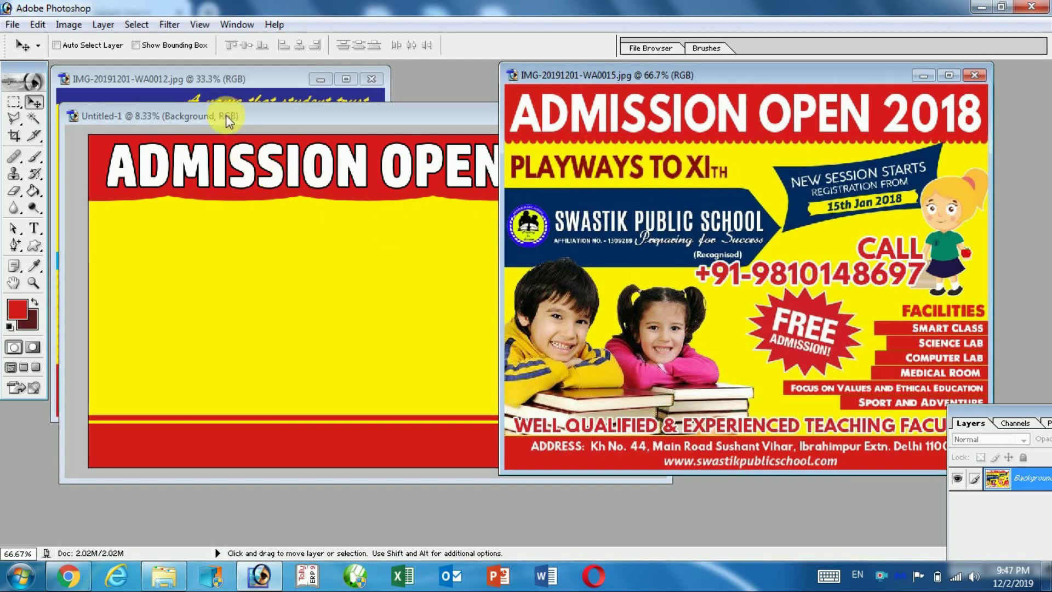
{"action": "left_click", "coordinate": [226, 77]}
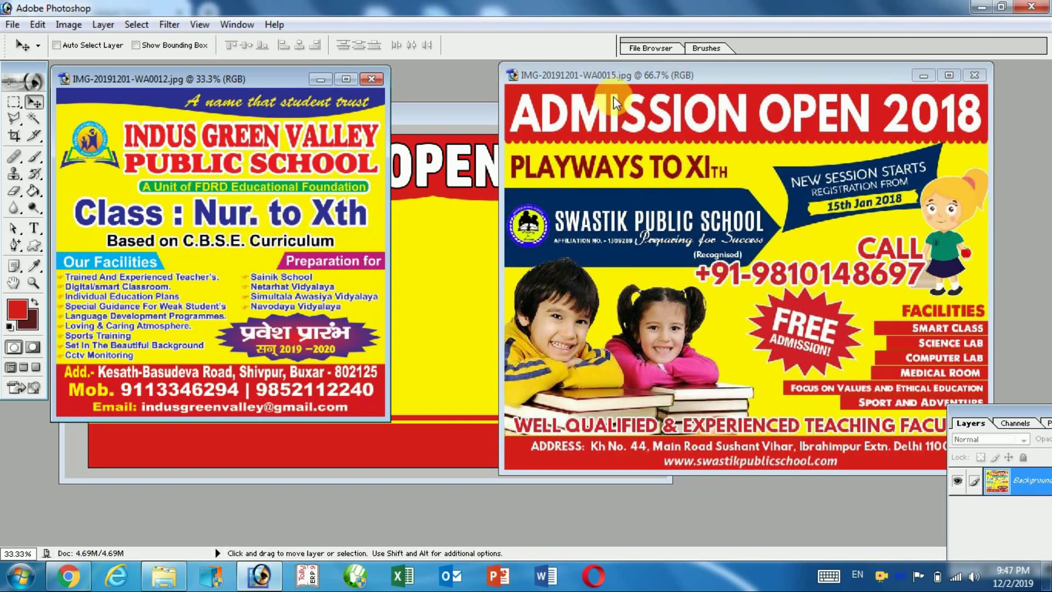
{"action": "left_click", "coordinate": [434, 113]}
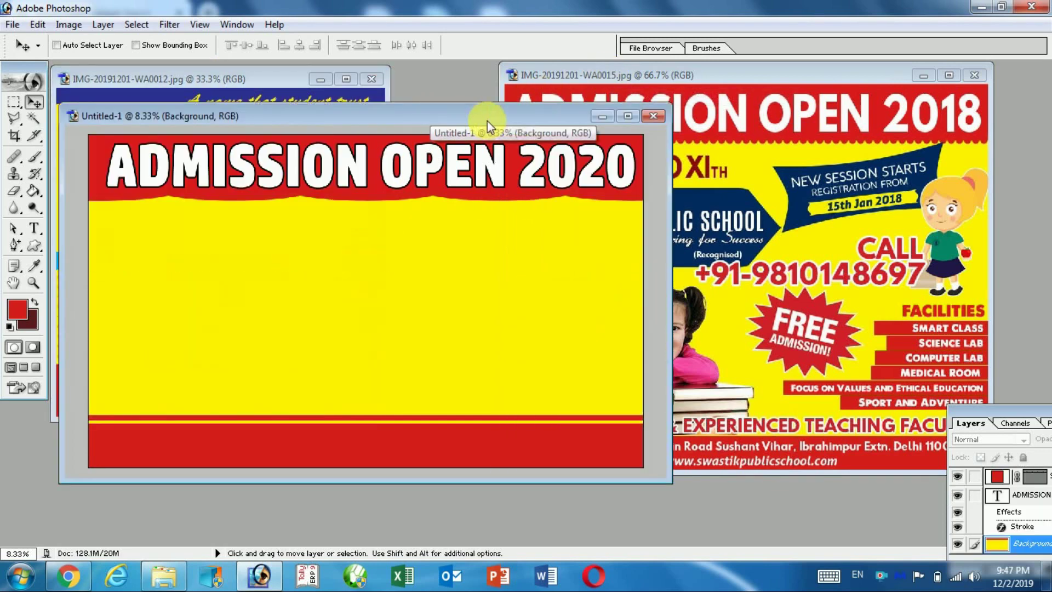
{"action": "left_click", "coordinate": [597, 76]}
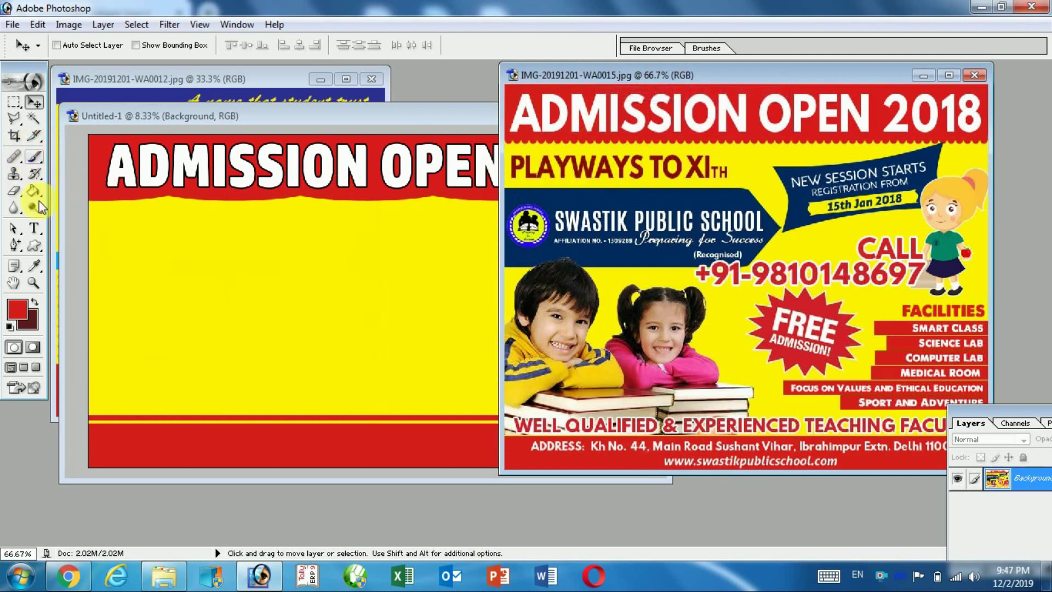
Type the line 'NUR. TO Xth' below the heading band, correcting the typos.
{"action": "left_click", "coordinate": [36, 227]}
{"action": "left_click", "coordinate": [110, 246]}
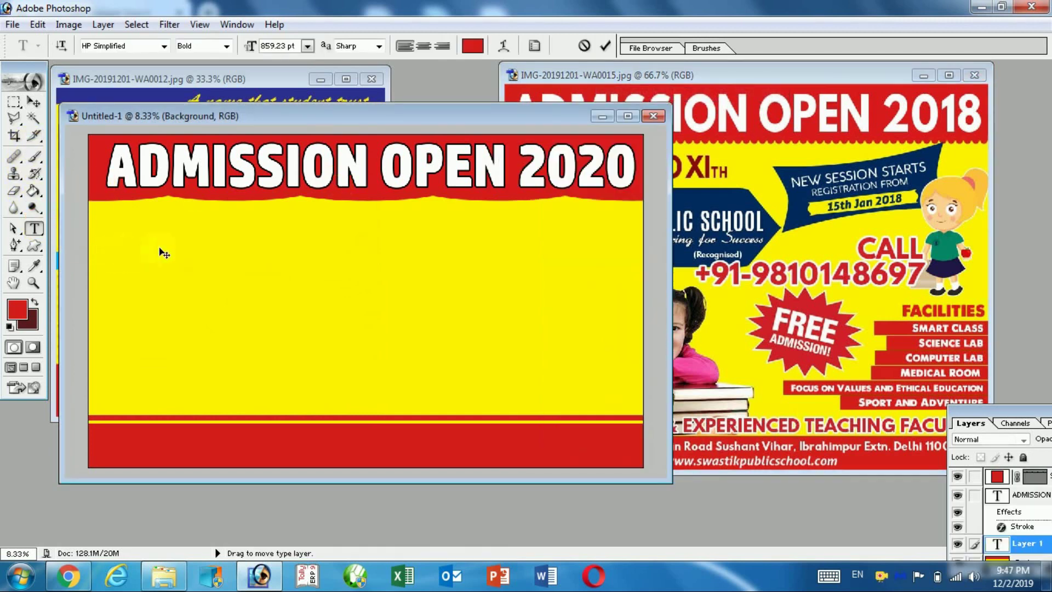
{"action": "left_click_drag", "start_coordinate": [317, 111], "coordinate": [380, 221]}
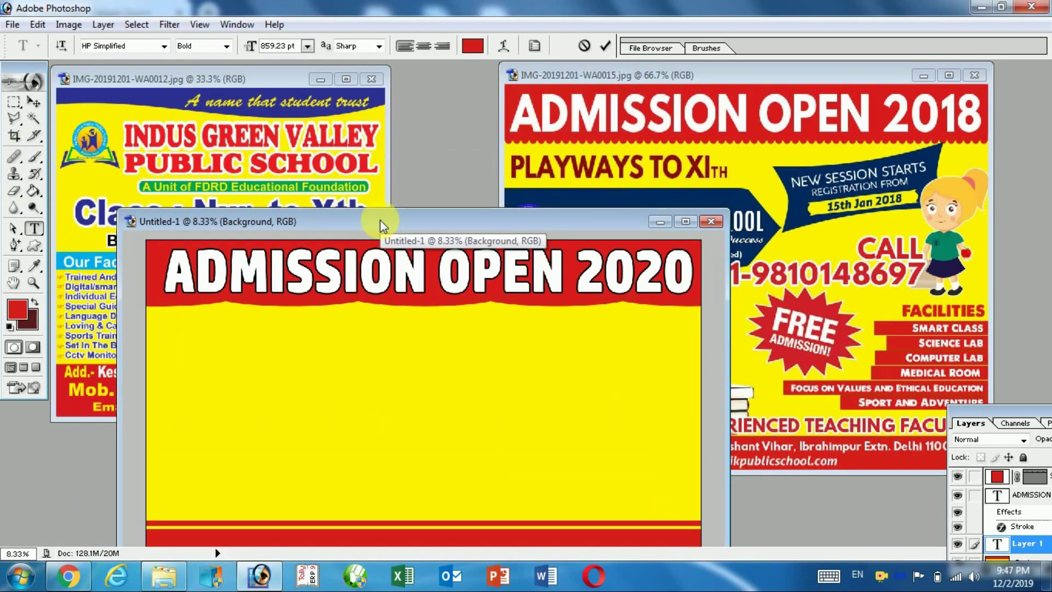
{"action": "type", "text": "PLA"}
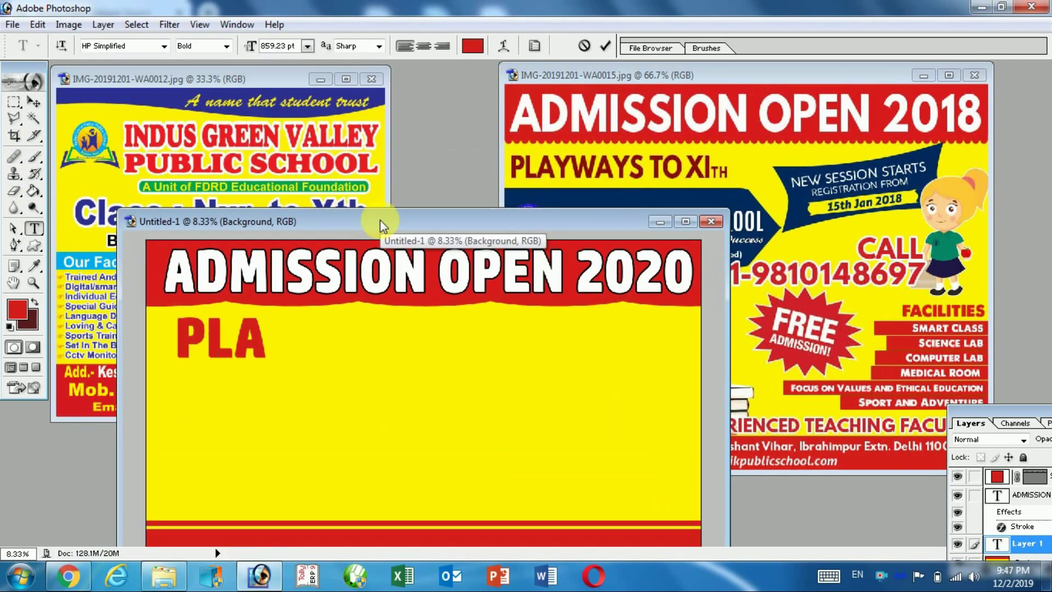
{"action": "key", "text": "BackSpace"}
{"action": "key", "text": "BackSpace"}
{"action": "key", "text": "BackSpace"}
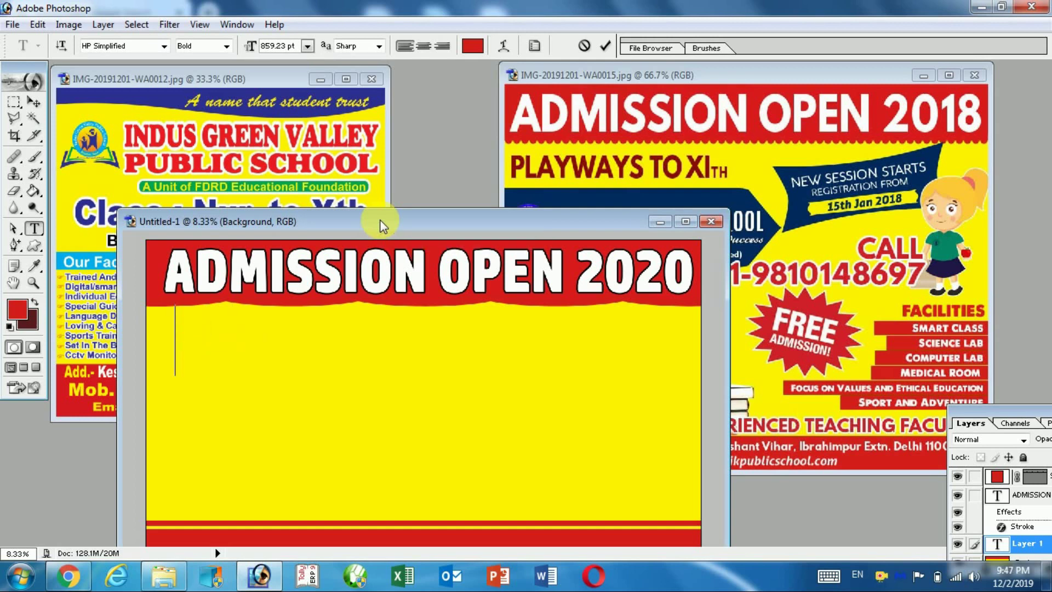
{"action": "type", "text": "NU"}
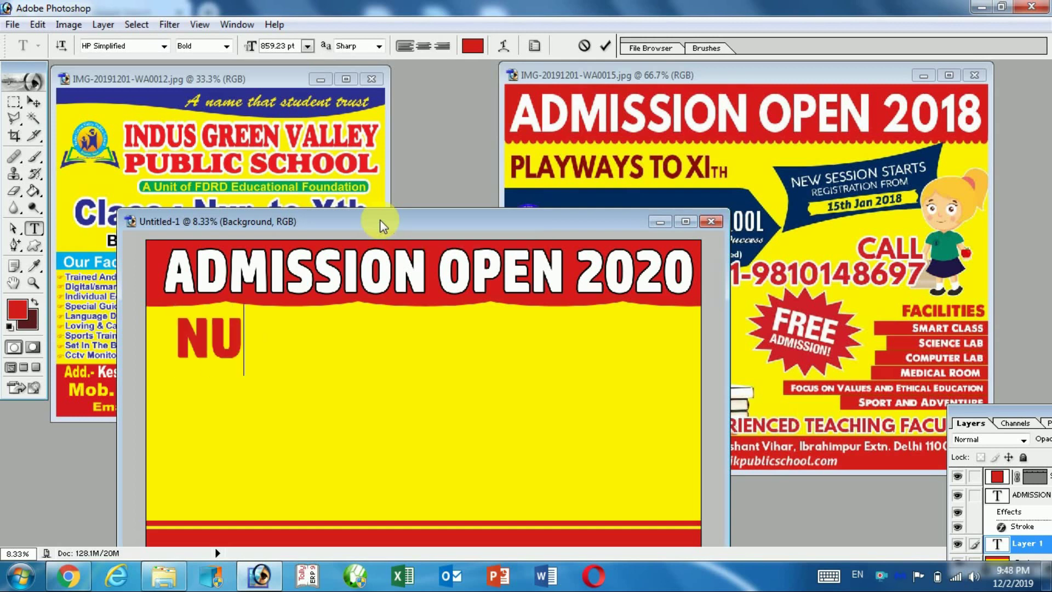
{"action": "type", "text": "R"}
{"action": "left_click_drag", "start_coordinate": [379, 219], "coordinate": [406, 259]}
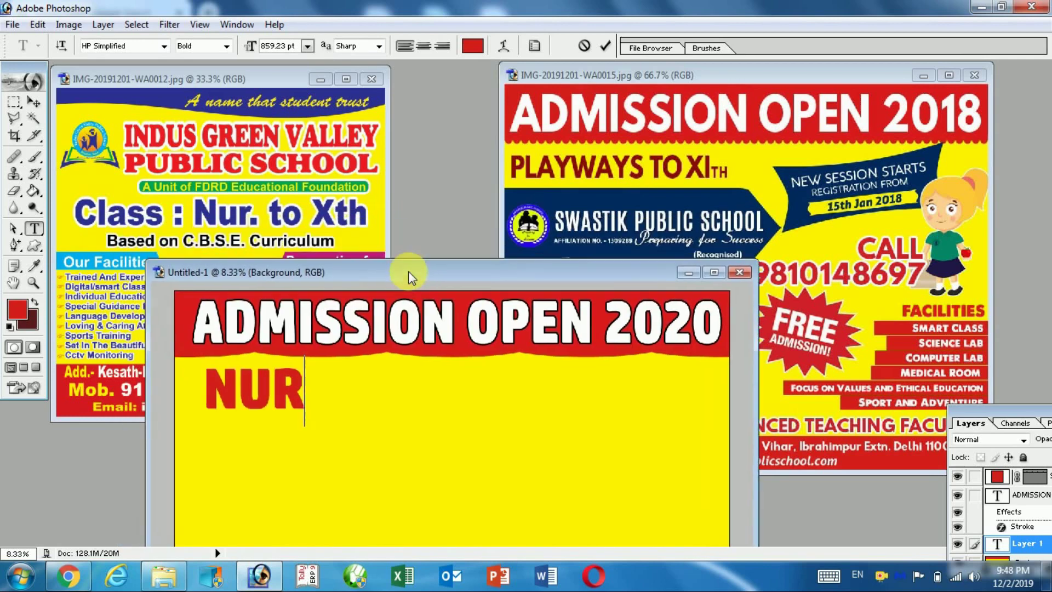
{"action": "type", "text": ". "}
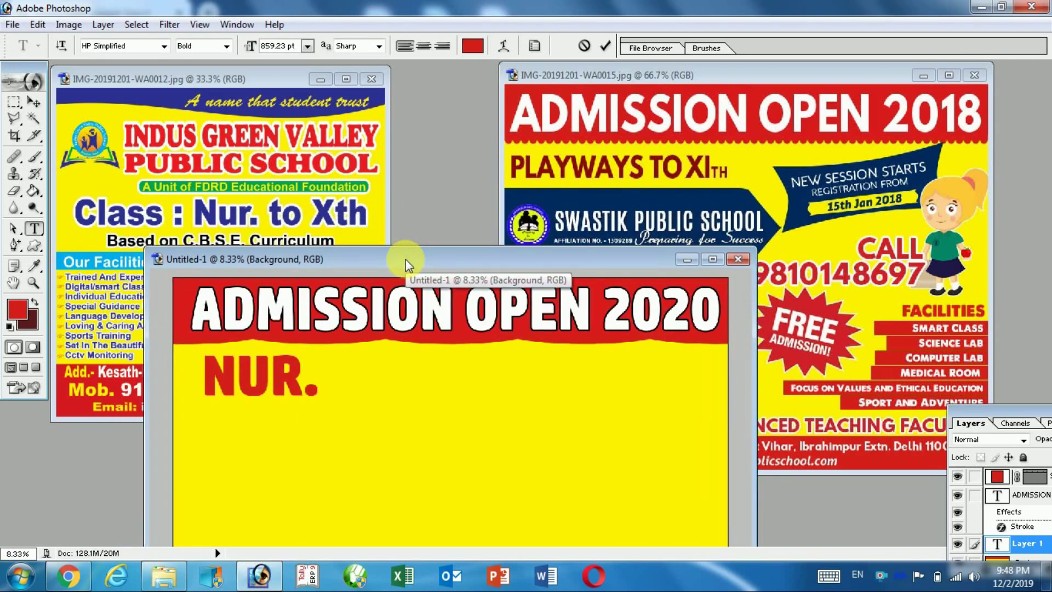
{"action": "type", "text": "T"}
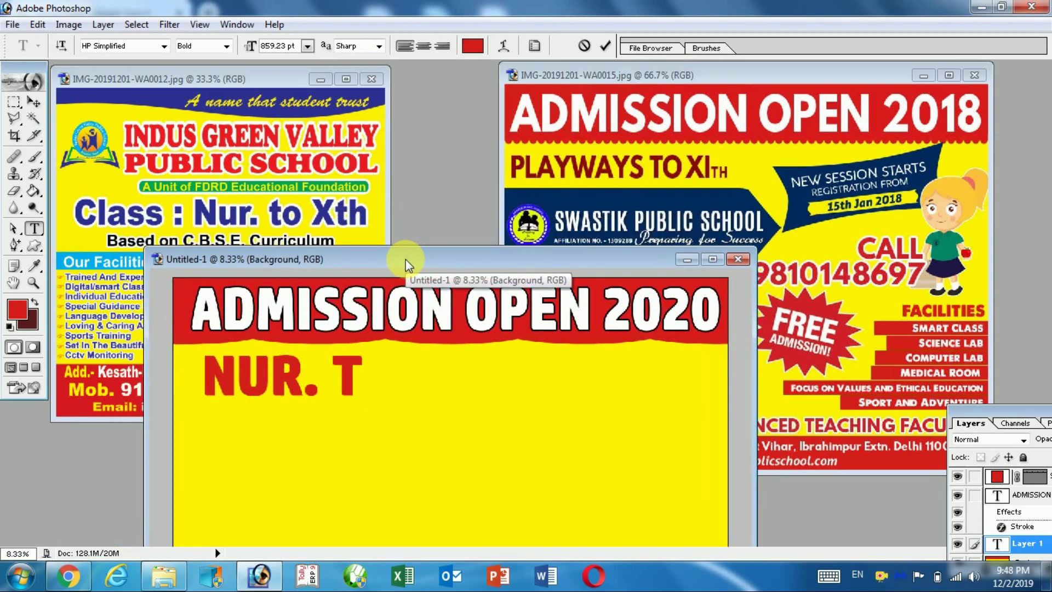
{"action": "type", "text": "O"}
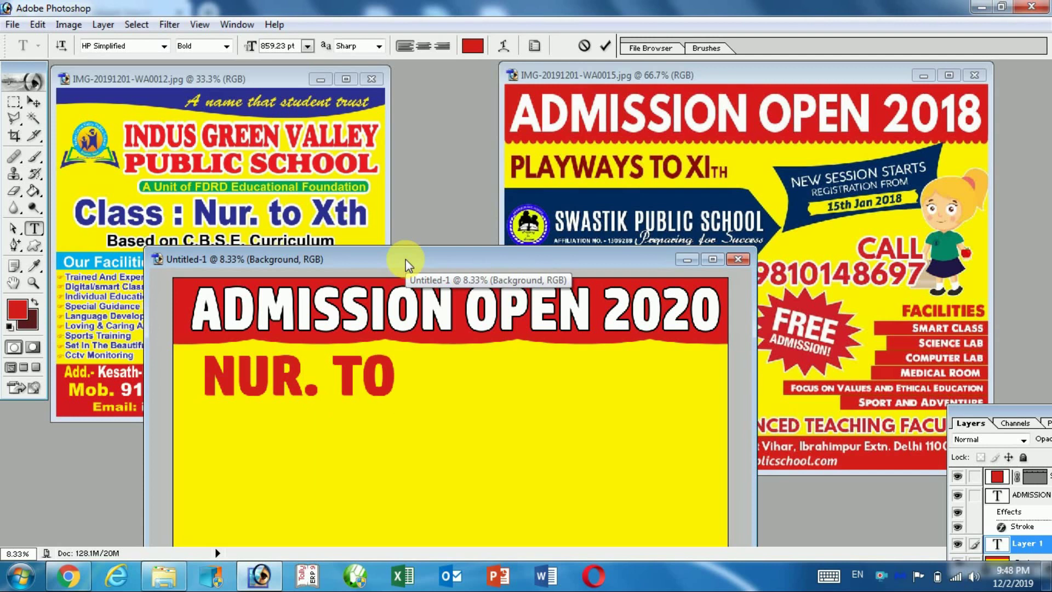
{"action": "type", "text": "X"}
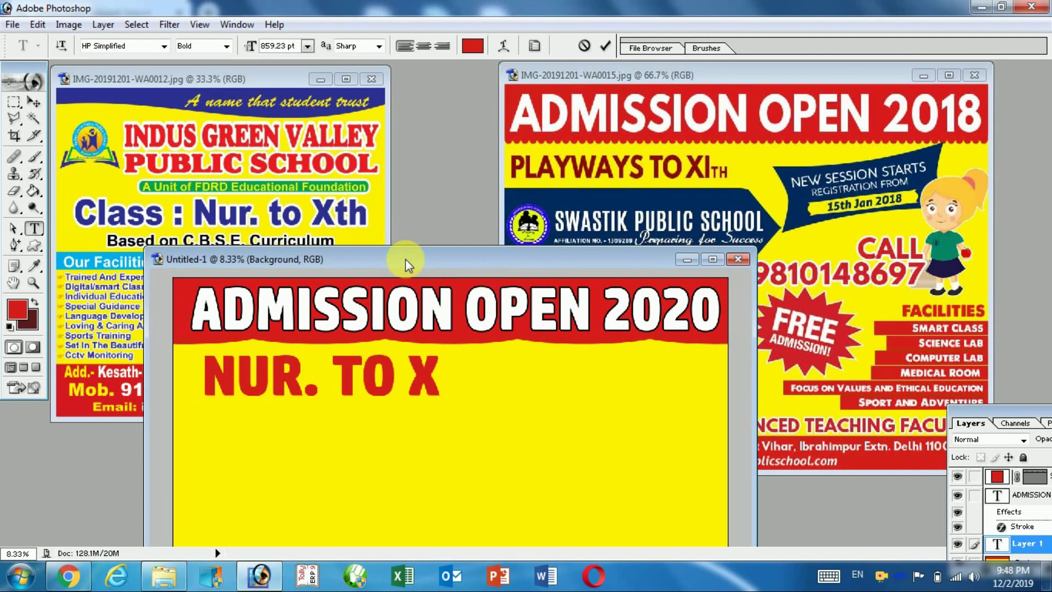
{"action": "type", "text": "TH"}
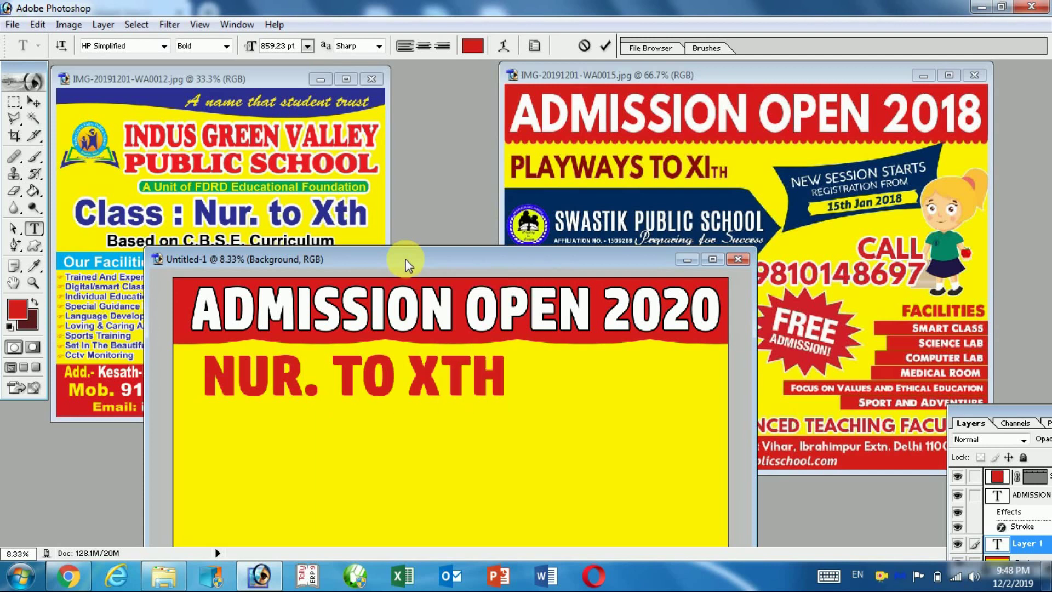
{"action": "key", "text": "BackSpace"}
{"action": "key", "text": "Left"}
{"action": "key", "text": "Delete"}
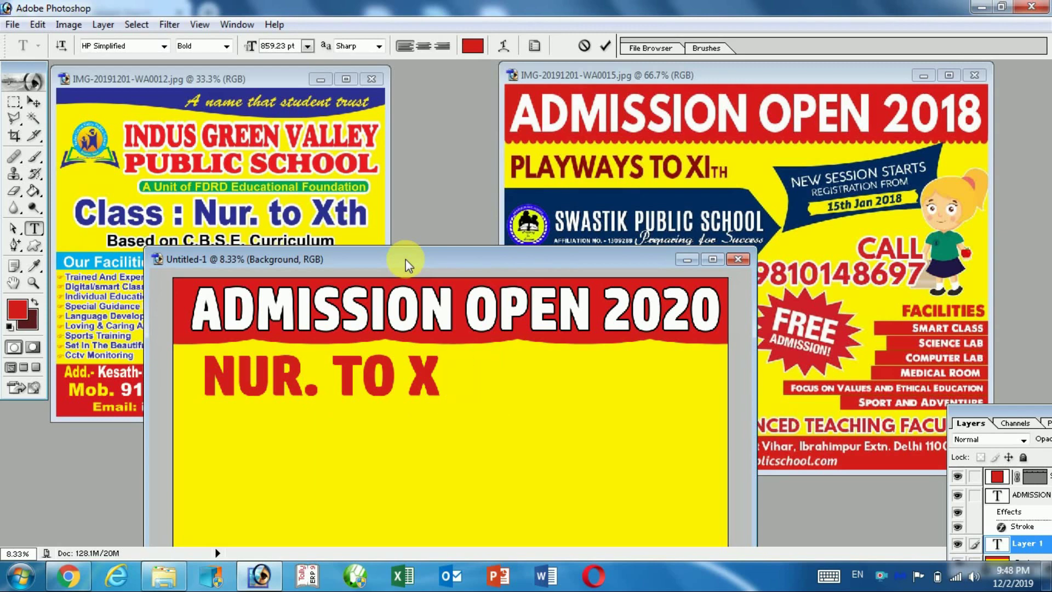
{"action": "type", "text": "th"}
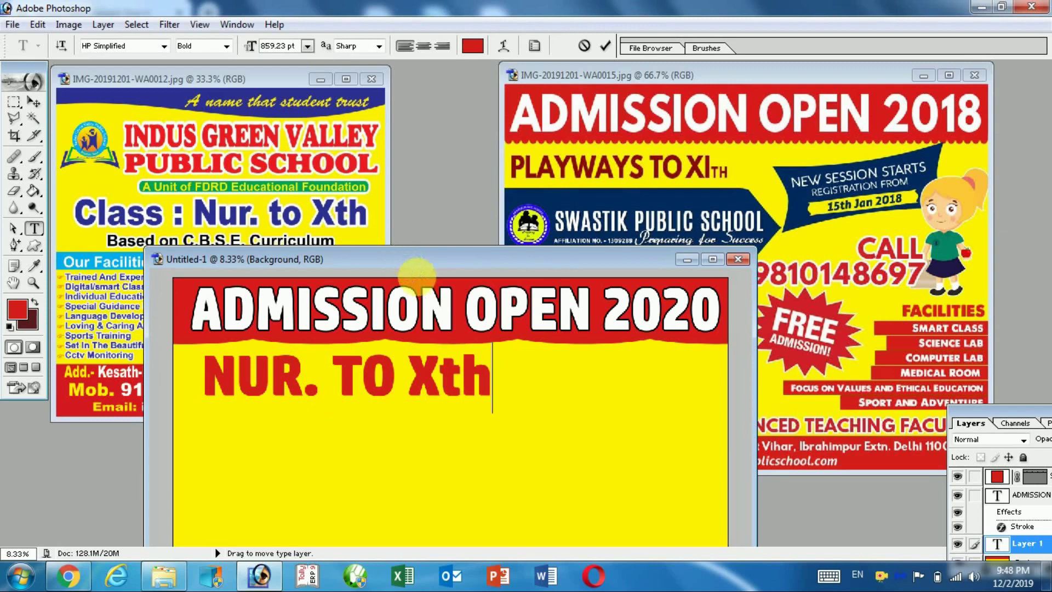
{"action": "left_click_drag", "start_coordinate": [503, 386], "coordinate": [189, 372]}
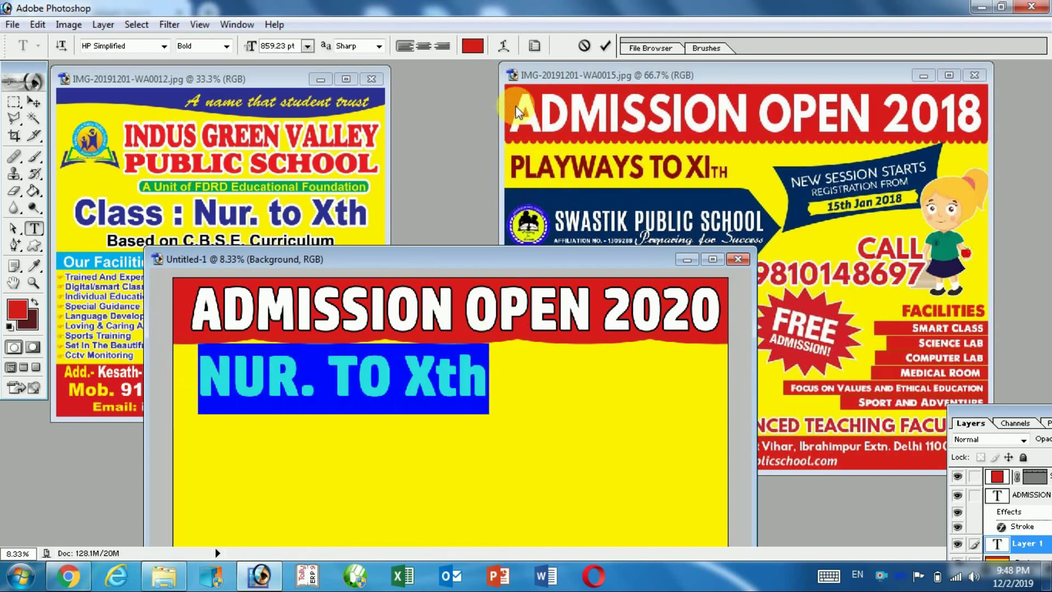
Colour the 'NUR. TO Xth' text dark red sampled from the PLAYWAY lettering.
{"action": "left_click", "coordinate": [472, 47]}
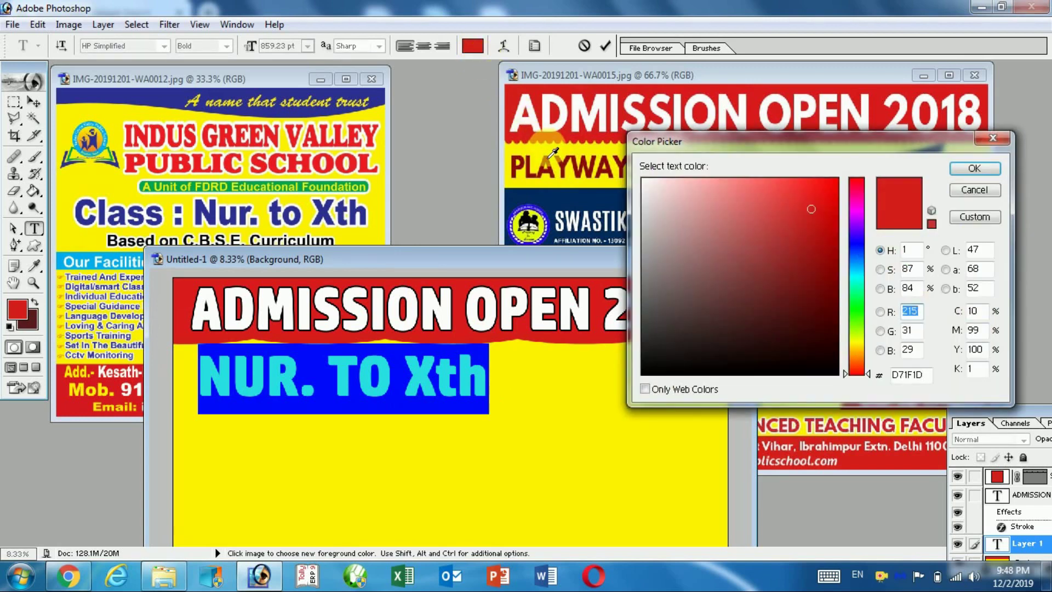
{"action": "left_click", "coordinate": [564, 176]}
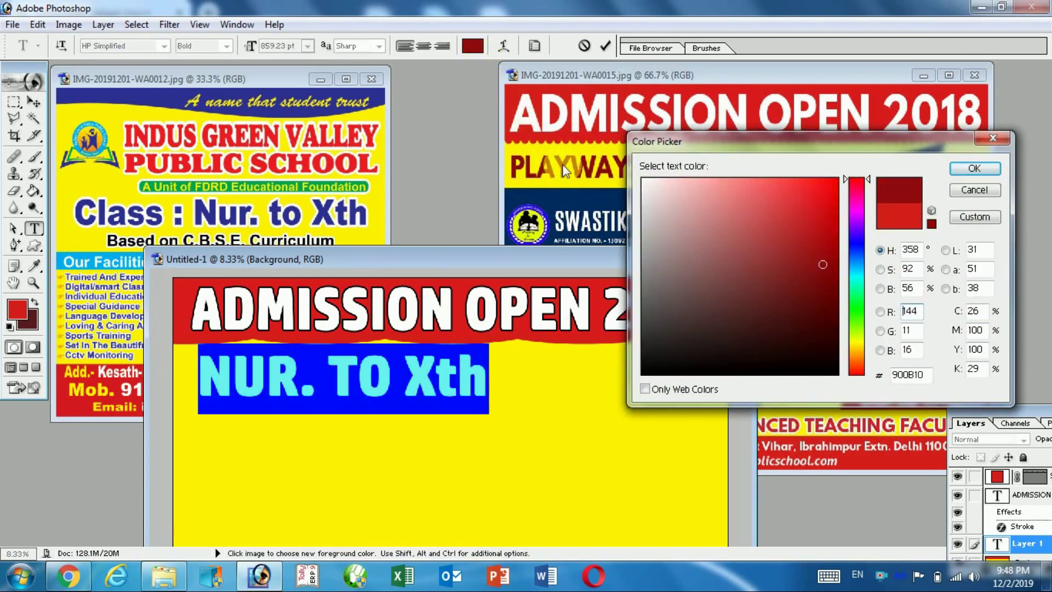
{"action": "left_click", "coordinate": [975, 168]}
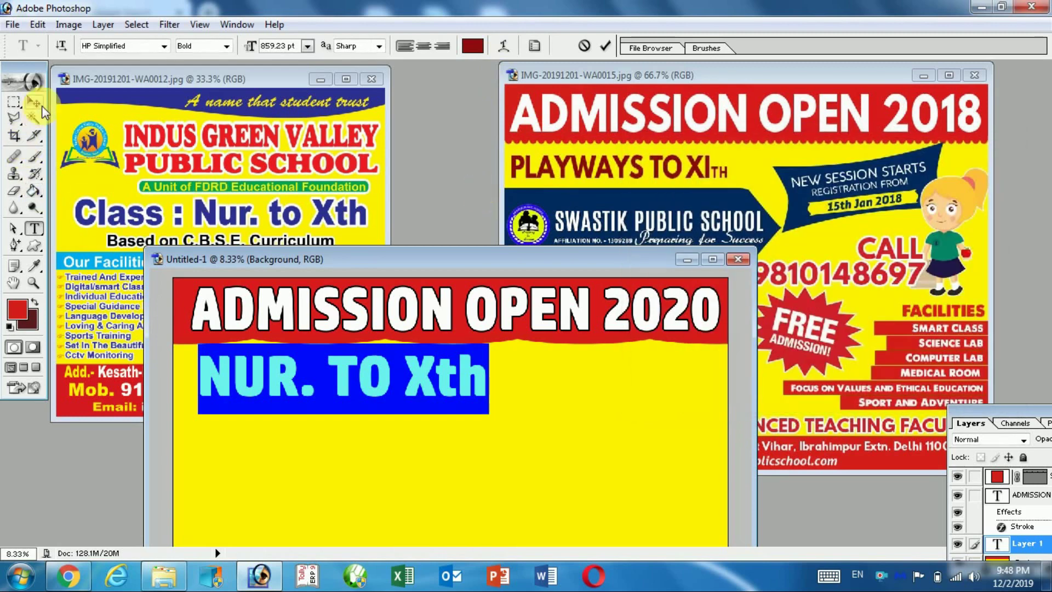
{"action": "left_click", "coordinate": [35, 102]}
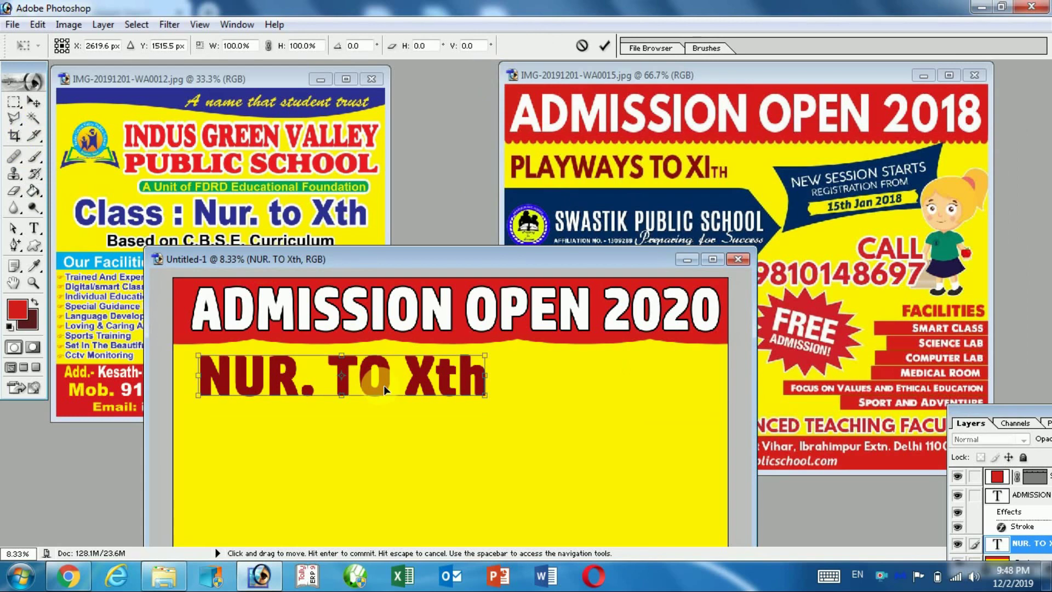
Scale the 'NUR. TO Xth' line down to about 78% width and 51% height.
{"action": "key", "text": "ctrl+t"}
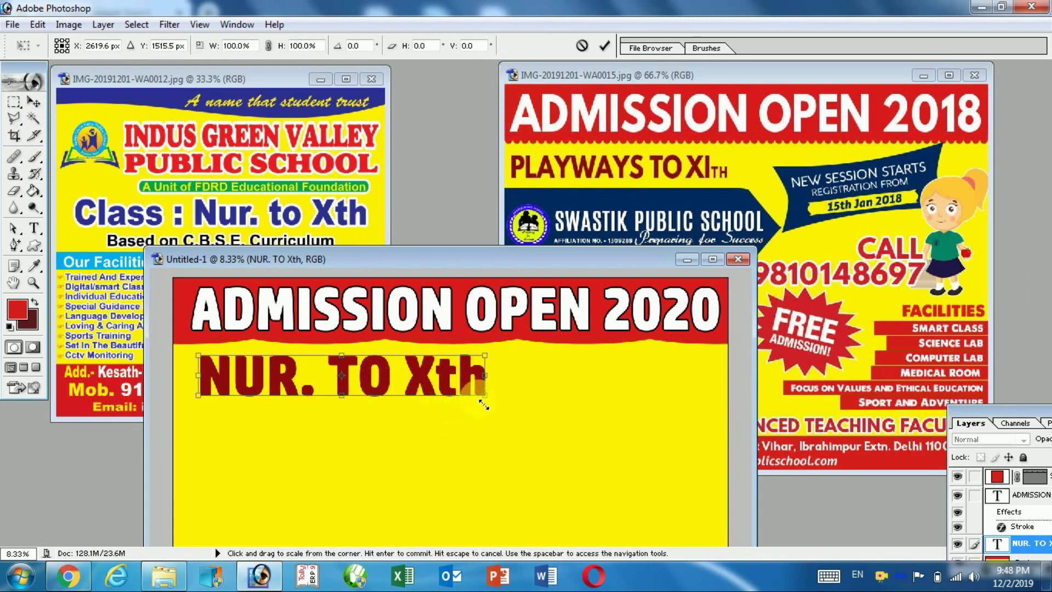
{"action": "left_click_drag", "start_coordinate": [484, 406], "coordinate": [435, 383]}
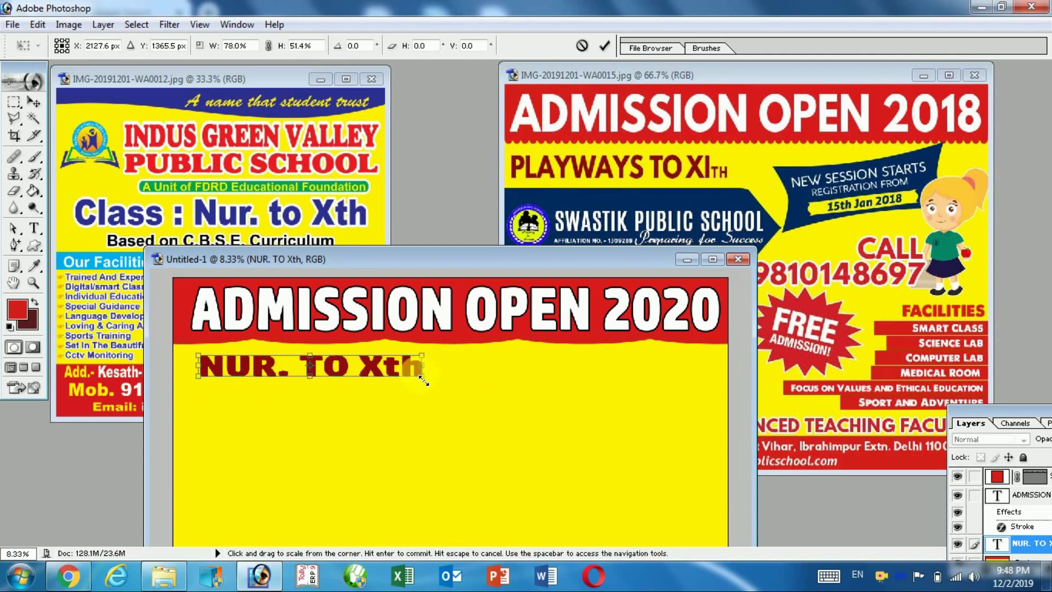
{"action": "left_click_drag", "start_coordinate": [434, 383], "coordinate": [423, 377]}
{"action": "key", "text": "Return"}
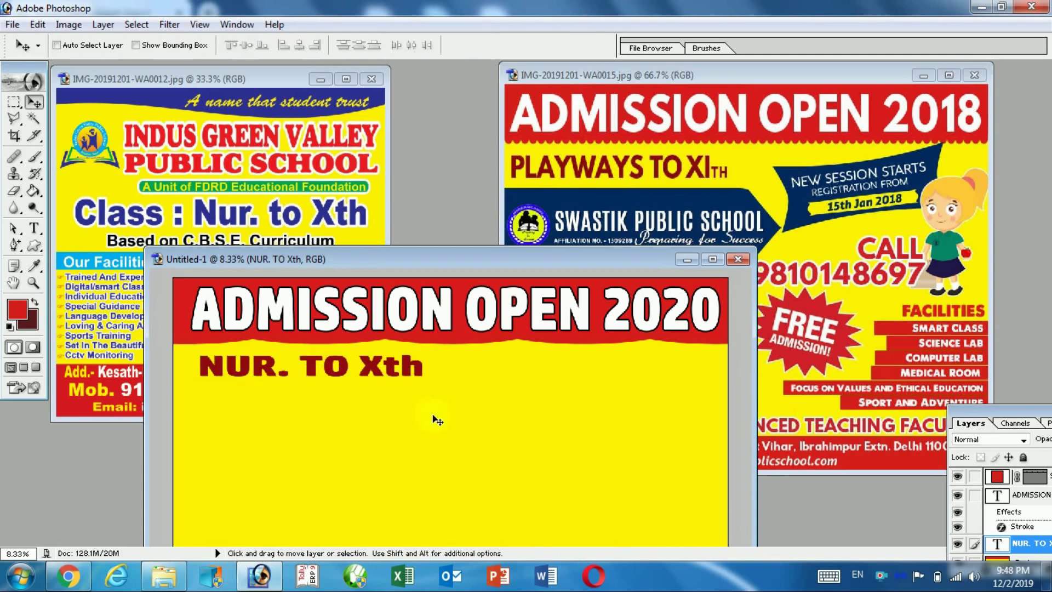
Preview a series of typefaces on the 'NUR. TO Xth' line and commit it in Raavi.
{"action": "left_click", "coordinate": [34, 228]}
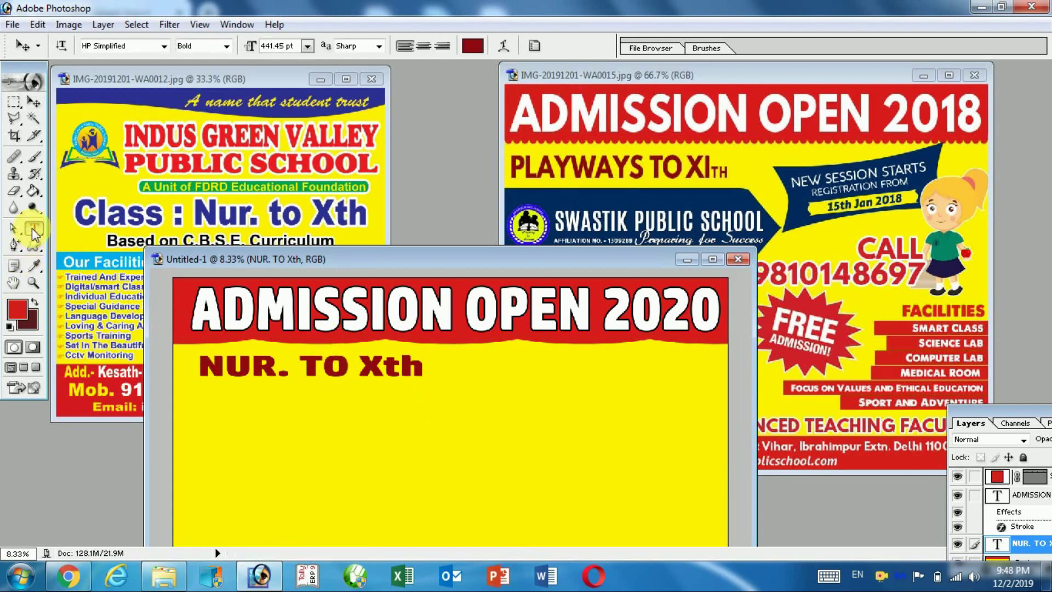
{"action": "left_click_drag", "start_coordinate": [205, 370], "coordinate": [425, 374]}
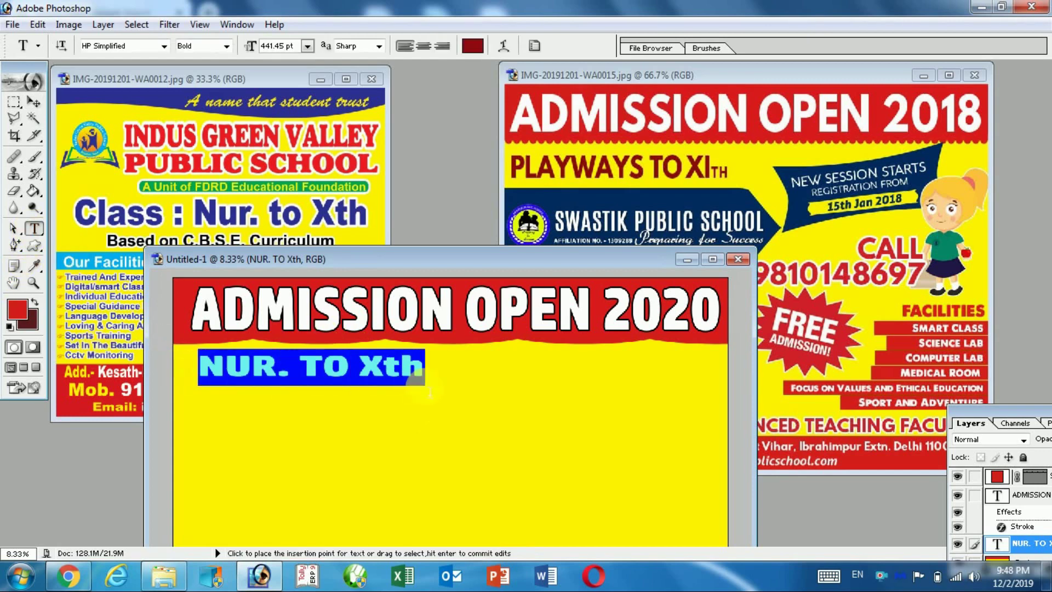
{"action": "left_click", "coordinate": [130, 46]}
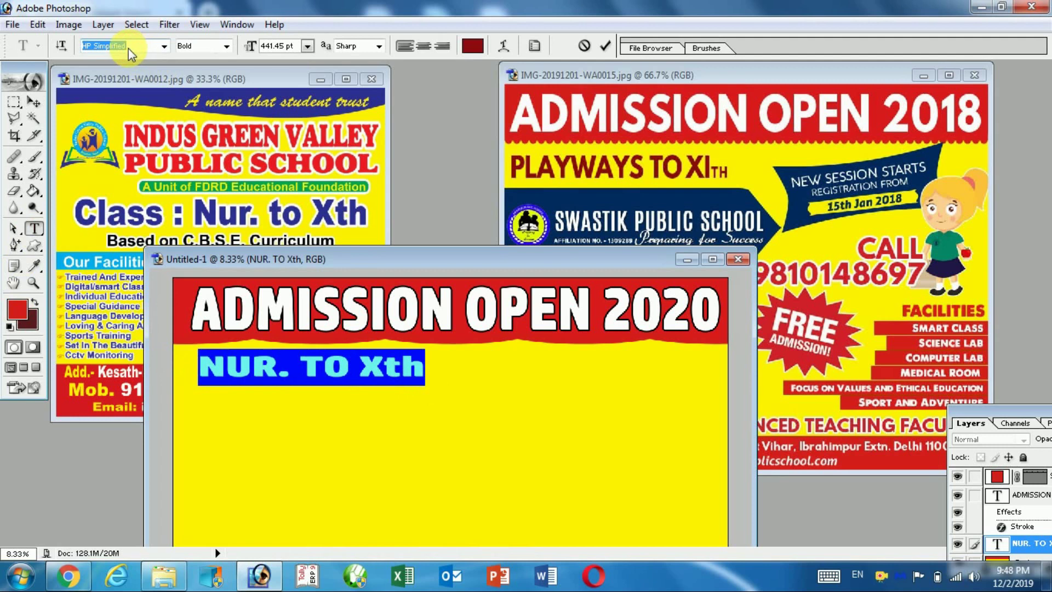
{"action": "key", "text": "Down"}
{"action": "key", "text": "Down"}
{"action": "key", "text": "Down"}
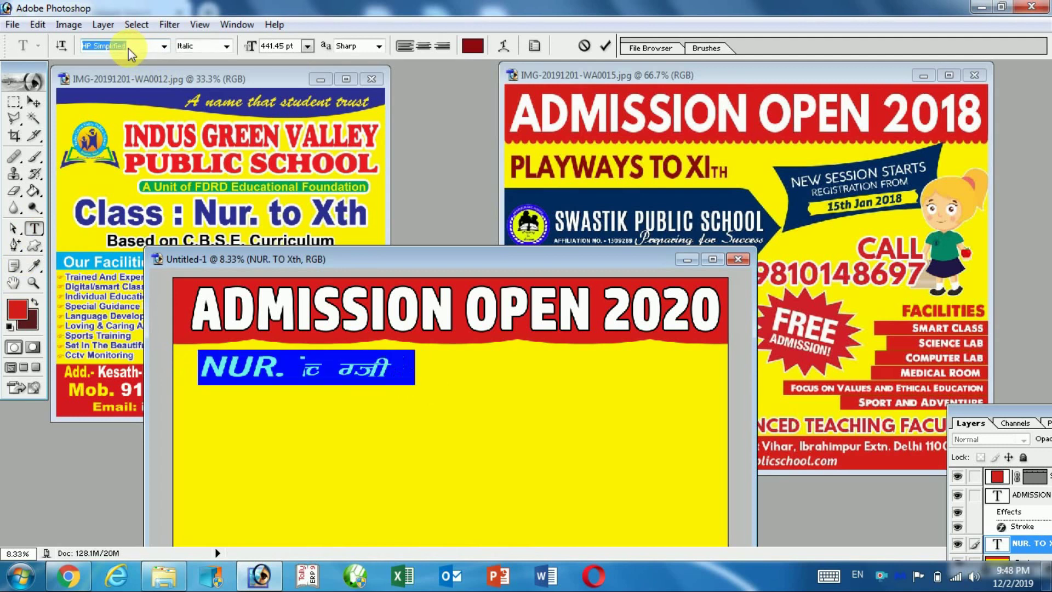
{"action": "key", "text": "Down"}
{"action": "key", "text": "Down"}
{"action": "key", "text": "Down"}
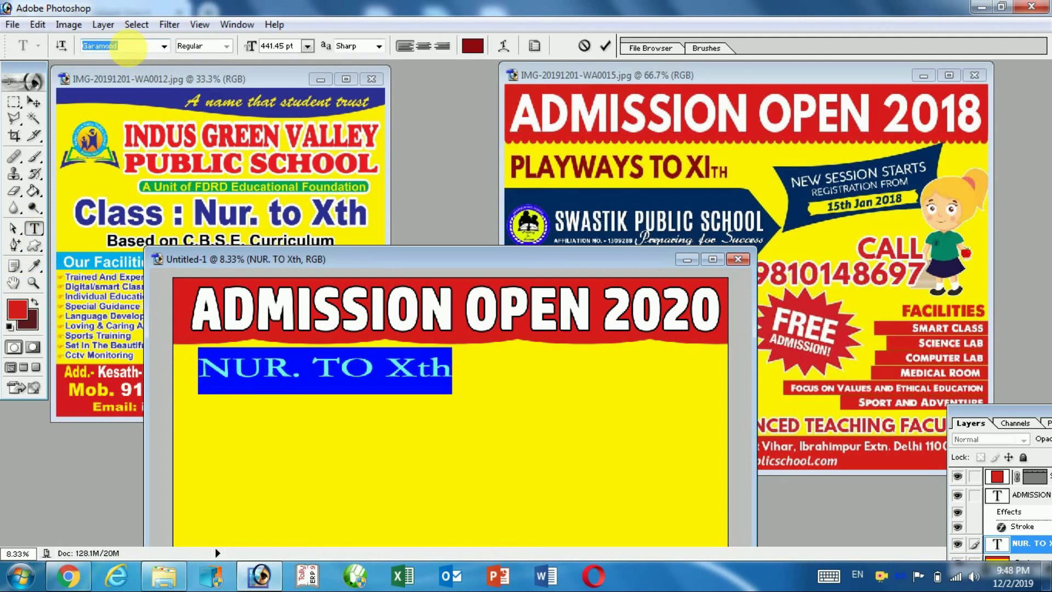
{"action": "key", "text": "Up"}
{"action": "key", "text": "Up"}
{"action": "key", "text": "Up"}
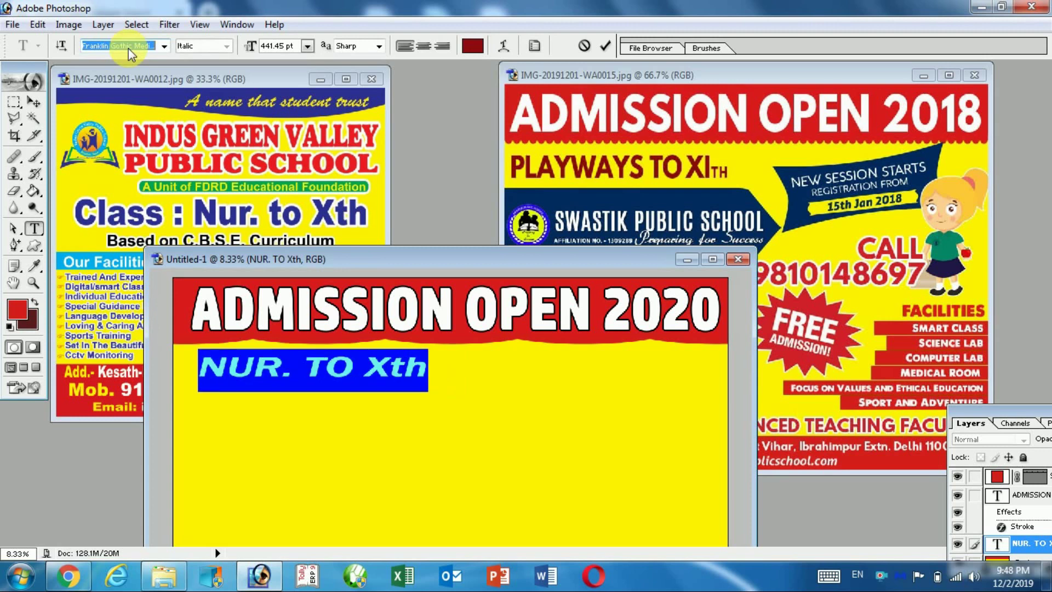
{"action": "key", "text": "Up"}
{"action": "key", "text": "Up"}
{"action": "key", "text": "Down"}
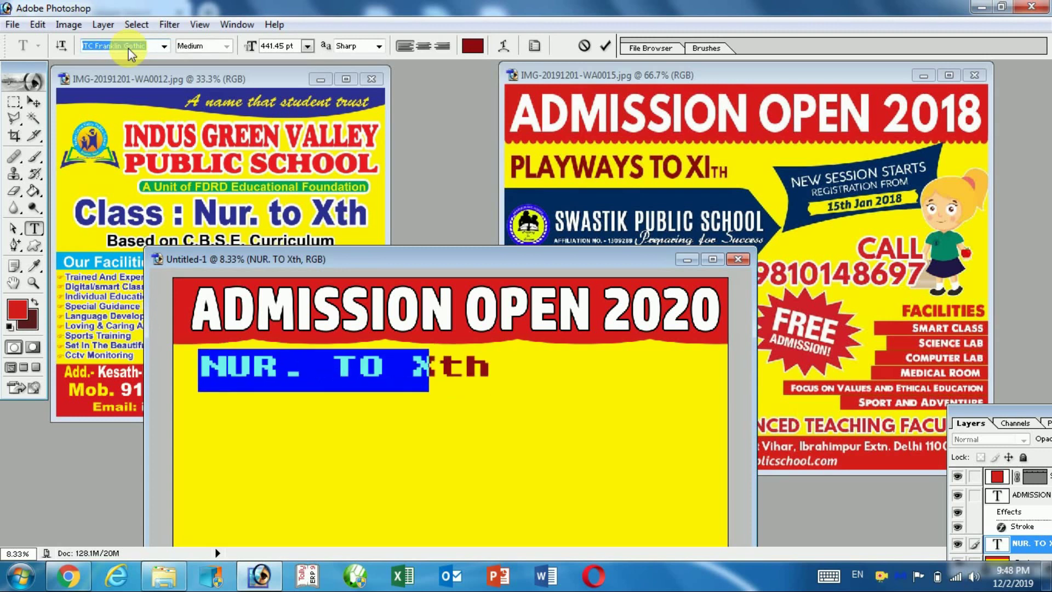
{"action": "key", "text": "Down"}
{"action": "key", "text": "Down"}
{"action": "key", "text": "Down"}
{"action": "key", "text": "Down"}
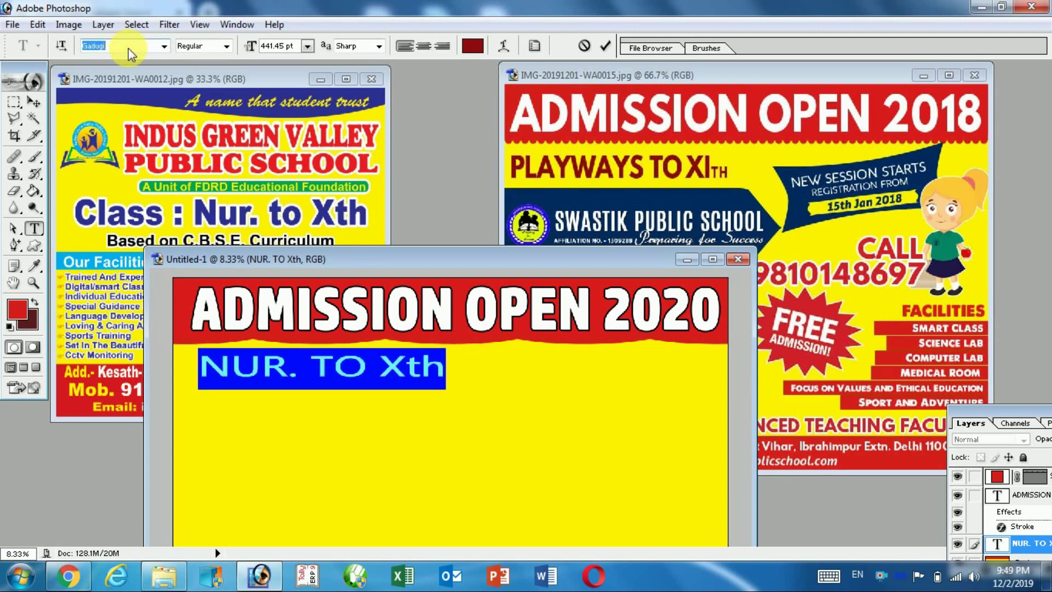
{"action": "key", "text": "Down"}
{"action": "key", "text": "Down"}
{"action": "key", "text": "Down"}
{"action": "key", "text": "Down"}
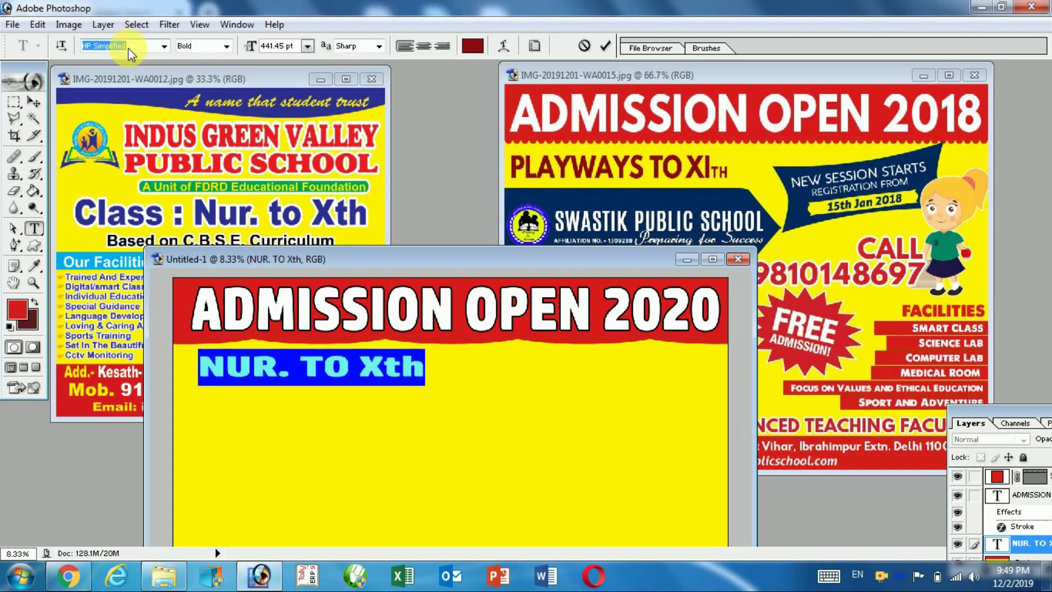
{"action": "key", "text": "Down"}
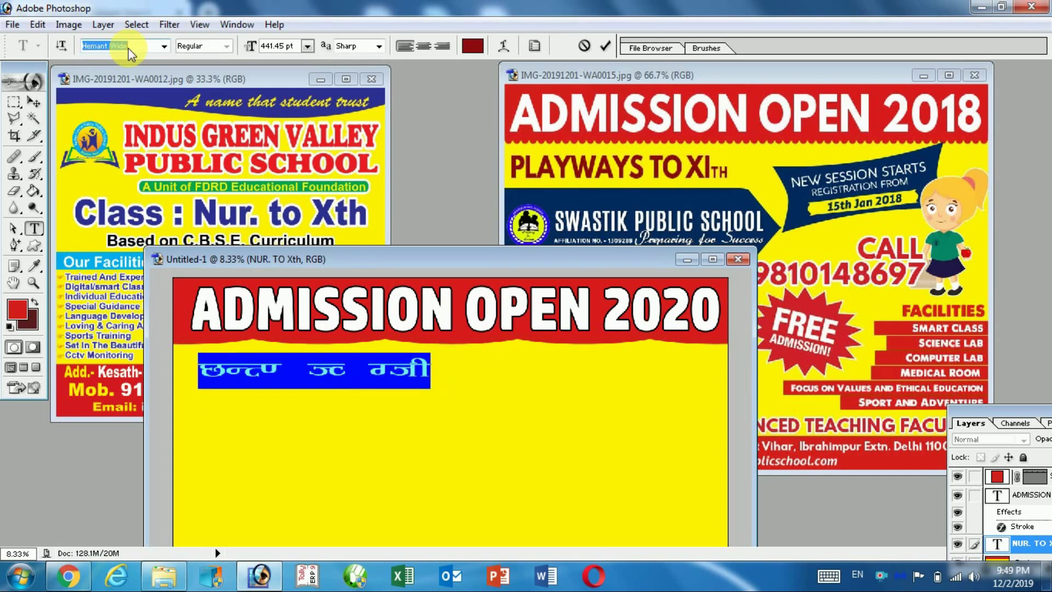
{"action": "key", "text": "Down"}
{"action": "key", "text": "Down"}
{"action": "key", "text": "Down"}
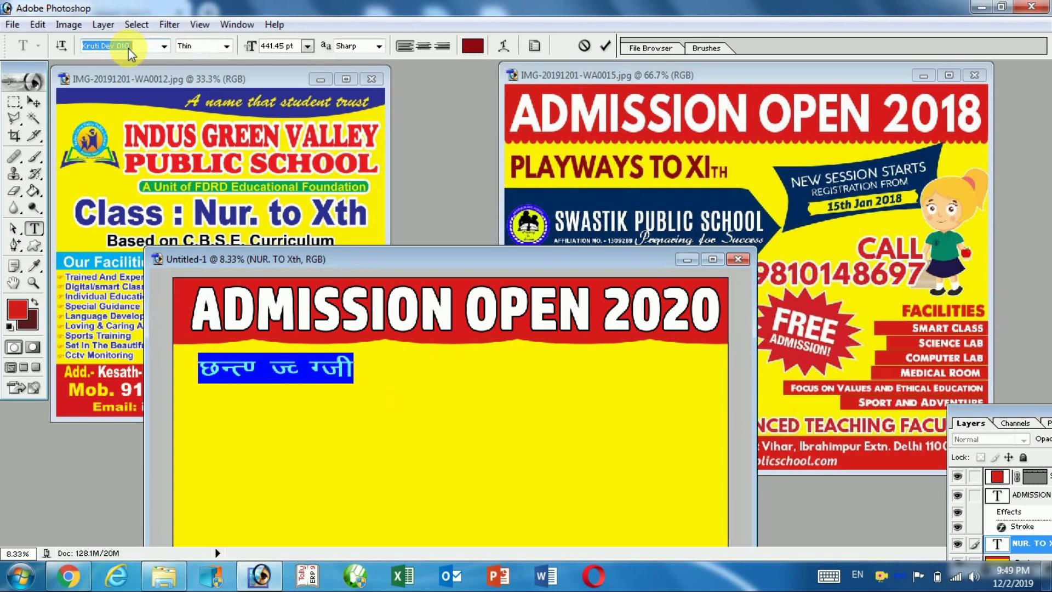
{"action": "key", "text": "Down"}
{"action": "key", "text": "Down"}
{"action": "key", "text": "Down"}
{"action": "key", "text": "Down"}
{"action": "key", "text": "Down"}
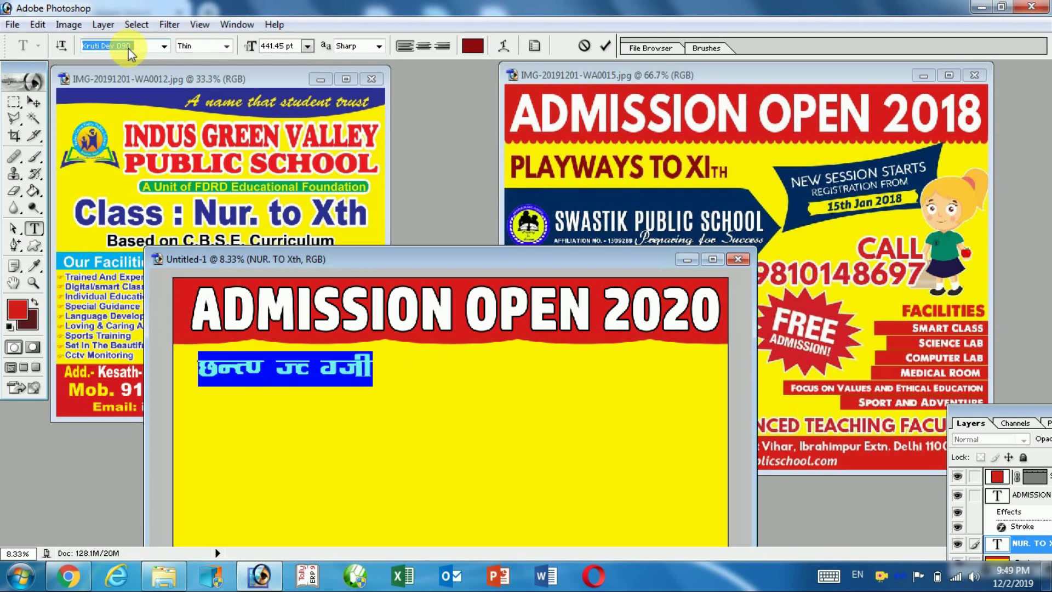
{"action": "key", "text": "Down"}
{"action": "key", "text": "Down"}
{"action": "key", "text": "Down"}
{"action": "key", "text": "Down"}
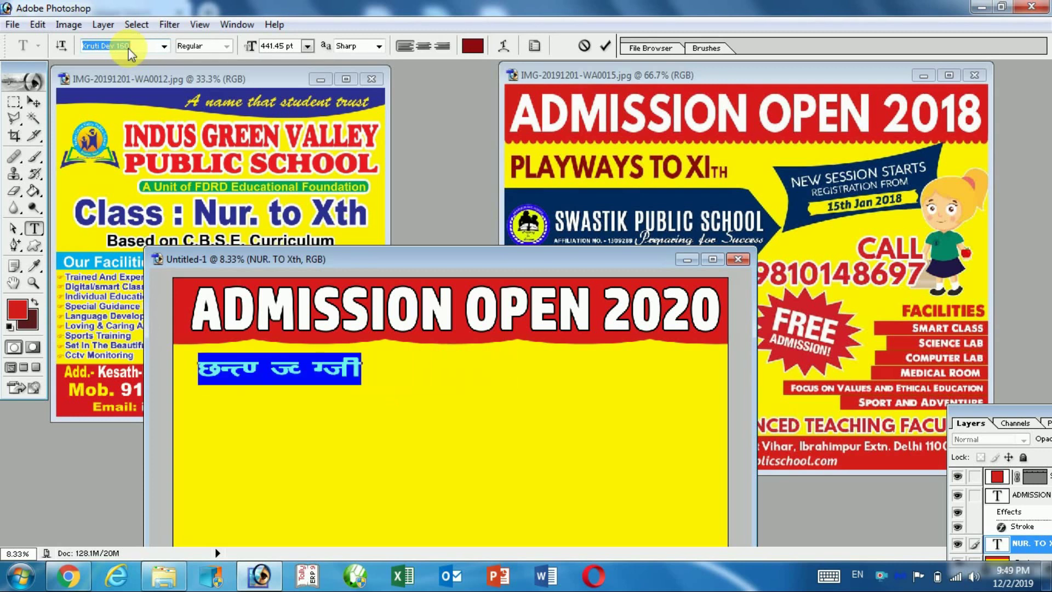
{"action": "key", "text": "Down"}
{"action": "key", "text": "Down"}
{"action": "key", "text": "Down"}
{"action": "key", "text": "Down"}
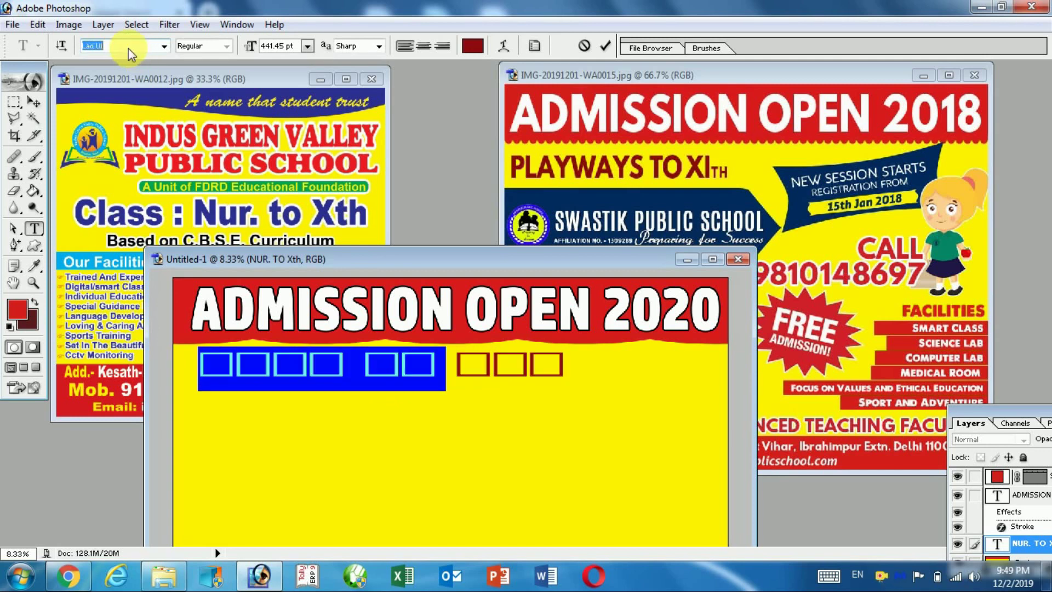
{"action": "key", "text": "Down"}
{"action": "key", "text": "Down"}
{"action": "key", "text": "Down"}
{"action": "key", "text": "Down"}
{"action": "key", "text": "Down"}
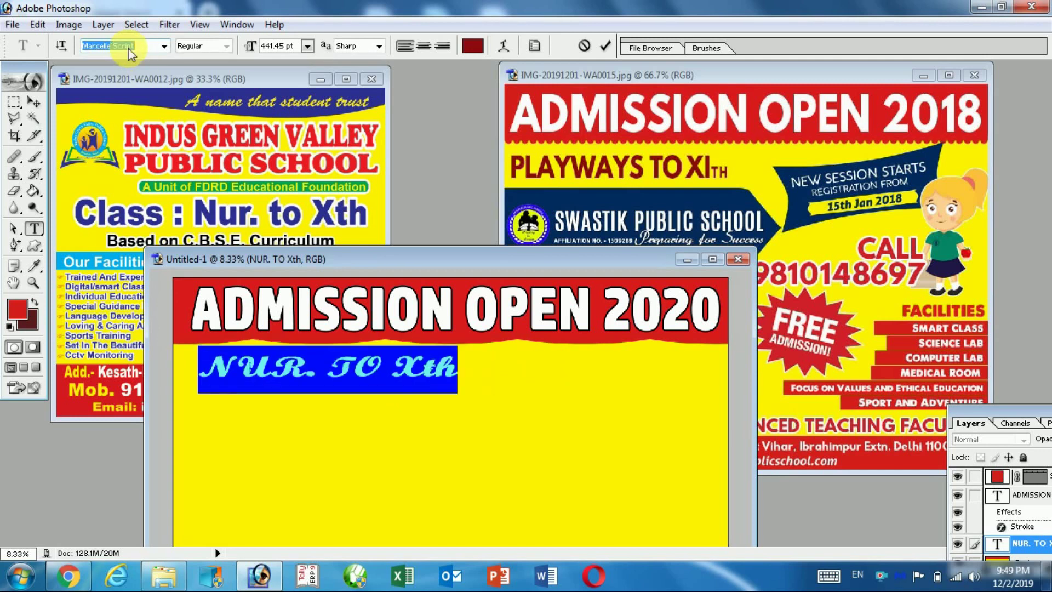
{"action": "key", "text": "Down"}
{"action": "key", "text": "Down"}
{"action": "key", "text": "Down"}
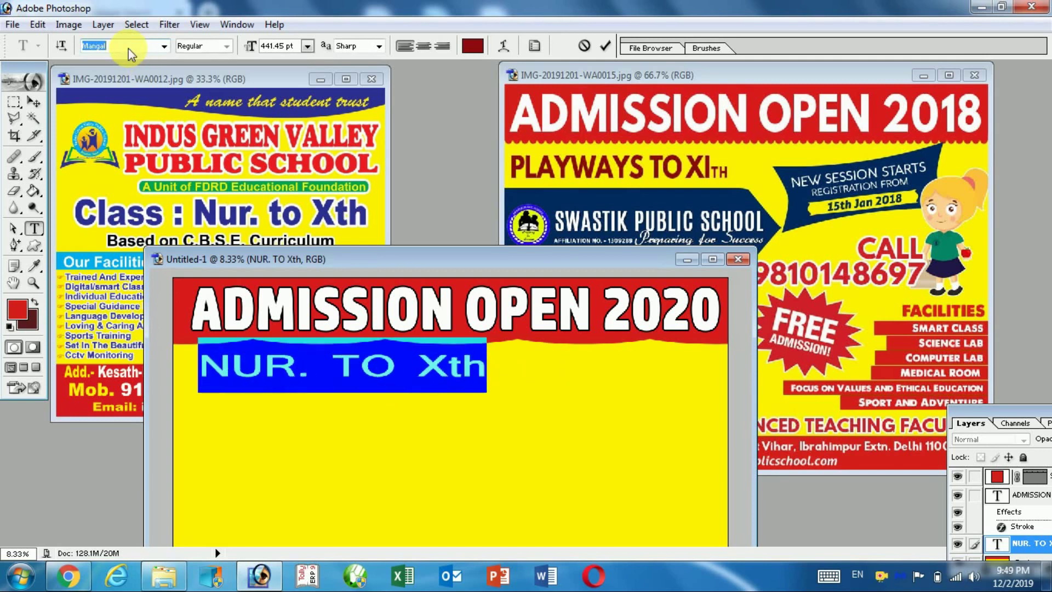
{"action": "key", "text": "Down"}
{"action": "key", "text": "Down"}
{"action": "key", "text": "Down"}
{"action": "key", "text": "Down"}
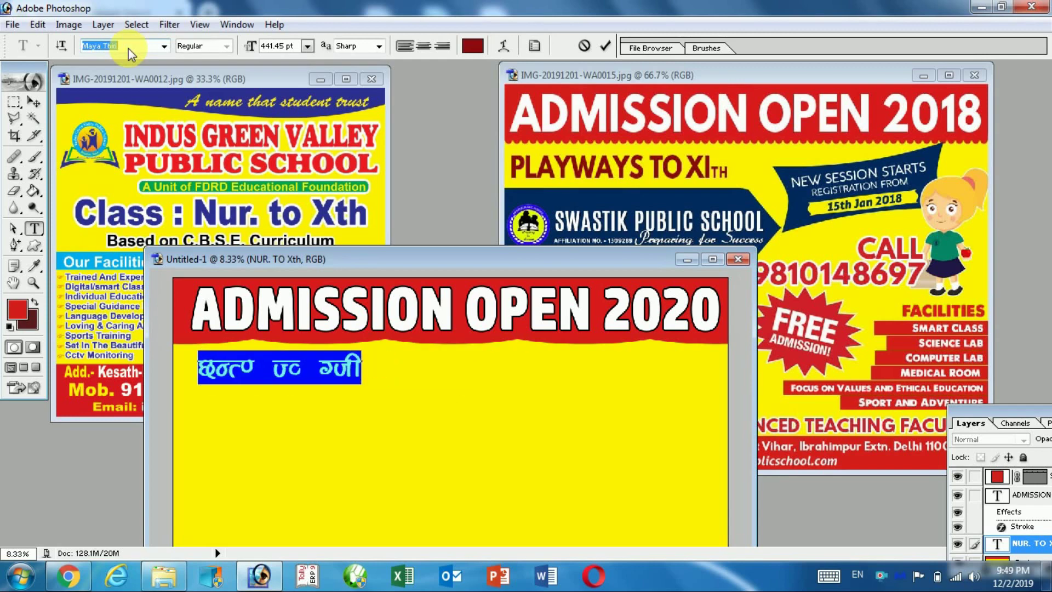
{"action": "key", "text": "Down"}
{"action": "key", "text": "Down"}
{"action": "key", "text": "Down"}
{"action": "key", "text": "Down"}
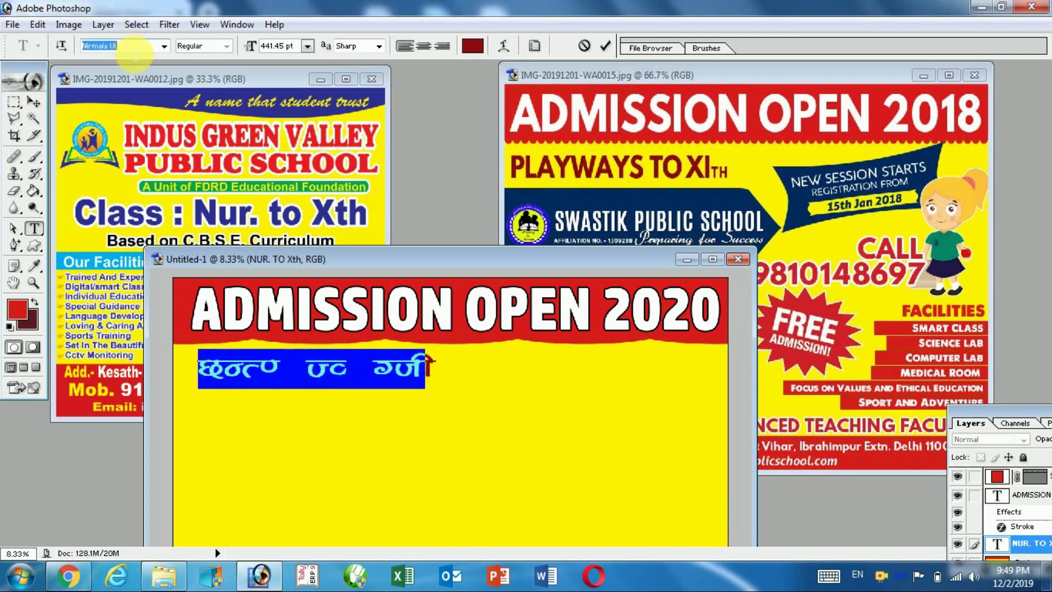
{"action": "key", "text": "Down"}
{"action": "key", "text": "Down"}
{"action": "key", "text": "Down"}
{"action": "key", "text": "Down"}
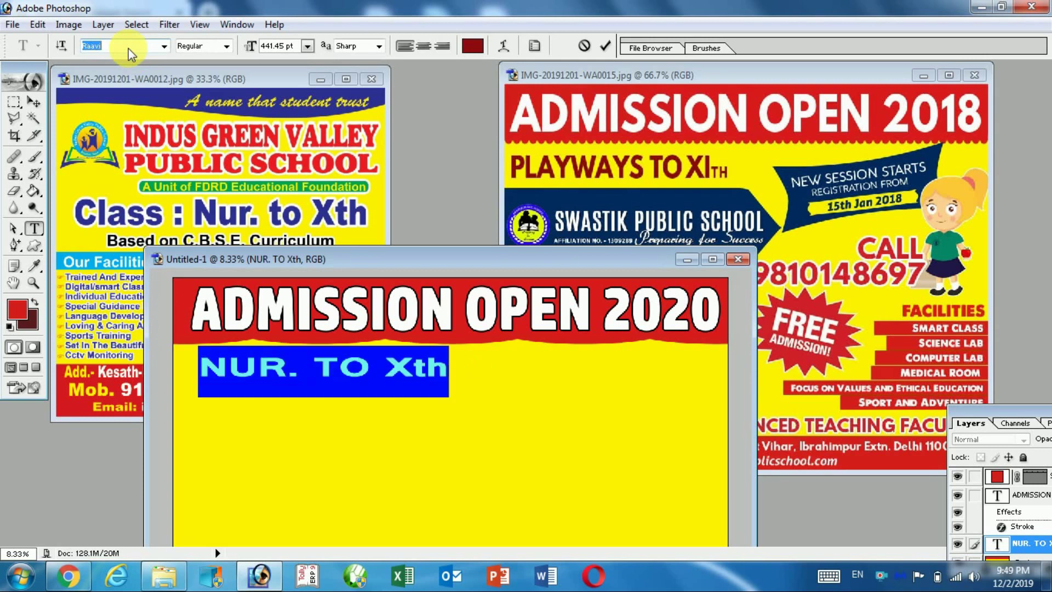
{"action": "key", "text": "Down"}
{"action": "key", "text": "Down"}
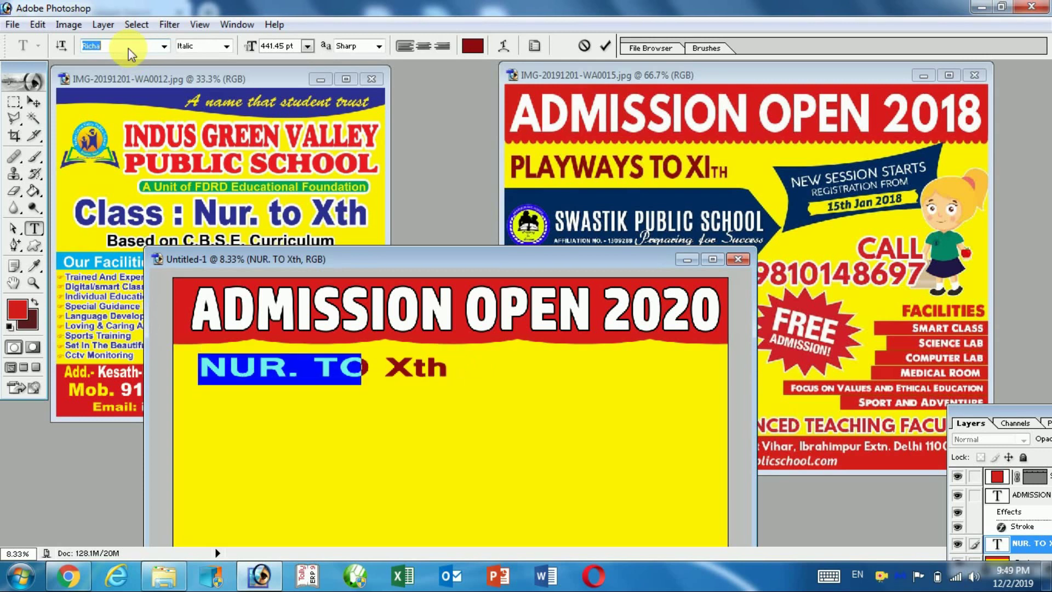
{"action": "key", "text": "Down"}
{"action": "key", "text": "Up"}
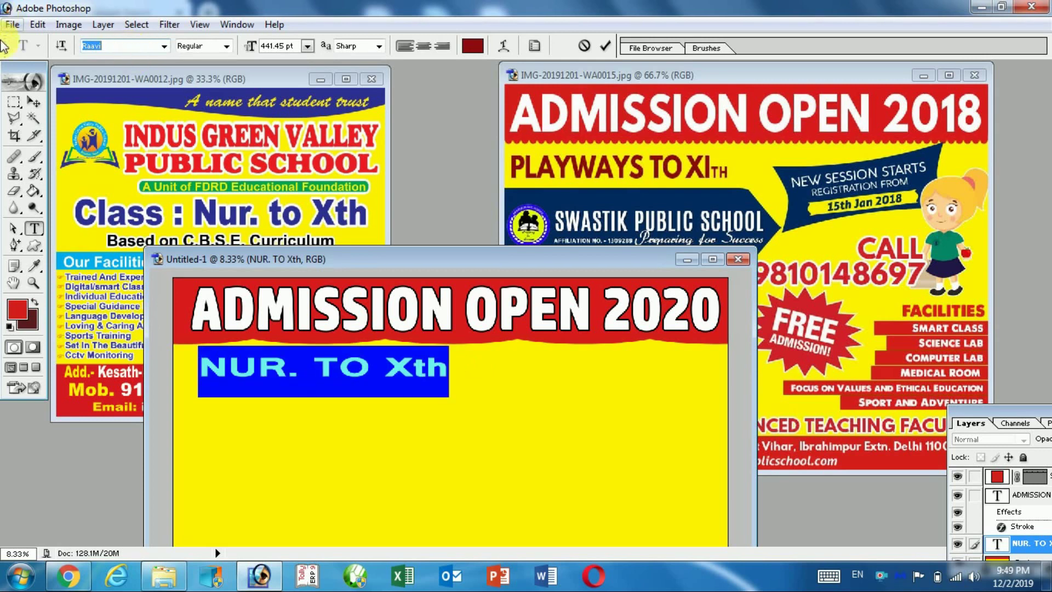
{"action": "left_click", "coordinate": [33, 102]}
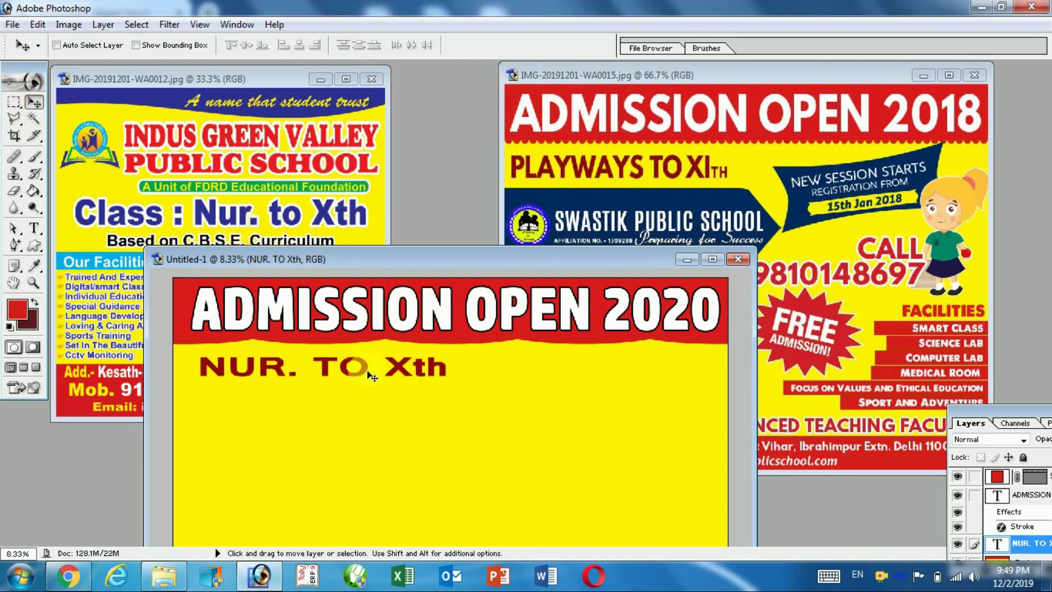
Shift the second line slightly left and change 'NUR.' to 'Nur.'.
{"action": "left_click_drag", "start_coordinate": [366, 367], "coordinate": [353, 362]}
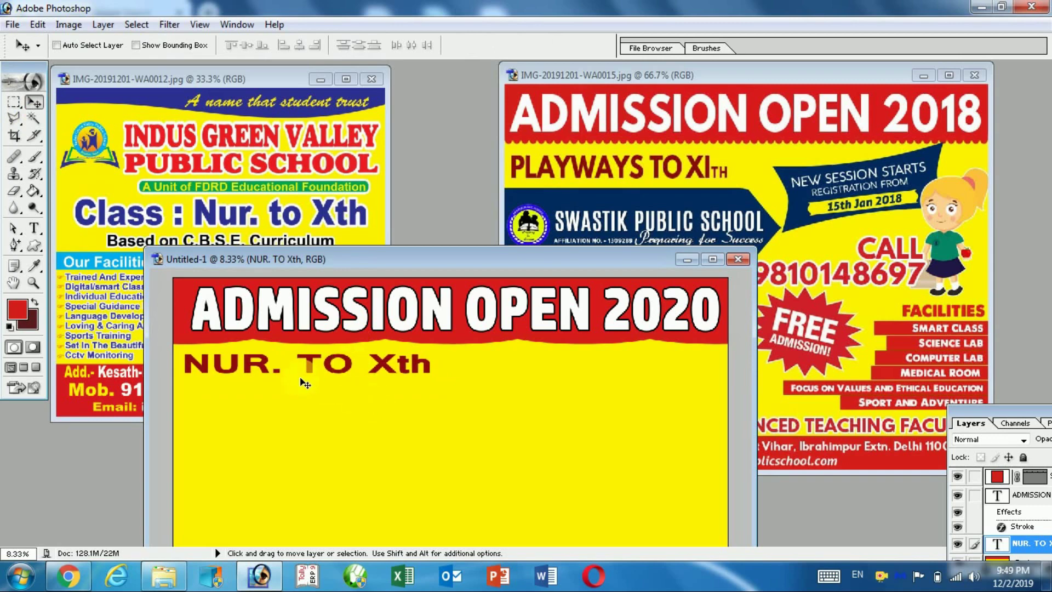
{"action": "key", "text": "t"}
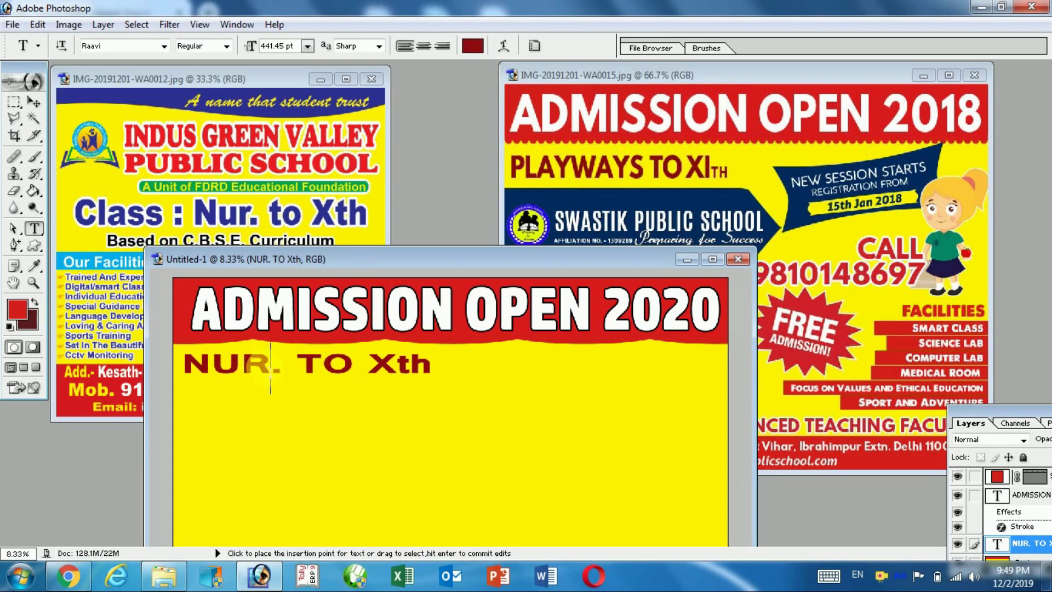
{"action": "left_click", "coordinate": [270, 372]}
{"action": "key", "text": "BackSpace"}
{"action": "key", "text": "BackSpace"}
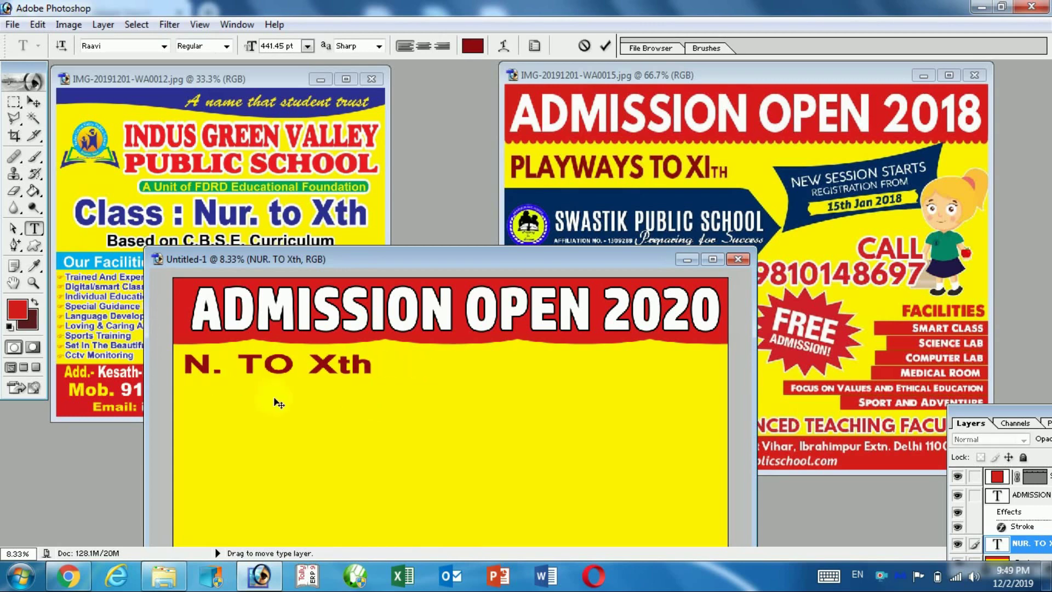
{"action": "type", "text": "UR"}
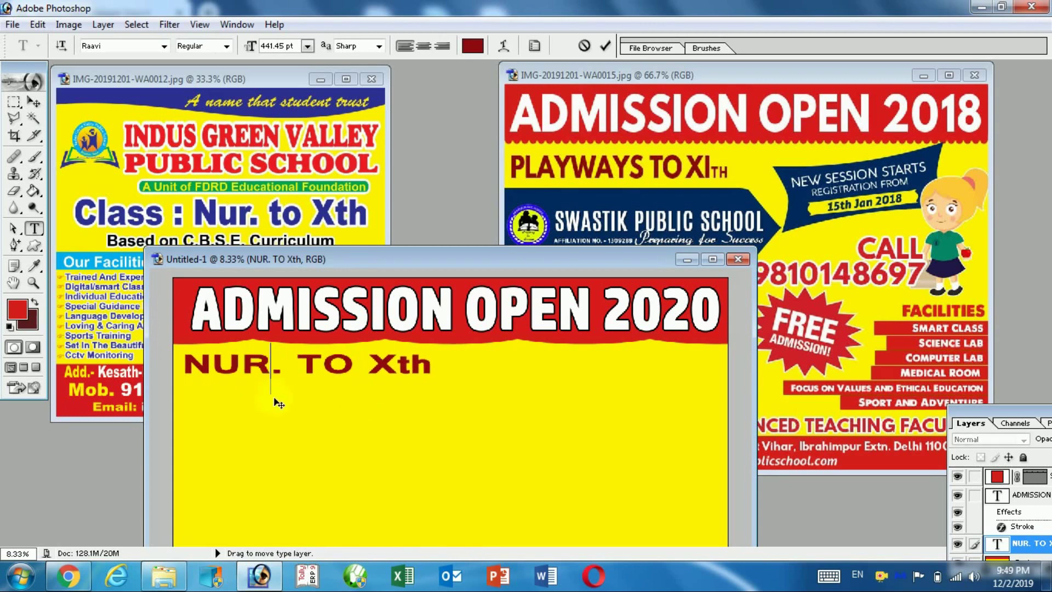
{"action": "key", "text": "BackSpace"}
{"action": "key", "text": "BackSpace"}
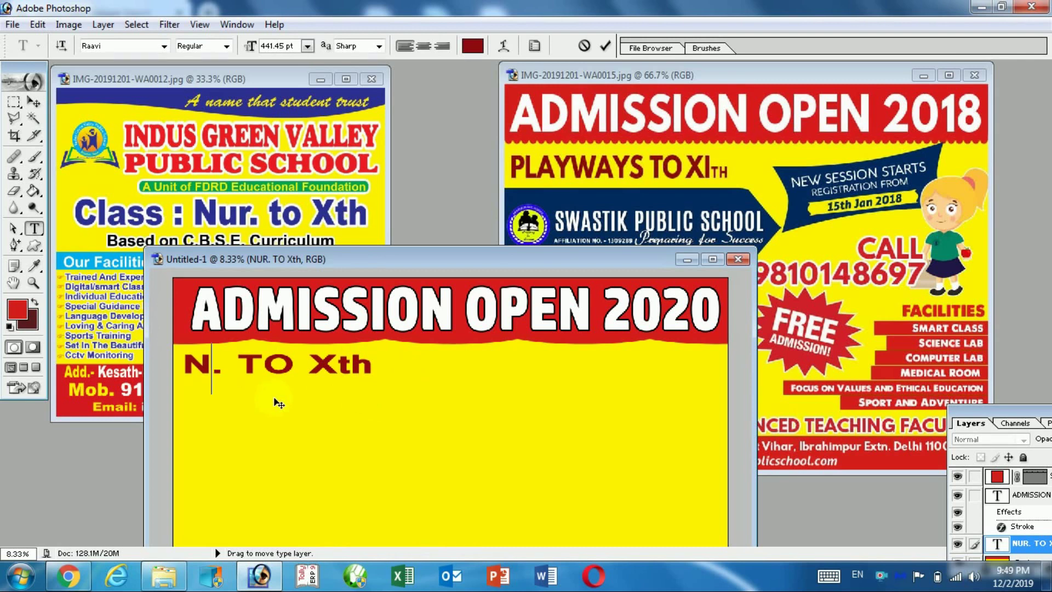
{"action": "type", "text": "u"}
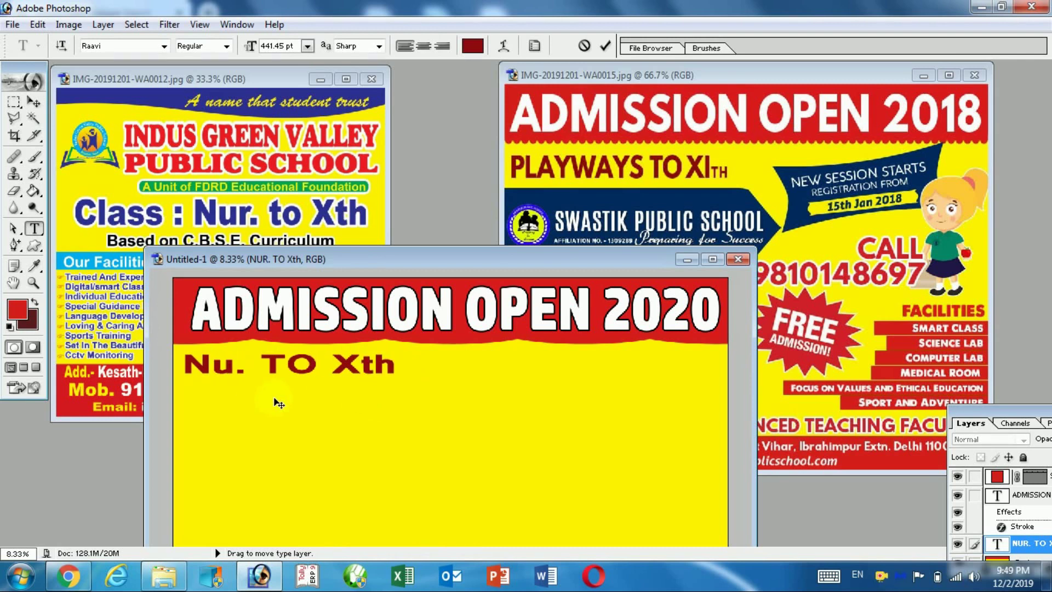
{"action": "type", "text": "r"}
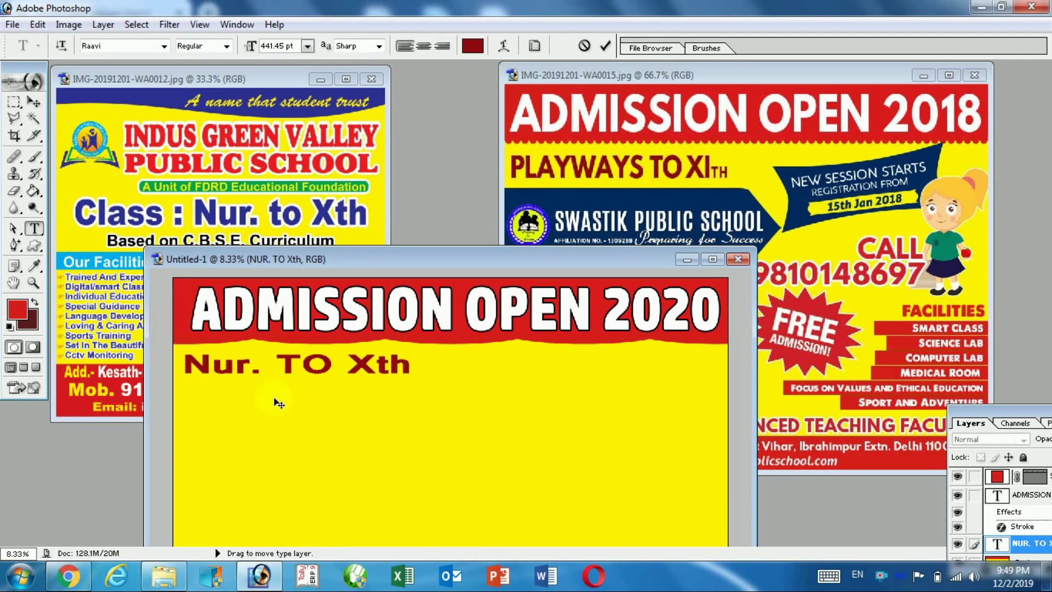
Replace 'TO' with lowercase 'to', fix the spacing, then reposition and commit 'Nur. to Xth'.
{"action": "key", "text": "BackSpace"}
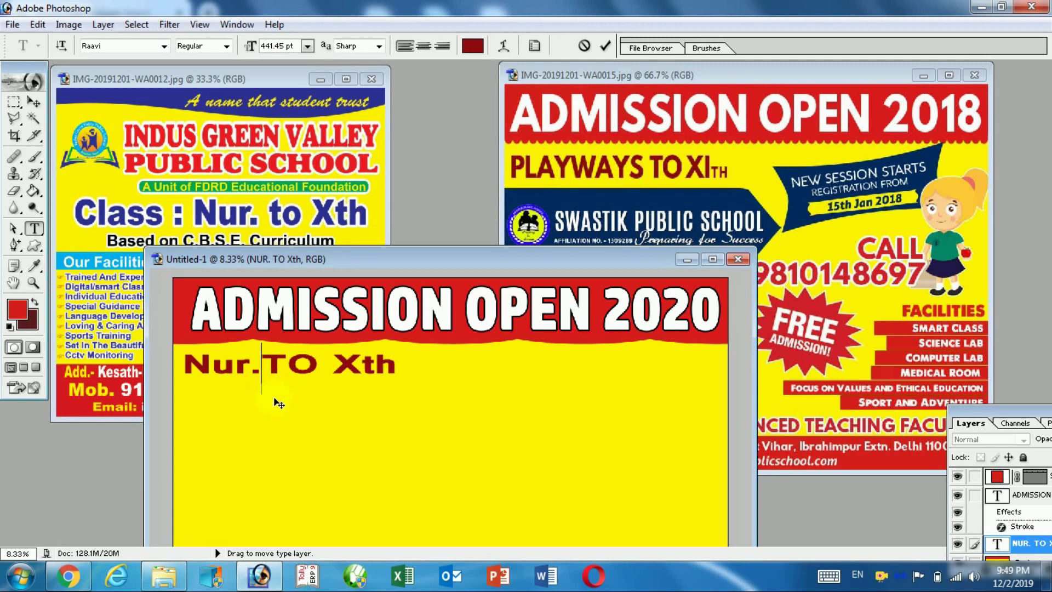
{"action": "key", "text": "BackSpace"}
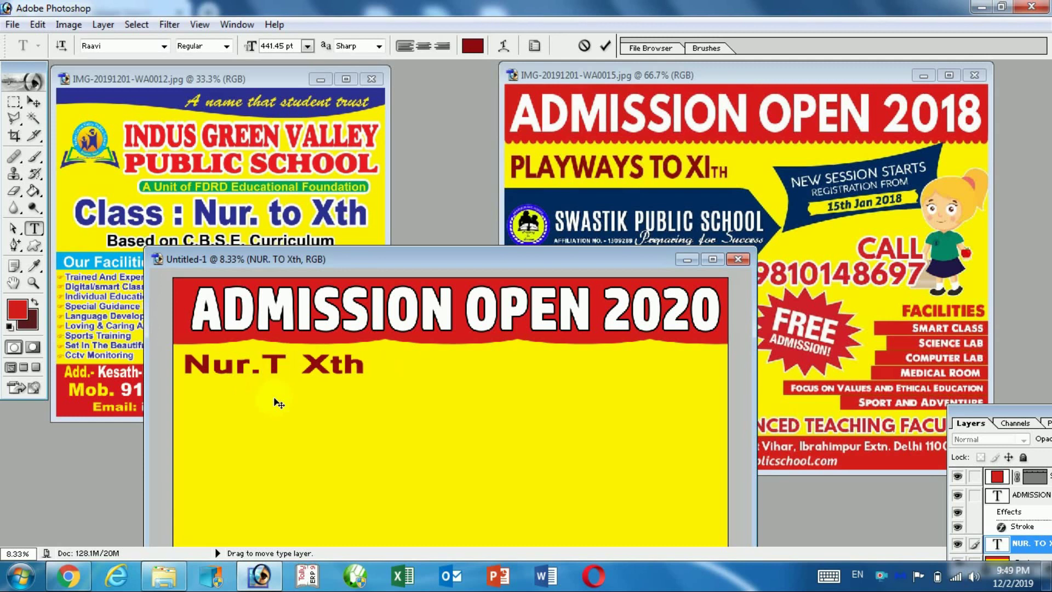
{"action": "key", "text": "BackSpace"}
{"action": "type", "text": "t"}
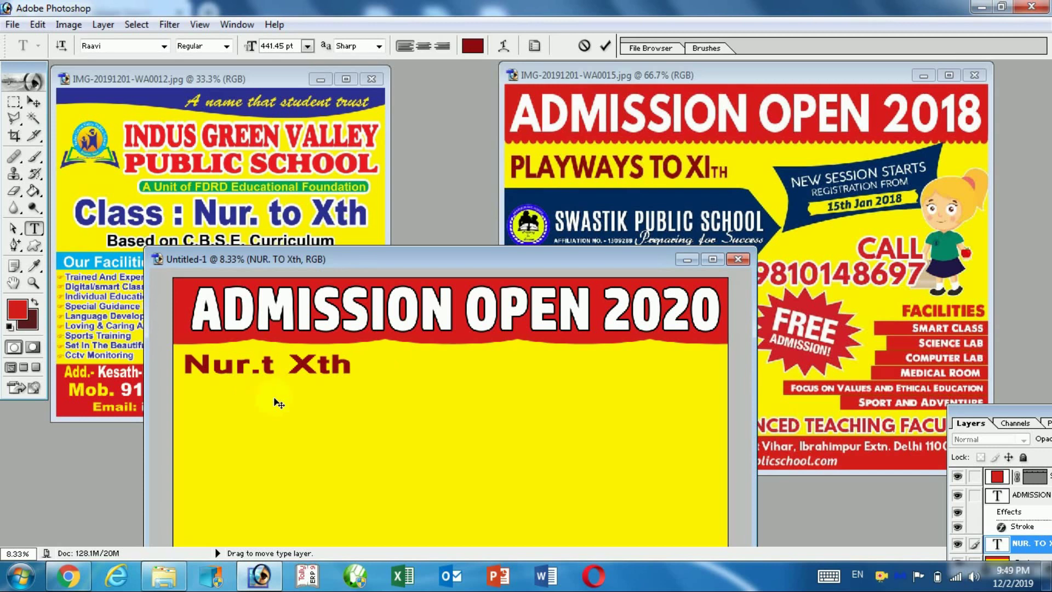
{"action": "type", "text": "o"}
{"action": "key", "text": "Delete"}
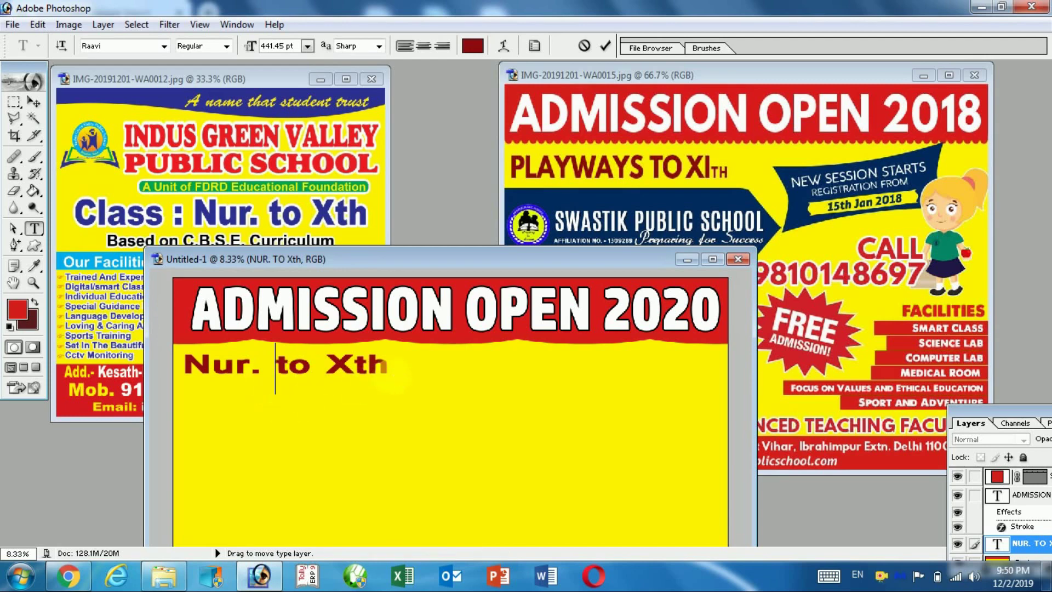
{"action": "mouse_move", "coordinate": [387, 381]}
{"action": "left_mouse_down"}
{"action": "mouse_move", "coordinate": [374, 375]}
{"action": "mouse_move", "coordinate": [411, 376]}
{"action": "mouse_move", "coordinate": [401, 382]}
{"action": "left_mouse_up"}
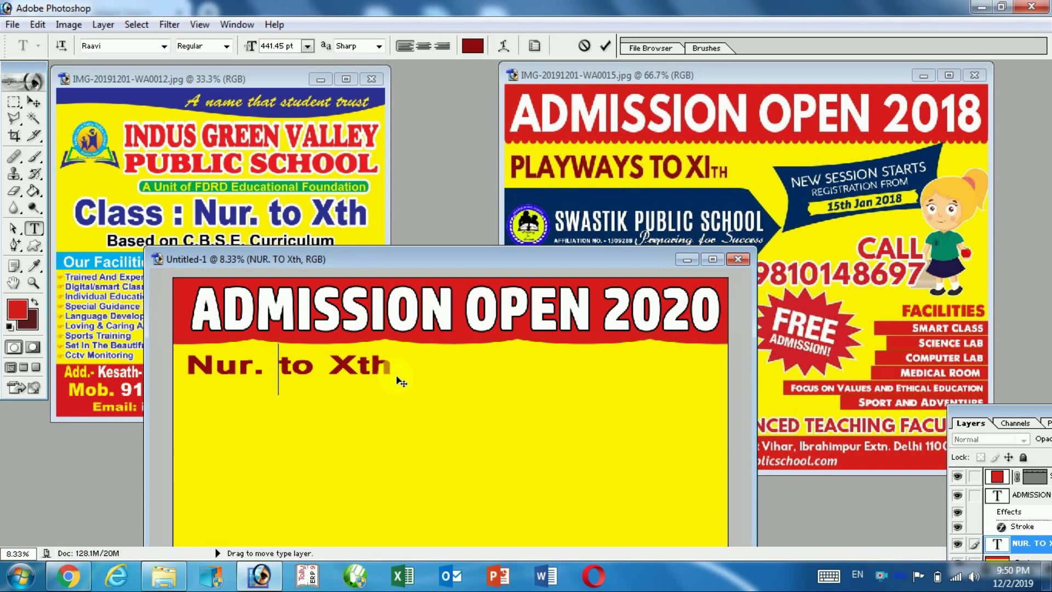
{"action": "left_click", "coordinate": [34, 102]}
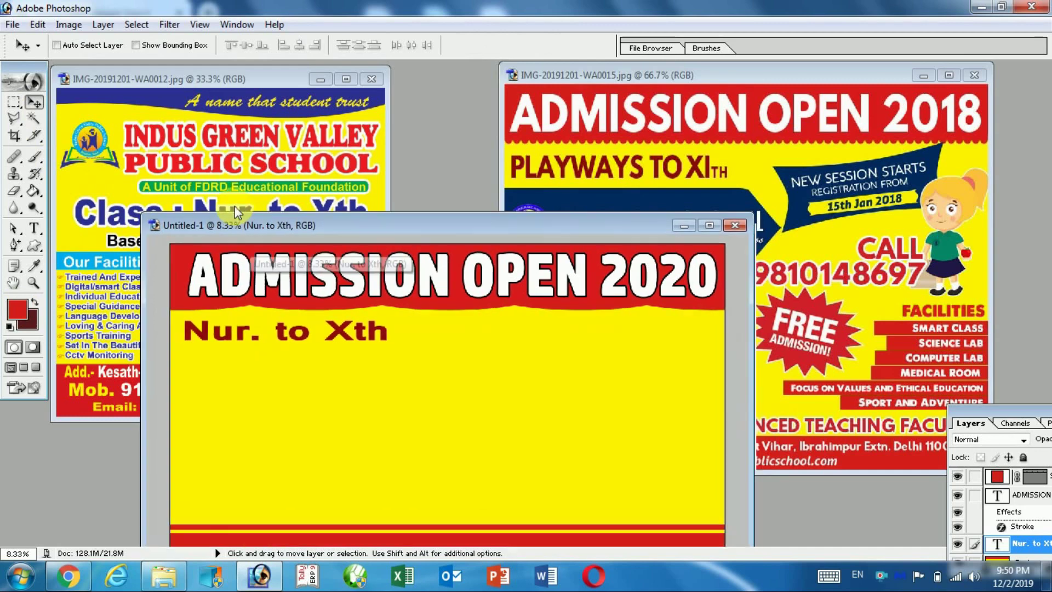
Move the Untitled-1 window up-left, bring the 2018 reference poster in front, and pick the Custom Shape tool.
{"action": "left_click_drag", "start_coordinate": [249, 259], "coordinate": [184, 174]}
{"action": "left_click", "coordinate": [701, 298]}
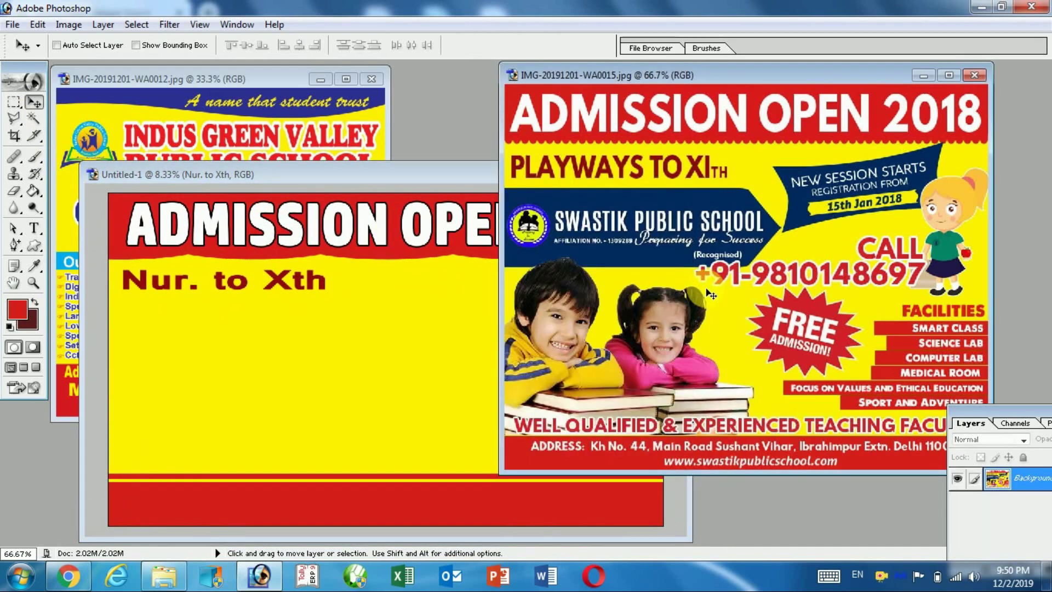
{"action": "left_click", "coordinate": [254, 336]}
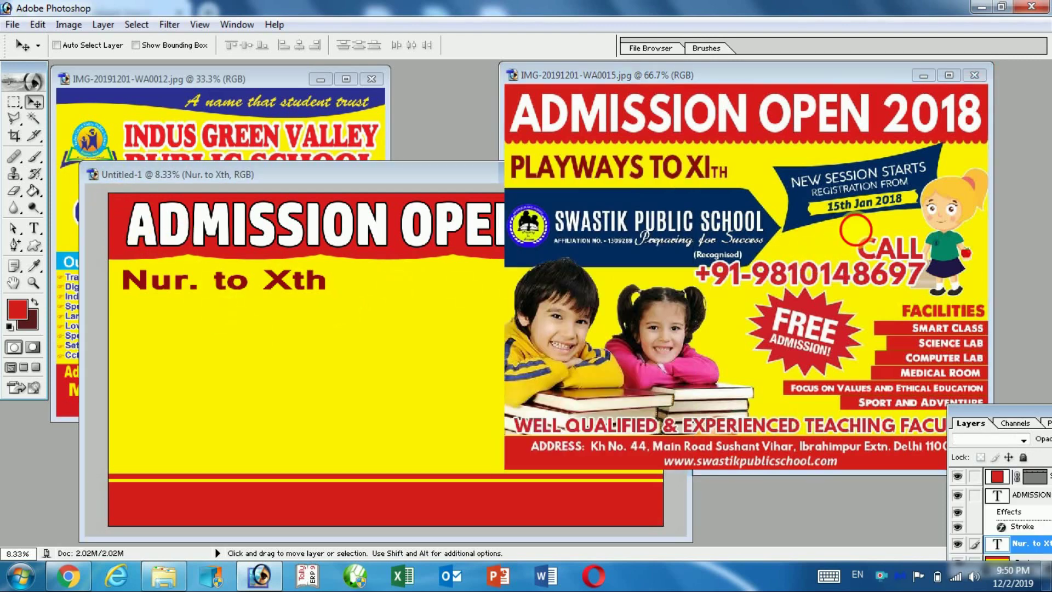
{"action": "left_click", "coordinate": [855, 230]}
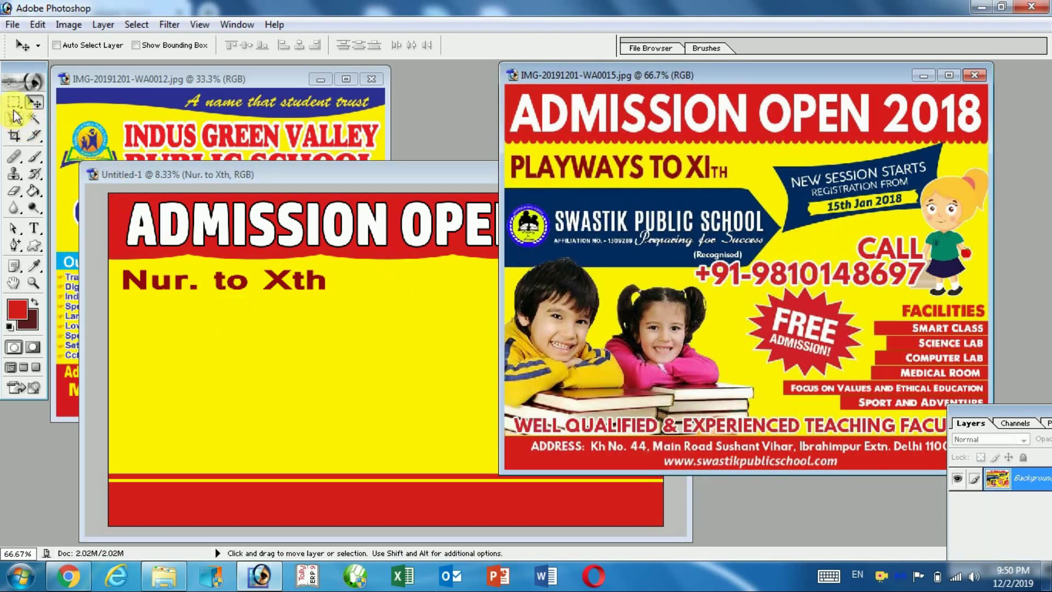
{"action": "left_click", "coordinate": [34, 248]}
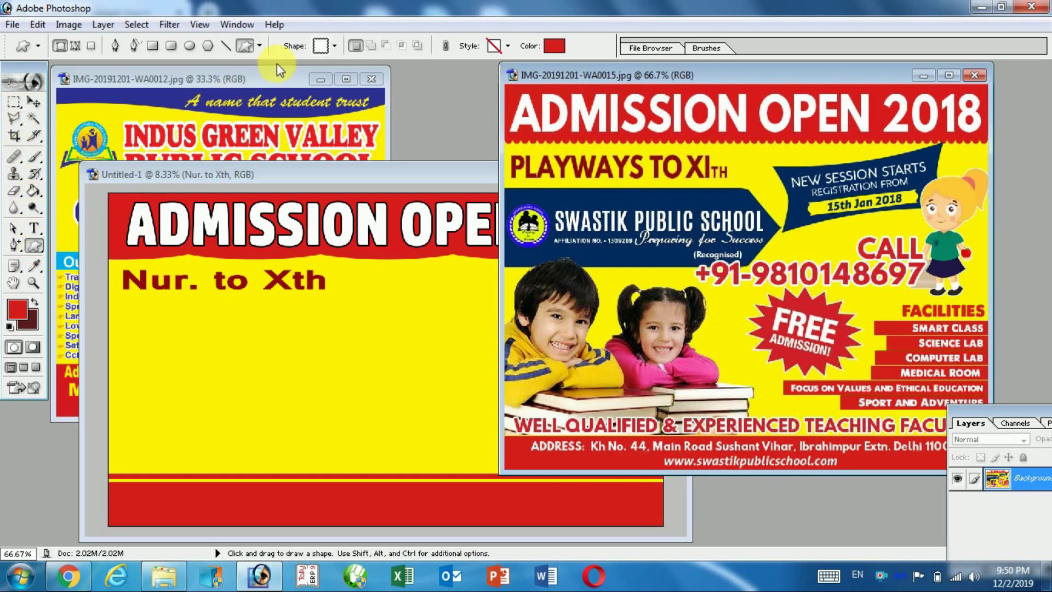
Browse the custom shape picker and choose the house shape, returning to the banner document.
{"action": "left_click", "coordinate": [335, 46]}
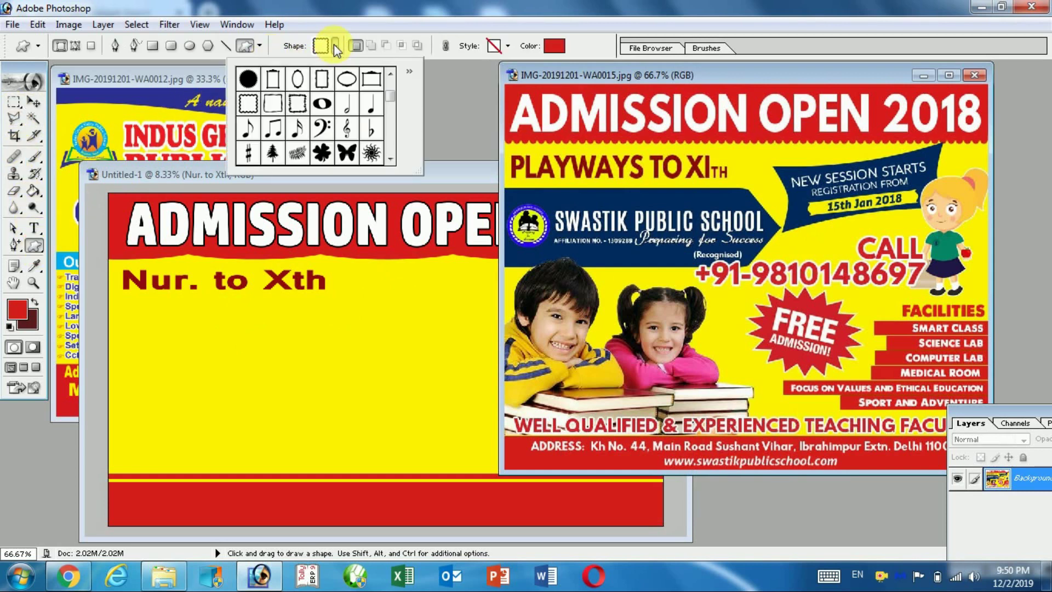
{"action": "scroll", "coordinate": [329, 121], "scroll_direction": "down", "scroll_amount": 1}
{"action": "scroll", "coordinate": [329, 129], "scroll_direction": "down", "scroll_amount": 1}
{"action": "scroll", "coordinate": [330, 130], "scroll_direction": "up", "scroll_amount": 2}
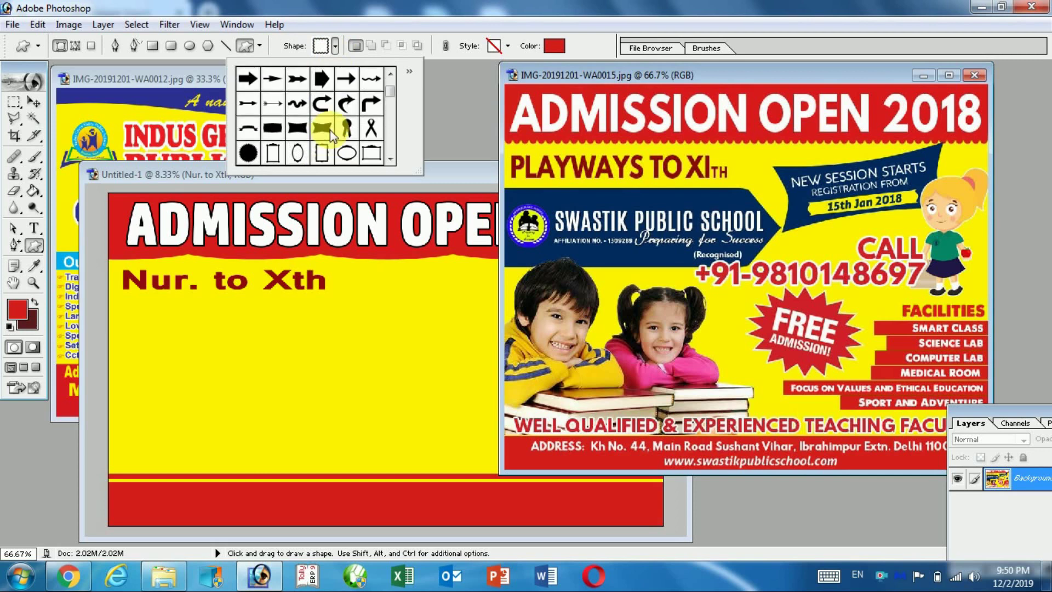
{"action": "scroll", "coordinate": [330, 131], "scroll_direction": "up", "scroll_amount": 1}
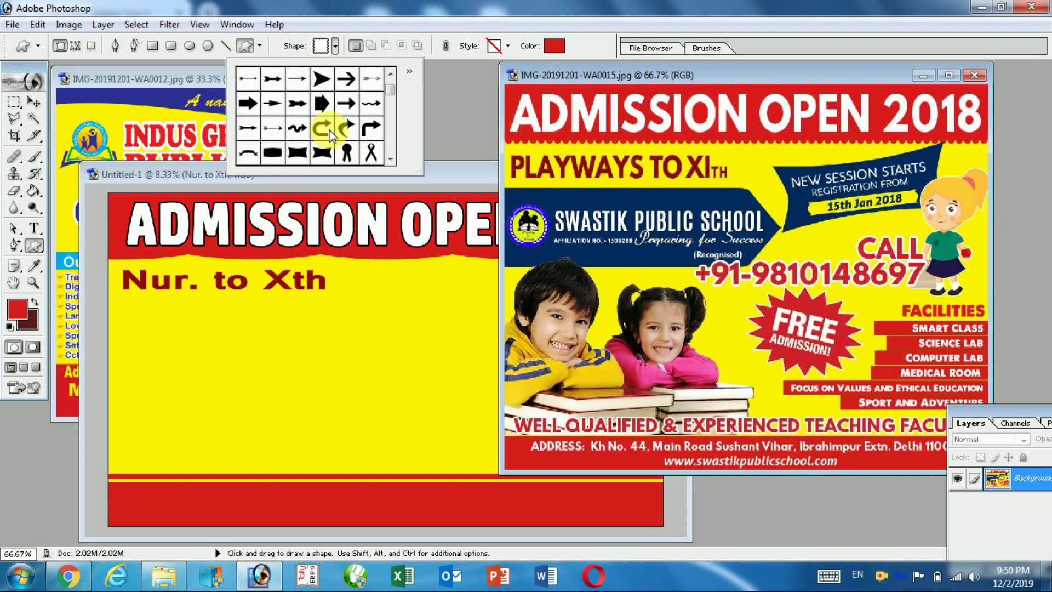
{"action": "scroll", "coordinate": [330, 132], "scroll_direction": "up", "scroll_amount": 1}
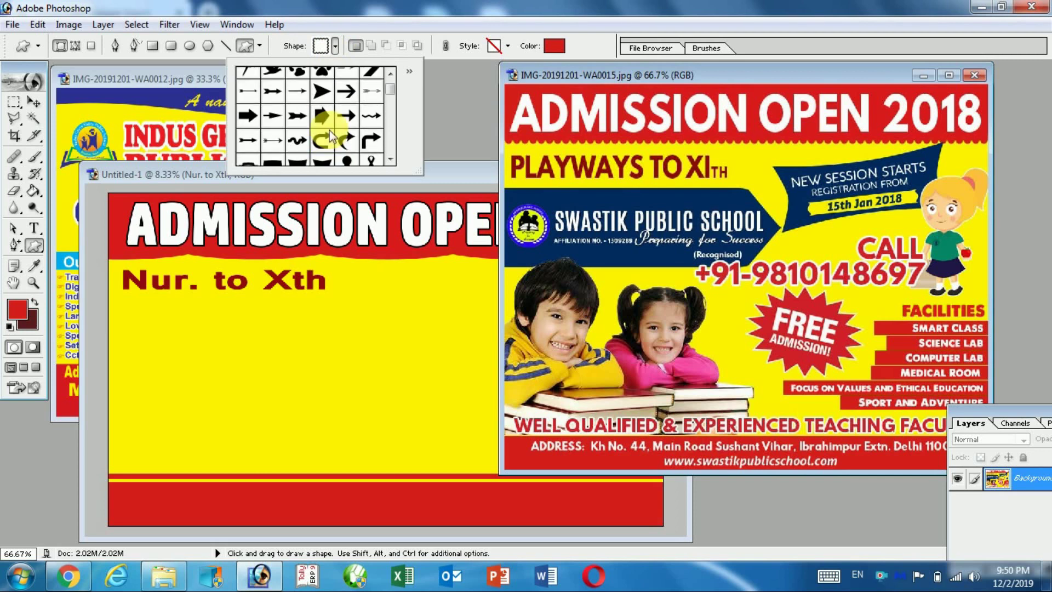
{"action": "scroll", "coordinate": [331, 134], "scroll_direction": "up", "scroll_amount": 1}
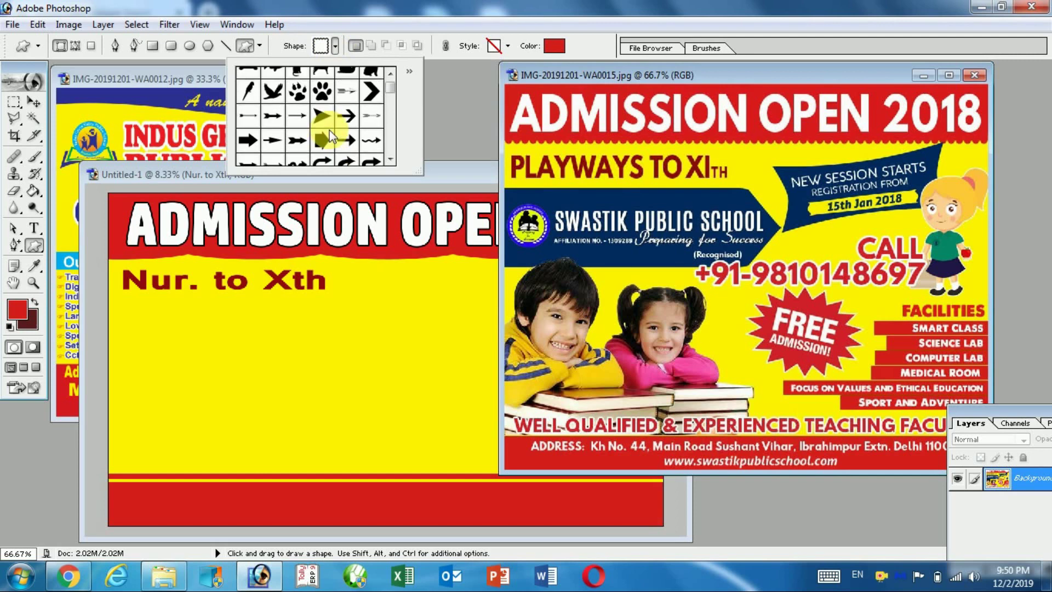
{"action": "scroll", "coordinate": [331, 136], "scroll_direction": "up", "scroll_amount": 1}
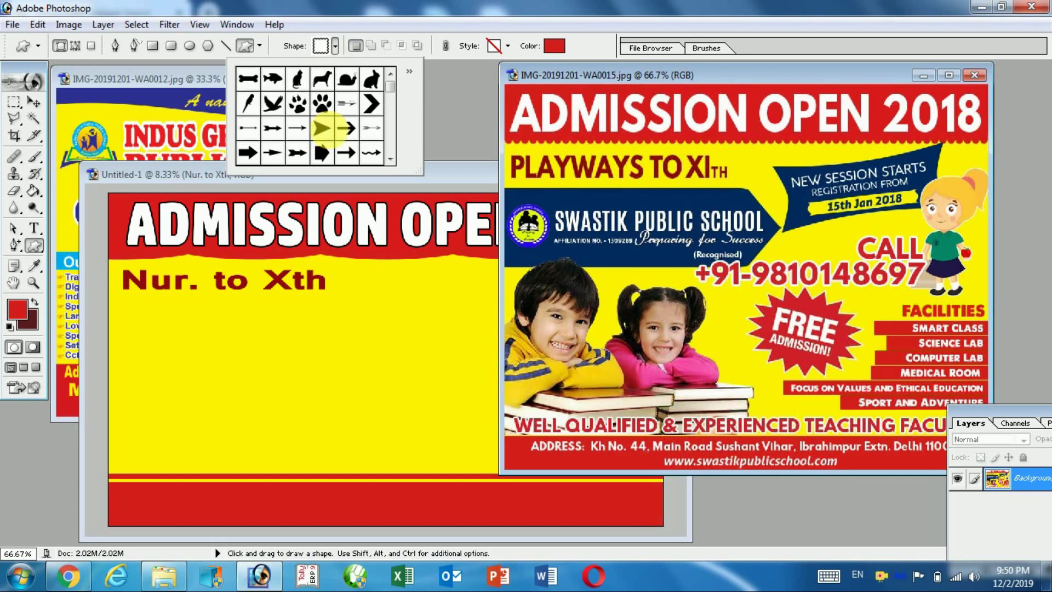
{"action": "scroll", "coordinate": [330, 133], "scroll_direction": "down", "scroll_amount": 2}
{"action": "scroll", "coordinate": [330, 134], "scroll_direction": "down", "scroll_amount": 2}
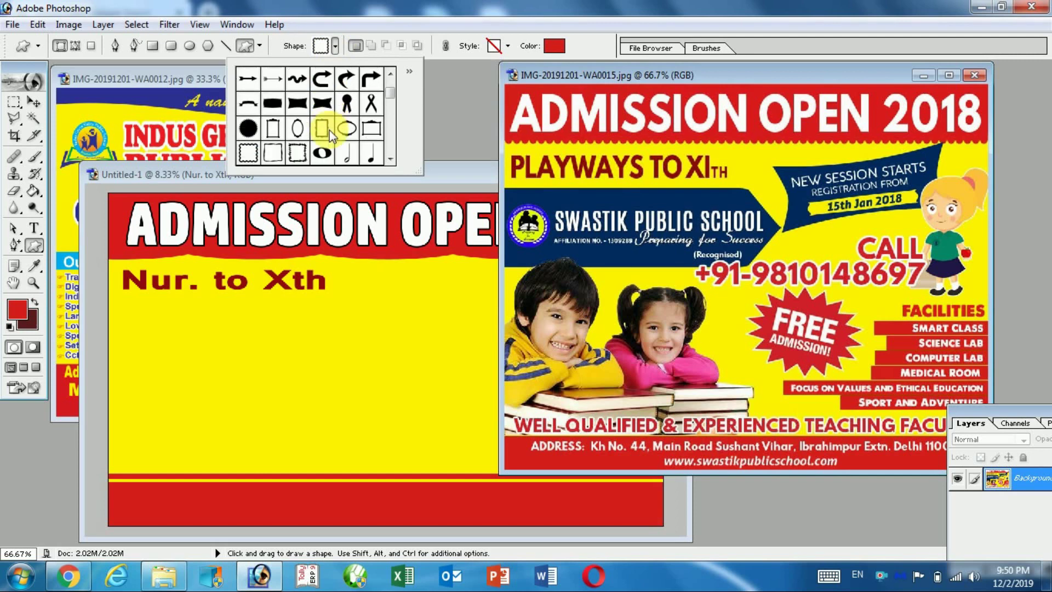
{"action": "scroll", "coordinate": [330, 134], "scroll_direction": "down", "scroll_amount": 1}
{"action": "scroll", "coordinate": [330, 134], "scroll_direction": "down", "scroll_amount": 1}
{"action": "scroll", "coordinate": [331, 135], "scroll_direction": "down", "scroll_amount": 1}
{"action": "scroll", "coordinate": [330, 134], "scroll_direction": "down", "scroll_amount": 1}
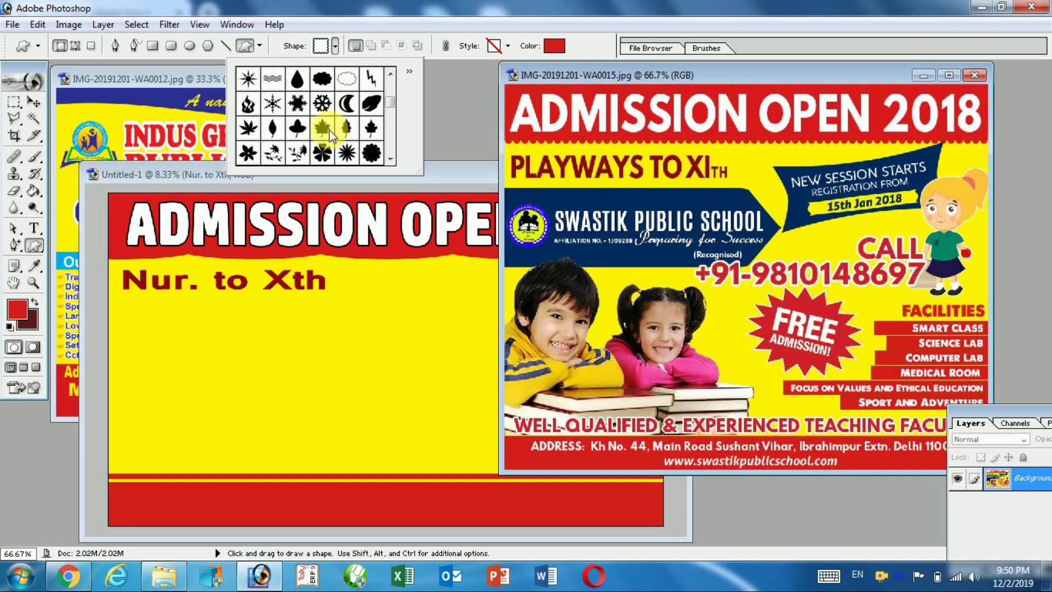
{"action": "scroll", "coordinate": [330, 136], "scroll_direction": "down", "scroll_amount": 1}
{"action": "scroll", "coordinate": [331, 136], "scroll_direction": "down", "scroll_amount": 1}
{"action": "scroll", "coordinate": [330, 136], "scroll_direction": "down", "scroll_amount": 1}
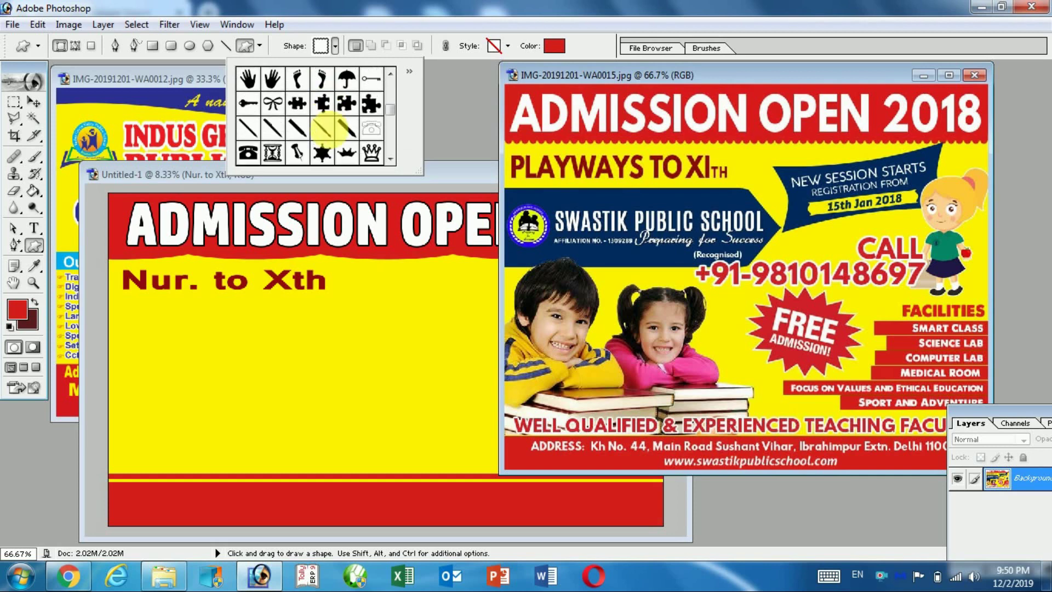
{"action": "scroll", "coordinate": [331, 136], "scroll_direction": "down", "scroll_amount": 1}
{"action": "scroll", "coordinate": [330, 136], "scroll_direction": "down", "scroll_amount": 1}
{"action": "scroll", "coordinate": [330, 136], "scroll_direction": "down", "scroll_amount": 1}
{"action": "scroll", "coordinate": [331, 136], "scroll_direction": "down", "scroll_amount": 1}
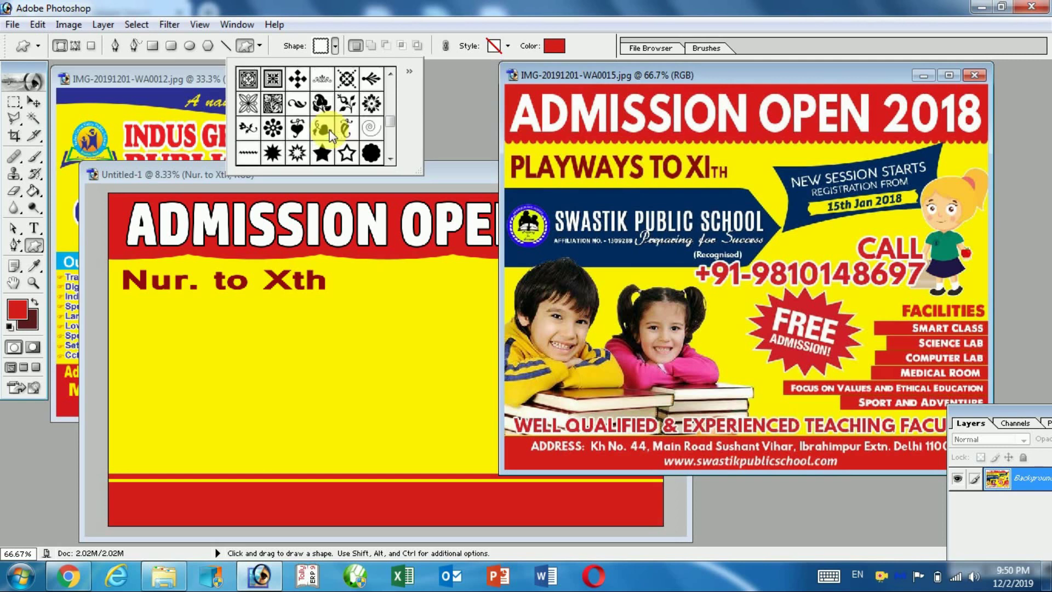
{"action": "scroll", "coordinate": [331, 136], "scroll_direction": "down", "scroll_amount": 1}
{"action": "scroll", "coordinate": [330, 136], "scroll_direction": "down", "scroll_amount": 2}
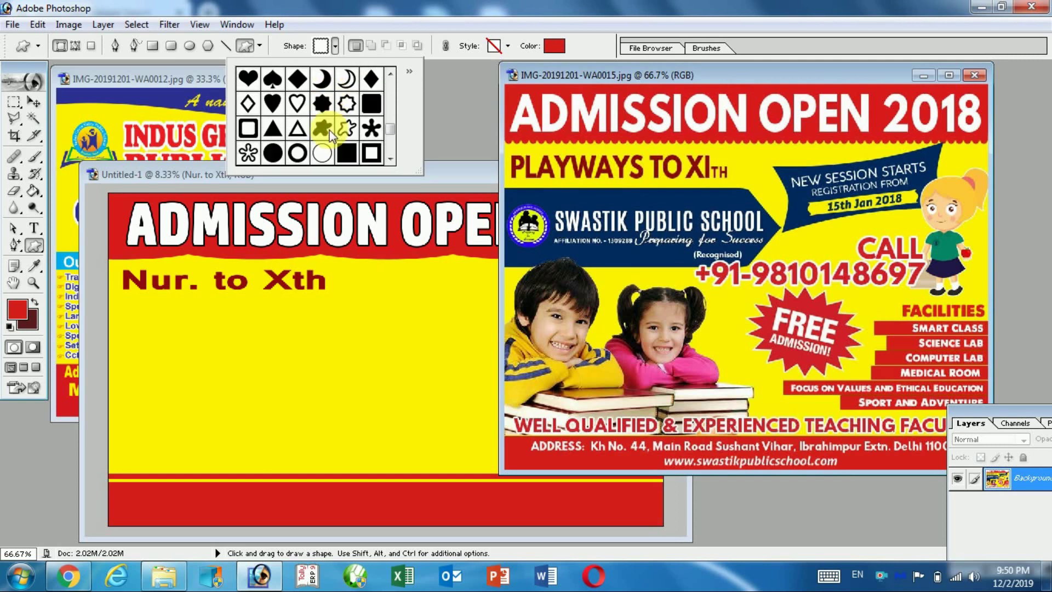
{"action": "scroll", "coordinate": [331, 136], "scroll_direction": "down", "scroll_amount": 1}
{"action": "scroll", "coordinate": [330, 136], "scroll_direction": "down", "scroll_amount": 1}
{"action": "scroll", "coordinate": [330, 136], "scroll_direction": "down", "scroll_amount": 1}
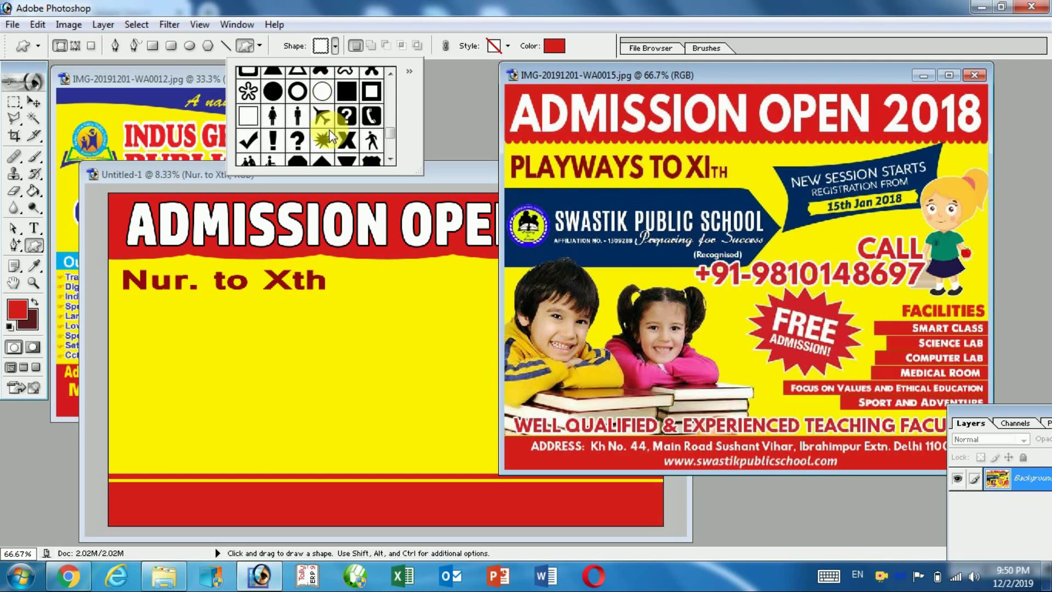
{"action": "scroll", "coordinate": [331, 136], "scroll_direction": "down", "scroll_amount": 2}
{"action": "scroll", "coordinate": [330, 135], "scroll_direction": "down", "scroll_amount": 1}
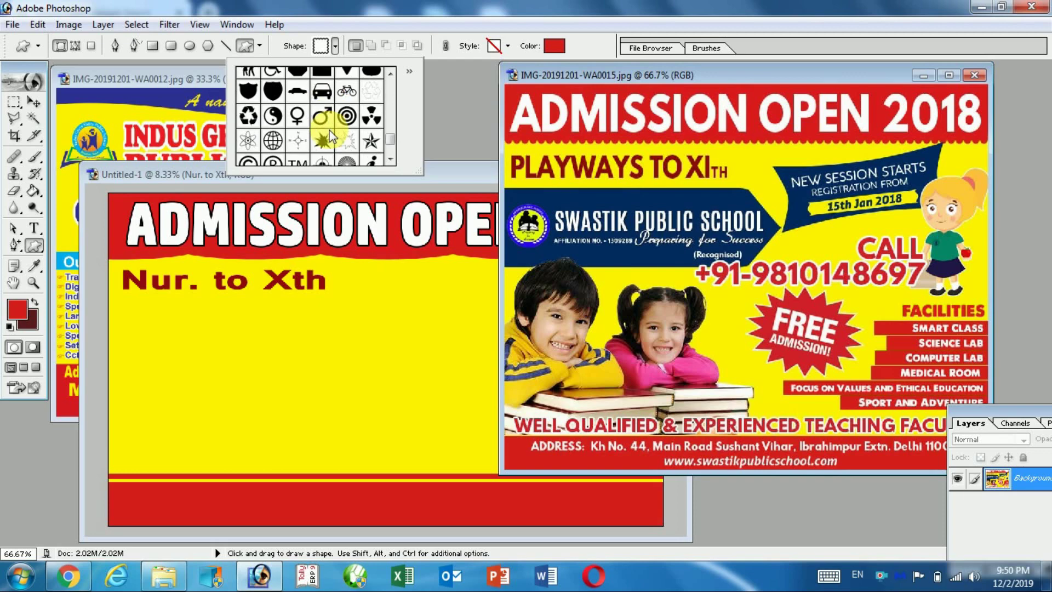
{"action": "scroll", "coordinate": [331, 135], "scroll_direction": "up", "scroll_amount": 1}
{"action": "left_click", "coordinate": [321, 80]}
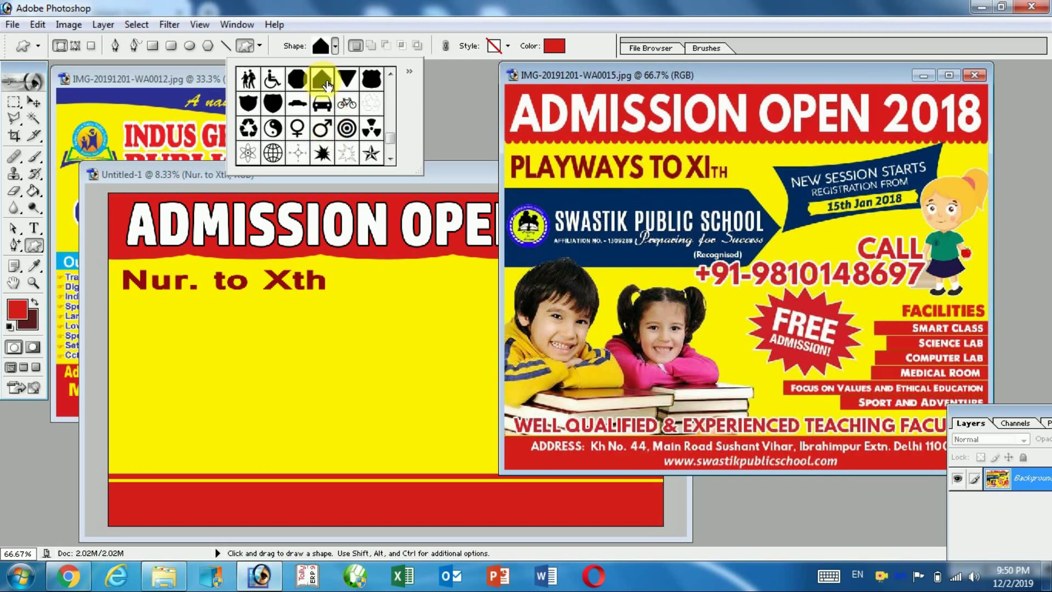
{"action": "left_click", "coordinate": [130, 306]}
Draw a red house shape below 'Nur. to Xth' and rotate it 90° to point right.
{"action": "mouse_move", "coordinate": [127, 308]}
{"action": "left_mouse_down"}
{"action": "mouse_move", "coordinate": [328, 387]}
{"action": "mouse_move", "coordinate": [303, 431]}
{"action": "left_mouse_up"}
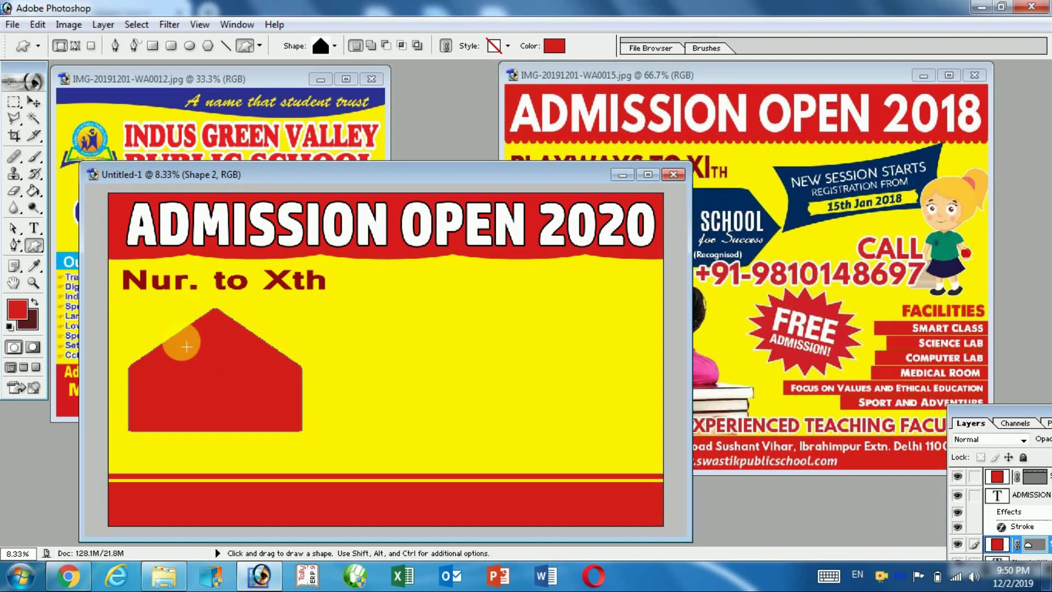
{"action": "key", "text": "ctrl+t"}
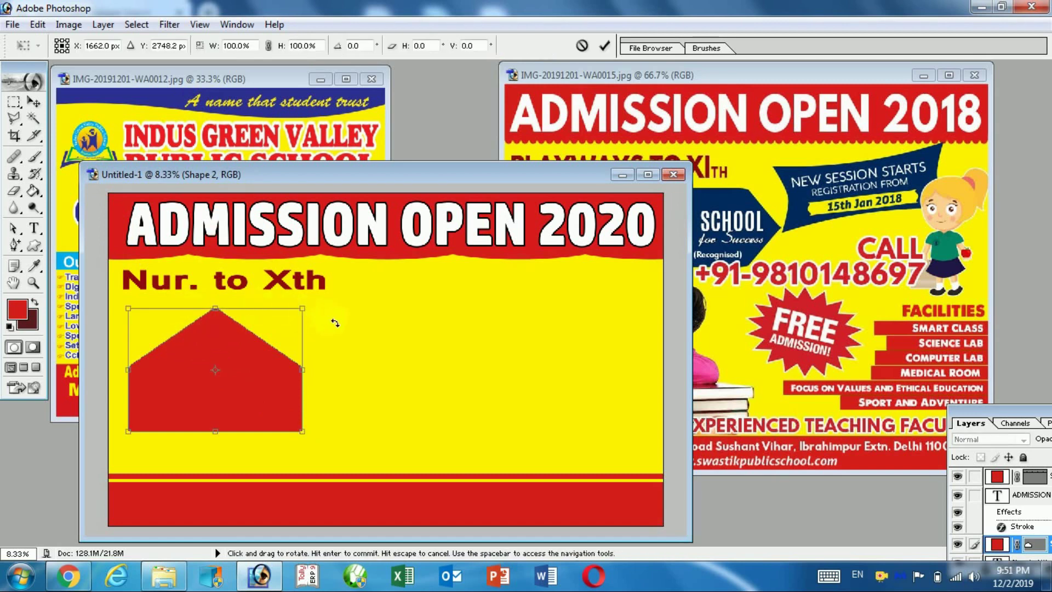
{"action": "mouse_move", "coordinate": [336, 307]}
{"action": "left_mouse_down"}
{"action": "mouse_move", "coordinate": [294, 473]}
{"action": "mouse_move", "coordinate": [280, 474]}
{"action": "left_mouse_up"}
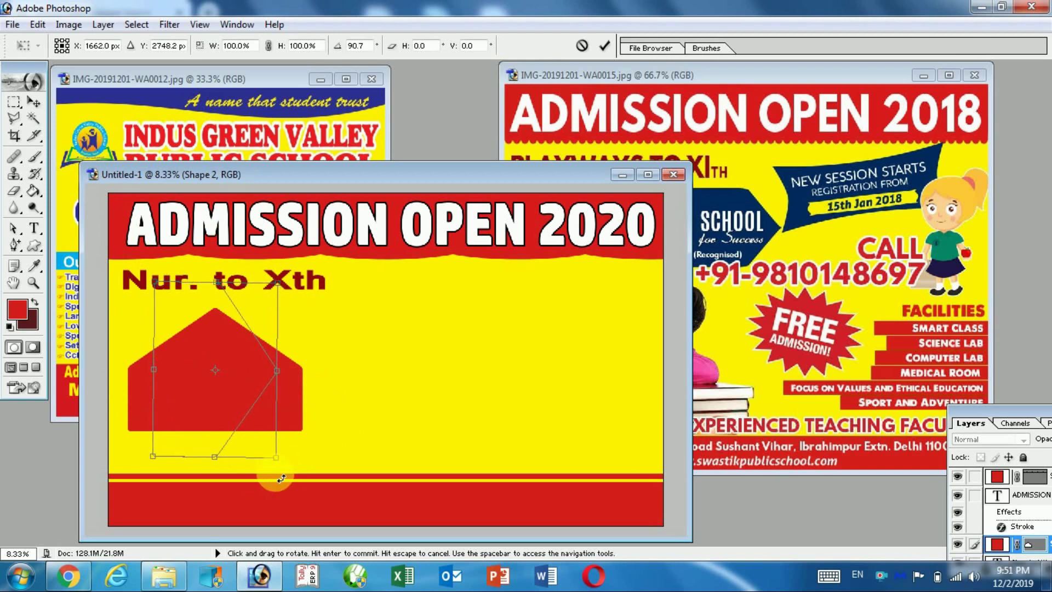
{"action": "left_click_drag", "start_coordinate": [276, 370], "coordinate": [476, 365]}
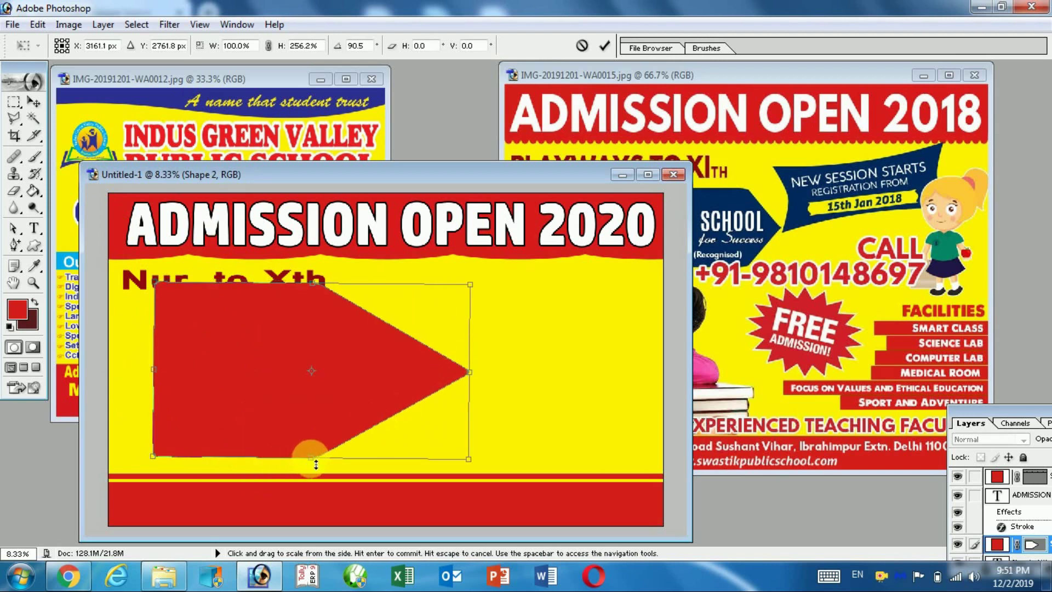
{"action": "left_click_drag", "start_coordinate": [311, 458], "coordinate": [316, 414]}
Flatten and stretch the shape into a long right-pointing arrow.
{"action": "left_click_drag", "start_coordinate": [470, 347], "coordinate": [296, 360]}
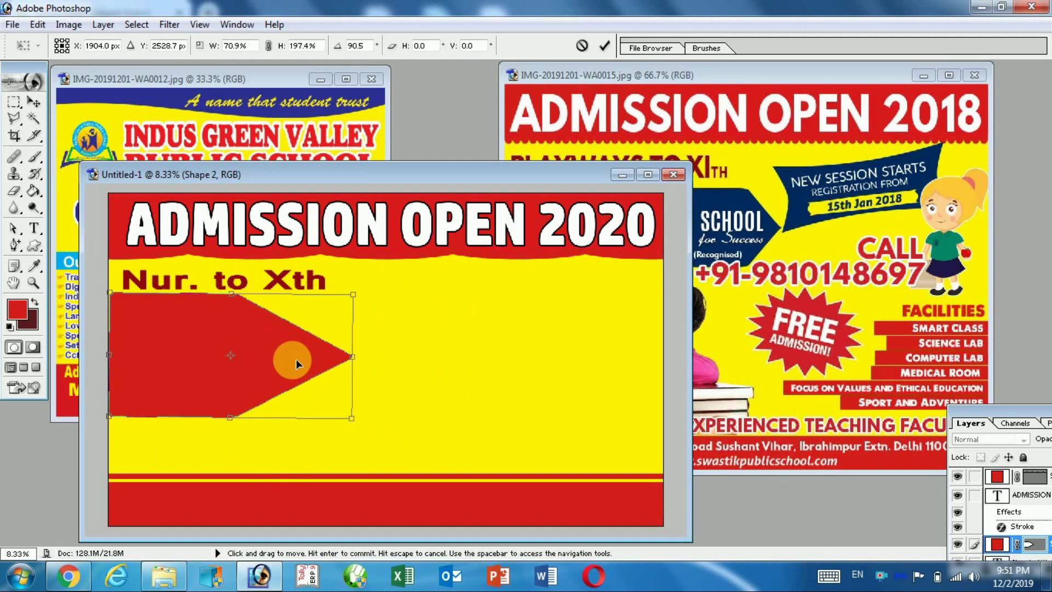
{"action": "mouse_move", "coordinate": [338, 179]}
{"action": "left_mouse_down"}
{"action": "mouse_move", "coordinate": [326, 288]}
{"action": "mouse_move", "coordinate": [346, 128]}
{"action": "left_mouse_up"}
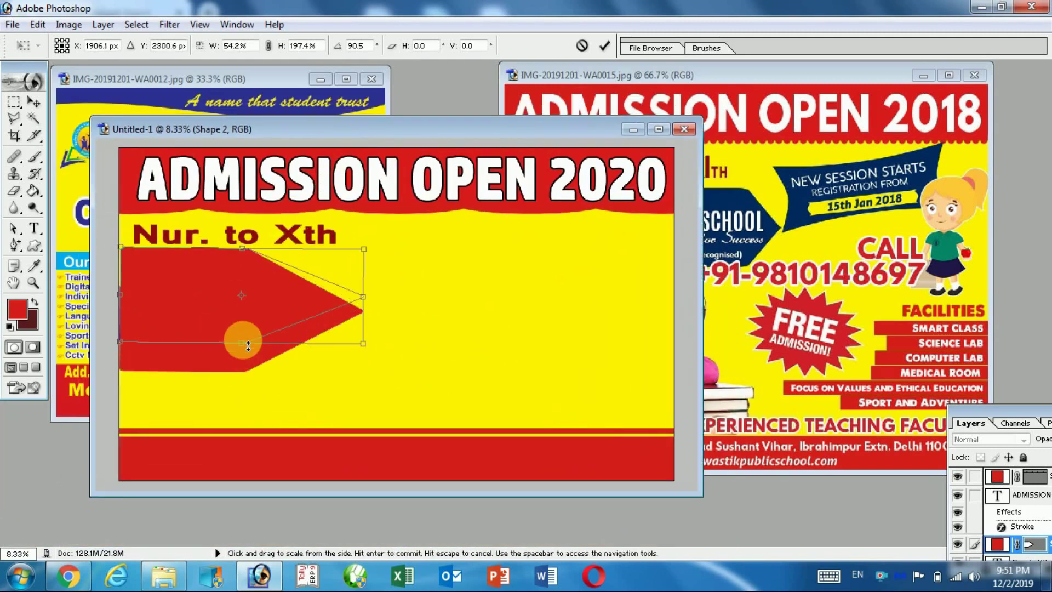
{"action": "left_click_drag", "start_coordinate": [246, 375], "coordinate": [241, 324]}
{"action": "left_click_drag", "start_coordinate": [373, 289], "coordinate": [434, 287]}
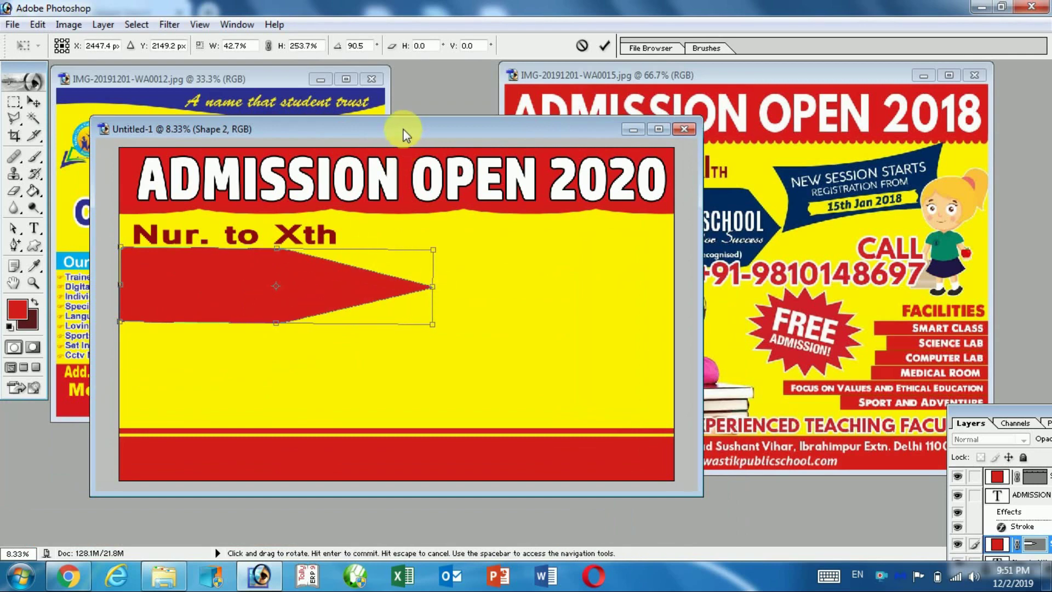
{"action": "left_click_drag", "start_coordinate": [404, 129], "coordinate": [435, 296]}
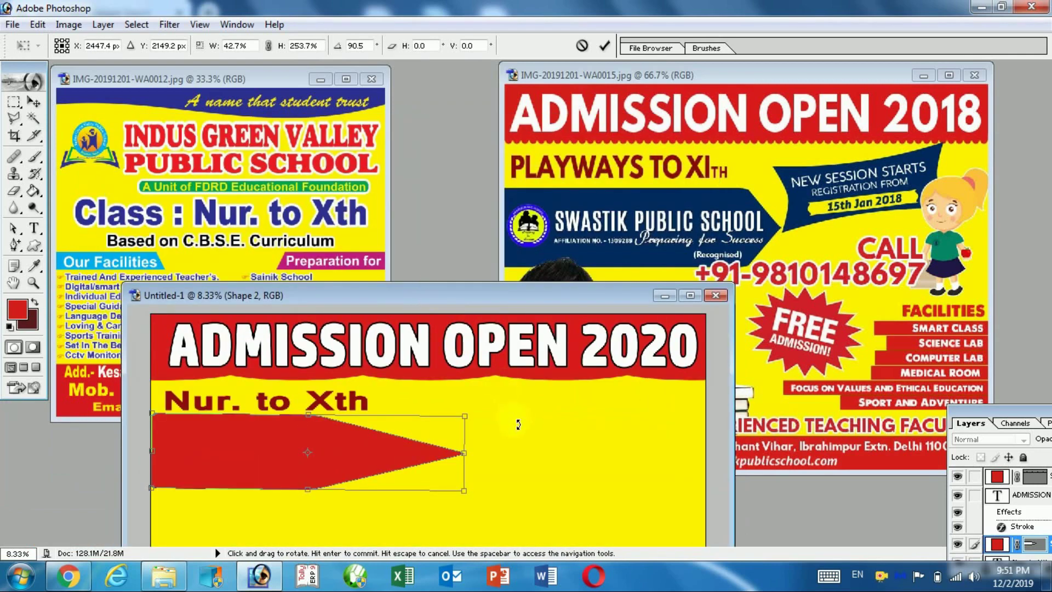
{"action": "left_click_drag", "start_coordinate": [470, 461], "coordinate": [605, 454]}
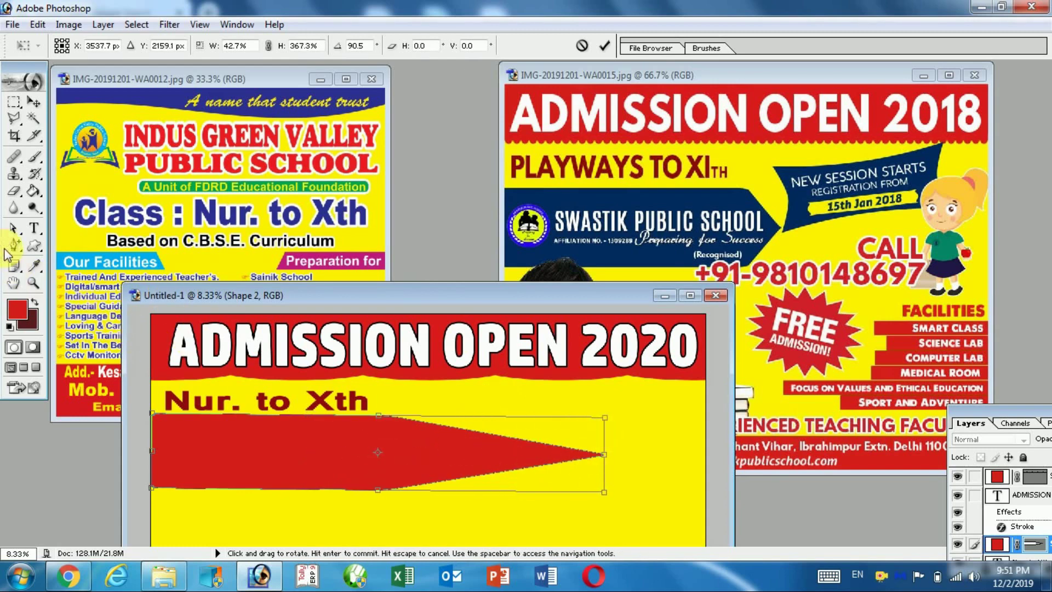
{"action": "left_click", "coordinate": [13, 230]}
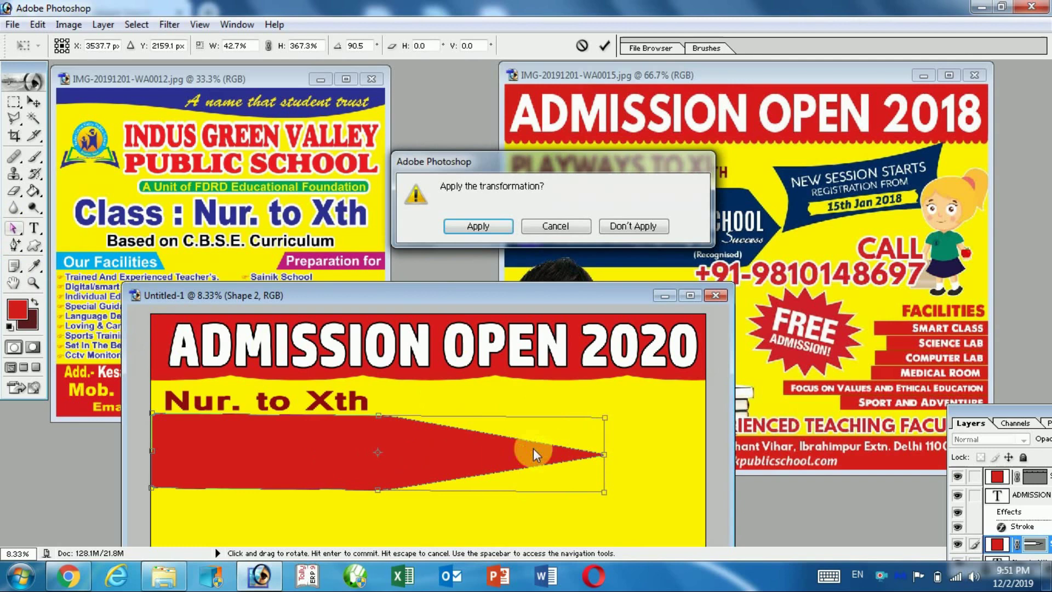
Apply the arrow transform and adjust the tip anchor and outline segments to reshape the point.
{"action": "left_click", "coordinate": [482, 225]}
{"action": "left_click", "coordinate": [473, 453]}
{"action": "left_click", "coordinate": [585, 456]}
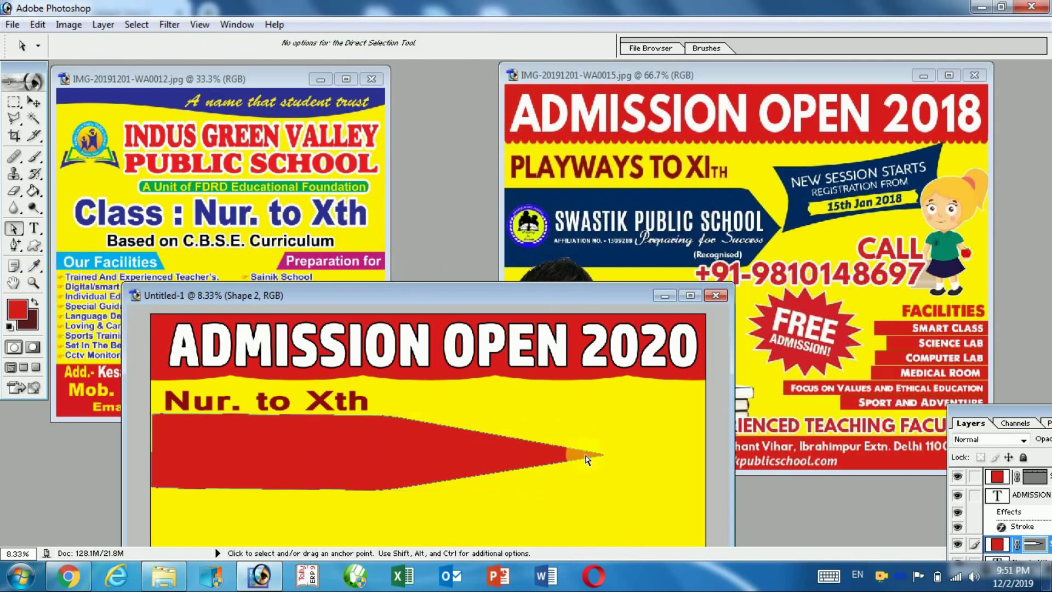
{"action": "left_click", "coordinate": [603, 454]}
{"action": "left_click_drag", "start_coordinate": [529, 449], "coordinate": [557, 445]}
{"action": "left_click", "coordinate": [603, 455]}
{"action": "key", "text": "ctrl"}
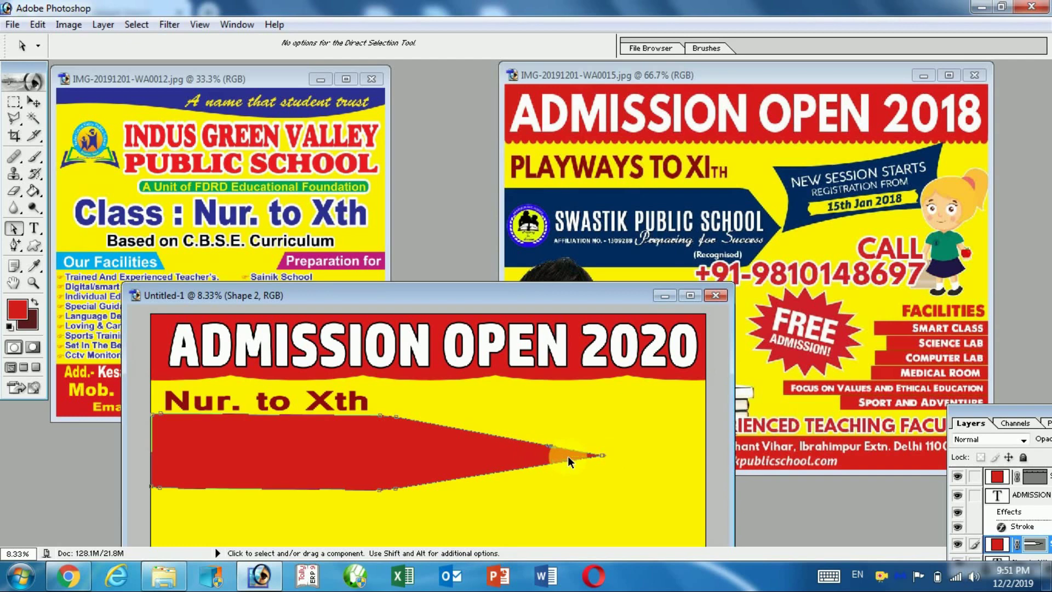
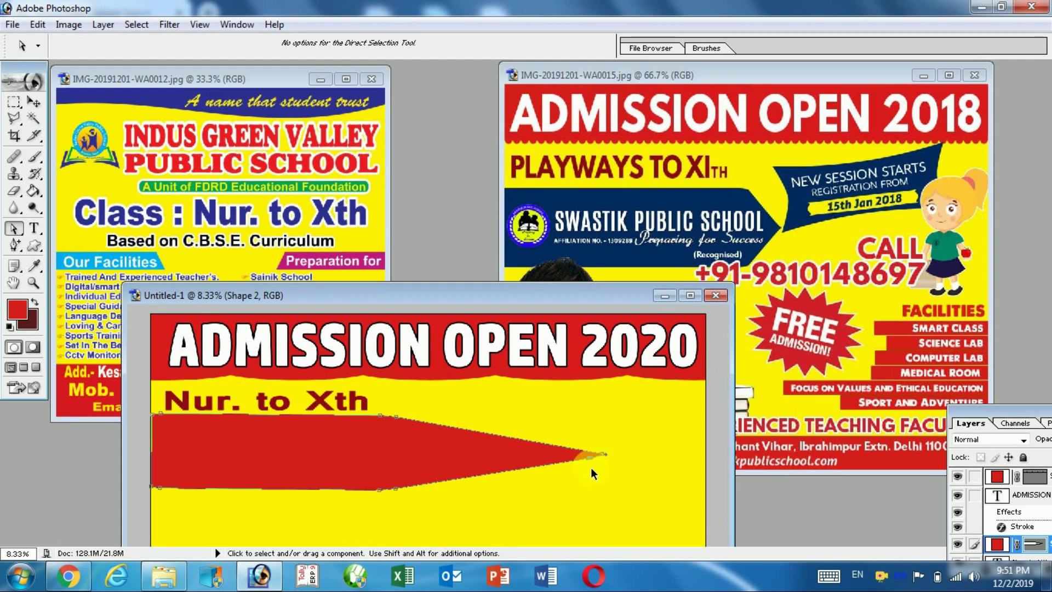
Try converting the red arrow's tip point, then revert the shape to the red pentagon.
{"action": "left_click", "coordinate": [591, 468]}
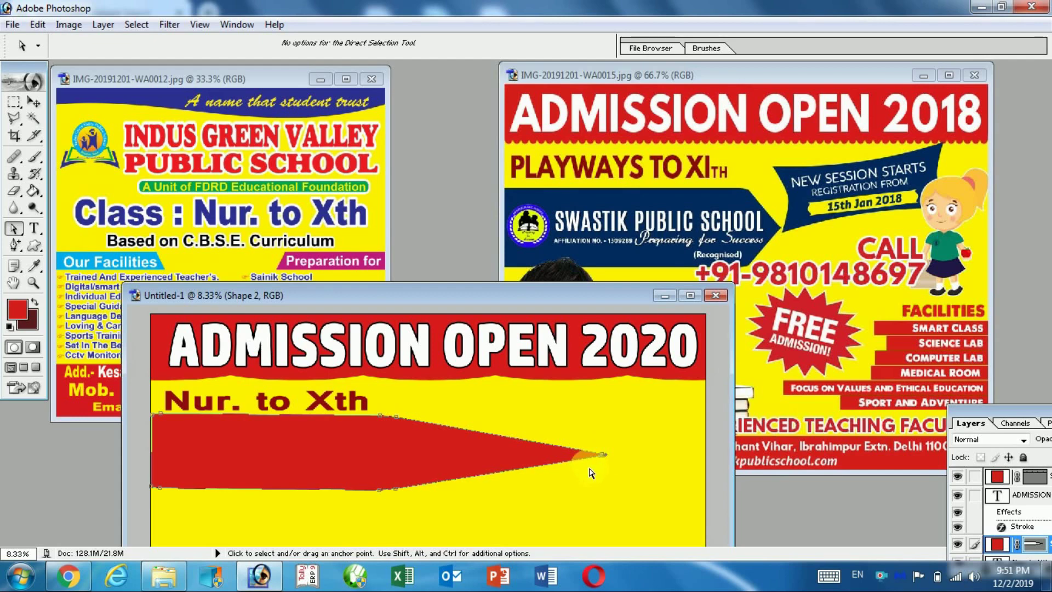
{"action": "left_click", "coordinate": [15, 246]}
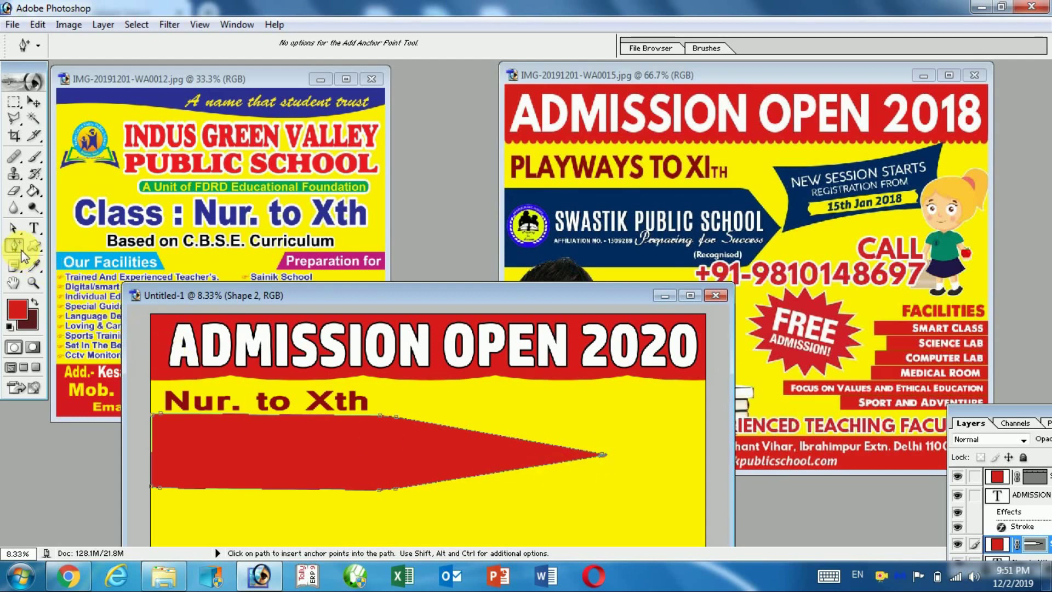
{"action": "right_click", "coordinate": [21, 251]}
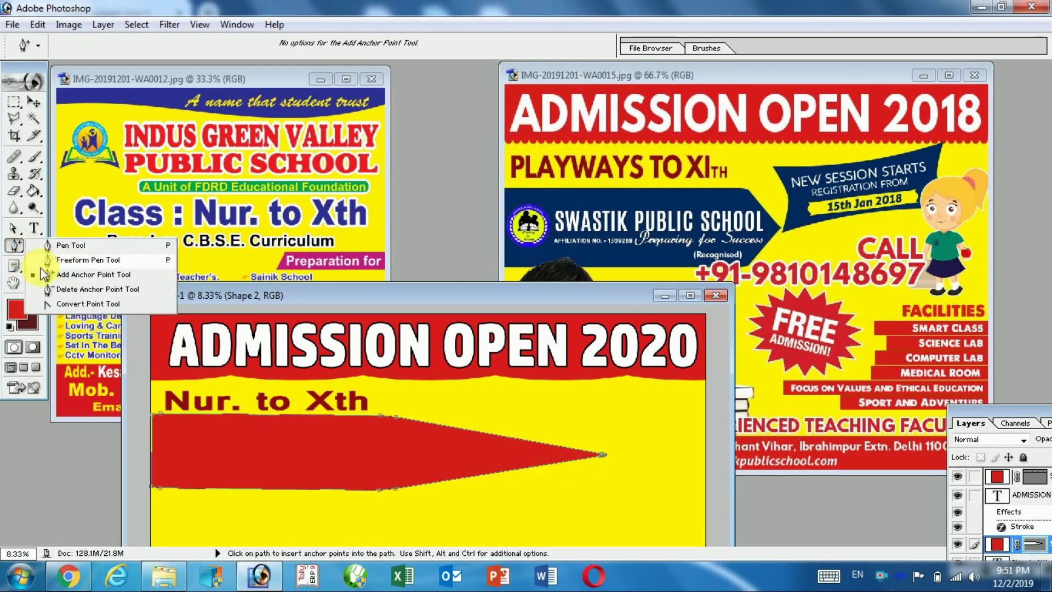
{"action": "left_click", "coordinate": [81, 305]}
{"action": "left_click", "coordinate": [605, 457]}
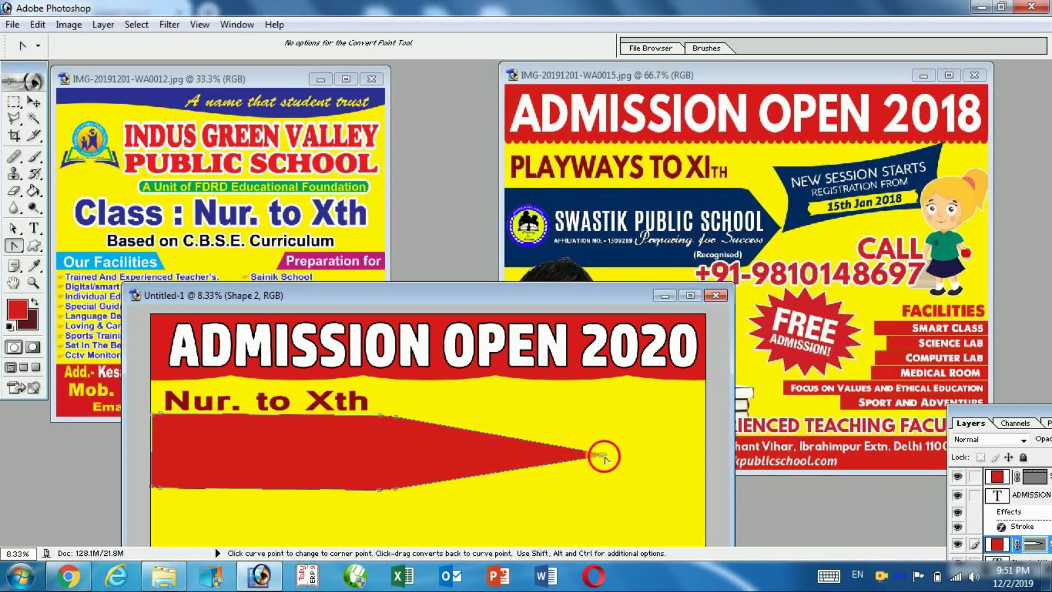
{"action": "left_click_drag", "start_coordinate": [573, 457], "coordinate": [562, 454]}
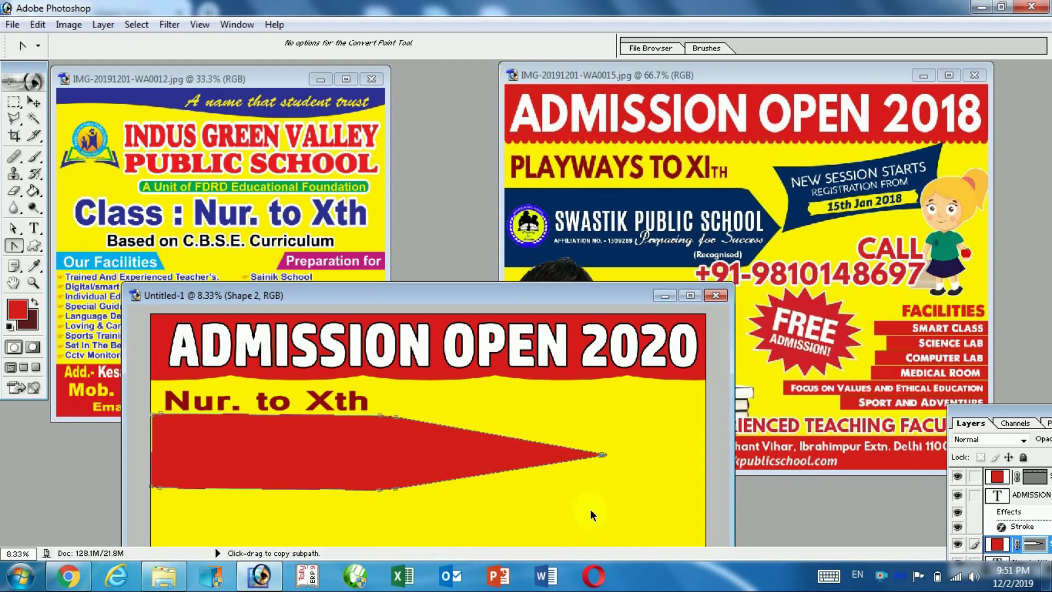
{"action": "left_click", "coordinate": [268, 486]}
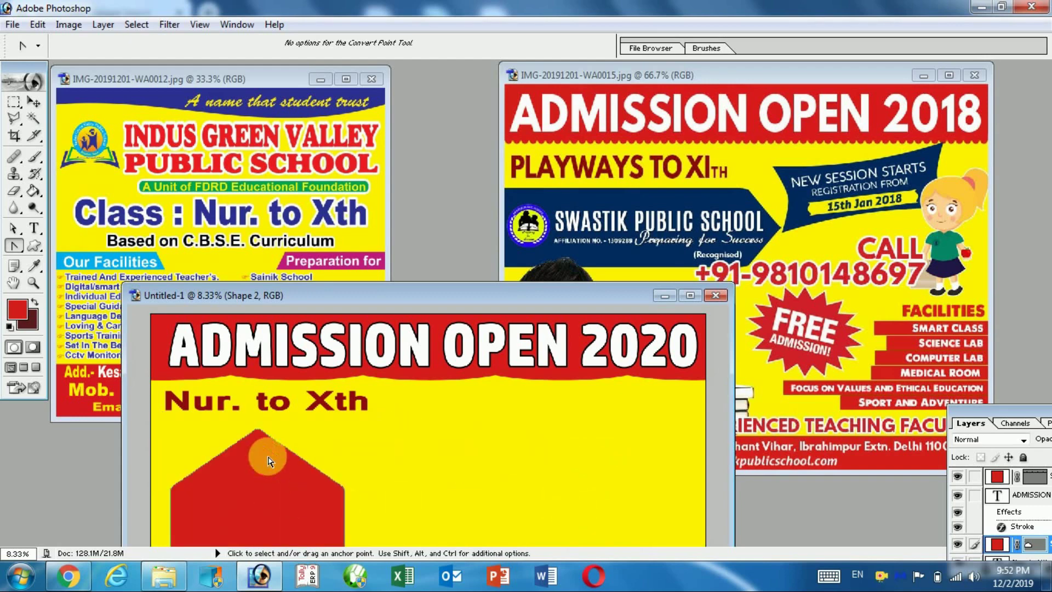
Rotate the red pentagon to point right, narrow it and move it right under 'Nur. to Xth'.
{"action": "left_click_drag", "start_coordinate": [329, 295], "coordinate": [337, 243]}
{"action": "left_click", "coordinate": [282, 409]}
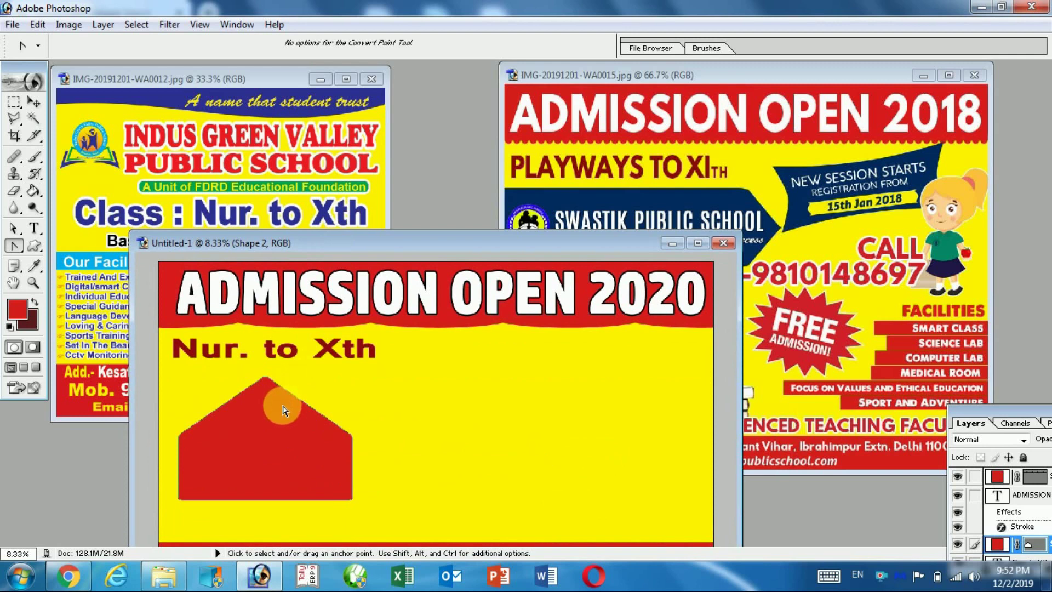
{"action": "key", "text": "ctrl+t"}
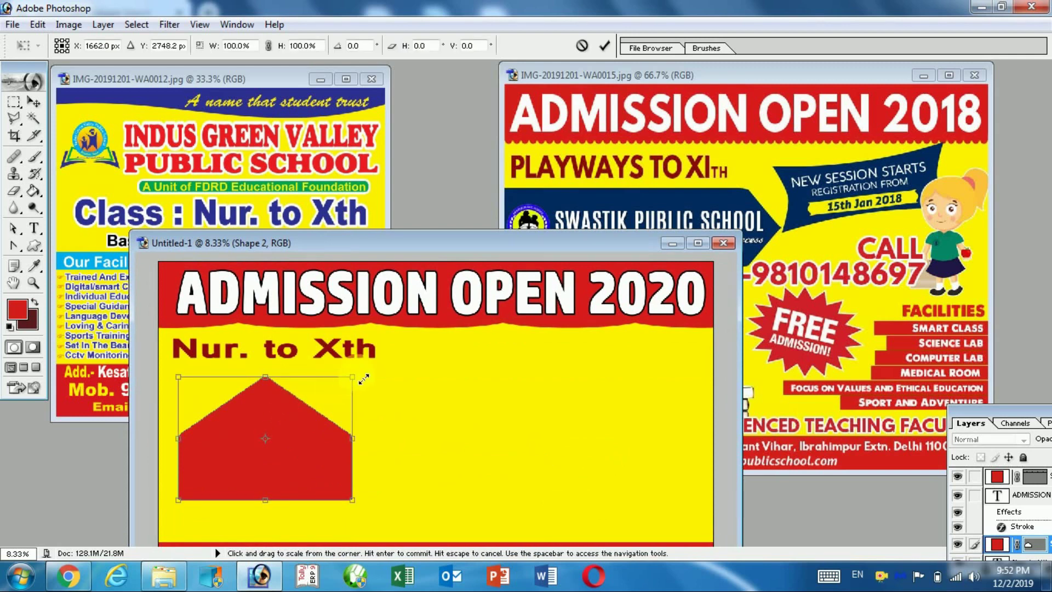
{"action": "mouse_move", "coordinate": [364, 378]}
{"action": "left_mouse_down"}
{"action": "mouse_move", "coordinate": [400, 414]}
{"action": "mouse_move", "coordinate": [334, 520]}
{"action": "mouse_move", "coordinate": [318, 527]}
{"action": "mouse_move", "coordinate": [265, 451]}
{"action": "left_mouse_up"}
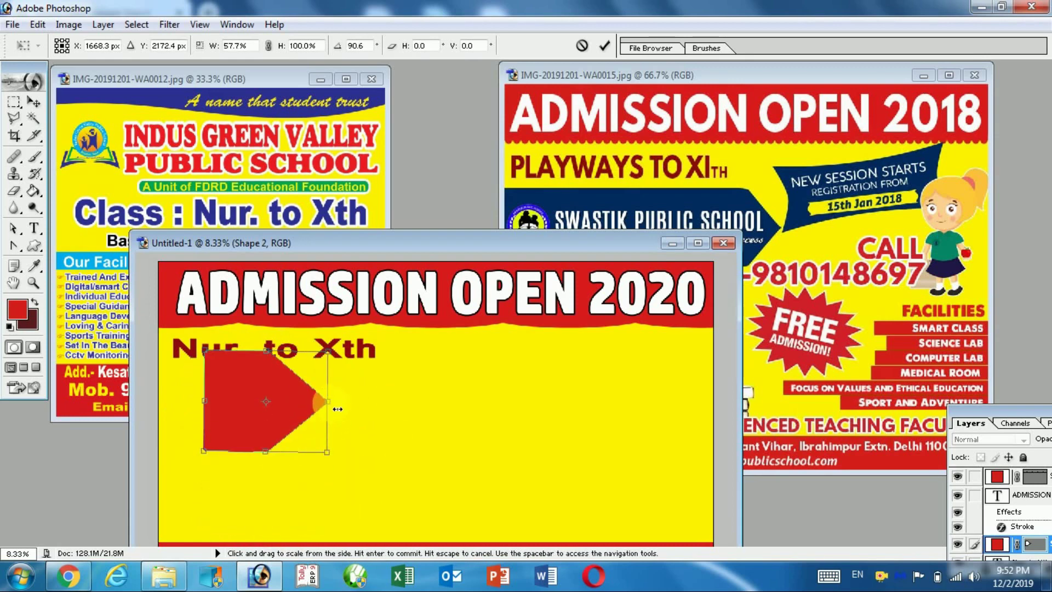
{"action": "mouse_move", "coordinate": [258, 389]}
{"action": "left_mouse_down"}
{"action": "mouse_move", "coordinate": [311, 403]}
{"action": "mouse_move", "coordinate": [370, 397]}
{"action": "left_mouse_up"}
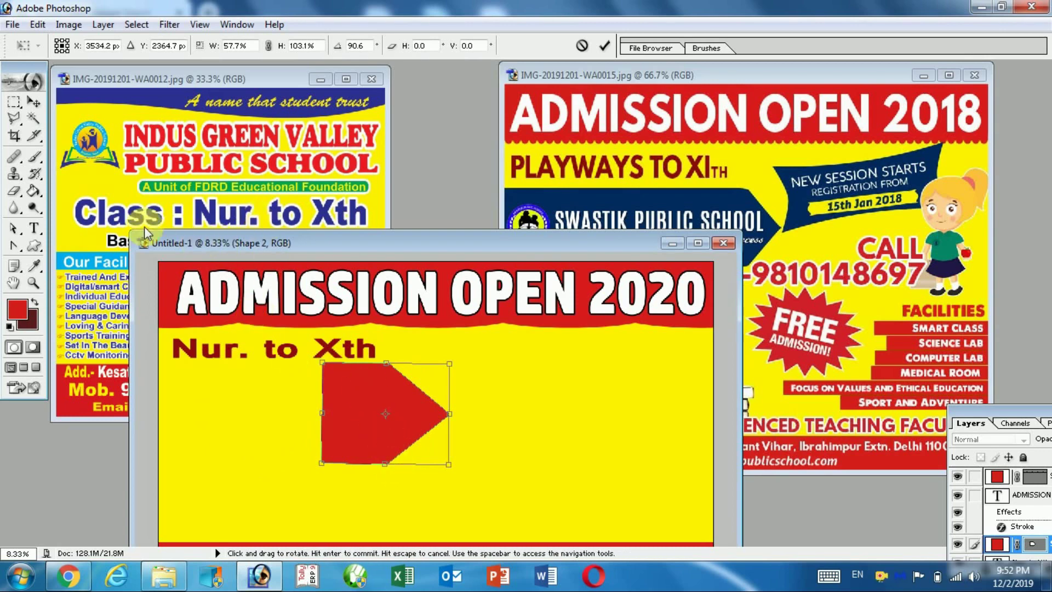
{"action": "left_click", "coordinate": [41, 246]}
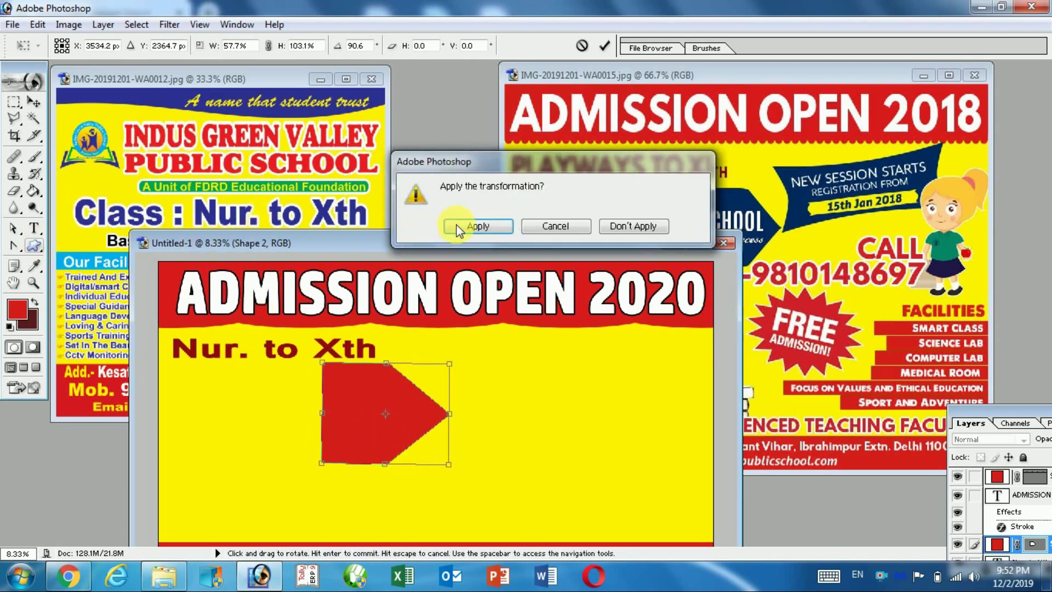
{"action": "left_click", "coordinate": [475, 225]}
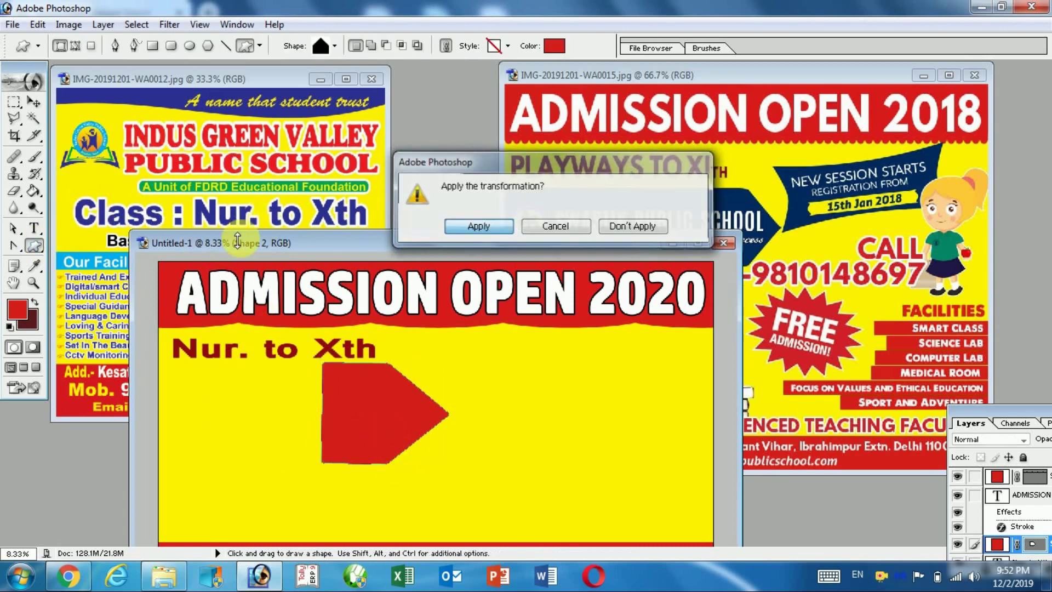
Draw a red rectangle from the poster's left edge into the arrowhead as the arrow body.
{"action": "left_click", "coordinate": [153, 45]}
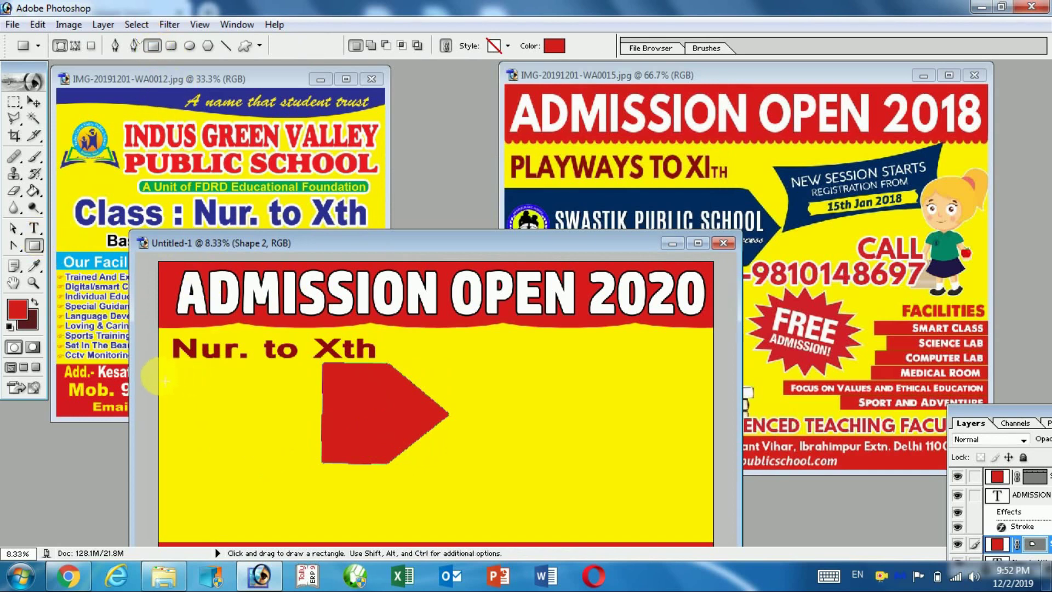
{"action": "mouse_move", "coordinate": [160, 371]}
{"action": "left_mouse_down"}
{"action": "mouse_move", "coordinate": [367, 457]}
{"action": "mouse_move", "coordinate": [375, 446]}
{"action": "mouse_move", "coordinate": [466, 445]}
{"action": "mouse_move", "coordinate": [442, 446]}
{"action": "left_mouse_up"}
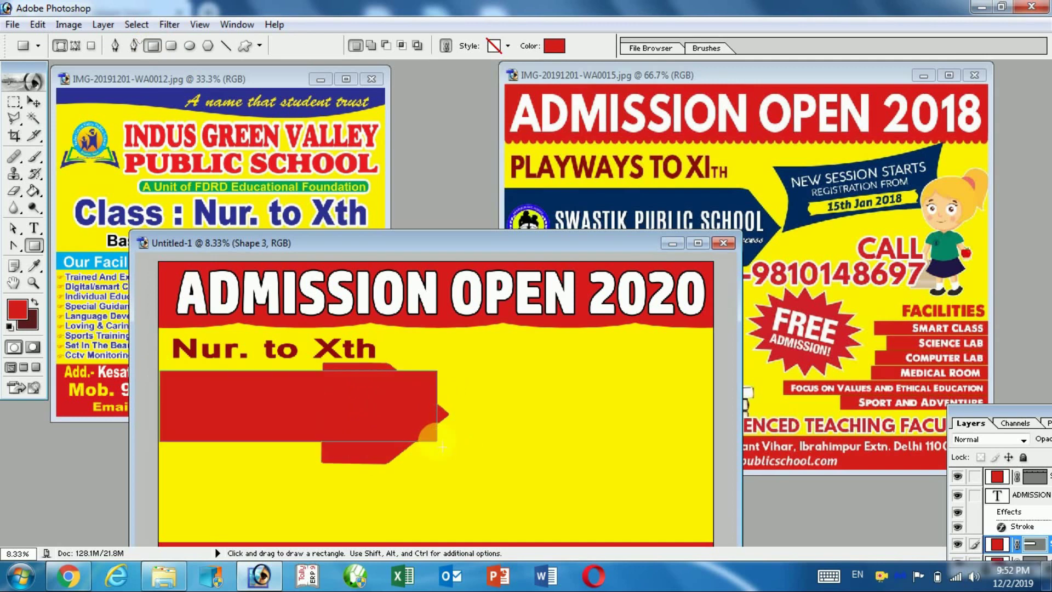
{"action": "left_click", "coordinate": [33, 102]}
Move the Shape 2 arrowhead to the red bar's right end and narrow it from its right side.
{"action": "right_click", "coordinate": [381, 446]}
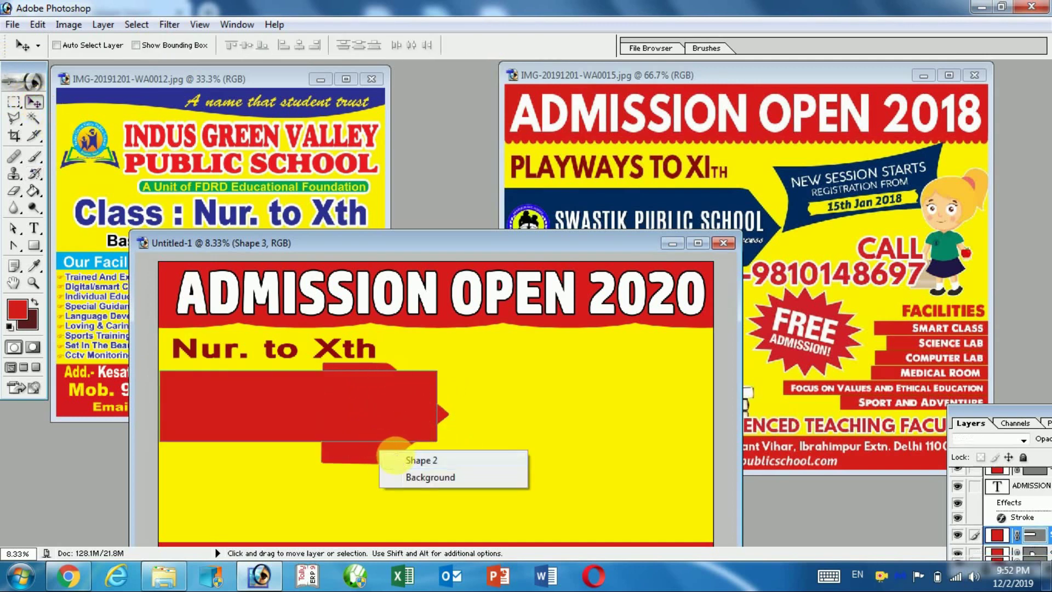
{"action": "left_click", "coordinate": [405, 457]}
{"action": "mouse_move", "coordinate": [383, 447]}
{"action": "left_mouse_down"}
{"action": "mouse_move", "coordinate": [520, 459]}
{"action": "mouse_move", "coordinate": [453, 469]}
{"action": "mouse_move", "coordinate": [433, 459]}
{"action": "left_mouse_up"}
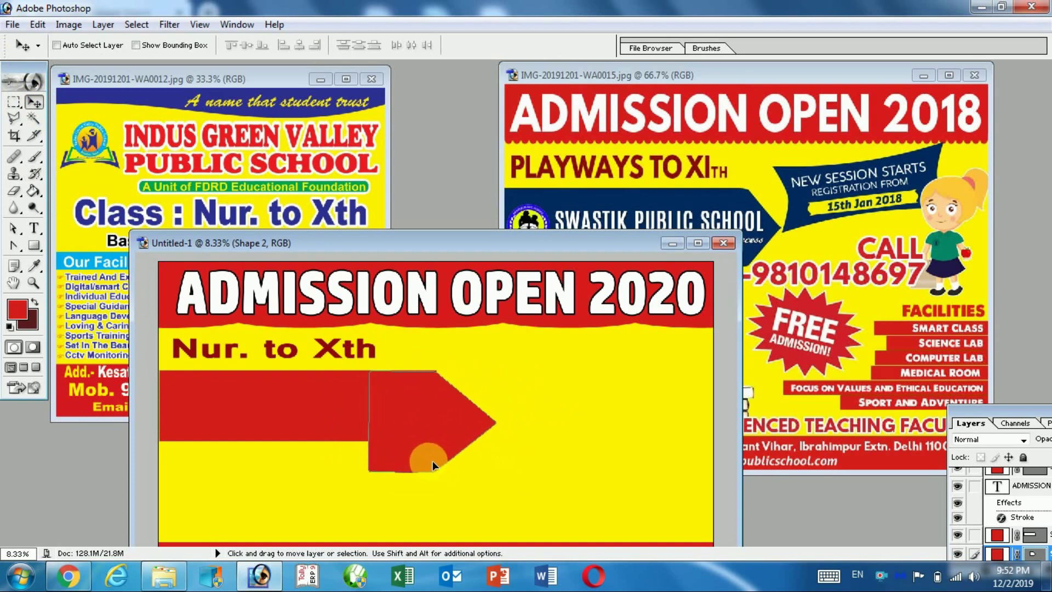
{"action": "mouse_move", "coordinate": [432, 459]}
{"action": "left_mouse_down"}
{"action": "mouse_move", "coordinate": [424, 470]}
{"action": "mouse_move", "coordinate": [435, 449]}
{"action": "left_mouse_up"}
{"action": "key", "text": "ctrl+t"}
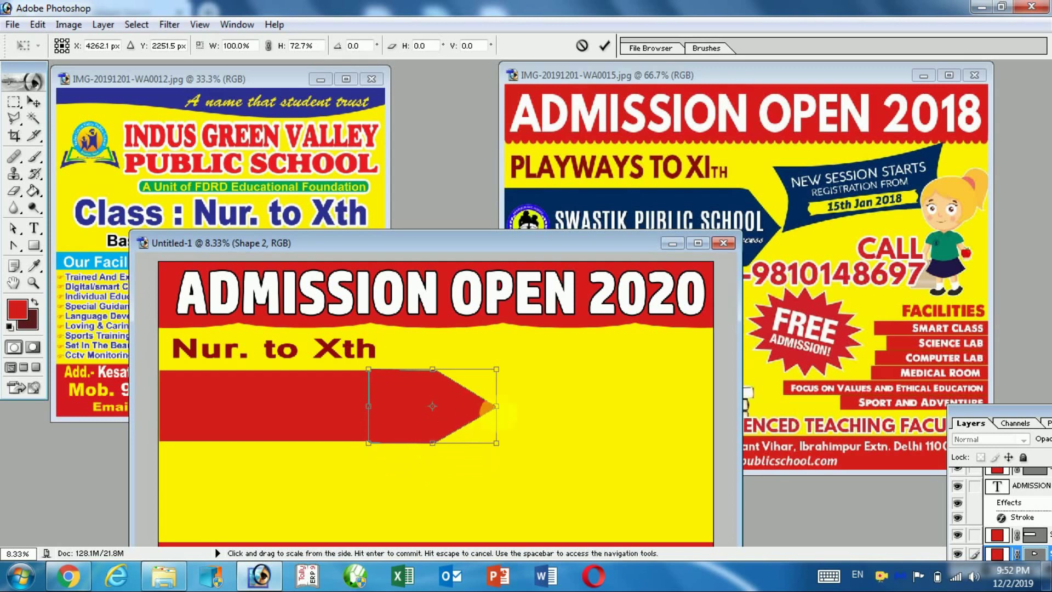
{"action": "mouse_move", "coordinate": [496, 406]}
{"action": "left_mouse_down"}
{"action": "mouse_move", "coordinate": [467, 409]}
{"action": "mouse_move", "coordinate": [510, 414]}
{"action": "left_mouse_up"}
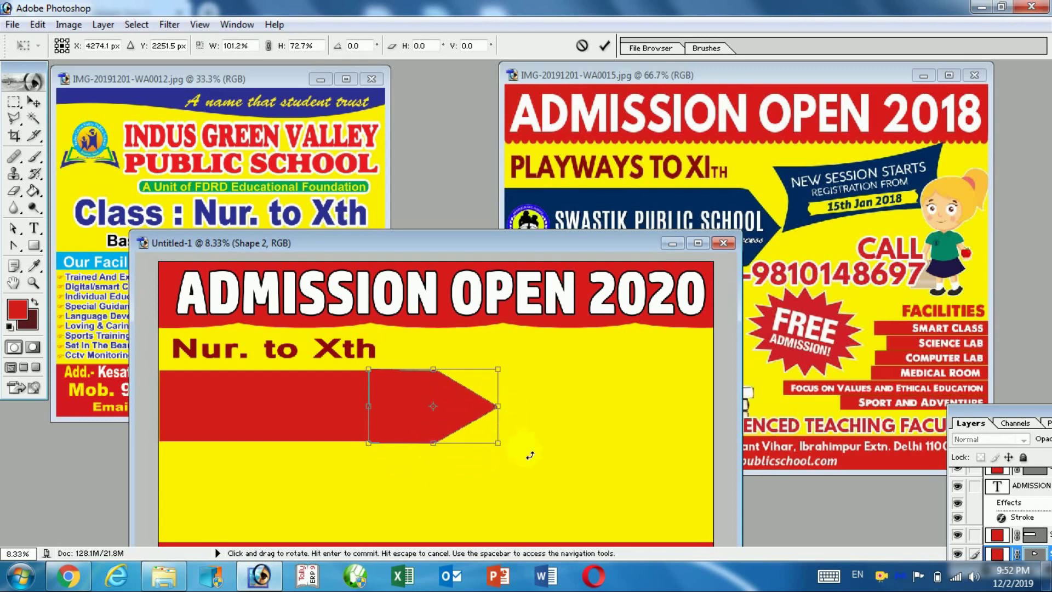
{"action": "key", "text": "Return"}
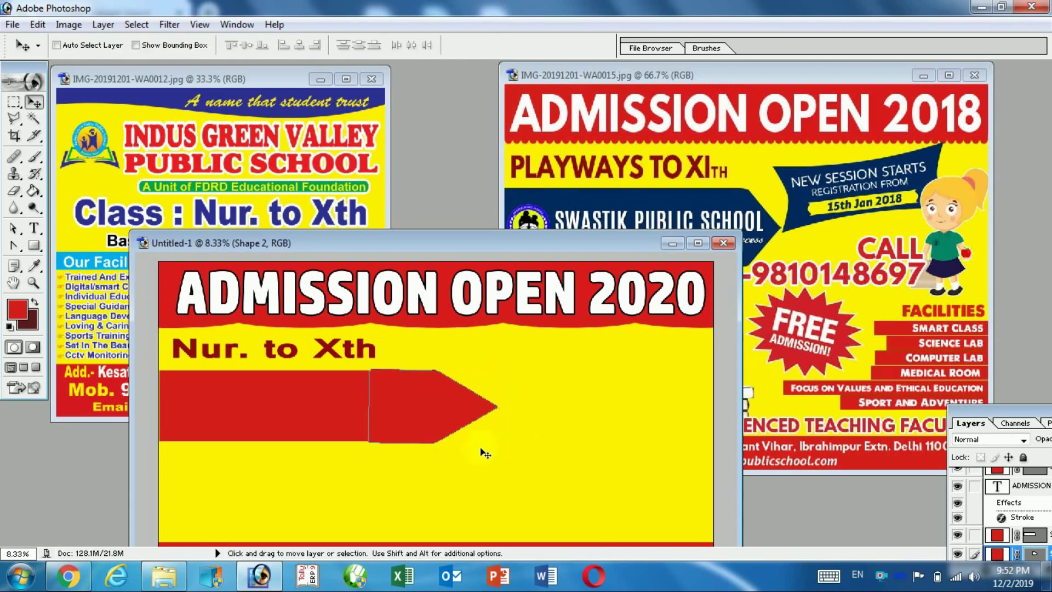
{"action": "right_click", "coordinate": [549, 433]}
{"action": "left_click", "coordinate": [573, 443]}
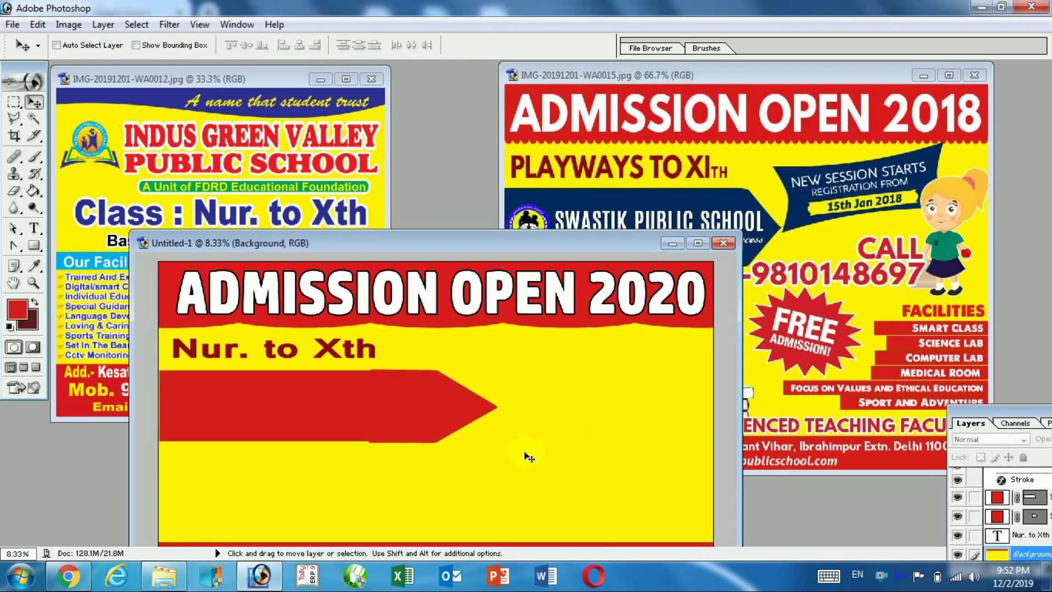
Zoom in on the arrow join and select the Shape 2 arrowhead layer.
{"action": "left_click", "coordinate": [432, 414]}
{"action": "key", "text": "z"}
{"action": "left_click", "coordinate": [429, 426]}
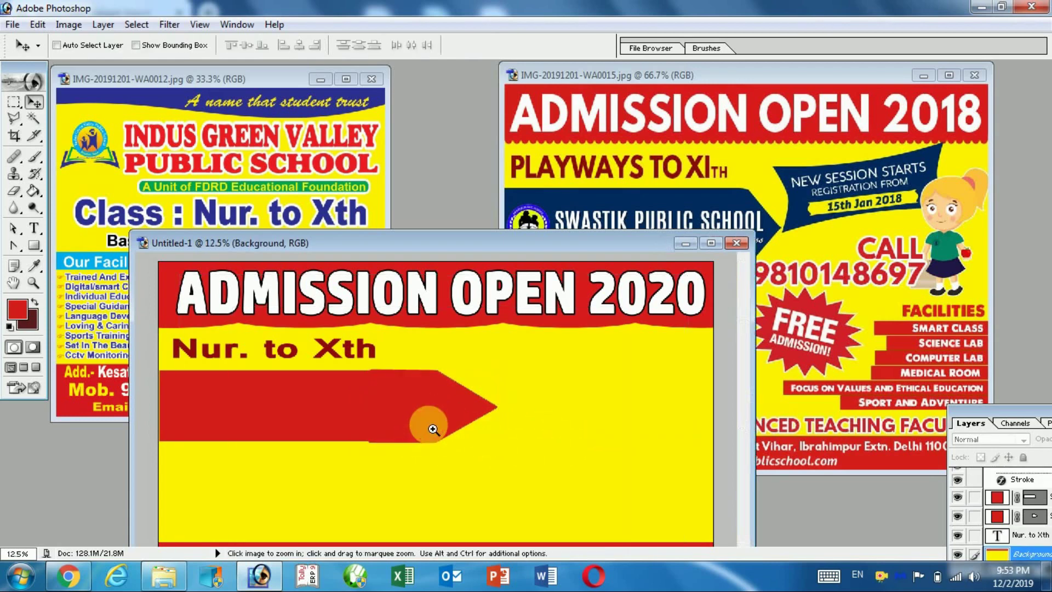
{"action": "left_click", "coordinate": [431, 429]}
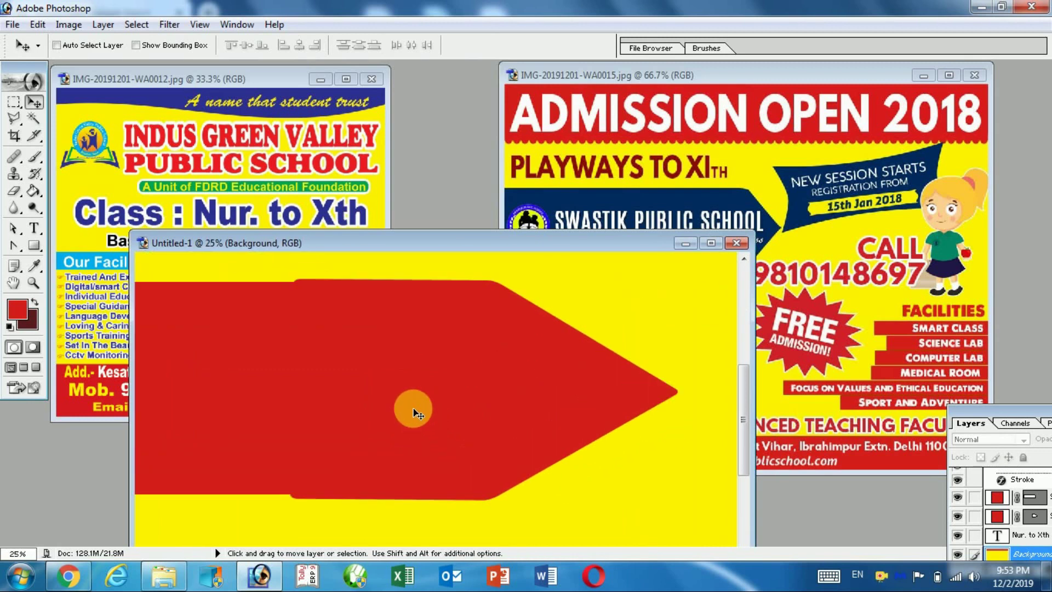
{"action": "right_click", "coordinate": [414, 410]}
{"action": "left_click", "coordinate": [433, 416]}
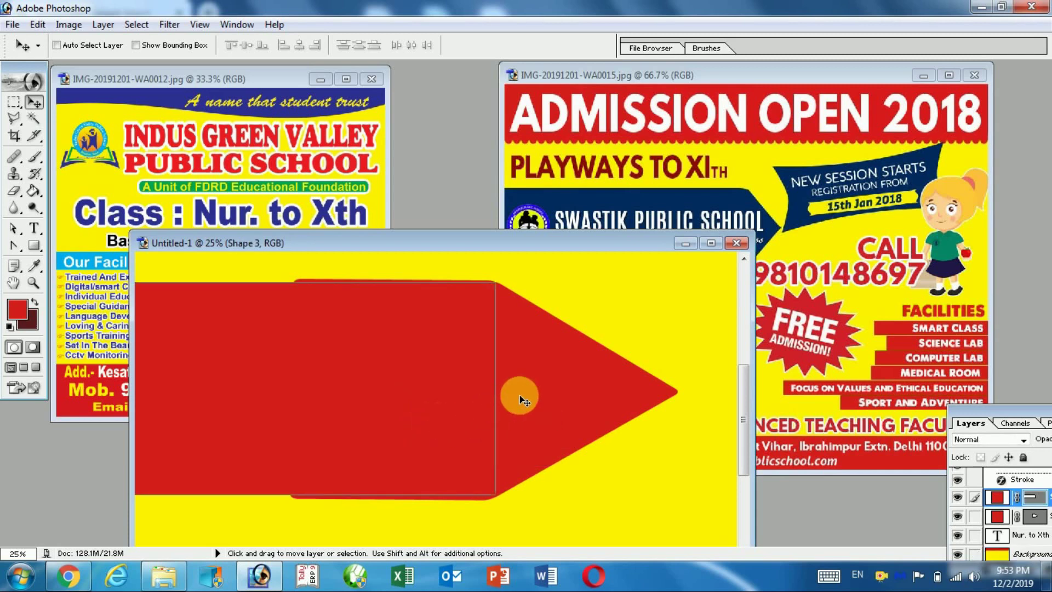
{"action": "right_click", "coordinate": [535, 410]}
{"action": "left_click", "coordinate": [543, 405]}
Shrink the arrowhead to 96.5% height so its top and bottom edges meet the red bar.
{"action": "key", "text": "ctrl+t"}
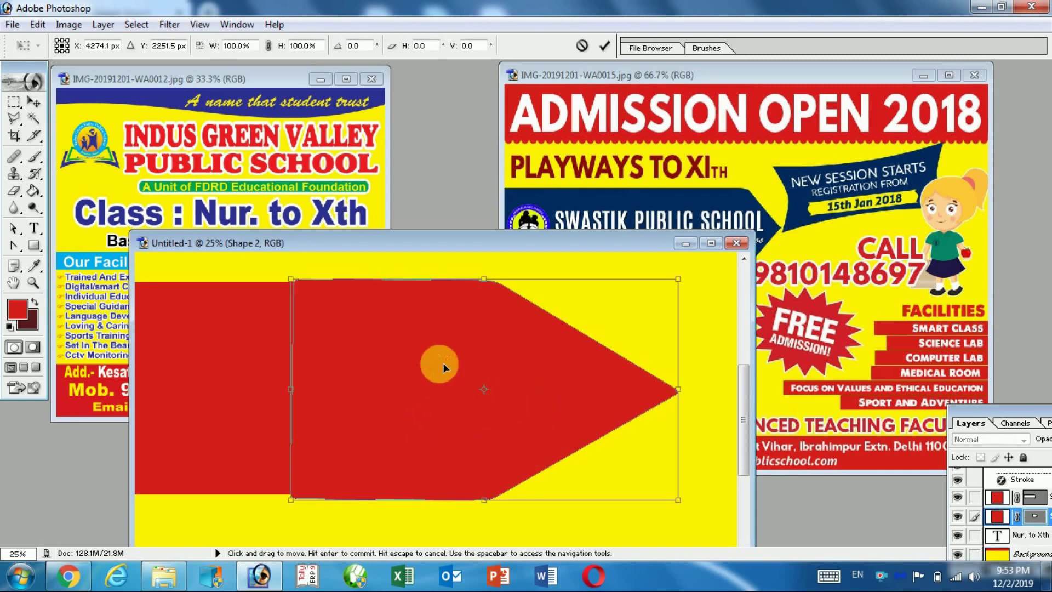
{"action": "left_click_drag", "start_coordinate": [469, 279], "coordinate": [473, 285]}
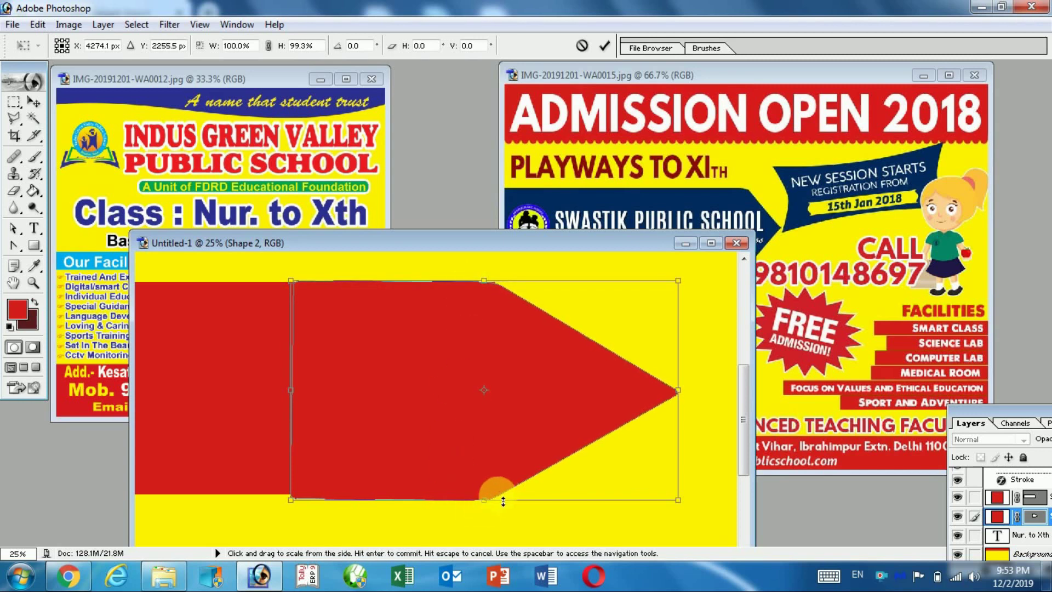
{"action": "left_click_drag", "start_coordinate": [485, 500], "coordinate": [487, 504]}
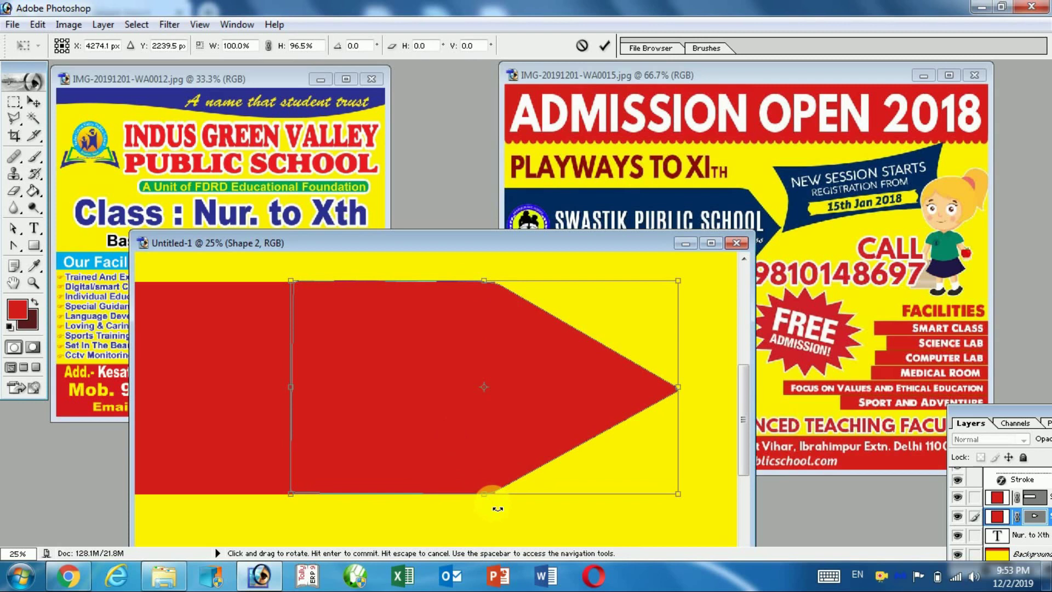
{"action": "key", "text": "Return"}
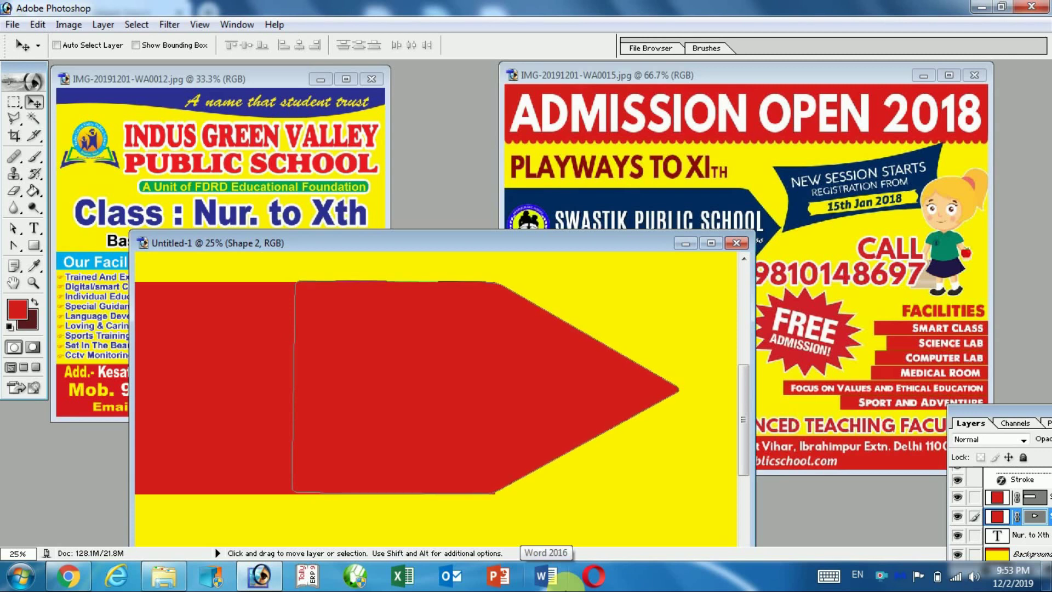
{"action": "right_click", "coordinate": [678, 513]}
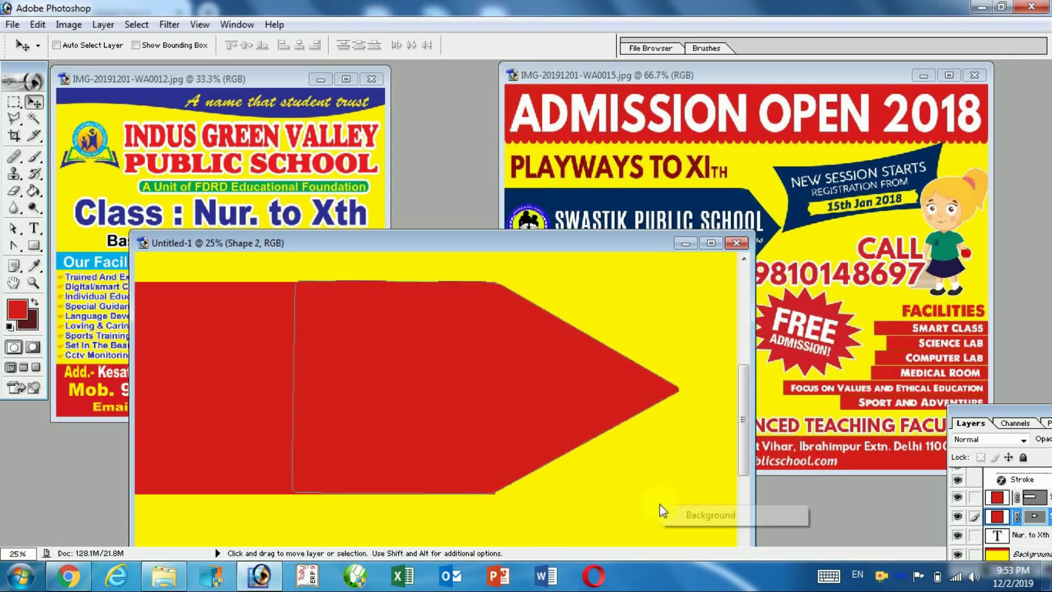
{"action": "left_click", "coordinate": [680, 516]}
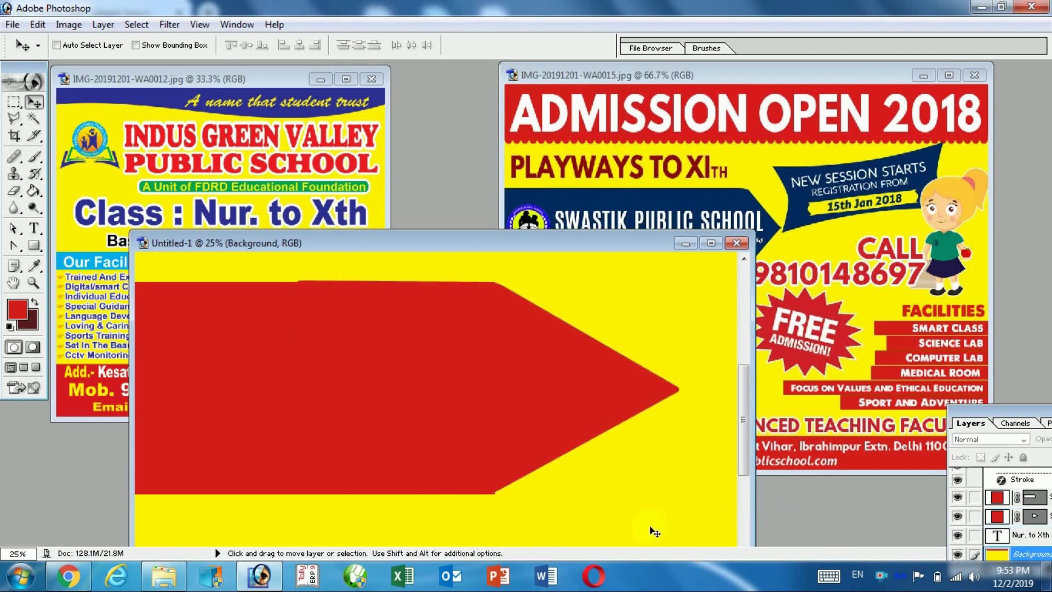
{"action": "left_click", "coordinate": [599, 486], "text": "alt"}
{"action": "left_click", "coordinate": [545, 458], "text": "alt"}
Narrow the Shape 3 red rectangle from its right side.
{"action": "left_click", "coordinate": [503, 437], "text": "alt"}
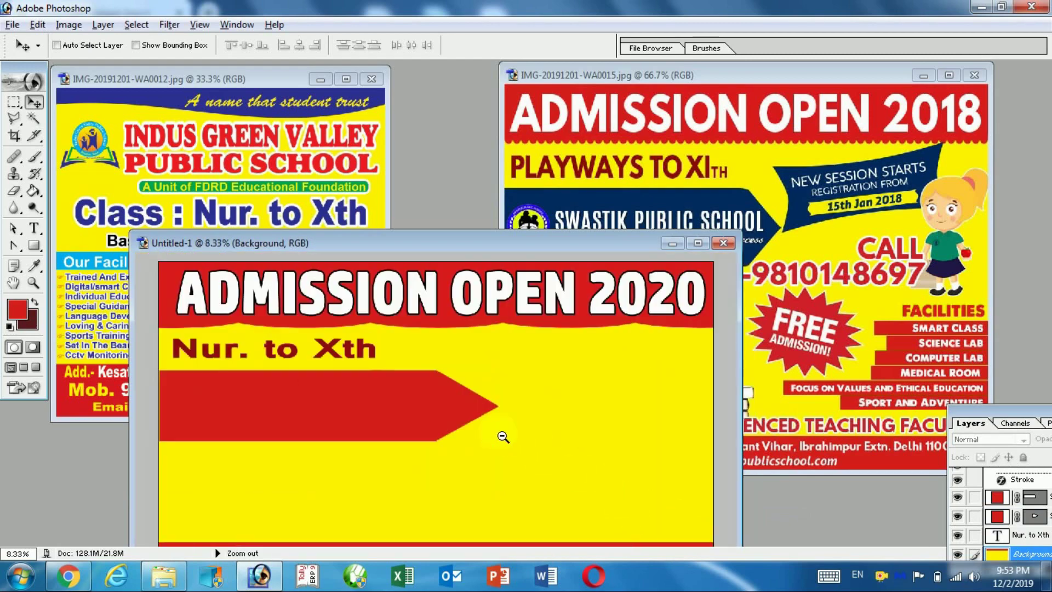
{"action": "left_click", "coordinate": [503, 437], "text": "alt"}
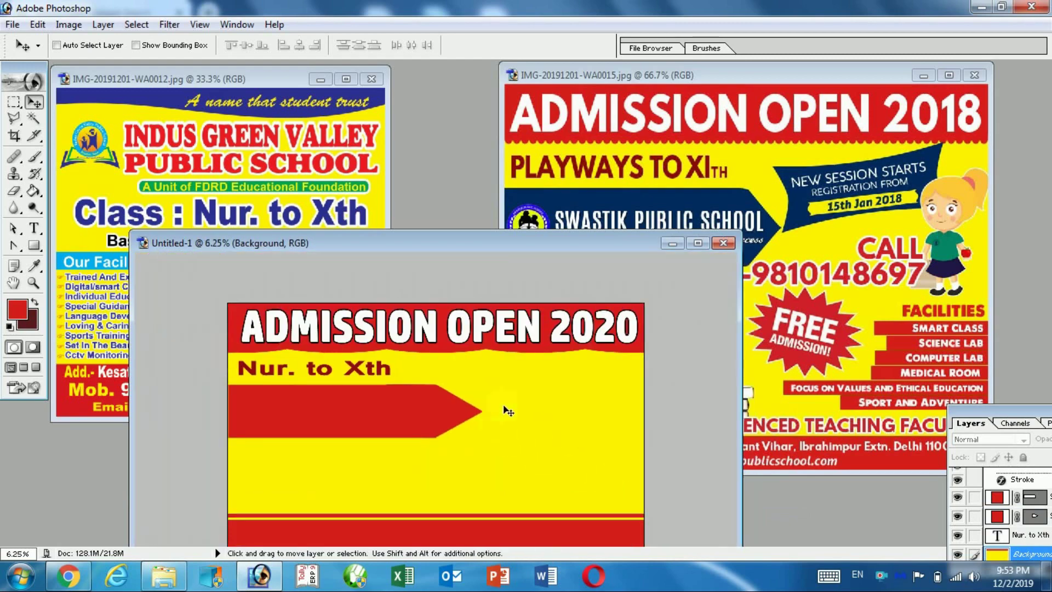
{"action": "mouse_move", "coordinate": [523, 244]}
{"action": "left_mouse_down"}
{"action": "mouse_move", "coordinate": [402, 222]}
{"action": "mouse_move", "coordinate": [520, 192]}
{"action": "mouse_move", "coordinate": [506, 205]}
{"action": "mouse_move", "coordinate": [505, 299]}
{"action": "mouse_move", "coordinate": [474, 194]}
{"action": "left_mouse_up"}
{"action": "right_click", "coordinate": [307, 352]}
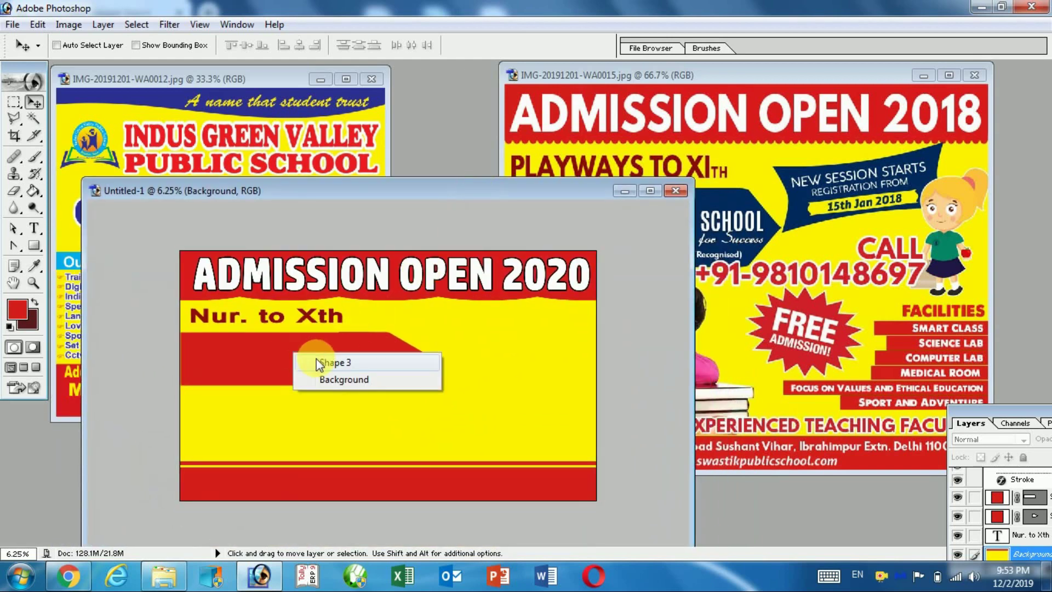
{"action": "left_click", "coordinate": [320, 360]}
{"action": "key", "text": "ctrl+t"}
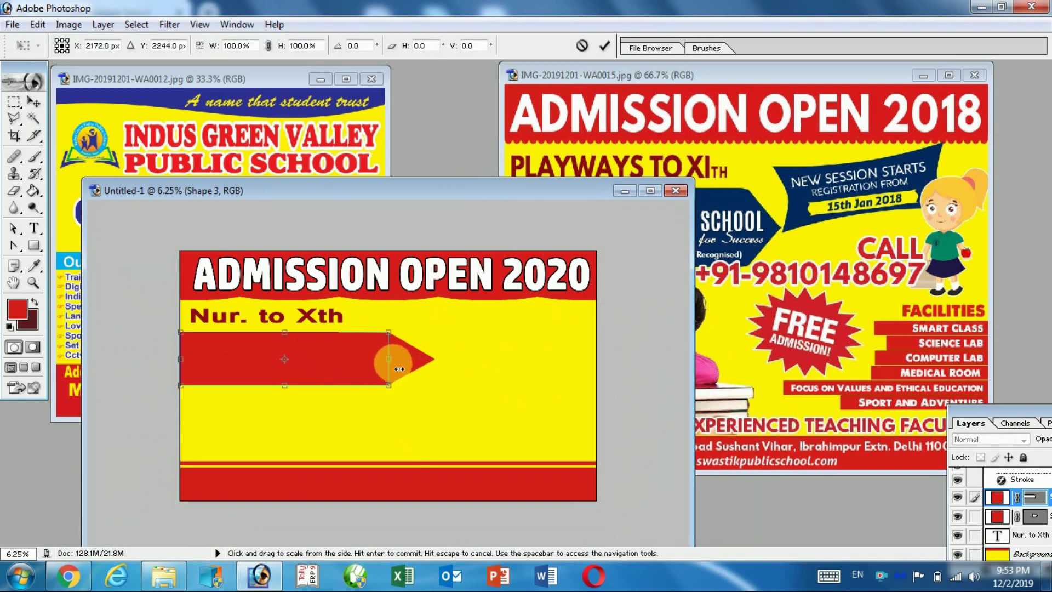
{"action": "left_click_drag", "start_coordinate": [388, 359], "coordinate": [349, 363]}
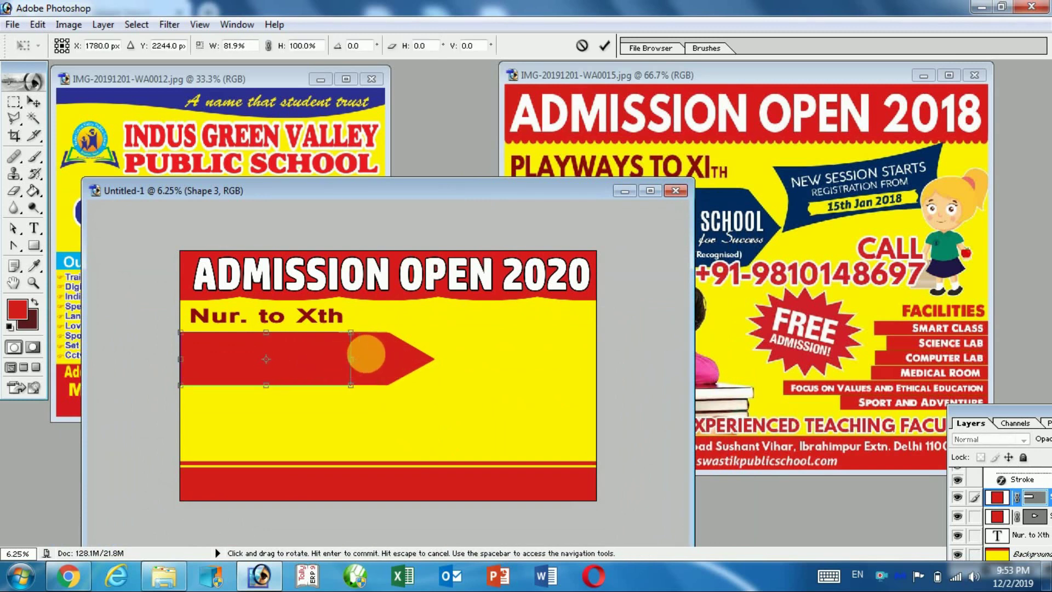
{"action": "key", "text": "Return"}
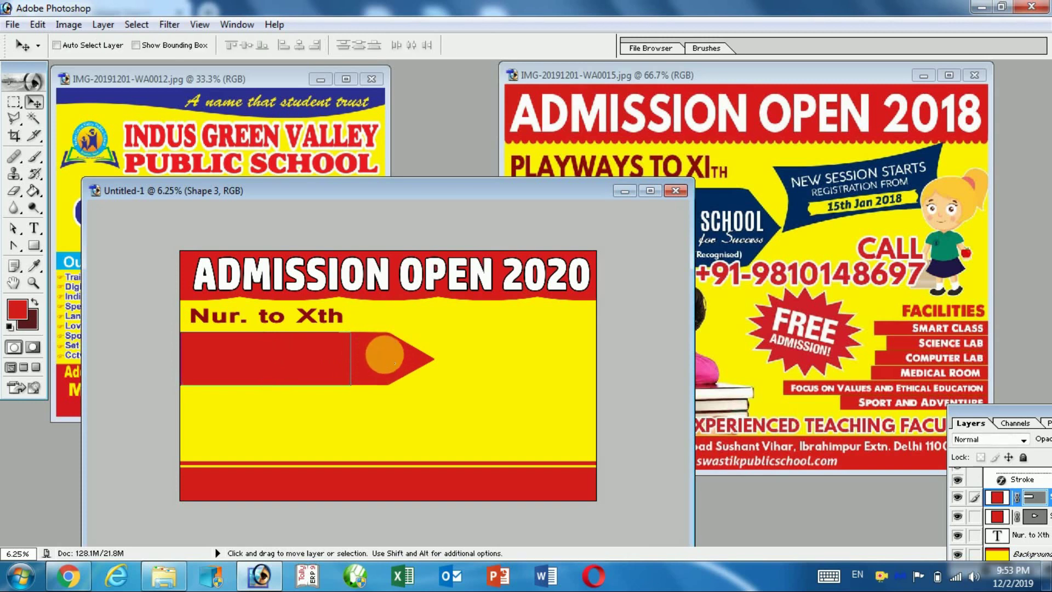
Narrow the Shape 2 arrowhead toward the shortened rectangle.
{"action": "right_click", "coordinate": [382, 359]}
{"action": "right_click", "coordinate": [469, 348]}
{"action": "left_click", "coordinate": [471, 348]}
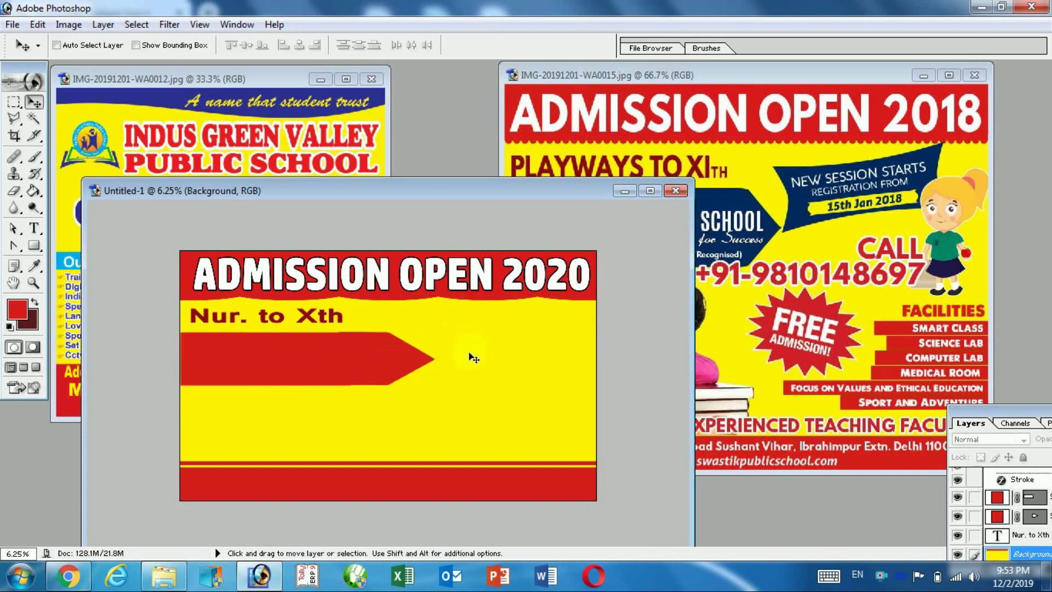
{"action": "right_click", "coordinate": [414, 363]}
{"action": "left_click", "coordinate": [419, 370]}
{"action": "key", "text": "ctrl+t"}
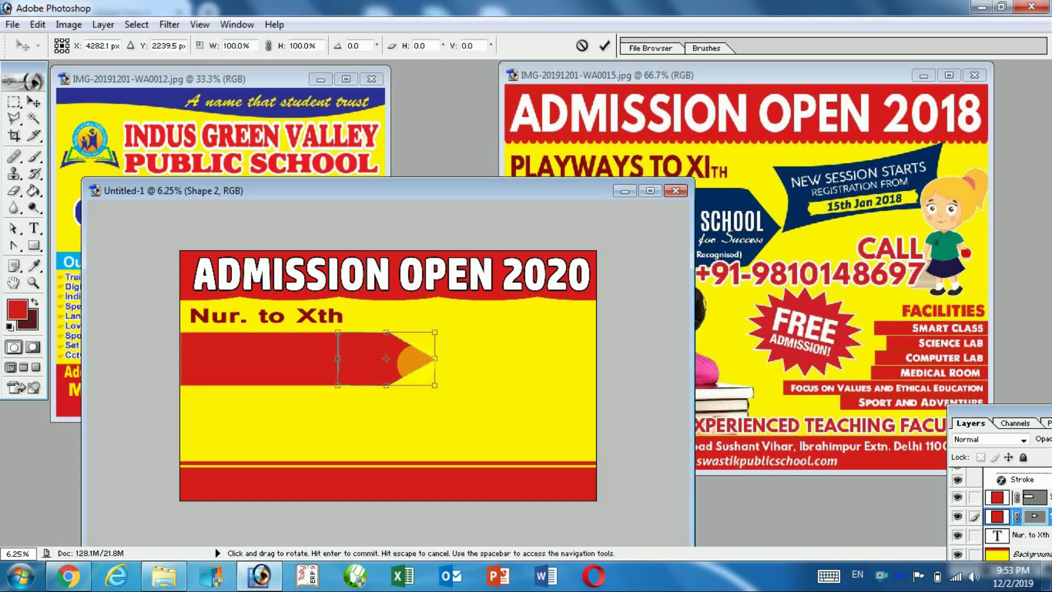
{"action": "left_click_drag", "start_coordinate": [443, 363], "coordinate": [425, 361]}
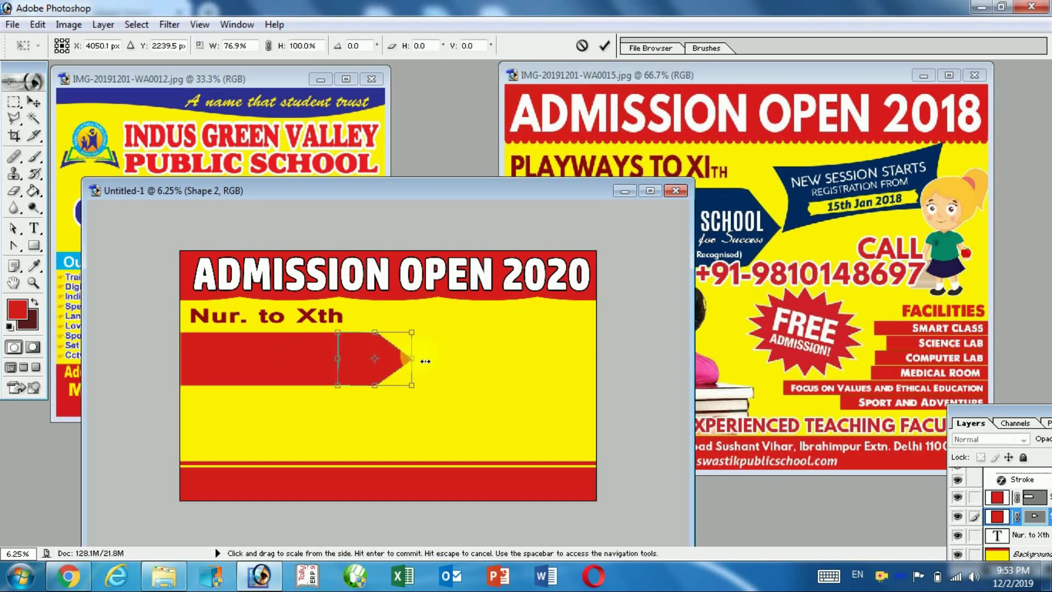
{"action": "key", "text": "Return"}
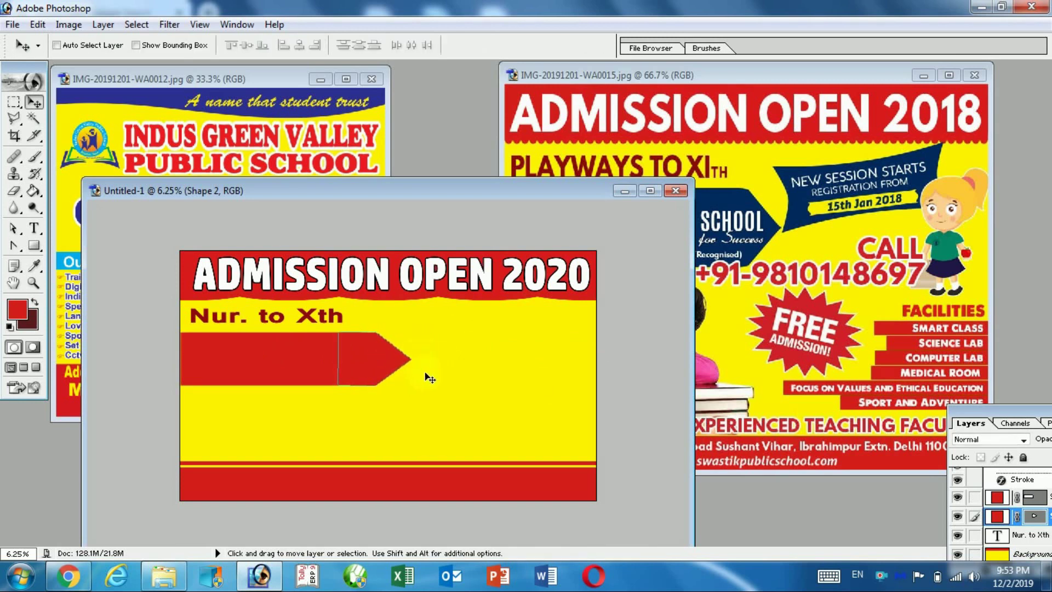
{"action": "right_click", "coordinate": [442, 377]}
{"action": "left_click", "coordinate": [461, 385]}
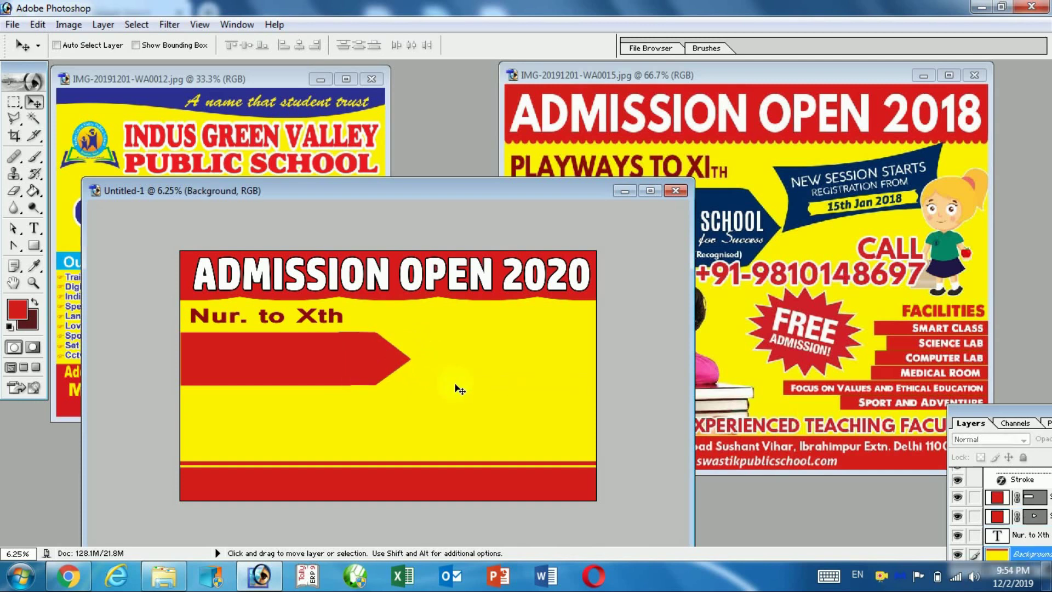
Nudge the arrowhead so it lines up exactly with the rectangle at their join.
{"action": "left_click", "coordinate": [380, 369]}
{"action": "left_click", "coordinate": [380, 369]}
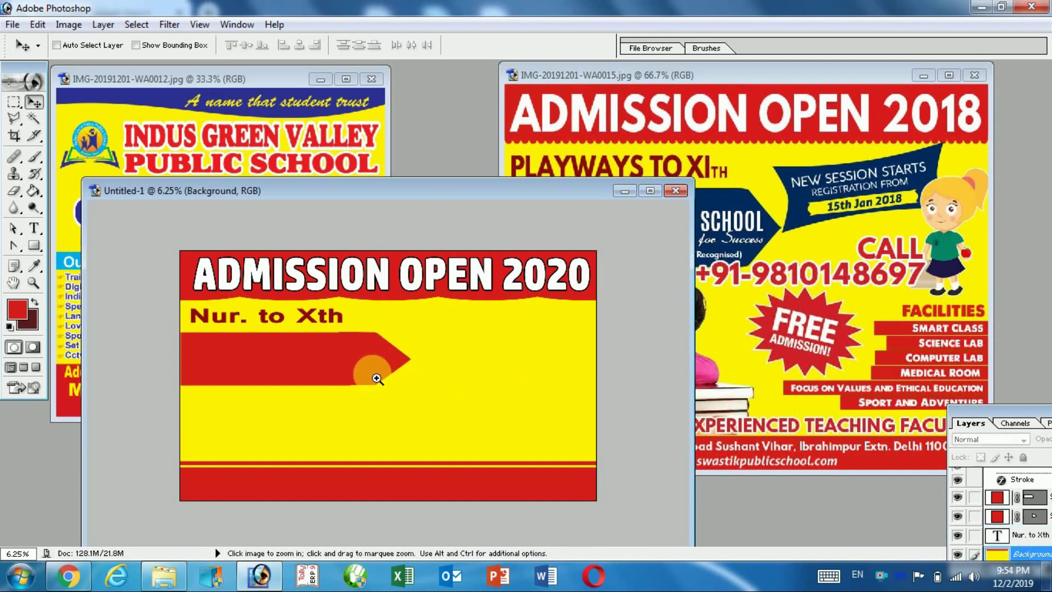
{"action": "left_click", "coordinate": [361, 368]}
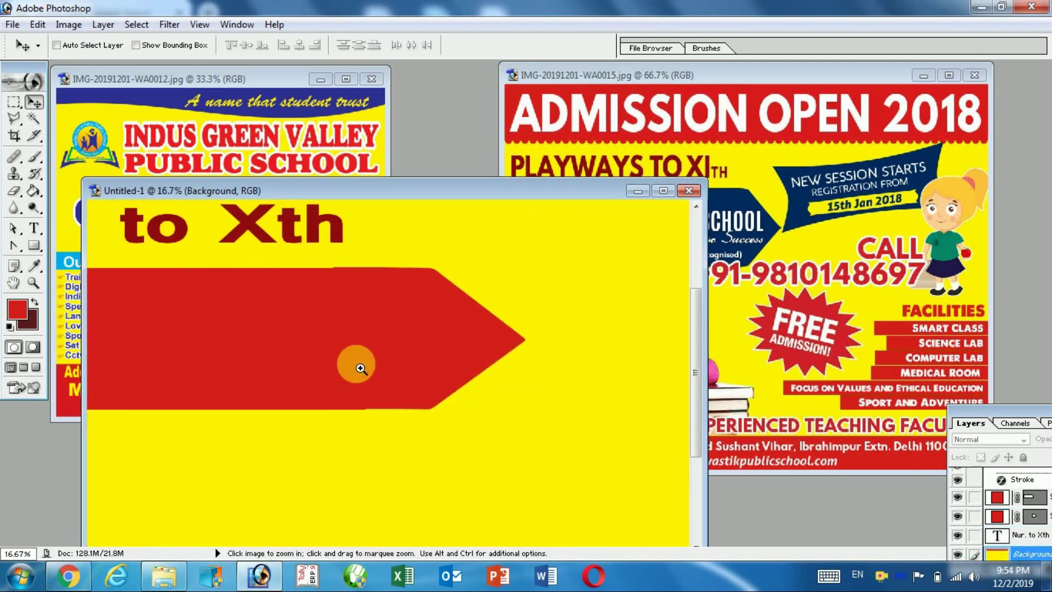
{"action": "left_click", "coordinate": [357, 365]}
{"action": "right_click", "coordinate": [445, 373]}
{"action": "left_click", "coordinate": [463, 376]}
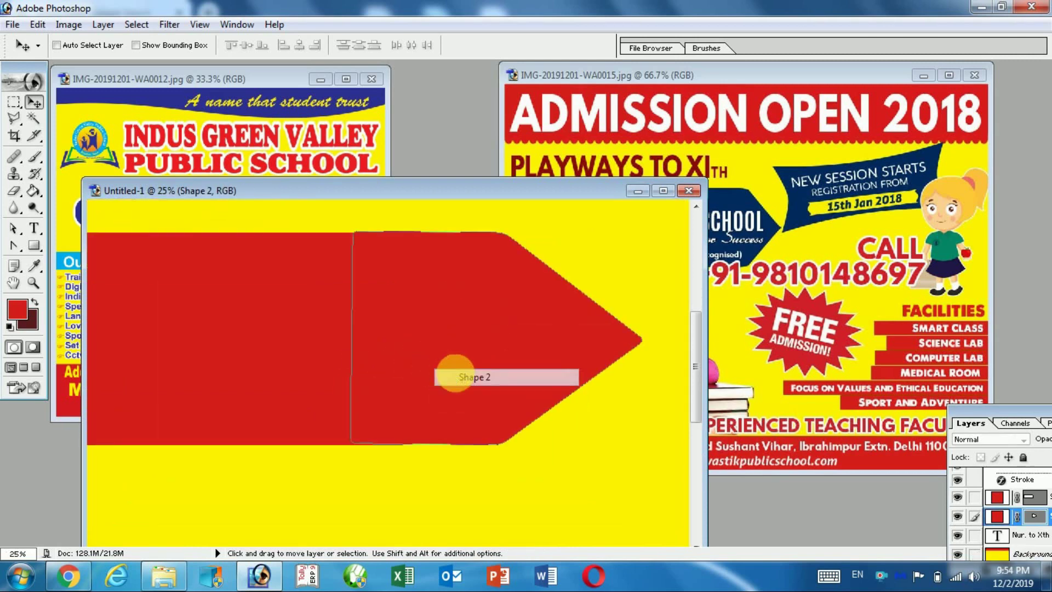
{"action": "left_click_drag", "start_coordinate": [463, 368], "coordinate": [463, 369]}
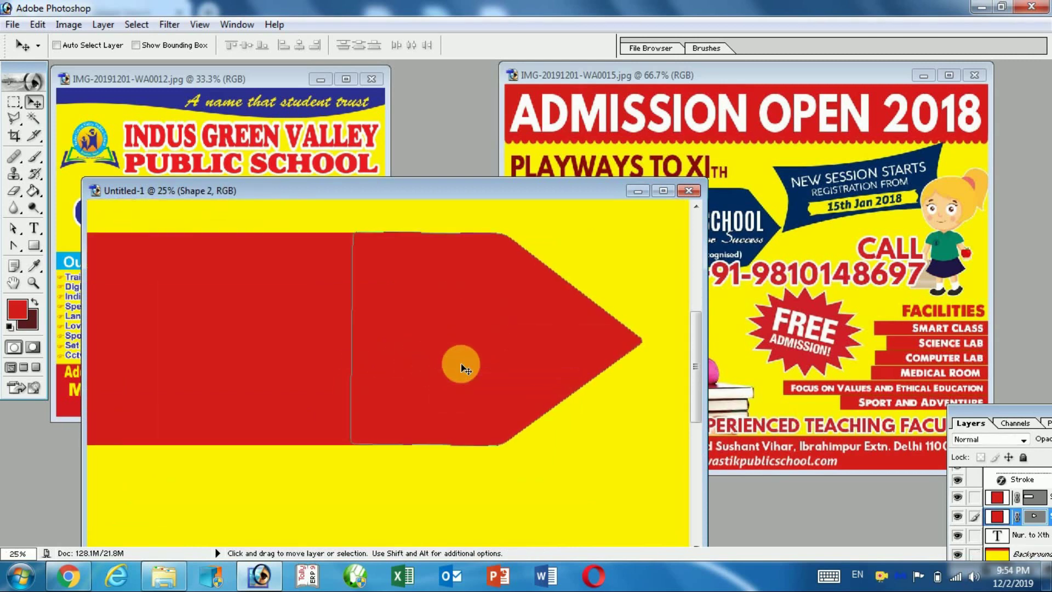
{"action": "right_click", "coordinate": [576, 455]}
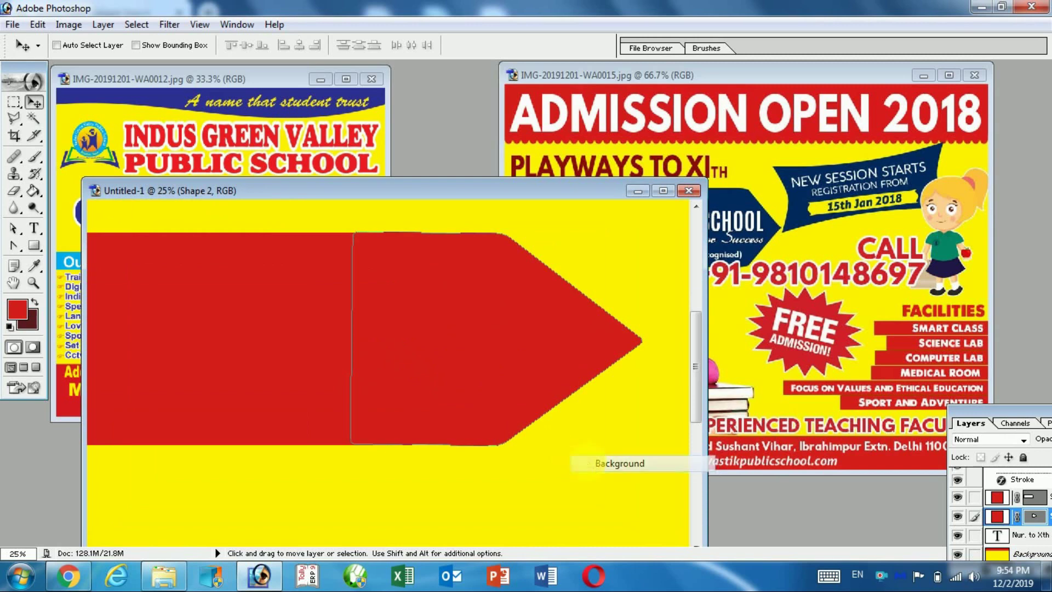
{"action": "left_click", "coordinate": [592, 466]}
{"action": "left_click", "coordinate": [528, 437], "text": "alt"}
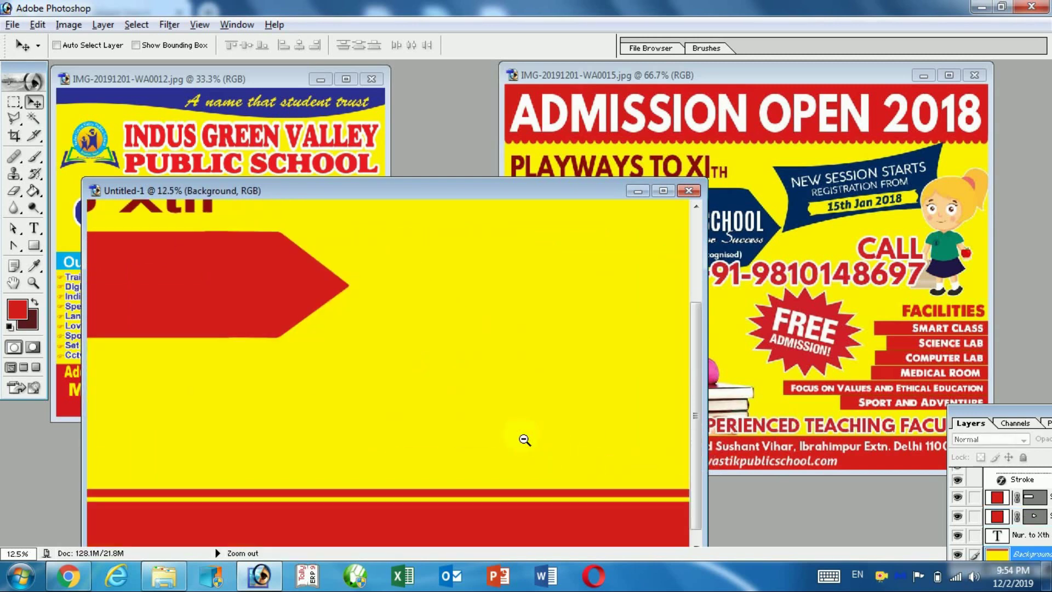
{"action": "left_click", "coordinate": [498, 429], "text": "alt"}
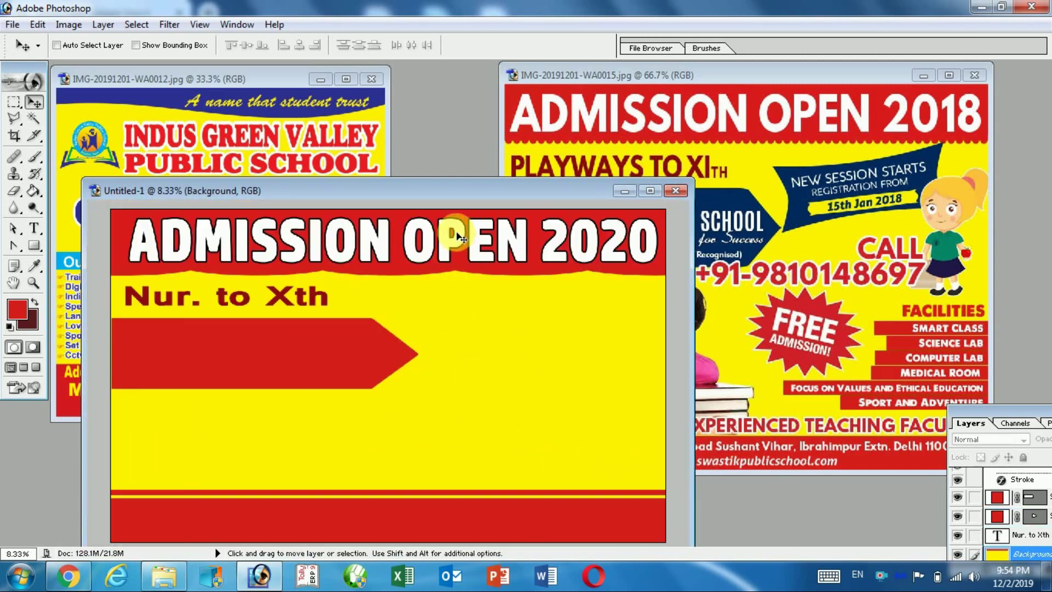
{"action": "mouse_move", "coordinate": [452, 192]}
{"action": "left_mouse_down"}
{"action": "mouse_move", "coordinate": [563, 293]}
{"action": "mouse_move", "coordinate": [479, 120]}
{"action": "mouse_move", "coordinate": [559, 242]}
{"action": "left_mouse_up"}
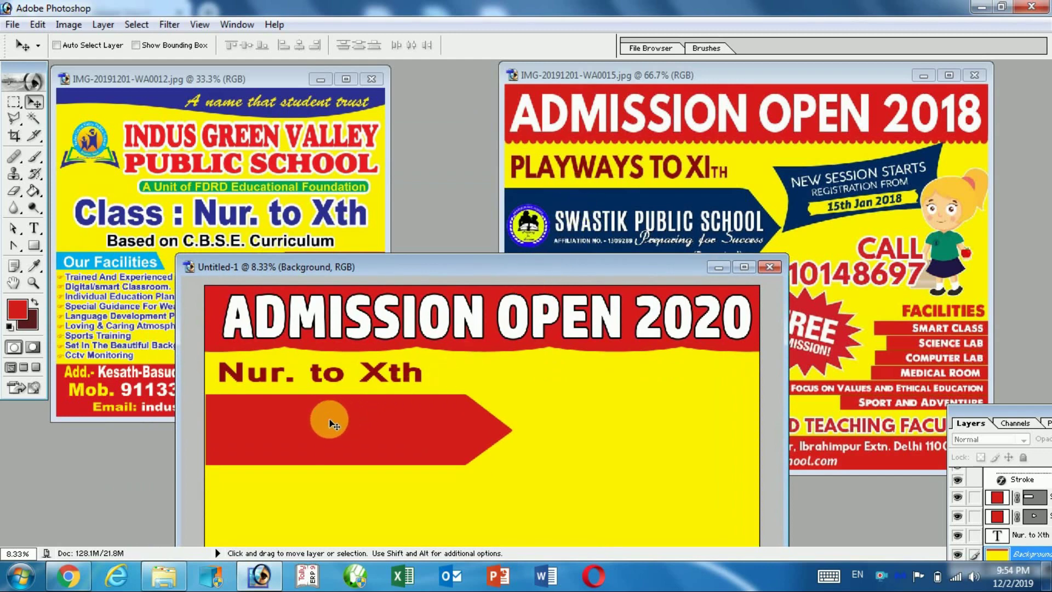
Select the Shape 3 rectangle and bring the full Layers list into view.
{"action": "right_click", "coordinate": [329, 422]}
{"action": "left_click", "coordinate": [340, 425]}
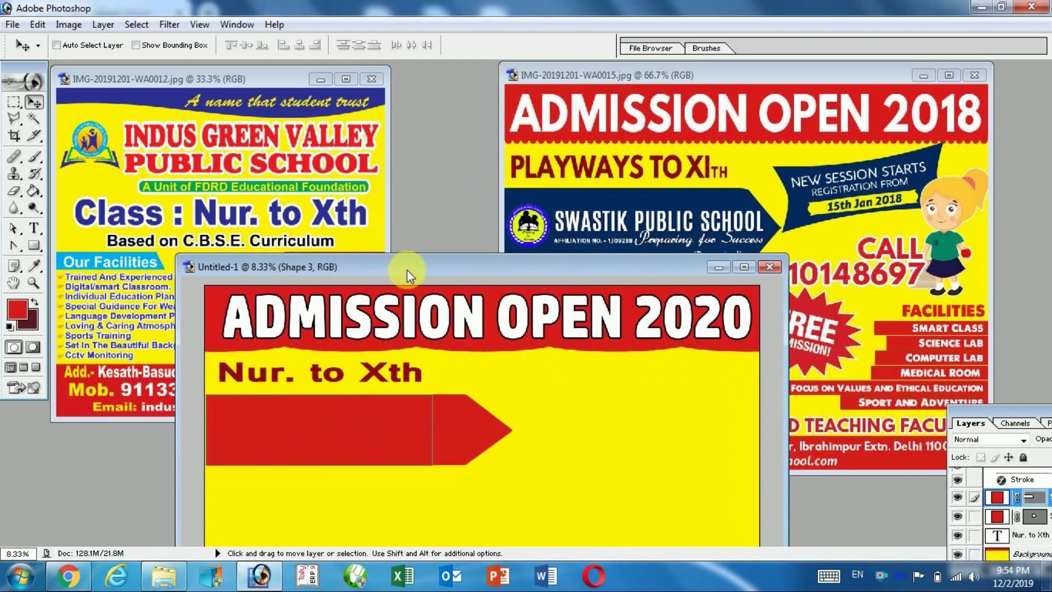
{"action": "mouse_move", "coordinate": [405, 262]}
{"action": "left_mouse_down"}
{"action": "mouse_move", "coordinate": [298, 157]}
{"action": "mouse_move", "coordinate": [297, 118]}
{"action": "left_mouse_up"}
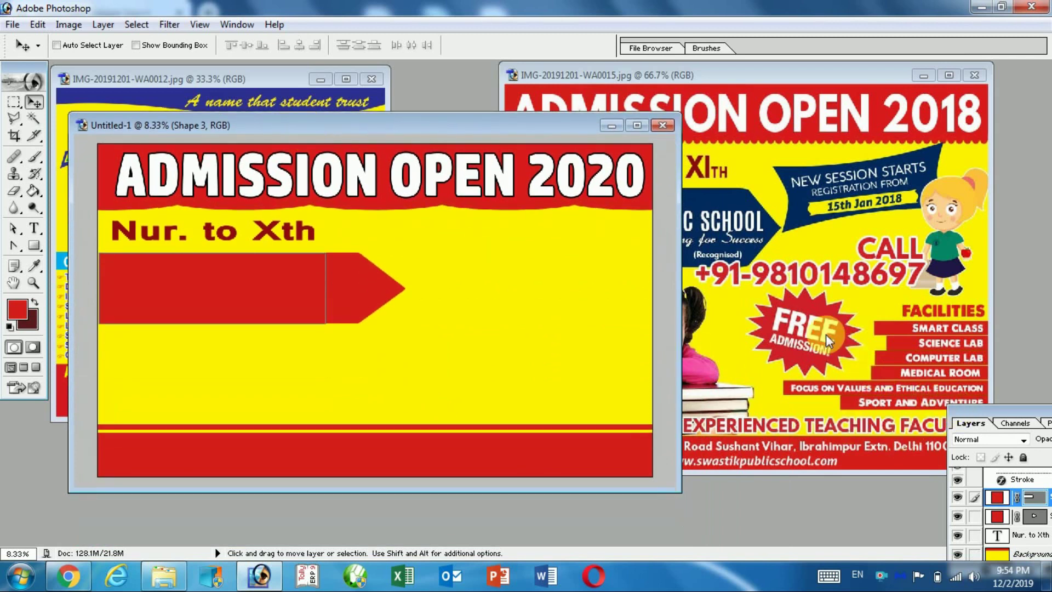
{"action": "left_click_drag", "start_coordinate": [958, 408], "coordinate": [826, 334]}
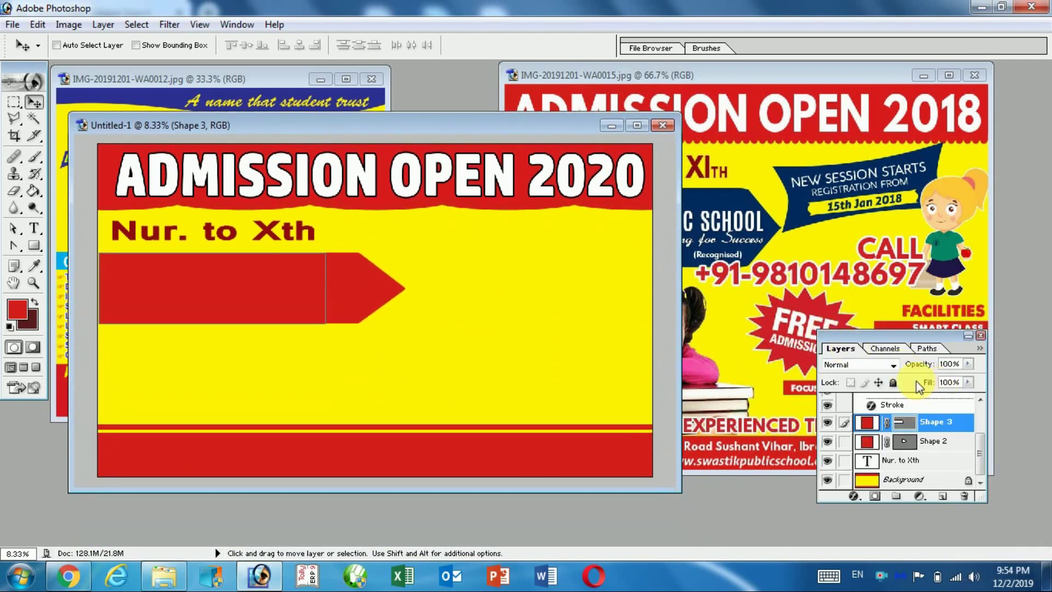
Add a navy #072A64 Color Overlay, sampled from the 2018 poster, to the Shape 3 rectangle.
{"action": "left_click", "coordinate": [855, 497]}
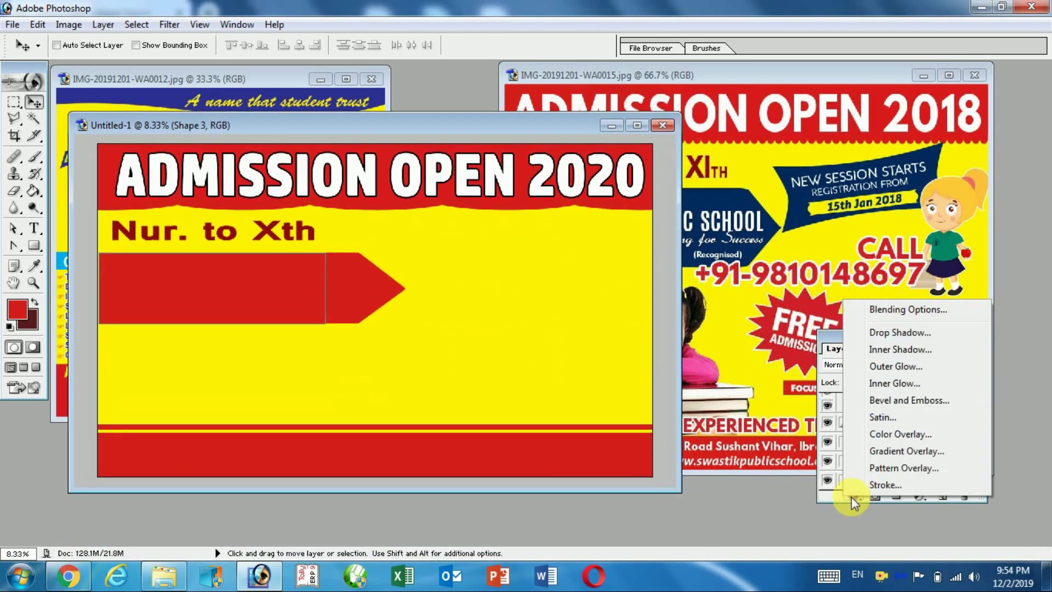
{"action": "left_click", "coordinate": [895, 435]}
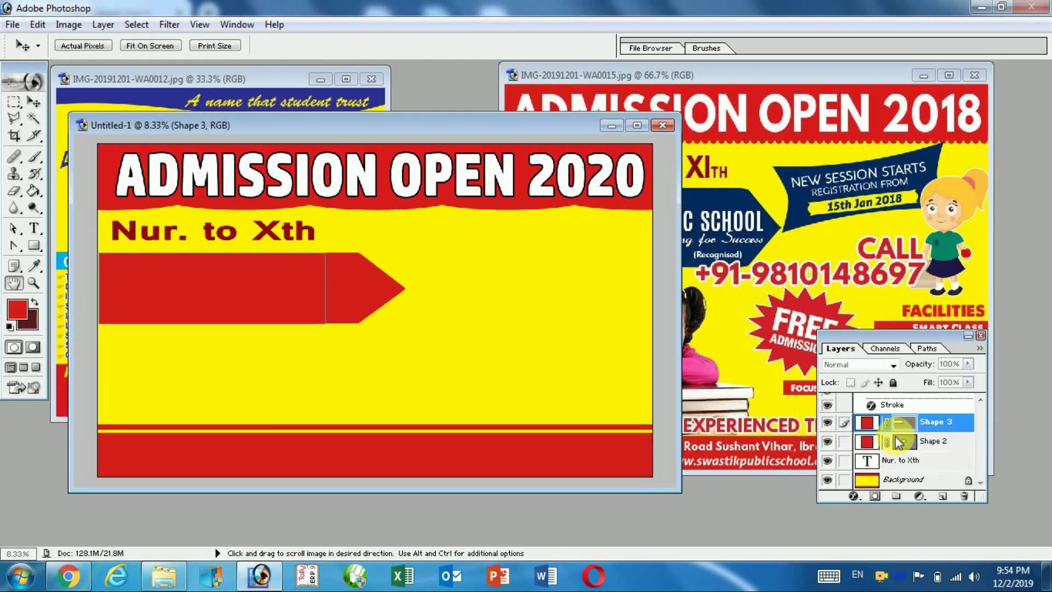
{"action": "left_click_drag", "start_coordinate": [778, 126], "coordinate": [768, 351]}
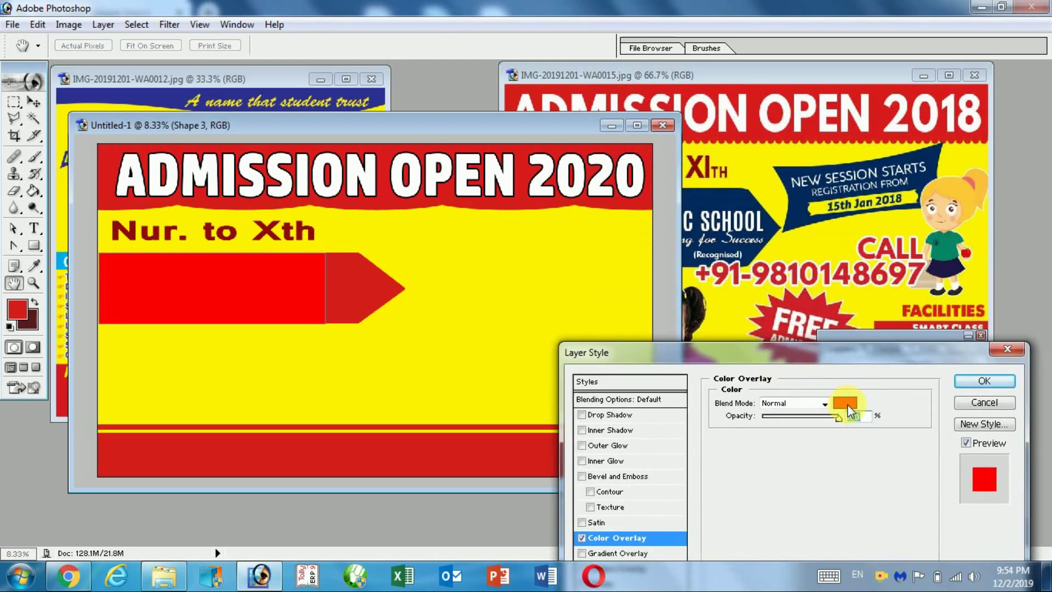
{"action": "left_click", "coordinate": [845, 404]}
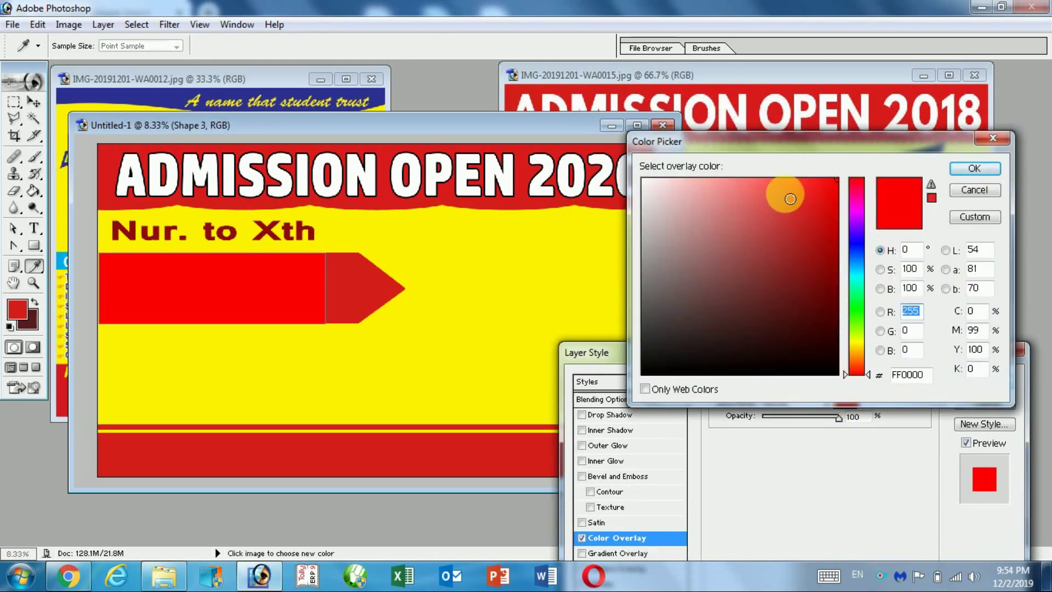
{"action": "left_click_drag", "start_coordinate": [768, 140], "coordinate": [795, 304]}
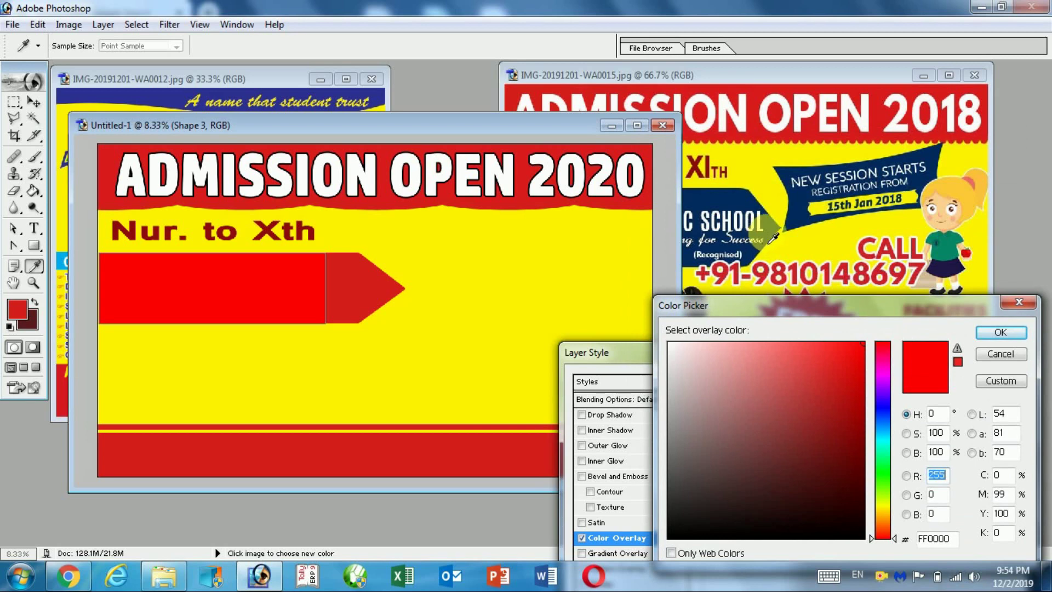
{"action": "left_click", "coordinate": [770, 241]}
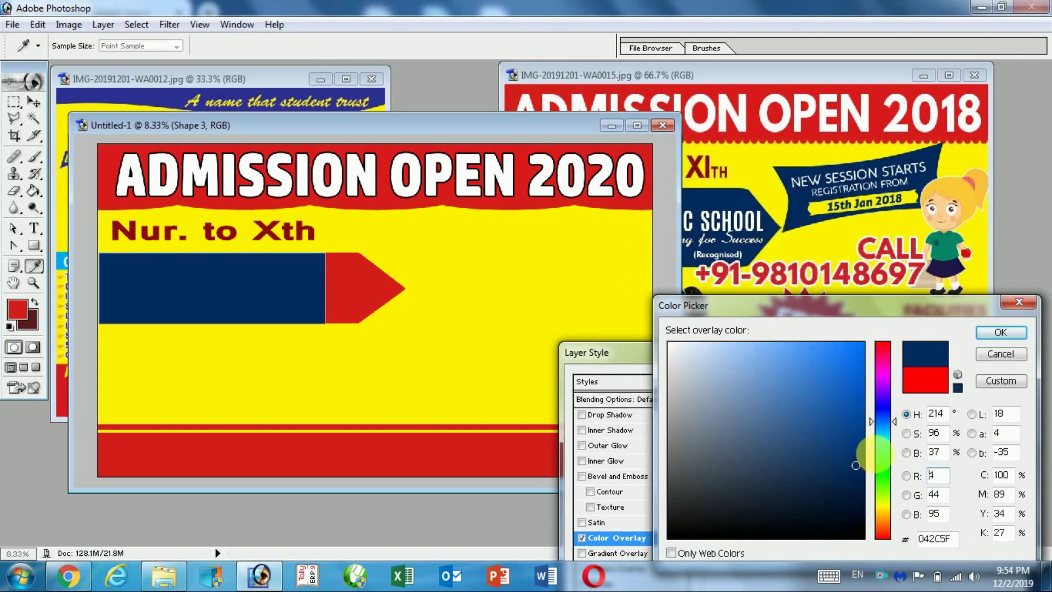
{"action": "left_click", "coordinate": [1001, 332]}
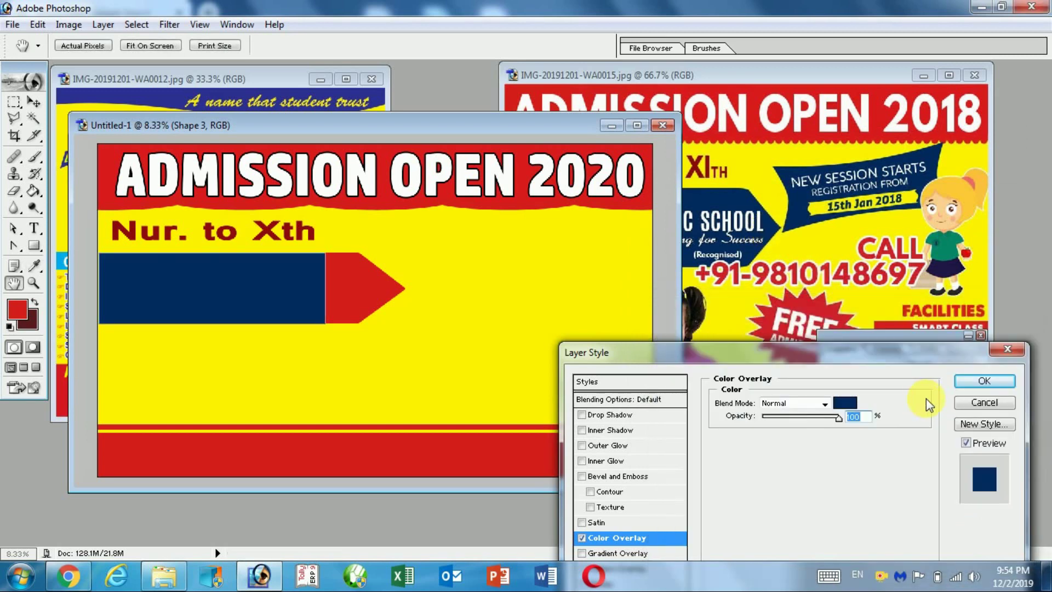
{"action": "left_click", "coordinate": [967, 384]}
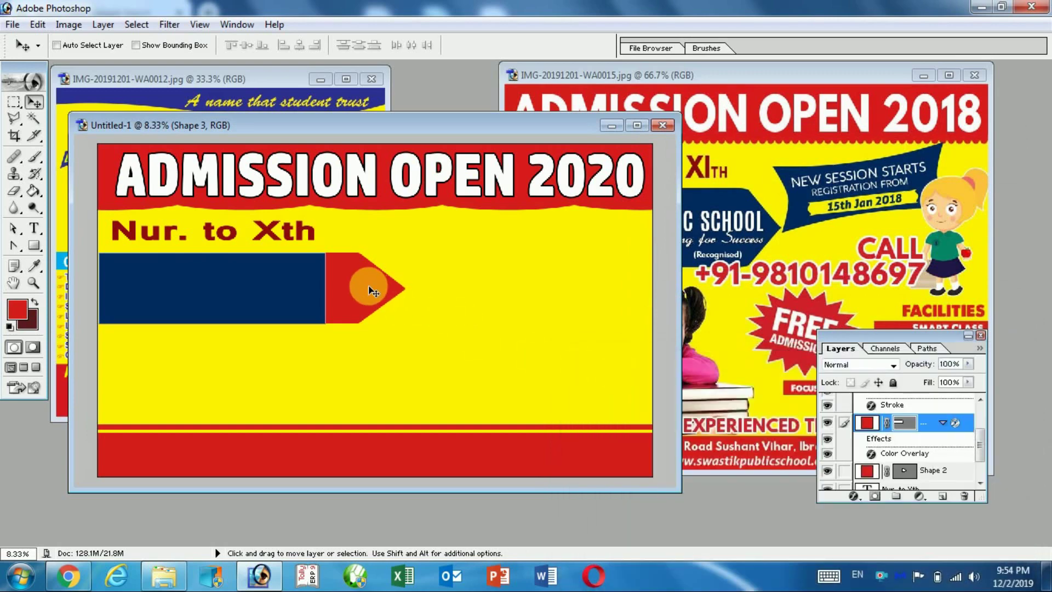
Give the Shape 2 arrow tip the same navy #072A64 Color Overlay.
{"action": "right_click", "coordinate": [386, 292]}
{"action": "left_click", "coordinate": [405, 295]}
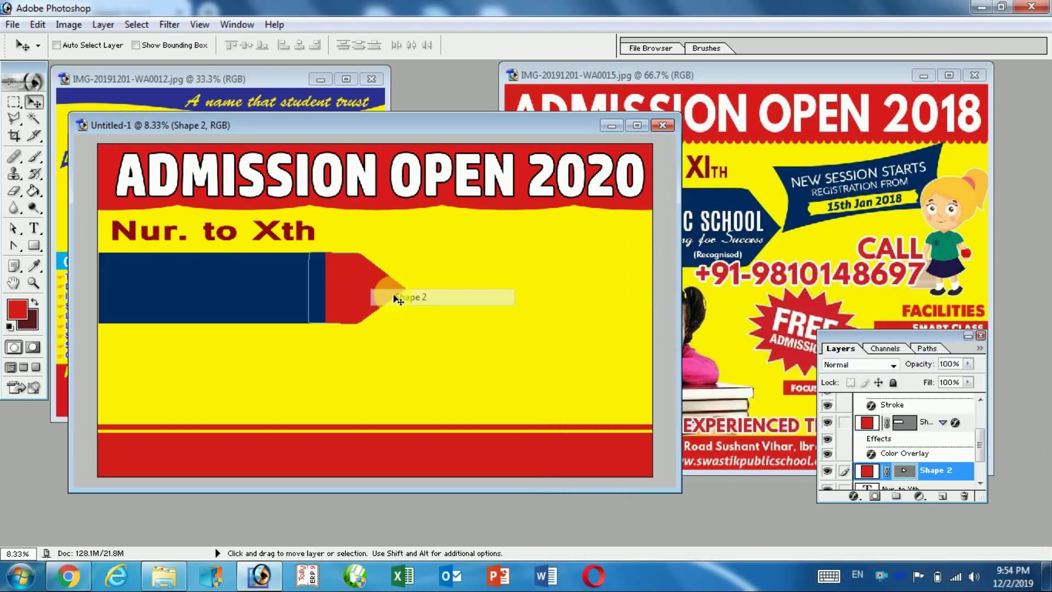
{"action": "left_click", "coordinate": [853, 496]}
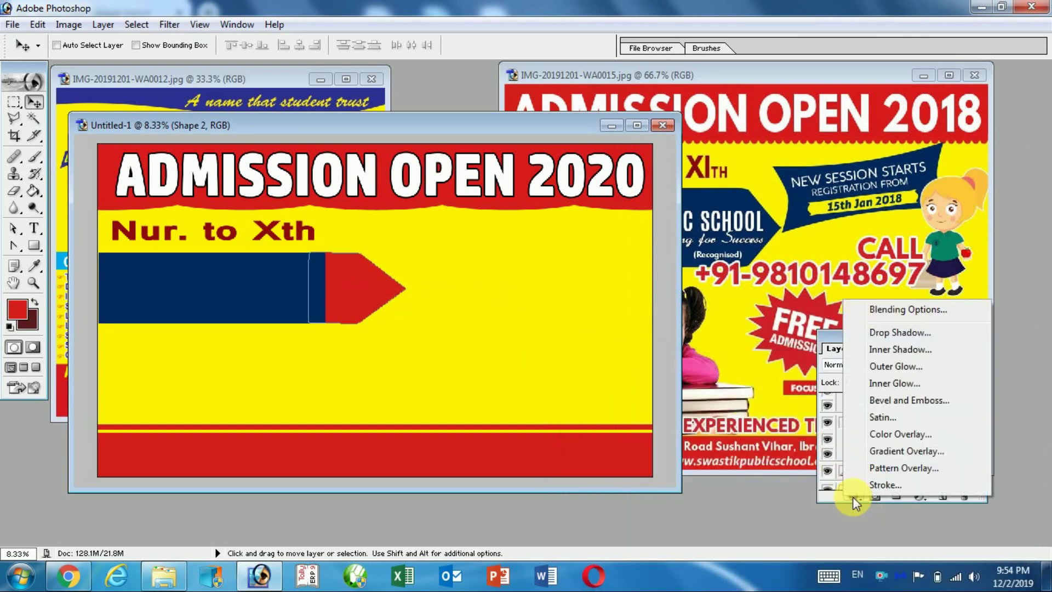
{"action": "left_click", "coordinate": [889, 435]}
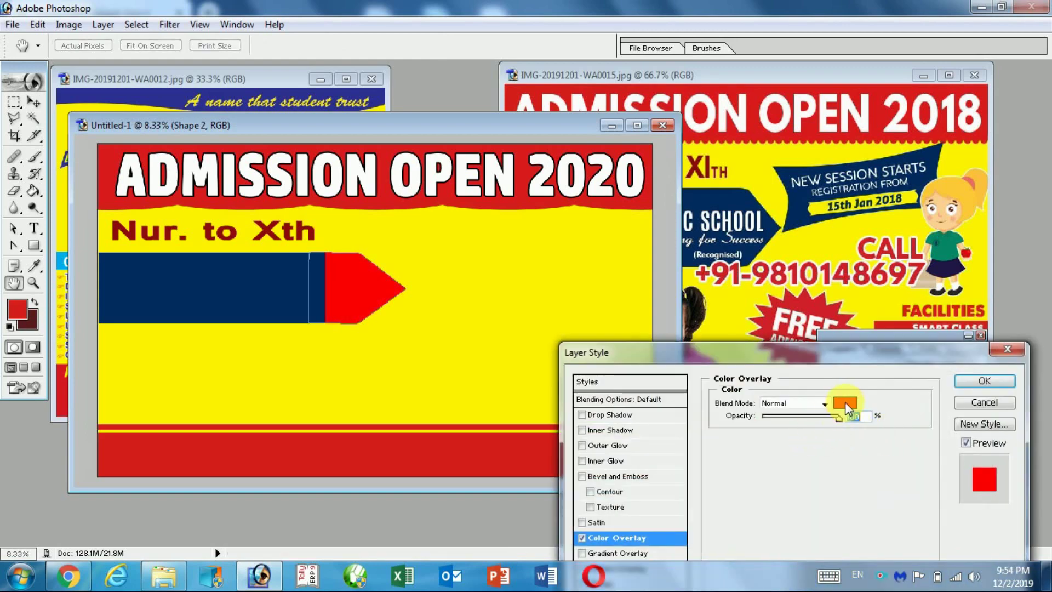
{"action": "left_click", "coordinate": [845, 402]}
{"action": "left_click", "coordinate": [770, 233]}
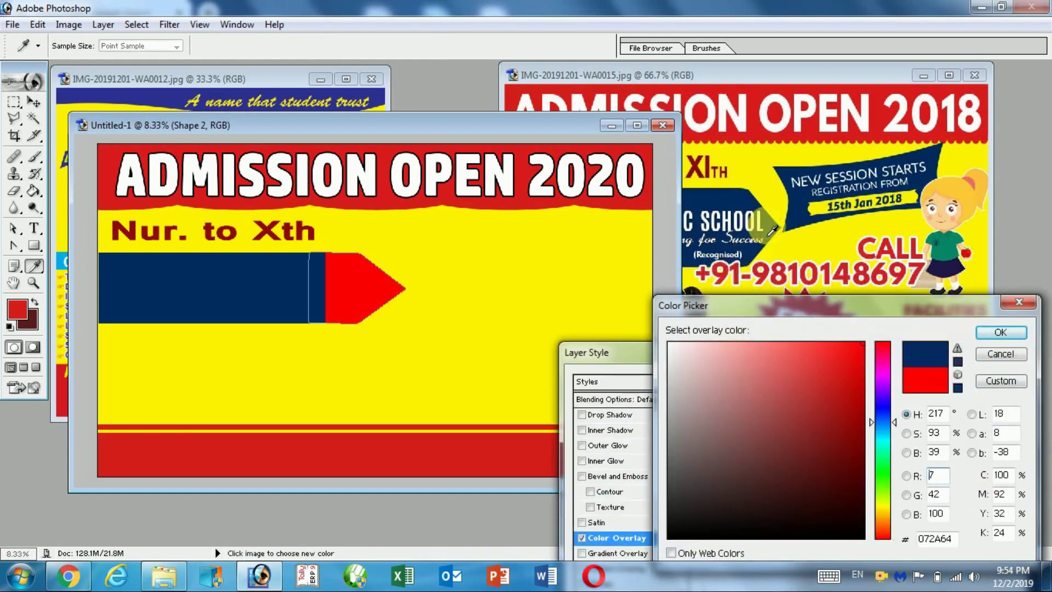
{"action": "left_click", "coordinate": [983, 332]}
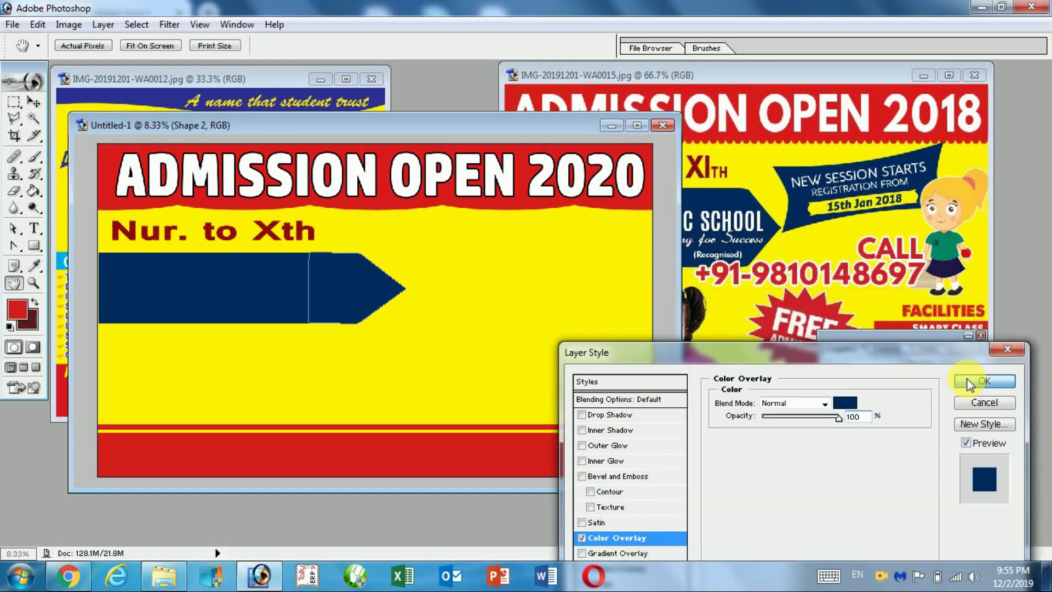
{"action": "left_click", "coordinate": [969, 382]}
{"action": "right_click", "coordinate": [565, 349]}
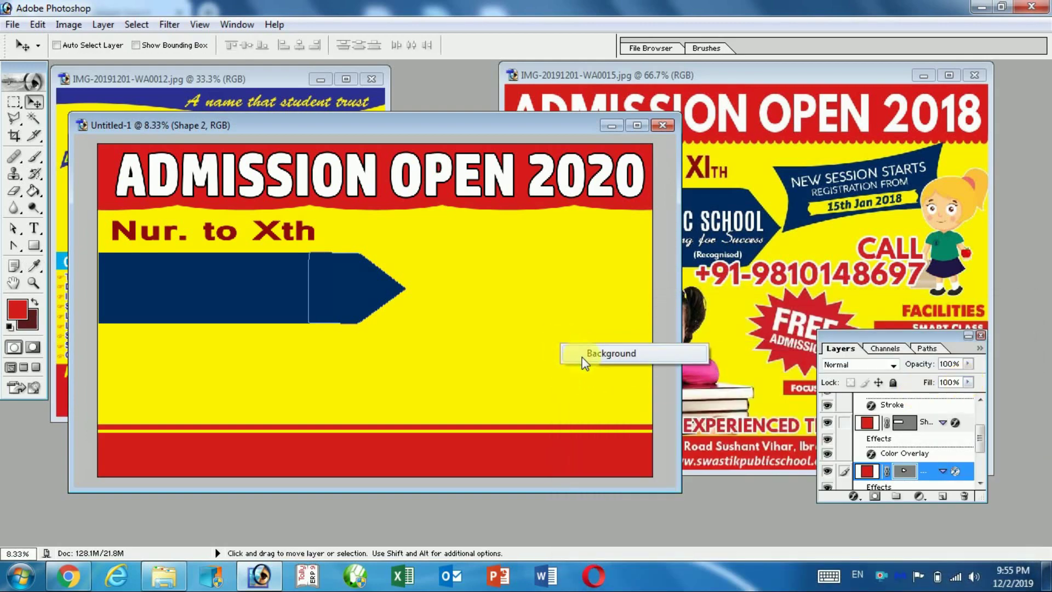
{"action": "left_click", "coordinate": [586, 357]}
{"action": "right_click", "coordinate": [340, 274]}
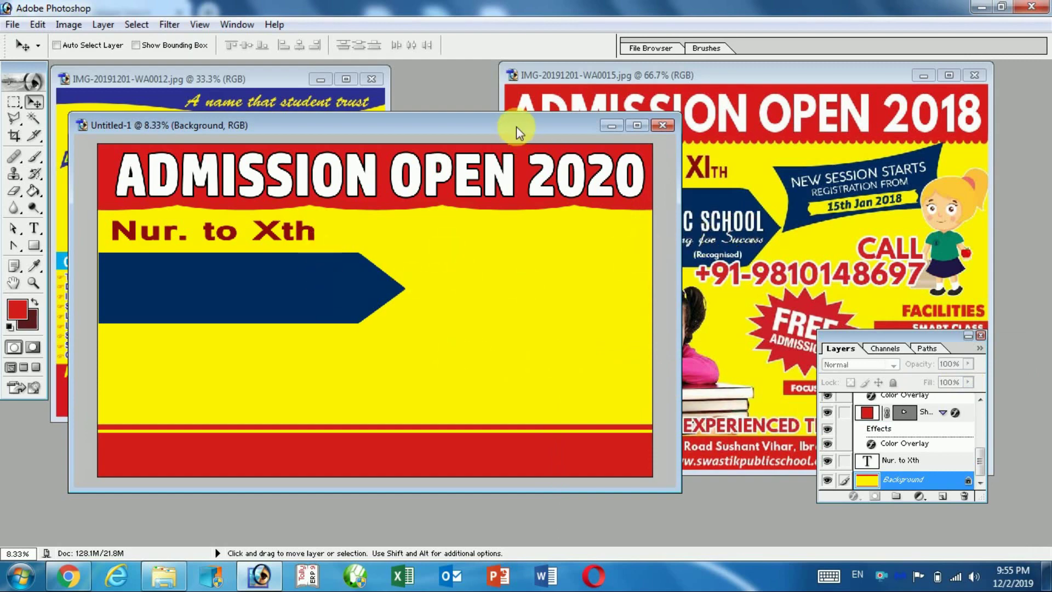
Duplicate the 'Nur. to Xth' text below the arrow and retype it as INDUS GREEN VALLEY.
{"action": "mouse_move", "coordinate": [517, 126]}
{"action": "left_mouse_down"}
{"action": "mouse_move", "coordinate": [694, 297]}
{"action": "mouse_move", "coordinate": [687, 225]}
{"action": "mouse_move", "coordinate": [697, 262]}
{"action": "left_mouse_up"}
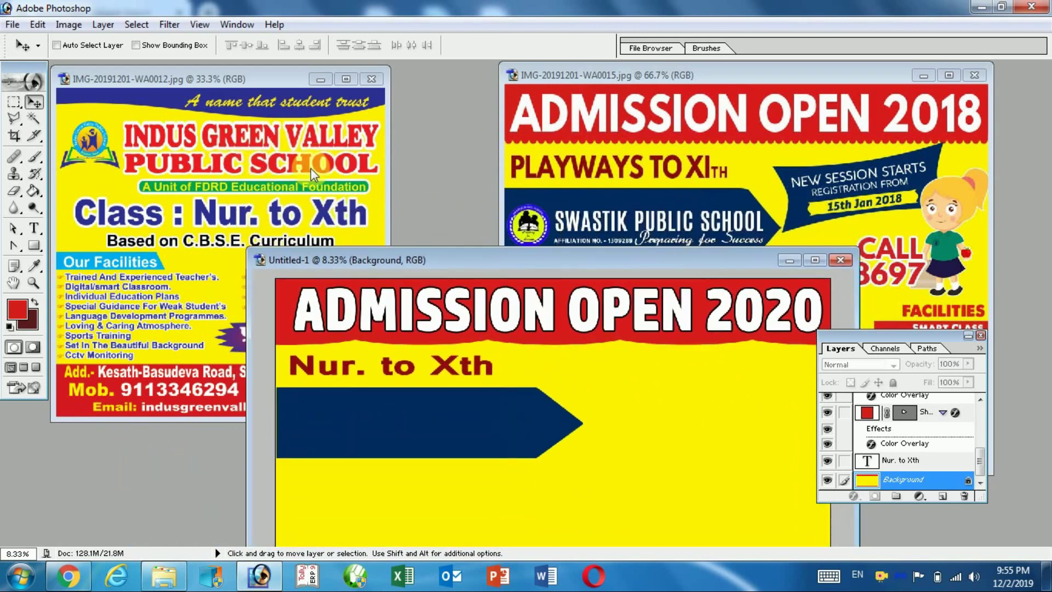
{"action": "right_click", "coordinate": [415, 373]}
{"action": "left_click", "coordinate": [417, 375]}
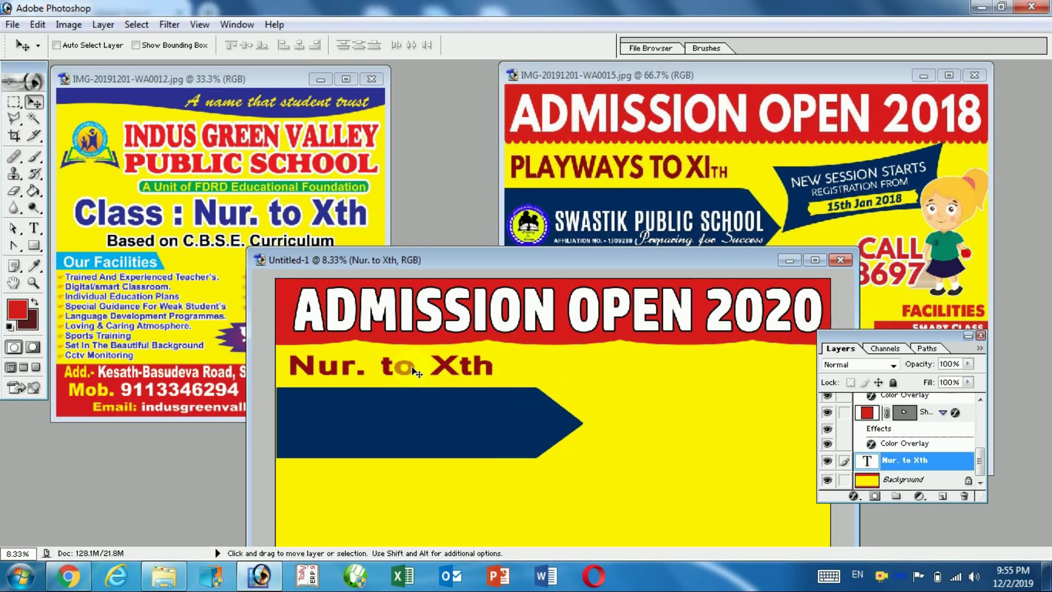
{"action": "left_click_drag", "start_coordinate": [415, 373], "coordinate": [431, 477]}
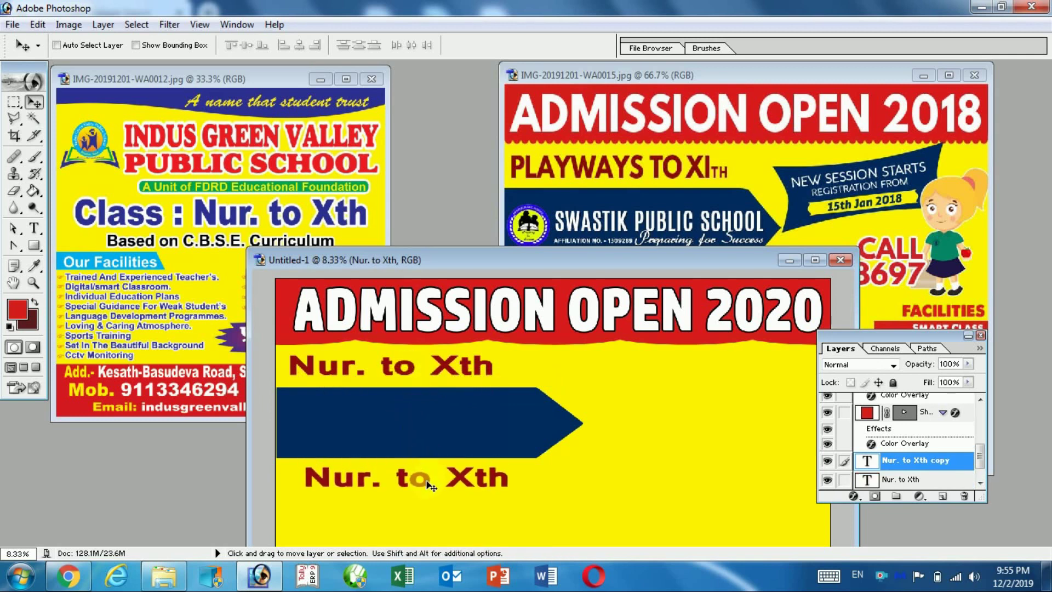
{"action": "key", "text": "t"}
{"action": "left_click", "coordinate": [430, 482]}
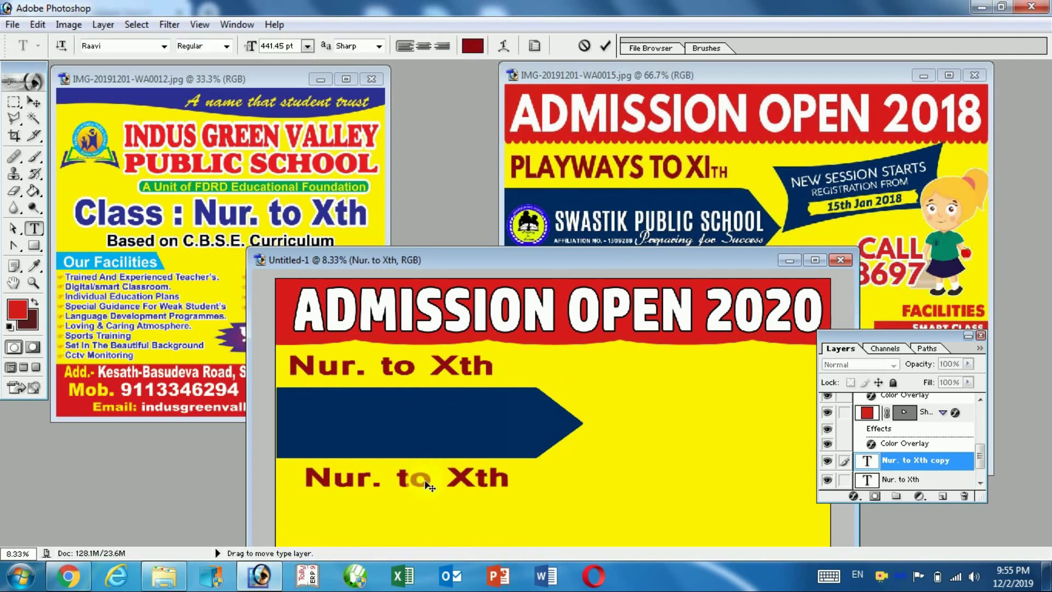
{"action": "key", "text": "ctrl+a"}
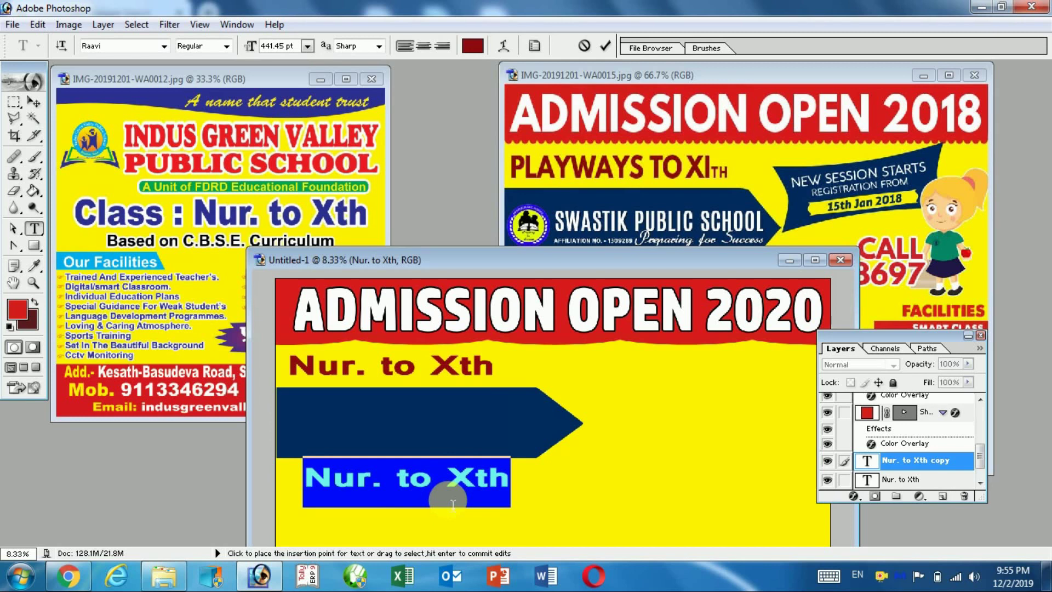
{"action": "type", "text": "IN"}
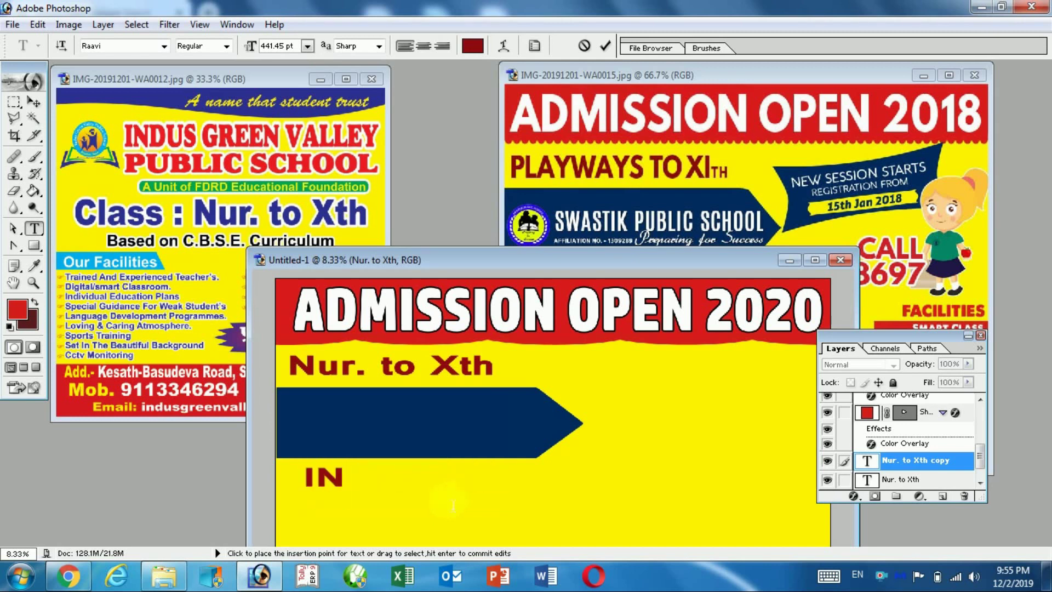
{"action": "type", "text": "DU"}
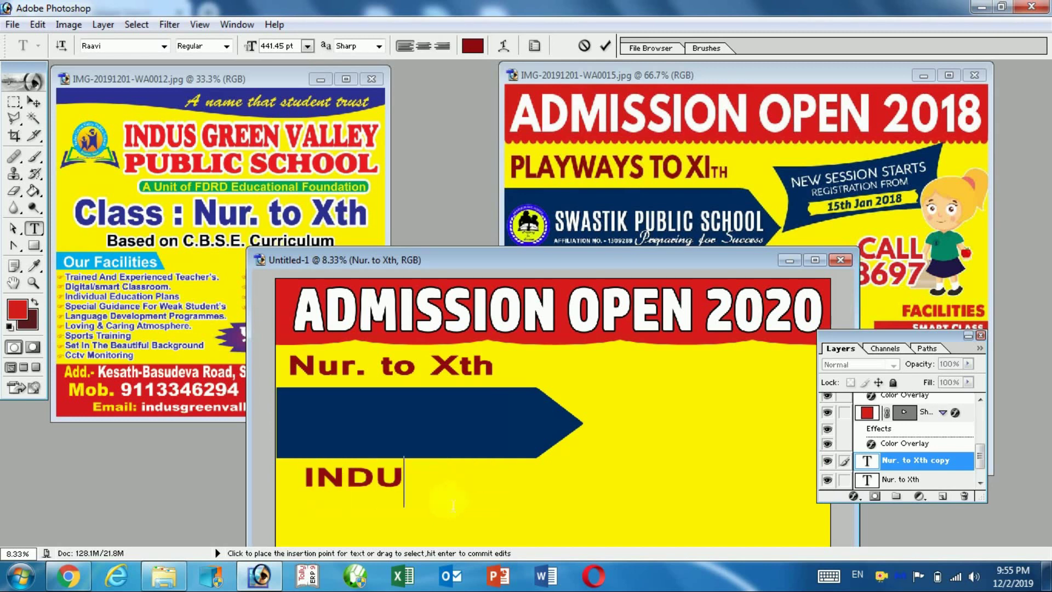
{"action": "type", "text": "S"}
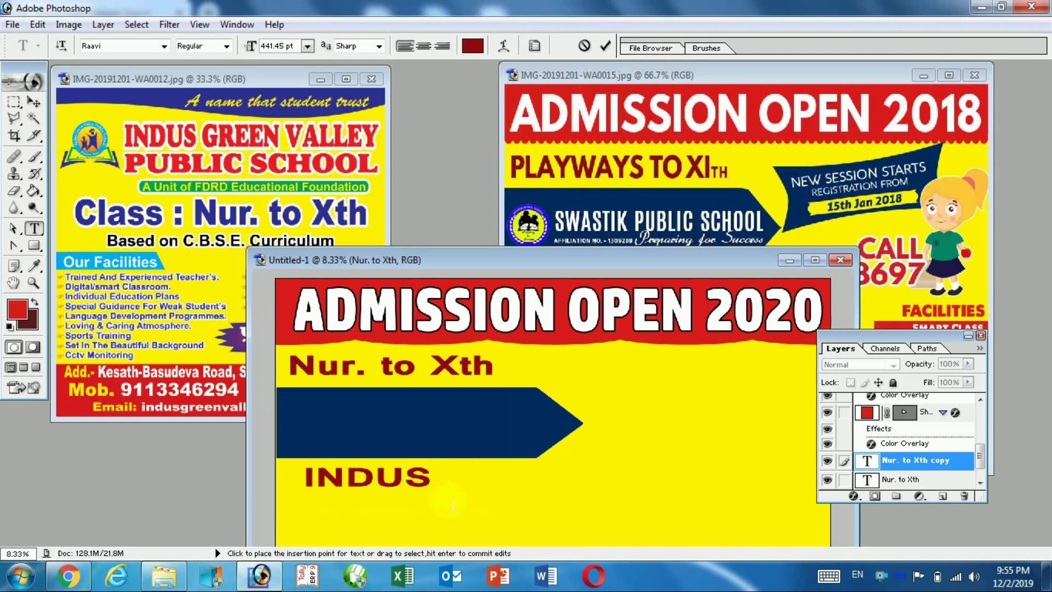
{"action": "type", "text": " GREE"}
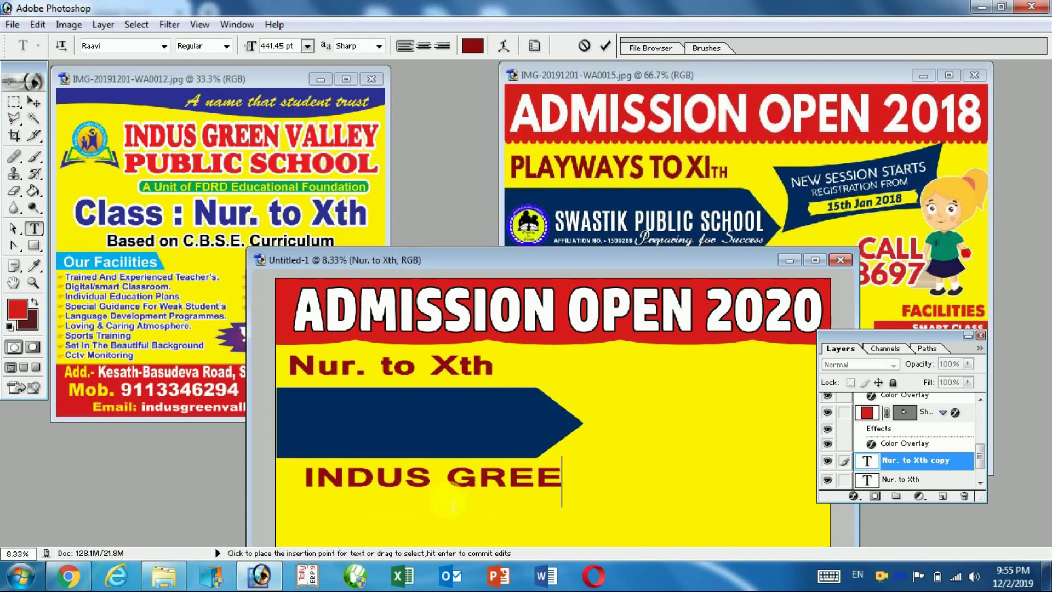
{"action": "type", "text": "N V"}
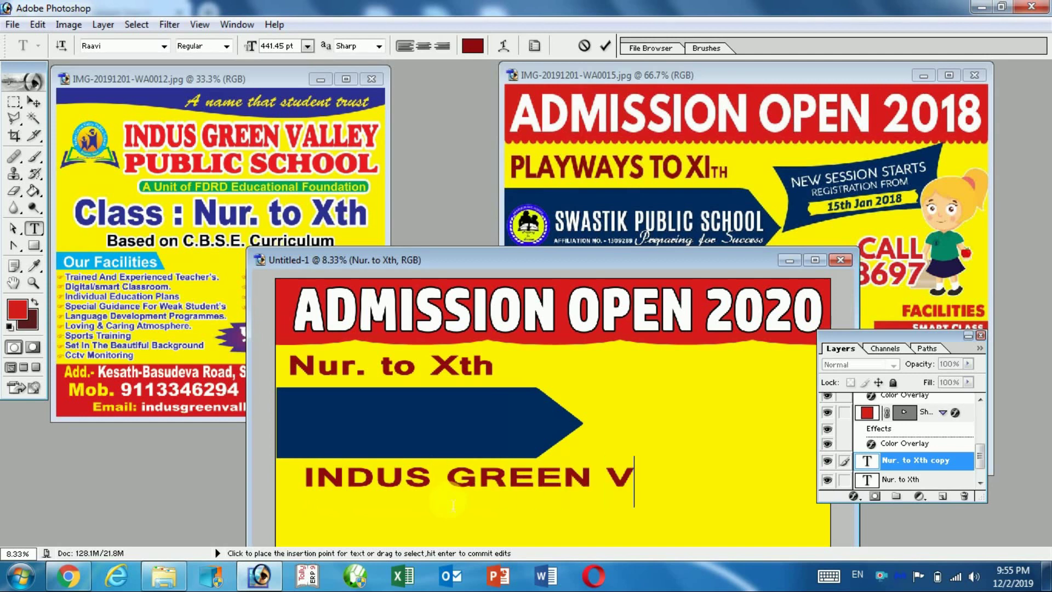
{"action": "type", "text": "ALL"}
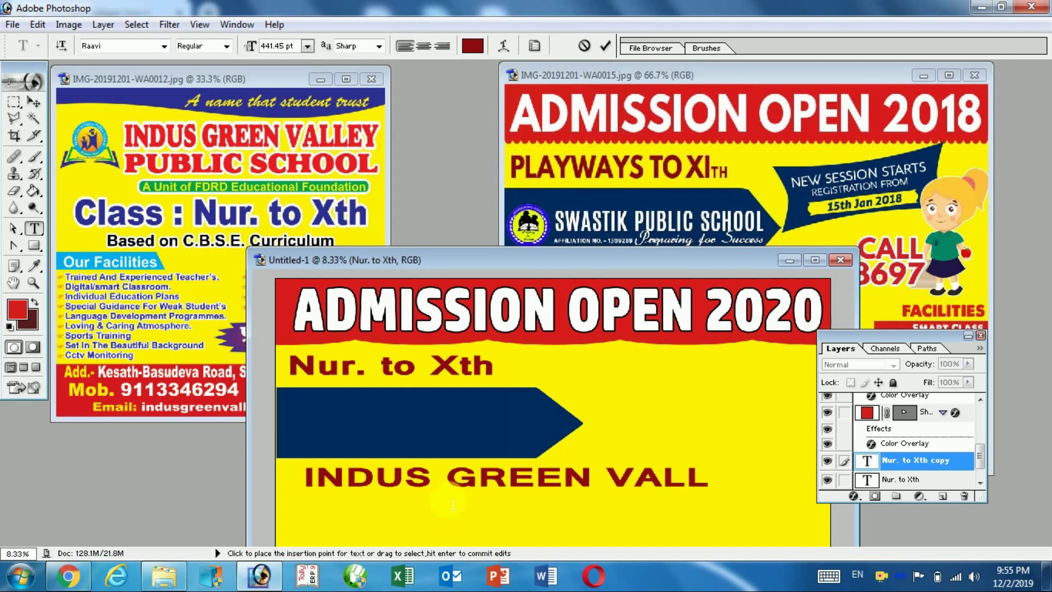
{"action": "type", "text": "E"}
{"action": "type", "text": "Y"}
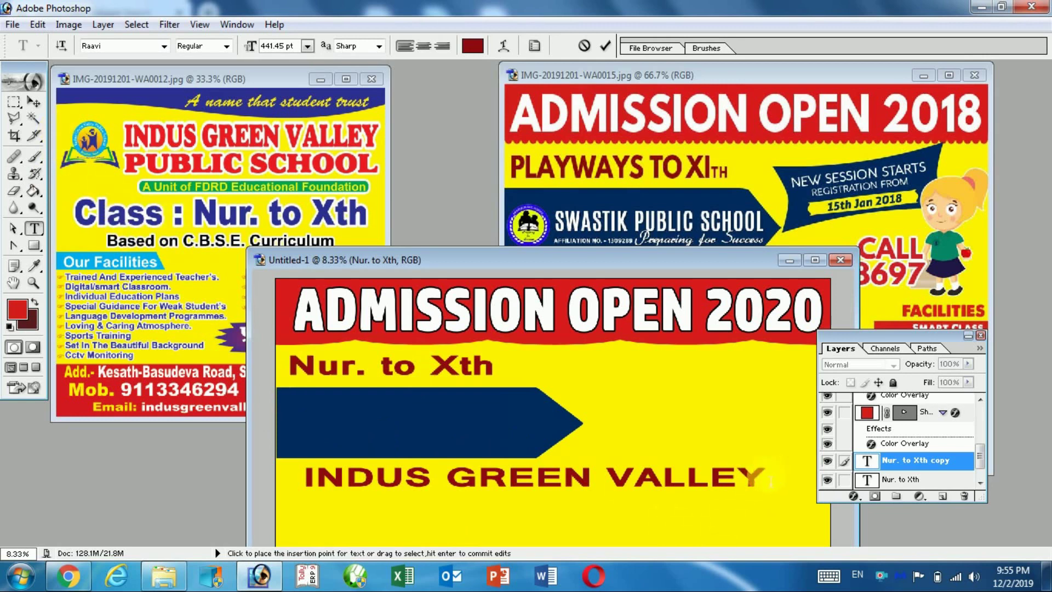
Try different fonts for the INDUS GREEN VALLEY line, keeping red Trebuchet MS, and commit it.
{"action": "left_click_drag", "start_coordinate": [767, 476], "coordinate": [276, 294]}
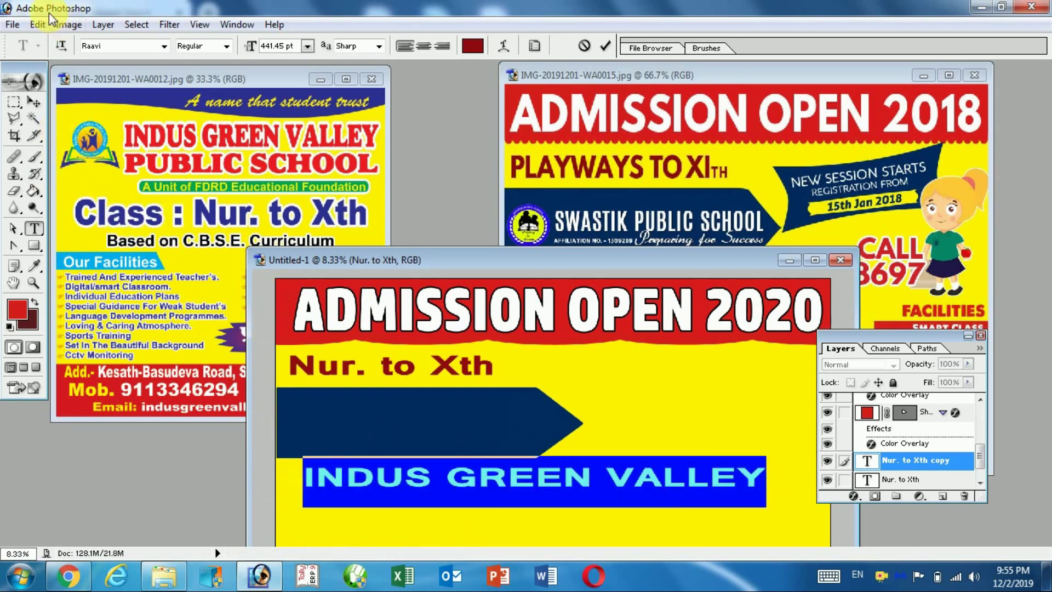
{"action": "key", "text": "Down"}
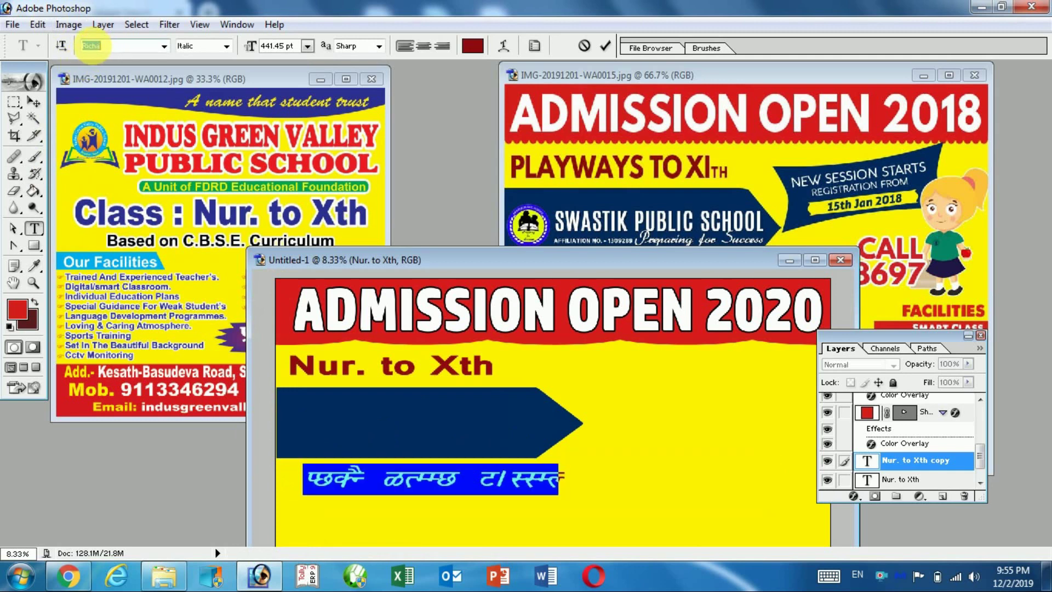
{"action": "key", "text": "Down"}
{"action": "key", "text": "Down"}
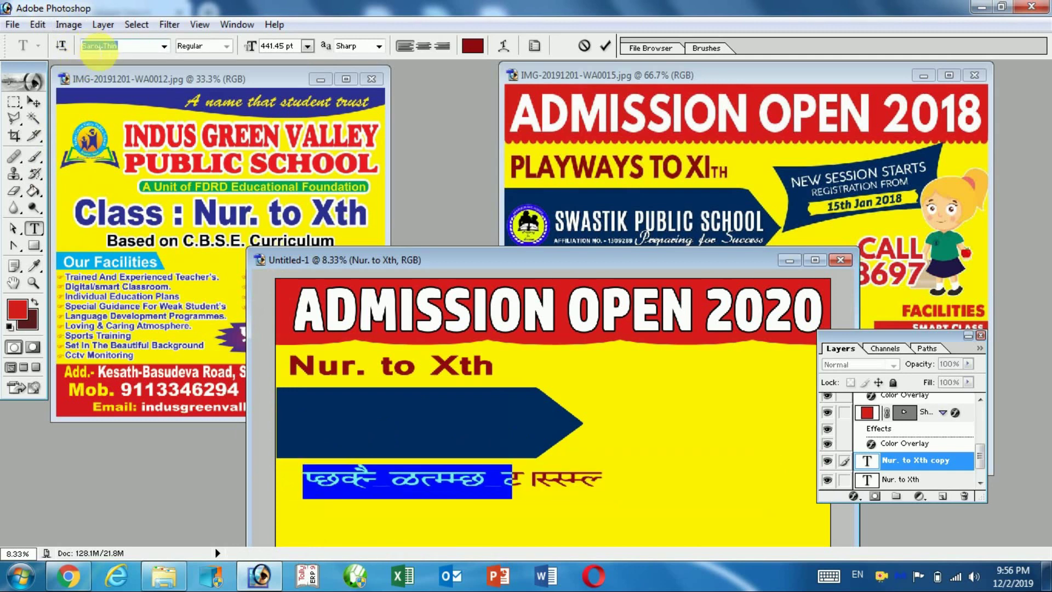
{"action": "key", "text": "Down"}
{"action": "key", "text": "Down"}
{"action": "key", "text": "Down"}
{"action": "key", "text": "Down"}
{"action": "key", "text": "Up"}
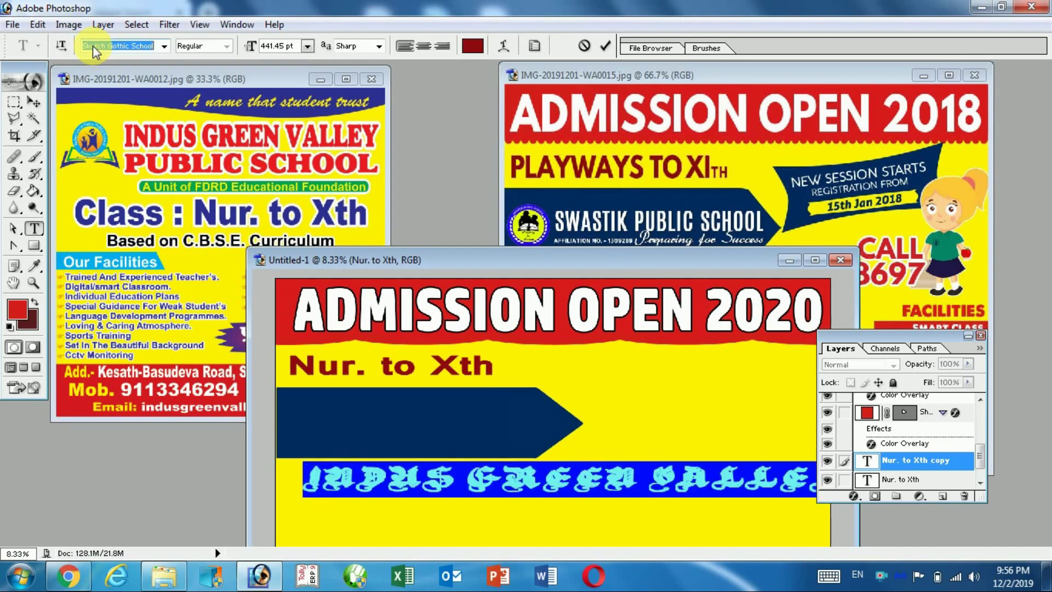
{"action": "key", "text": "Up"}
{"action": "key", "text": "Up"}
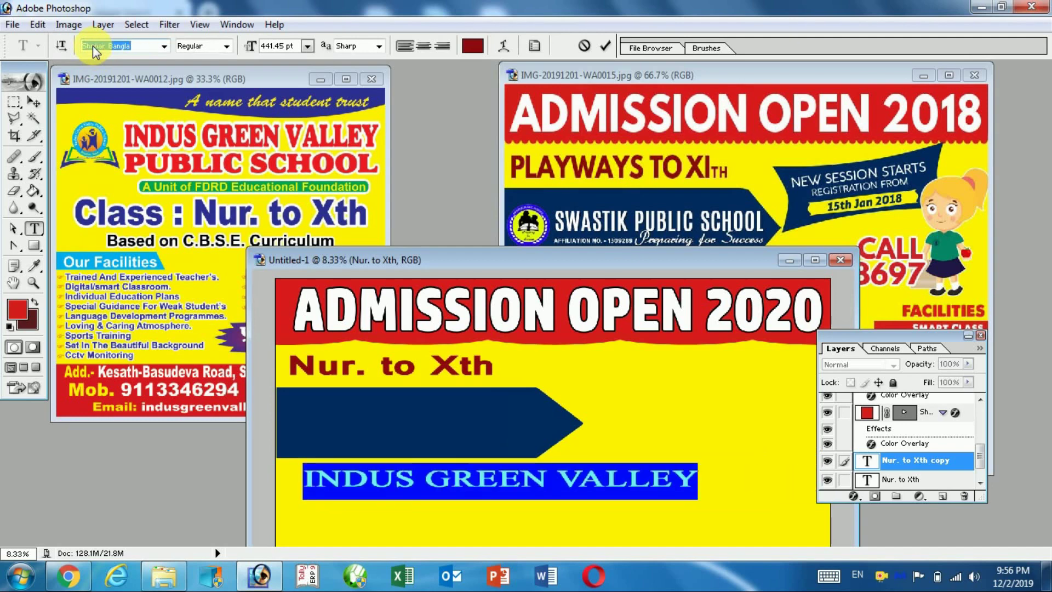
{"action": "key", "text": "Down"}
{"action": "key", "text": "Down"}
{"action": "key", "text": "Down"}
{"action": "key", "text": "Down"}
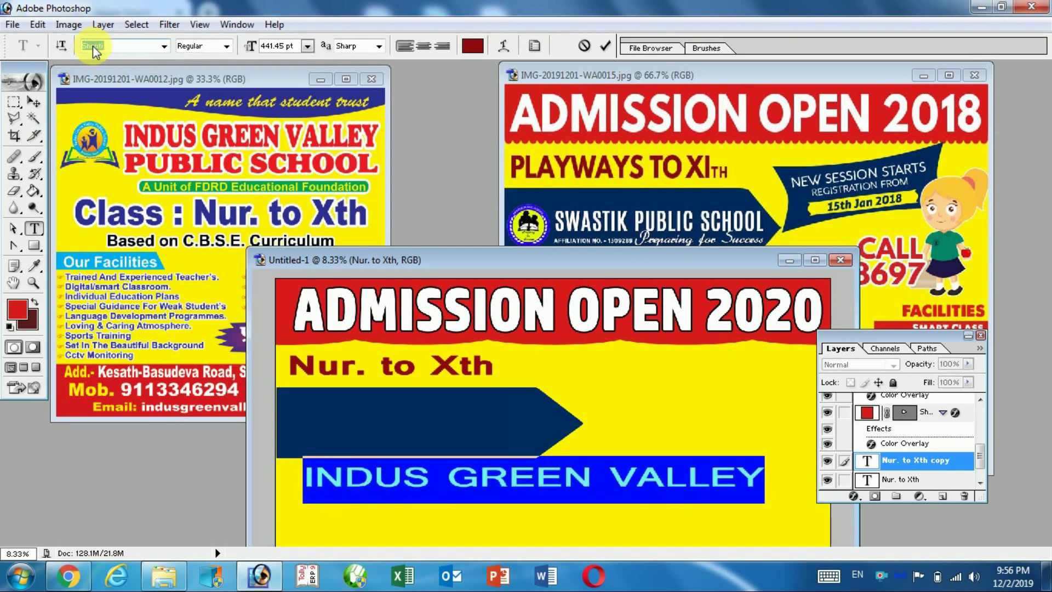
{"action": "key", "text": "Up"}
{"action": "key", "text": "Down"}
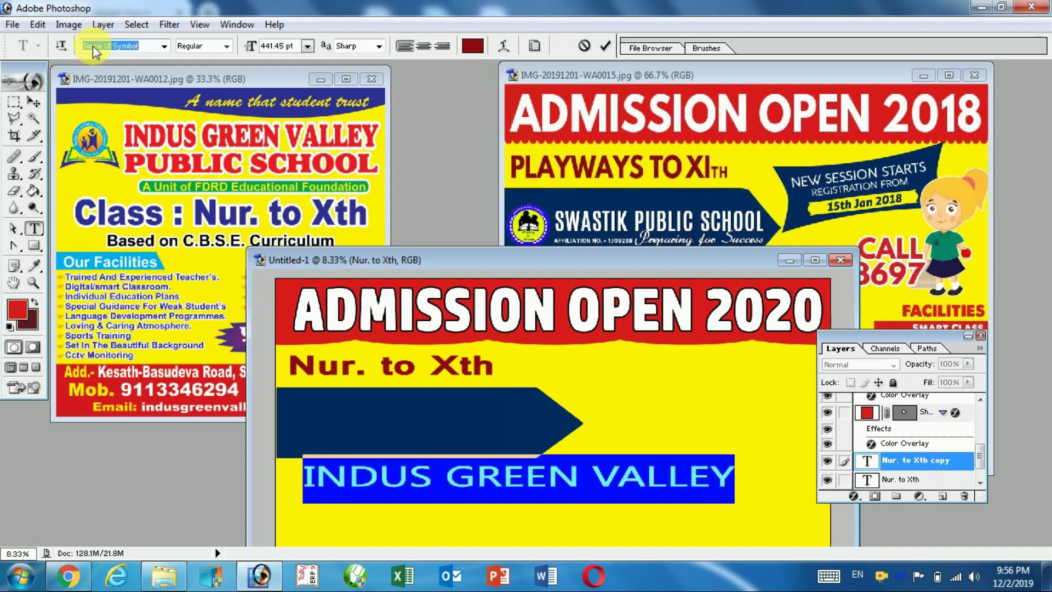
{"action": "key", "text": "Up"}
{"action": "key", "text": "Down"}
{"action": "key", "text": "Down"}
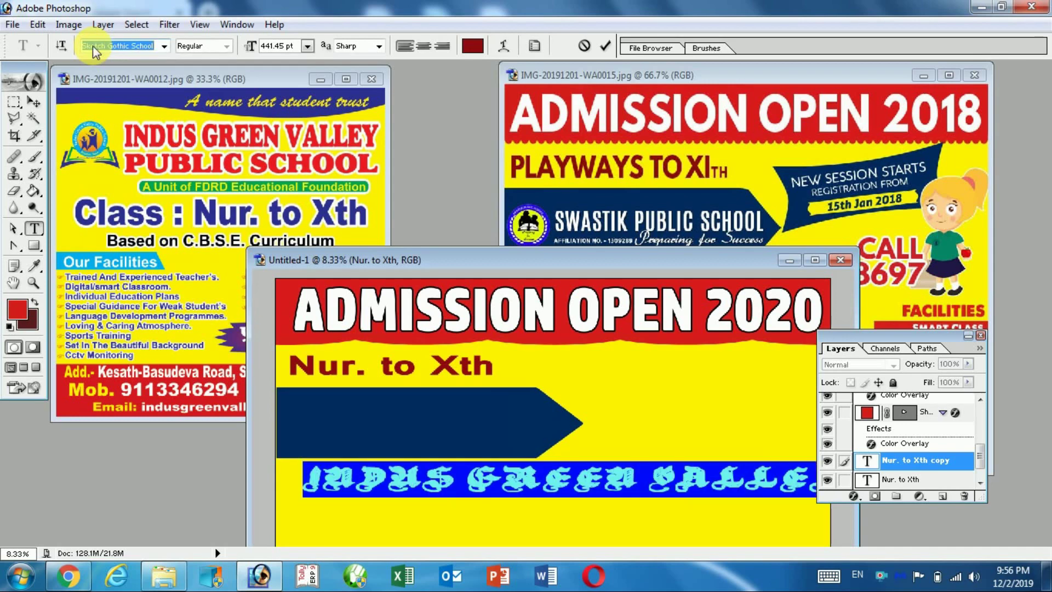
{"action": "key", "text": "Down"}
{"action": "key", "text": "Down"}
{"action": "key", "text": "Down"}
{"action": "key", "text": "Down"}
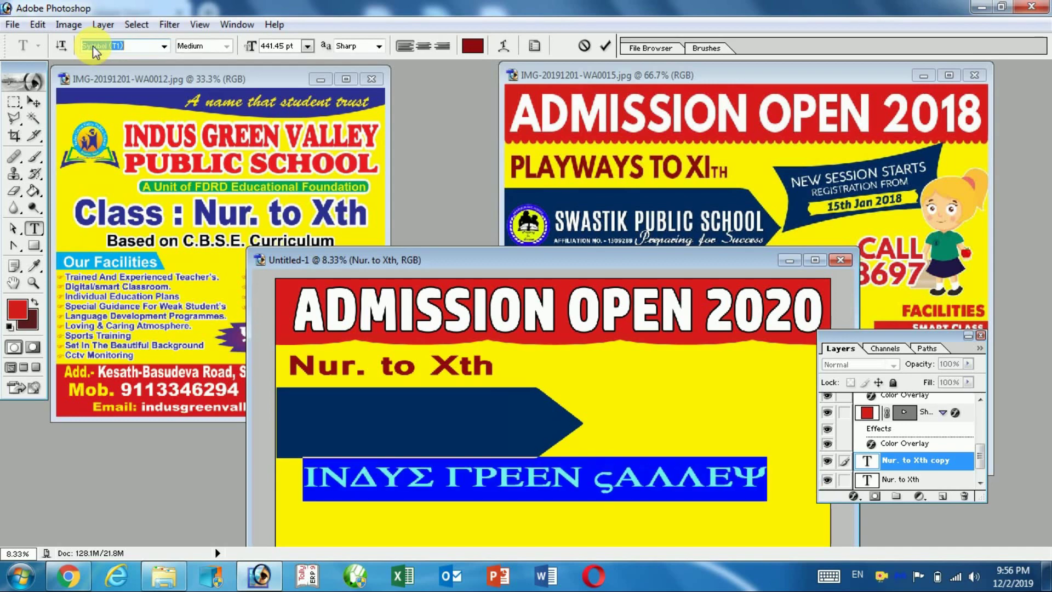
{"action": "key", "text": "Down"}
{"action": "key", "text": "Down"}
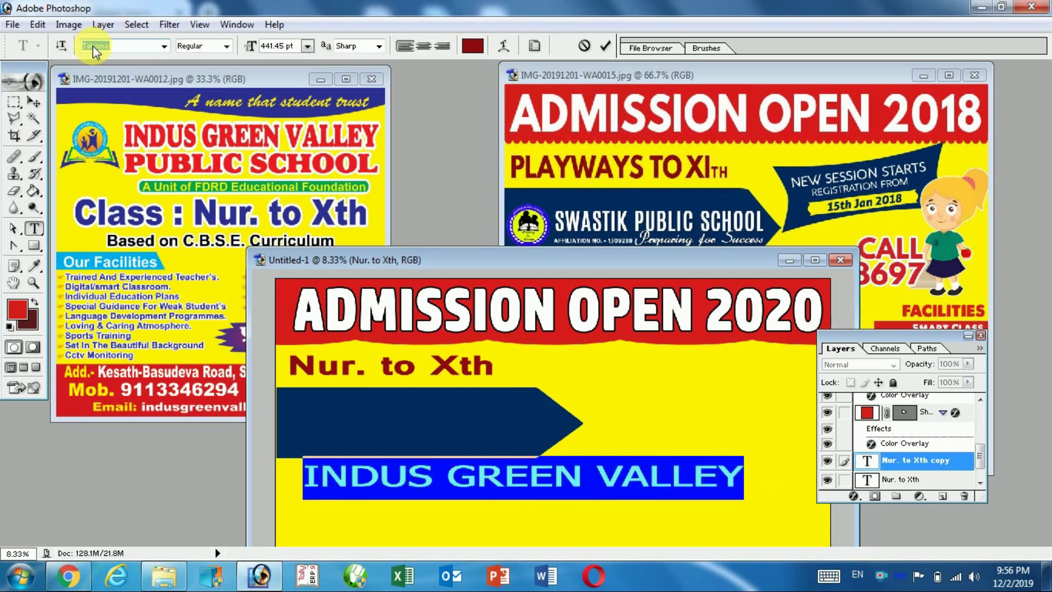
{"action": "key", "text": "Down"}
{"action": "key", "text": "Up"}
{"action": "key", "text": "Down"}
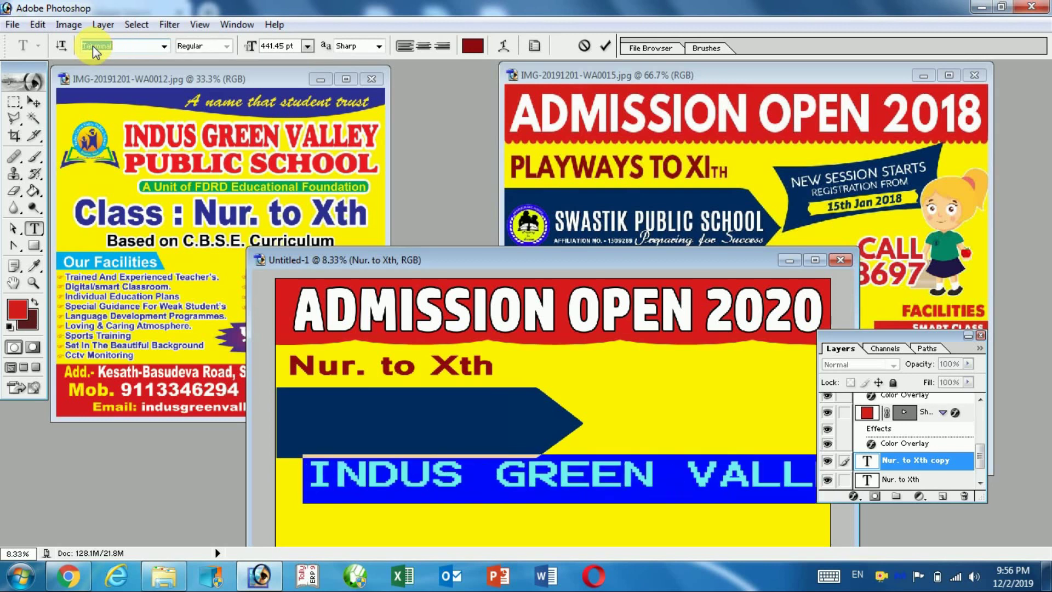
{"action": "key", "text": "Down"}
{"action": "key", "text": "Down"}
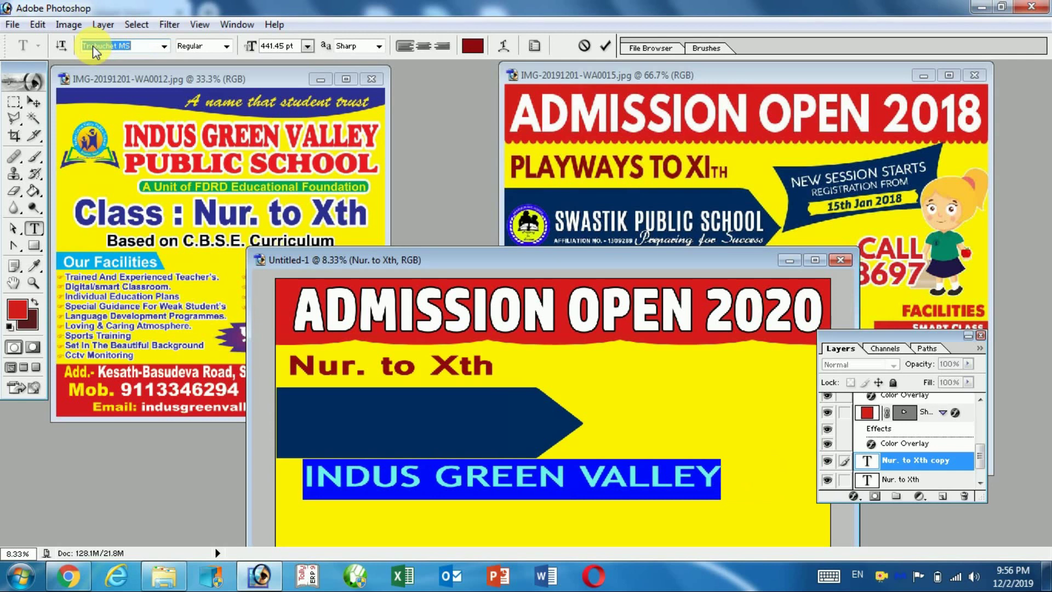
{"action": "left_click", "coordinate": [34, 102]}
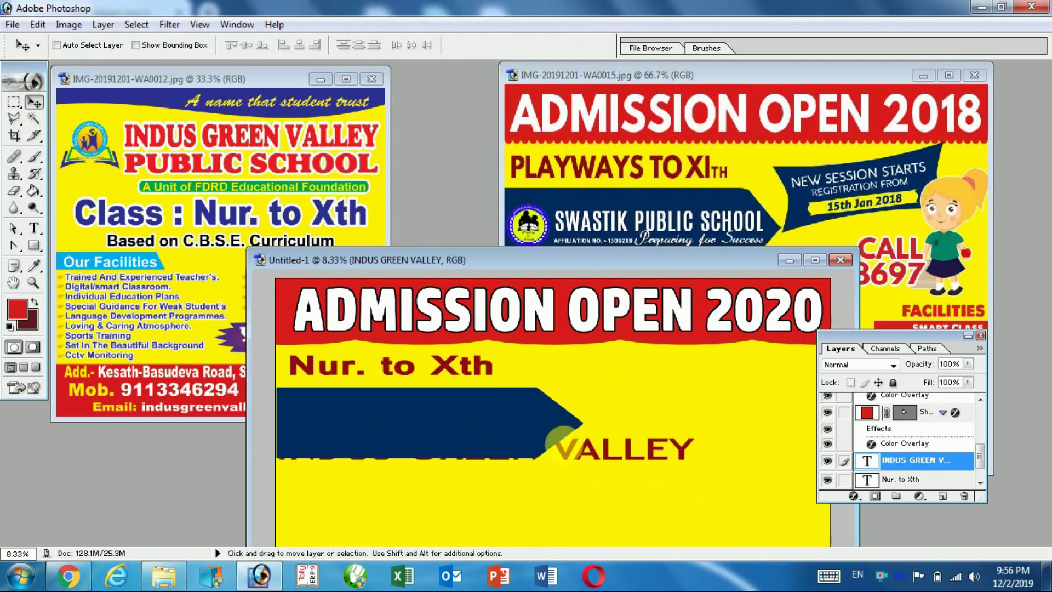
Move INDUS GREEN VALLEY onto the navy arrow and stack its layer above the arrow shapes.
{"action": "left_click_drag", "start_coordinate": [597, 485], "coordinate": [565, 437]}
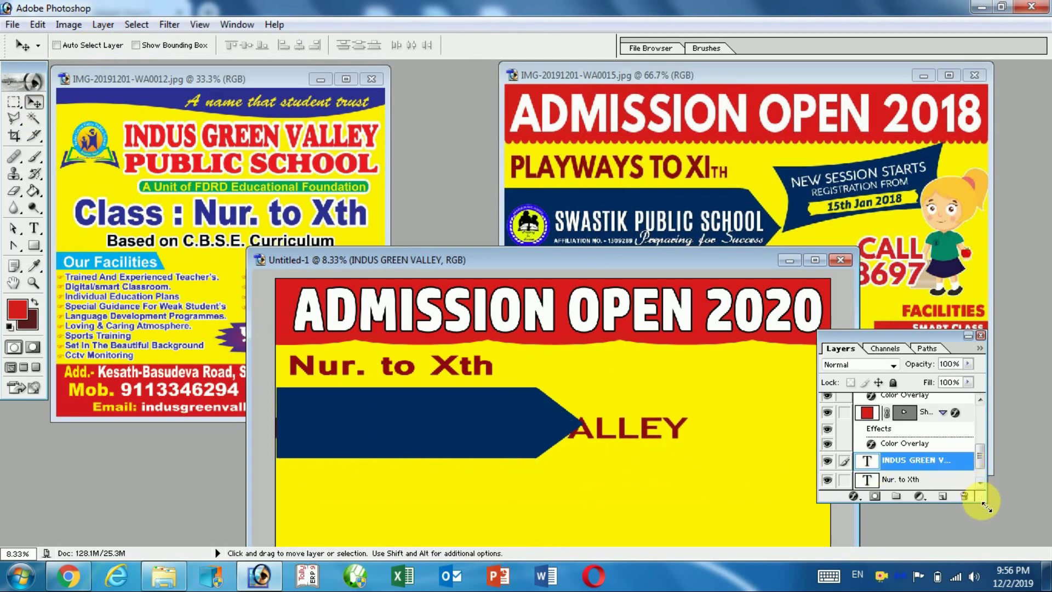
{"action": "left_click_drag", "start_coordinate": [984, 499], "coordinate": [1047, 576]}
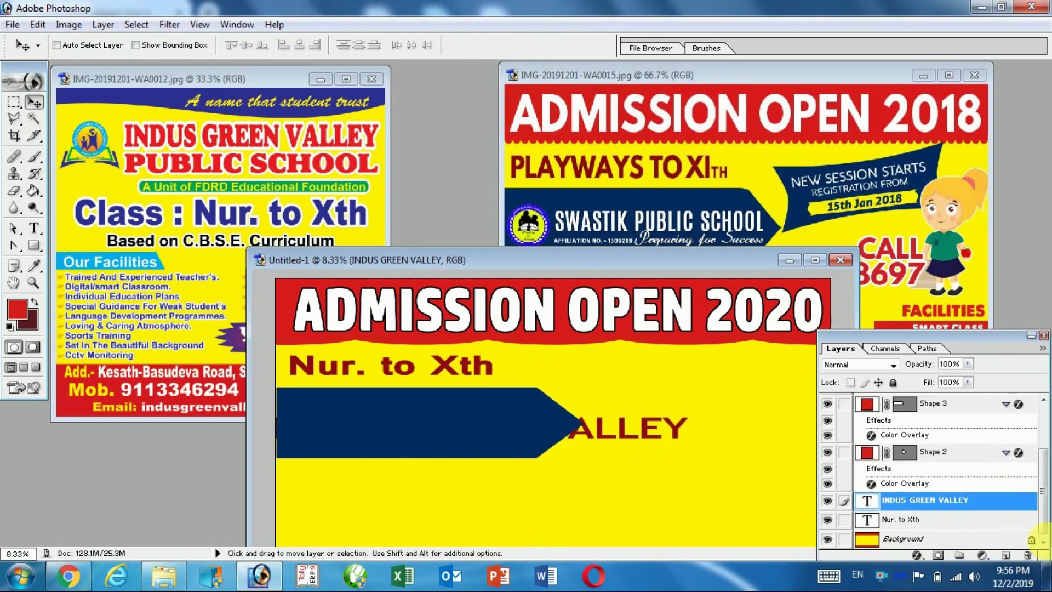
{"action": "scroll", "coordinate": [1020, 528], "scroll_direction": "up", "scroll_amount": 1}
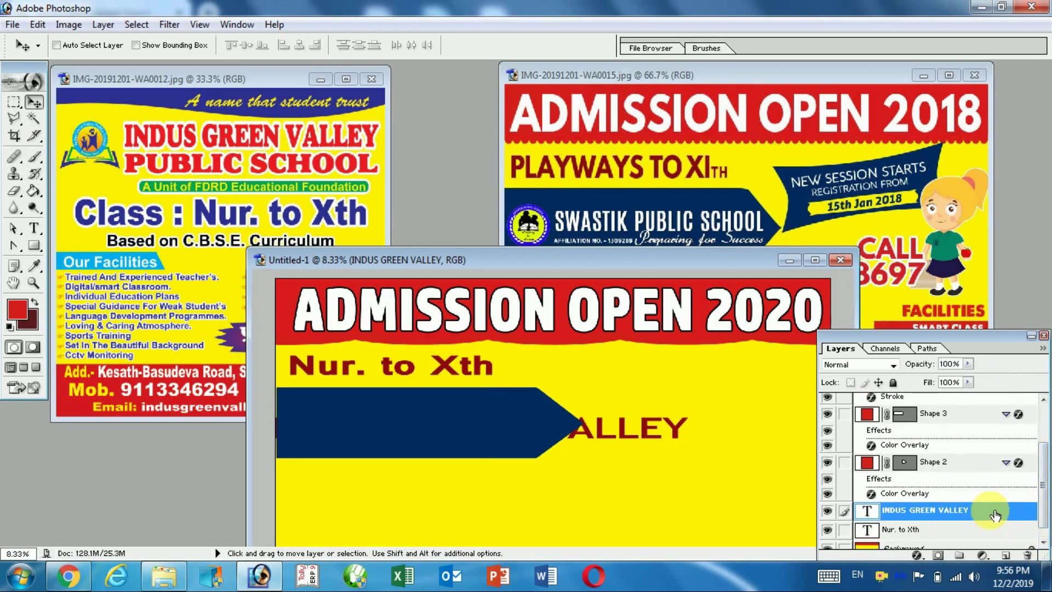
{"action": "left_click_drag", "start_coordinate": [1020, 527], "coordinate": [964, 411]}
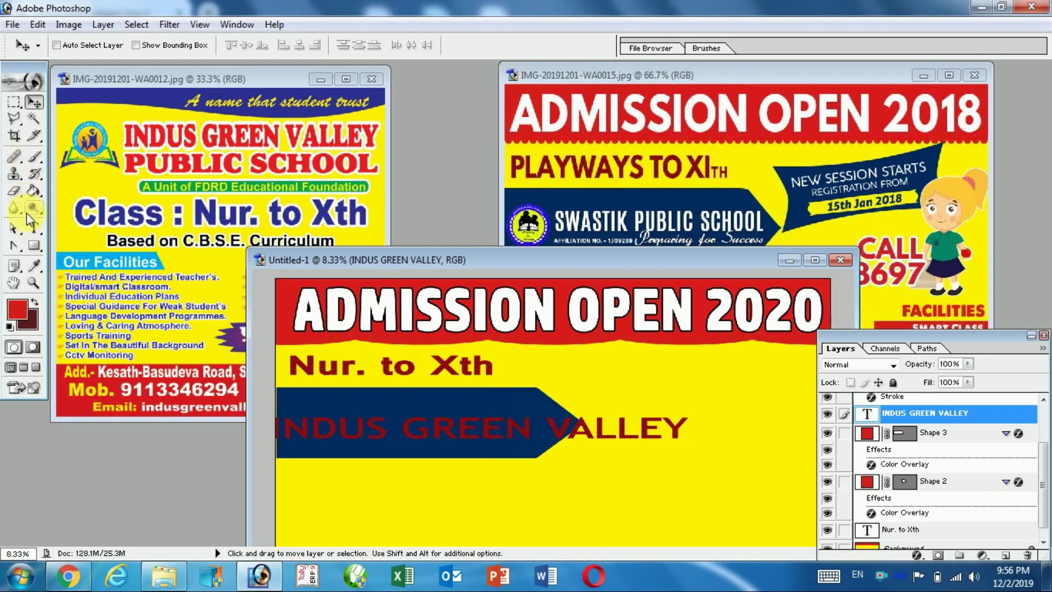
Select the whole INDUS GREEN VALLEY line with the Type tool.
{"action": "left_click", "coordinate": [35, 228]}
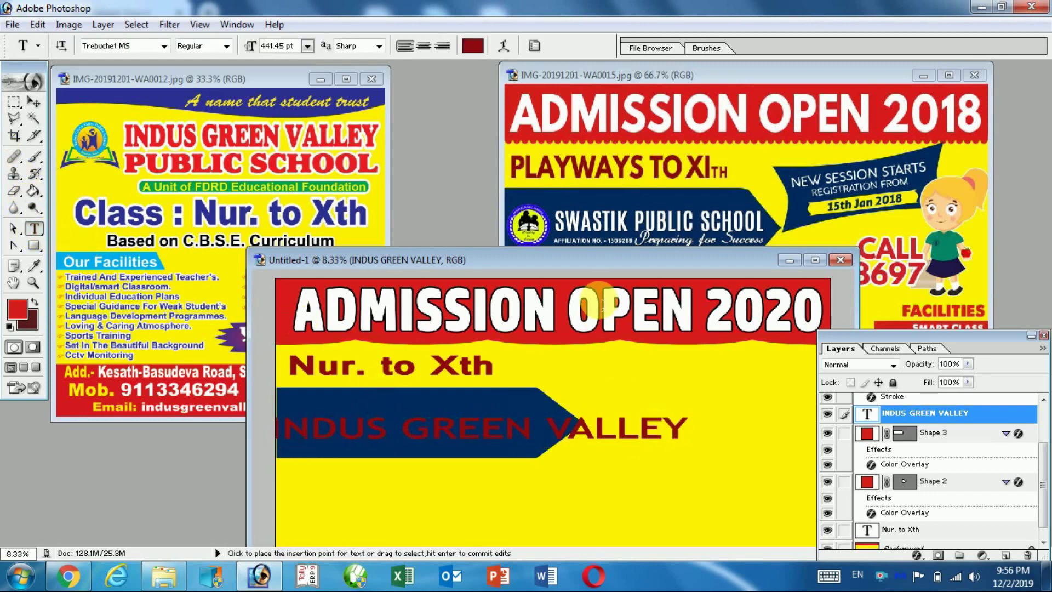
{"action": "left_click_drag", "start_coordinate": [574, 259], "coordinate": [559, 212]}
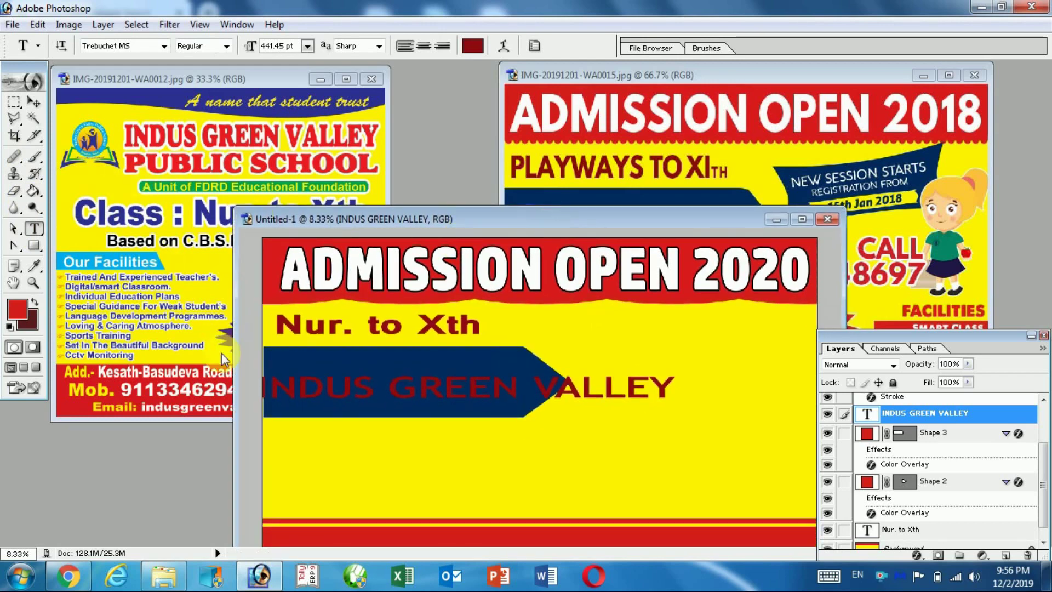
{"action": "left_click_drag", "start_coordinate": [674, 388], "coordinate": [258, 344]}
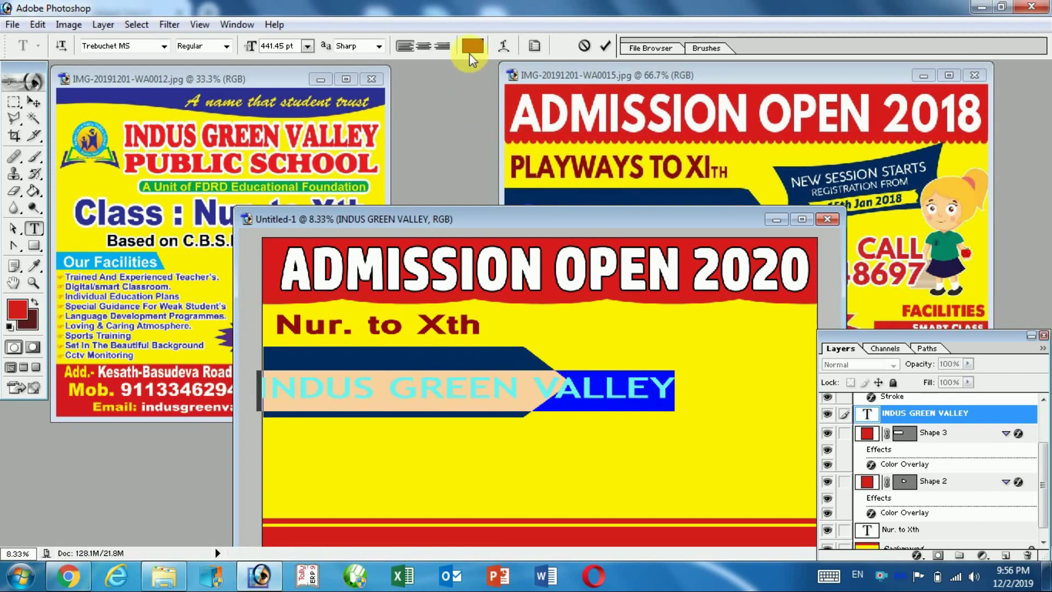
Change the INDUS GREEN VALLEY text colour to white and commit it.
{"action": "left_click", "coordinate": [473, 45]}
{"action": "left_click", "coordinate": [669, 344]}
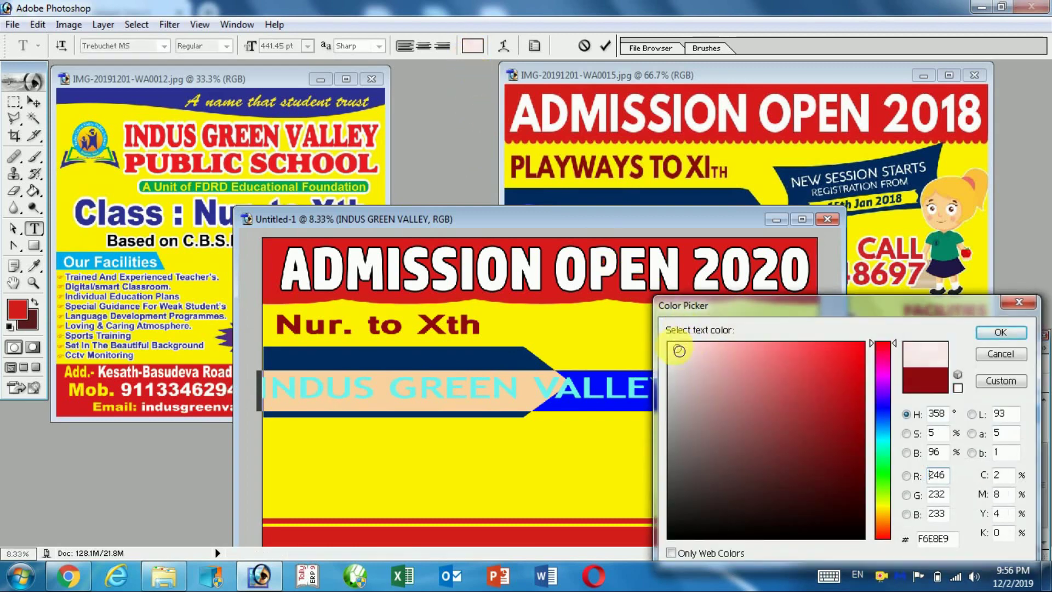
{"action": "left_click", "coordinate": [999, 333]}
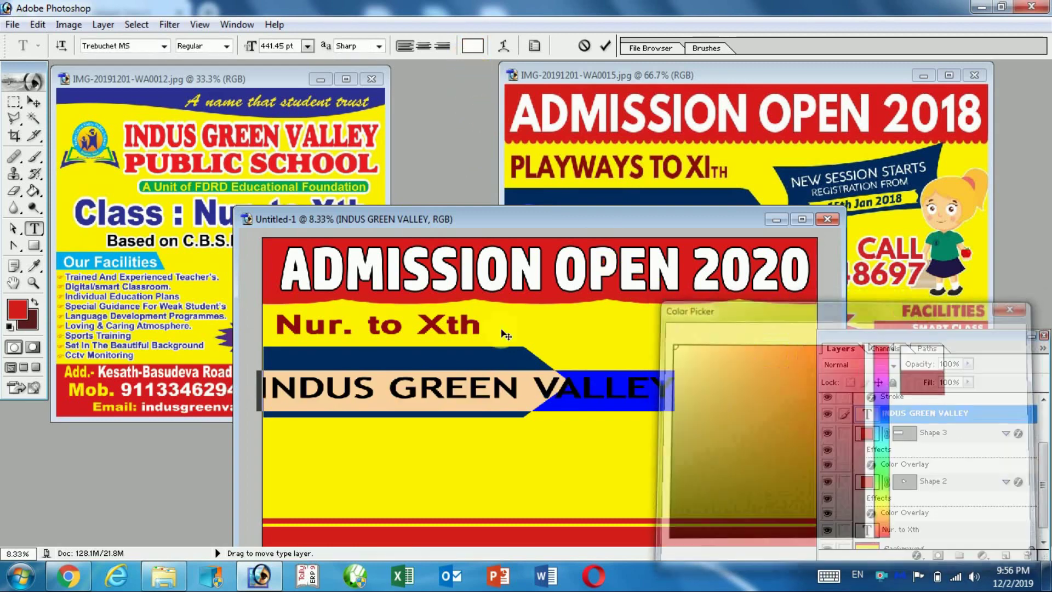
{"action": "left_click", "coordinate": [34, 104]}
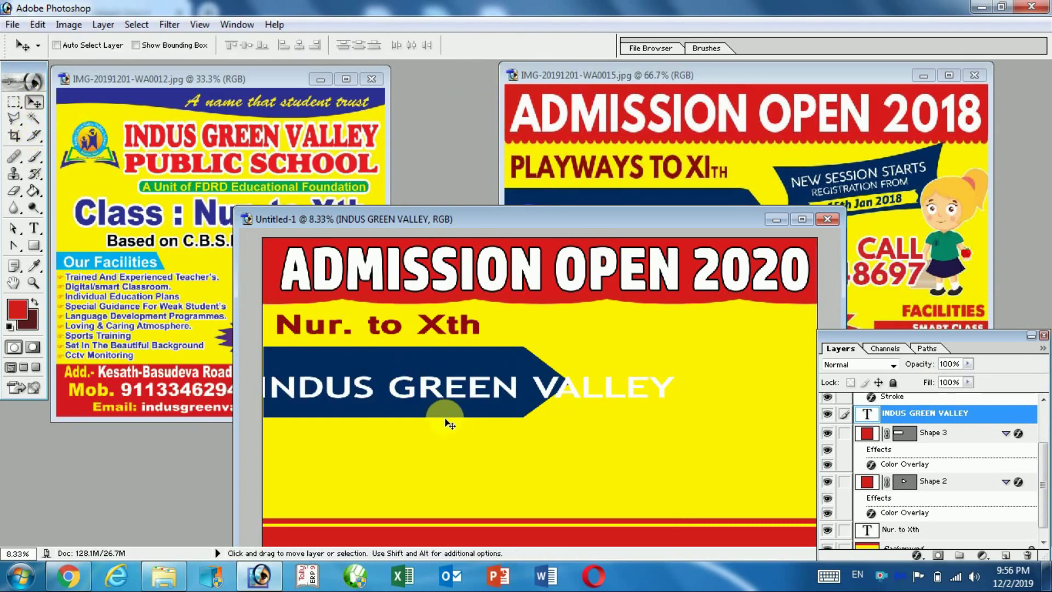
Scale INDUS GREEN VALLEY down with Ctrl+T to fit inside the navy arrow banner.
{"action": "key", "text": "ctrl+t"}
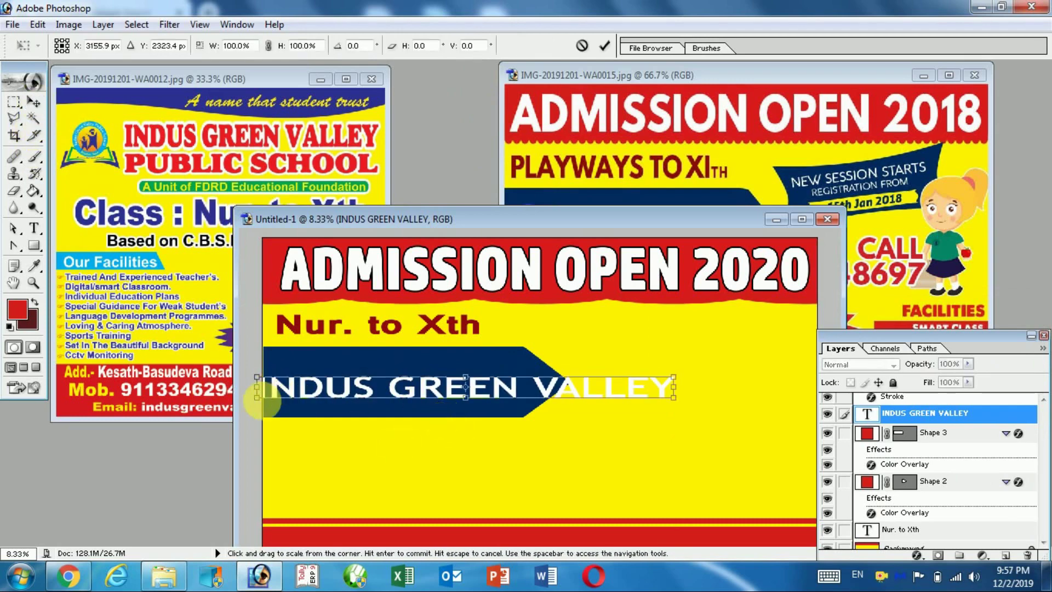
{"action": "left_click_drag", "start_coordinate": [259, 399], "coordinate": [299, 397]}
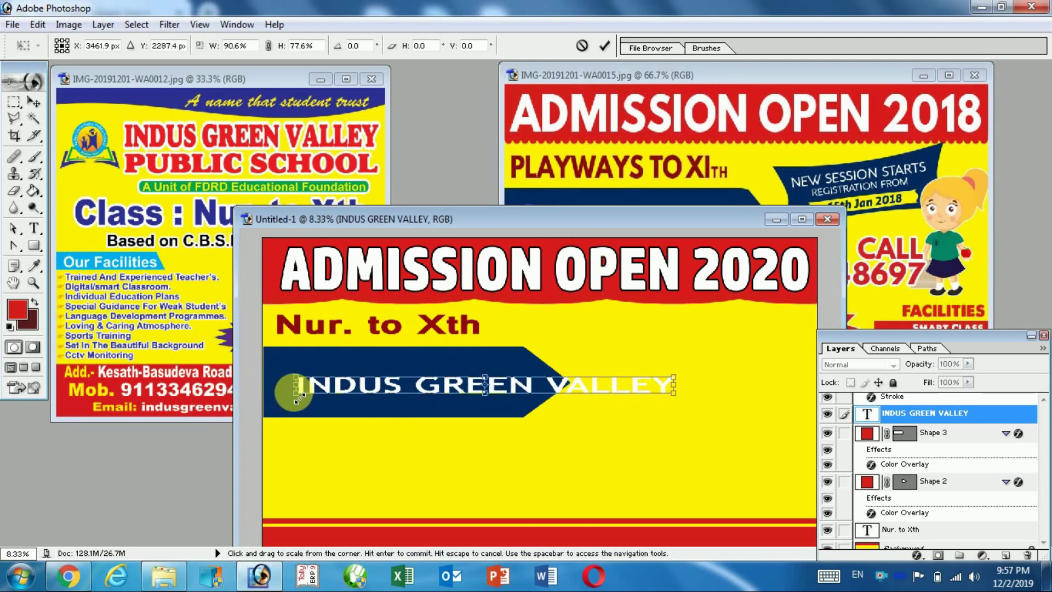
{"action": "mouse_move", "coordinate": [434, 217]}
{"action": "left_mouse_down"}
{"action": "mouse_move", "coordinate": [467, 278]}
{"action": "mouse_move", "coordinate": [467, 255]}
{"action": "left_mouse_up"}
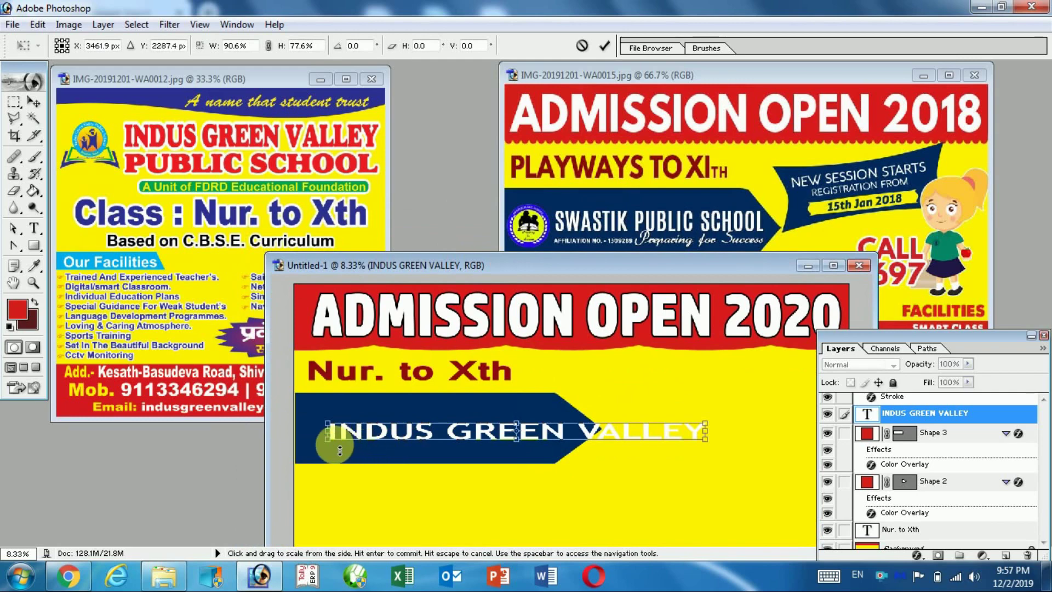
{"action": "left_click_drag", "start_coordinate": [328, 440], "coordinate": [374, 443]}
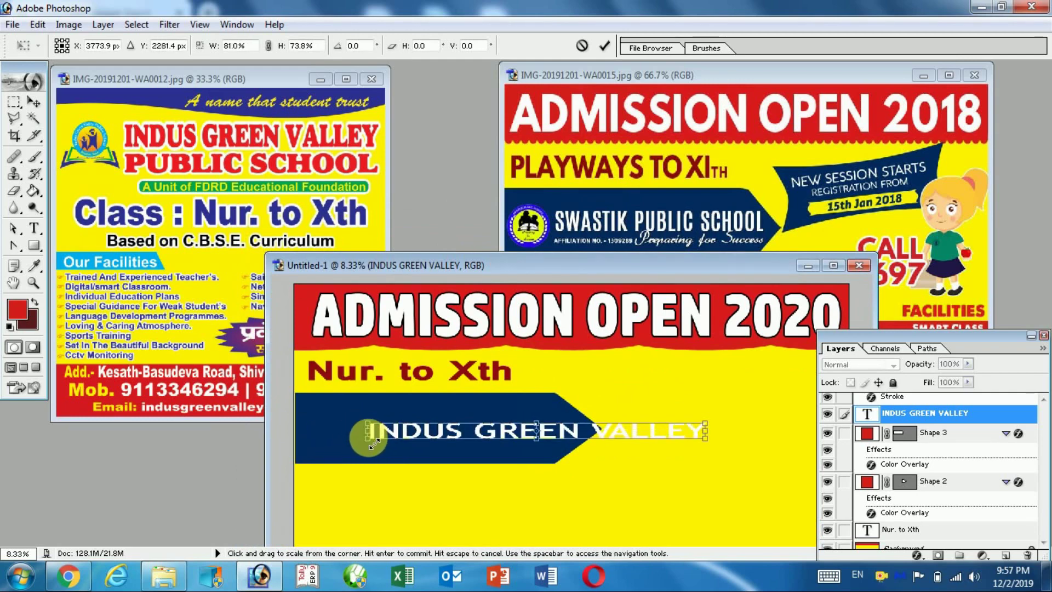
{"action": "left_click_drag", "start_coordinate": [710, 446], "coordinate": [567, 448]}
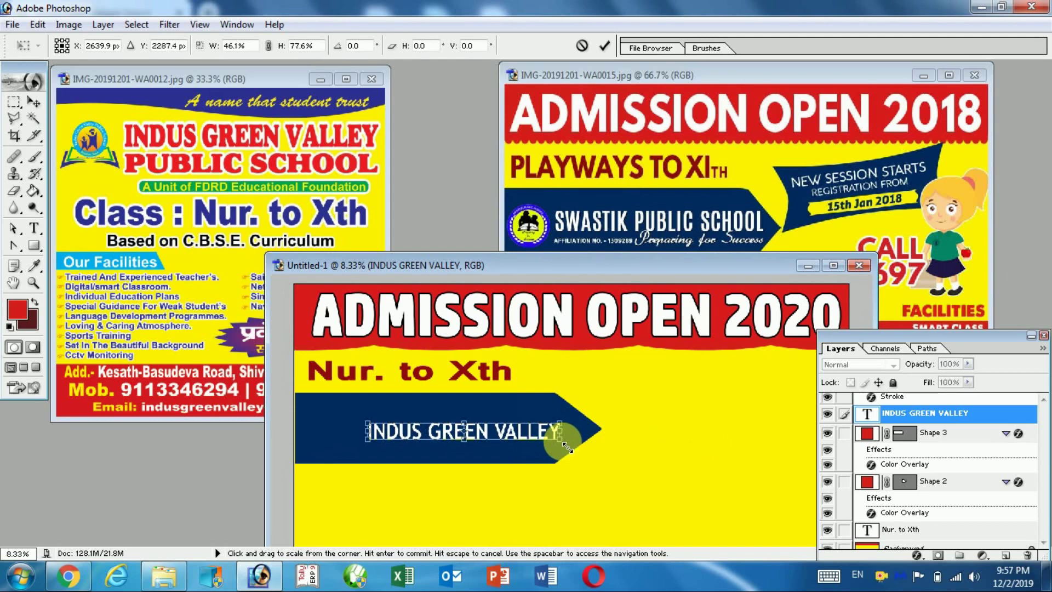
{"action": "mouse_move", "coordinate": [565, 433]}
{"action": "left_mouse_down"}
{"action": "mouse_move", "coordinate": [574, 436]}
{"action": "mouse_move", "coordinate": [554, 444]}
{"action": "left_mouse_up"}
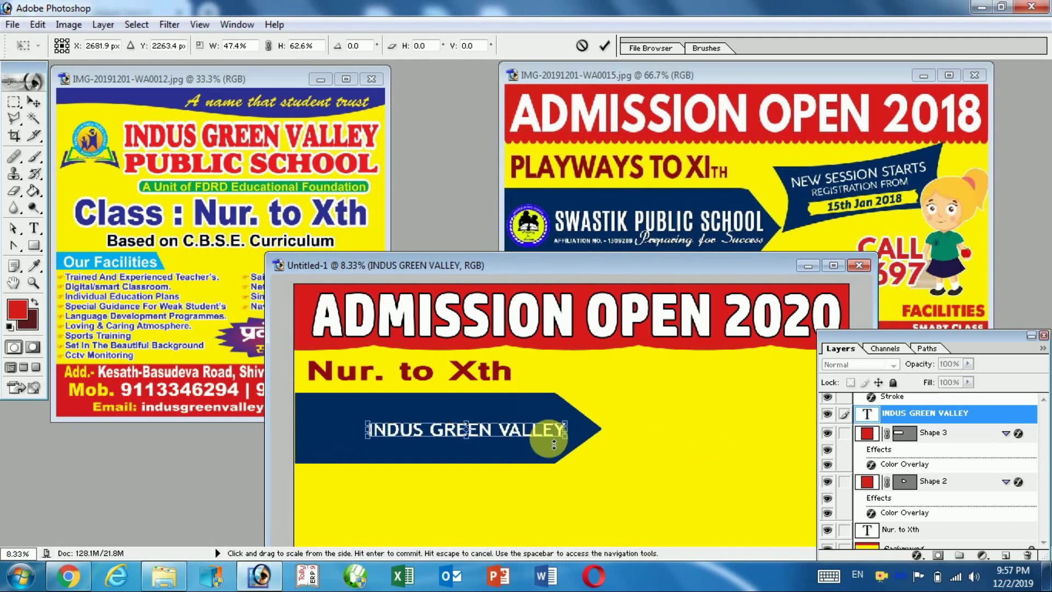
{"action": "left_click_drag", "start_coordinate": [569, 433], "coordinate": [576, 436]}
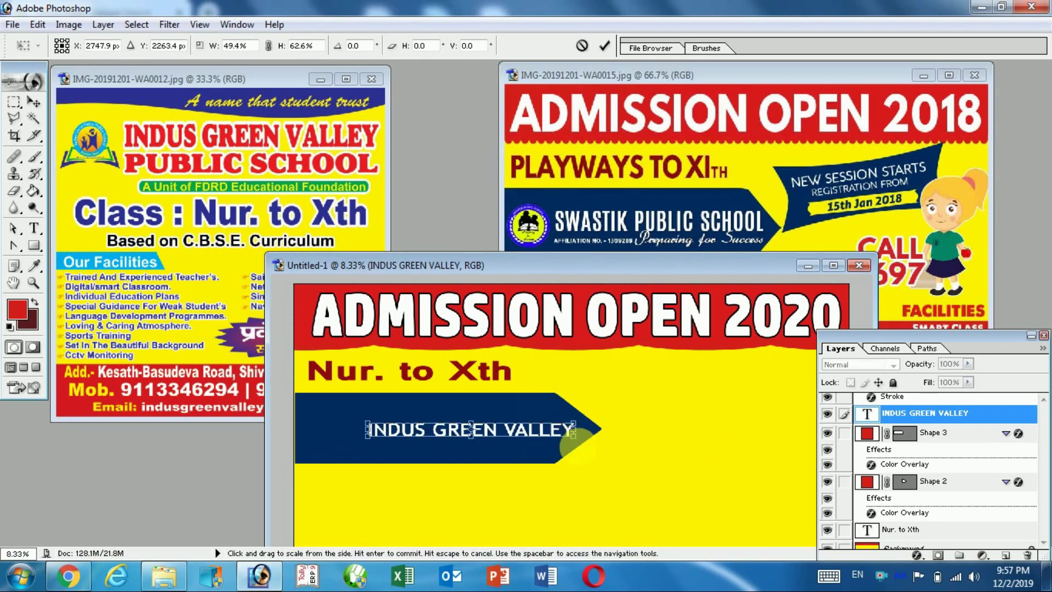
{"action": "key", "text": "Return"}
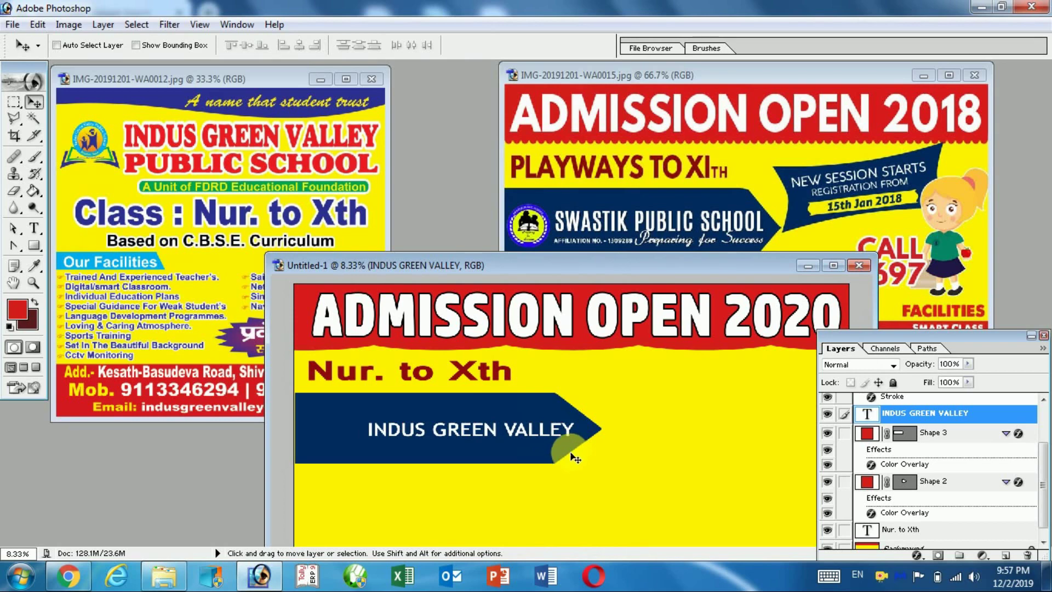
Shift INDUS GREEN VALLEY up-left and Alt-drag a copy just below it.
{"action": "left_click_drag", "start_coordinate": [569, 437], "coordinate": [560, 420]}
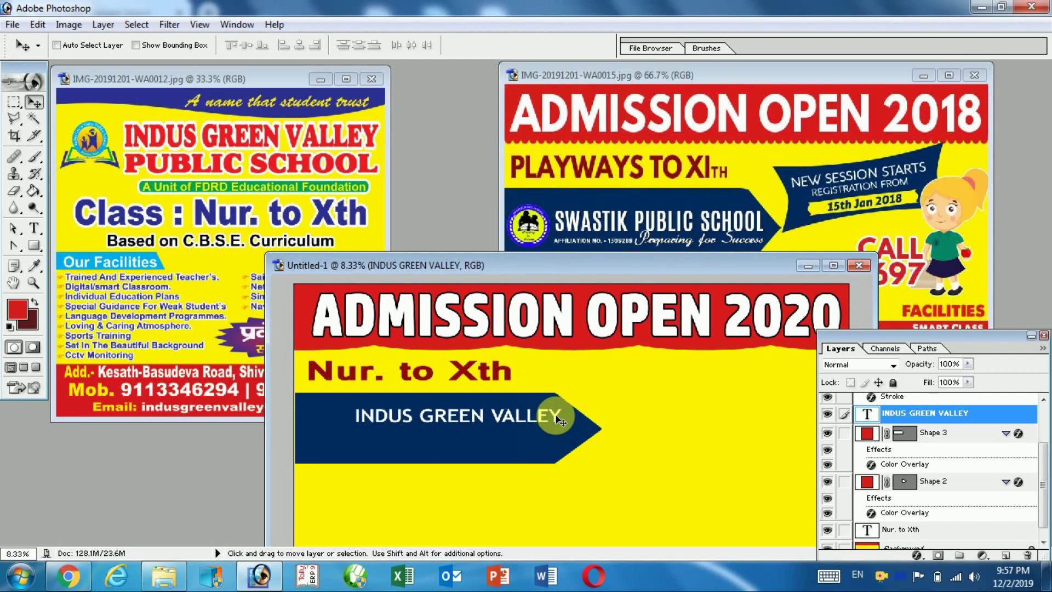
{"action": "left_click_drag", "start_coordinate": [558, 420], "coordinate": [558, 435]}
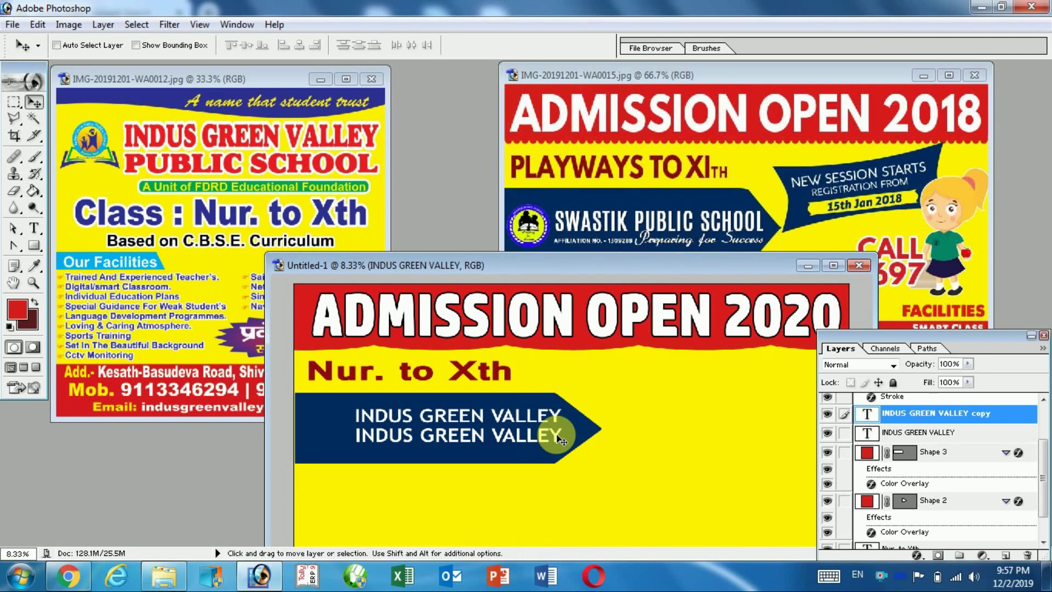
{"action": "key", "text": "t"}
Replace the copied line's text with PUBLIC SCHOOL and commit it.
{"action": "triple_click", "coordinate": [540, 439]}
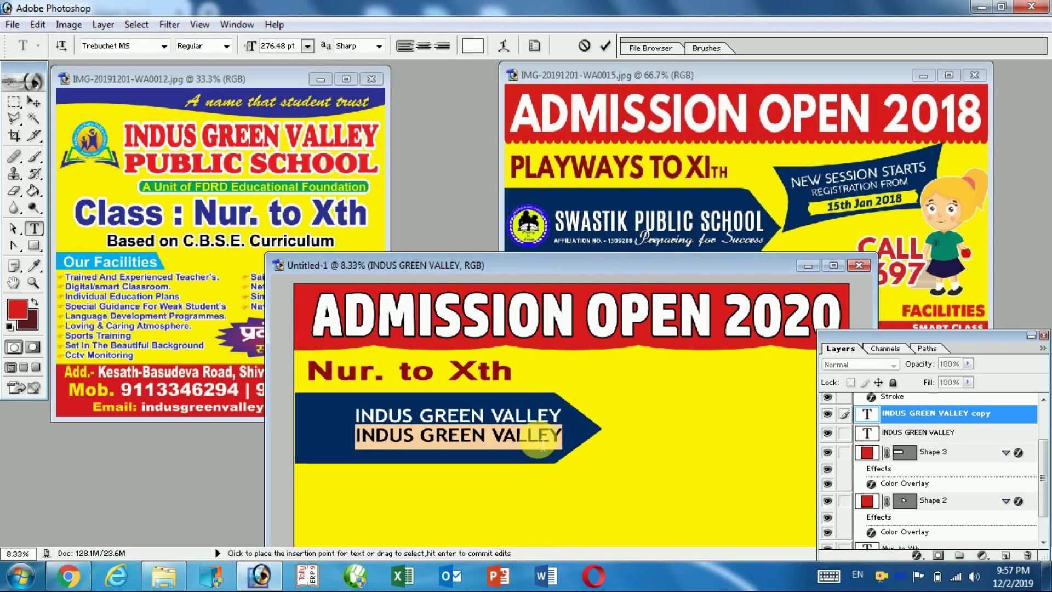
{"action": "type", "text": "P"}
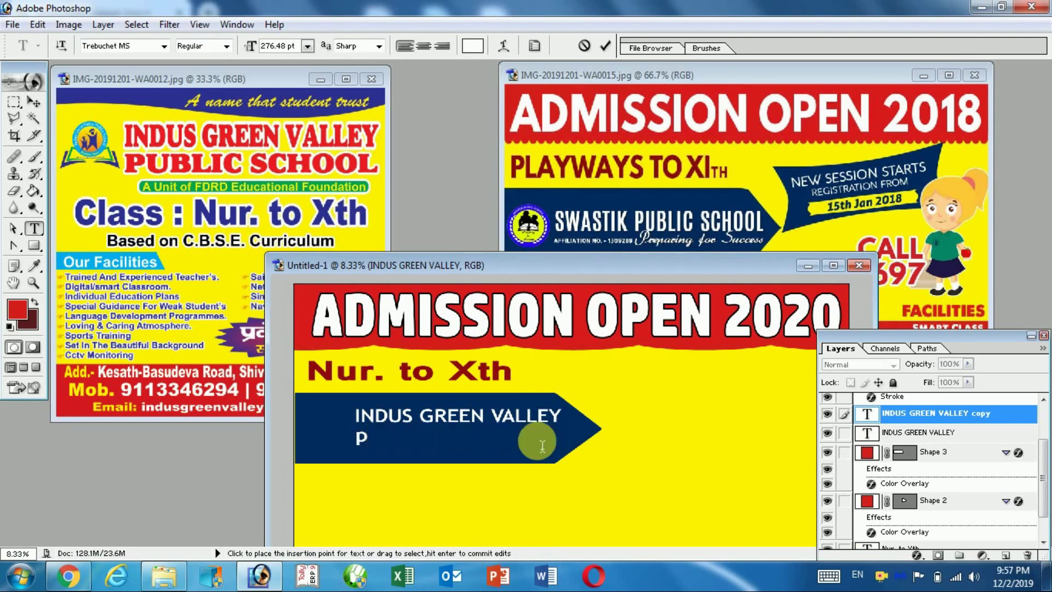
{"action": "type", "text": "LIC"}
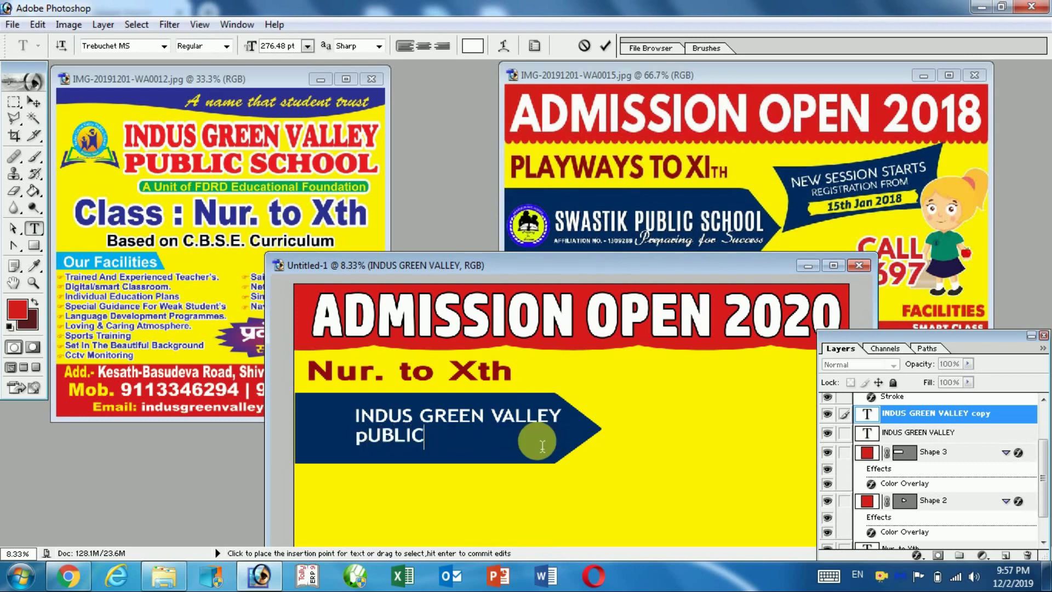
{"action": "key", "text": "BackSpace"}
{"action": "key", "text": "BackSpace"}
{"action": "key", "text": "BackSpace"}
{"action": "key", "text": "BackSpace"}
{"action": "type", "text": "PU"}
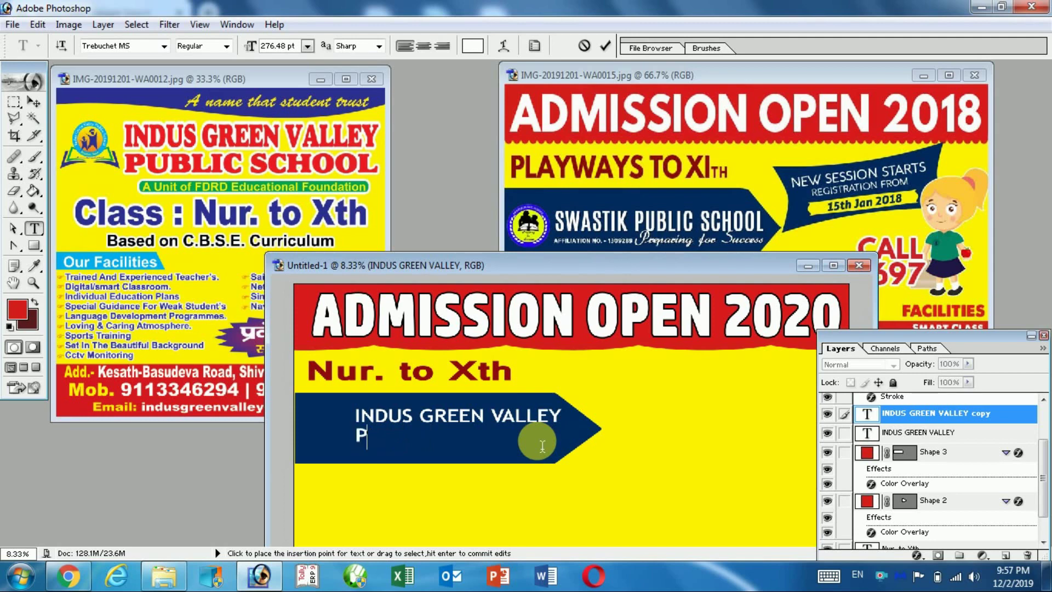
{"action": "type", "text": "BLIC S"}
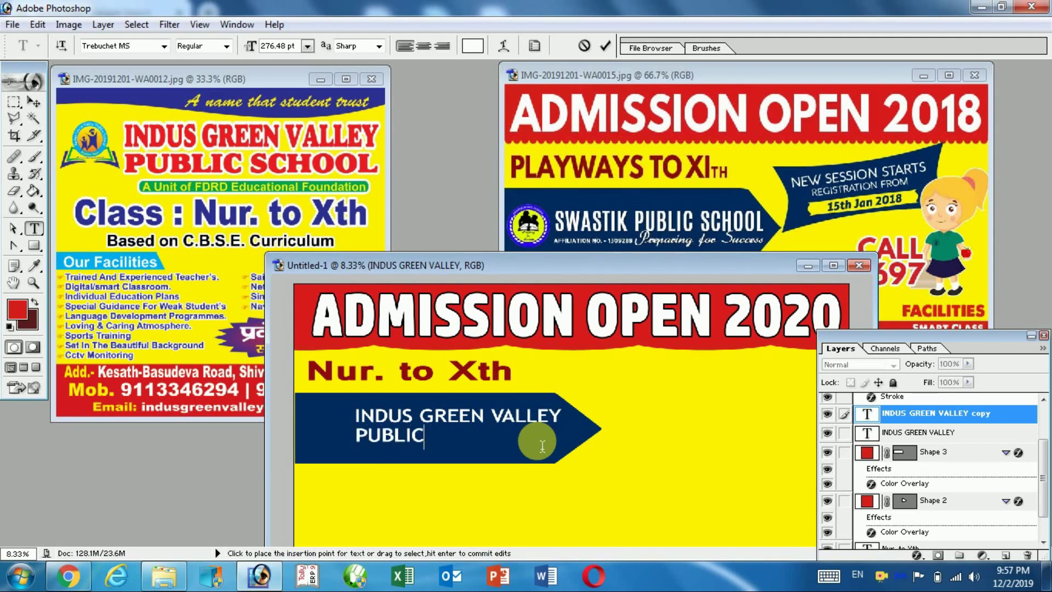
{"action": "type", "text": "CH"}
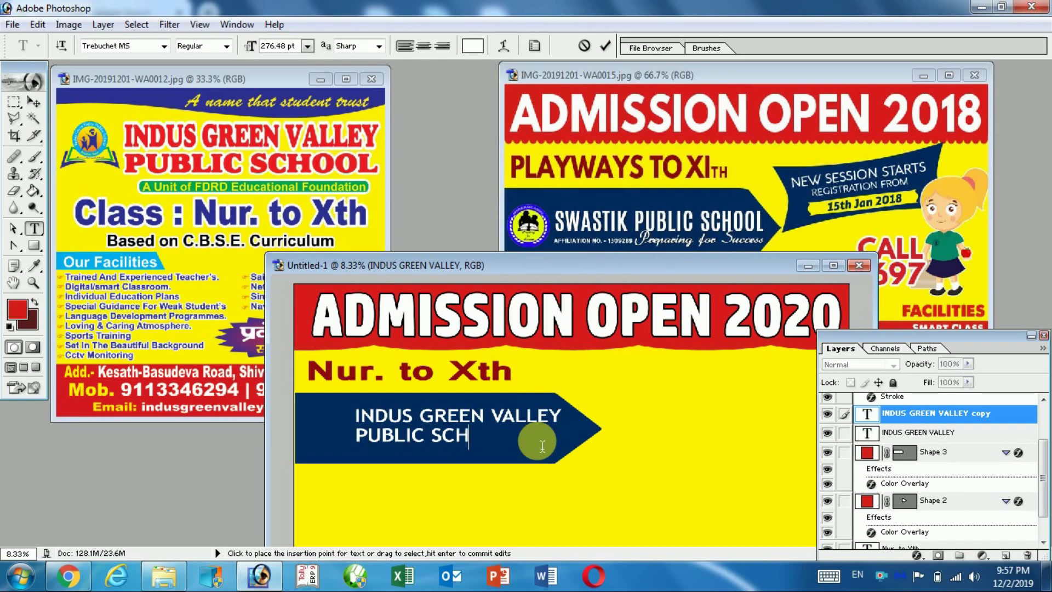
{"action": "type", "text": "OOL"}
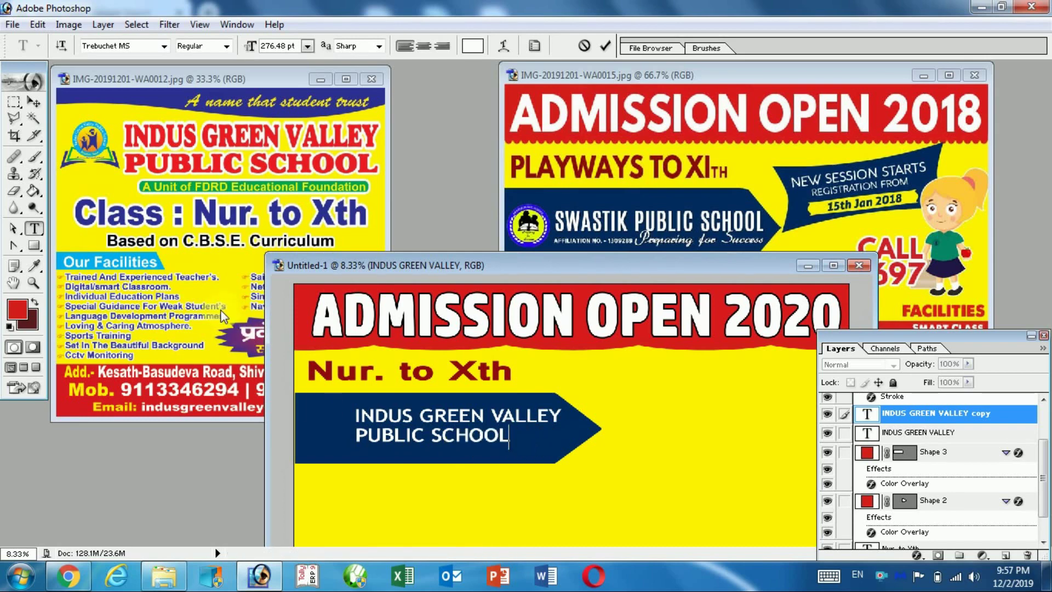
{"action": "key", "text": "ctrl+t"}
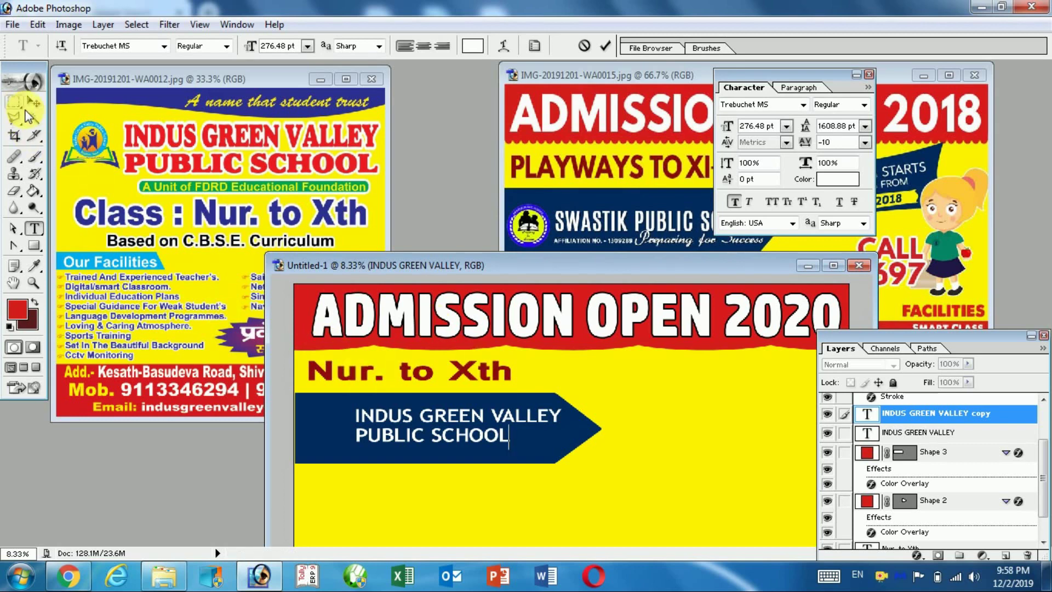
{"action": "left_click", "coordinate": [34, 102]}
Enlarge PUBLIC SCHOOL with Ctrl+T, then nudge it up three and left one.
{"action": "key", "text": "ctrl+t"}
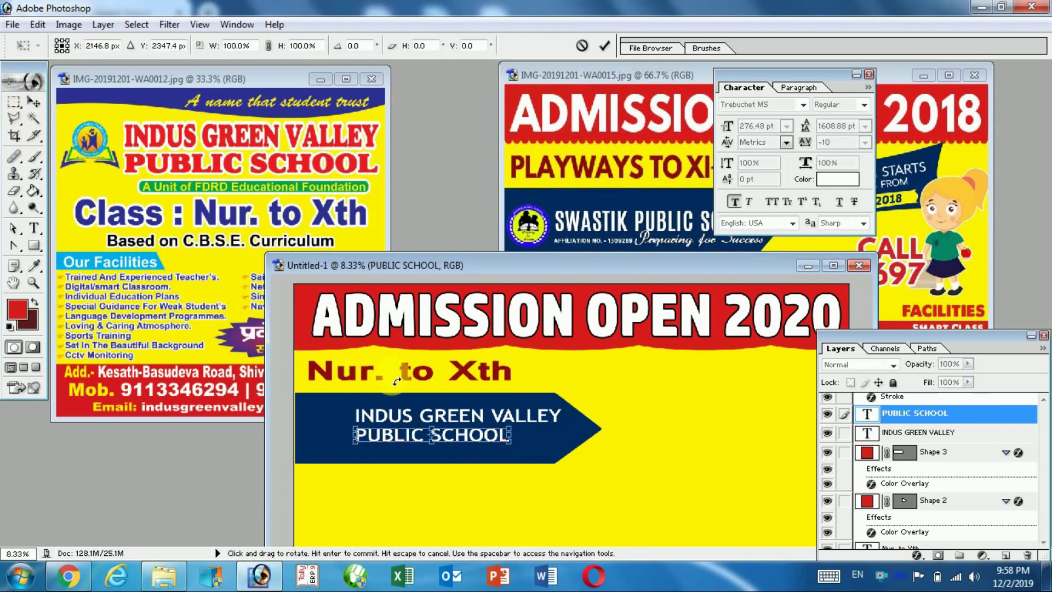
{"action": "left_click_drag", "start_coordinate": [510, 443], "coordinate": [573, 456]}
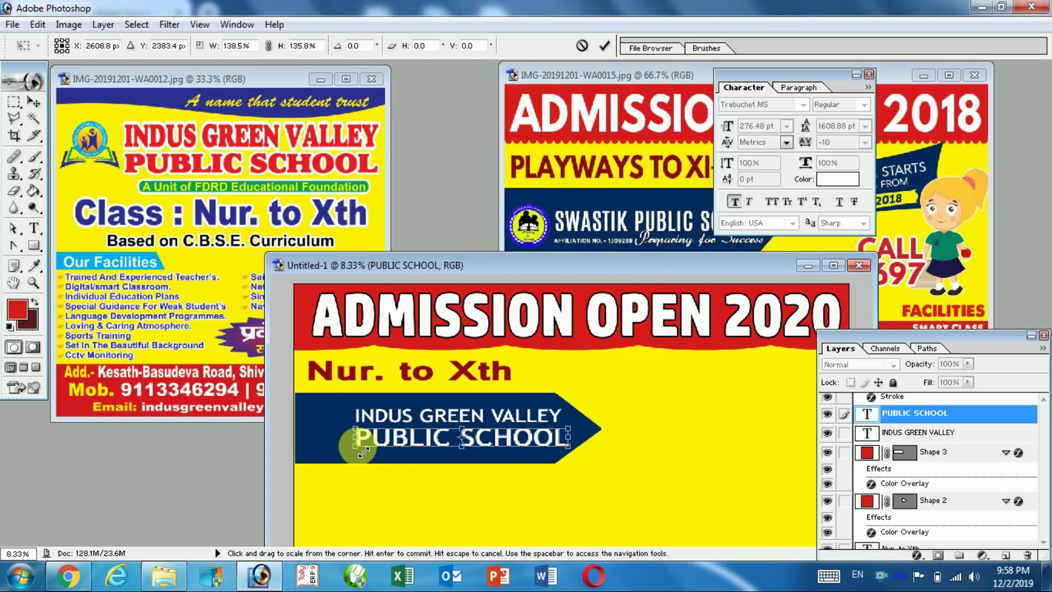
{"action": "left_click_drag", "start_coordinate": [355, 446], "coordinate": [364, 449]}
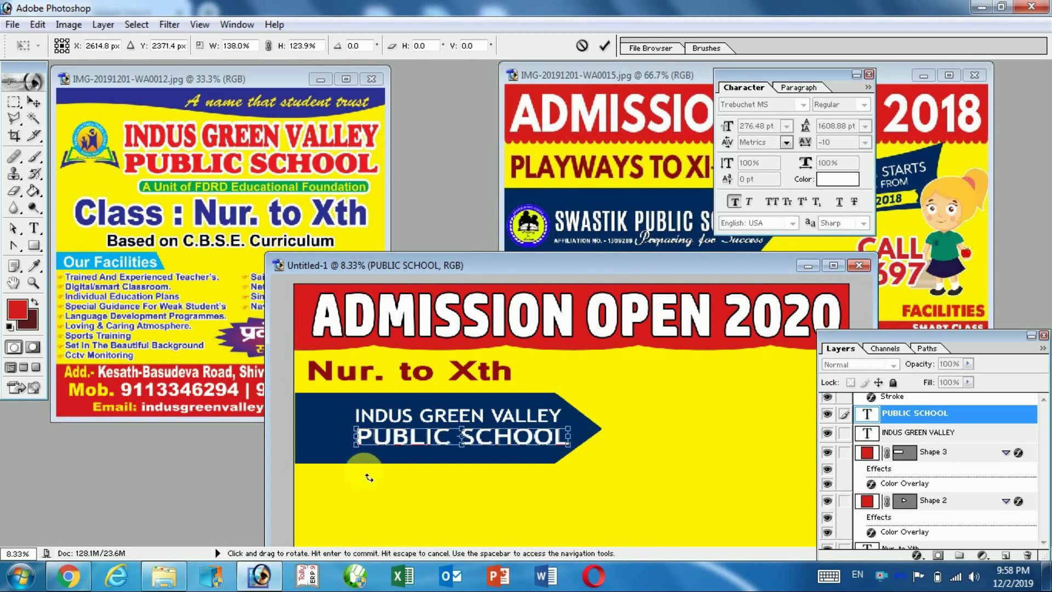
{"action": "key", "text": "Return"}
{"action": "key", "text": "Up"}
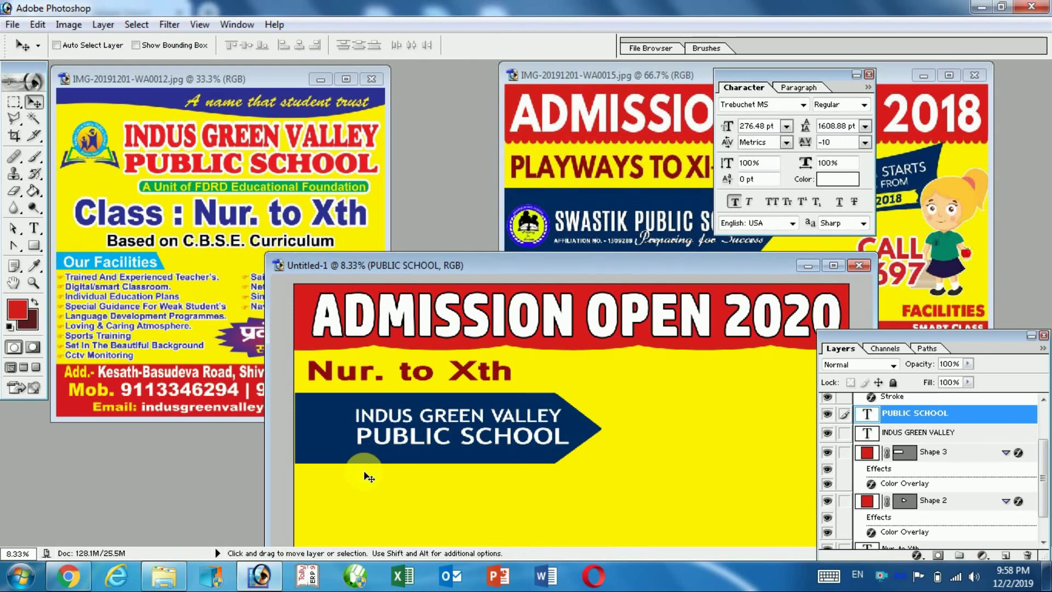
{"action": "key", "text": "Up"}
{"action": "key", "text": "Up"}
{"action": "key", "text": "Up"}
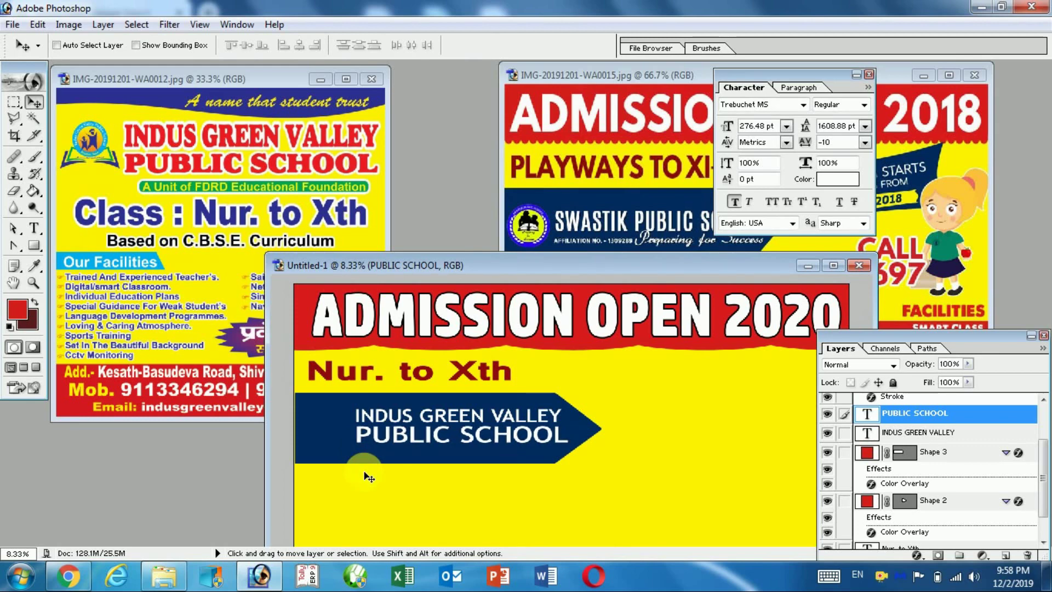
{"action": "key", "text": "Up"}
{"action": "key", "text": "Left"}
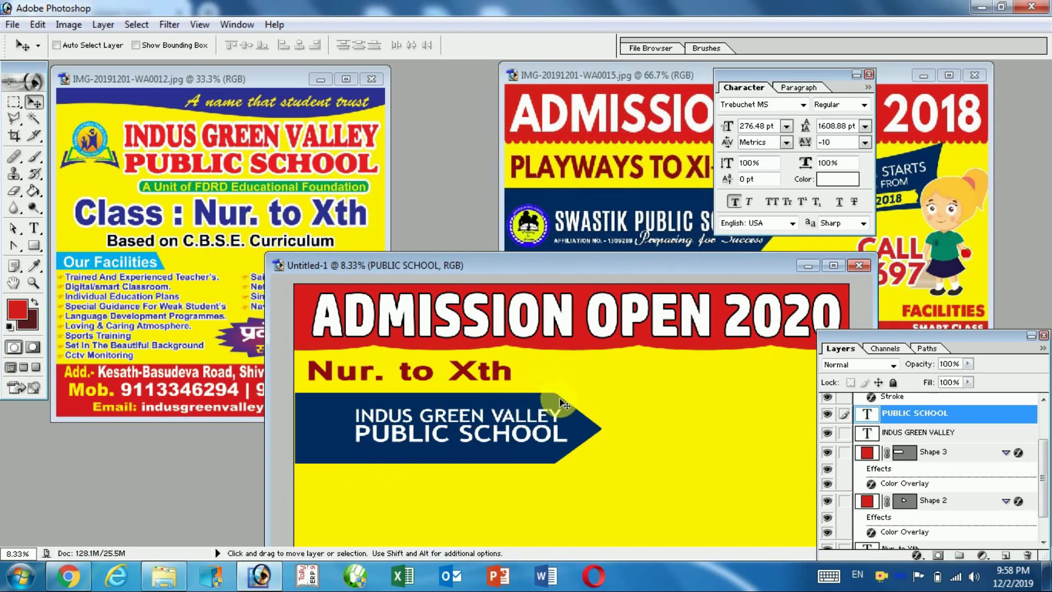
Stretch INDUS GREEN VALLEY taller, then bring the IMG-20191201-WA0015 reference poster forward.
{"action": "right_click", "coordinate": [566, 421]}
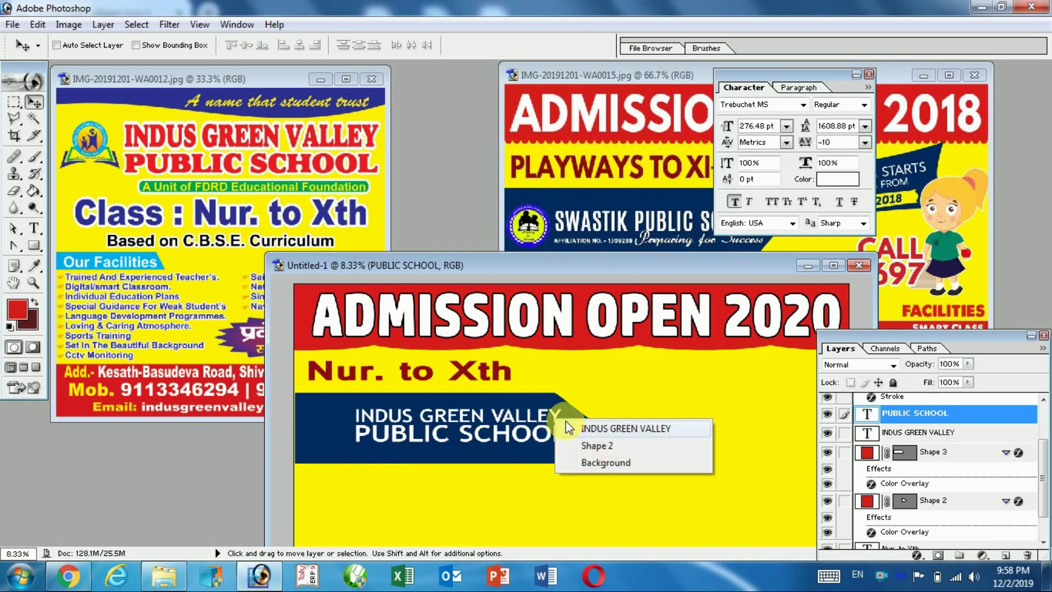
{"action": "left_click", "coordinate": [569, 426]}
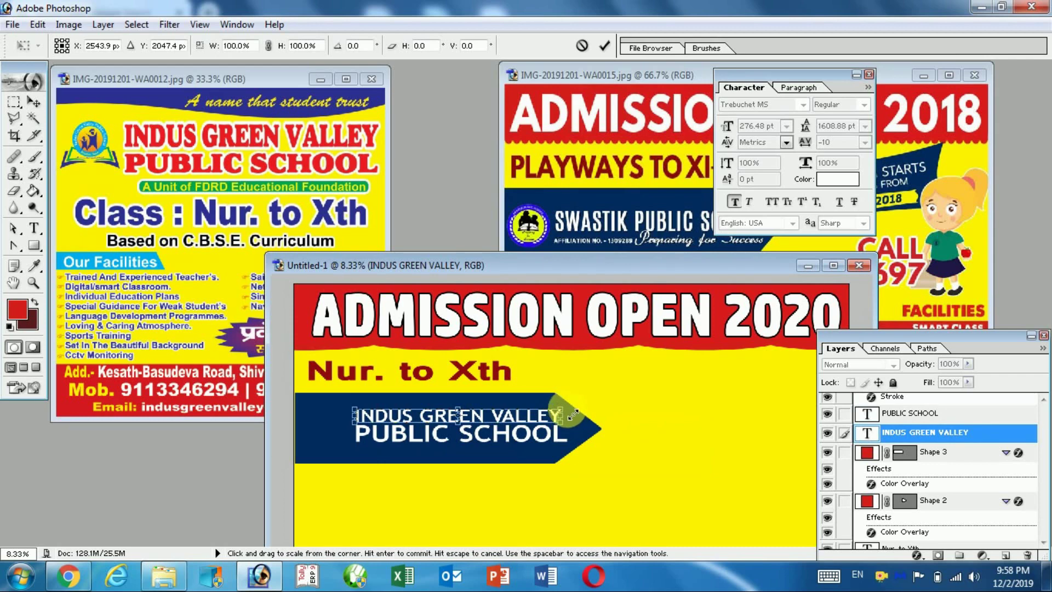
{"action": "left_click_drag", "start_coordinate": [562, 416], "coordinate": [571, 409]}
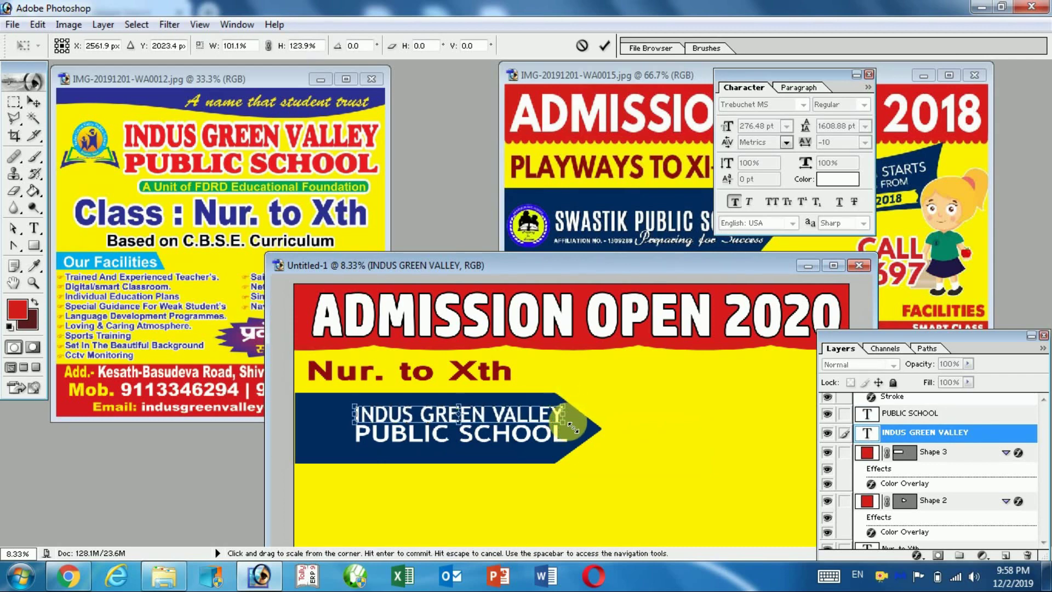
{"action": "key", "text": "Return"}
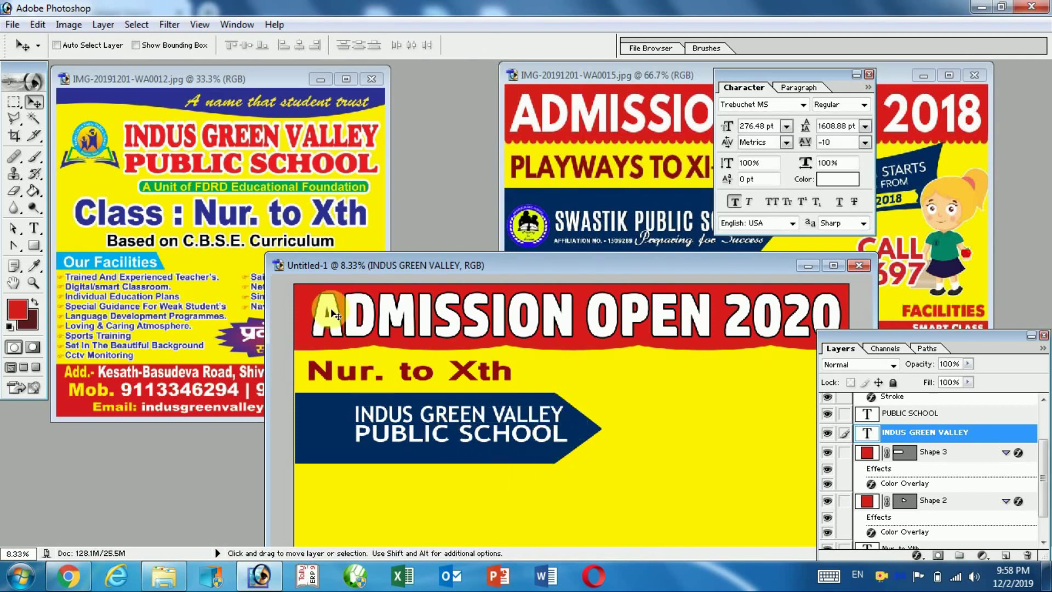
{"action": "left_click", "coordinate": [665, 247]}
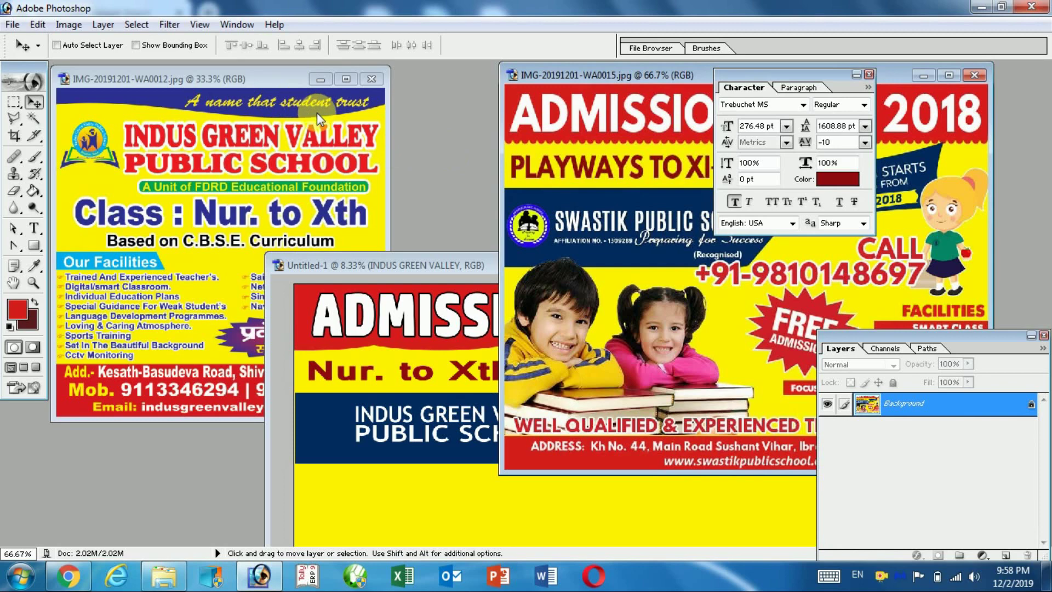
Back in Untitled-1, Alt-drag a copy of the PUBLIC SCHOOL layer below it.
{"action": "left_click", "coordinate": [449, 446]}
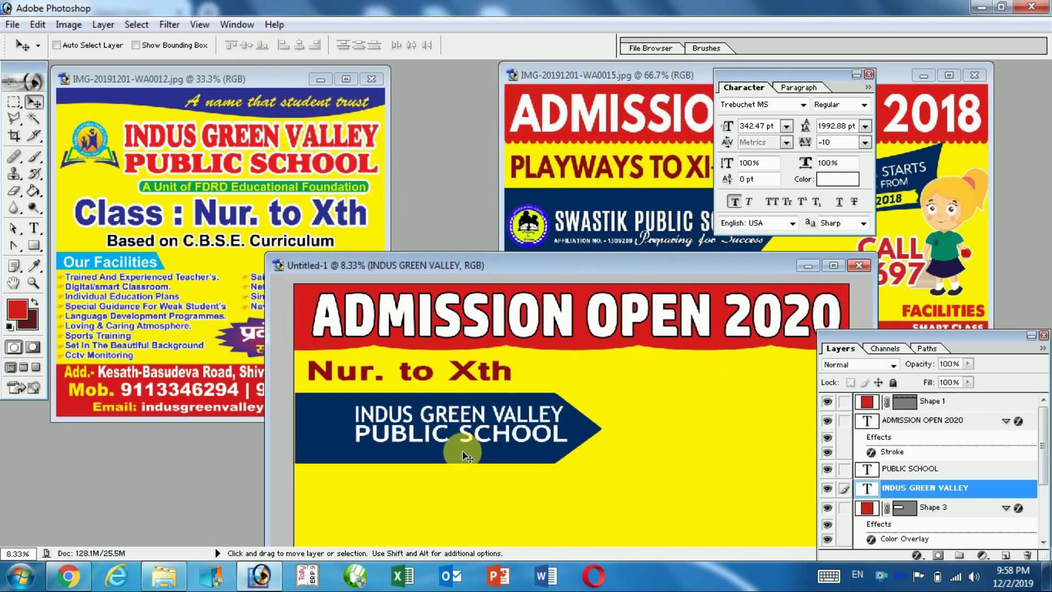
{"action": "right_click", "coordinate": [472, 442]}
{"action": "left_click", "coordinate": [475, 434]}
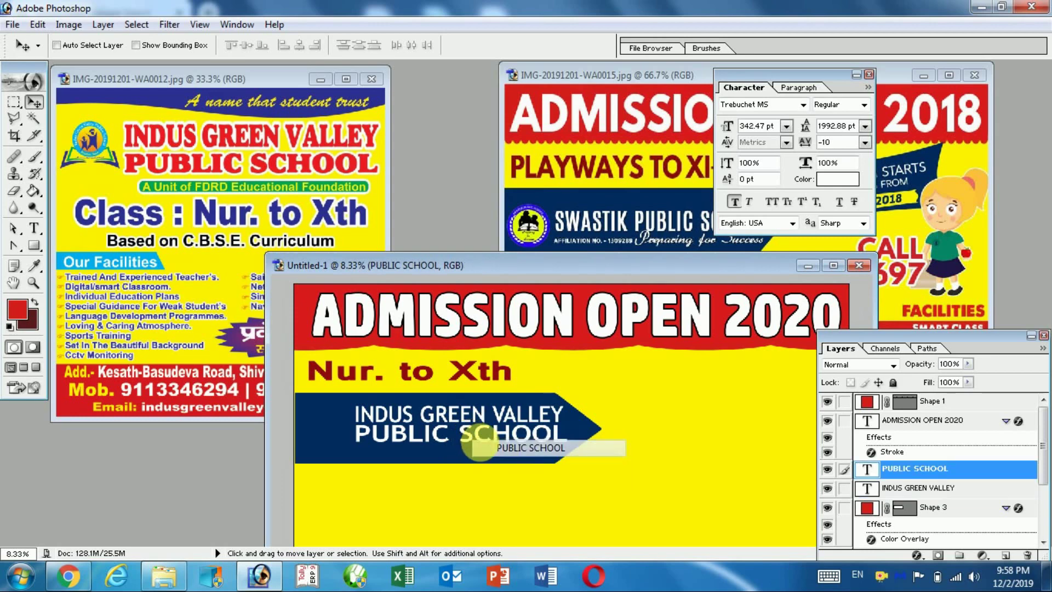
{"action": "left_click_drag", "start_coordinate": [472, 442], "coordinate": [475, 461], "text": "alt"}
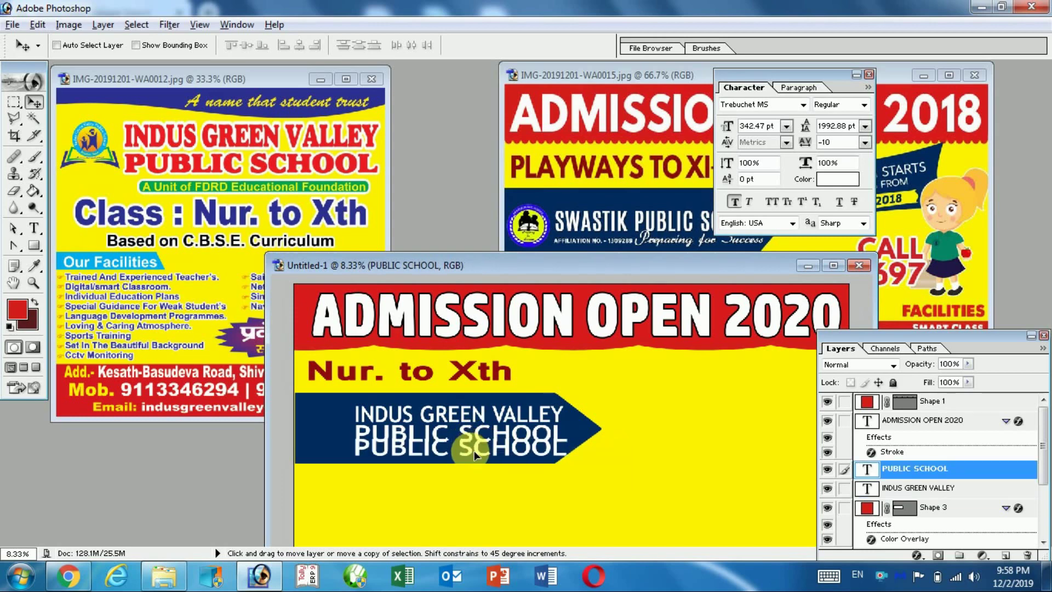
Replace the copied line's text with 'A name that student trust'.
{"action": "key", "text": "t"}
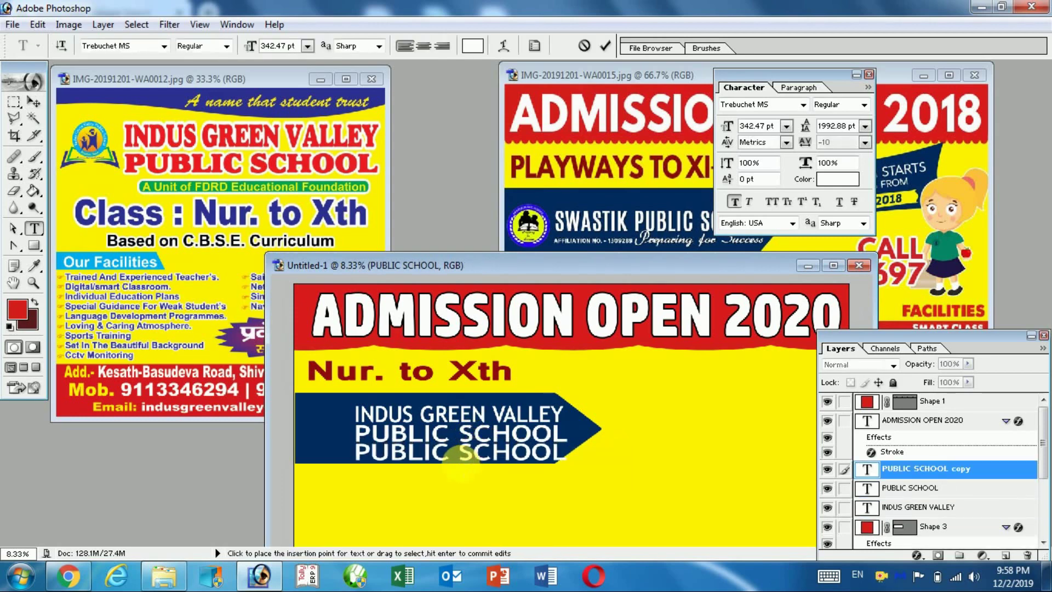
{"action": "left_click", "coordinate": [466, 466]}
{"action": "key", "text": "ctrl+a"}
{"action": "type", "text": "a"}
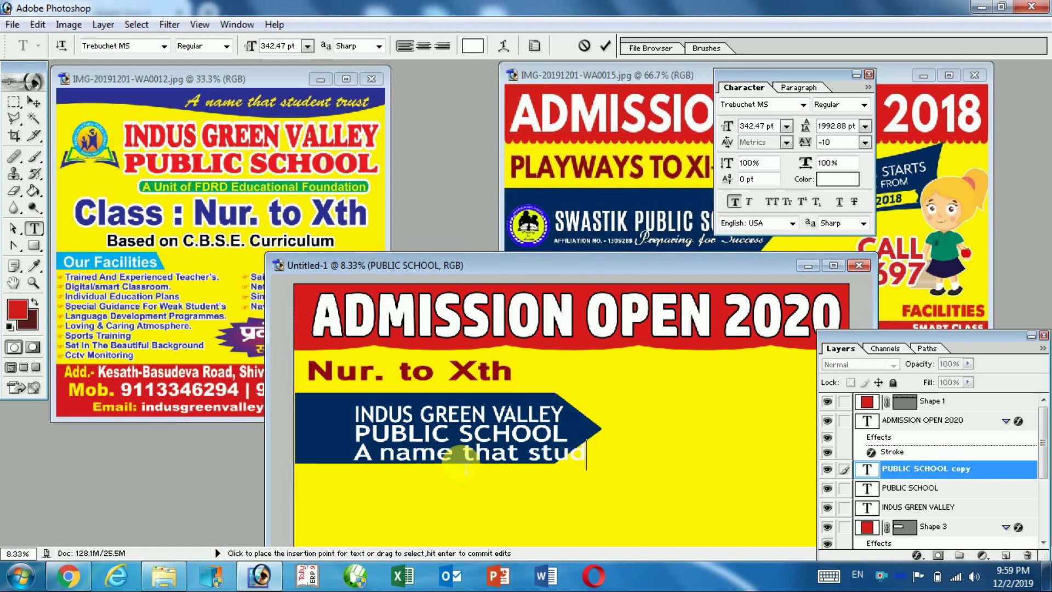
{"action": "type", "text": "ent trust"}
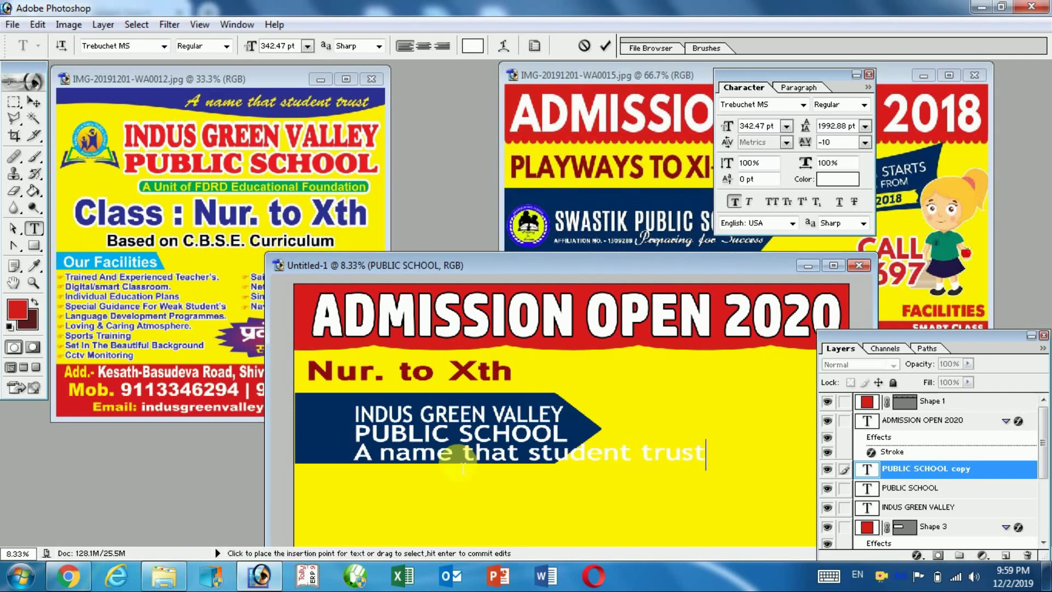
Select the whole tagline and cycle the options-bar font list until it shows Segoe Script.
{"action": "triple_click", "coordinate": [463, 468]}
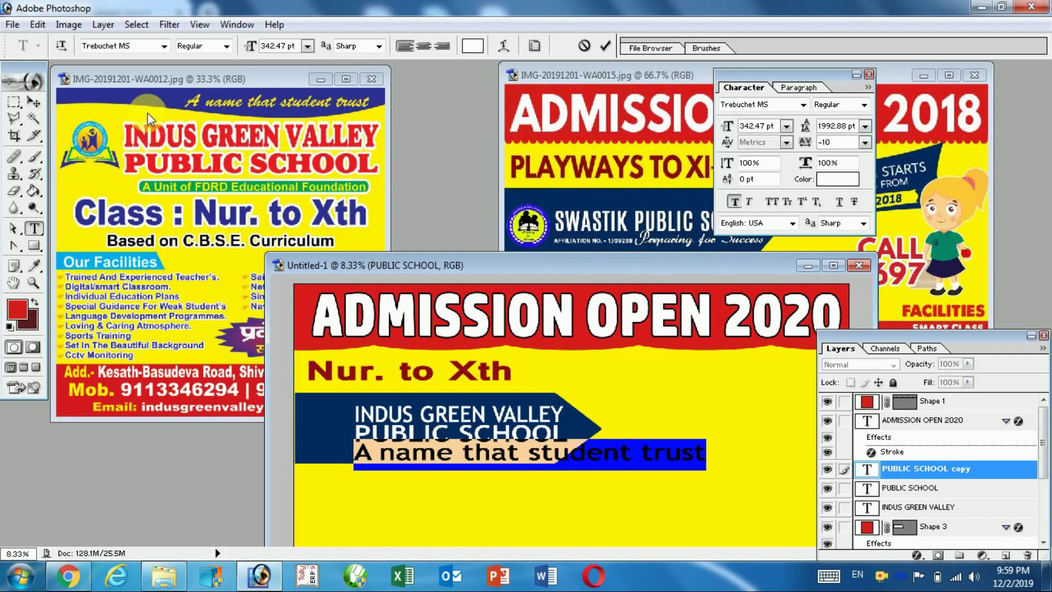
{"action": "left_click", "coordinate": [119, 45]}
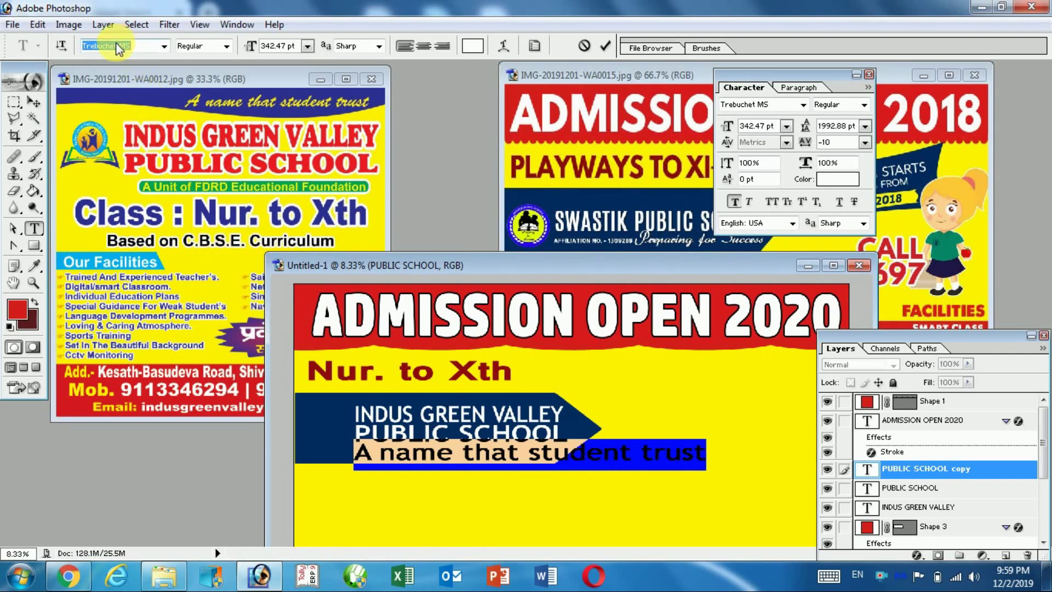
{"action": "key", "text": "Down"}
{"action": "key", "text": "Down"}
{"action": "key", "text": "Down"}
{"action": "key", "text": "Down"}
{"action": "key", "text": "Down"}
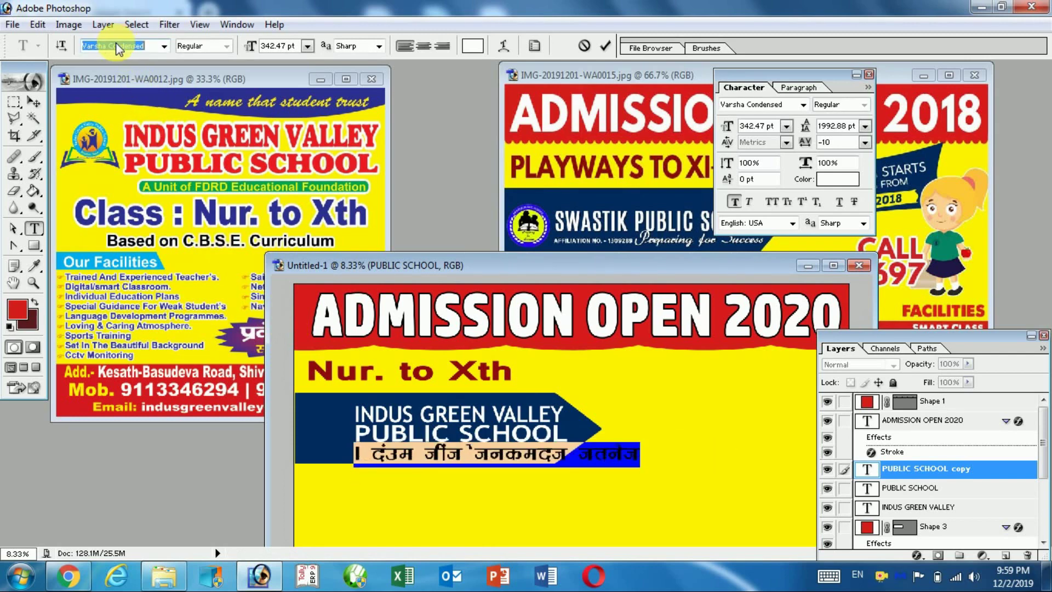
{"action": "key", "text": "Down"}
{"action": "key", "text": "Down"}
{"action": "key", "text": "Down"}
{"action": "key", "text": "Down"}
{"action": "key", "text": "Down"}
{"action": "key", "text": "Down"}
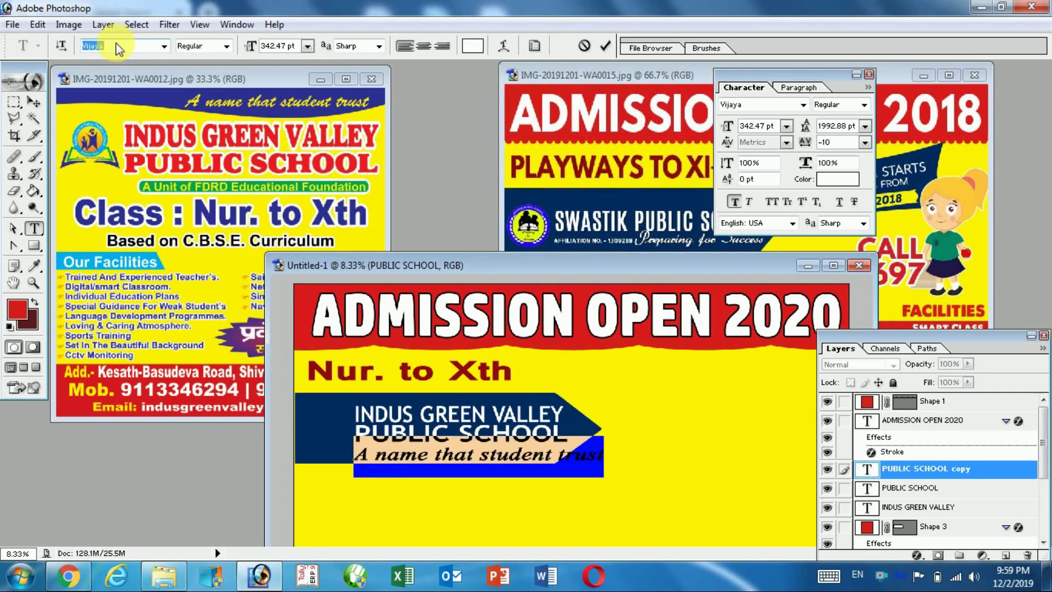
{"action": "key", "text": "Down"}
{"action": "key", "text": "Down"}
{"action": "key", "text": "Down"}
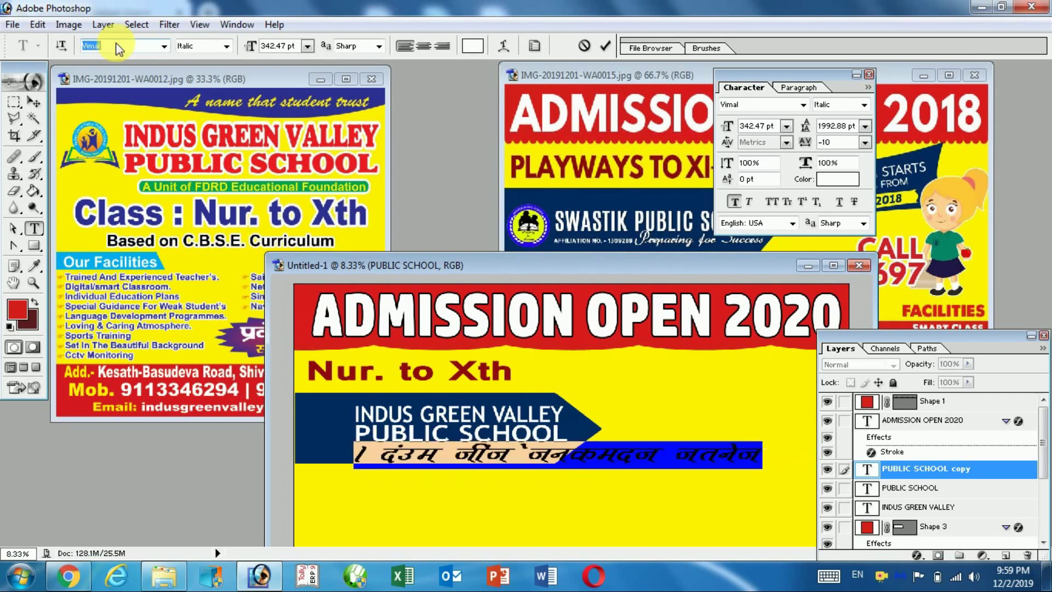
{"action": "key", "text": "Up"}
{"action": "key", "text": "Up"}
{"action": "key", "text": "Up"}
{"action": "key", "text": "Down"}
{"action": "key", "text": "Down"}
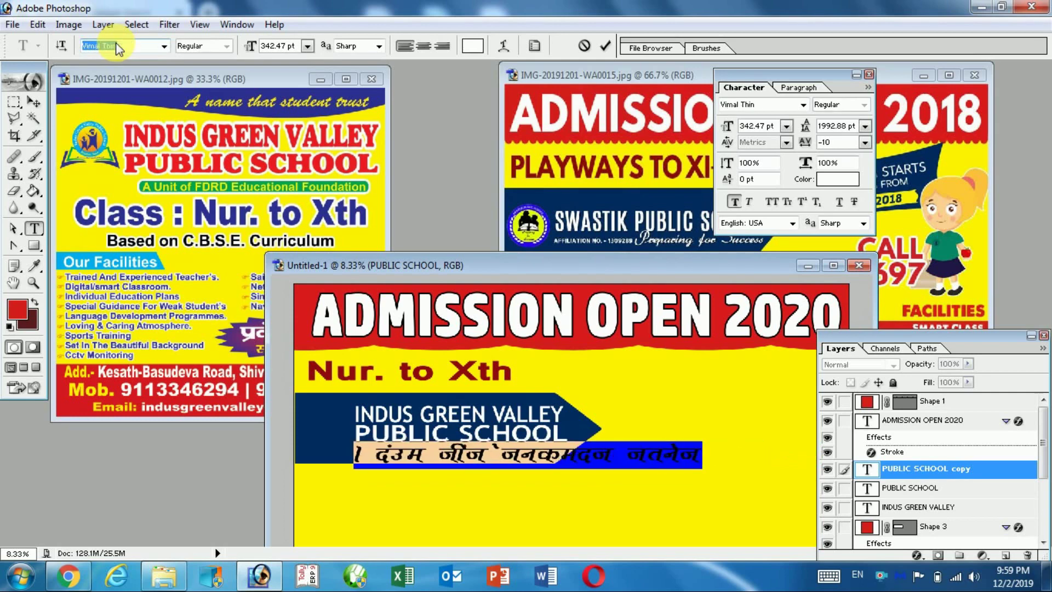
{"action": "key", "text": "Down"}
{"action": "key", "text": "Down"}
{"action": "key", "text": "Down"}
{"action": "key", "text": "Down"}
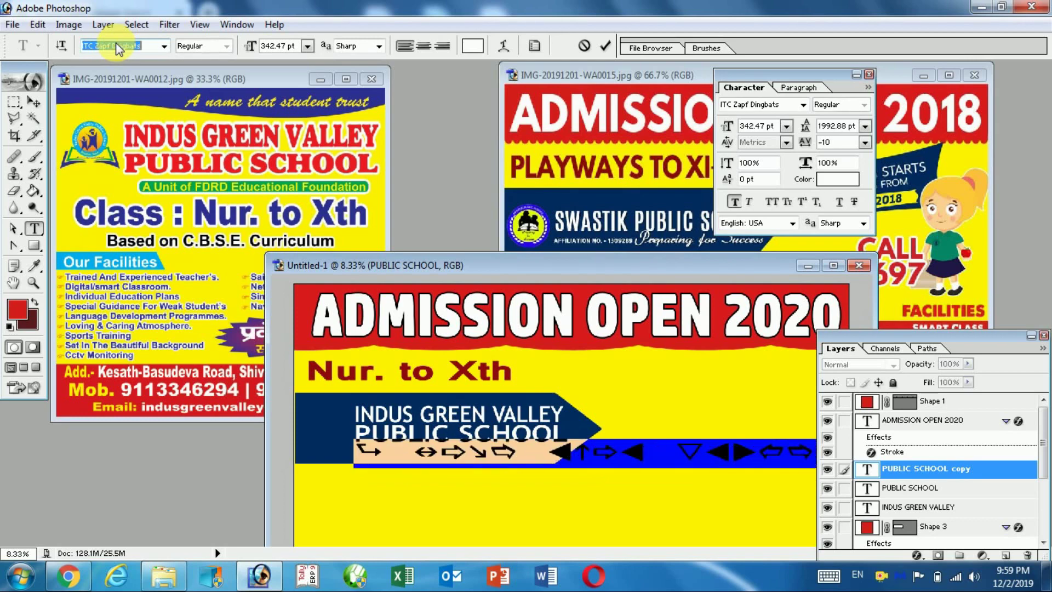
{"action": "key", "text": "Down"}
{"action": "key", "text": "Down"}
{"action": "key", "text": "Down"}
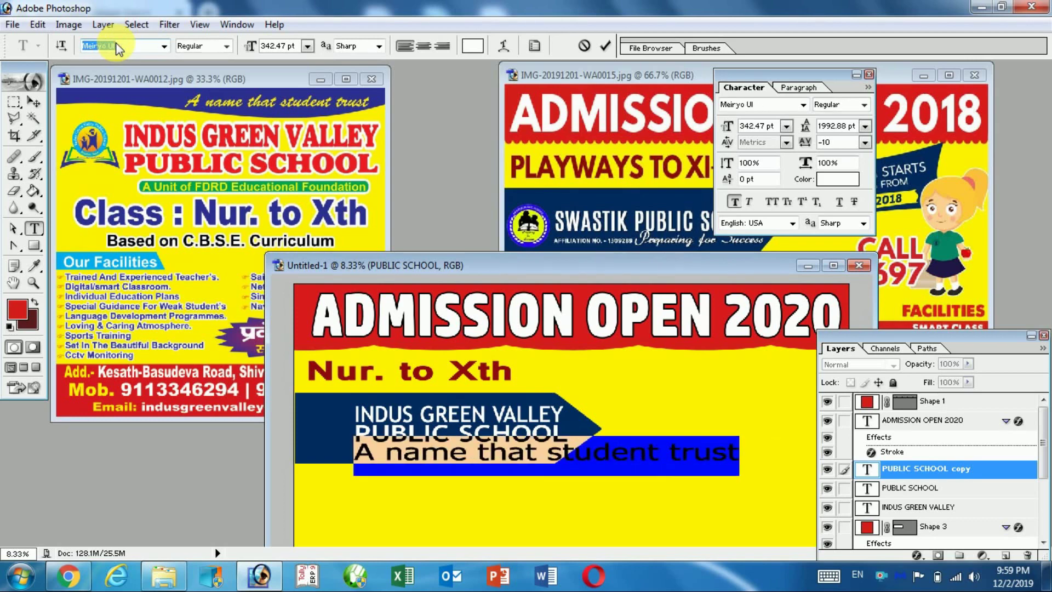
{"action": "key", "text": "Down"}
{"action": "key", "text": "Down"}
{"action": "key", "text": "Down"}
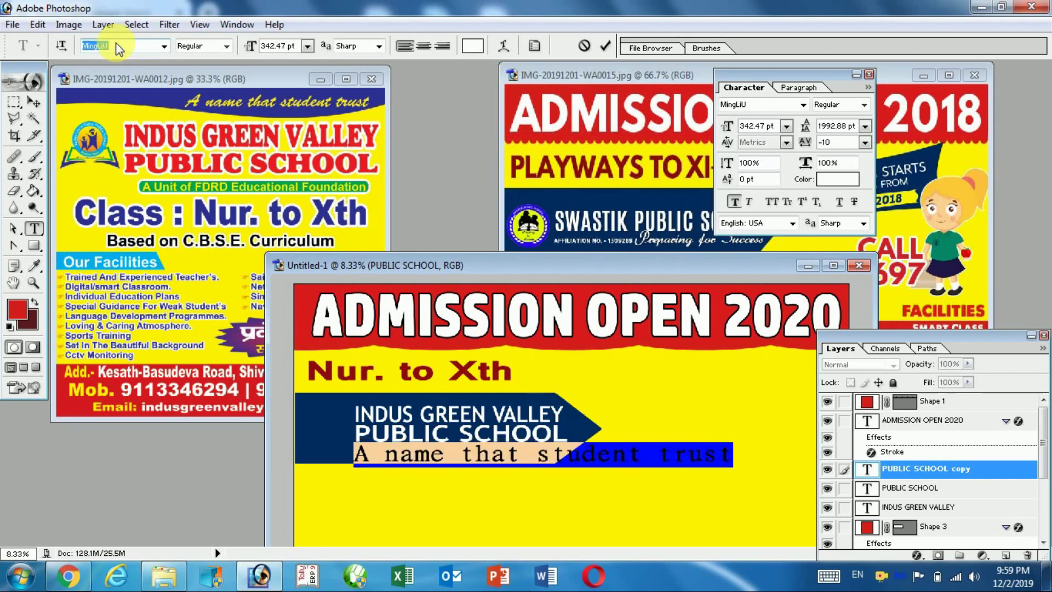
{"action": "key", "text": "Down"}
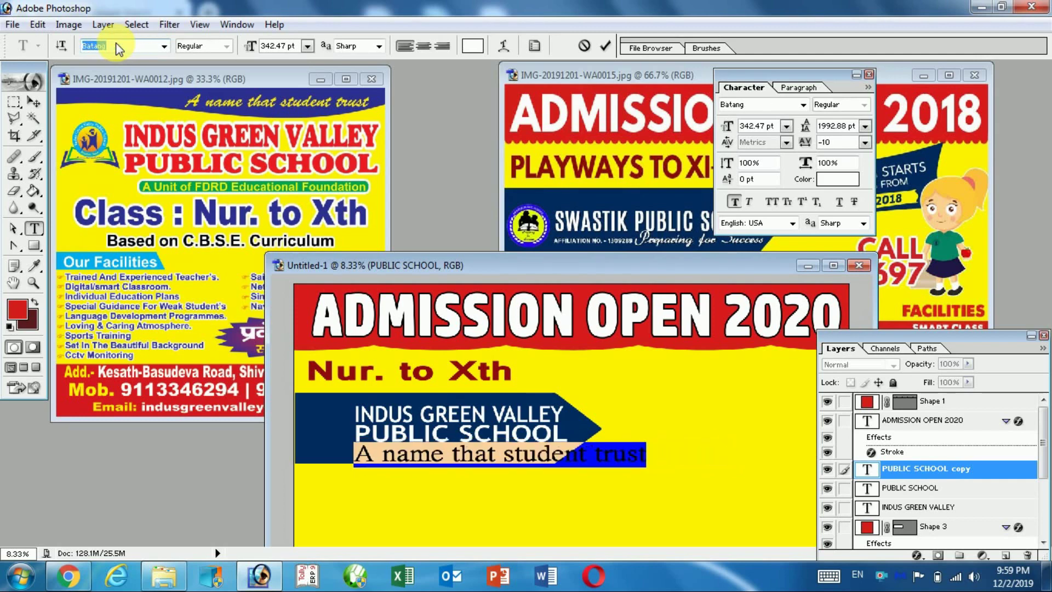
{"action": "key", "text": "Down"}
{"action": "key", "text": "Down"}
{"action": "key", "text": "Down"}
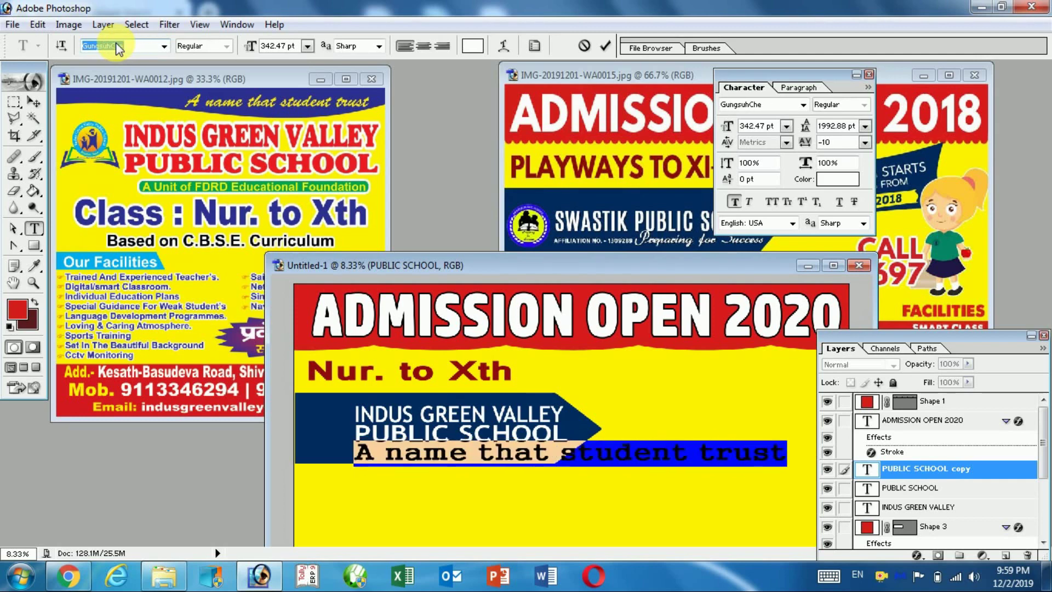
{"action": "key", "text": "Down"}
{"action": "key", "text": "Down"}
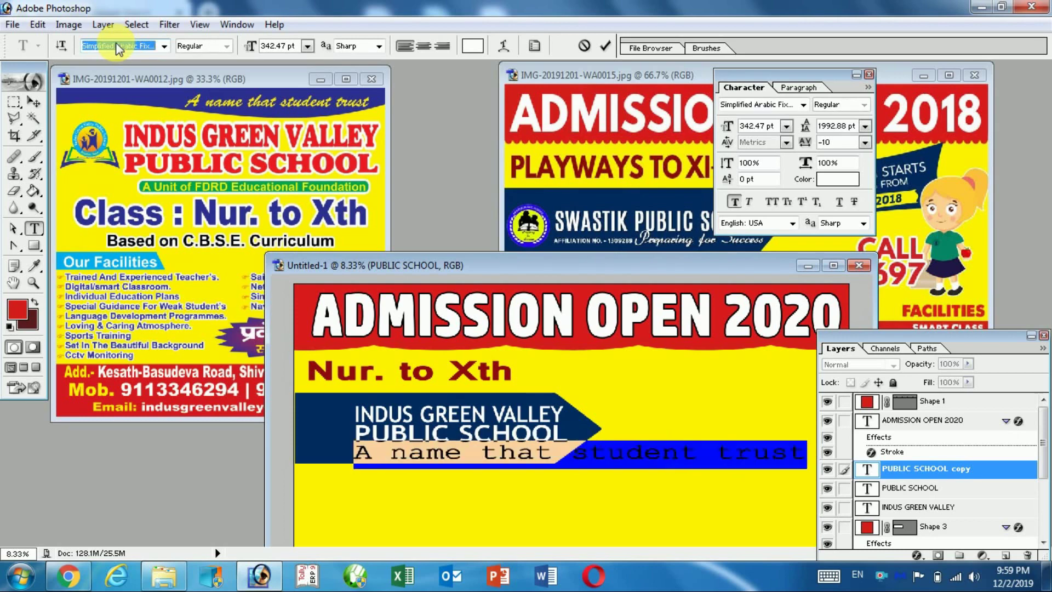
{"action": "key", "text": "Down"}
{"action": "key", "text": "Down"}
{"action": "key", "text": "Down"}
{"action": "key", "text": "Down"}
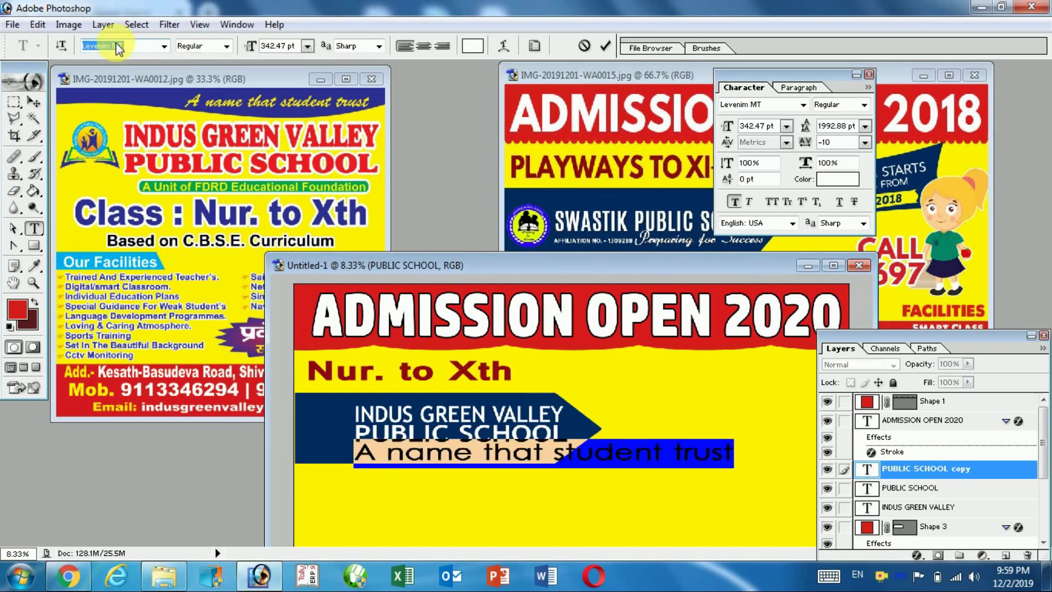
{"action": "key", "text": "Down"}
{"action": "key", "text": "Down"}
{"action": "key", "text": "Down"}
{"action": "key", "text": "Down"}
{"action": "key", "text": "Down"}
{"action": "key", "text": "Down"}
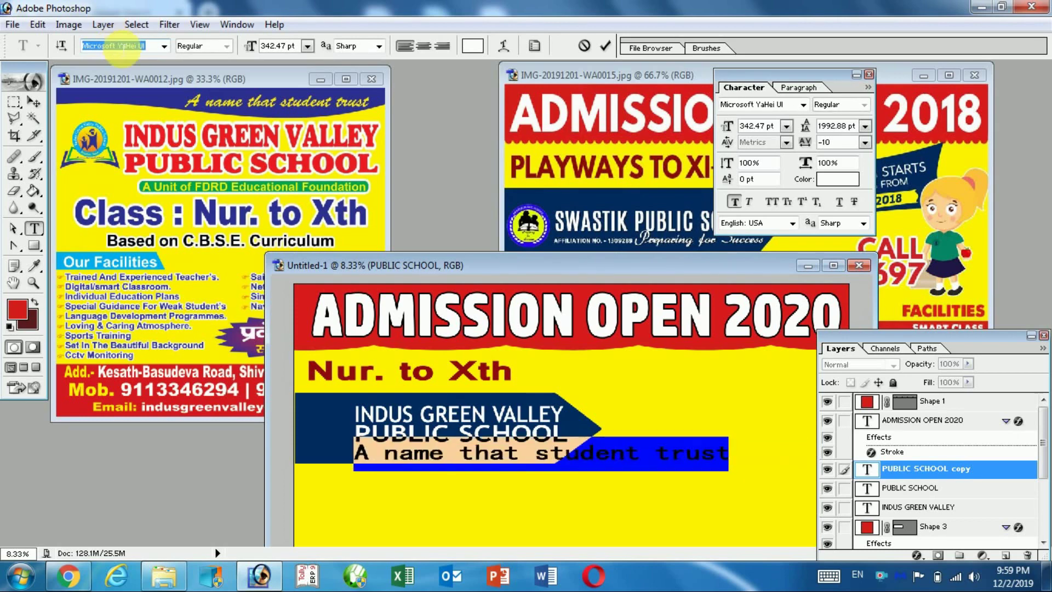
{"action": "key", "text": "Down"}
{"action": "key", "text": "Down"}
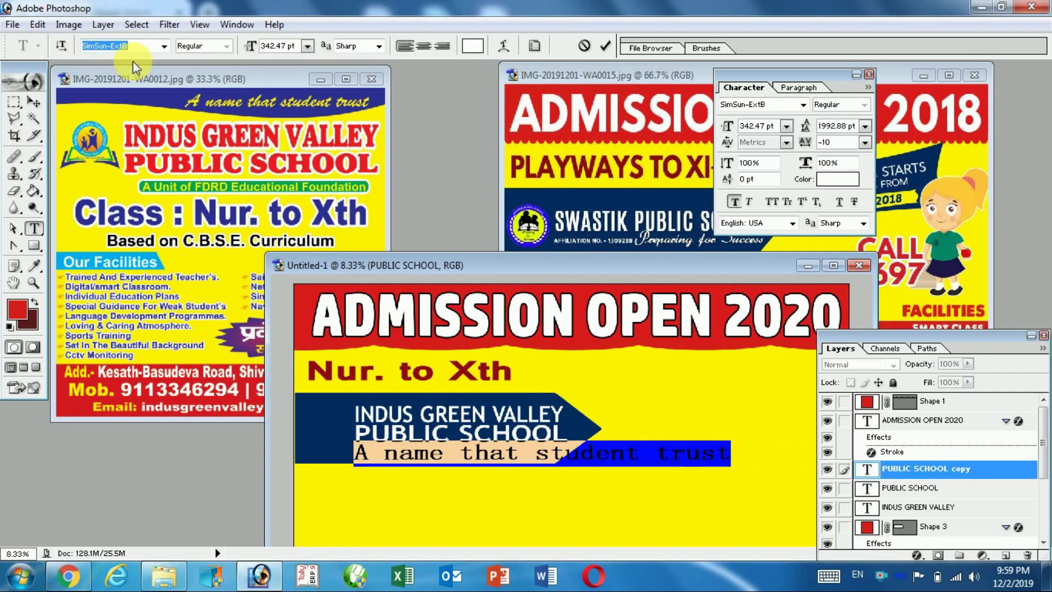
{"action": "key", "text": "Up"}
{"action": "key", "text": "Up"}
{"action": "key", "text": "Up"}
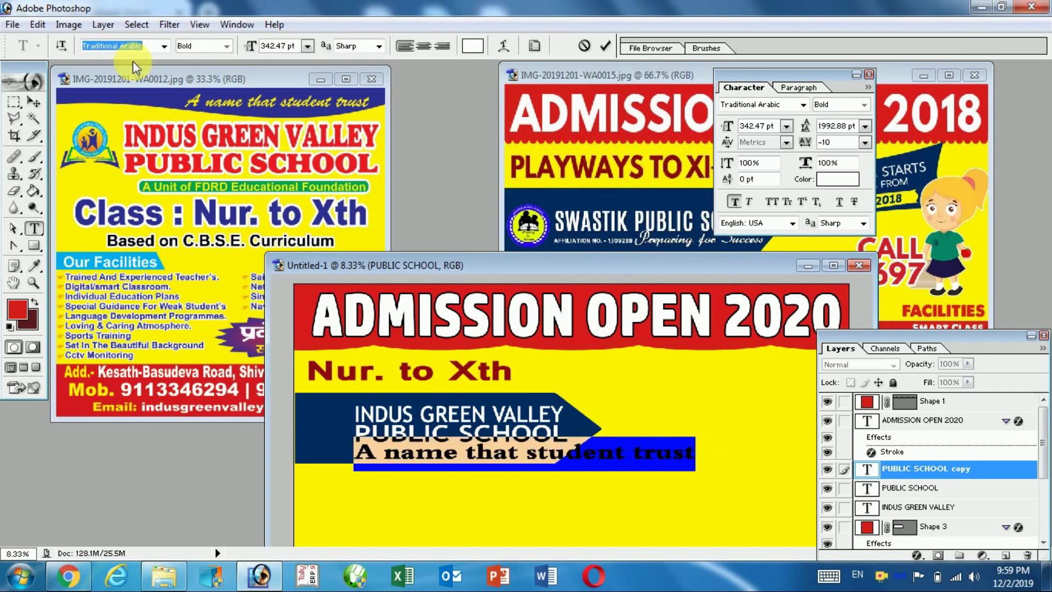
{"action": "key", "text": "Up"}
{"action": "key", "text": "Down"}
{"action": "key", "text": "Down"}
{"action": "key", "text": "Down"}
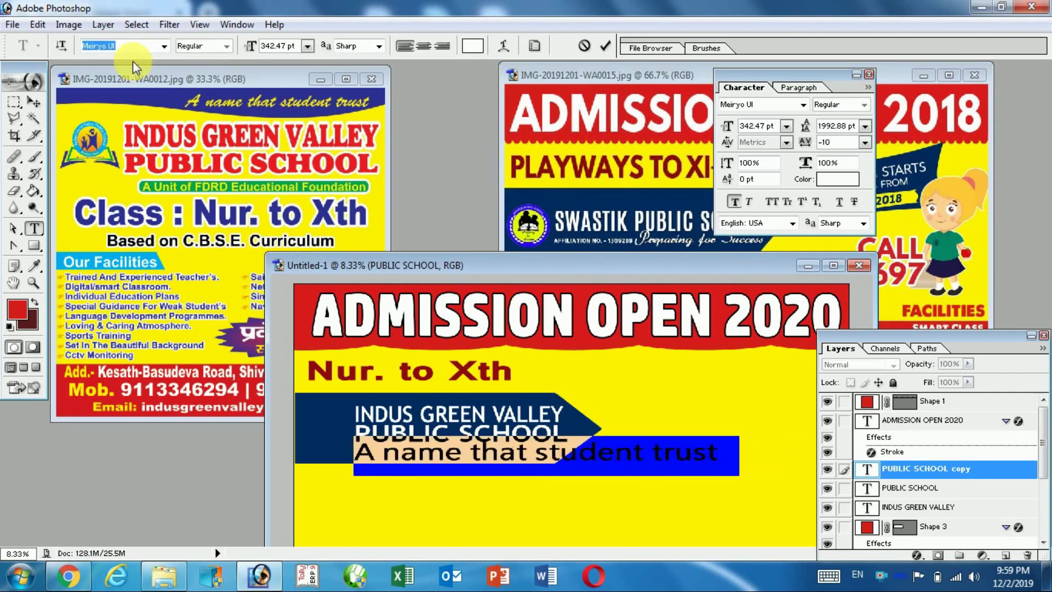
{"action": "key", "text": "Down"}
{"action": "key", "text": "Down"}
{"action": "key", "text": "Up"}
{"action": "key", "text": "Up"}
{"action": "key", "text": "Up"}
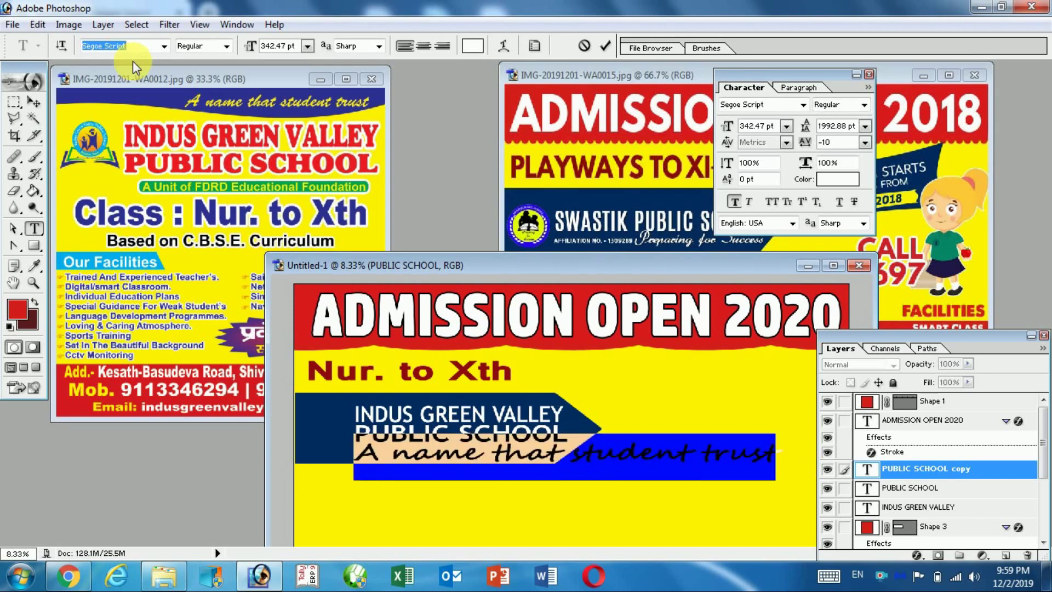
Scale the tagline to about half width and nudge it down beneath PUBLIC SCHOOL.
{"action": "left_click", "coordinate": [34, 102]}
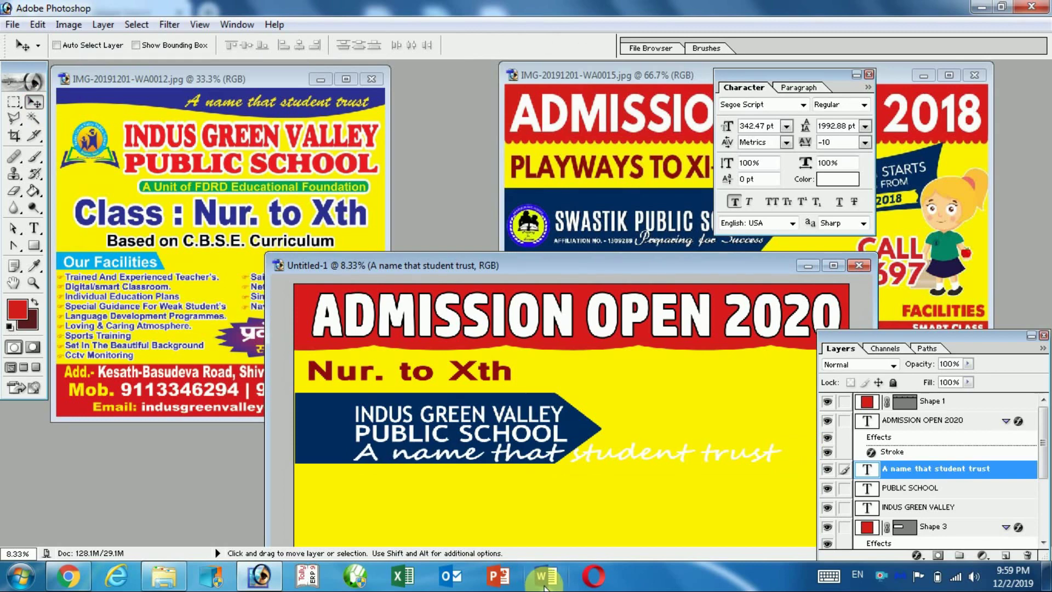
{"action": "key", "text": "ctrl+t"}
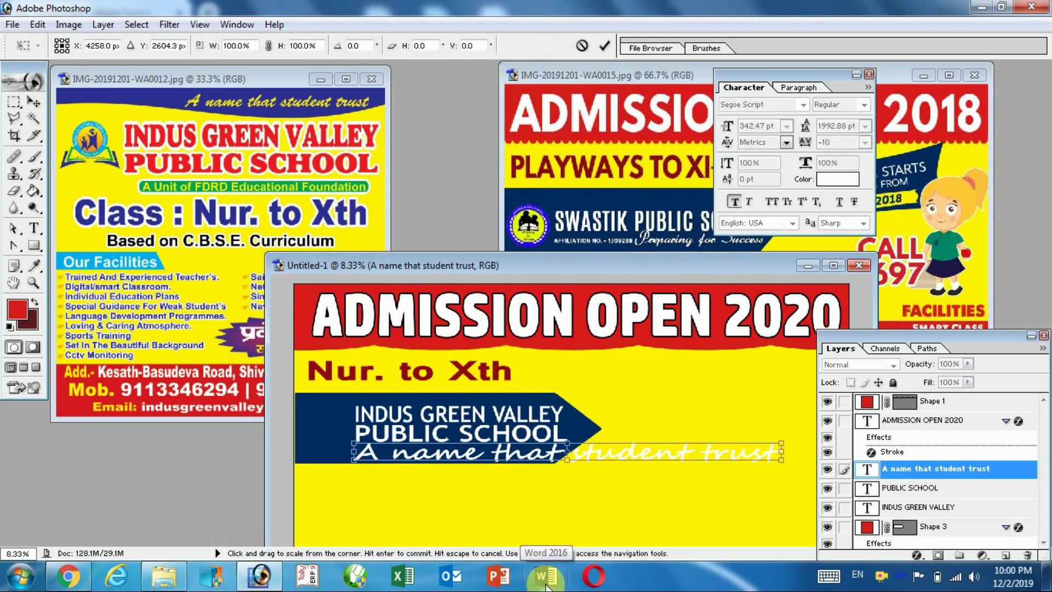
{"action": "left_click_drag", "start_coordinate": [791, 467], "coordinate": [571, 462]}
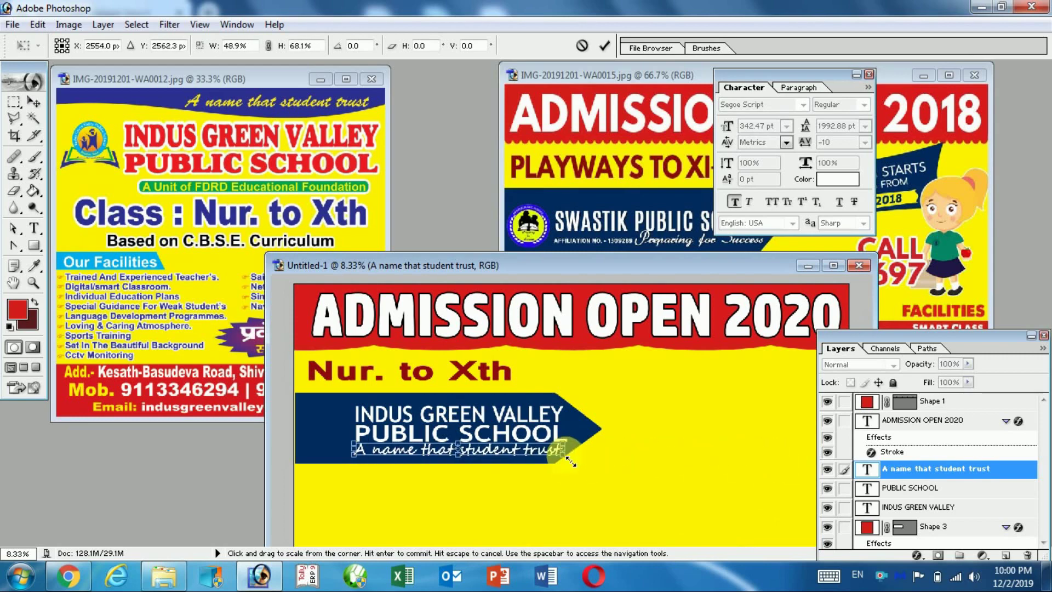
{"action": "key", "text": "Return"}
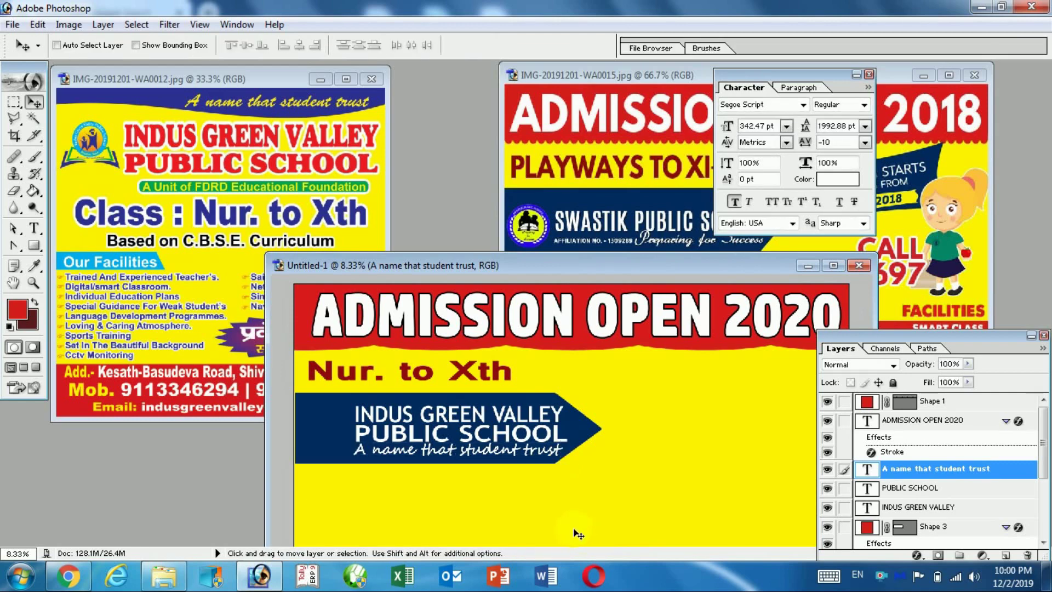
{"action": "key", "text": "shift+Down"}
{"action": "key", "text": "shift+Down"}
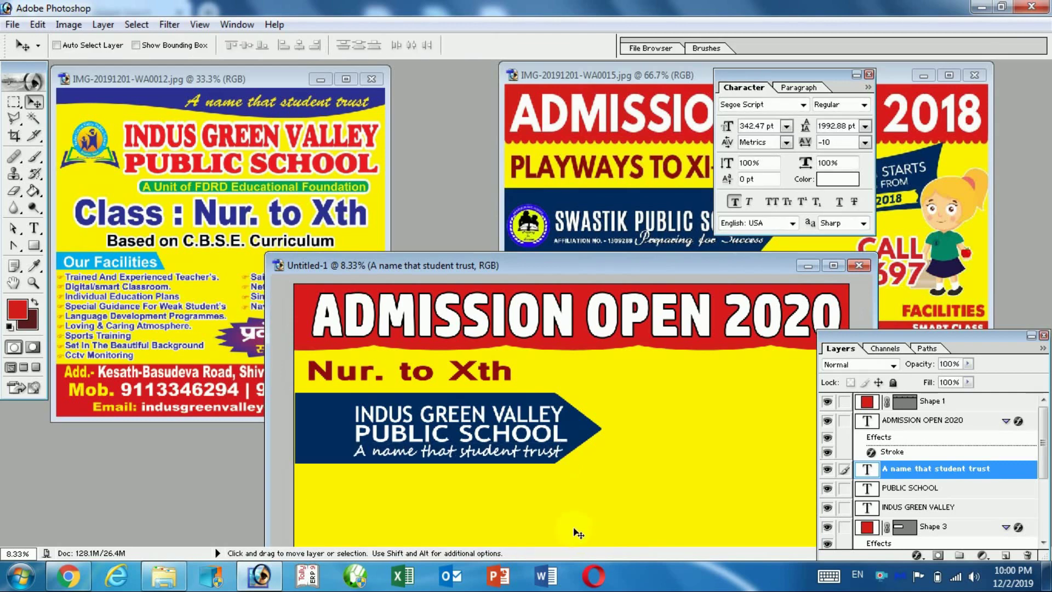
Zoom in on the banner and flatten the tagline slightly vertically.
{"action": "left_click", "coordinate": [487, 466], "text": "ctrl"}
{"action": "left_click", "coordinate": [464, 430], "text": "ctrl"}
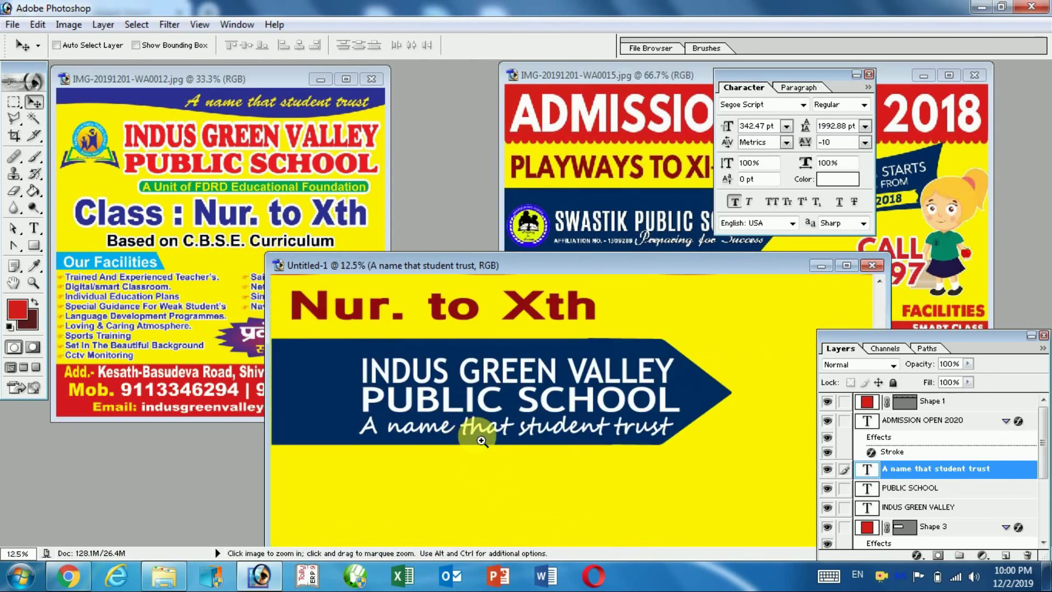
{"action": "left_click", "coordinate": [1043, 335]}
{"action": "key", "text": "ctrl+t"}
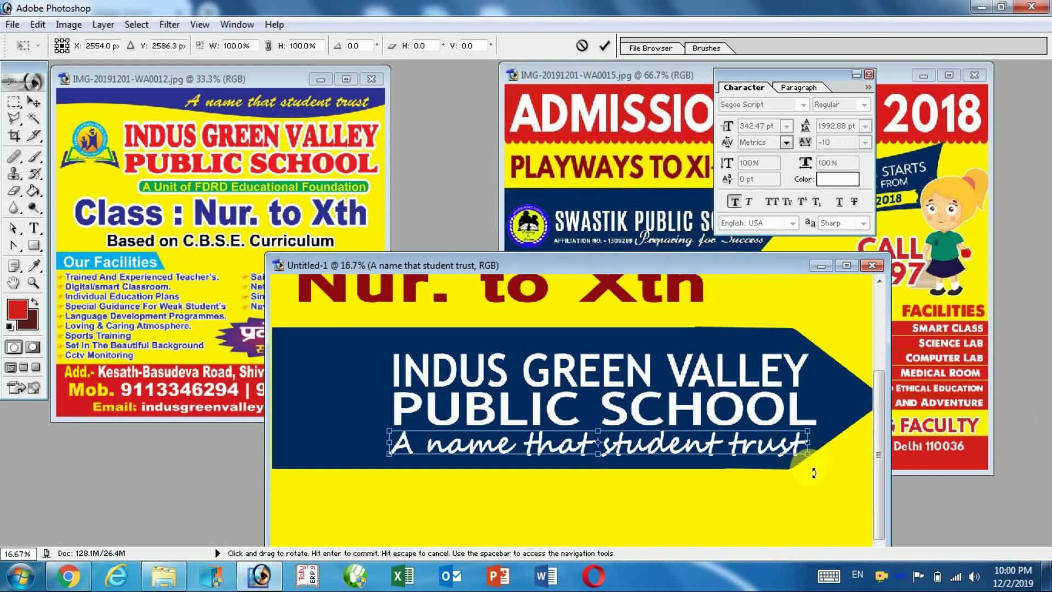
{"action": "left_click_drag", "start_coordinate": [809, 458], "coordinate": [806, 453]}
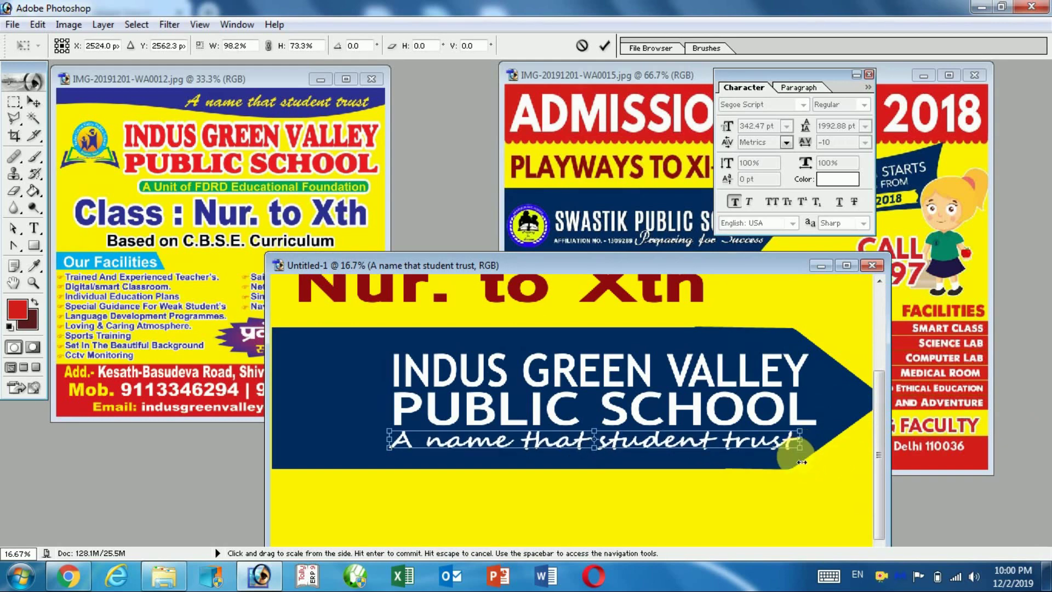
{"action": "key", "text": "Return"}
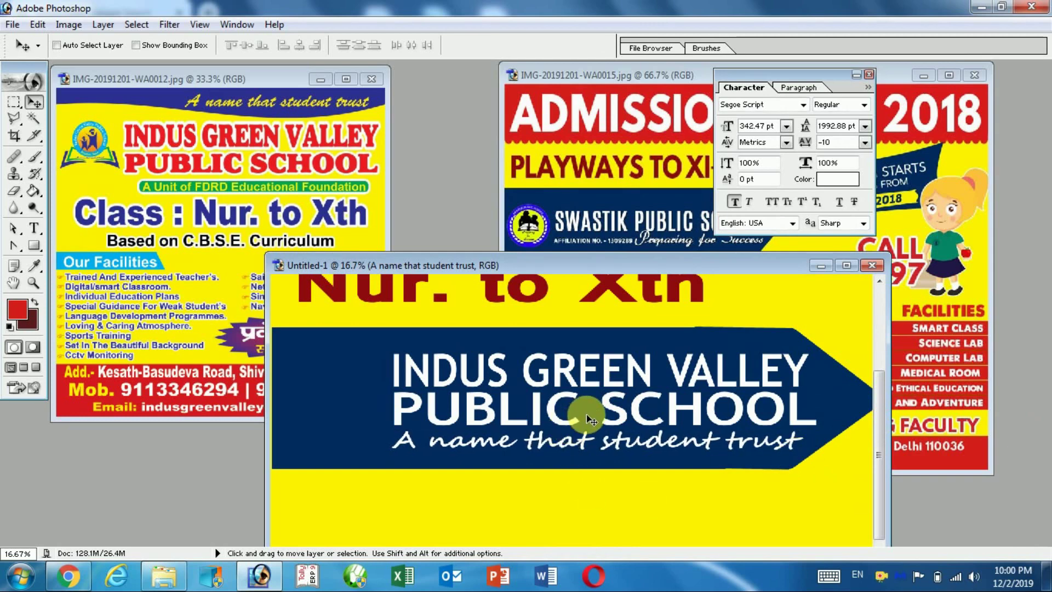
Reduce the height of the INDUS GREEN VALLEY line slightly with Ctrl+T.
{"action": "right_click", "coordinate": [614, 390]}
{"action": "left_click", "coordinate": [630, 396]}
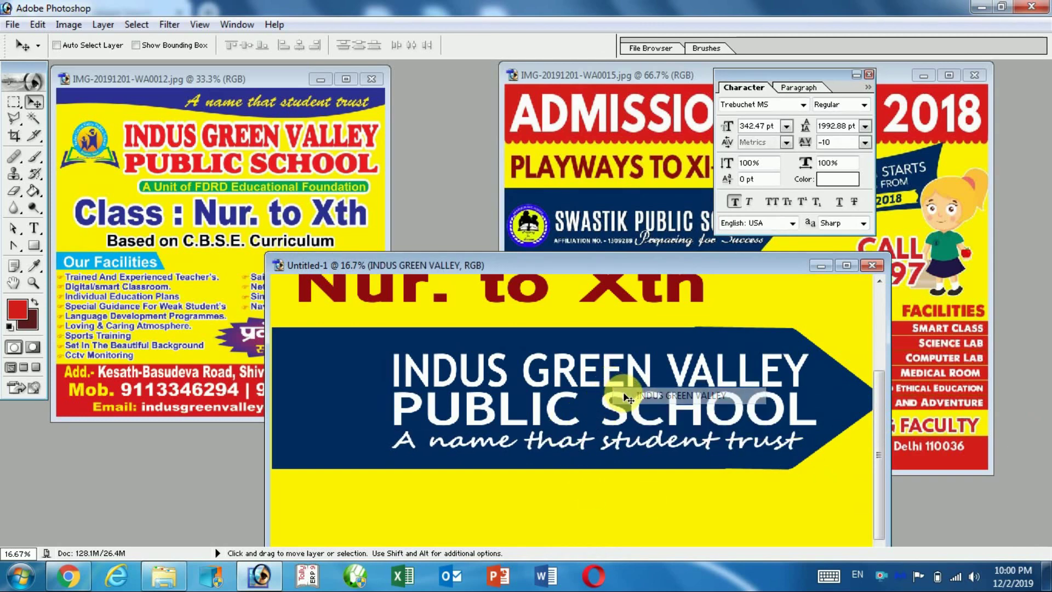
{"action": "key", "text": "ctrl+t"}
{"action": "left_click_drag", "start_coordinate": [619, 387], "coordinate": [620, 391]}
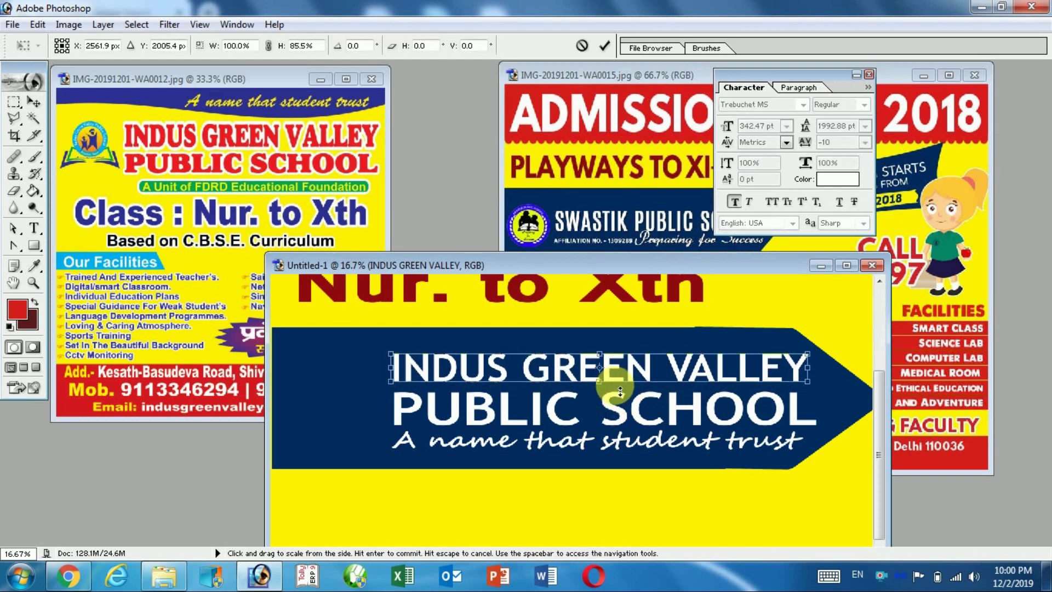
{"action": "key", "text": "Return"}
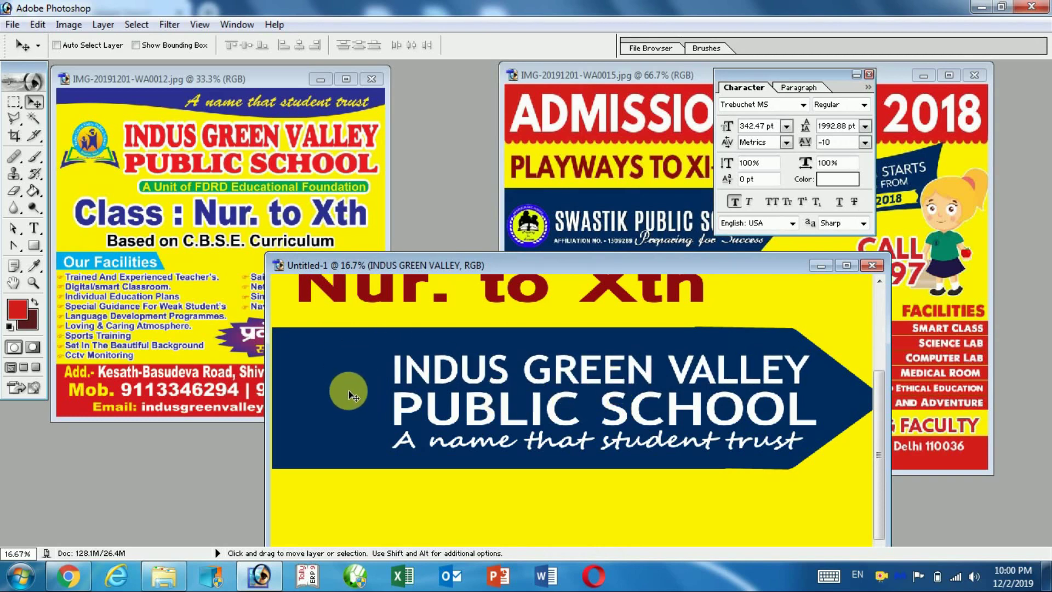
Zoom out to view the whole poster and close the Character panel.
{"action": "left_click", "coordinate": [844, 265]}
{"action": "key", "text": "ctrl+minus"}
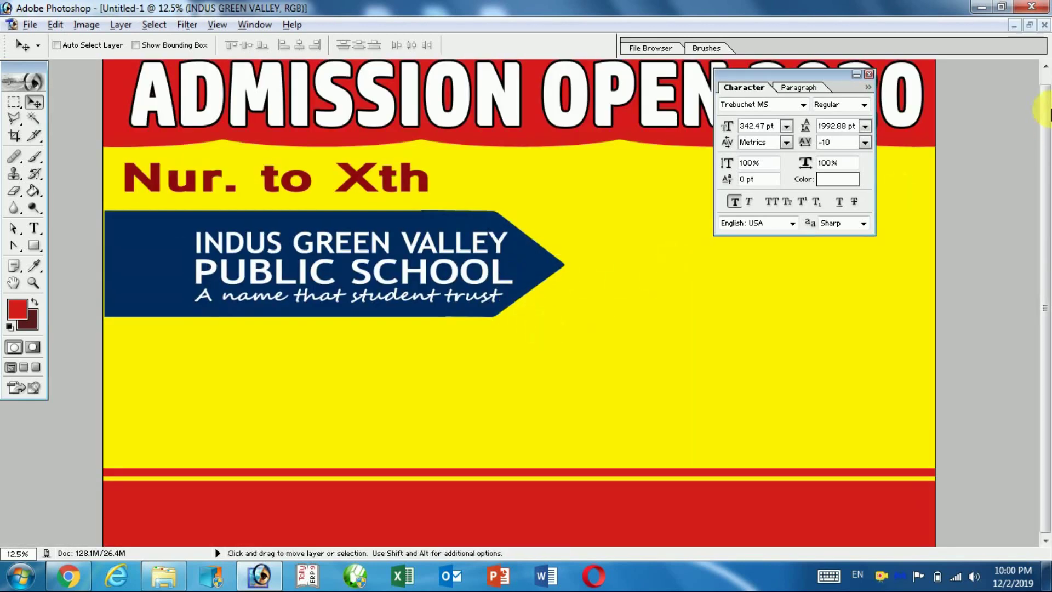
{"action": "left_click", "coordinate": [1029, 25]}
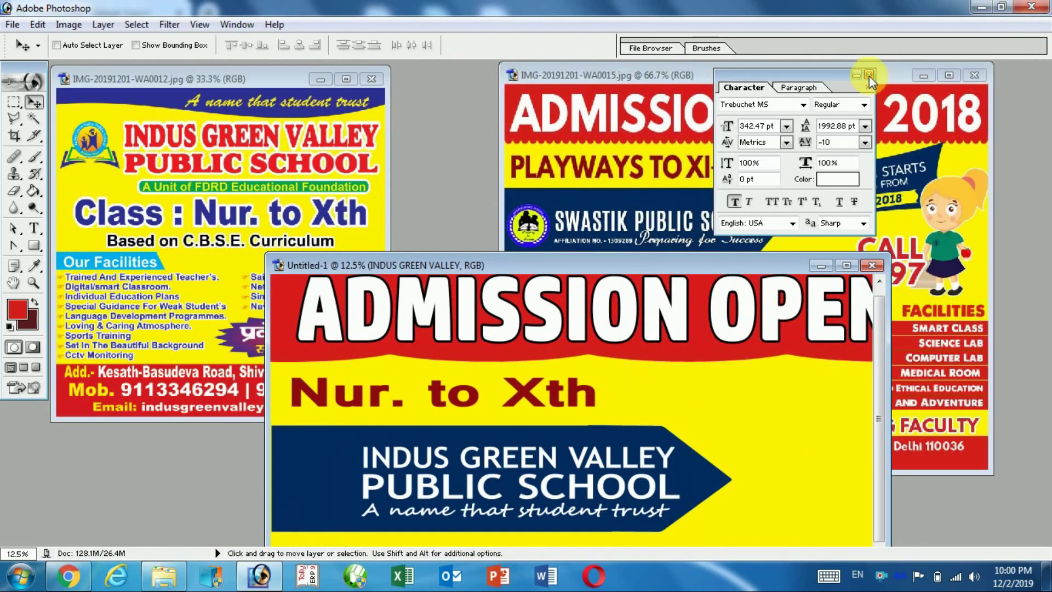
{"action": "left_click", "coordinate": [869, 74]}
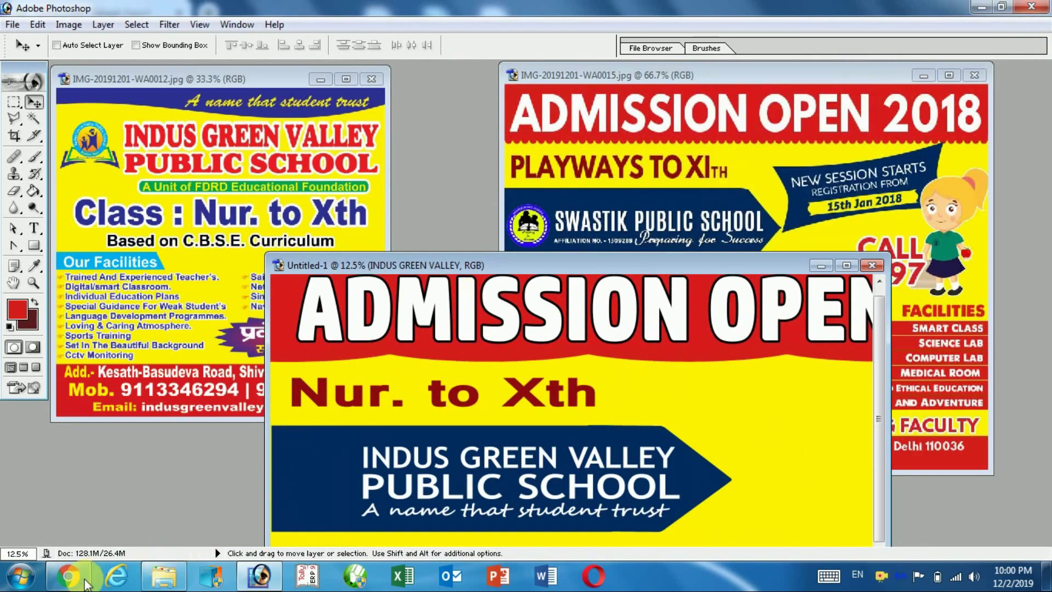
Open drive a (E:) in Explorer and show files as Large Icons.
{"action": "left_click", "coordinate": [164, 575]}
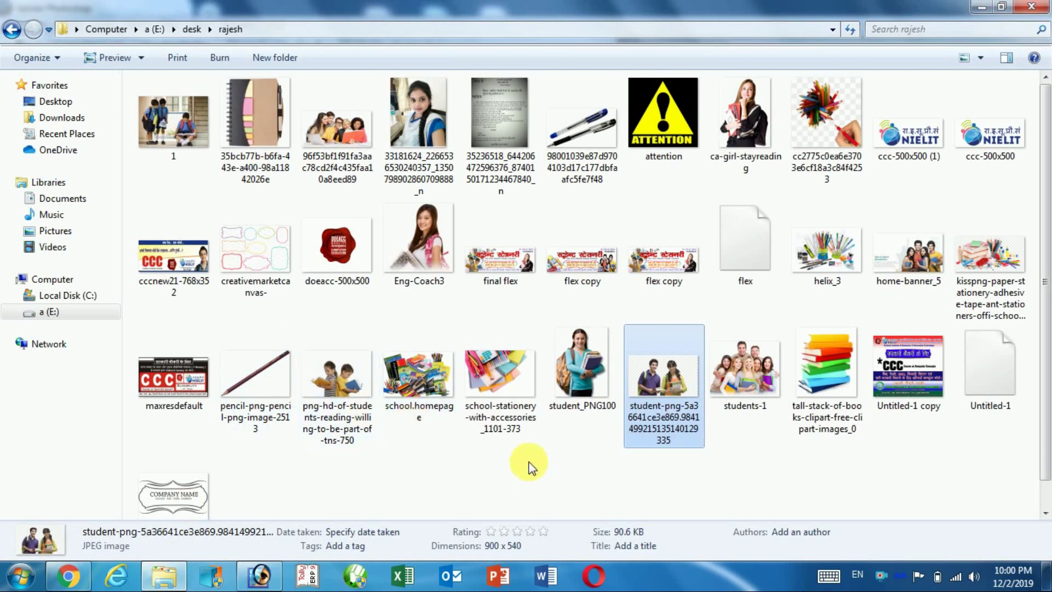
{"action": "left_click", "coordinate": [61, 312]}
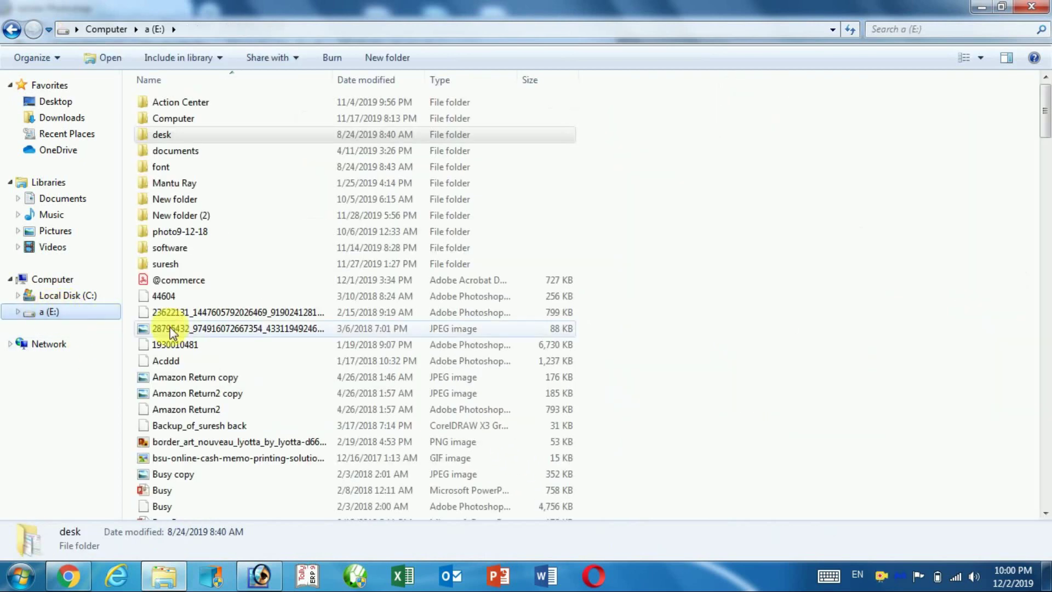
{"action": "left_click", "coordinate": [981, 58]}
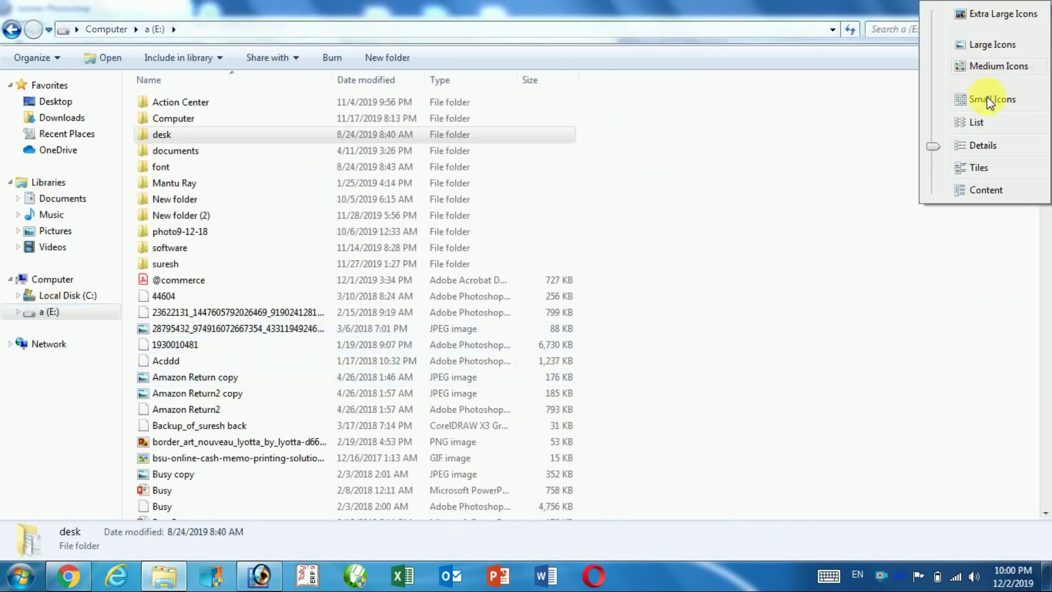
{"action": "left_click", "coordinate": [989, 45]}
{"action": "left_click", "coordinate": [557, 344]}
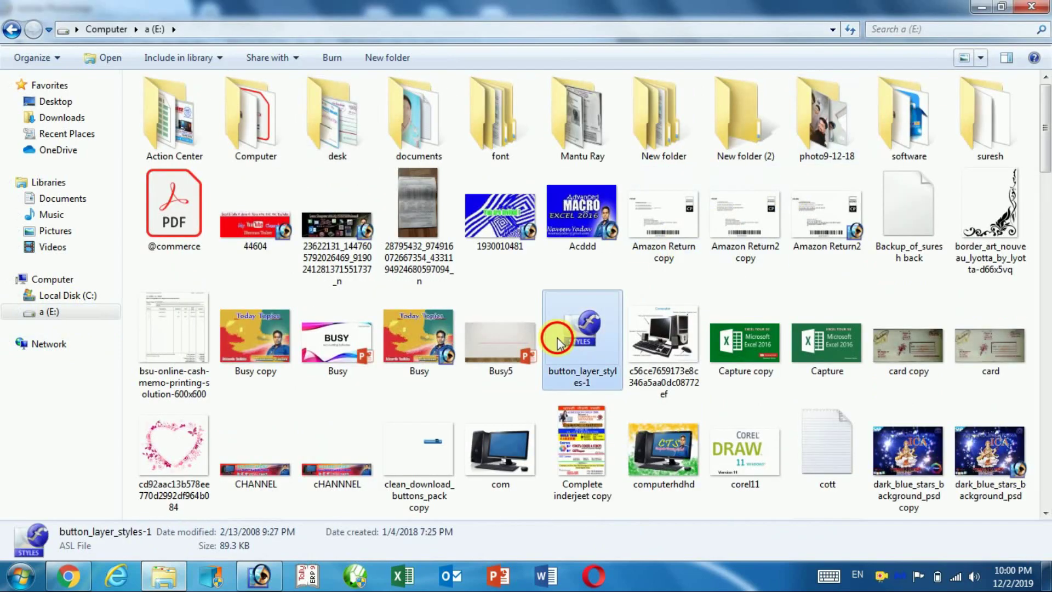
Select IMG-20191201-WA0013 and drag it onto Photoshop to open it.
{"action": "scroll", "coordinate": [558, 342], "scroll_direction": "down", "scroll_amount": 5}
{"action": "scroll", "coordinate": [556, 349], "scroll_direction": "down", "scroll_amount": 5}
{"action": "scroll", "coordinate": [554, 351], "scroll_direction": "down", "scroll_amount": 5}
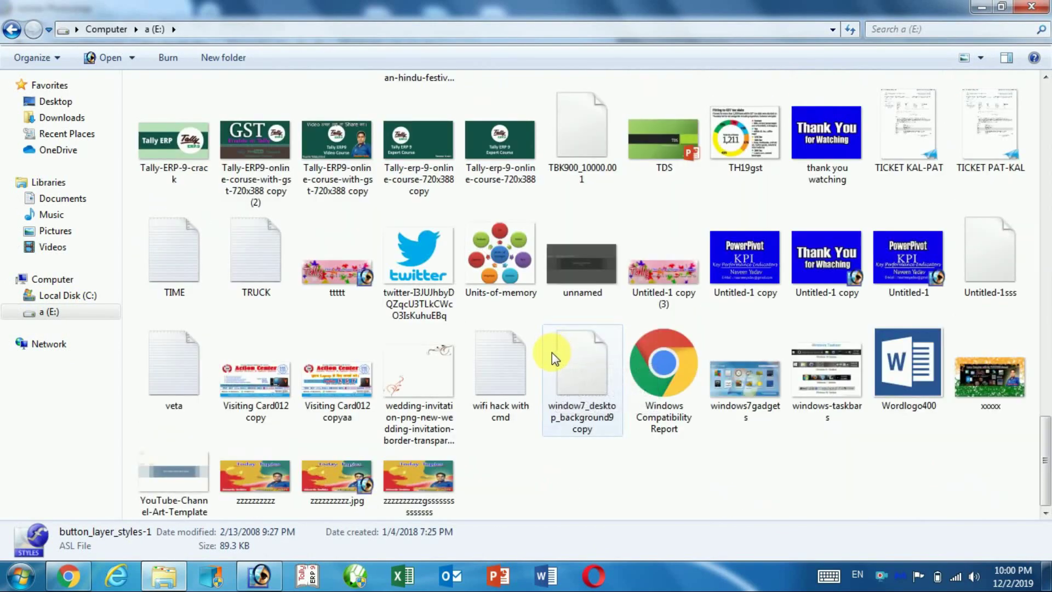
{"action": "scroll", "coordinate": [426, 332], "scroll_direction": "up", "scroll_amount": 3}
{"action": "scroll", "coordinate": [434, 249], "scroll_direction": "up", "scroll_amount": 3}
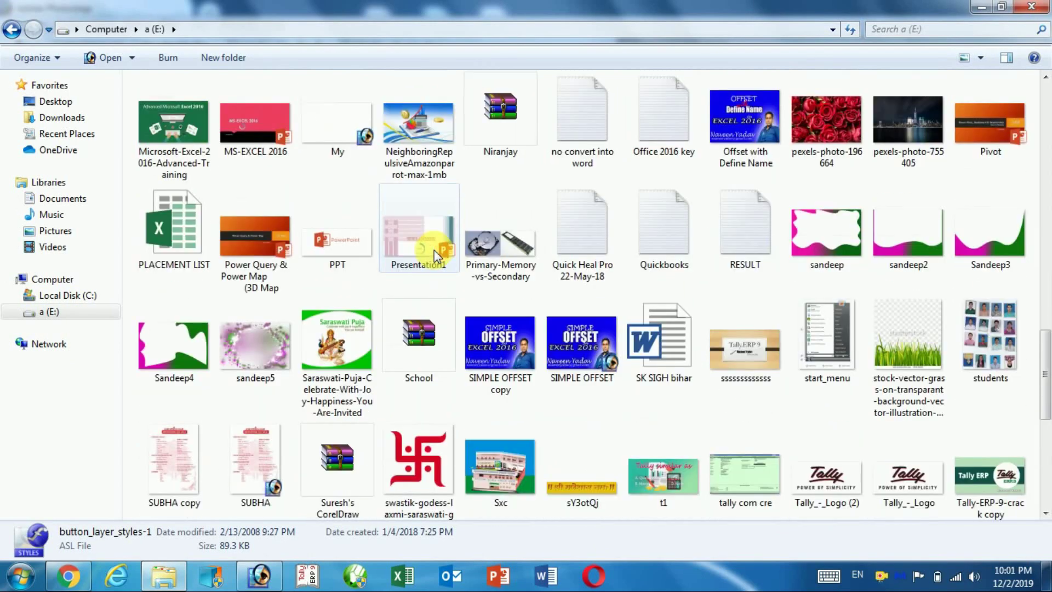
{"action": "scroll", "coordinate": [434, 249], "scroll_direction": "down", "scroll_amount": 2}
{"action": "scroll", "coordinate": [434, 250], "scroll_direction": "down", "scroll_amount": 5}
{"action": "scroll", "coordinate": [434, 249], "scroll_direction": "up", "scroll_amount": 7}
{"action": "scroll", "coordinate": [436, 258], "scroll_direction": "up", "scroll_amount": 4}
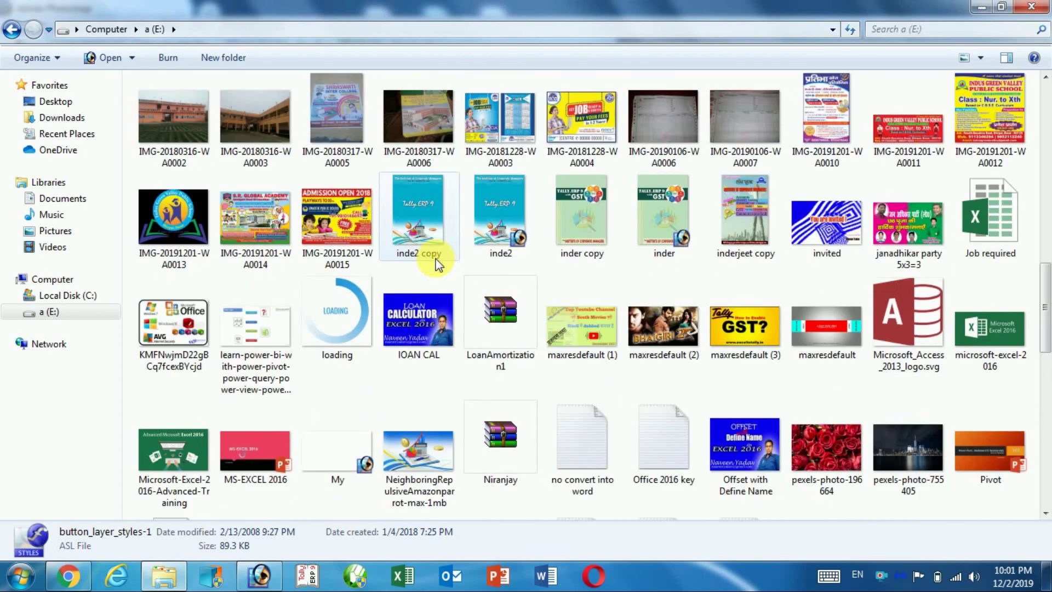
{"action": "left_click", "coordinate": [185, 210]}
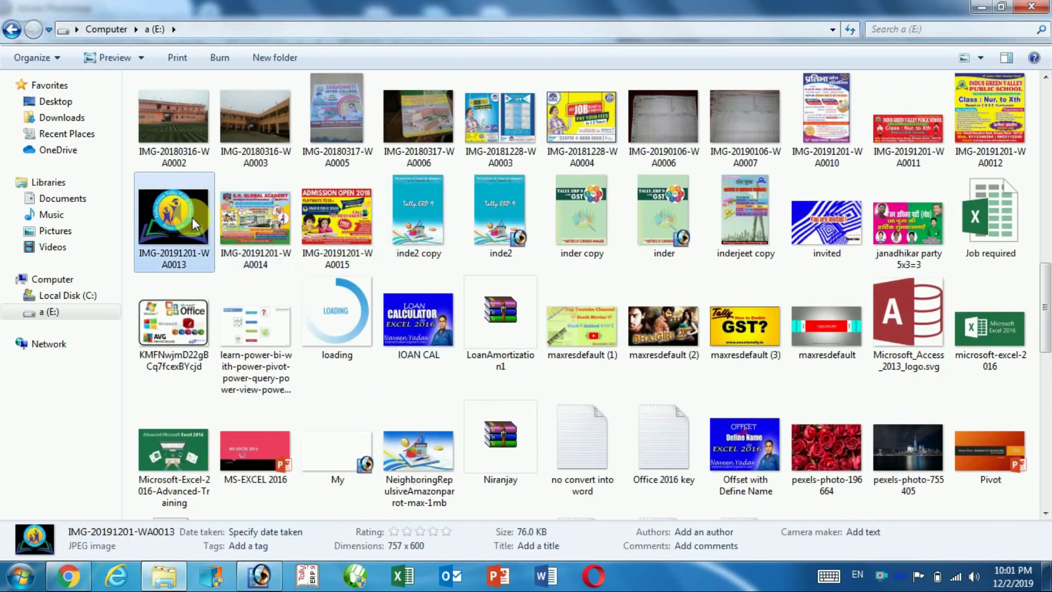
{"action": "mouse_move", "coordinate": [186, 216]}
{"action": "left_mouse_down"}
{"action": "mouse_move", "coordinate": [246, 584]}
{"action": "mouse_move", "coordinate": [457, 373]}
{"action": "left_mouse_up"}
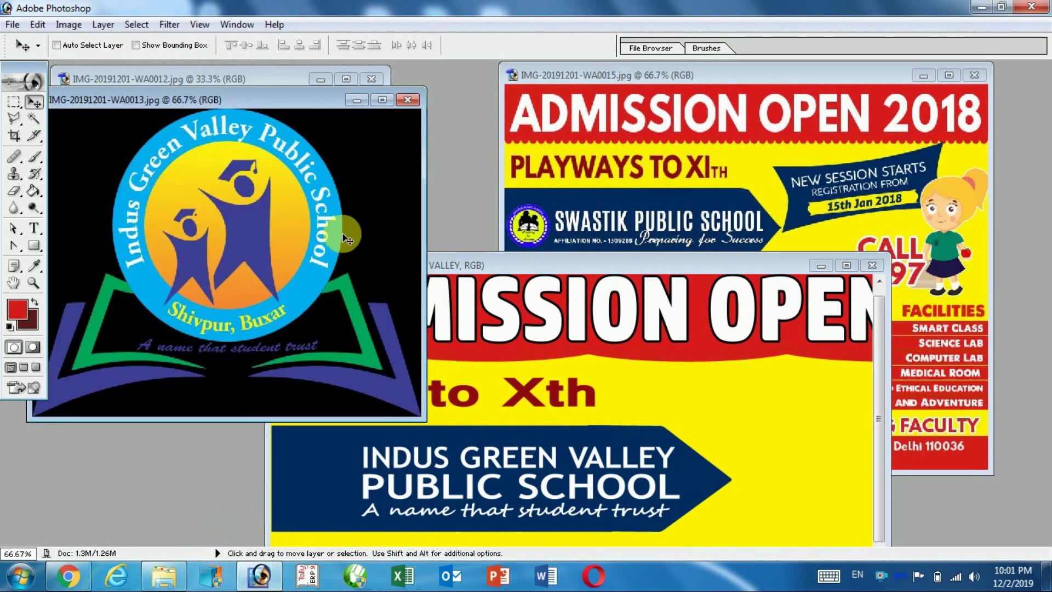
Select the logo by magic-wanding its black background and inverting the selection.
{"action": "left_click_drag", "start_coordinate": [641, 263], "coordinate": [789, 111]}
{"action": "left_click", "coordinate": [274, 255]}
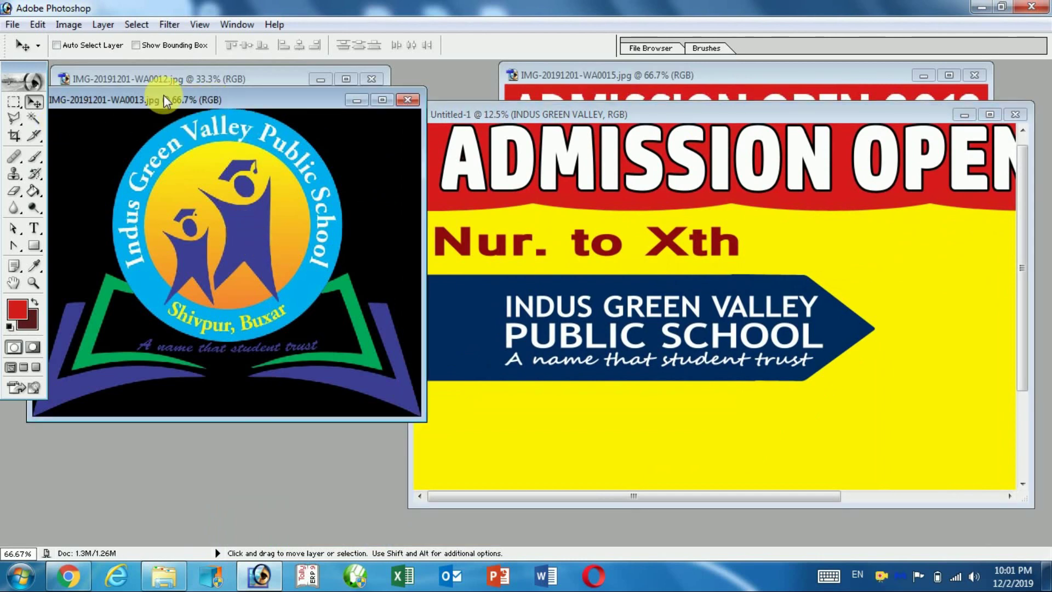
{"action": "left_click_drag", "start_coordinate": [163, 94], "coordinate": [218, 98]}
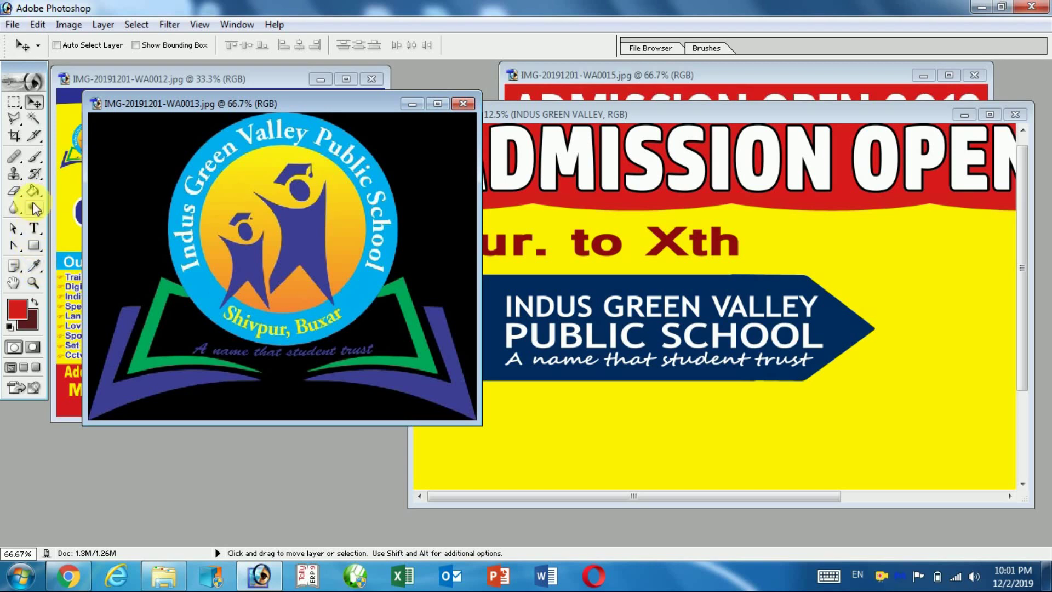
{"action": "left_click", "coordinate": [34, 118]}
{"action": "left_click", "coordinate": [132, 198]}
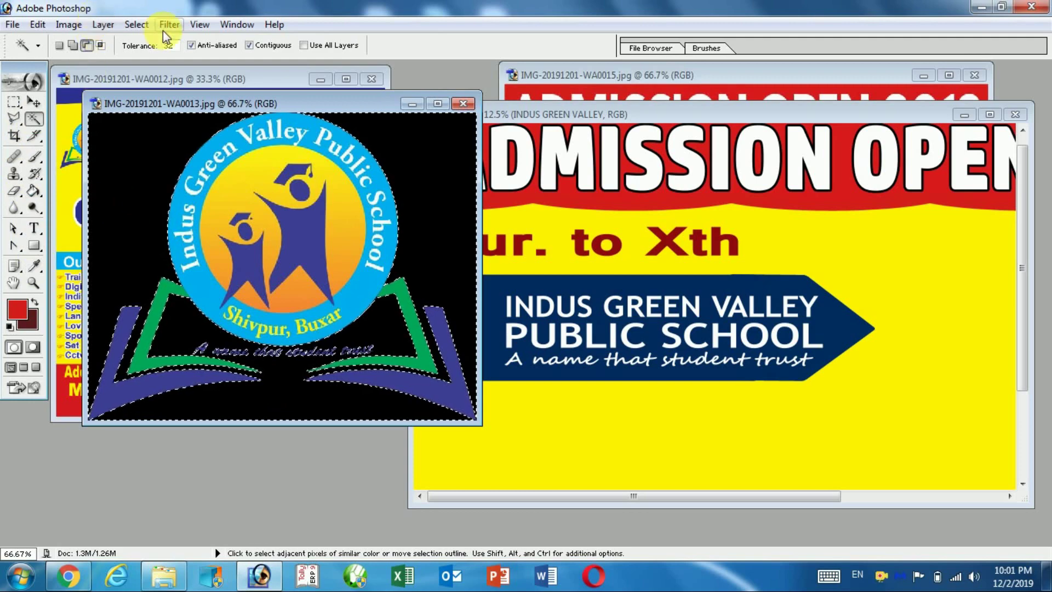
{"action": "left_click", "coordinate": [131, 25]}
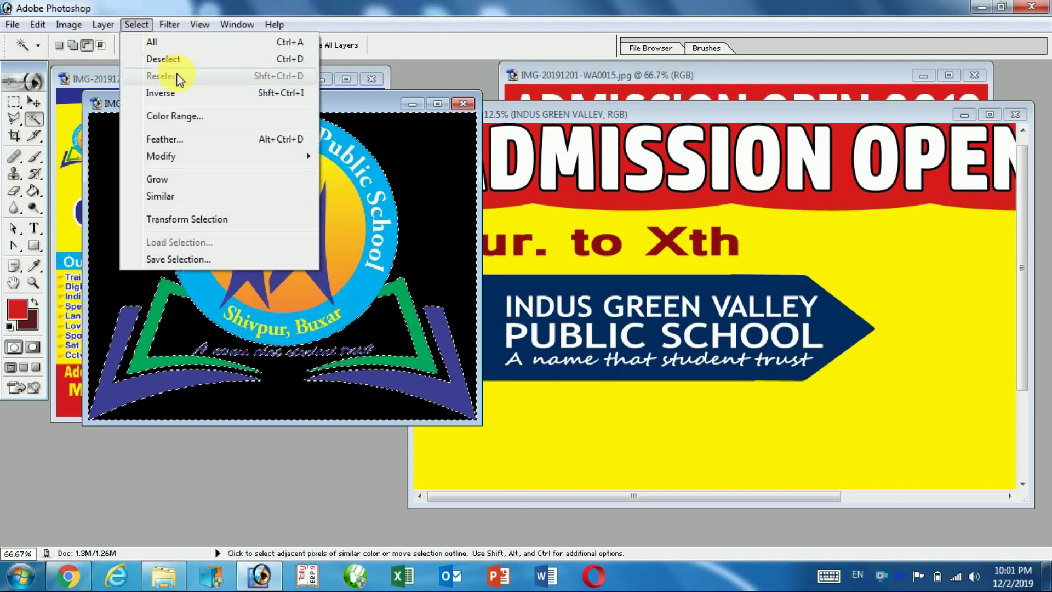
{"action": "left_click", "coordinate": [181, 94]}
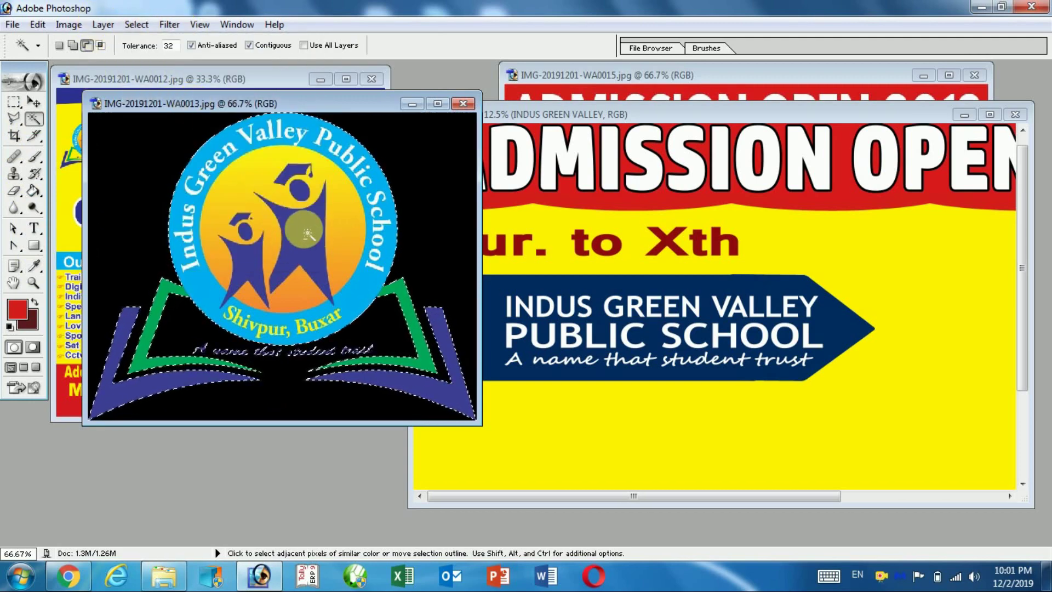
Drag the selected logo onto the left end of the navy banner, then close the logo image.
{"action": "left_click", "coordinate": [34, 102]}
{"action": "mouse_move", "coordinate": [273, 238]}
{"action": "left_mouse_down"}
{"action": "mouse_move", "coordinate": [527, 351]}
{"action": "mouse_move", "coordinate": [540, 379]}
{"action": "mouse_move", "coordinate": [461, 324]}
{"action": "left_mouse_up"}
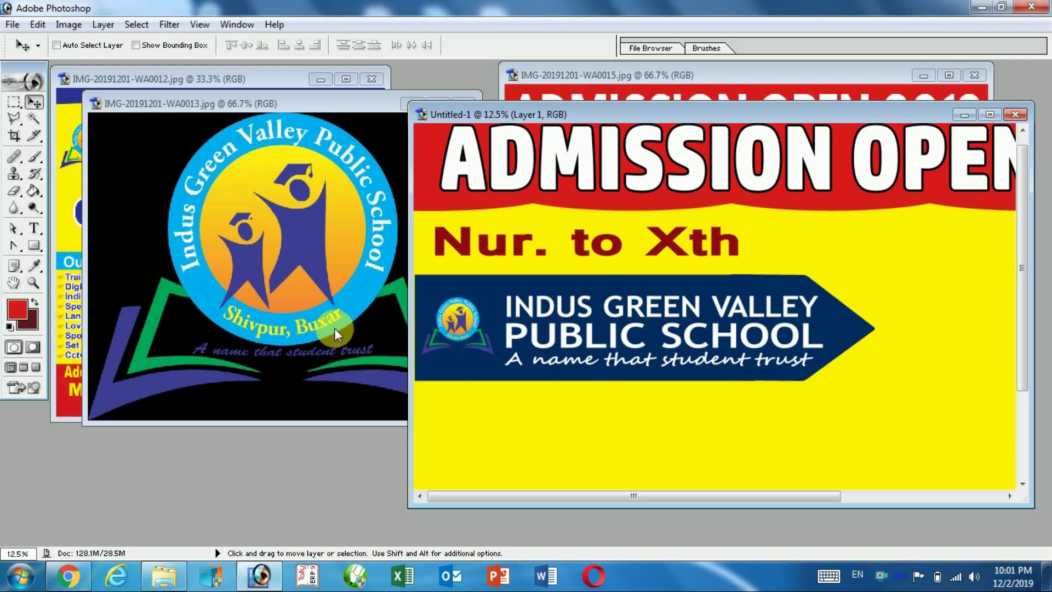
{"action": "left_click", "coordinate": [348, 101]}
{"action": "left_click", "coordinate": [463, 104]}
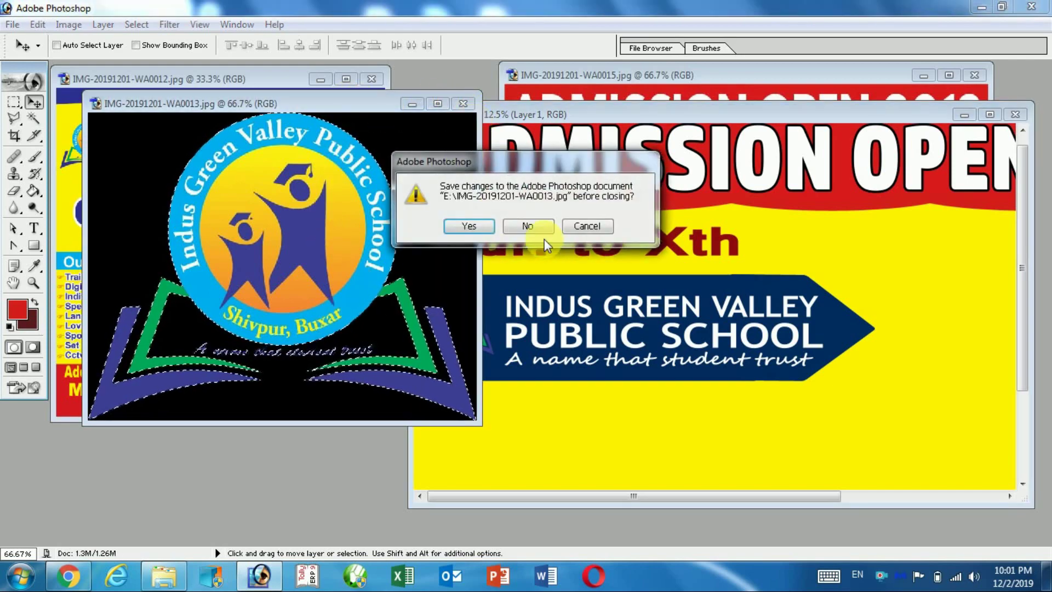
Close IMG-20191201-WA0013.jpg without saving, maximize Untitled-1 and show the Layers palette.
{"action": "left_click", "coordinate": [527, 225]}
{"action": "left_click", "coordinate": [991, 114]}
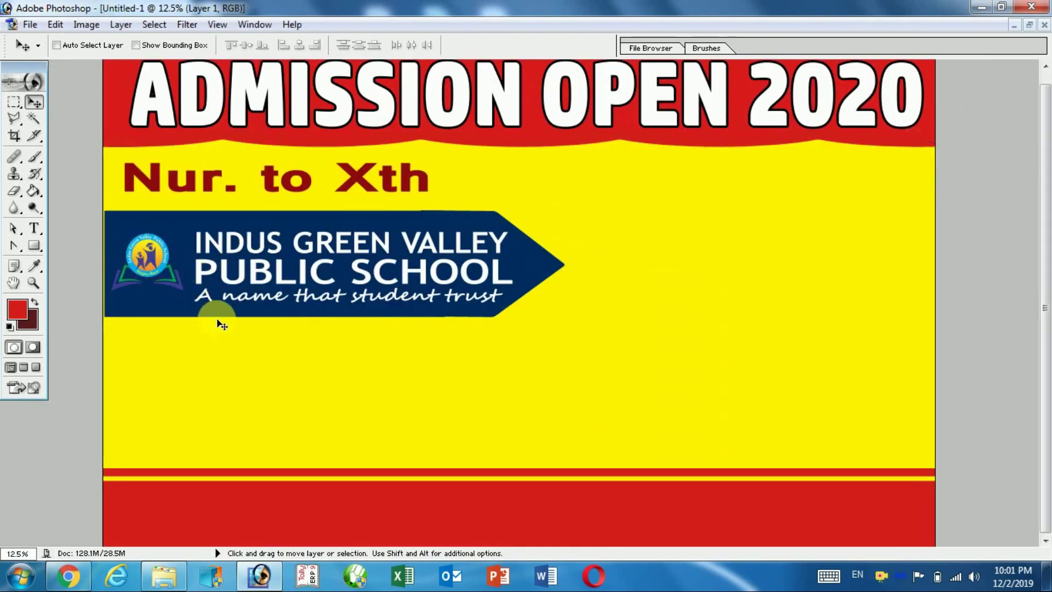
{"action": "key", "text": "F7"}
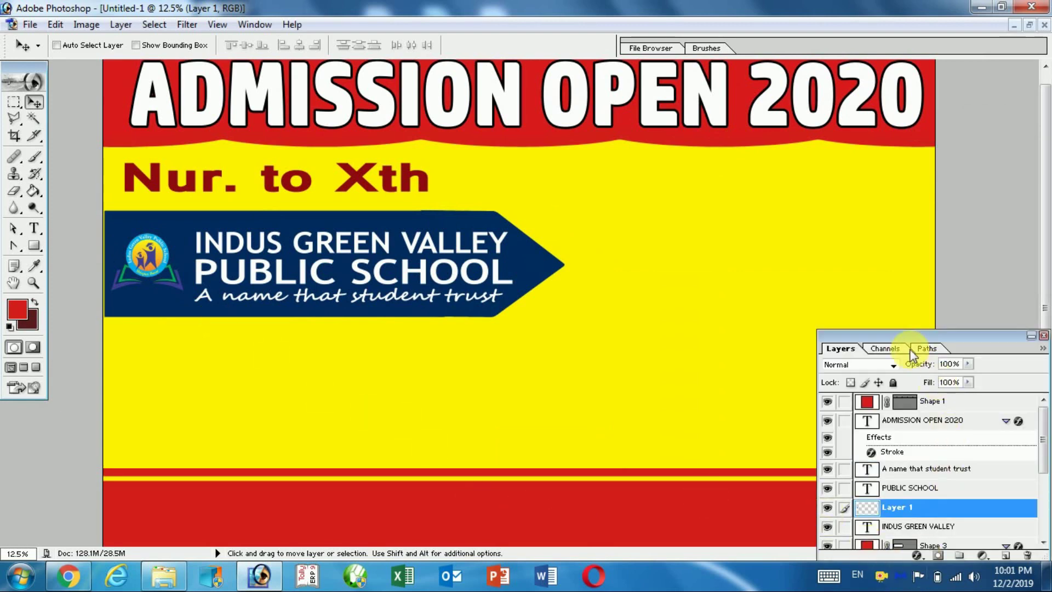
Add a white, 13 px Stroke layer style to the school logo layer and confirm it.
{"action": "left_click_drag", "start_coordinate": [906, 332], "coordinate": [904, 280]}
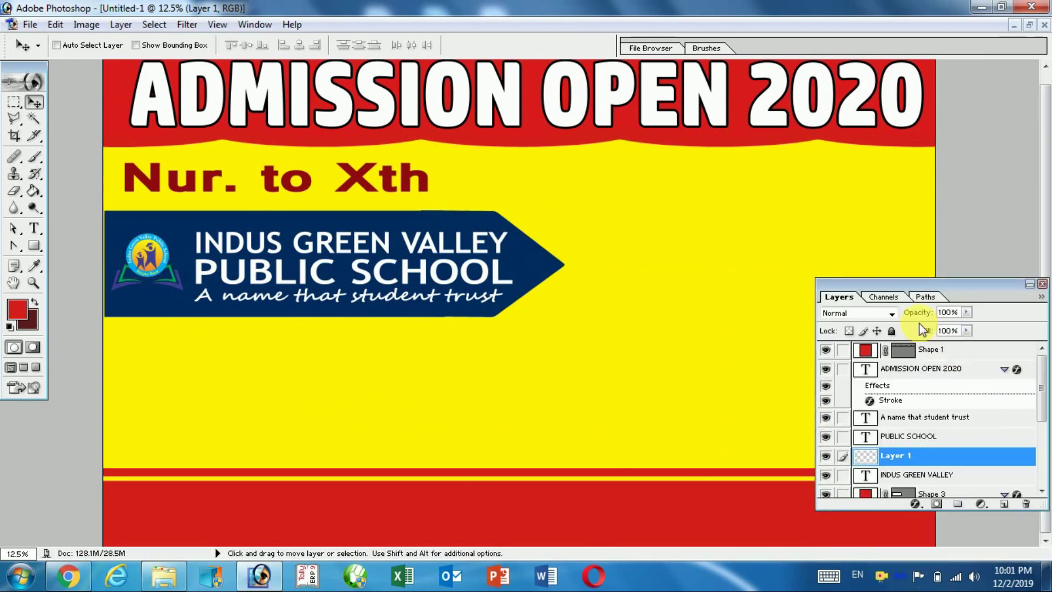
{"action": "left_click", "coordinate": [916, 503]}
{"action": "left_click", "coordinate": [918, 487]}
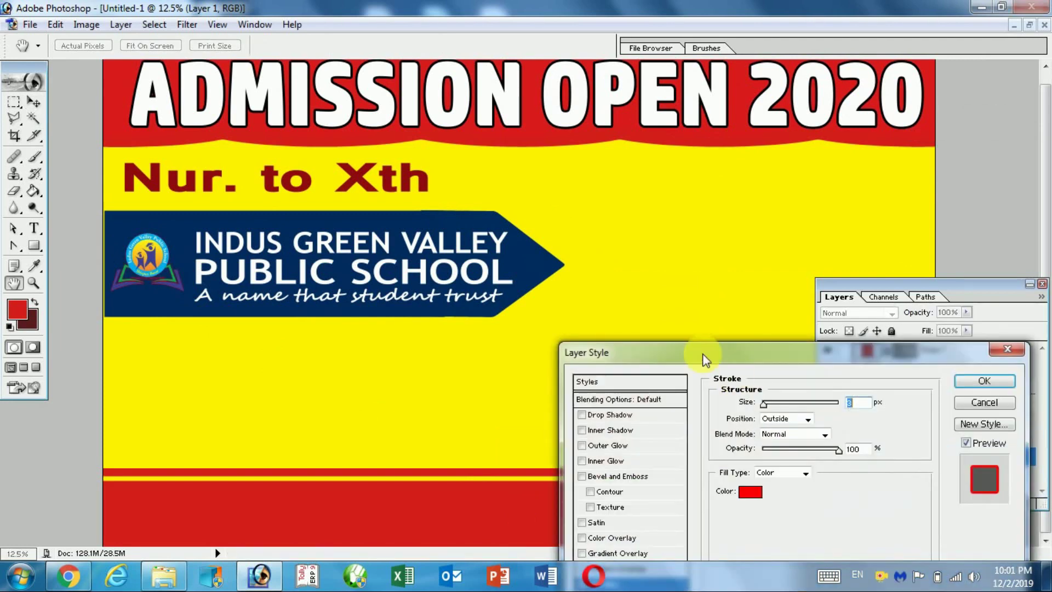
{"action": "left_click", "coordinate": [750, 491]}
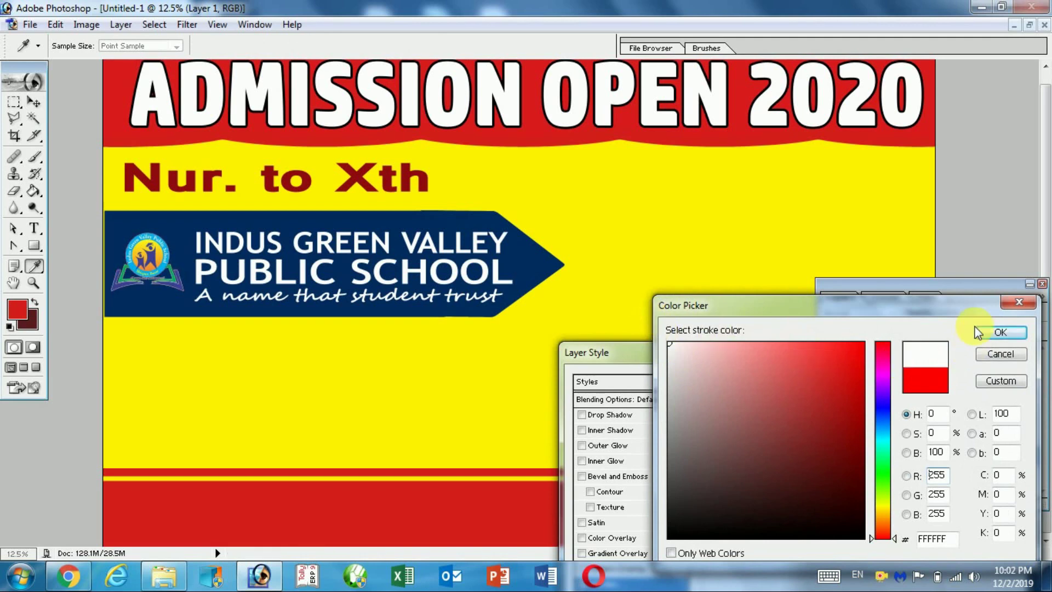
{"action": "left_click", "coordinate": [996, 336]}
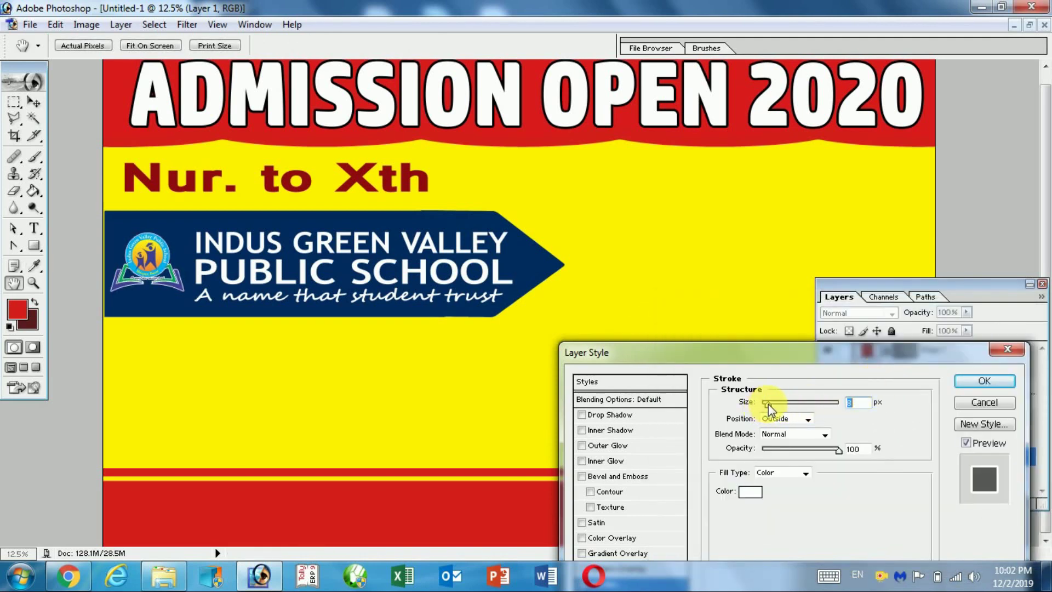
{"action": "mouse_move", "coordinate": [765, 404]}
{"action": "left_mouse_down"}
{"action": "mouse_move", "coordinate": [778, 410]}
{"action": "mouse_move", "coordinate": [768, 400]}
{"action": "left_mouse_up"}
{"action": "key", "text": "Return"}
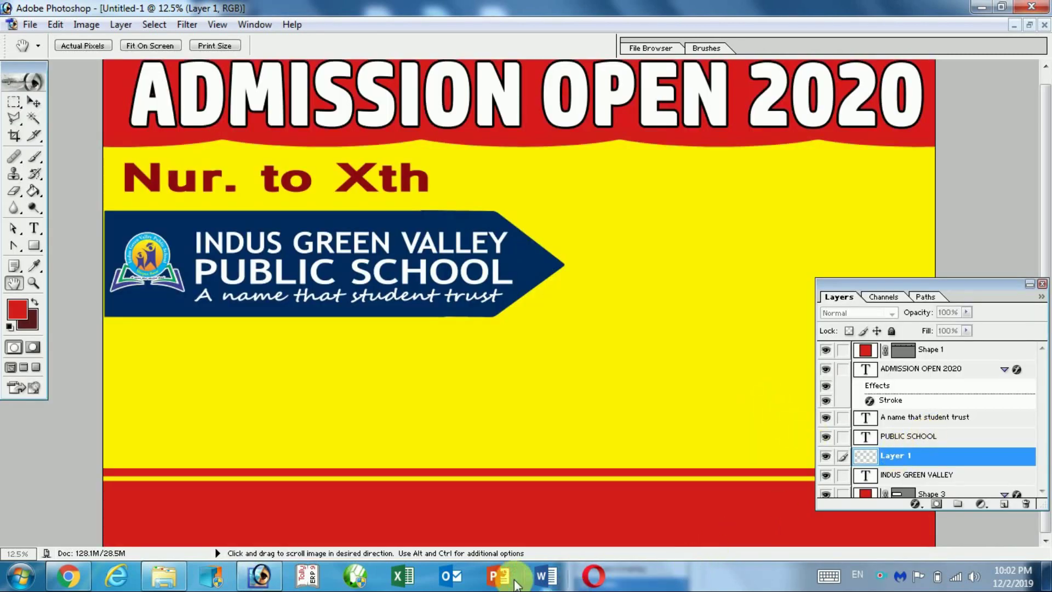
{"action": "left_click", "coordinate": [262, 579]}
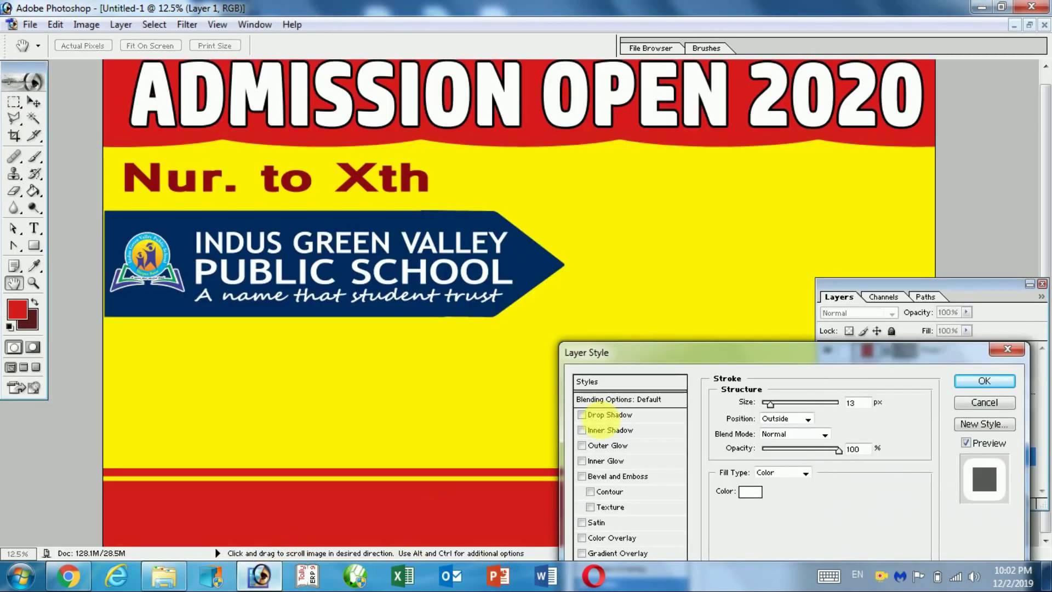
{"action": "left_click_drag", "start_coordinate": [705, 348], "coordinate": [705, 263]}
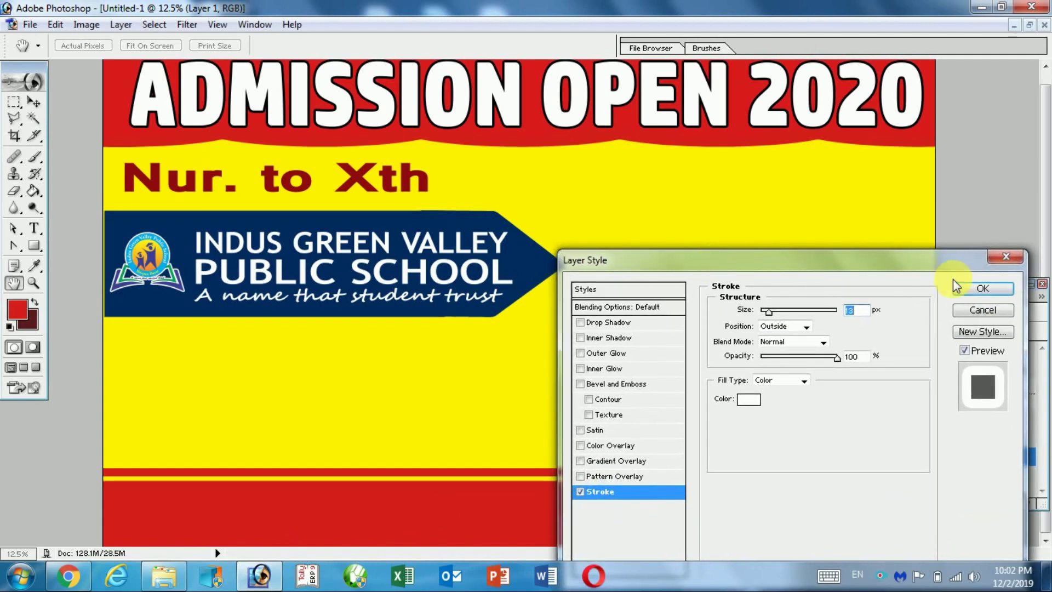
{"action": "left_click", "coordinate": [983, 291]}
{"action": "key", "text": "v"}
{"action": "key", "text": "z"}
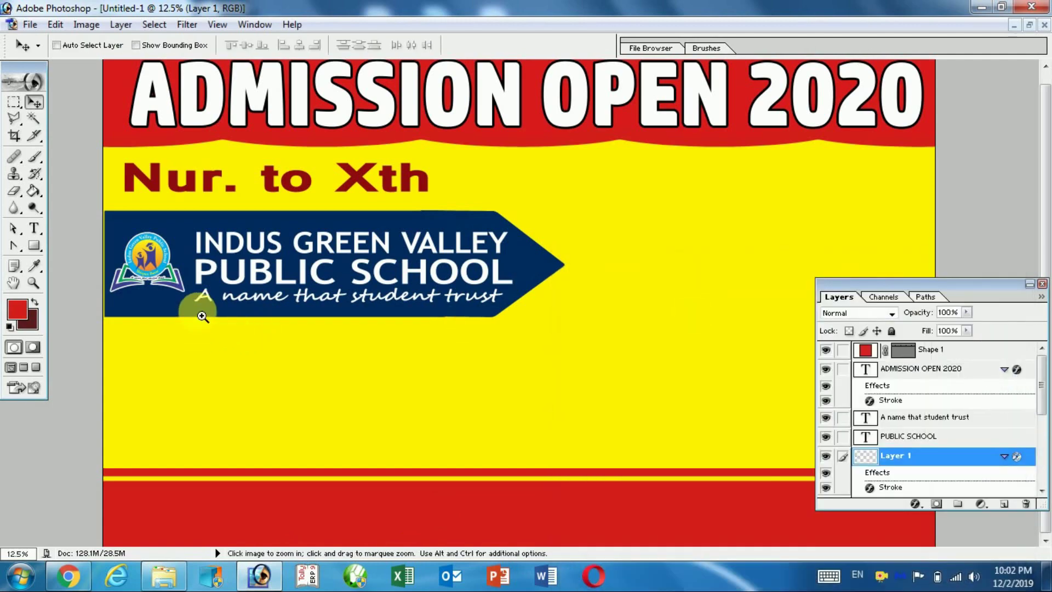
{"action": "left_click", "coordinate": [157, 293]}
{"action": "left_click", "coordinate": [102, 250]}
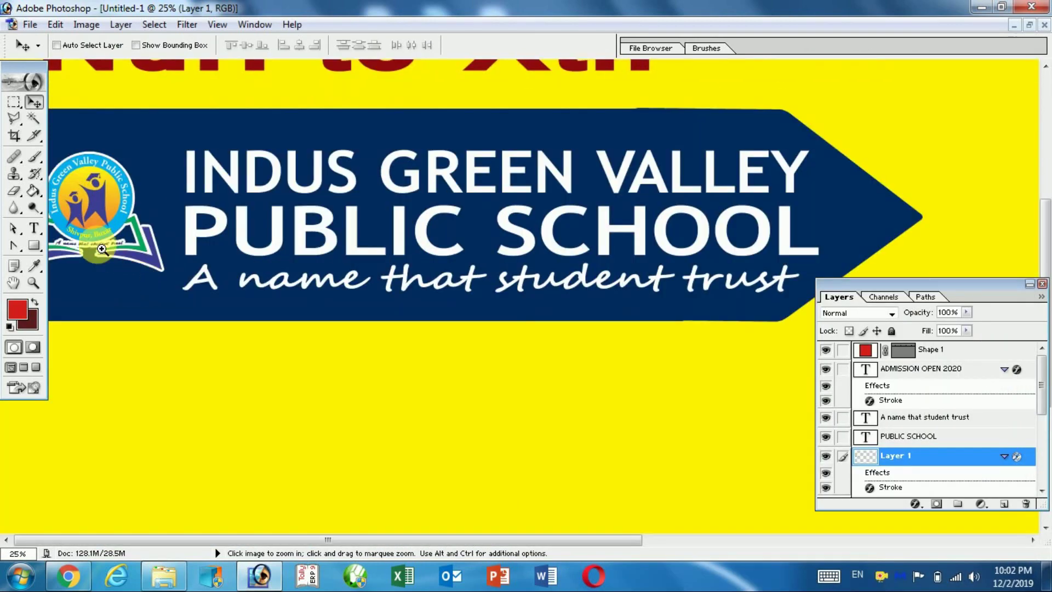
{"action": "left_click", "coordinate": [79, 226]}
{"action": "left_click", "coordinate": [113, 282]}
{"action": "left_click", "coordinate": [142, 317]}
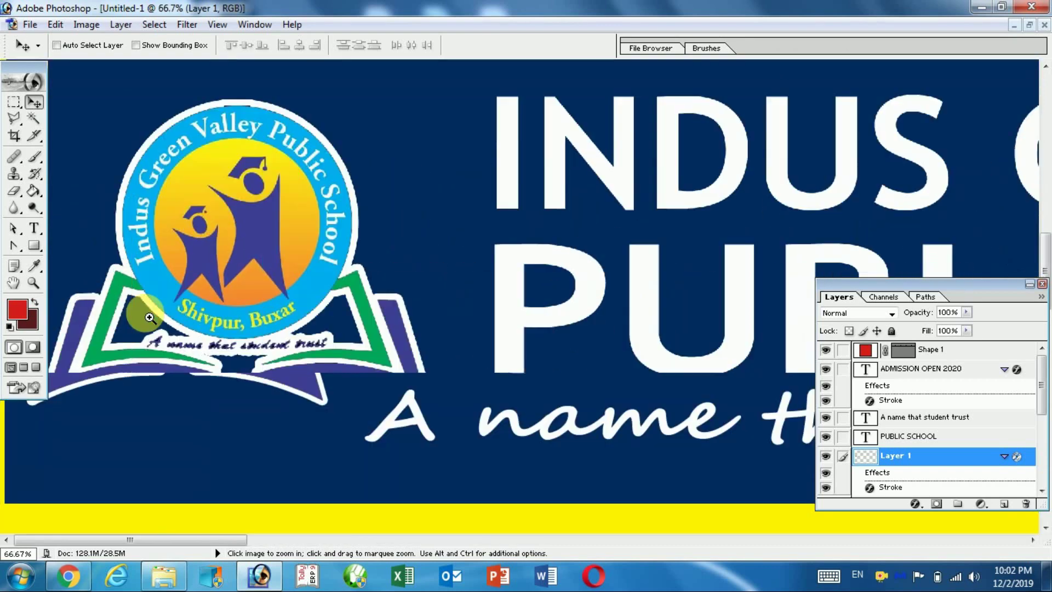
{"action": "key", "text": "v"}
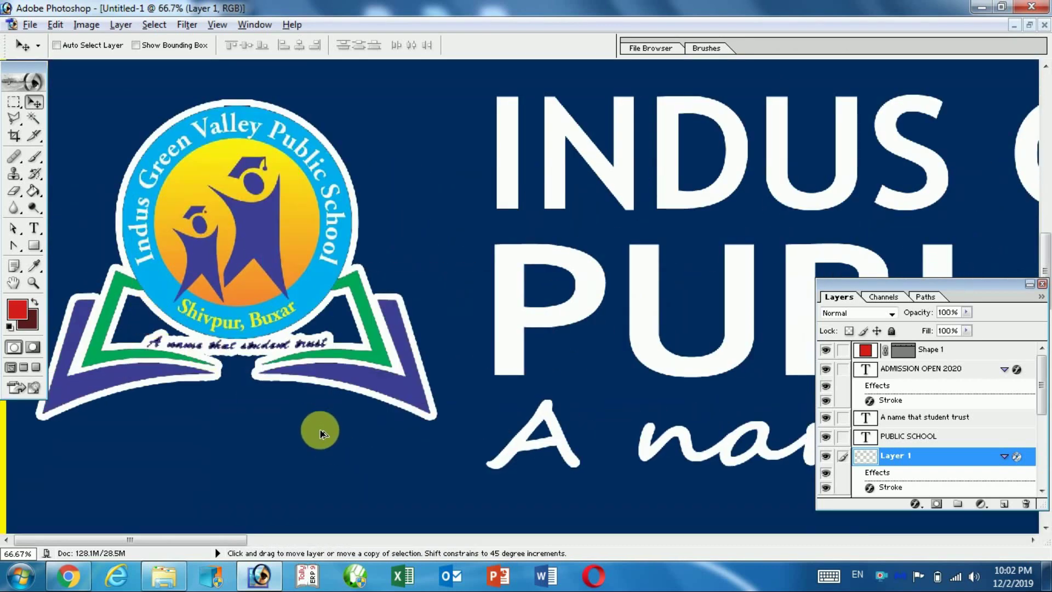
{"action": "left_click", "coordinate": [315, 428], "text": "alt"}
{"action": "left_click", "coordinate": [376, 416], "text": "alt"}
{"action": "left_click", "coordinate": [312, 416], "text": "alt"}
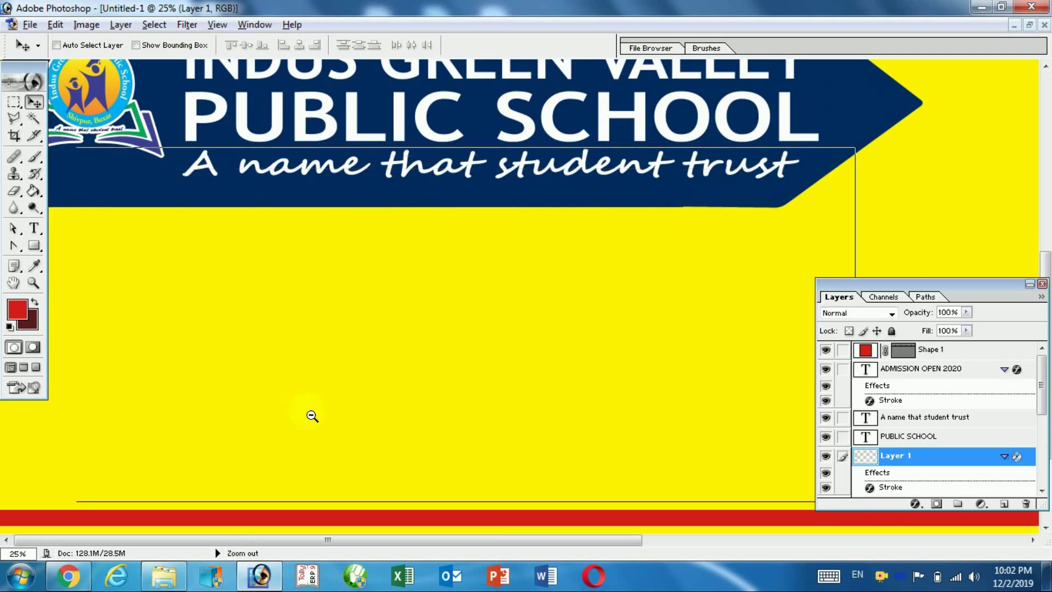
{"action": "left_click", "coordinate": [332, 281], "text": "alt"}
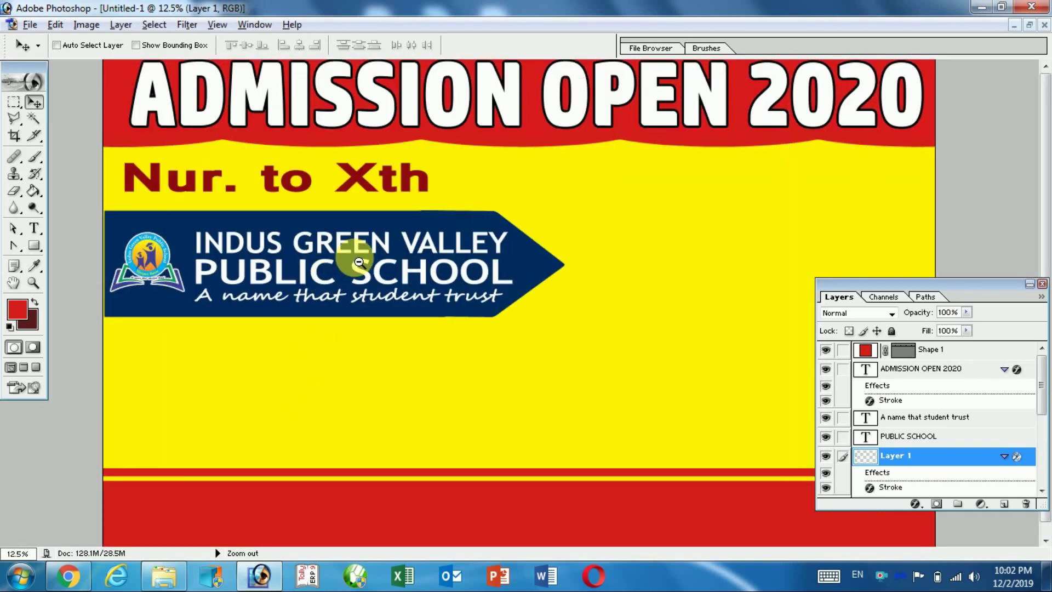
{"action": "left_click", "coordinate": [345, 271], "text": "alt"}
{"action": "left_click", "coordinate": [531, 259]}
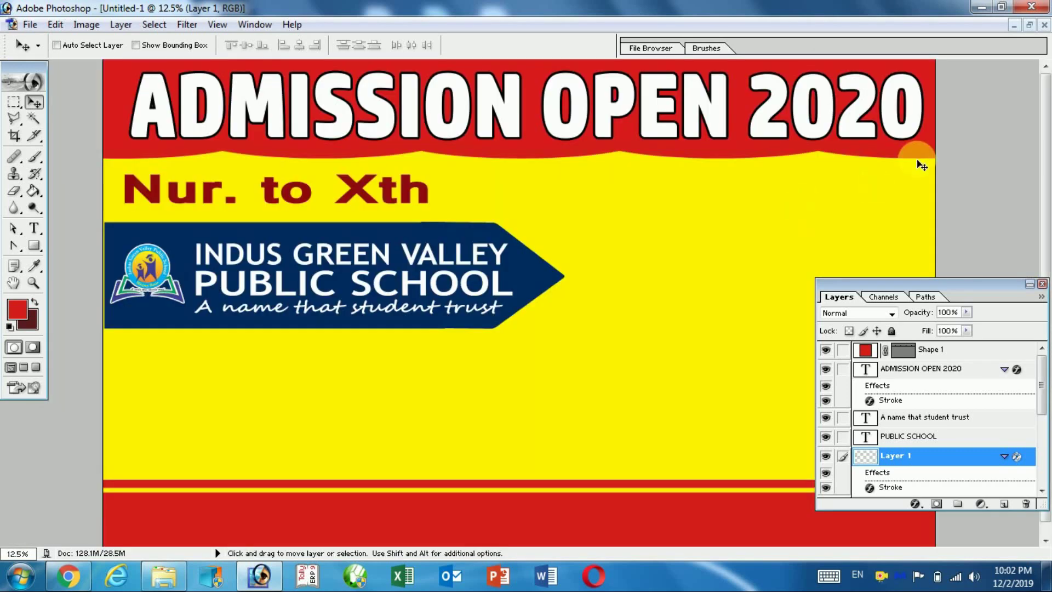
Float the new poster window beside the 2018 reference poster and close the Layers panel.
{"action": "left_click", "coordinate": [1031, 25]}
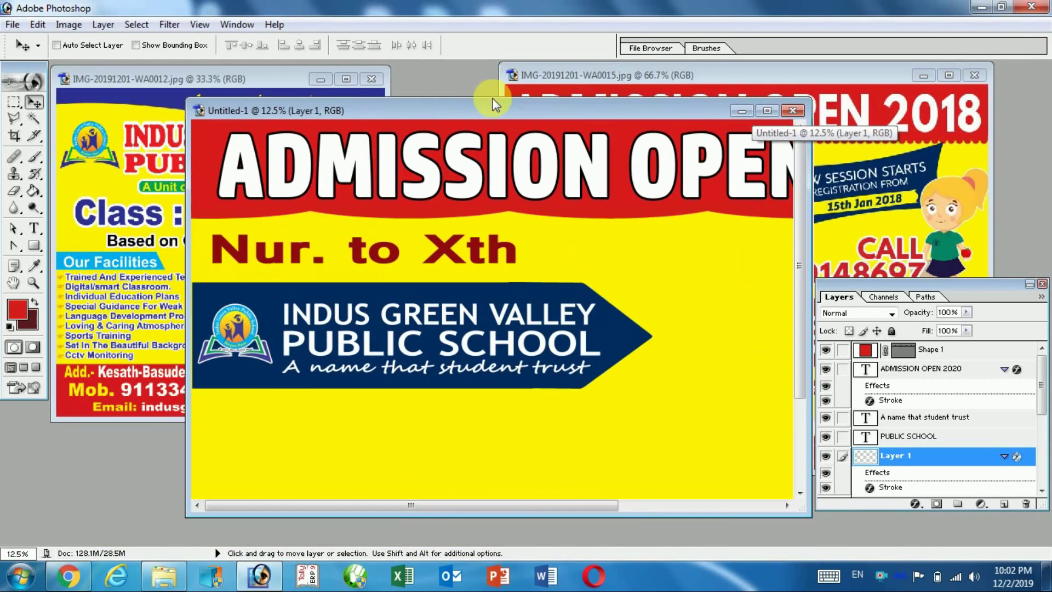
{"action": "left_click_drag", "start_coordinate": [748, 113], "coordinate": [465, 94]}
{"action": "left_click", "coordinate": [706, 77]}
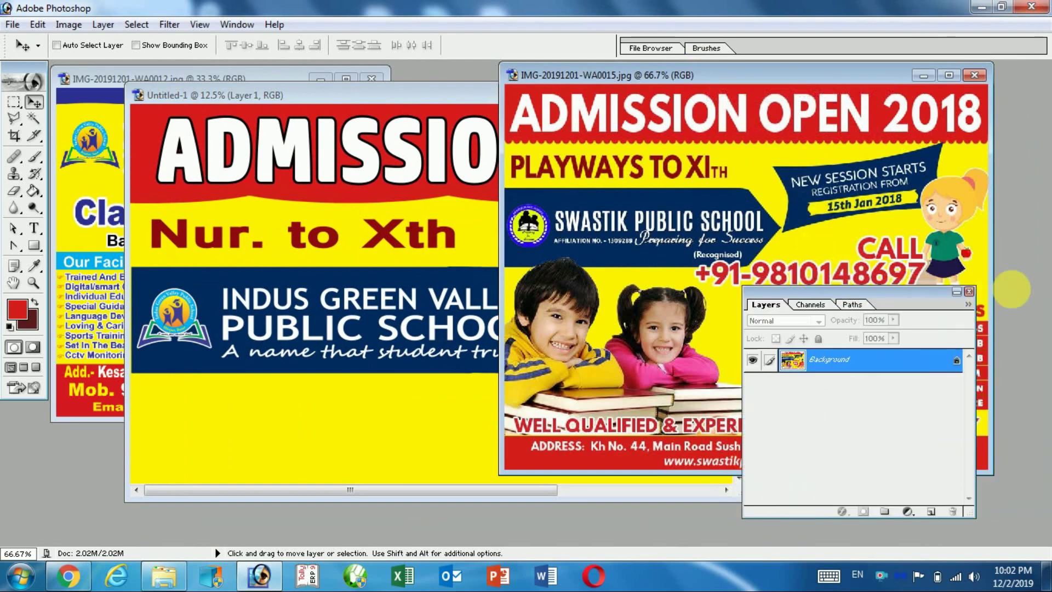
{"action": "left_click_drag", "start_coordinate": [847, 285], "coordinate": [773, 293]}
{"action": "left_click", "coordinate": [967, 291]}
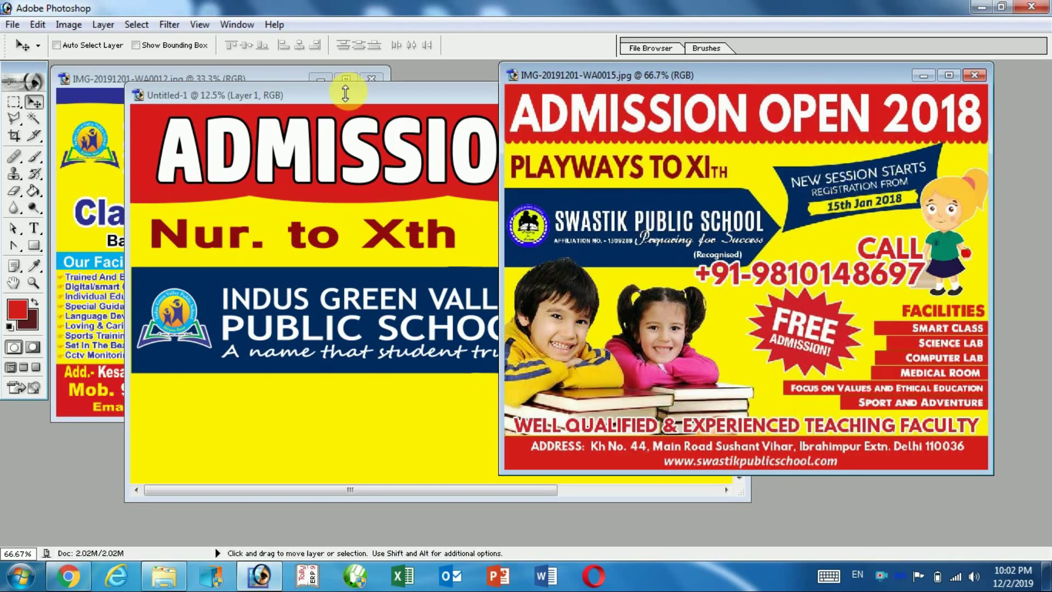
{"action": "left_click_drag", "start_coordinate": [372, 96], "coordinate": [349, 91]}
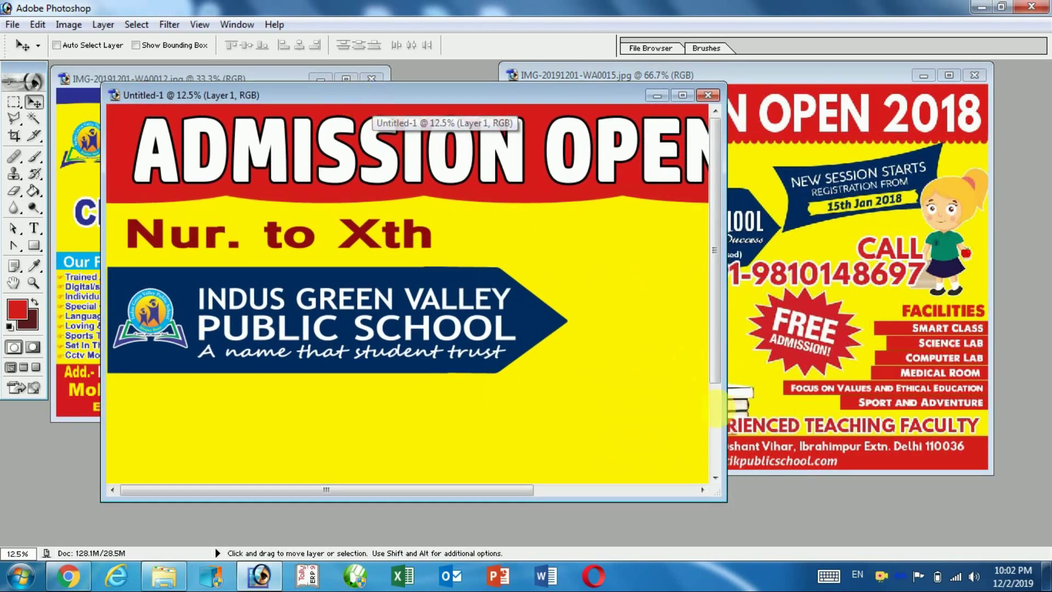
{"action": "mouse_move", "coordinate": [722, 499]}
{"action": "left_mouse_down"}
{"action": "mouse_move", "coordinate": [975, 508]}
{"action": "mouse_move", "coordinate": [970, 518]}
{"action": "left_mouse_up"}
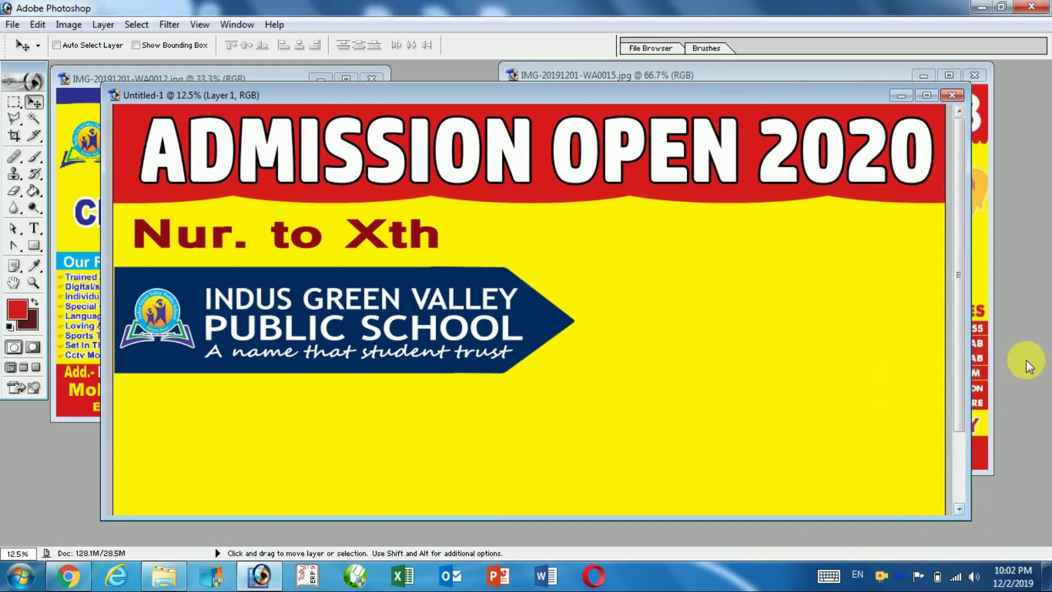
{"action": "left_click", "coordinate": [978, 379]}
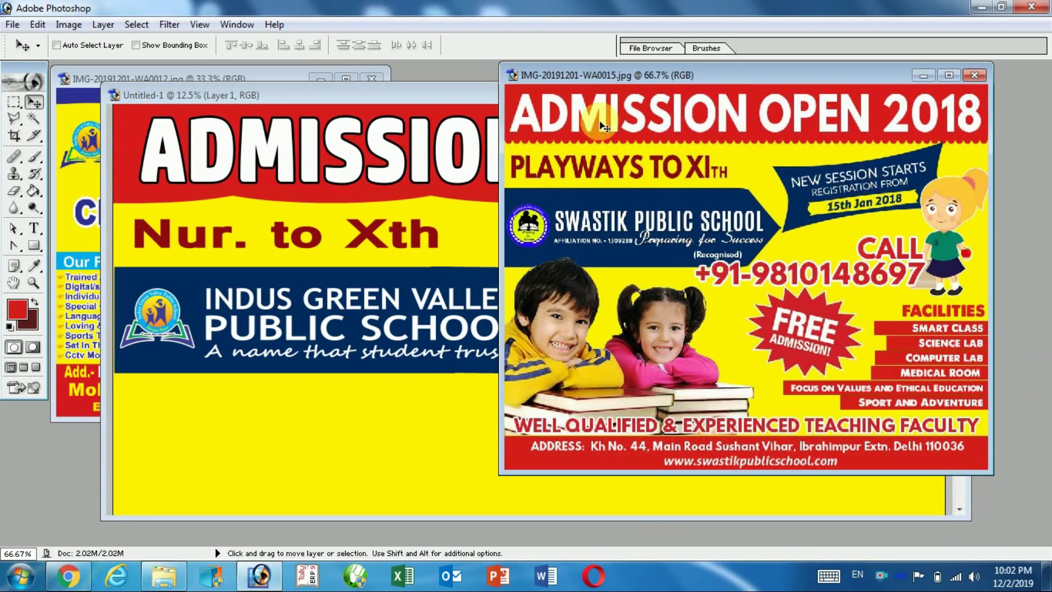
{"action": "left_click", "coordinate": [425, 103]}
{"action": "left_click_drag", "start_coordinate": [380, 89], "coordinate": [310, 91]}
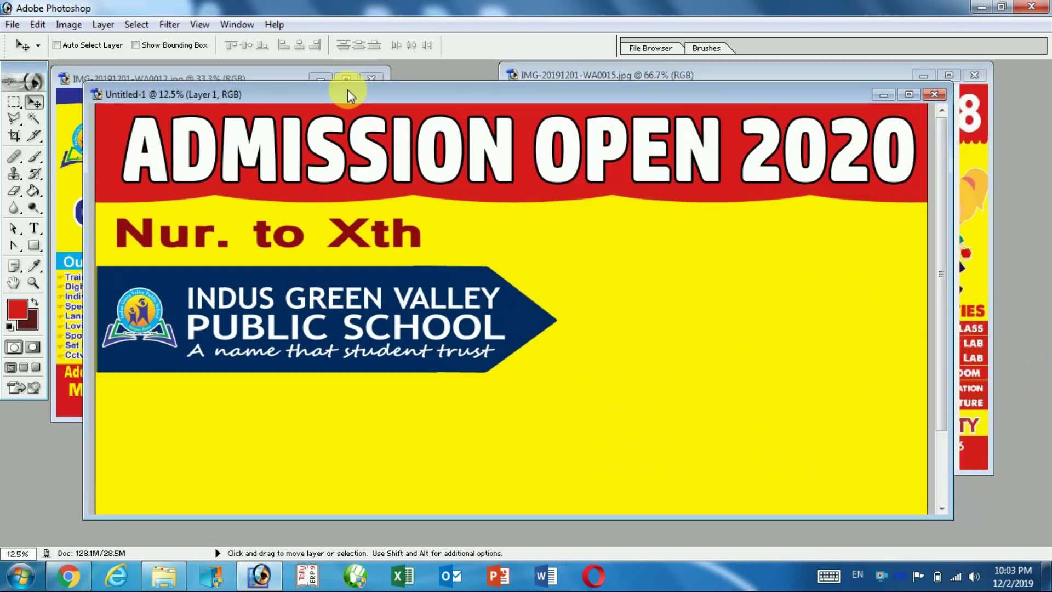
{"action": "key", "text": "ctrl+Tab"}
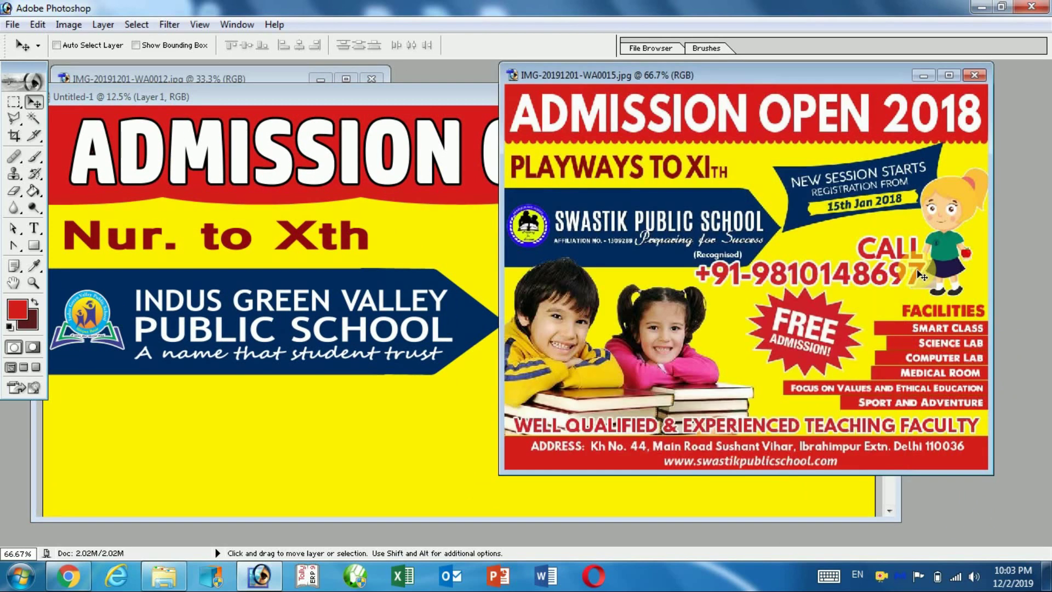
Select the Custom Shape Tool from the toolbox's shape group.
{"action": "left_click", "coordinate": [470, 269]}
{"action": "left_click", "coordinate": [100, 214]}
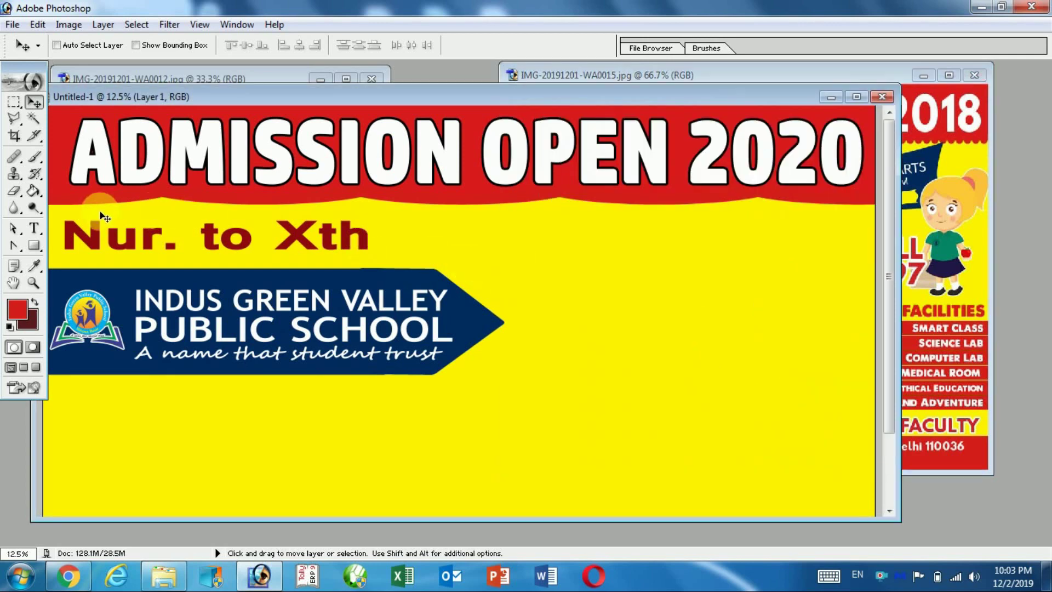
{"action": "left_click", "coordinate": [34, 248]}
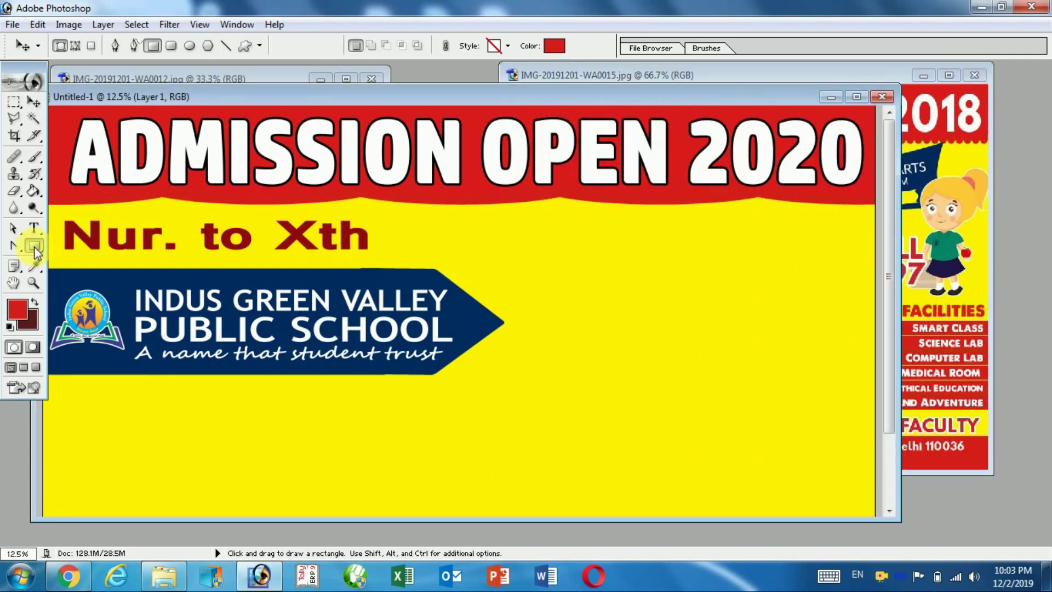
Open the Custom Shape picker and scroll down through the shape list.
{"action": "left_click", "coordinate": [244, 46]}
{"action": "left_click", "coordinate": [335, 47]}
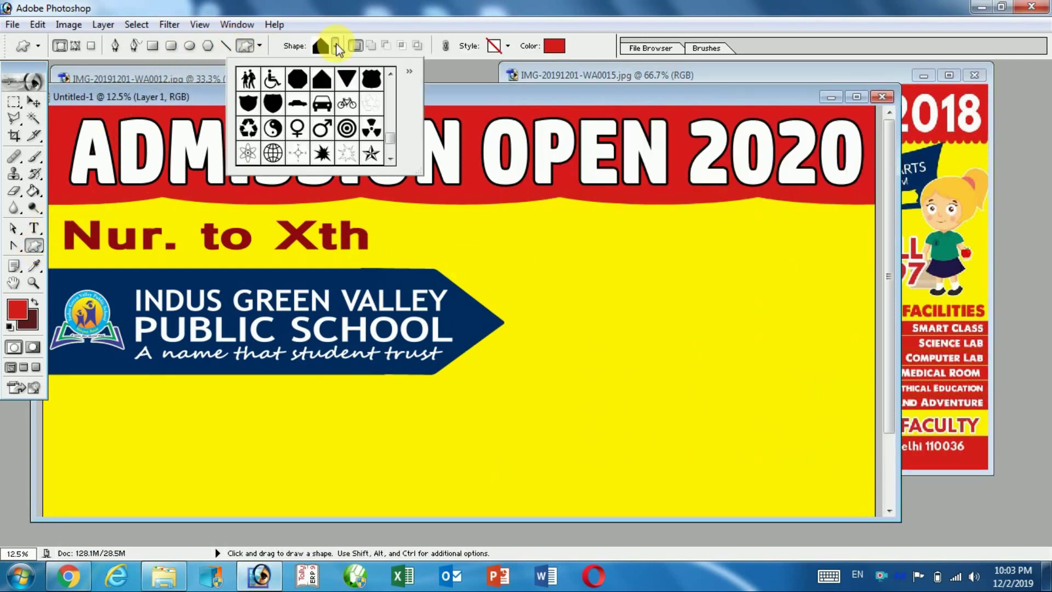
{"action": "left_click", "coordinate": [390, 72]}
{"action": "left_click", "coordinate": [391, 72]}
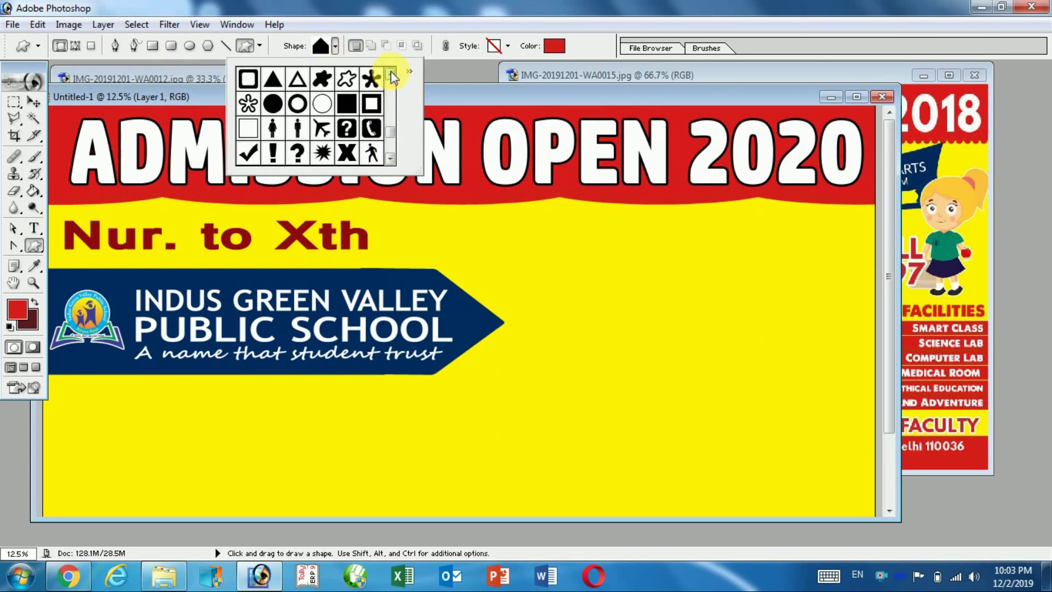
{"action": "left_click", "coordinate": [391, 72]}
{"action": "left_click", "coordinate": [391, 73]}
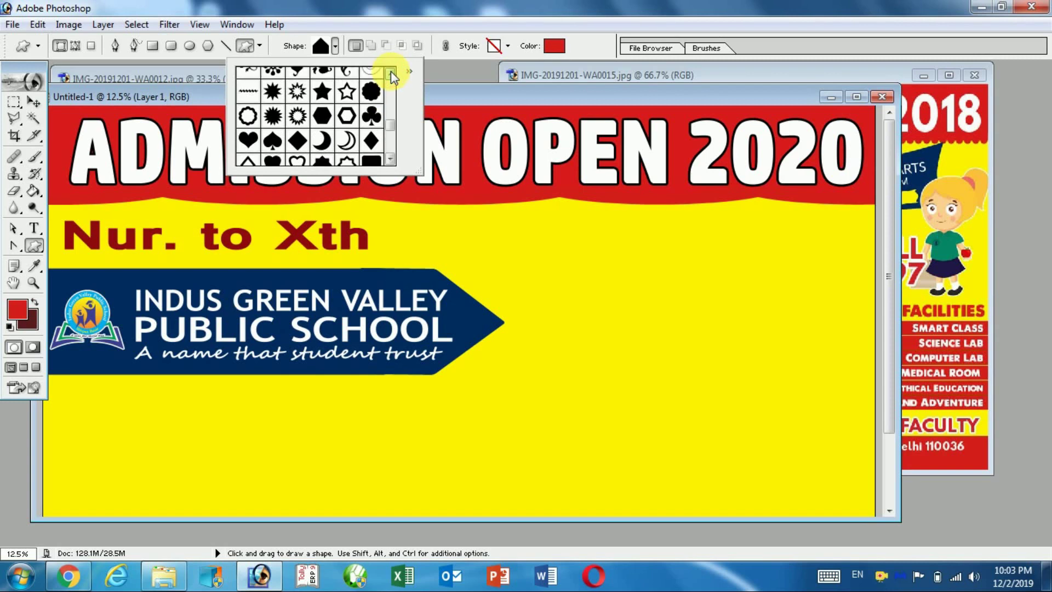
{"action": "left_click", "coordinate": [391, 73]}
{"action": "left_click", "coordinate": [391, 73]}
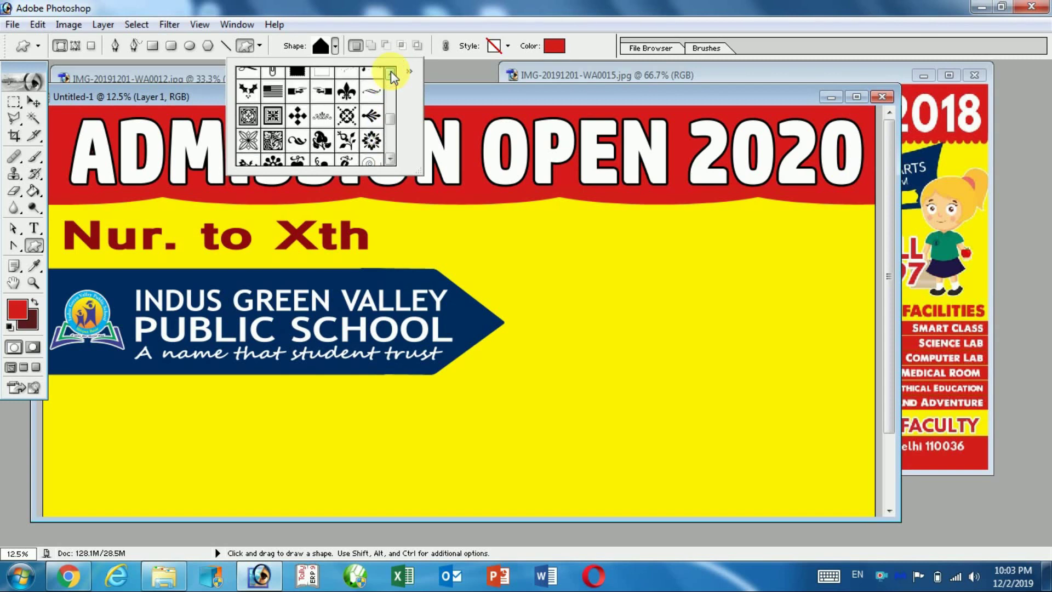
{"action": "left_click", "coordinate": [391, 73]}
{"action": "left_click", "coordinate": [391, 73]}
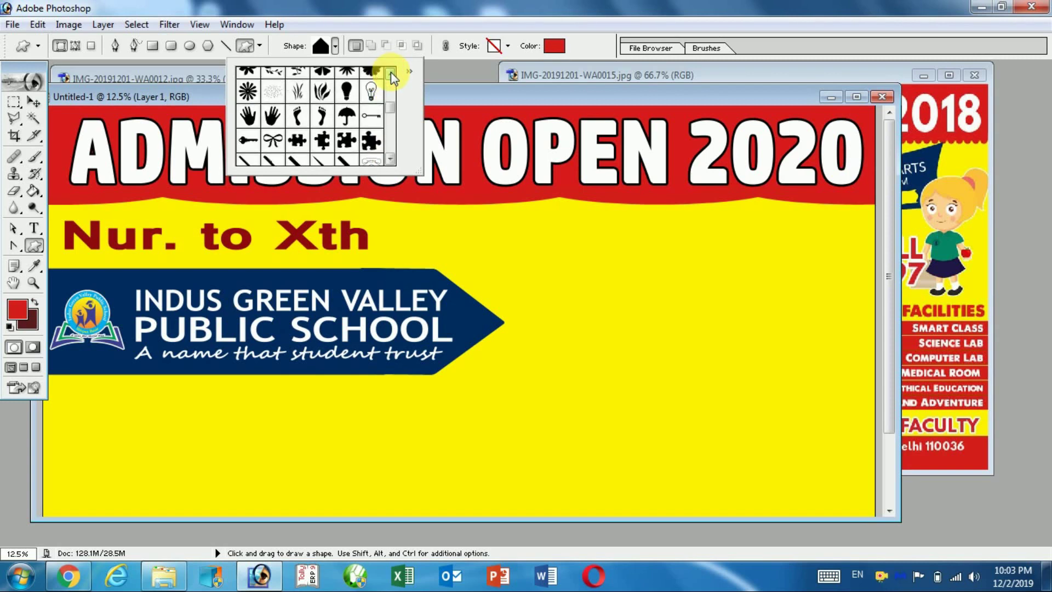
{"action": "left_click", "coordinate": [390, 72]}
{"action": "left_click", "coordinate": [391, 73]}
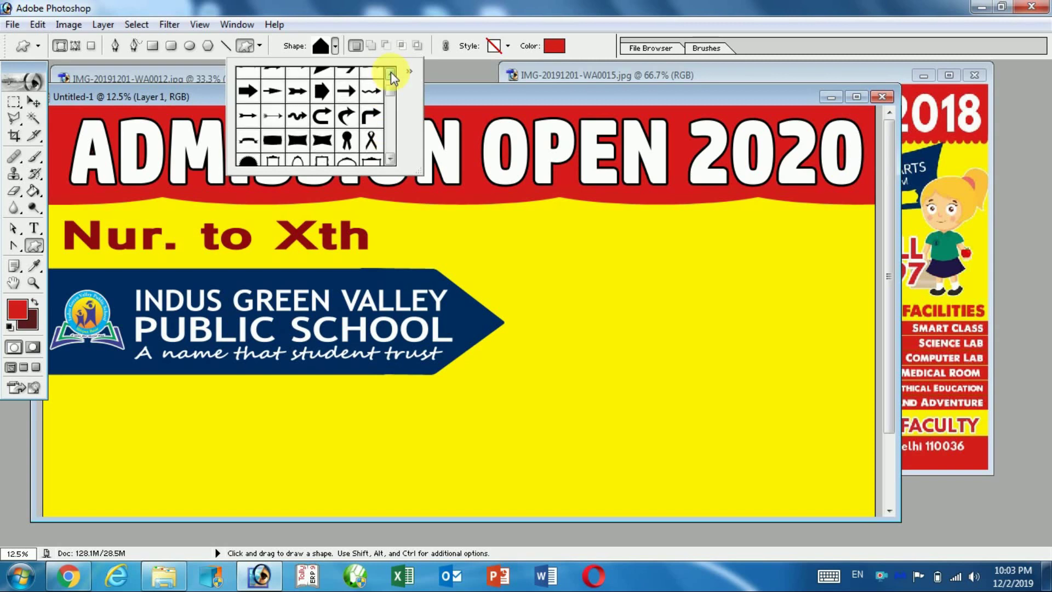
Draw the ribbon banner shape on the yellow area right of the school-name arrow.
{"action": "left_click", "coordinate": [322, 140]}
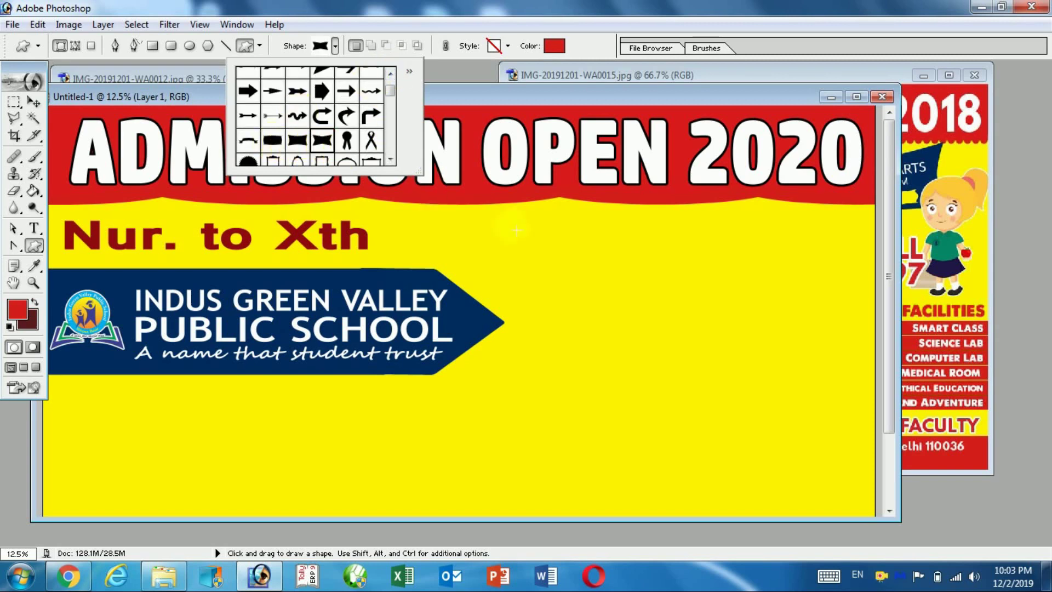
{"action": "left_click_drag", "start_coordinate": [535, 234], "coordinate": [825, 353]}
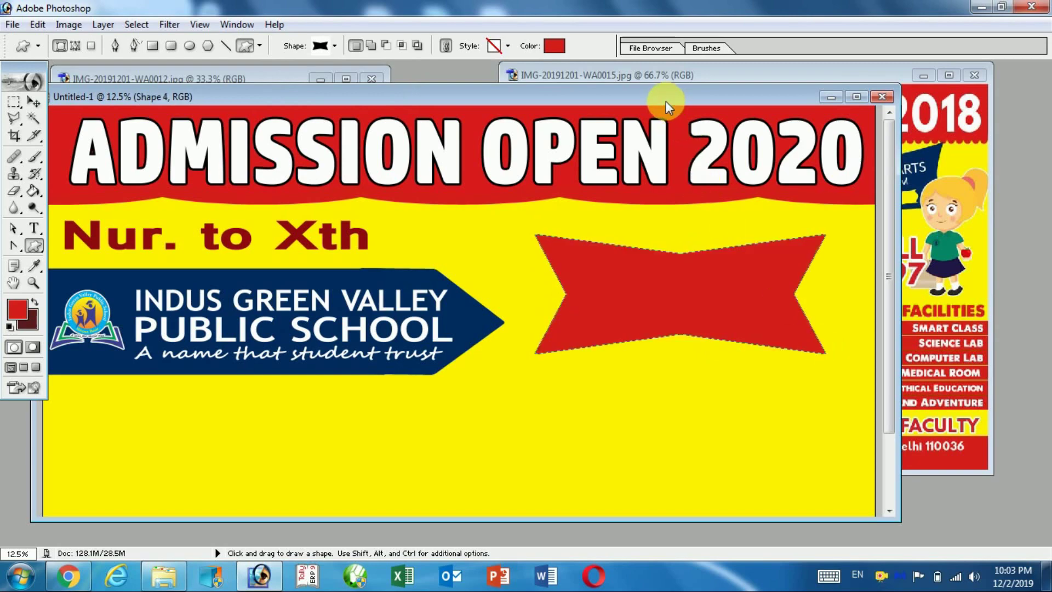
{"action": "mouse_move", "coordinate": [666, 101]}
{"action": "left_mouse_down"}
{"action": "mouse_move", "coordinate": [493, 169]}
{"action": "mouse_move", "coordinate": [519, 105]}
{"action": "left_mouse_up"}
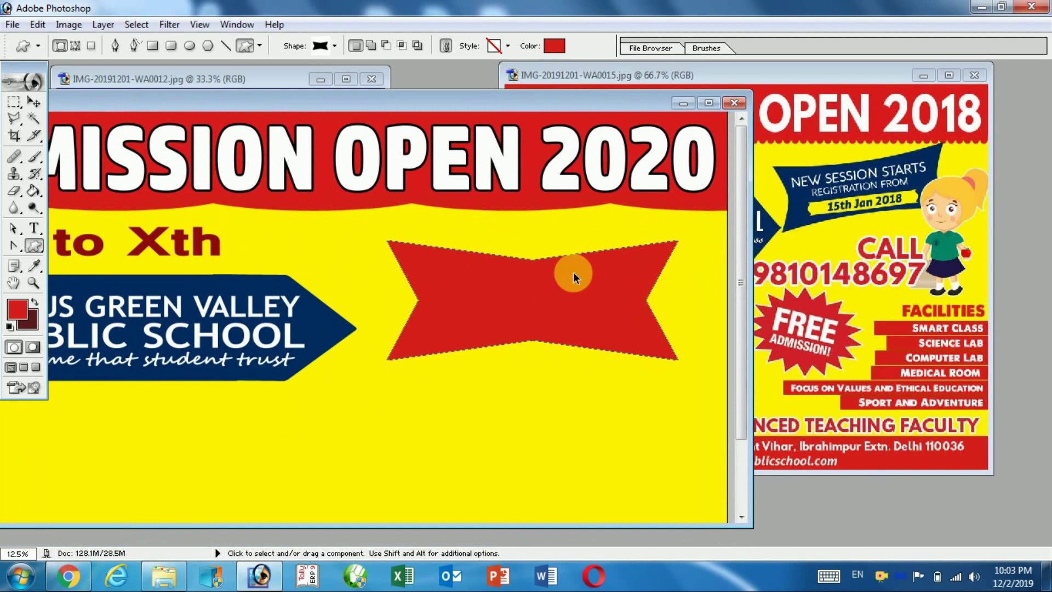
Rotate the ribbon to -17.1° and move it against the school-name arrow's tip.
{"action": "key", "text": "ctrl+t"}
{"action": "left_click_drag", "start_coordinate": [700, 378], "coordinate": [714, 327]}
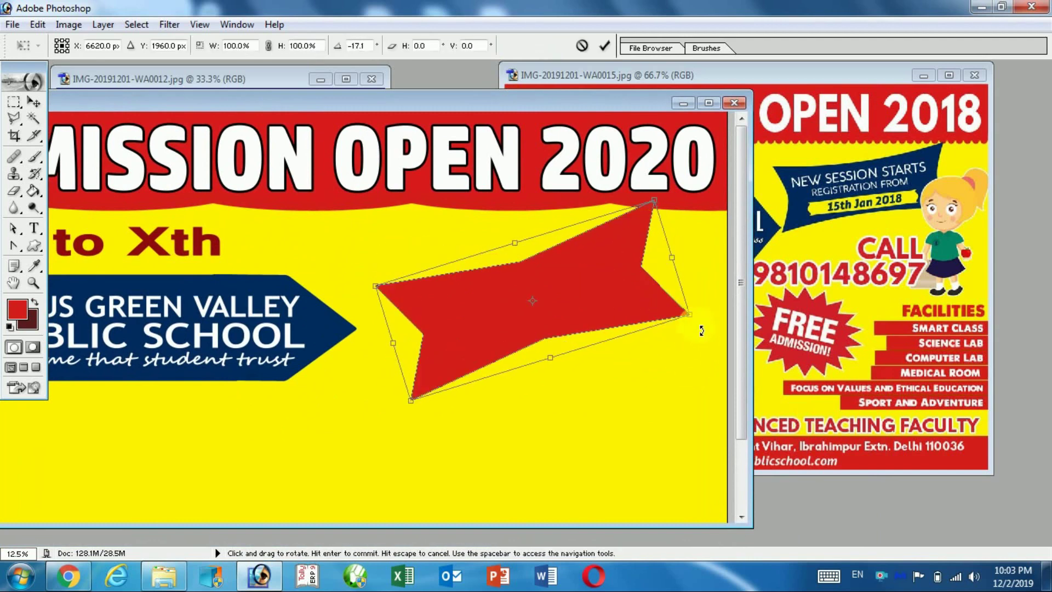
{"action": "key", "text": "Return"}
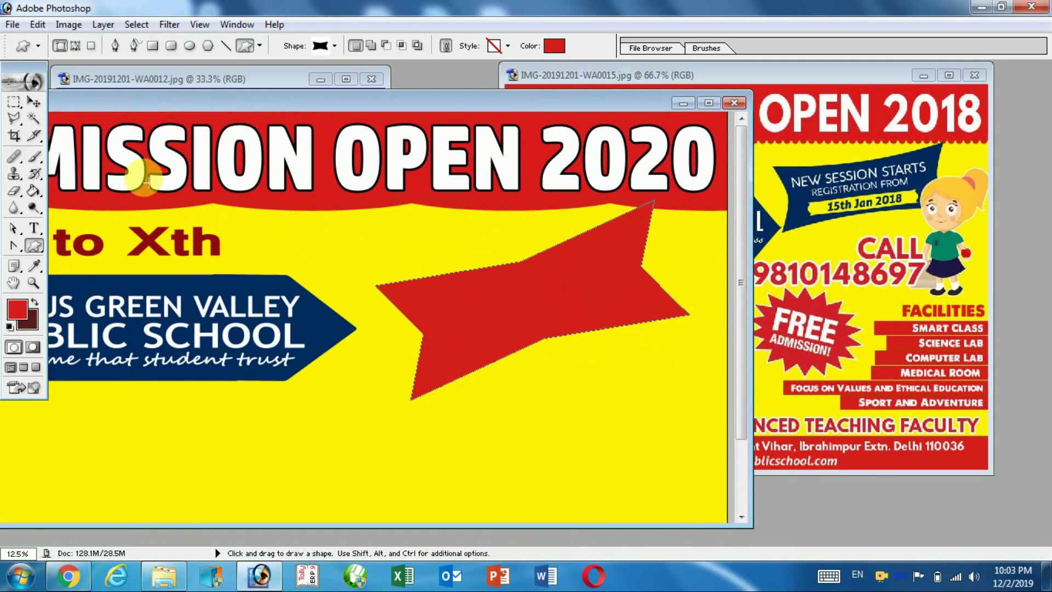
{"action": "left_click", "coordinate": [33, 102]}
{"action": "left_click_drag", "start_coordinate": [530, 339], "coordinate": [469, 328]}
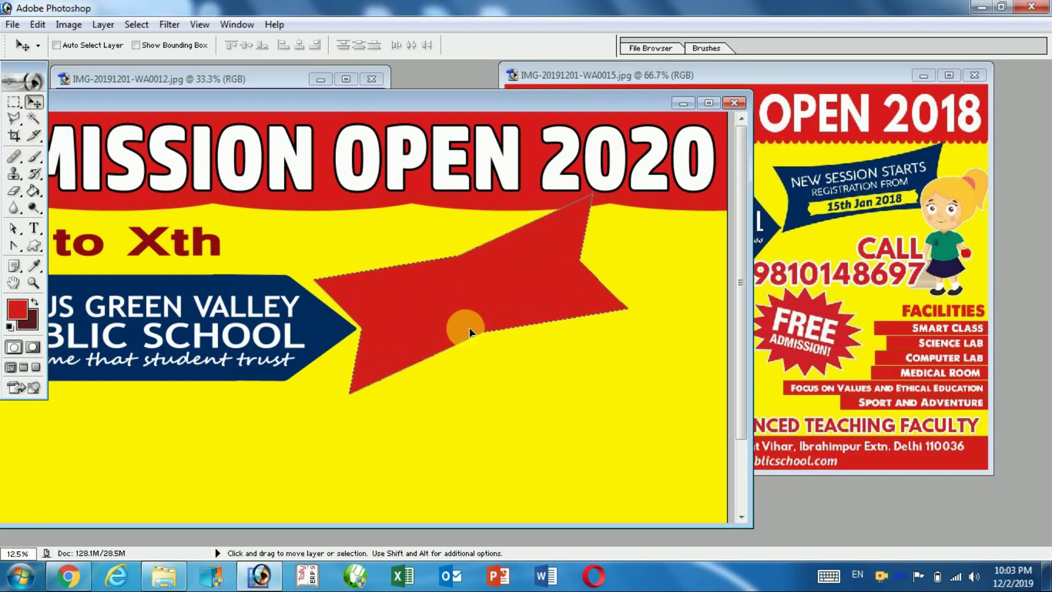
Scale the ribbon down to about 96% width and 82% height, then nudge it into place.
{"action": "key", "text": "ctrl+t"}
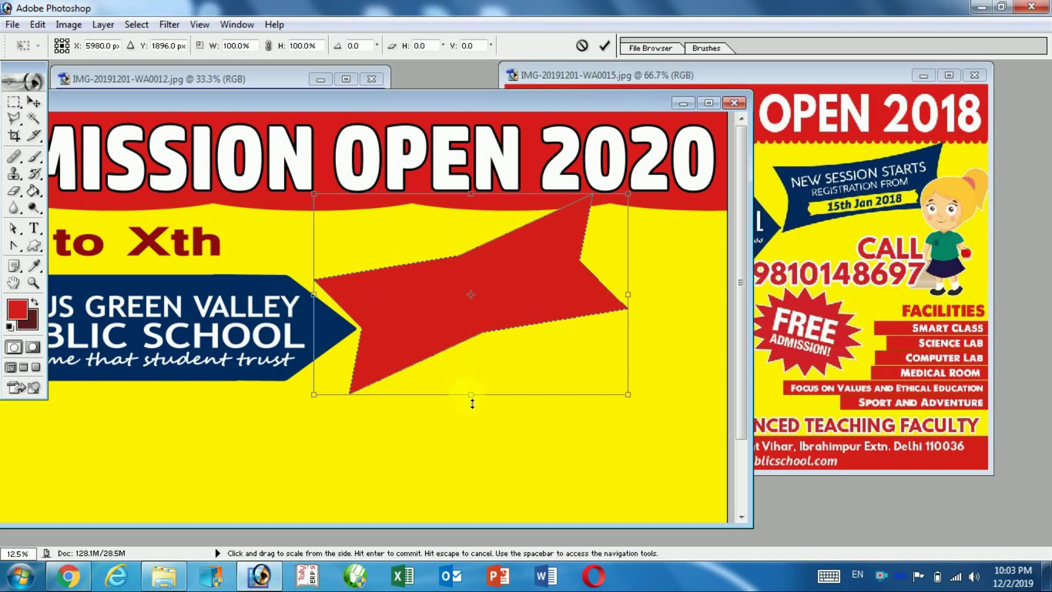
{"action": "left_click_drag", "start_coordinate": [471, 393], "coordinate": [469, 384]}
{"action": "left_click_drag", "start_coordinate": [633, 200], "coordinate": [618, 213]}
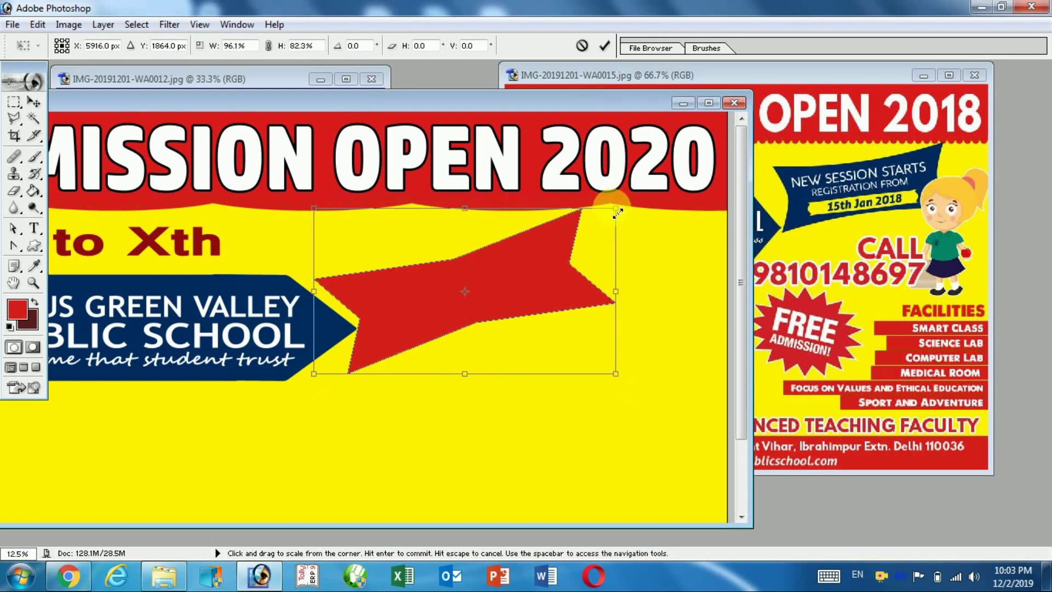
{"action": "key", "text": "Return"}
{"action": "left_click_drag", "start_coordinate": [541, 263], "coordinate": [548, 261]}
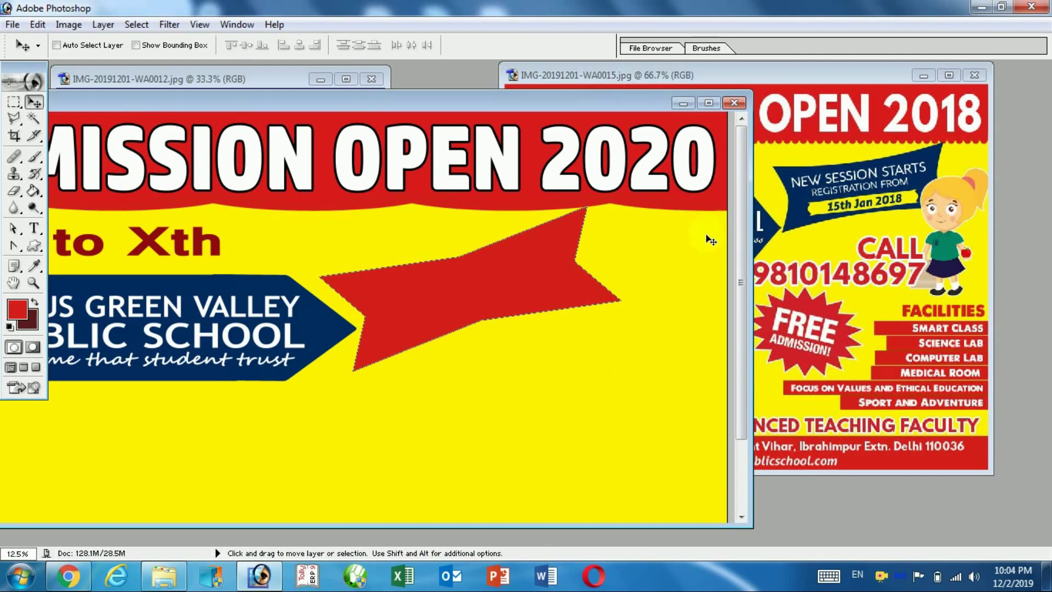
{"action": "key", "text": "F7"}
Apply a navy 032B5E Color Overlay to the ribbon, sampled from the reference poster's banner.
{"action": "left_click", "coordinate": [841, 511]}
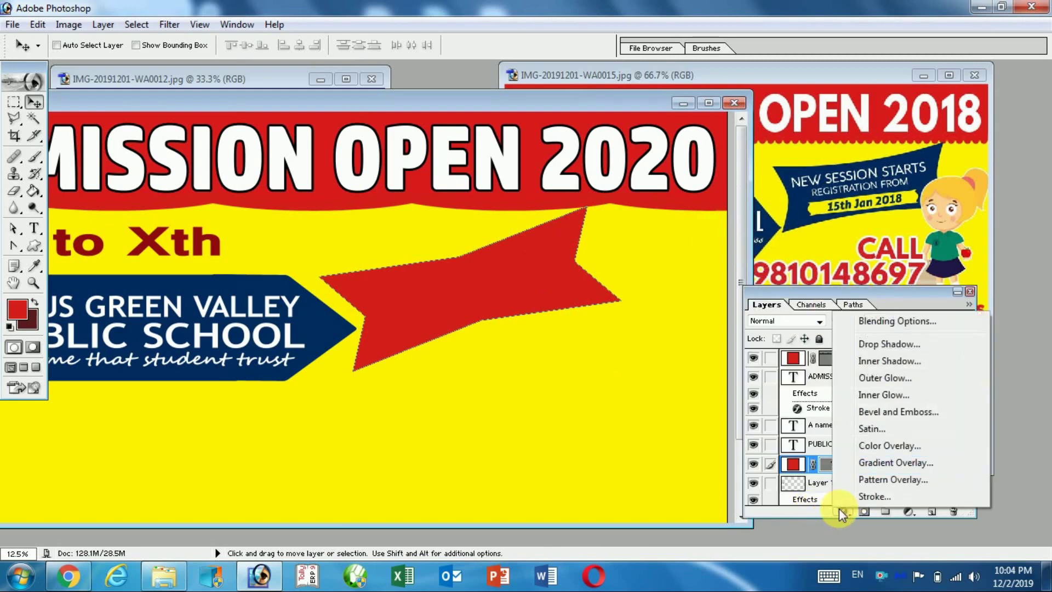
{"action": "left_click", "coordinate": [879, 447]}
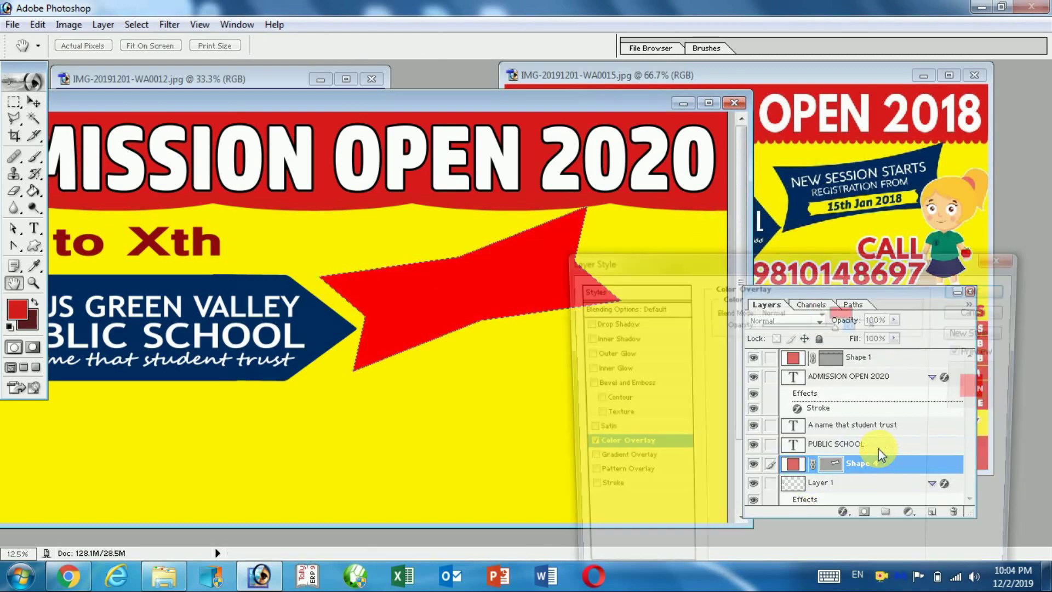
{"action": "left_click", "coordinate": [841, 311]}
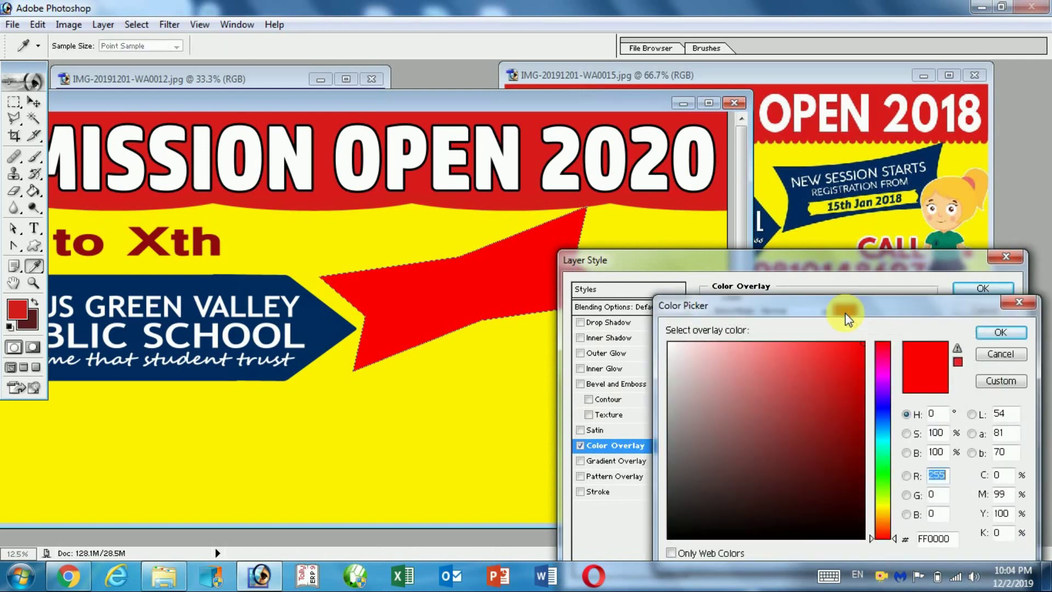
{"action": "left_click", "coordinate": [907, 187]}
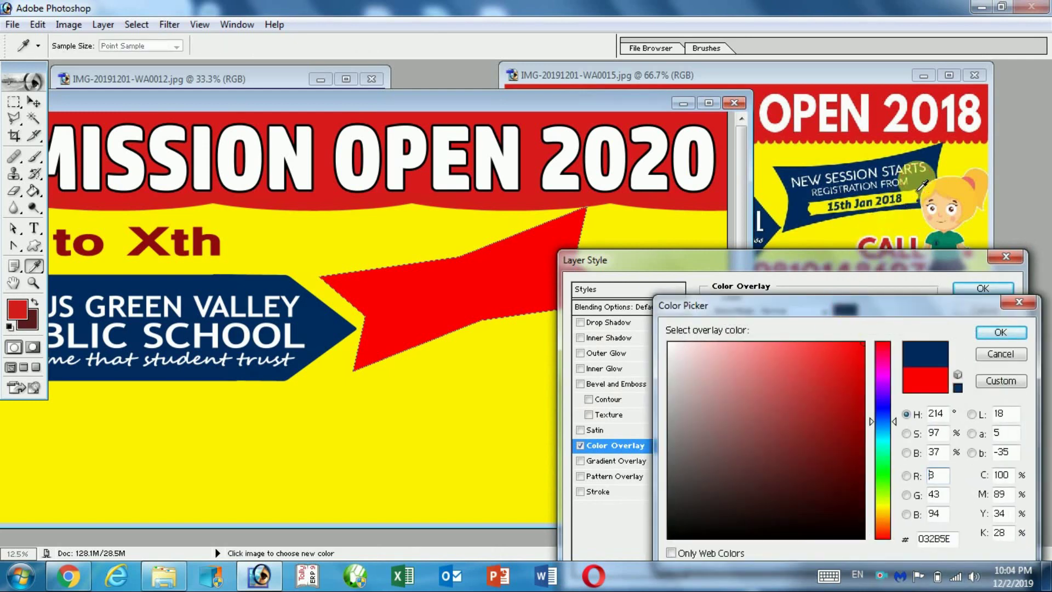
{"action": "left_click", "coordinate": [991, 332]}
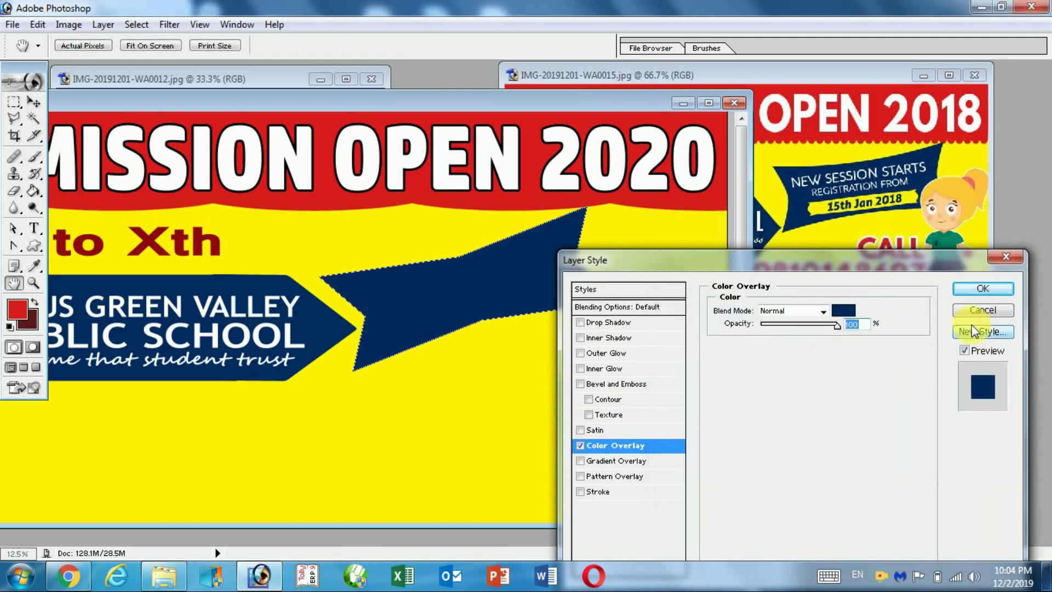
{"action": "left_click", "coordinate": [970, 287]}
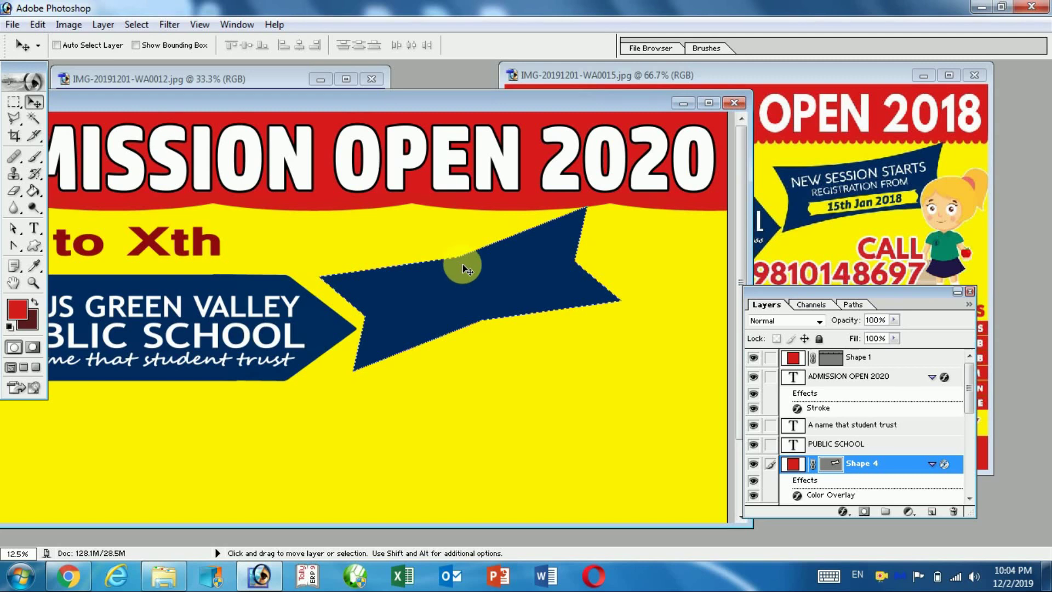
Duplicate the INDUS GREEN VALLEY text above Shape 4 and place it on the navy ribbon.
{"action": "right_click", "coordinate": [294, 344]}
{"action": "right_click", "coordinate": [288, 316]}
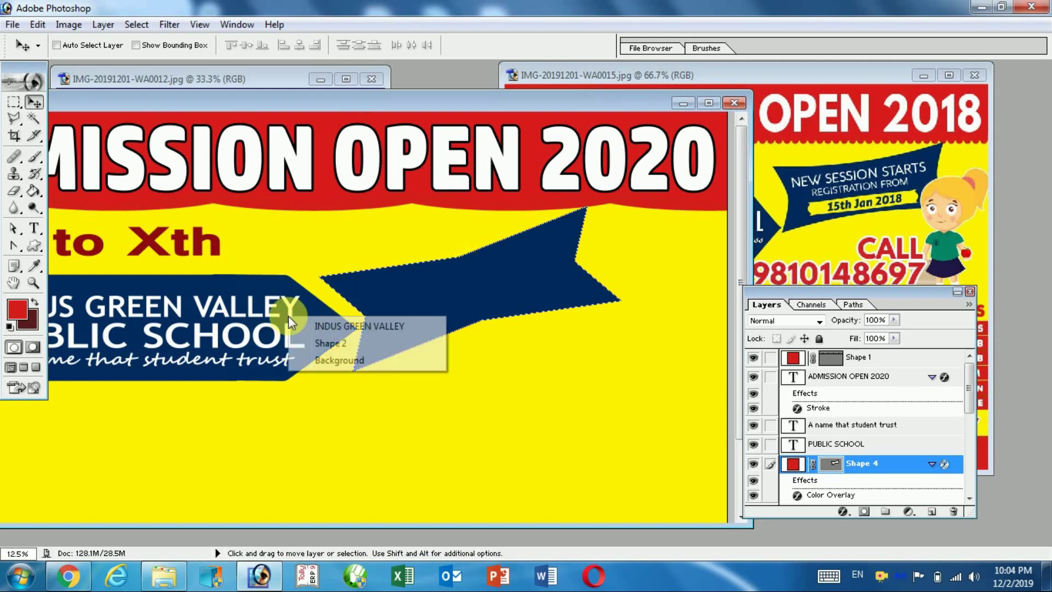
{"action": "left_click", "coordinate": [317, 326]}
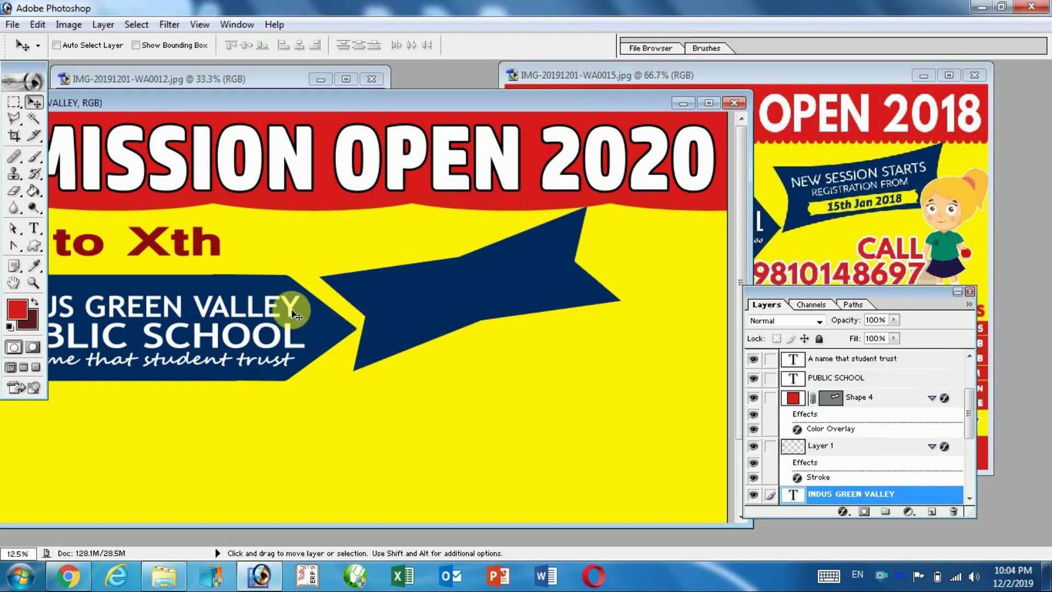
{"action": "mouse_move", "coordinate": [294, 314]}
{"action": "left_mouse_down"}
{"action": "mouse_move", "coordinate": [630, 378]}
{"action": "mouse_move", "coordinate": [638, 392]}
{"action": "left_mouse_up"}
{"action": "mouse_move", "coordinate": [877, 496]}
{"action": "left_mouse_down"}
{"action": "mouse_move", "coordinate": [872, 393]}
{"action": "mouse_move", "coordinate": [855, 397]}
{"action": "left_mouse_up"}
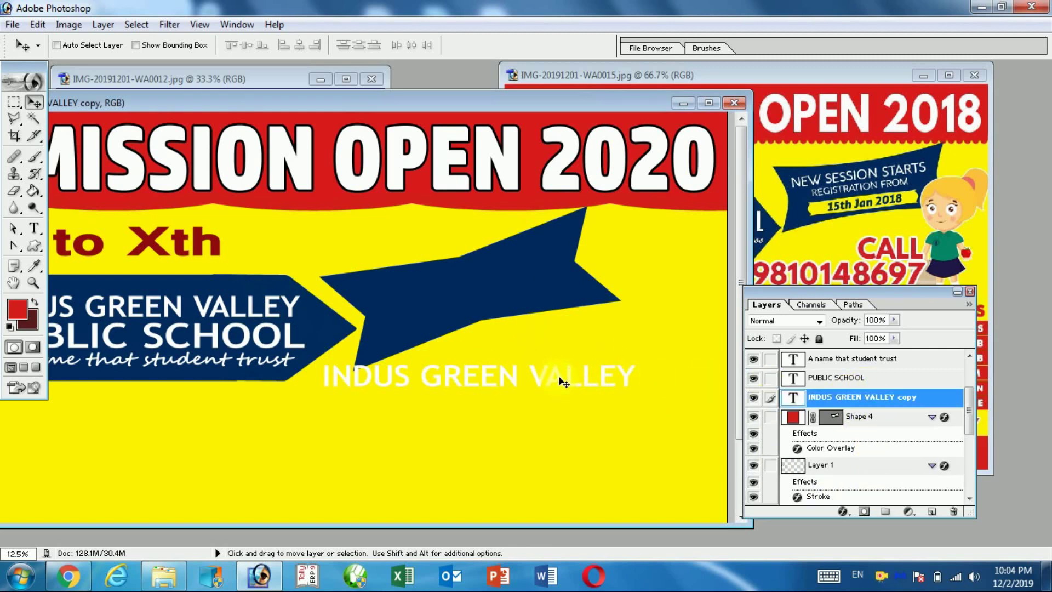
{"action": "left_click_drag", "start_coordinate": [564, 382], "coordinate": [545, 315]}
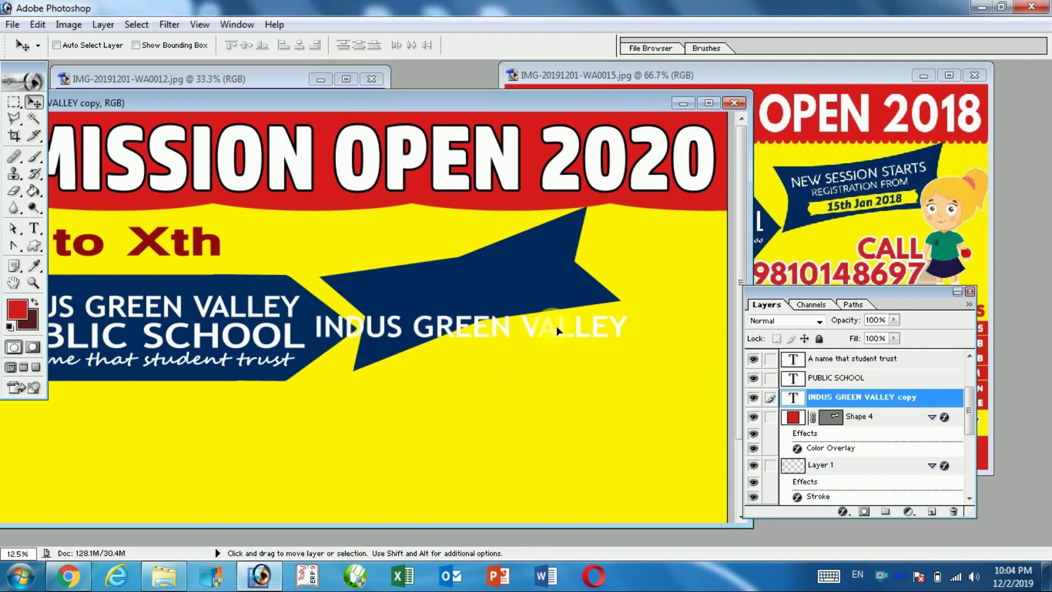
Select all of the copied text and begin typing its new wording.
{"action": "key", "text": "t"}
{"action": "triple_click", "coordinate": [518, 319]}
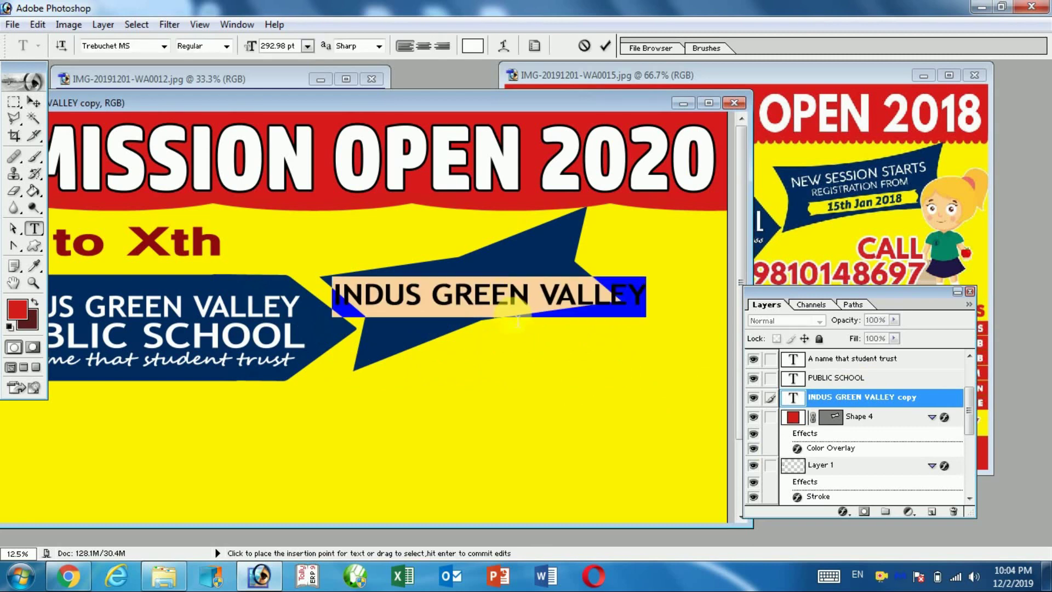
{"action": "type", "text": "n"}
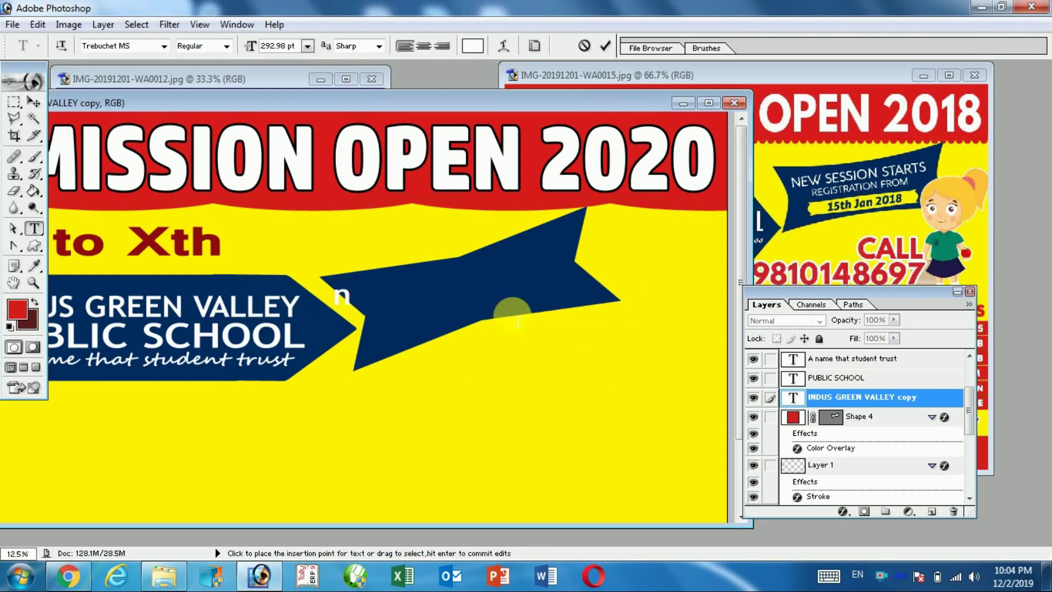
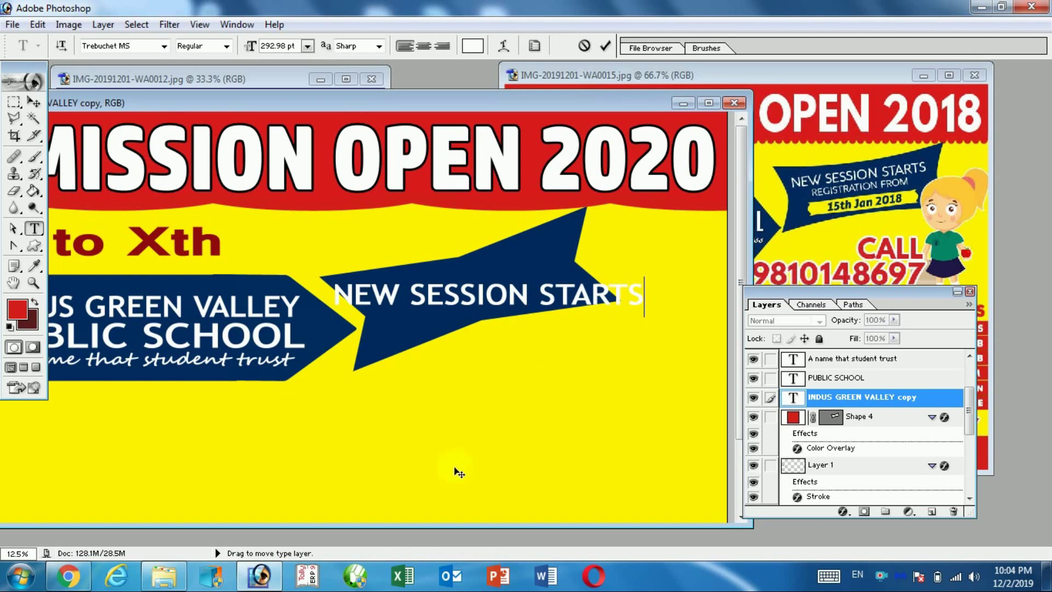
Rotate the NEW SESSION STARTS text about -17° and move it onto the navy ribbon.
{"action": "key", "text": "ctrl+a"}
{"action": "left_click", "coordinate": [32, 102]}
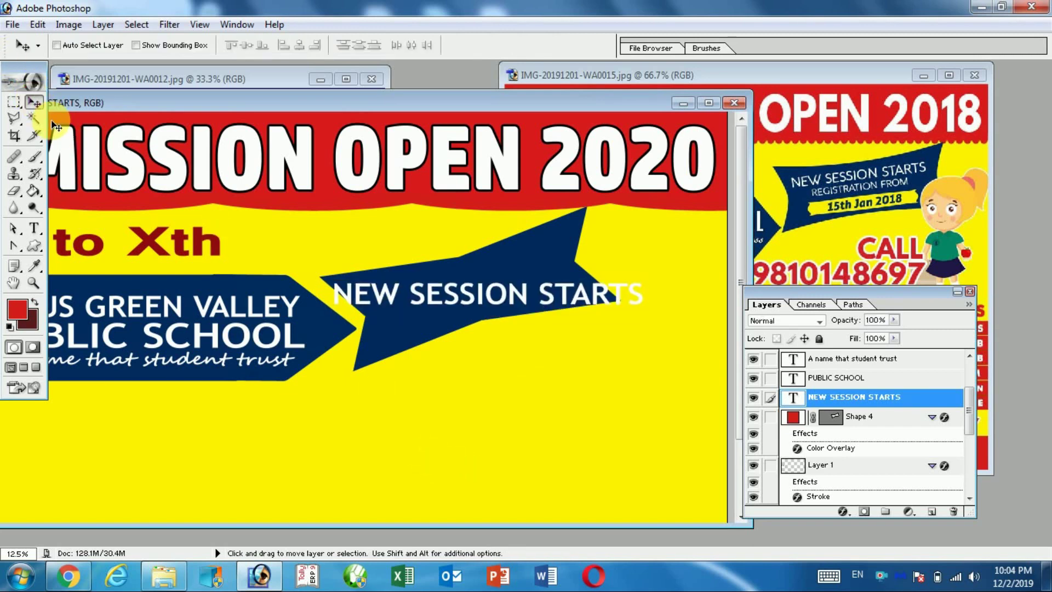
{"action": "key", "text": "ctrl+t"}
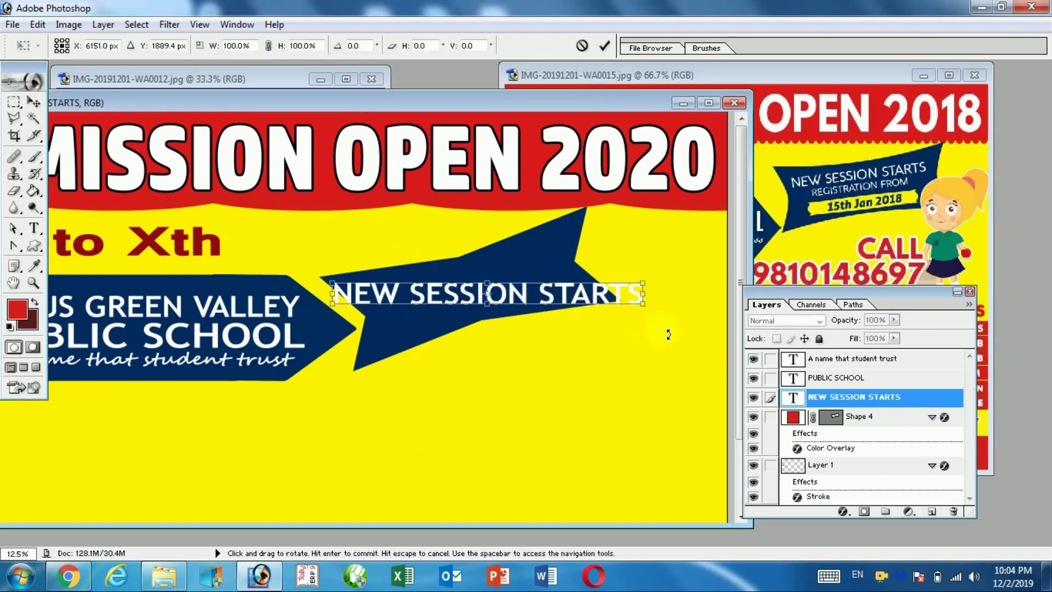
{"action": "mouse_move", "coordinate": [660, 318]}
{"action": "left_mouse_down"}
{"action": "mouse_move", "coordinate": [644, 271]}
{"action": "mouse_move", "coordinate": [552, 295]}
{"action": "left_mouse_up"}
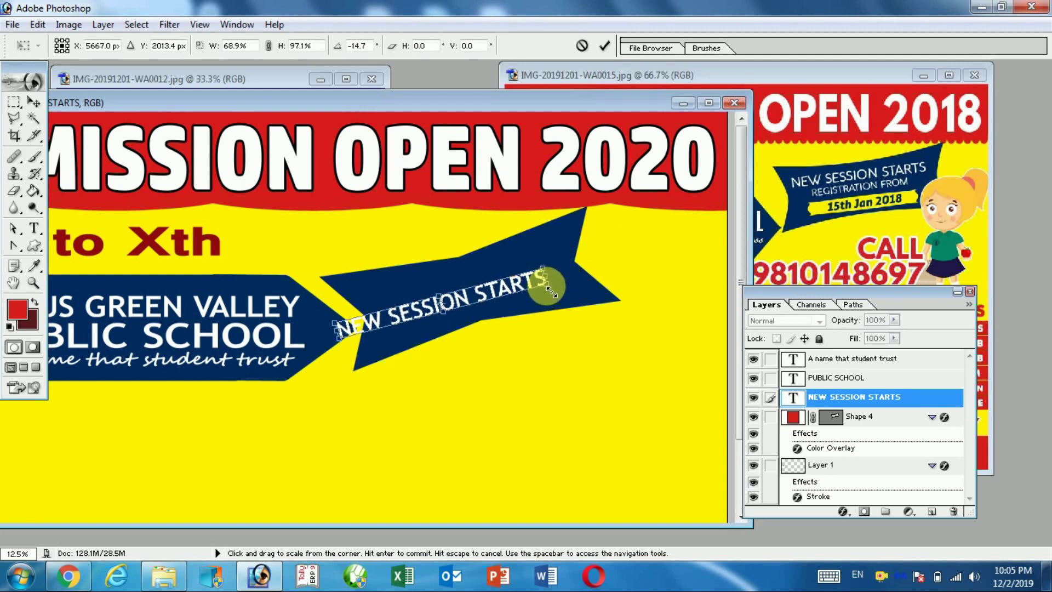
{"action": "key", "text": "Return"}
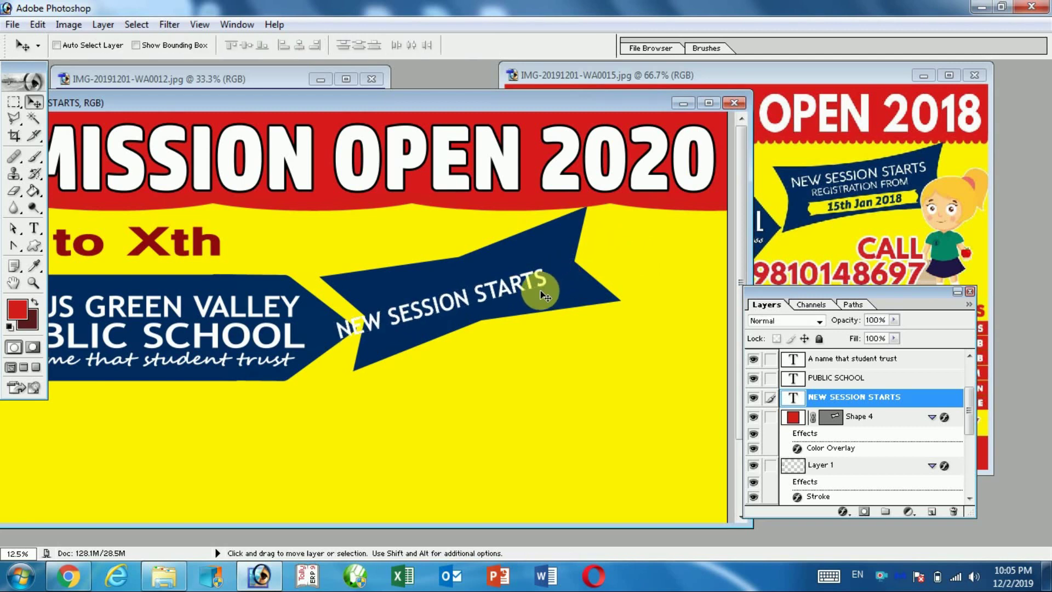
{"action": "left_click_drag", "start_coordinate": [544, 288], "coordinate": [563, 269]}
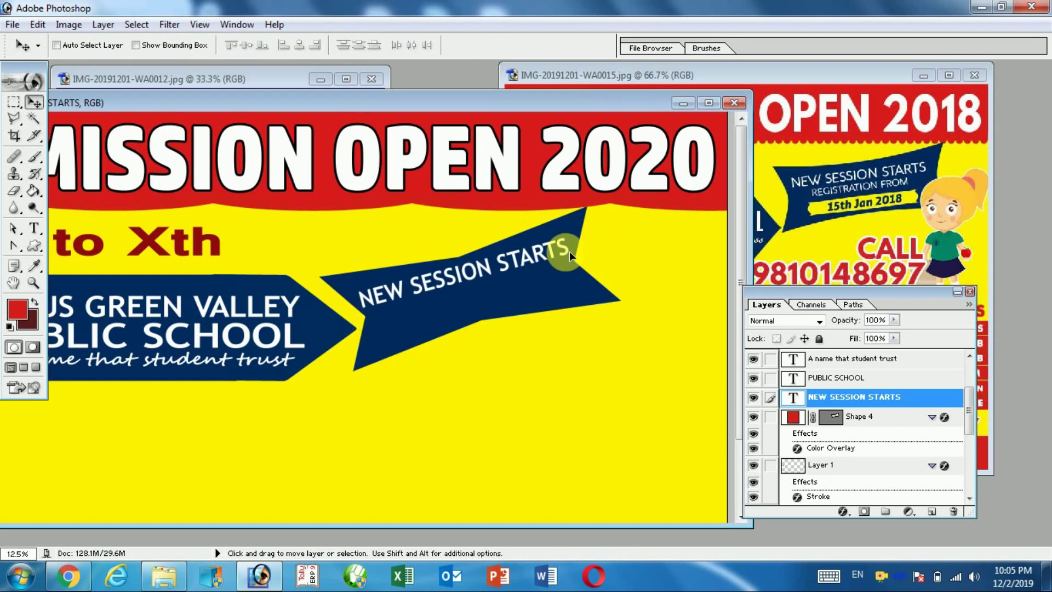
{"action": "left_click_drag", "start_coordinate": [571, 254], "coordinate": [570, 252]}
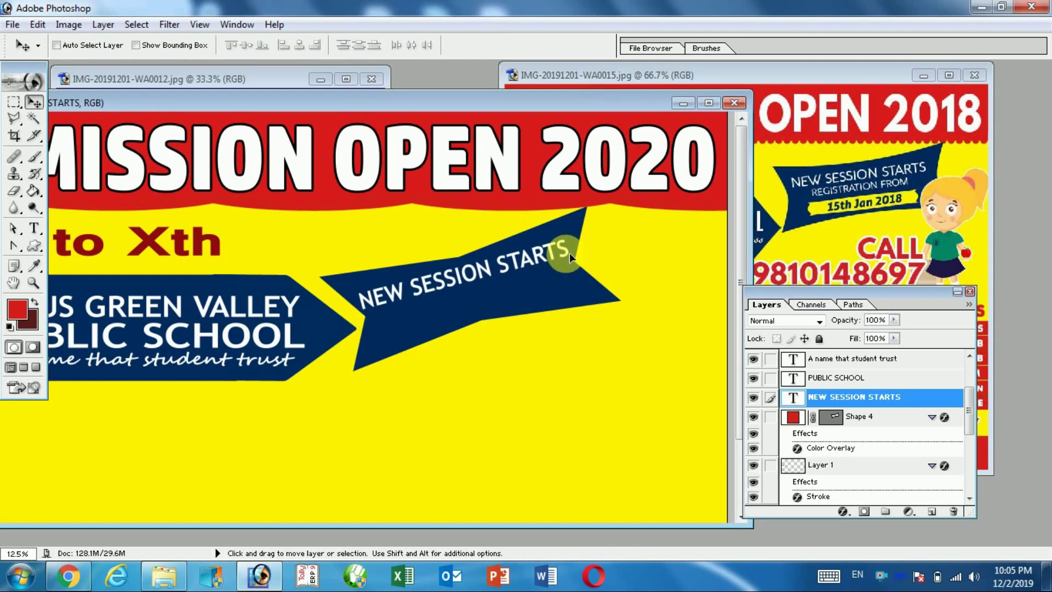
Scale the ribbon text down slightly to about 97.8% so it fits the ribbon.
{"action": "left_click", "coordinate": [583, 300]}
{"action": "key", "text": "ctrl+t"}
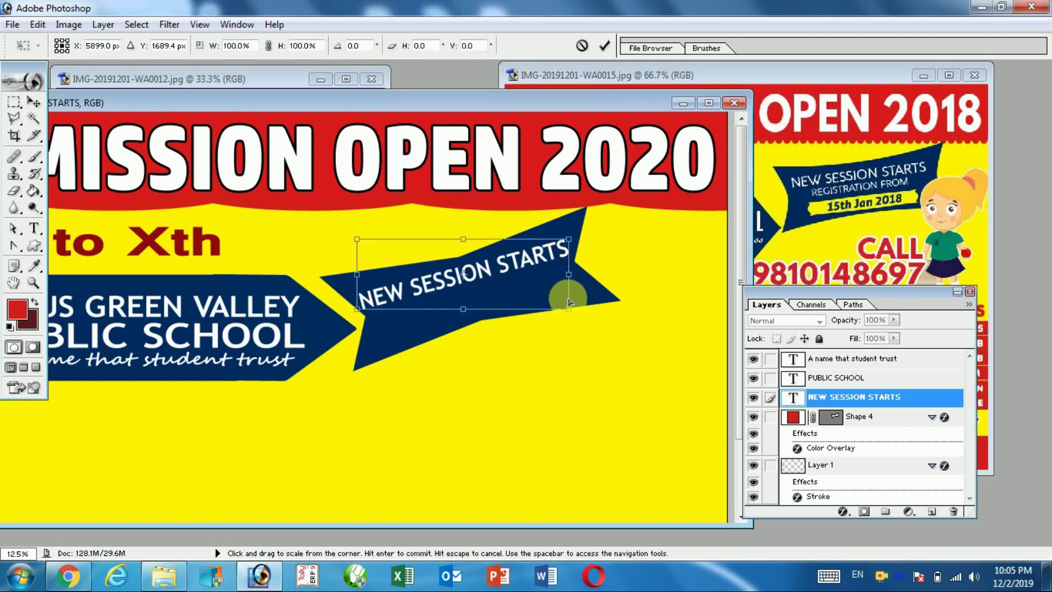
{"action": "left_click_drag", "start_coordinate": [369, 313], "coordinate": [373, 313]}
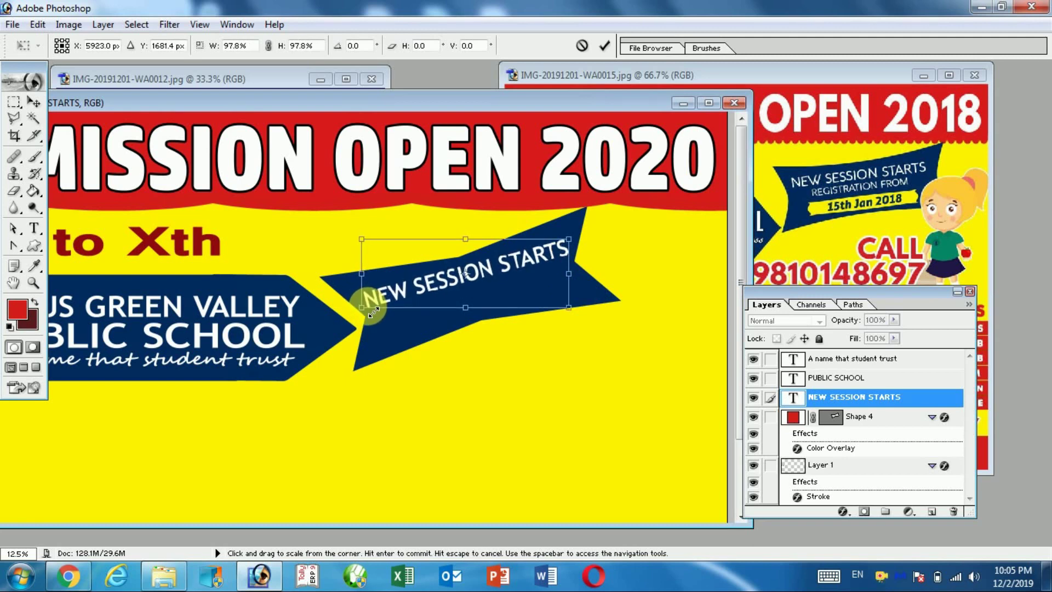
{"action": "key", "text": "Return"}
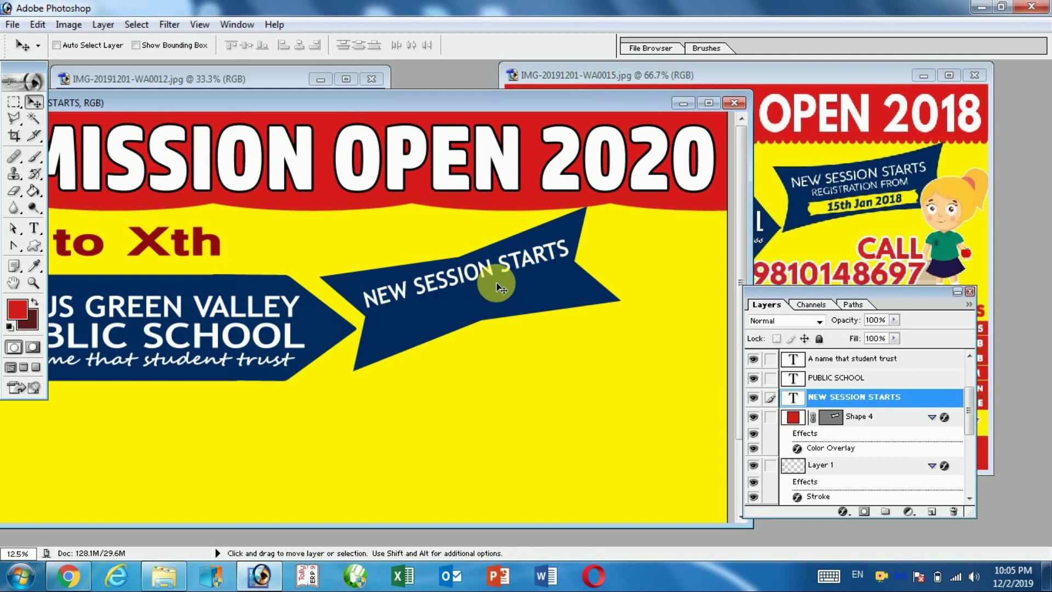
Preview fonts on the NEW SESSION STARTS text and settle on Sakkal Majalla.
{"action": "key", "text": "t"}
{"action": "left_click", "coordinate": [482, 271]}
{"action": "key", "text": "ctrl+a"}
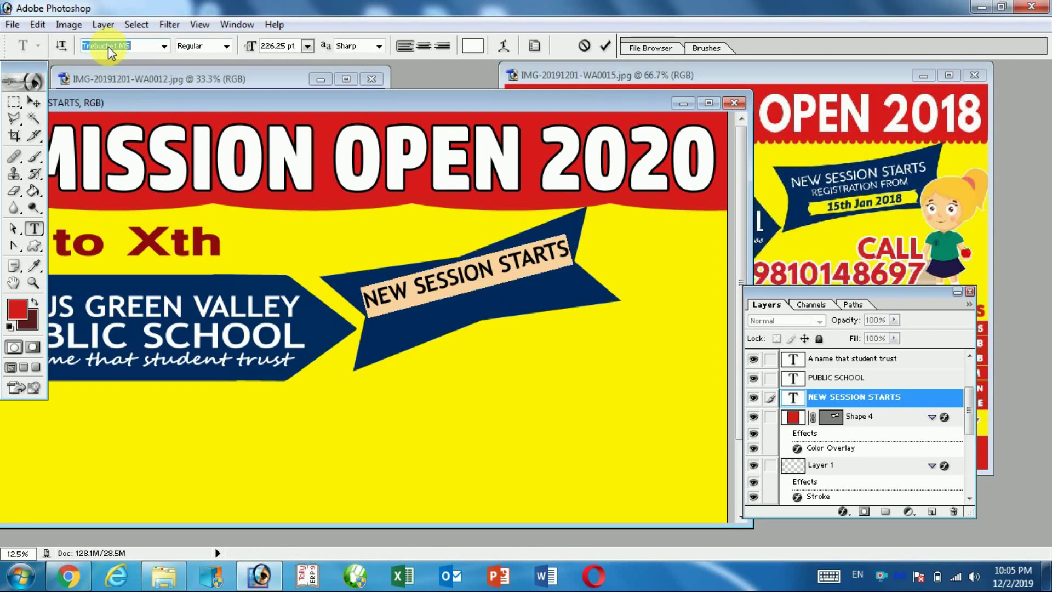
{"action": "key", "text": "Up"}
{"action": "key", "text": "Up"}
{"action": "key", "text": "Up"}
{"action": "key", "text": "Up"}
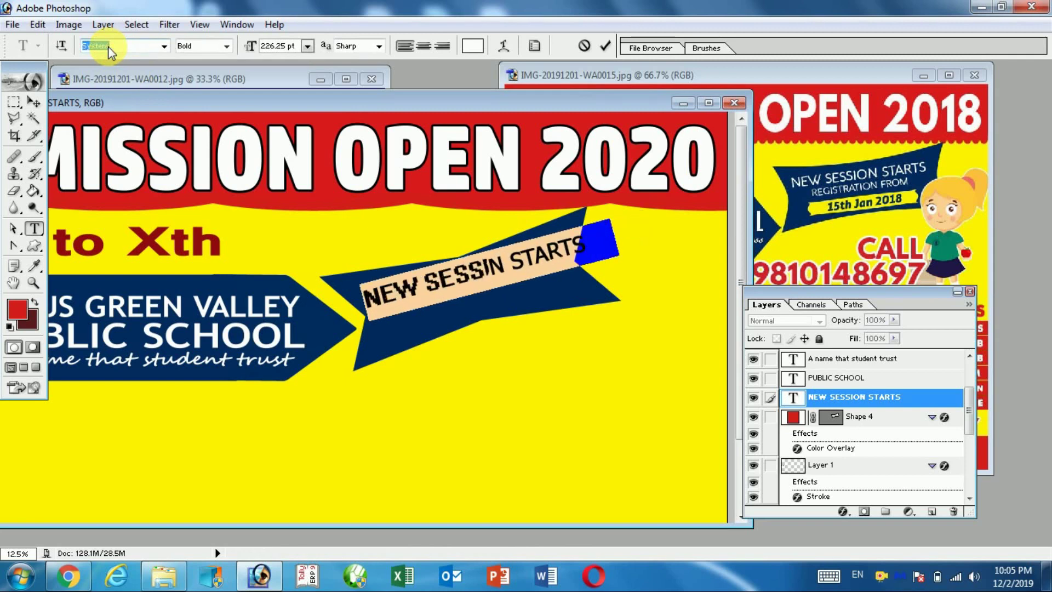
{"action": "key", "text": "Up"}
{"action": "key", "text": "Up"}
{"action": "key", "text": "Up"}
{"action": "key", "text": "Up"}
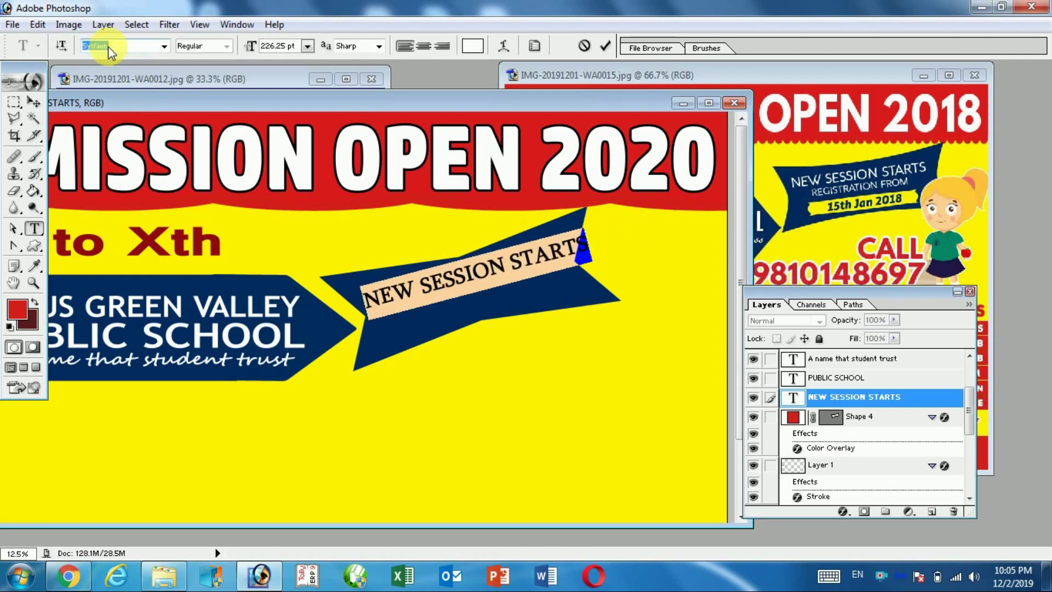
{"action": "key", "text": "Up"}
{"action": "key", "text": "Up"}
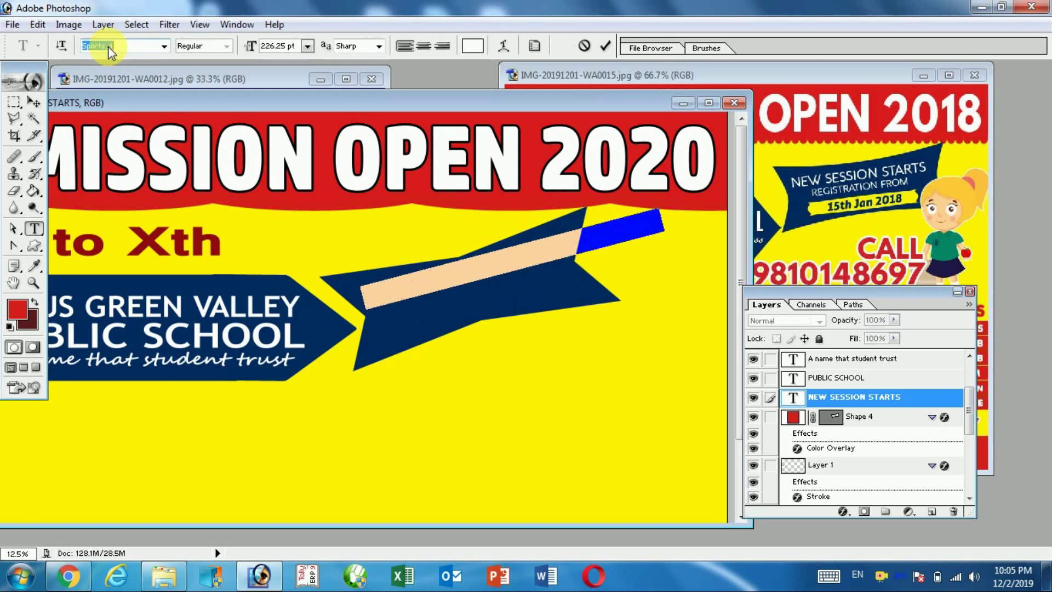
{"action": "key", "text": "Up"}
{"action": "key", "text": "Up"}
{"action": "key", "text": "Up"}
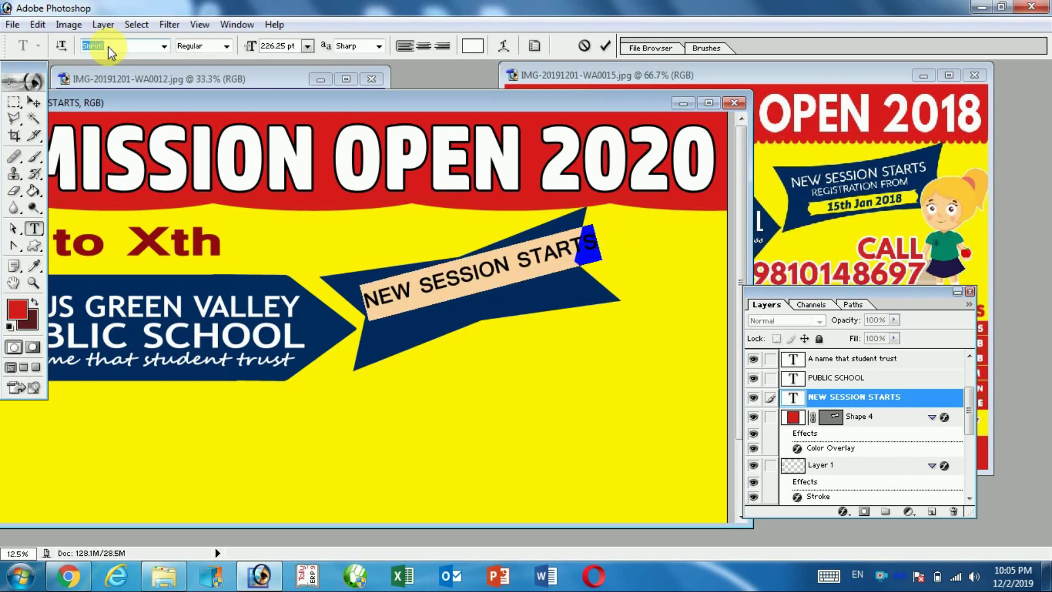
{"action": "key", "text": "Up"}
{"action": "key", "text": "Up"}
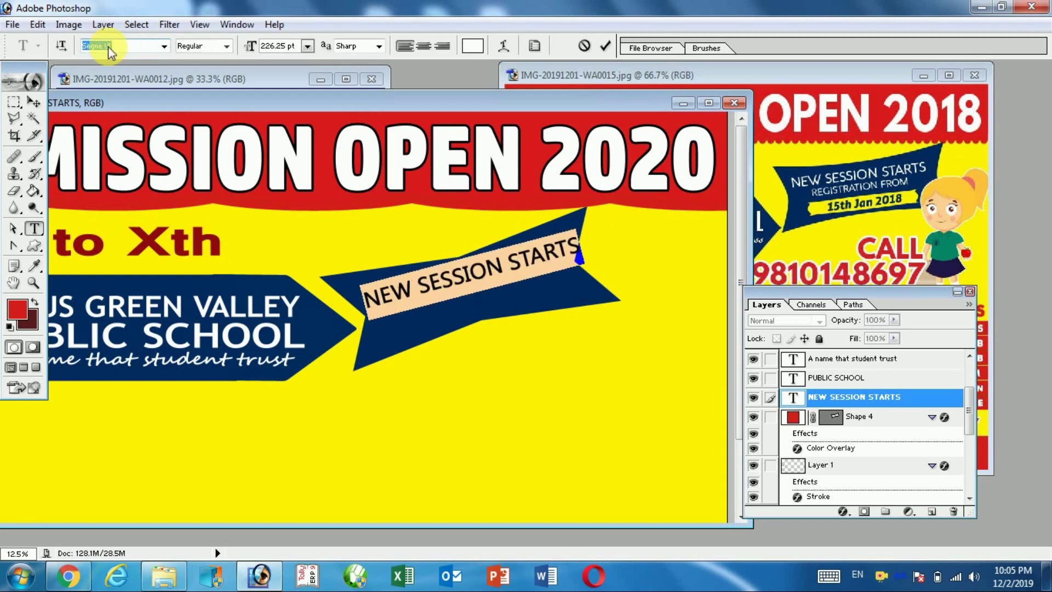
{"action": "key", "text": "Up"}
{"action": "key", "text": "Up"}
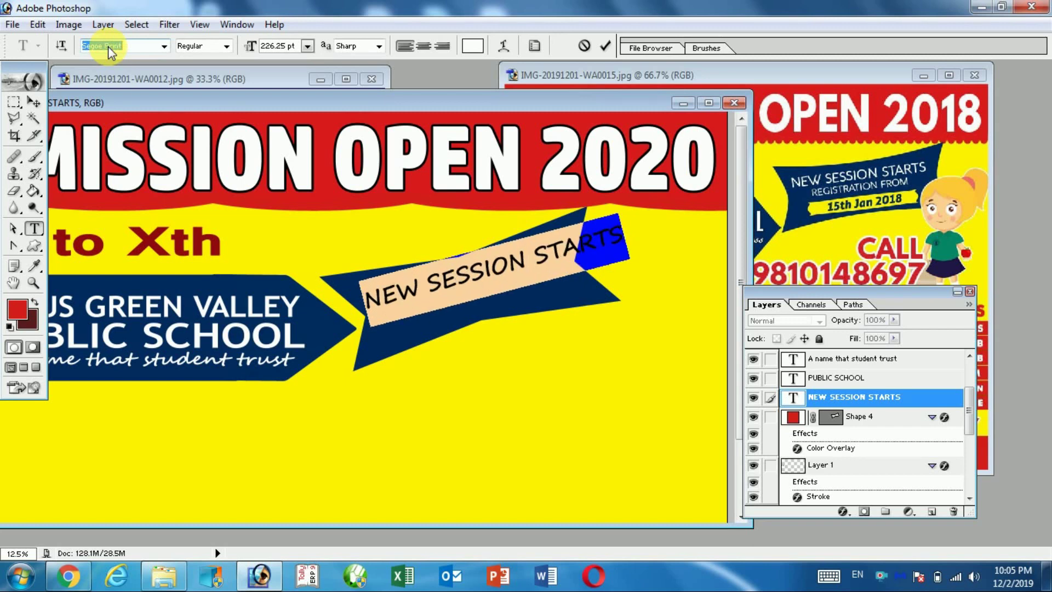
{"action": "key", "text": "Up"}
{"action": "key", "text": "Up"}
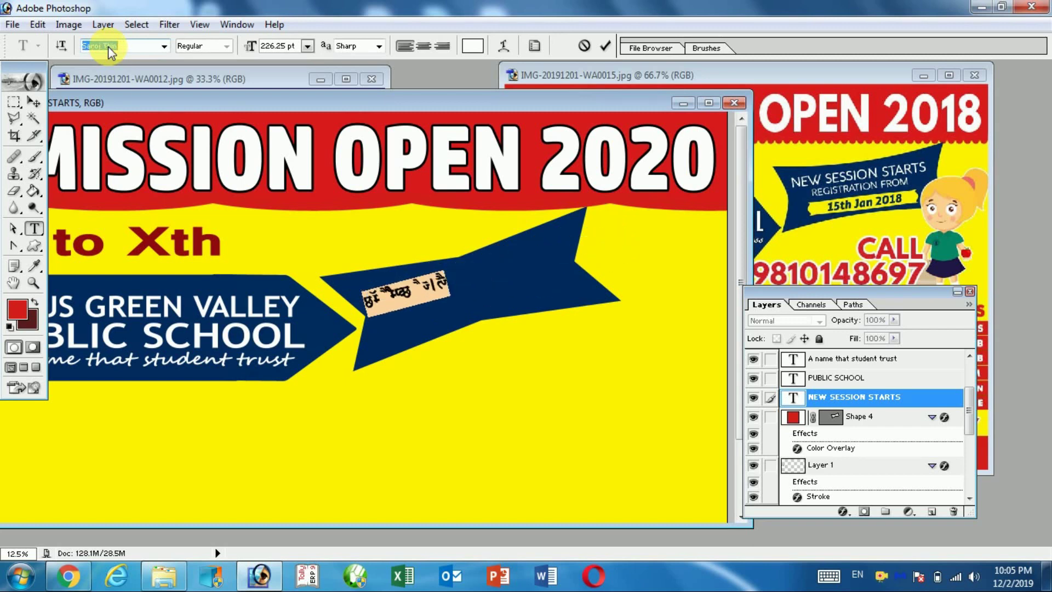
{"action": "key", "text": "Down"}
{"action": "key", "text": "Down"}
{"action": "key", "text": "Up"}
{"action": "key", "text": "Up"}
{"action": "key", "text": "Up"}
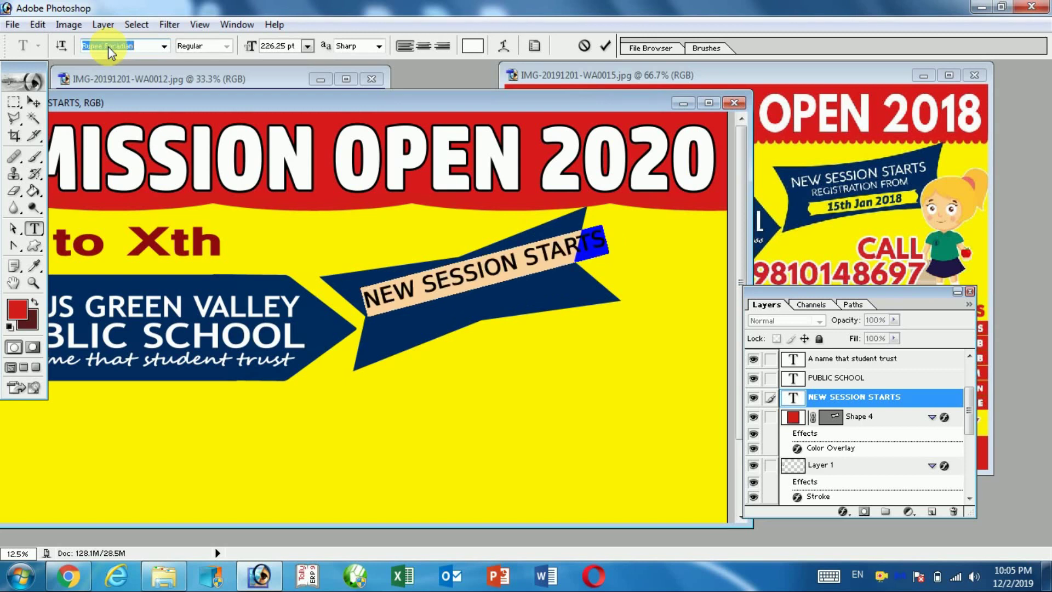
{"action": "key", "text": "Down"}
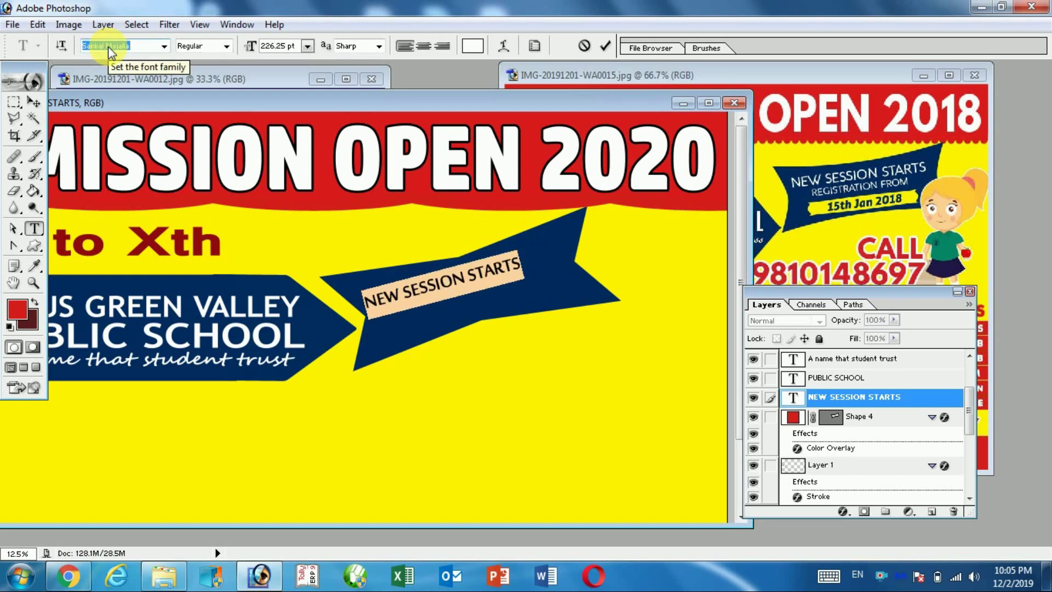
{"action": "left_click", "coordinate": [34, 102]}
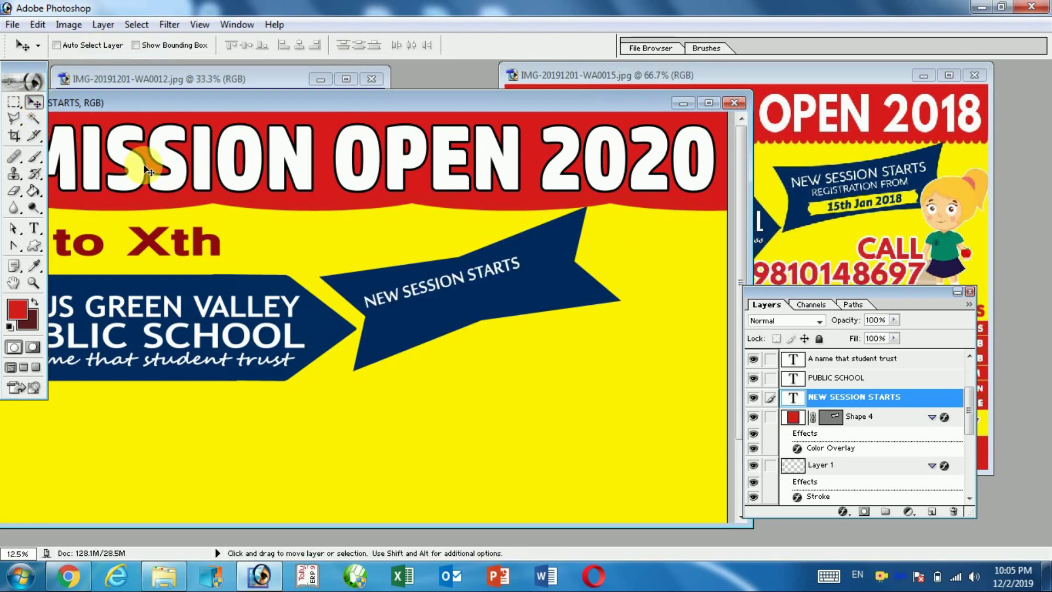
Enlarge the text to about 134% width and 153% height to fill the ribbon.
{"action": "key", "text": "ctrl+t"}
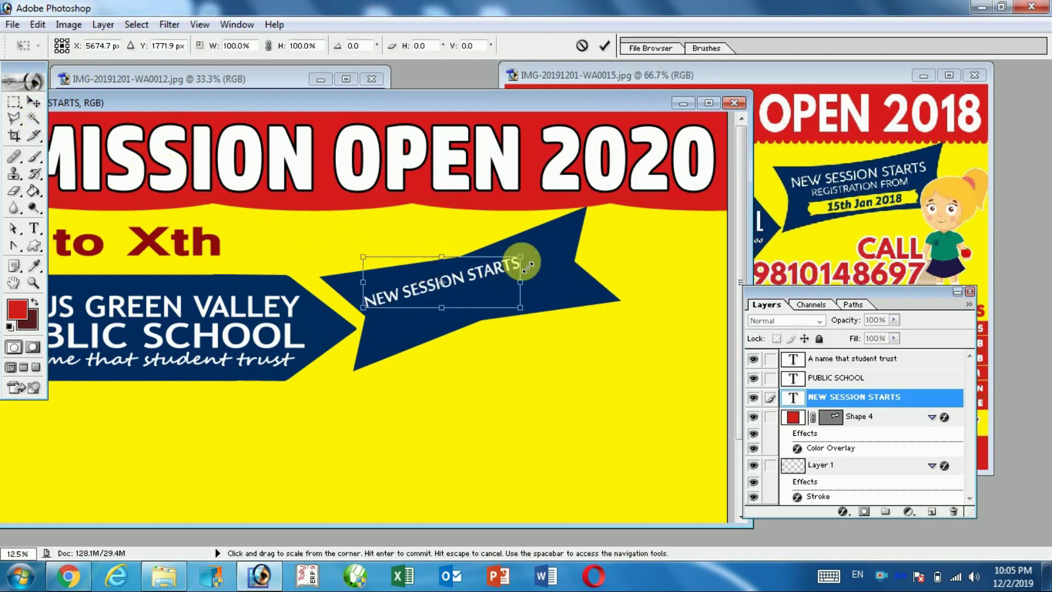
{"action": "left_click_drag", "start_coordinate": [520, 256], "coordinate": [579, 239]}
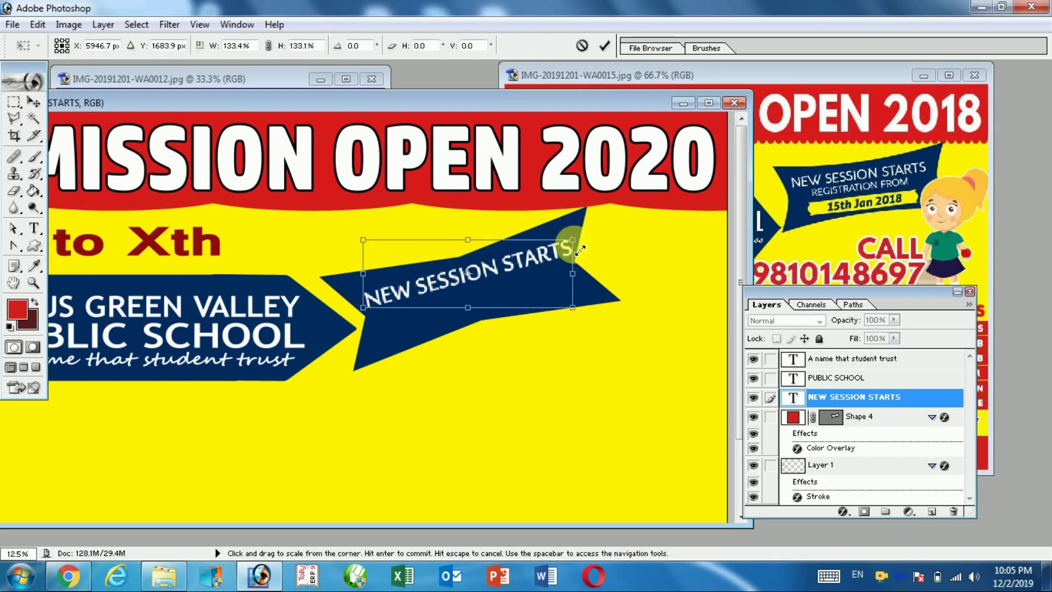
{"action": "left_click_drag", "start_coordinate": [580, 305], "coordinate": [582, 322]}
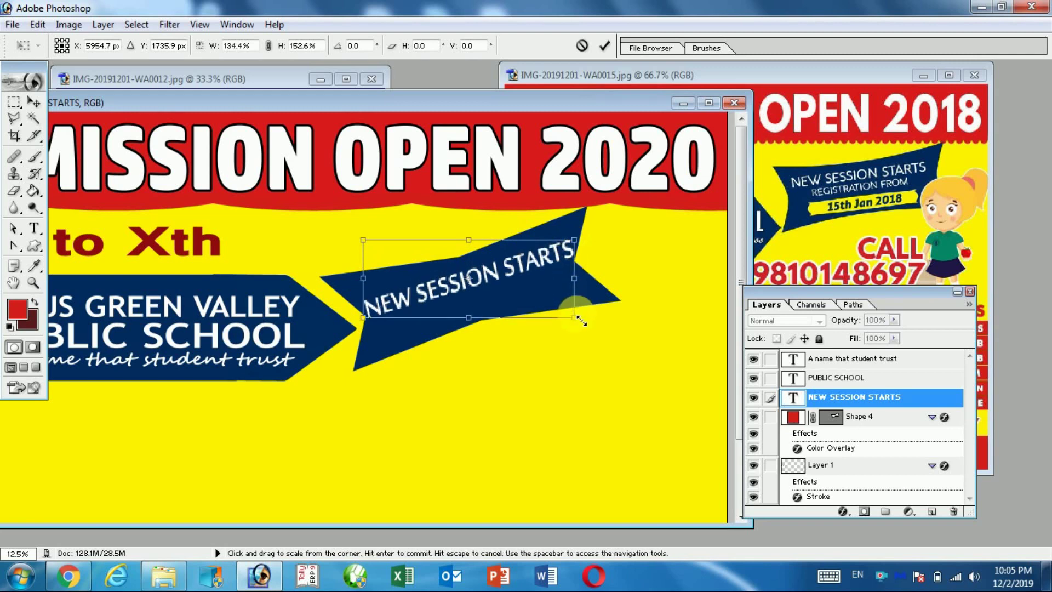
{"action": "key", "text": "Return"}
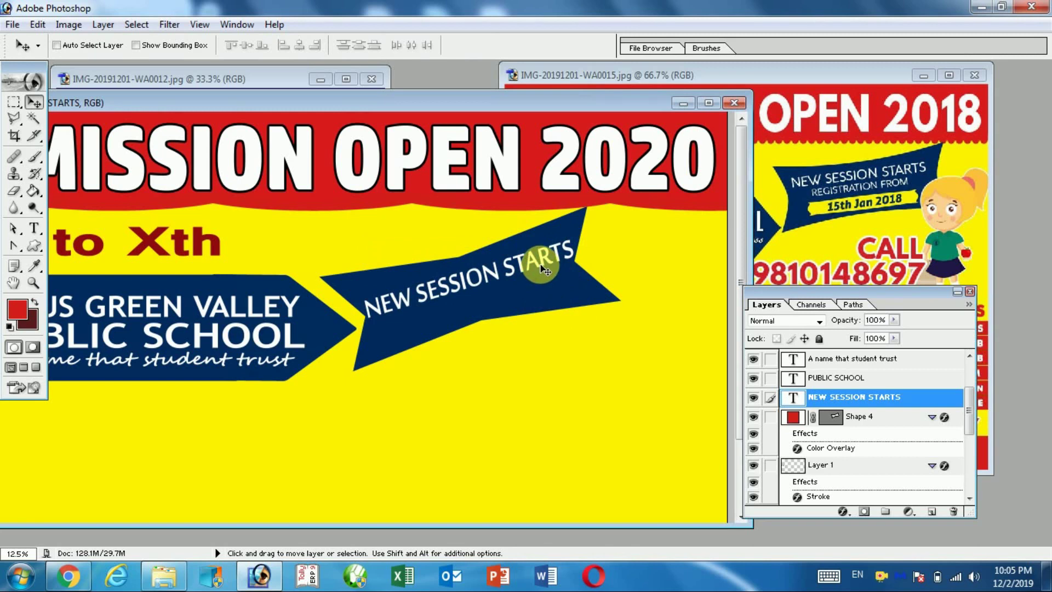
{"action": "left_click_drag", "start_coordinate": [540, 265], "coordinate": [544, 263]}
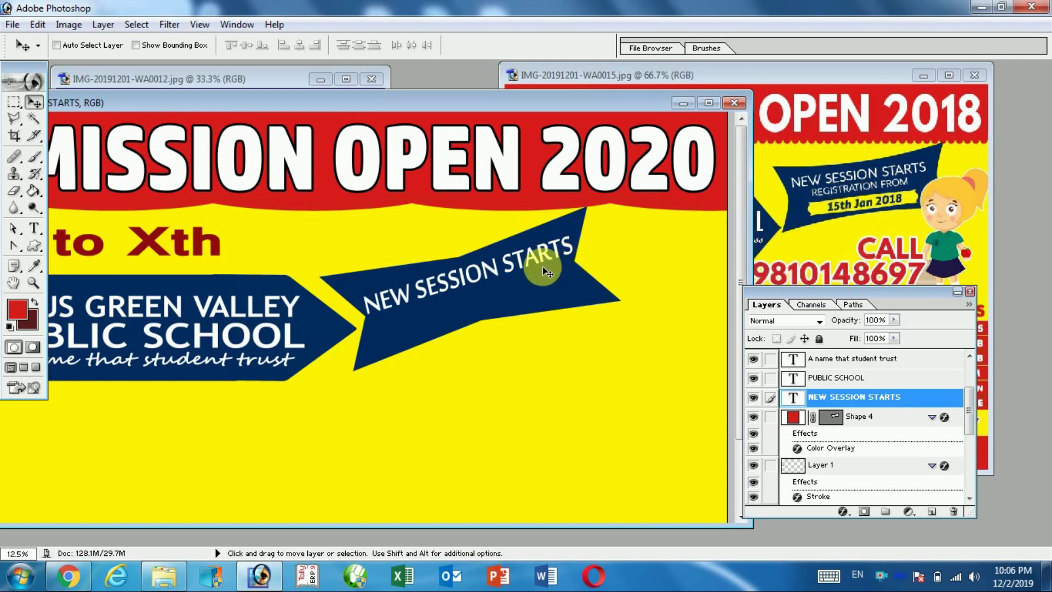
Set the NEW SESSION STARTS text to the Bold font style.
{"action": "key", "text": "t"}
{"action": "triple_click", "coordinate": [468, 277]}
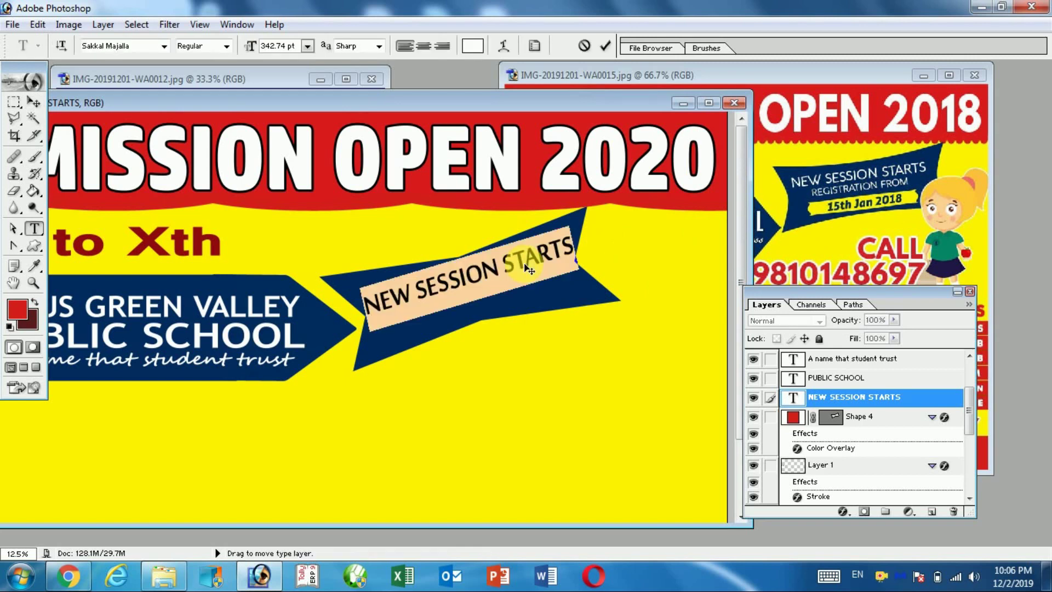
{"action": "left_click", "coordinate": [535, 47]}
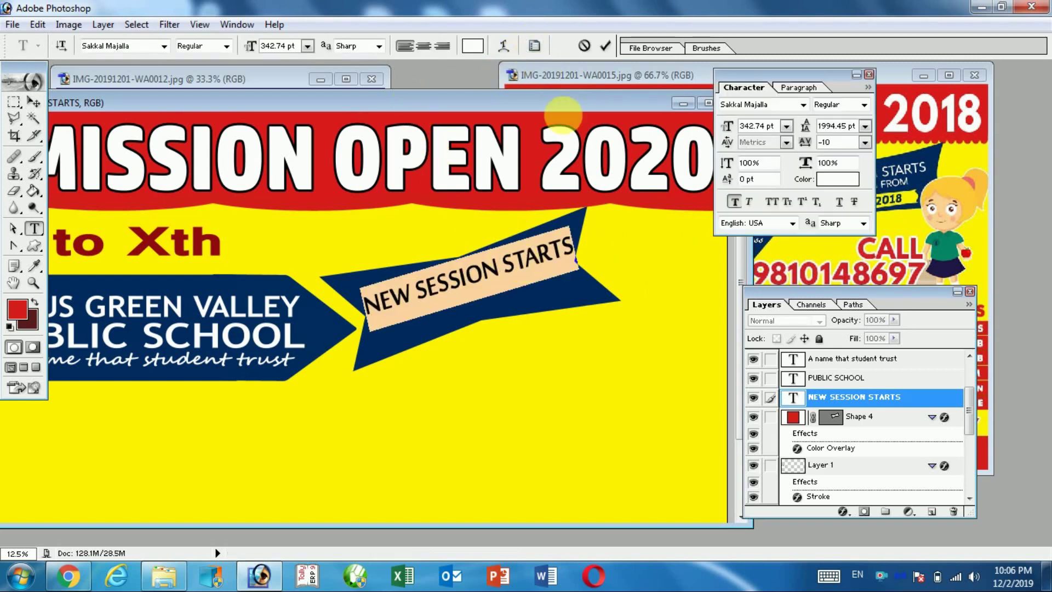
{"action": "left_click", "coordinate": [734, 204]}
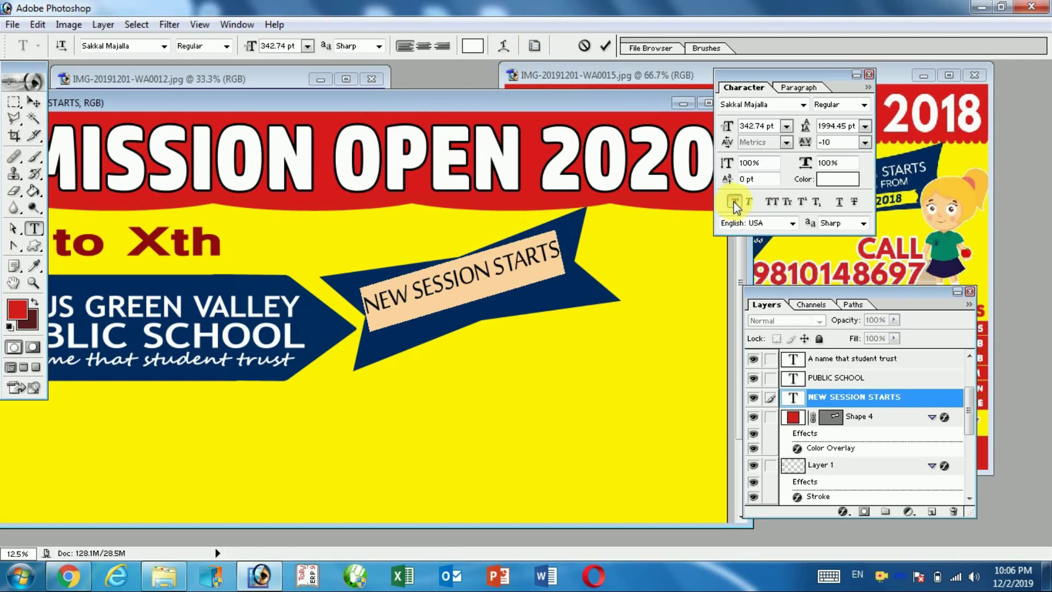
{"action": "left_click", "coordinate": [734, 202]}
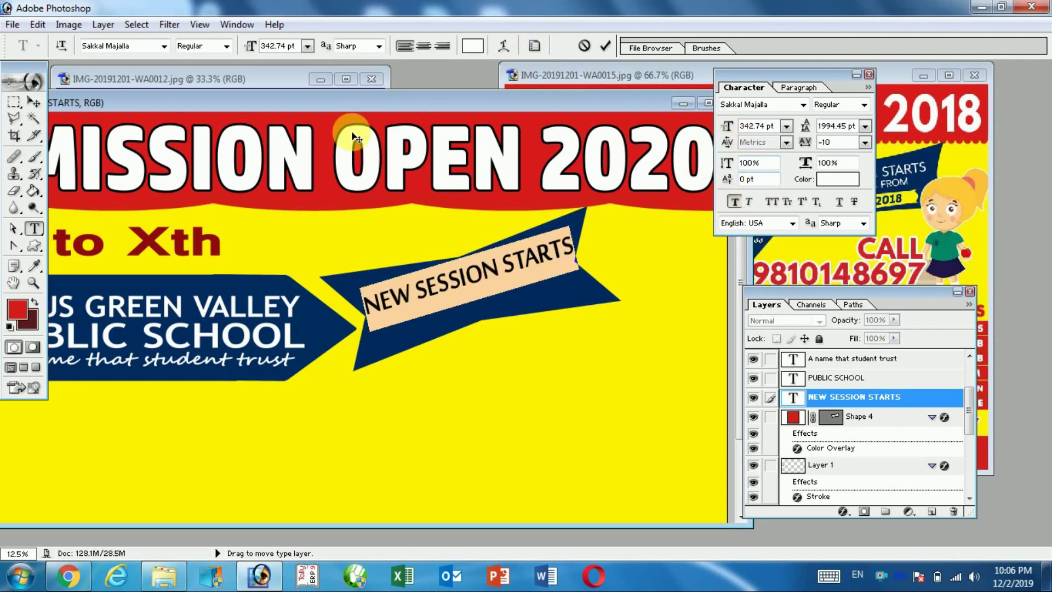
{"action": "left_click", "coordinate": [222, 48]}
{"action": "left_click", "coordinate": [224, 47]}
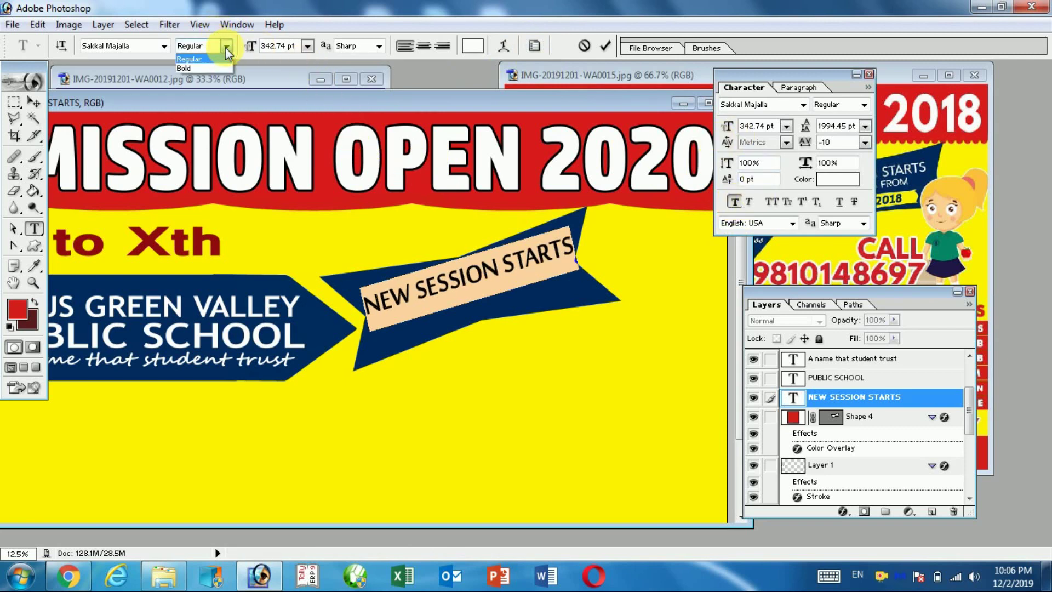
{"action": "left_click", "coordinate": [222, 68]}
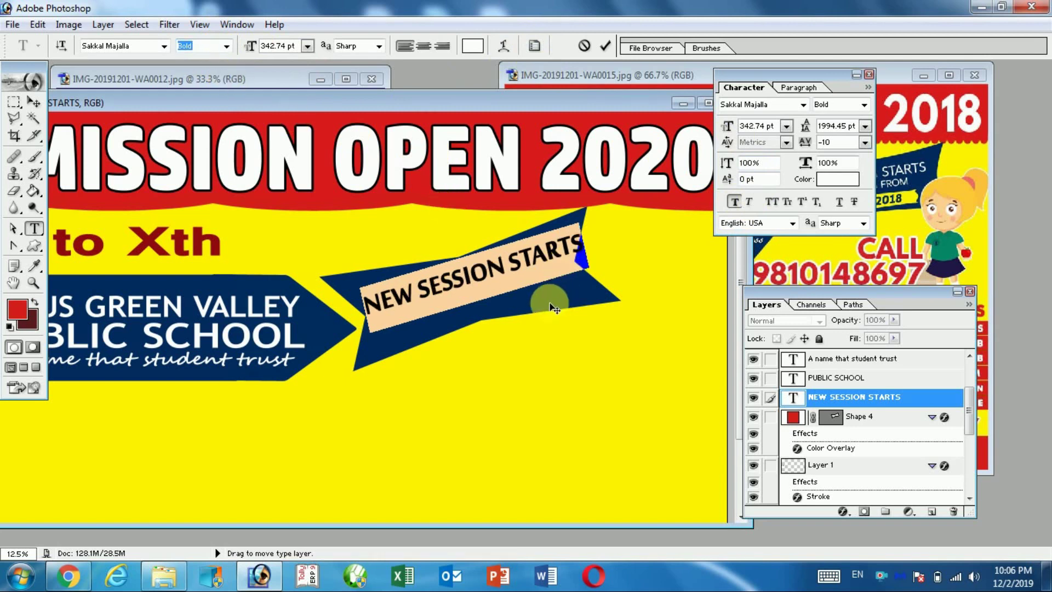
{"action": "left_click", "coordinate": [870, 75]}
Scale the bold ribbon text down to about 94%.
{"action": "left_click", "coordinate": [33, 102]}
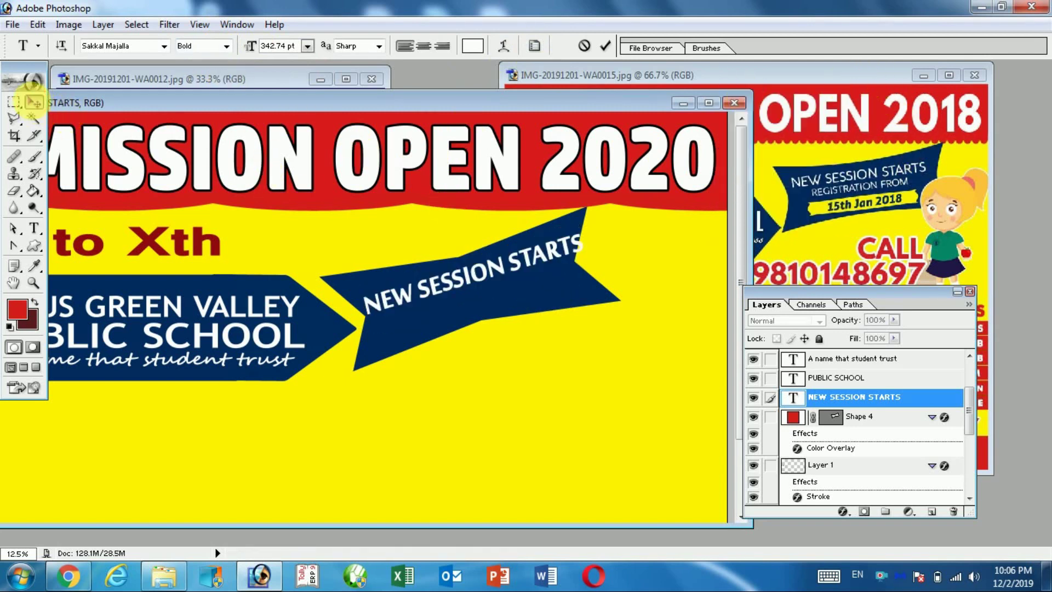
{"action": "key", "text": "ctrl+t"}
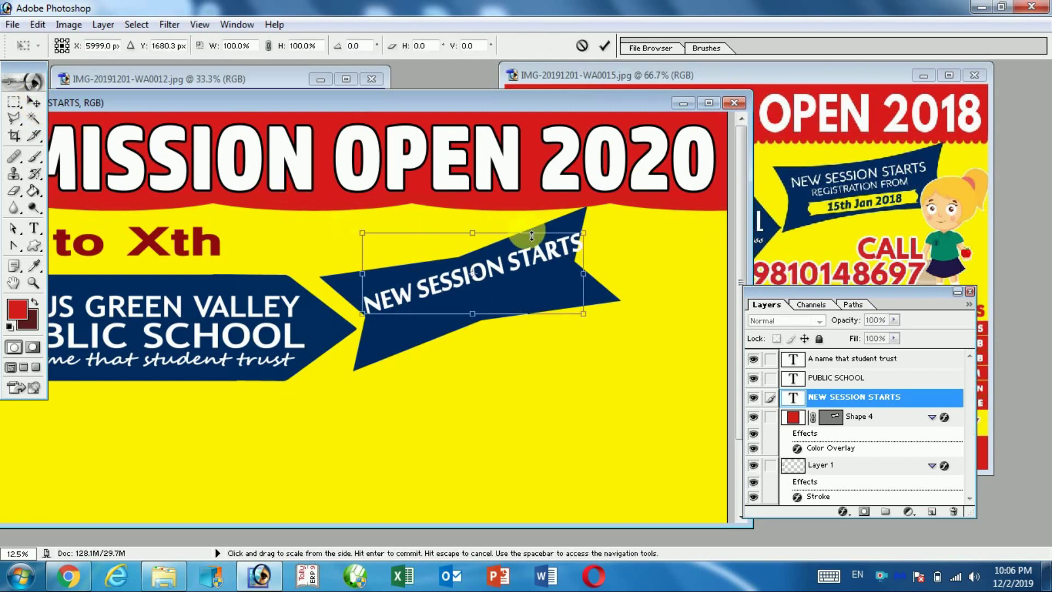
{"action": "left_click_drag", "start_coordinate": [587, 229], "coordinate": [579, 236]}
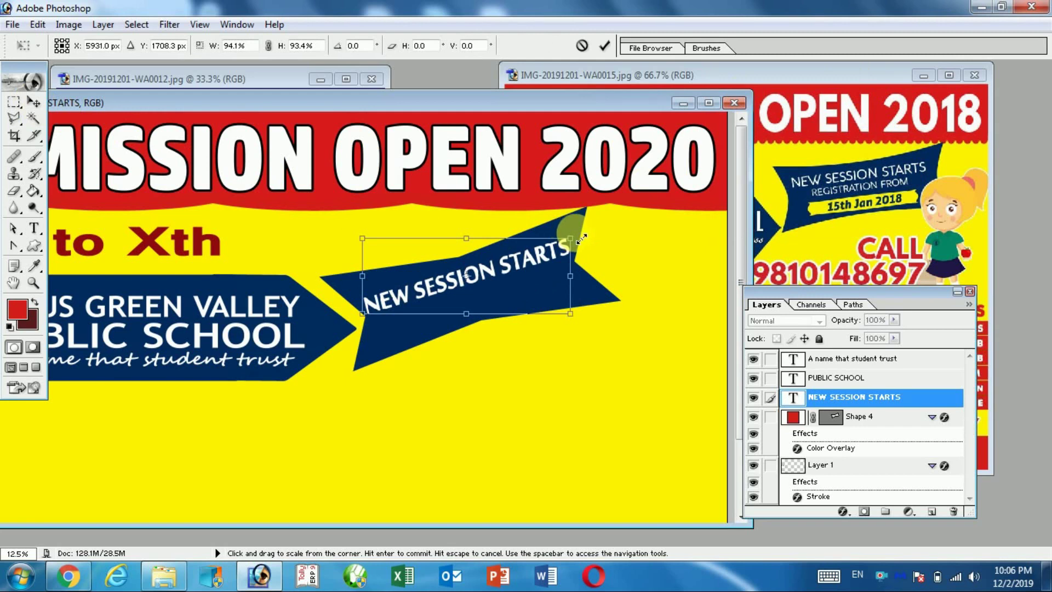
{"action": "key", "text": "Return"}
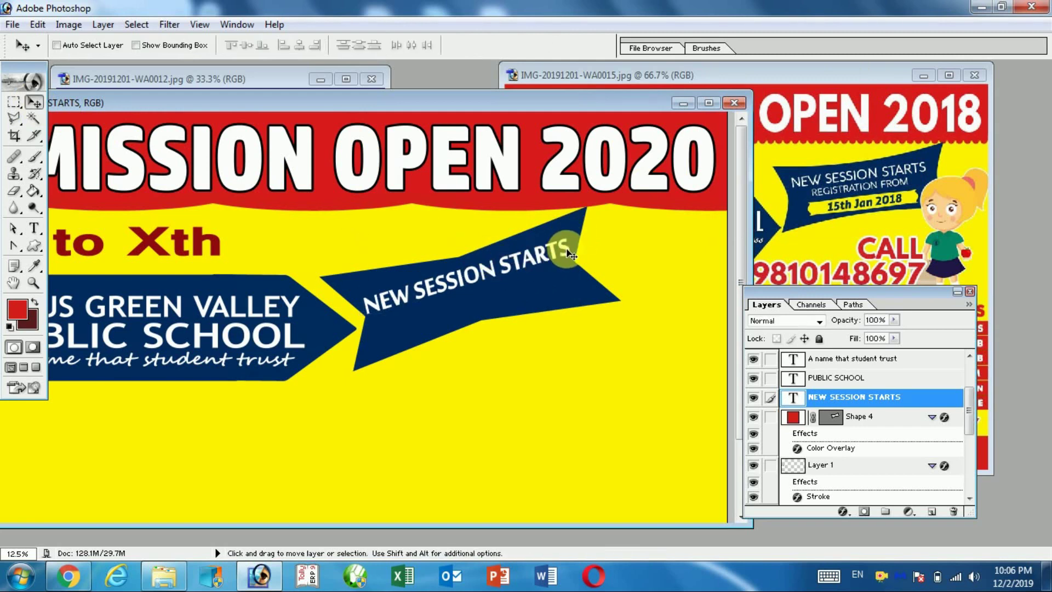
Duplicate the text below and retype the copy as 'REGISTRATION FROM' in Regular weight.
{"action": "left_click_drag", "start_coordinate": [570, 253], "coordinate": [578, 276]}
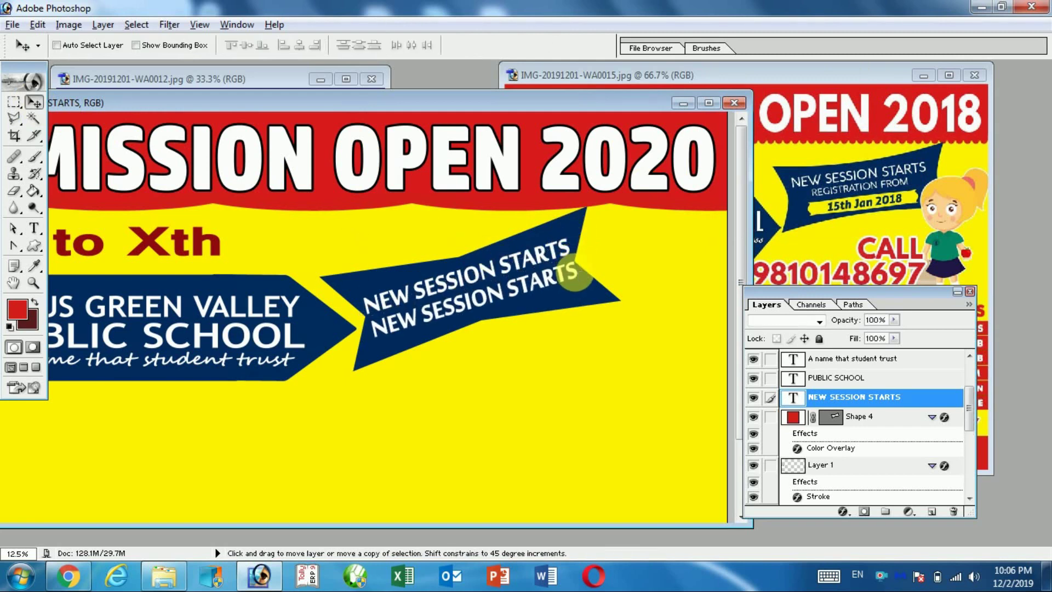
{"action": "key", "text": "t"}
{"action": "left_click", "coordinate": [573, 279]}
{"action": "key", "text": "ctrl+a"}
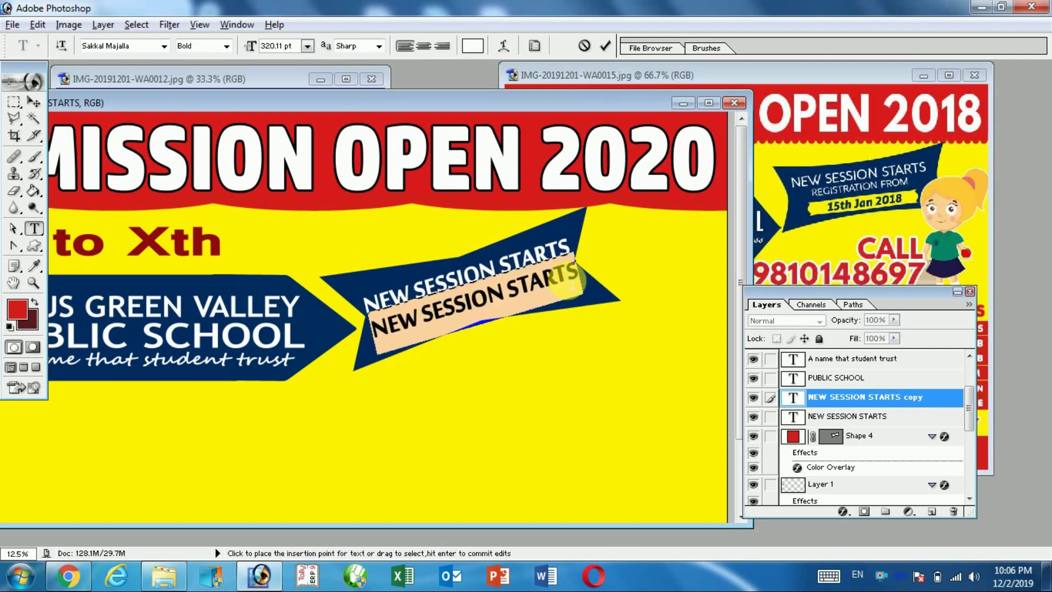
{"action": "type", "text": "REG"}
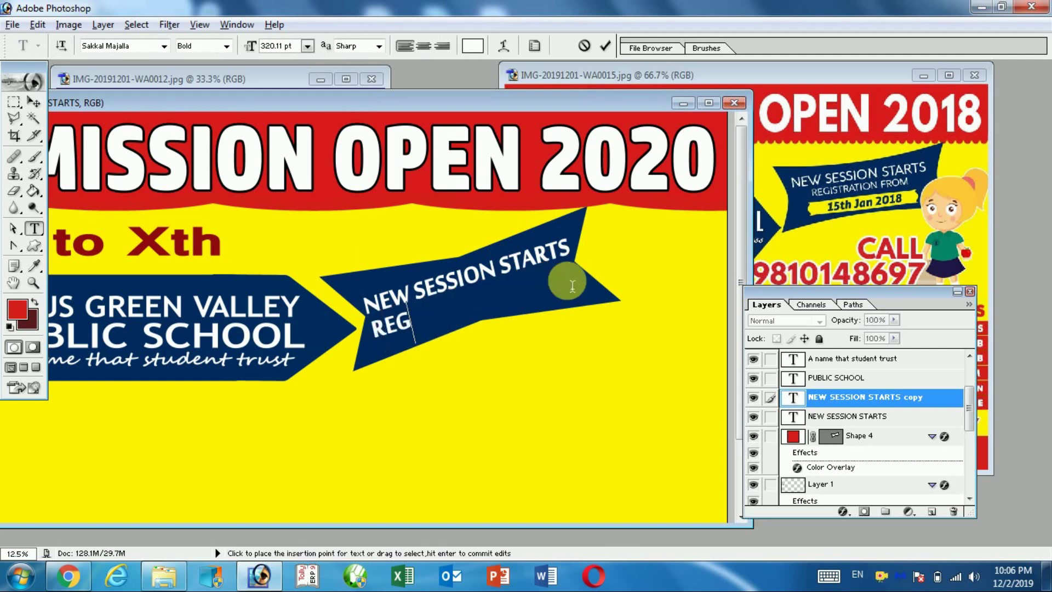
{"action": "type", "text": "ISTRATI"}
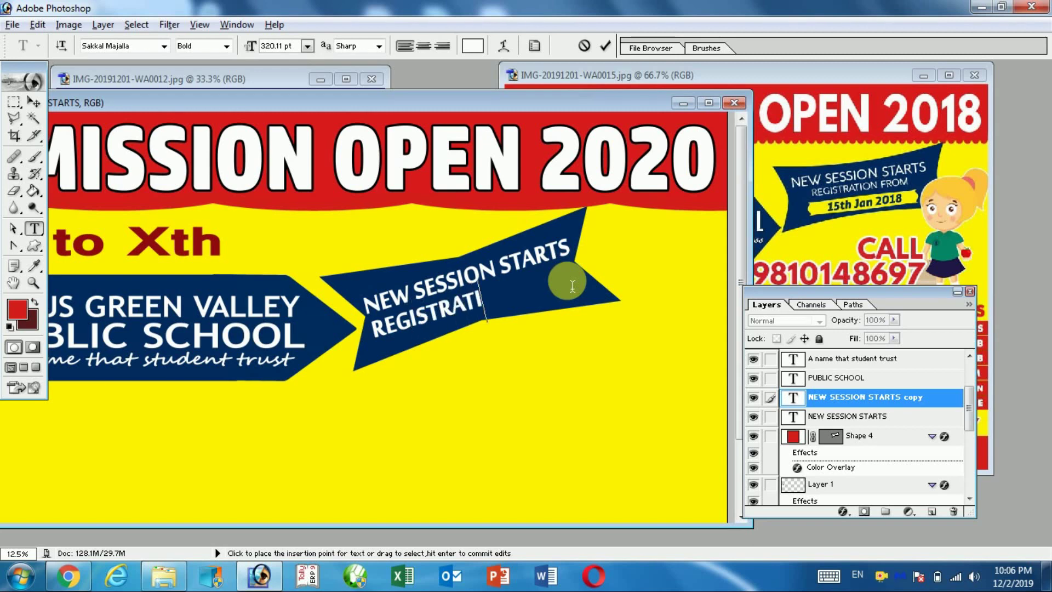
{"action": "type", "text": "ON F"}
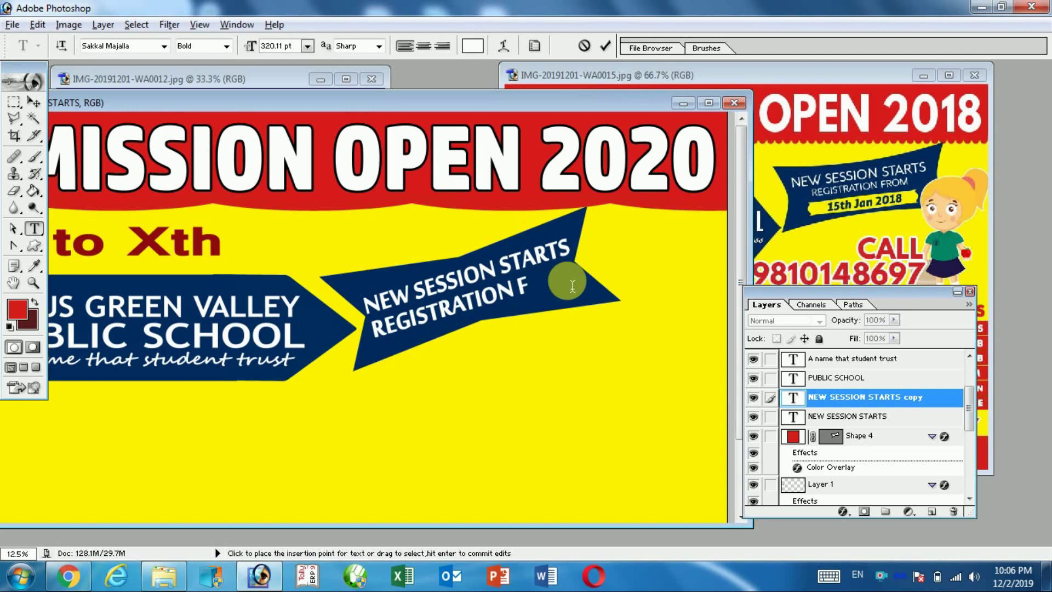
{"action": "type", "text": "OM"}
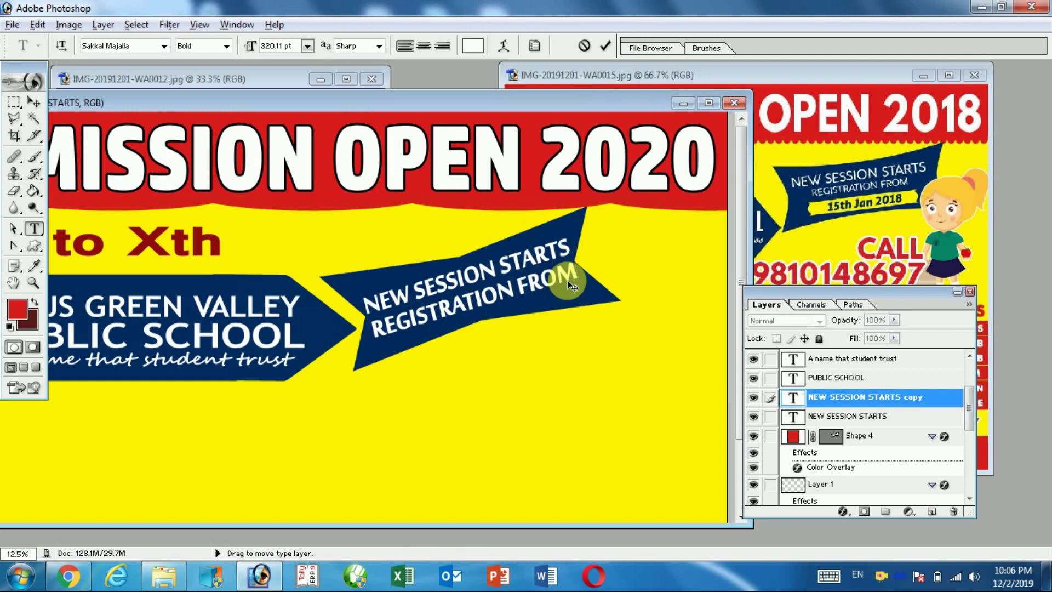
{"action": "key", "text": "ctrl+a"}
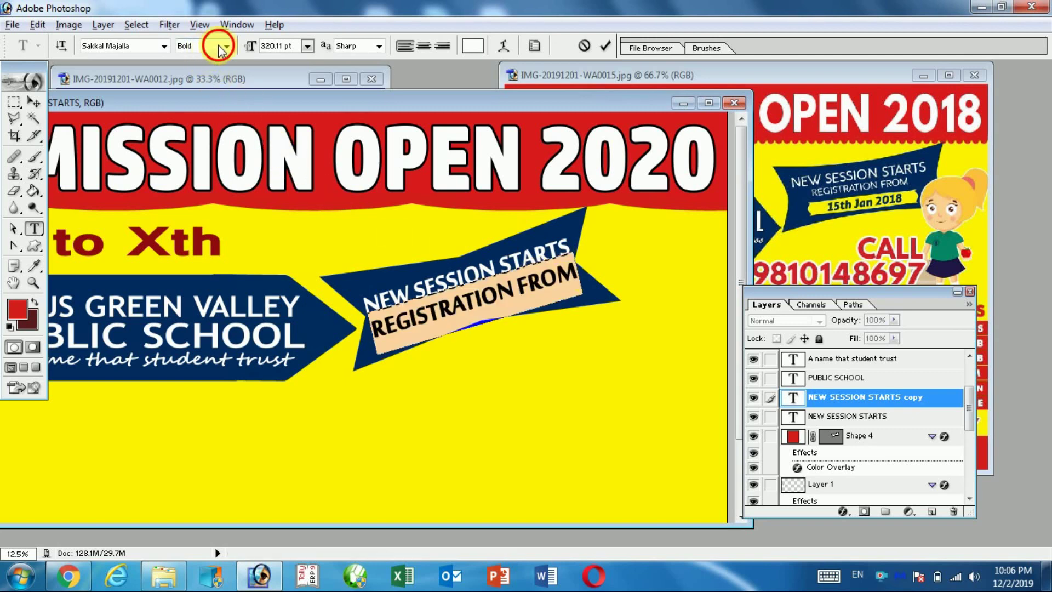
{"action": "left_click", "coordinate": [223, 50]}
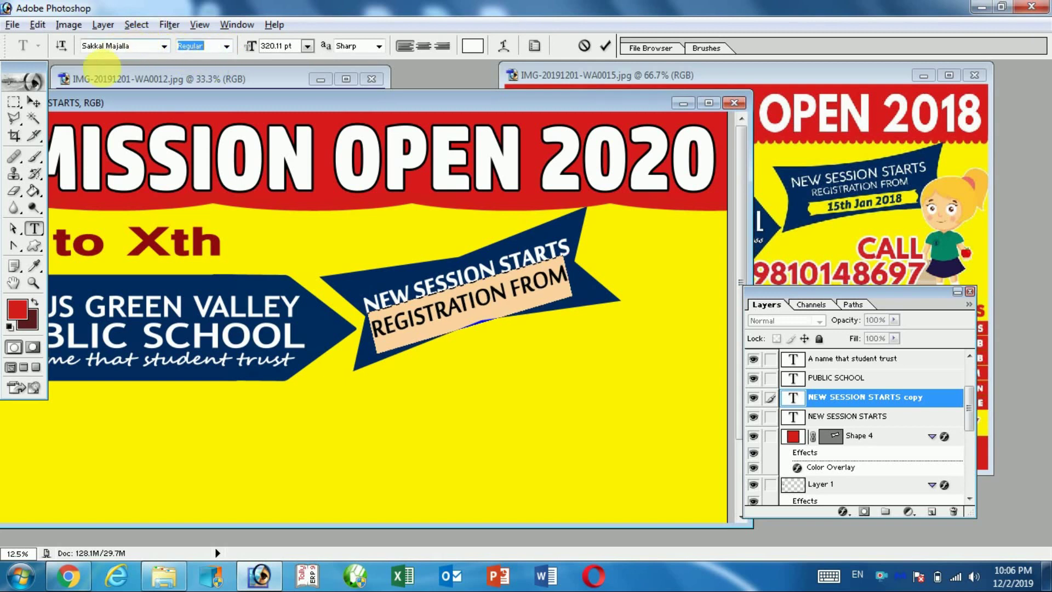
{"action": "left_click", "coordinate": [35, 102]}
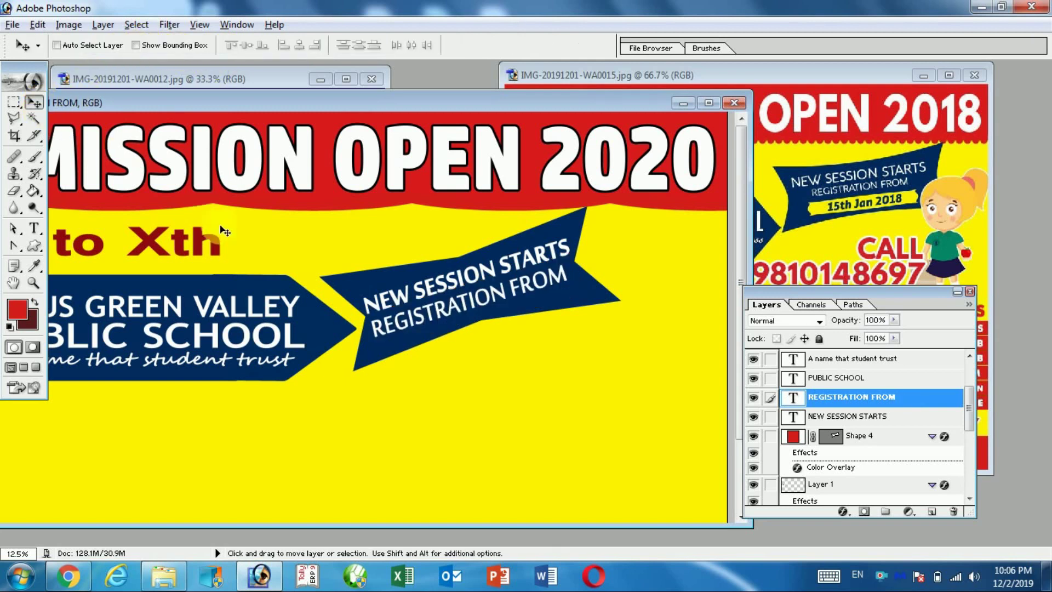
Shrink the REGISTRATION FROM text from its corners and sides.
{"action": "key", "text": "ctrl+t"}
{"action": "left_click_drag", "start_coordinate": [479, 342], "coordinate": [480, 326]}
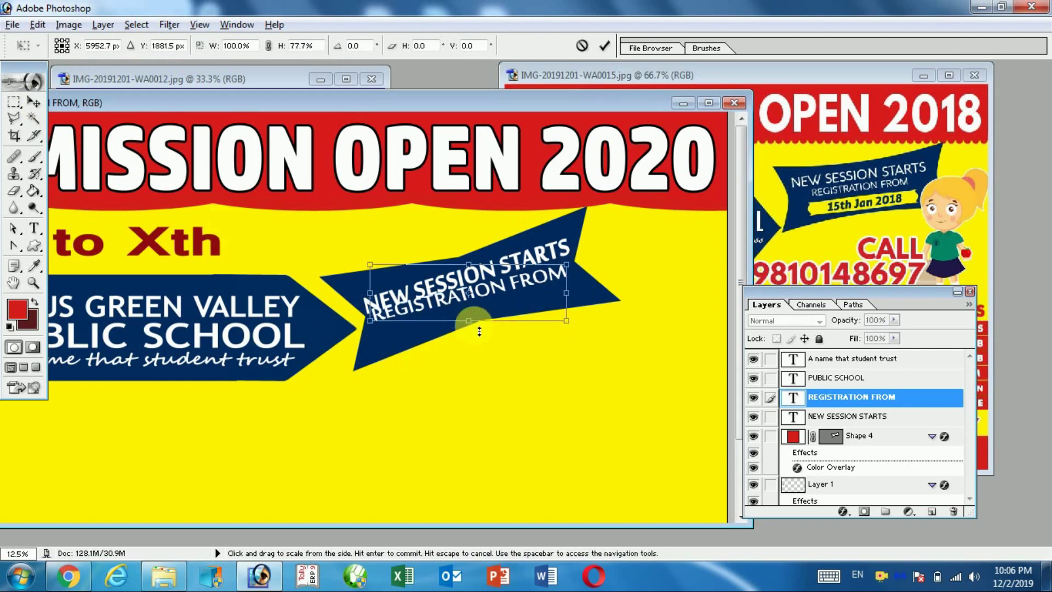
{"action": "left_click_drag", "start_coordinate": [376, 268], "coordinate": [408, 280]}
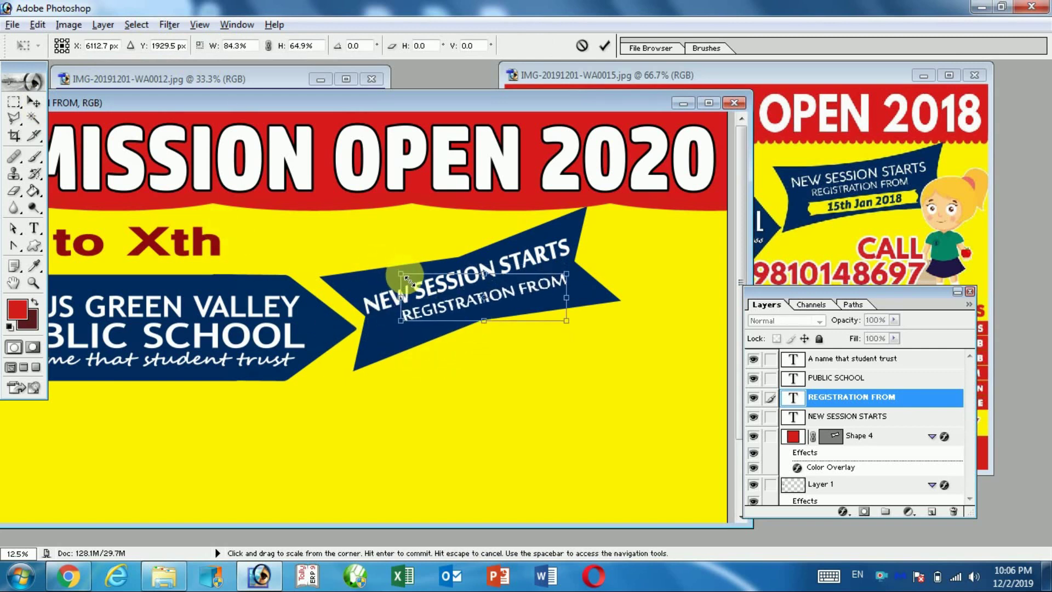
{"action": "left_click_drag", "start_coordinate": [575, 328], "coordinate": [566, 325]}
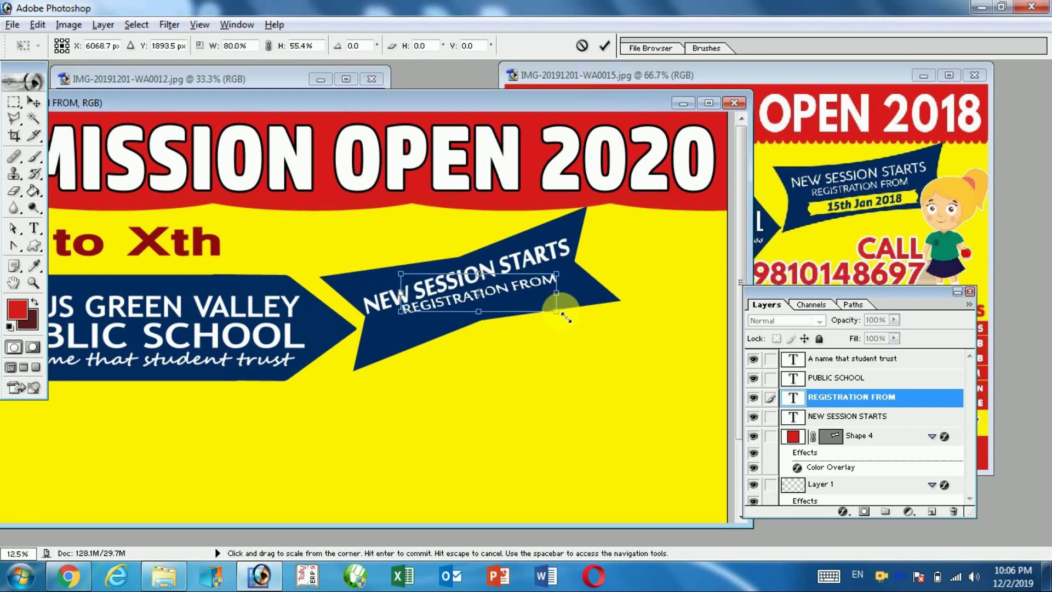
{"action": "left_click_drag", "start_coordinate": [406, 324], "coordinate": [428, 318]}
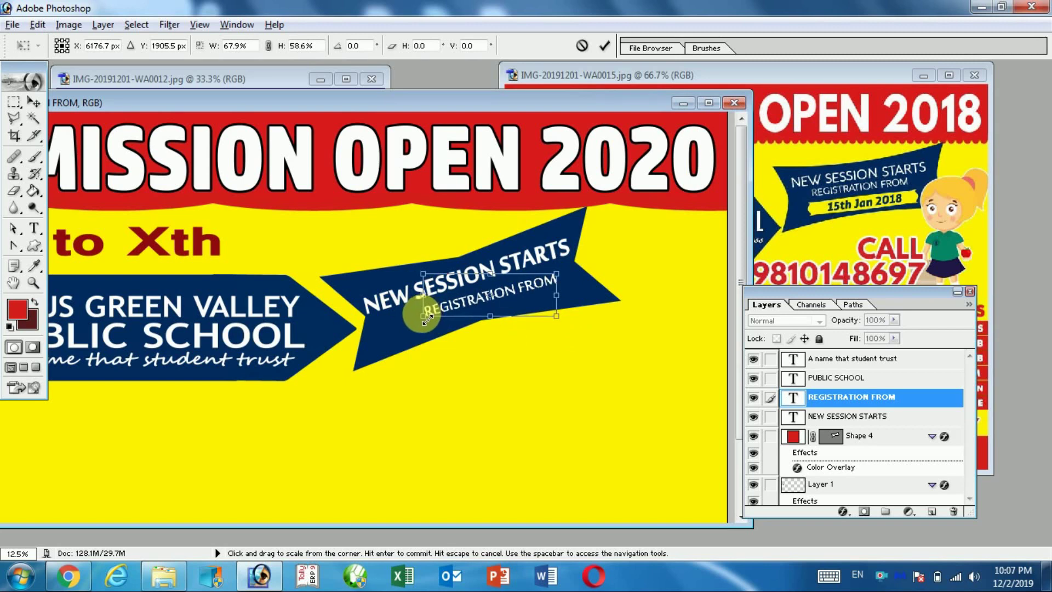
{"action": "key", "text": "Return"}
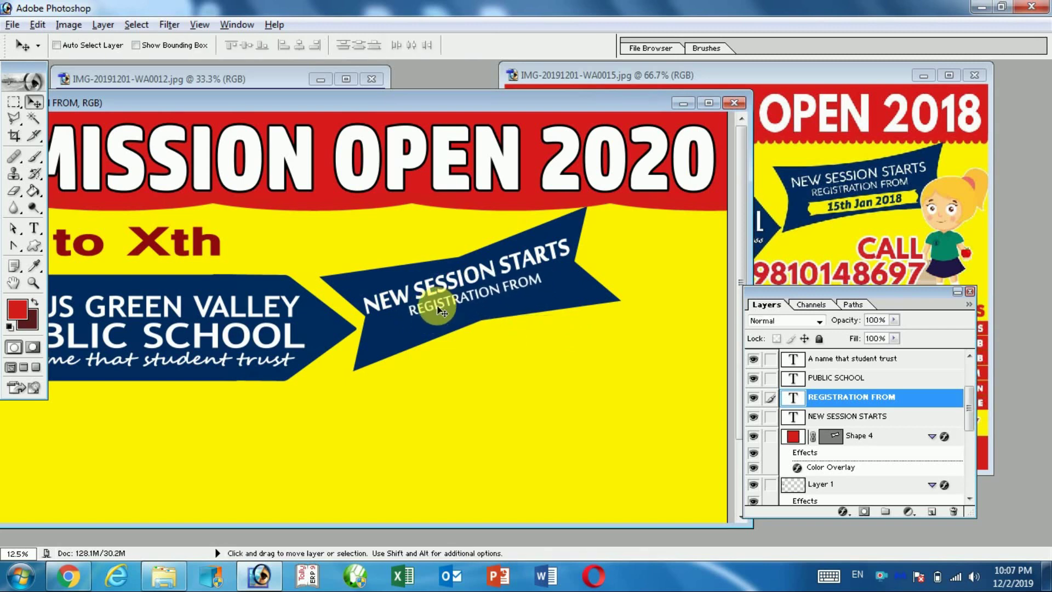
Stretch REGISTRATION FROM to about 127% width, tilt it 5.7°, and nudge it under the heading.
{"action": "key", "text": "ctrl+t"}
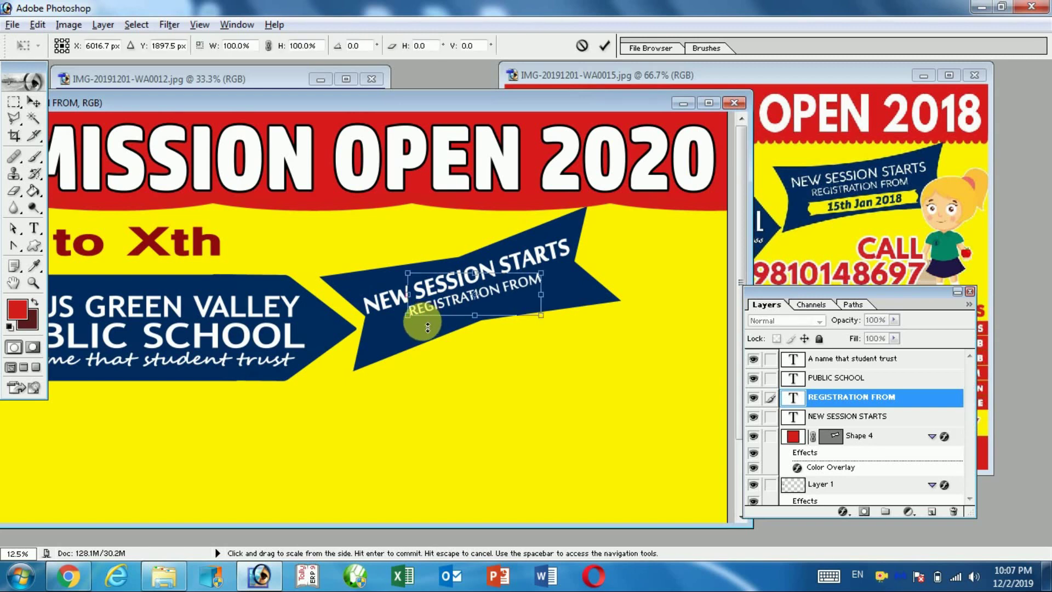
{"action": "mouse_move", "coordinate": [412, 323]}
{"action": "left_mouse_down"}
{"action": "mouse_move", "coordinate": [412, 333]}
{"action": "mouse_move", "coordinate": [390, 332]}
{"action": "left_mouse_up"}
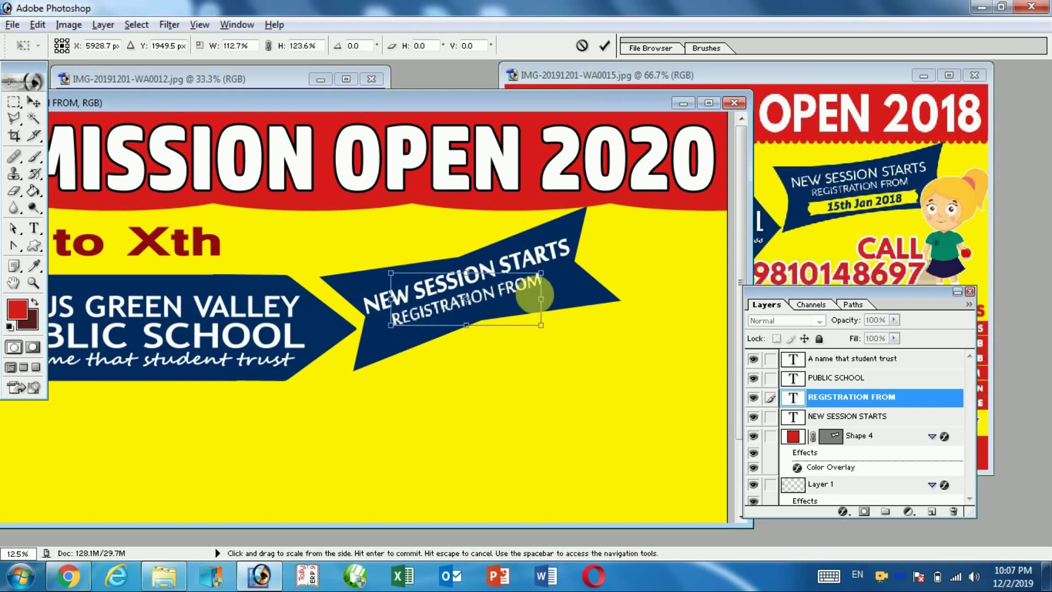
{"action": "left_click_drag", "start_coordinate": [542, 289], "coordinate": [568, 289]}
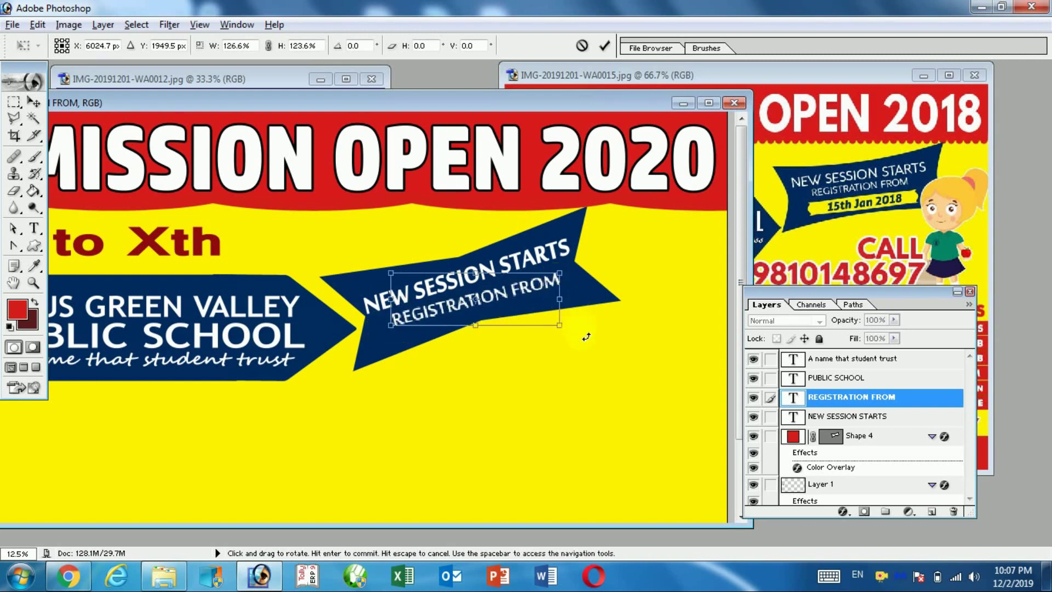
{"action": "left_click_drag", "start_coordinate": [584, 339], "coordinate": [586, 333]}
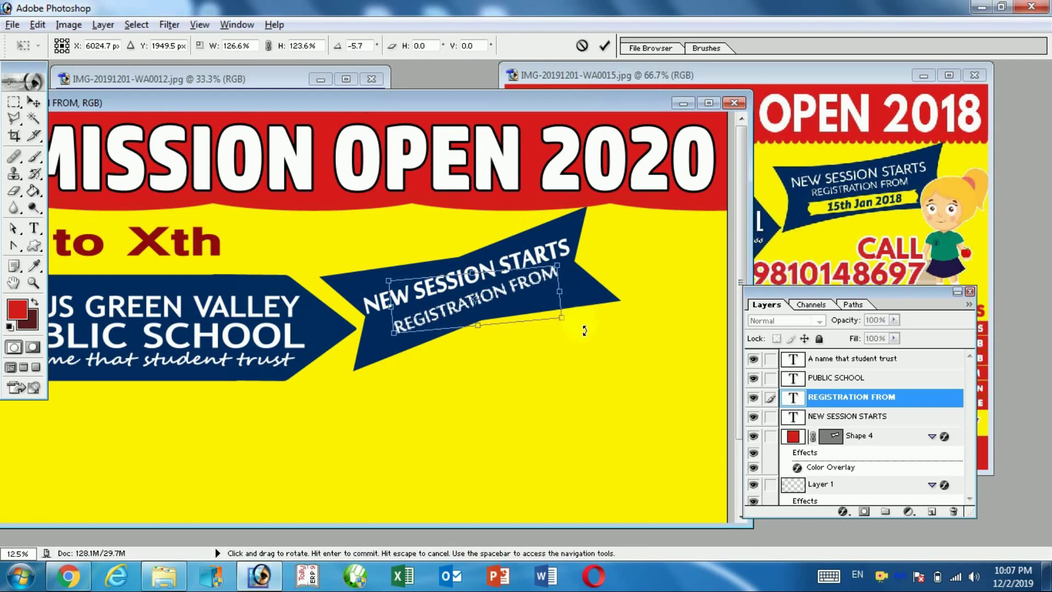
{"action": "key", "text": "Return"}
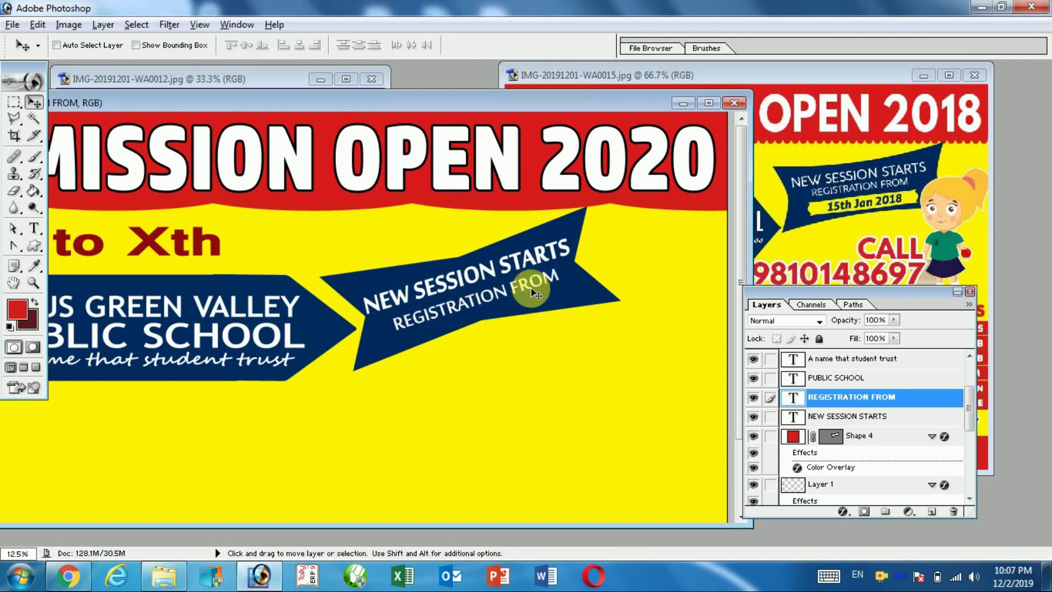
{"action": "left_click_drag", "start_coordinate": [531, 289], "coordinate": [532, 285]}
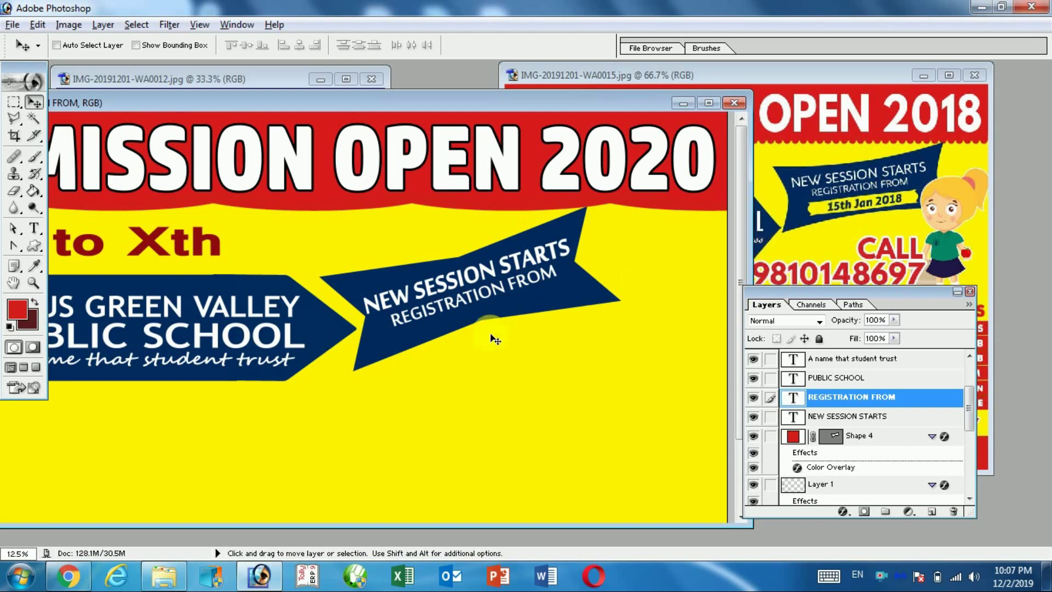
Squash and shrink REGISTRATION FROM slightly, then nudge it into place.
{"action": "left_click", "coordinate": [479, 307]}
{"action": "key", "text": "ctrl+t"}
{"action": "left_click_drag", "start_coordinate": [472, 316], "coordinate": [483, 324]}
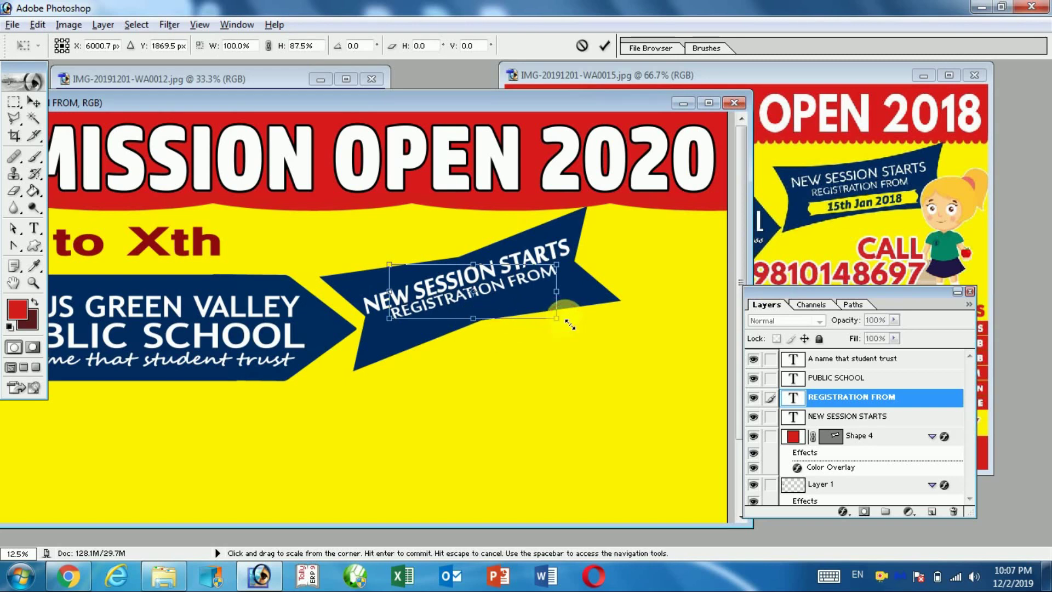
{"action": "left_click_drag", "start_coordinate": [564, 317], "coordinate": [570, 330]}
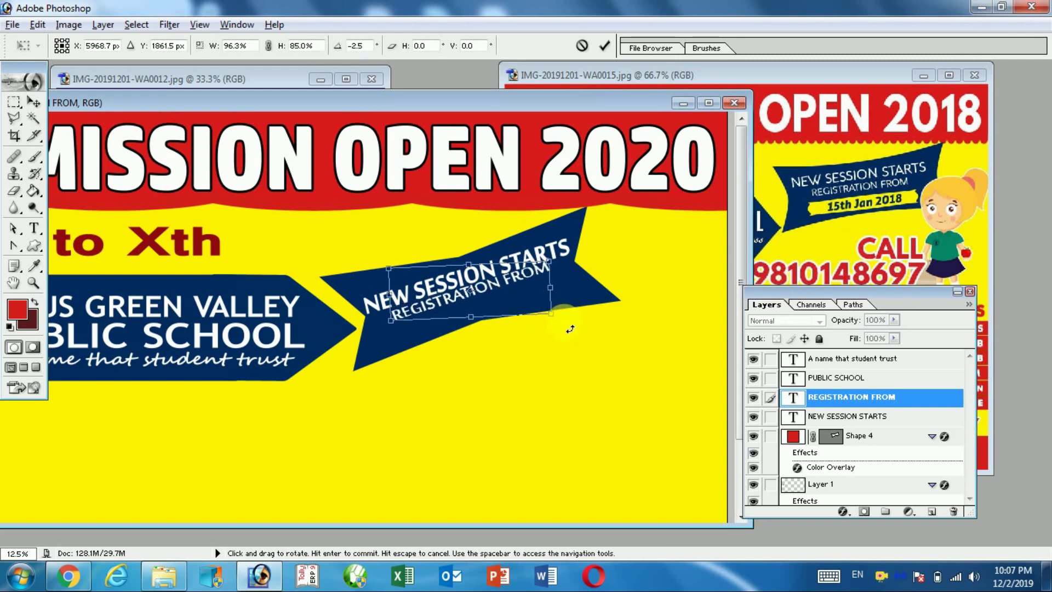
{"action": "key", "text": "Return"}
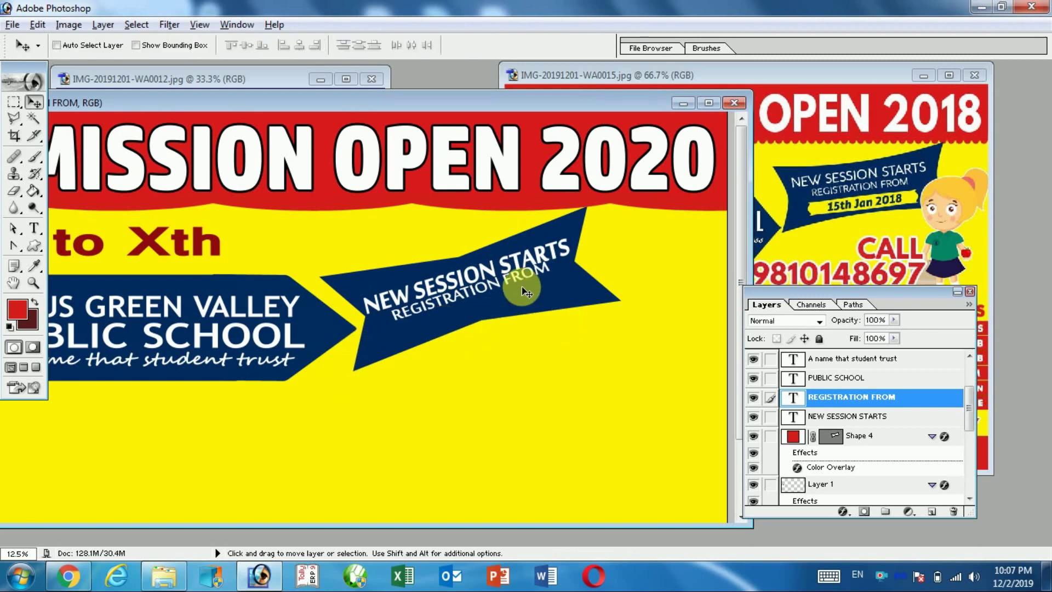
{"action": "left_click_drag", "start_coordinate": [518, 280], "coordinate": [524, 282]}
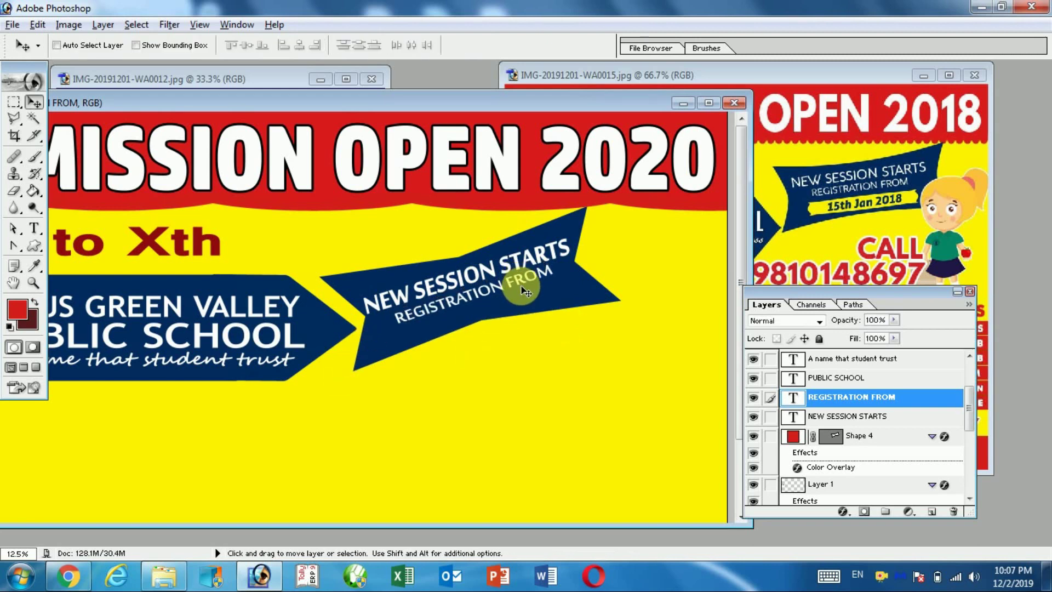
Tilt REGISTRATION FROM a further 1.2° and fine-tune its position on the ribbon.
{"action": "key", "text": "ctrl+t"}
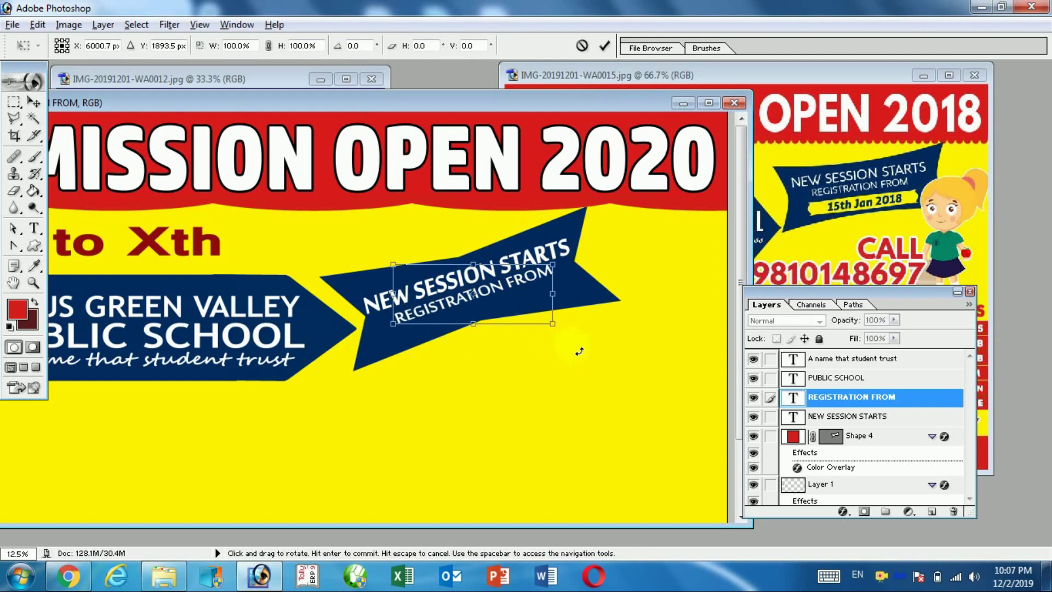
{"action": "left_click_drag", "start_coordinate": [579, 351], "coordinate": [579, 352]}
{"action": "key", "text": "Return"}
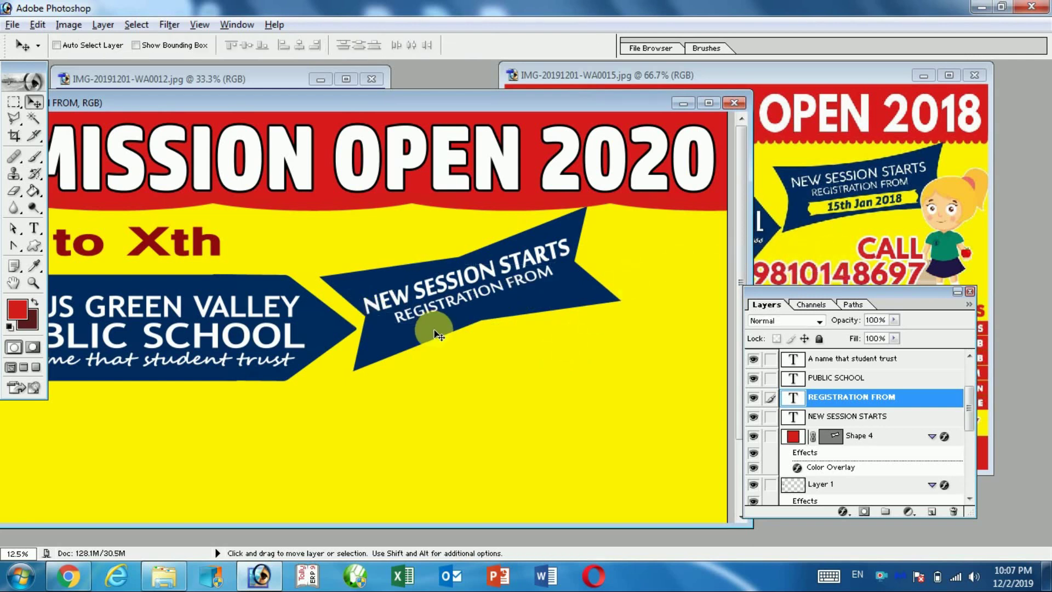
{"action": "left_click_drag", "start_coordinate": [434, 331], "coordinate": [437, 334]}
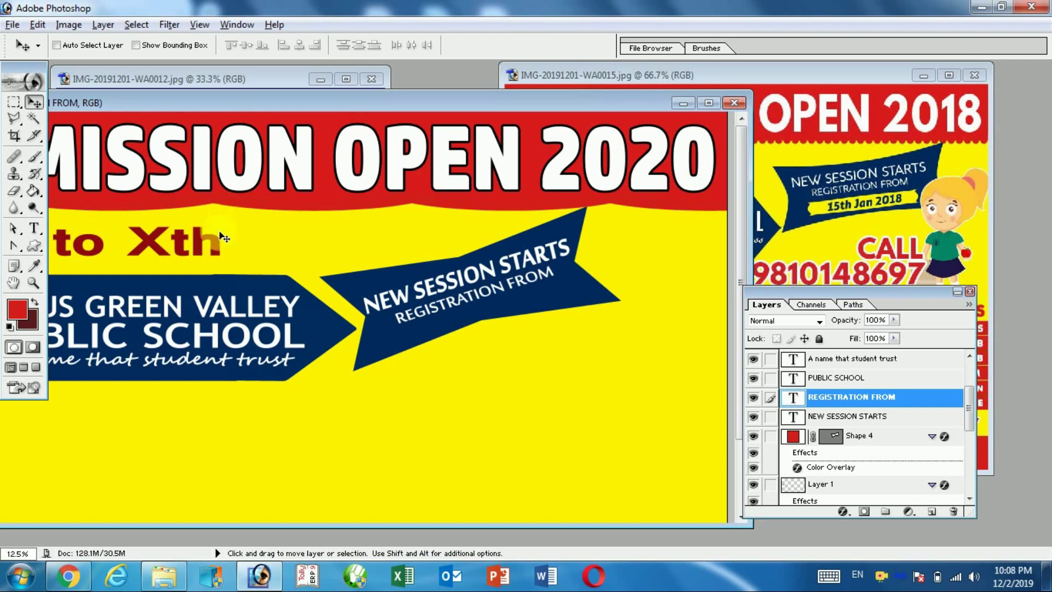
Draw a red banner custom shape below REGISTRATION FROM.
{"action": "left_click", "coordinate": [34, 246]}
{"action": "left_click", "coordinate": [260, 46]}
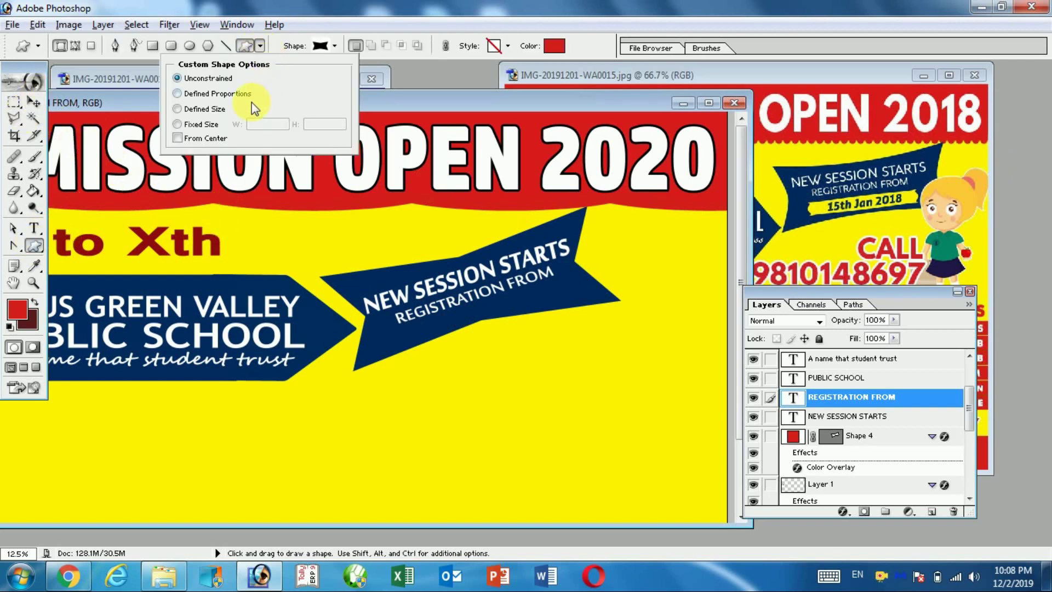
{"action": "left_click", "coordinate": [335, 46]}
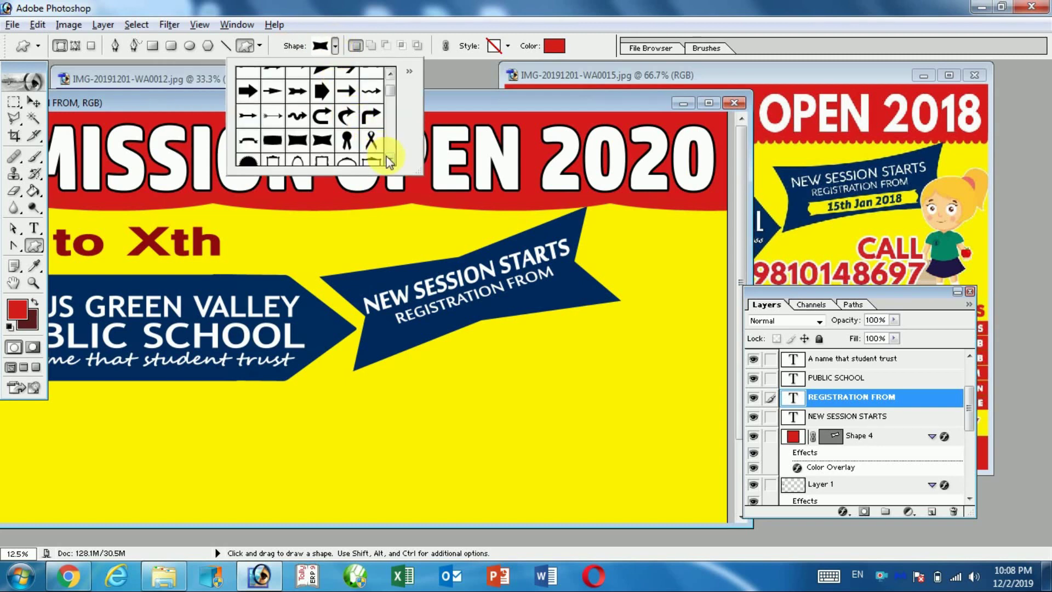
{"action": "left_click", "coordinate": [303, 142]}
{"action": "left_click", "coordinate": [458, 327]}
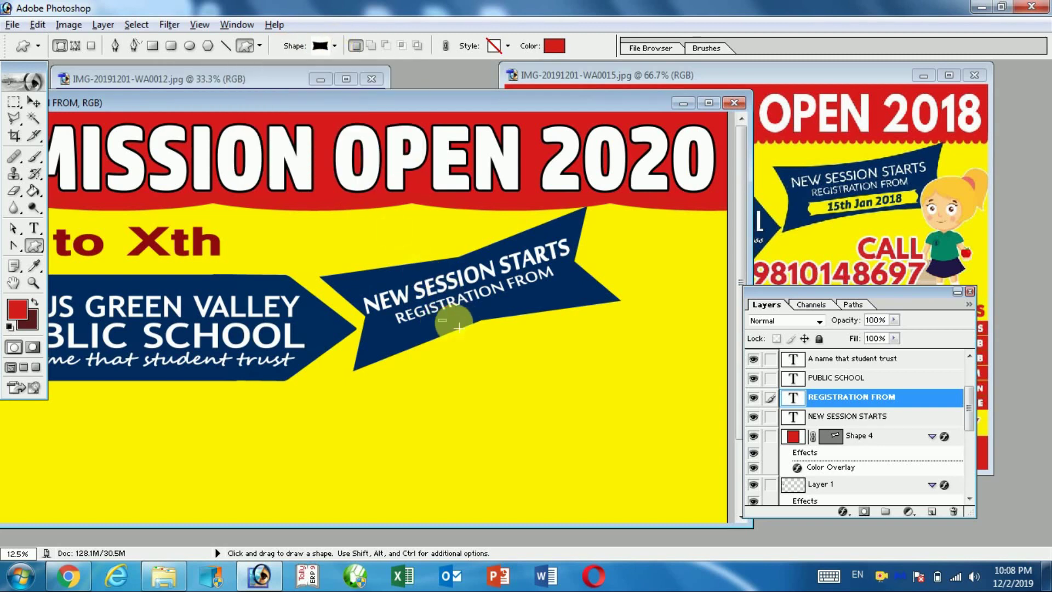
{"action": "left_click_drag", "start_coordinate": [458, 327], "coordinate": [574, 350]}
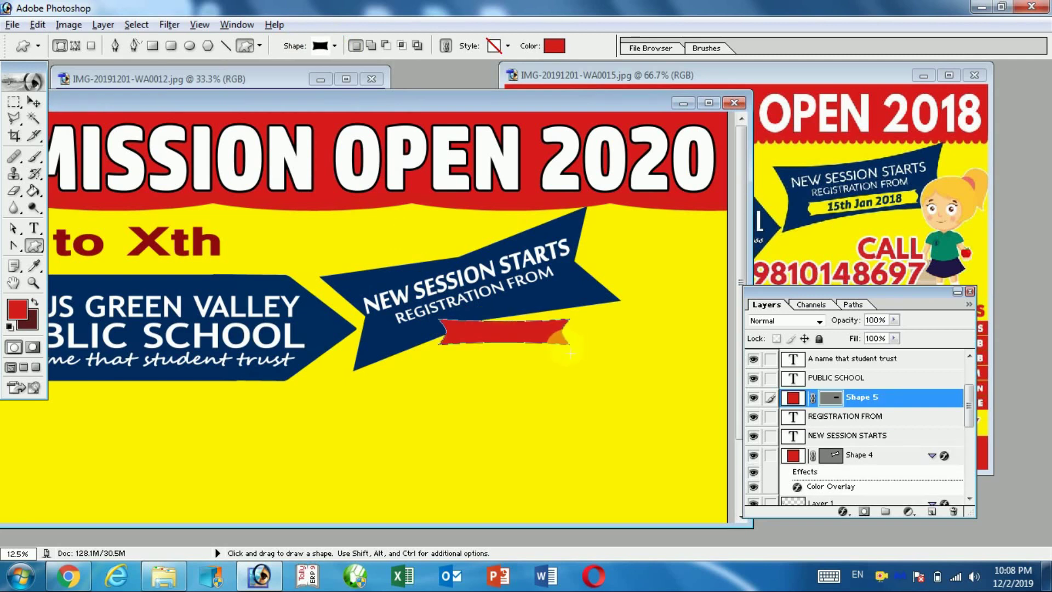
Tilt the red banner to the ribbon's slant and flatten it into a thin strip.
{"action": "key", "text": "ctrl+t"}
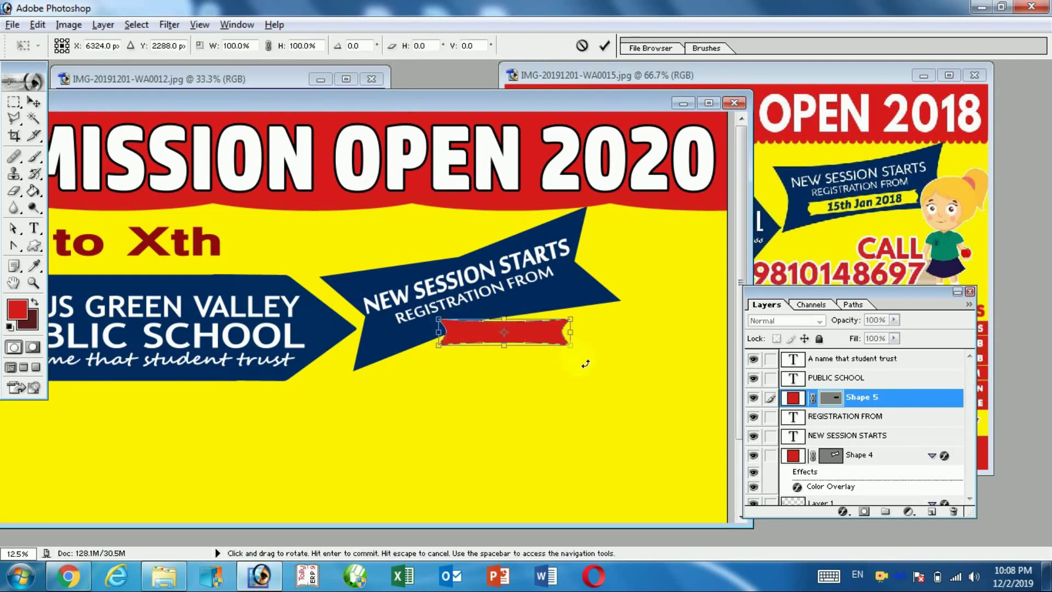
{"action": "mouse_move", "coordinate": [584, 363]}
{"action": "left_mouse_down"}
{"action": "mouse_move", "coordinate": [586, 322]}
{"action": "mouse_move", "coordinate": [583, 333]}
{"action": "left_mouse_up"}
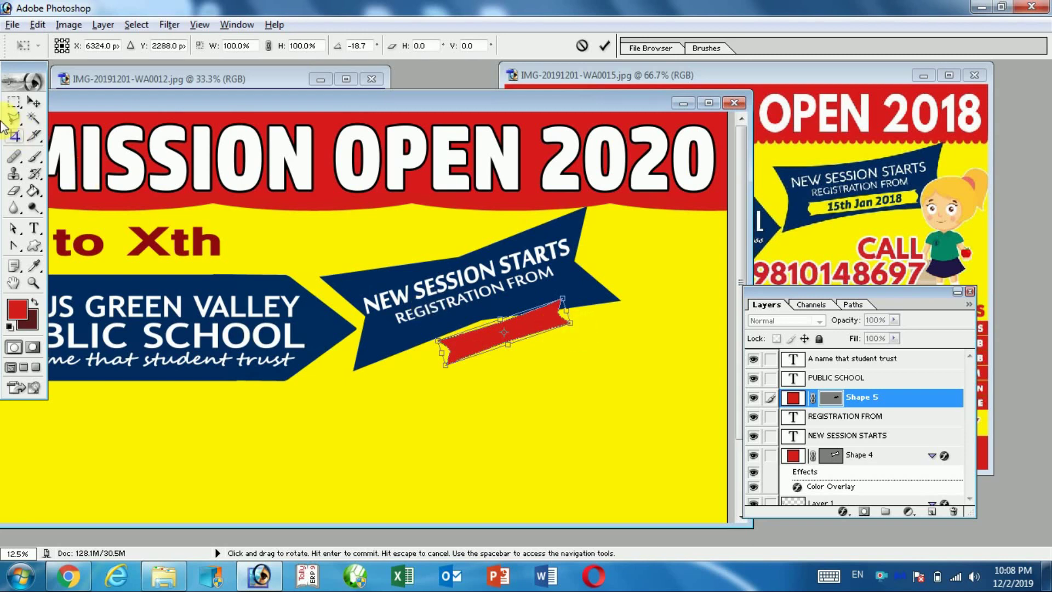
{"action": "left_click", "coordinate": [31, 108]}
{"action": "left_click", "coordinate": [474, 227]}
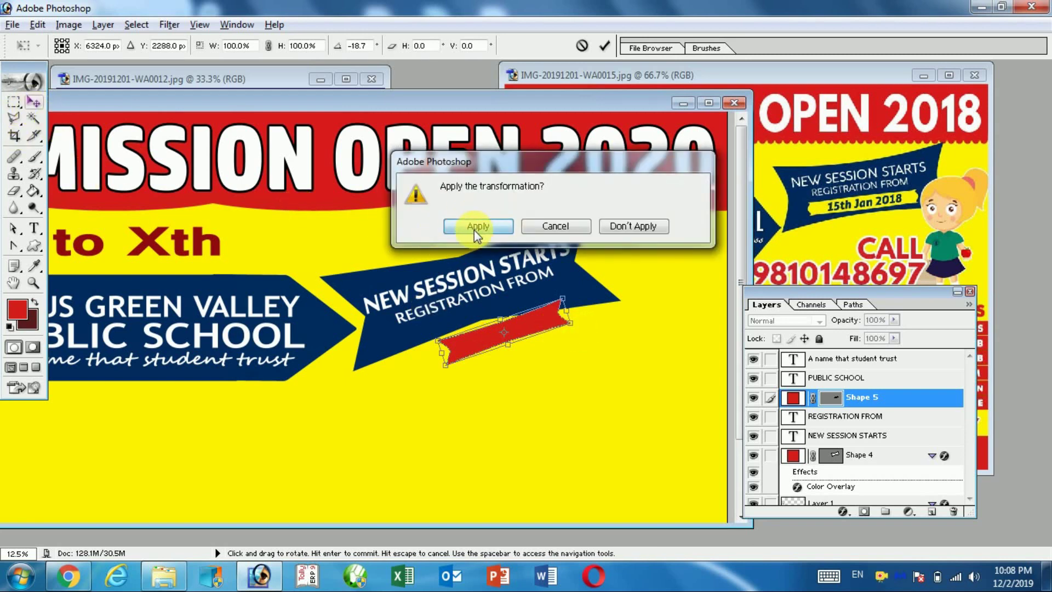
{"action": "left_click_drag", "start_coordinate": [508, 340], "coordinate": [486, 317]}
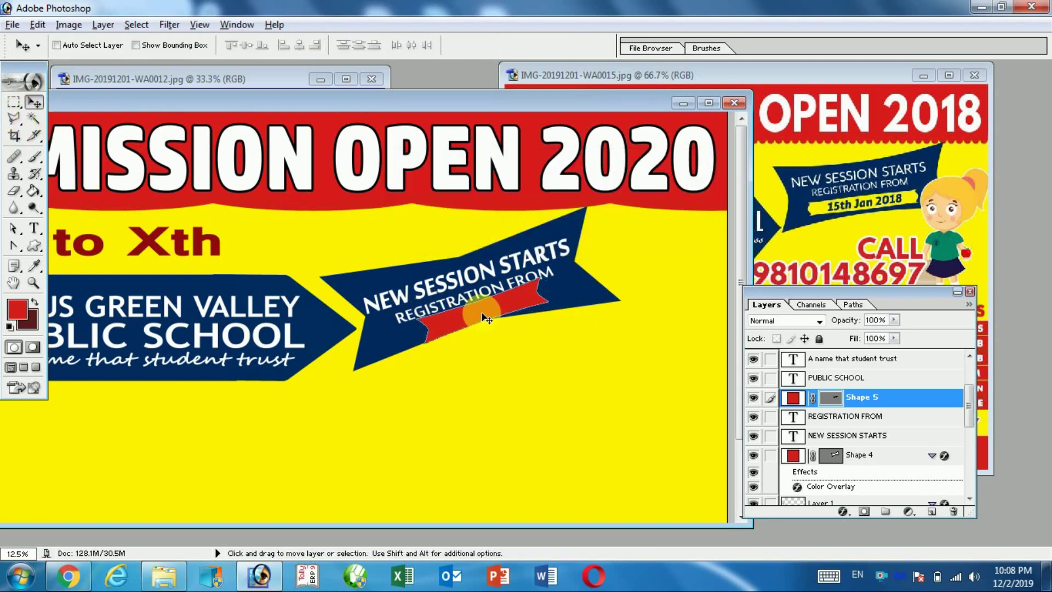
{"action": "key", "text": "ctrl+t"}
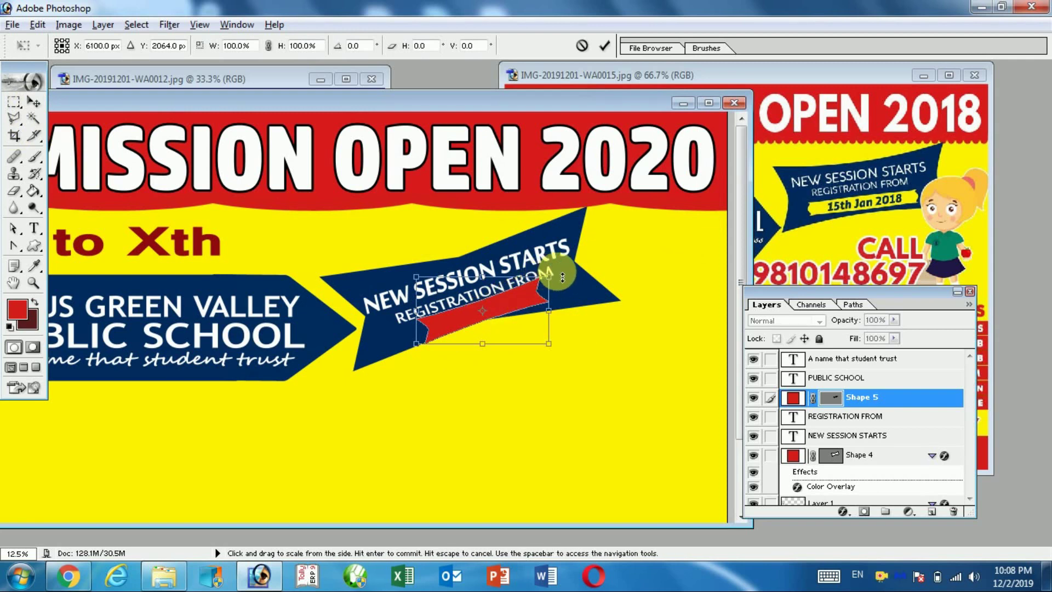
{"action": "left_click_drag", "start_coordinate": [565, 280], "coordinate": [567, 281]}
{"action": "left_click_drag", "start_coordinate": [566, 280], "coordinate": [570, 279]}
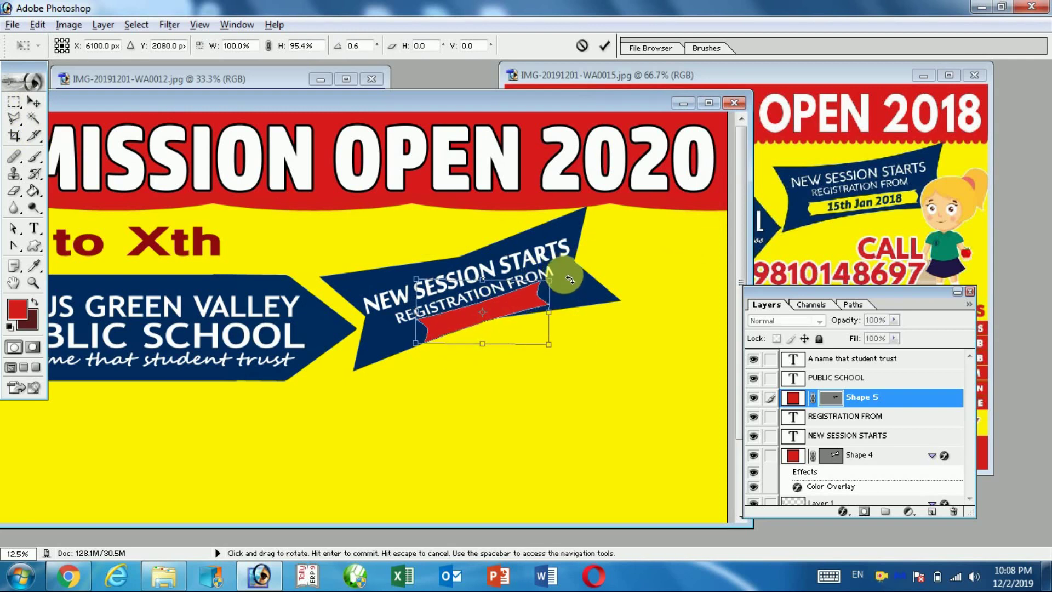
{"action": "left_click_drag", "start_coordinate": [499, 350], "coordinate": [500, 345]}
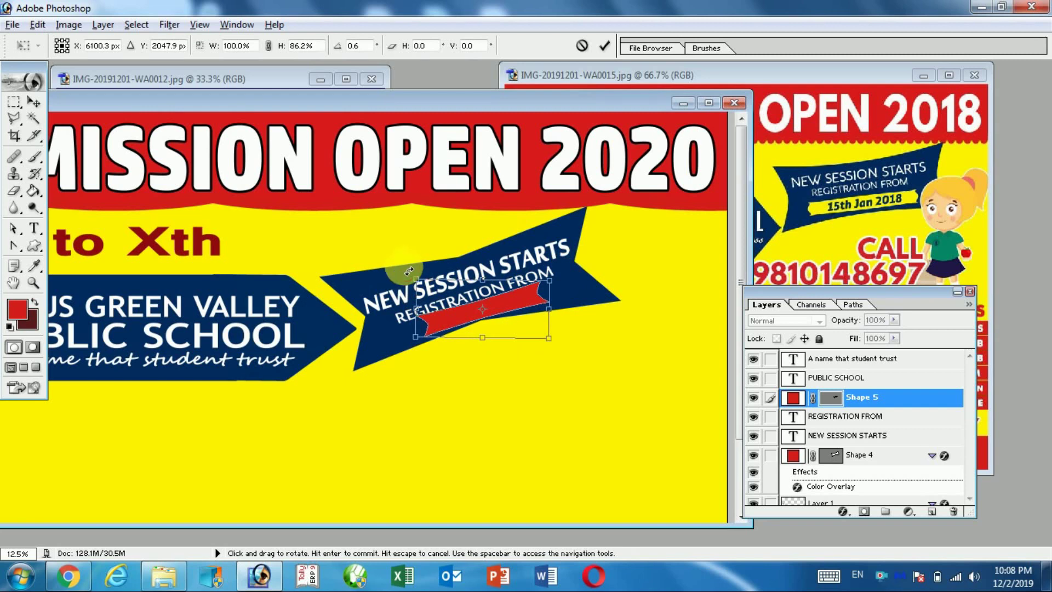
{"action": "left_click_drag", "start_coordinate": [408, 272], "coordinate": [407, 272]}
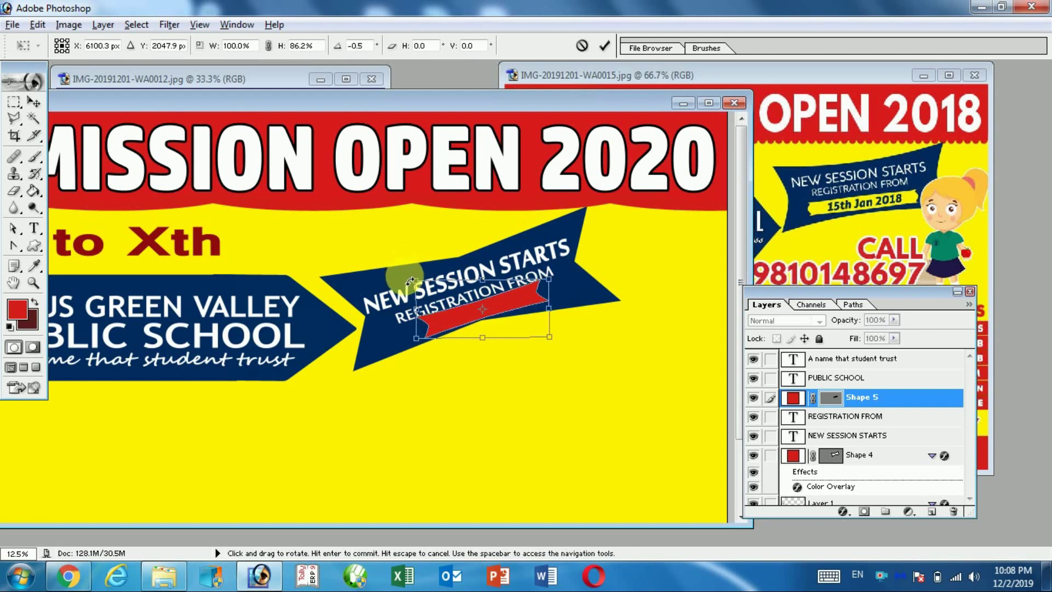
{"action": "key", "text": "Return"}
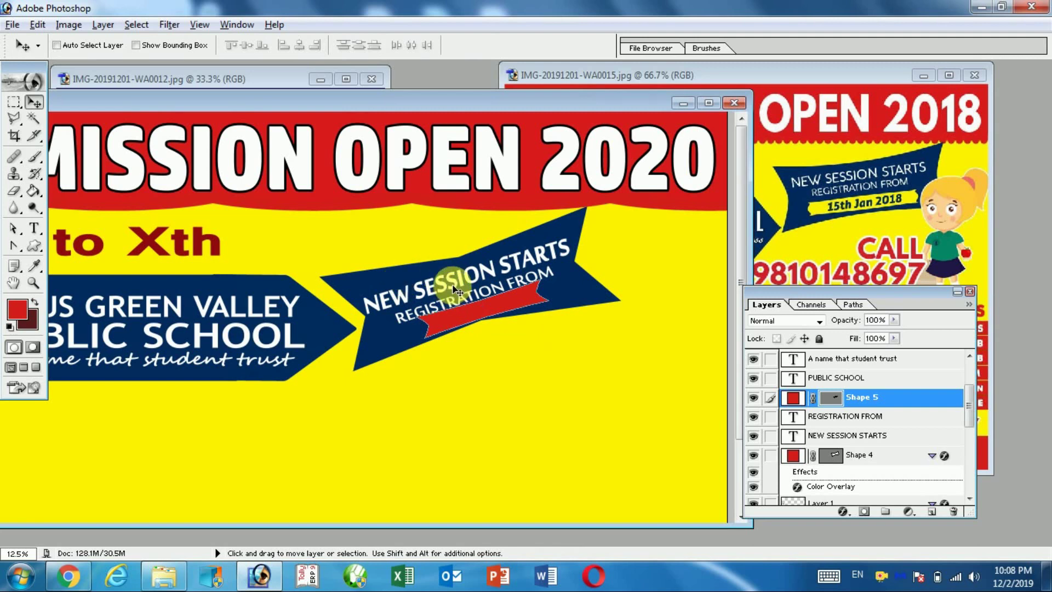
Nudge both NEW SESSION STARTS and REGISTRATION FROM up, then reselect Shape 5.
{"action": "right_click", "coordinate": [452, 286]}
{"action": "left_click", "coordinate": [456, 290]}
{"action": "right_click", "coordinate": [463, 283]}
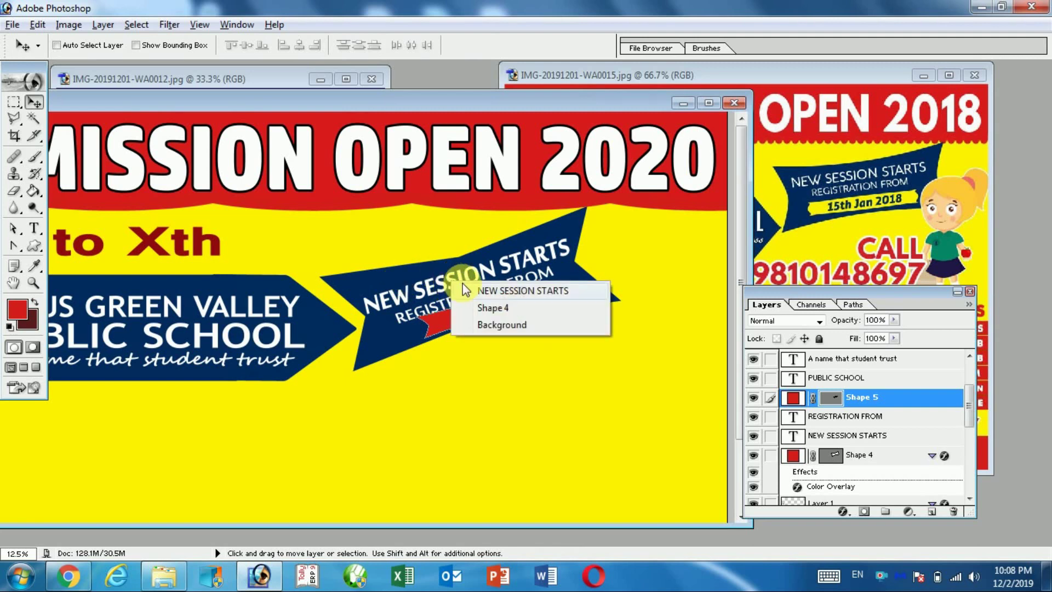
{"action": "left_click", "coordinate": [477, 289]}
{"action": "key", "text": "Up"}
{"action": "key", "text": "Up"}
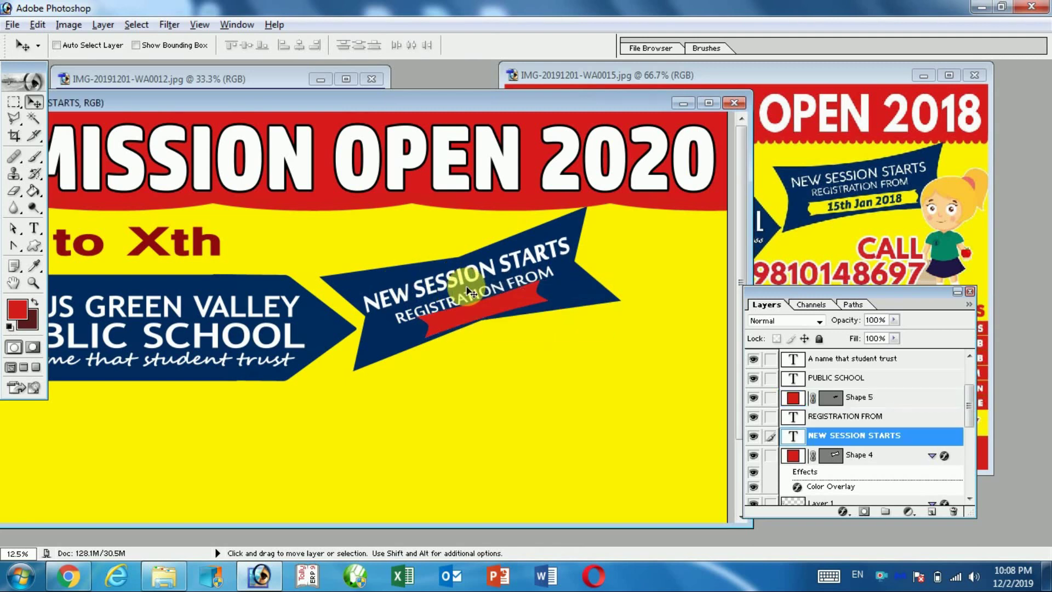
{"action": "key", "text": "Up"}
{"action": "key", "text": "Up"}
{"action": "key", "text": "Up"}
{"action": "key", "text": "Up"}
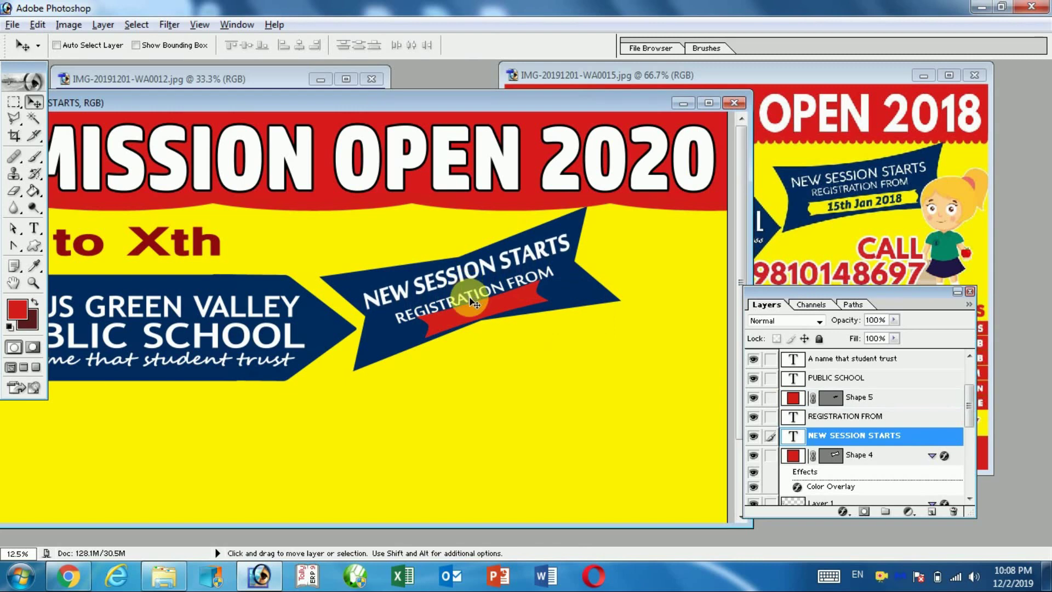
{"action": "right_click", "coordinate": [475, 299]}
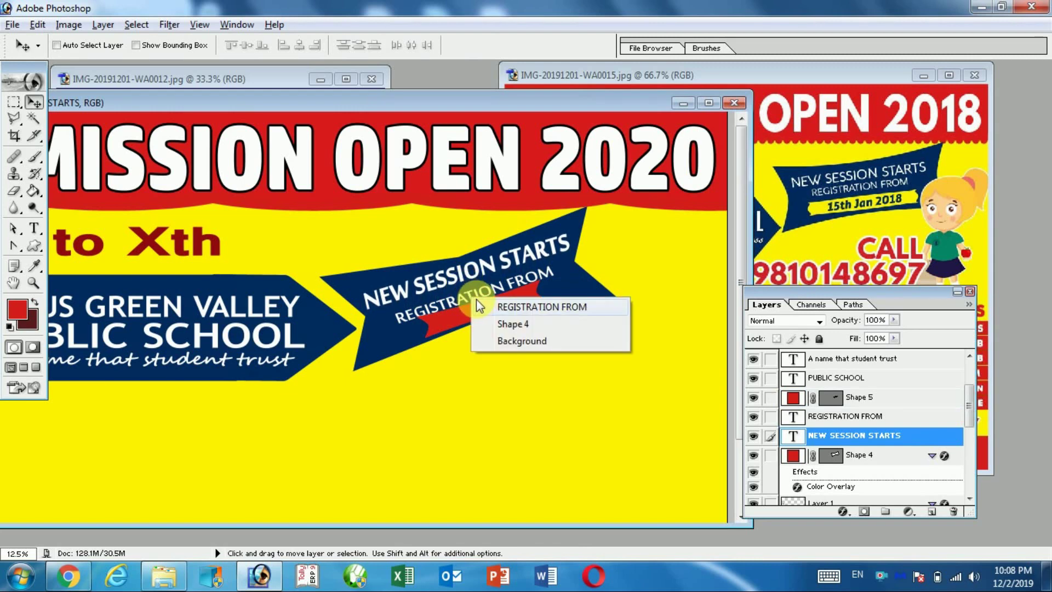
{"action": "left_click", "coordinate": [496, 306]}
{"action": "key", "text": "Up"}
{"action": "key", "text": "Up"}
{"action": "key", "text": "Up"}
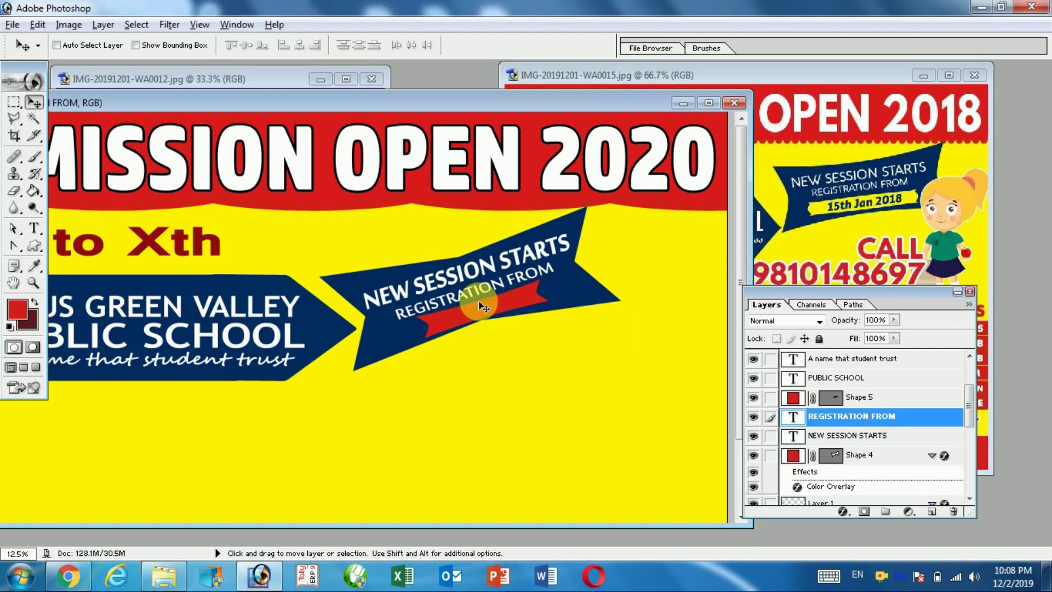
{"action": "key", "text": "Up"}
{"action": "key", "text": "Up"}
{"action": "key", "text": "Up"}
{"action": "right_click", "coordinate": [486, 315]}
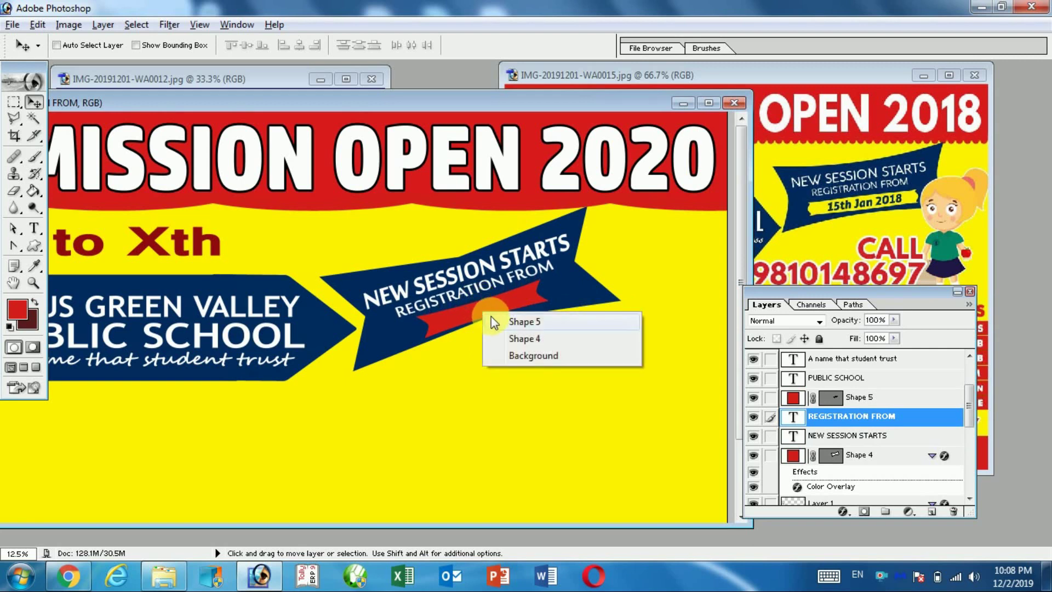
{"action": "left_click", "coordinate": [501, 321]}
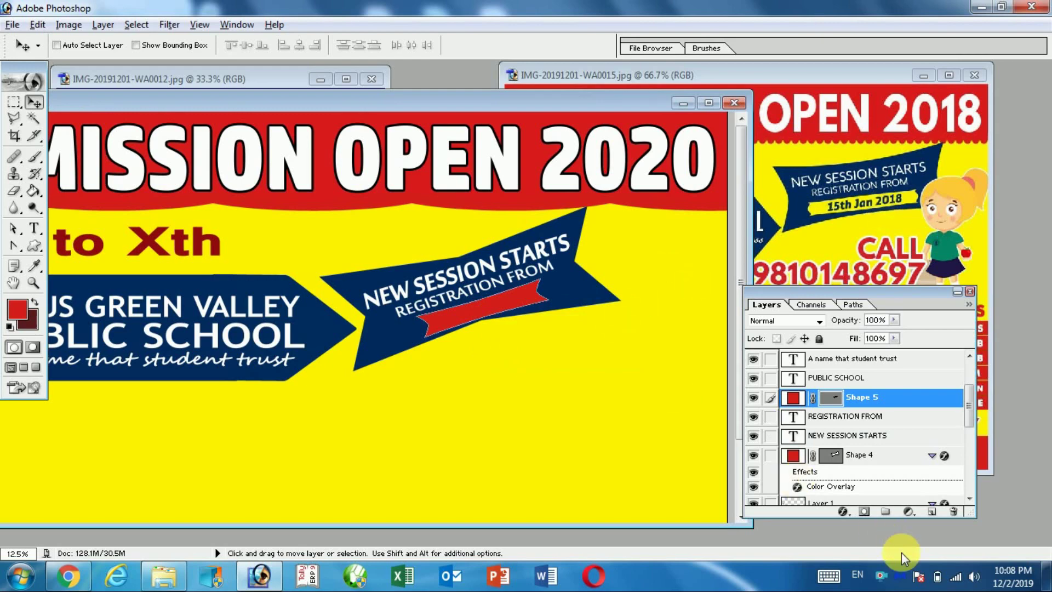
Add a Color Overlay to Shape 5 using the background's sampled yellow.
{"action": "left_click", "coordinate": [844, 511]}
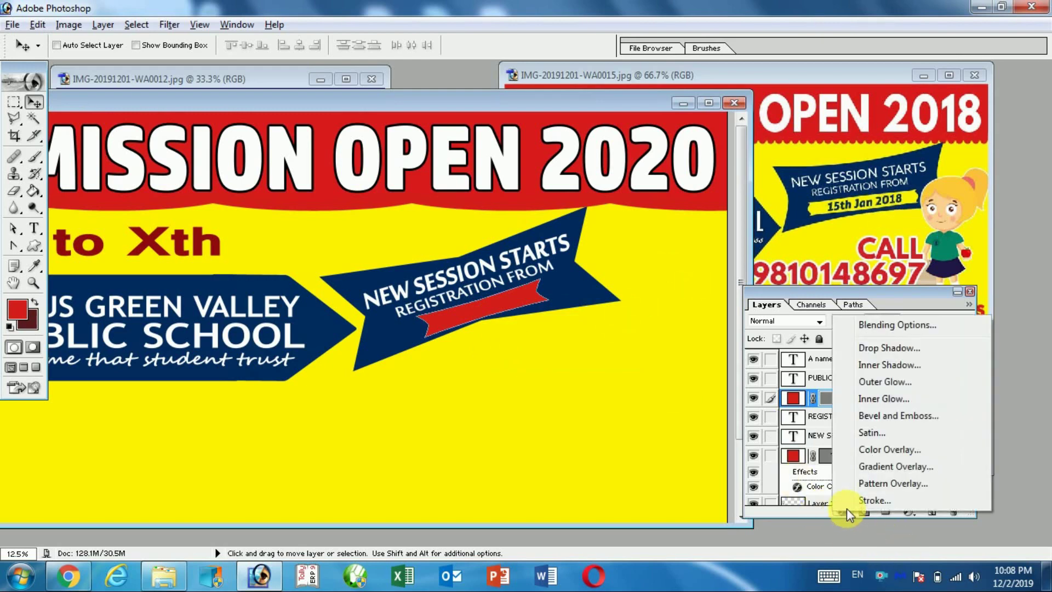
{"action": "left_click", "coordinate": [880, 451]}
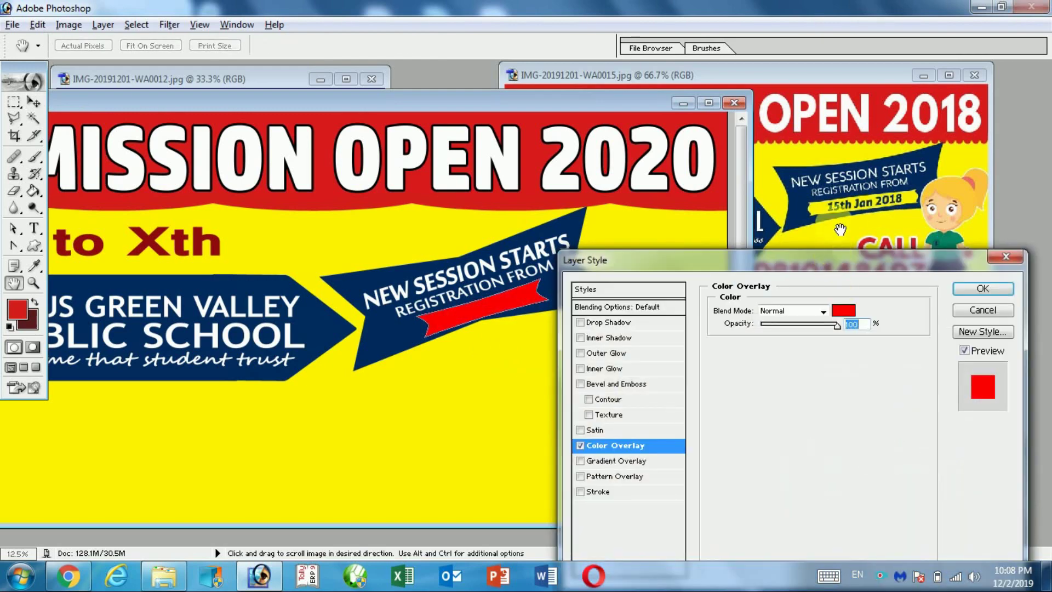
{"action": "left_click", "coordinate": [843, 310]}
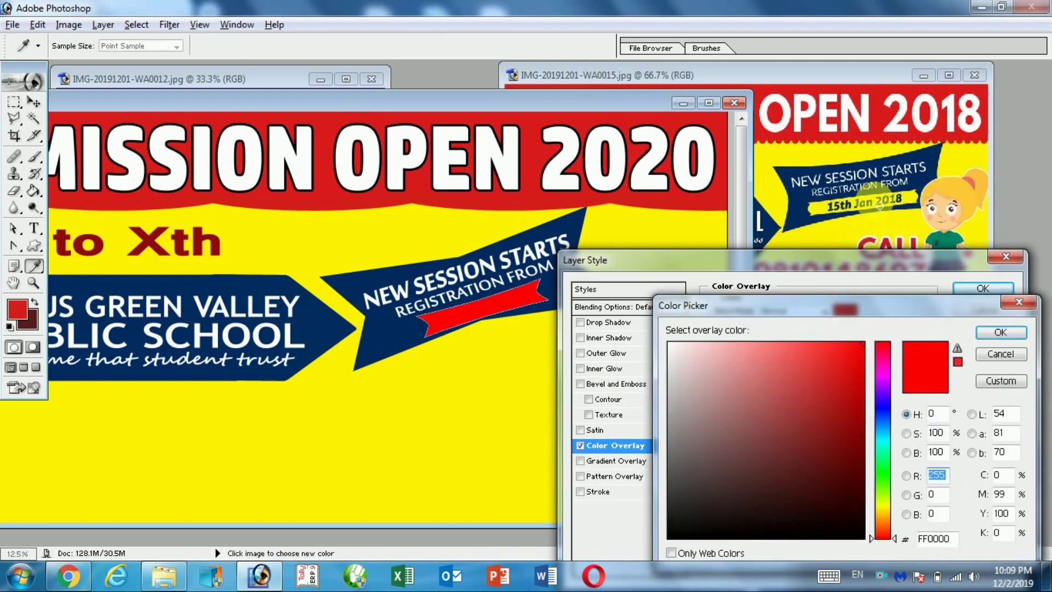
{"action": "left_click", "coordinate": [921, 266]}
{"action": "left_click", "coordinate": [1001, 332]}
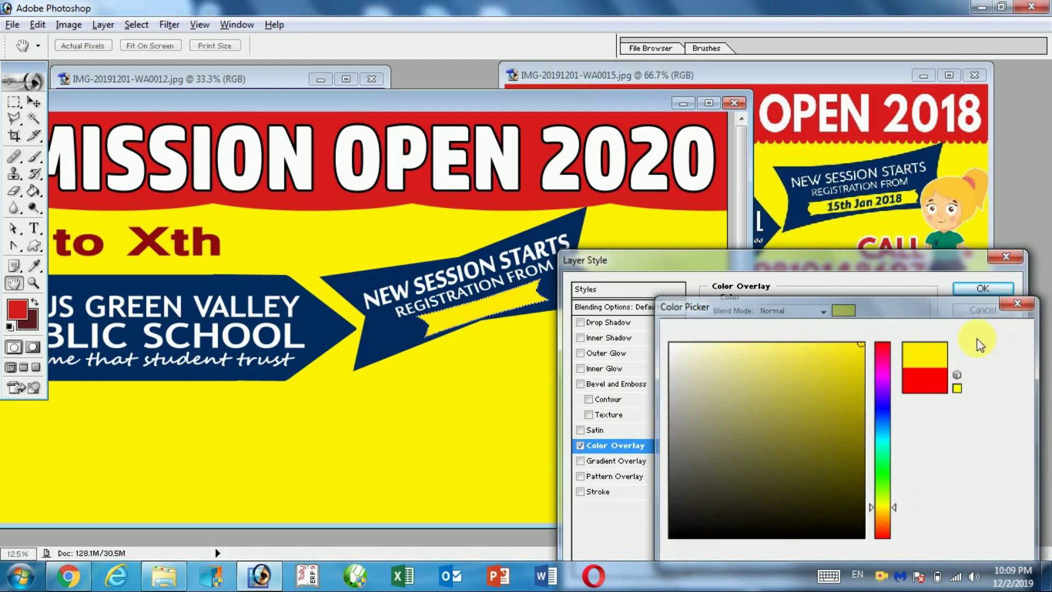
{"action": "left_click", "coordinate": [968, 290]}
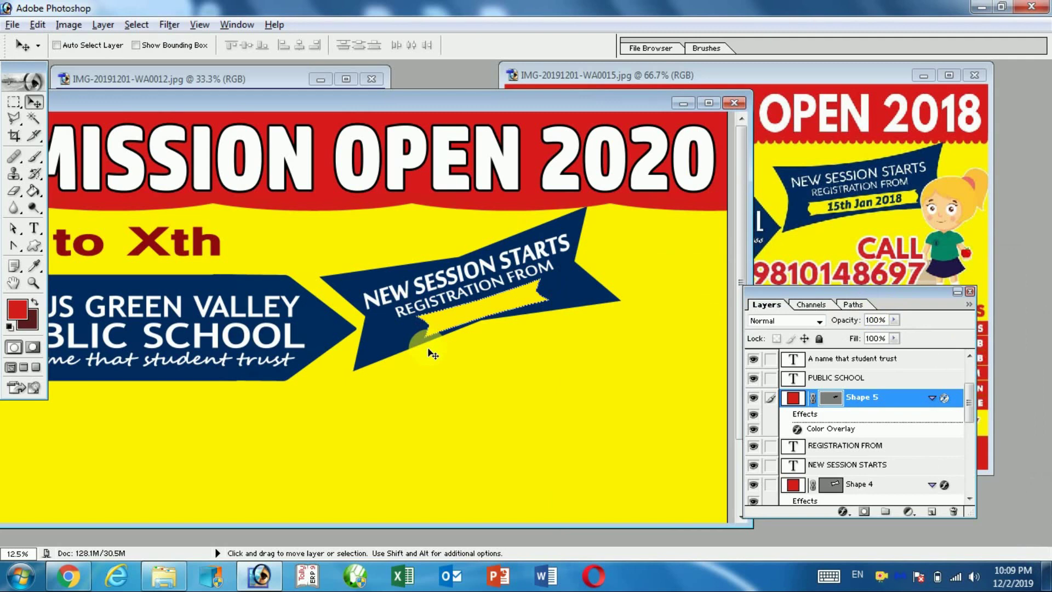
{"action": "right_click", "coordinate": [462, 300]}
Duplicate REGISTRATION FROM above Shape 5 and retype the copy as '15th Jan 2020'.
{"action": "left_click", "coordinate": [470, 305]}
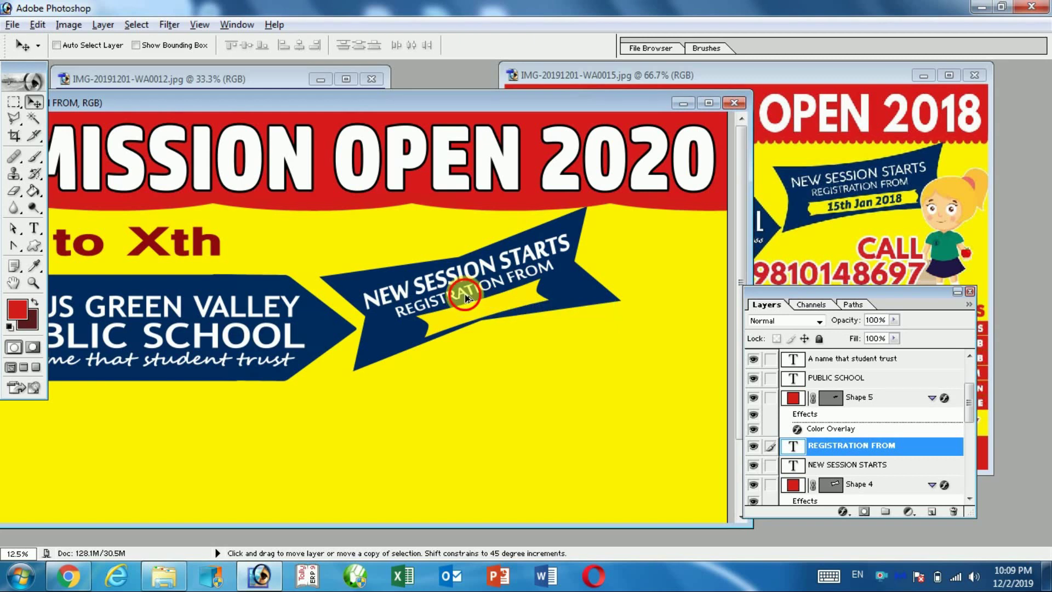
{"action": "left_click_drag", "start_coordinate": [465, 301], "coordinate": [480, 311]}
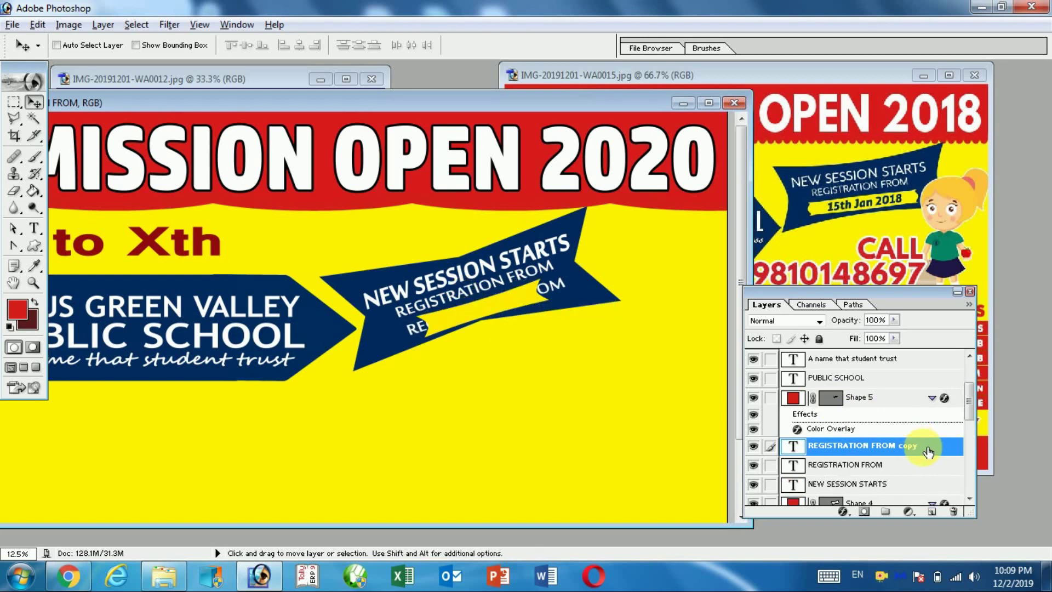
{"action": "left_click_drag", "start_coordinate": [926, 448], "coordinate": [902, 388]}
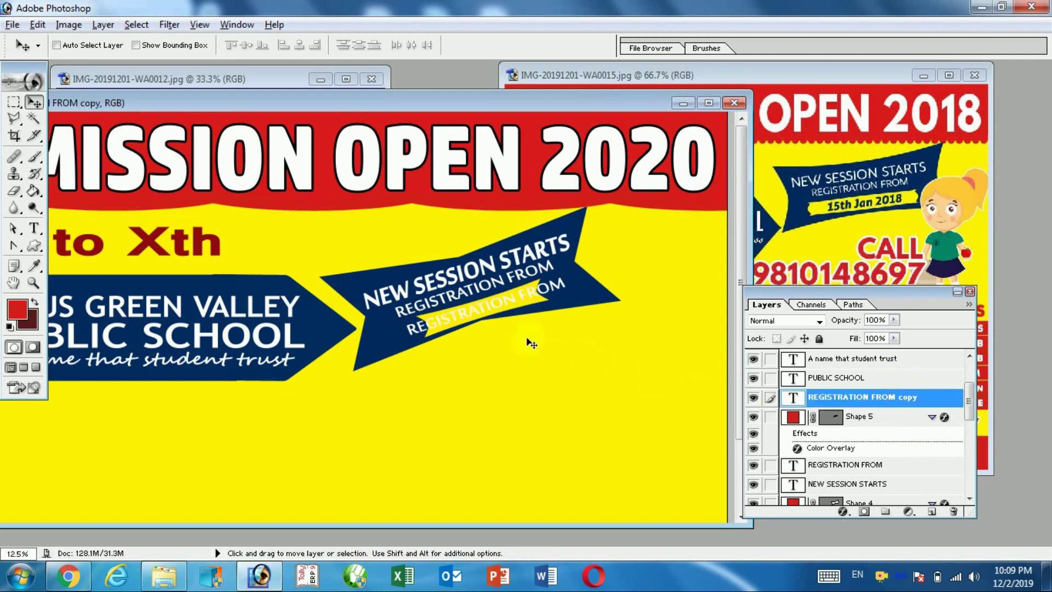
{"action": "key", "text": "t"}
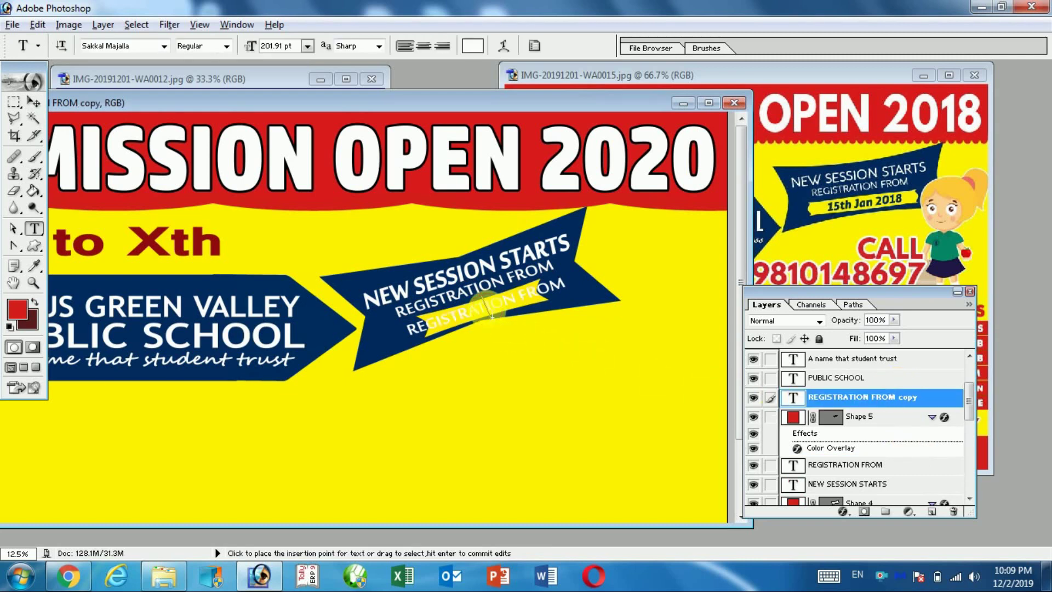
{"action": "triple_click", "coordinate": [492, 313]}
{"action": "type", "text": "15th"}
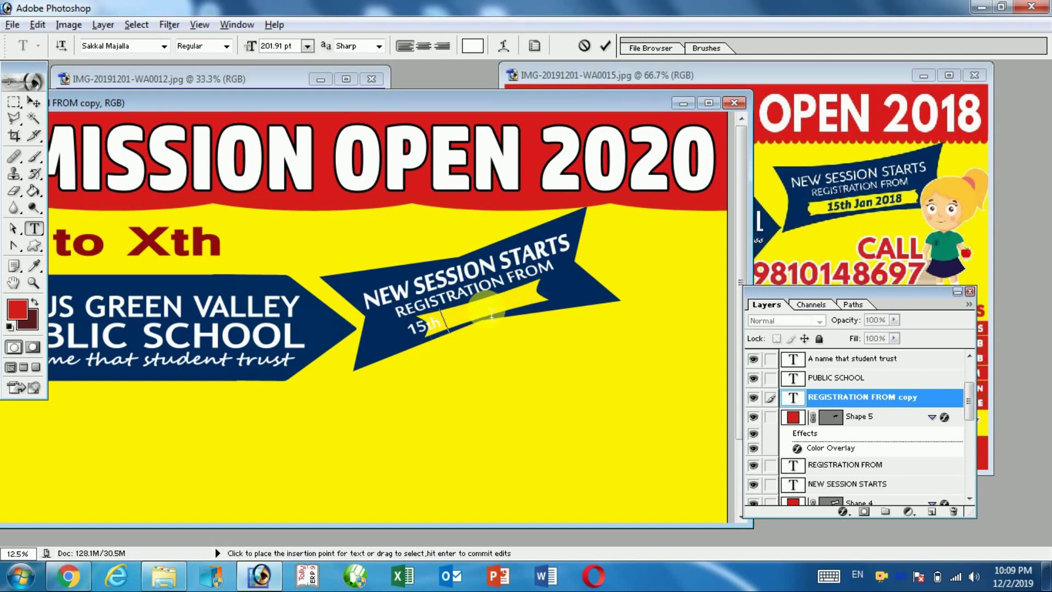
{"action": "type", "text": "Jan"}
{"action": "type", "text": " 20"}
{"action": "key", "text": "BackSpace"}
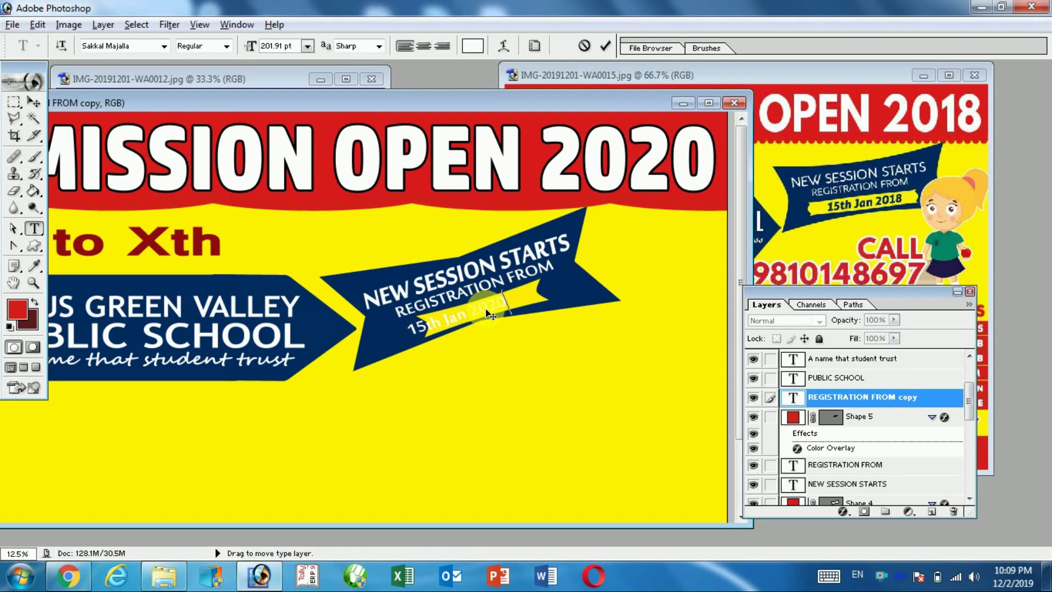
Make the date text black and position it on the yellow strip.
{"action": "key", "text": "ctrl+a"}
{"action": "left_click", "coordinate": [472, 46]}
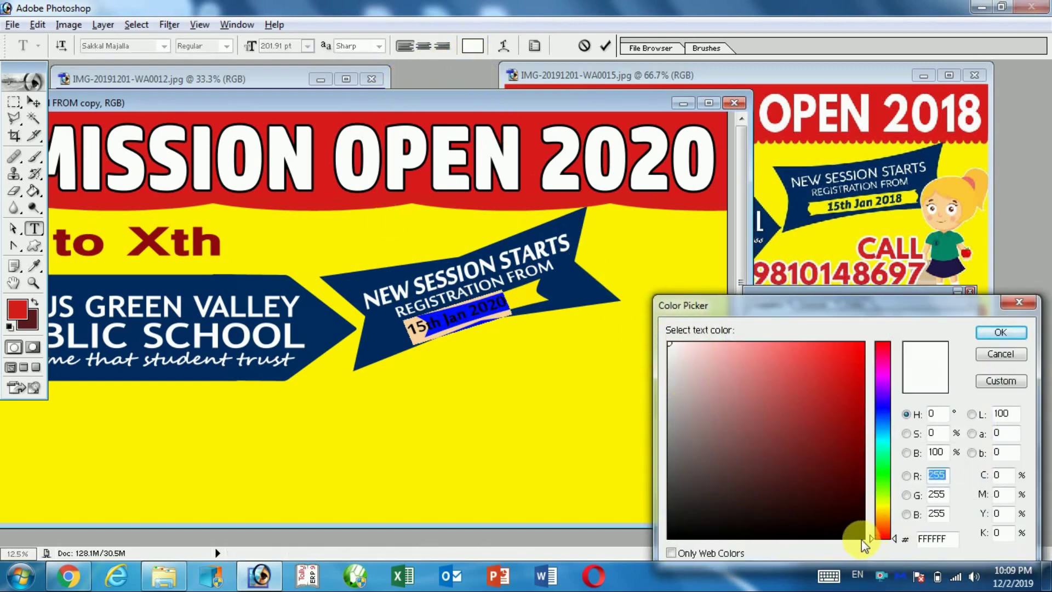
{"action": "left_click", "coordinate": [861, 539]}
{"action": "left_click", "coordinate": [1000, 332]}
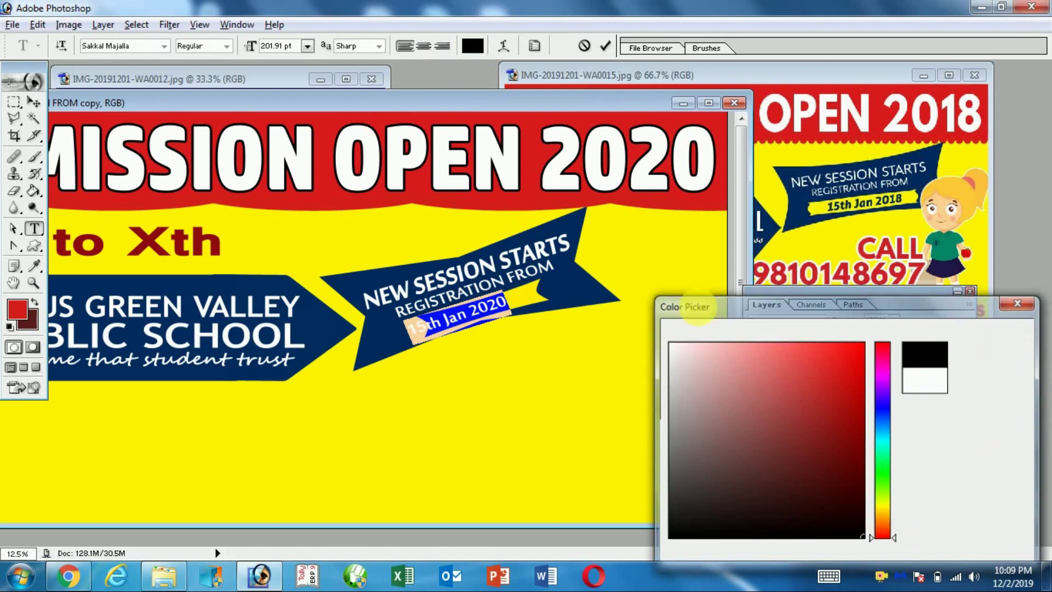
{"action": "left_click", "coordinate": [34, 102]}
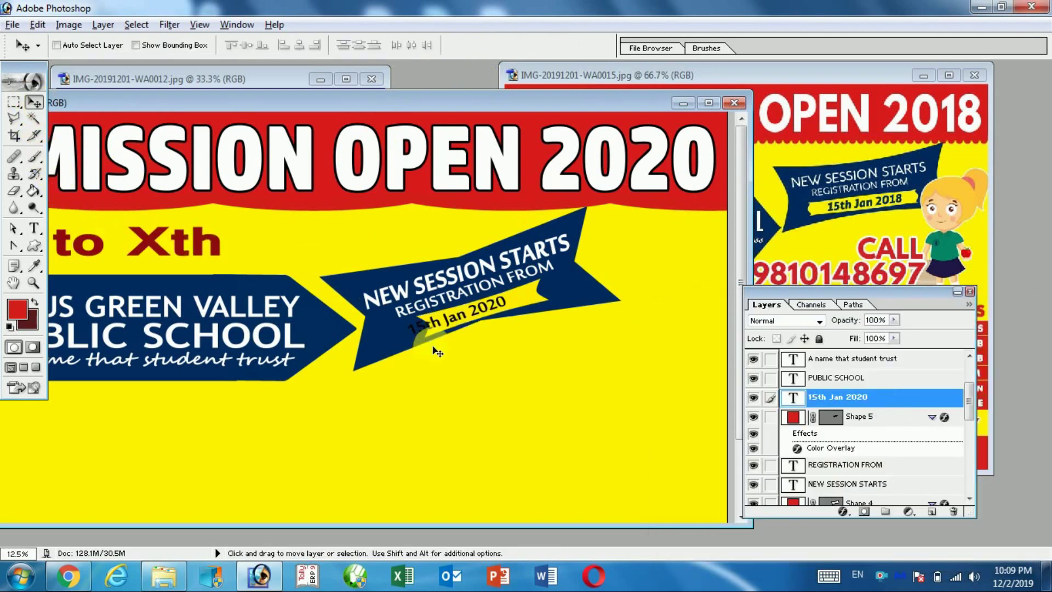
{"action": "left_click_drag", "start_coordinate": [437, 352], "coordinate": [503, 301]}
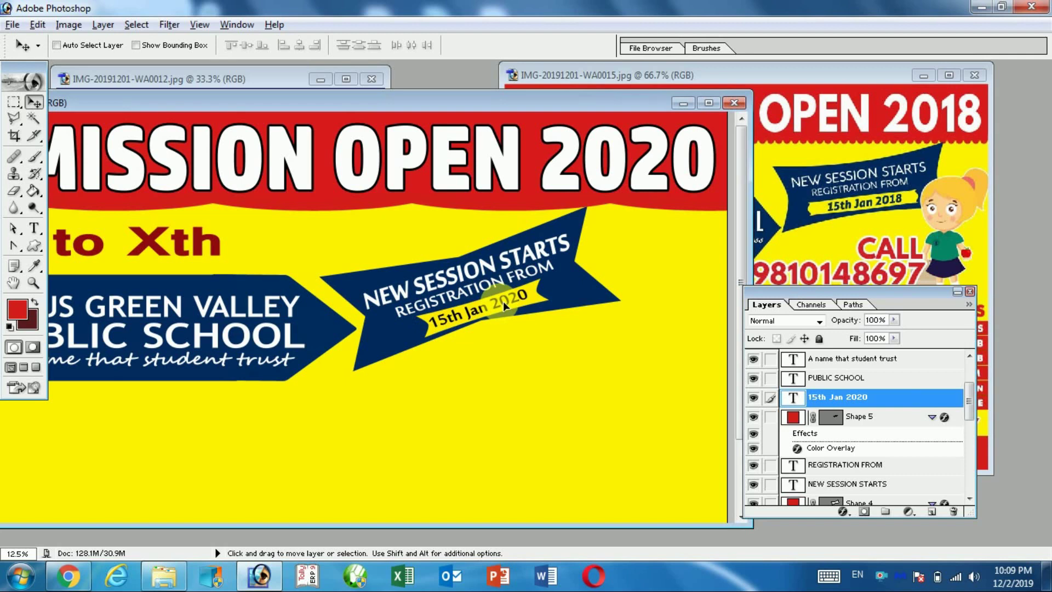
Zoom out to view the whole banner, then zoom back in.
{"action": "left_click", "coordinate": [508, 360], "text": "ctrl+alt"}
{"action": "left_click", "coordinate": [486, 348], "text": "ctrl+alt"}
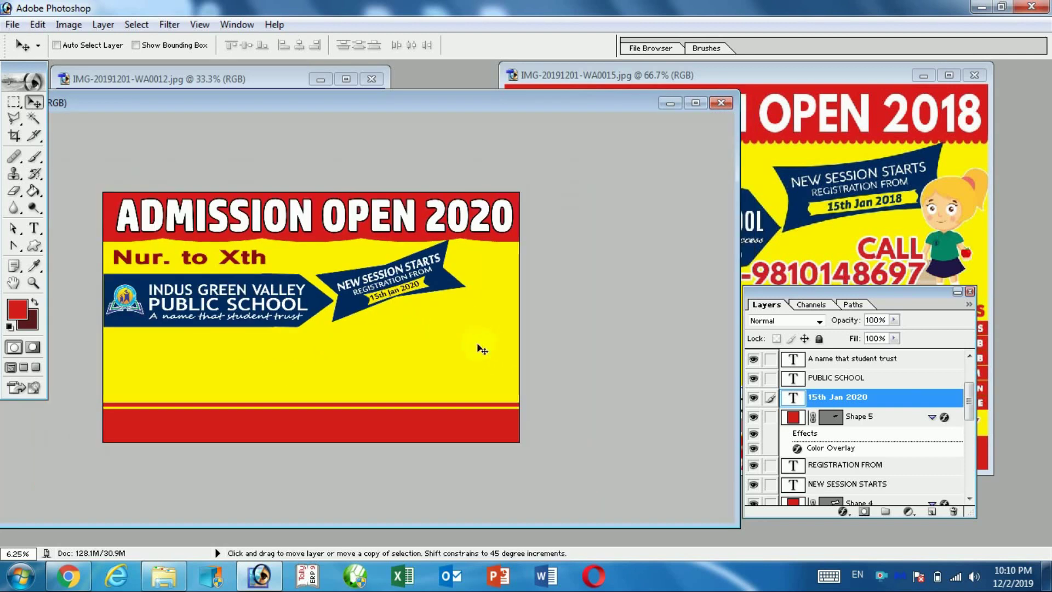
{"action": "left_click", "coordinate": [363, 342], "text": "ctrl"}
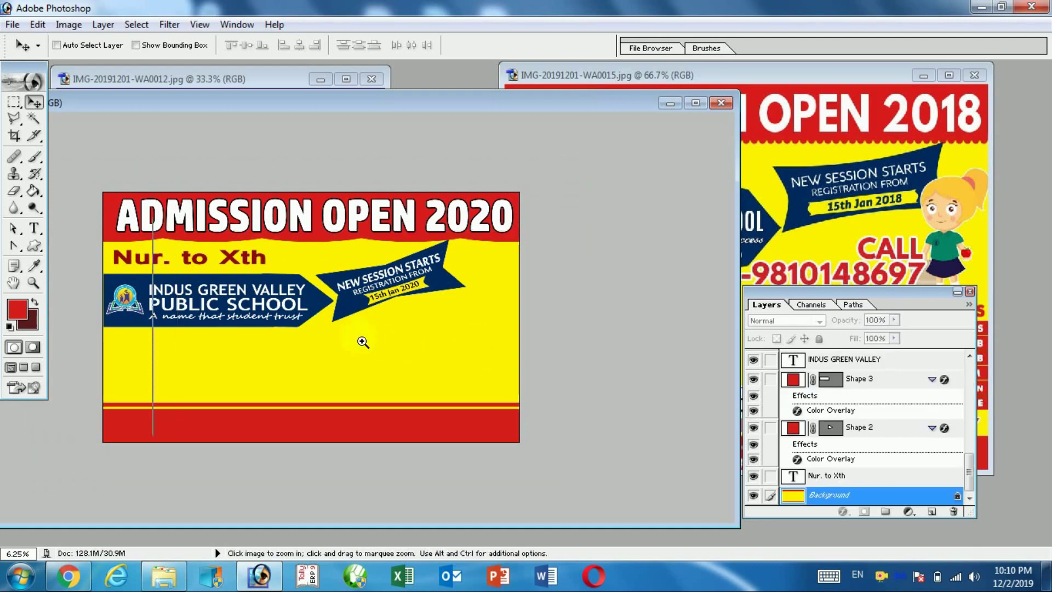
{"action": "key", "text": "ctrl+plus"}
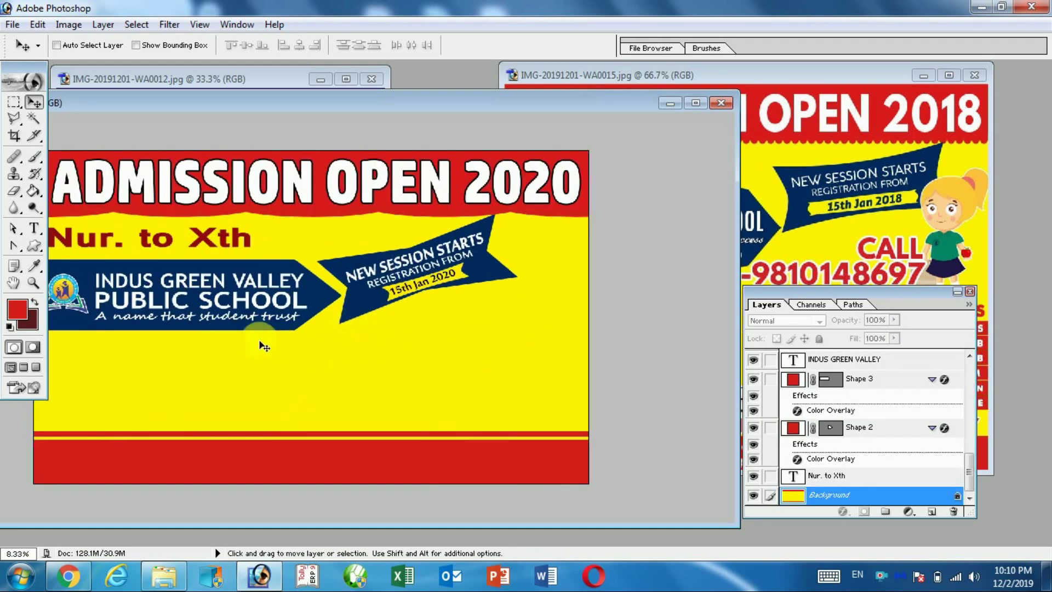
{"action": "key", "text": "ctrl+plus"}
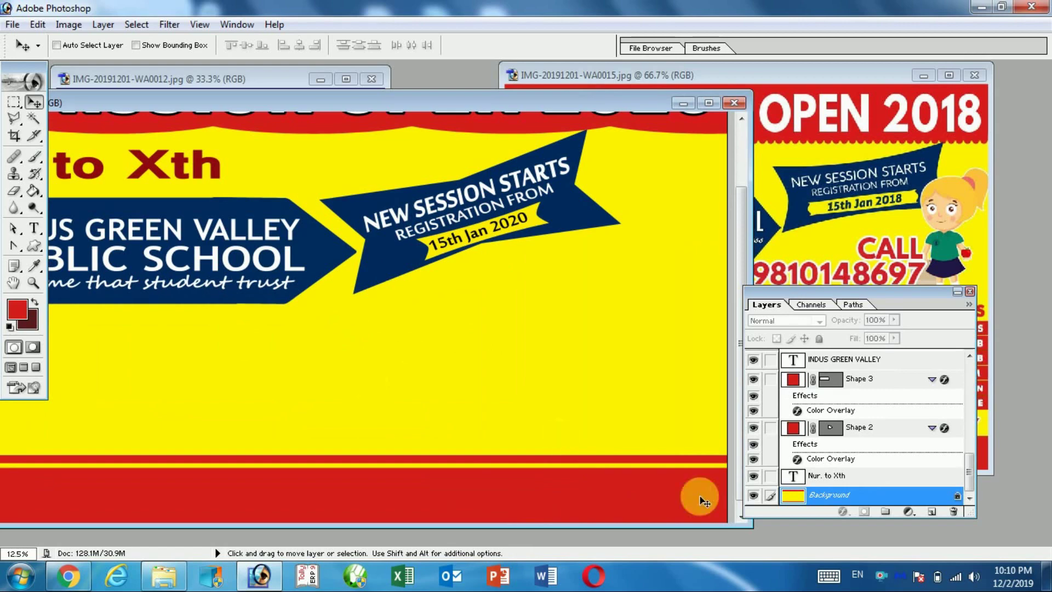
Close the Layers palette and place the WA0015 reference beside the Untitled-1 banner.
{"action": "left_click", "coordinate": [818, 73]}
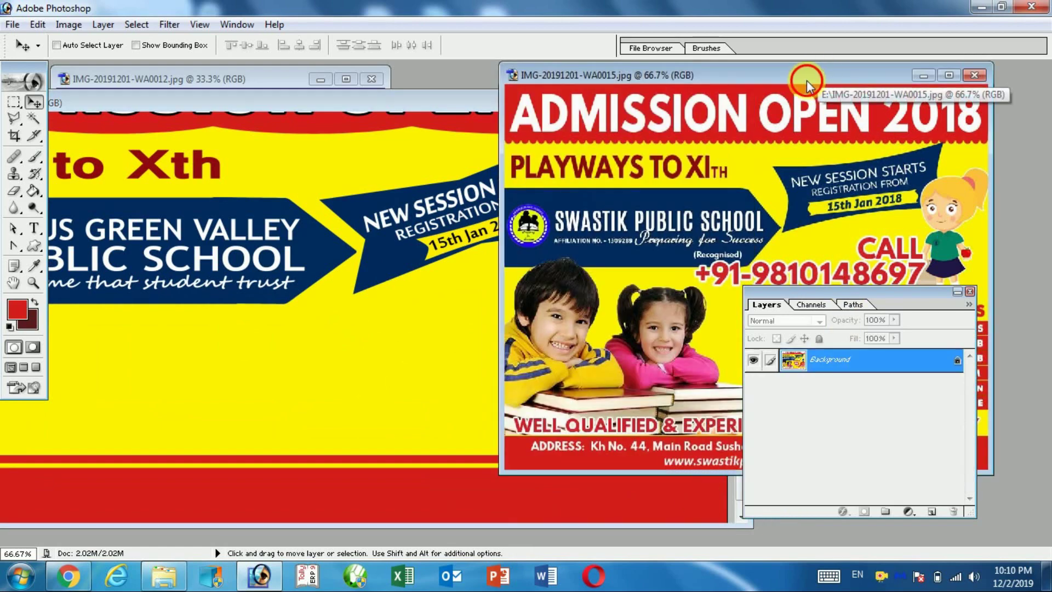
{"action": "left_click_drag", "start_coordinate": [806, 80], "coordinate": [772, 81]}
{"action": "left_click", "coordinate": [970, 291]}
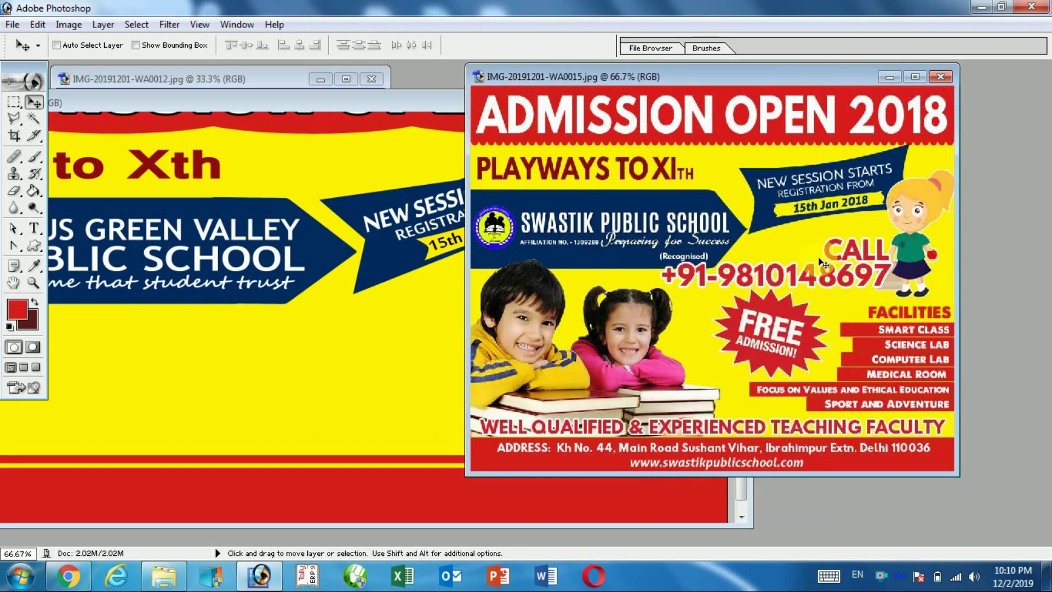
{"action": "left_click_drag", "start_coordinate": [695, 76], "coordinate": [800, 89]}
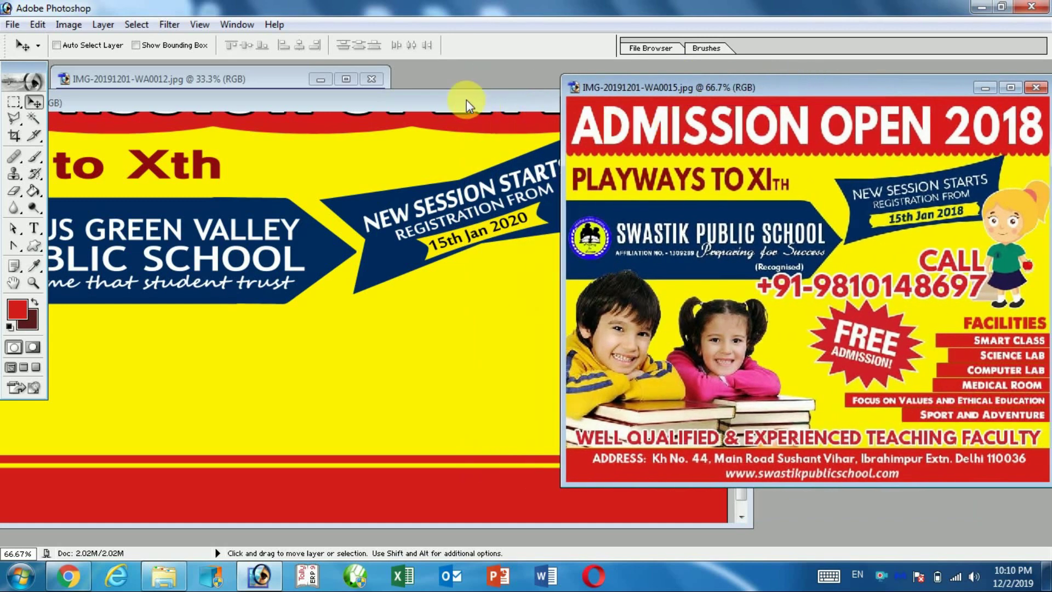
{"action": "left_click", "coordinate": [466, 97]}
{"action": "left_click_drag", "start_coordinate": [466, 97], "coordinate": [666, 101]}
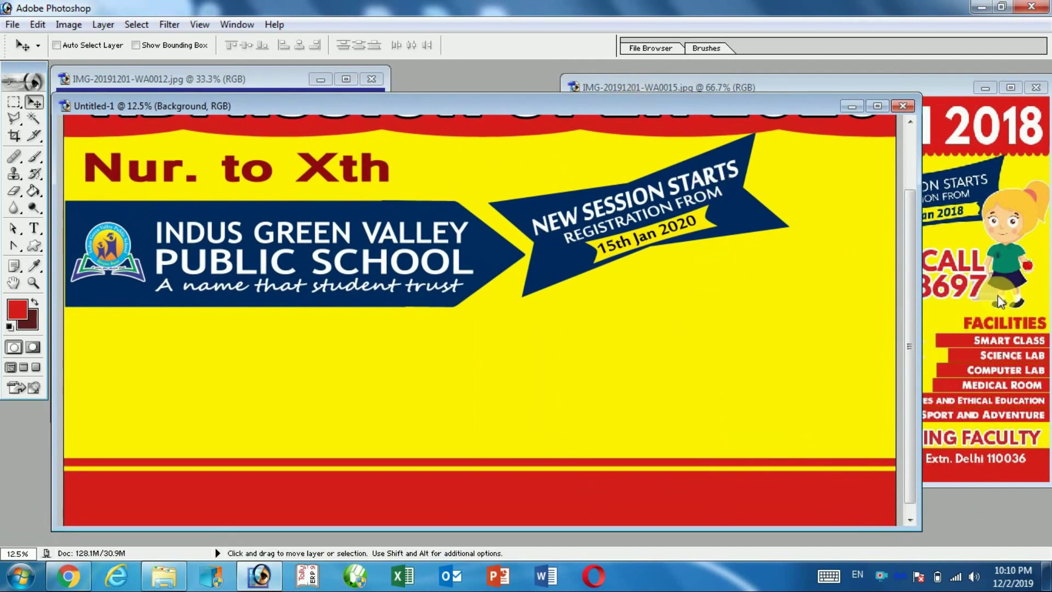
{"action": "left_click", "coordinate": [997, 280]}
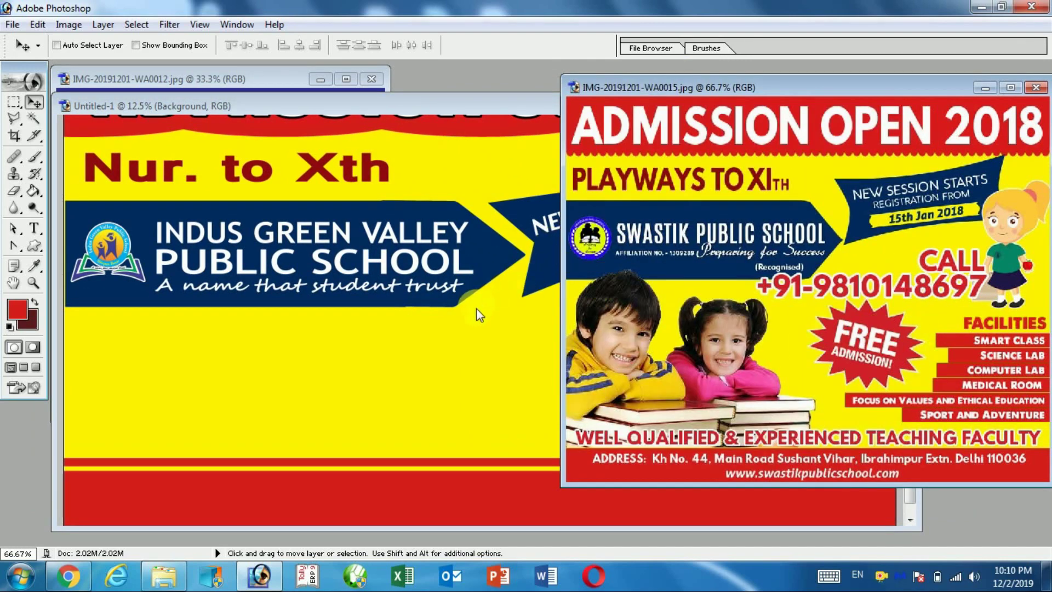
{"action": "left_click", "coordinate": [410, 285]}
Duplicate the PUBLIC SCHOOL text below the navy ribbon and clear it for new content.
{"action": "right_click", "coordinate": [409, 272]}
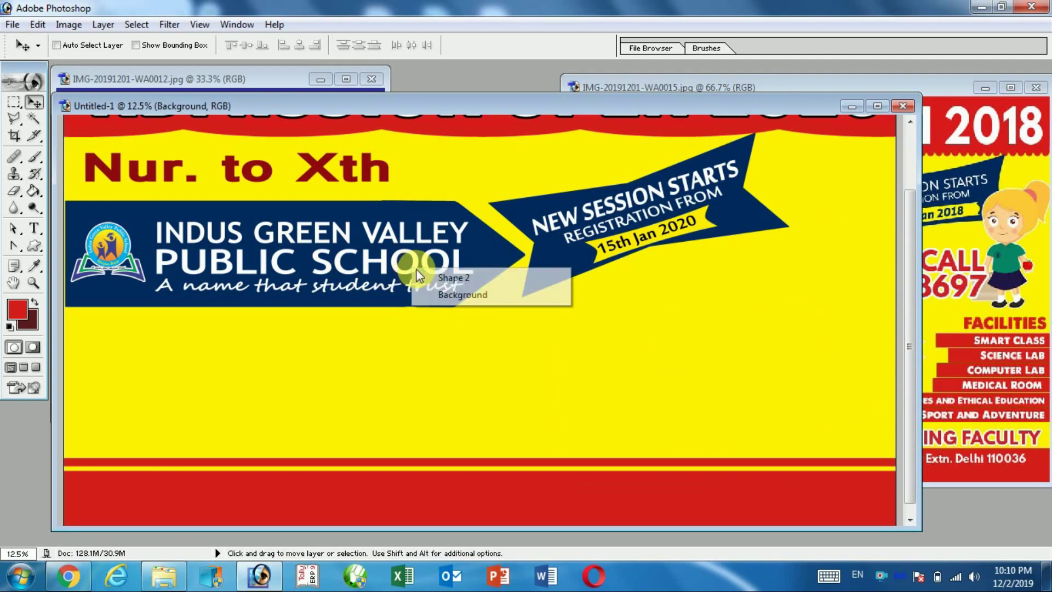
{"action": "right_click", "coordinate": [419, 267]}
{"action": "left_click", "coordinate": [476, 271]}
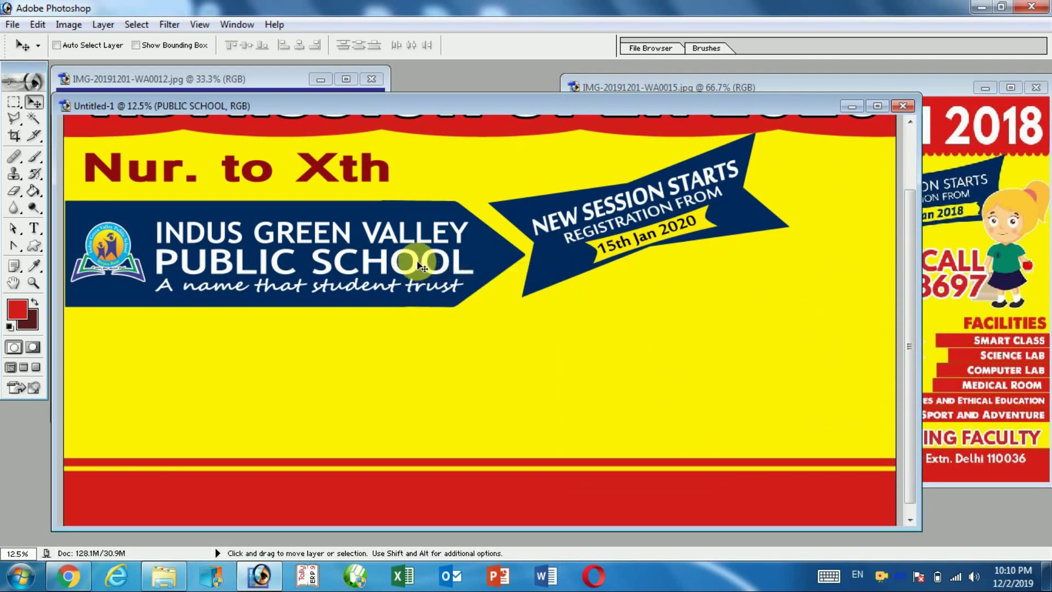
{"action": "left_click_drag", "start_coordinate": [418, 263], "coordinate": [523, 325]}
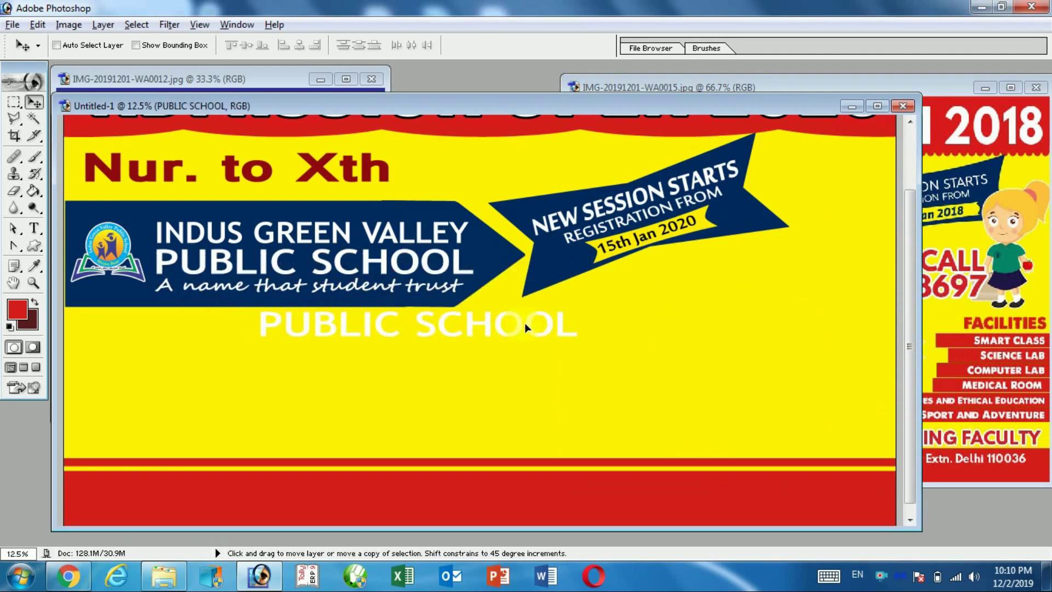
{"action": "key", "text": "t"}
{"action": "double_click", "coordinate": [512, 341]}
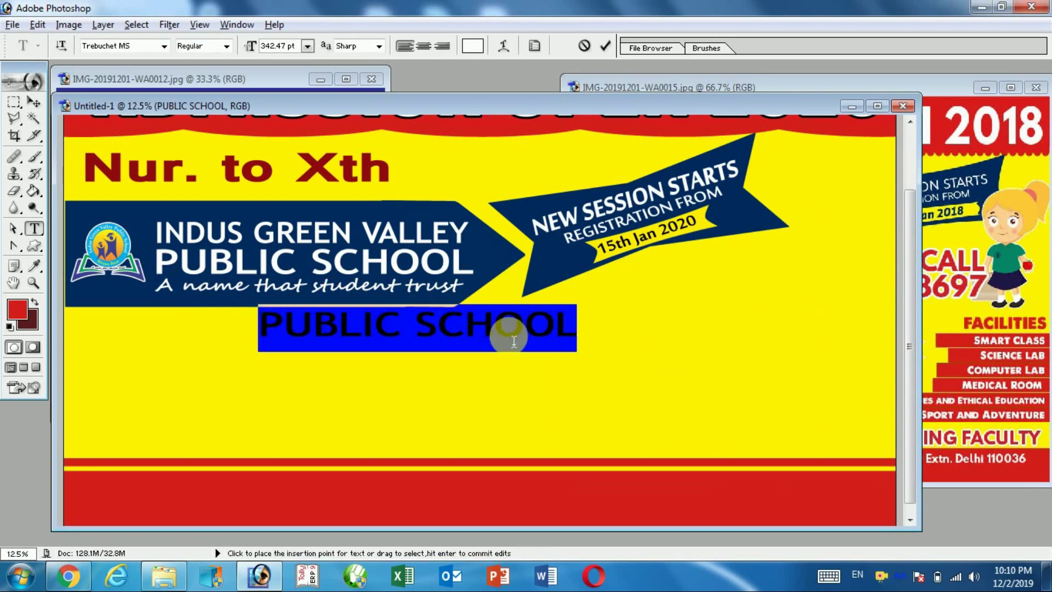
{"action": "key", "text": "BackSpace"}
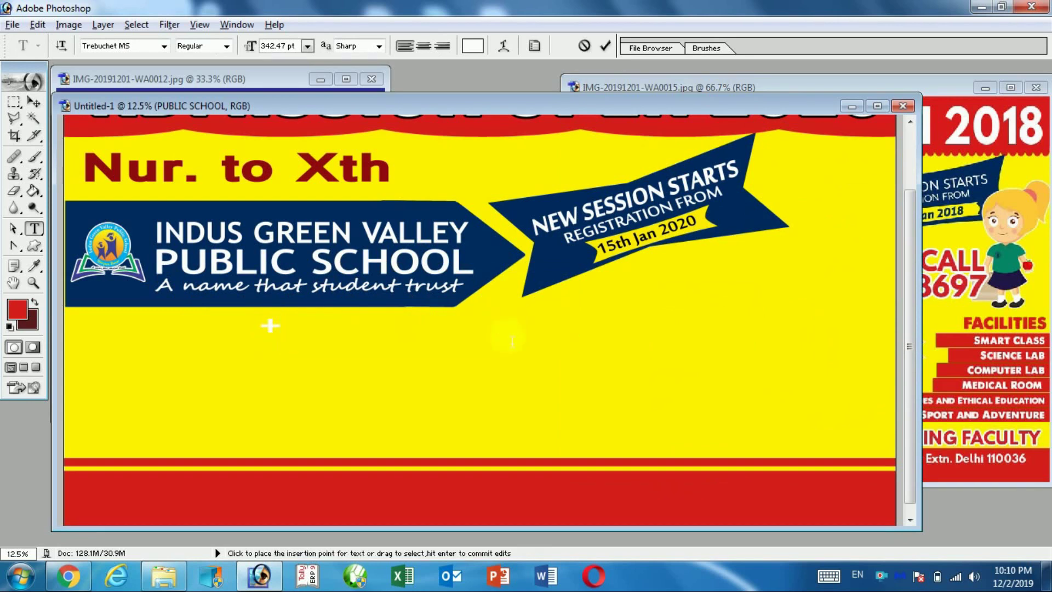
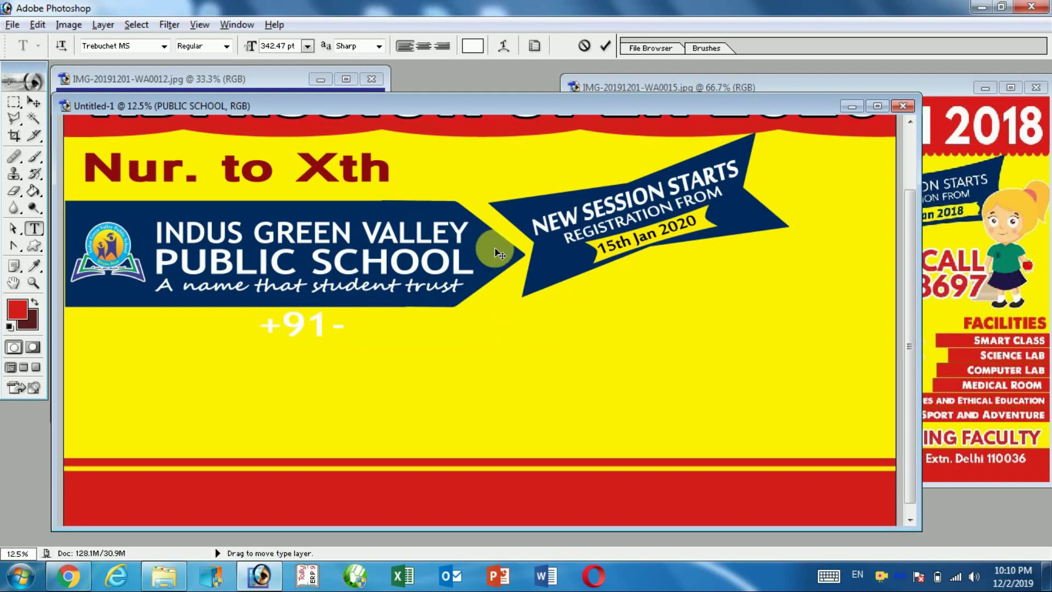
Type the school's phone number in white, moving the banner aside to uncover the reference flyers.
{"action": "mouse_move", "coordinate": [392, 109]}
{"action": "left_mouse_down"}
{"action": "mouse_move", "coordinate": [640, 89]}
{"action": "mouse_move", "coordinate": [610, 120]}
{"action": "left_mouse_up"}
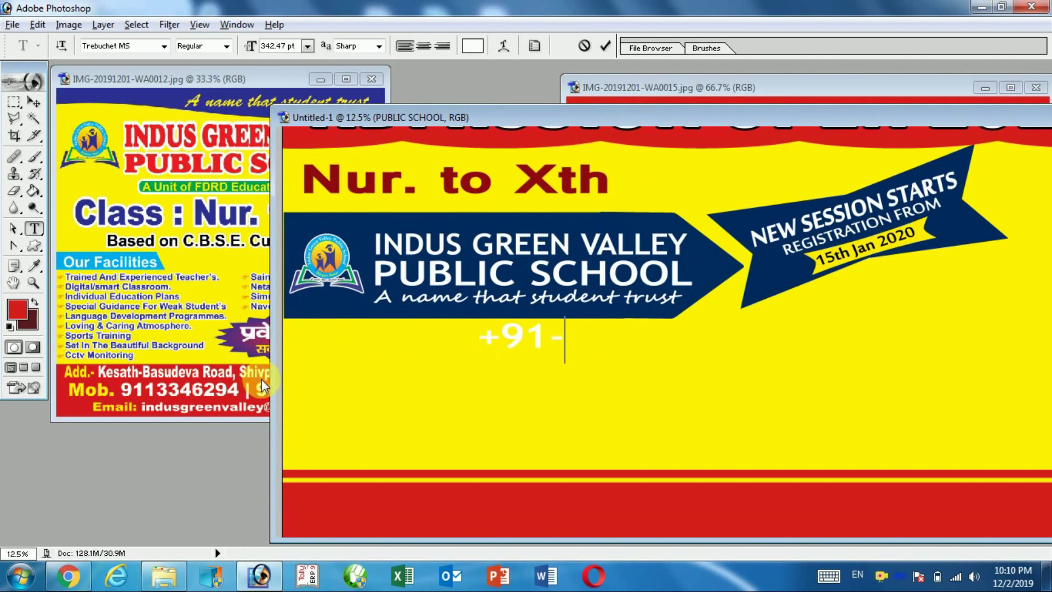
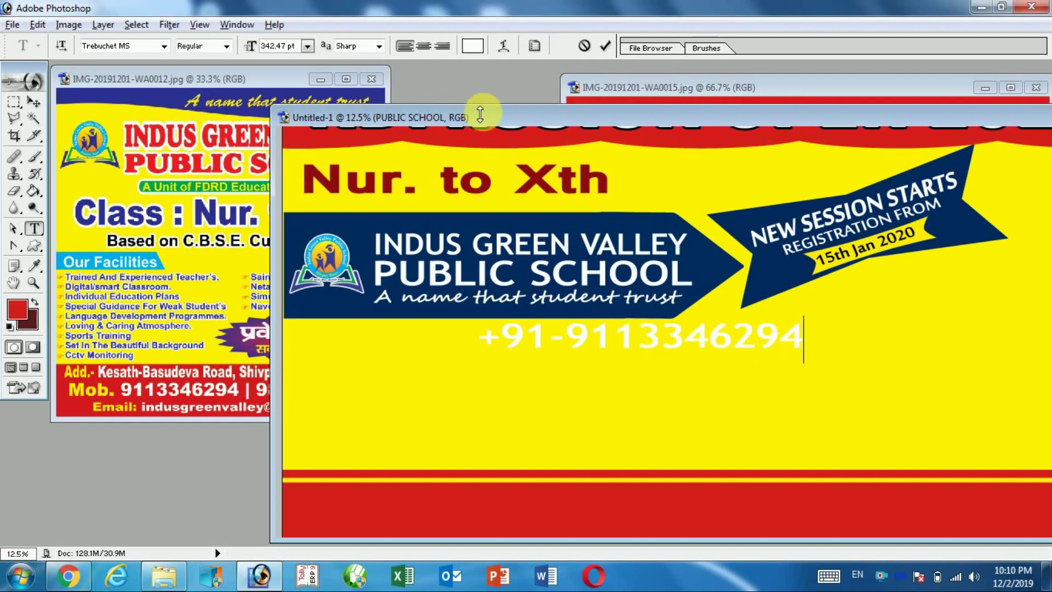
{"action": "mouse_move", "coordinate": [479, 117]}
{"action": "left_mouse_down"}
{"action": "mouse_move", "coordinate": [458, 404]}
{"action": "mouse_move", "coordinate": [405, 399]}
{"action": "mouse_move", "coordinate": [377, 411]}
{"action": "mouse_move", "coordinate": [612, 65]}
{"action": "left_mouse_up"}
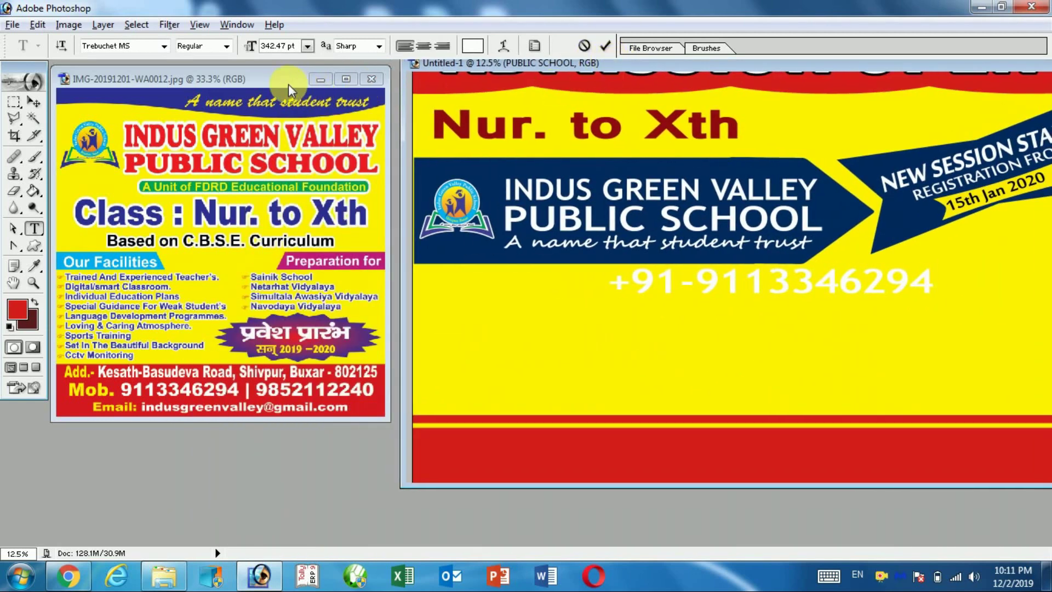
Arrange the reference flyer and banner windows side by side.
{"action": "double_click", "coordinate": [268, 80]}
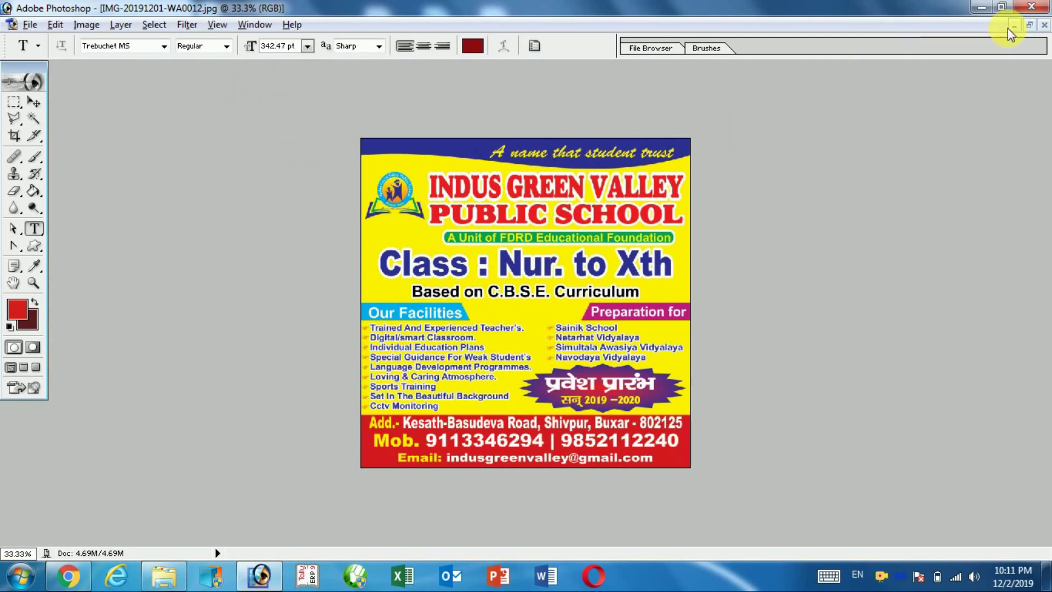
{"action": "left_click", "coordinate": [1029, 26]}
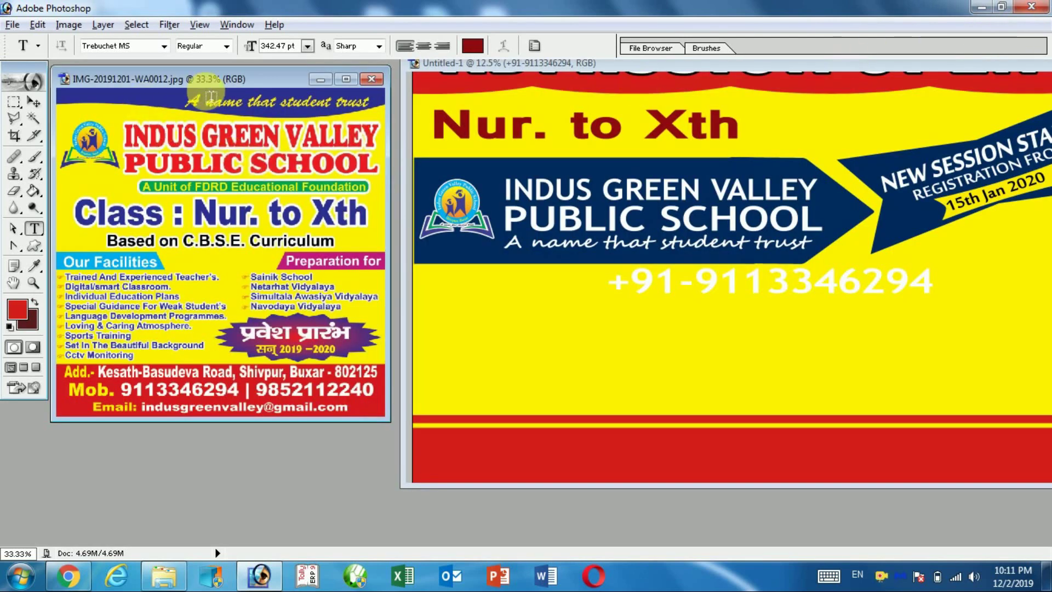
{"action": "left_click_drag", "start_coordinate": [209, 80], "coordinate": [8, 59]}
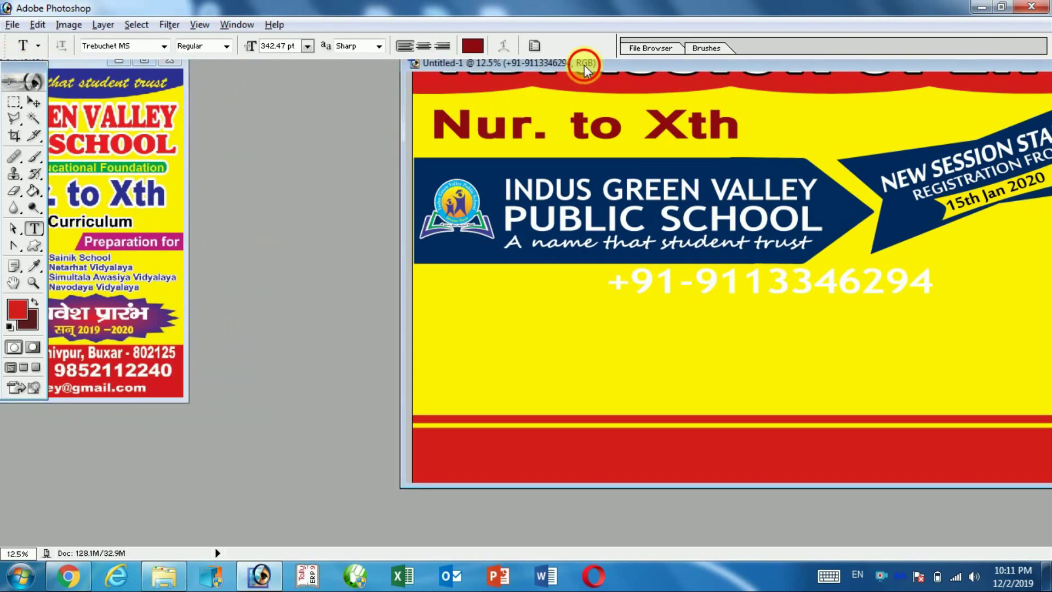
{"action": "left_click_drag", "start_coordinate": [584, 64], "coordinate": [291, 68]}
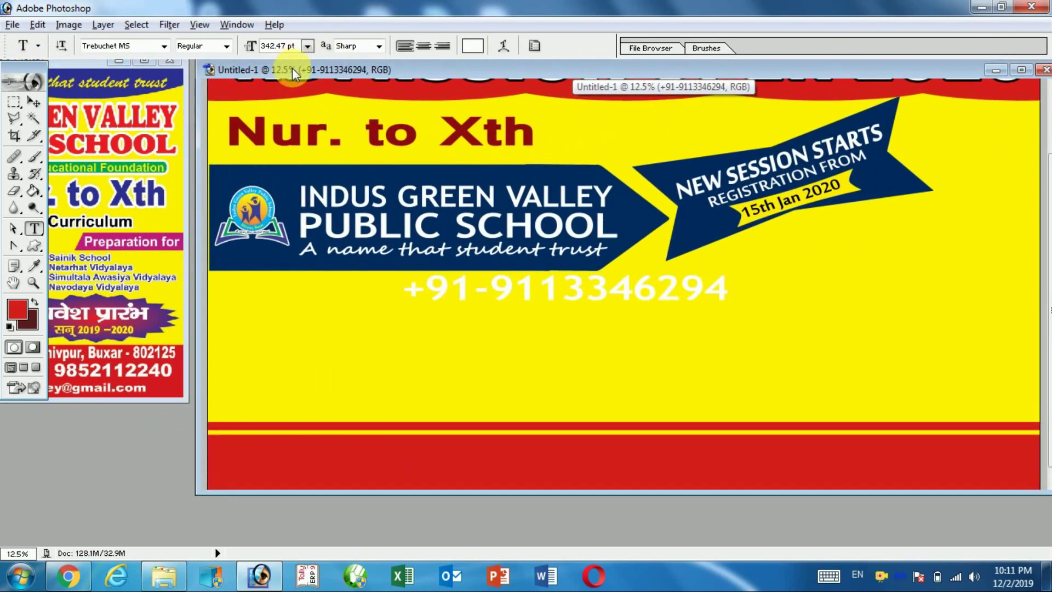
Append a ' | ' separator and the flyer's second phone number after the first, then commit.
{"action": "left_click", "coordinate": [728, 293]}
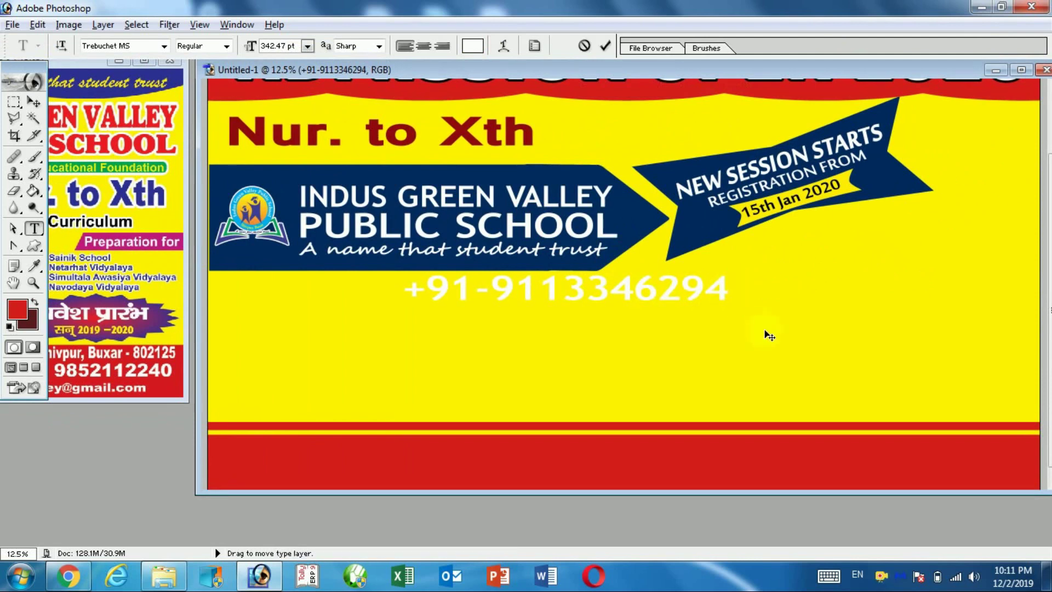
{"action": "type", "text": "| "}
{"action": "type", "text": "+"}
{"action": "type", "text": "1"}
{"action": "key", "text": "BackSpace"}
{"action": "type", "text": "91-"}
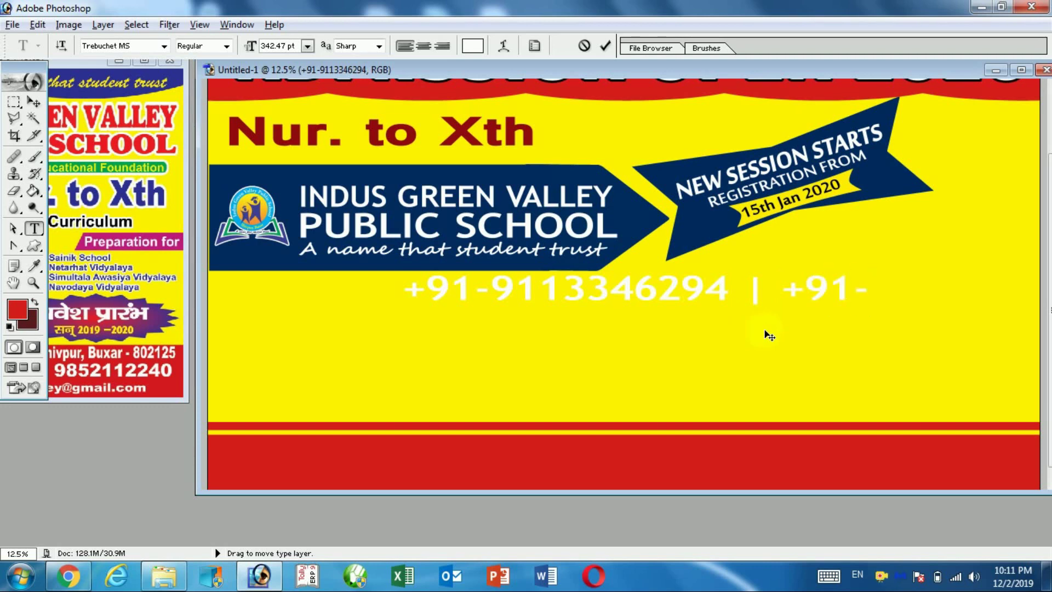
{"action": "type", "text": "98"}
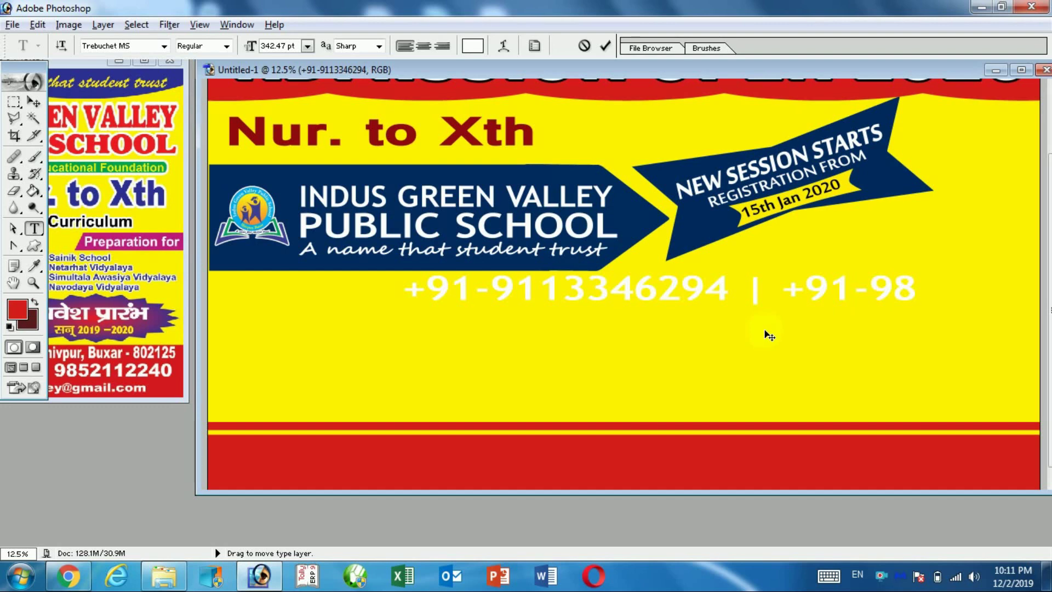
{"action": "type", "text": "52"}
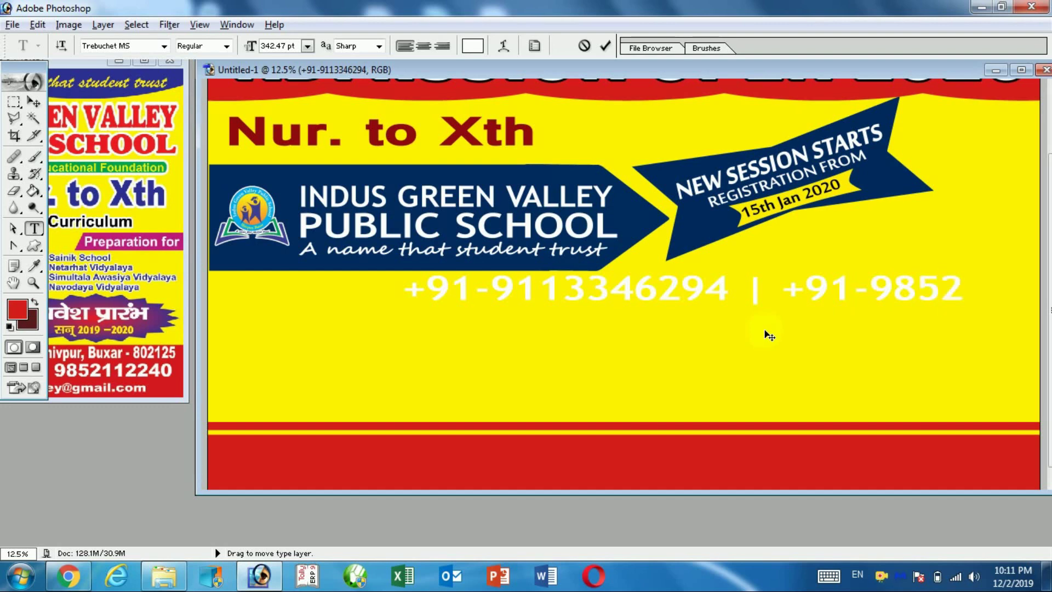
{"action": "type", "text": "112"}
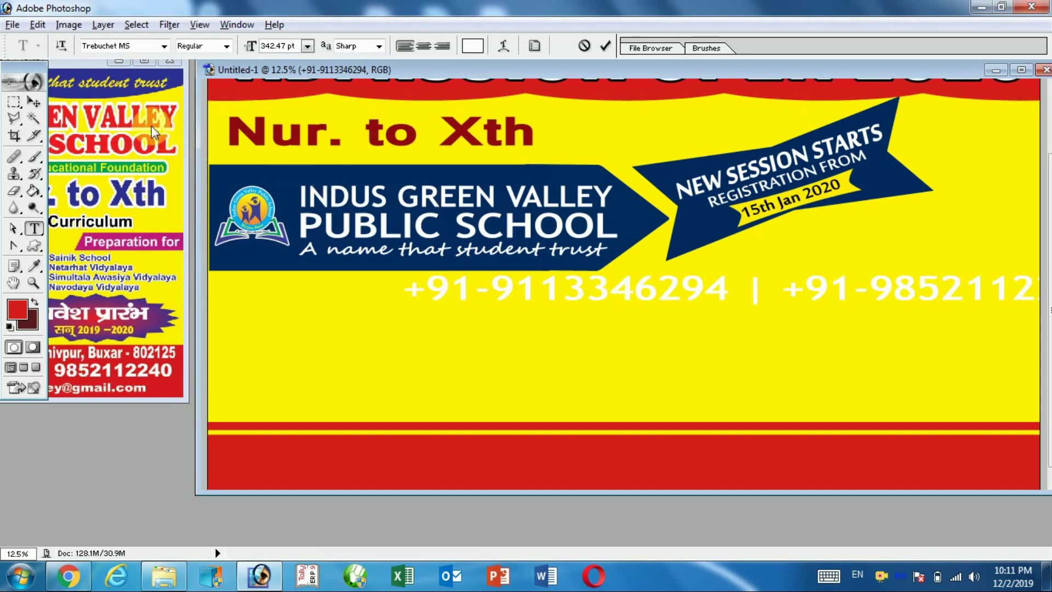
{"action": "left_click", "coordinate": [33, 103]}
Free-transform the phone line to about 67% width and centre it under the school ribbon.
{"action": "key", "text": "ctrl+t"}
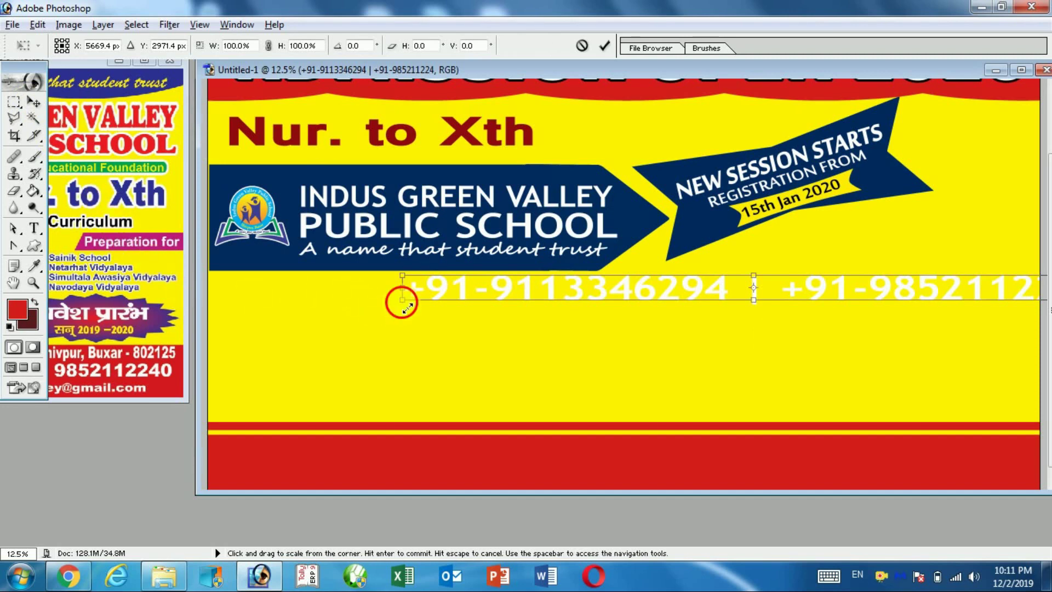
{"action": "left_click_drag", "start_coordinate": [402, 300], "coordinate": [657, 310]}
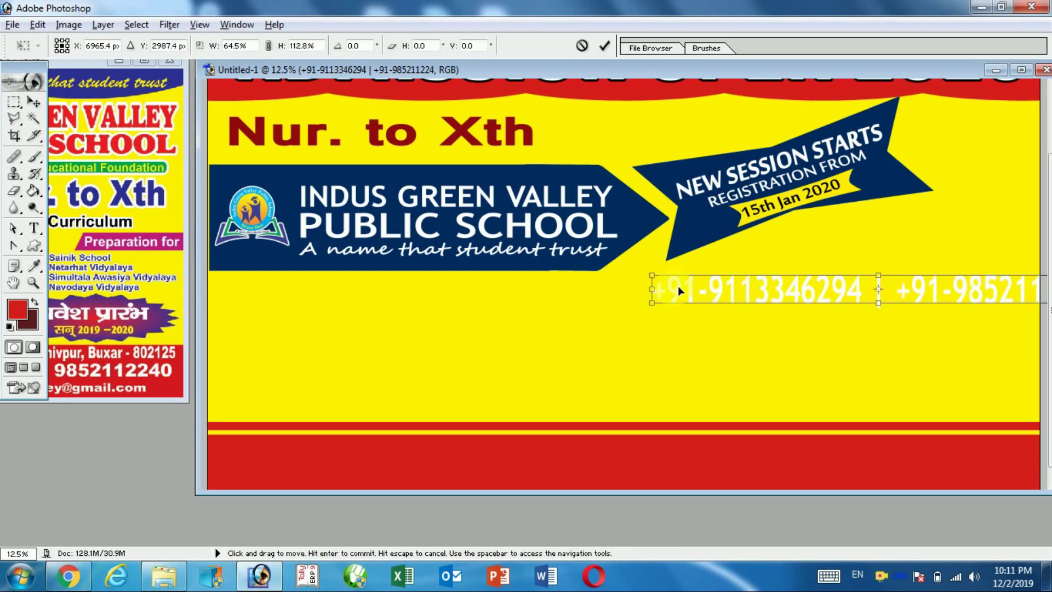
{"action": "left_click_drag", "start_coordinate": [680, 290], "coordinate": [488, 289]}
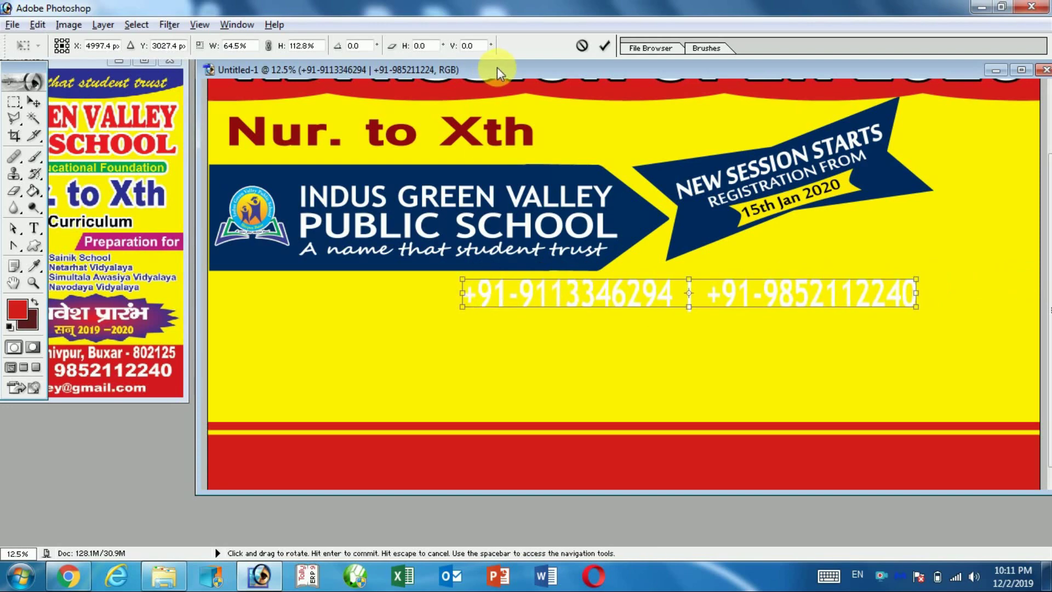
{"action": "left_click_drag", "start_coordinate": [497, 67], "coordinate": [371, 120]}
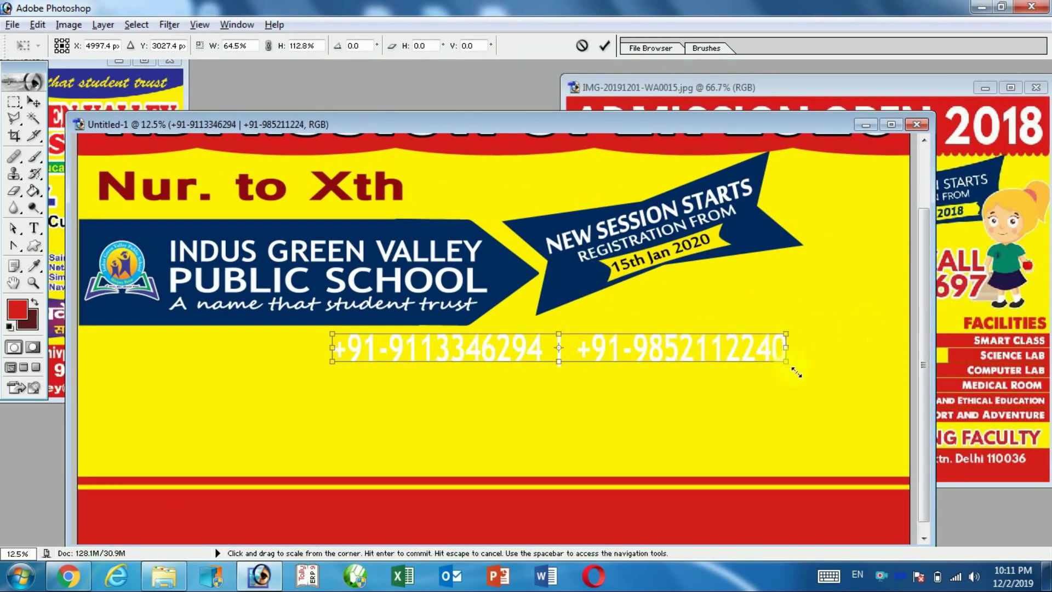
{"action": "left_click_drag", "start_coordinate": [798, 370], "coordinate": [815, 366]}
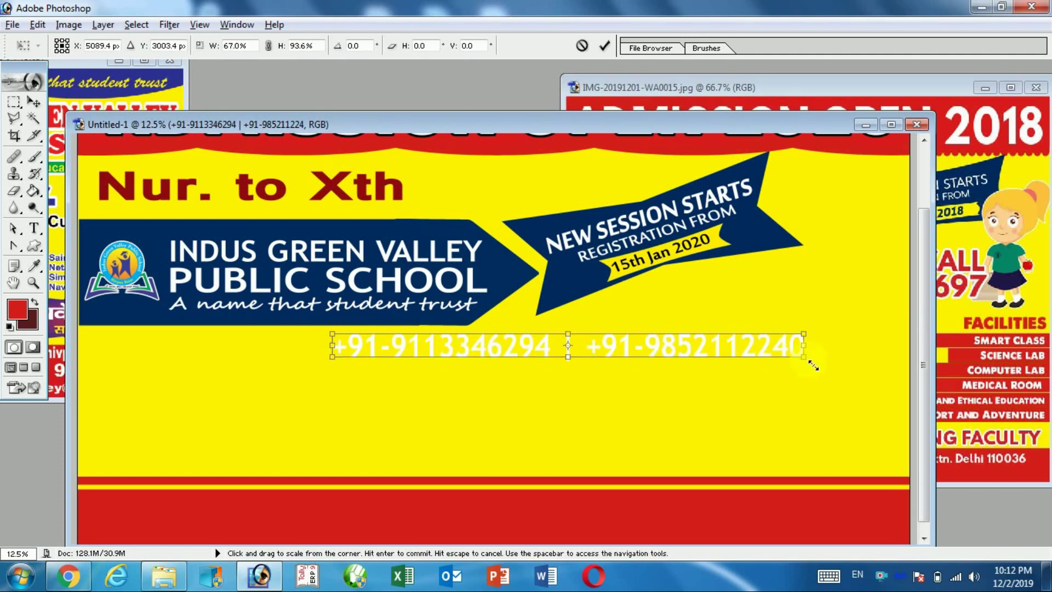
{"action": "key", "text": "Return"}
{"action": "mouse_move", "coordinate": [657, 131]}
{"action": "left_mouse_down"}
{"action": "mouse_move", "coordinate": [645, 150]}
{"action": "mouse_move", "coordinate": [617, 120]}
{"action": "left_mouse_up"}
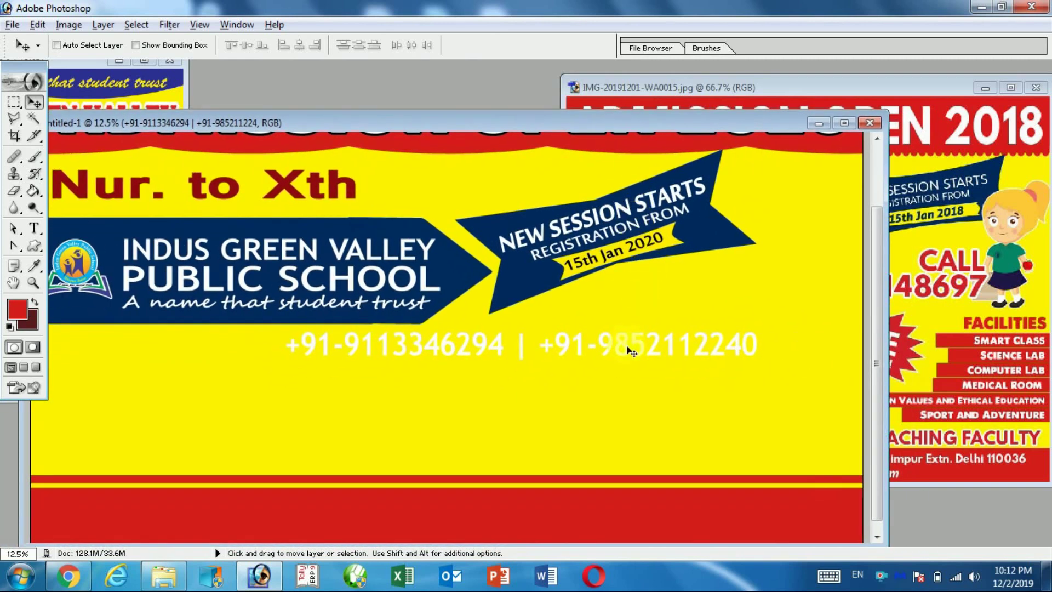
{"action": "left_click_drag", "start_coordinate": [631, 352], "coordinate": [616, 347]}
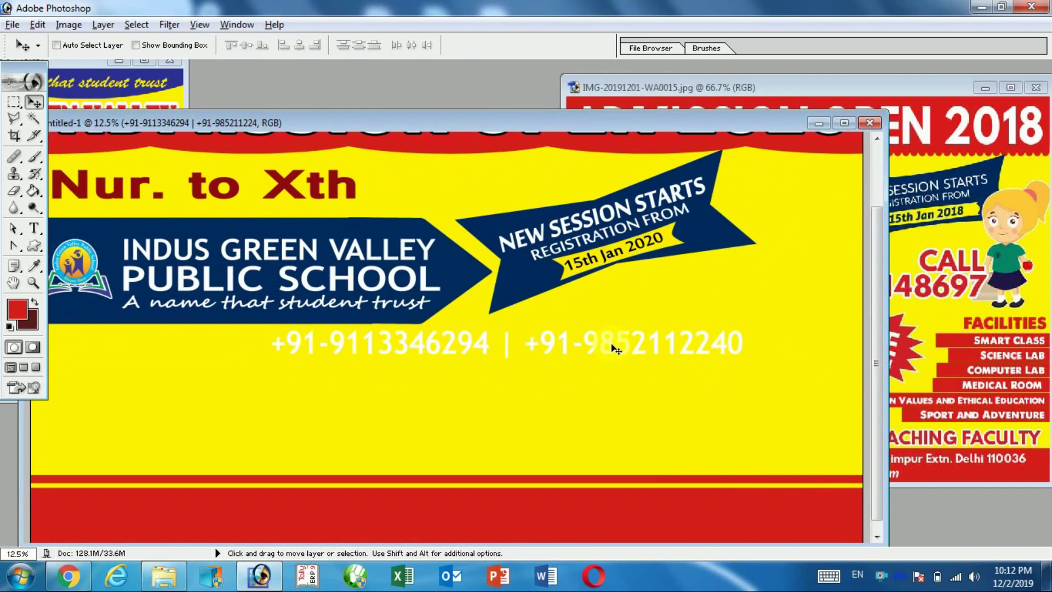
Recolour the whole phone-number line red, sampled from the reference flyer.
{"action": "key", "text": "t"}
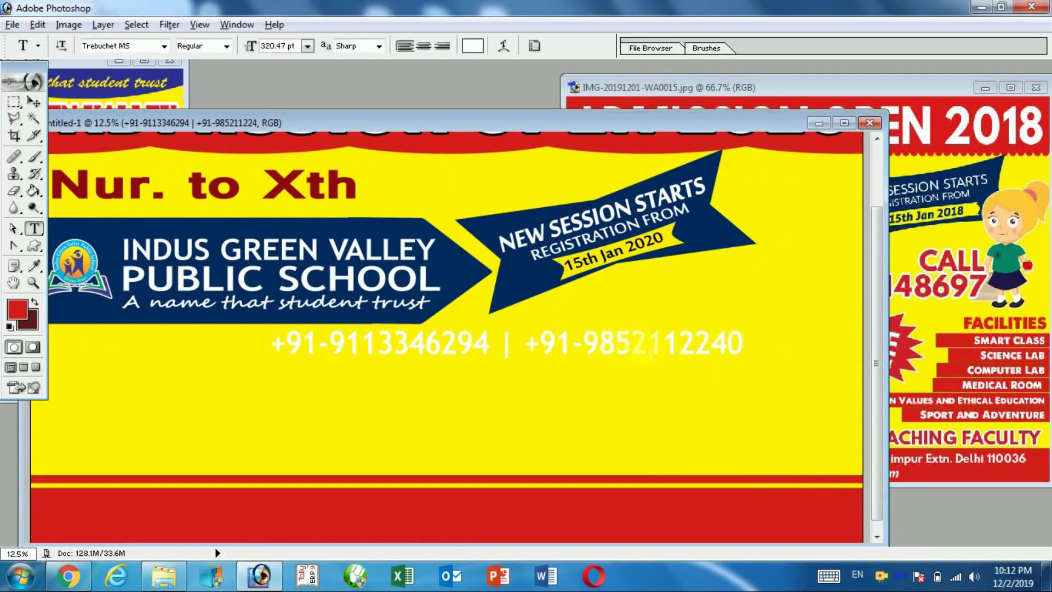
{"action": "left_click_drag", "start_coordinate": [617, 351], "coordinate": [571, 351]}
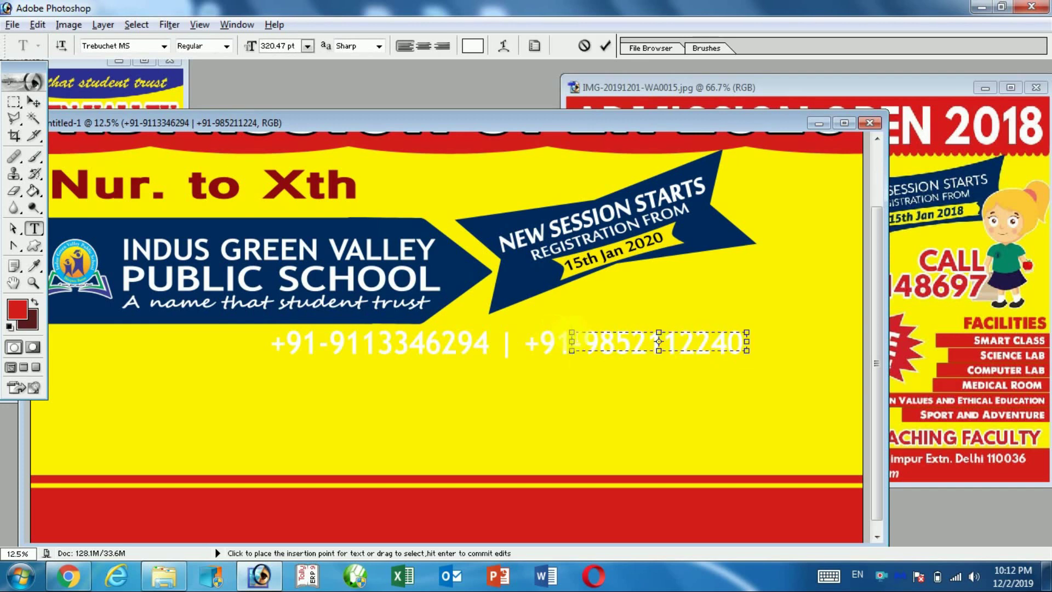
{"action": "key", "text": "Escape"}
{"action": "left_click_drag", "start_coordinate": [744, 345], "coordinate": [268, 348]}
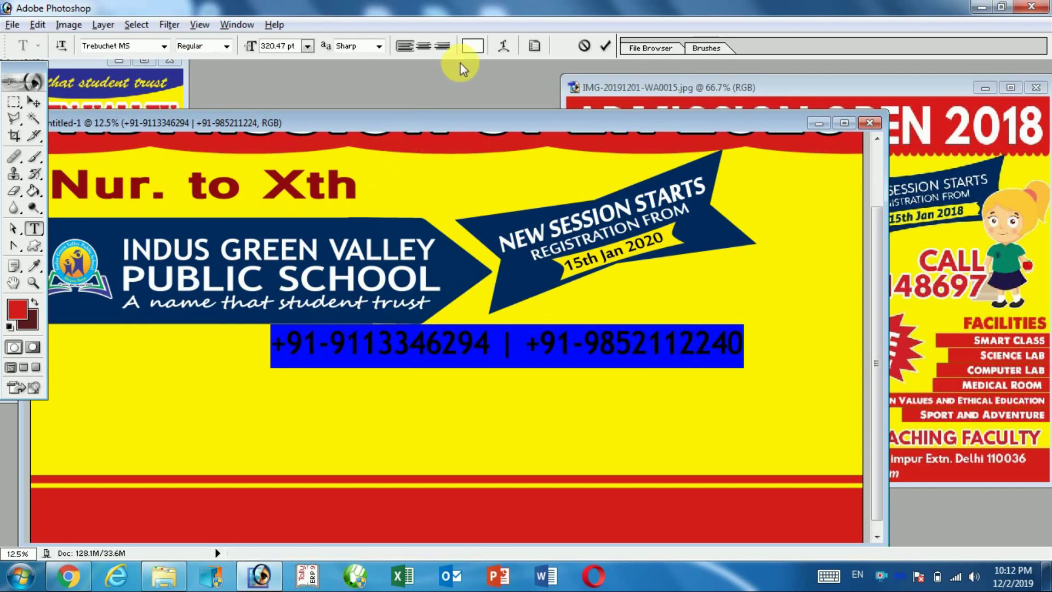
{"action": "left_click", "coordinate": [473, 46]}
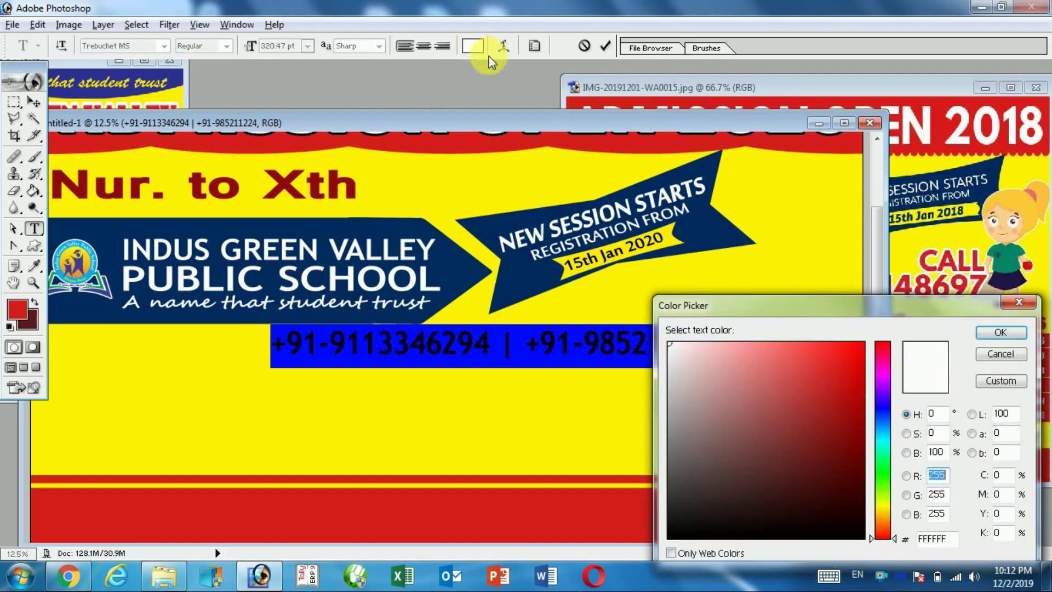
{"action": "left_click", "coordinate": [927, 293]}
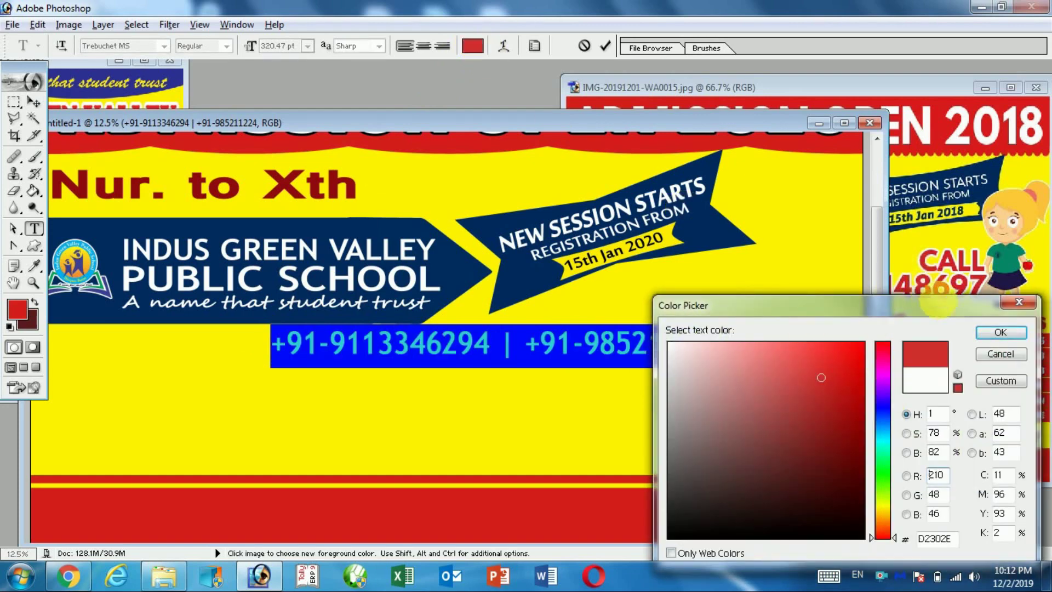
{"action": "left_click", "coordinate": [1001, 332]}
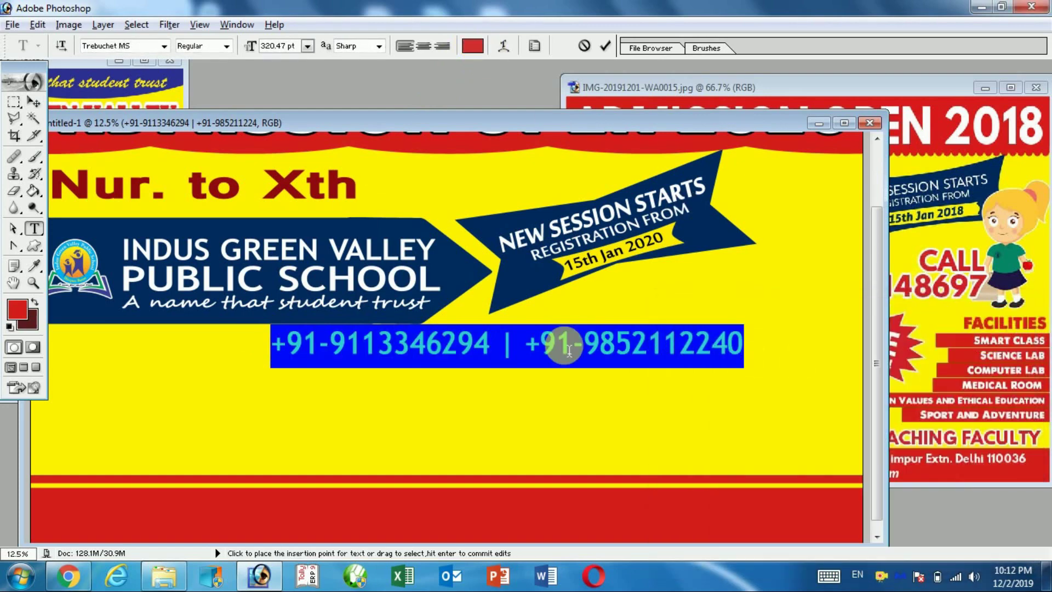
{"action": "left_click", "coordinate": [33, 102]}
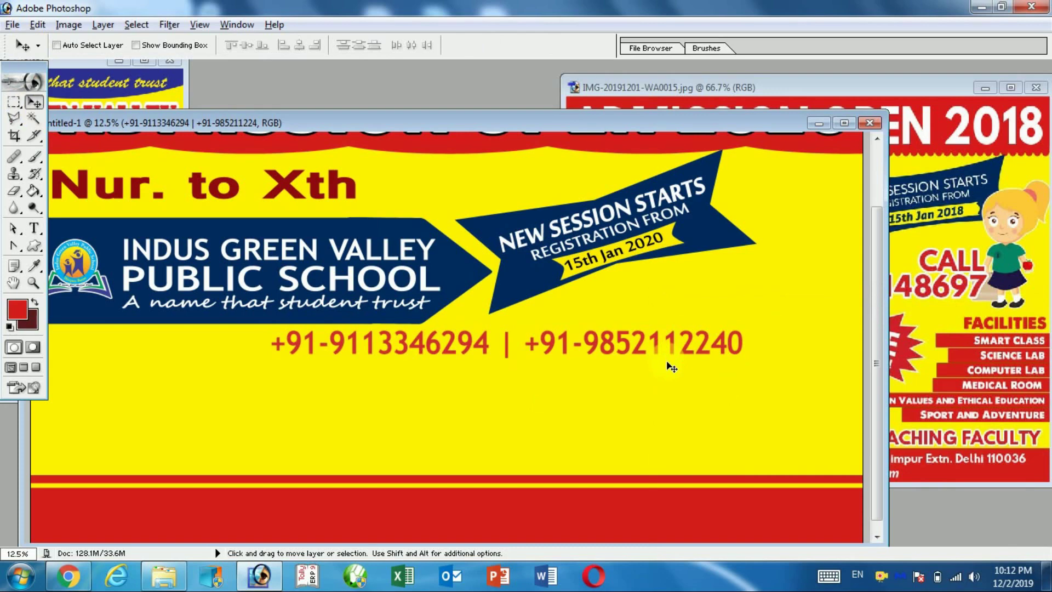
Add a 24 px white Stroke layer style to the phone-number text layer.
{"action": "key", "text": "F7"}
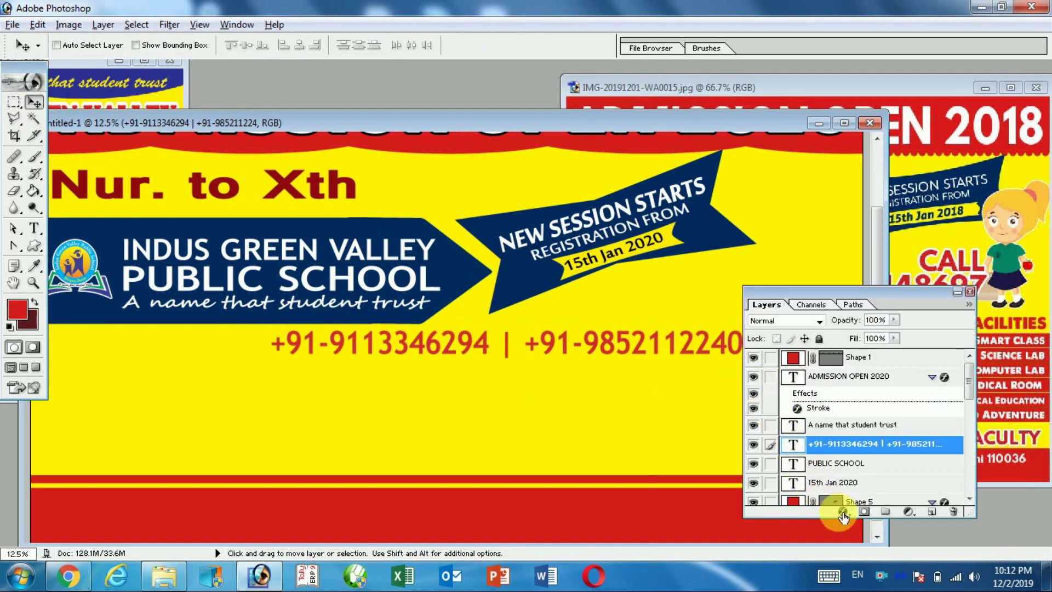
{"action": "left_click", "coordinate": [841, 513]}
{"action": "left_click", "coordinate": [860, 500]}
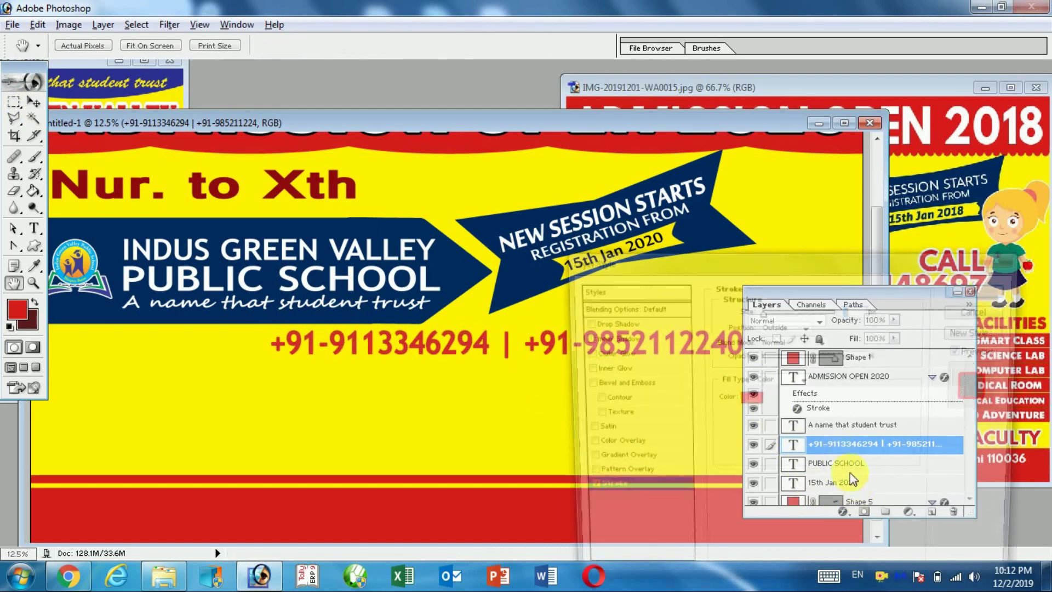
{"action": "left_click", "coordinate": [751, 399]}
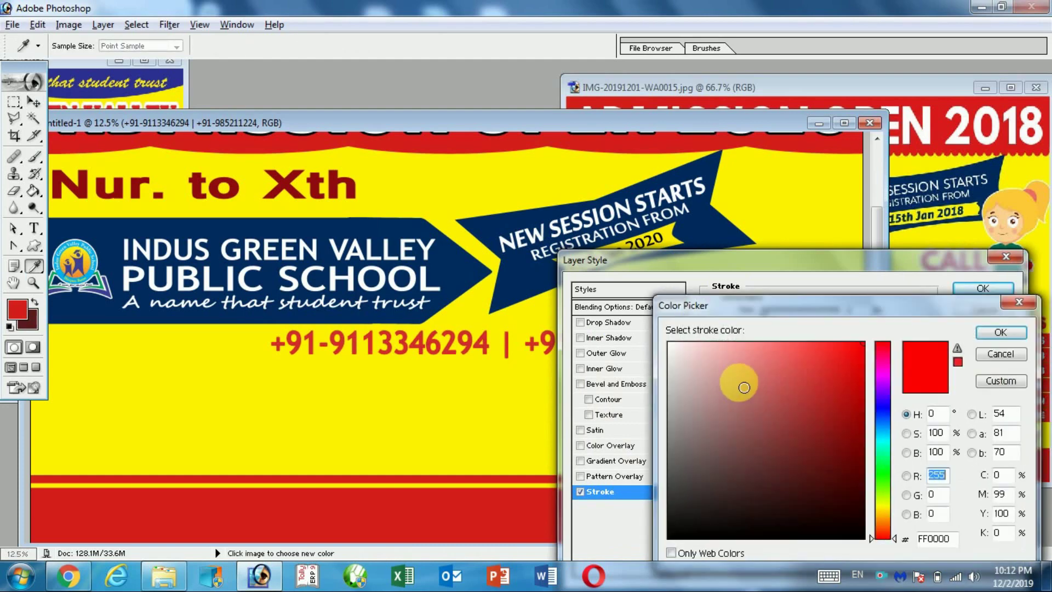
{"action": "left_click", "coordinate": [1001, 332]}
{"action": "left_click_drag", "start_coordinate": [736, 273], "coordinate": [741, 381]}
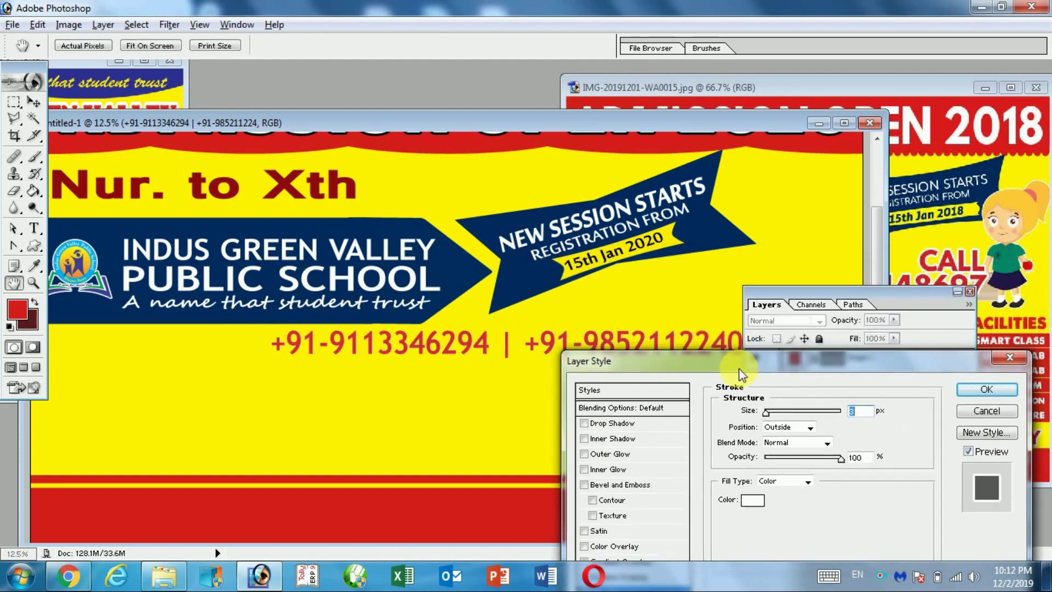
{"action": "left_click_drag", "start_coordinate": [771, 420], "coordinate": [780, 424]}
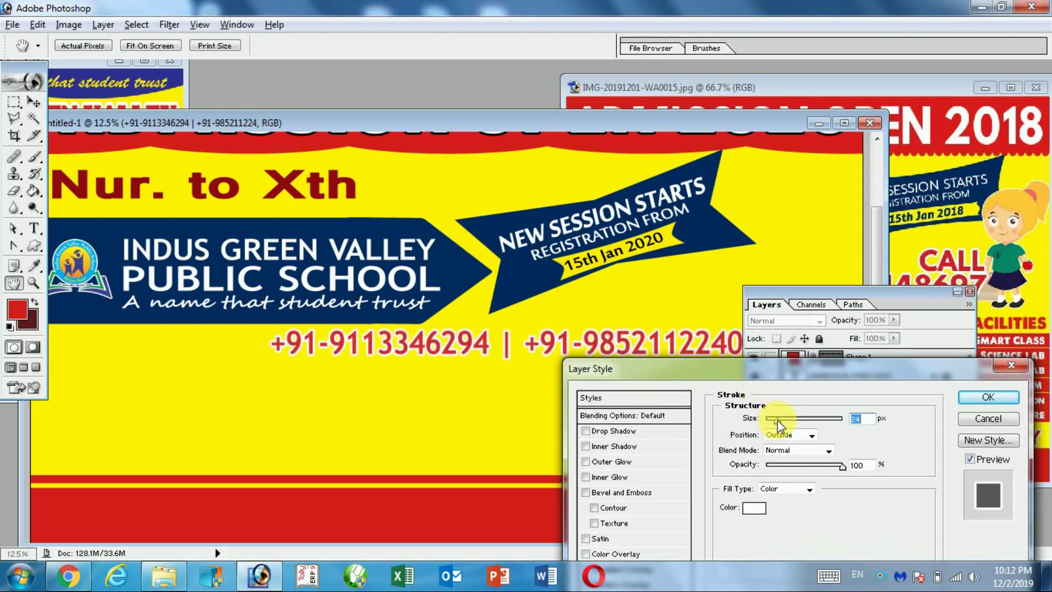
{"action": "left_click", "coordinate": [1013, 402]}
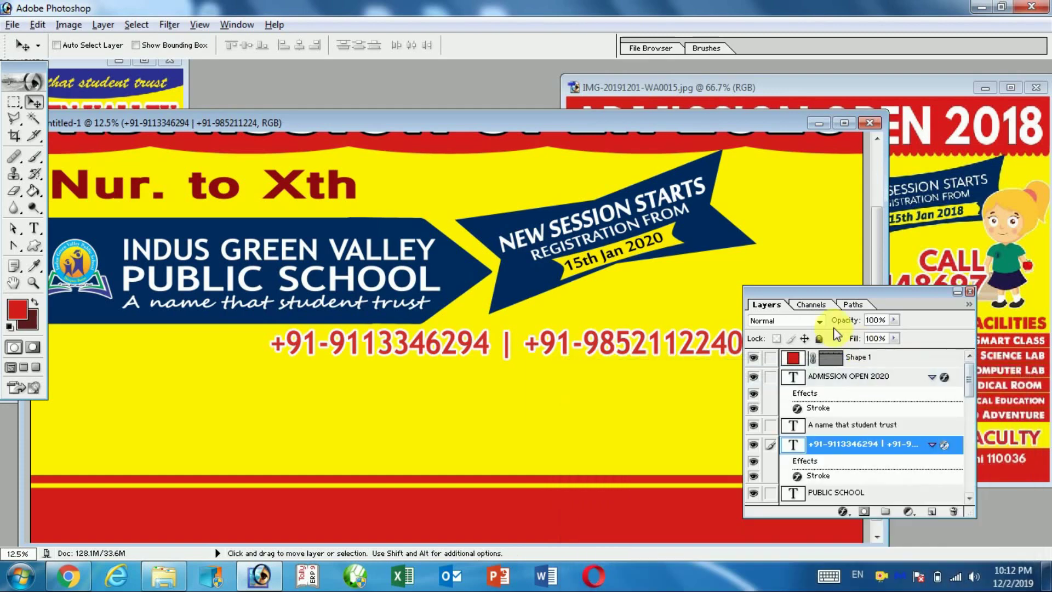
{"action": "left_click", "coordinate": [969, 292]}
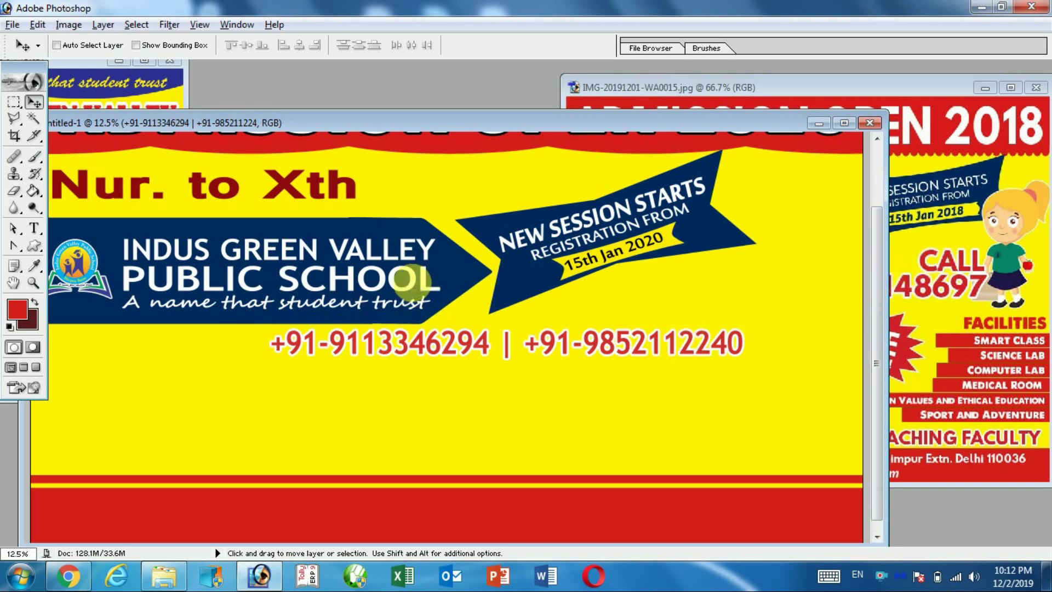
Duplicate the PUBLIC SCHOOL text, retype it as CALL, and place it above the right-hand number.
{"action": "right_click", "coordinate": [414, 281]}
{"action": "left_click", "coordinate": [441, 294]}
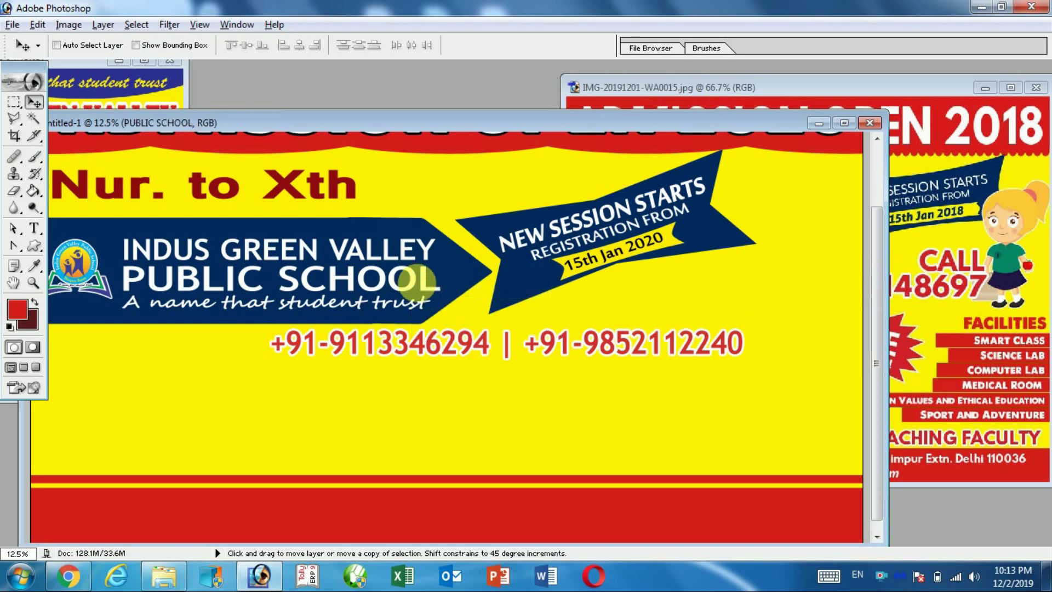
{"action": "left_click_drag", "start_coordinate": [416, 285], "coordinate": [717, 319]}
{"action": "key", "text": "t"}
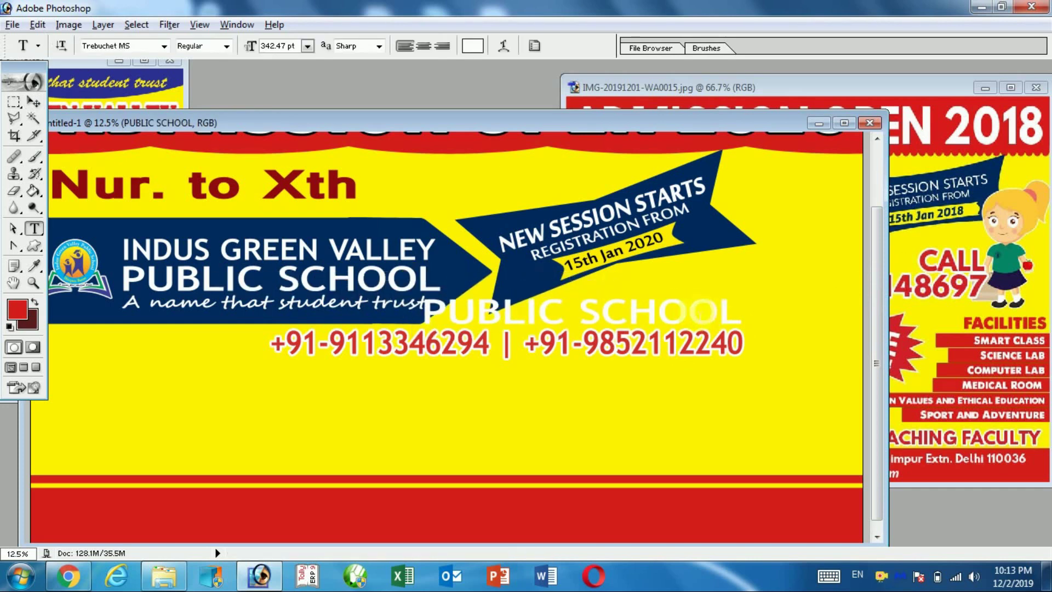
{"action": "triple_click", "coordinate": [700, 315]}
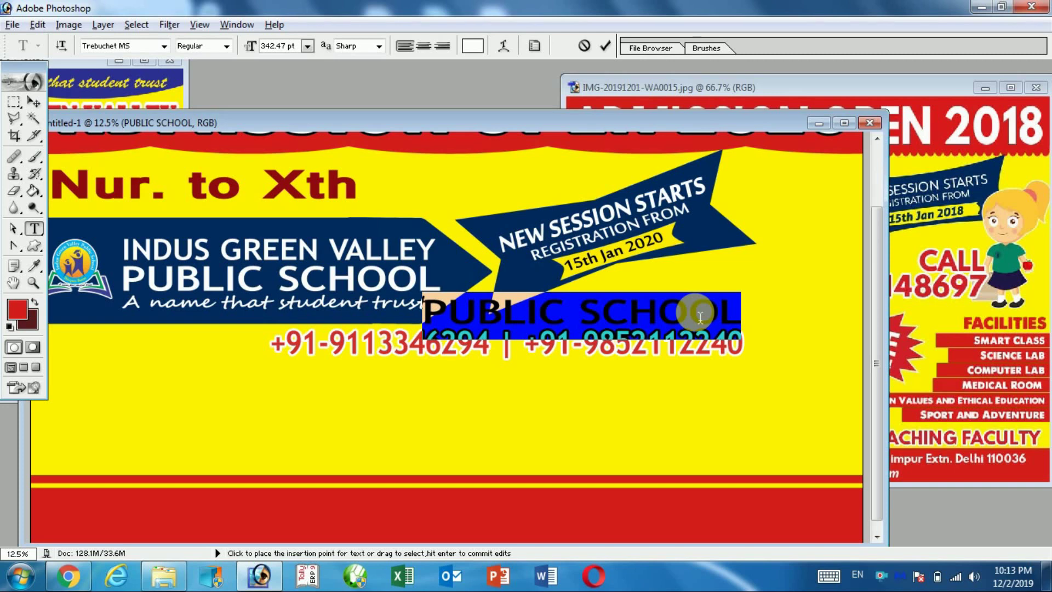
{"action": "type", "text": "CALL"}
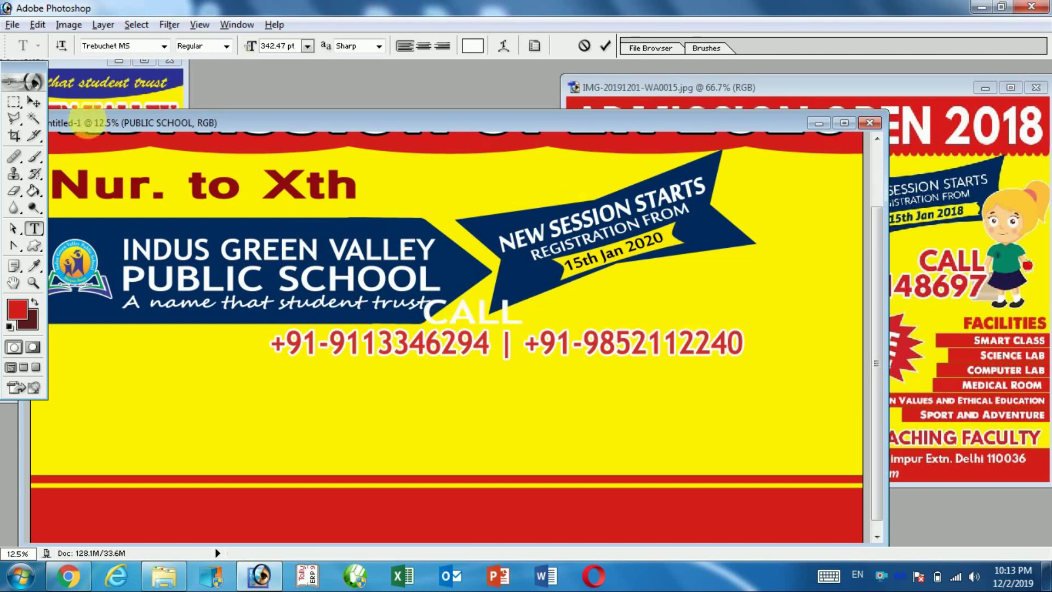
{"action": "left_click", "coordinate": [36, 103]}
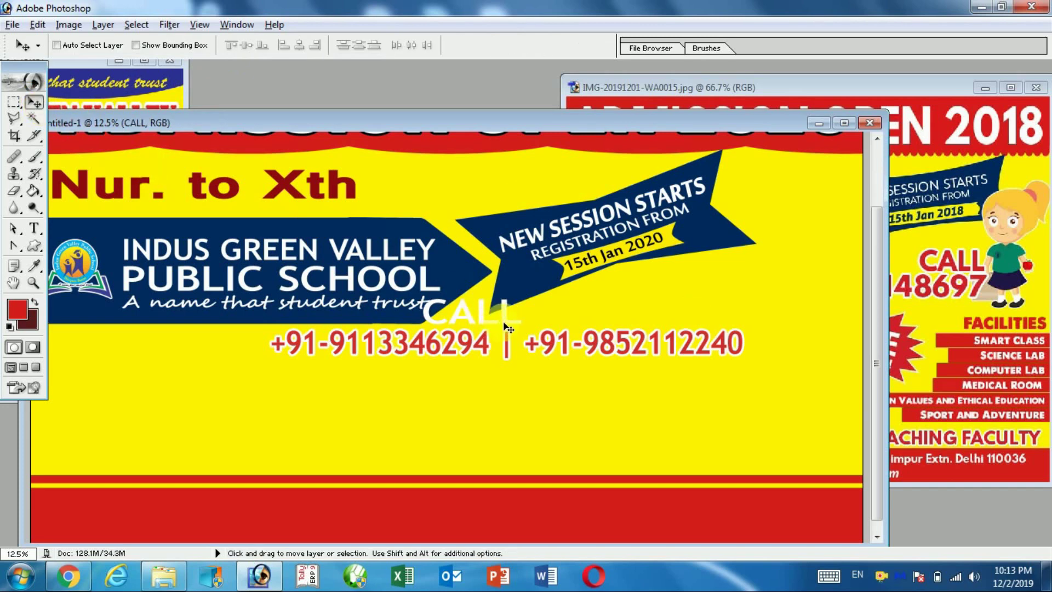
{"action": "left_click_drag", "start_coordinate": [506, 327], "coordinate": [725, 315]}
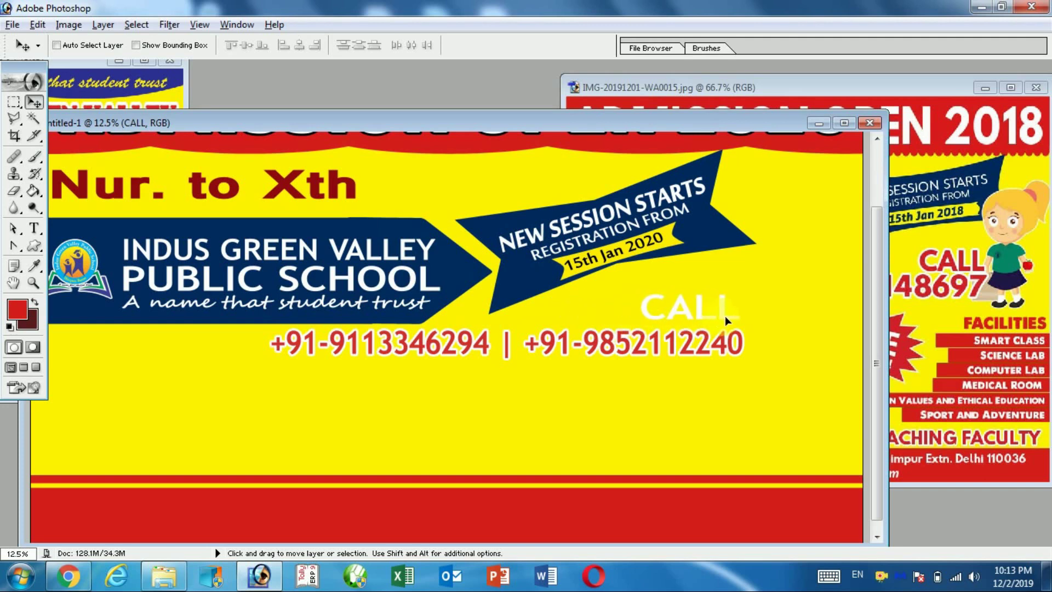
Reselect the CALL text to adjust its font, then commit the edit.
{"action": "key", "text": "t"}
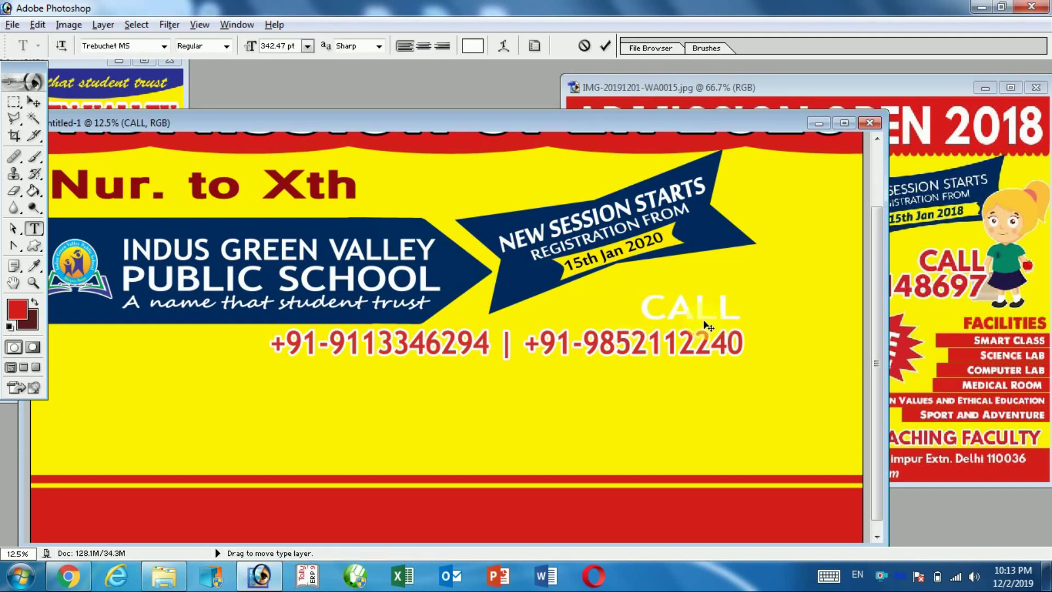
{"action": "double_click", "coordinate": [704, 310]}
{"action": "left_click", "coordinate": [128, 47]}
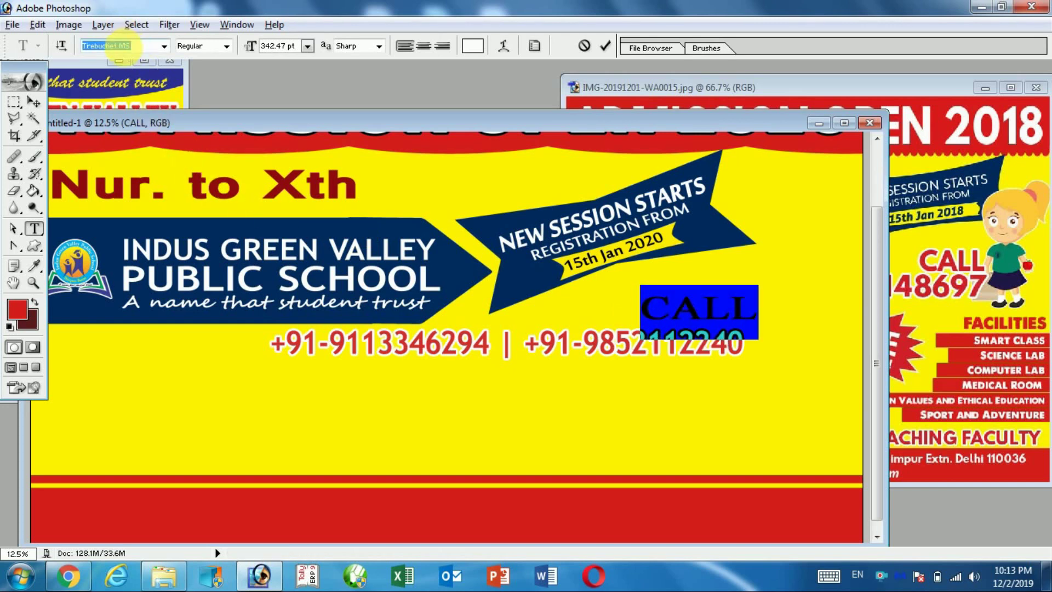
{"action": "left_click", "coordinate": [34, 102]}
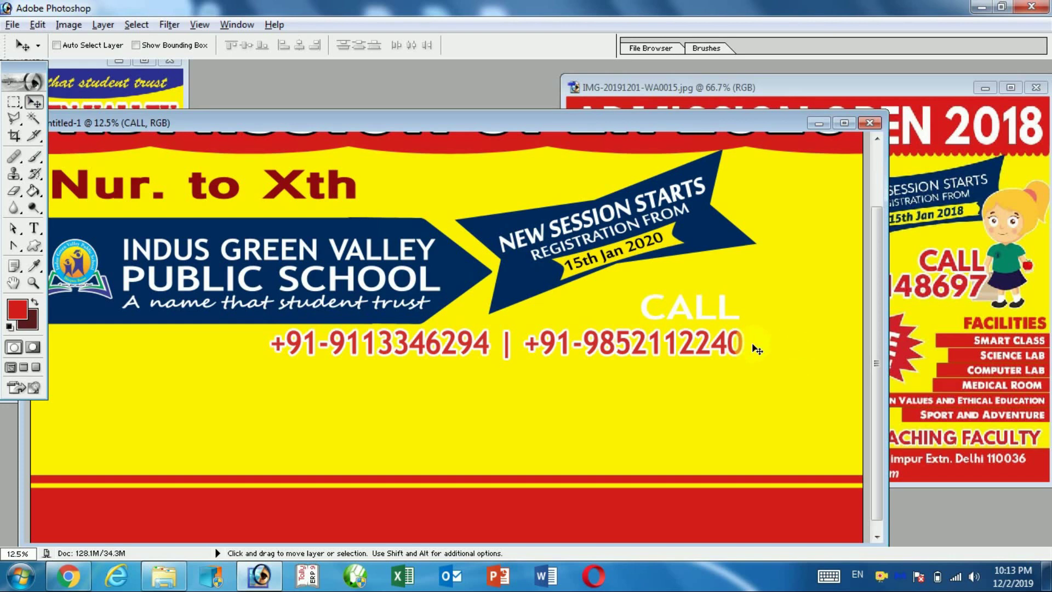
{"action": "key", "text": "t"}
{"action": "left_click_drag", "start_coordinate": [717, 310], "coordinate": [641, 310]}
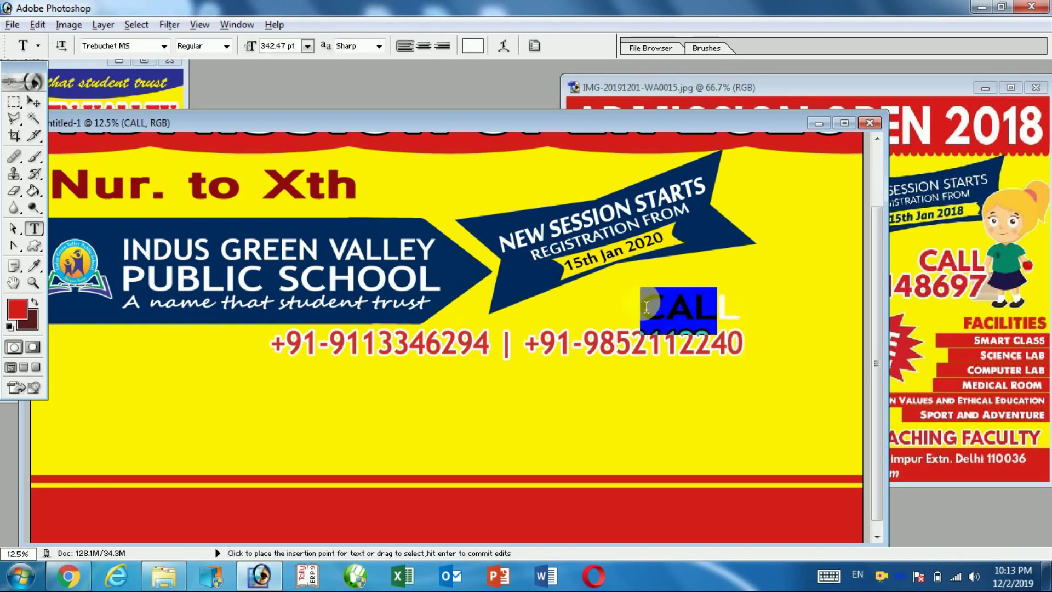
{"action": "left_click_drag", "start_coordinate": [709, 316], "coordinate": [719, 313]}
{"action": "double_click", "coordinate": [719, 310]}
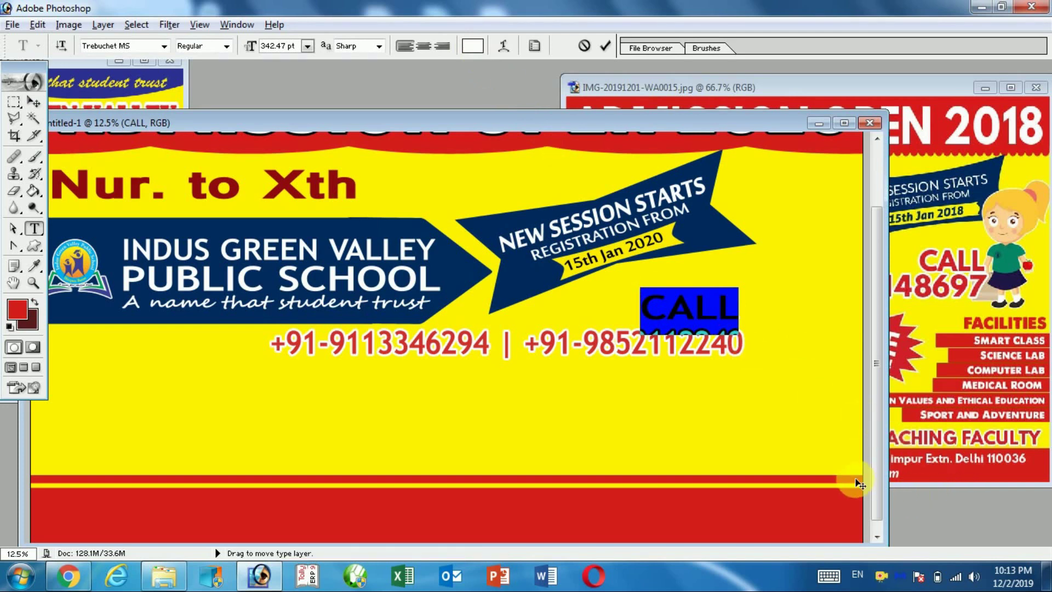
{"action": "left_click", "coordinate": [24, 102]}
Give CALL a red Colour Overlay sampled from the phone-number line.
{"action": "key", "text": "F7"}
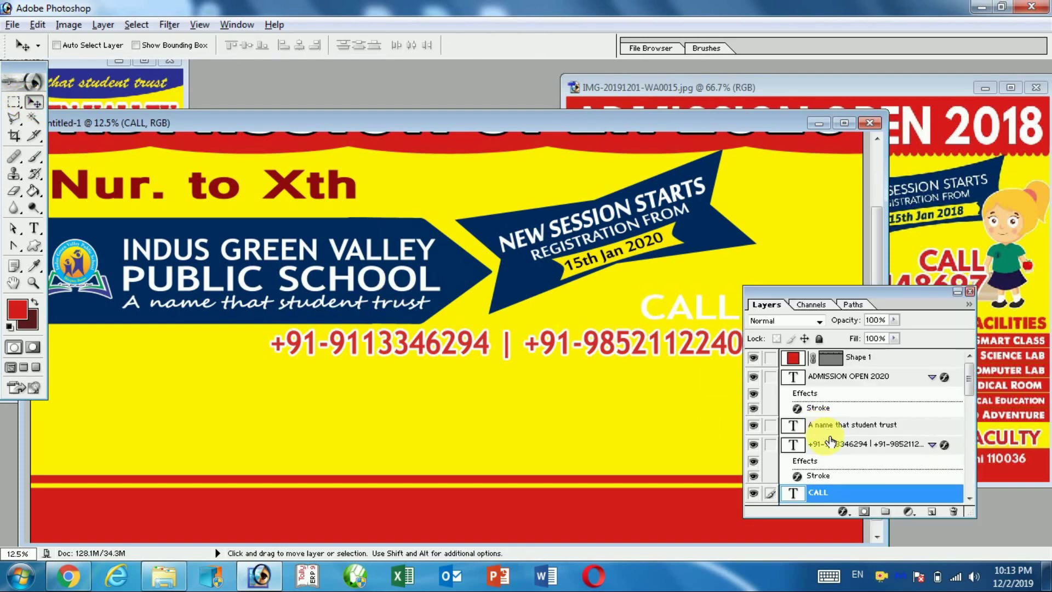
{"action": "left_click_drag", "start_coordinate": [802, 290], "coordinate": [896, 250]}
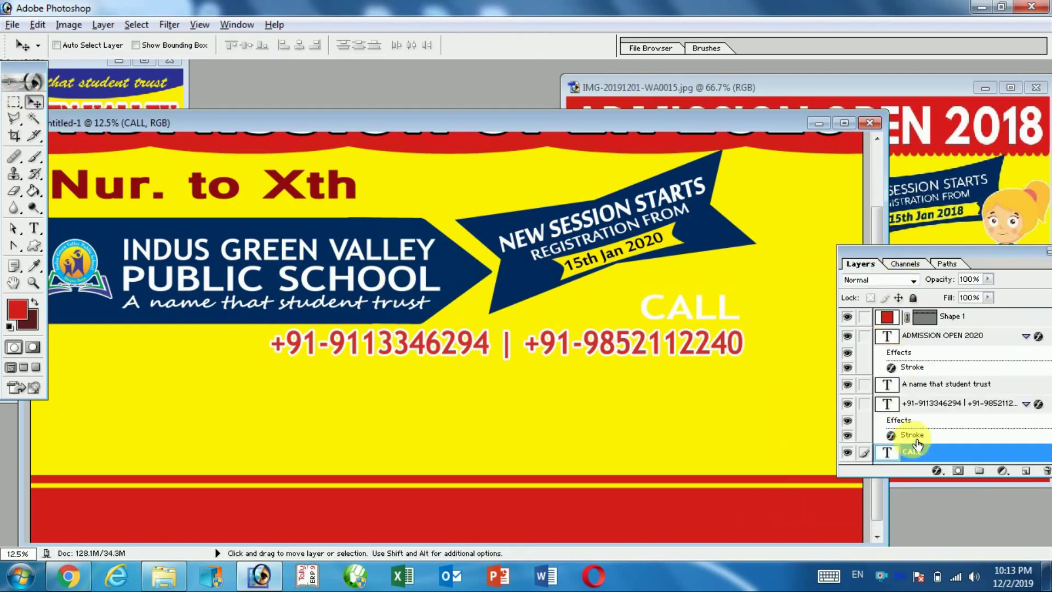
{"action": "left_click", "coordinate": [937, 470]}
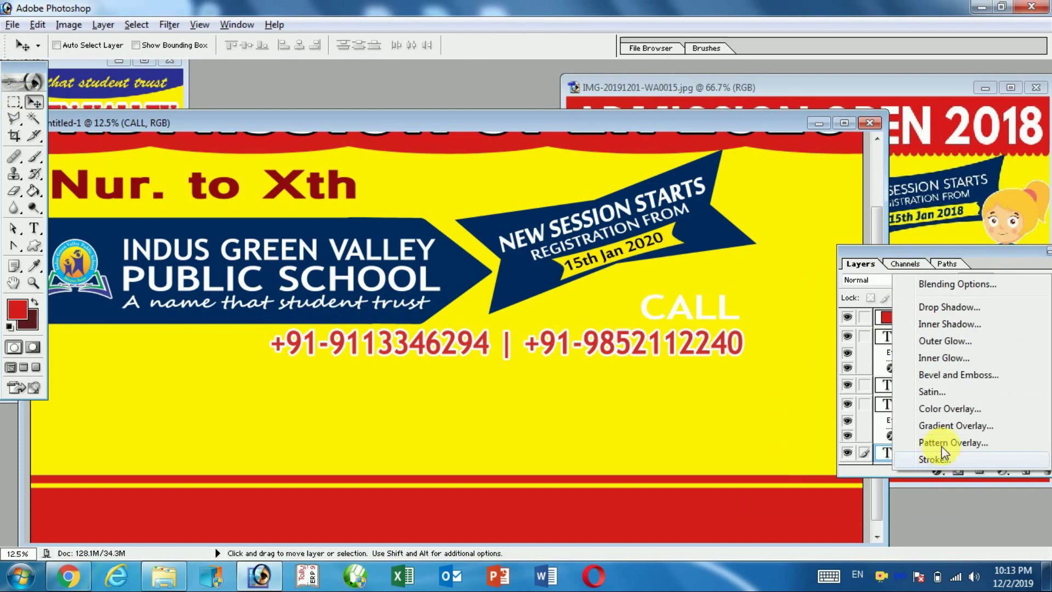
{"action": "left_click", "coordinate": [942, 412]}
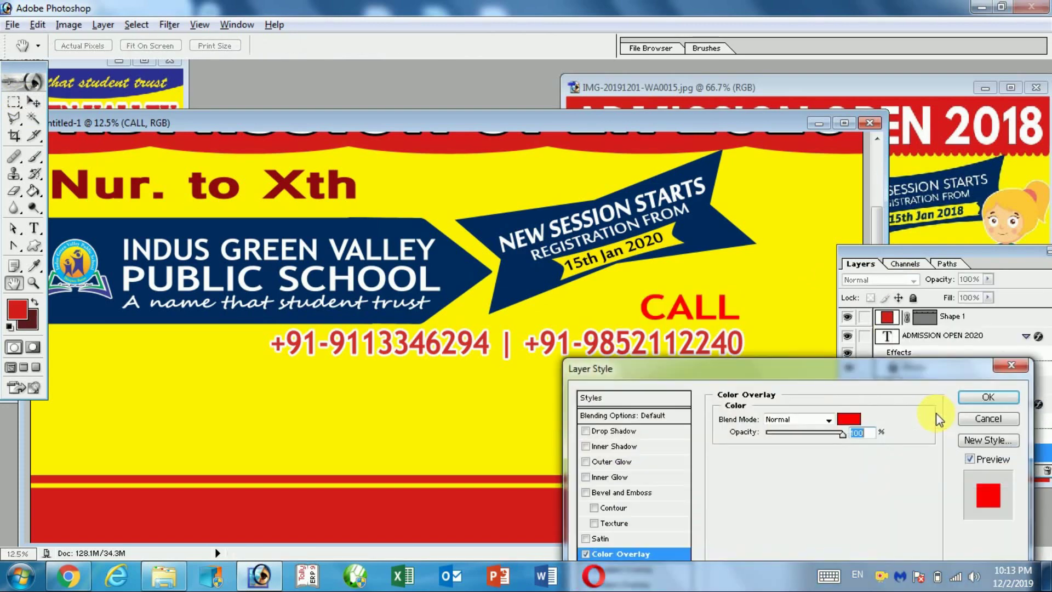
{"action": "left_click", "coordinate": [850, 420]}
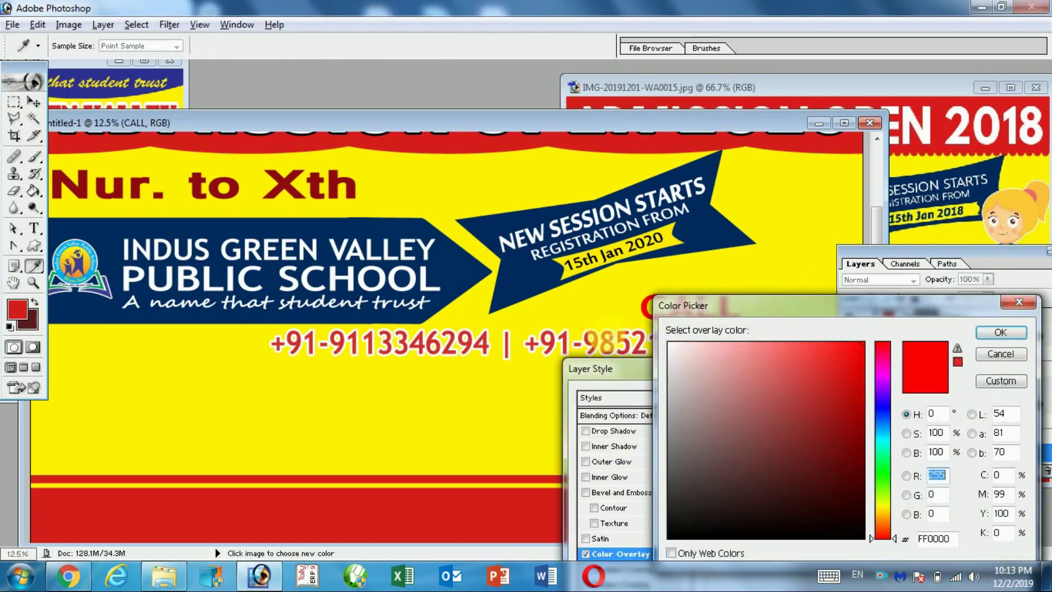
{"action": "left_click", "coordinate": [624, 345]}
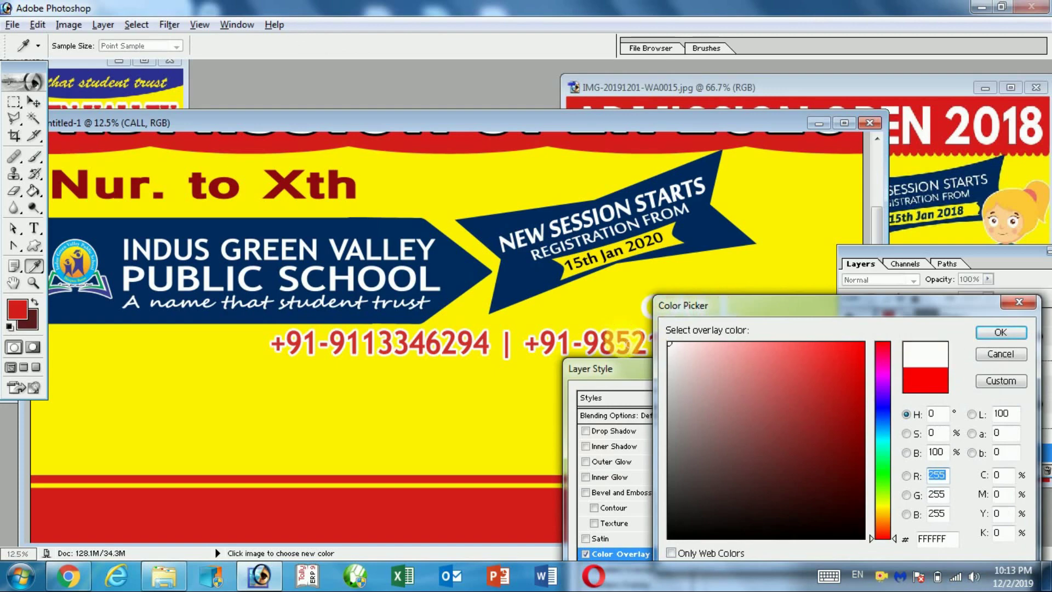
{"action": "left_click", "coordinate": [624, 344]}
{"action": "left_click", "coordinate": [1001, 332]}
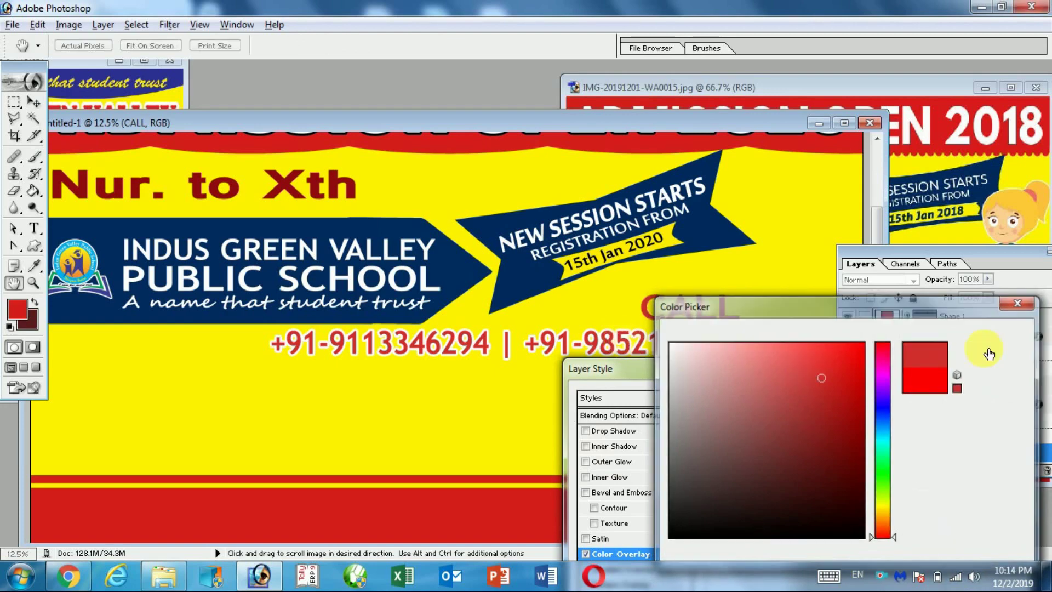
{"action": "left_click_drag", "start_coordinate": [906, 371], "coordinate": [910, 347]}
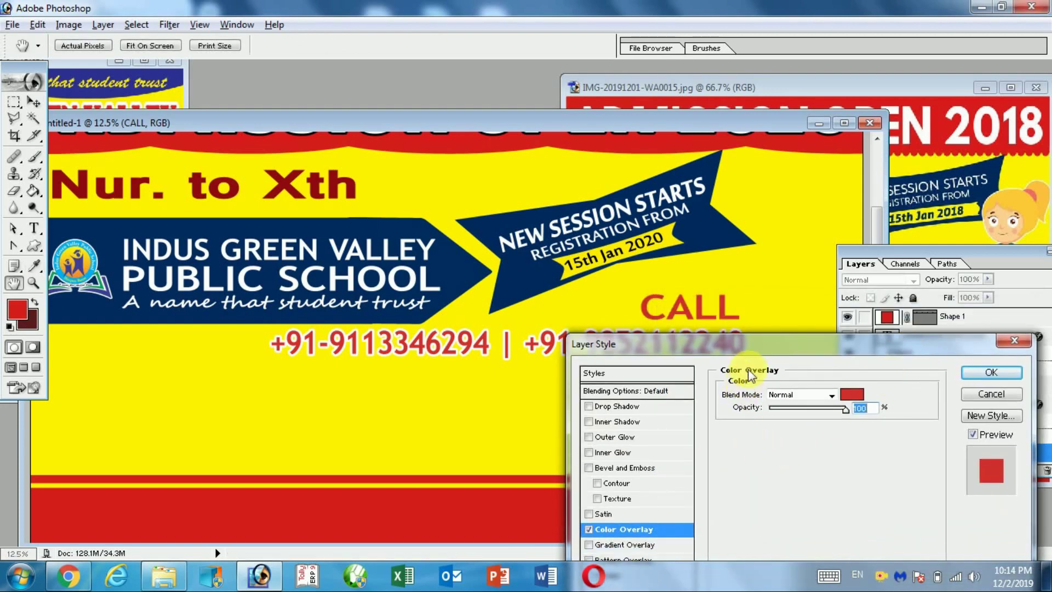
{"action": "mouse_move", "coordinate": [750, 344]}
{"action": "left_mouse_down"}
{"action": "mouse_move", "coordinate": [791, 234]}
{"action": "mouse_move", "coordinate": [761, 428]}
{"action": "left_mouse_up"}
Add a thick white stroke to CALL, apply the style, and hide the Layers palette.
{"action": "left_click", "coordinate": [649, 464]}
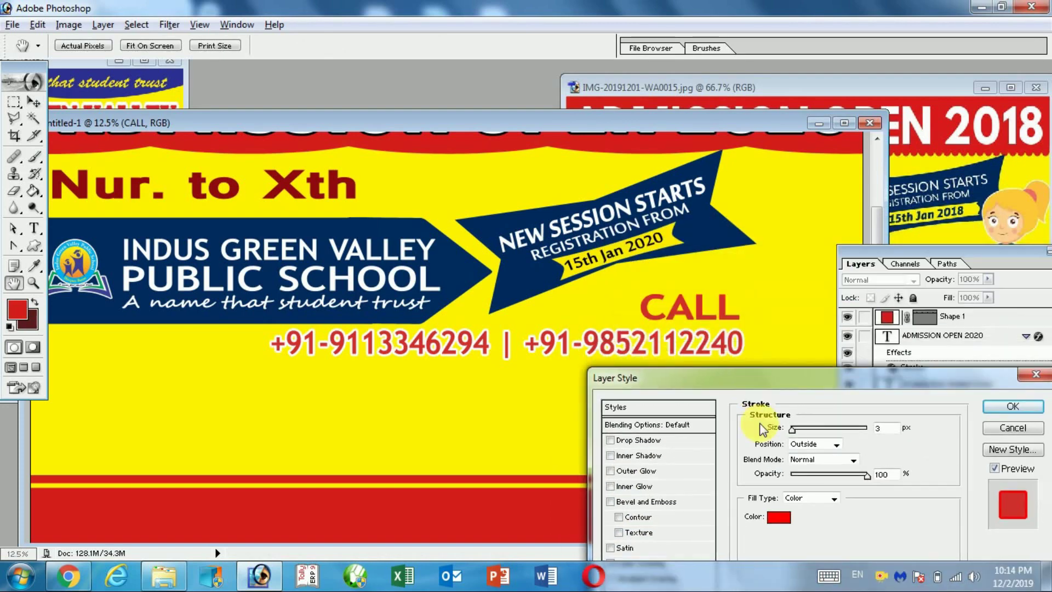
{"action": "left_click", "coordinate": [788, 523]}
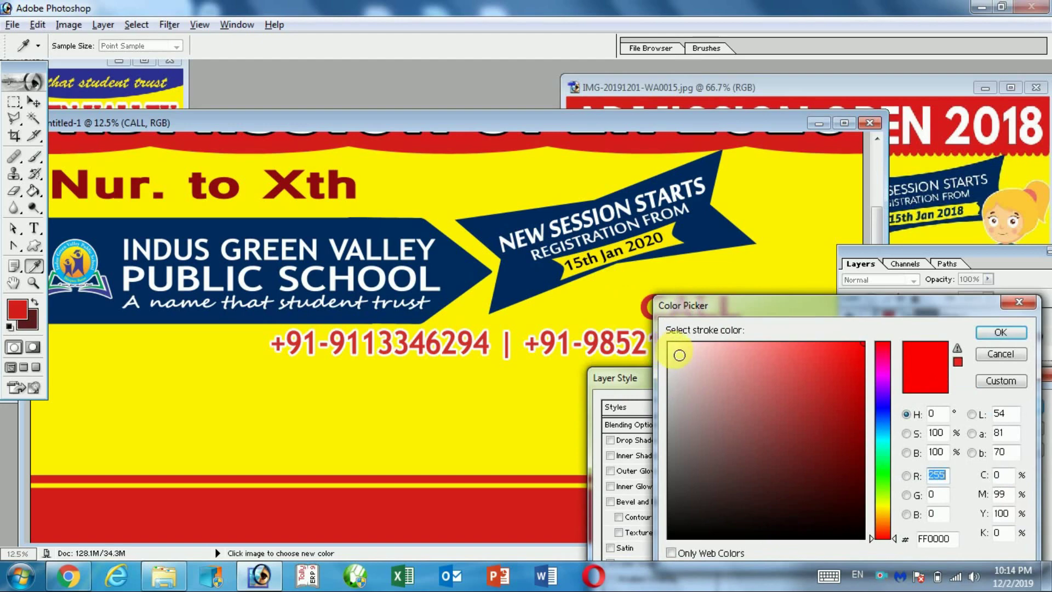
{"action": "left_click", "coordinate": [669, 343]}
{"action": "left_click", "coordinate": [991, 335]}
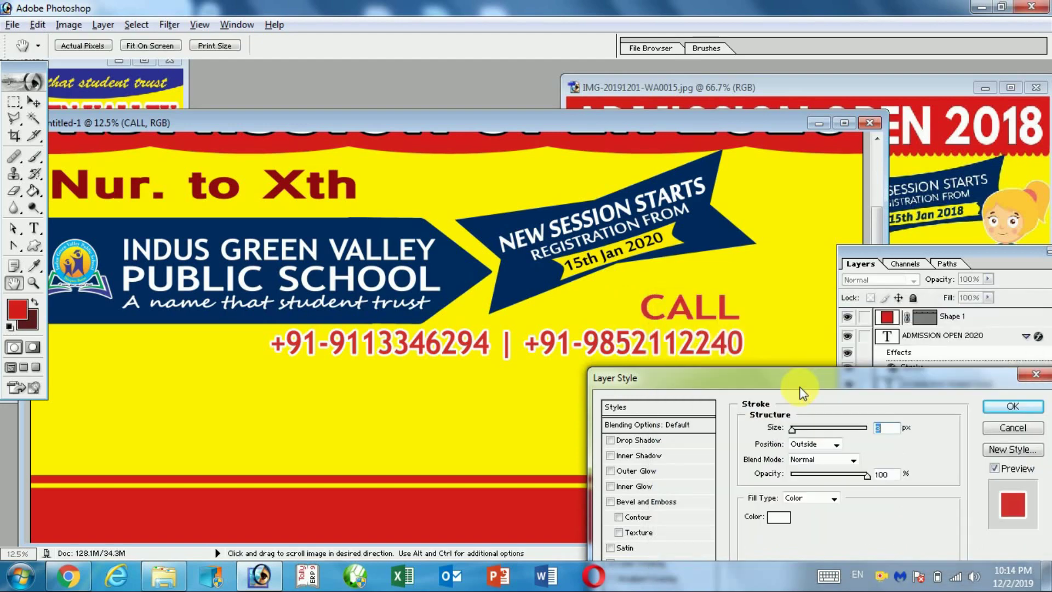
{"action": "left_click_drag", "start_coordinate": [793, 433], "coordinate": [806, 435]}
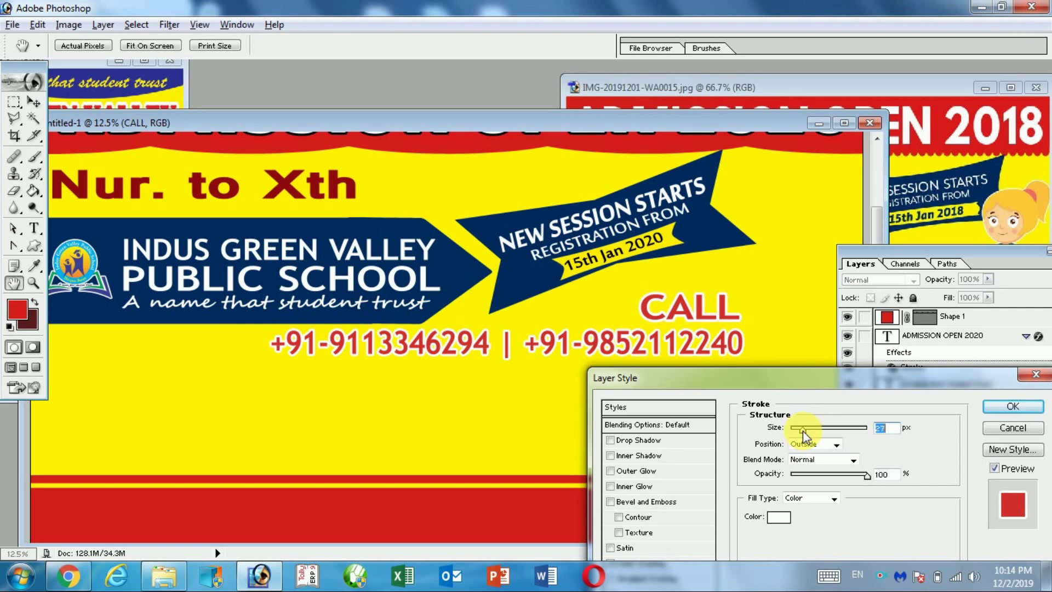
{"action": "left_click", "coordinate": [1015, 406]}
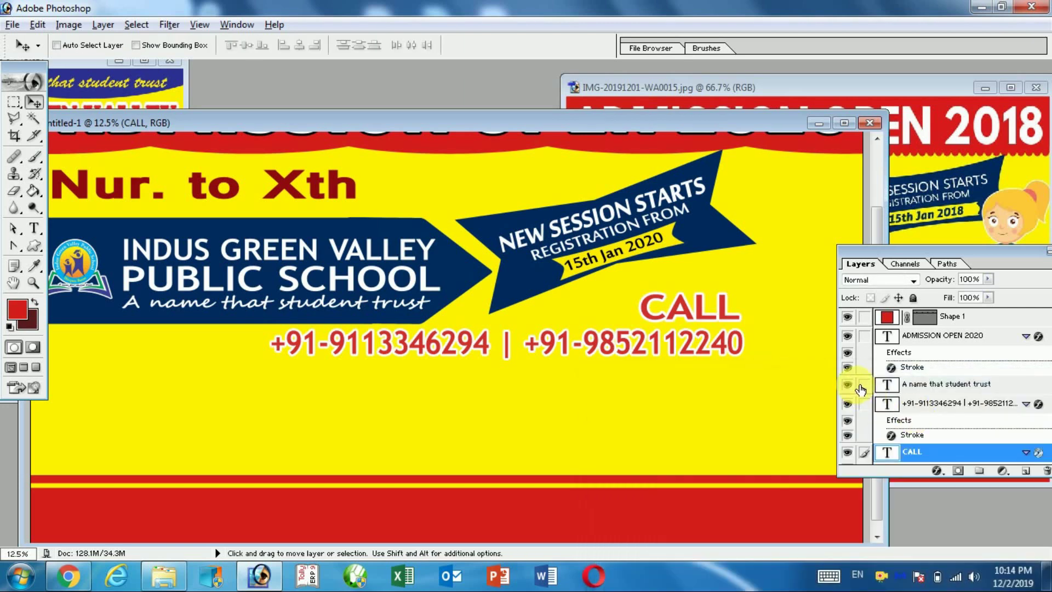
{"action": "left_click_drag", "start_coordinate": [910, 251], "coordinate": [856, 266]}
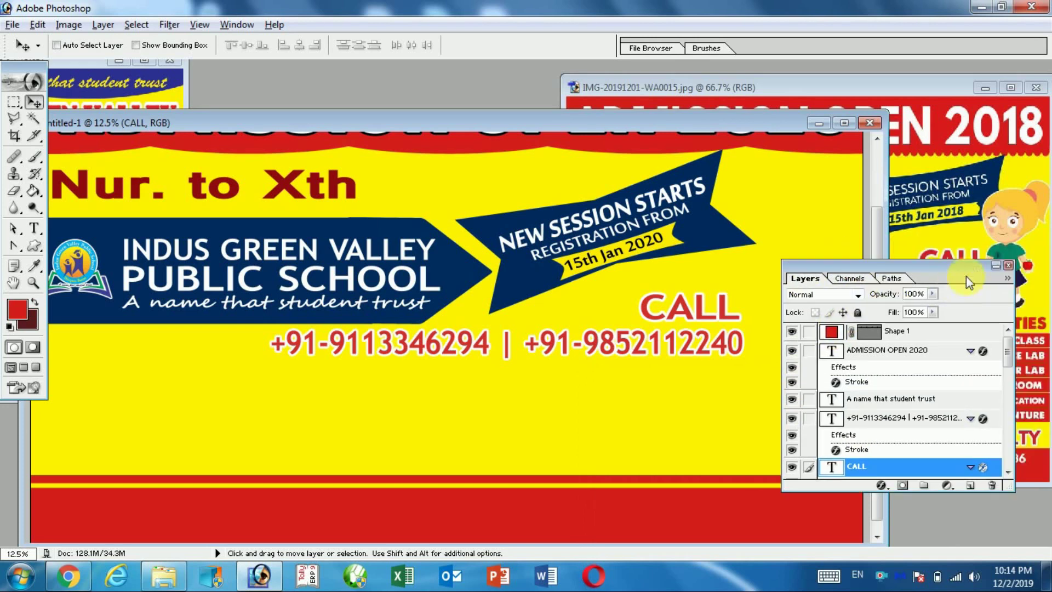
{"action": "left_click", "coordinate": [1008, 265]}
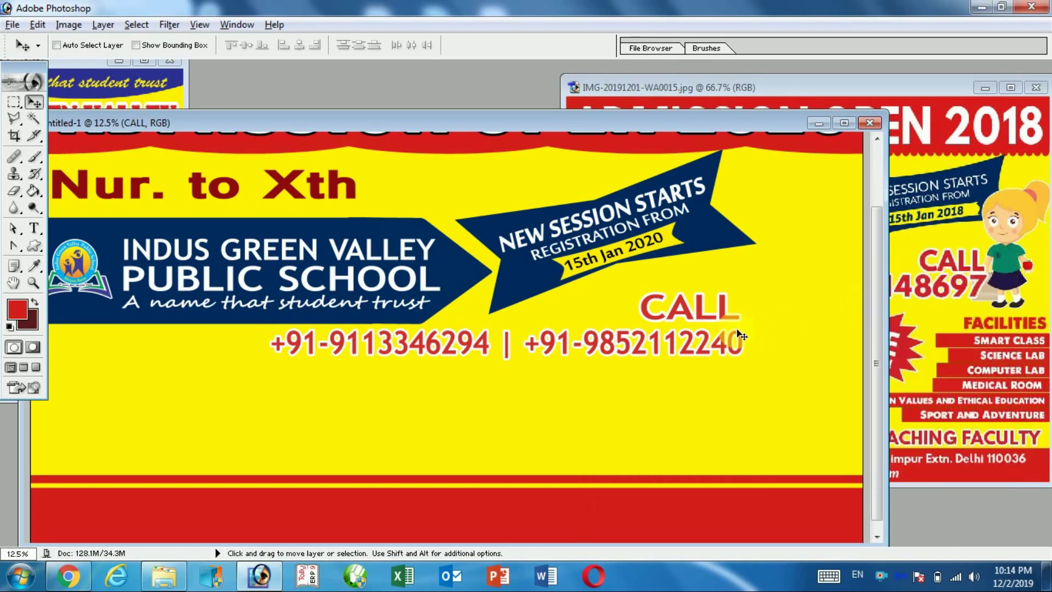
Zoom out the banner and bring the IMG-20191201-WA0015.jpg reference to the front.
{"action": "key", "text": "ctrl+minus"}
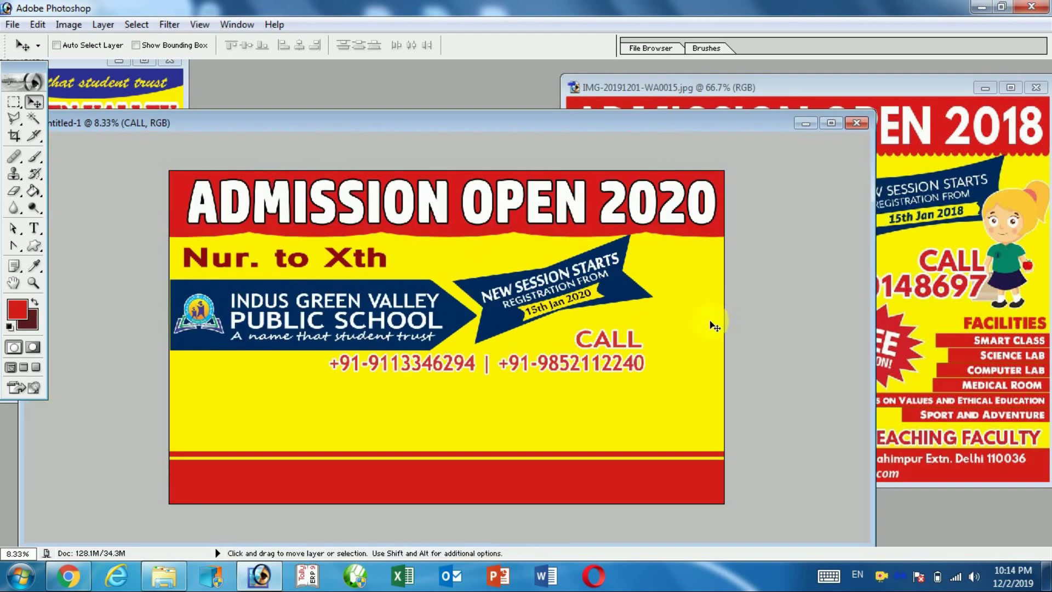
{"action": "left_click", "coordinate": [916, 219]}
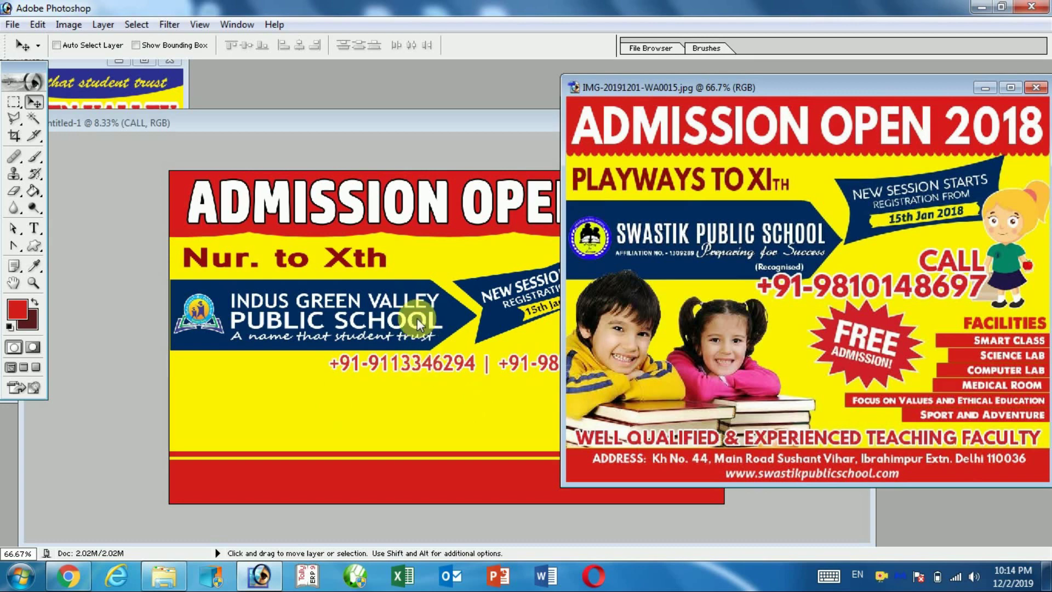
Copy PUBLIC SCHOOL into the lower yellow area, select its text, and resize the window beside the reference.
{"action": "left_click", "coordinate": [431, 324]}
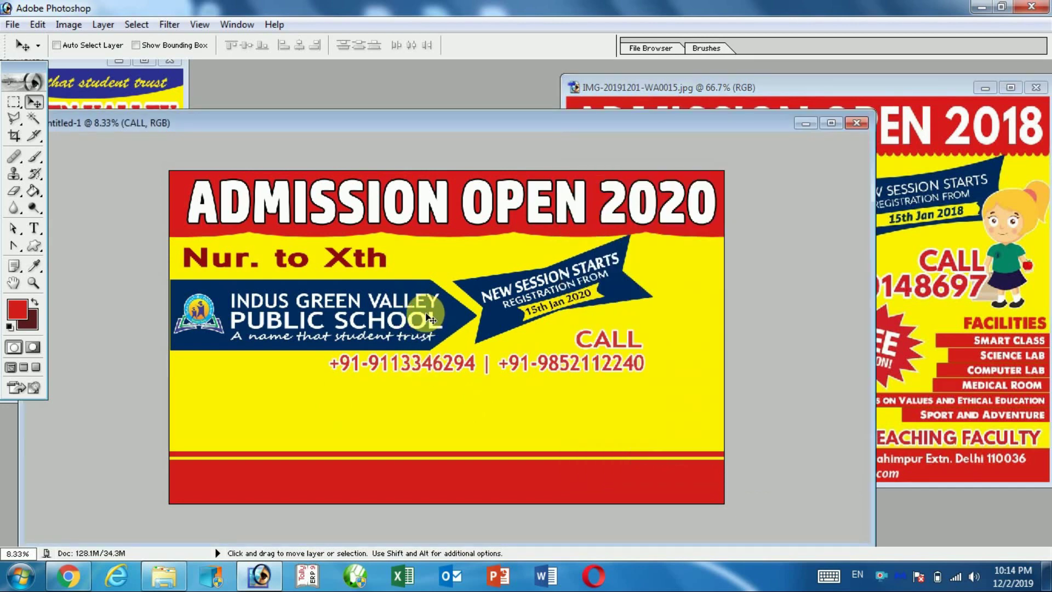
{"action": "right_click", "coordinate": [429, 324]}
{"action": "left_click", "coordinate": [434, 332]}
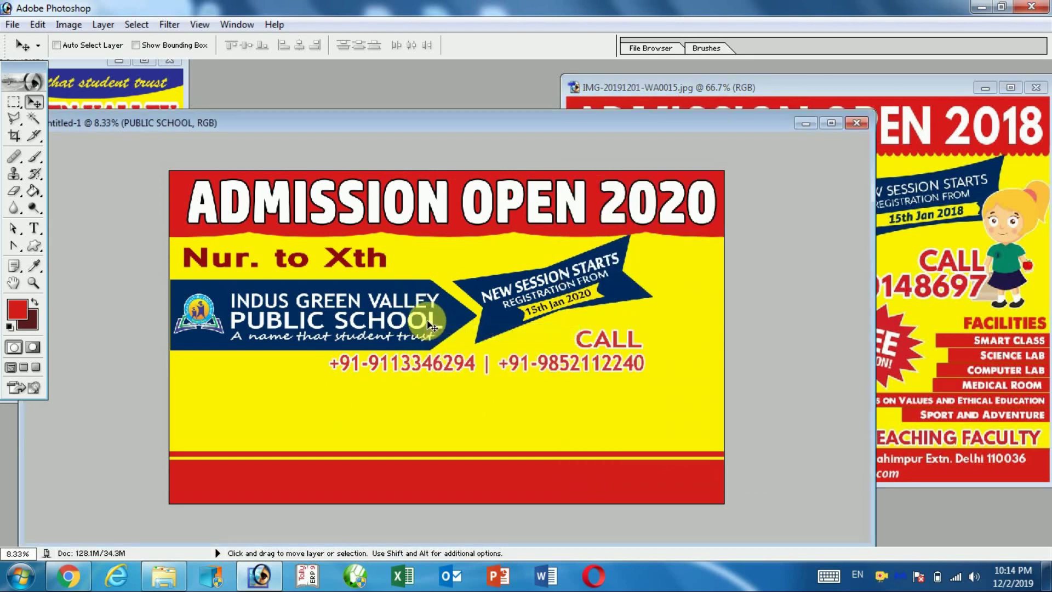
{"action": "mouse_move", "coordinate": [431, 326]}
{"action": "left_mouse_down"}
{"action": "mouse_move", "coordinate": [396, 439]}
{"action": "mouse_move", "coordinate": [382, 430]}
{"action": "left_mouse_up"}
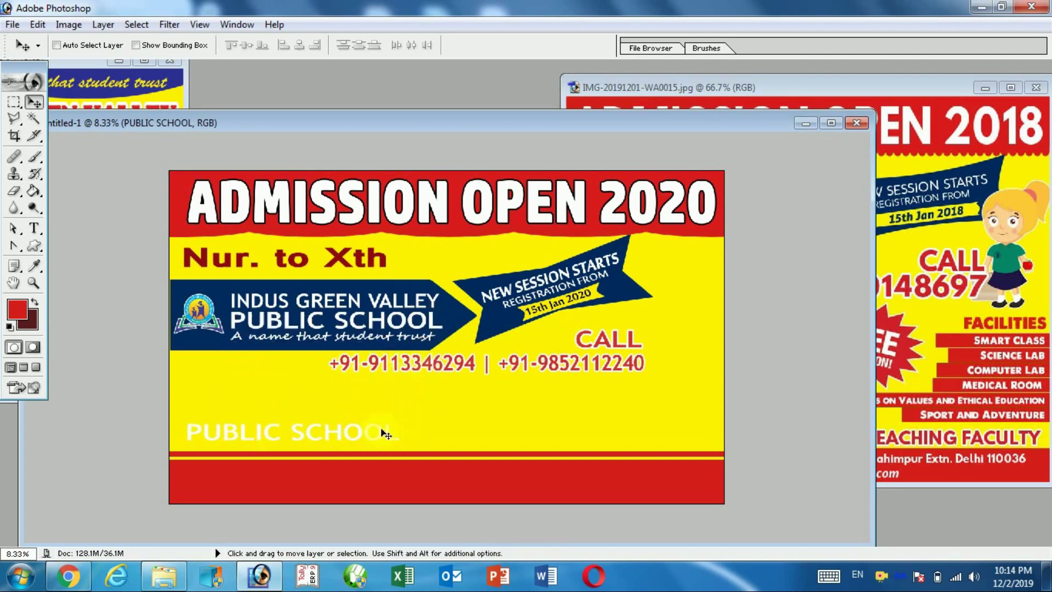
{"action": "key", "text": "t"}
{"action": "left_click", "coordinate": [353, 432]}
{"action": "triple_click", "coordinate": [349, 433]}
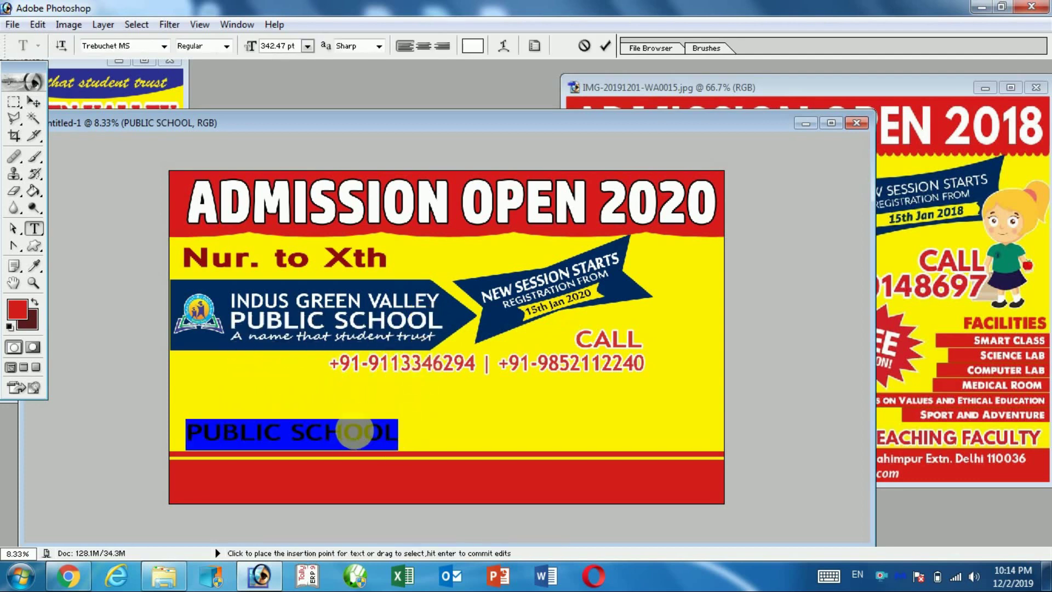
{"action": "left_click_drag", "start_coordinate": [475, 121], "coordinate": [366, 93]}
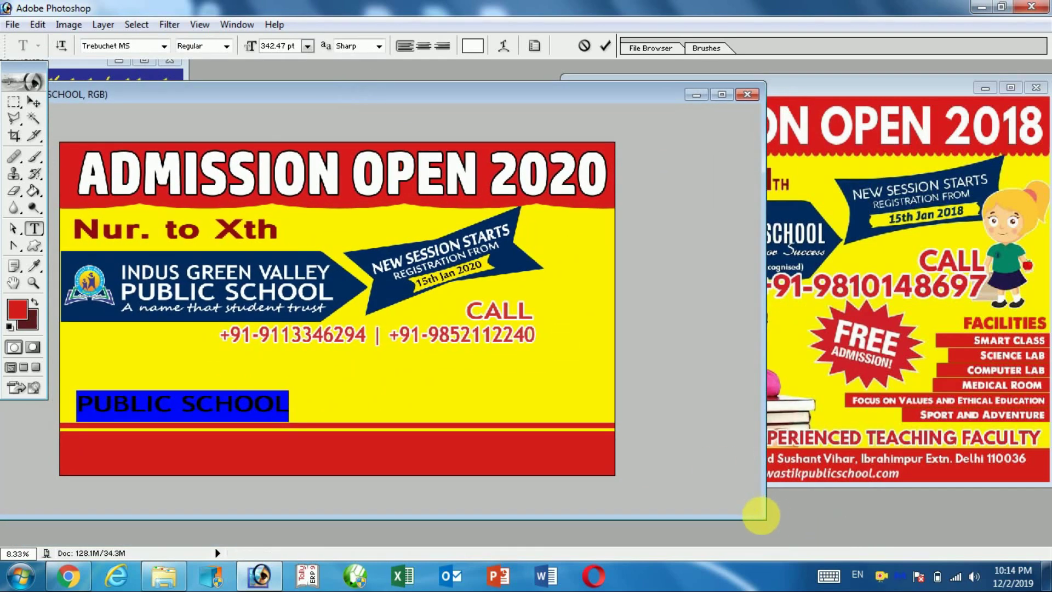
{"action": "left_click_drag", "start_coordinate": [765, 521], "coordinate": [480, 462]}
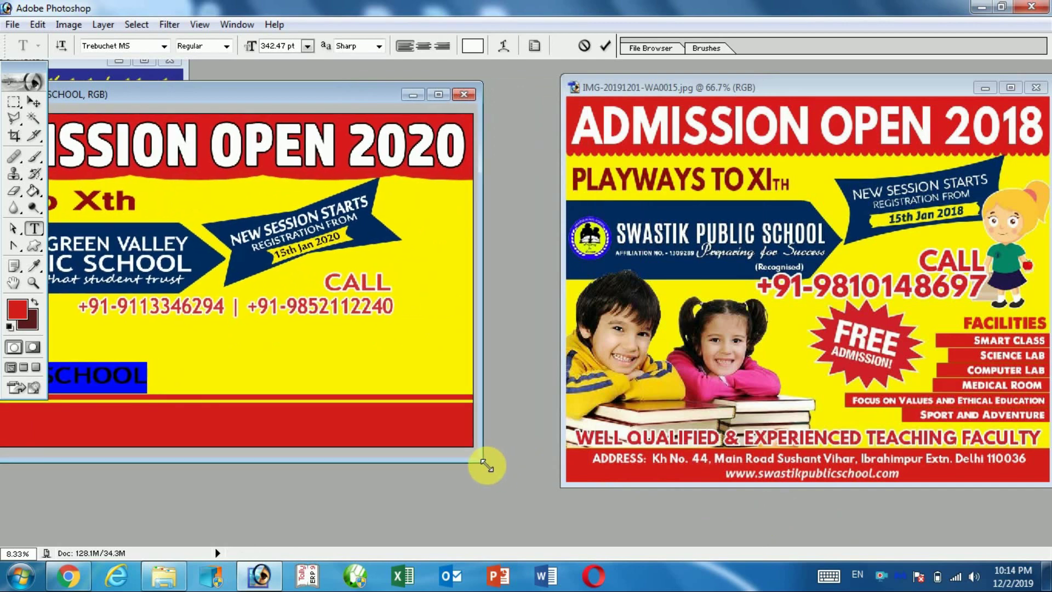
Replace the copied text with 'WELL QUALIFIED & EXPERIENCED TEACHING FACULTY'.
{"action": "mouse_move", "coordinate": [336, 94]}
{"action": "left_mouse_down"}
{"action": "mouse_move", "coordinate": [421, 104]}
{"action": "mouse_move", "coordinate": [493, 61]}
{"action": "left_mouse_up"}
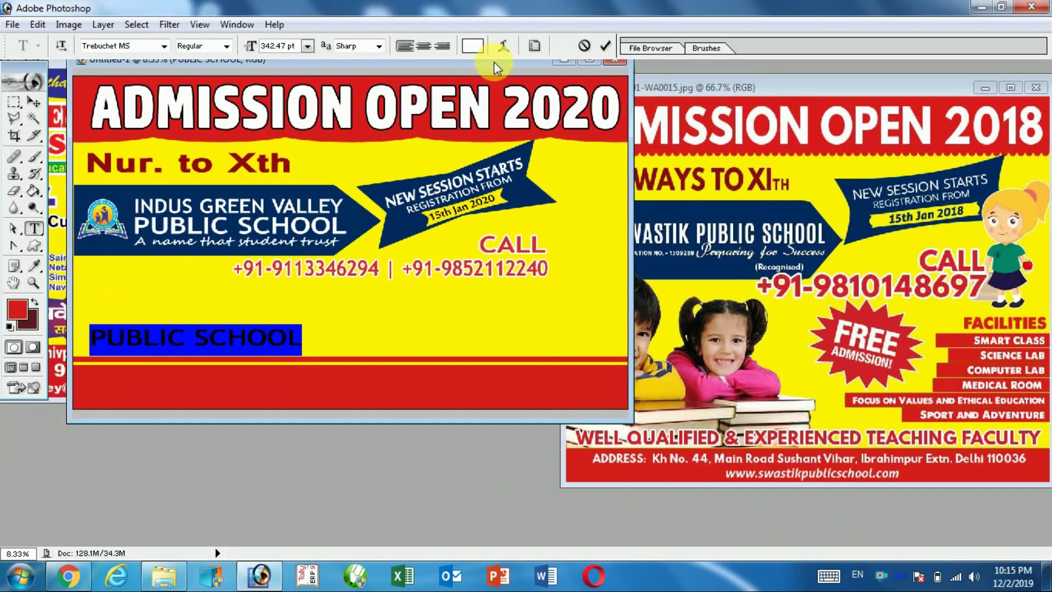
{"action": "type", "text": "WELL QUALIFIED"}
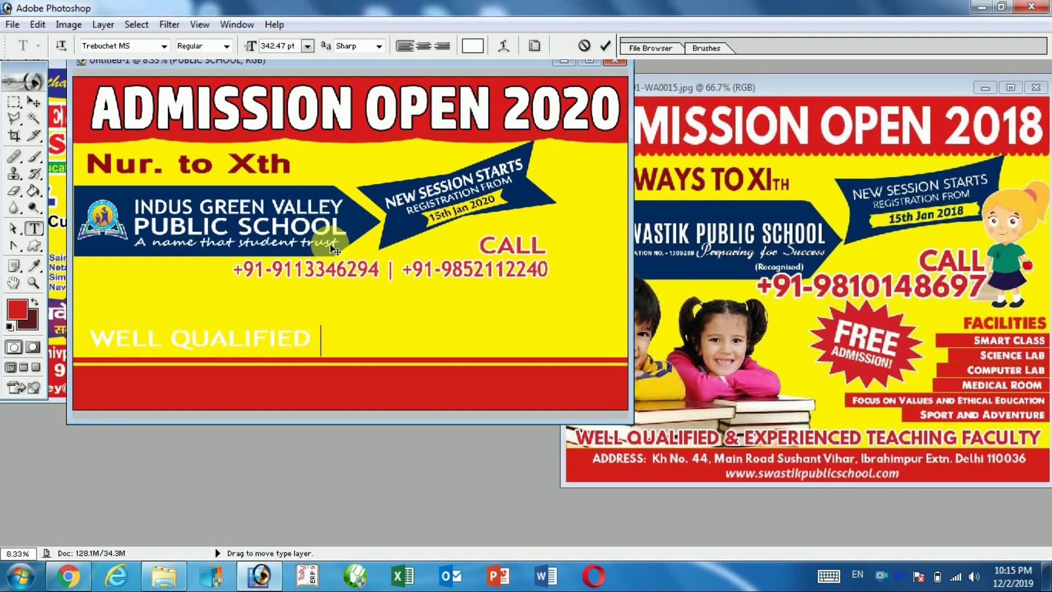
{"action": "type", "text": "& EXPERIENCED TEACH"}
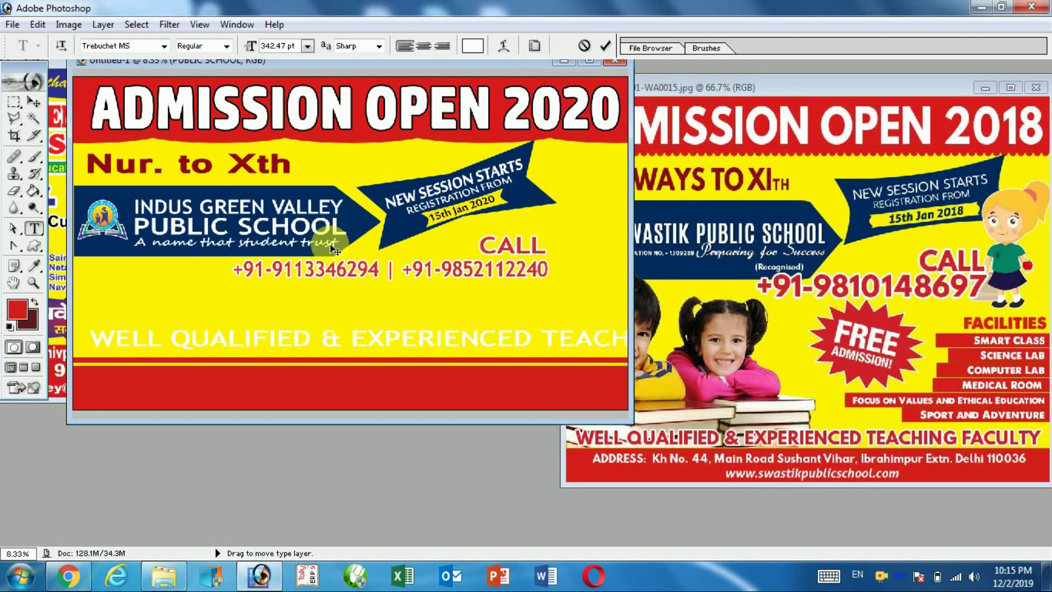
Free-transform the WELL QUALIFIED & EXPERIENCED TEACHING FACULTY line, narrowing and flattening it to fit the band.
{"action": "left_click", "coordinate": [33, 103]}
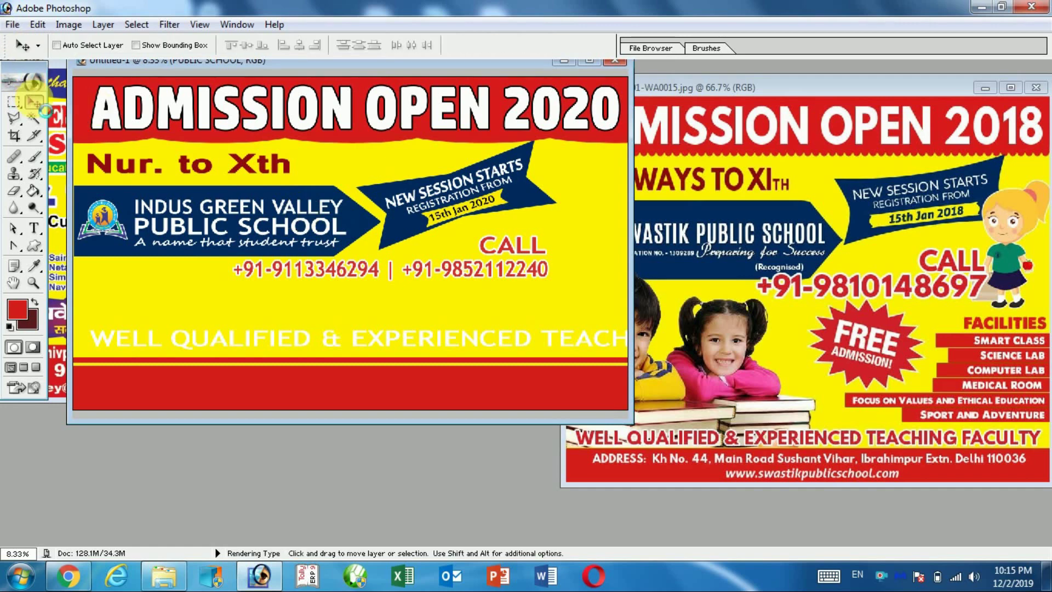
{"action": "key", "text": "ctrl+t"}
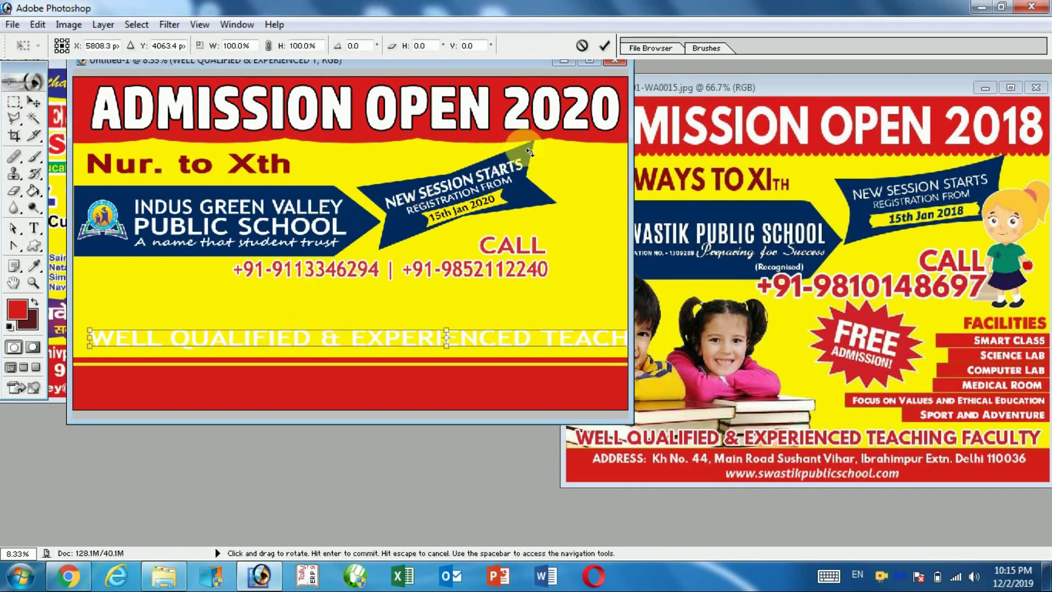
{"action": "left_click", "coordinate": [589, 60]}
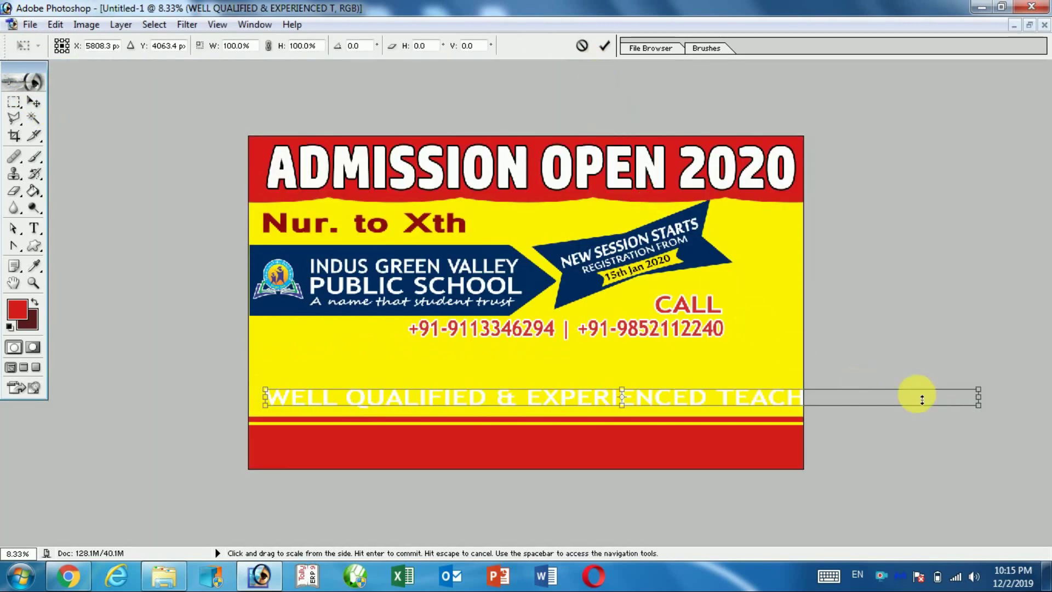
{"action": "left_click_drag", "start_coordinate": [978, 405], "coordinate": [799, 421]}
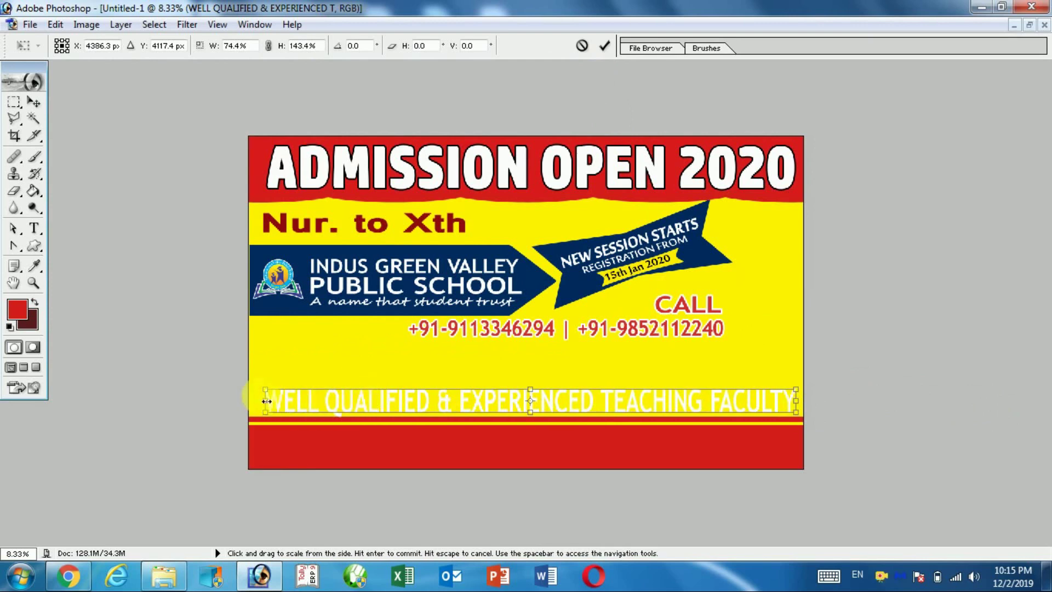
{"action": "left_click_drag", "start_coordinate": [269, 405], "coordinate": [262, 403]}
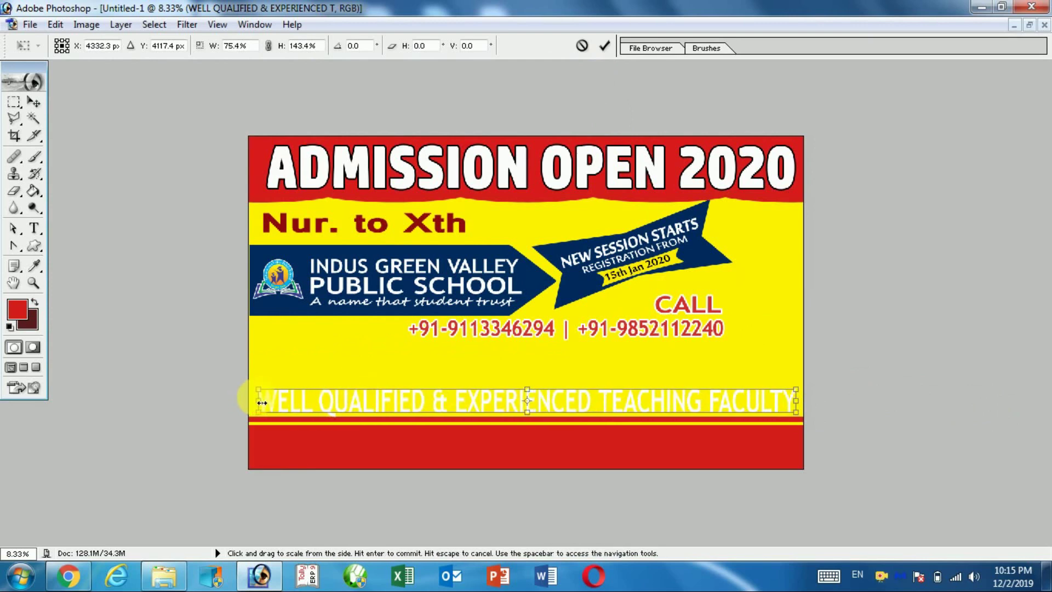
{"action": "left_click_drag", "start_coordinate": [515, 390], "coordinate": [514, 402]}
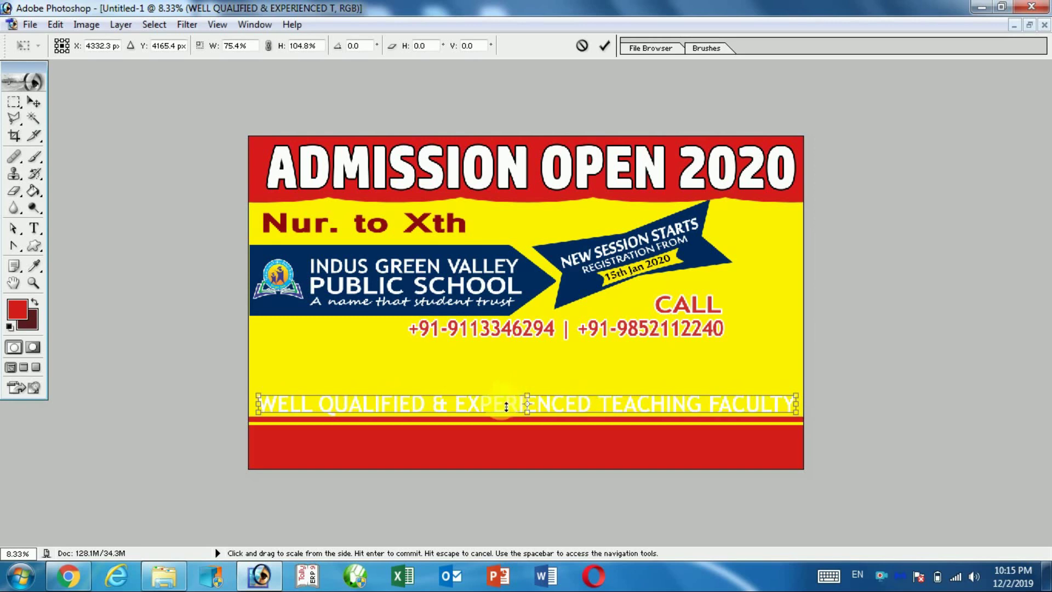
{"action": "key", "text": "Return"}
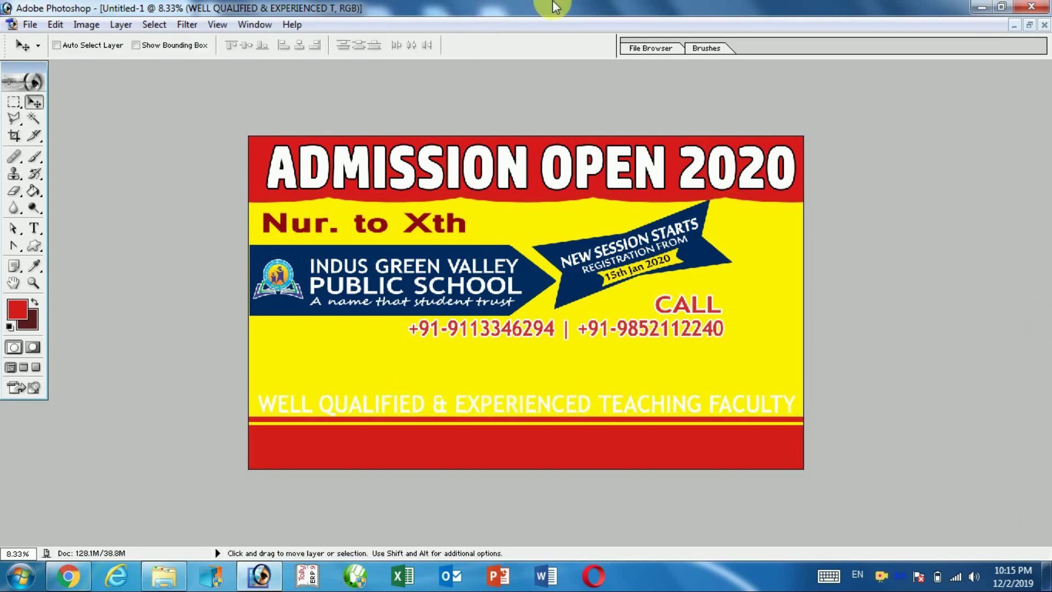
Select all the text of the faculty tagline for editing.
{"action": "left_click", "coordinate": [1029, 25]}
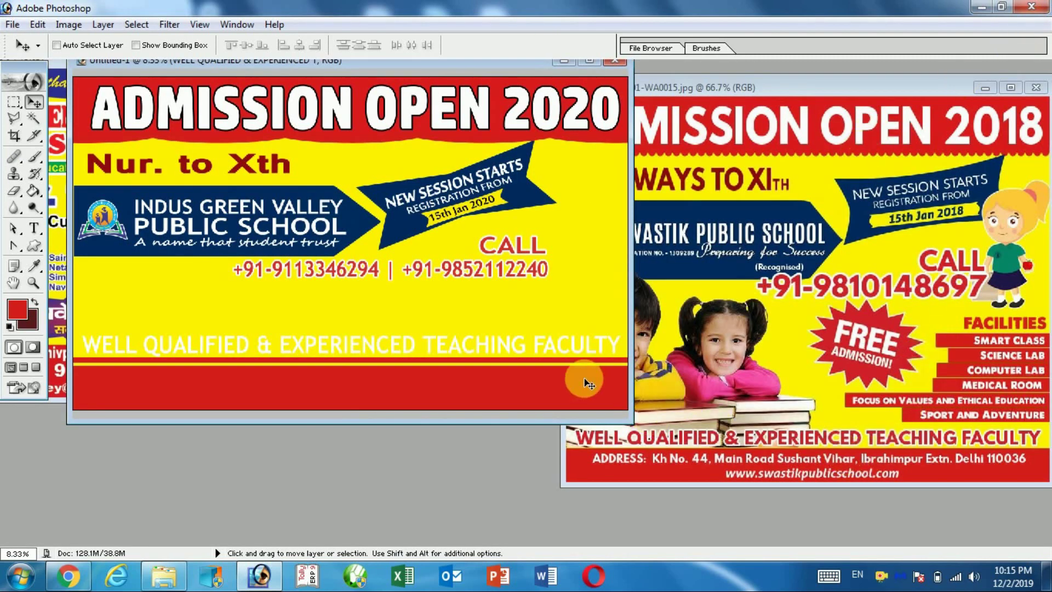
{"action": "key", "text": "t"}
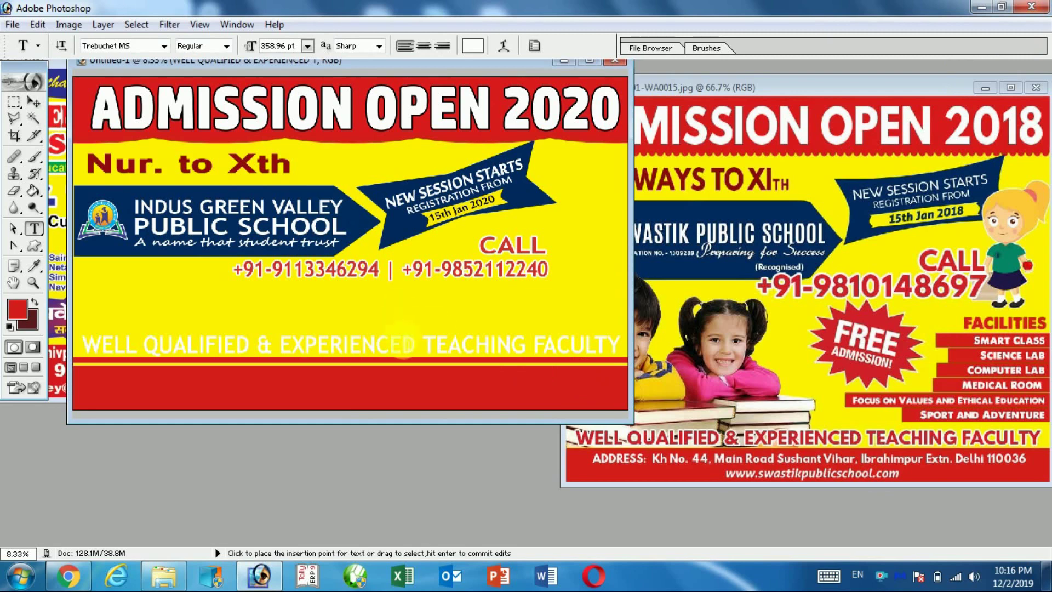
{"action": "left_click", "coordinate": [401, 346]}
{"action": "key", "text": "ctrl+a"}
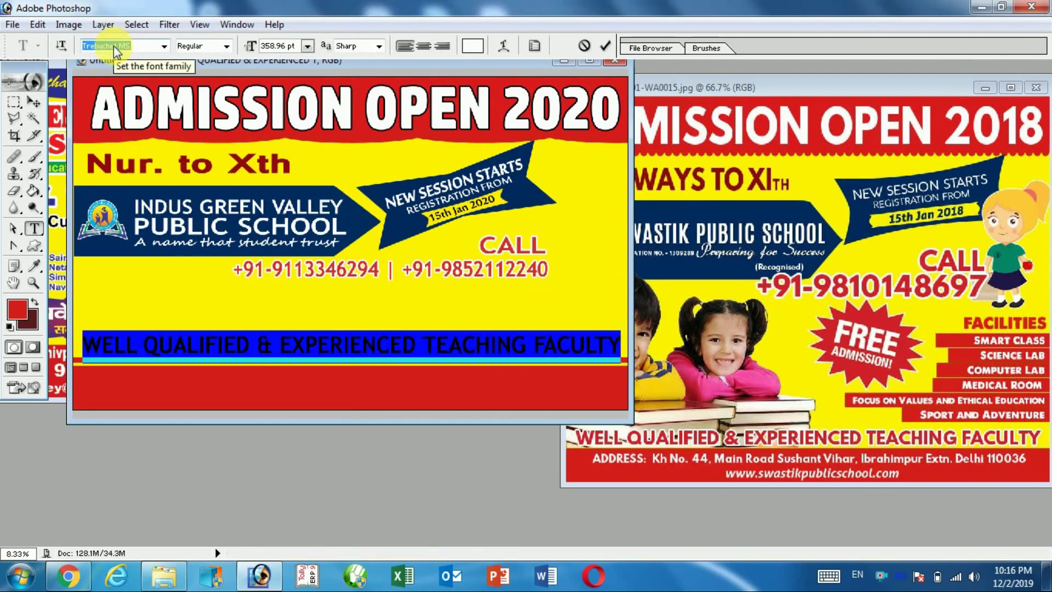
Preview fonts such as Times New Roman, Sakkal Majalla, OCR-B 10 BT, and commit the tagline in Nyala.
{"action": "key", "text": "Up"}
{"action": "key", "text": "Up"}
{"action": "key", "text": "Up"}
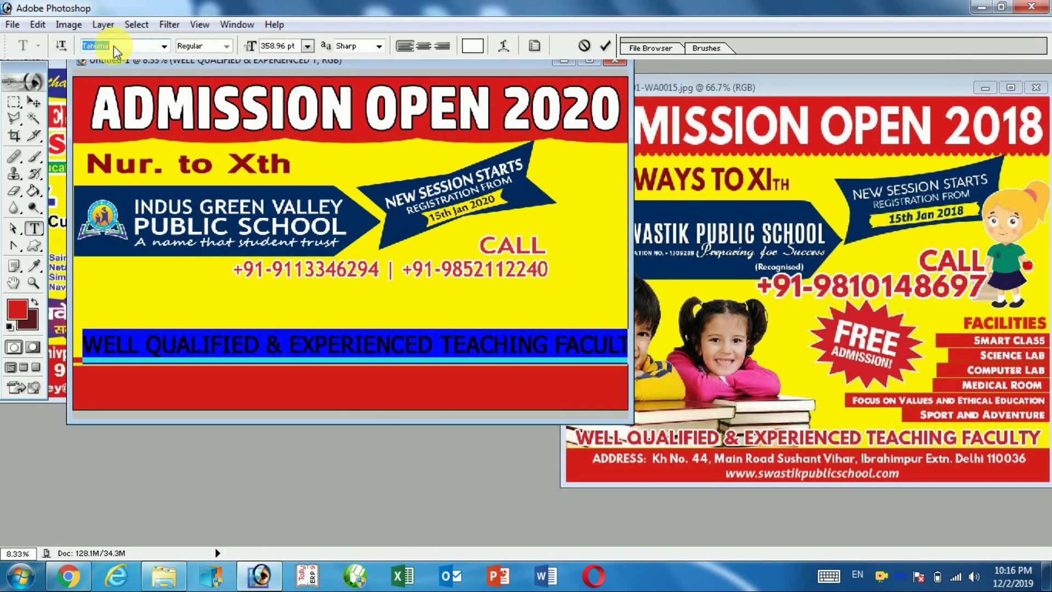
{"action": "key", "text": "Up"}
{"action": "key", "text": "Up"}
{"action": "key", "text": "Up"}
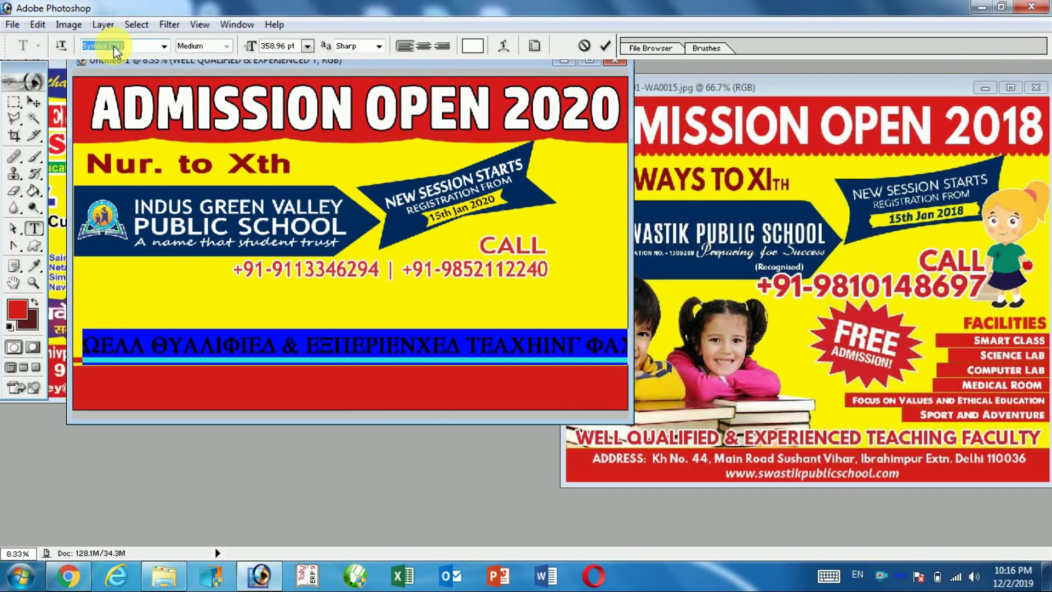
{"action": "key", "text": "Up"}
{"action": "key", "text": "Up"}
{"action": "key", "text": "Up"}
{"action": "key", "text": "Up"}
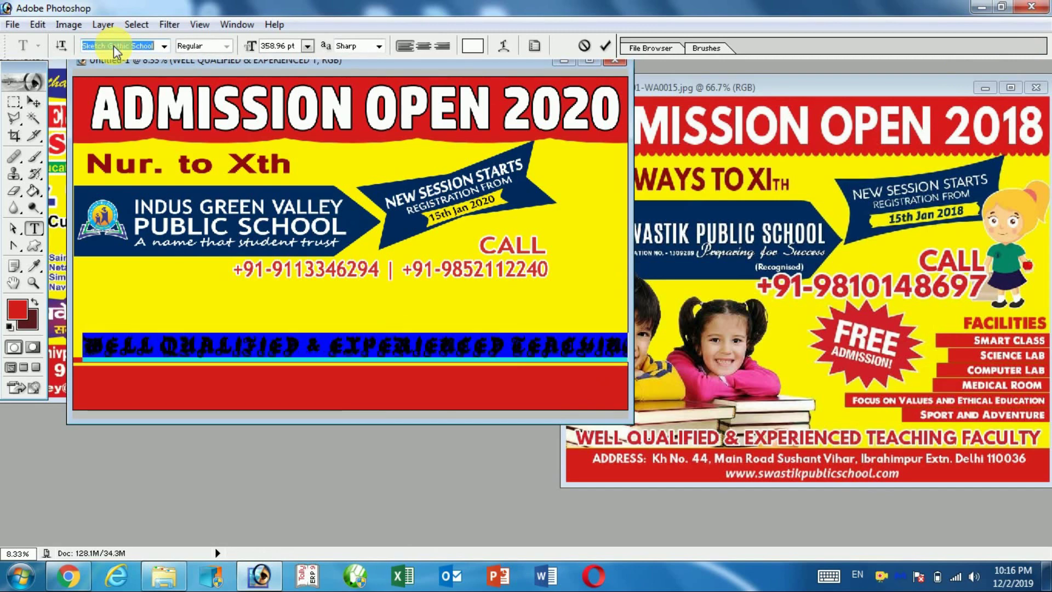
{"action": "key", "text": "Up"}
{"action": "key", "text": "Up"}
{"action": "key", "text": "Up"}
{"action": "key", "text": "Up"}
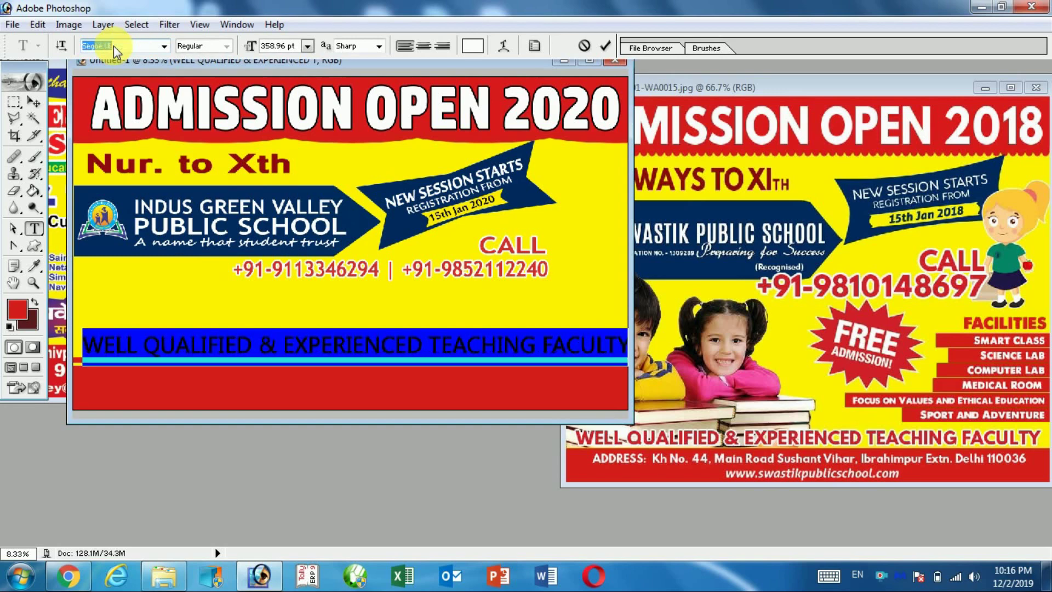
{"action": "key", "text": "Up"}
{"action": "key", "text": "Up"}
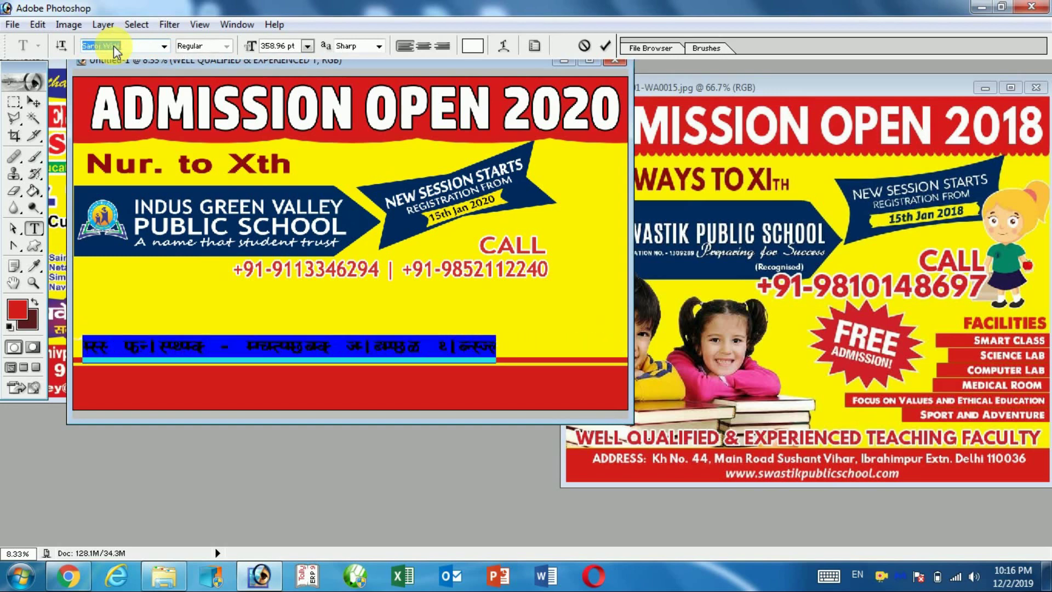
{"action": "key", "text": "Up"}
{"action": "key", "text": "Up"}
{"action": "key", "text": "Up"}
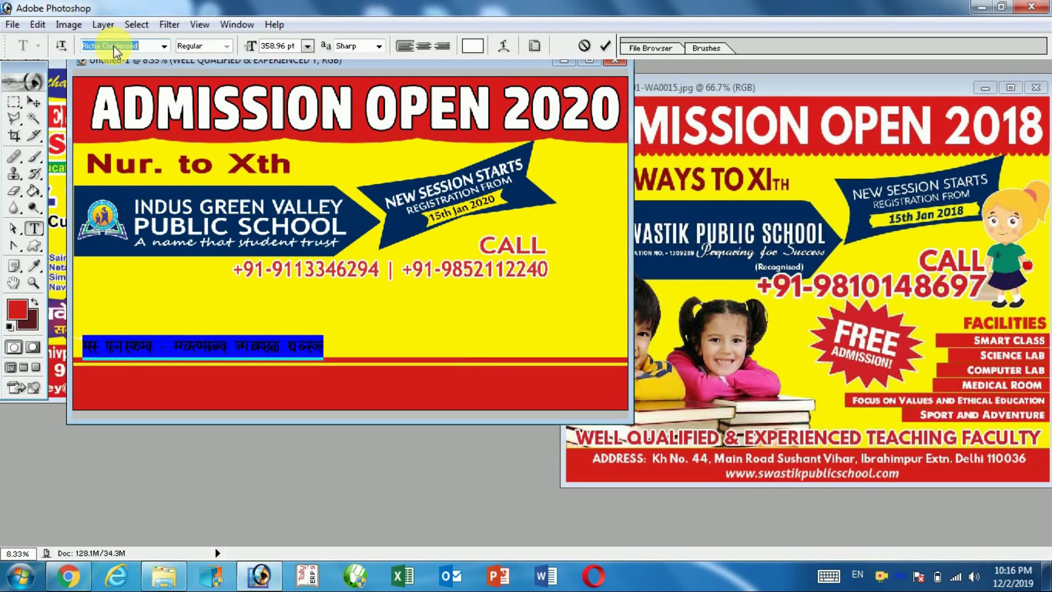
{"action": "key", "text": "Up"}
{"action": "key", "text": "Up"}
{"action": "key", "text": "Up"}
{"action": "key", "text": "Up"}
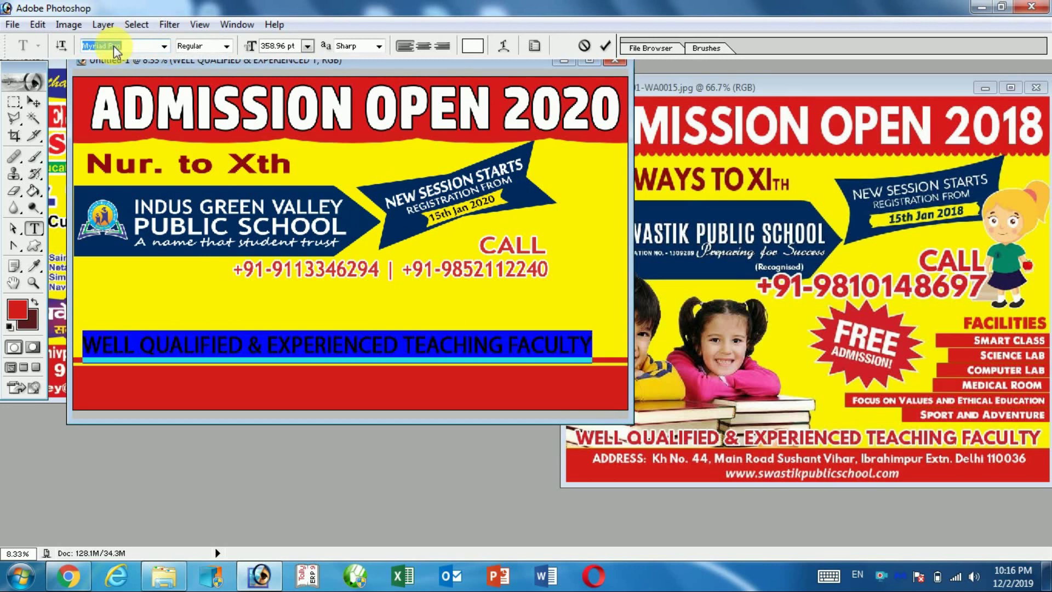
{"action": "key", "text": "Up"}
{"action": "key", "text": "Up"}
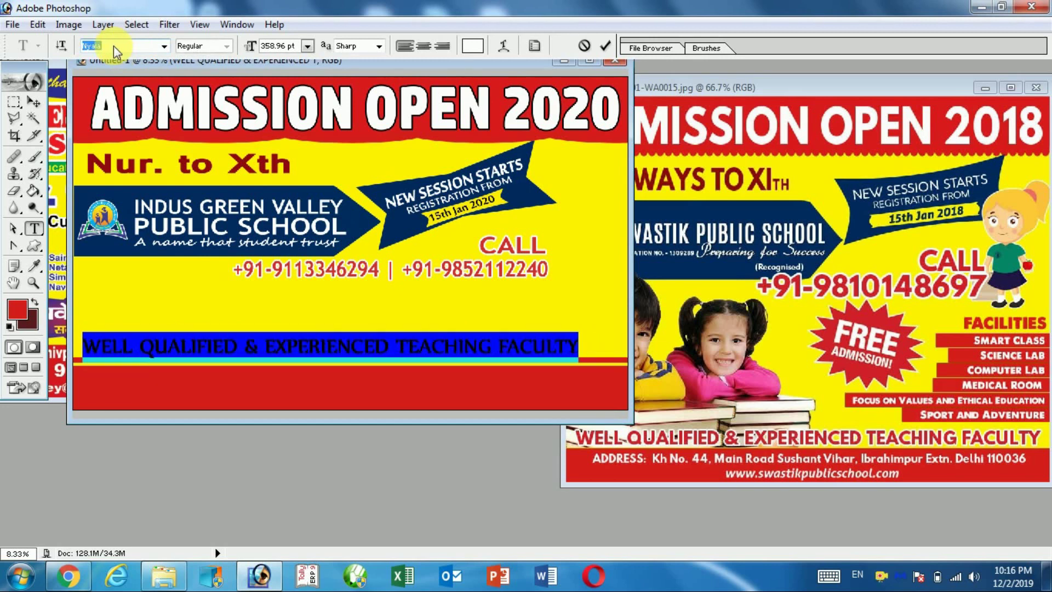
{"action": "left_click", "coordinate": [33, 102]}
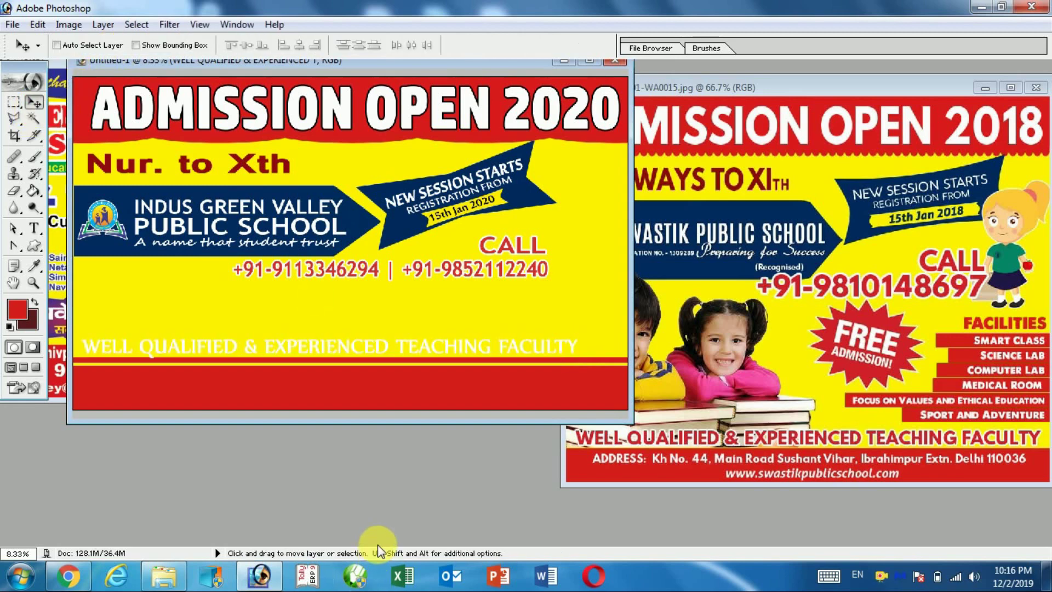
Scale the tagline wider toward the banner's right edge.
{"action": "key", "text": "ctrl+t"}
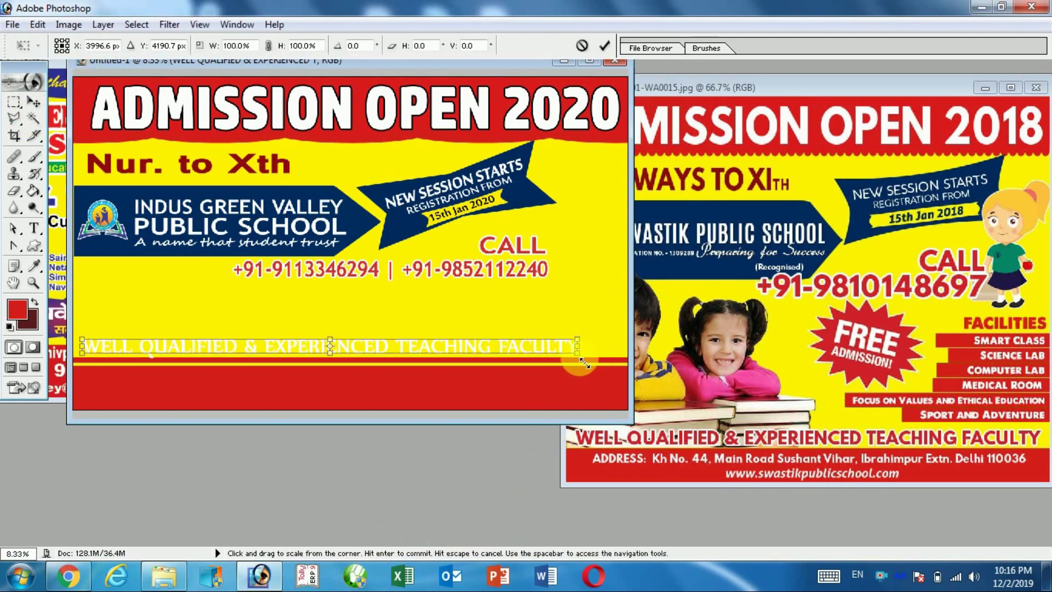
{"action": "left_click_drag", "start_coordinate": [587, 354], "coordinate": [629, 364]}
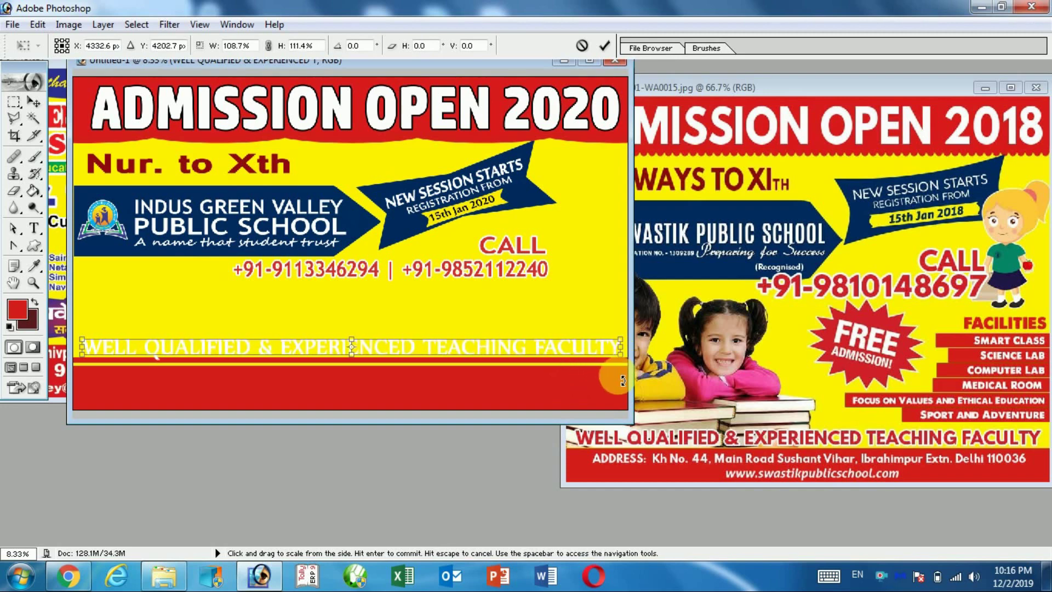
{"action": "key", "text": "Return"}
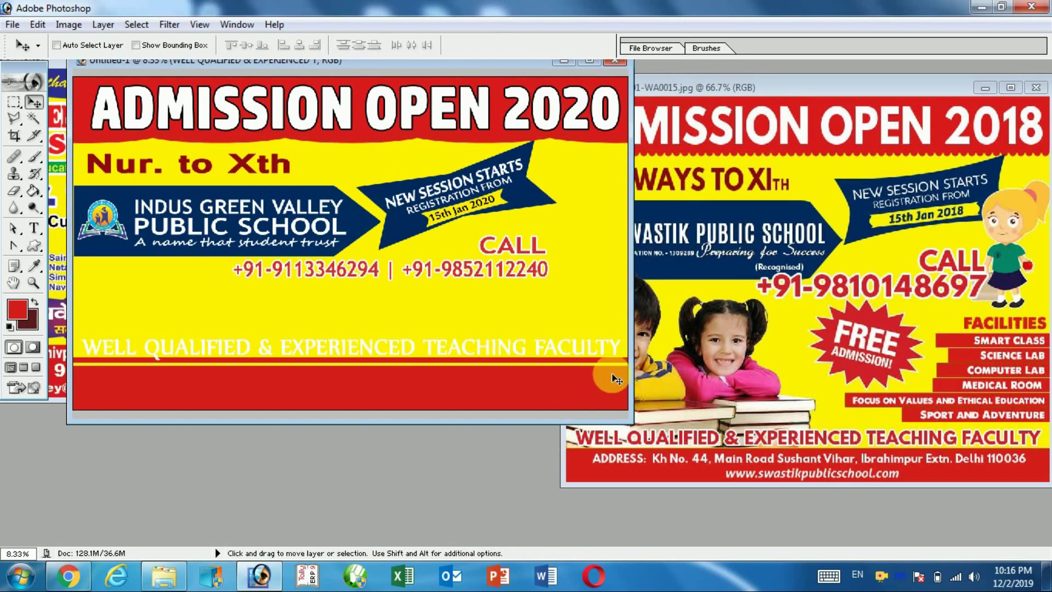
Select the whole tagline, check it in the Character palette, and commit the text.
{"action": "key", "text": "t"}
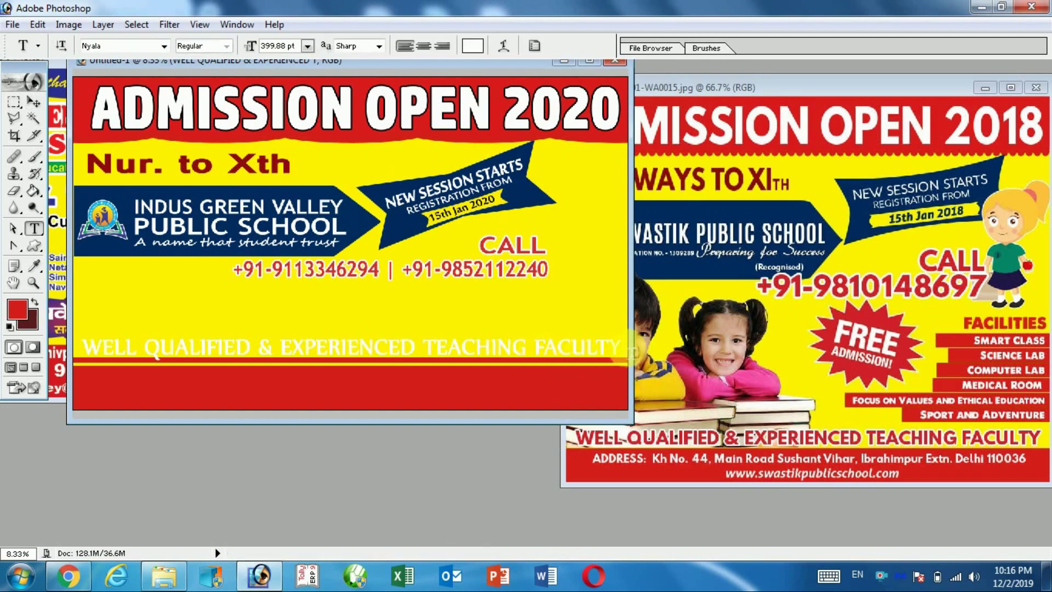
{"action": "left_click", "coordinate": [617, 349]}
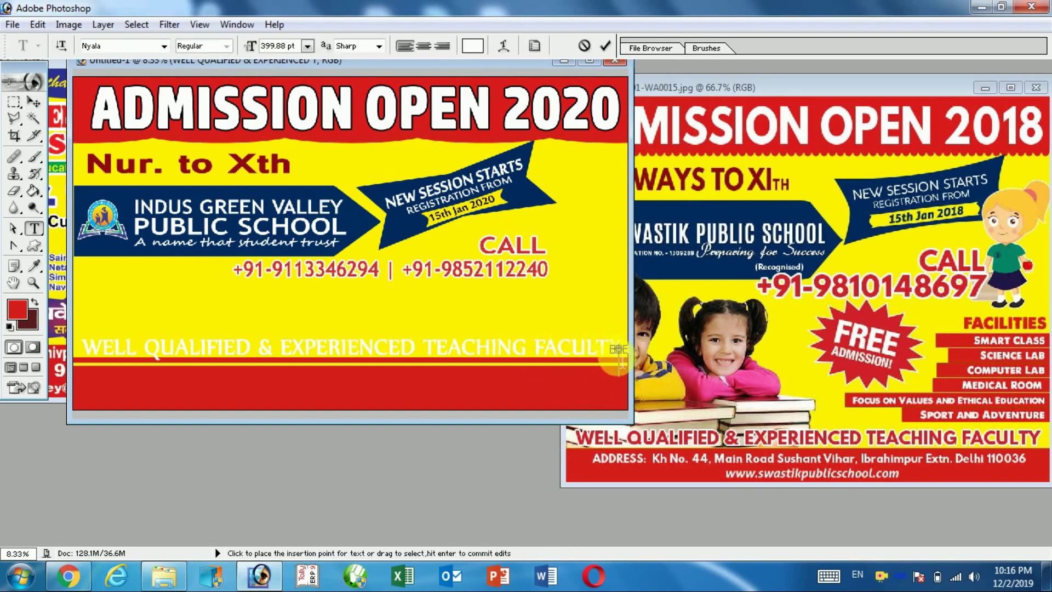
{"action": "key", "text": "ctrl+Return"}
{"action": "left_click_drag", "start_coordinate": [623, 349], "coordinate": [82, 349]}
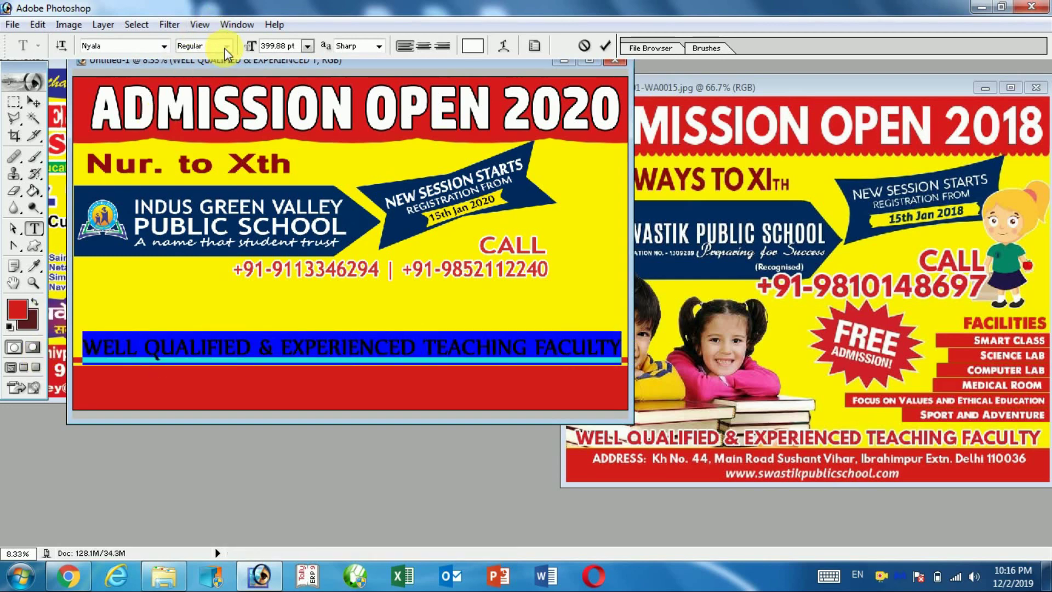
{"action": "left_click", "coordinate": [537, 47]}
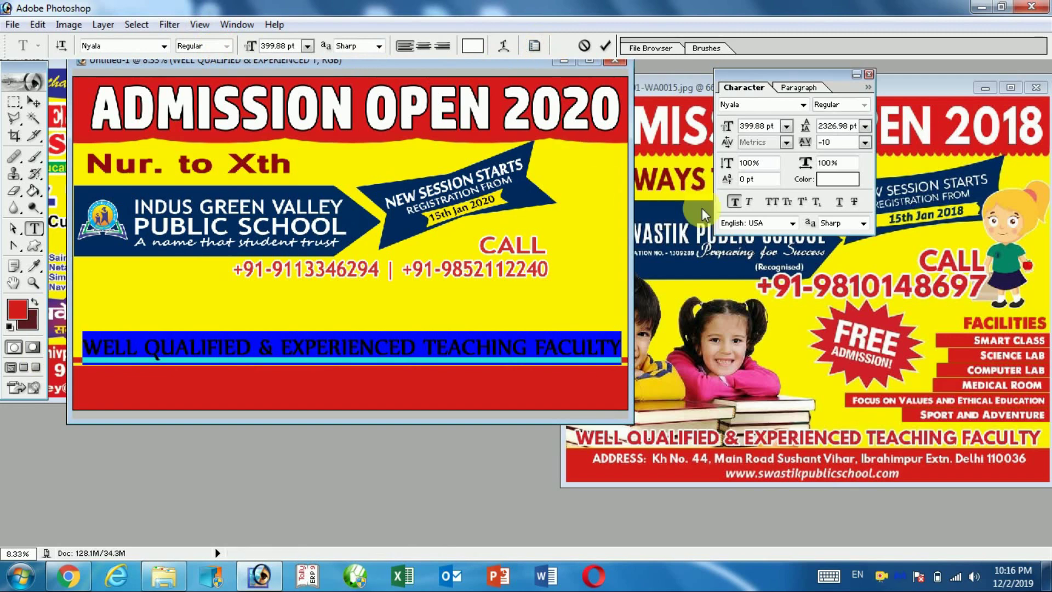
{"action": "left_click", "coordinate": [869, 73]}
{"action": "left_click", "coordinate": [542, 329]}
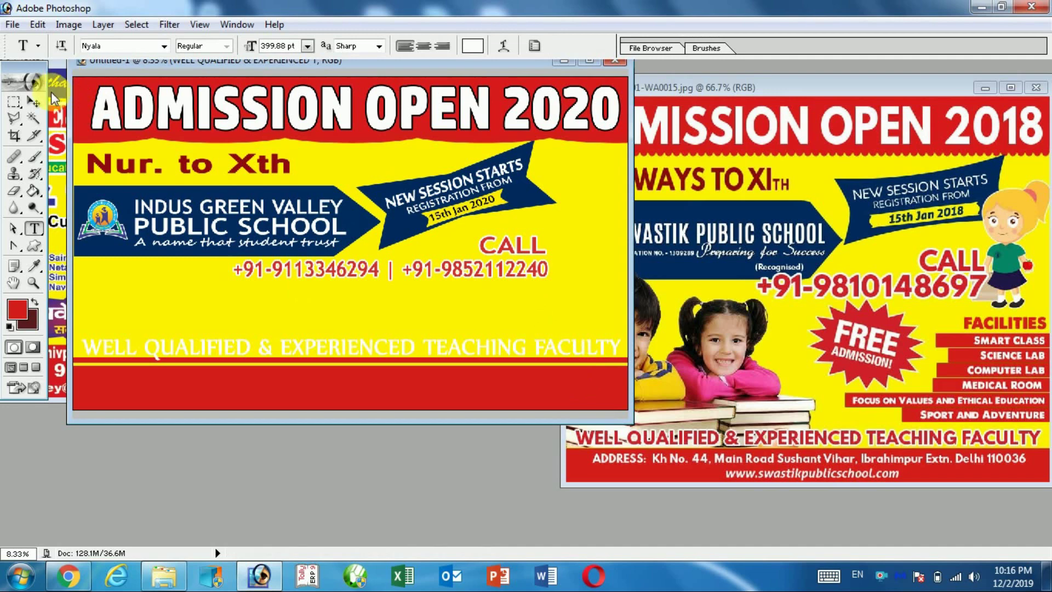
{"action": "left_click", "coordinate": [34, 102]}
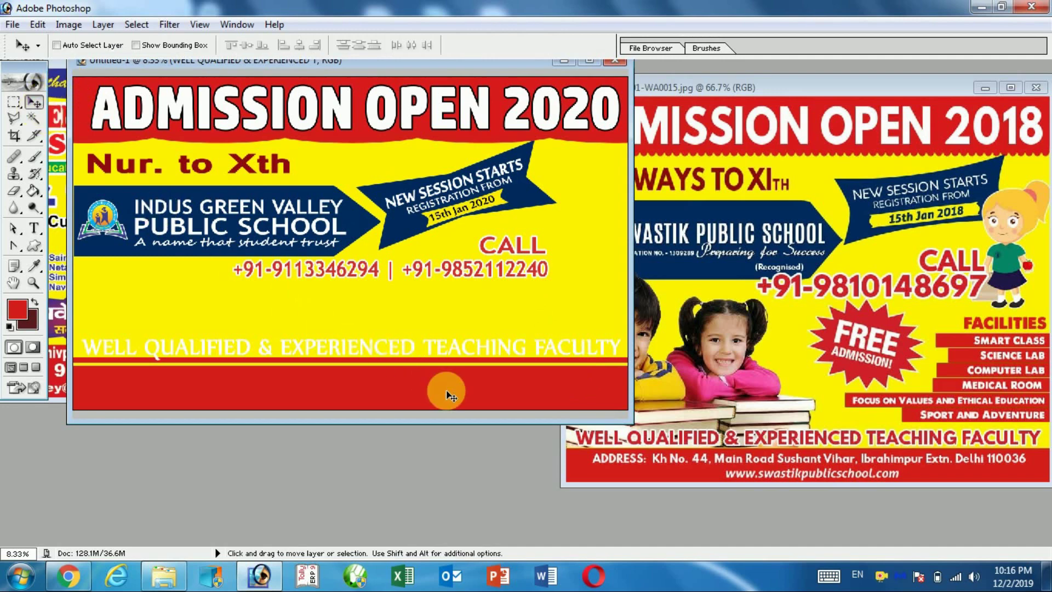
Add a red Color Overlay layer style to the tagline.
{"action": "key", "text": "F7"}
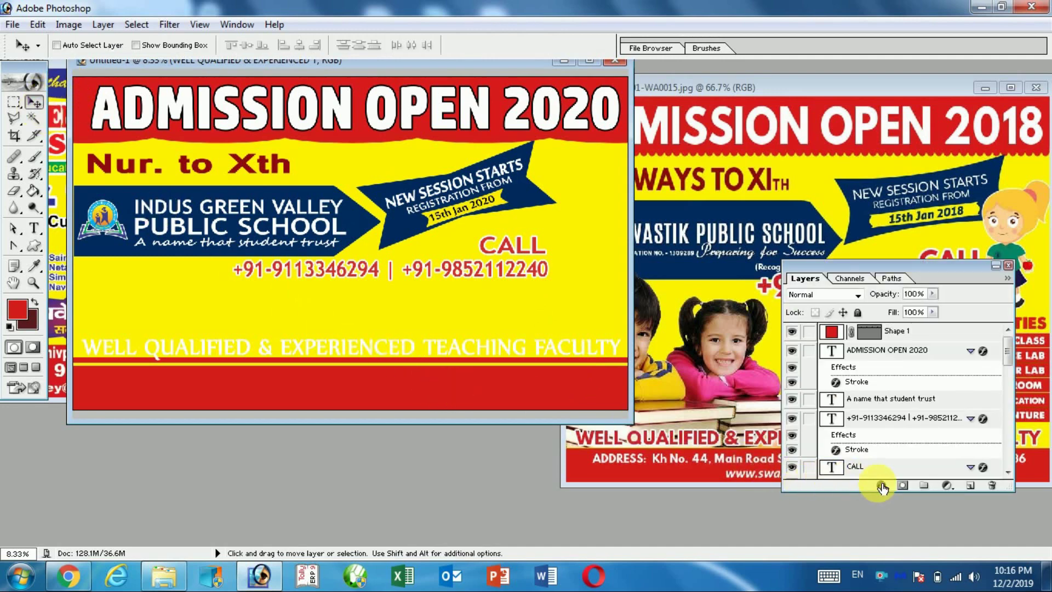
{"action": "left_click", "coordinate": [891, 488]}
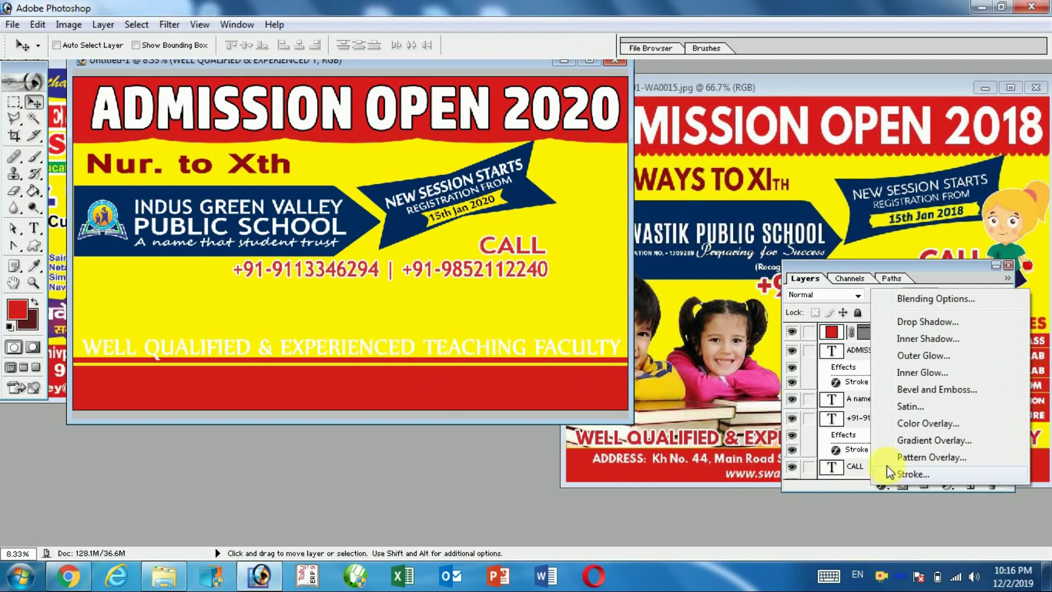
{"action": "left_click", "coordinate": [910, 427]}
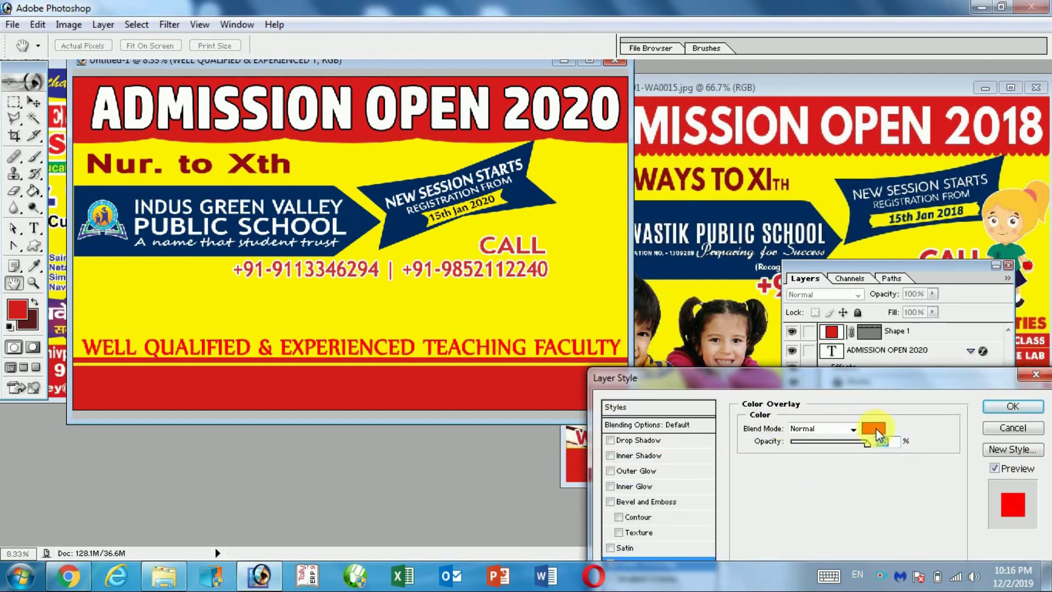
{"action": "left_click", "coordinate": [875, 431]}
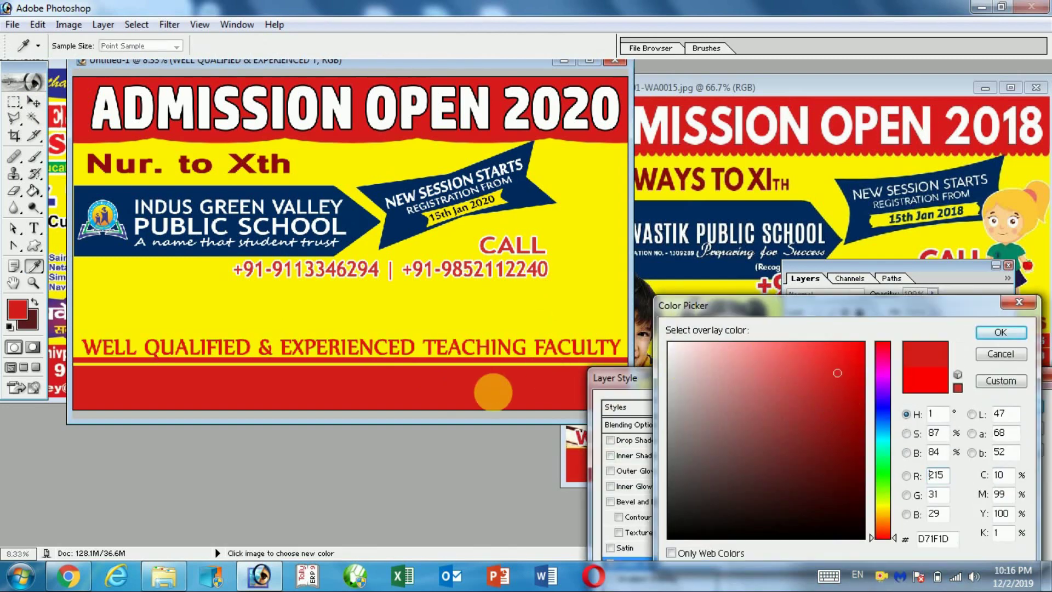
{"action": "left_click", "coordinate": [989, 330]}
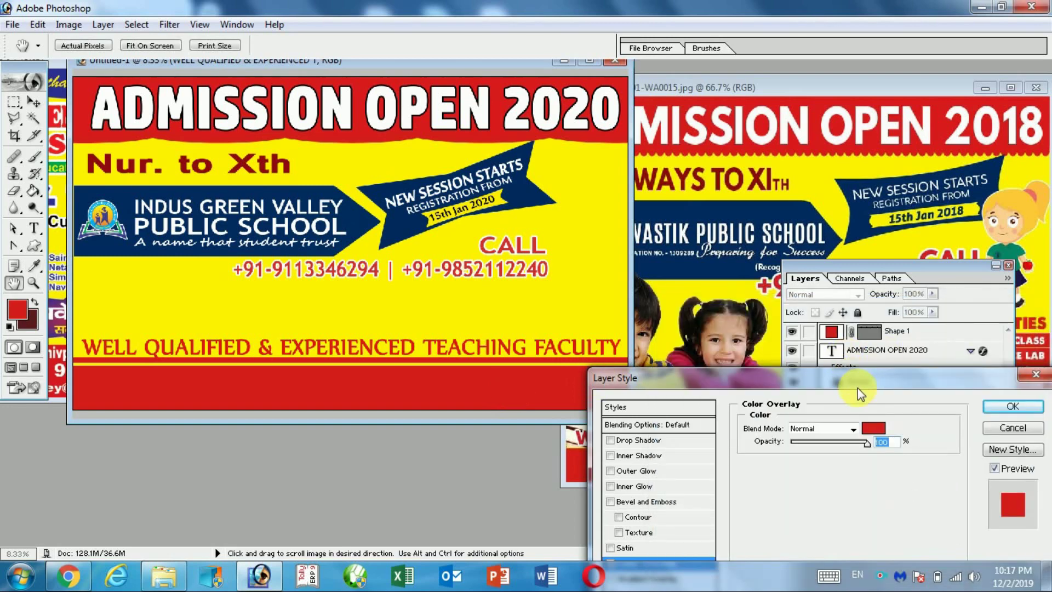
Add a white Stroke of about 21 px to the tagline and apply the styles.
{"action": "left_click_drag", "start_coordinate": [863, 378], "coordinate": [856, 178]}
{"action": "left_click", "coordinate": [580, 408]}
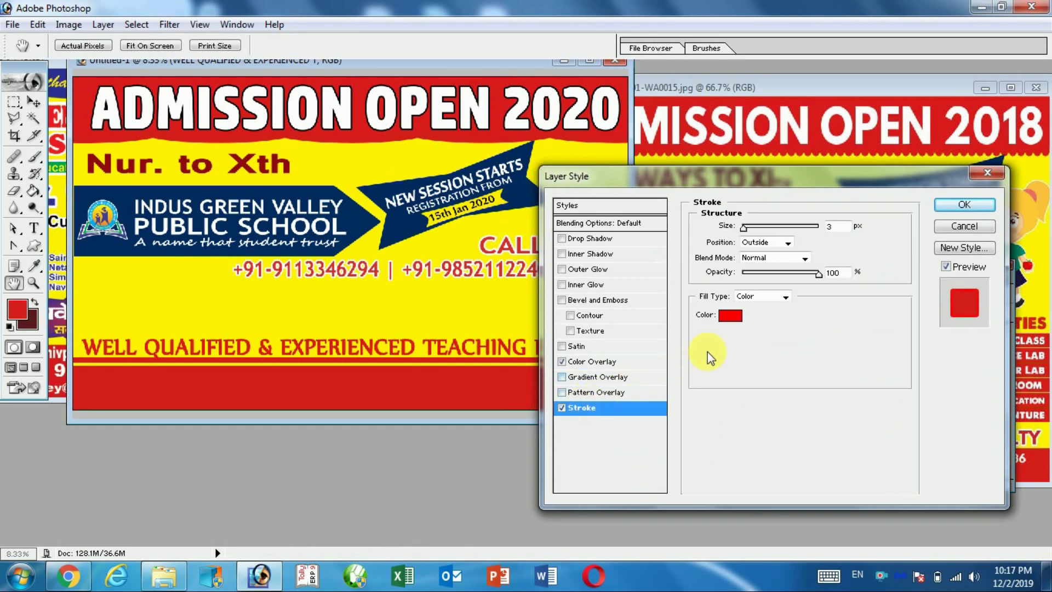
{"action": "left_click", "coordinate": [730, 317]}
{"action": "left_click", "coordinate": [670, 343]}
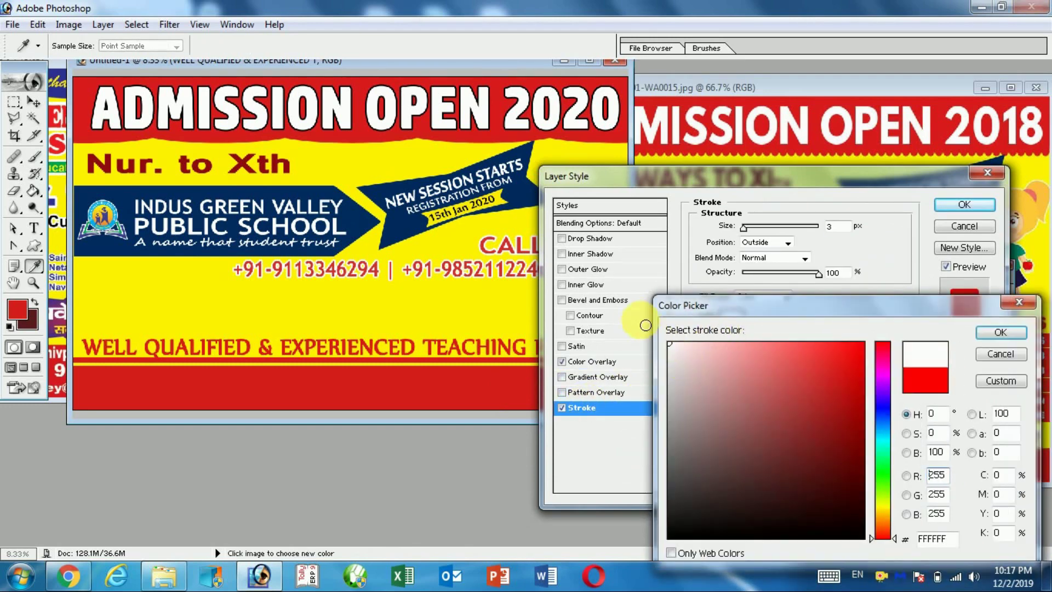
{"action": "left_click", "coordinate": [993, 337]}
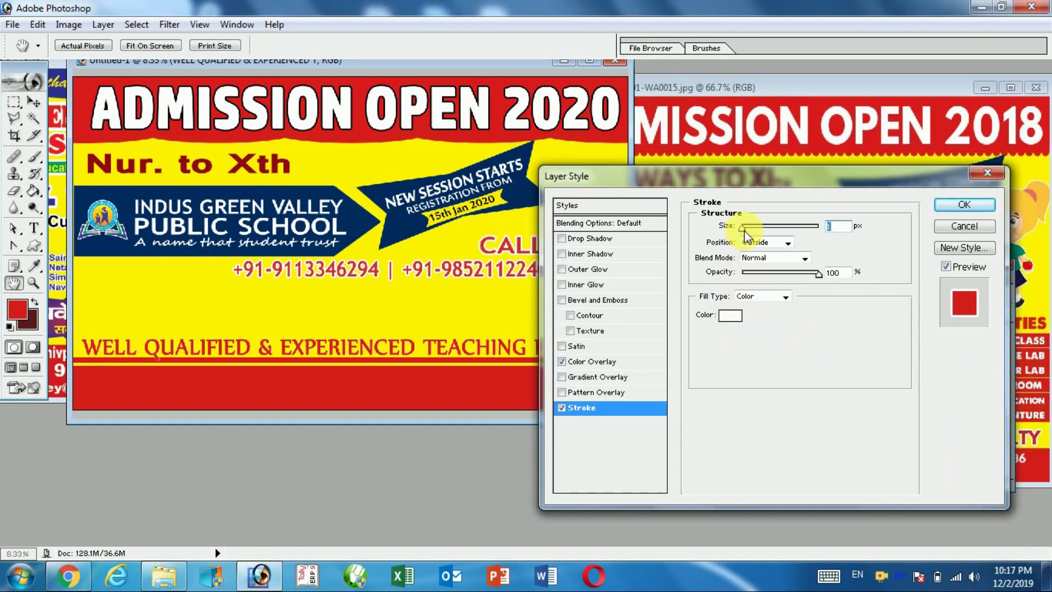
{"action": "left_click_drag", "start_coordinate": [750, 231], "coordinate": [754, 234]}
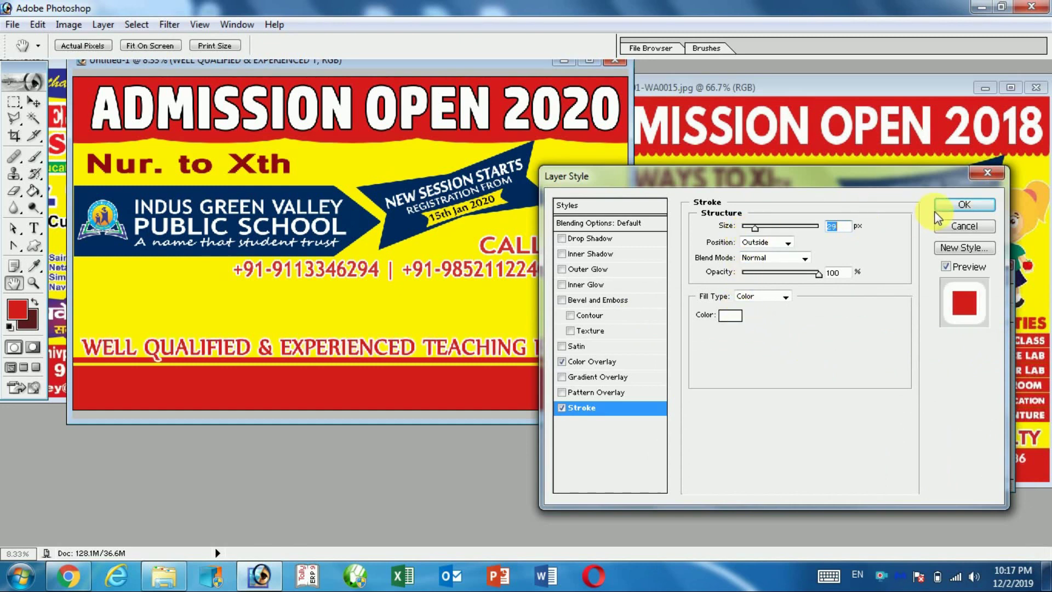
{"action": "left_click", "coordinate": [949, 208]}
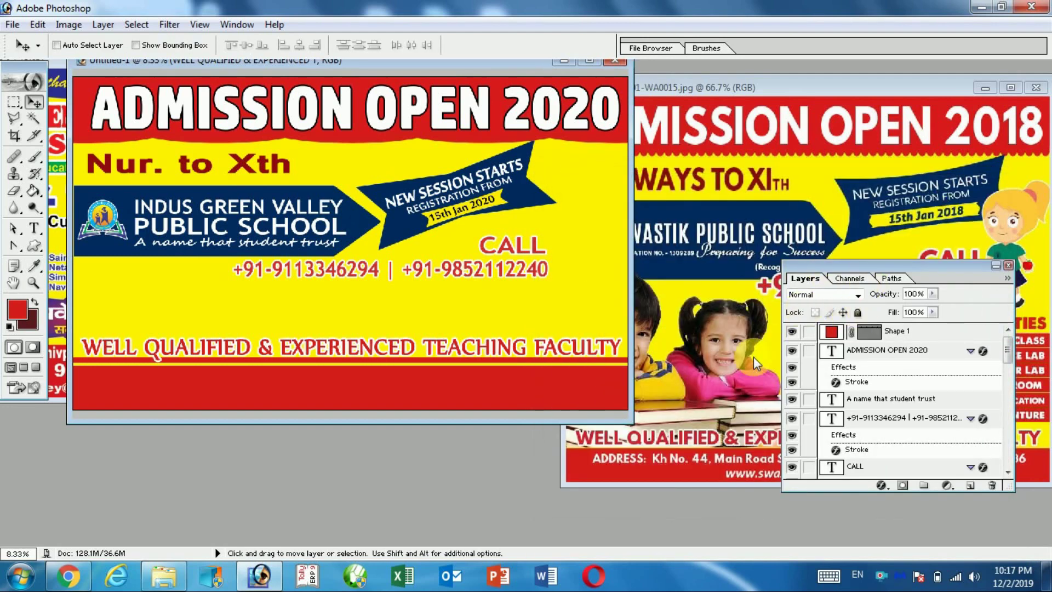
Bring the 2018 reference poster forward, hide Layers, and go to the 'school child' Chrome search.
{"action": "left_click", "coordinate": [753, 370]}
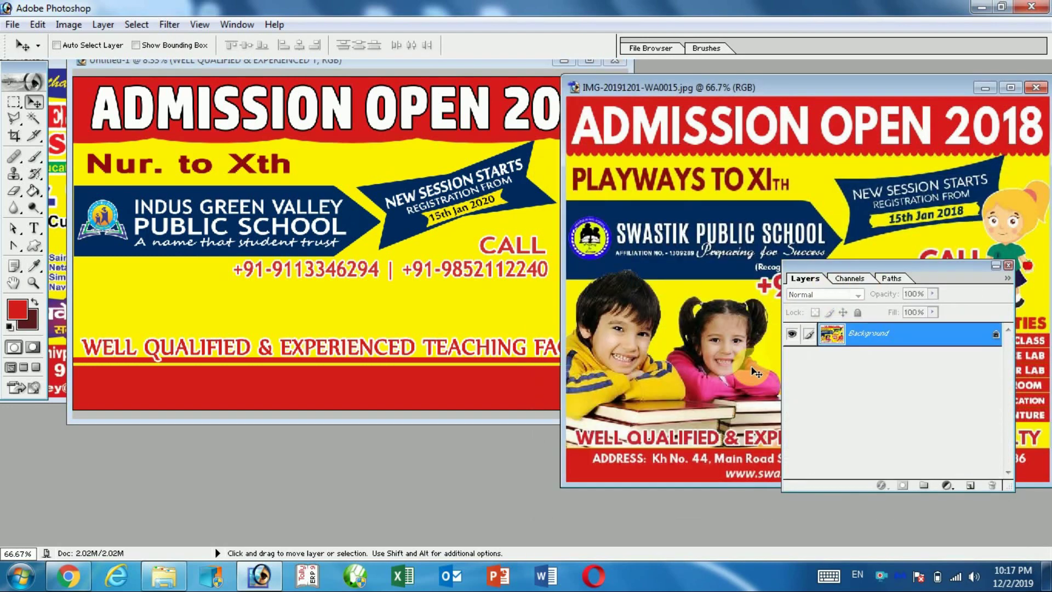
{"action": "left_click", "coordinate": [1007, 265]}
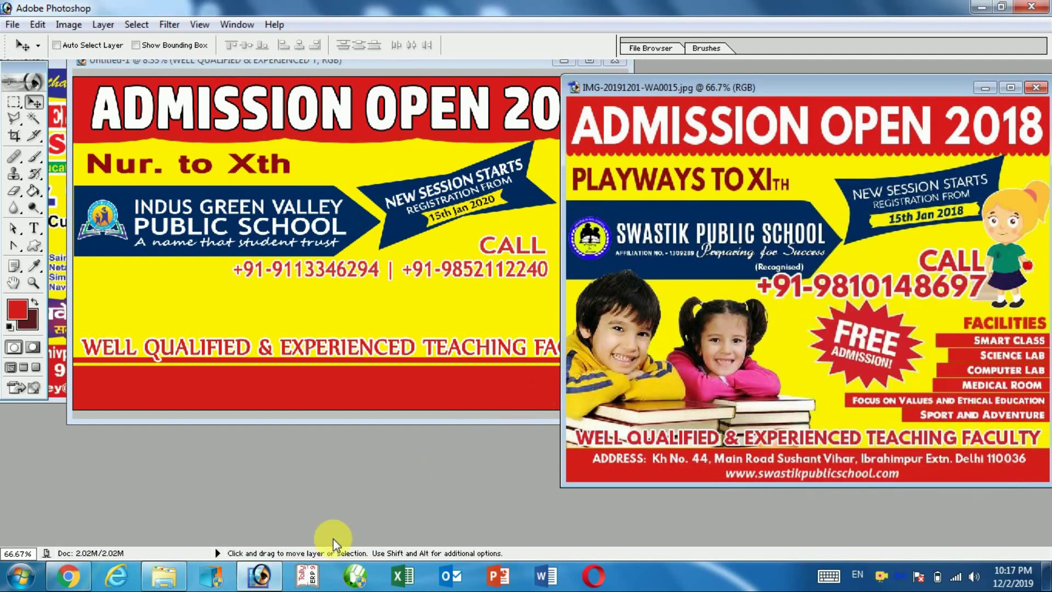
{"action": "left_click", "coordinate": [68, 575]}
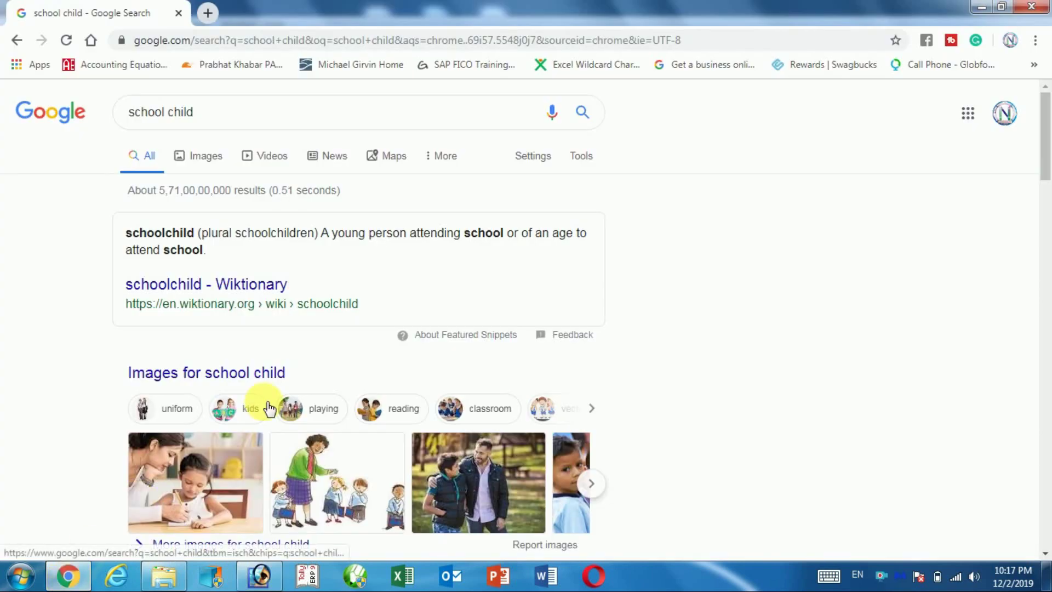
Scroll the 'school child' results, load Google Images, and switch to Windows Explorer.
{"action": "scroll", "coordinate": [271, 411], "scroll_direction": "down", "scroll_amount": 1}
{"action": "scroll", "coordinate": [294, 463], "scroll_direction": "down", "scroll_amount": 1}
{"action": "scroll", "coordinate": [298, 462], "scroll_direction": "down", "scroll_amount": 1}
{"action": "scroll", "coordinate": [297, 461], "scroll_direction": "up", "scroll_amount": 3}
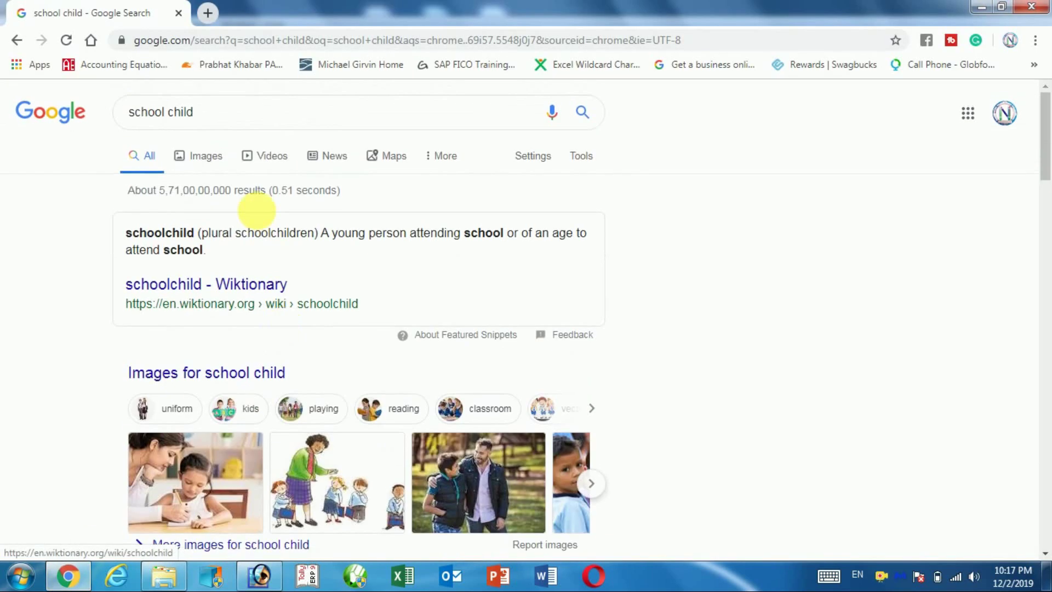
{"action": "left_click", "coordinate": [206, 156]}
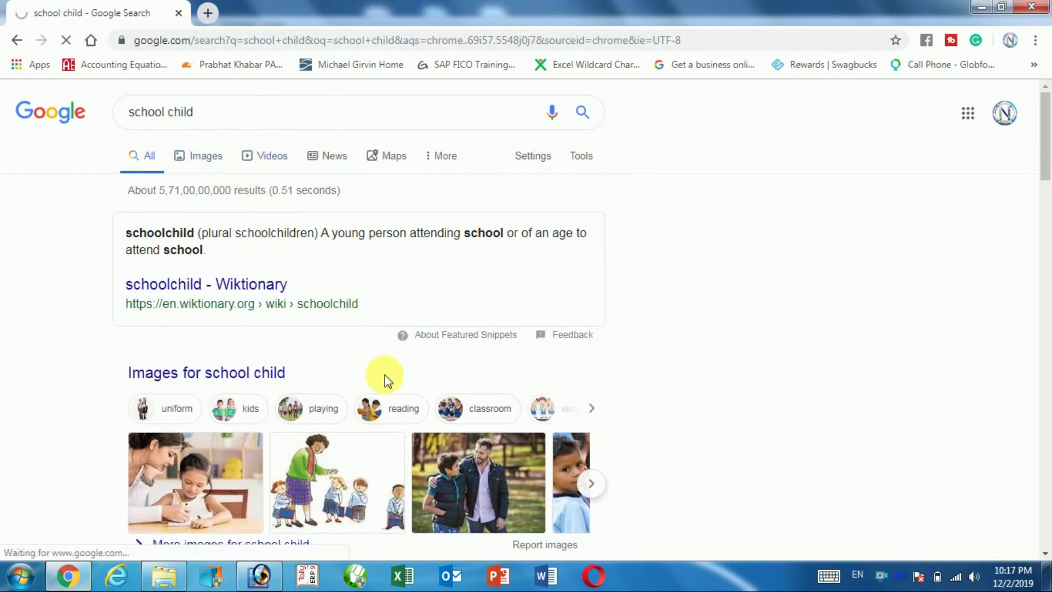
{"action": "left_click", "coordinate": [262, 580]}
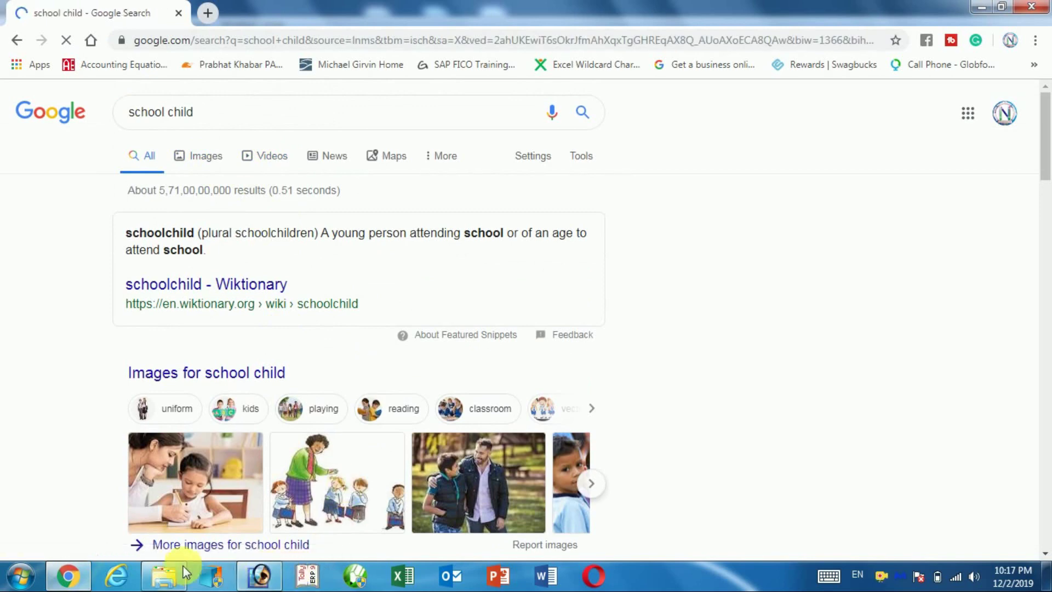
Open E:\desk\rajesh and show its files as Large Icons.
{"action": "left_click", "coordinate": [54, 311]}
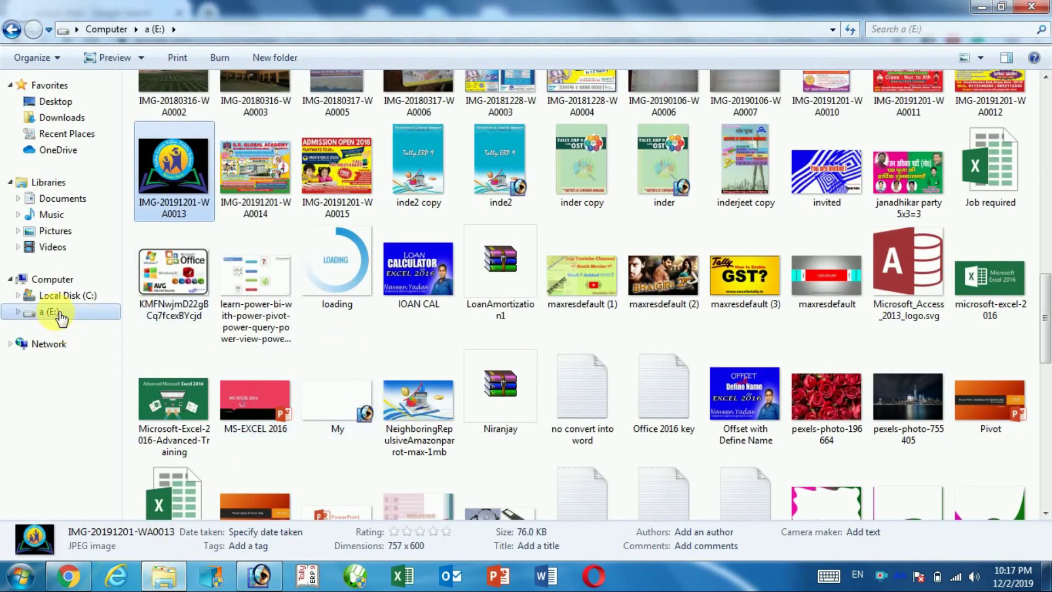
{"action": "scroll", "coordinate": [235, 230], "scroll_direction": "up", "scroll_amount": 3}
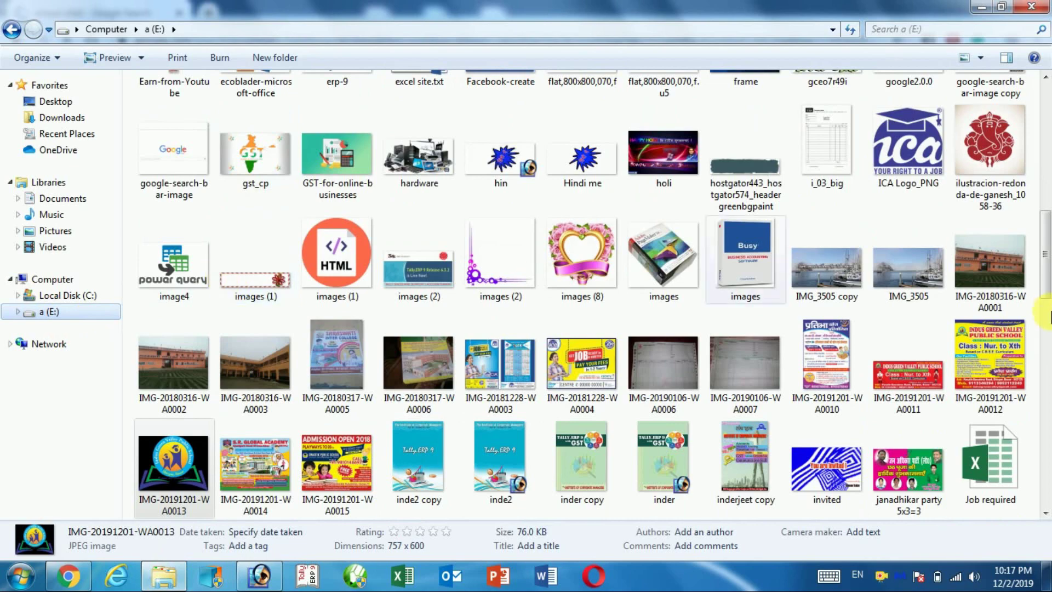
{"action": "left_click_drag", "start_coordinate": [1045, 254], "coordinate": [1045, 127]}
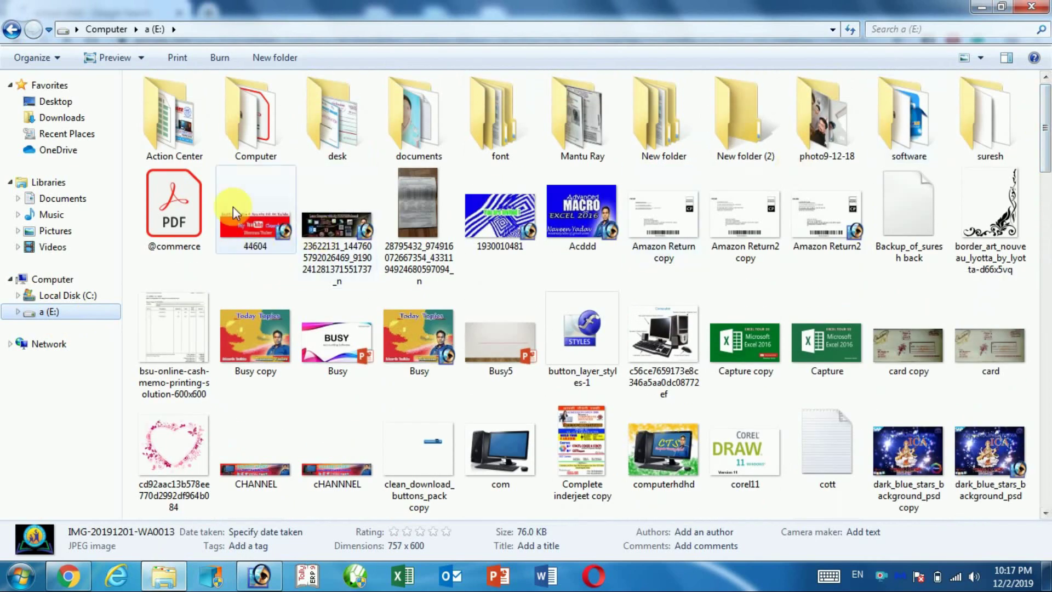
{"action": "double_click", "coordinate": [363, 139]}
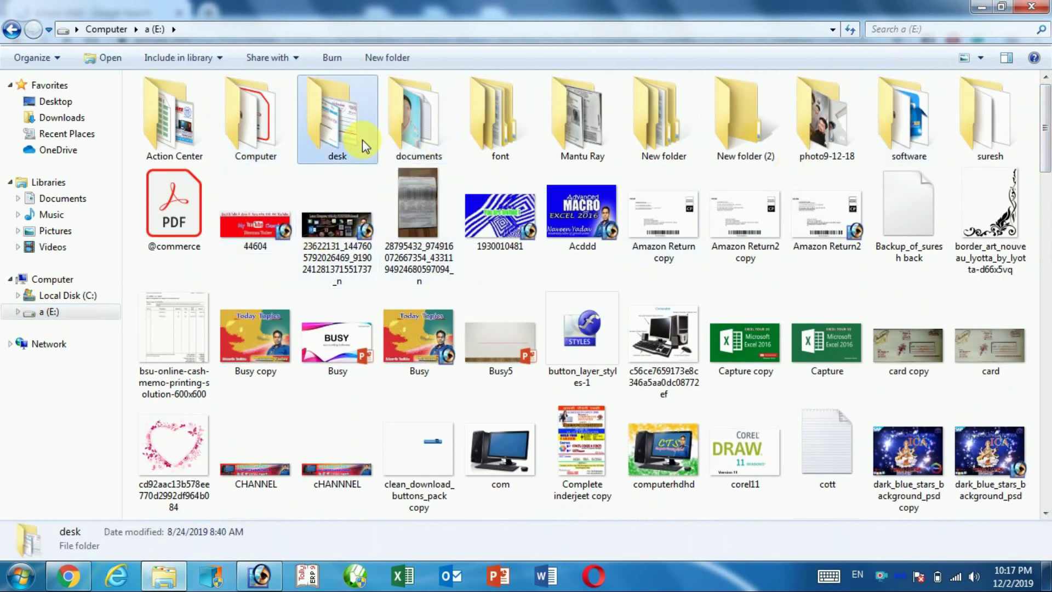
{"action": "double_click", "coordinate": [228, 118]}
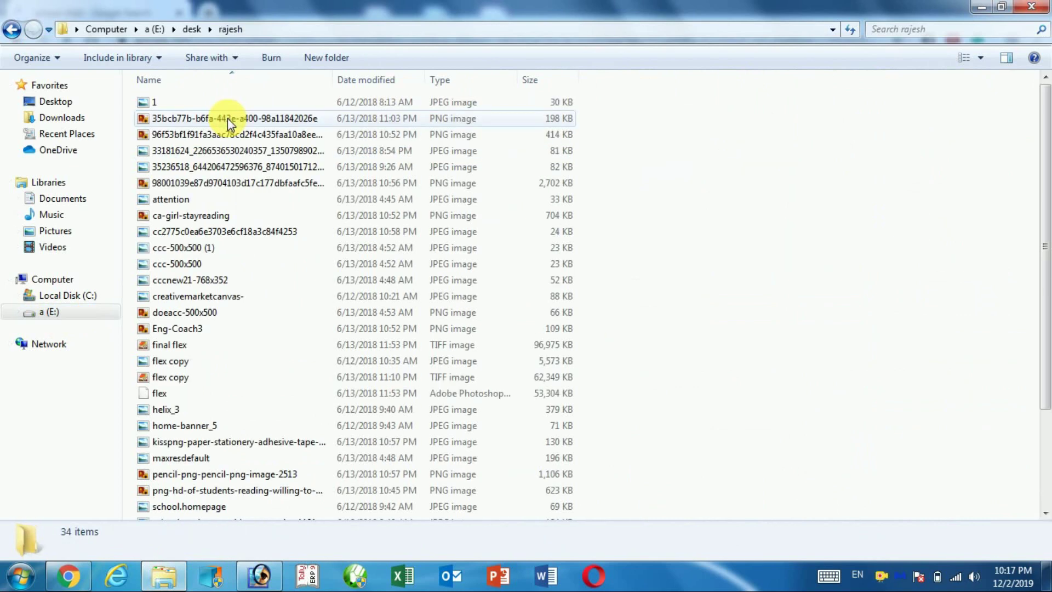
{"action": "left_click", "coordinate": [972, 57]}
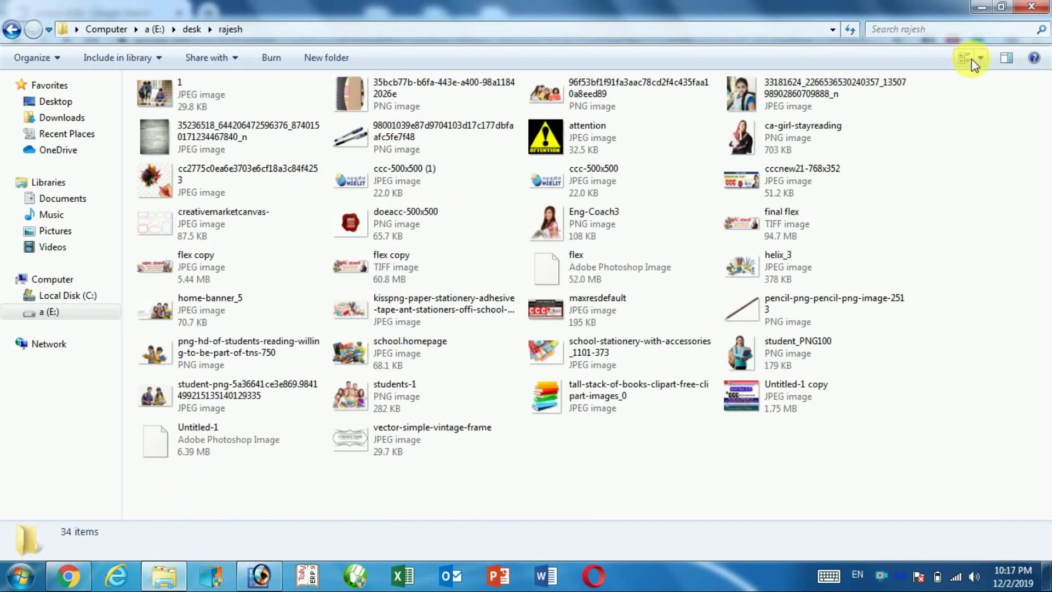
{"action": "left_click", "coordinate": [972, 59]}
{"action": "left_click", "coordinate": [986, 45]}
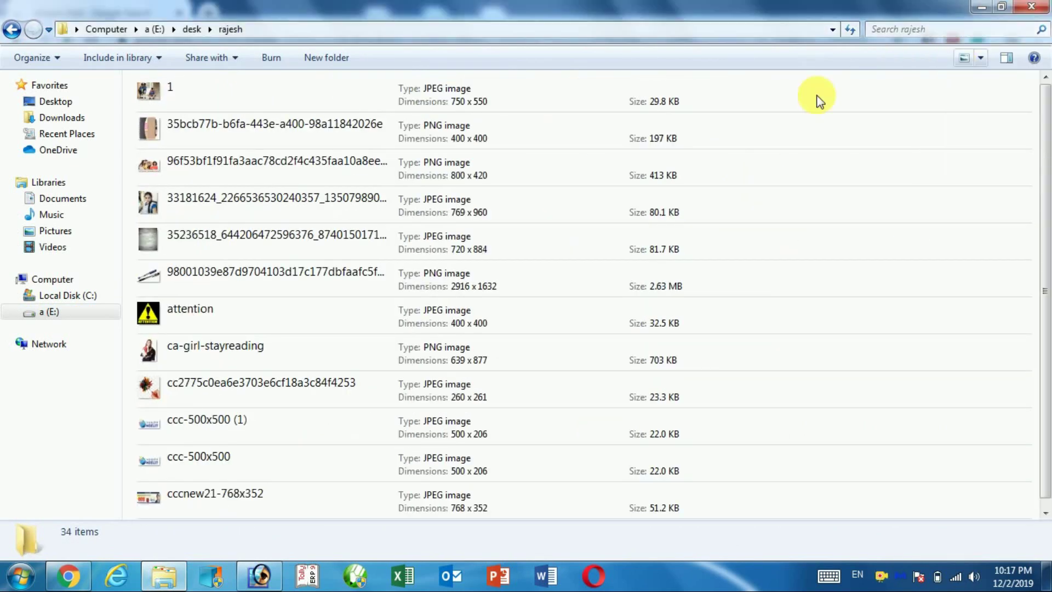
Preview the children-reading PNG, then drag it over to Photoshop.
{"action": "left_click", "coordinate": [349, 390]}
{"action": "double_click", "coordinate": [349, 390]}
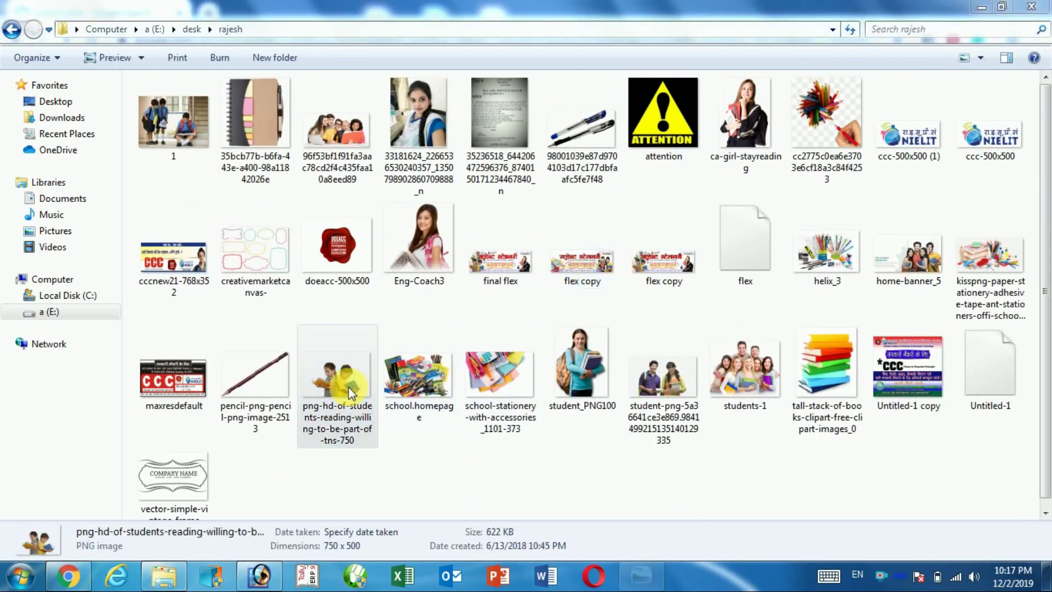
{"action": "left_click", "coordinate": [1048, 7]}
{"action": "left_click_drag", "start_coordinate": [369, 405], "coordinate": [436, 500]}
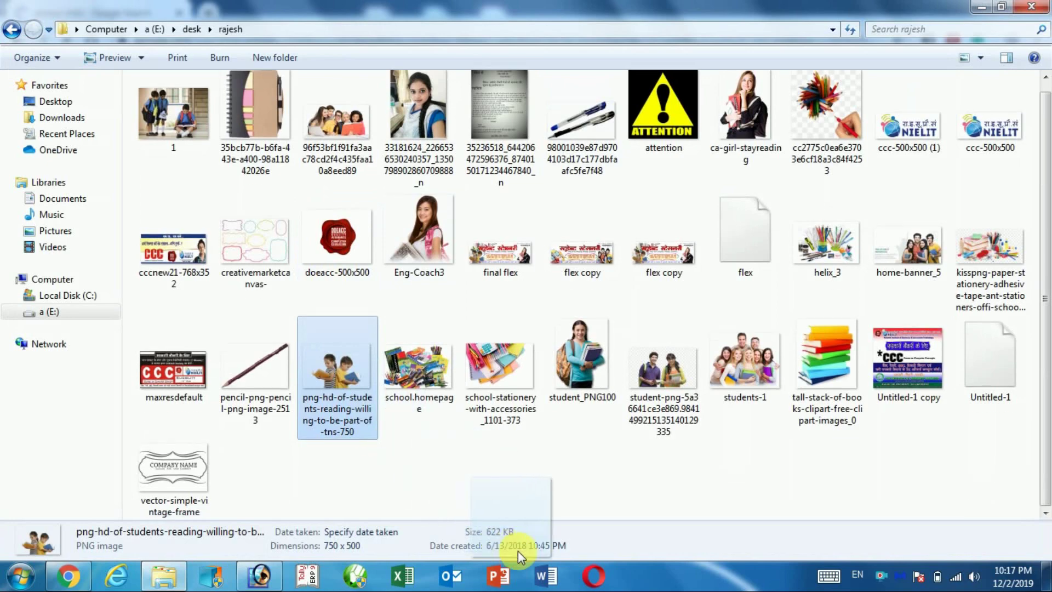
{"action": "left_click", "coordinate": [274, 573]}
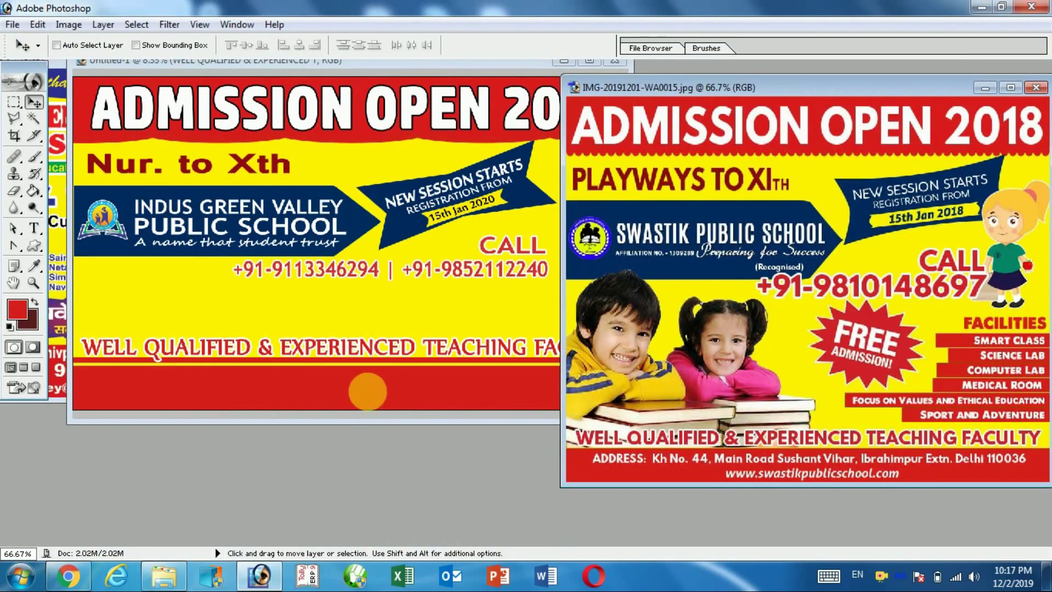
Open the children-reading PNG and drag it into the banner's lower left.
{"action": "left_click_drag", "start_coordinate": [281, 559], "coordinate": [366, 392]}
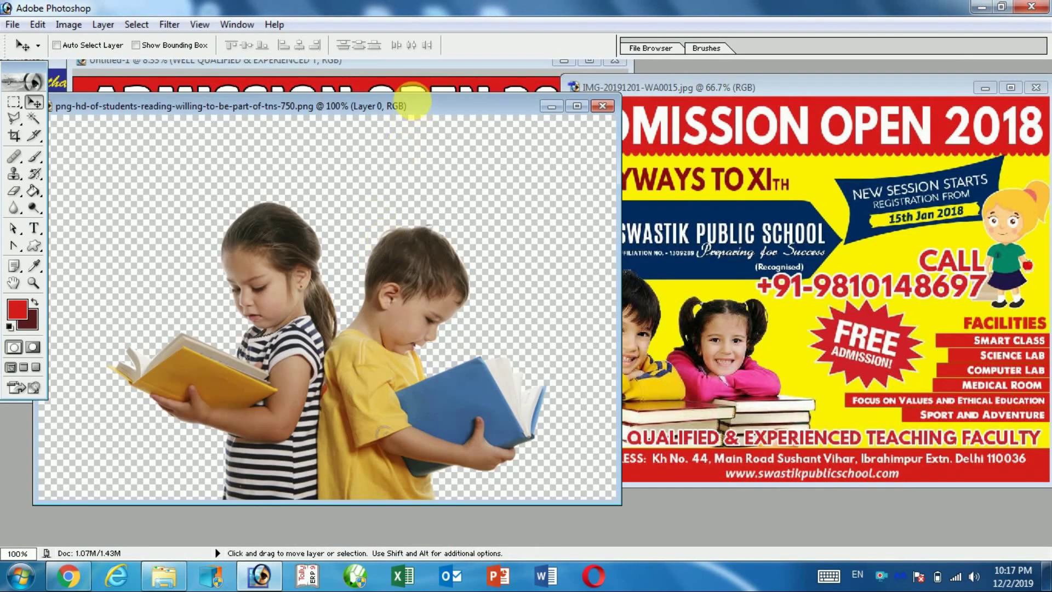
{"action": "left_click_drag", "start_coordinate": [407, 107], "coordinate": [765, 75]}
{"action": "left_click_drag", "start_coordinate": [645, 317], "coordinate": [218, 357]}
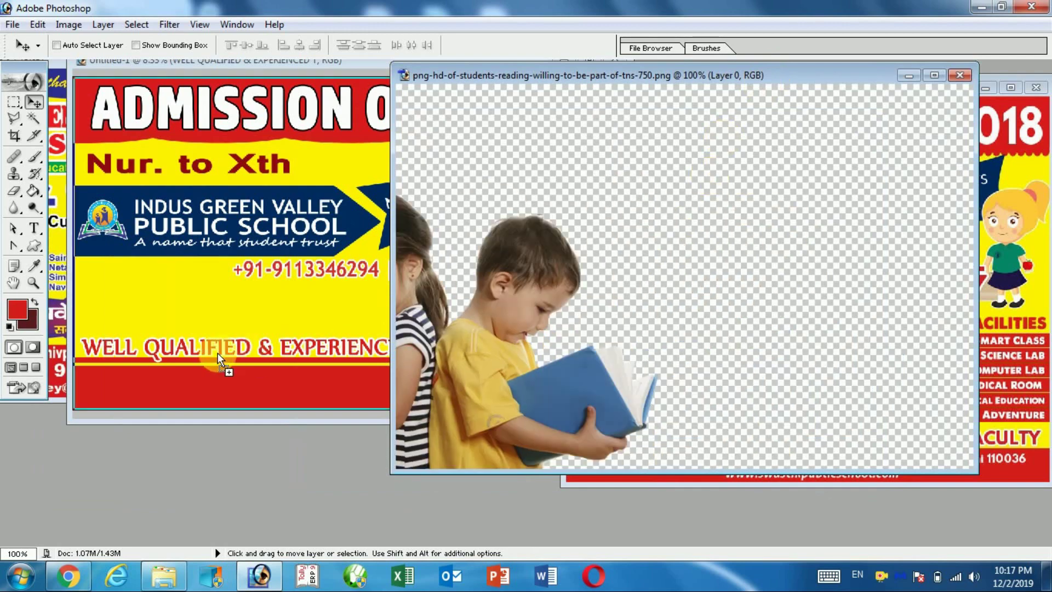
{"action": "mouse_move", "coordinate": [203, 310]}
{"action": "left_mouse_down"}
{"action": "mouse_move", "coordinate": [148, 314]}
{"action": "mouse_move", "coordinate": [214, 373]}
{"action": "mouse_move", "coordinate": [176, 378]}
{"action": "mouse_move", "coordinate": [219, 369]}
{"action": "left_mouse_up"}
Scale the children image up to about 397% by 447%.
{"action": "key", "text": "ctrl+t"}
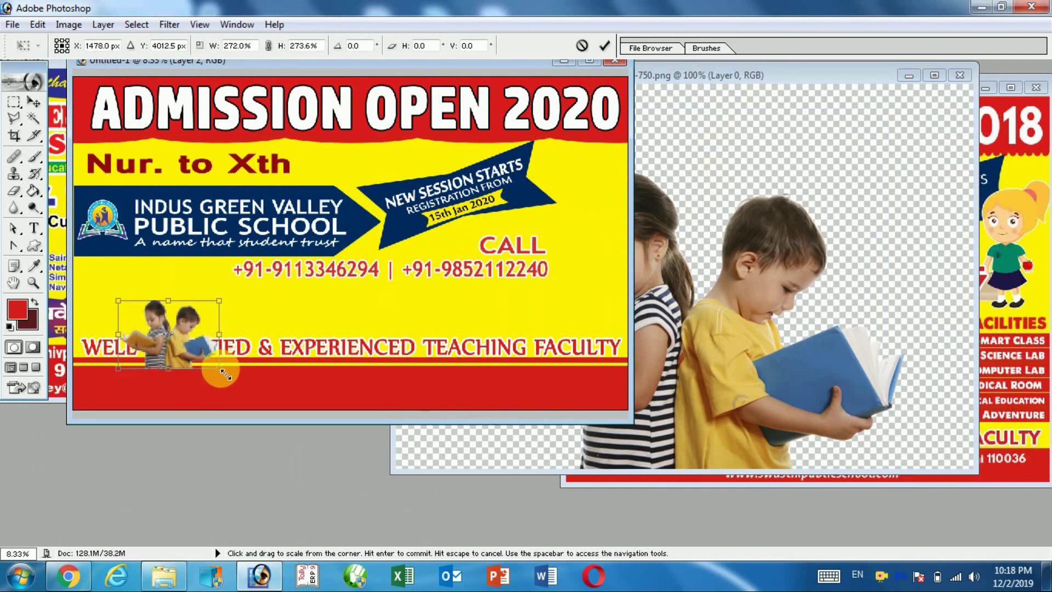
{"action": "mouse_move", "coordinate": [121, 312]}
{"action": "left_mouse_down"}
{"action": "mouse_move", "coordinate": [70, 252]}
{"action": "mouse_move", "coordinate": [60, 268]}
{"action": "left_mouse_up"}
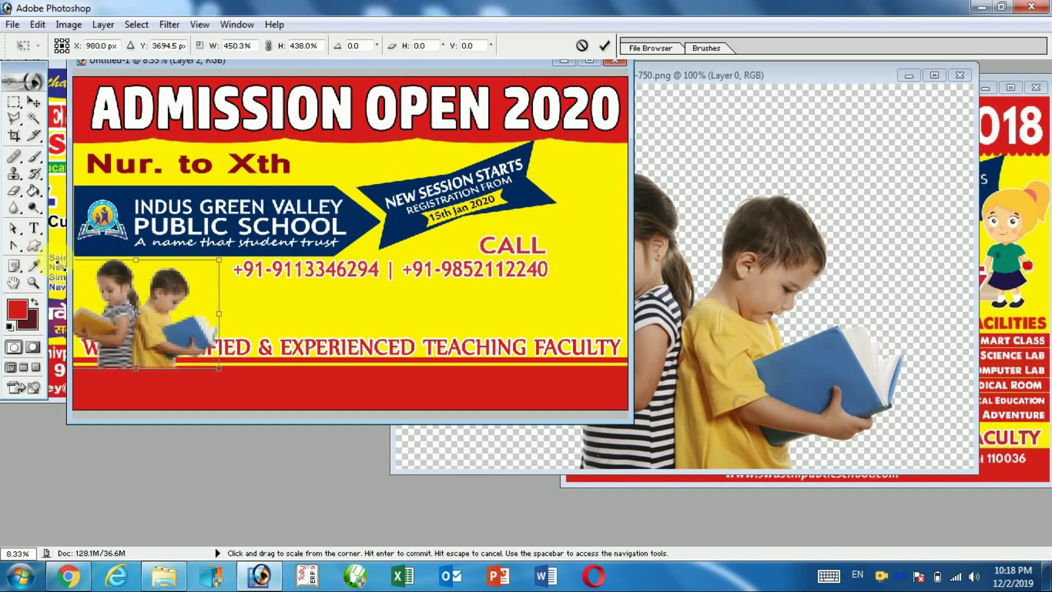
{"action": "left_click_drag", "start_coordinate": [61, 271], "coordinate": [82, 264]}
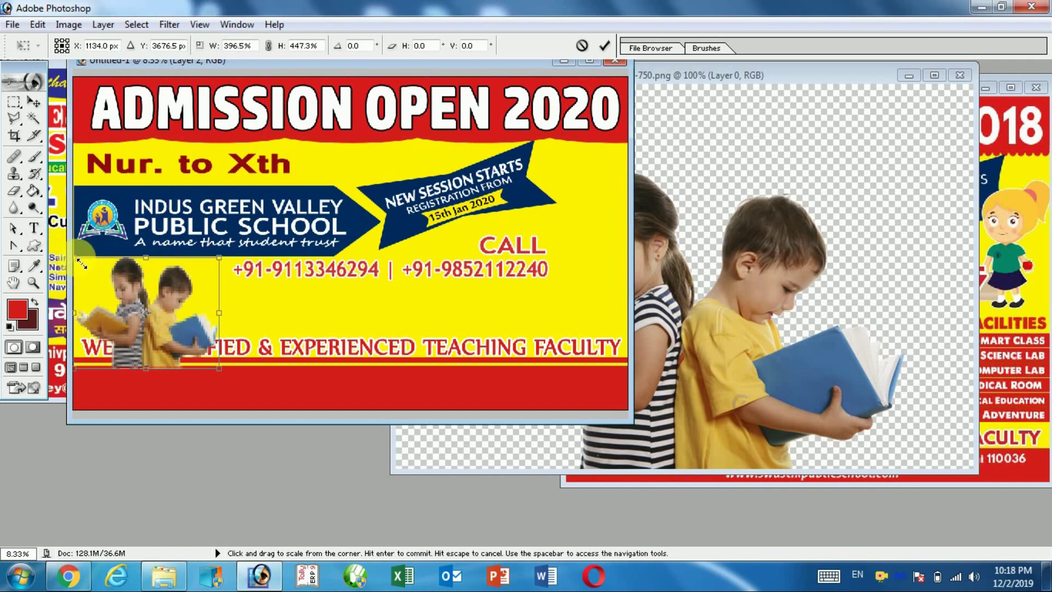
{"action": "key", "text": "Return"}
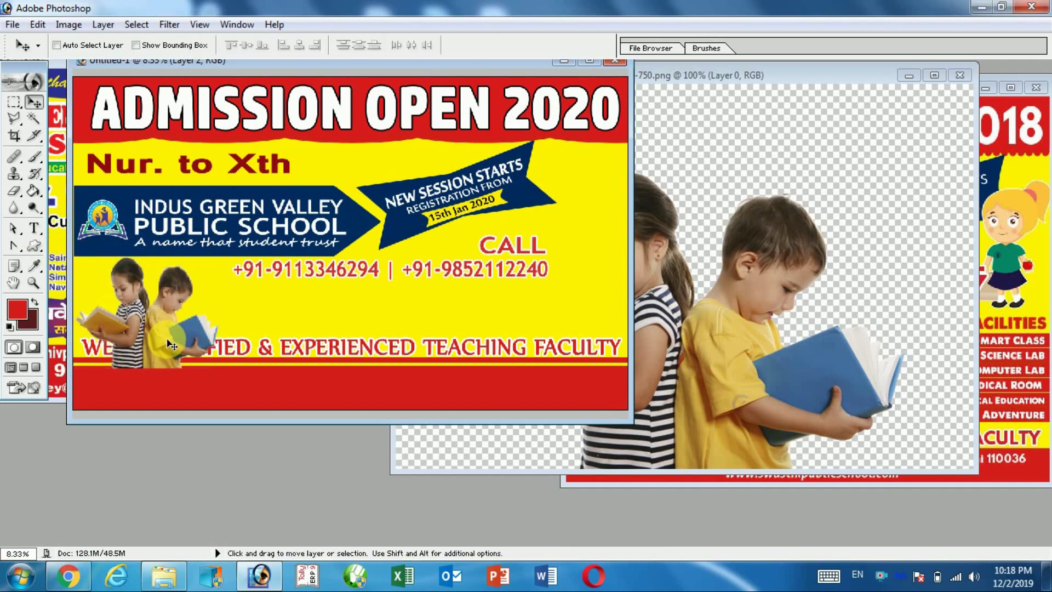
Nudge the children image and move its layer below the WELL QUALIFIED text layer.
{"action": "left_click_drag", "start_coordinate": [170, 337], "coordinate": [172, 334]}
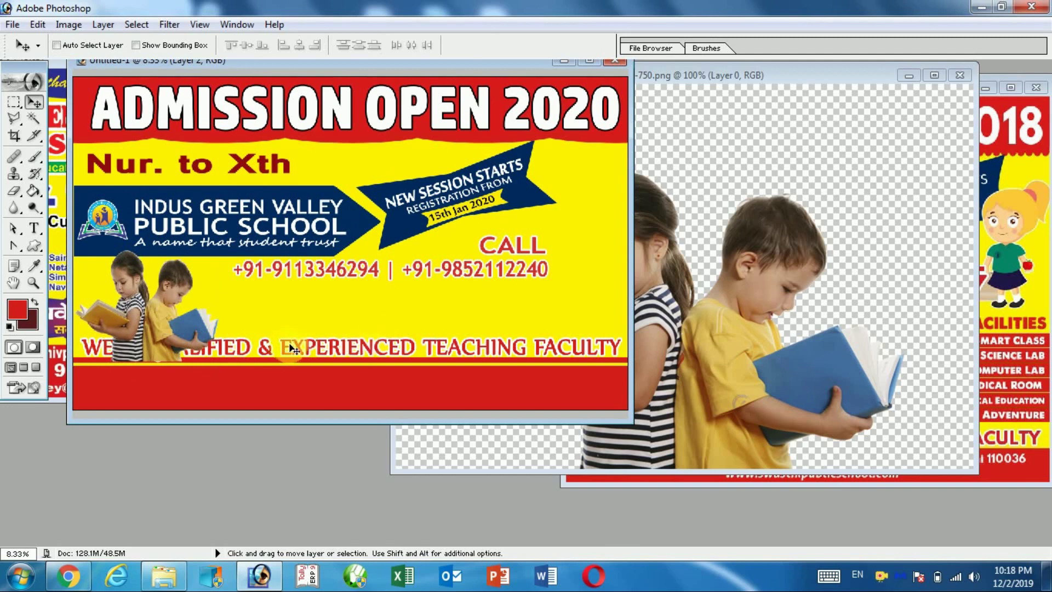
{"action": "left_click", "coordinate": [1037, 415]}
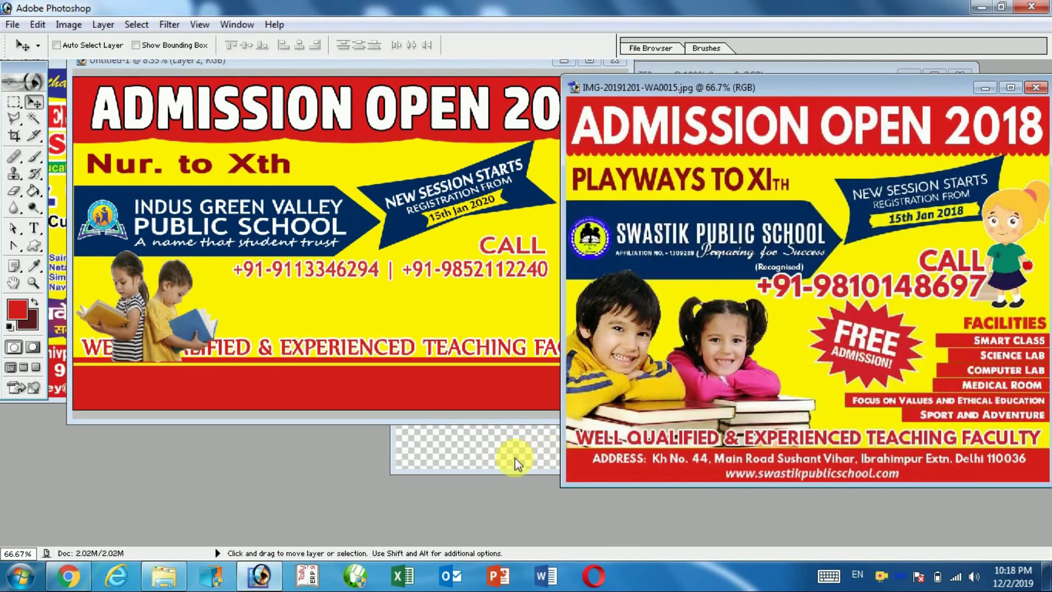
{"action": "left_click", "coordinate": [393, 354]}
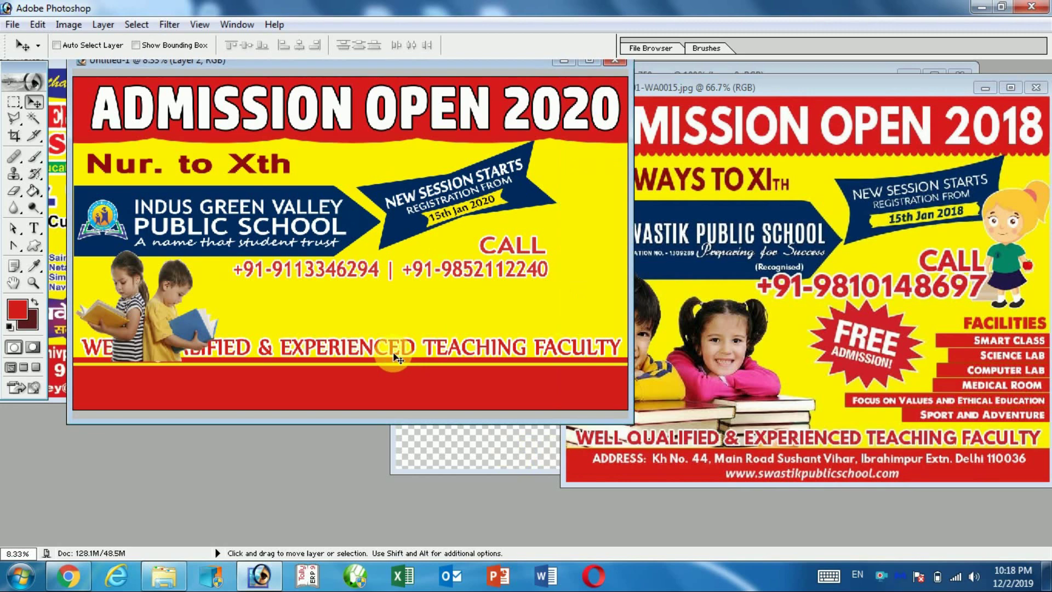
{"action": "key", "text": "F7"}
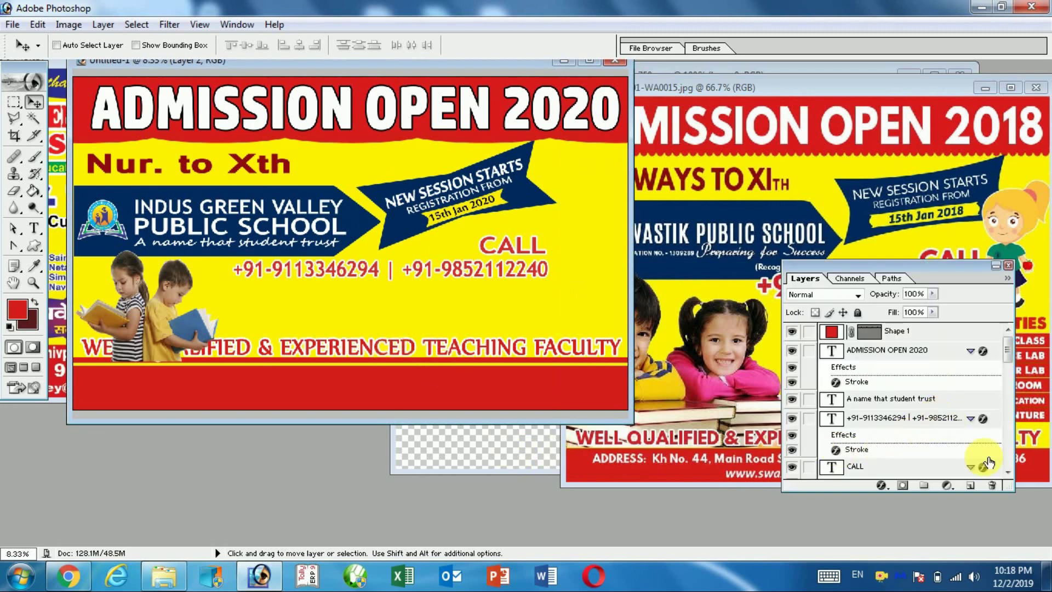
{"action": "left_click_drag", "start_coordinate": [1012, 498], "coordinate": [1044, 559]}
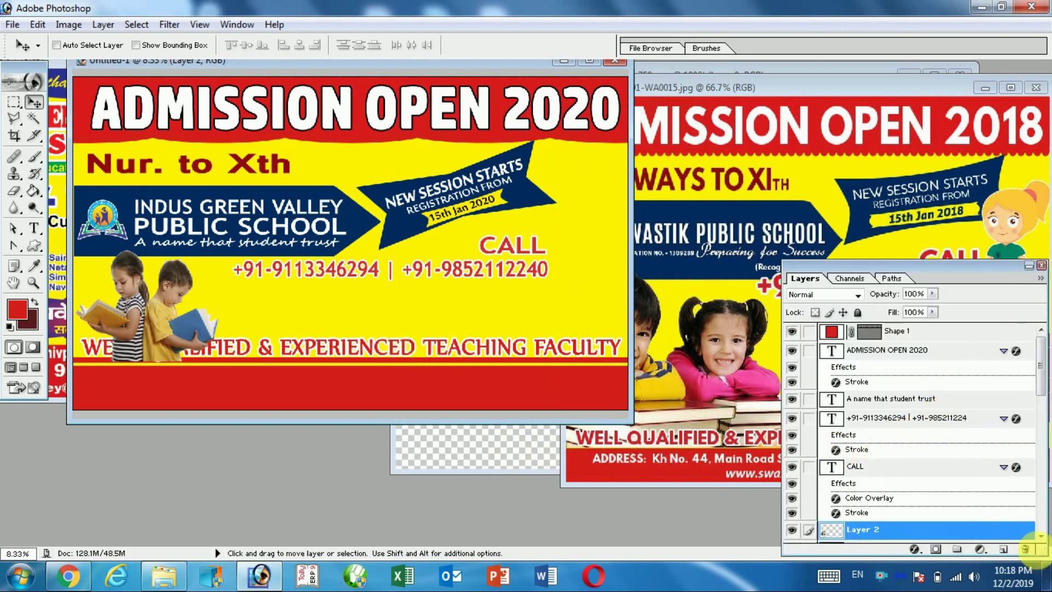
{"action": "scroll", "coordinate": [973, 459], "scroll_direction": "down", "scroll_amount": 2}
{"action": "scroll", "coordinate": [931, 486], "scroll_direction": "down", "scroll_amount": 1}
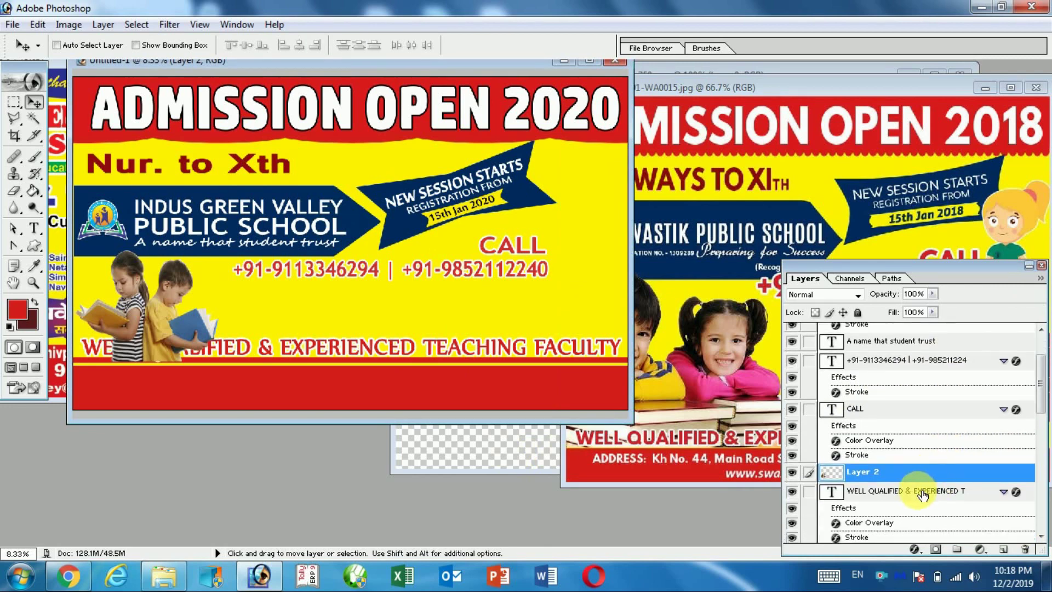
{"action": "scroll", "coordinate": [921, 488], "scroll_direction": "down", "scroll_amount": 1}
{"action": "left_click_drag", "start_coordinate": [896, 471], "coordinate": [893, 453]}
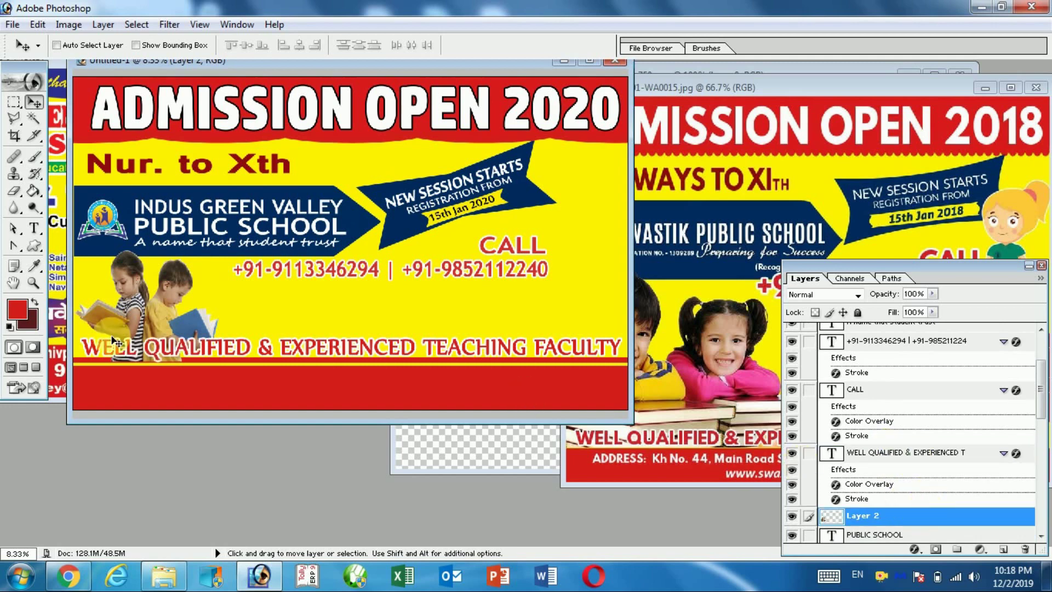
Reposition the children image at lower left so the tagline overlaps it.
{"action": "mouse_move", "coordinate": [124, 343]}
{"action": "left_mouse_down"}
{"action": "mouse_move", "coordinate": [137, 332]}
{"action": "mouse_move", "coordinate": [130, 323]}
{"action": "mouse_move", "coordinate": [132, 336]}
{"action": "left_mouse_up"}
{"action": "right_click", "coordinate": [130, 330]}
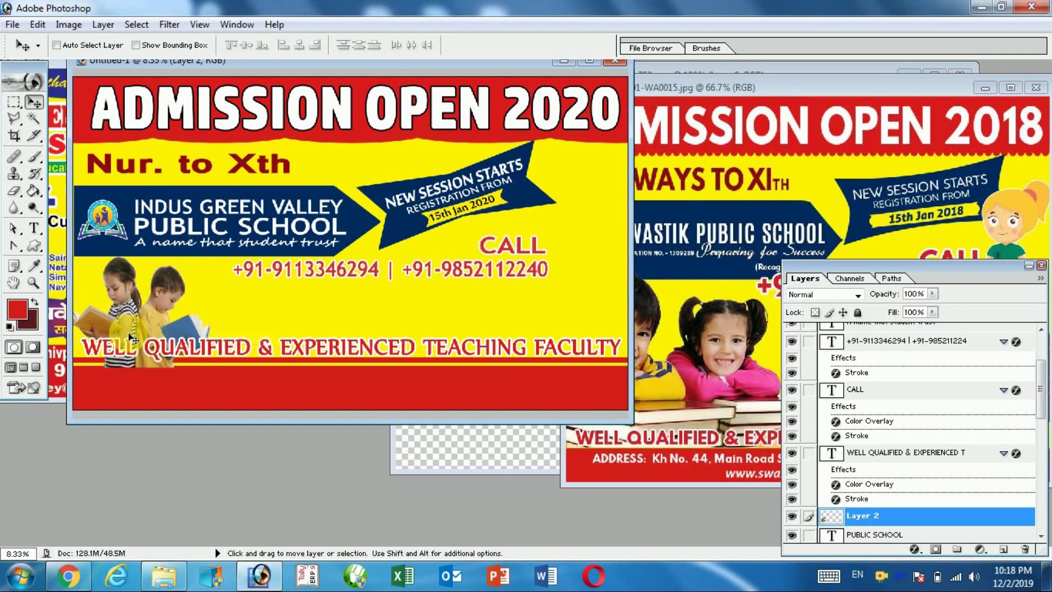
{"action": "left_click_drag", "start_coordinate": [130, 333], "coordinate": [121, 331]}
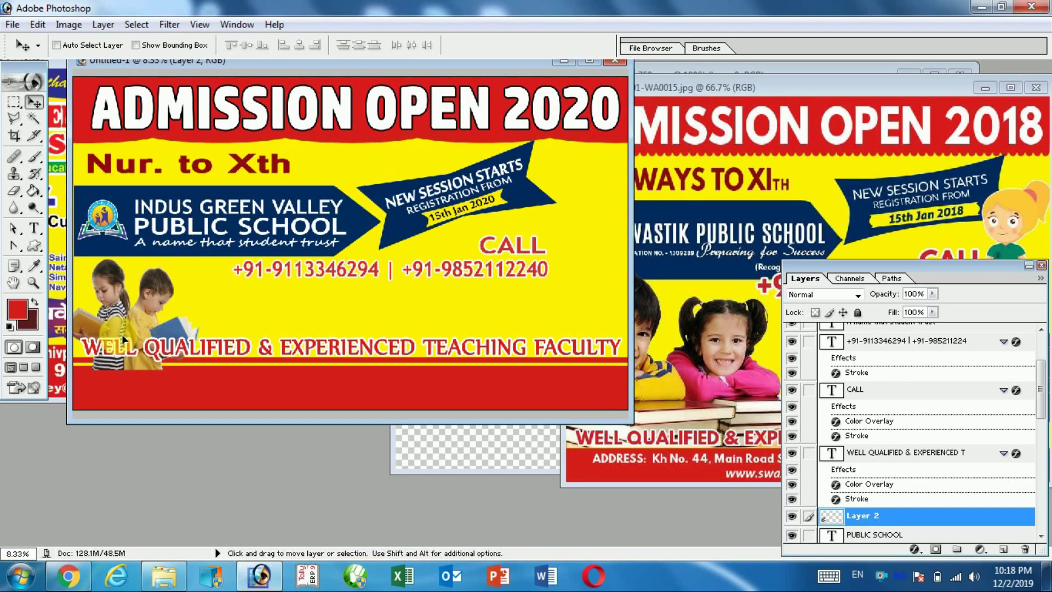
{"action": "left_click_drag", "start_coordinate": [121, 331], "coordinate": [132, 339]}
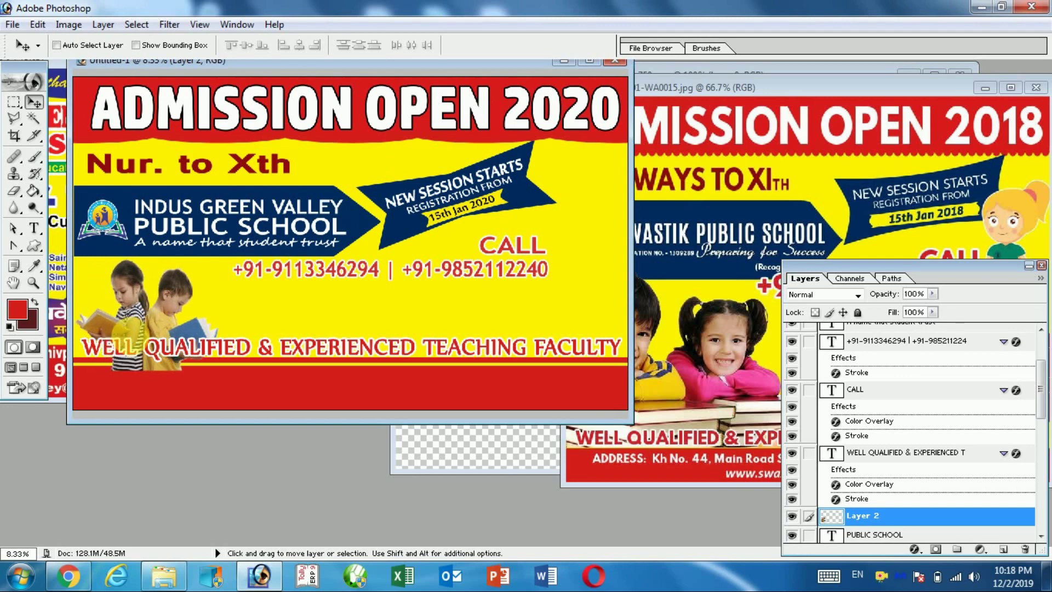
Zoom in on the lower-left corner, select Layer 2, and drag the children image up-left.
{"action": "right_click", "coordinate": [146, 333]}
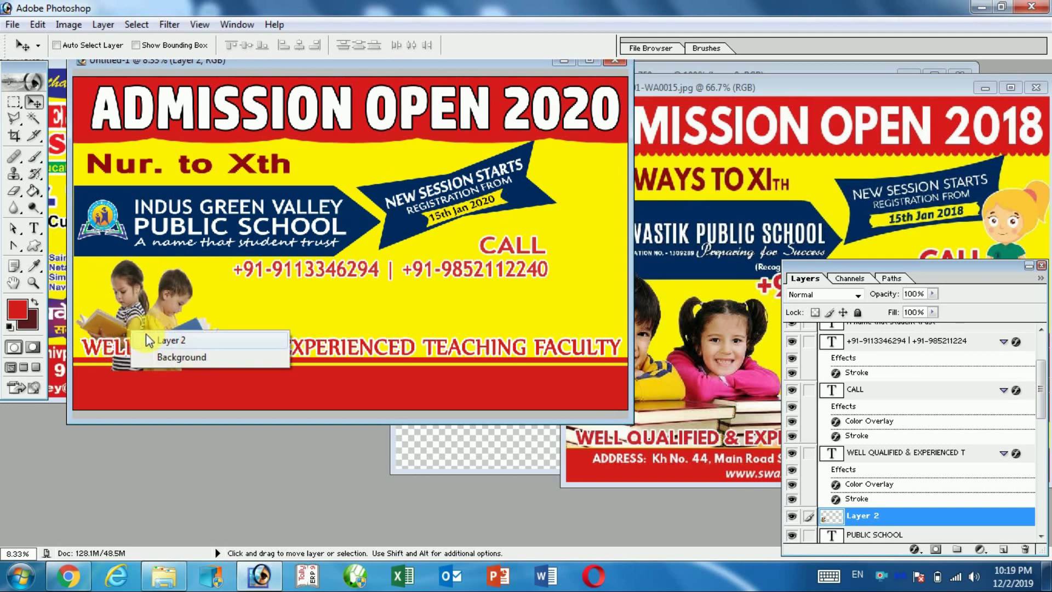
{"action": "left_click", "coordinate": [148, 341]}
{"action": "left_click", "coordinate": [143, 334], "text": "ctrl"}
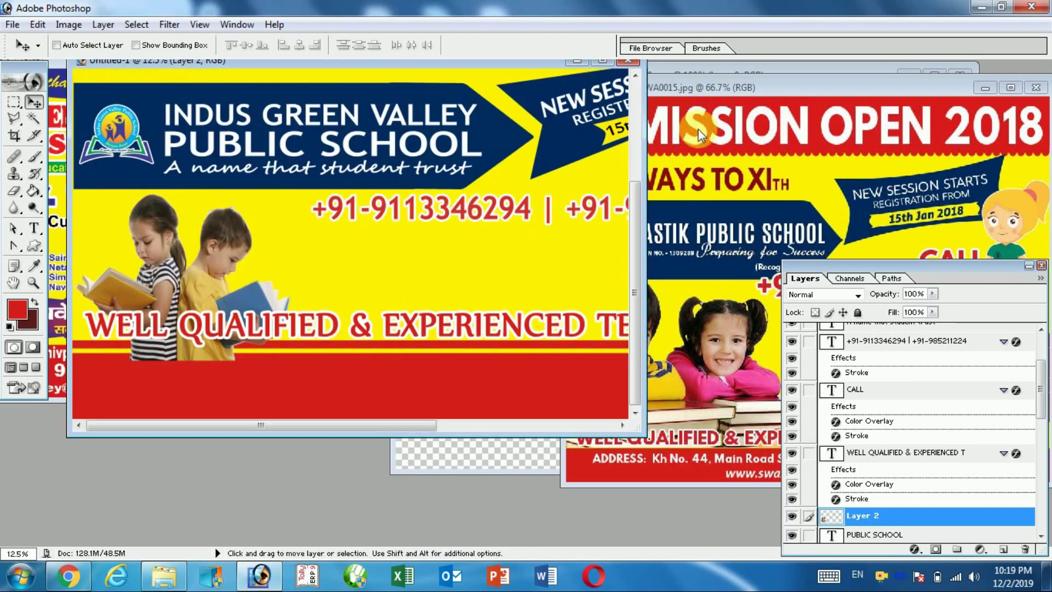
{"action": "left_click", "coordinate": [603, 60]}
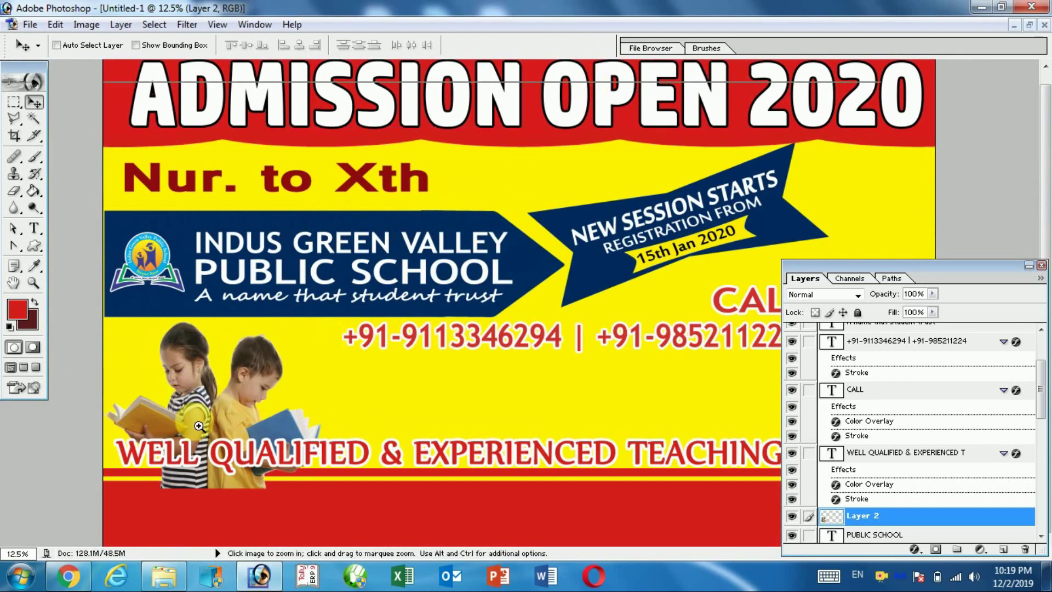
{"action": "left_click", "coordinate": [211, 408], "text": "ctrl"}
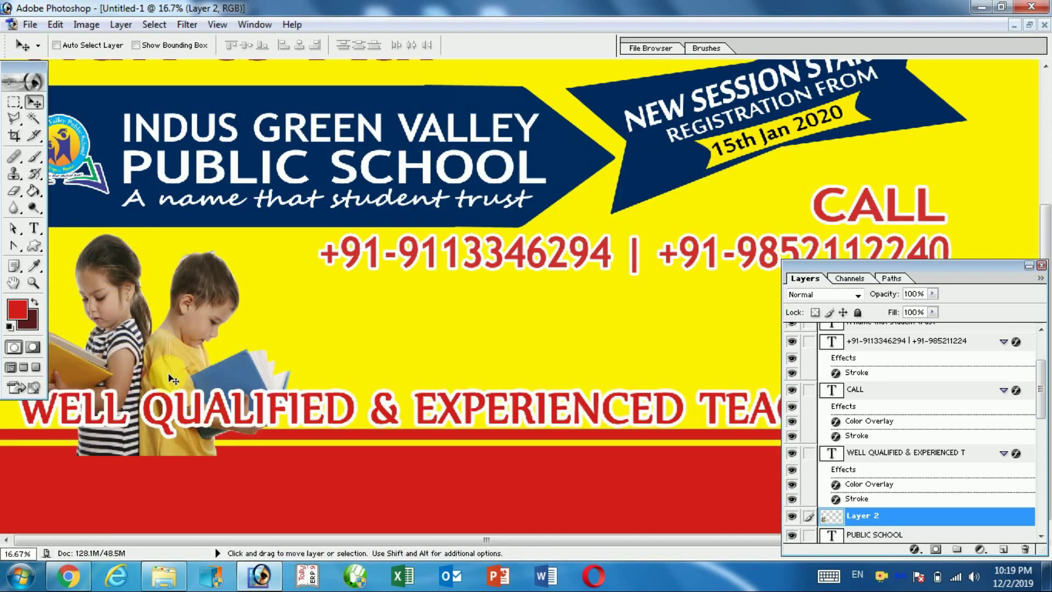
{"action": "right_click", "coordinate": [198, 355]}
{"action": "left_click", "coordinate": [212, 364]}
{"action": "left_click_drag", "start_coordinate": [212, 365], "coordinate": [188, 348]}
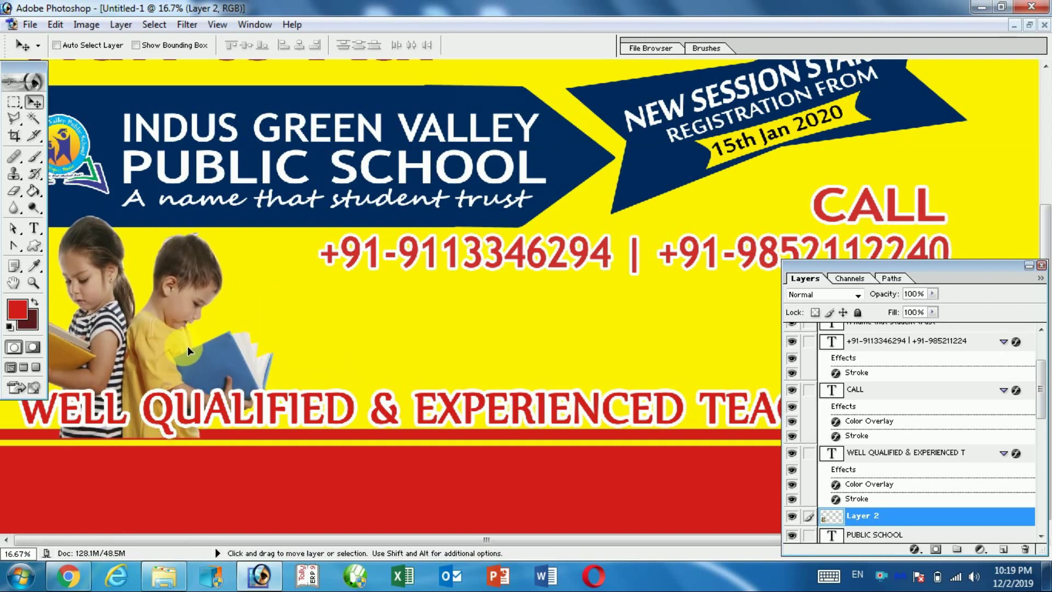
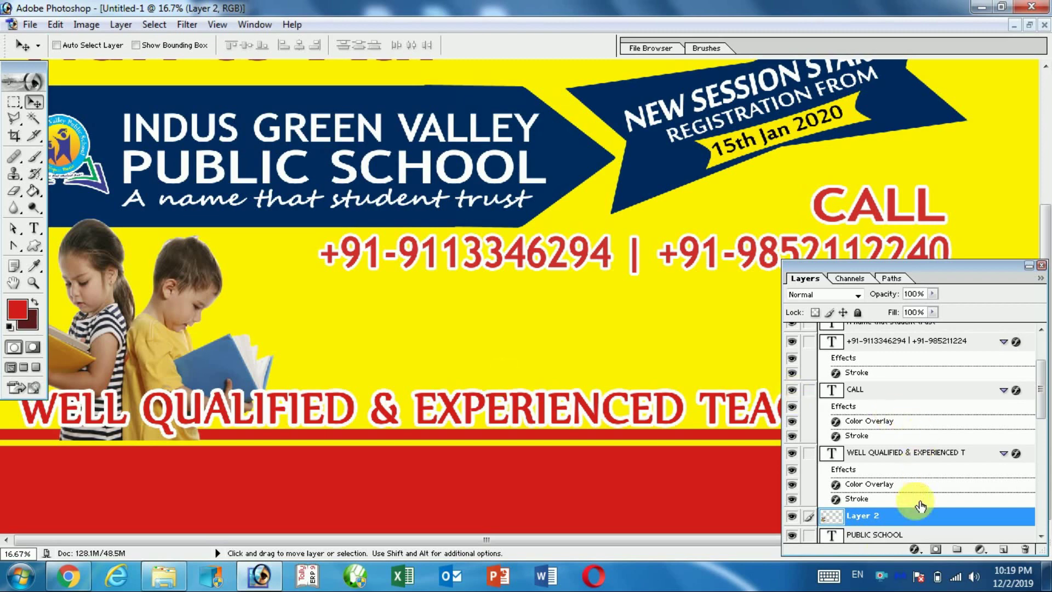
Add a thick white Stroke effect to the children's cutout on Layer 2.
{"action": "left_click", "coordinate": [912, 549]}
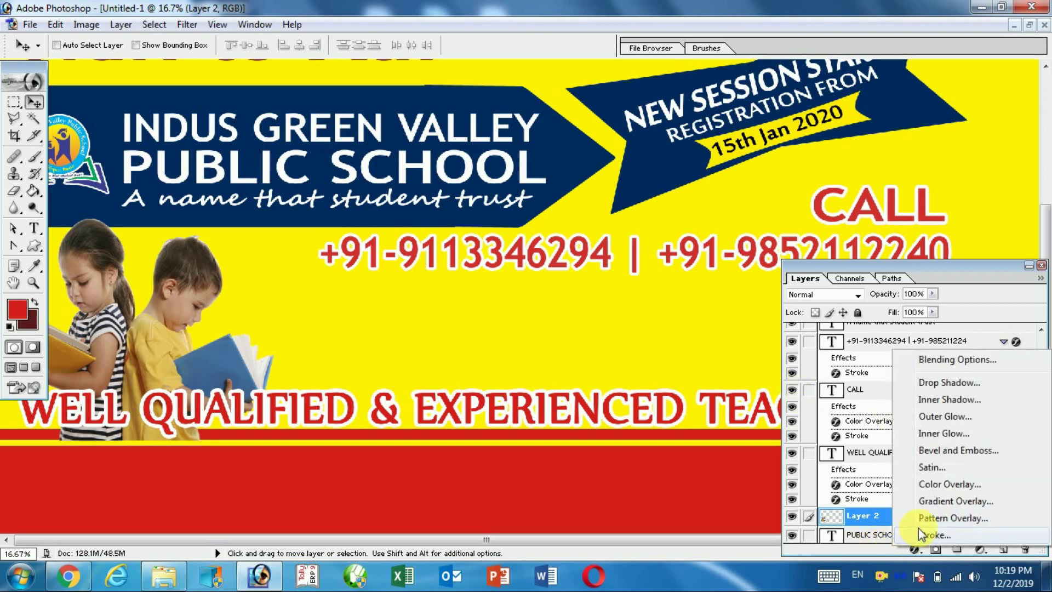
{"action": "left_click", "coordinate": [920, 531]}
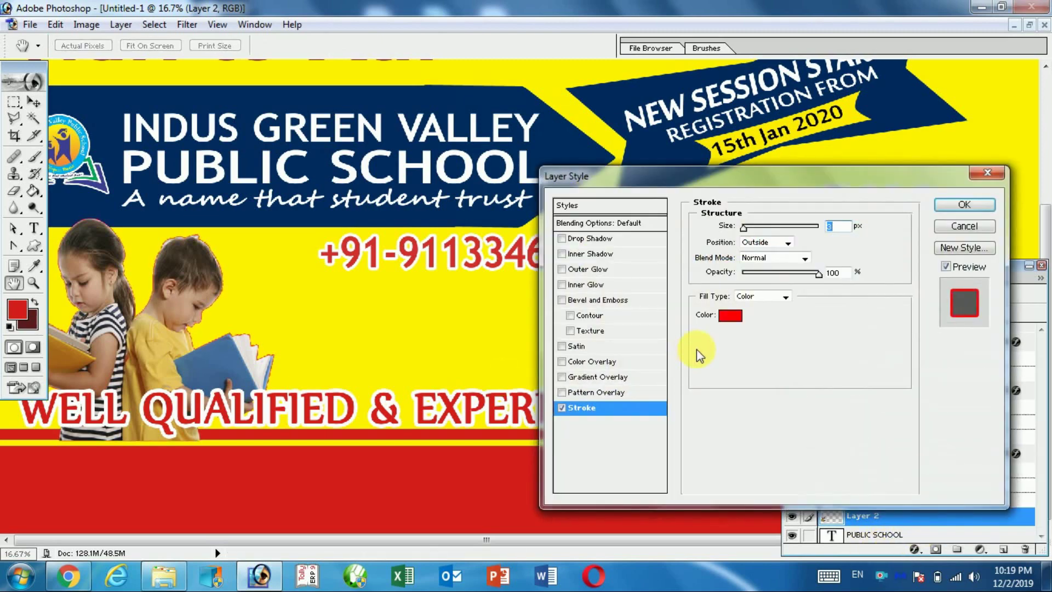
{"action": "left_click", "coordinate": [724, 312]}
{"action": "left_click", "coordinate": [669, 344]}
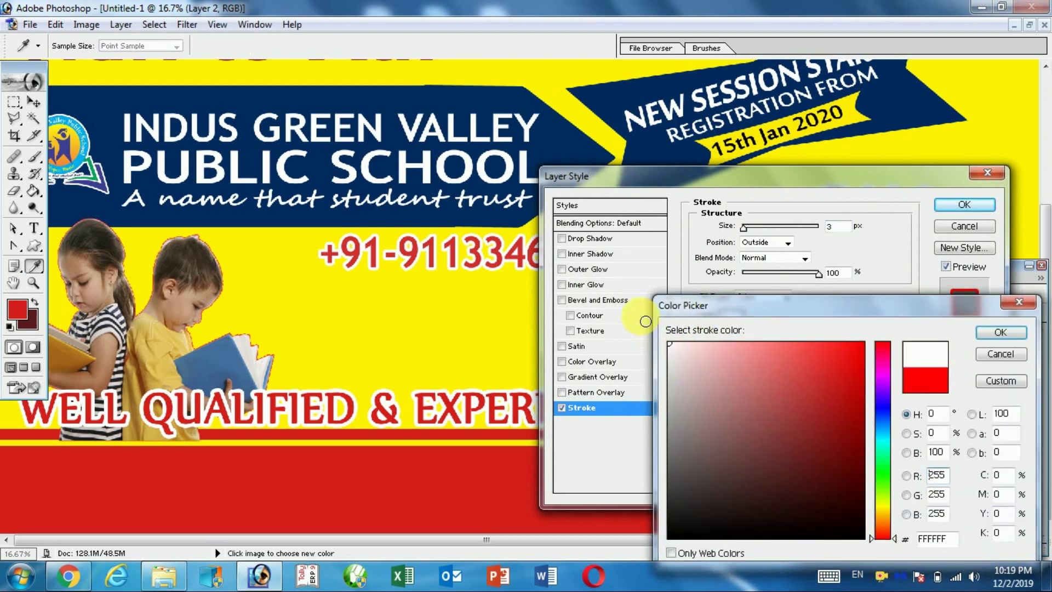
{"action": "left_click", "coordinate": [994, 330]}
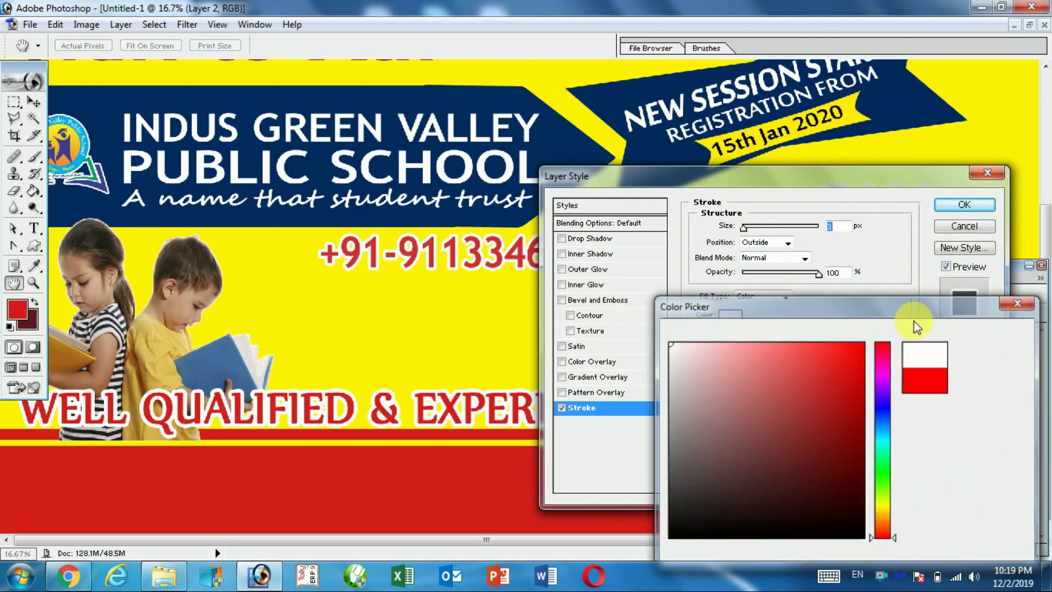
{"action": "left_click_drag", "start_coordinate": [745, 228], "coordinate": [759, 237]}
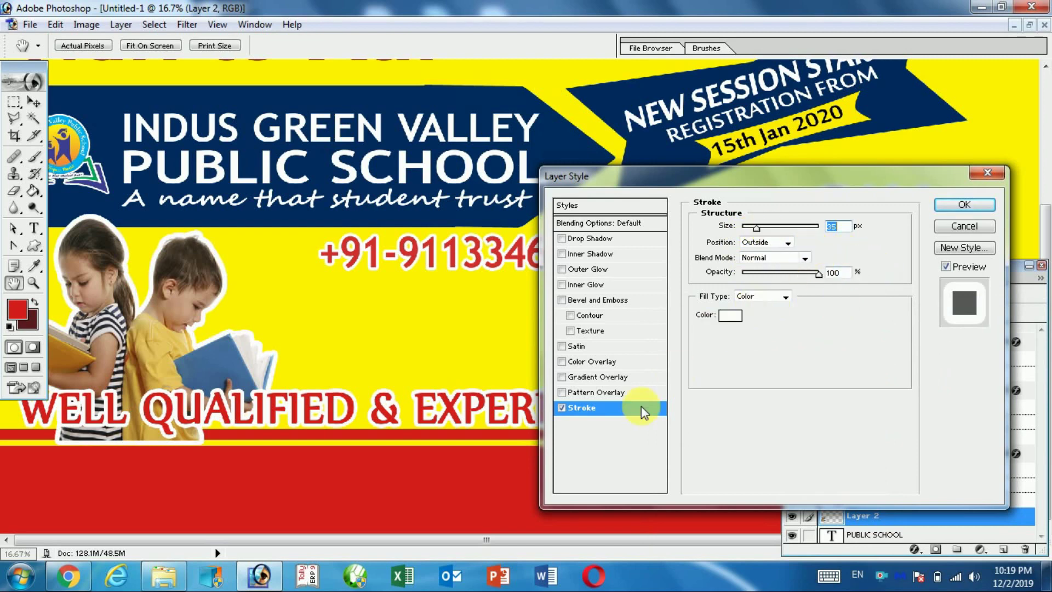
Recolour the stroke to the banner's sampled yellow (FFF402), thin it slightly, and apply.
{"action": "left_click", "coordinate": [730, 316]}
{"action": "left_click", "coordinate": [383, 312]}
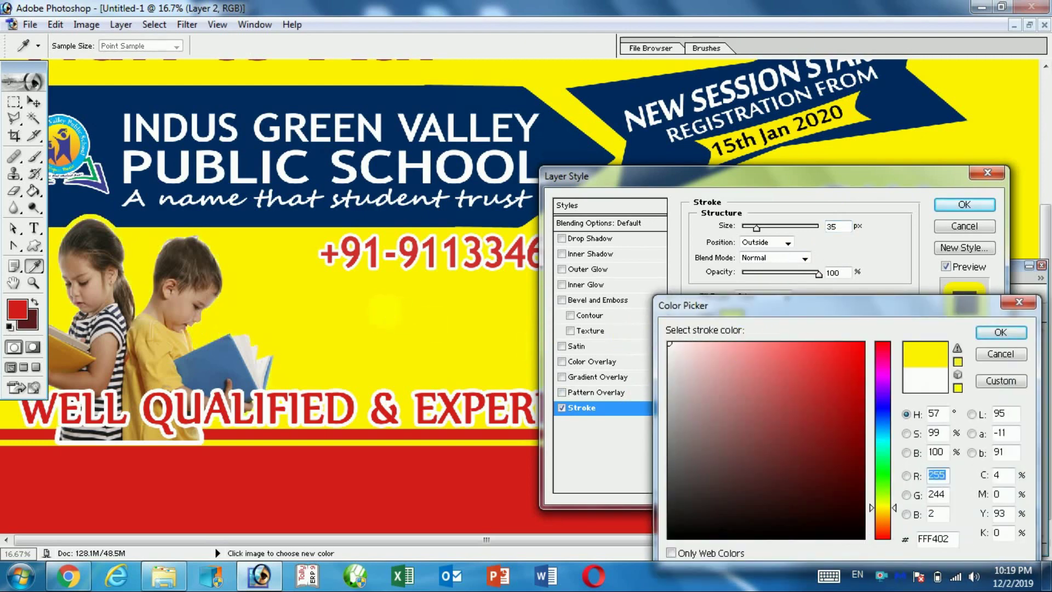
{"action": "left_click", "coordinate": [996, 334]}
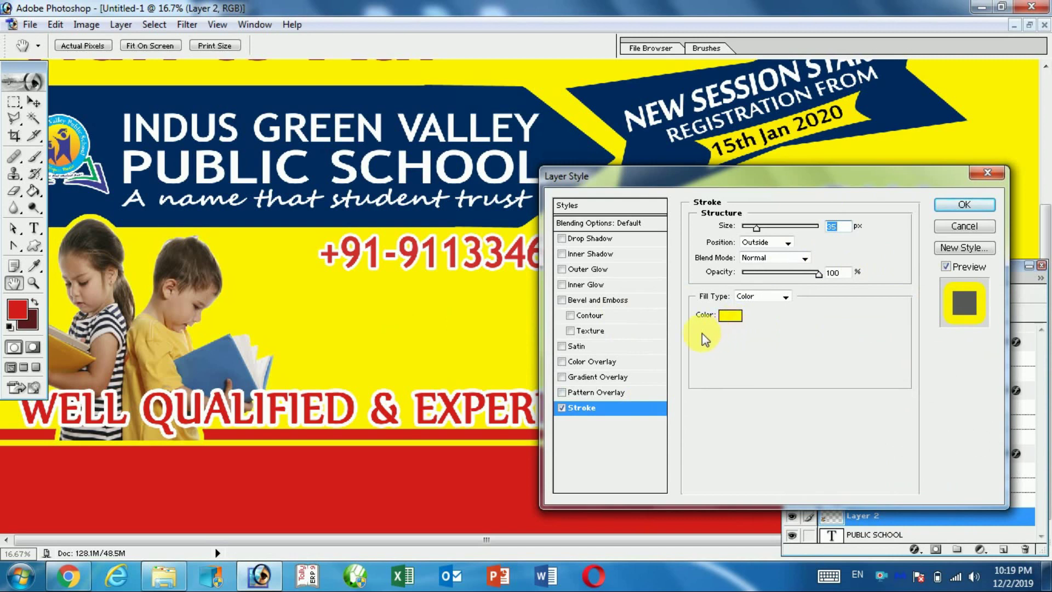
{"action": "left_click_drag", "start_coordinate": [755, 230], "coordinate": [753, 229]}
{"action": "left_click", "coordinate": [954, 209]}
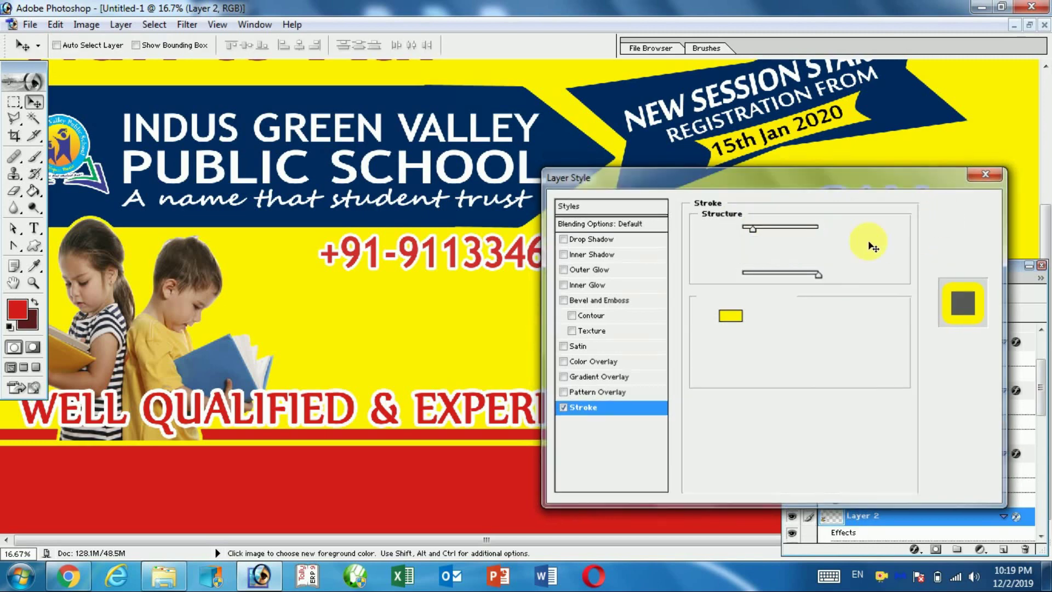
Zoom out and show the 2018 reference banner alongside the working banner.
{"action": "left_click", "coordinate": [351, 414], "text": "ctrl+alt"}
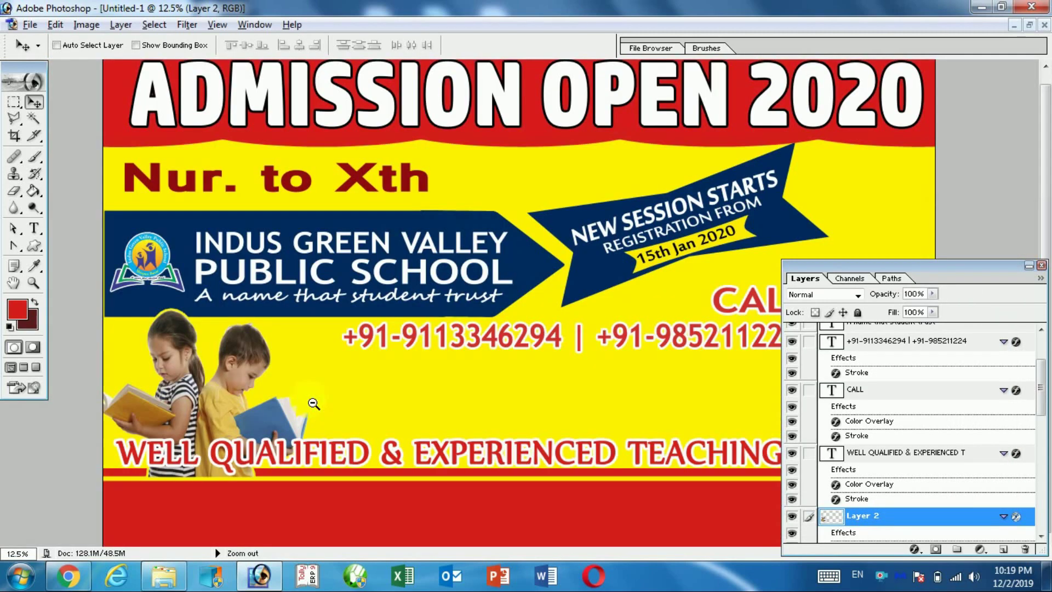
{"action": "left_click", "coordinate": [568, 450]}
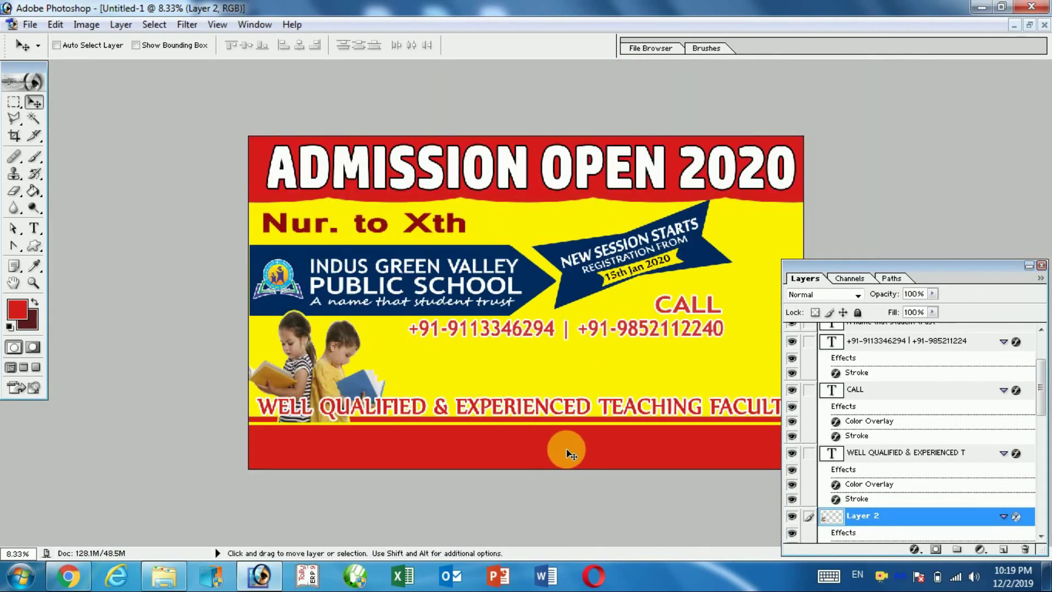
{"action": "left_click", "coordinate": [1029, 25]}
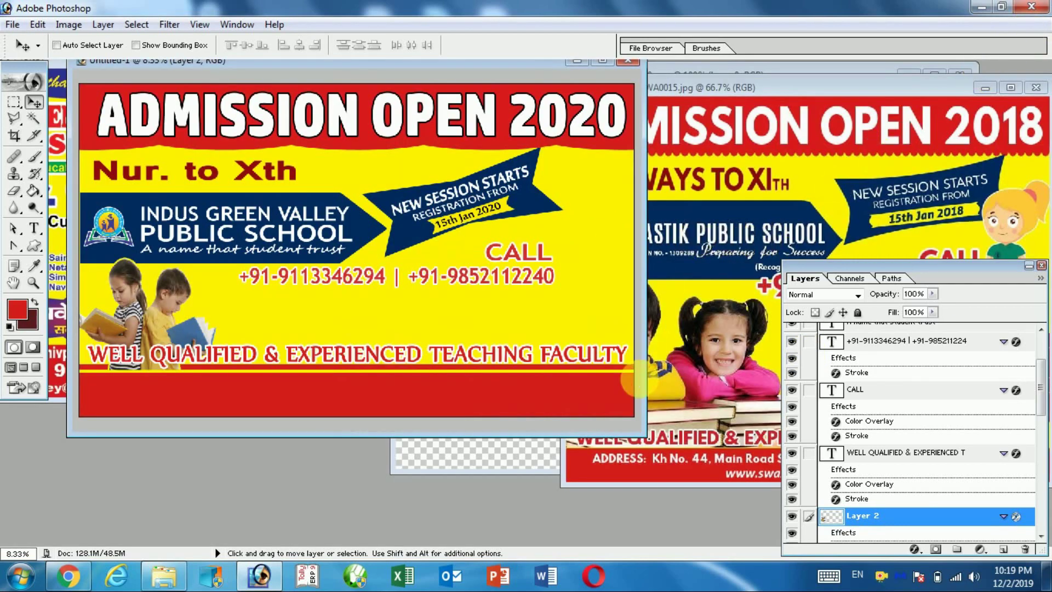
{"action": "left_click", "coordinate": [639, 382]}
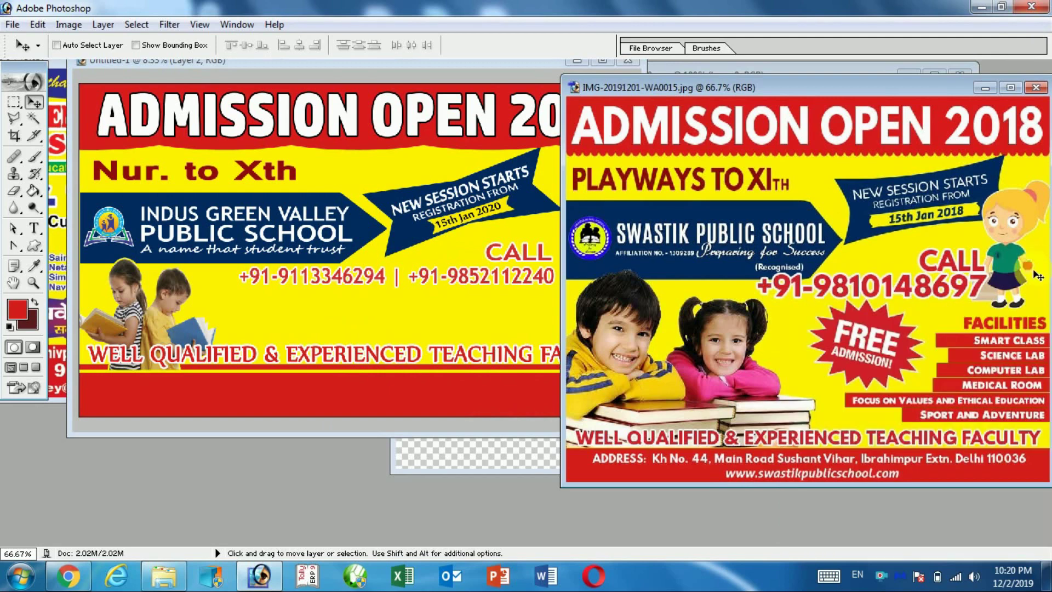
{"action": "left_click", "coordinate": [862, 328]}
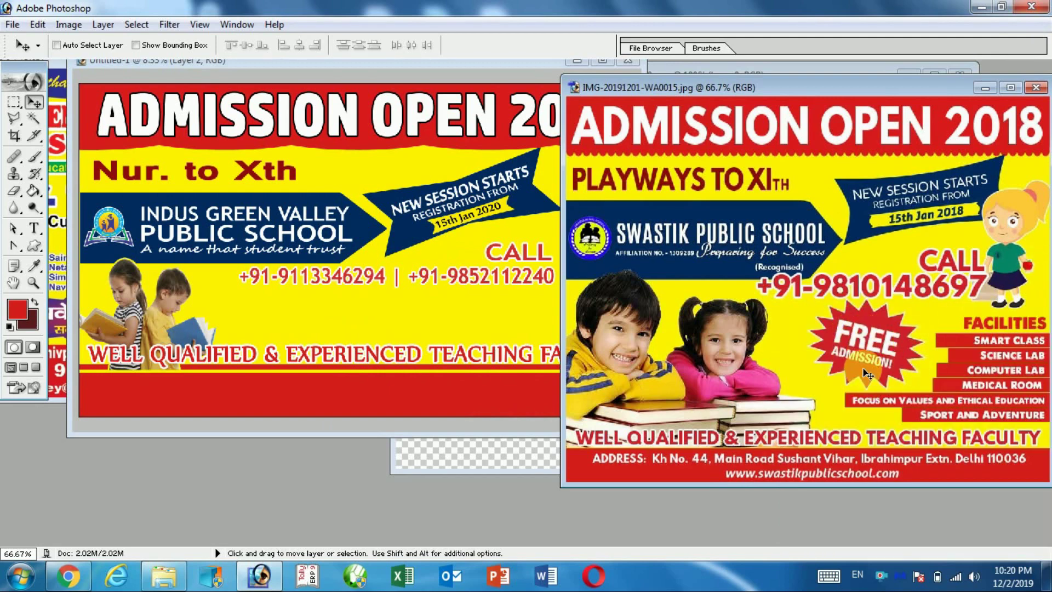
{"action": "left_click", "coordinate": [373, 325]}
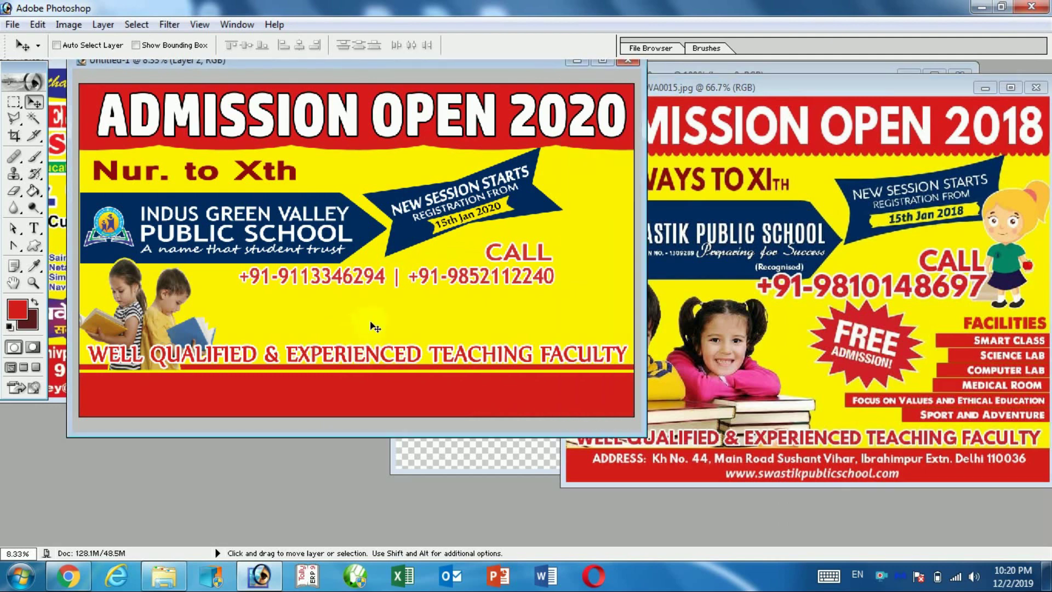
Squash the WELL QUALIFIED text layer vertically with Free Transform.
{"action": "right_click", "coordinate": [343, 356]}
{"action": "left_click", "coordinate": [359, 372]}
{"action": "key", "text": "ctrl+t"}
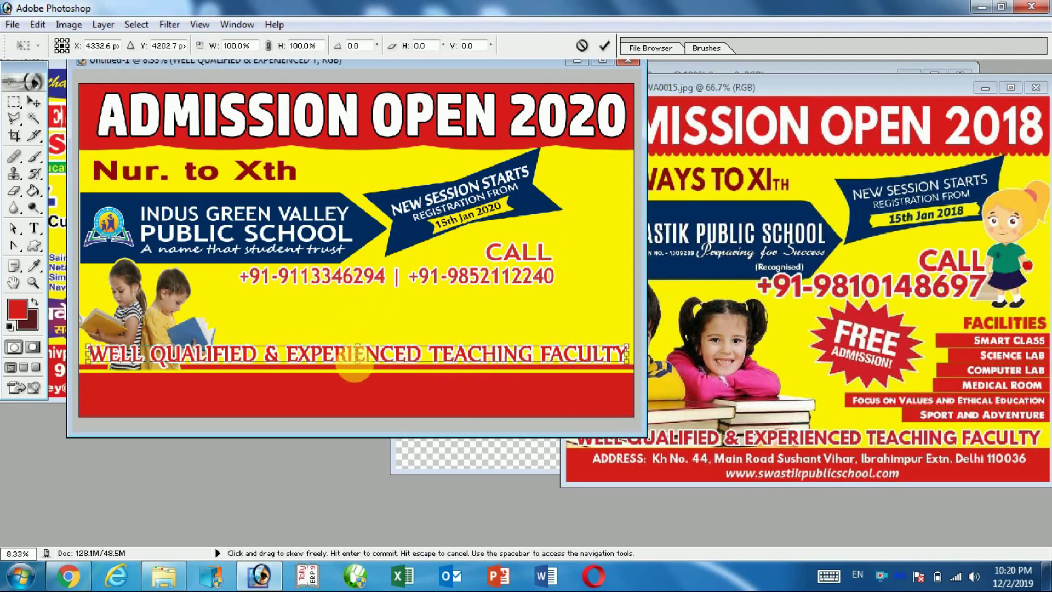
{"action": "left_click_drag", "start_coordinate": [363, 350], "coordinate": [365, 355]}
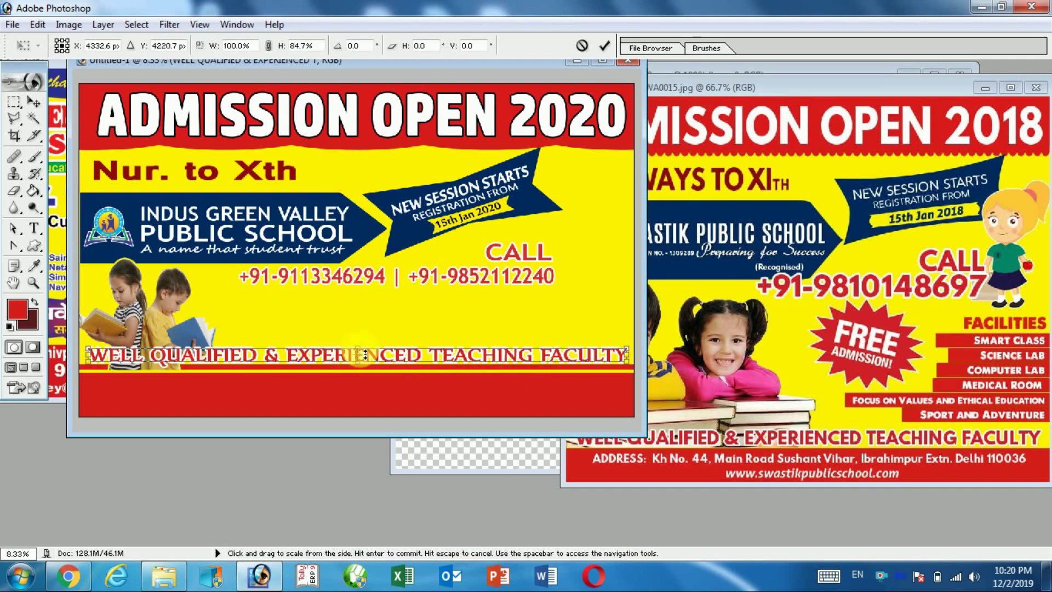
{"action": "key", "text": "Return"}
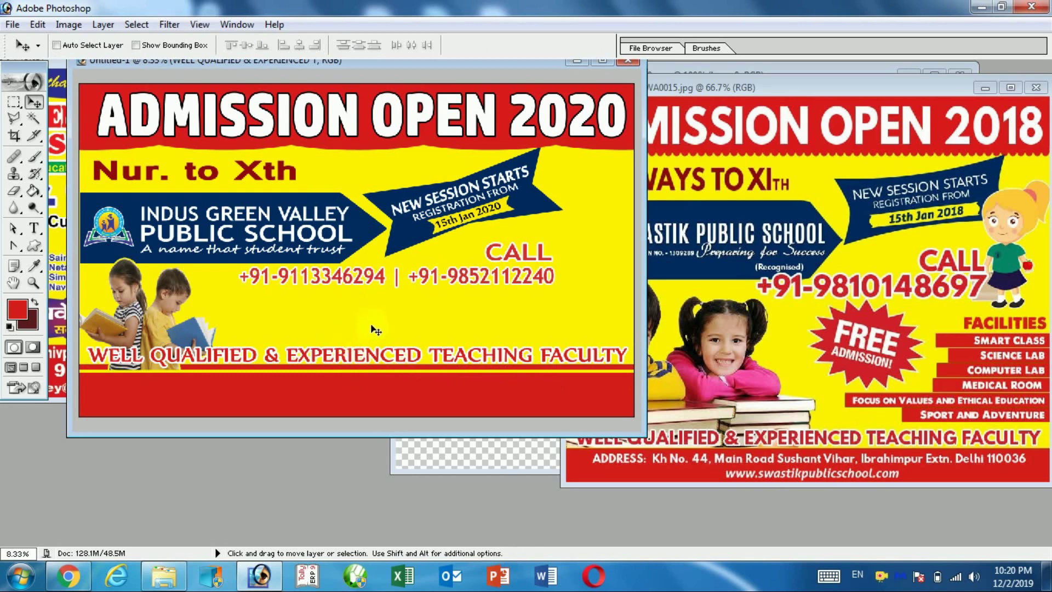
Squash the phone-number text layer vertically with Free Transform.
{"action": "right_click", "coordinate": [388, 283]}
{"action": "left_click", "coordinate": [466, 284]}
{"action": "key", "text": "ctrl+t"}
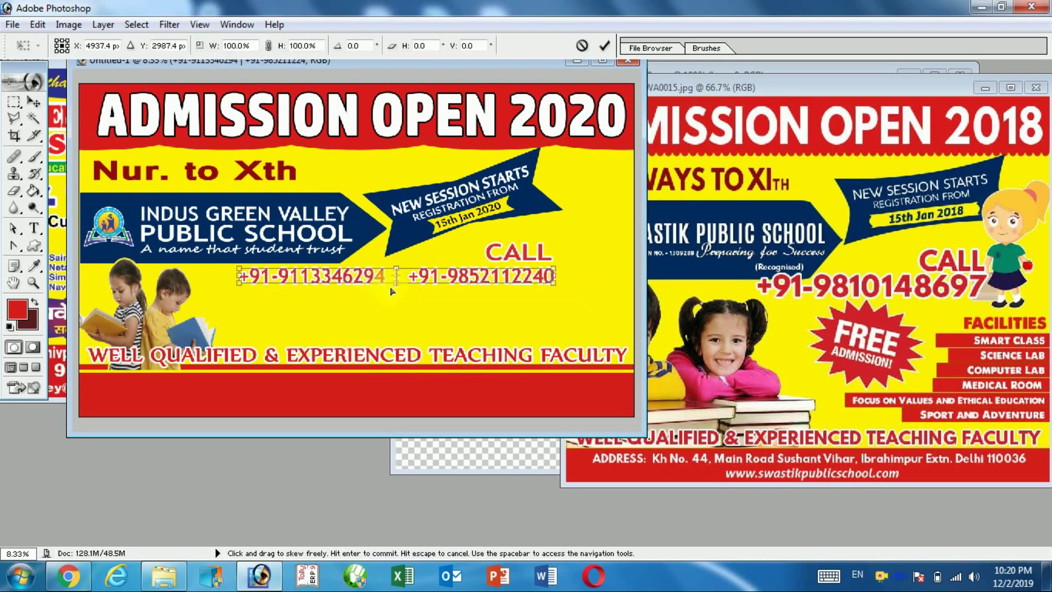
{"action": "left_click_drag", "start_coordinate": [397, 294], "coordinate": [396, 293]}
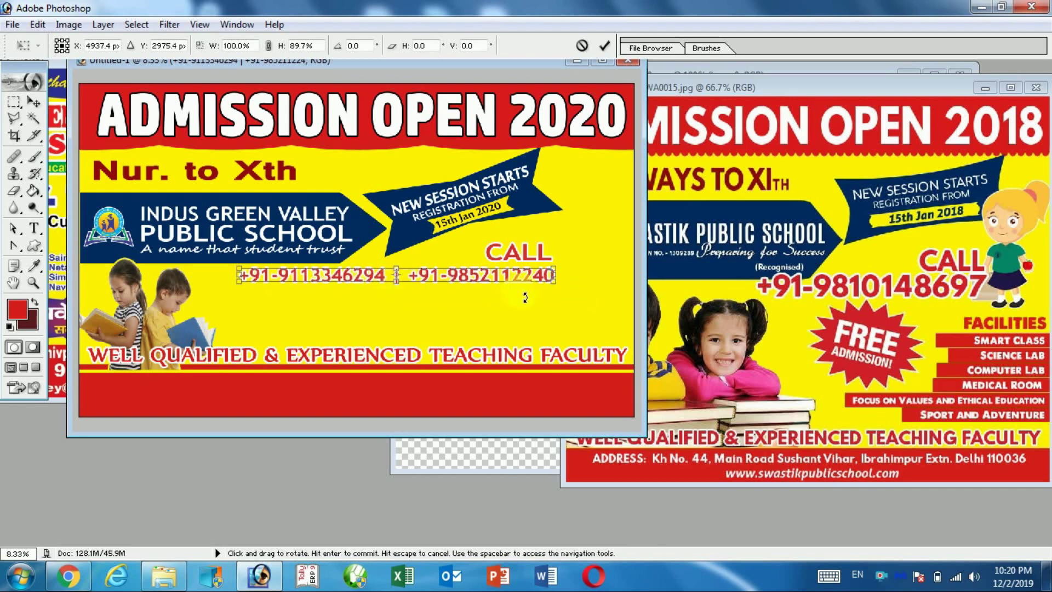
{"action": "key", "text": "Return"}
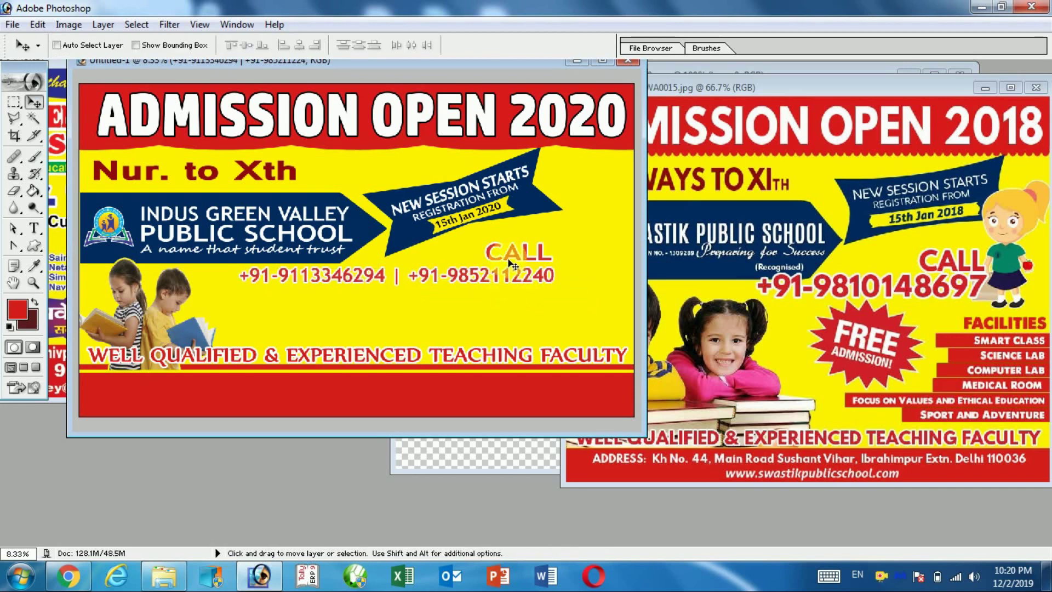
Shrink the CALL text layer, then reselect the Background layer.
{"action": "right_click", "coordinate": [521, 255]}
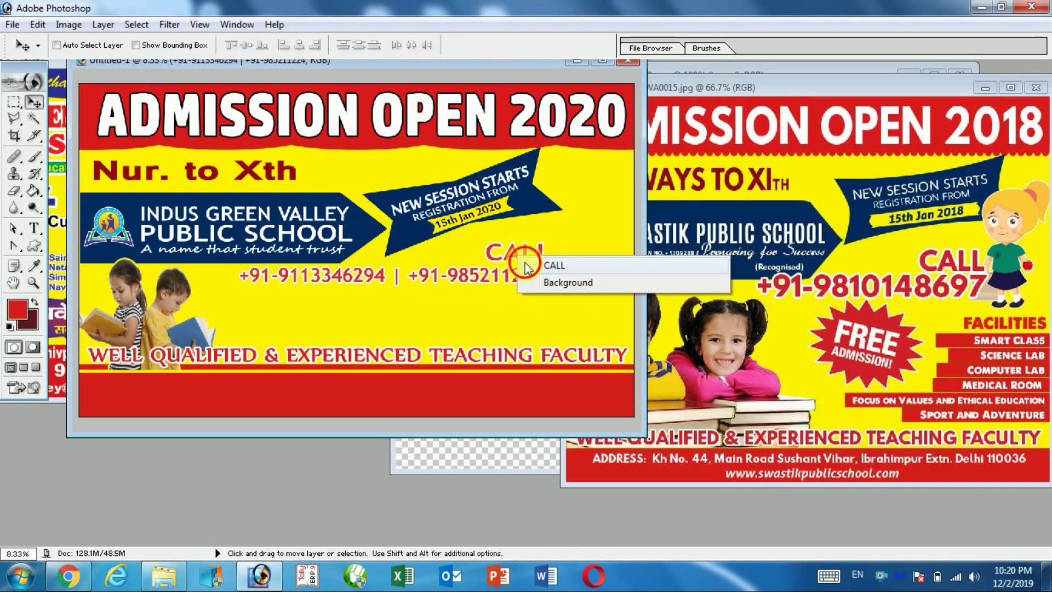
{"action": "left_click", "coordinate": [529, 265]}
{"action": "key", "text": "ctrl+t"}
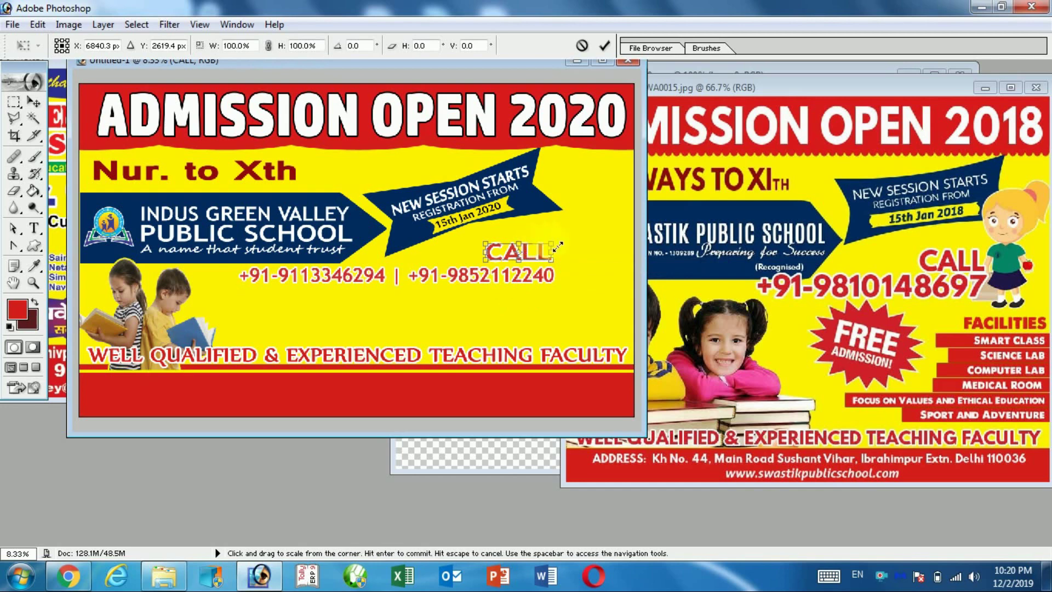
{"action": "mouse_move", "coordinate": [552, 243]}
{"action": "left_mouse_down"}
{"action": "mouse_move", "coordinate": [541, 249]}
{"action": "mouse_move", "coordinate": [548, 260]}
{"action": "left_mouse_up"}
{"action": "key", "text": "Return"}
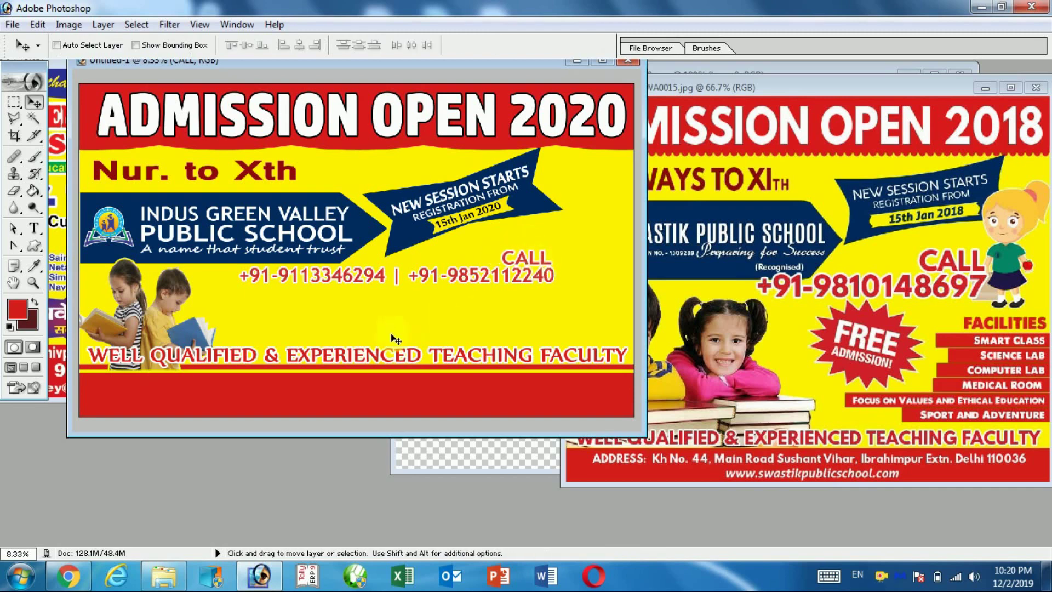
{"action": "right_click", "coordinate": [389, 317]}
{"action": "left_click", "coordinate": [402, 323]}
Choose the starburst shape in the Custom Shape tool's shape library.
{"action": "left_click", "coordinate": [34, 248]}
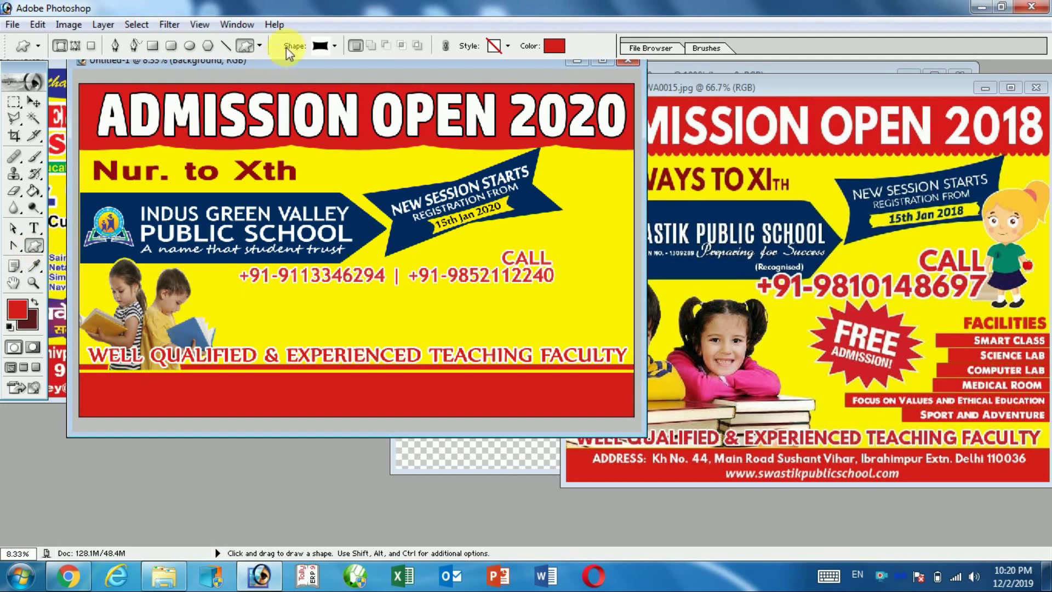
{"action": "left_click", "coordinate": [335, 46]}
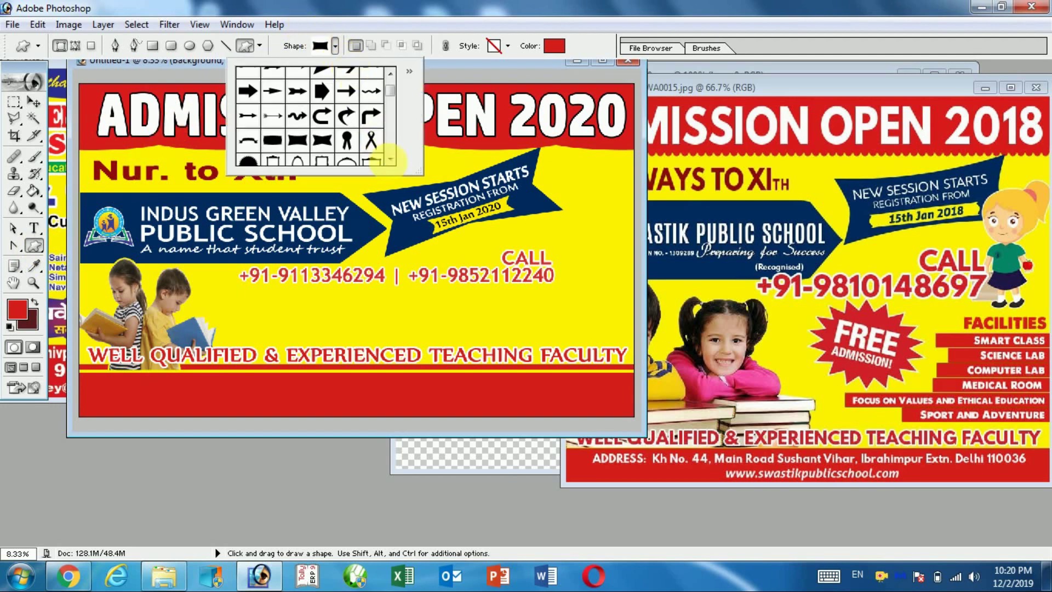
{"action": "left_click", "coordinate": [390, 160]}
{"action": "left_click", "coordinate": [390, 160]}
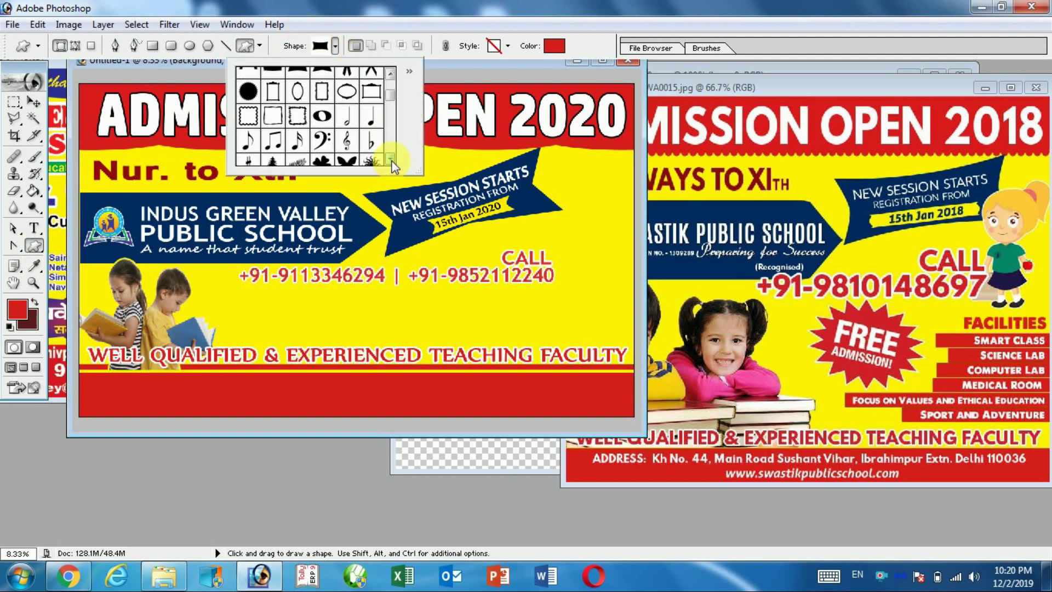
{"action": "left_click", "coordinate": [391, 161]}
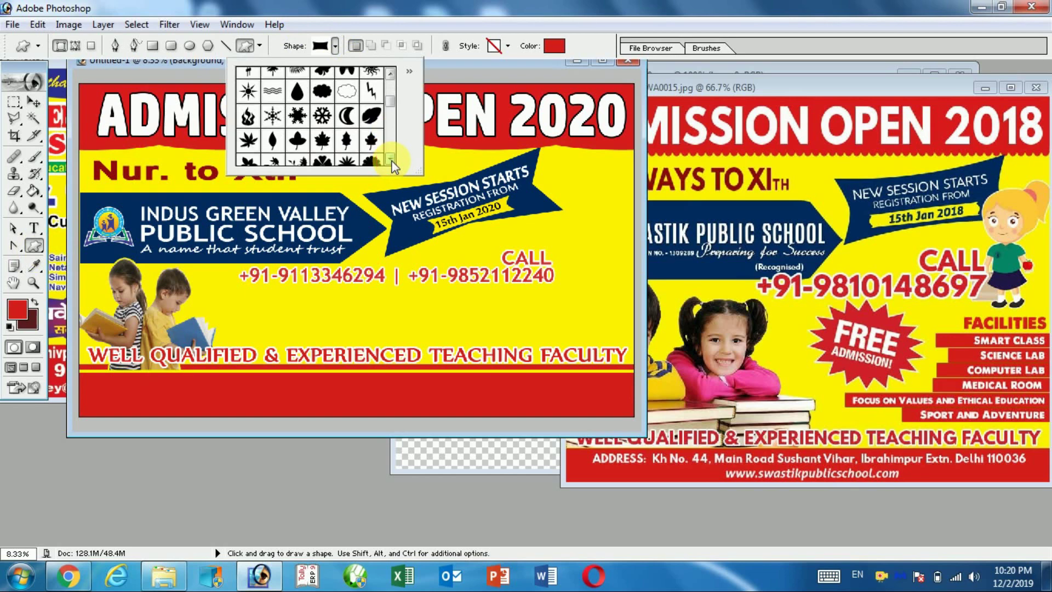
{"action": "left_click", "coordinate": [392, 161]}
{"action": "left_click", "coordinate": [391, 161]}
{"action": "left_click", "coordinate": [391, 162]}
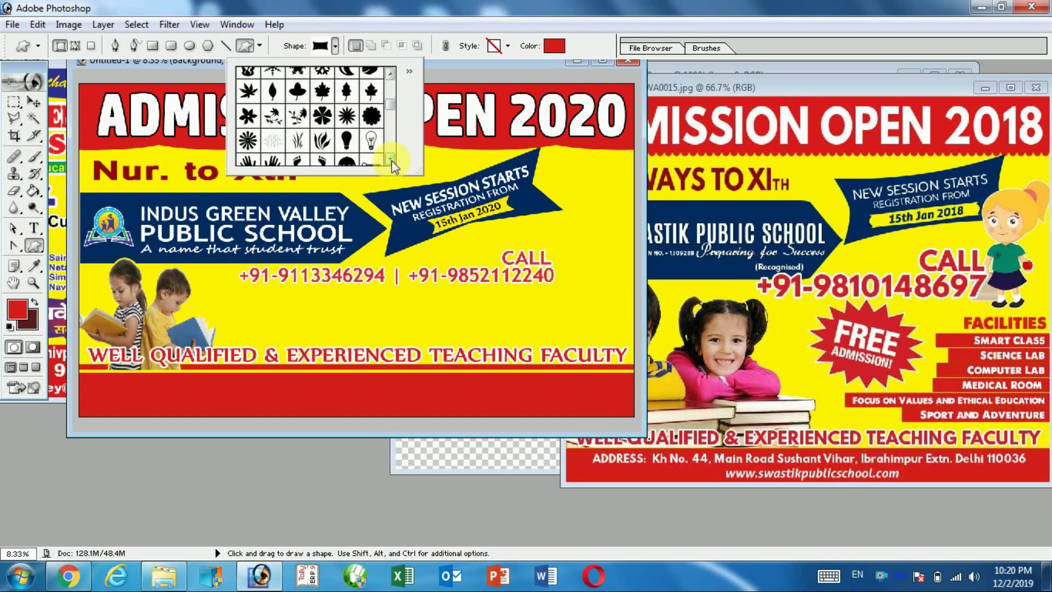
{"action": "left_click", "coordinate": [391, 162]}
{"action": "left_click", "coordinate": [391, 161]}
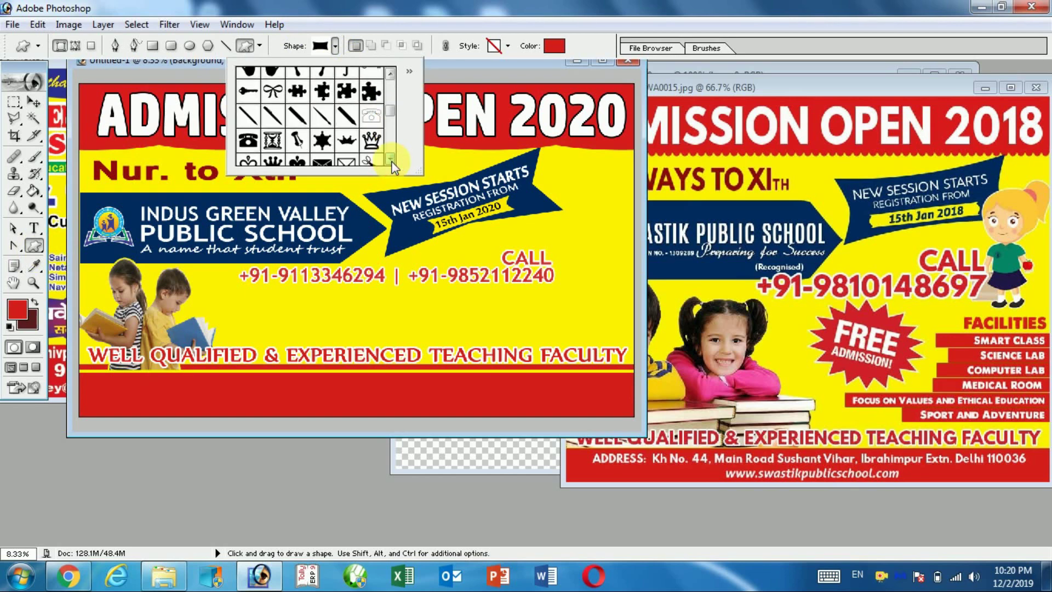
{"action": "left_click", "coordinate": [391, 161]}
{"action": "left_click", "coordinate": [391, 161]}
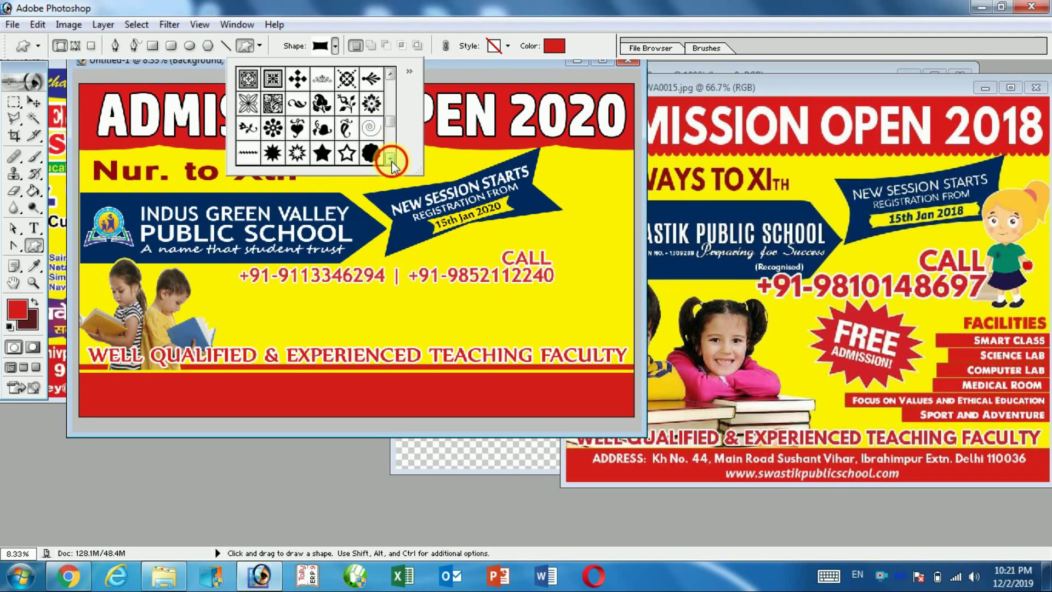
{"action": "left_click", "coordinate": [391, 161]}
{"action": "left_click", "coordinate": [391, 161]}
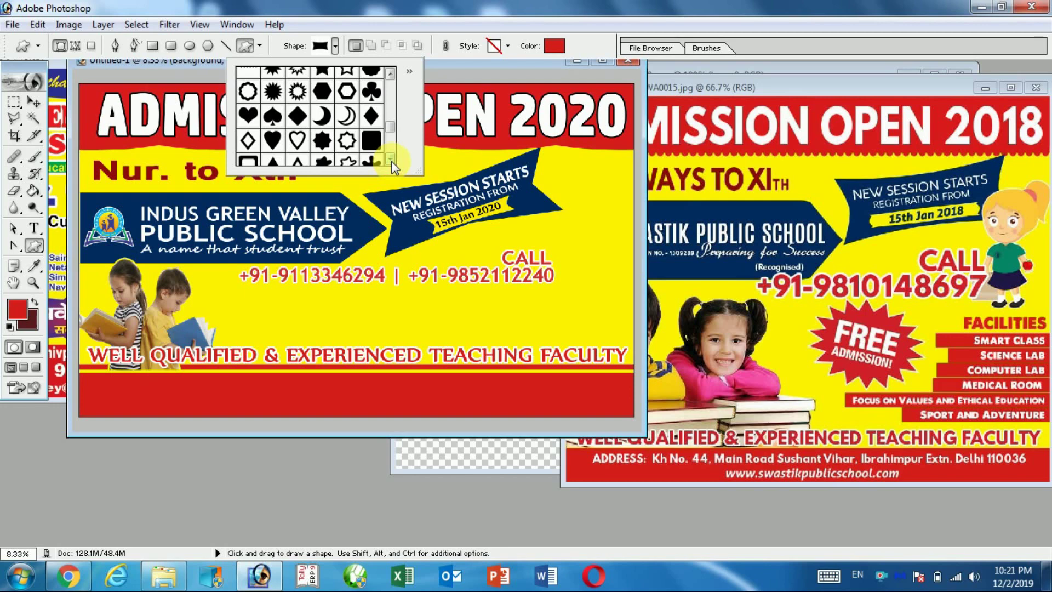
{"action": "left_click", "coordinate": [273, 90]}
Draw a red filled starburst on the yellow area below the phone numbers.
{"action": "mouse_move", "coordinate": [364, 281]}
{"action": "left_mouse_down"}
{"action": "mouse_move", "coordinate": [438, 365]}
{"action": "mouse_move", "coordinate": [436, 343]}
{"action": "left_mouse_up"}
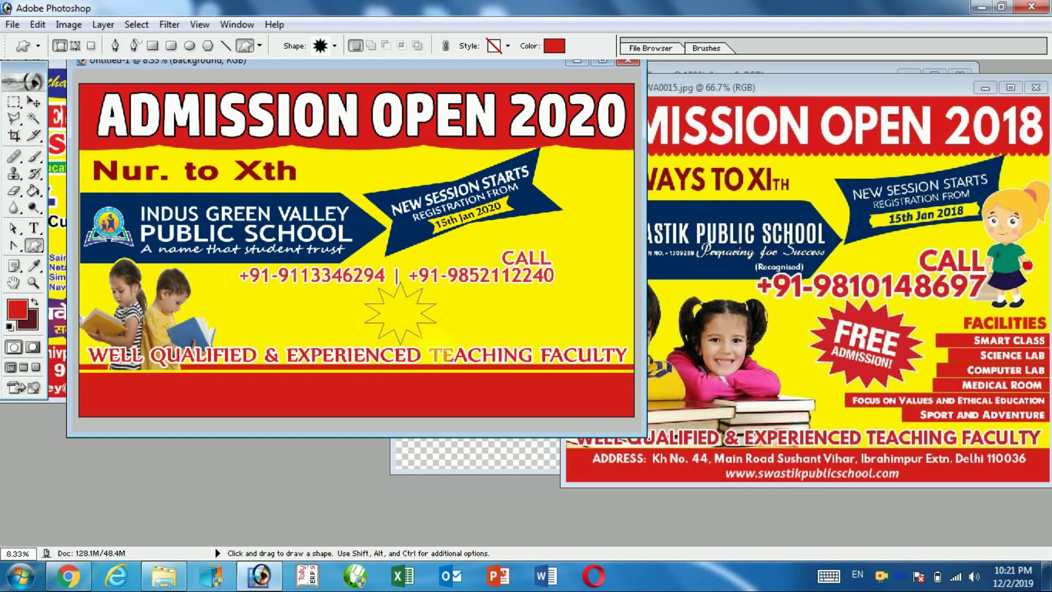
{"action": "left_click_drag", "start_coordinate": [437, 344], "coordinate": [437, 343]}
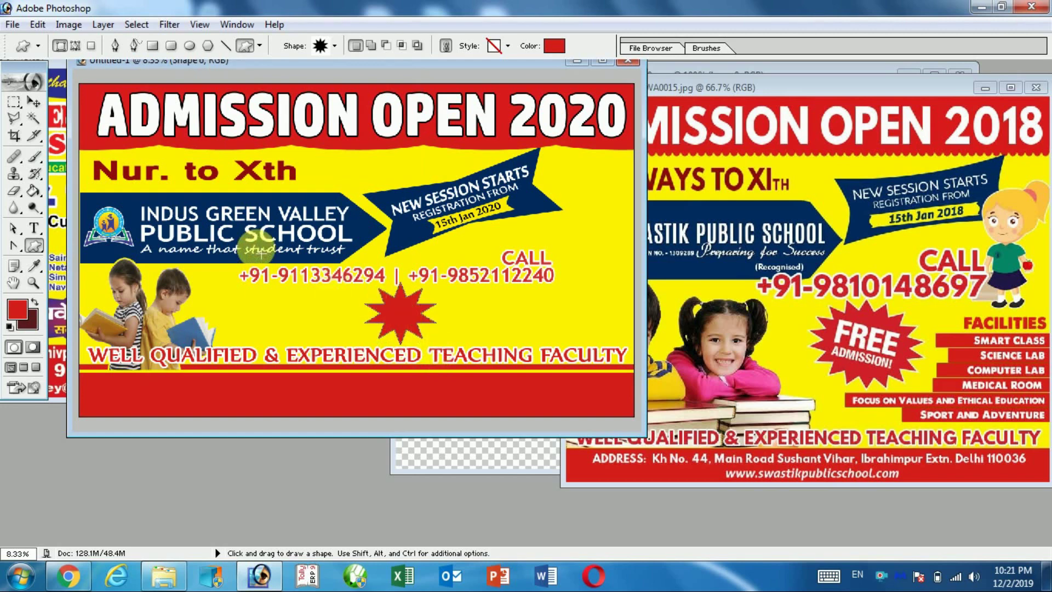
{"action": "left_click", "coordinate": [35, 101]}
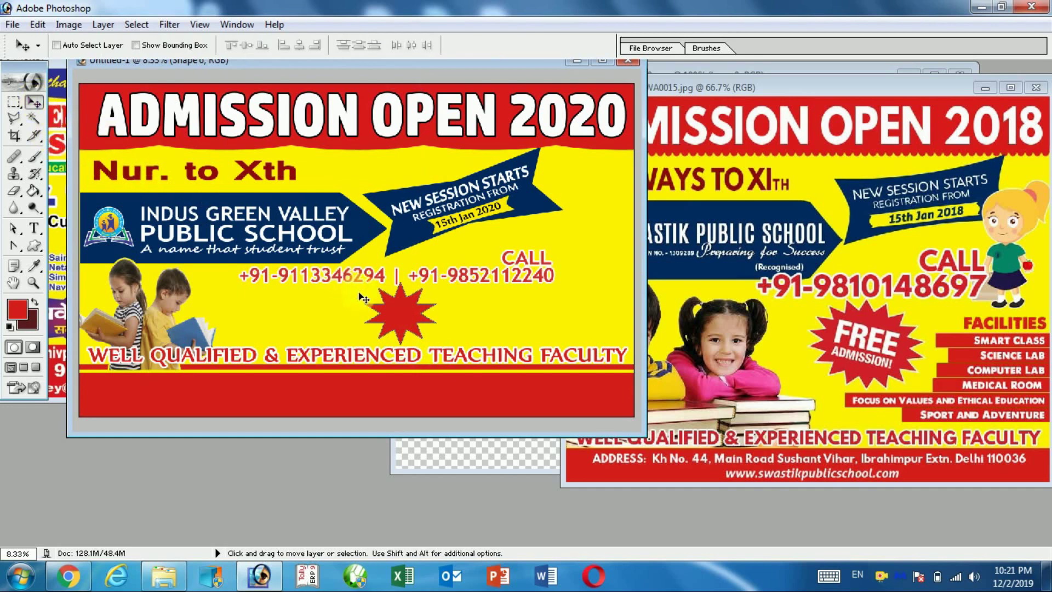
Move the starburst left beside the children and the phone numbers left under the school name.
{"action": "mouse_move", "coordinate": [404, 322]}
{"action": "left_mouse_down"}
{"action": "mouse_move", "coordinate": [358, 323]}
{"action": "mouse_move", "coordinate": [444, 321]}
{"action": "mouse_move", "coordinate": [308, 334]}
{"action": "left_mouse_up"}
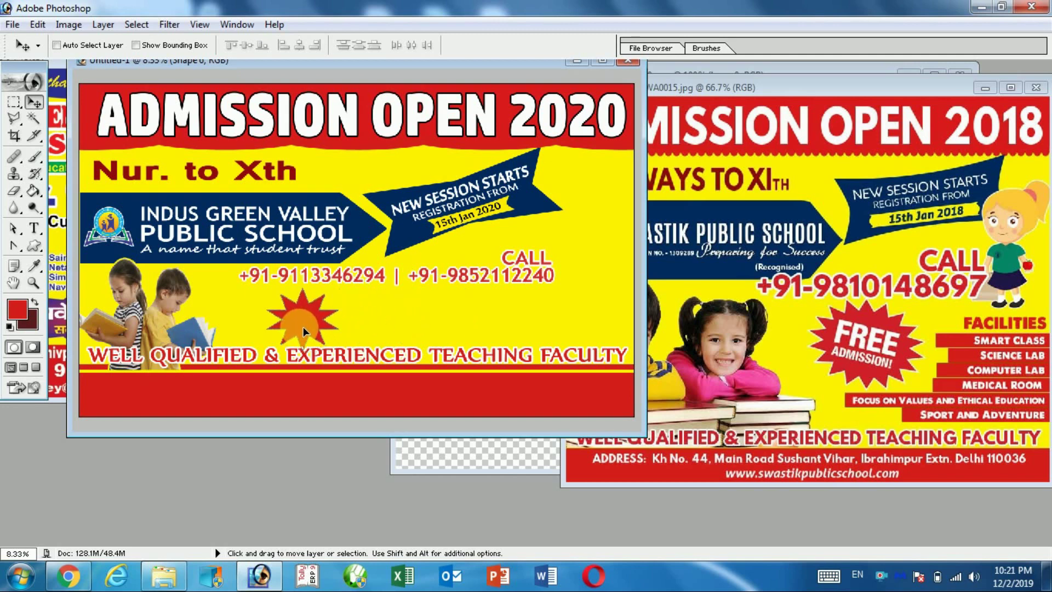
{"action": "left_click_drag", "start_coordinate": [303, 331], "coordinate": [274, 316]}
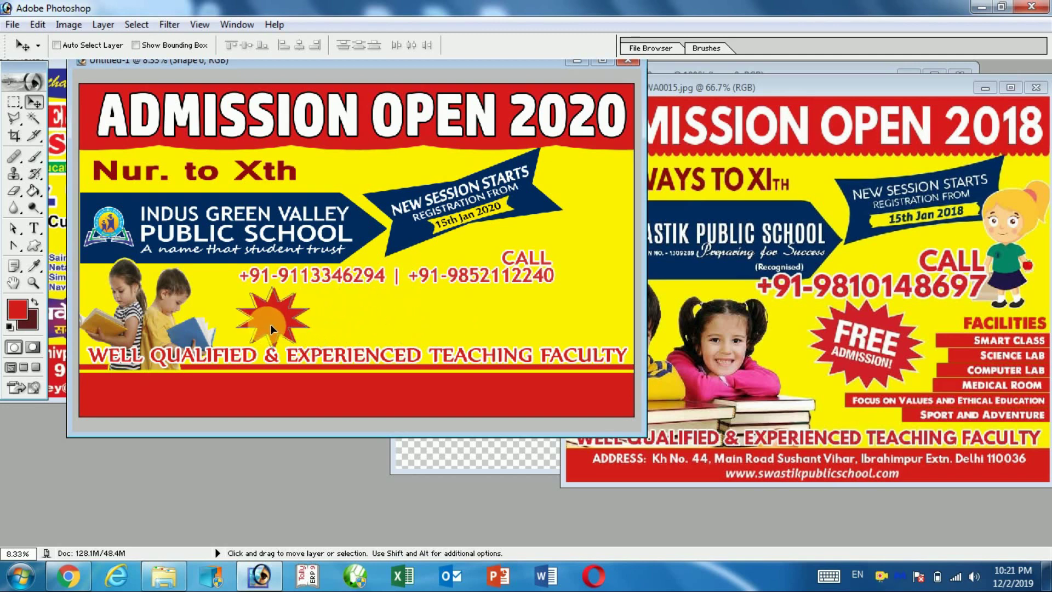
{"action": "right_click", "coordinate": [296, 274]}
{"action": "left_click", "coordinate": [307, 286]}
{"action": "left_click_drag", "start_coordinate": [293, 289], "coordinate": [243, 280]}
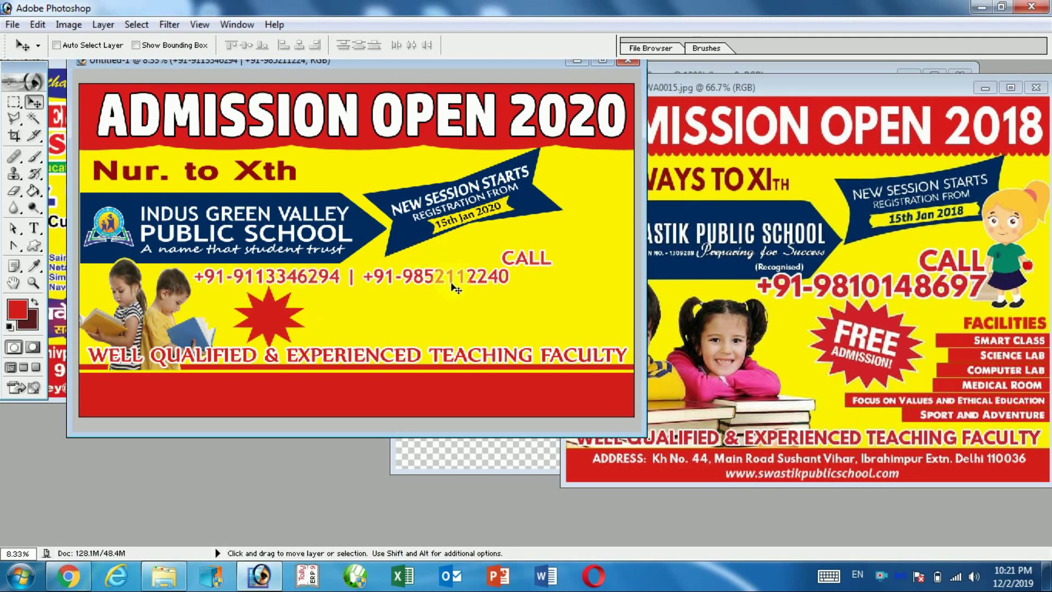
Scale the phone-number text down and nudge it slightly right.
{"action": "key", "text": "ctrl+t"}
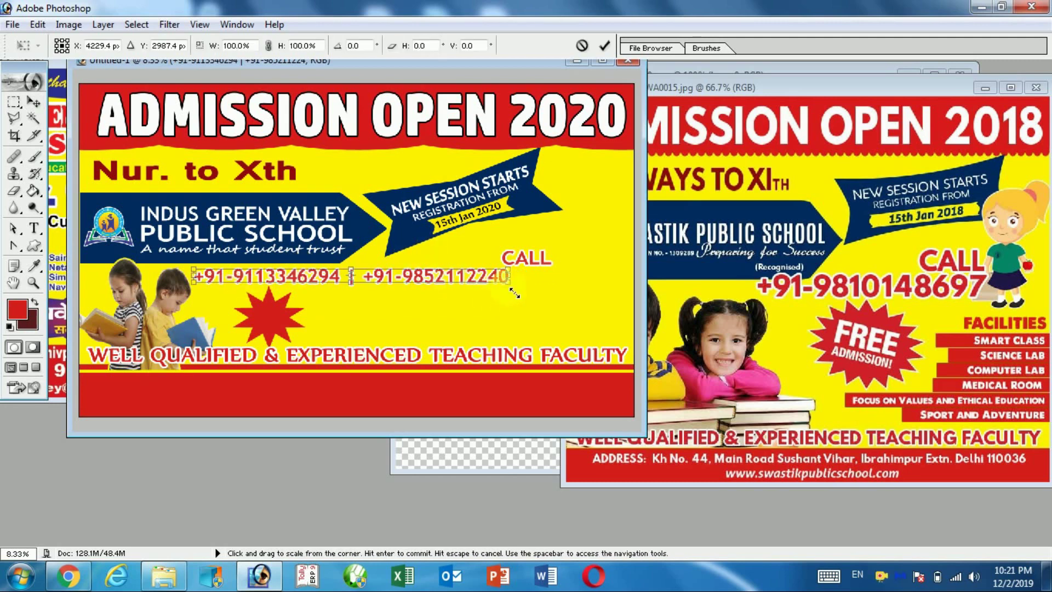
{"action": "left_click_drag", "start_coordinate": [510, 285], "coordinate": [459, 295]}
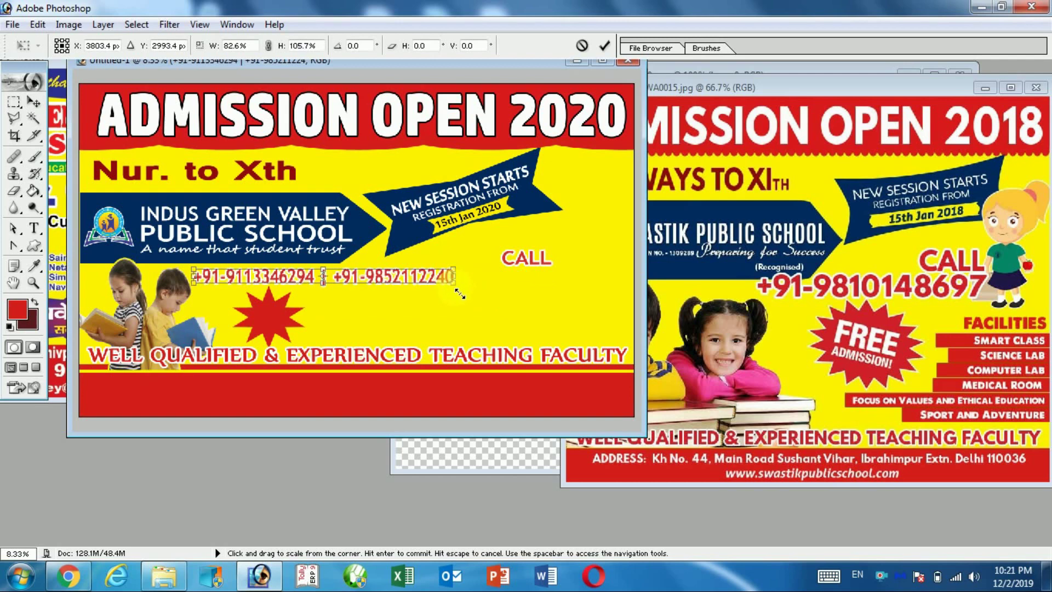
{"action": "left_click_drag", "start_coordinate": [459, 293], "coordinate": [460, 291]}
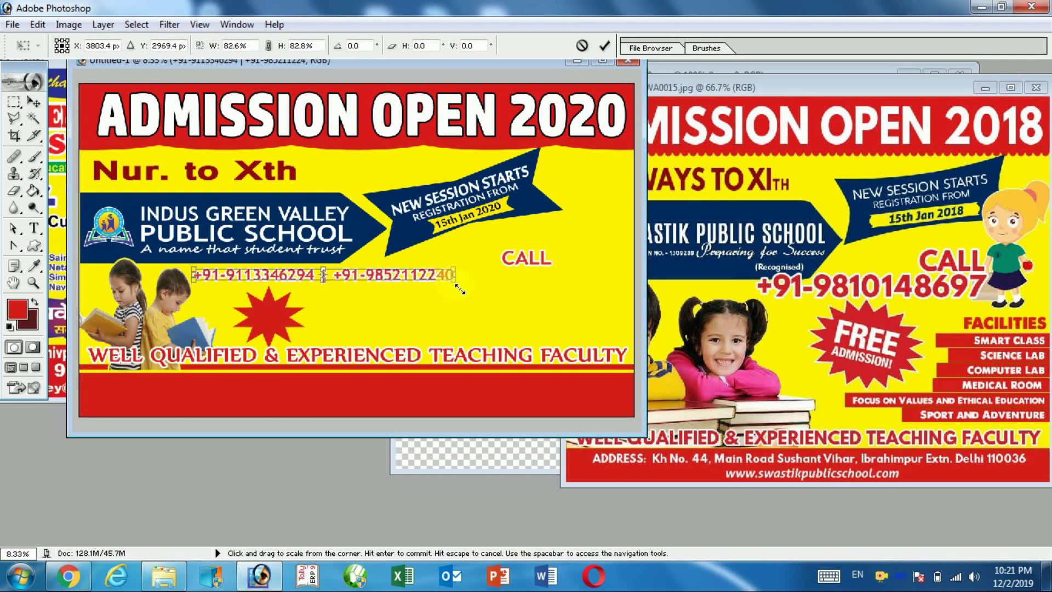
{"action": "key", "text": "Return"}
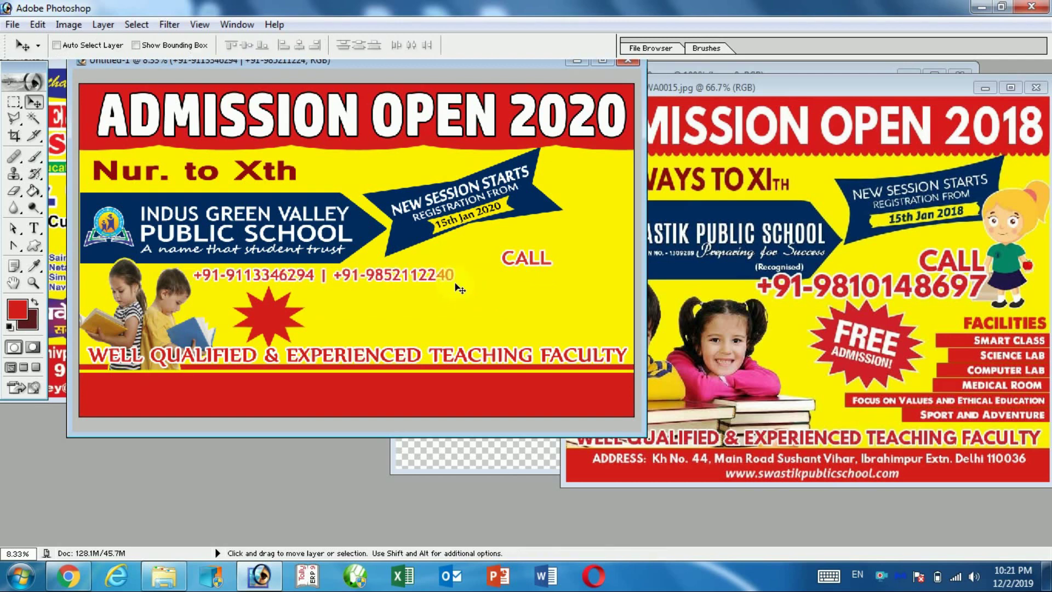
{"action": "left_click_drag", "start_coordinate": [459, 284], "coordinate": [470, 281]}
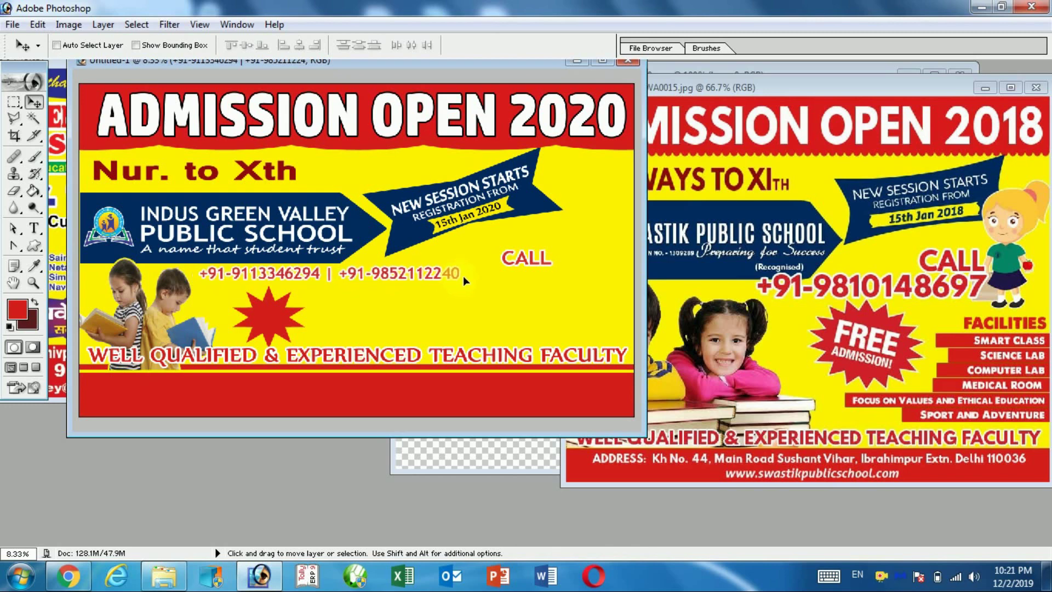
Move the CALL text above the phone numbers.
{"action": "right_click", "coordinate": [522, 263]}
{"action": "left_click", "coordinate": [543, 266]}
{"action": "left_click_drag", "start_coordinate": [501, 265], "coordinate": [433, 262]}
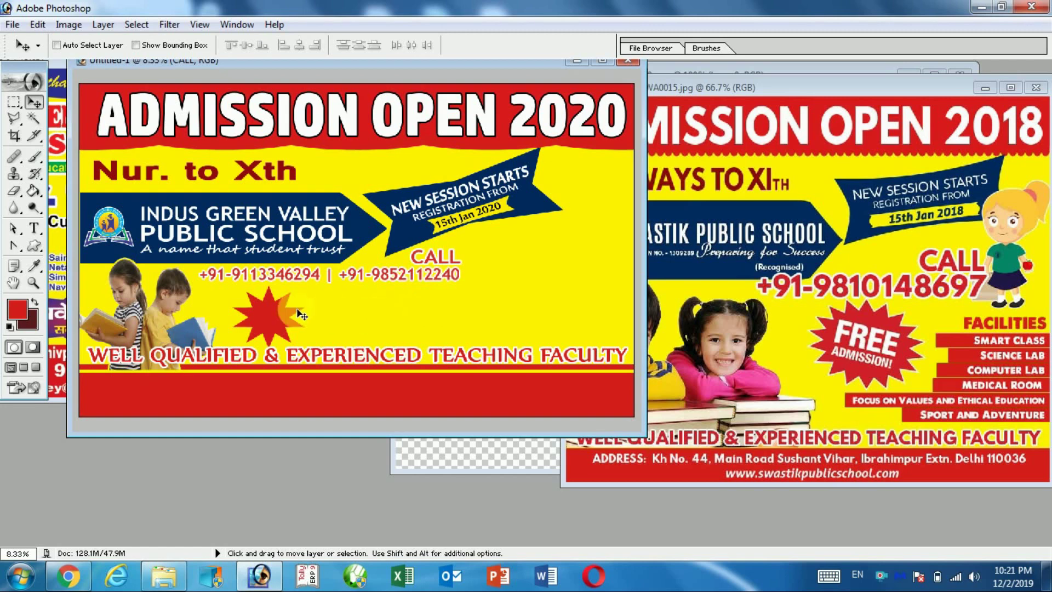
Select Shape 6 and stretch the starburst wider to the right.
{"action": "right_click", "coordinate": [284, 321]}
{"action": "left_click", "coordinate": [299, 326]}
{"action": "left_click_drag", "start_coordinate": [276, 315], "coordinate": [279, 311]}
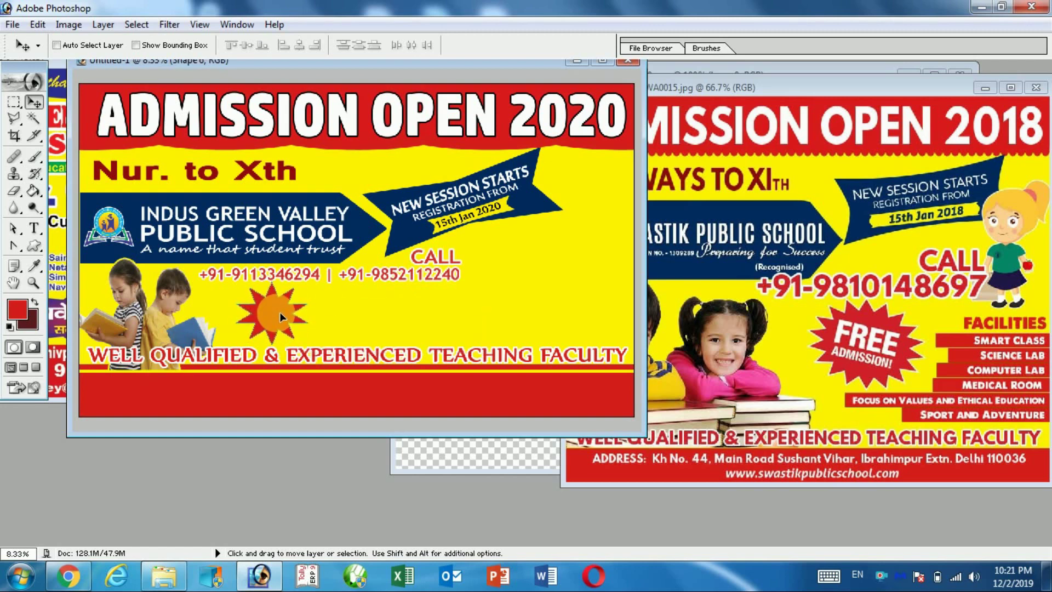
{"action": "key", "text": "ctrl+t"}
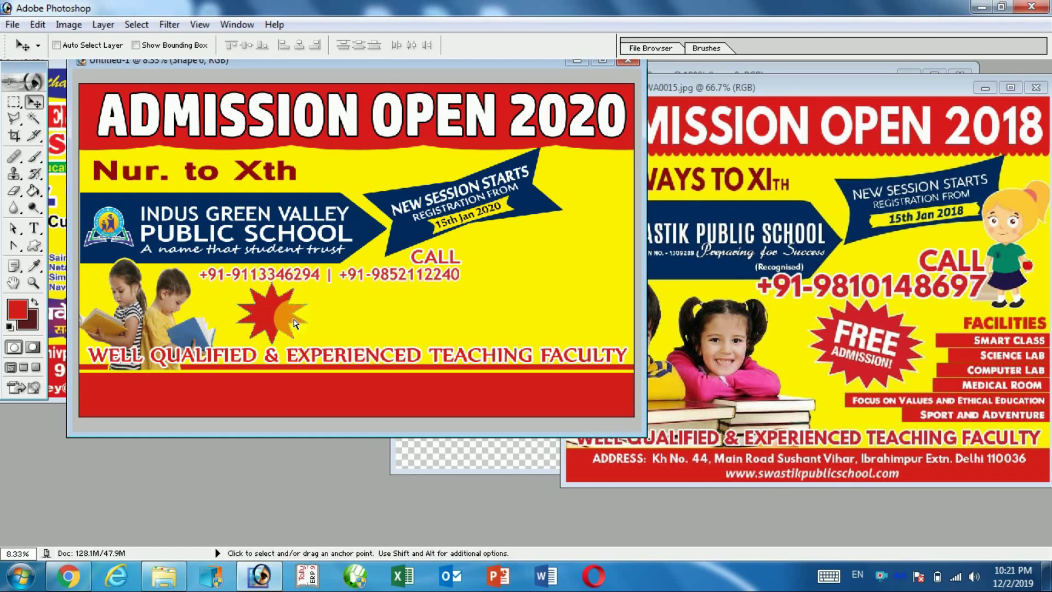
{"action": "left_click_drag", "start_coordinate": [321, 323], "coordinate": [349, 322]}
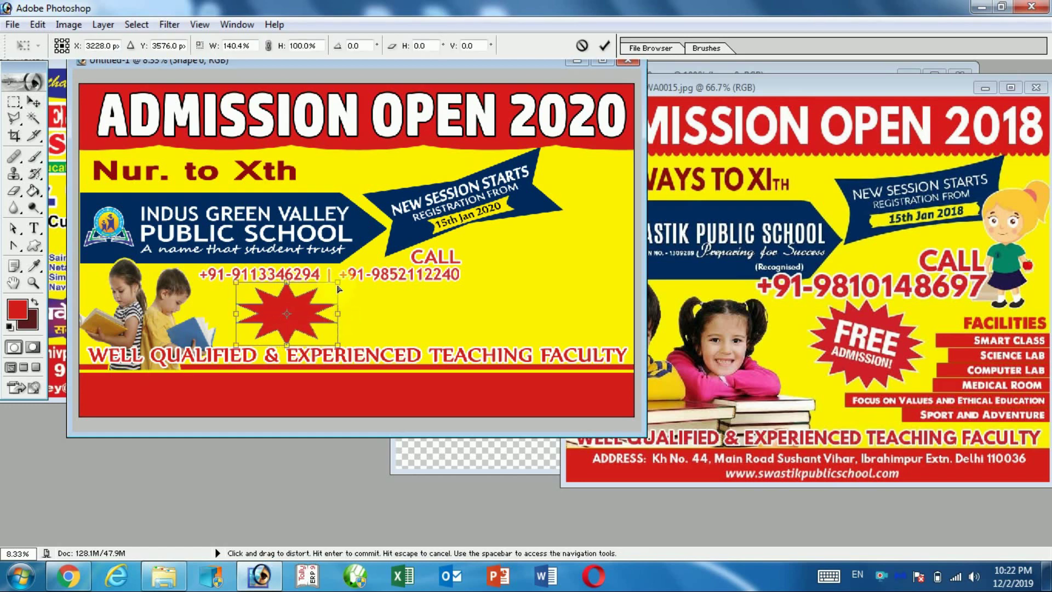
{"action": "left_click_drag", "start_coordinate": [337, 283], "coordinate": [371, 284]}
{"action": "key", "text": "Return"}
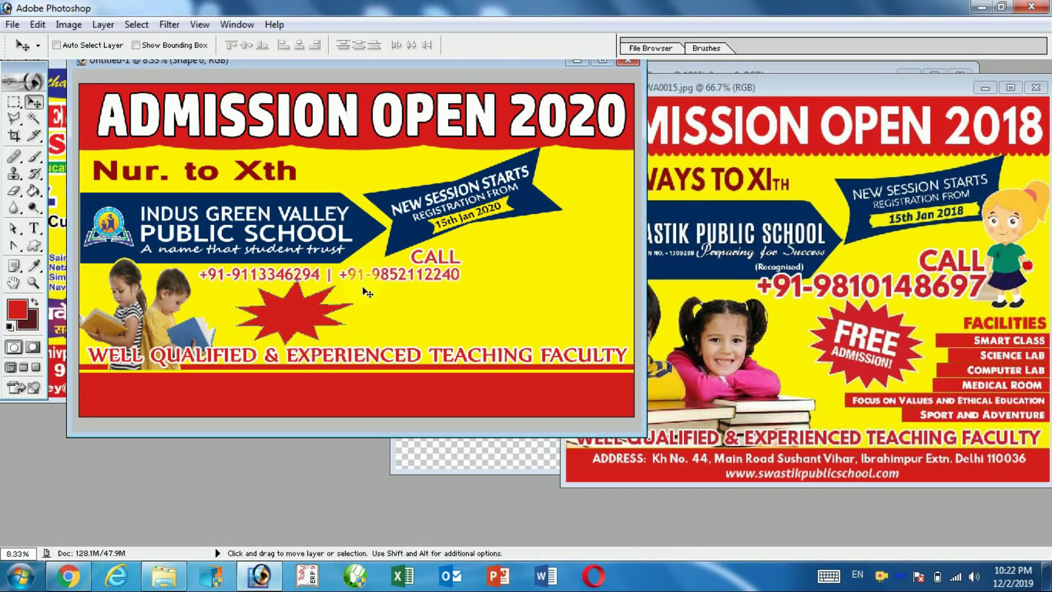
Flatten the starburst slightly in height.
{"action": "left_click", "coordinate": [299, 321]}
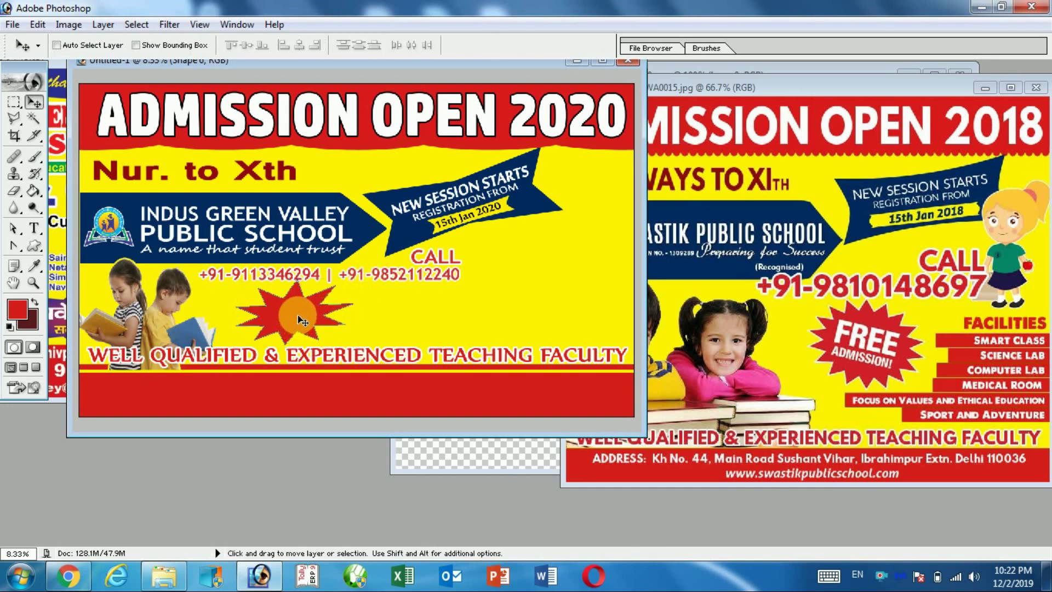
{"action": "key", "text": "ctrl+t"}
{"action": "left_click_drag", "start_coordinate": [312, 281], "coordinate": [314, 289]}
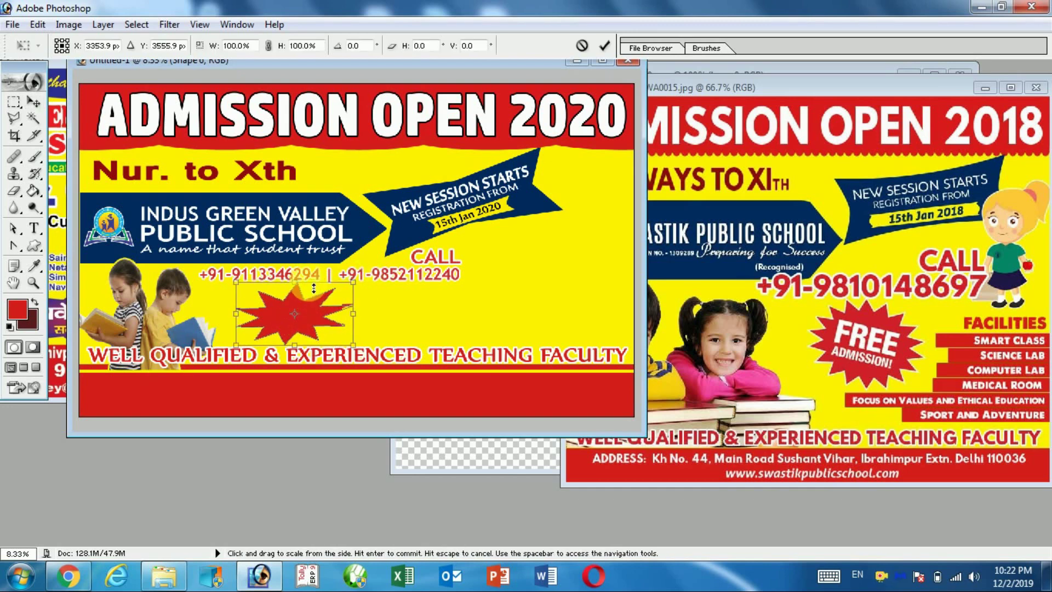
{"action": "key", "text": "Return"}
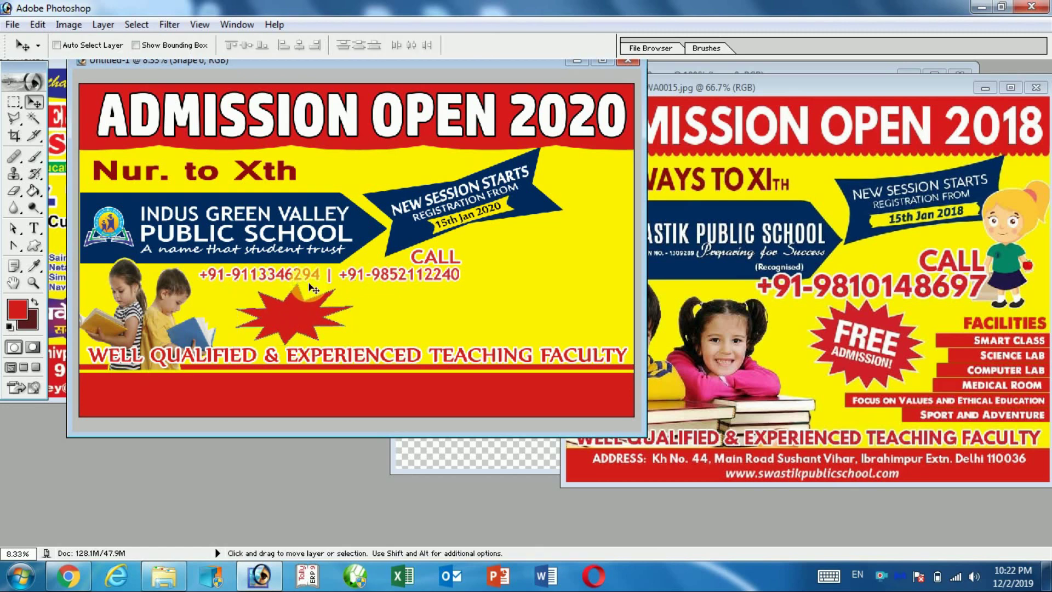
{"action": "left_click", "coordinate": [296, 310]}
Replace the starburst's pattern effect with a 13 px white Stroke.
{"action": "key", "text": "F7"}
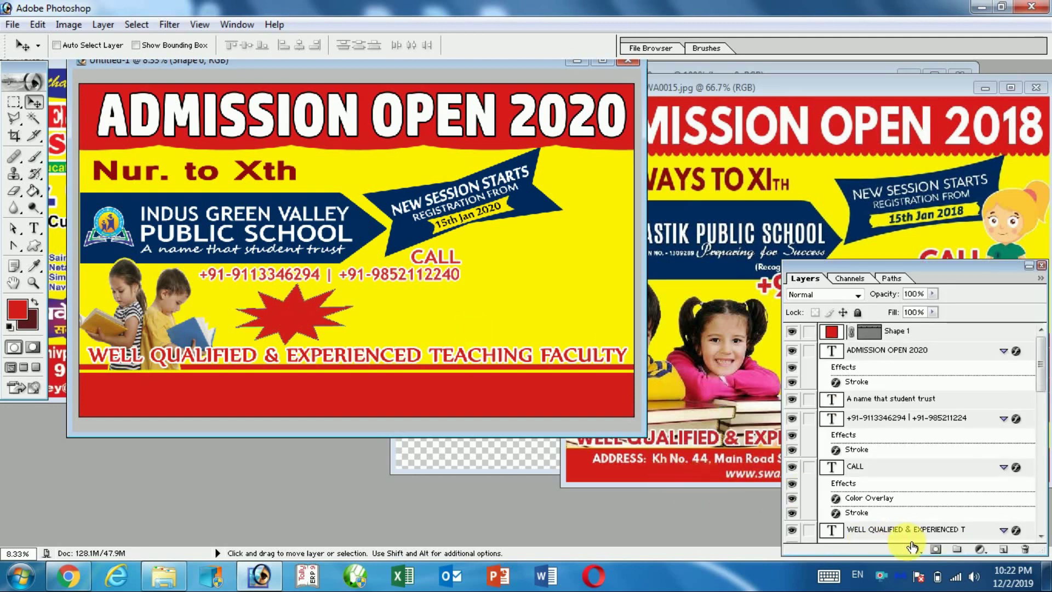
{"action": "left_click", "coordinate": [914, 549]}
{"action": "left_click", "coordinate": [904, 518]}
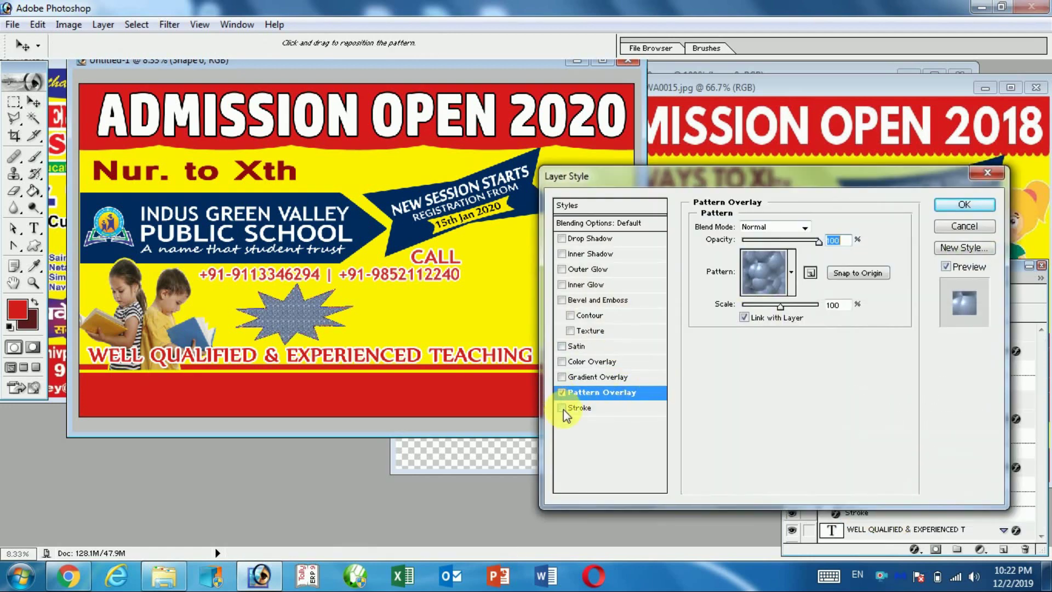
{"action": "left_click", "coordinate": [562, 407]}
{"action": "left_click", "coordinate": [563, 392]}
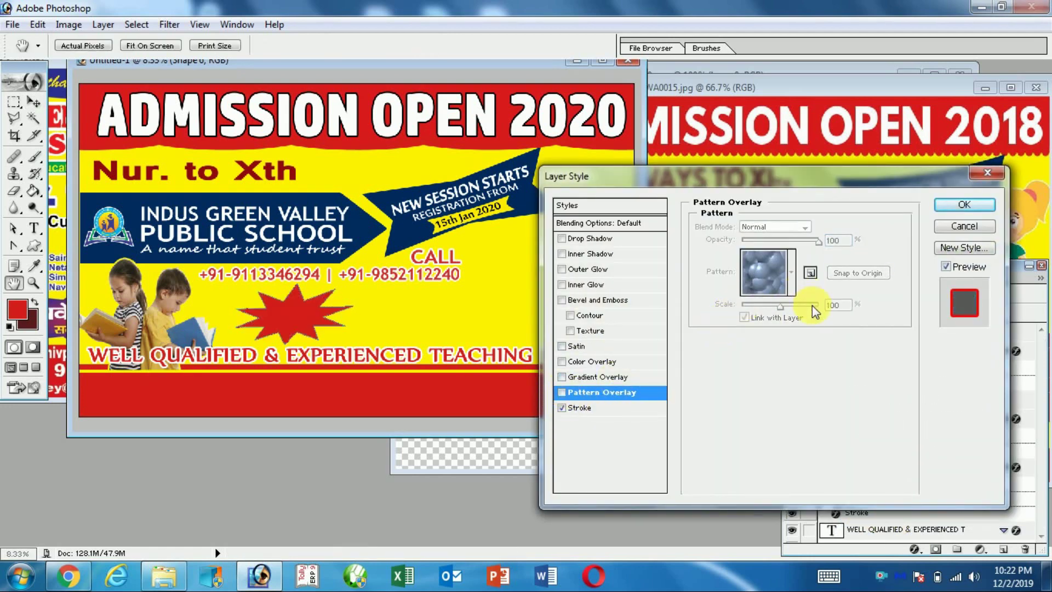
{"action": "left_click", "coordinate": [603, 408]}
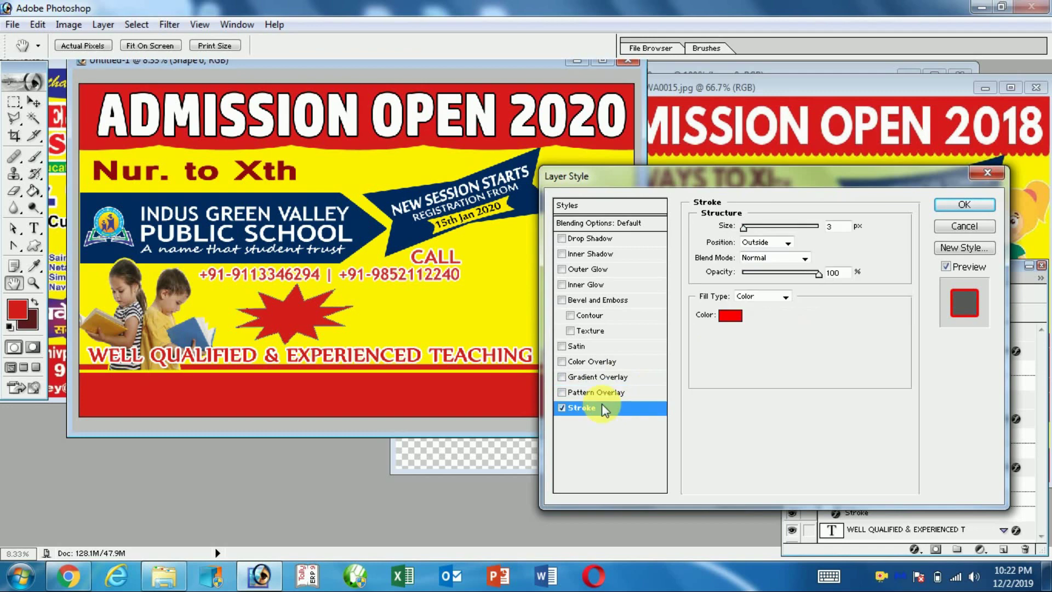
{"action": "left_click", "coordinate": [733, 315]}
{"action": "left_click_drag", "start_coordinate": [688, 368], "coordinate": [667, 337]}
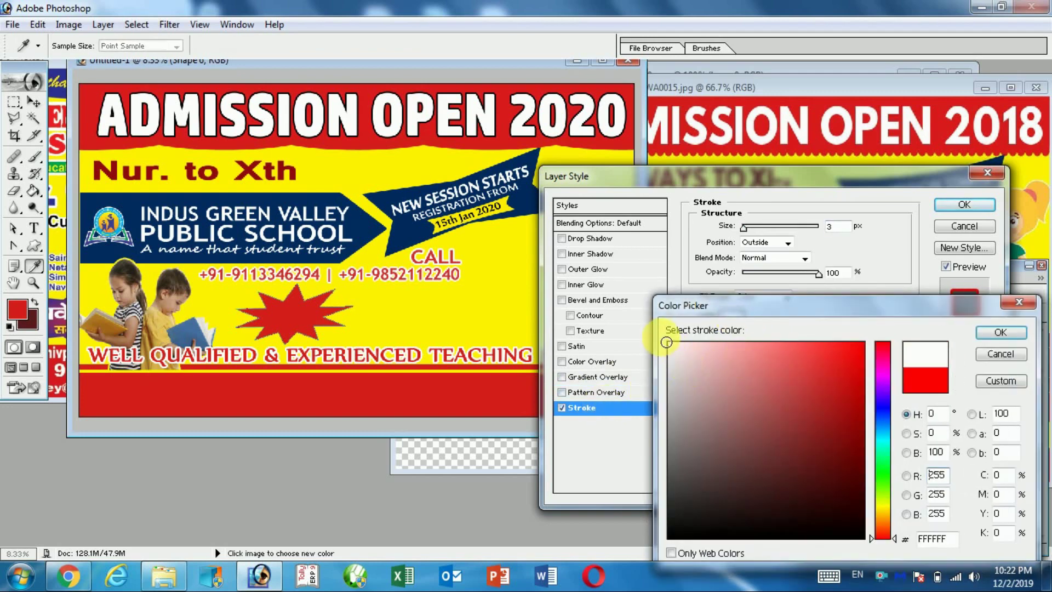
{"action": "left_click", "coordinate": [1001, 332]}
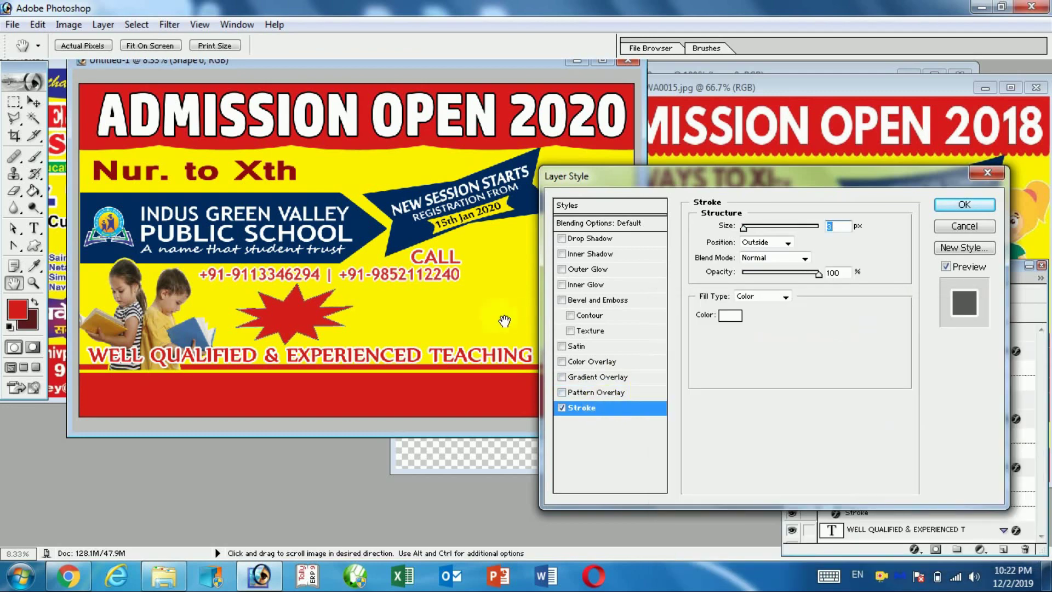
{"action": "left_click_drag", "start_coordinate": [744, 228], "coordinate": [752, 228]}
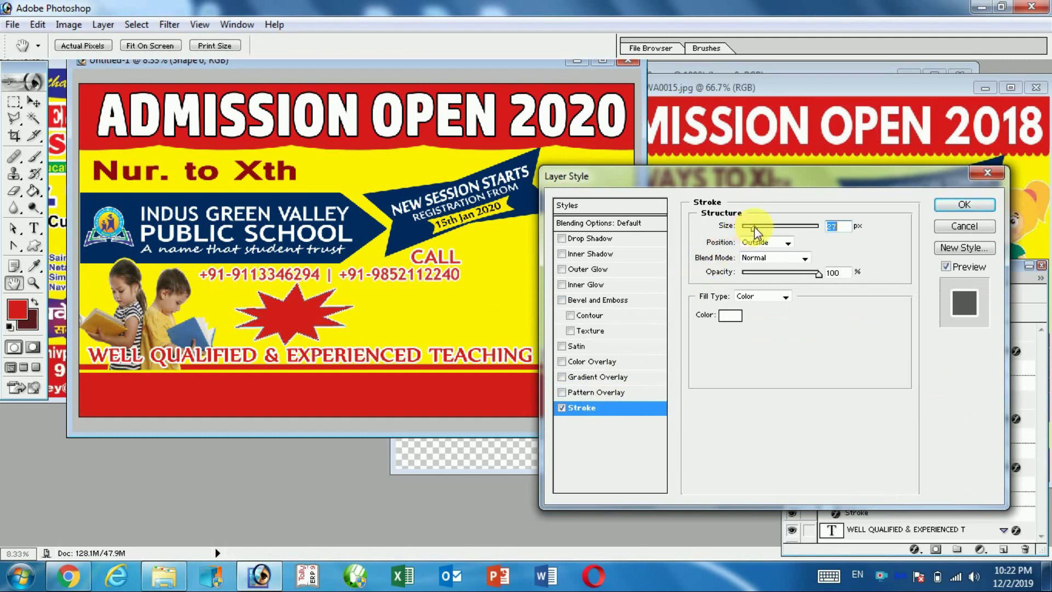
Apply the starburst's white outline and select the PUBLIC SCHOOL text layer.
{"action": "left_click", "coordinate": [948, 203]}
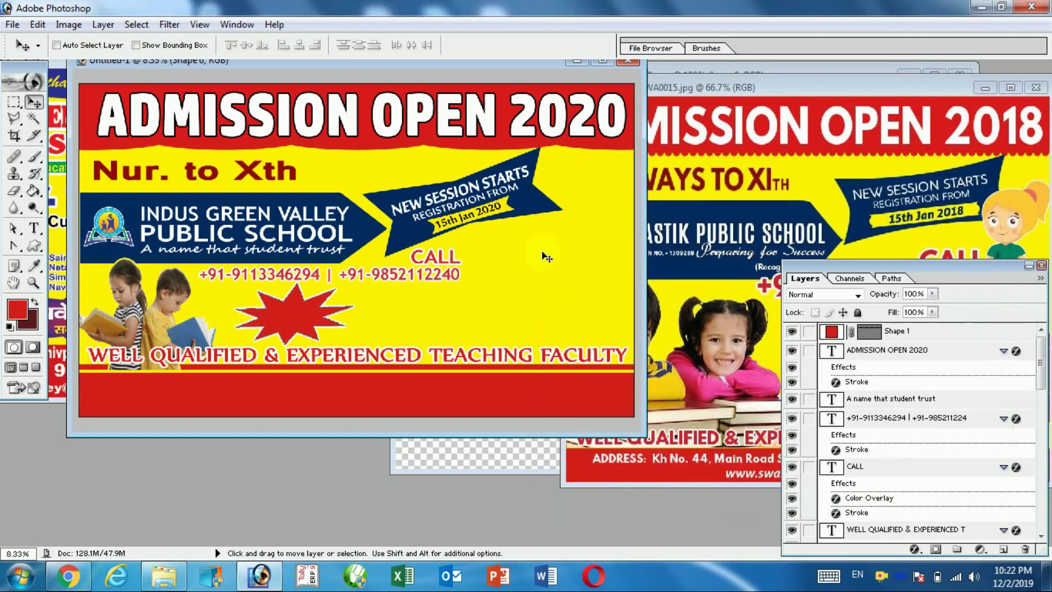
{"action": "right_click", "coordinate": [484, 331]}
{"action": "left_click", "coordinate": [496, 323]}
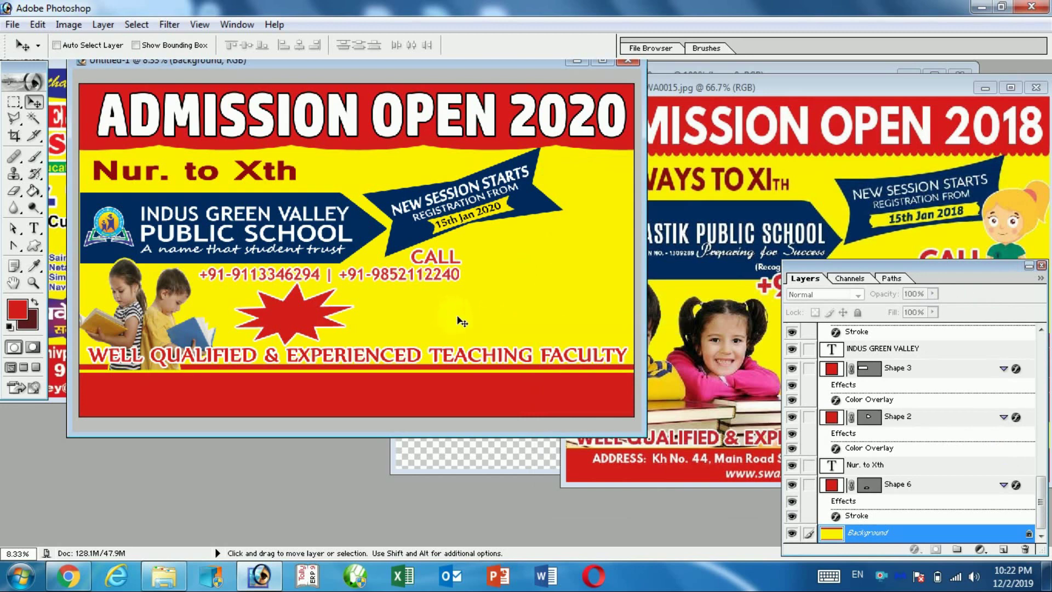
{"action": "right_click", "coordinate": [277, 394]}
{"action": "left_click", "coordinate": [290, 403]}
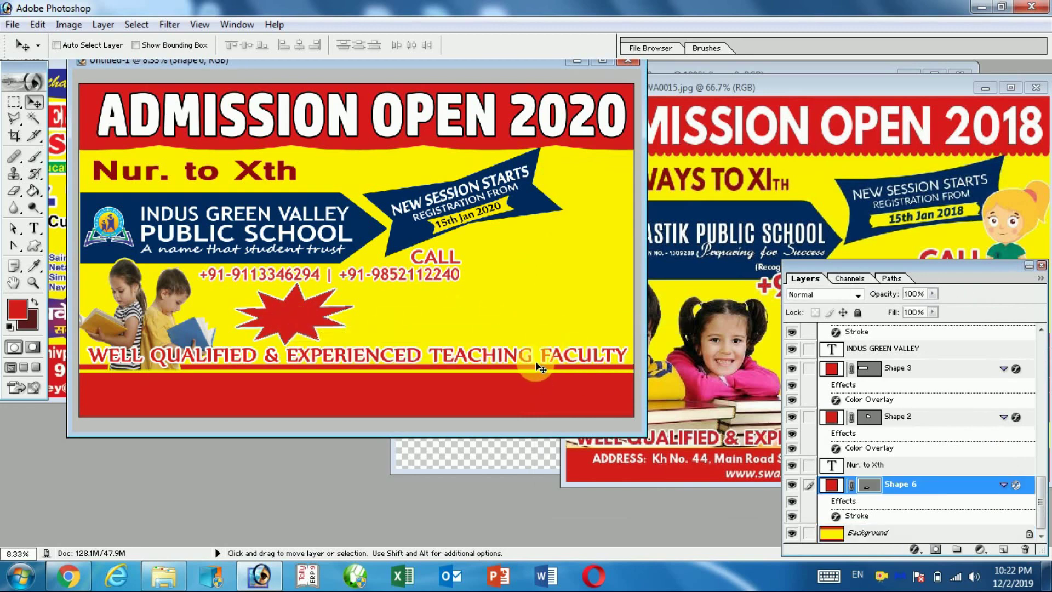
{"action": "right_click", "coordinate": [339, 241]}
{"action": "left_click", "coordinate": [341, 246]}
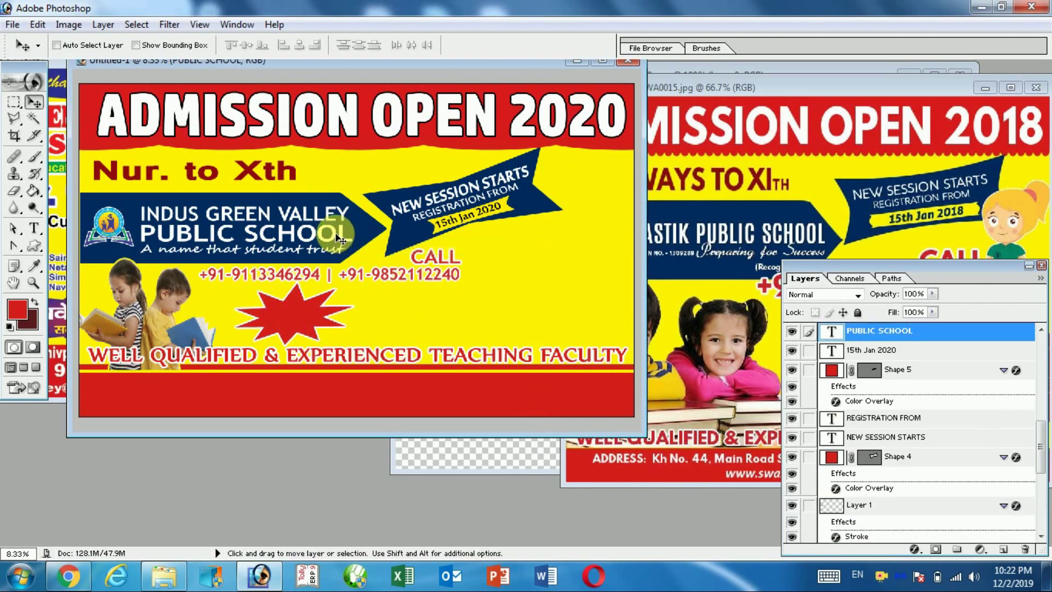
Duplicate PUBLIC SCHOOL, retype it as FREE, and move it onto the starburst.
{"action": "left_click_drag", "start_coordinate": [340, 242], "coordinate": [368, 310]}
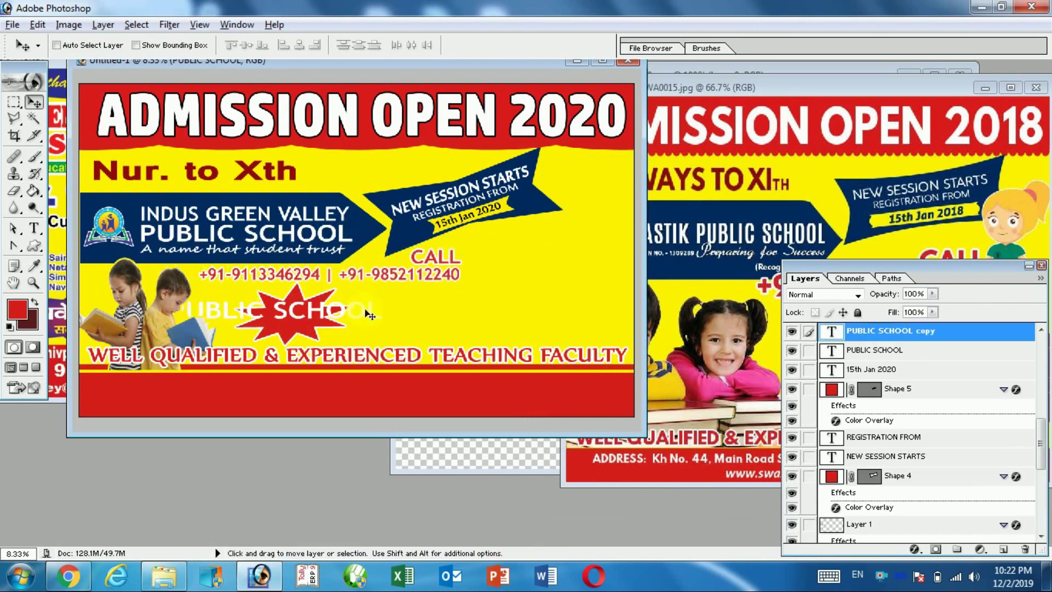
{"action": "key", "text": "t"}
{"action": "left_click", "coordinate": [355, 311]}
{"action": "key", "text": "ctrl+a"}
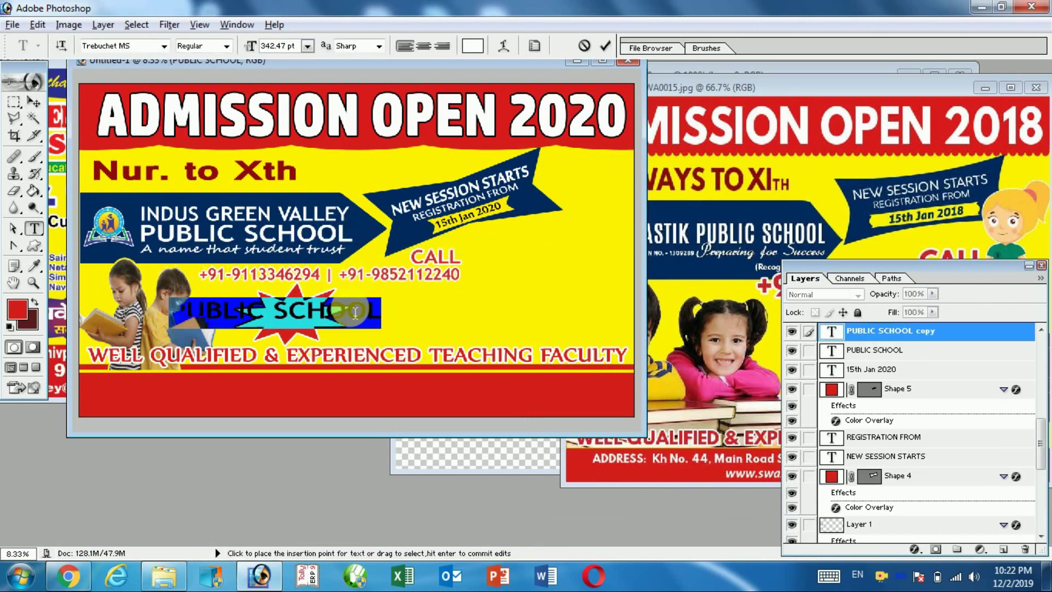
{"action": "key", "text": "BackSpace"}
{"action": "type", "text": "REE"}
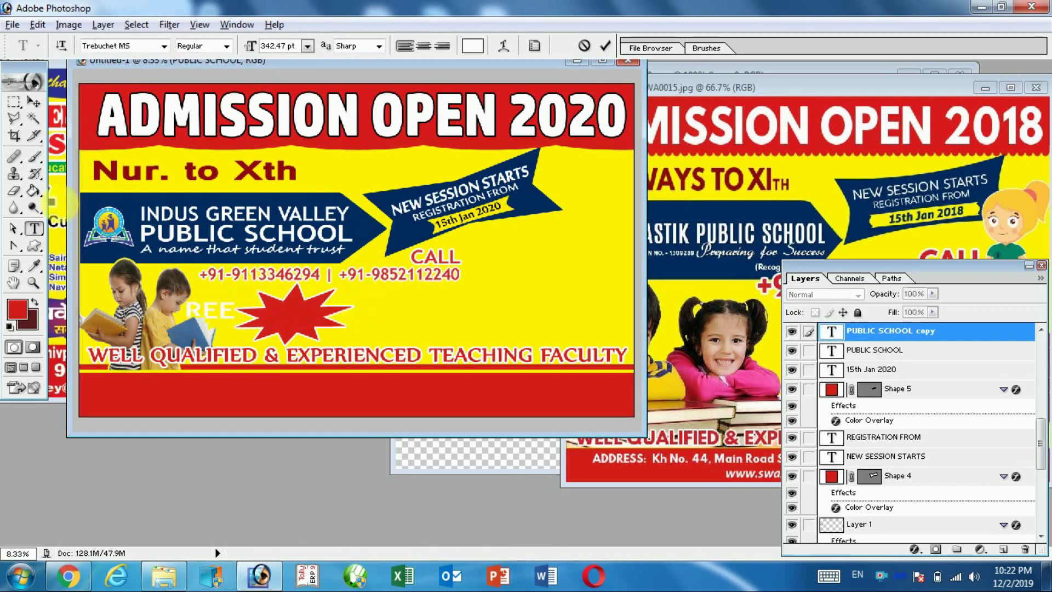
{"action": "left_click", "coordinate": [34, 102]}
{"action": "mouse_move", "coordinate": [192, 281]}
{"action": "left_mouse_down"}
{"action": "mouse_move", "coordinate": [313, 300]}
{"action": "mouse_move", "coordinate": [309, 310]}
{"action": "left_mouse_up"}
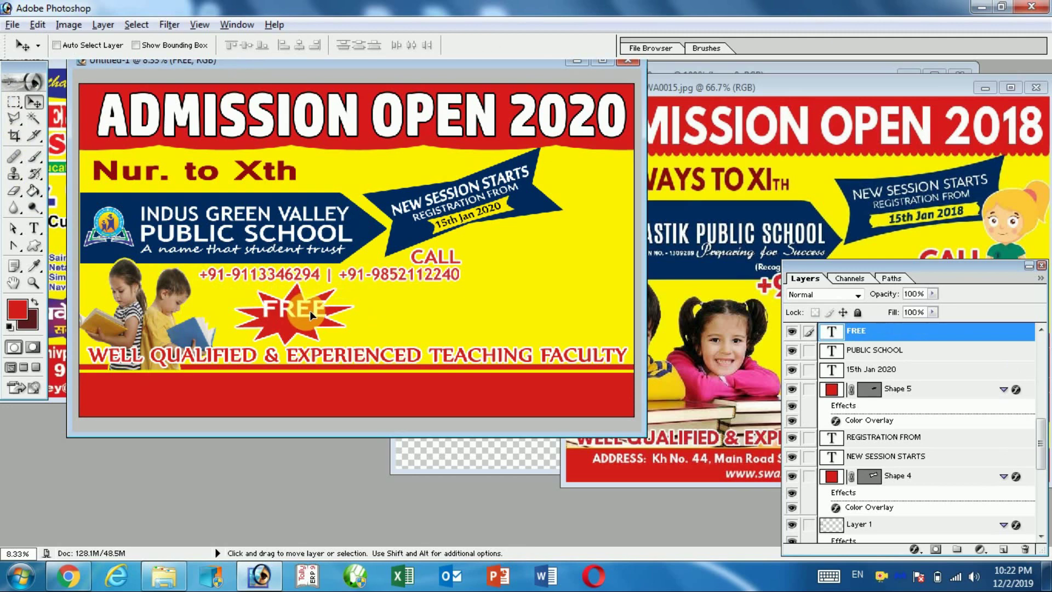
Zoom in on the starburst and shift the FREE text down slightly.
{"action": "key", "text": "ctrl+space"}
{"action": "left_click", "coordinate": [284, 316]}
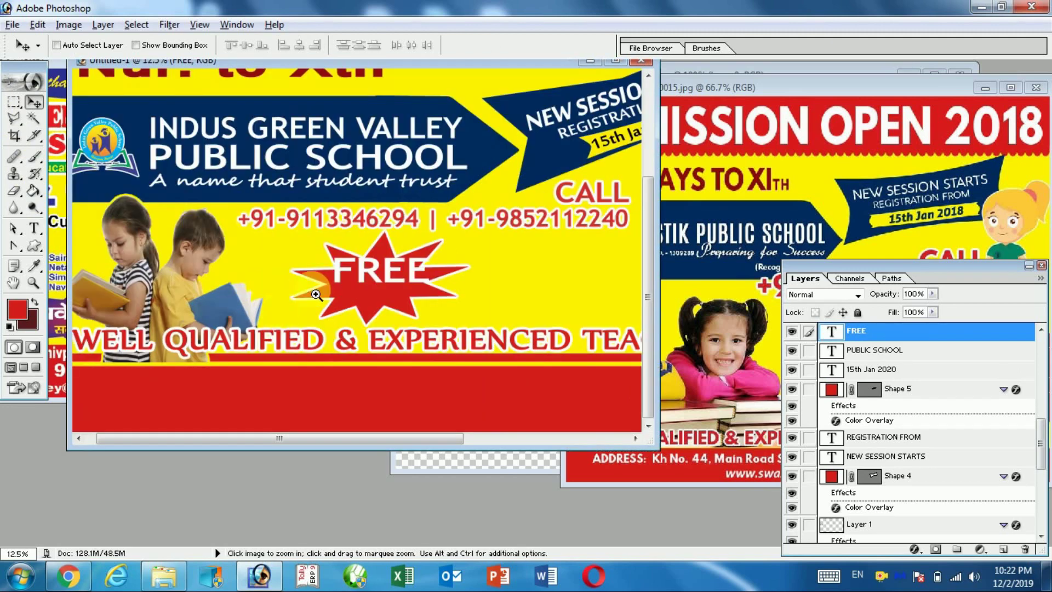
{"action": "left_click", "coordinate": [398, 276]}
{"action": "left_click", "coordinate": [398, 276]}
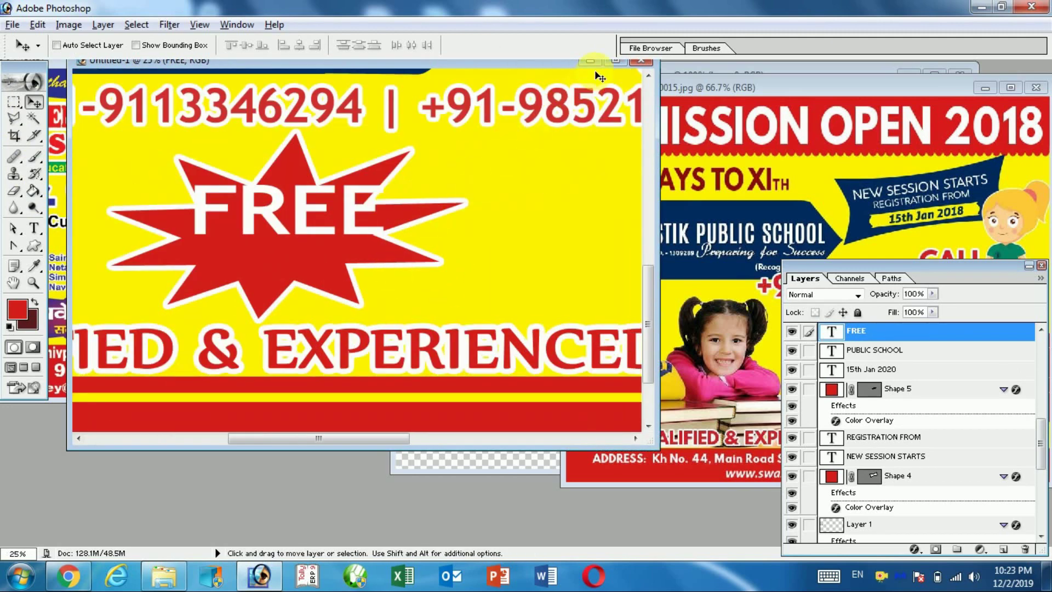
{"action": "left_click", "coordinate": [614, 61]}
{"action": "left_click_drag", "start_coordinate": [247, 205], "coordinate": [241, 226]}
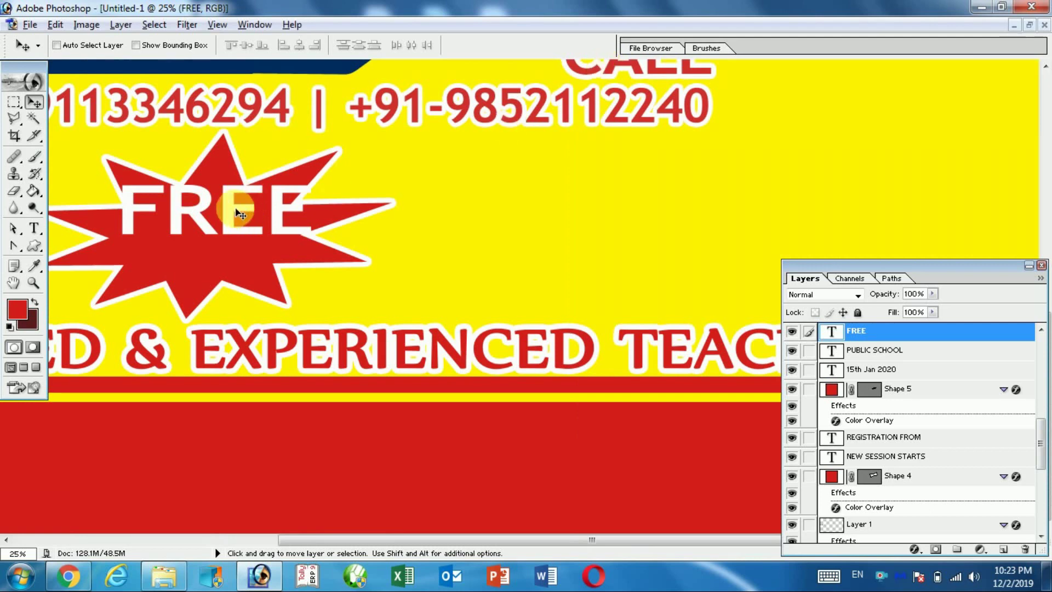
Scale the FREE text down so it fits inside the starburst.
{"action": "key", "text": "ctrl+t"}
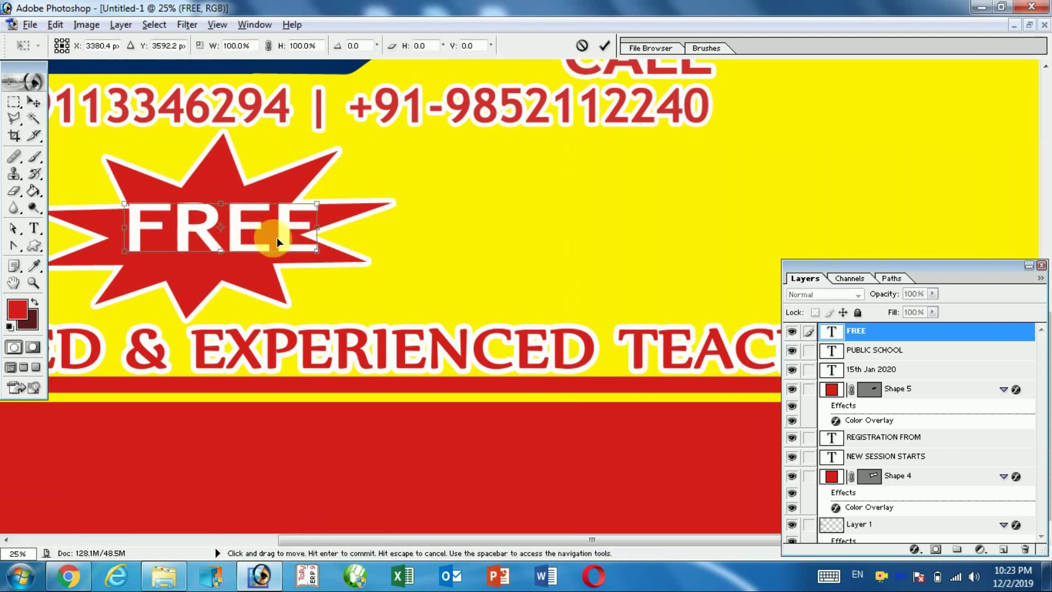
{"action": "left_click_drag", "start_coordinate": [317, 253], "coordinate": [290, 247]}
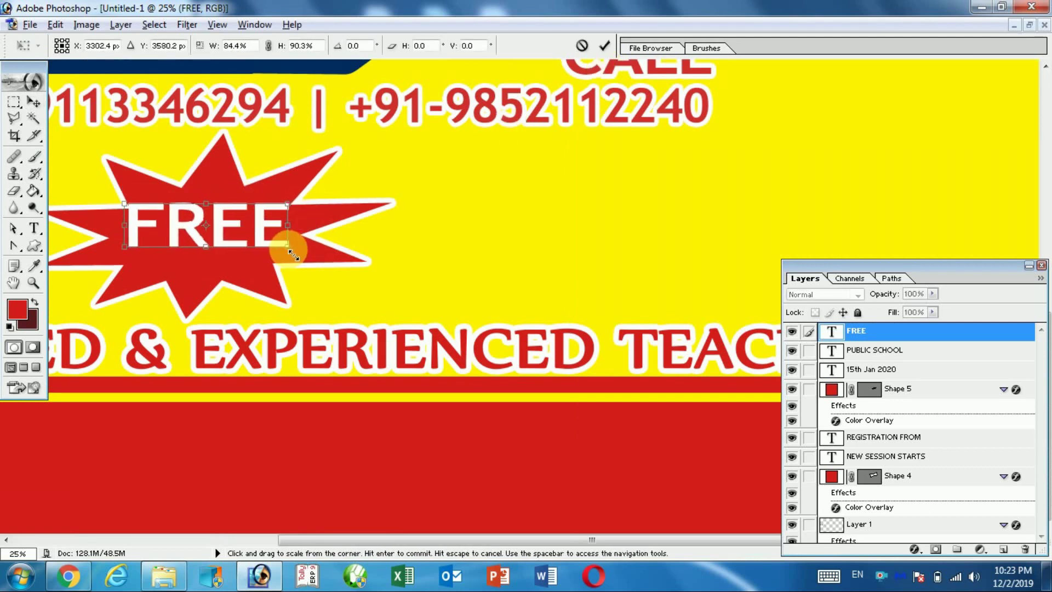
{"action": "left_click_drag", "start_coordinate": [154, 246], "coordinate": [146, 242]}
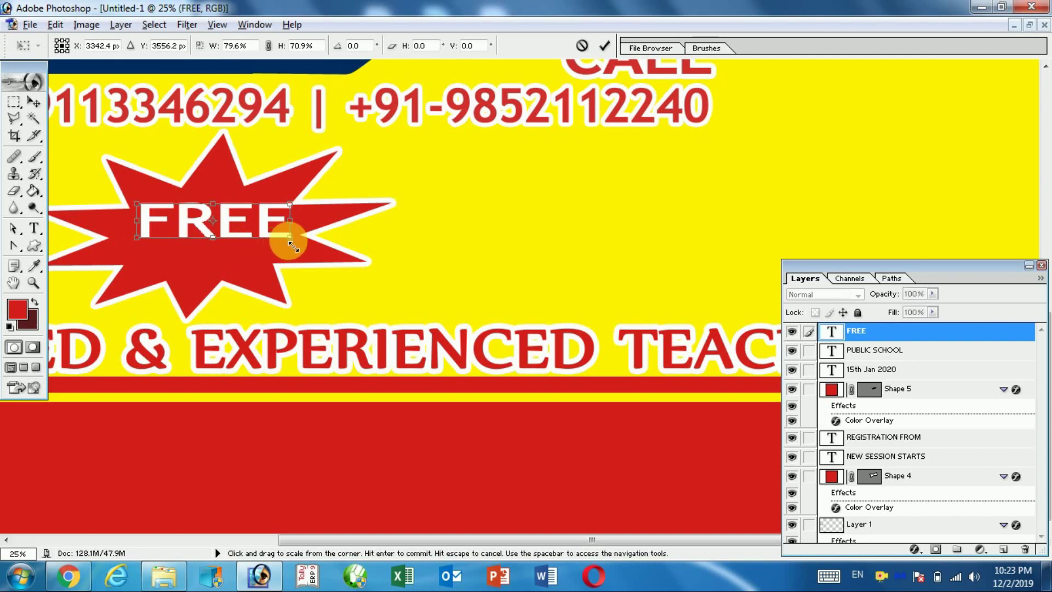
{"action": "left_click_drag", "start_coordinate": [289, 236], "coordinate": [286, 246]}
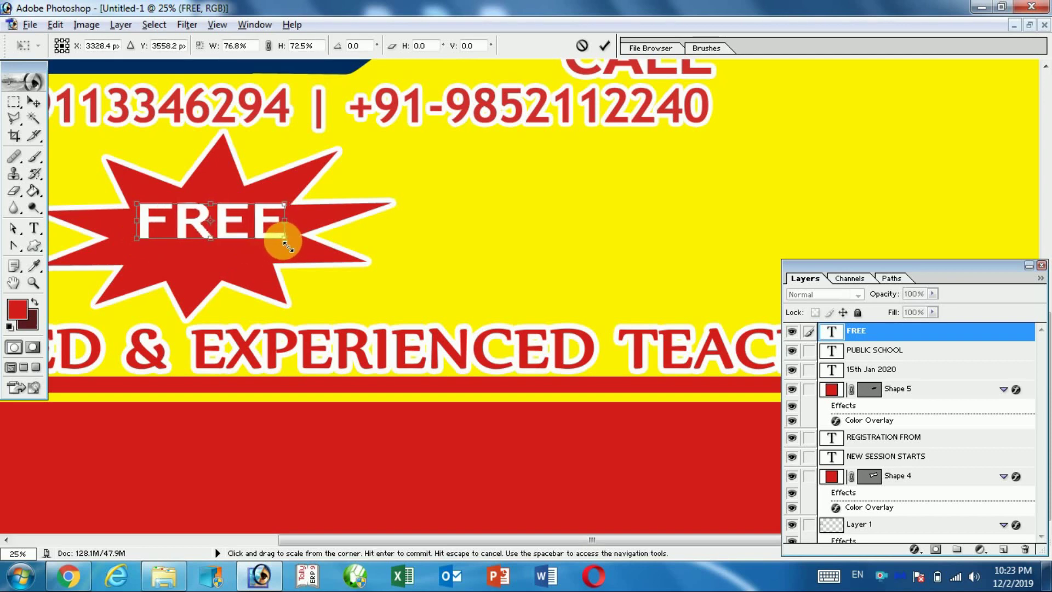
{"action": "key", "text": "Return"}
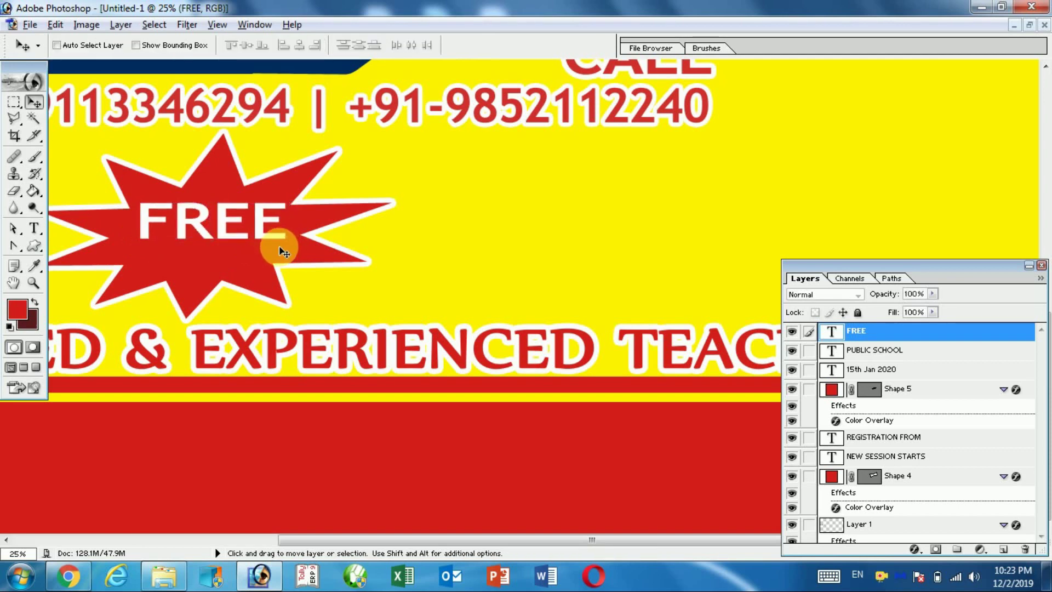
Select the starburst layer Shape 6 and zoom out to the whole banner.
{"action": "right_click", "coordinate": [274, 266]}
{"action": "left_click", "coordinate": [312, 275]}
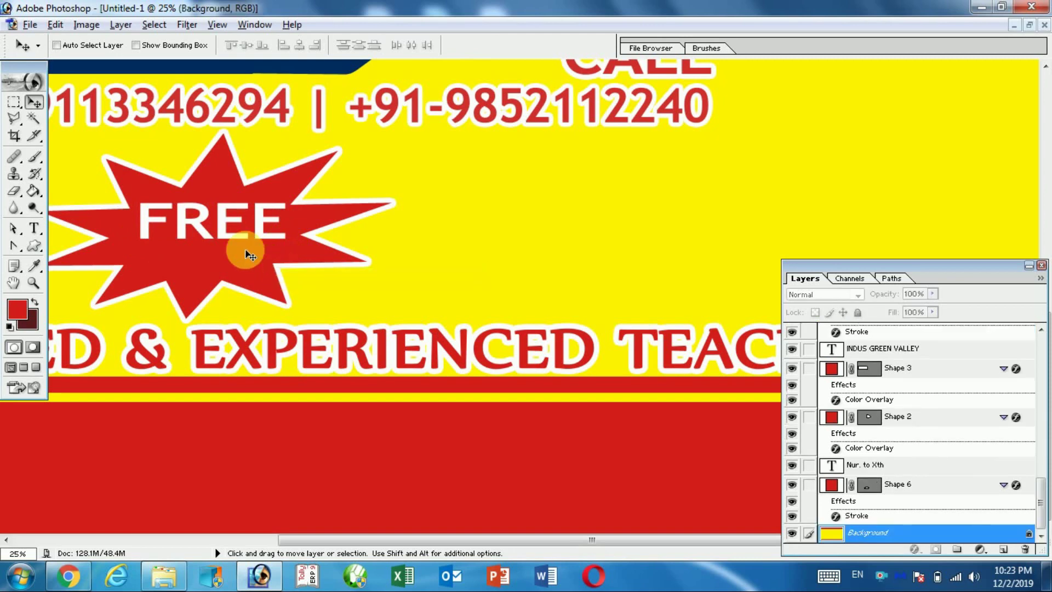
{"action": "right_click", "coordinate": [258, 254]}
{"action": "left_click", "coordinate": [288, 259]}
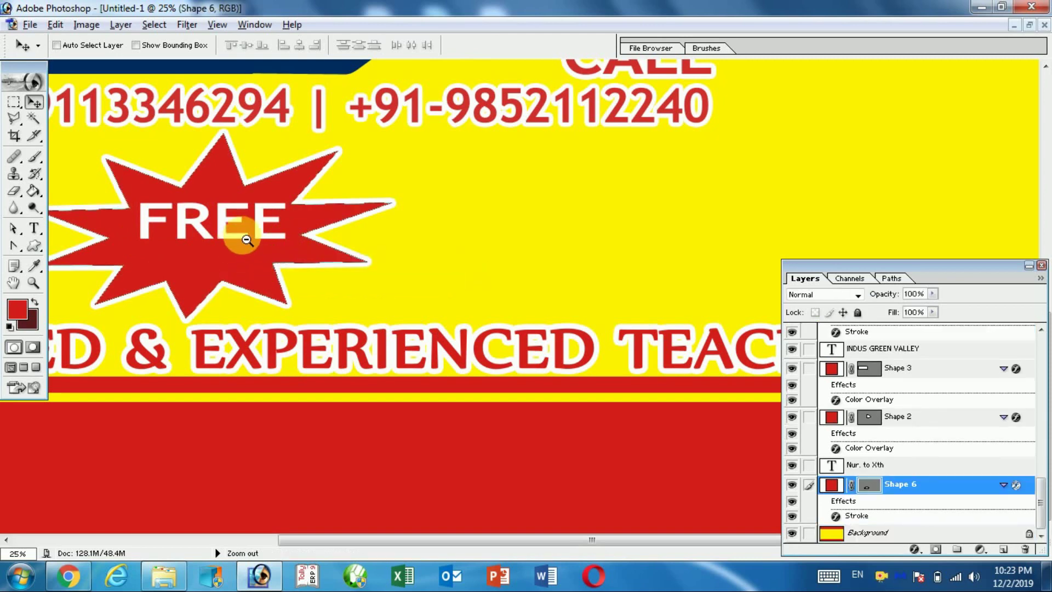
{"action": "key", "text": "ctrl+minus"}
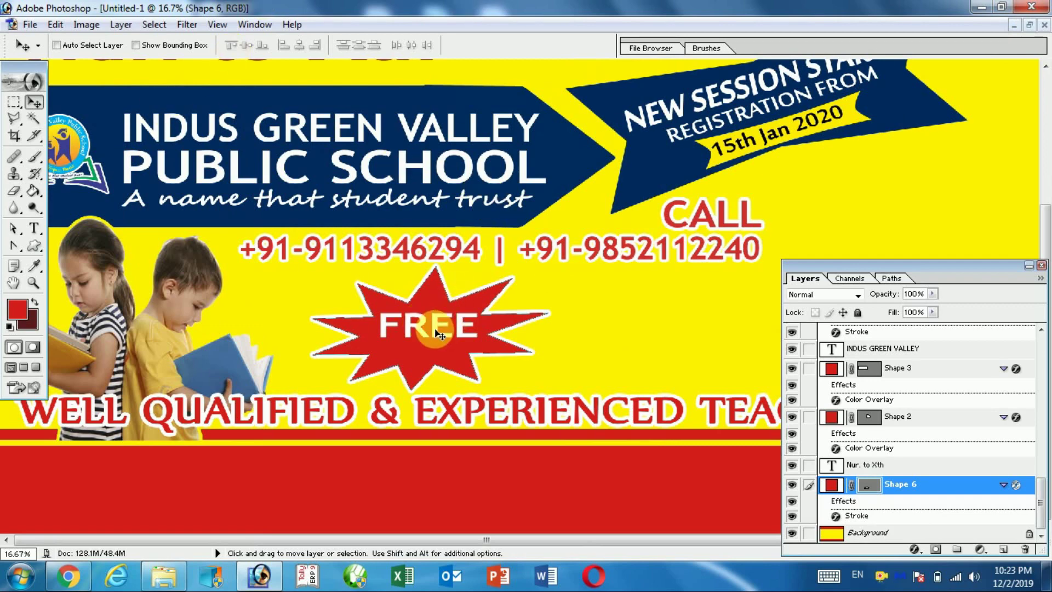
Skew the FREE text so its right side rises, then shift it slightly left.
{"action": "right_click", "coordinate": [435, 329]}
{"action": "left_click", "coordinate": [452, 345]}
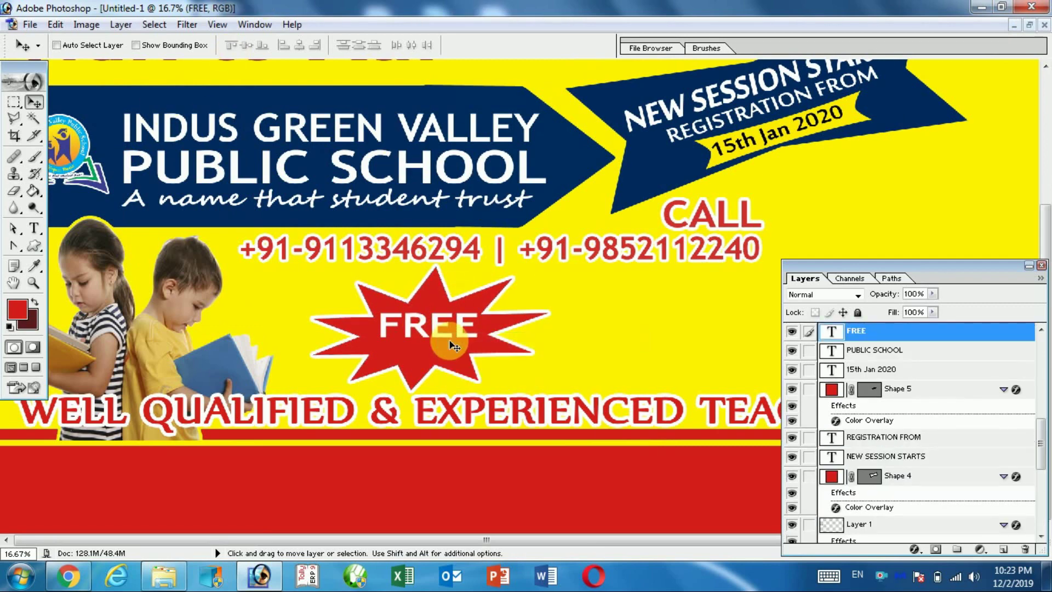
{"action": "key", "text": "ctrl+t"}
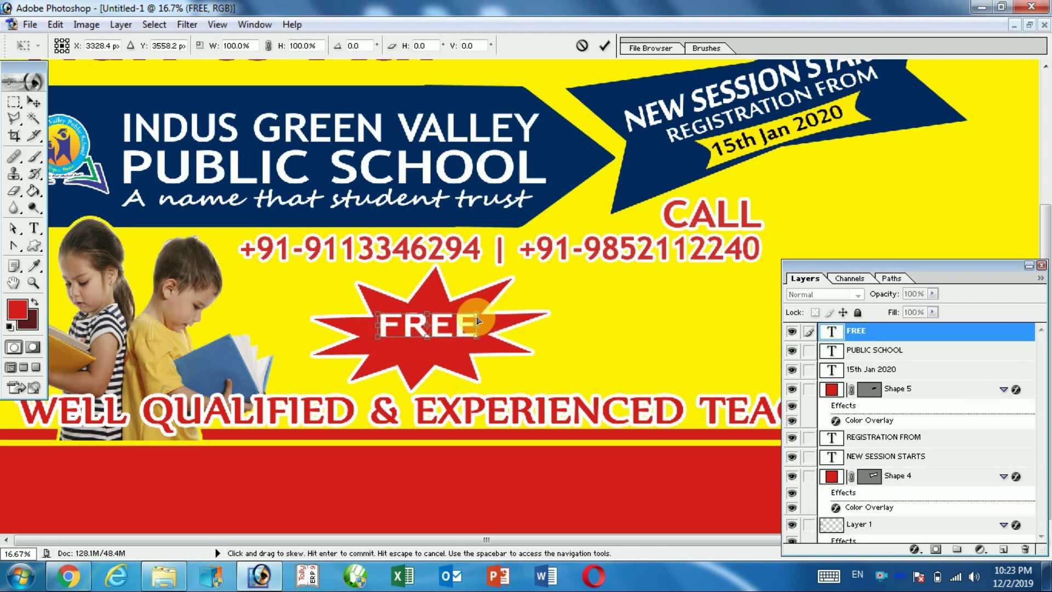
{"action": "left_click_drag", "start_coordinate": [479, 316], "coordinate": [484, 336]}
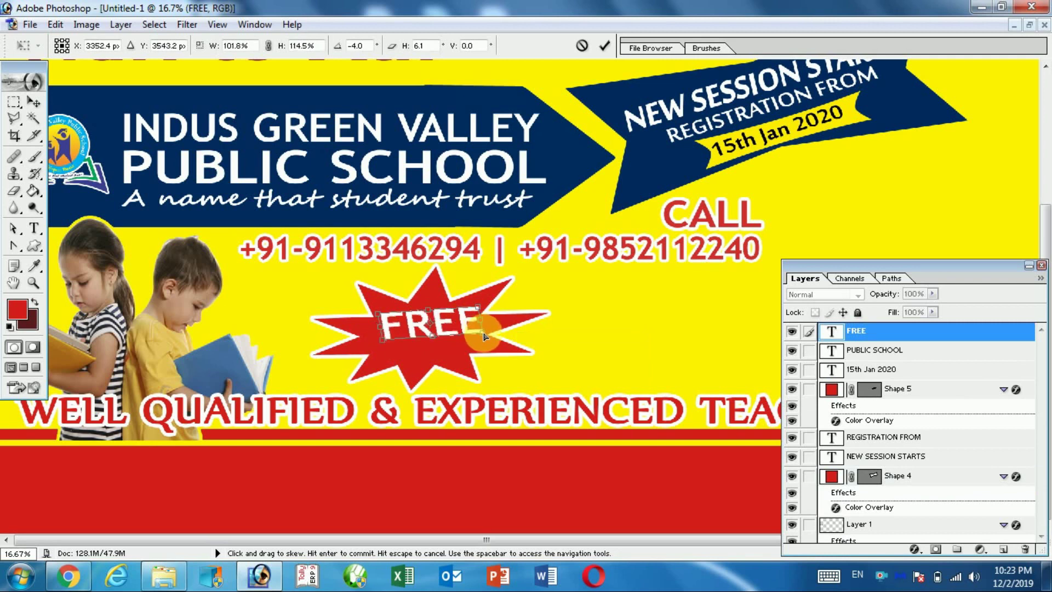
{"action": "key", "text": "Return"}
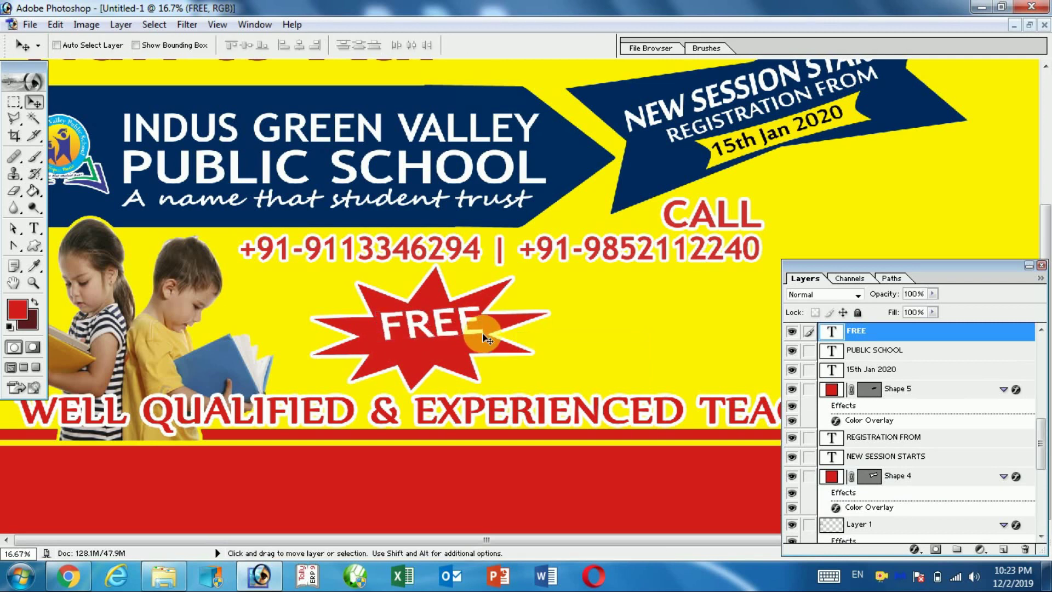
{"action": "left_click_drag", "start_coordinate": [484, 339], "coordinate": [481, 340]}
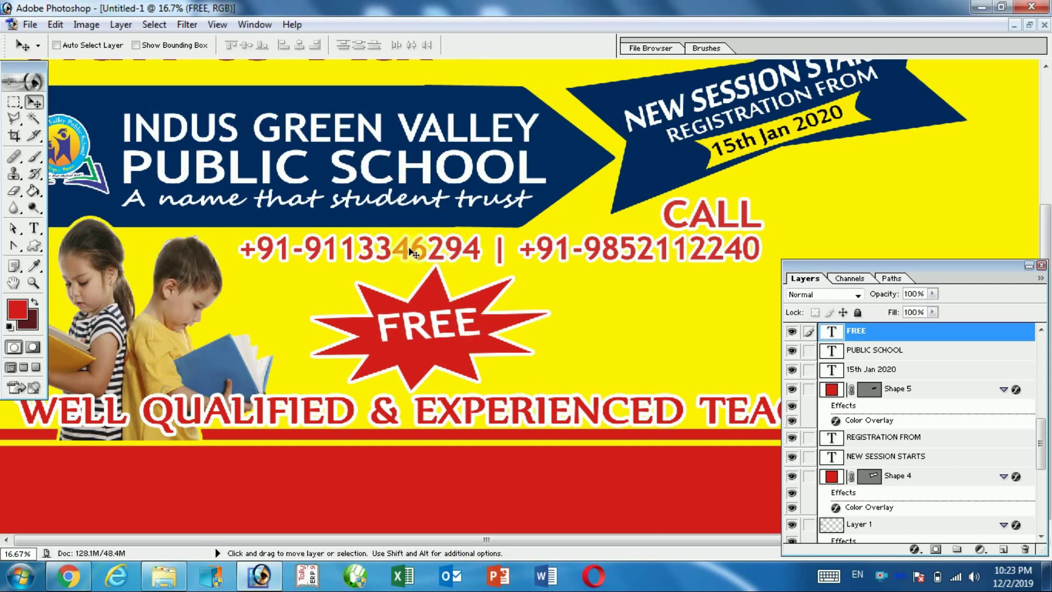
Duplicate FREE just below itself and retype the copy as ADMISSION.
{"action": "right_click", "coordinate": [439, 328]}
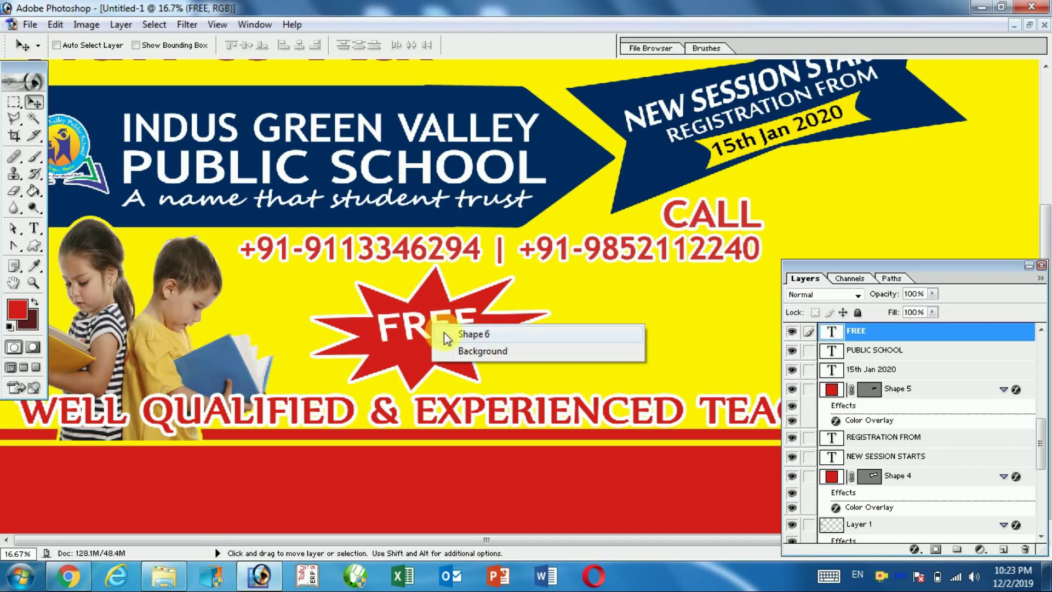
{"action": "left_click", "coordinate": [443, 332]}
{"action": "right_click", "coordinate": [442, 330]}
{"action": "left_click", "coordinate": [443, 336]}
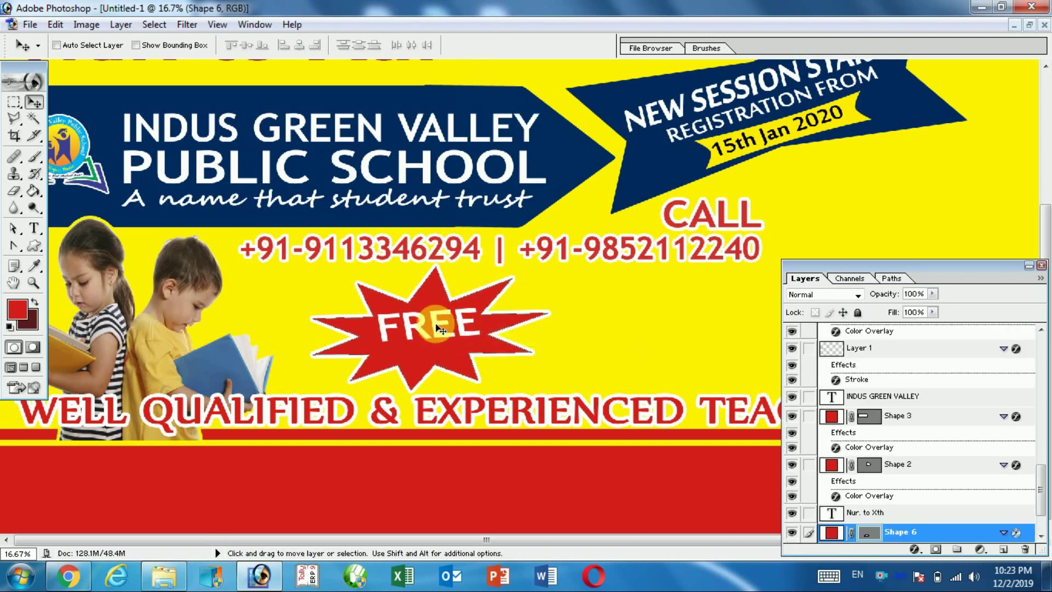
{"action": "right_click", "coordinate": [441, 332]}
{"action": "left_click", "coordinate": [444, 334]}
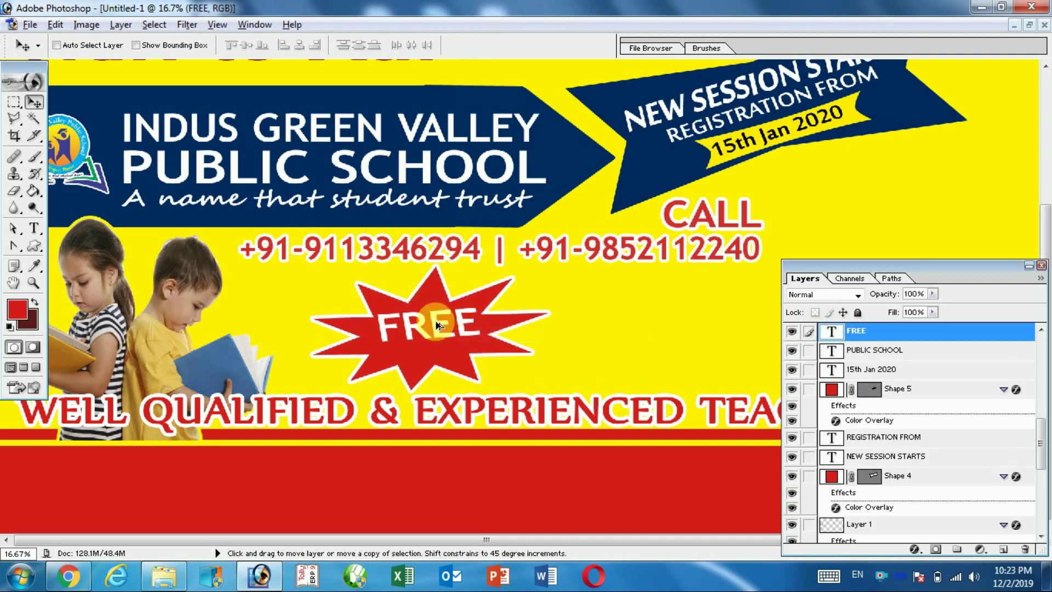
{"action": "left_click_drag", "start_coordinate": [438, 327], "coordinate": [447, 358]}
{"action": "key", "text": "t"}
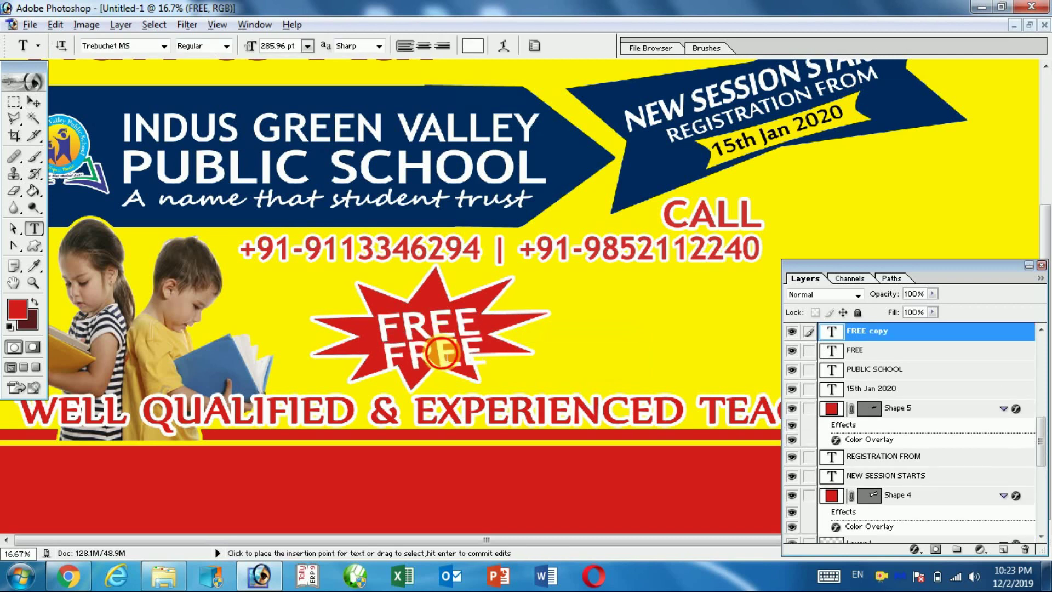
{"action": "double_click", "coordinate": [447, 358]}
{"action": "type", "text": "A"}
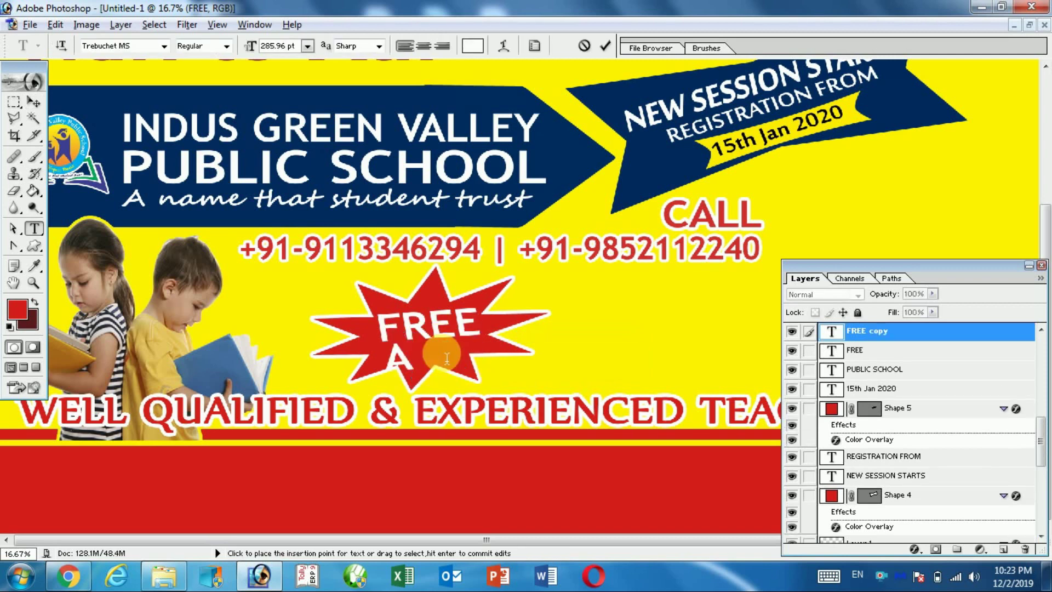
{"action": "type", "text": "DMISSI"}
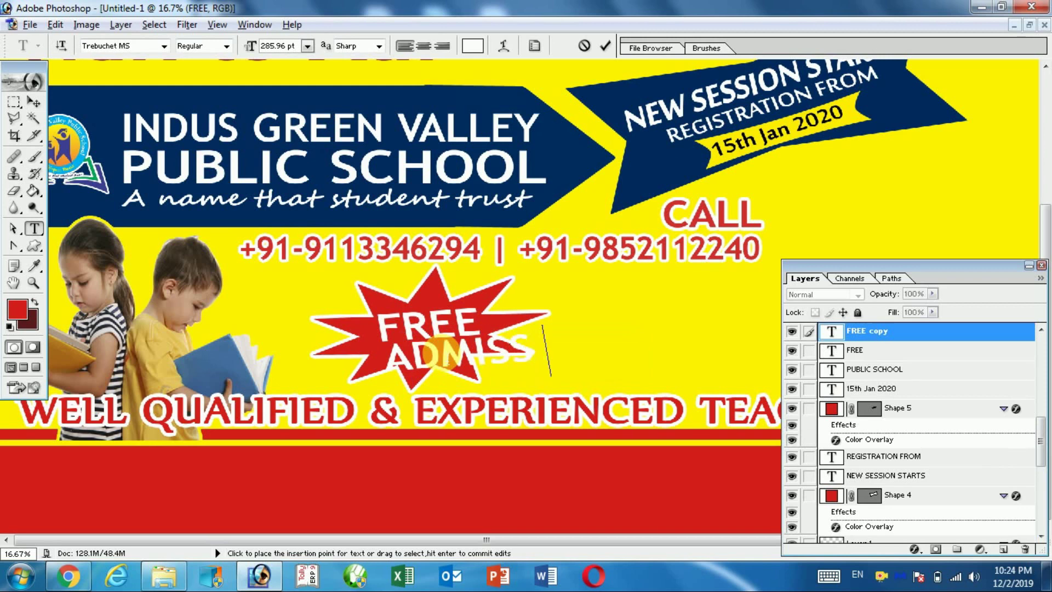
{"action": "type", "text": "ON!"}
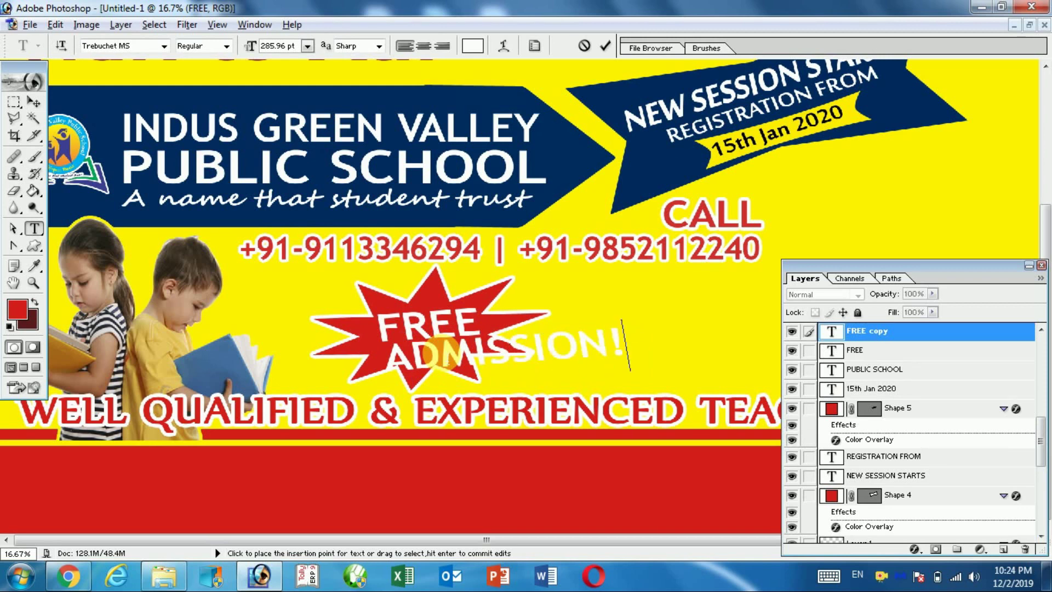
Scale ADMISSION! down to fit under FREE and nudge it up and left.
{"action": "key", "text": "ctrl"}
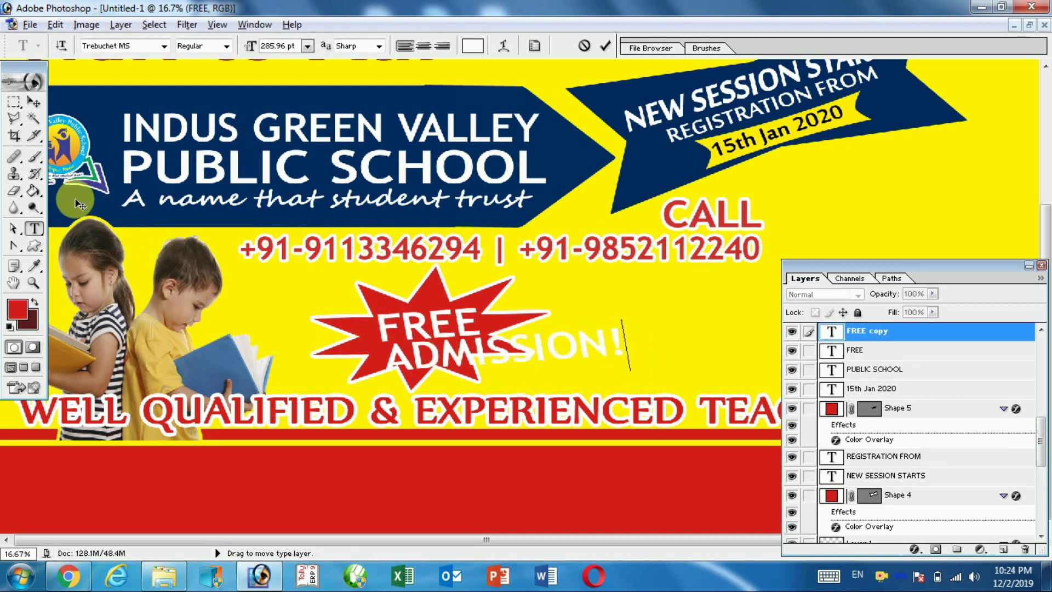
{"action": "left_click", "coordinate": [34, 102]}
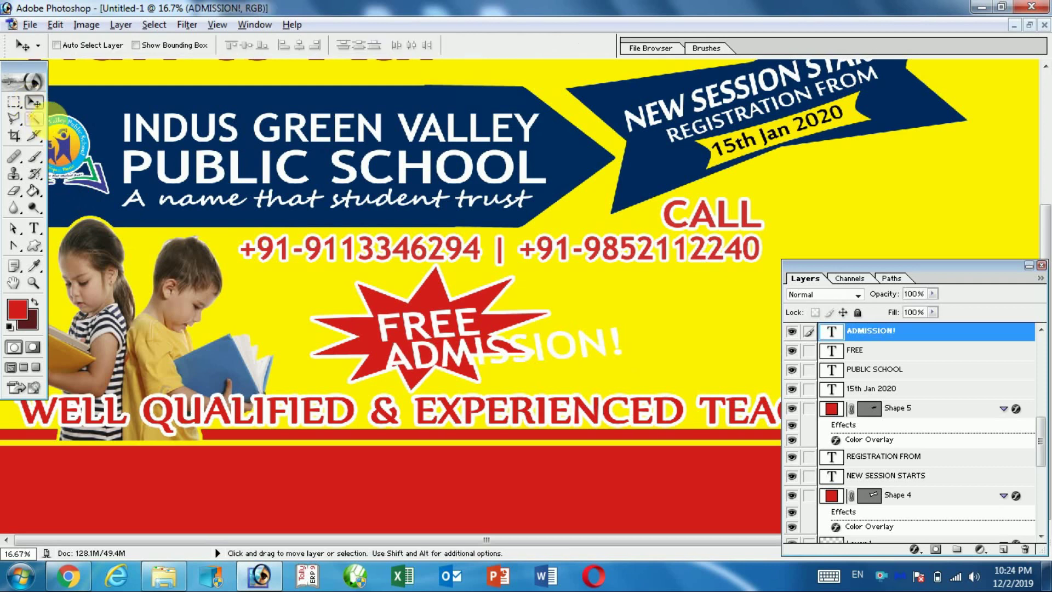
{"action": "key", "text": "ctrl+t"}
{"action": "left_click_drag", "start_coordinate": [624, 375], "coordinate": [492, 358]}
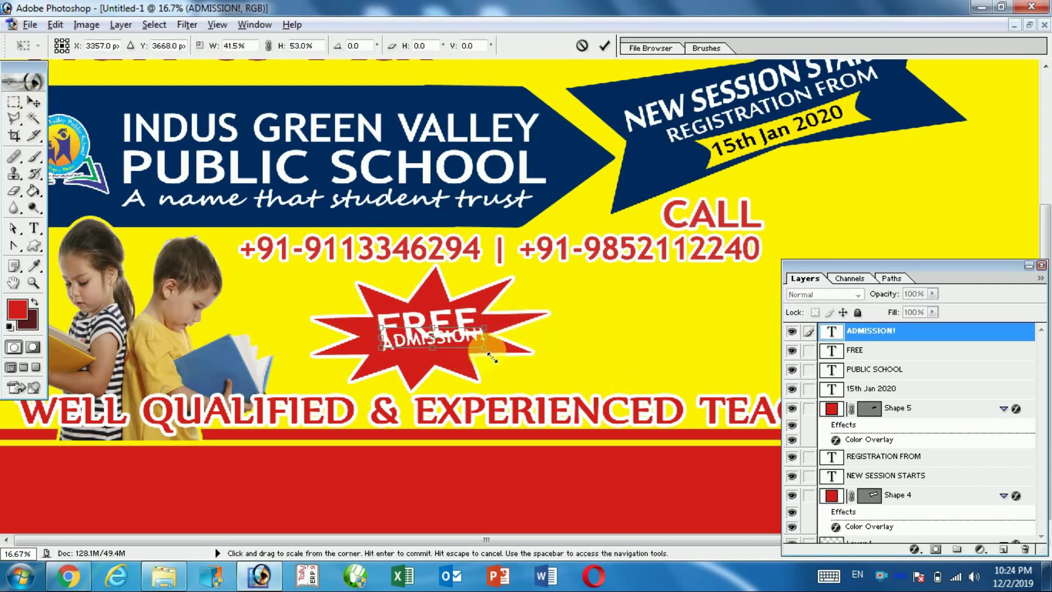
{"action": "key", "text": "Return"}
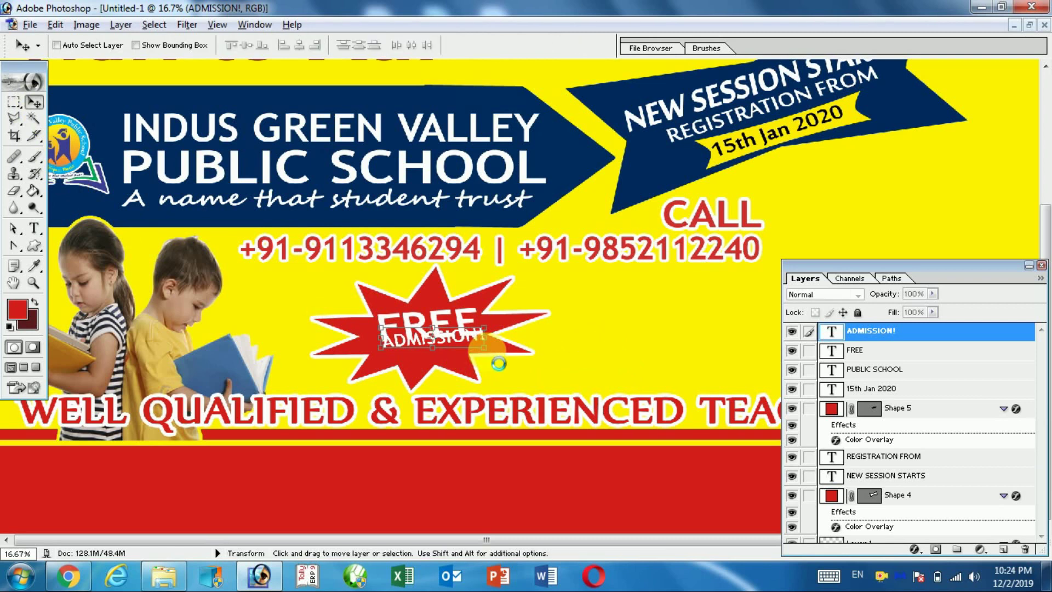
{"action": "left_click_drag", "start_coordinate": [492, 352], "coordinate": [487, 346]}
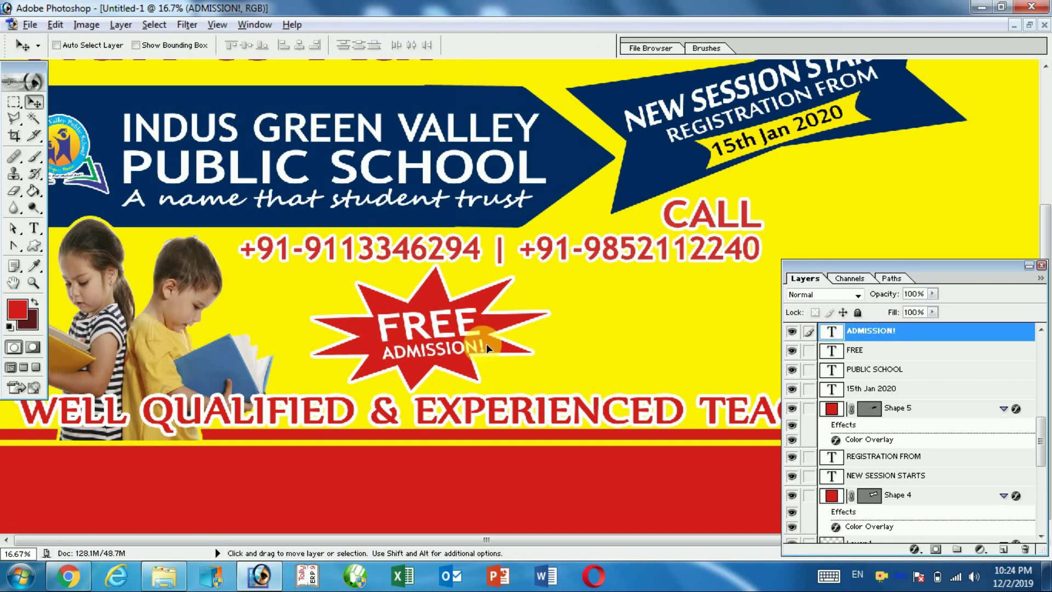
{"action": "key", "text": "Up"}
{"action": "key", "text": "Up"}
Select the Shape 6 starburst layer and nudge the FREE ADMISSION badge slightly into place.
{"action": "right_click", "coordinate": [498, 351]}
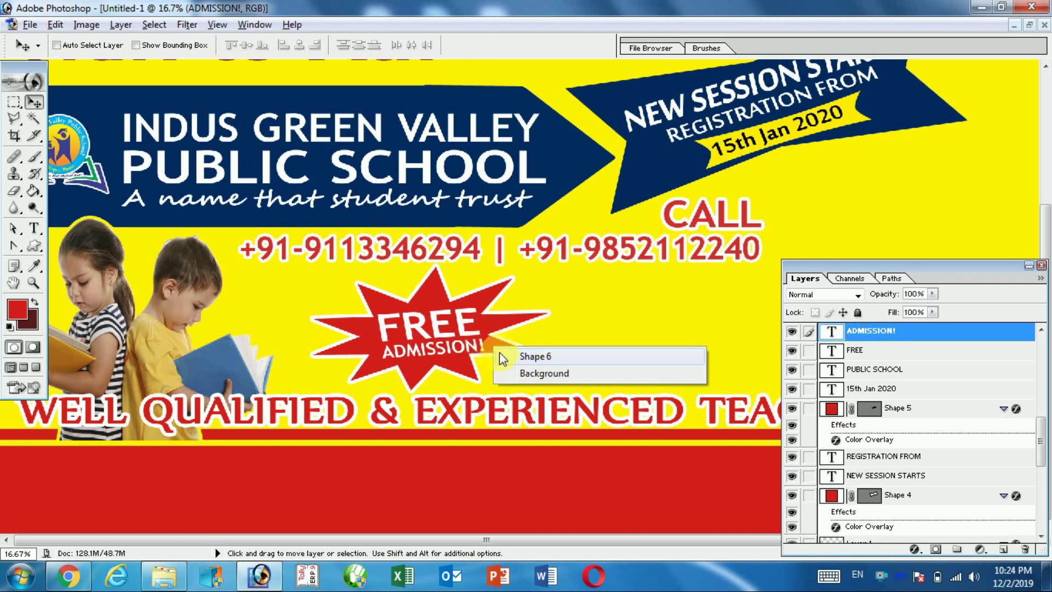
{"action": "left_click", "coordinate": [505, 355]}
{"action": "left_click_drag", "start_coordinate": [504, 352], "coordinate": [509, 347]}
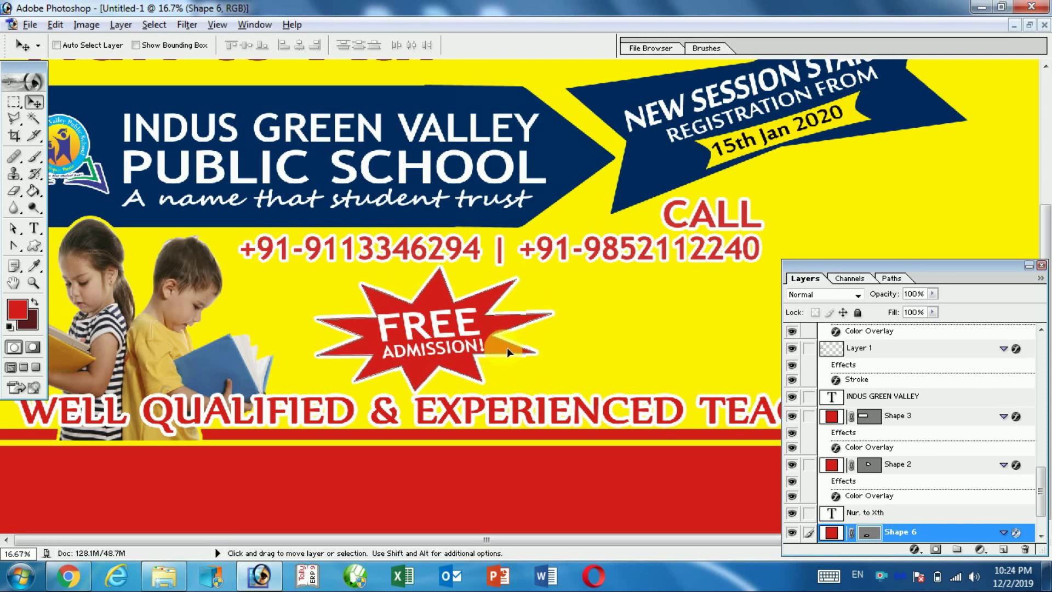
{"action": "left_click_drag", "start_coordinate": [509, 343], "coordinate": [507, 355]}
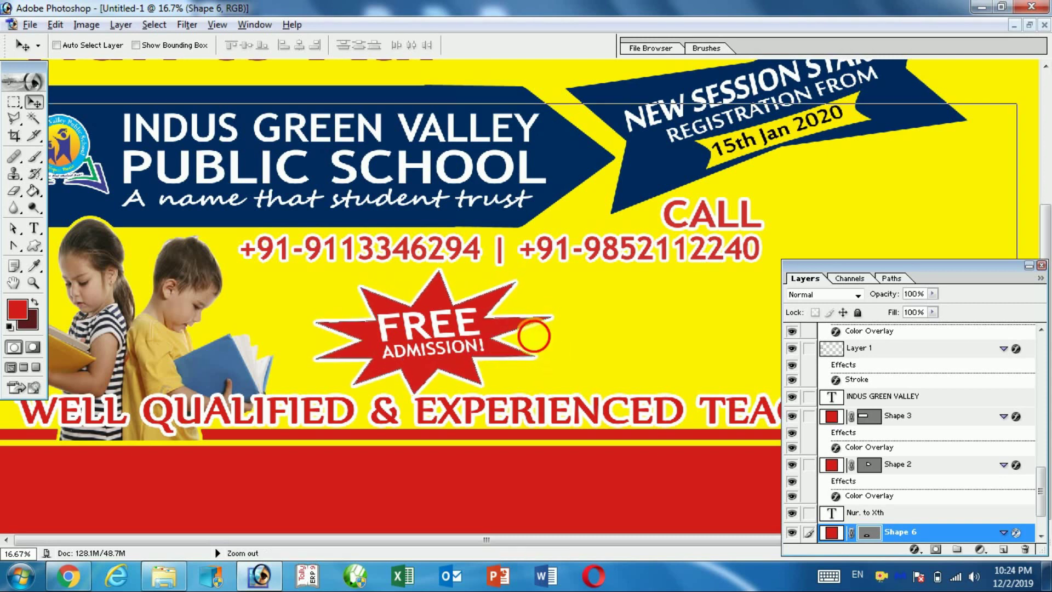
Zoom out, hide the Layers panel and restore the document window to view the whole banner.
{"action": "left_click", "coordinate": [554, 355], "text": "alt"}
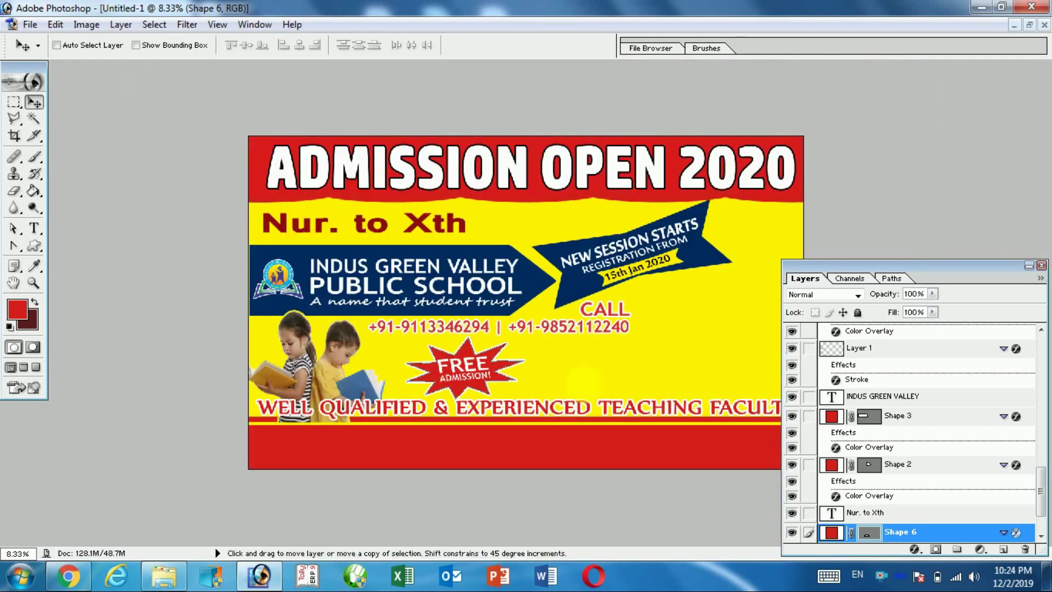
{"action": "left_click", "coordinate": [1041, 266]}
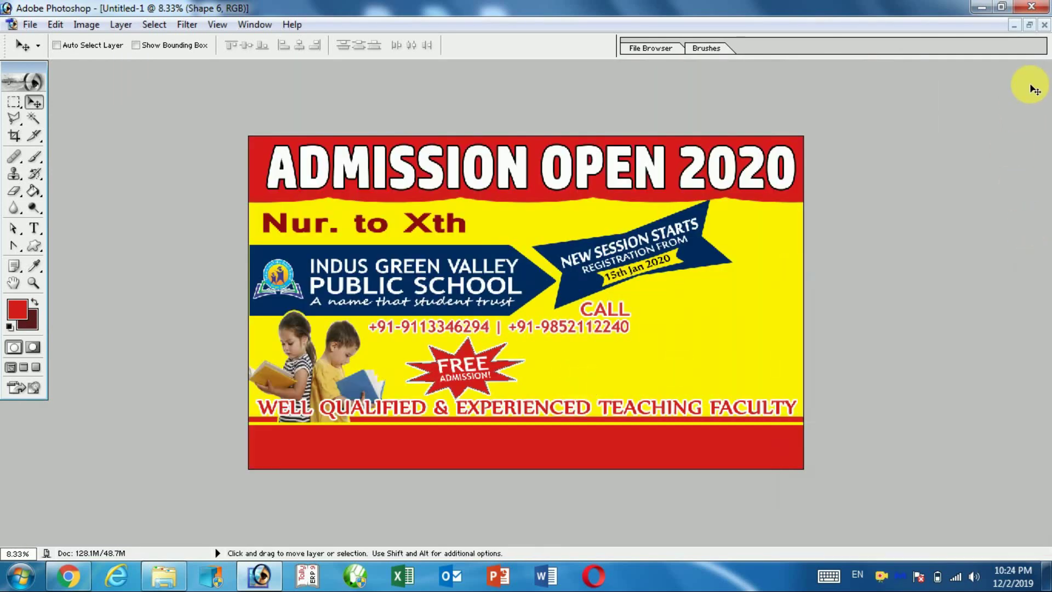
{"action": "left_click", "coordinate": [1029, 24]}
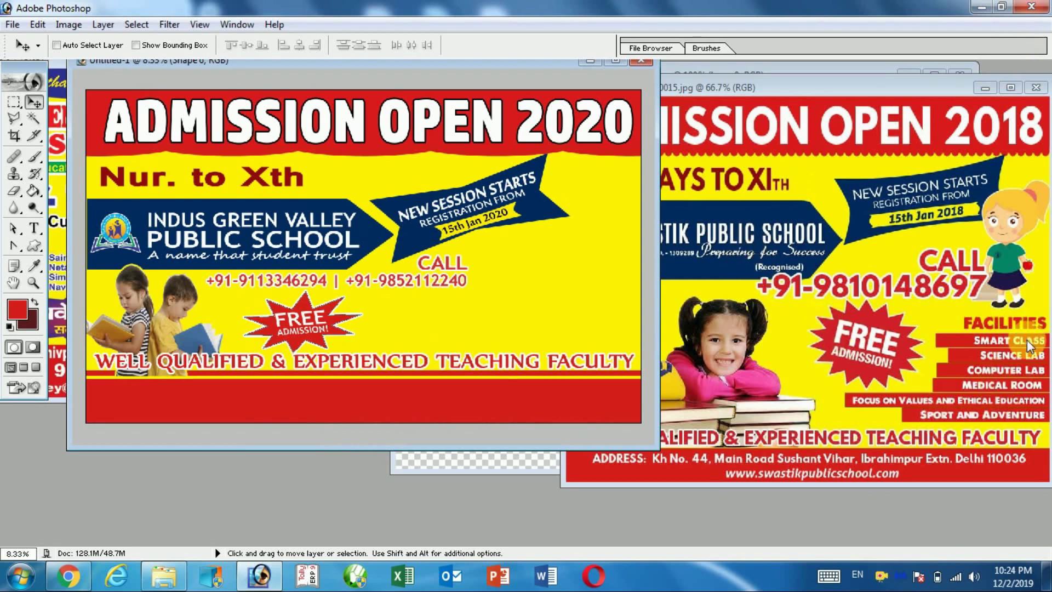
Glance at the 2018 reference flyer, then return to the banner and select the PUBLIC SCHOOL text layer.
{"action": "left_click", "coordinate": [791, 292]}
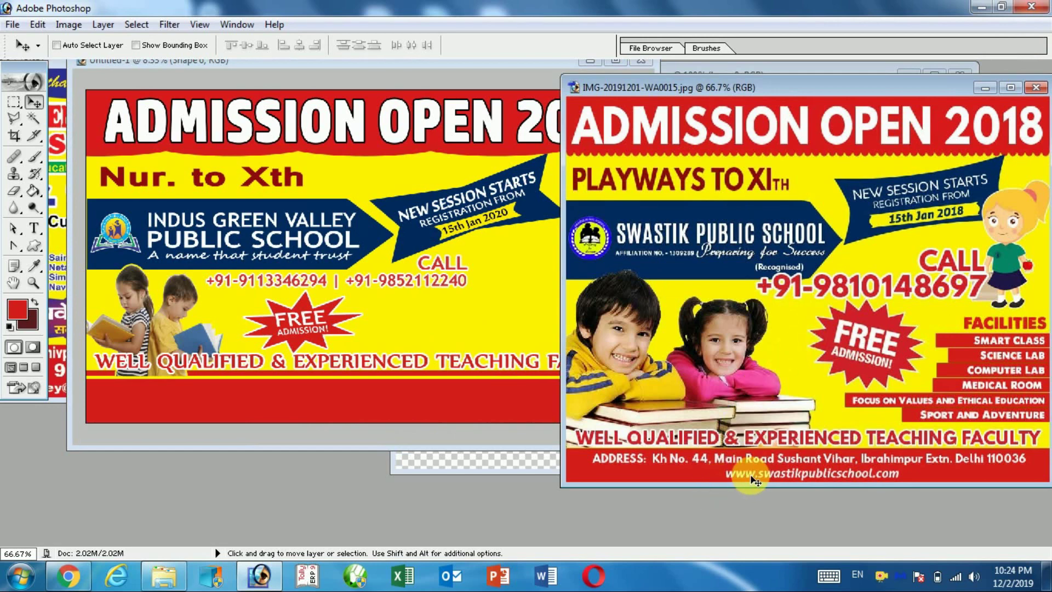
{"action": "left_click", "coordinate": [546, 299]}
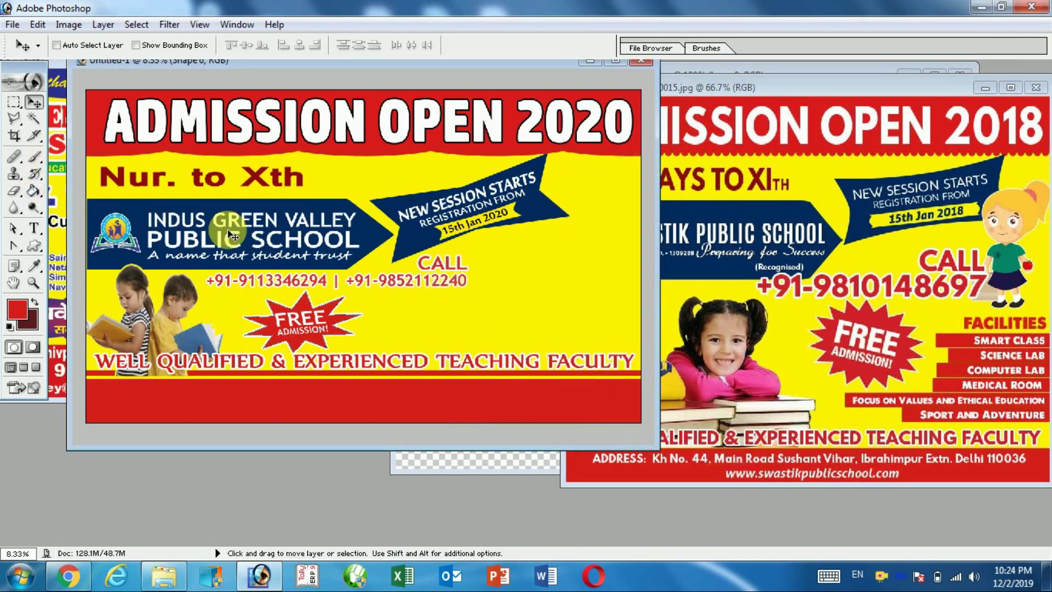
{"action": "right_click", "coordinate": [342, 242]}
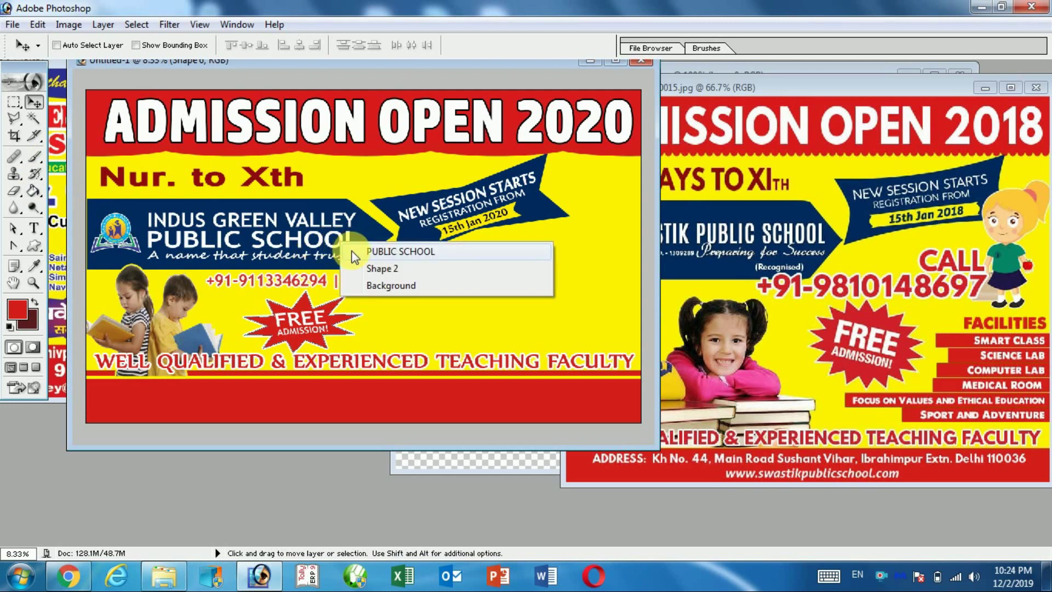
{"action": "left_click", "coordinate": [378, 247]}
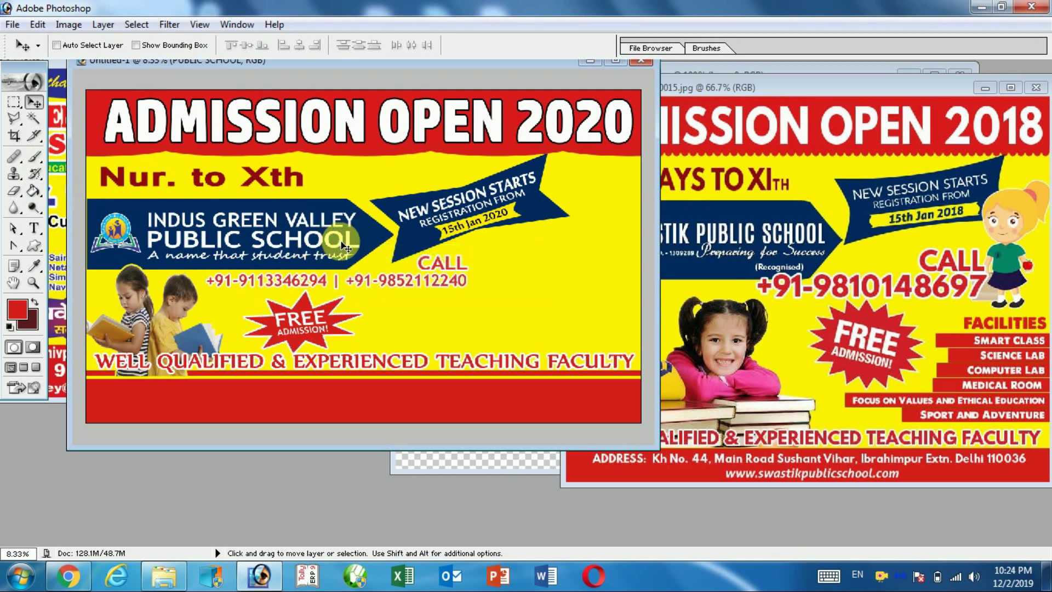
Duplicate the PUBLIC SCHOOL text beside CALL and retype it as FACILITIES.
{"action": "left_click_drag", "start_coordinate": [345, 246], "coordinate": [609, 273]}
{"action": "key", "text": "t"}
{"action": "left_click", "coordinate": [608, 278]}
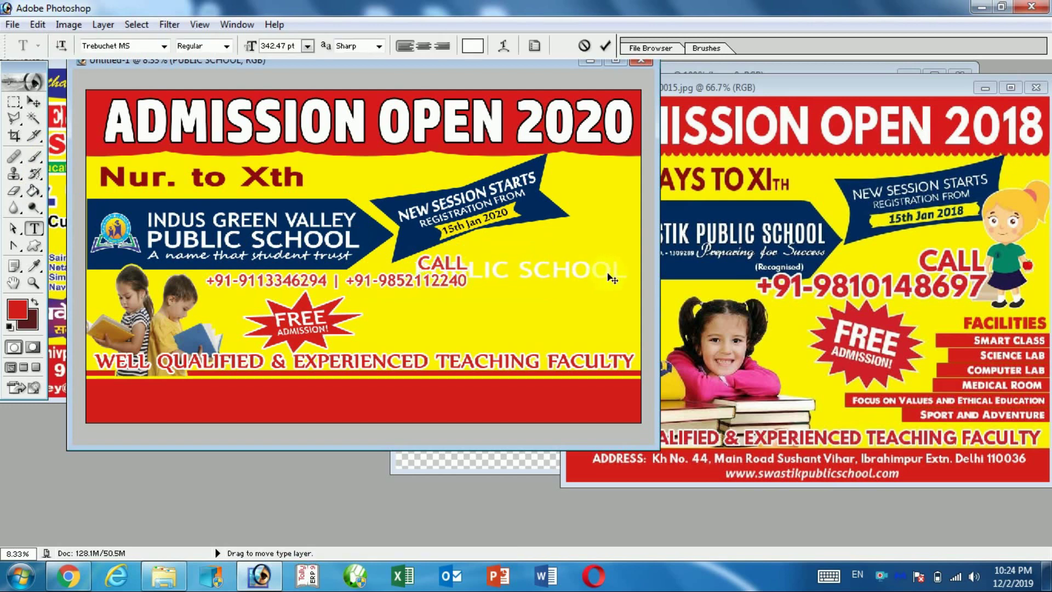
{"action": "key", "text": "ctrl+a"}
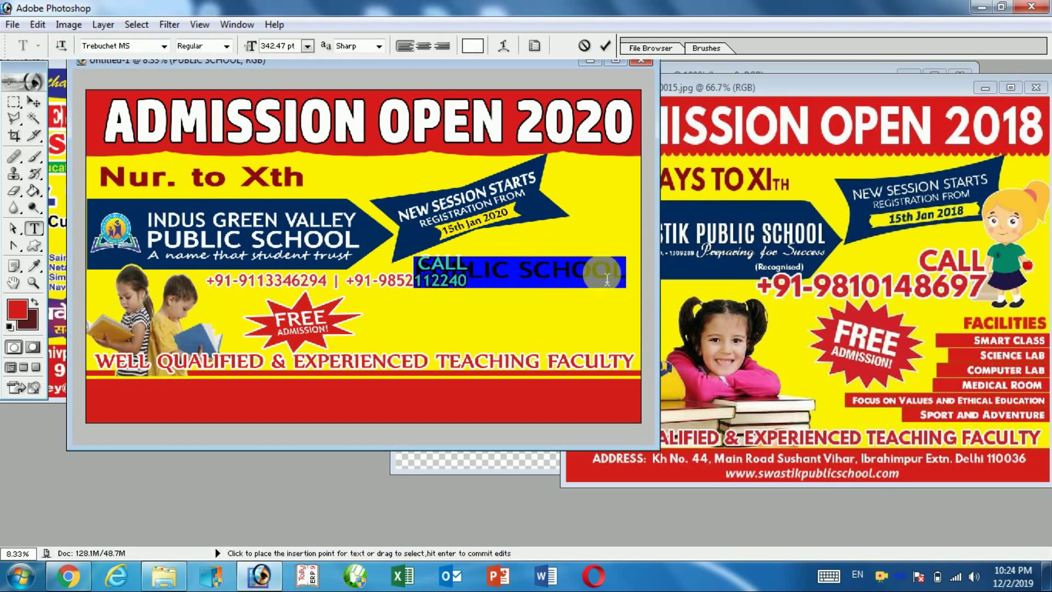
{"action": "key", "text": "Delete"}
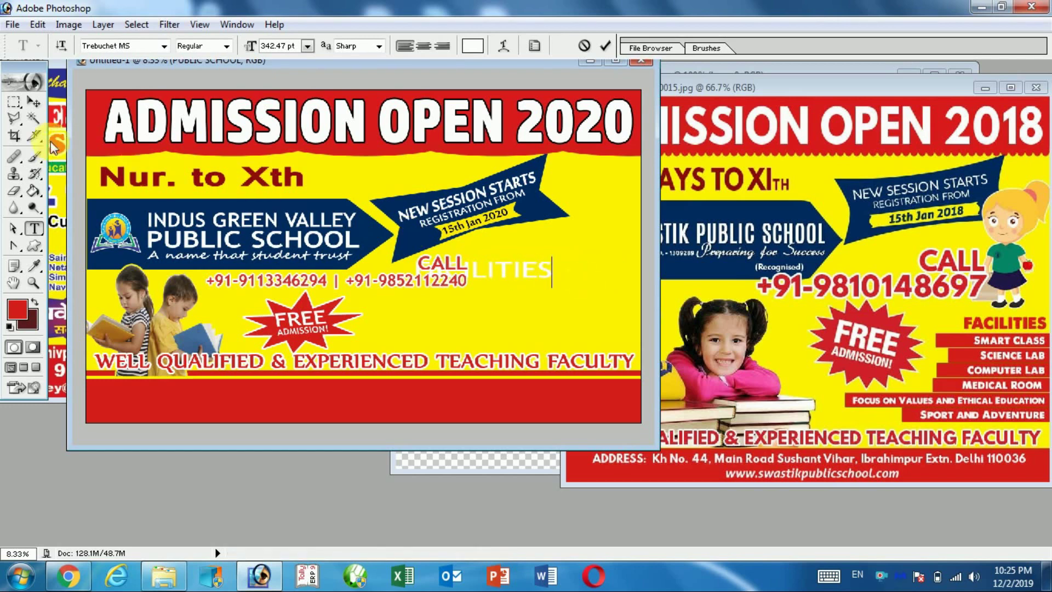
{"action": "left_click", "coordinate": [33, 103]}
Place FACILITIES right of CALL, narrowed to 73% width and raised slightly.
{"action": "left_click_drag", "start_coordinate": [544, 283], "coordinate": [628, 267]}
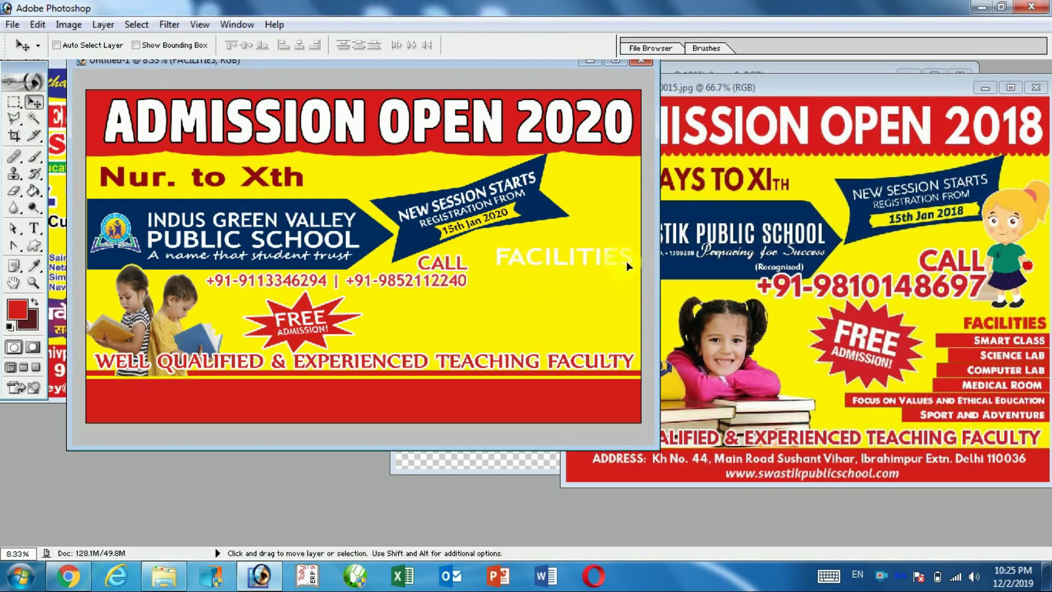
{"action": "key", "text": "ctrl+t"}
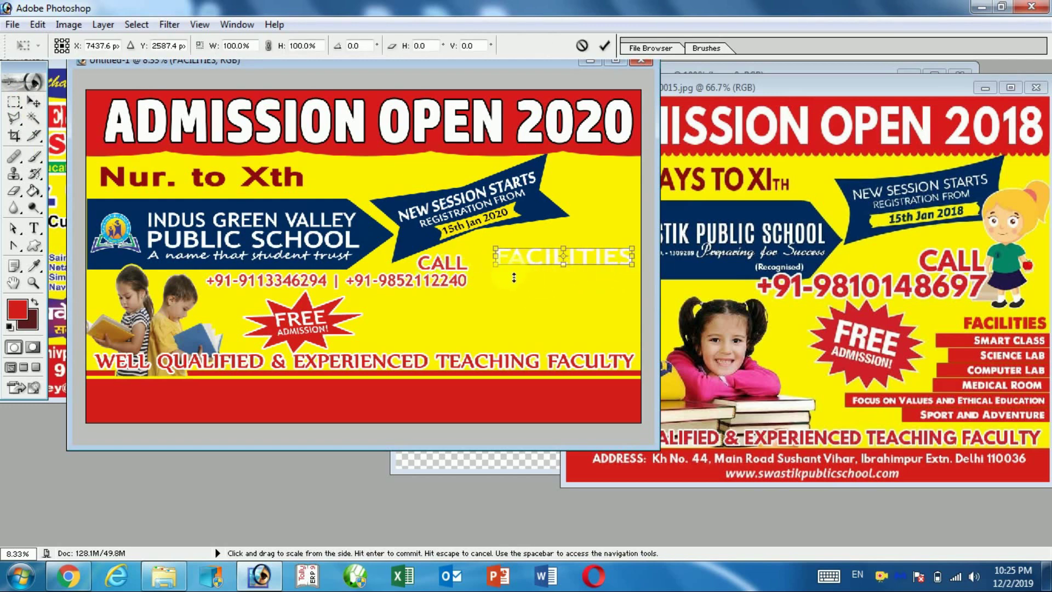
{"action": "mouse_move", "coordinate": [494, 266]}
{"action": "left_mouse_down"}
{"action": "mouse_move", "coordinate": [558, 268]}
{"action": "mouse_move", "coordinate": [548, 264]}
{"action": "mouse_move", "coordinate": [583, 254]}
{"action": "left_mouse_up"}
{"action": "key", "text": "Return"}
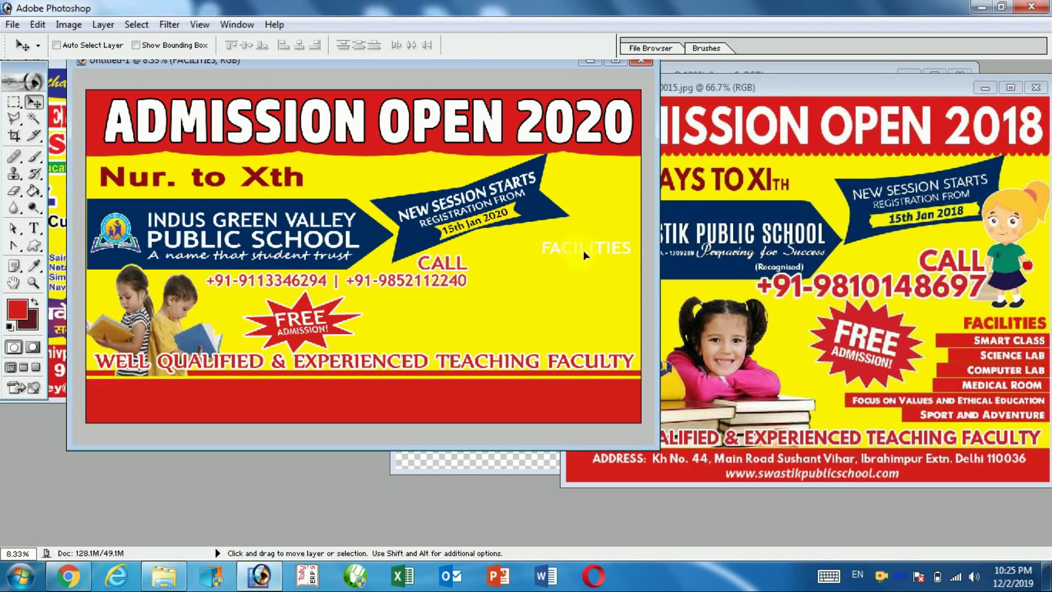
{"action": "left_click_drag", "start_coordinate": [583, 251], "coordinate": [583, 242]}
Preview the FACILITIES heading in a series of fonts, from Terminal through Kruti Dev.
{"action": "key", "text": "t"}
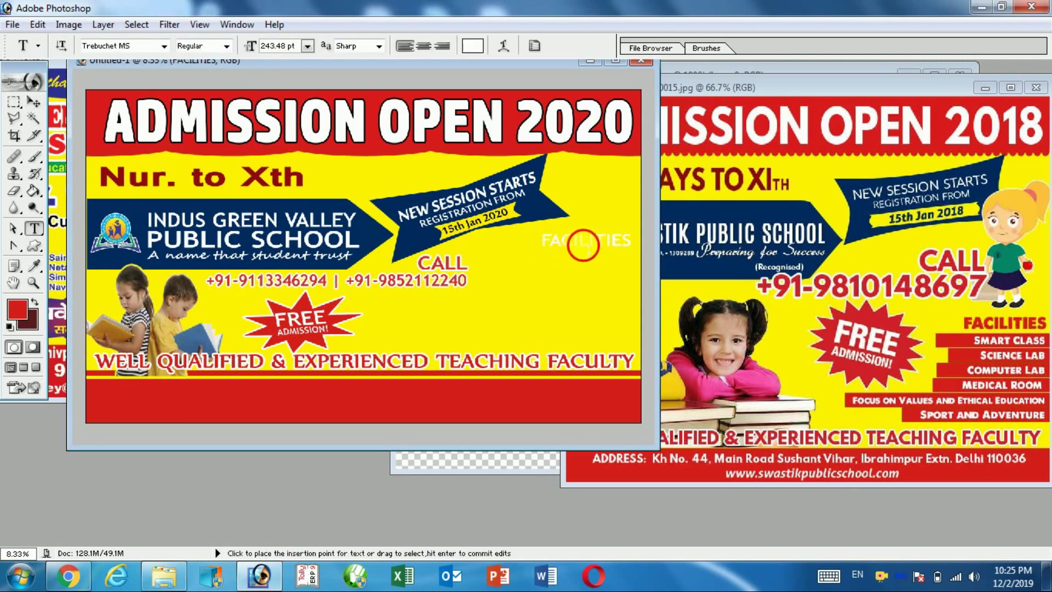
{"action": "double_click", "coordinate": [564, 240]}
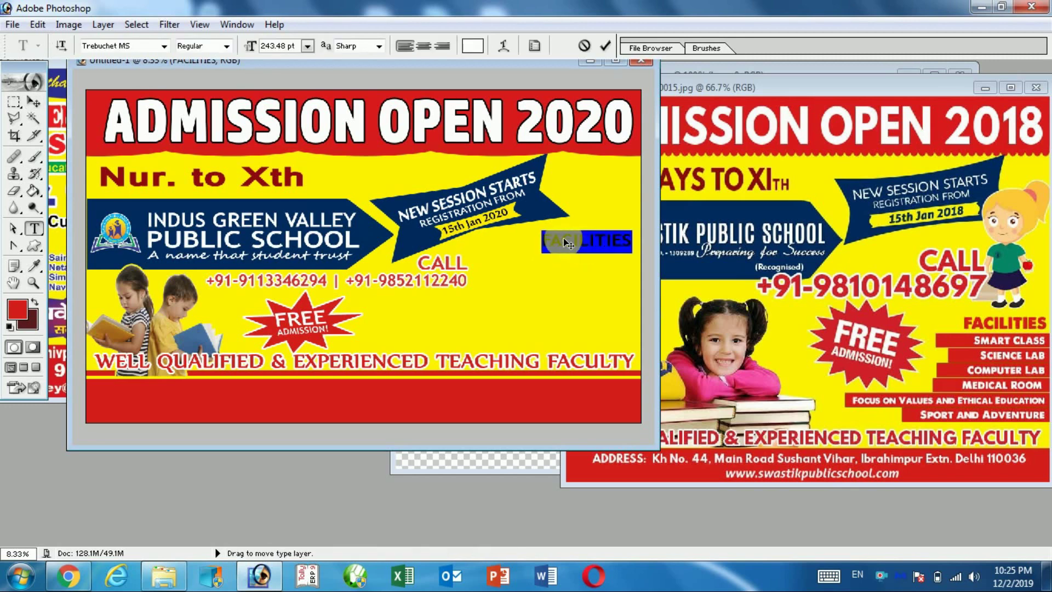
{"action": "left_click", "coordinate": [124, 47]}
{"action": "key", "text": "Up"}
{"action": "key", "text": "Up"}
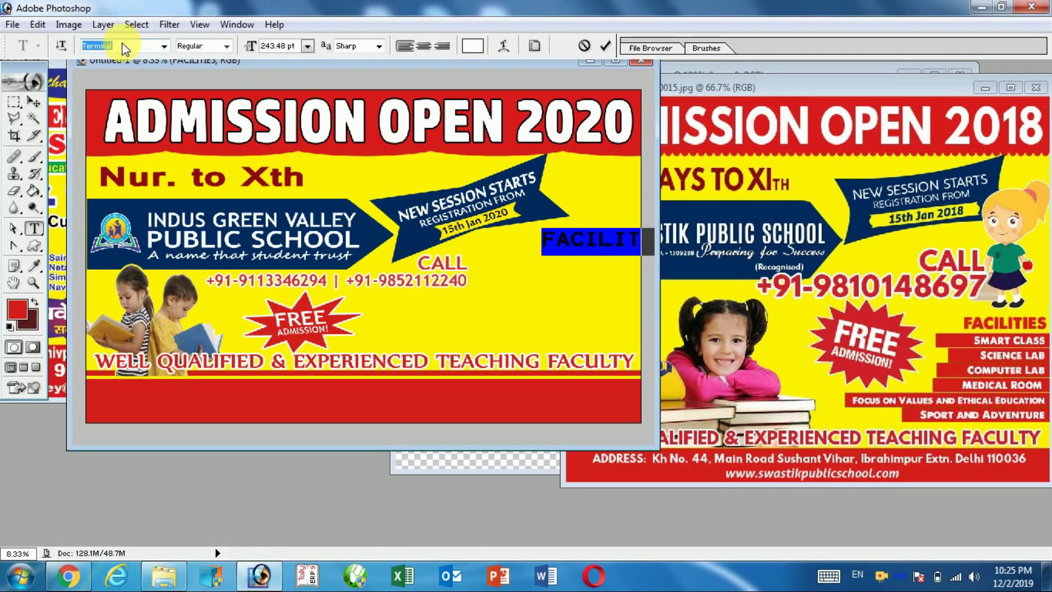
{"action": "key", "text": "Up"}
{"action": "key", "text": "Up"}
{"action": "key", "text": "Up"}
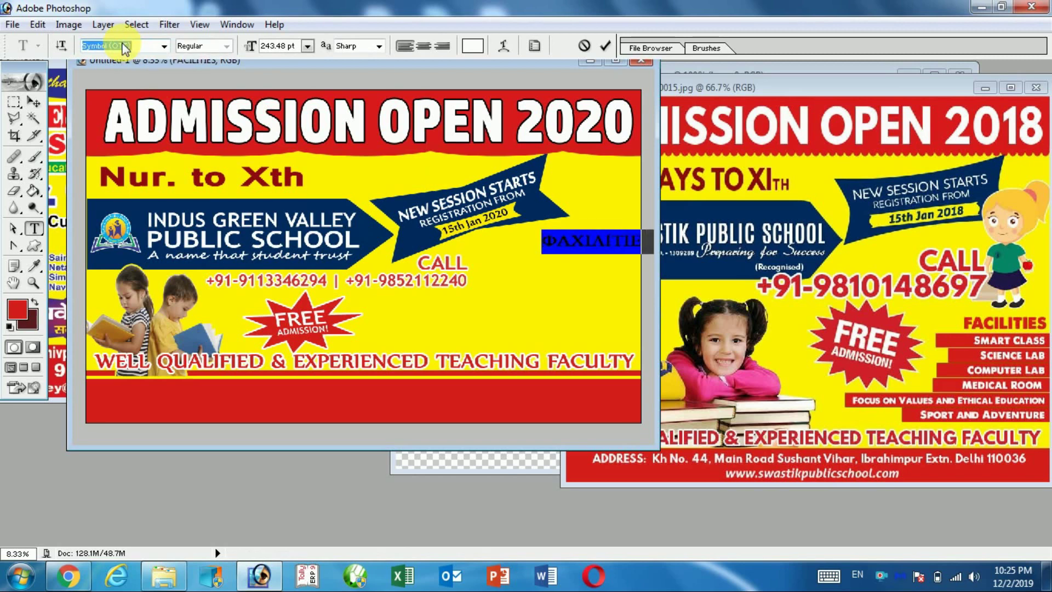
{"action": "key", "text": "Up"}
{"action": "key", "text": "Up"}
{"action": "key", "text": "Up"}
{"action": "key", "text": "Up"}
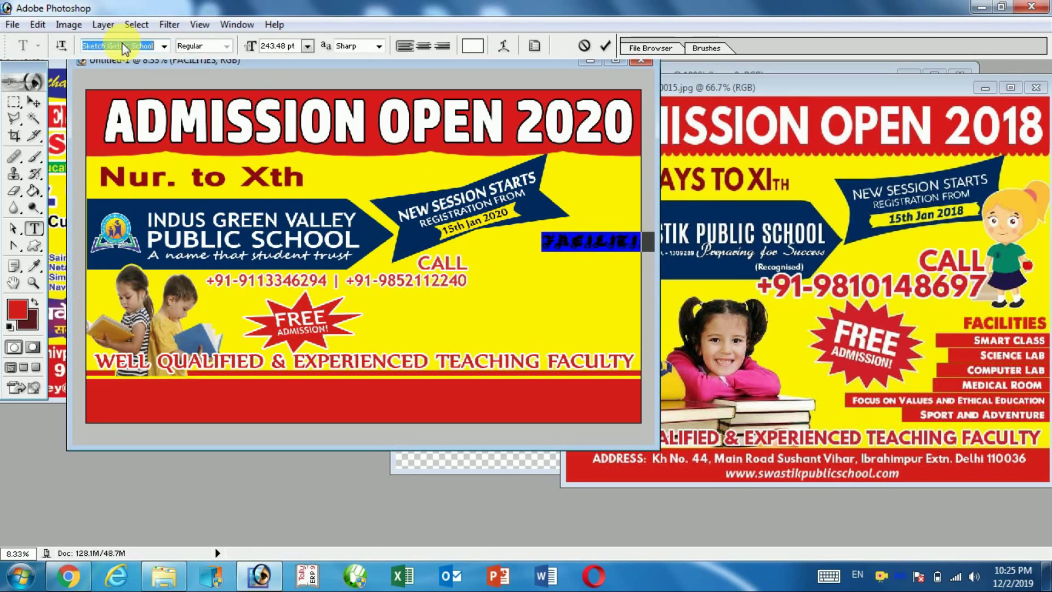
{"action": "key", "text": "Up"}
{"action": "key", "text": "Up"}
{"action": "key", "text": "Up"}
{"action": "key", "text": "Up"}
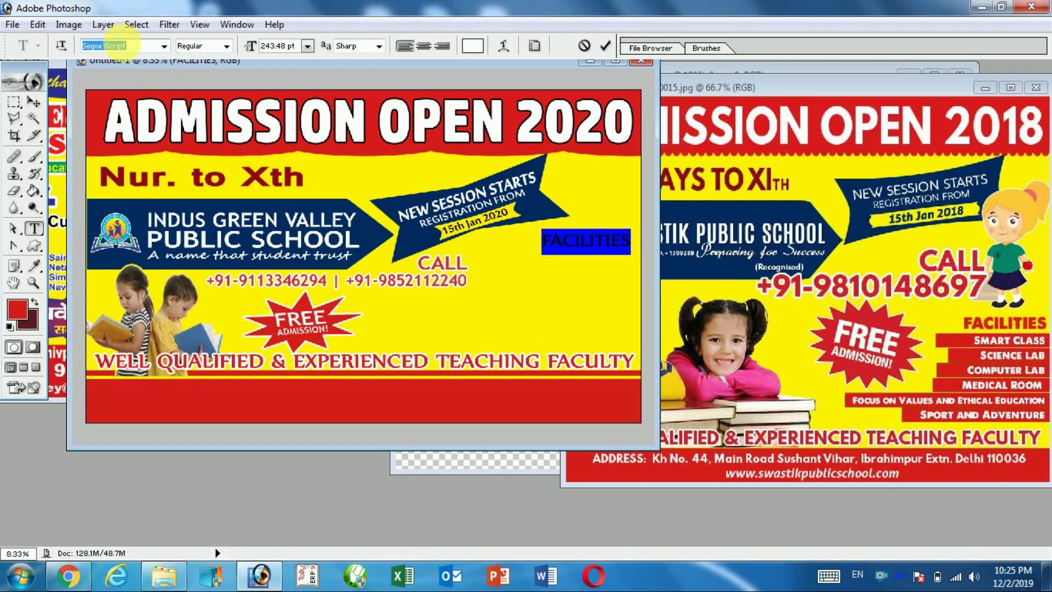
{"action": "key", "text": "Up"}
{"action": "key", "text": "Up"}
{"action": "key", "text": "Up"}
{"action": "key", "text": "Up"}
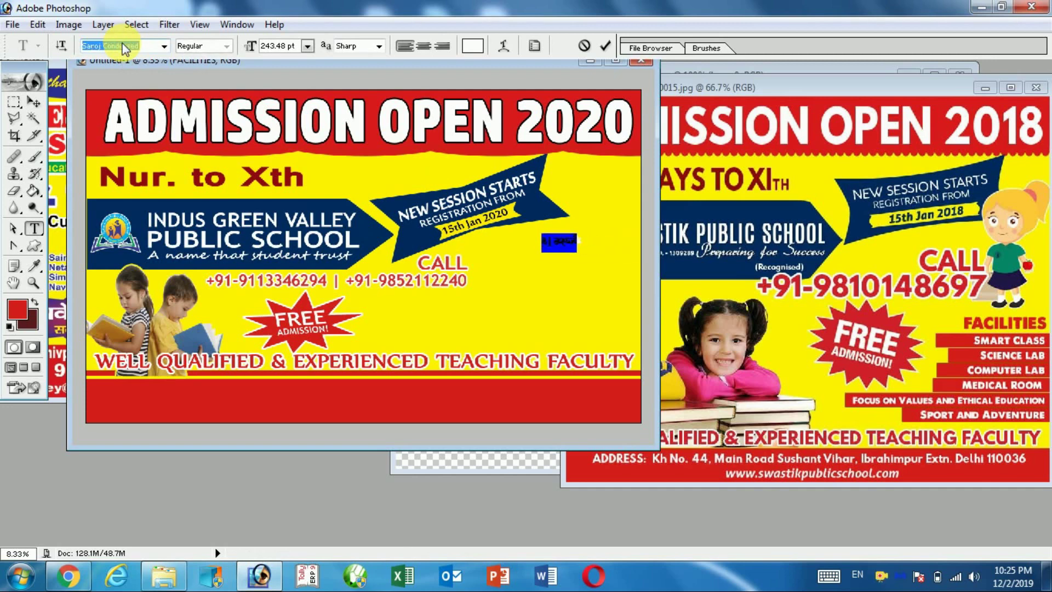
{"action": "key", "text": "Up"}
{"action": "key", "text": "Up"}
{"action": "key", "text": "Up"}
{"action": "key", "text": "Up"}
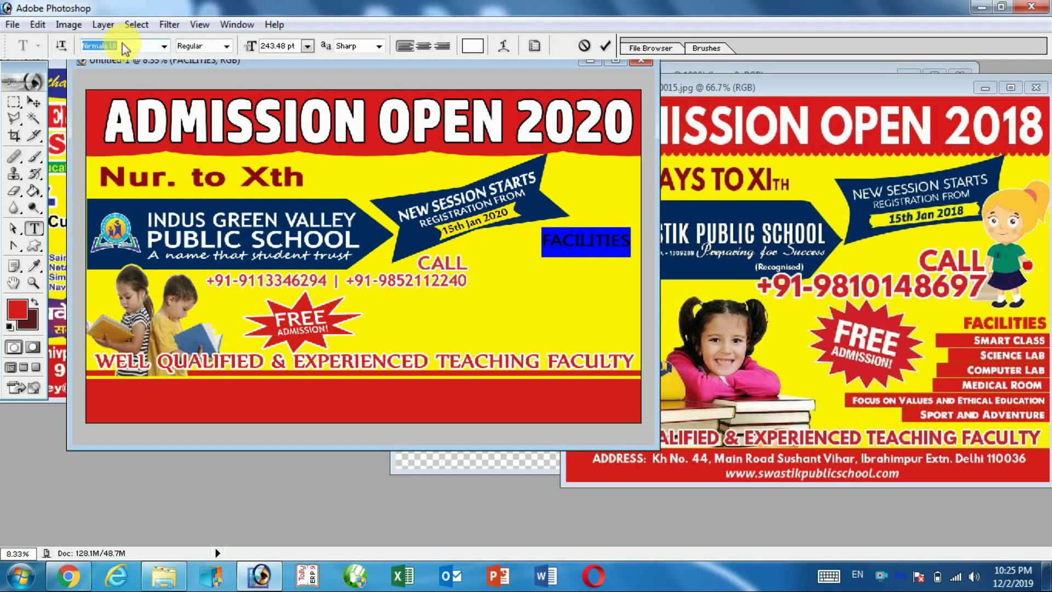
{"action": "key", "text": "Up"}
{"action": "key", "text": "Up"}
{"action": "key", "text": "Up"}
{"action": "key", "text": "Up"}
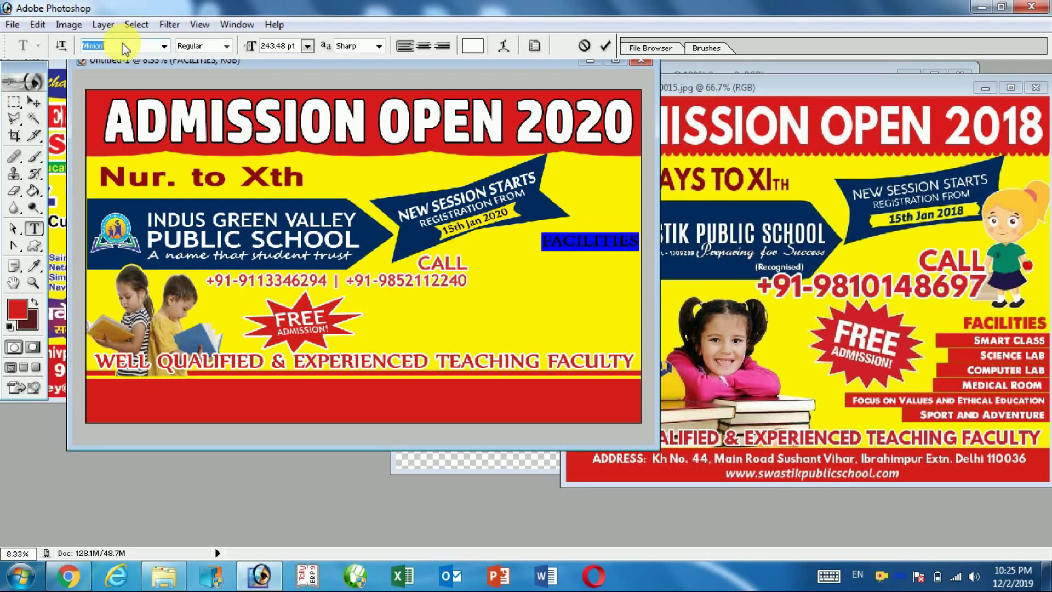
{"action": "key", "text": "Up"}
{"action": "key", "text": "Up"}
{"action": "key", "text": "Up"}
{"action": "key", "text": "Up"}
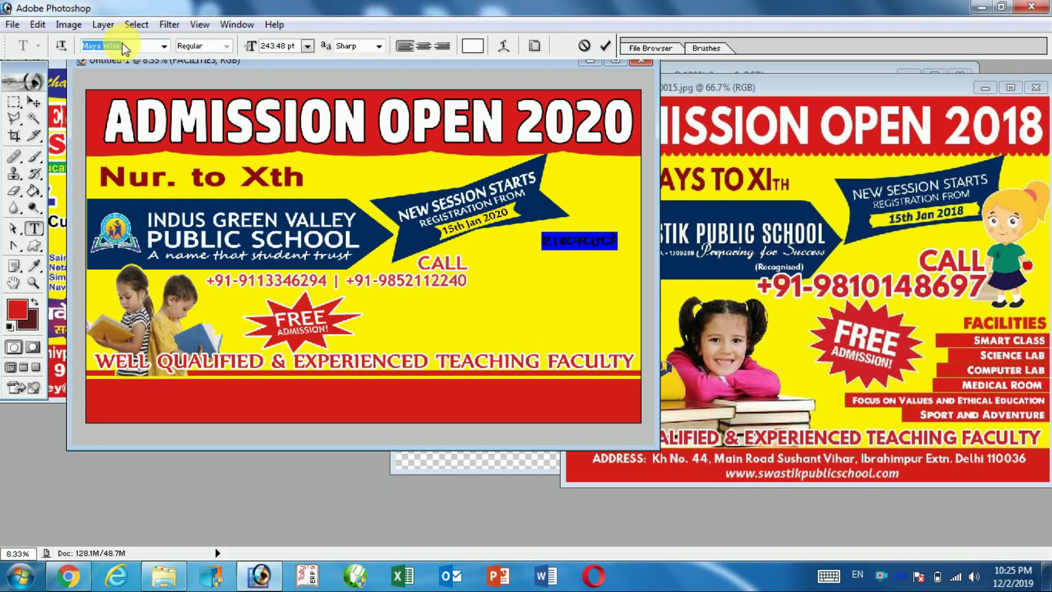
{"action": "key", "text": "Up"}
{"action": "key", "text": "Up"}
{"action": "key", "text": "Up"}
{"action": "key", "text": "Up"}
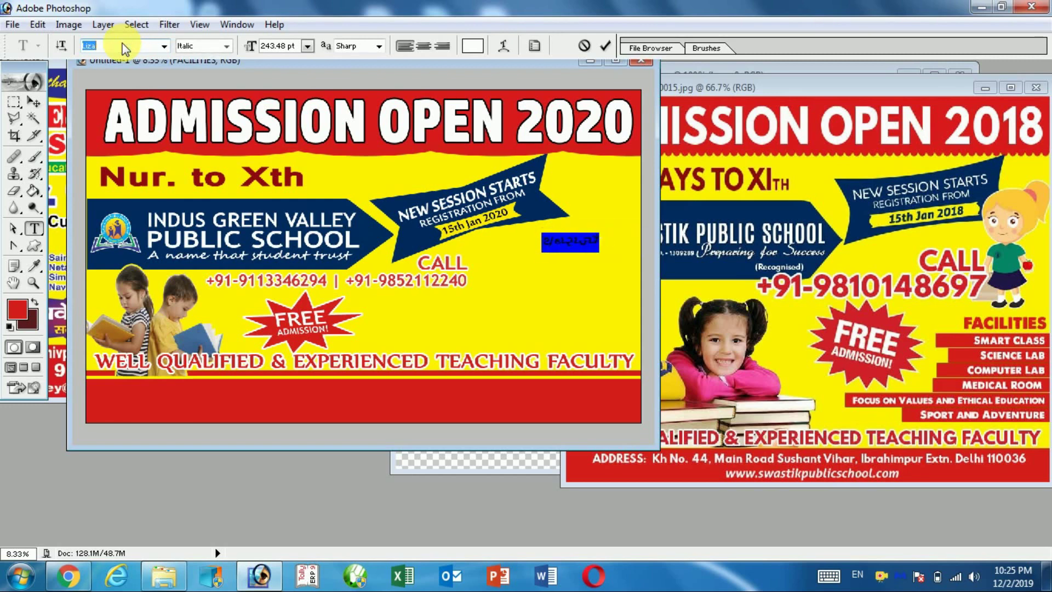
{"action": "key", "text": "Up"}
{"action": "key", "text": "Up"}
{"action": "key", "text": "Up"}
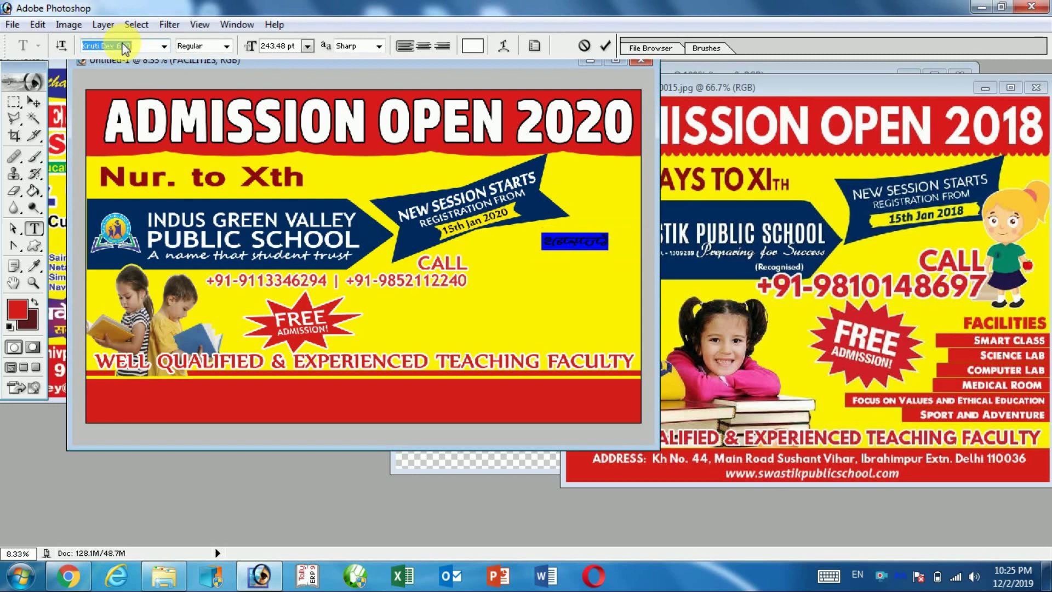
{"action": "key", "text": "Up"}
{"action": "key", "text": "Up"}
{"action": "key", "text": "Up"}
{"action": "key", "text": "Up"}
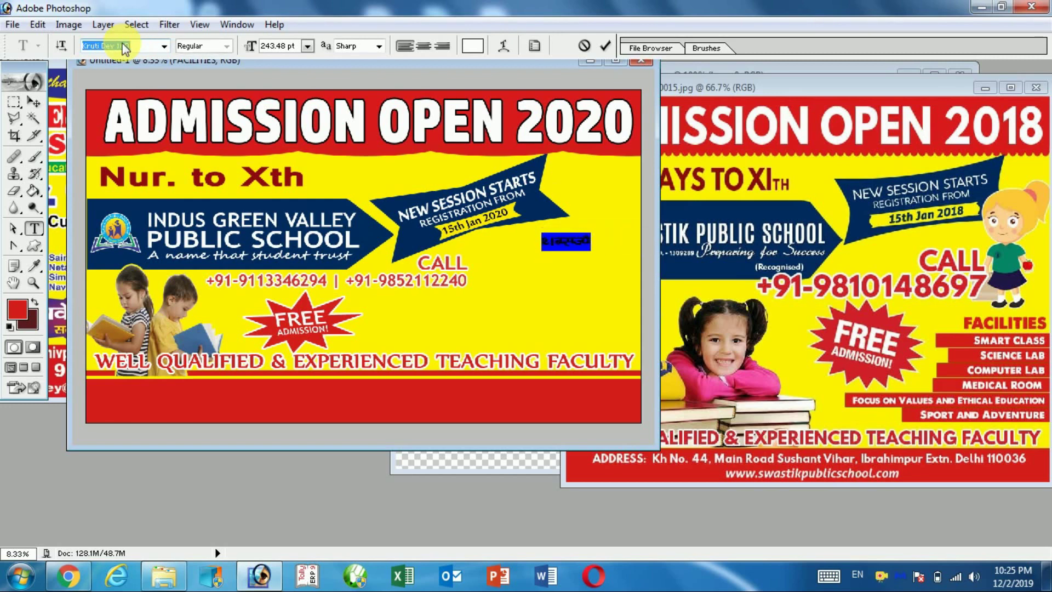
{"action": "key", "text": "Up"}
{"action": "key", "text": "Up"}
{"action": "key", "text": "Up"}
{"action": "key", "text": "Up"}
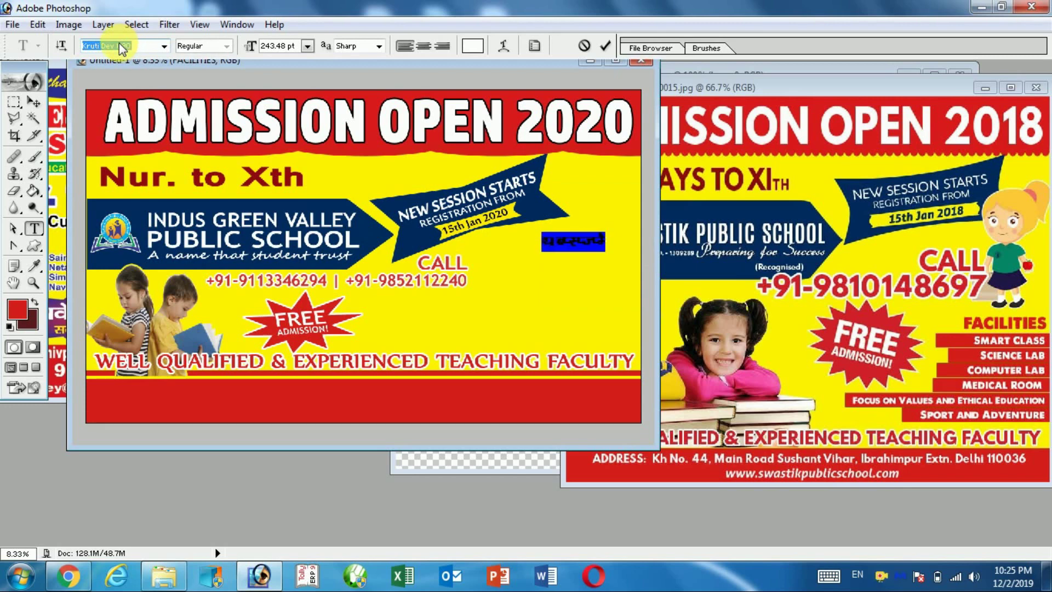
Set FACILITIES in bold Couture from the font list and commit the text.
{"action": "left_click", "coordinate": [162, 46]}
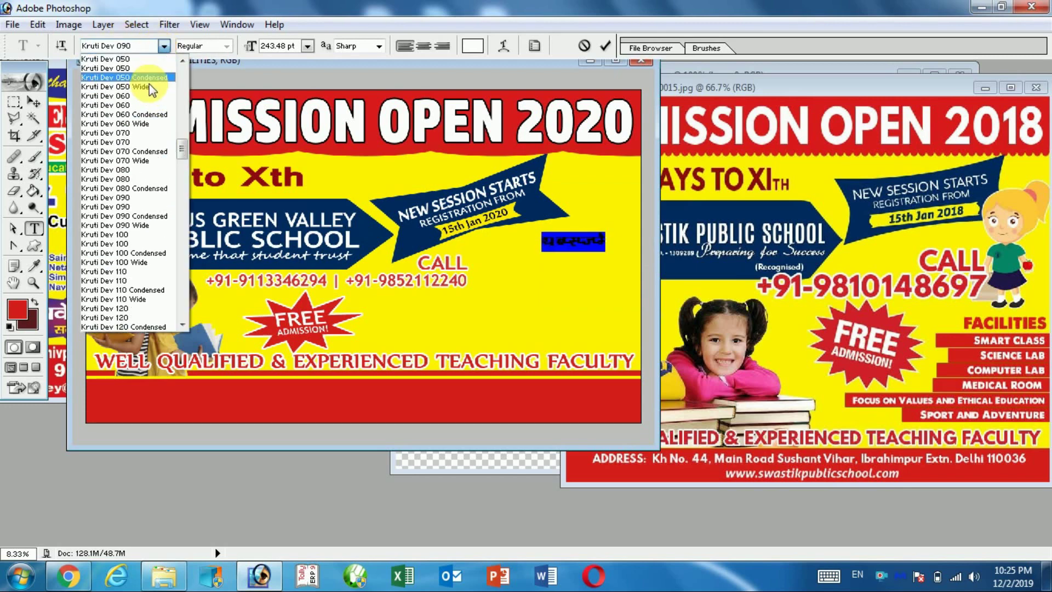
{"action": "scroll", "coordinate": [149, 87], "scroll_direction": "up", "scroll_amount": 5}
{"action": "scroll", "coordinate": [151, 80], "scroll_direction": "up", "scroll_amount": 5}
{"action": "scroll", "coordinate": [148, 90], "scroll_direction": "up", "scroll_amount": 5}
{"action": "left_click", "coordinate": [144, 100]}
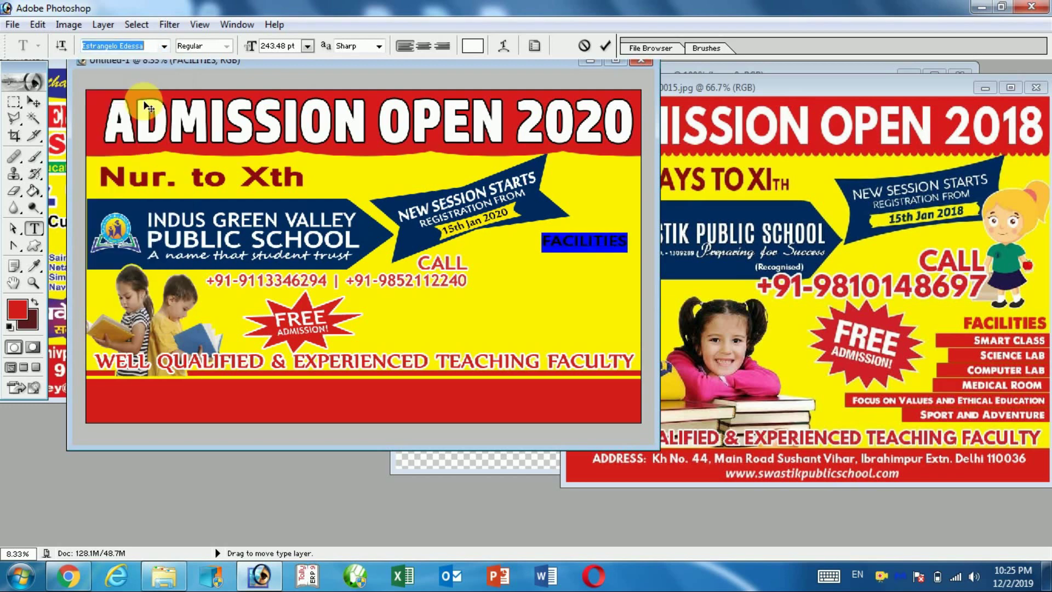
{"action": "key", "text": "Up"}
{"action": "key", "text": "Up"}
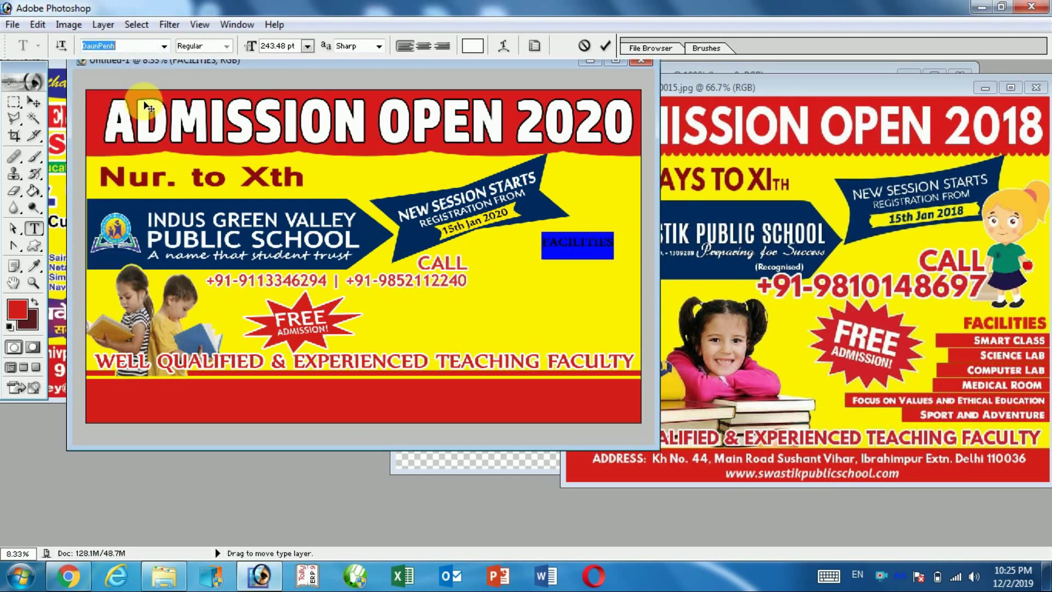
{"action": "key", "text": "Up"}
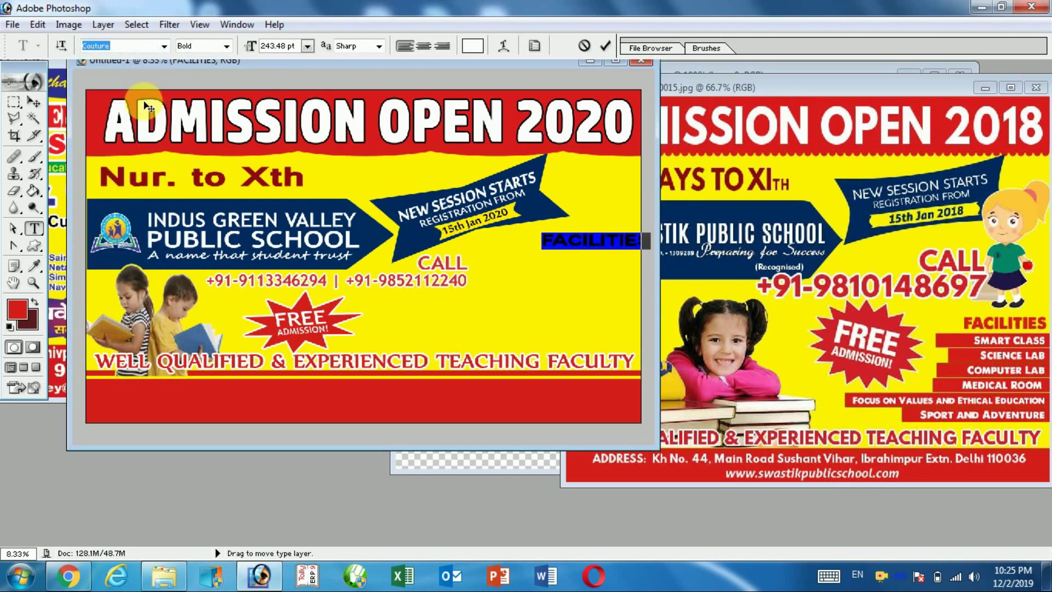
{"action": "left_click", "coordinate": [34, 102]}
Rescale FACILITIES taller with Free Transform, apply it, and show the Layers panel.
{"action": "key", "text": "ctrl+t"}
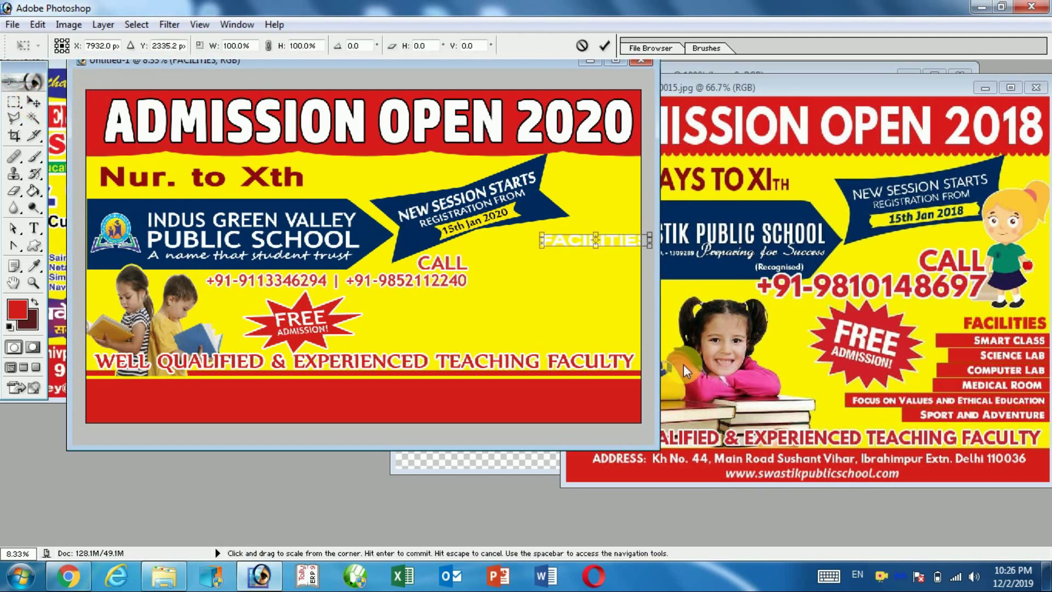
{"action": "left_click_drag", "start_coordinate": [649, 246], "coordinate": [636, 248]}
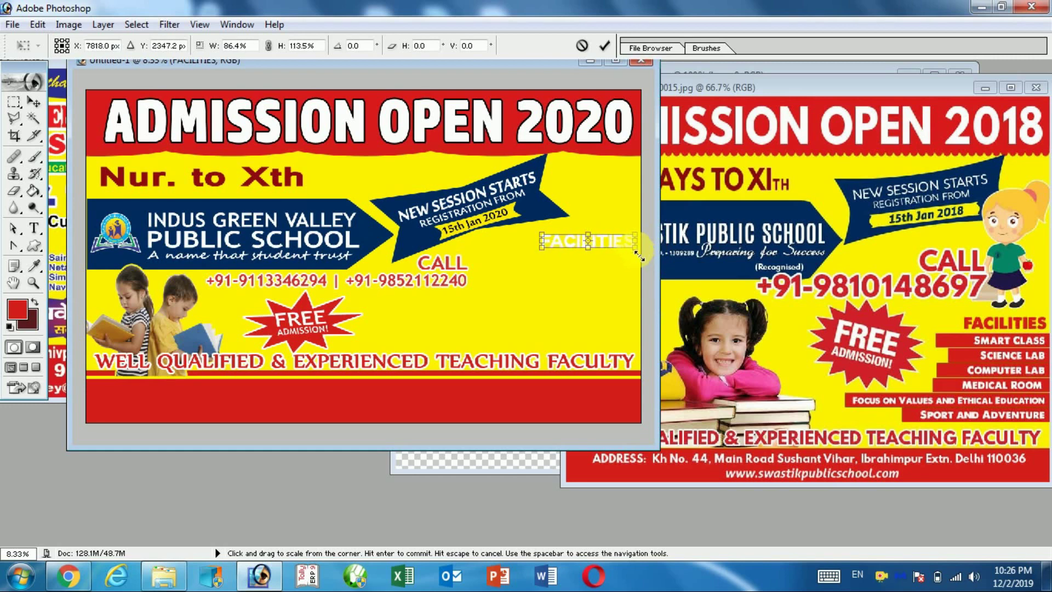
{"action": "left_click_drag", "start_coordinate": [542, 250], "coordinate": [543, 256]}
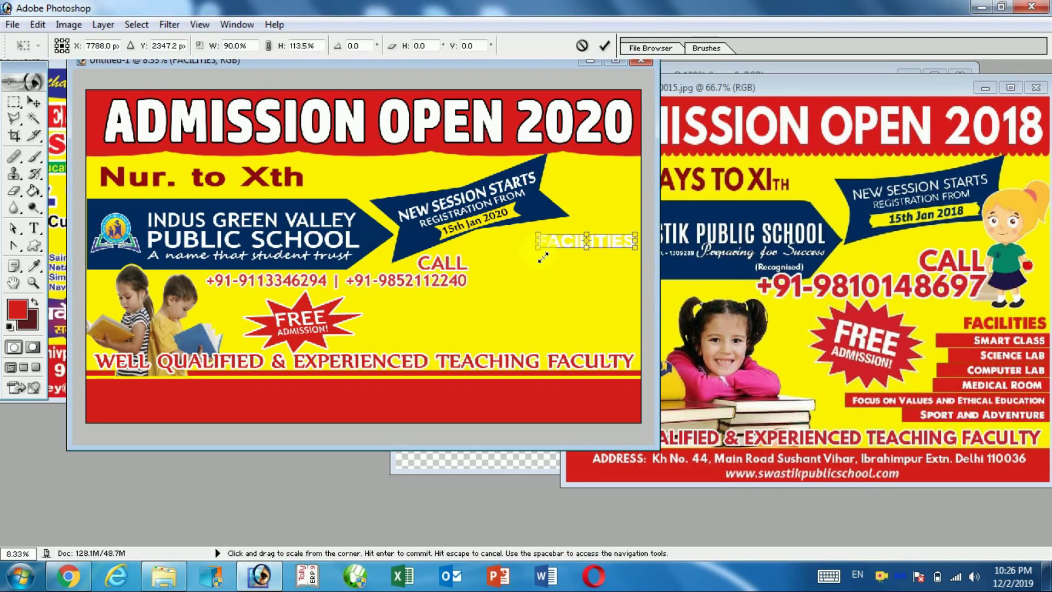
{"action": "key", "text": "Return"}
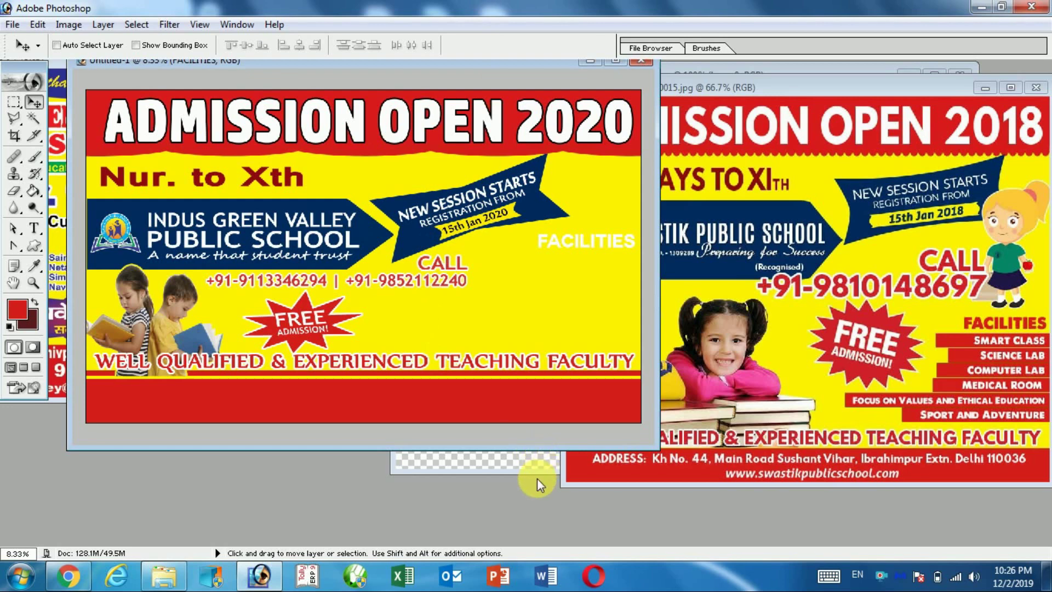
{"action": "key", "text": "F7"}
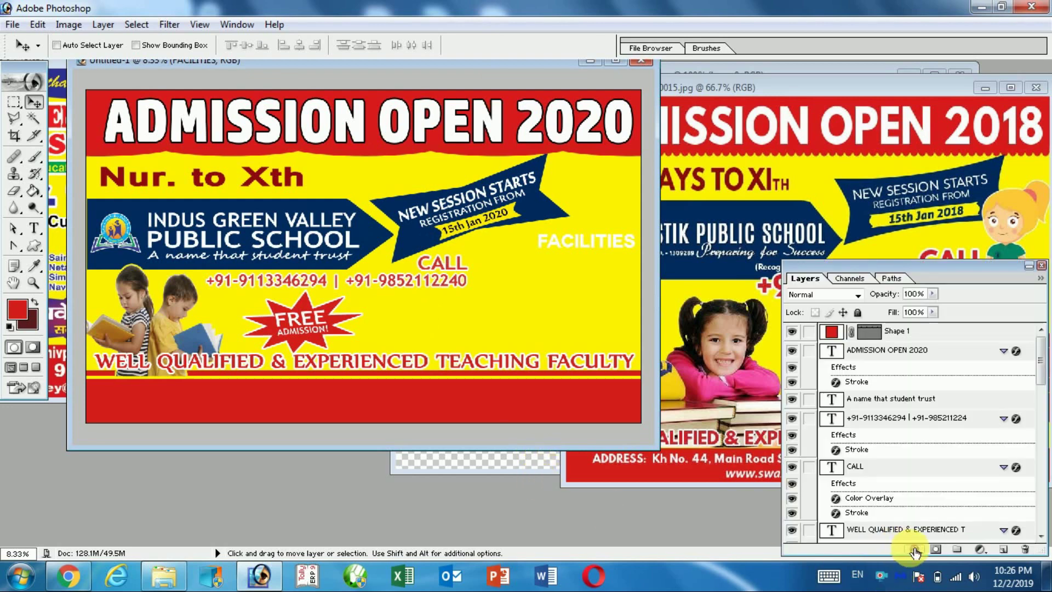
Give FACILITIES a red Color Overlay instead of a gradient, then close the Layers panel.
{"action": "left_click", "coordinate": [915, 550]}
{"action": "left_click", "coordinate": [898, 504]}
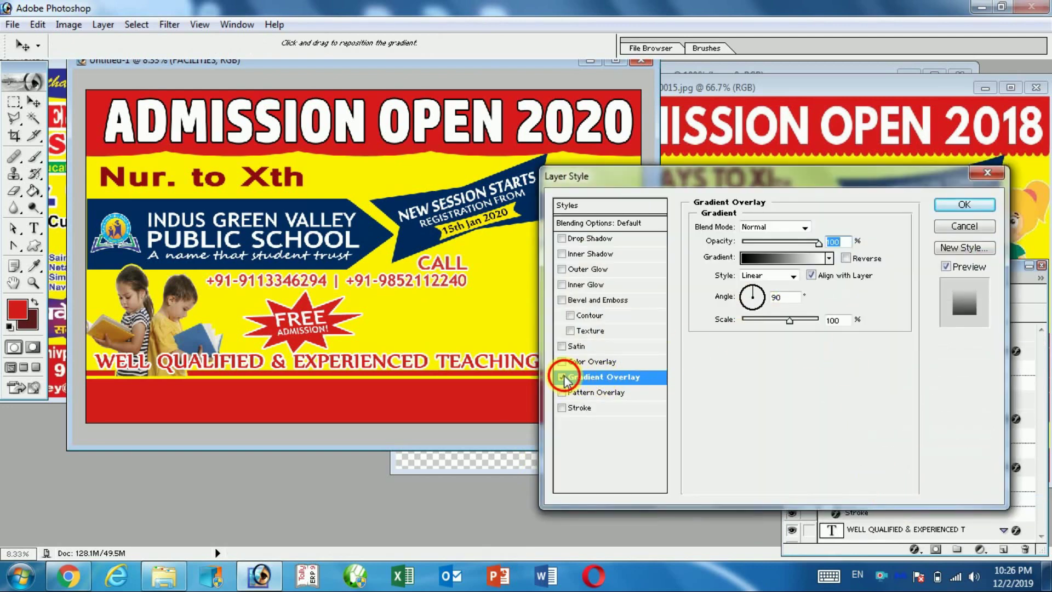
{"action": "left_click", "coordinate": [561, 377]}
{"action": "left_click", "coordinate": [562, 362]}
{"action": "left_click", "coordinate": [597, 361]}
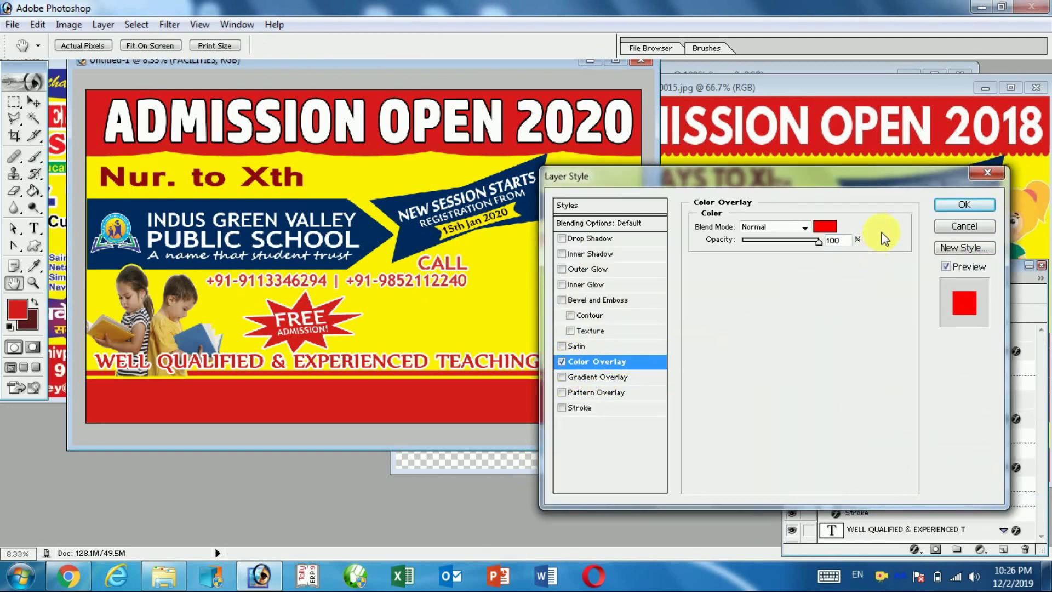
{"action": "left_click", "coordinate": [948, 205]}
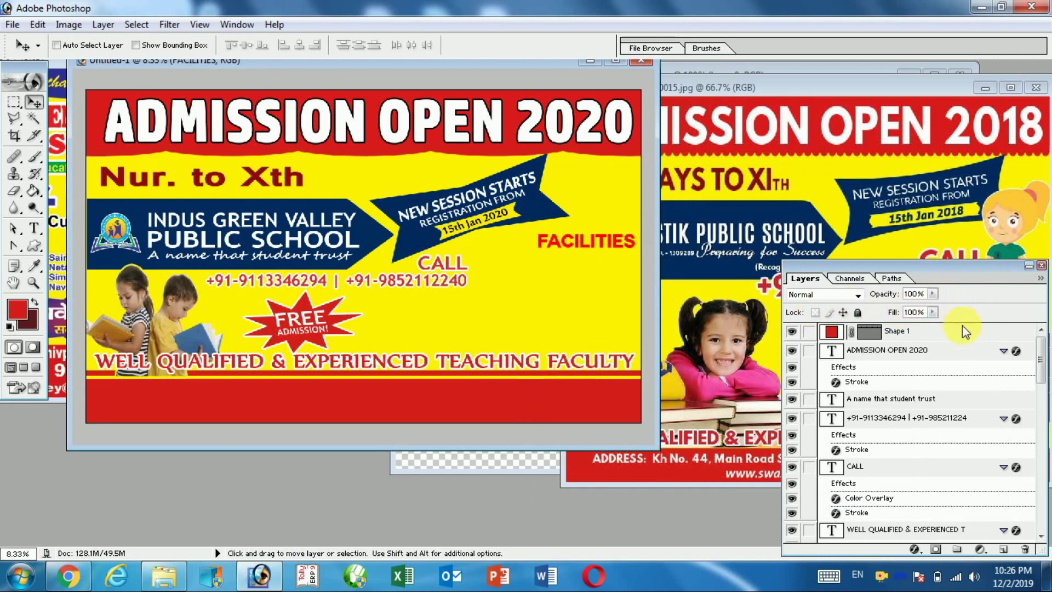
{"action": "left_click_drag", "start_coordinate": [1018, 267], "coordinate": [1018, 316]}
{"action": "left_click", "coordinate": [1041, 317]}
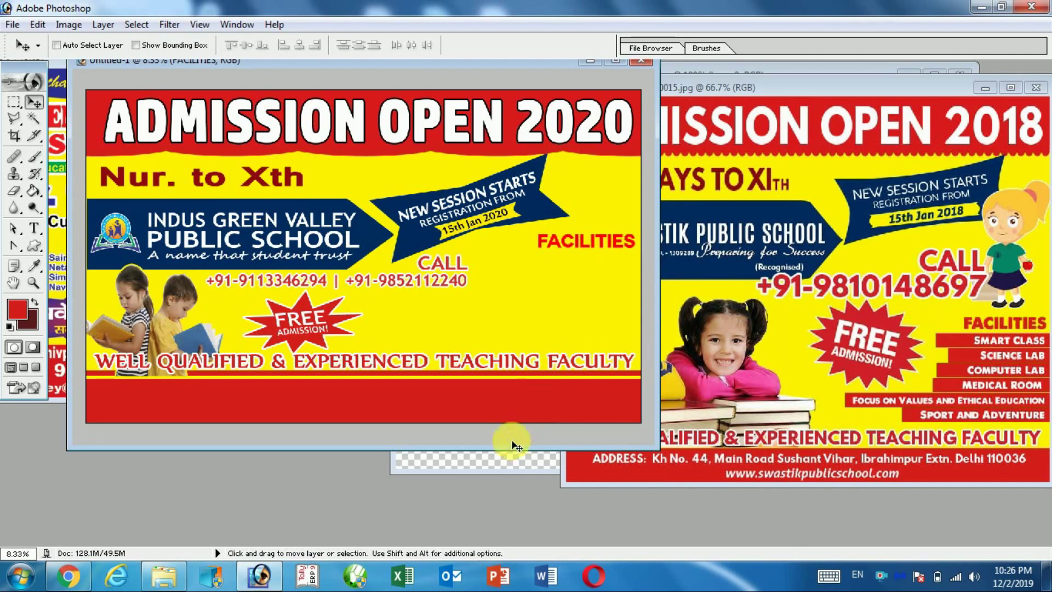
Arrange the reference flyer and banner windows side by side.
{"action": "left_click", "coordinate": [55, 179]}
{"action": "left_click_drag", "start_coordinate": [94, 61], "coordinate": [314, 91]}
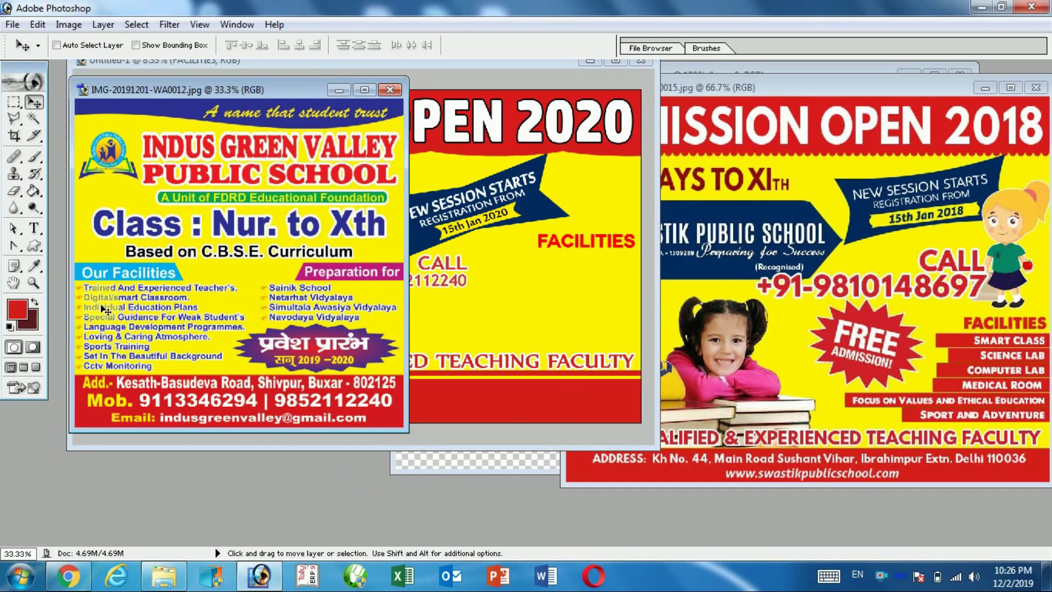
{"action": "left_click", "coordinate": [548, 303]}
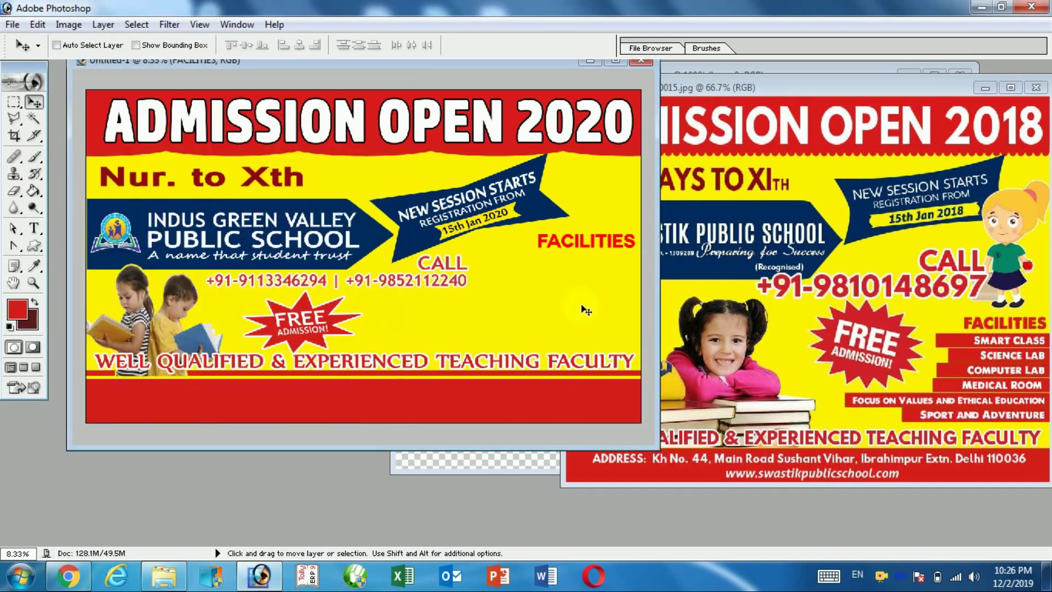
{"action": "left_click_drag", "start_coordinate": [280, 67], "coordinate": [473, 72]}
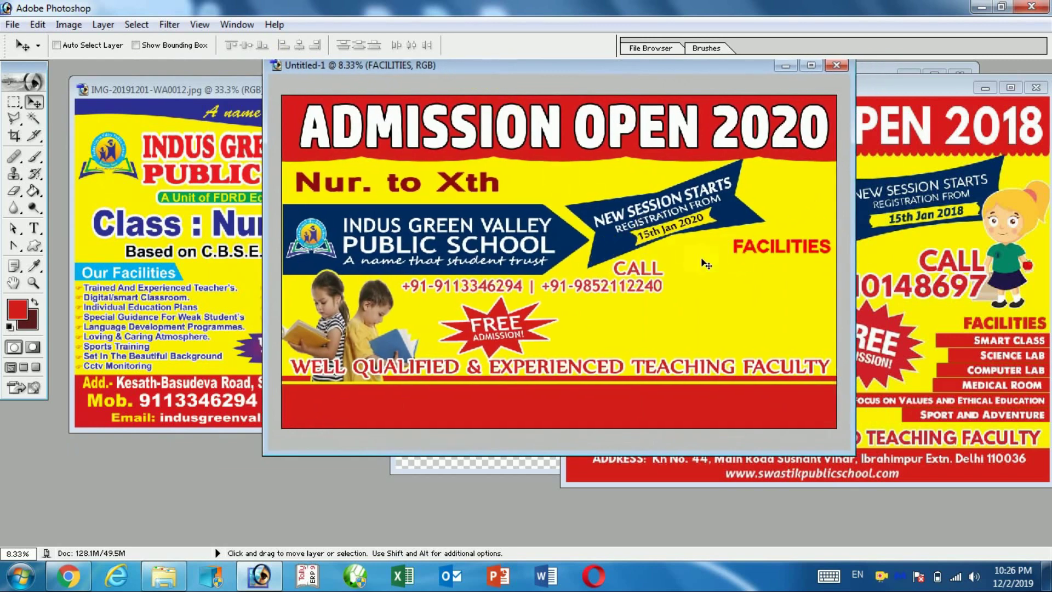
Duplicate the FACILITIES layer below the phone numbers.
{"action": "right_click", "coordinate": [767, 253]}
{"action": "left_click", "coordinate": [770, 256]}
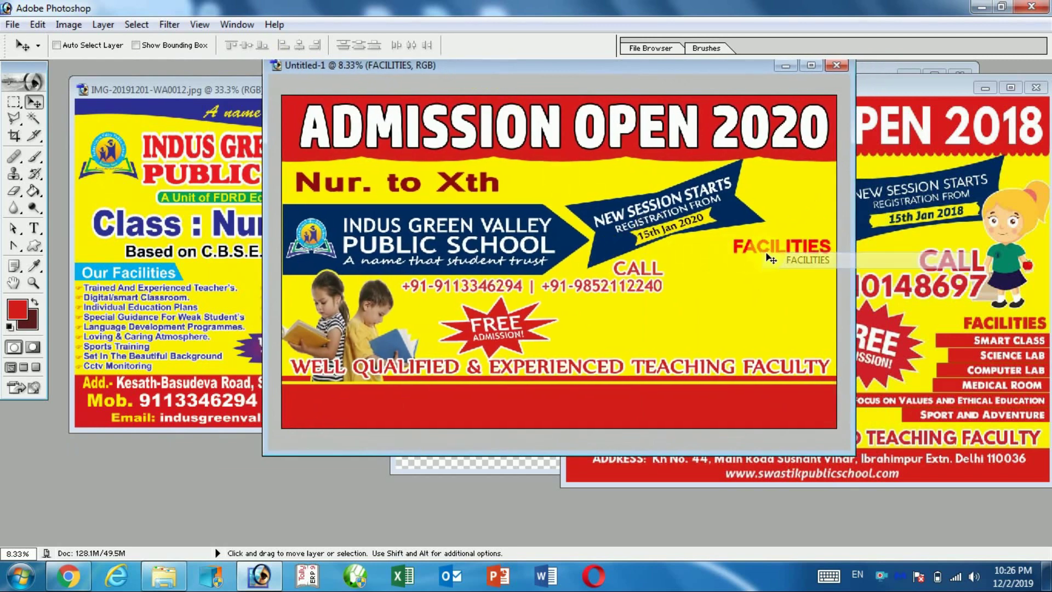
{"action": "left_click_drag", "start_coordinate": [766, 253], "coordinate": [619, 321]}
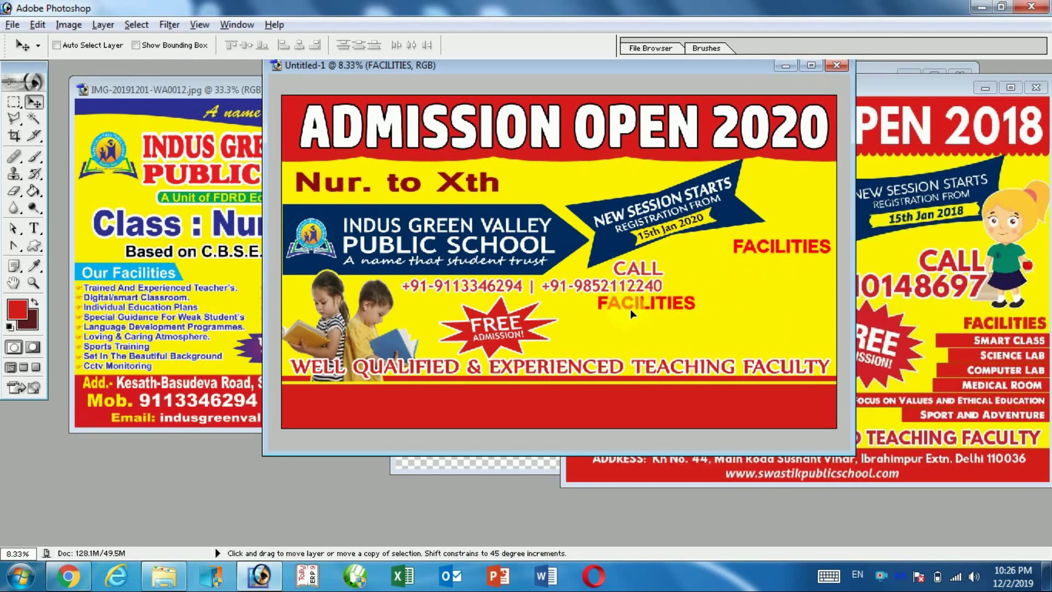
Replace the FACILITIES copy's wording with TRAINED.
{"action": "key", "text": "t"}
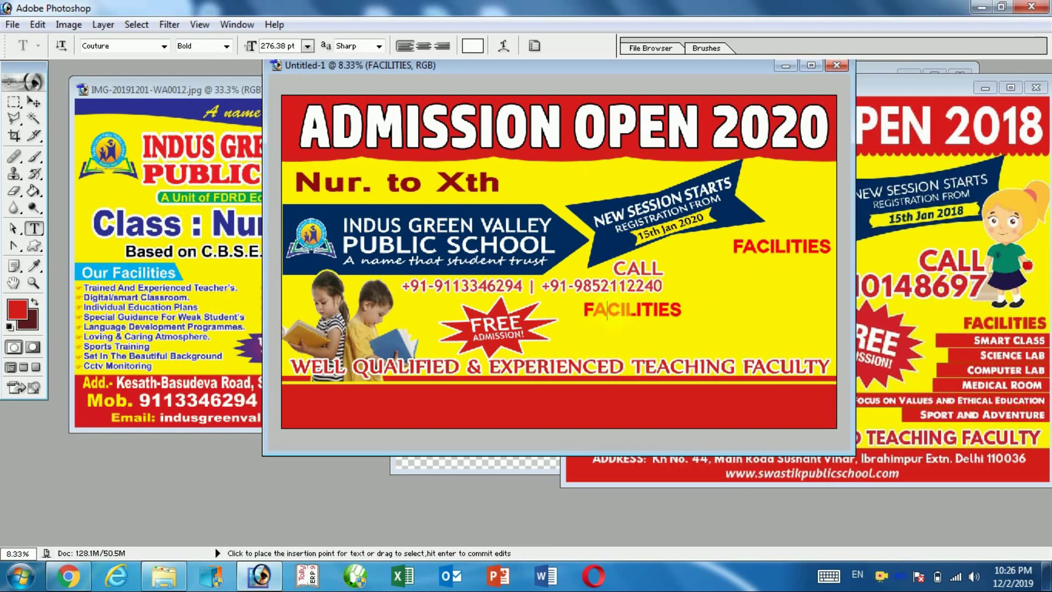
{"action": "left_click", "coordinate": [607, 310]}
{"action": "double_click", "coordinate": [607, 310]}
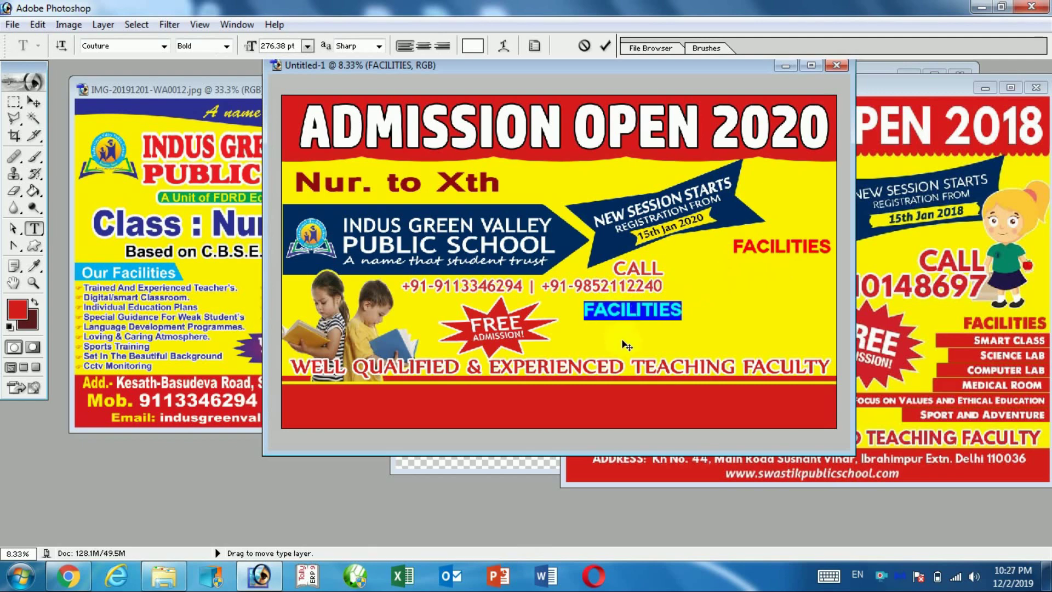
{"action": "type", "text": "T"}
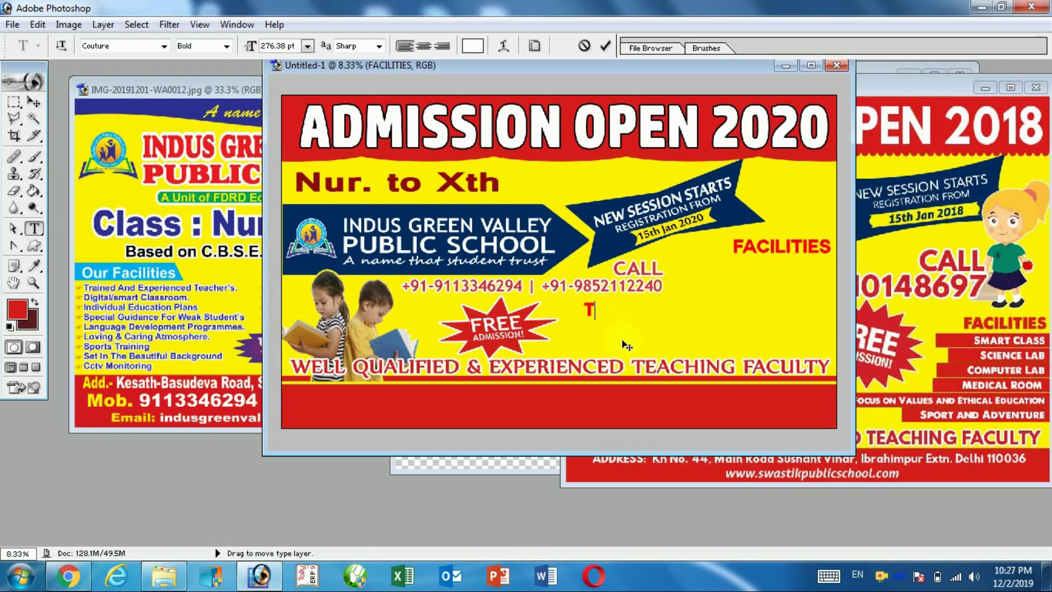
{"action": "type", "text": "RA"}
{"action": "key", "text": "BackSpace"}
{"action": "type", "text": "RA"}
{"action": "key", "text": "BackSpace"}
{"action": "type", "text": "R"}
{"action": "type", "text": "AI"}
{"action": "type", "text": "NED"}
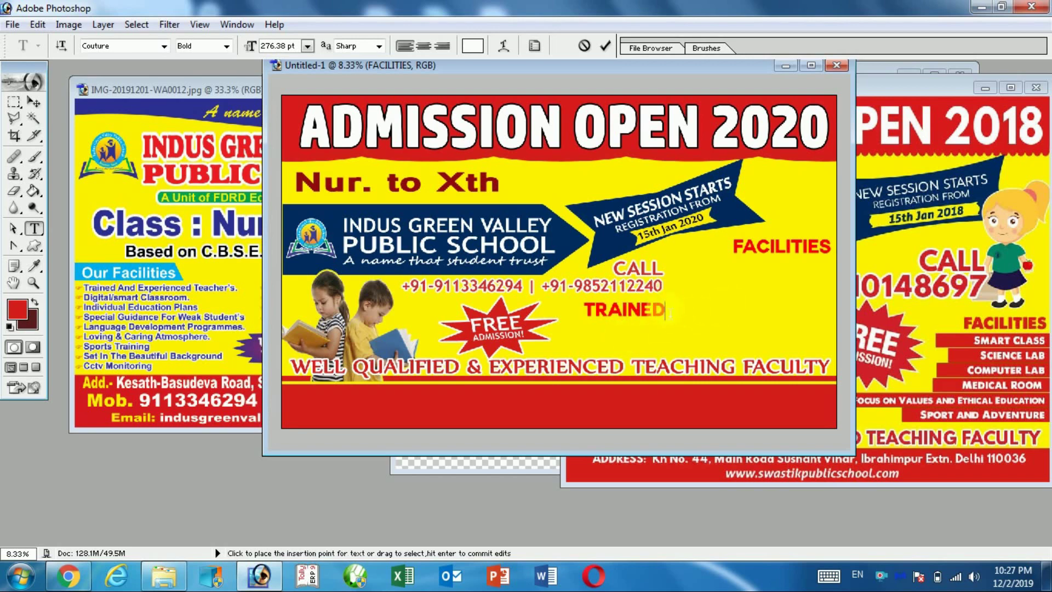
Set TRAINED in Courier New and continue the line with '& Experienced Te'.
{"action": "left_click_drag", "start_coordinate": [673, 314], "coordinate": [583, 312]}
{"action": "left_click", "coordinate": [136, 44]}
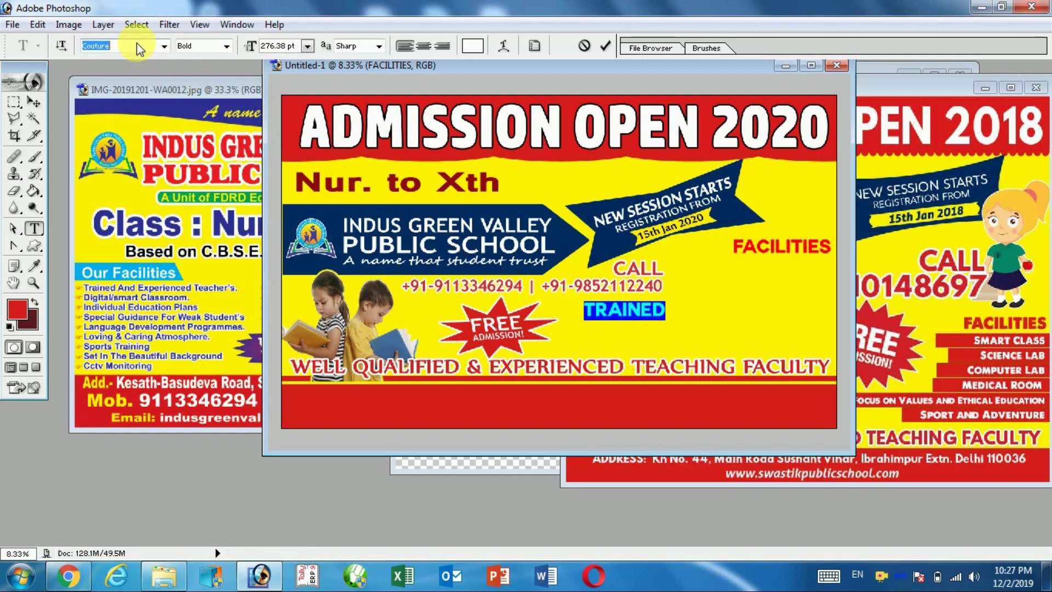
{"action": "key", "text": "Up"}
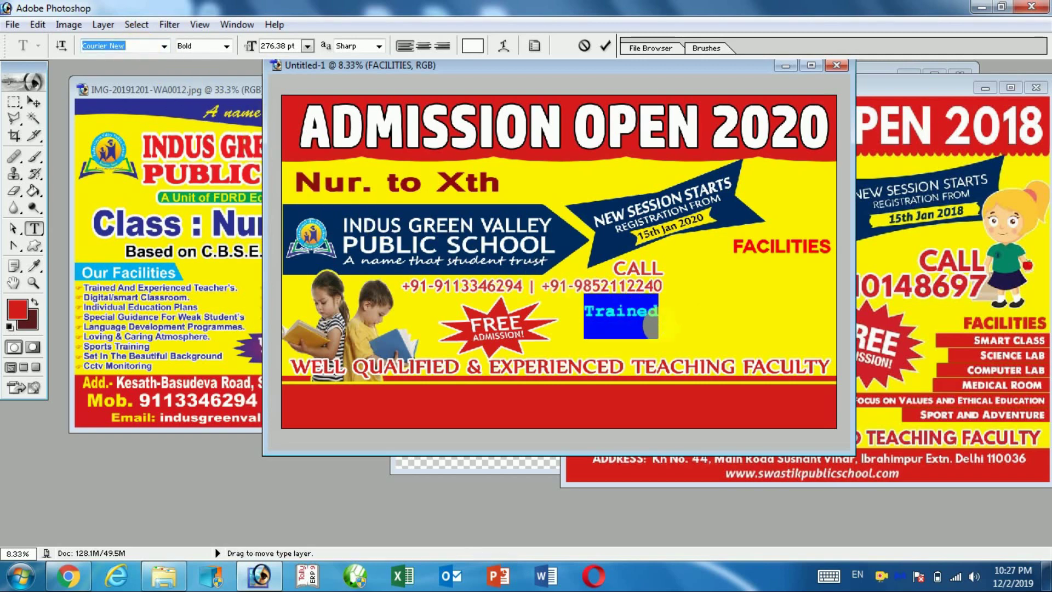
{"action": "left_click", "coordinate": [655, 328]}
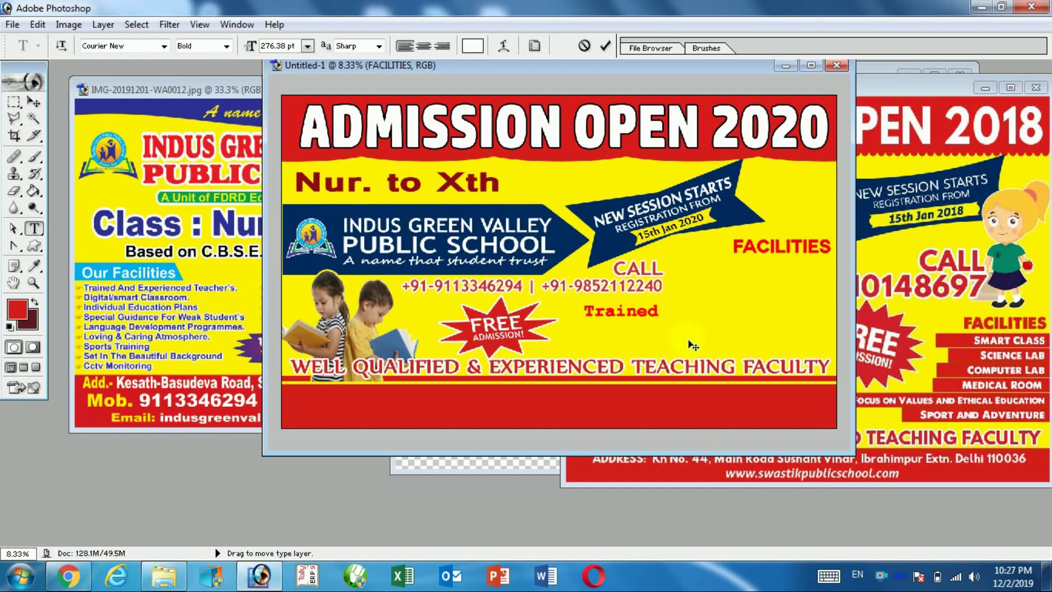
{"action": "type", "text": "& "}
{"action": "type", "text": "E"}
{"action": "type", "text": "x"}
{"action": "type", "text": "perie"}
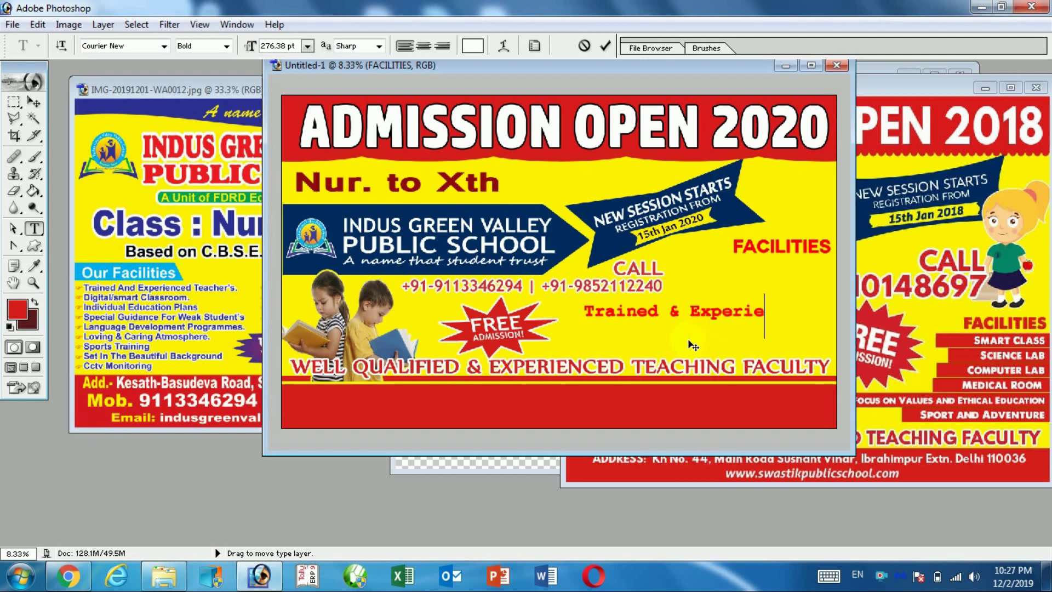
{"action": "type", "text": "nc"}
{"action": "type", "text": "ed T"}
{"action": "type", "text": "e"}
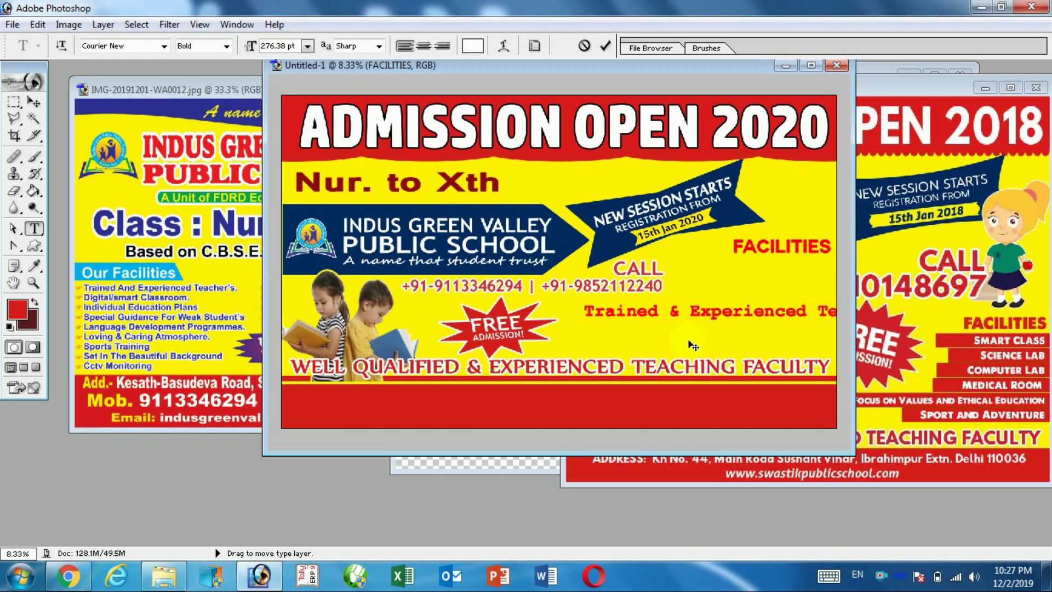
Commit the Trained & Experienced Teacher's line and resize it narrower with Free Transform.
{"action": "left_click", "coordinate": [32, 103]}
{"action": "key", "text": "ctrl+t"}
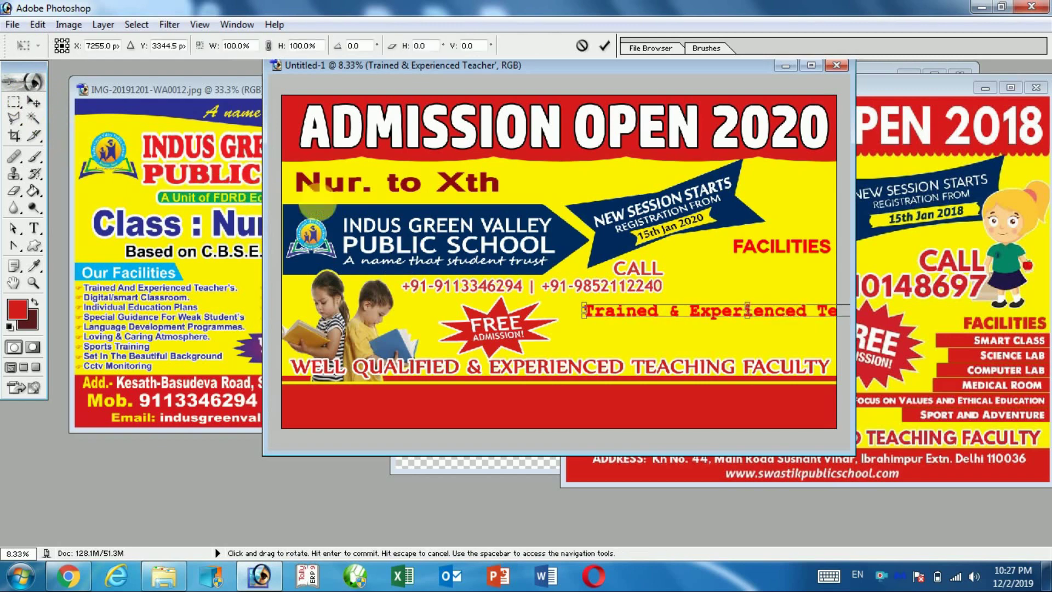
{"action": "left_click_drag", "start_coordinate": [584, 311], "coordinate": [588, 310]}
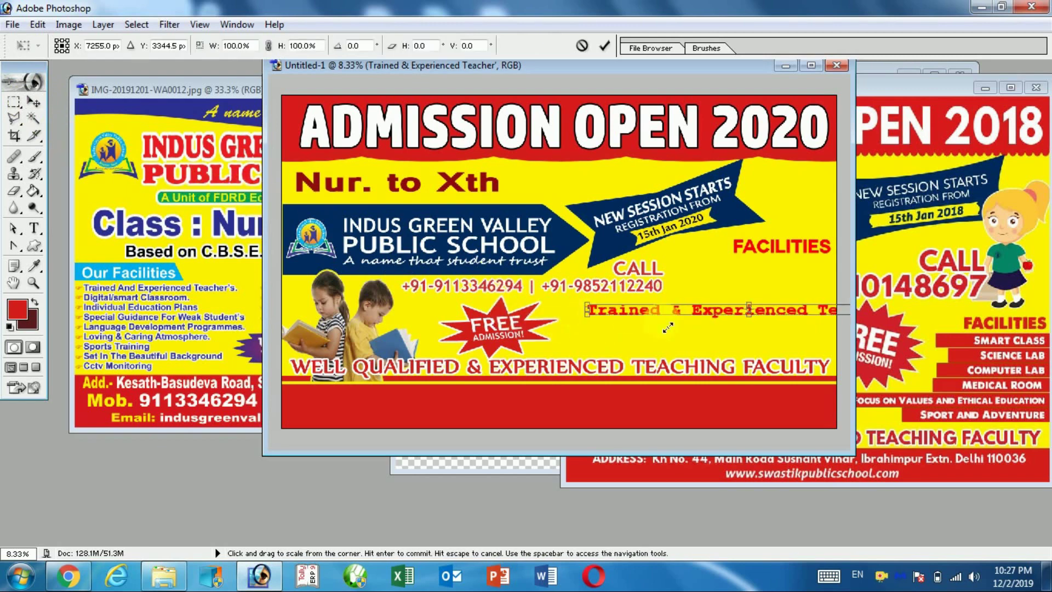
{"action": "left_click_drag", "start_coordinate": [668, 328], "coordinate": [730, 321]}
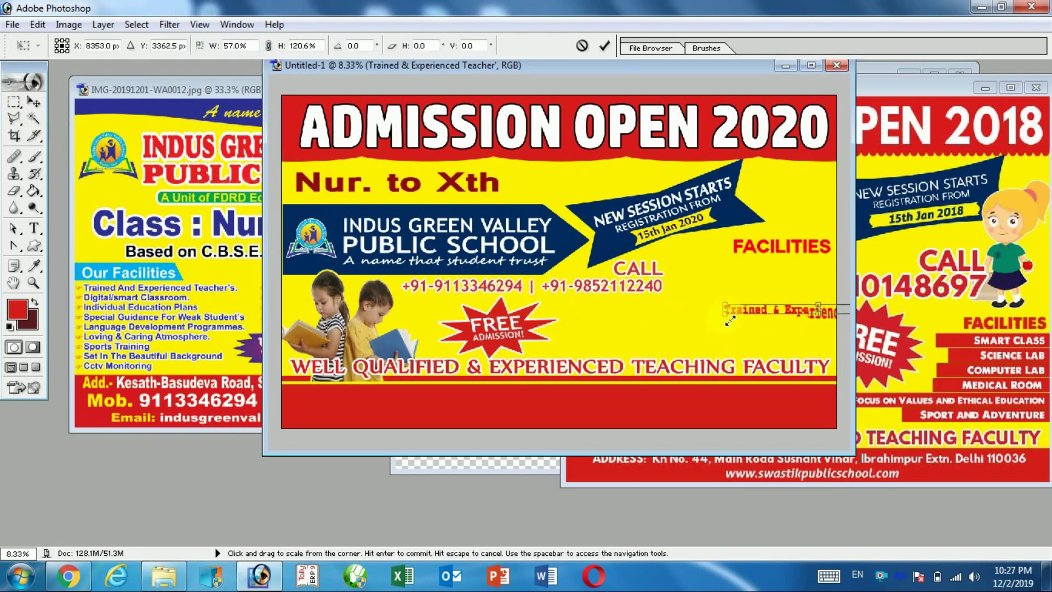
{"action": "mouse_move", "coordinate": [731, 321]}
{"action": "left_mouse_down"}
{"action": "mouse_move", "coordinate": [684, 302]}
{"action": "mouse_move", "coordinate": [662, 309]}
{"action": "left_mouse_up"}
{"action": "key", "text": "Return"}
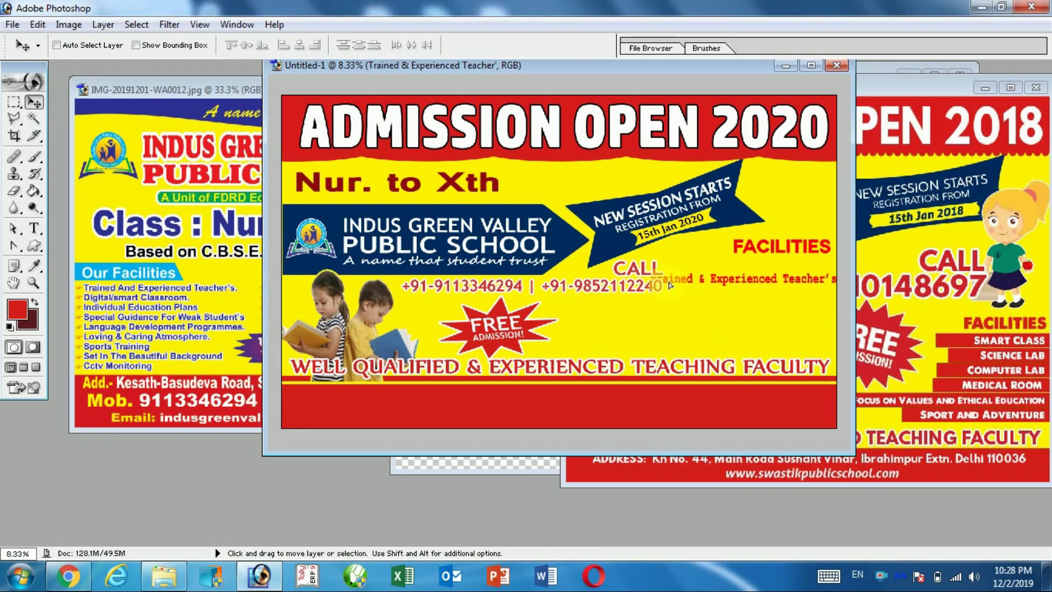
Move the Trained & Experienced Teacher's line up under FACILITIES.
{"action": "left_click_drag", "start_coordinate": [661, 305], "coordinate": [669, 322]}
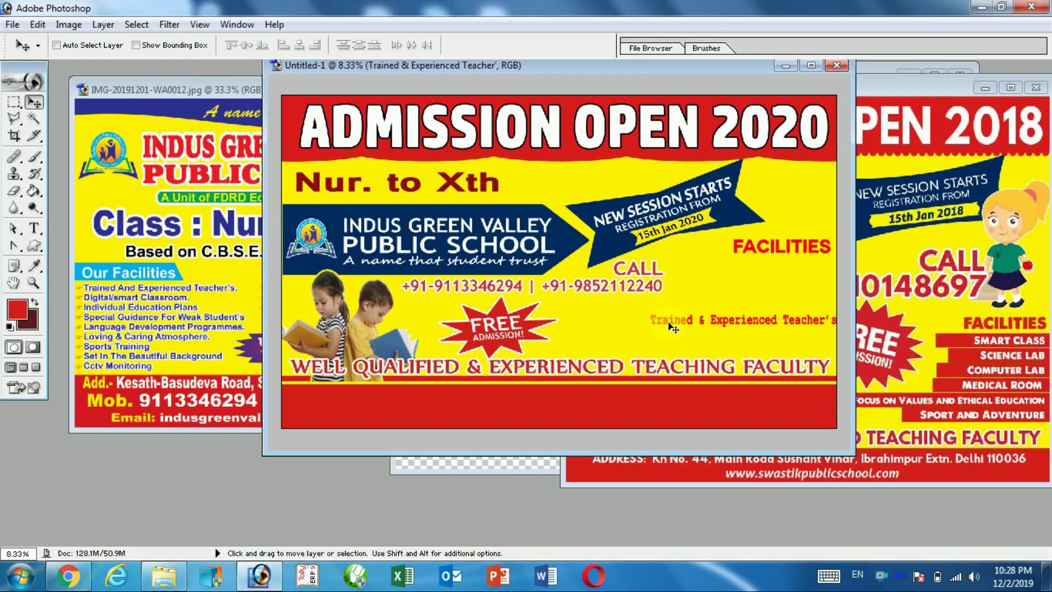
{"action": "left_click_drag", "start_coordinate": [670, 324], "coordinate": [661, 310]}
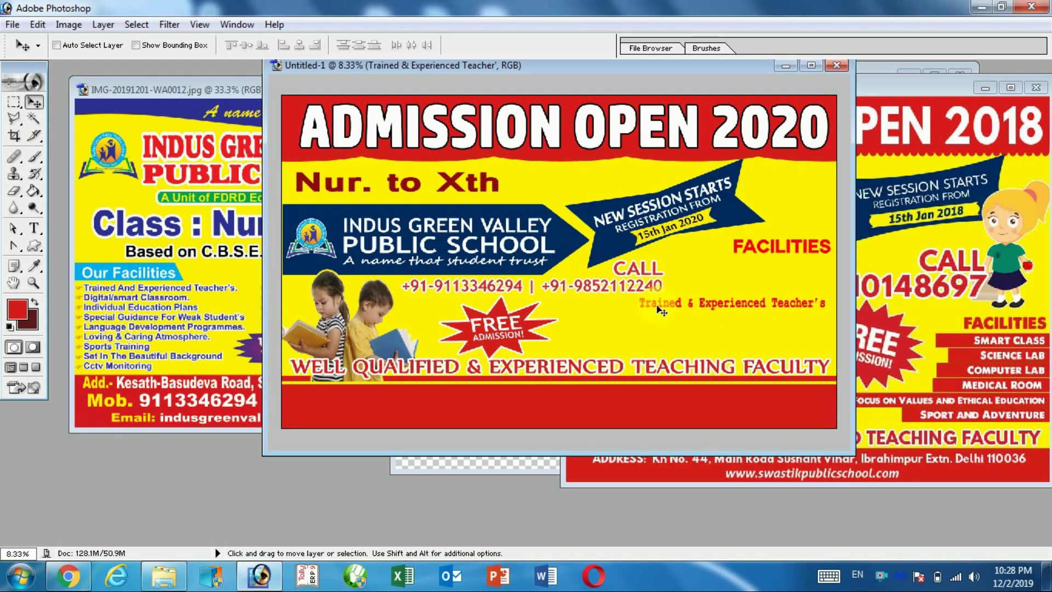
{"action": "key", "text": "ctrl+t"}
Maximize the banner, zoom in, widen the teacher line to 104.8%, then zoom back out.
{"action": "left_click", "coordinate": [812, 65]}
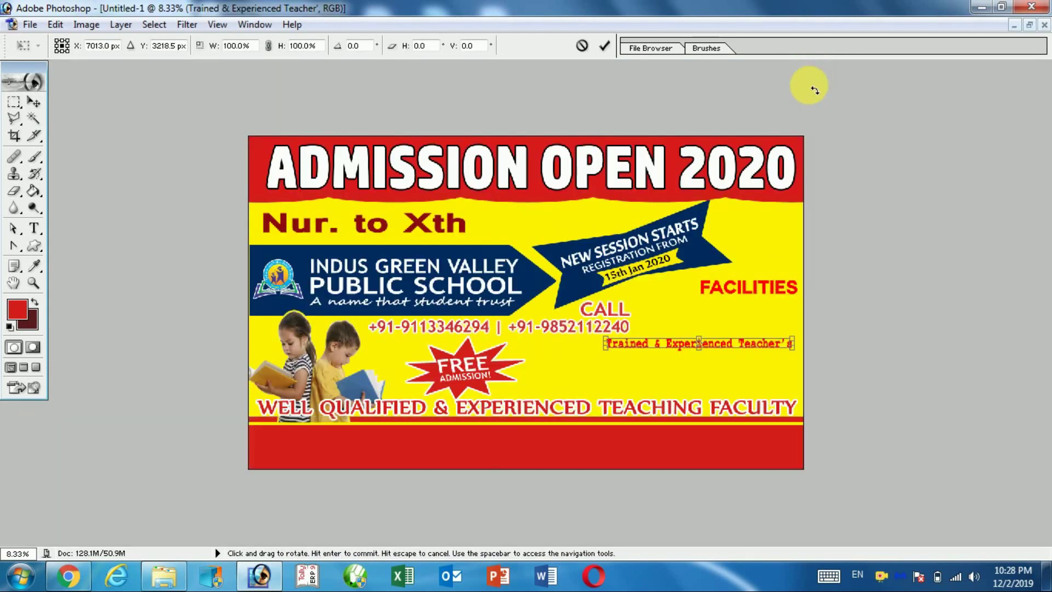
{"action": "left_click", "coordinate": [767, 285]}
{"action": "left_click", "coordinate": [812, 385]}
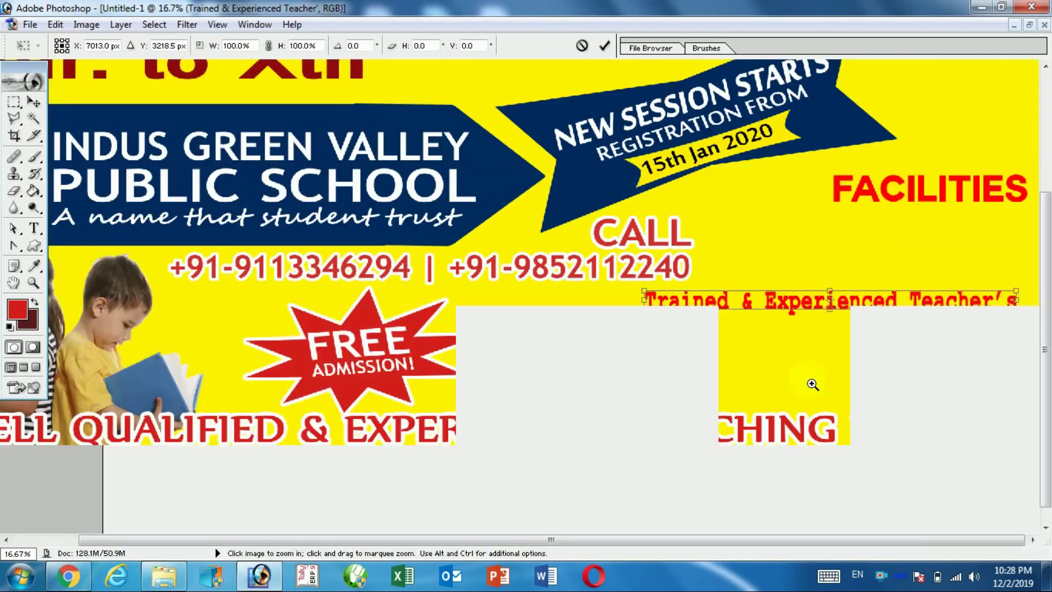
{"action": "left_click", "coordinate": [962, 350]}
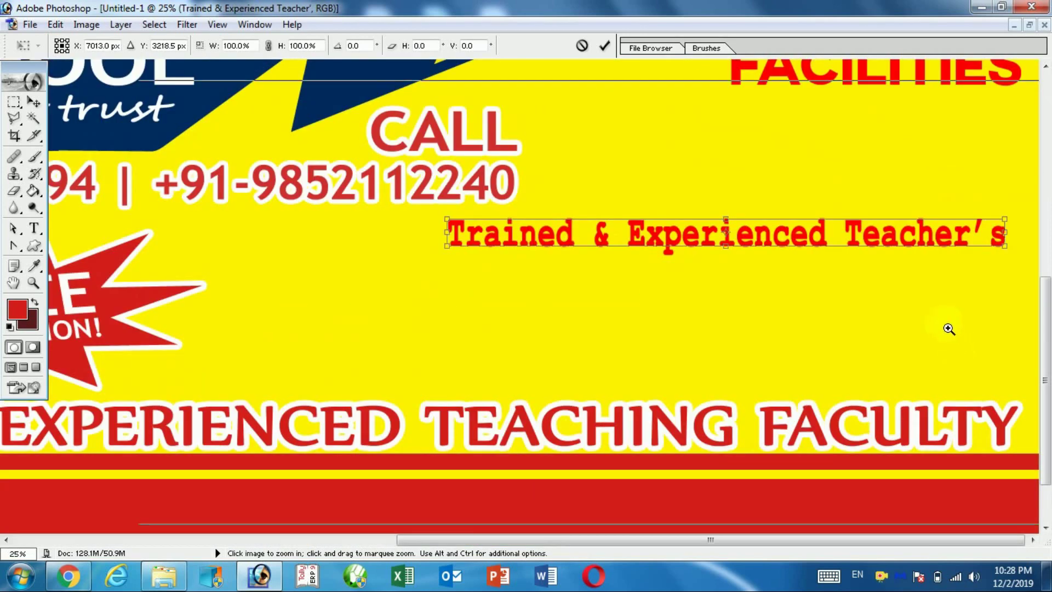
{"action": "left_click", "coordinate": [949, 329]}
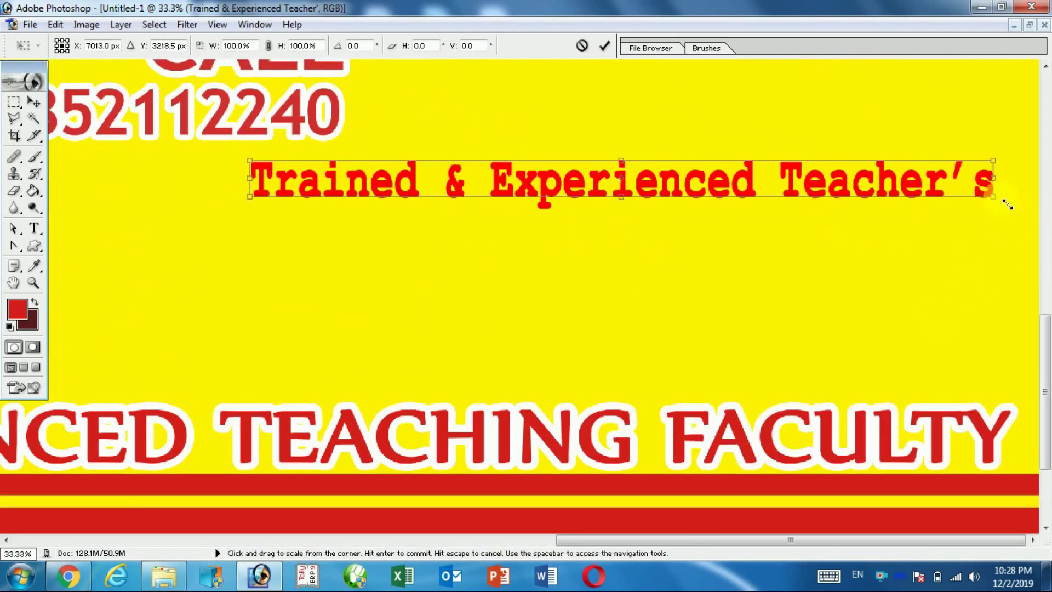
{"action": "left_click_drag", "start_coordinate": [993, 197], "coordinate": [1039, 204]}
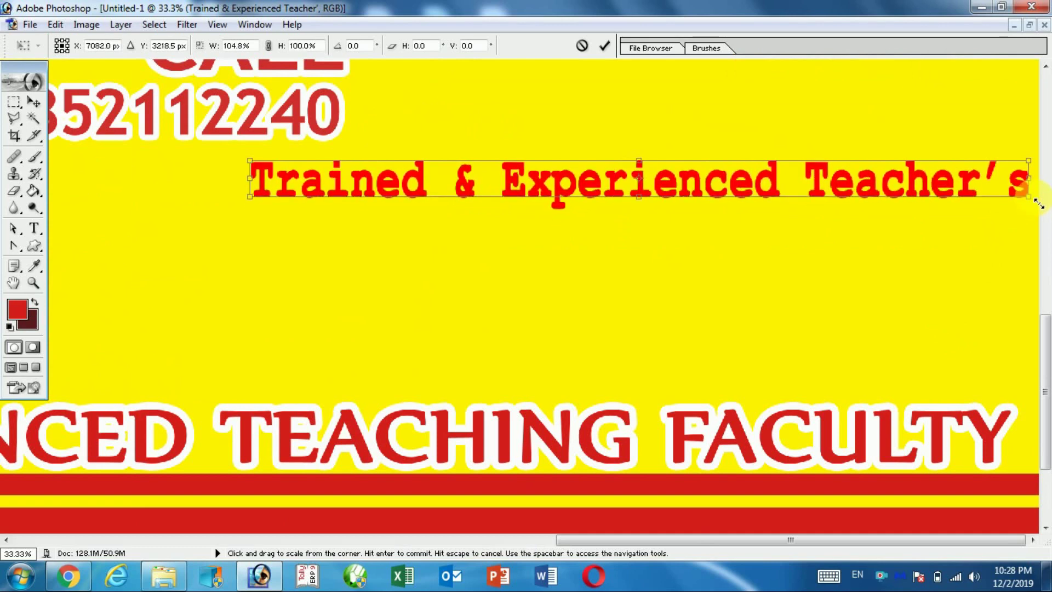
{"action": "key", "text": "Return"}
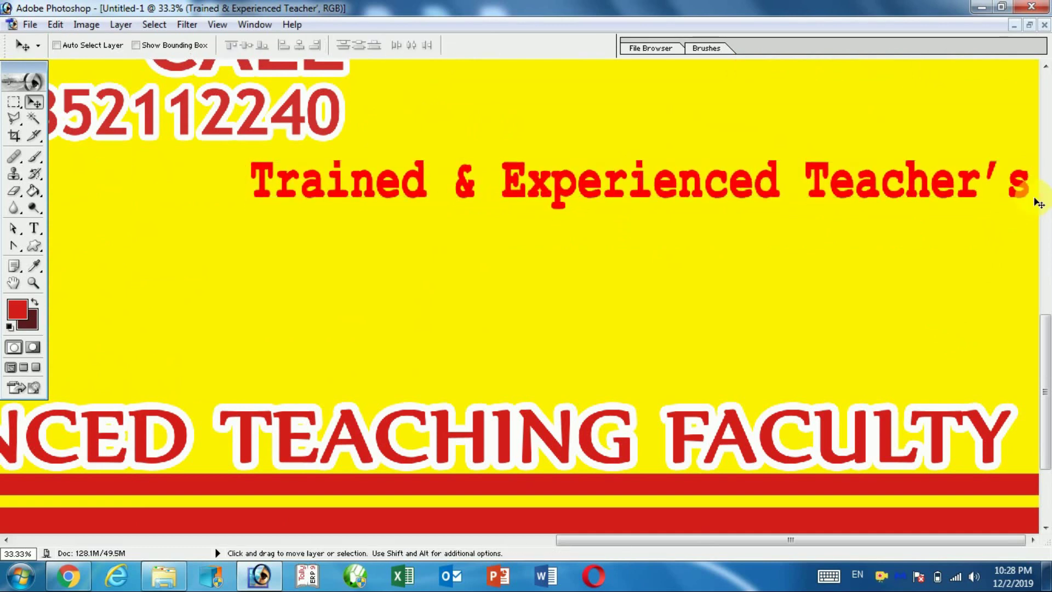
{"action": "left_click", "coordinate": [791, 263], "text": "ctrl+alt"}
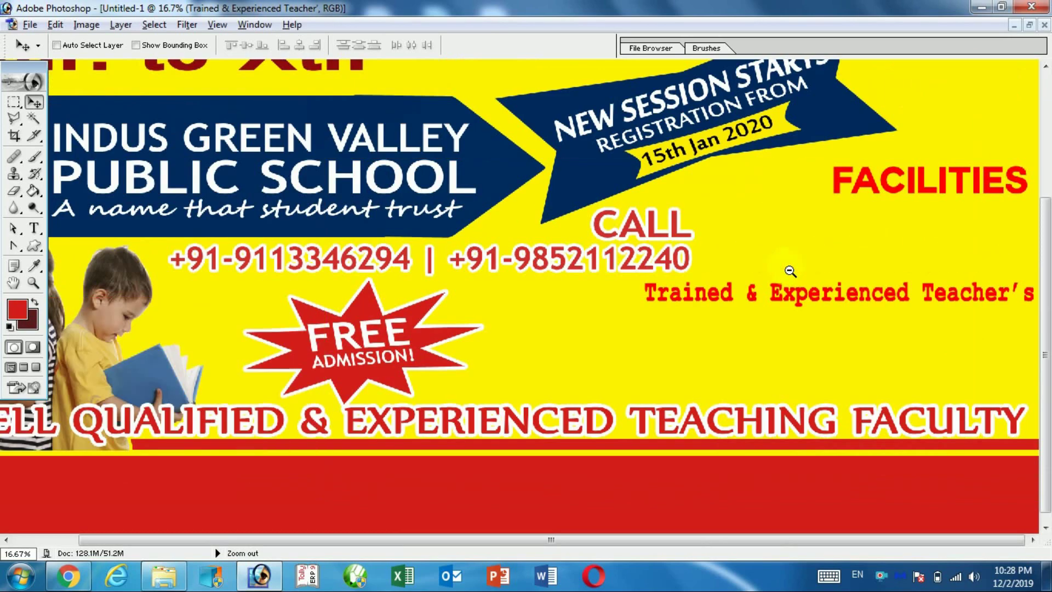
{"action": "left_click", "coordinate": [792, 277], "text": "ctrl+alt"}
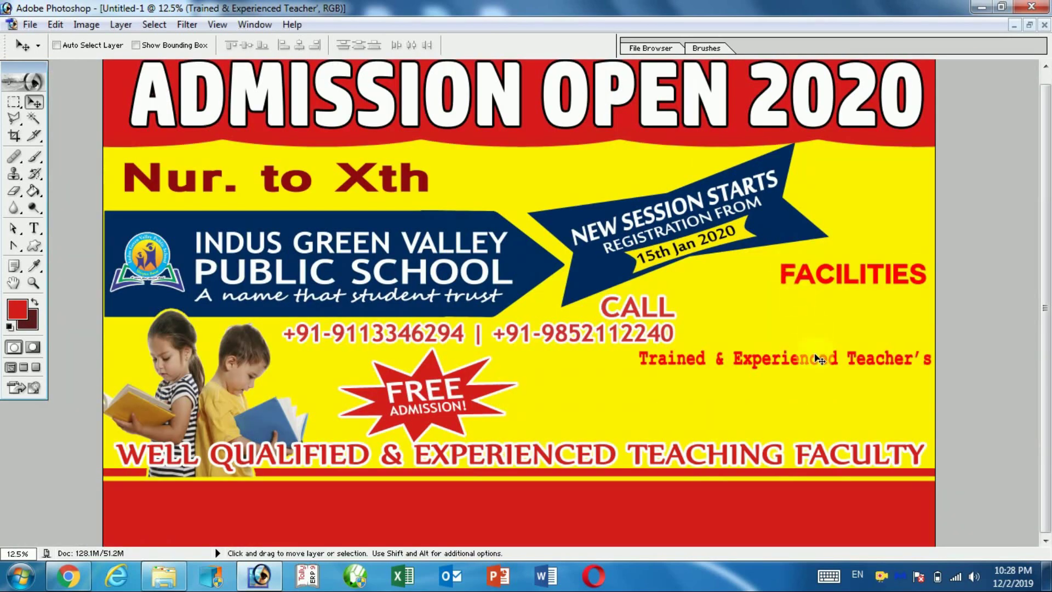
Set the Trained & Experienced Teacher's line in Monotype Corsiva.
{"action": "key", "text": "t"}
{"action": "key", "text": "ctrl+a"}
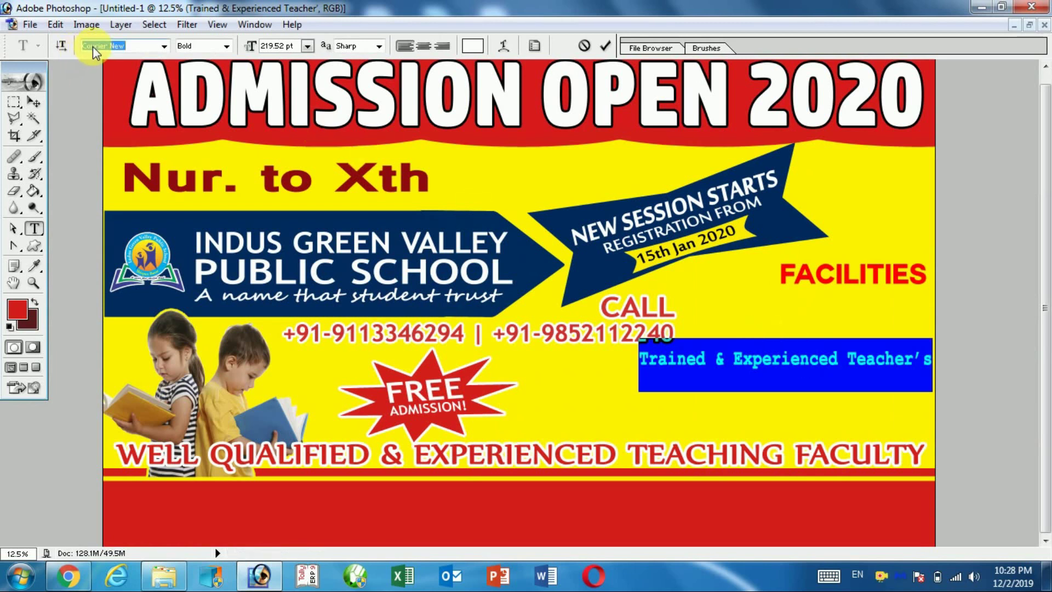
{"action": "key", "text": "Up"}
{"action": "key", "text": "Up"}
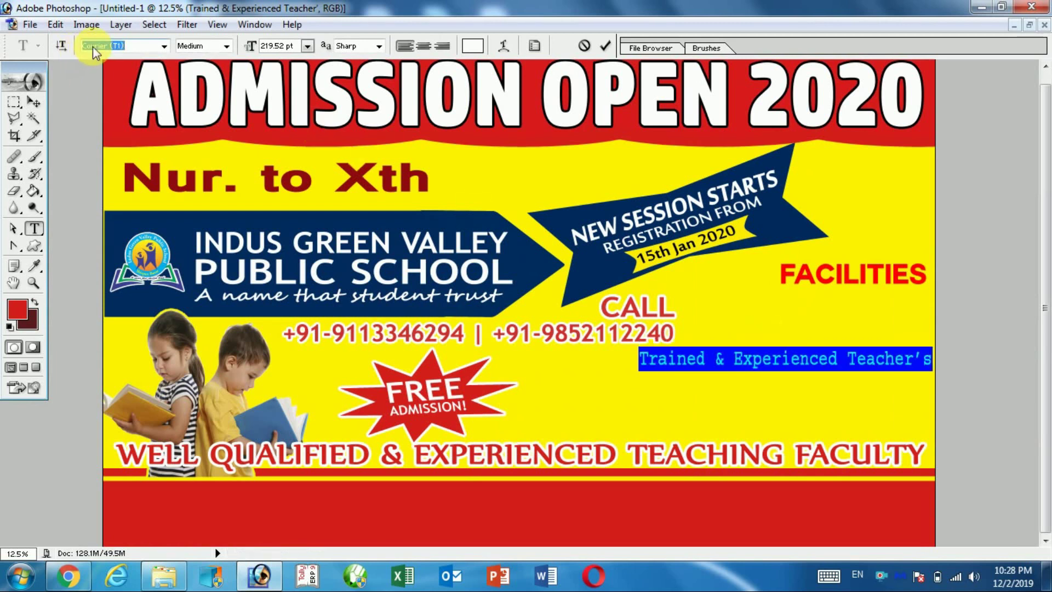
{"action": "type", "text": "mon"}
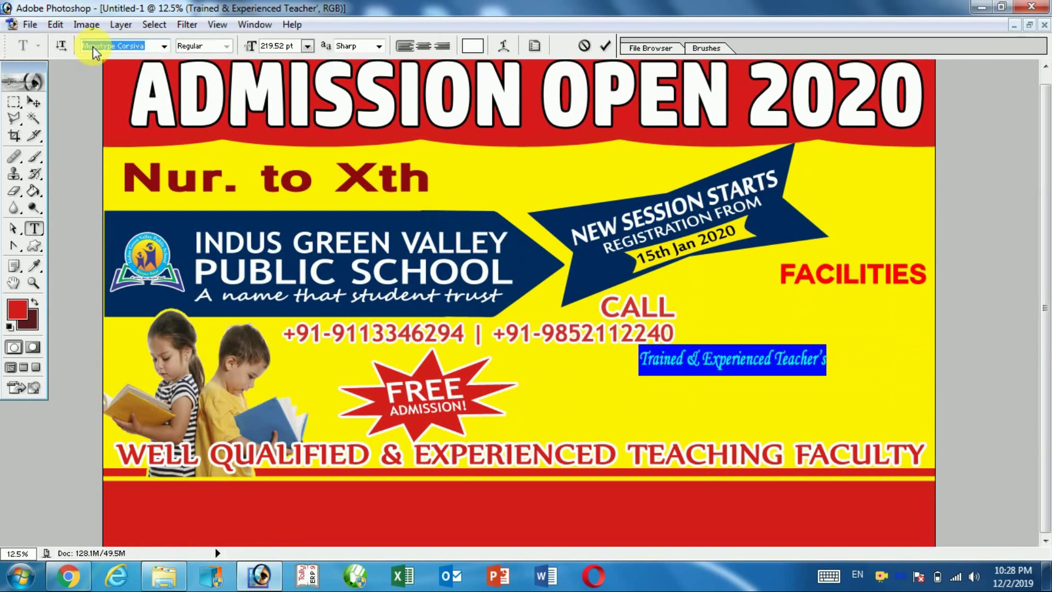
{"action": "left_click", "coordinate": [34, 102]}
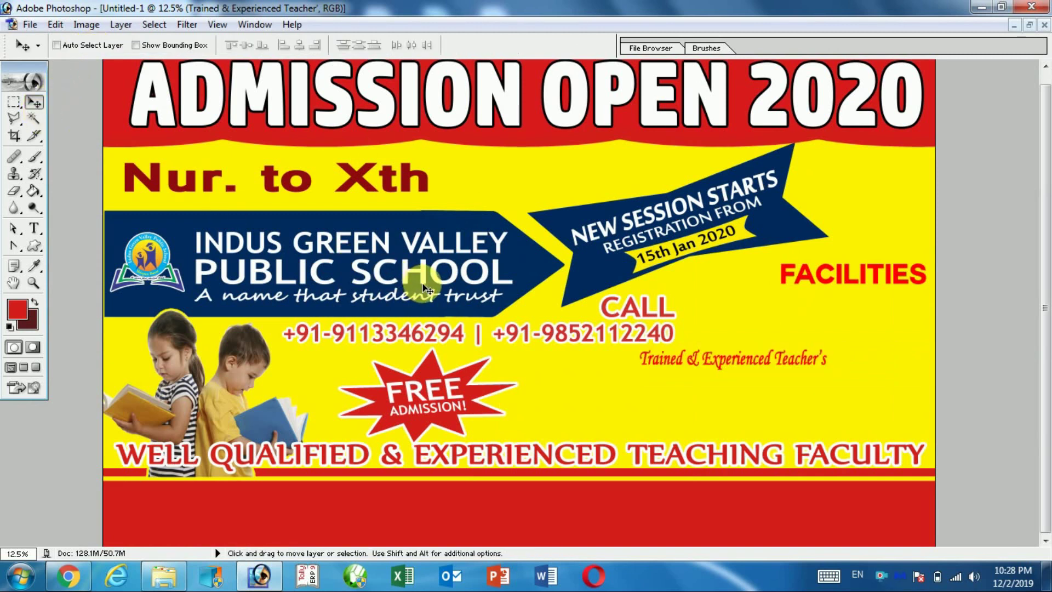
Enlarge the script line to 153% width and 132% height, then restore the window.
{"action": "key", "text": "ctrl+t"}
{"action": "left_click_drag", "start_coordinate": [827, 365], "coordinate": [931, 374]}
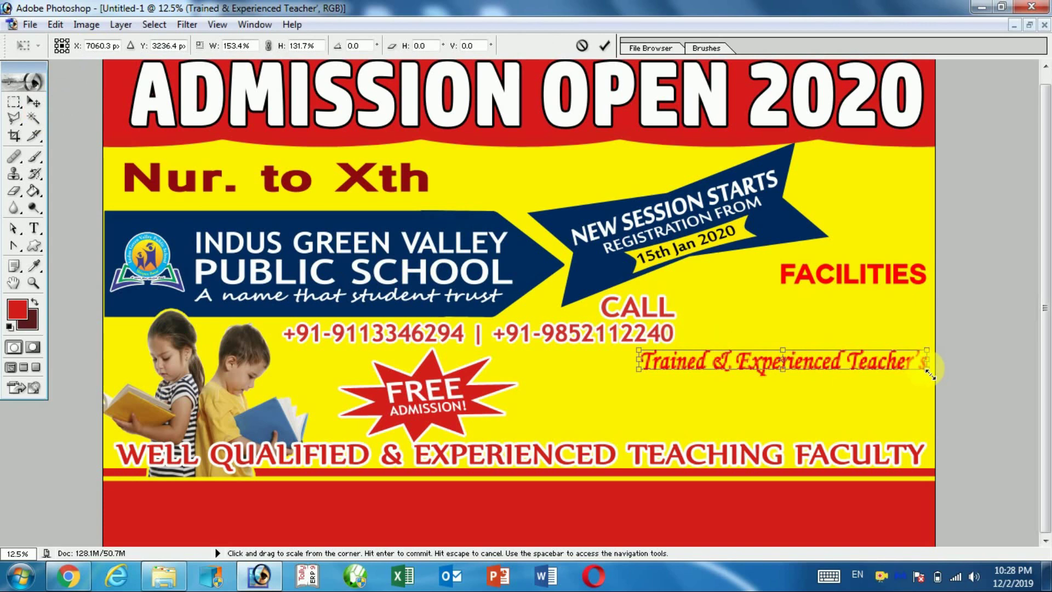
{"action": "key", "text": "Return"}
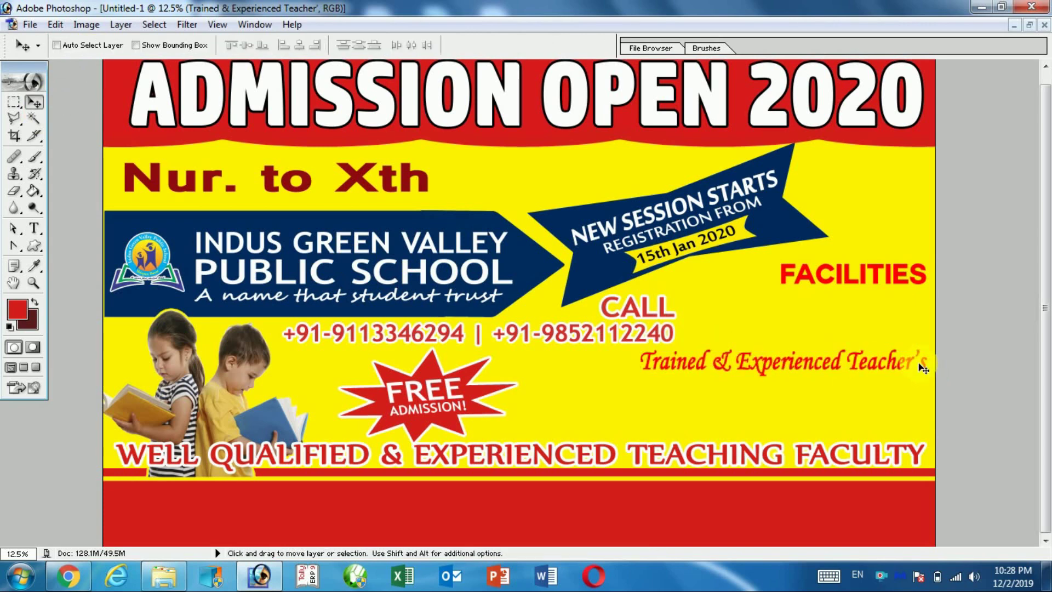
{"action": "key", "text": "ctrl+minus"}
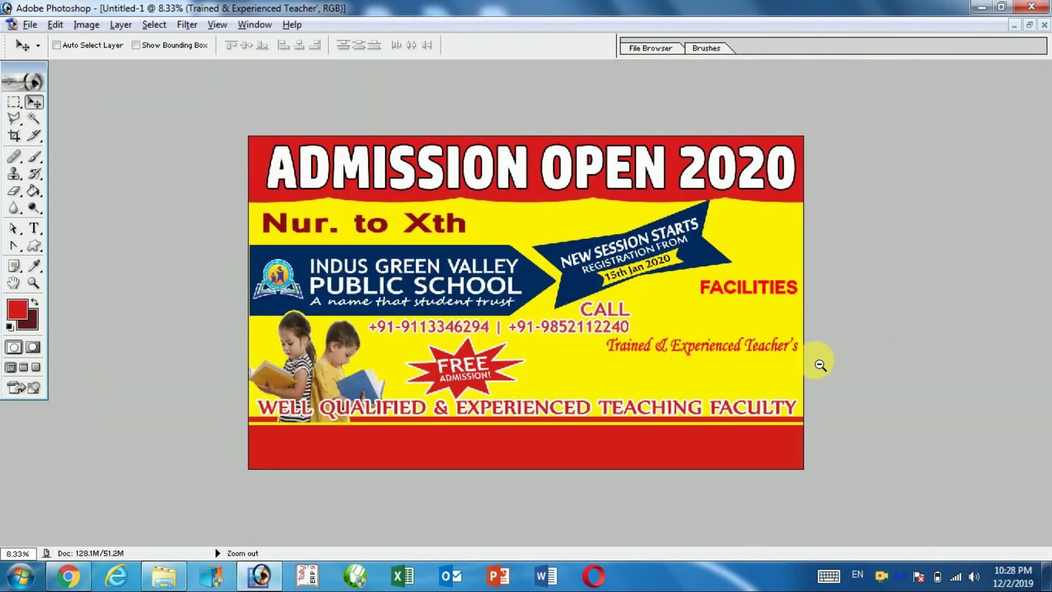
{"action": "left_click", "coordinate": [1029, 24]}
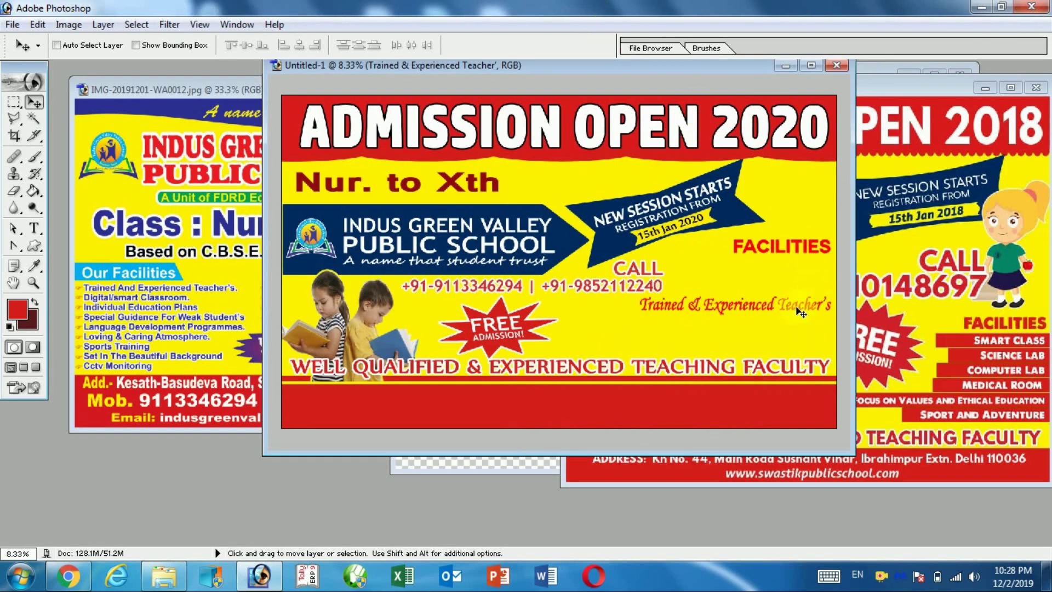
Duplicate the teacher line just below it and retype the copy as 'Digital/Smart Classroom'.
{"action": "left_click_drag", "start_coordinate": [794, 309], "coordinate": [800, 321]}
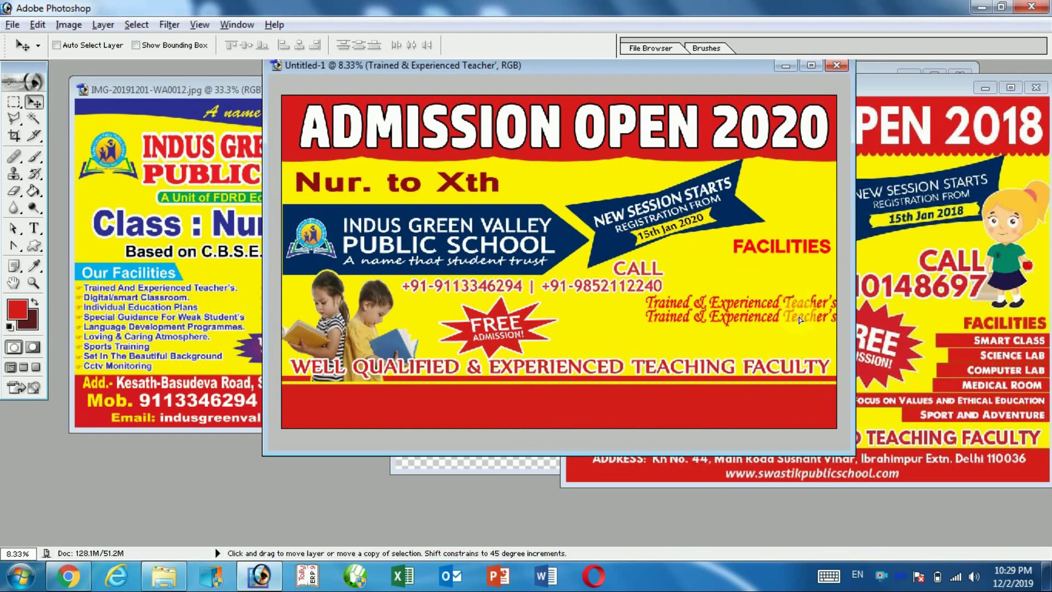
{"action": "key", "text": "t"}
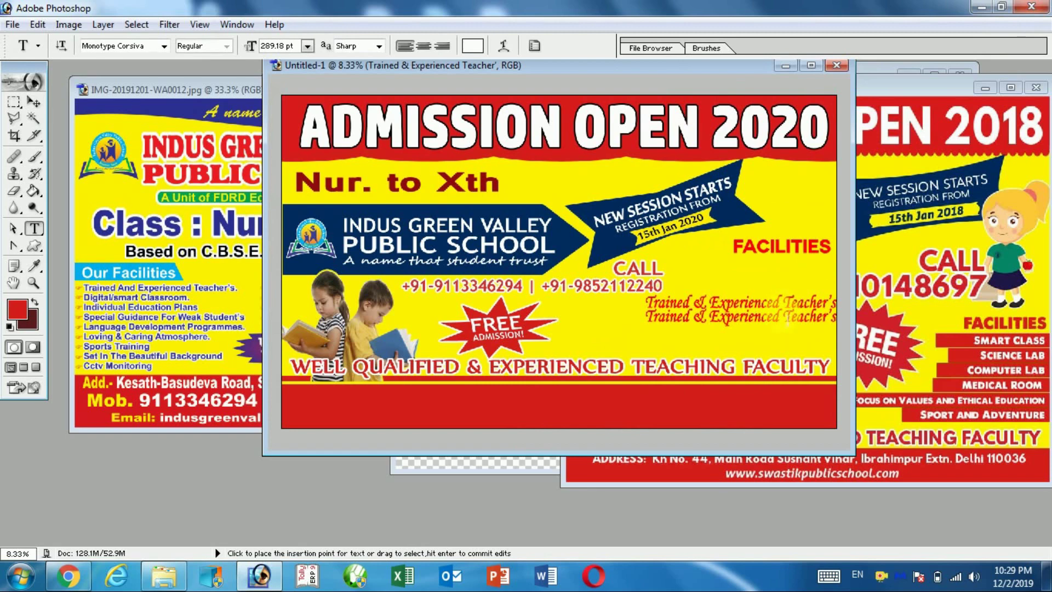
{"action": "left_click", "coordinate": [783, 316]}
{"action": "key", "text": "ctrl+a"}
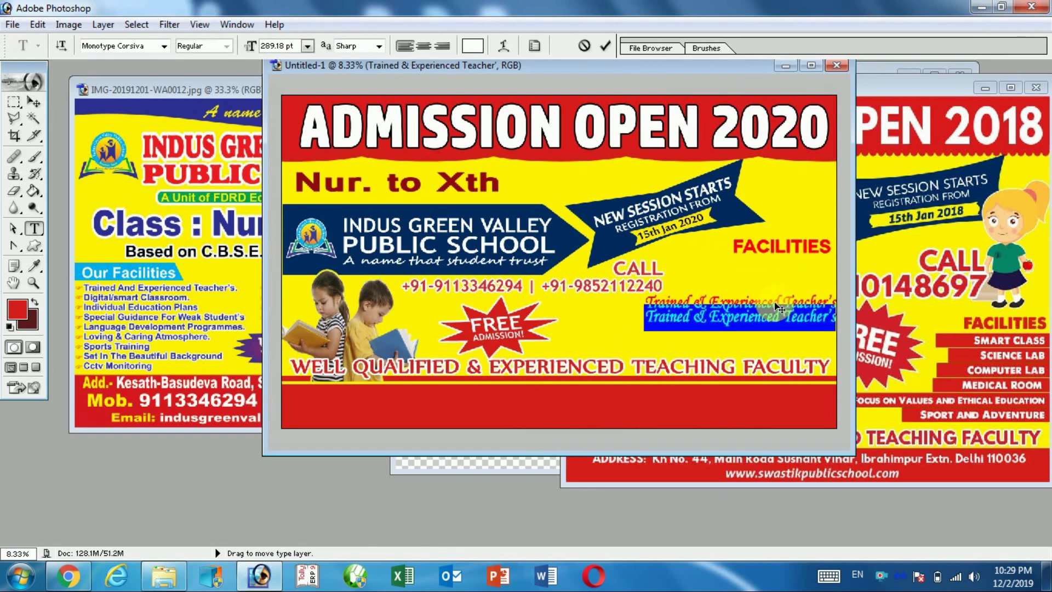
{"action": "type", "text": "D"}
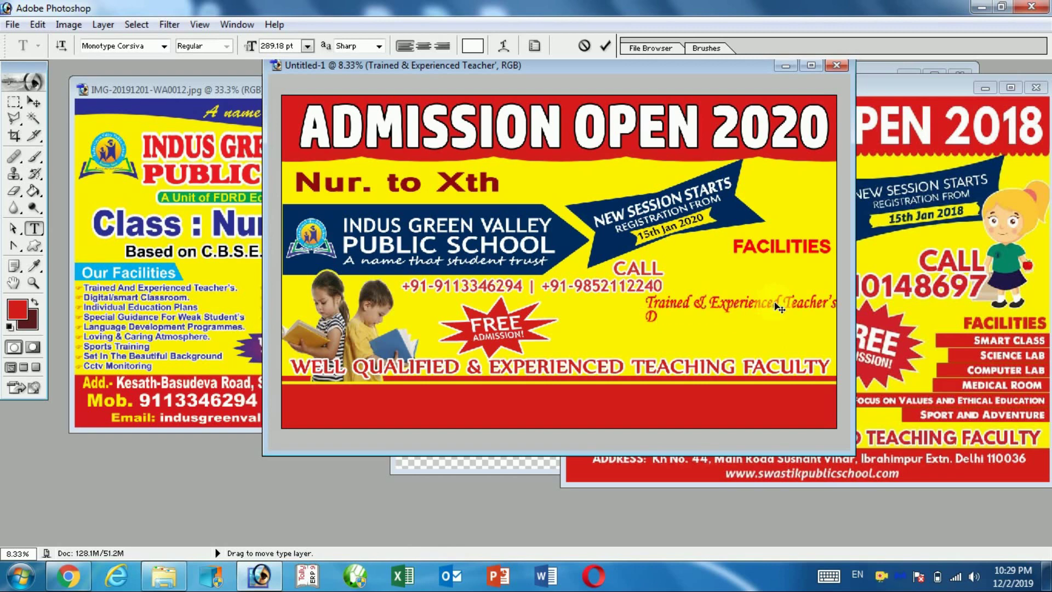
{"action": "type", "text": "igit"}
{"action": "type", "text": "al/"}
{"action": "type", "text": "Sma"}
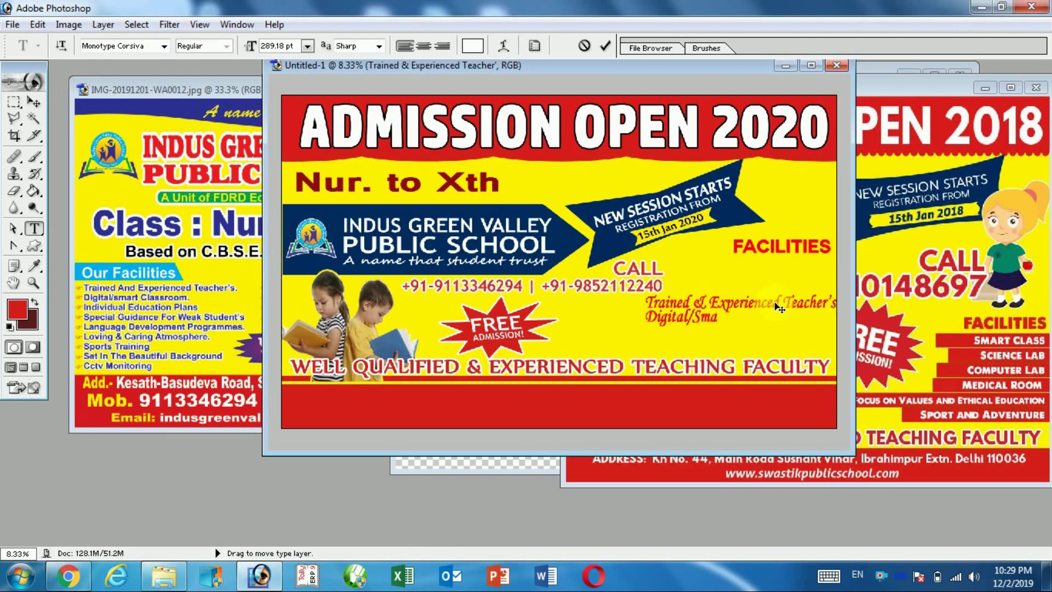
{"action": "type", "text": "rt "}
{"action": "type", "text": "Cla"}
{"action": "type", "text": "ssro"}
{"action": "type", "text": "om"}
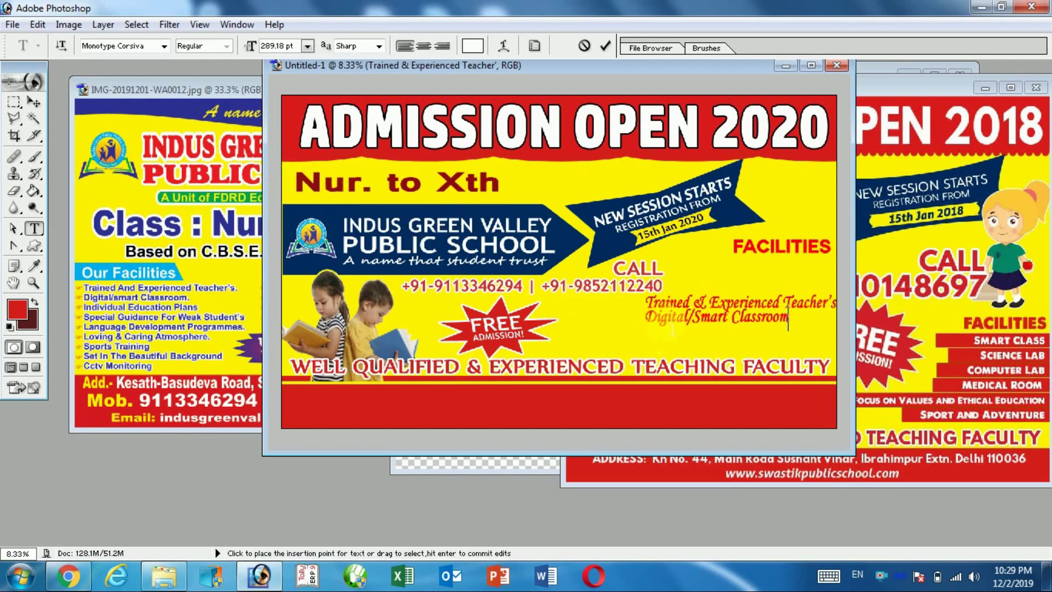
Commit the Digital/Smart Classroom text and nudge it down and right into place.
{"action": "left_click", "coordinate": [34, 102]}
{"action": "left_click", "coordinate": [712, 317], "text": "ctrl"}
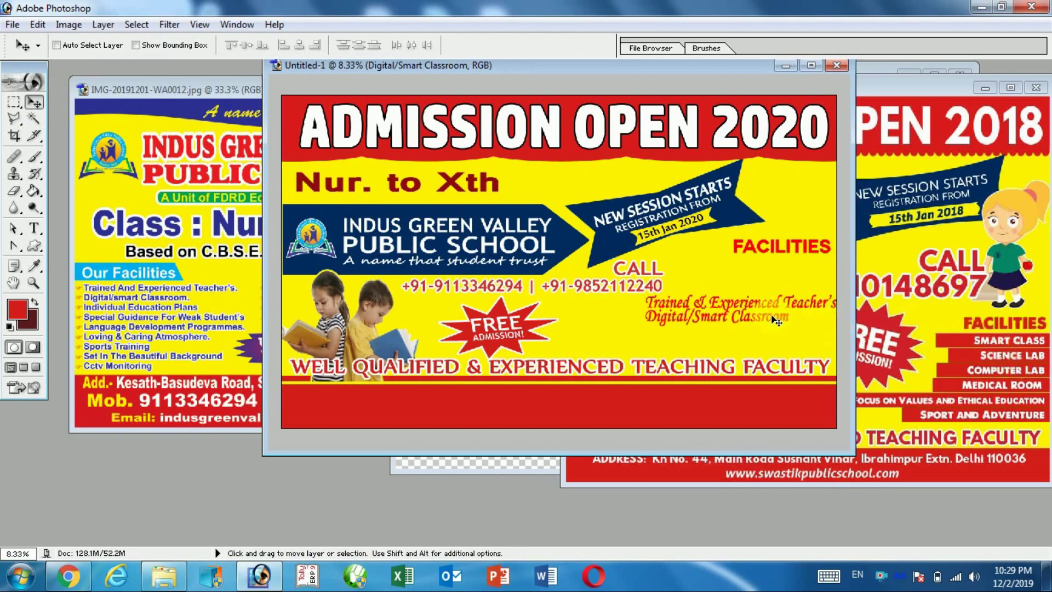
{"action": "key", "text": "shift+Down"}
{"action": "key", "text": "shift+Down"}
{"action": "key", "text": "shift+Right"}
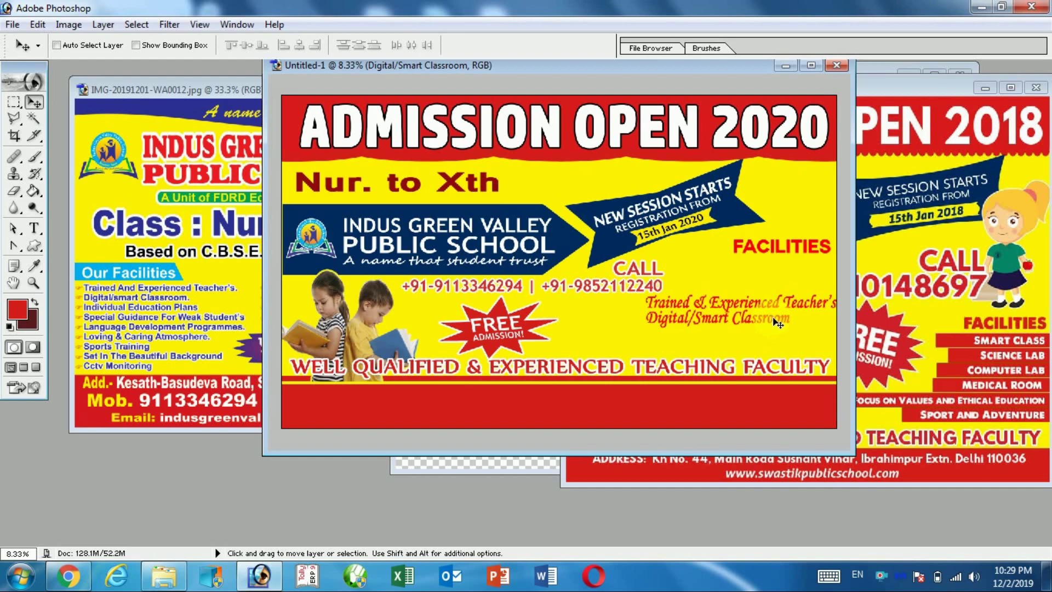
Duplicate the Digital/Smart Classroom line below itself and retype it as 'Individual Education Plans'.
{"action": "left_click_drag", "start_coordinate": [777, 324], "coordinate": [779, 338], "text": "alt"}
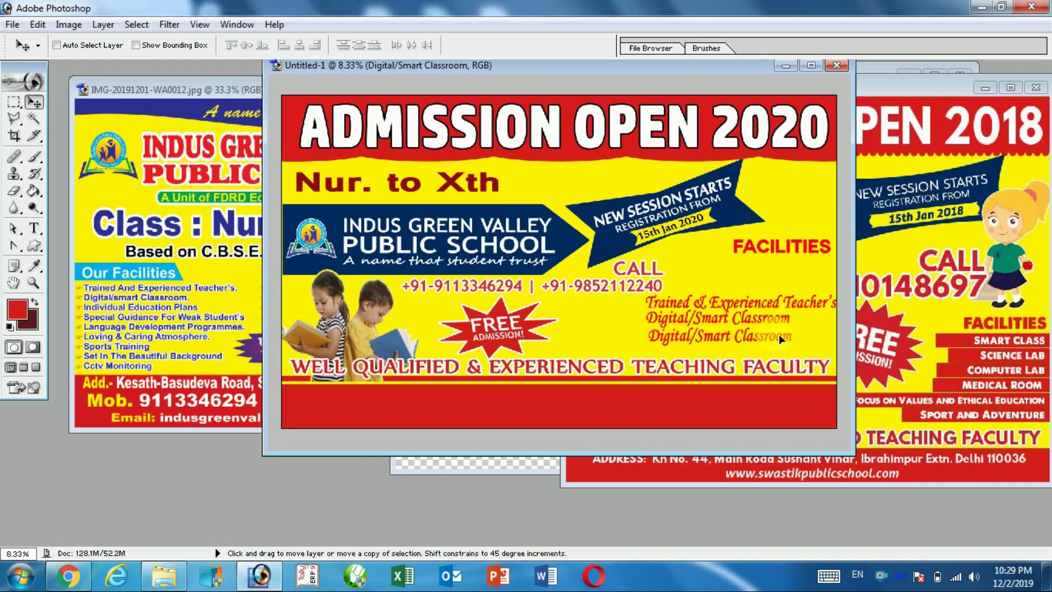
{"action": "key", "text": "t"}
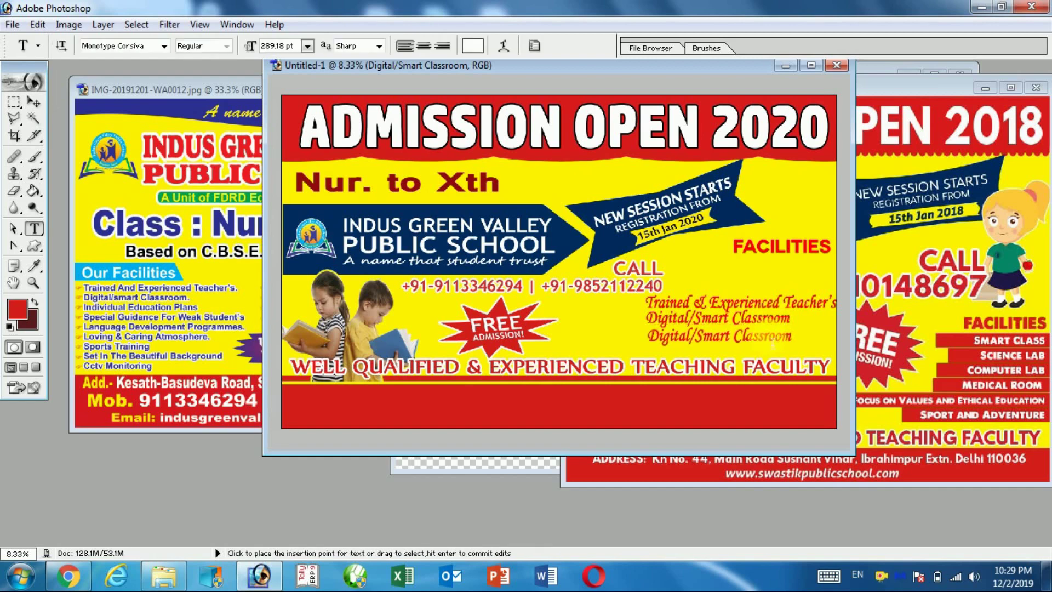
{"action": "left_click", "coordinate": [768, 341]}
{"action": "key", "text": "ctrl+a"}
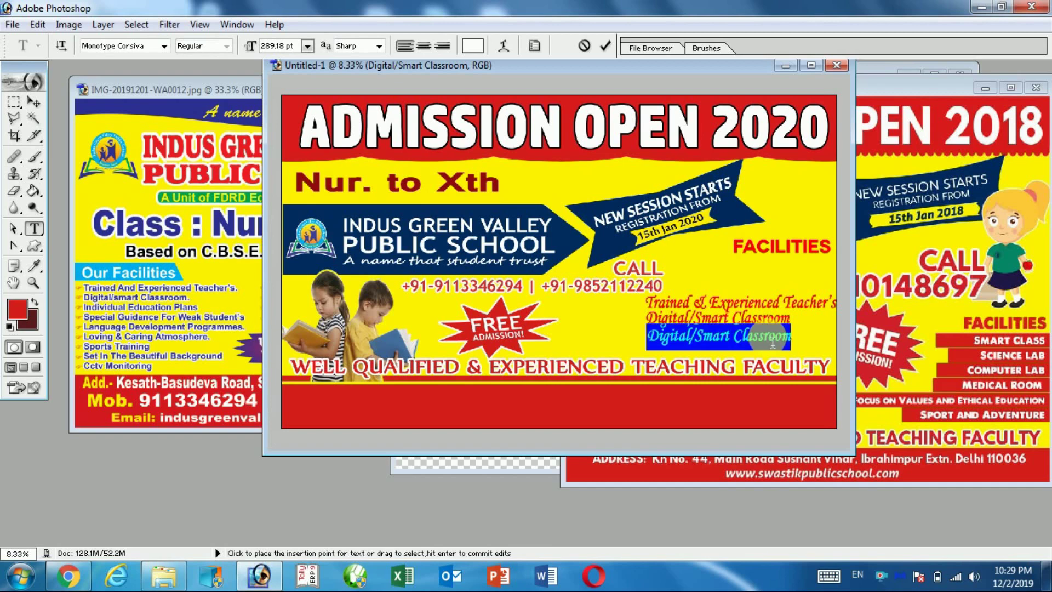
{"action": "type", "text": "Ind"}
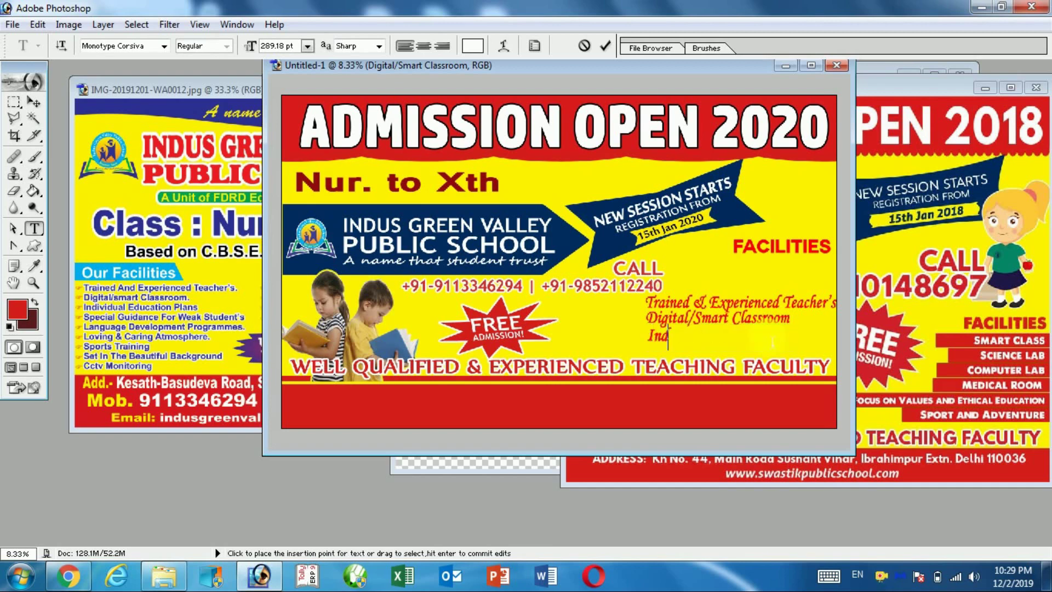
{"action": "type", "text": "i"}
{"action": "type", "text": "vi"}
{"action": "type", "text": "dual"}
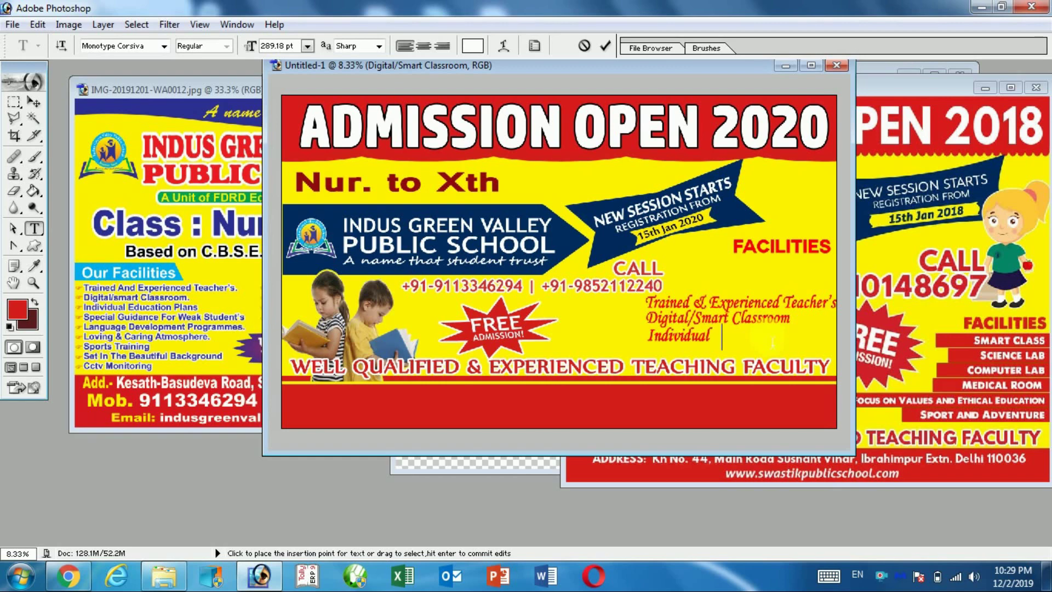
{"action": "type", "text": " Educat"}
{"action": "type", "text": "ion"}
{"action": "type", "text": " Plan"}
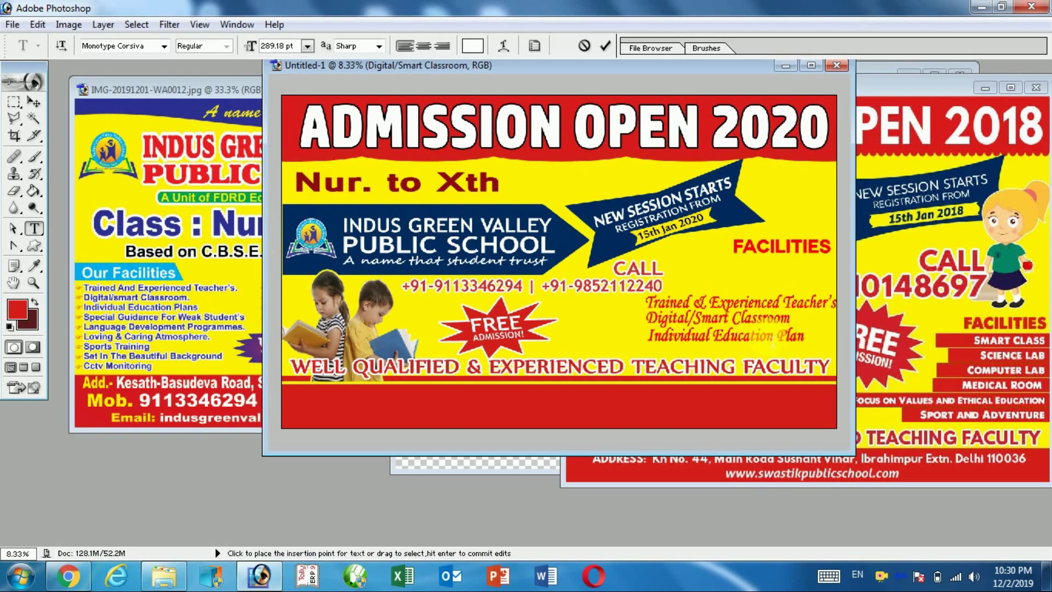
{"action": "type", "text": "s"}
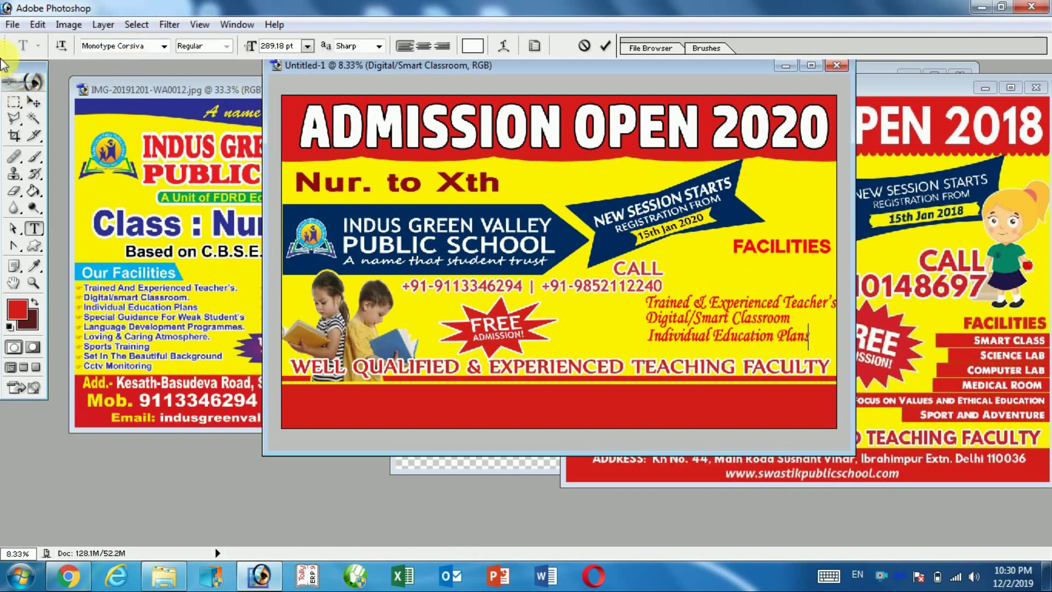
{"action": "left_click", "coordinate": [34, 102]}
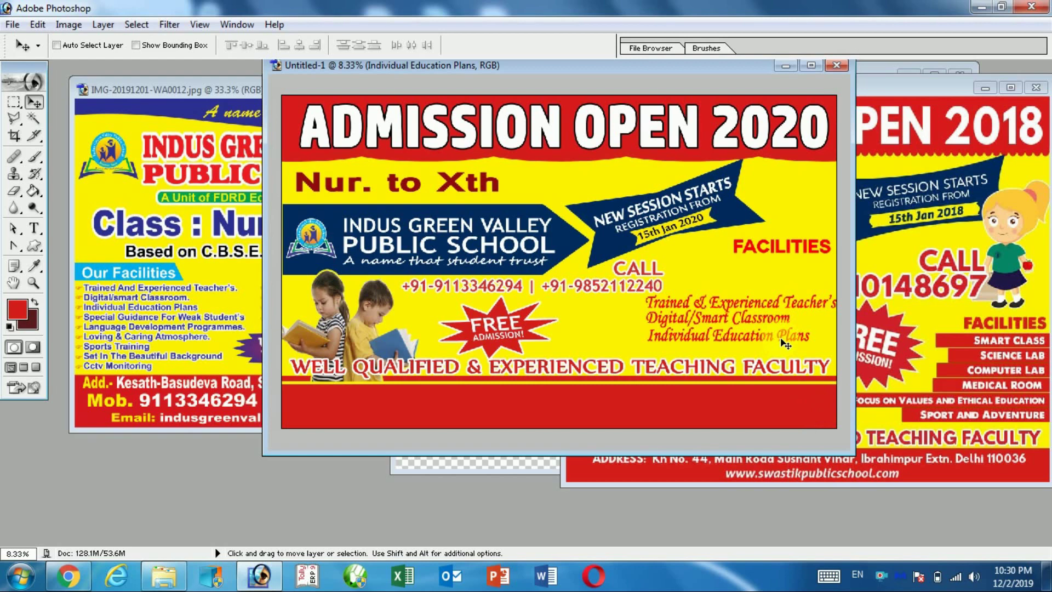
Copy the bottom line, retype it as 'Sports Training', and move it under FACILITIES.
{"action": "left_click_drag", "start_coordinate": [782, 340], "coordinate": [782, 351]}
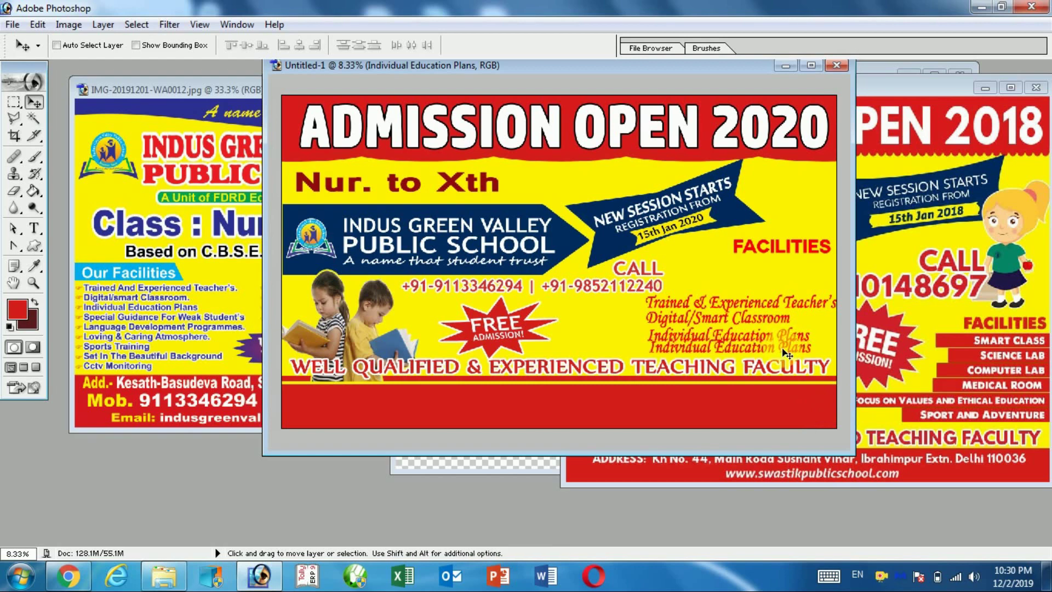
{"action": "key", "text": "t"}
{"action": "triple_click", "coordinate": [783, 353]}
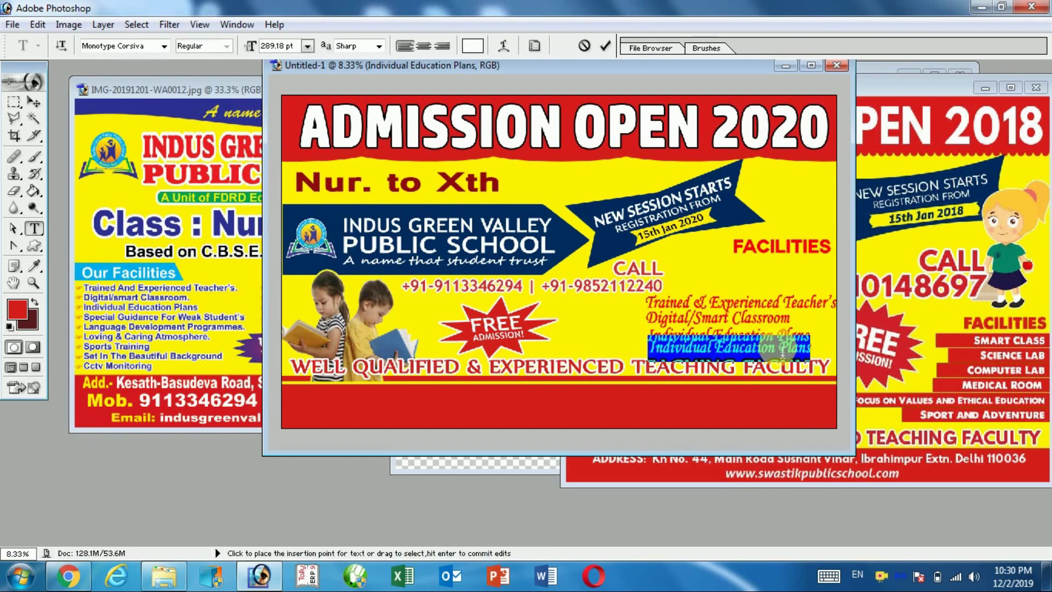
{"action": "type", "text": "Sp"}
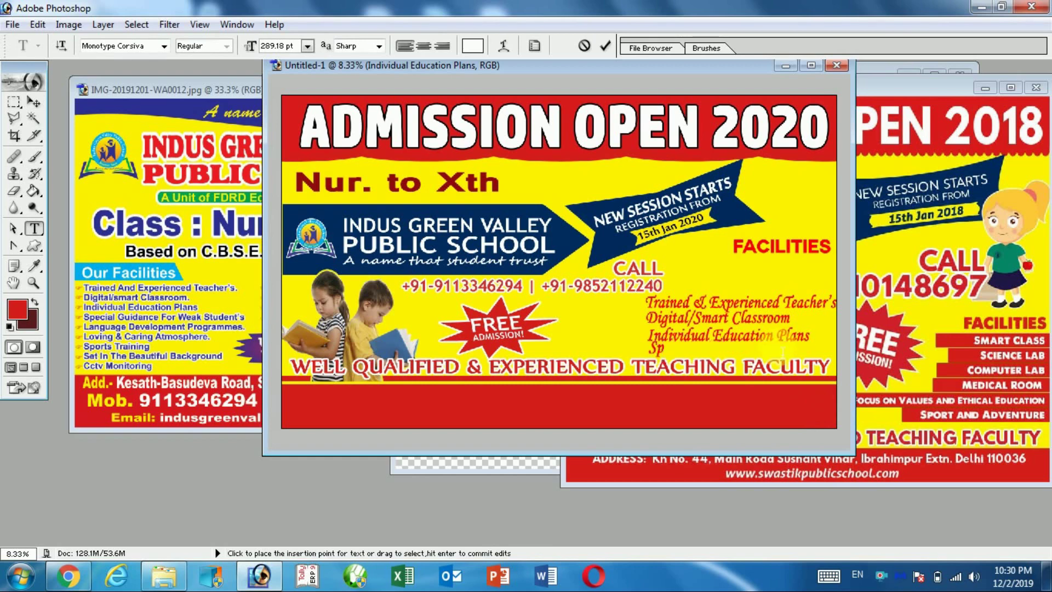
{"action": "type", "text": "ort"}
{"action": "type", "text": "s T"}
{"action": "type", "text": "raini"}
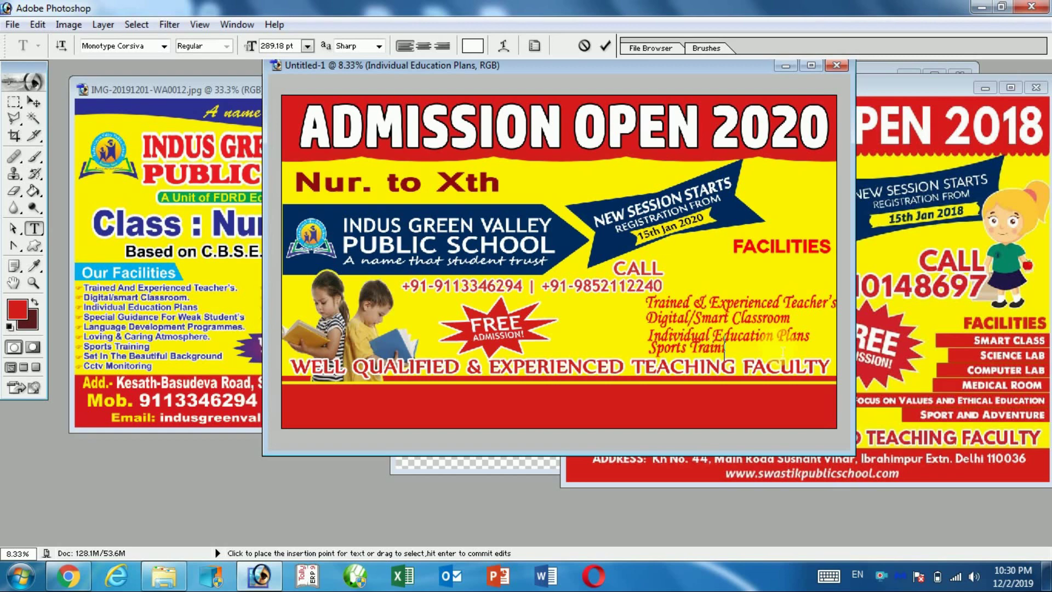
{"action": "type", "text": "ng"}
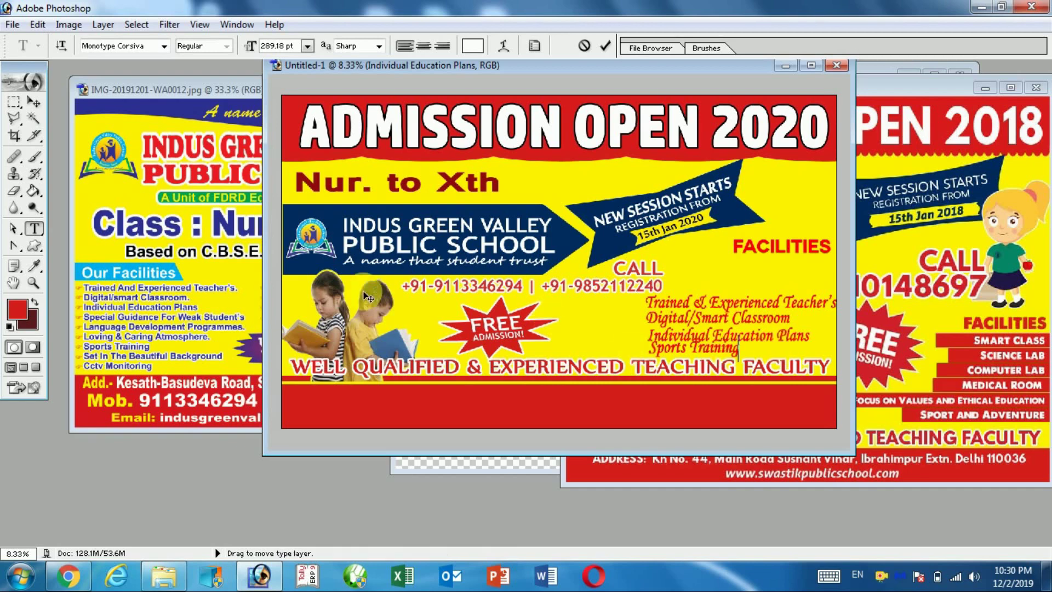
{"action": "left_click", "coordinate": [33, 101]}
{"action": "mouse_move", "coordinate": [701, 347]}
{"action": "left_mouse_down"}
{"action": "mouse_move", "coordinate": [785, 266]}
{"action": "mouse_move", "coordinate": [742, 268]}
{"action": "mouse_move", "coordinate": [790, 268]}
{"action": "mouse_move", "coordinate": [754, 270]}
{"action": "left_mouse_up"}
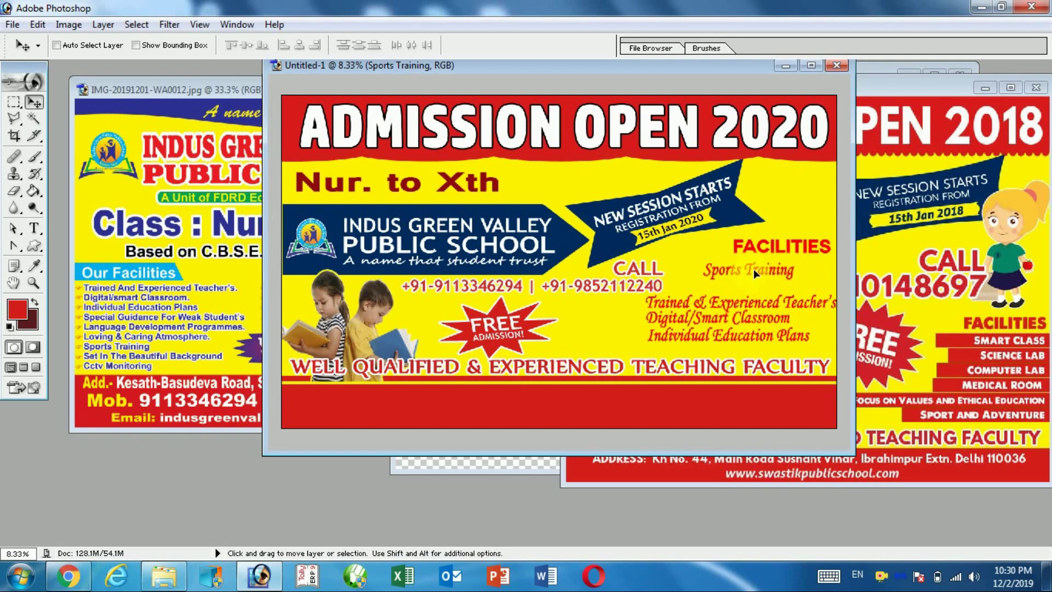
Move Digital/Smart Classroom up below Sports Training and align the Sports Training line.
{"action": "right_click", "coordinate": [747, 324]}
{"action": "left_click", "coordinate": [767, 329]}
{"action": "left_click_drag", "start_coordinate": [750, 315], "coordinate": [785, 285]}
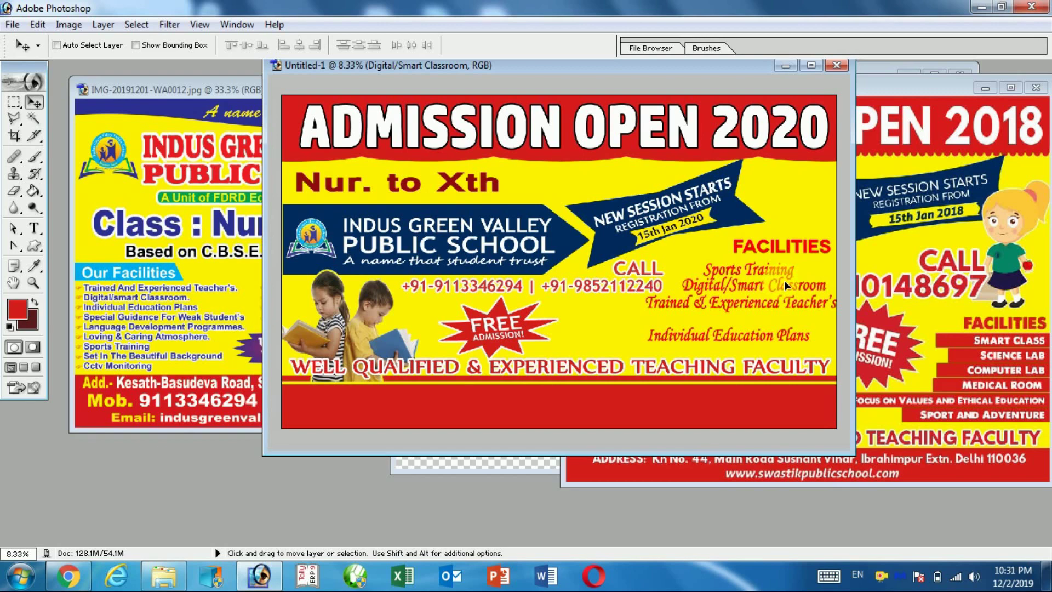
{"action": "left_click_drag", "start_coordinate": [784, 280], "coordinate": [787, 281]}
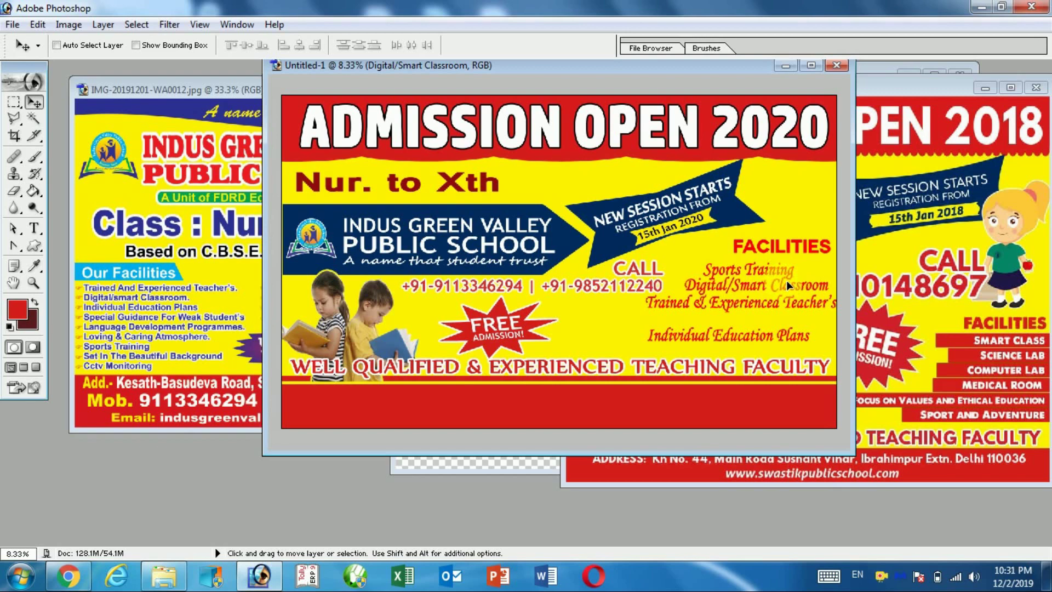
{"action": "right_click", "coordinate": [755, 277]}
{"action": "left_click", "coordinate": [758, 281]}
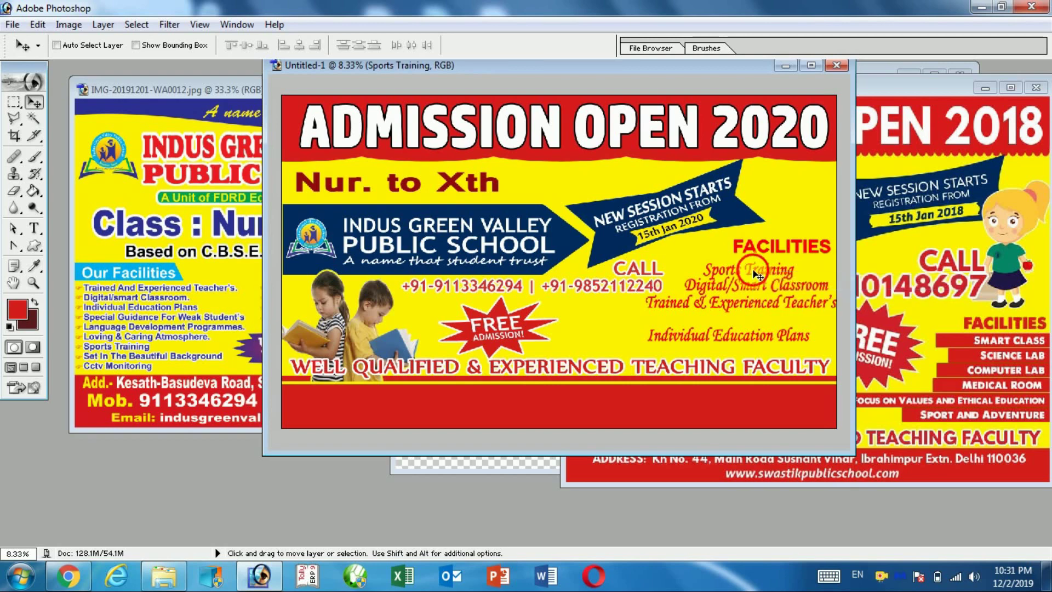
{"action": "left_click_drag", "start_coordinate": [757, 269], "coordinate": [738, 265]}
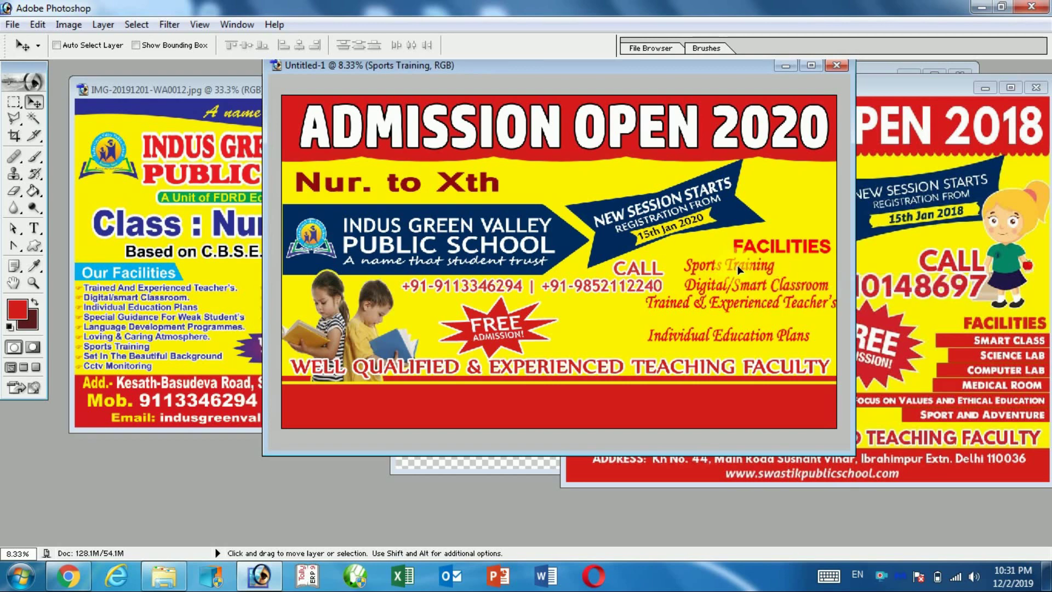
{"action": "left_click_drag", "start_coordinate": [738, 265], "coordinate": [739, 265]}
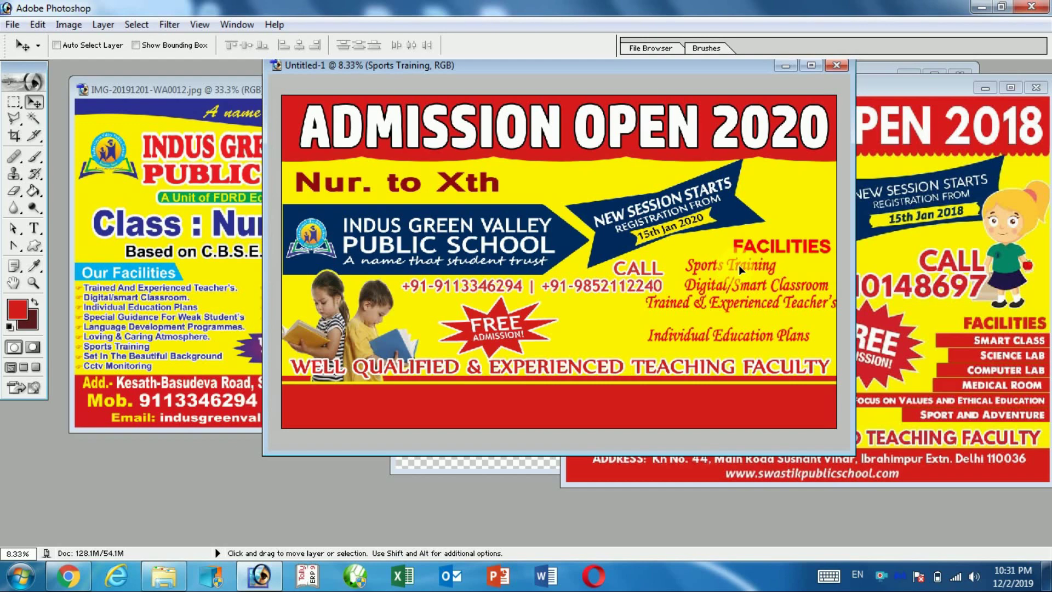
Align the teacher line and move Individual Education Plans up beneath it.
{"action": "right_click", "coordinate": [731, 311]}
{"action": "left_click", "coordinate": [734, 308]}
{"action": "right_click", "coordinate": [734, 311]}
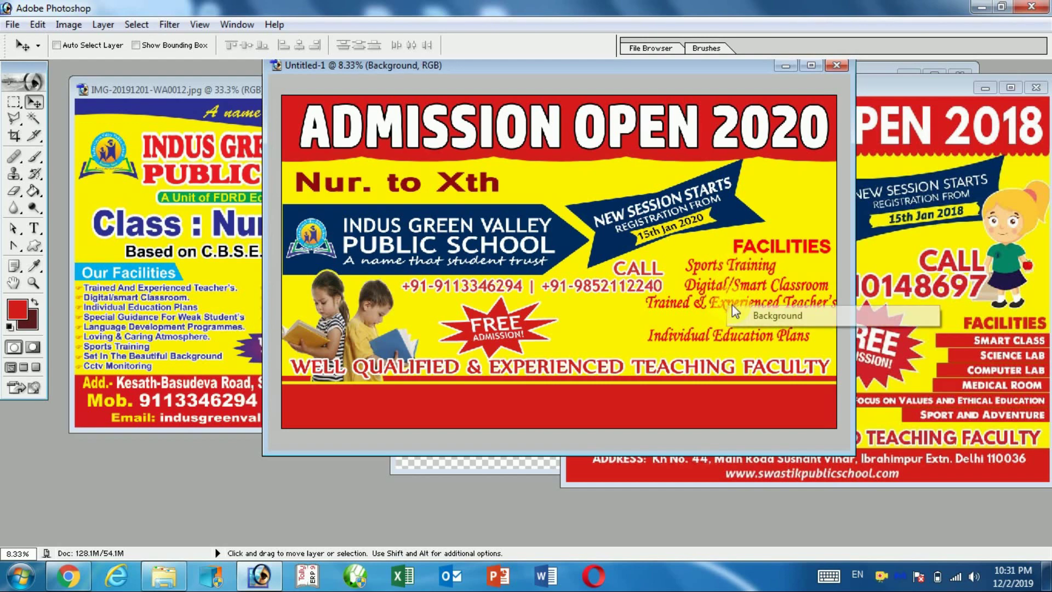
{"action": "right_click", "coordinate": [731, 301]}
{"action": "left_click", "coordinate": [741, 307]}
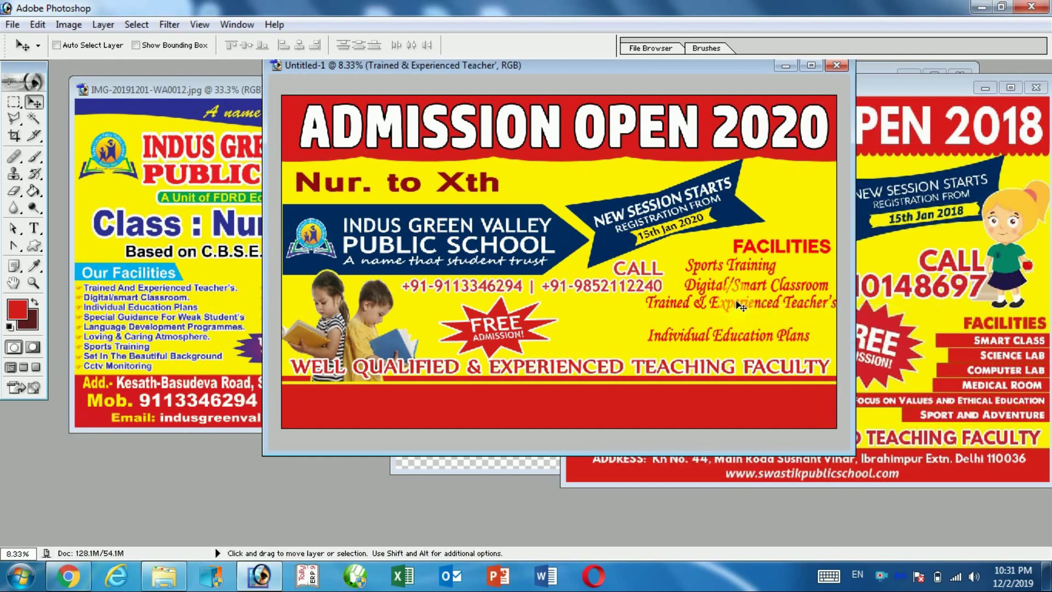
{"action": "left_click_drag", "start_coordinate": [741, 307], "coordinate": [735, 307]}
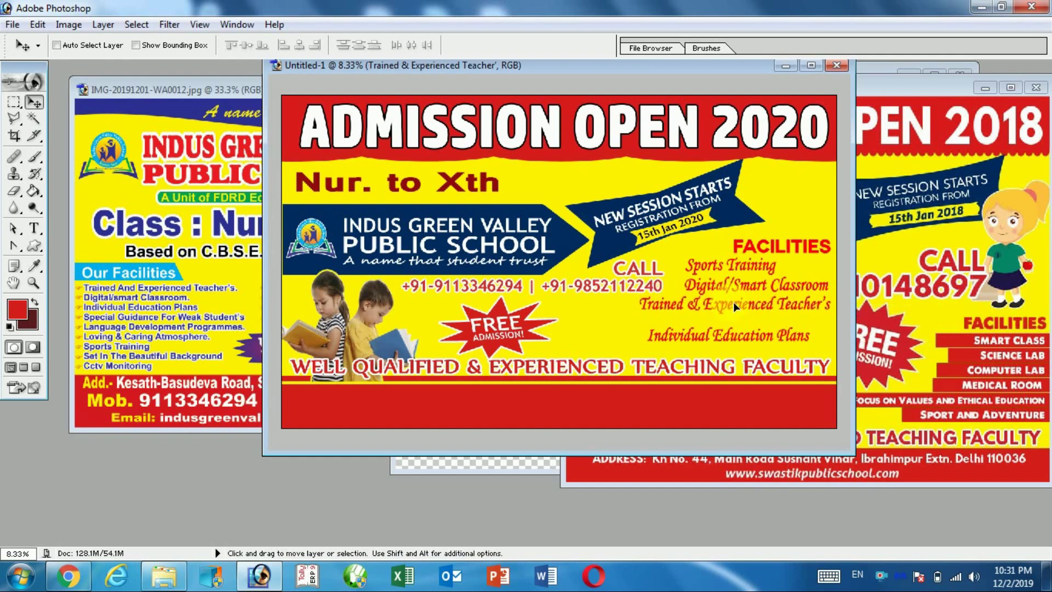
{"action": "right_click", "coordinate": [737, 337]}
{"action": "left_click", "coordinate": [745, 345]}
{"action": "mouse_move", "coordinate": [743, 342]}
{"action": "left_mouse_down"}
{"action": "mouse_move", "coordinate": [748, 320]}
{"action": "mouse_move", "coordinate": [736, 327]}
{"action": "left_mouse_up"}
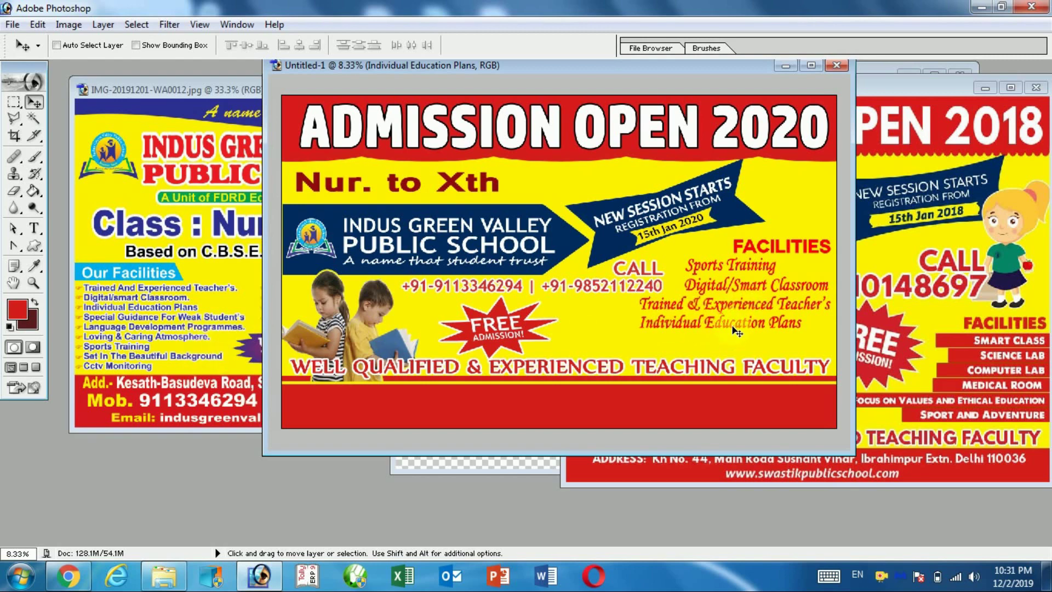
Copy Individual Education Plans one line lower, retype it as 'Language Development Programmes', and align it.
{"action": "left_click_drag", "start_coordinate": [733, 326], "coordinate": [734, 343], "text": "alt"}
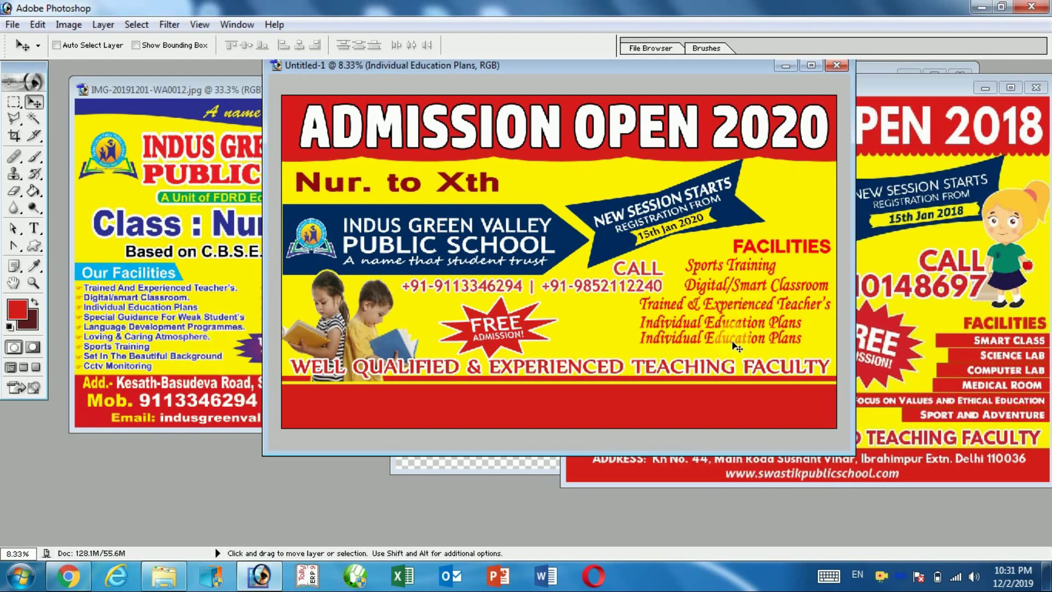
{"action": "key", "text": "t"}
{"action": "triple_click", "coordinate": [730, 346]}
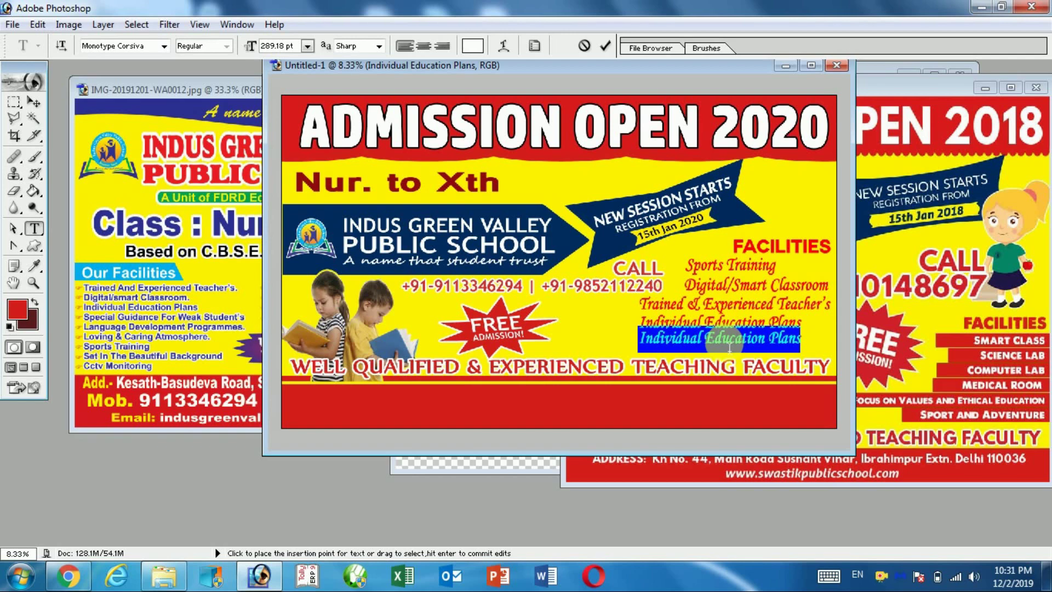
{"action": "type", "text": "L"}
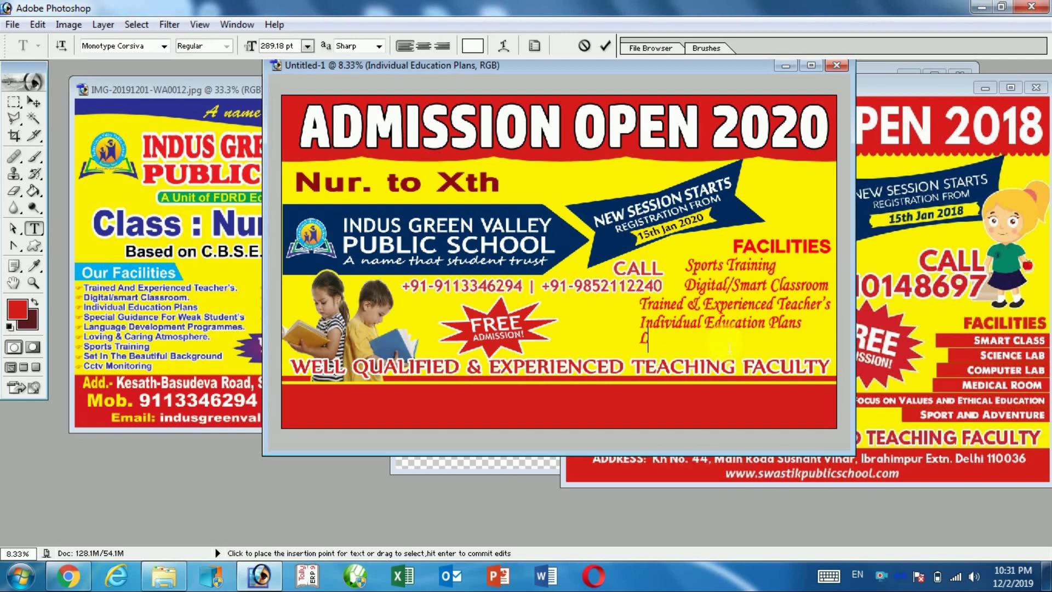
{"action": "type", "text": "an"}
{"action": "type", "text": "g"}
{"action": "type", "text": "uage"}
{"action": "type", "text": " De"}
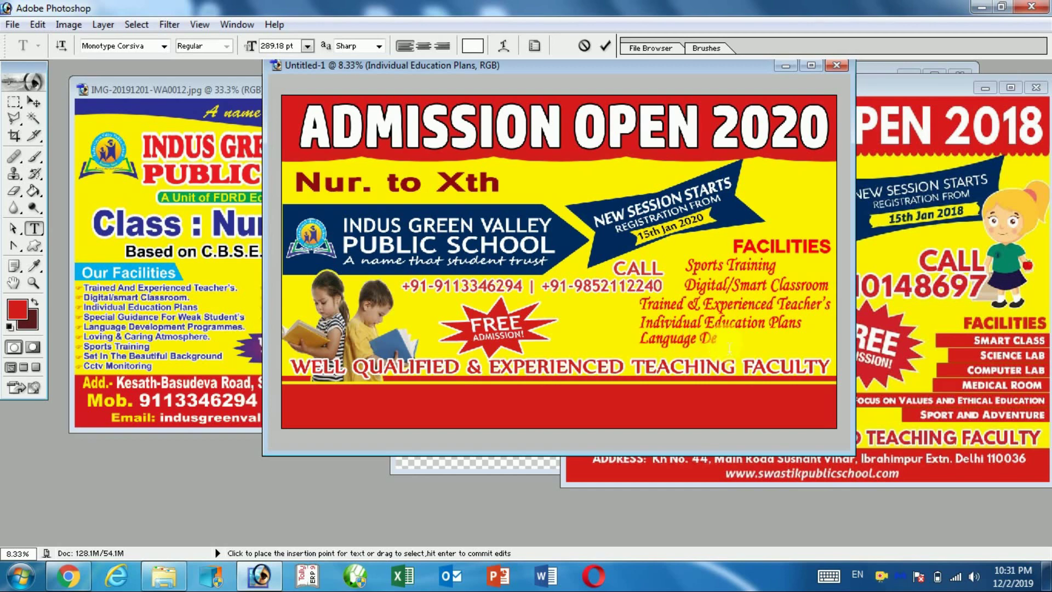
{"action": "type", "text": "velop"}
{"action": "type", "text": "ment P"}
{"action": "type", "text": "rog"}
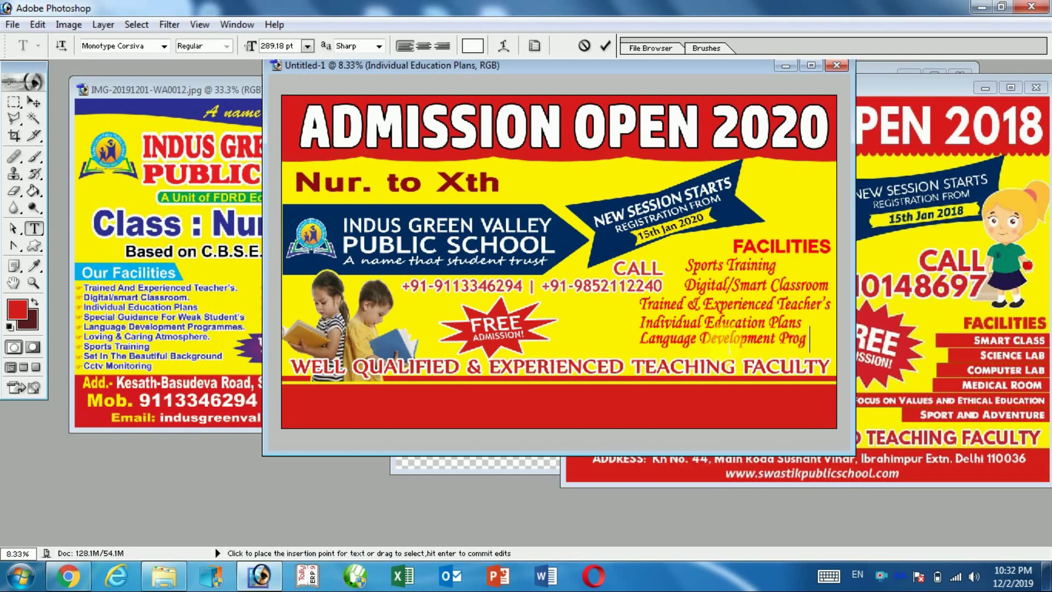
{"action": "type", "text": "ramm"}
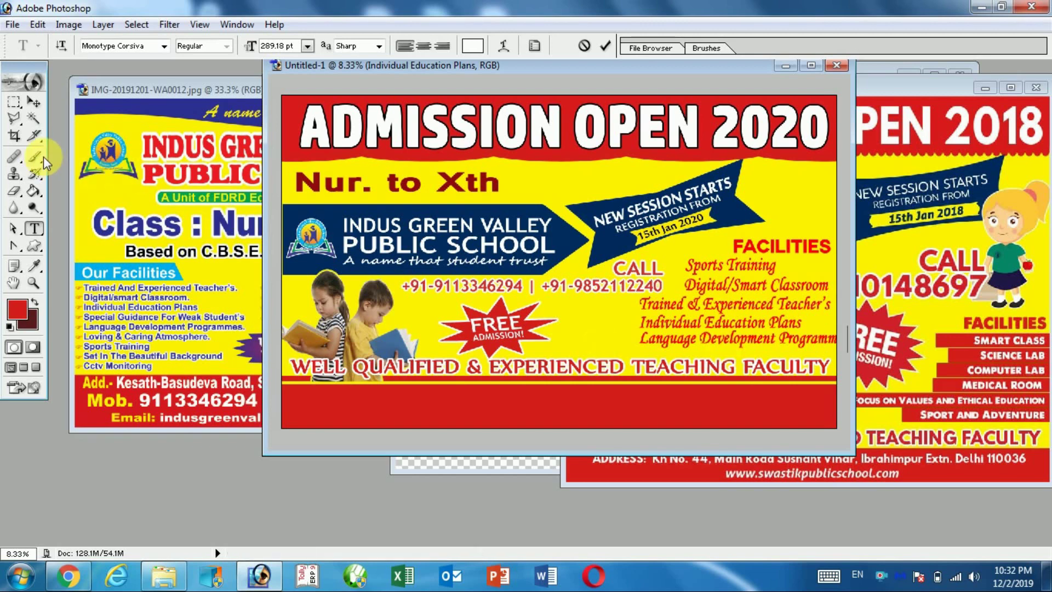
{"action": "left_click", "coordinate": [33, 102]}
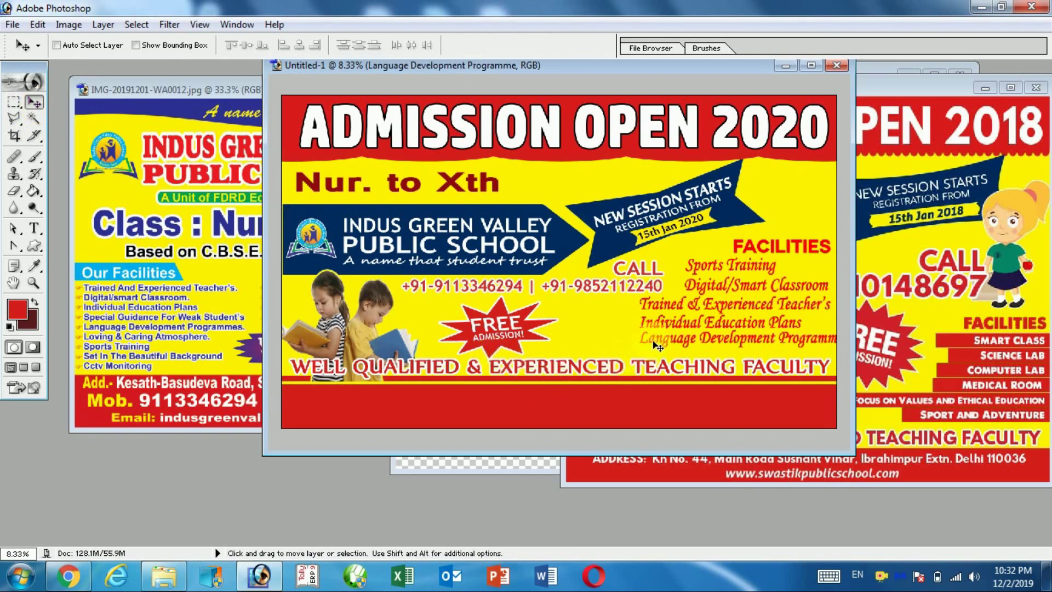
{"action": "mouse_move", "coordinate": [655, 338]}
{"action": "left_mouse_down"}
{"action": "mouse_move", "coordinate": [619, 331]}
{"action": "mouse_move", "coordinate": [630, 337]}
{"action": "left_mouse_up"}
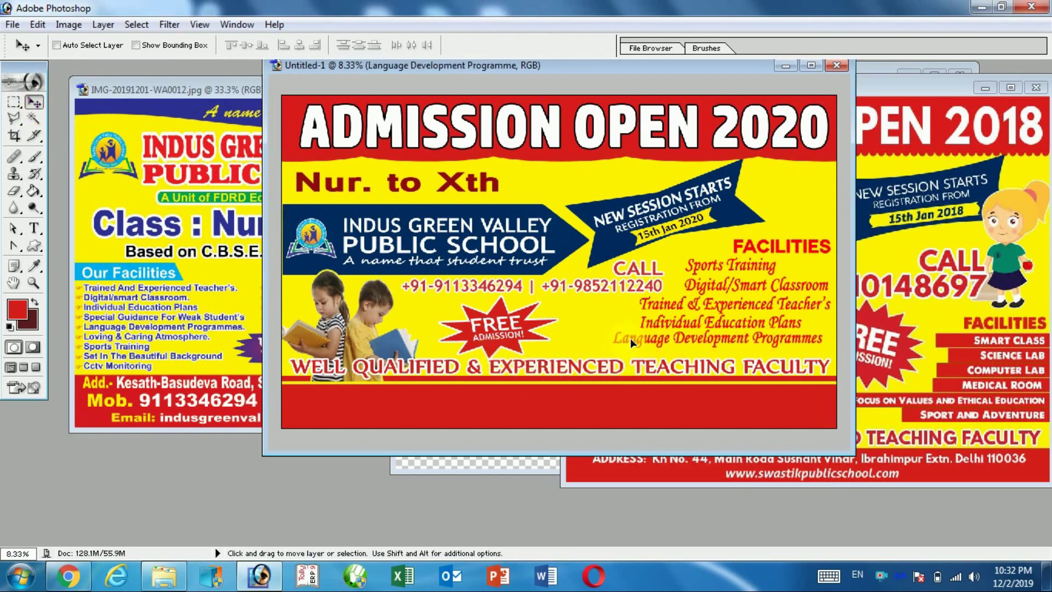
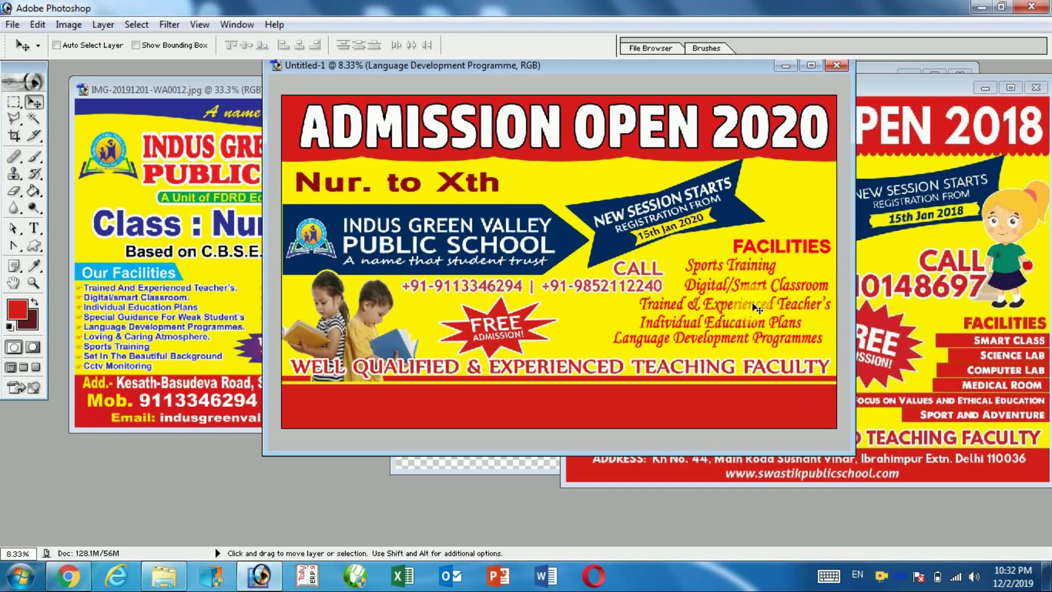
Select the Trained & Experienced Teacher's text layer and delete it through the Layers panel.
{"action": "right_click", "coordinate": [756, 308]}
{"action": "left_click", "coordinate": [747, 307]}
{"action": "right_click", "coordinate": [746, 309]}
{"action": "left_click", "coordinate": [743, 309]}
{"action": "right_click", "coordinate": [741, 309]}
{"action": "left_click", "coordinate": [759, 311]}
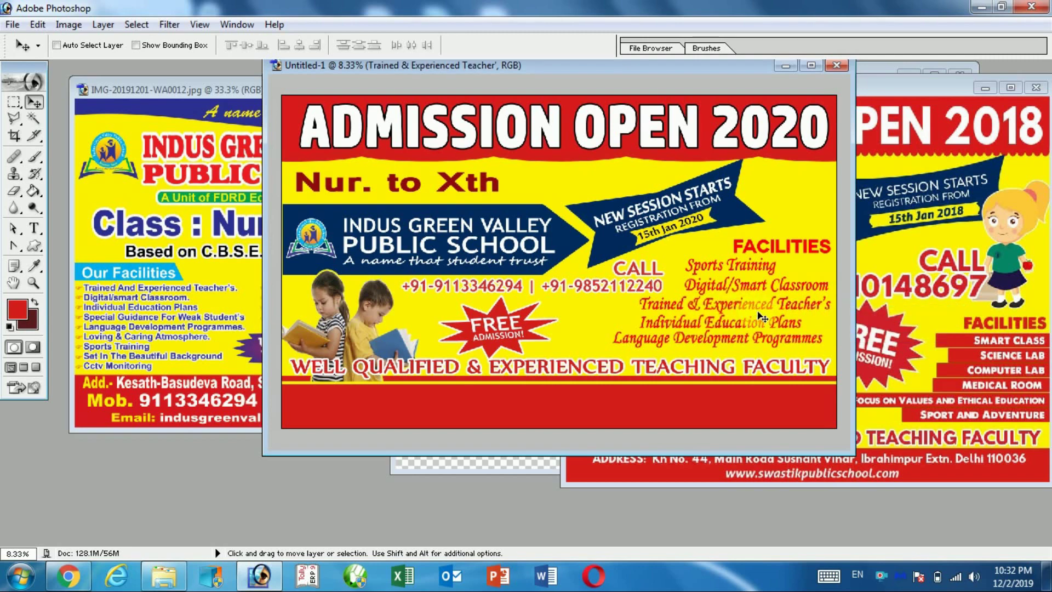
{"action": "left_click_drag", "start_coordinate": [531, 389], "coordinate": [570, 385]}
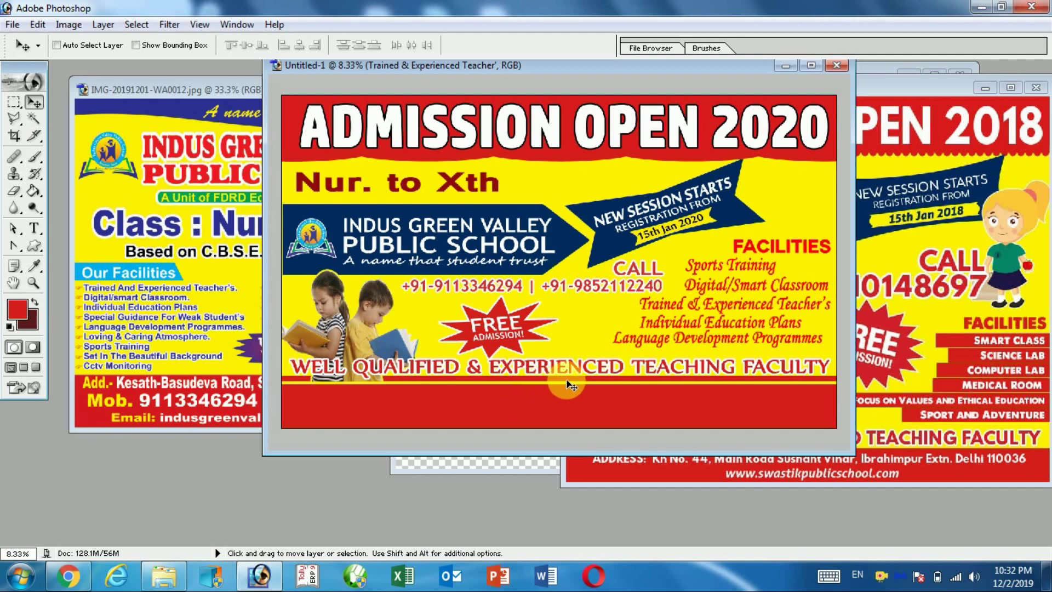
{"action": "key", "text": "F7"}
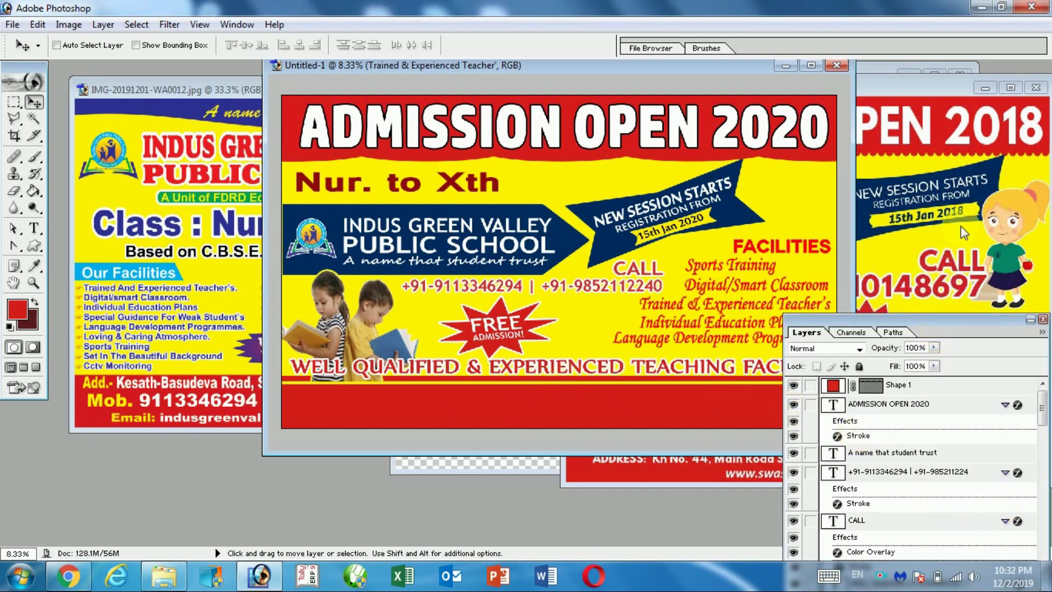
{"action": "left_click_drag", "start_coordinate": [937, 326], "coordinate": [961, 230]}
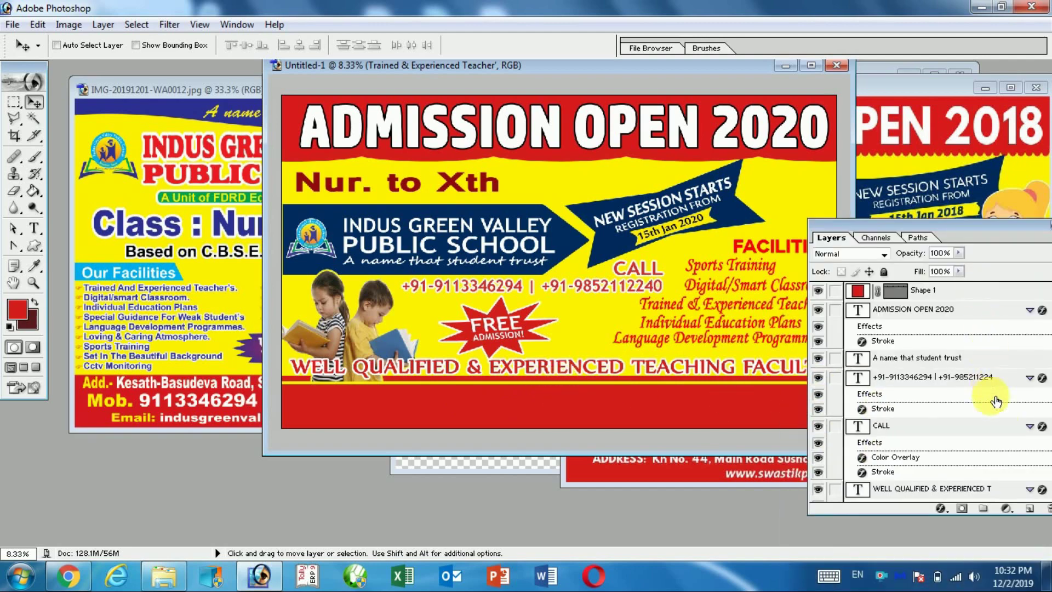
{"action": "left_click", "coordinate": [1047, 509]}
{"action": "left_click", "coordinate": [475, 226]}
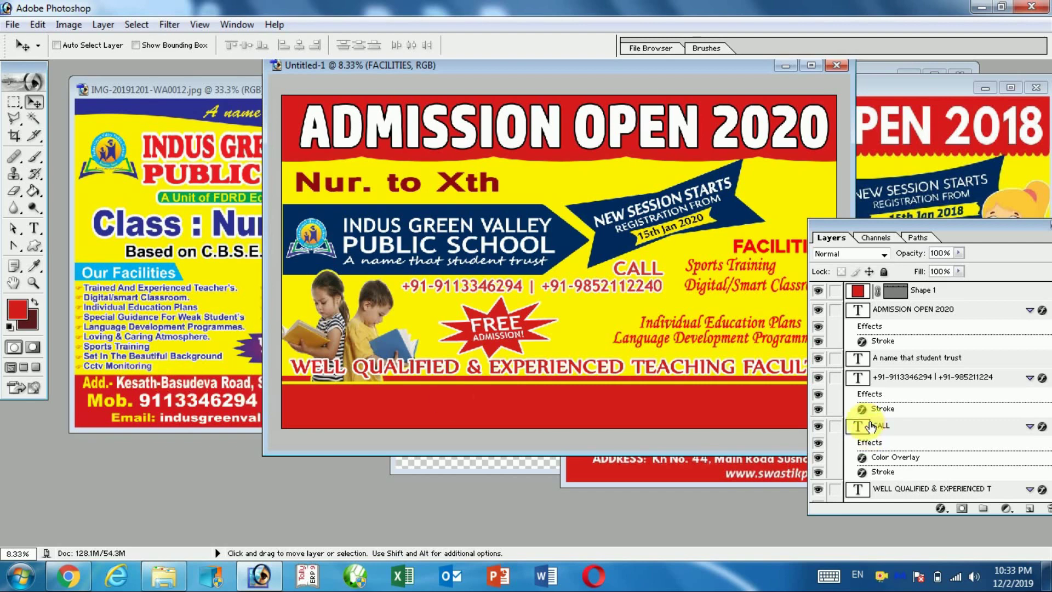
Select the Digital/Smart Classroom text layer and Alt-drag a copy into the gap below.
{"action": "right_click", "coordinate": [758, 292]}
{"action": "left_click", "coordinate": [795, 302]}
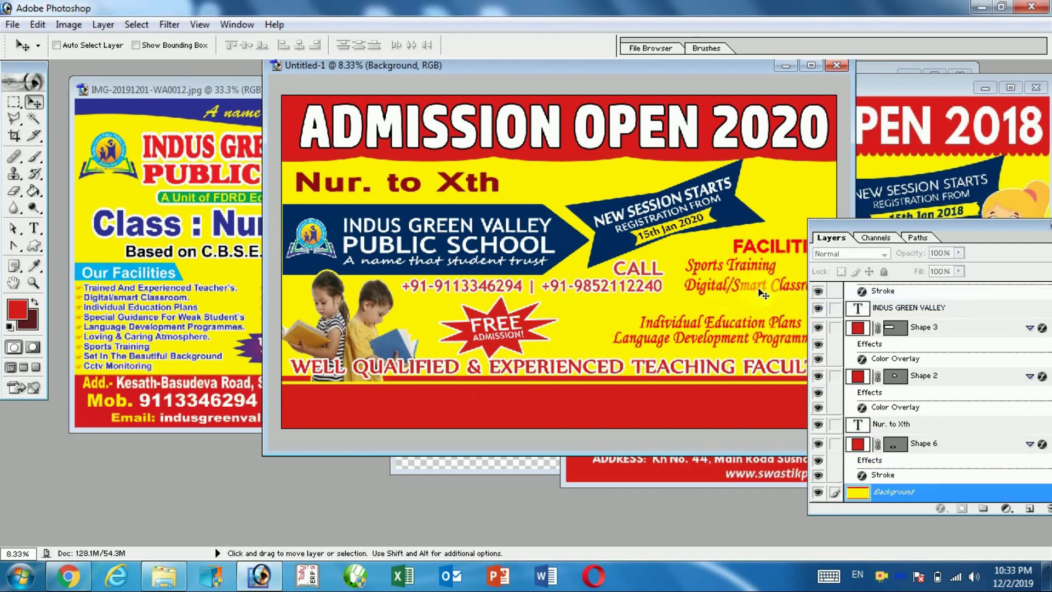
{"action": "right_click", "coordinate": [760, 290]}
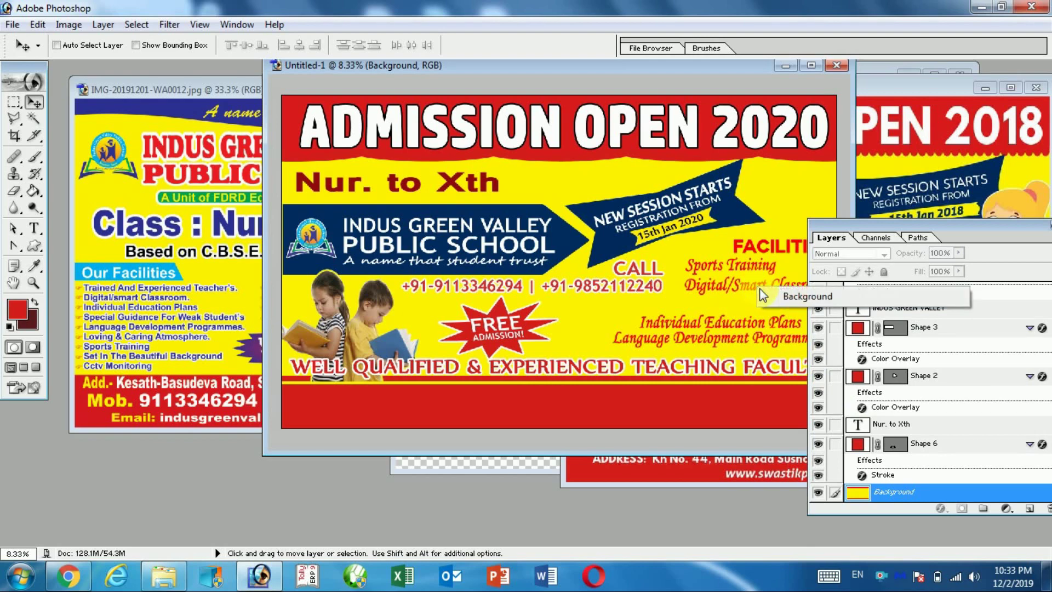
{"action": "left_click", "coordinate": [760, 290]}
{"action": "right_click", "coordinate": [760, 290]}
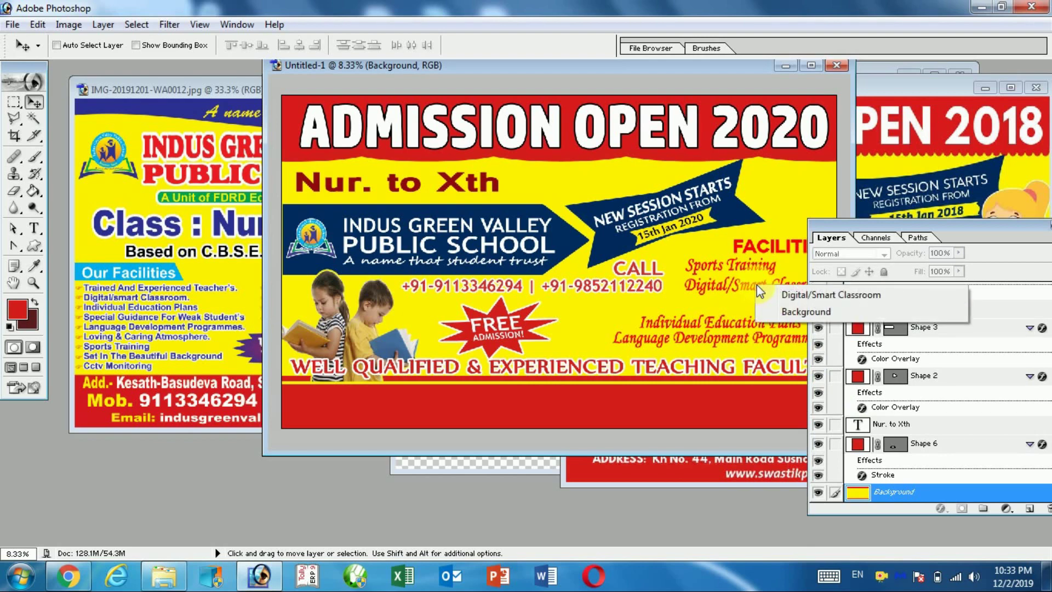
{"action": "left_click", "coordinate": [764, 296]}
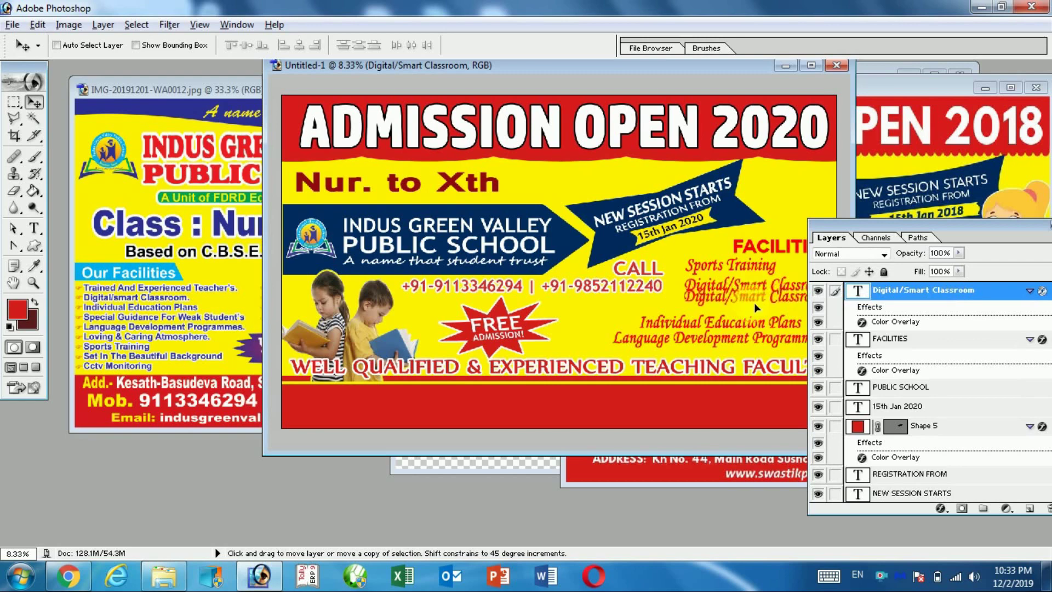
{"action": "left_click_drag", "start_coordinate": [757, 295], "coordinate": [754, 307]}
Retype the copied line as 'Cctv Monitoring' and commit it.
{"action": "key", "text": "t"}
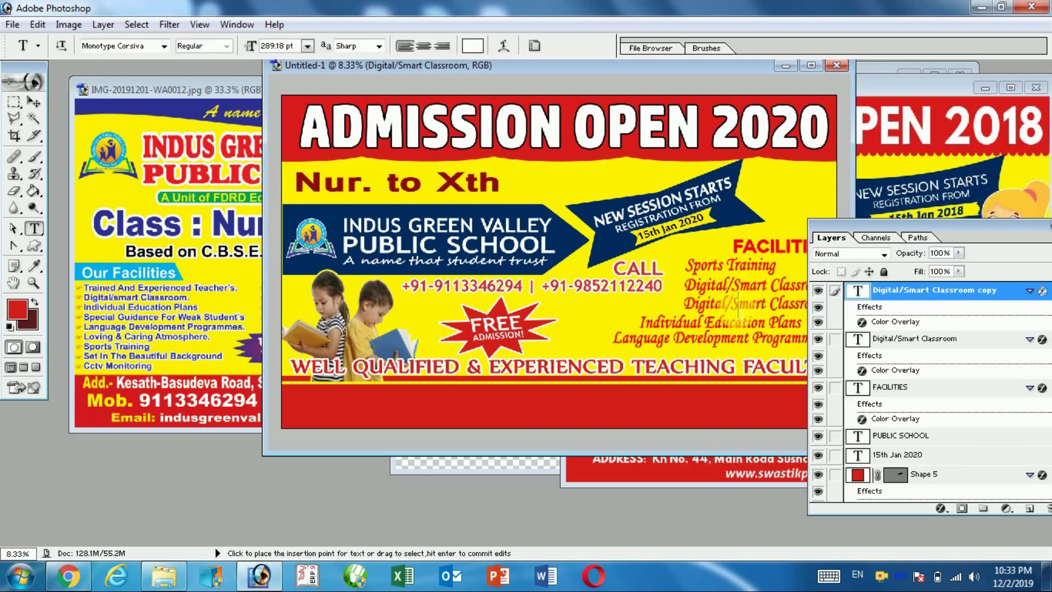
{"action": "left_click", "coordinate": [738, 305]}
{"action": "key", "text": "ctrl+a"}
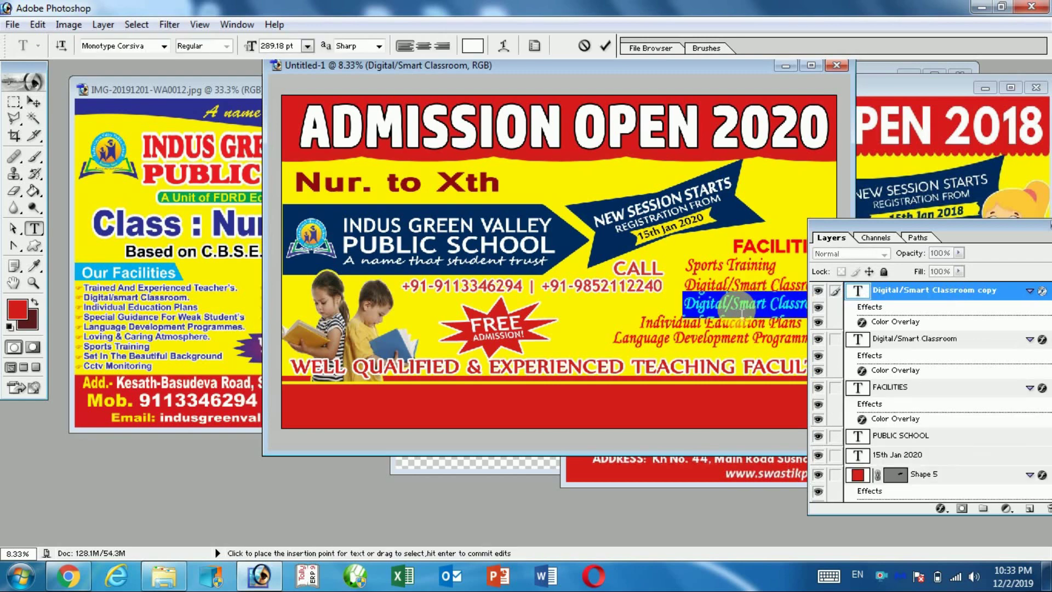
{"action": "type", "text": "Cc"}
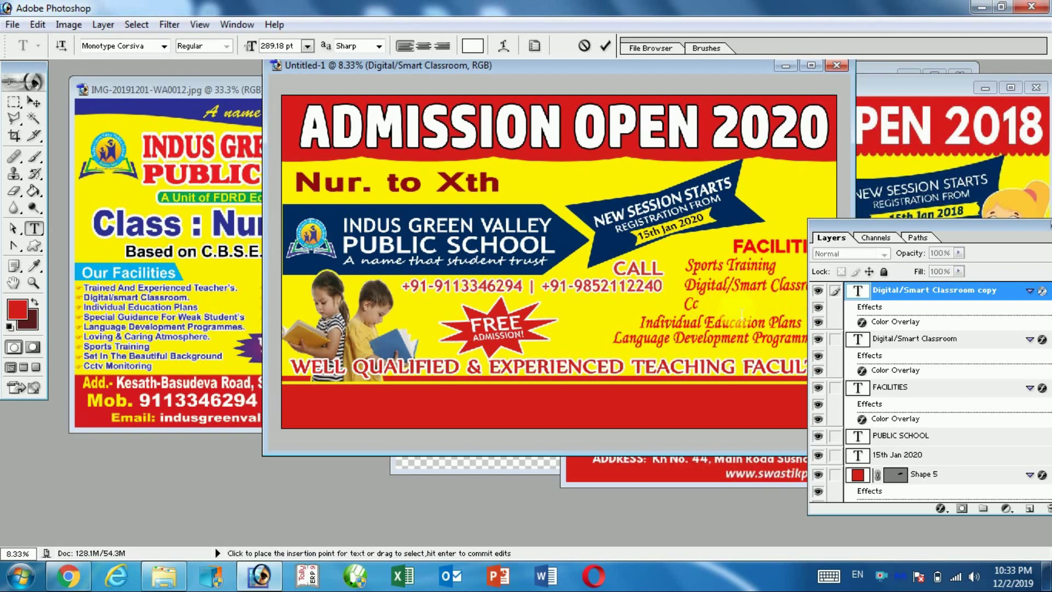
{"action": "type", "text": "tv"}
{"action": "type", "text": " Mon"}
{"action": "type", "text": "i"}
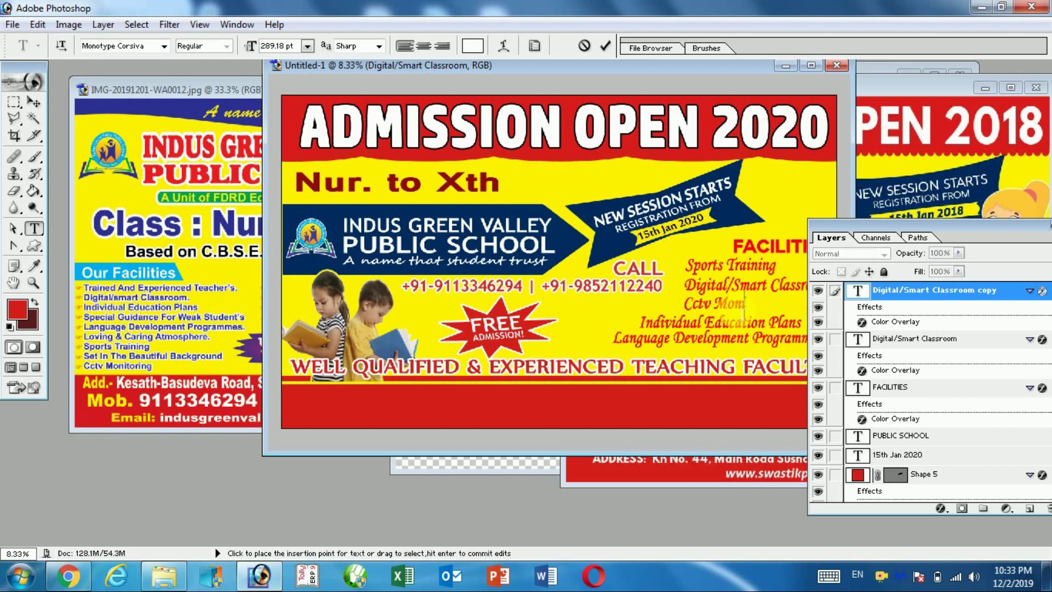
{"action": "type", "text": "to"}
{"action": "type", "text": "ring"}
{"action": "left_click", "coordinate": [34, 104]}
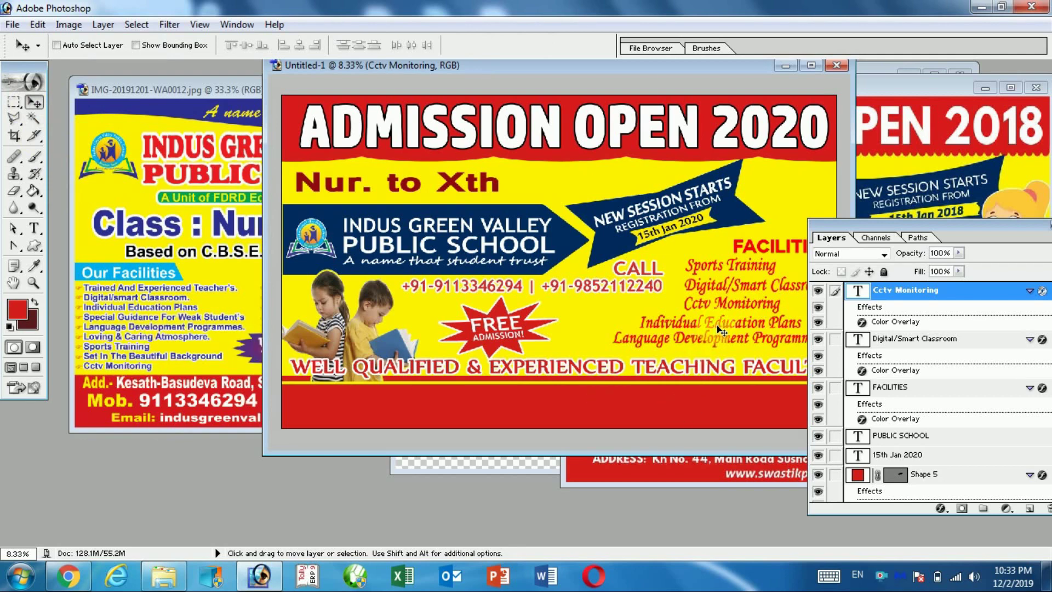
Close the layers list and dismiss the locked-background warning after trying to move it.
{"action": "left_click", "coordinate": [975, 240]}
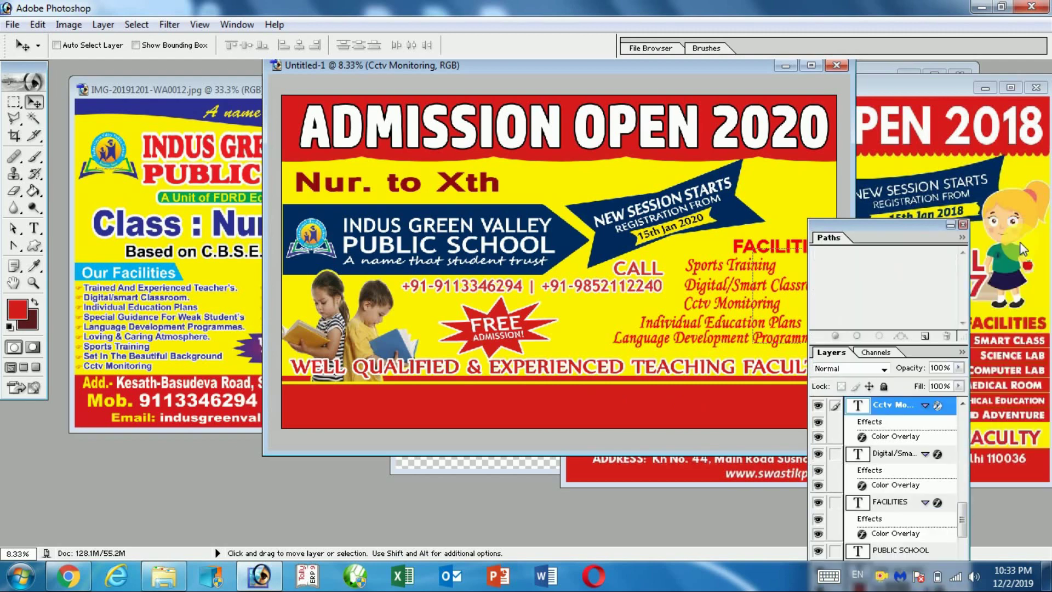
{"action": "left_click", "coordinate": [964, 226]}
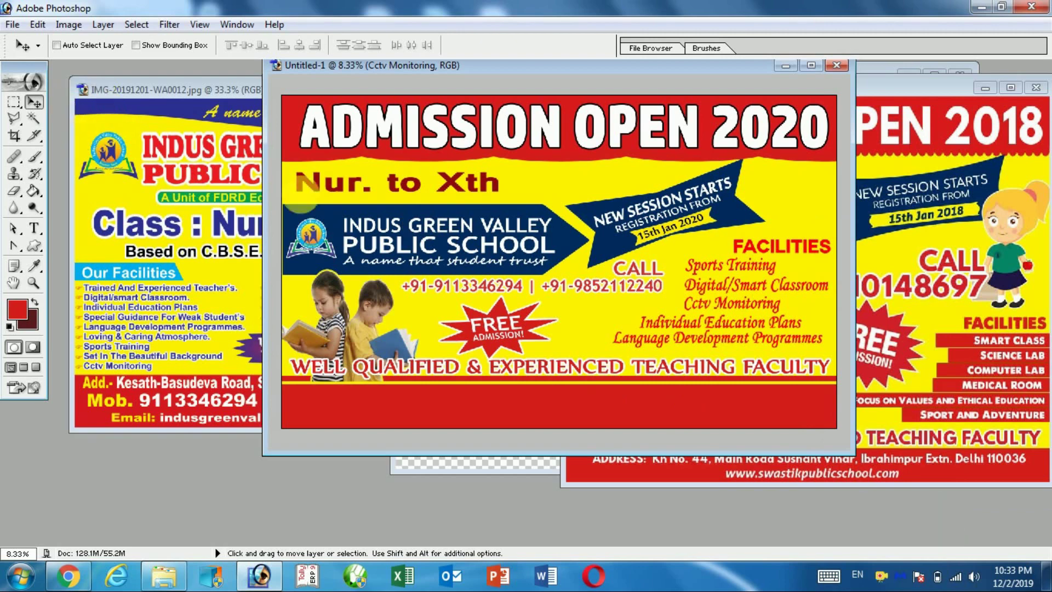
{"action": "right_click", "coordinate": [777, 272]}
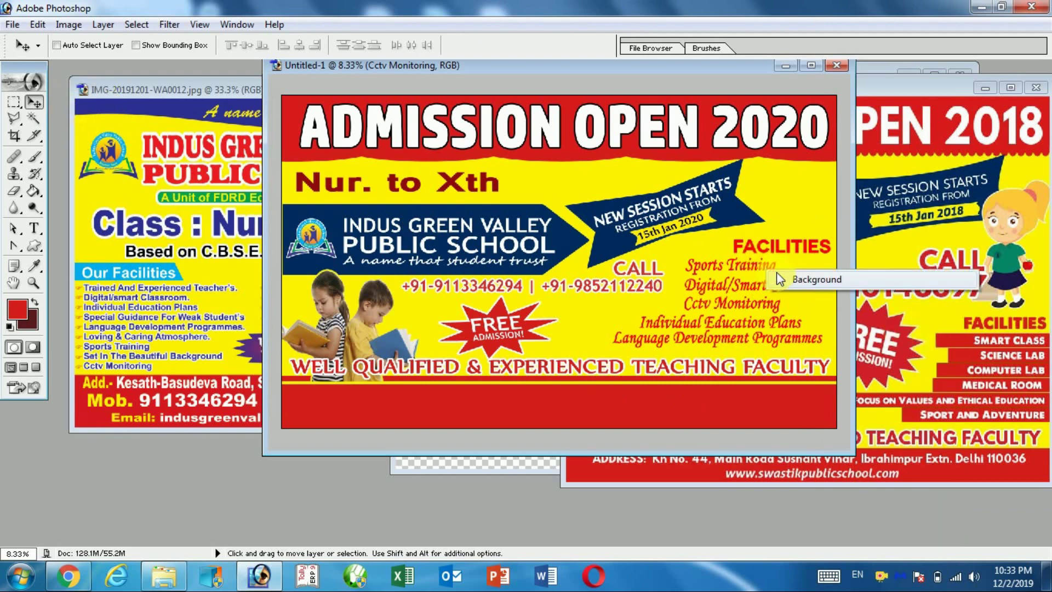
{"action": "left_click", "coordinate": [806, 281]}
{"action": "left_click_drag", "start_coordinate": [778, 271], "coordinate": [792, 269]}
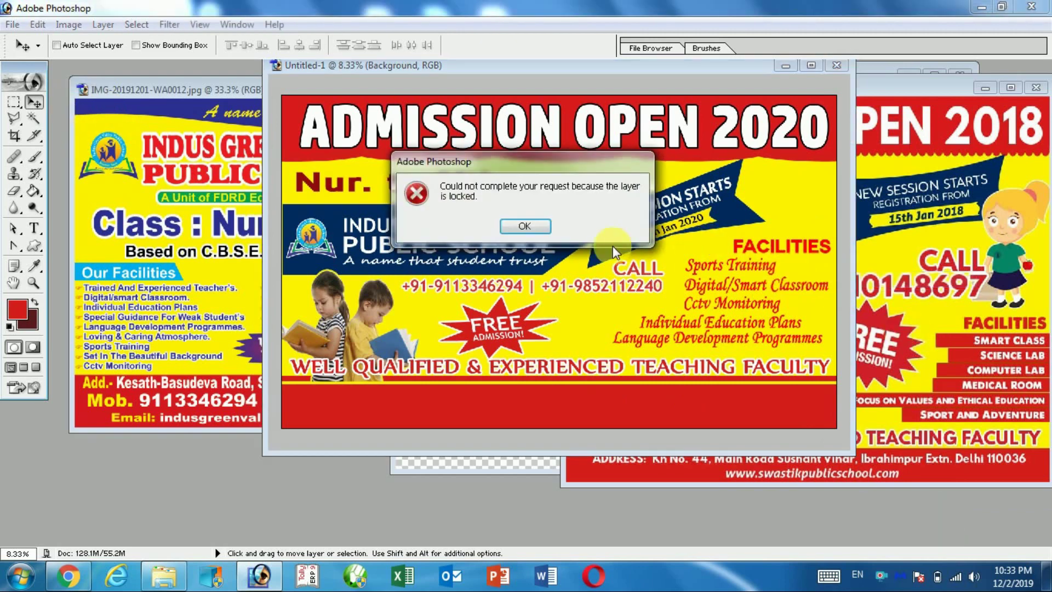
{"action": "left_click", "coordinate": [525, 225]}
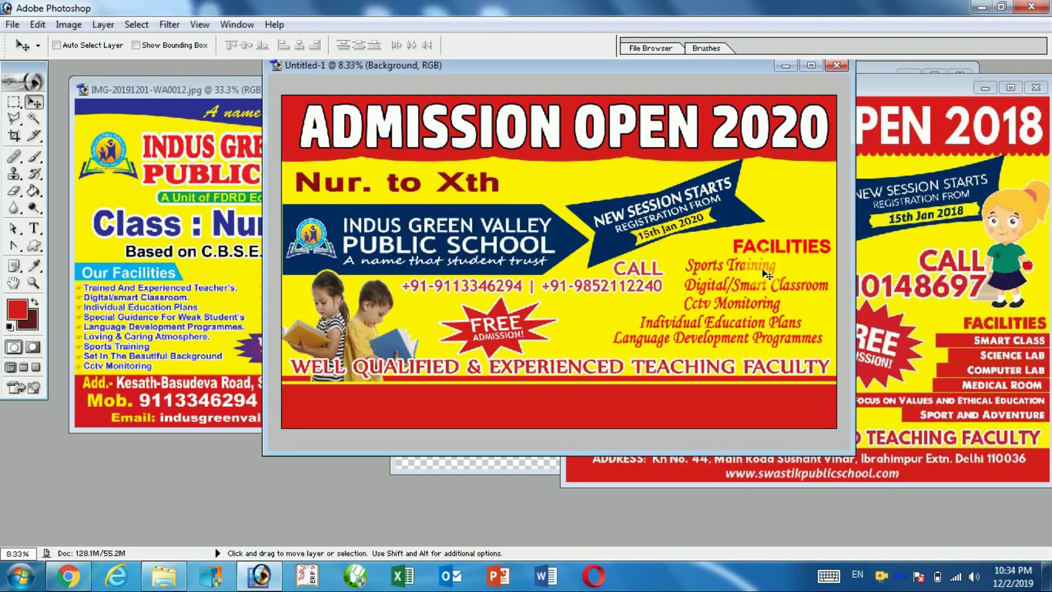
Shift Sports Training and Digital/Smart Classroom right to the banner's edge.
{"action": "left_click", "coordinate": [812, 65]}
{"action": "key", "text": "ctrl+space"}
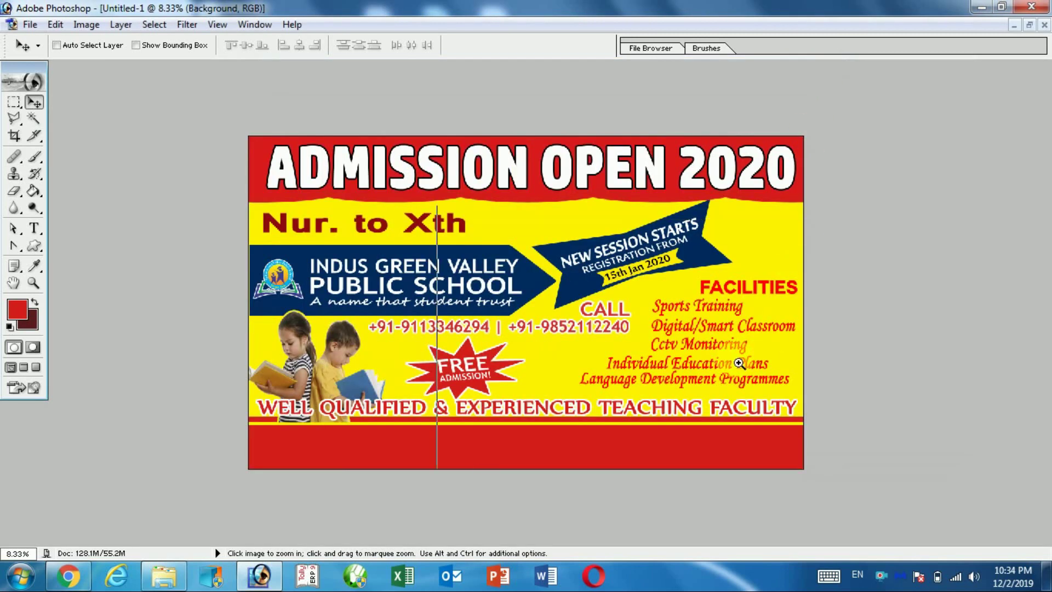
{"action": "left_click", "coordinate": [754, 356]}
{"action": "left_click", "coordinate": [871, 427]}
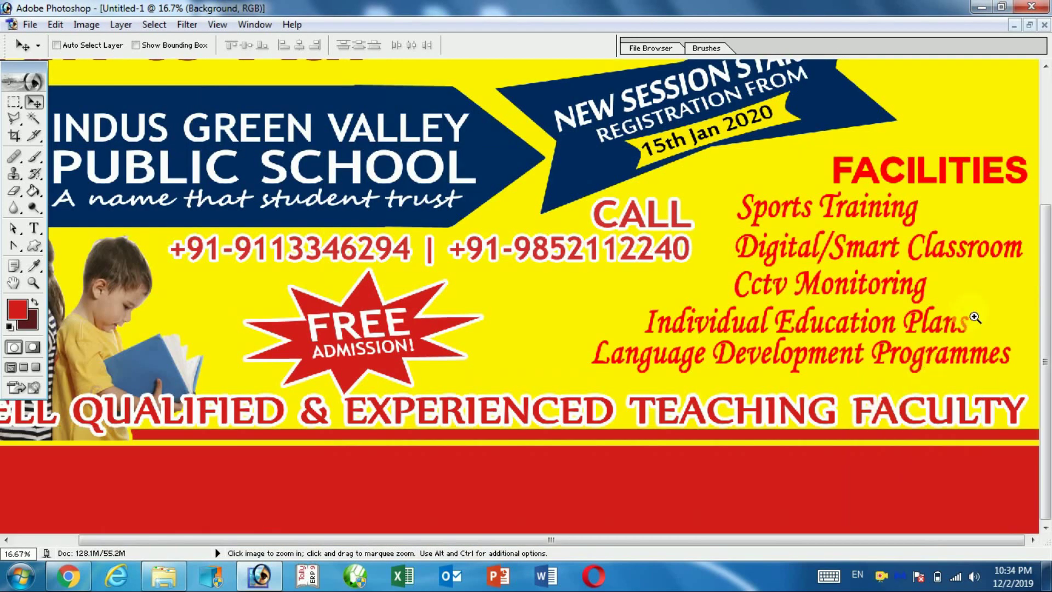
{"action": "left_click", "coordinate": [910, 308]}
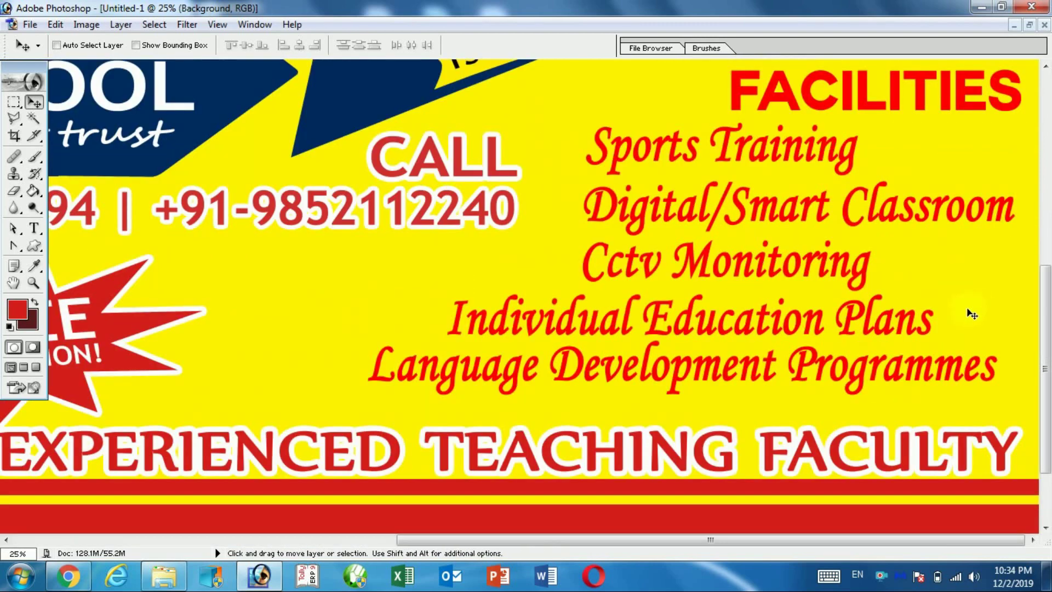
{"action": "right_click", "coordinate": [858, 162]}
{"action": "left_click", "coordinate": [863, 166]}
{"action": "left_click_drag", "start_coordinate": [858, 162], "coordinate": [1027, 165]}
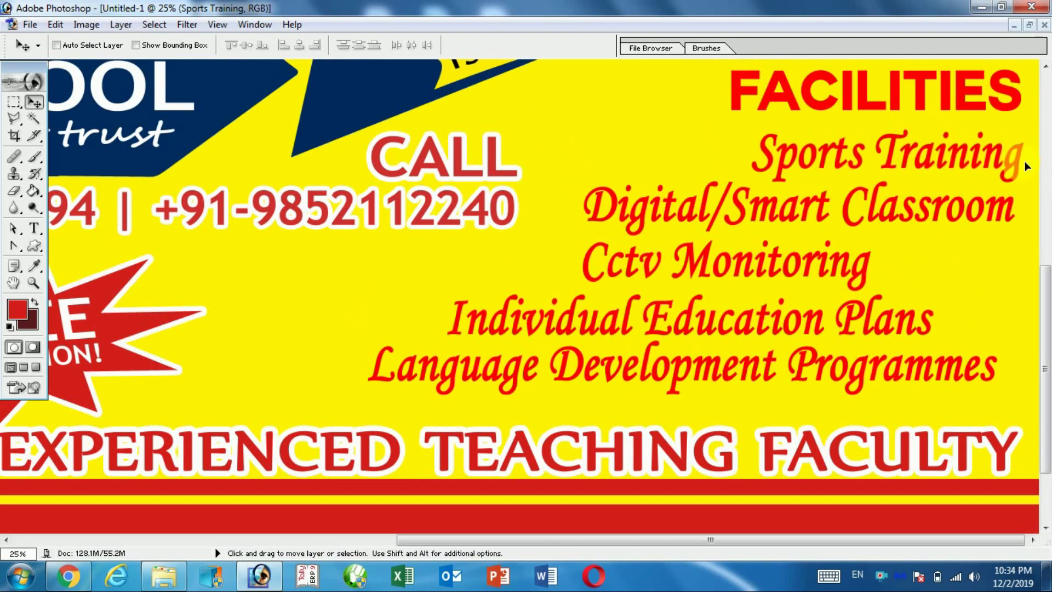
{"action": "right_click", "coordinate": [1013, 208]}
{"action": "left_click", "coordinate": [1013, 212]}
{"action": "left_click_drag", "start_coordinate": [1014, 212], "coordinate": [1021, 209]}
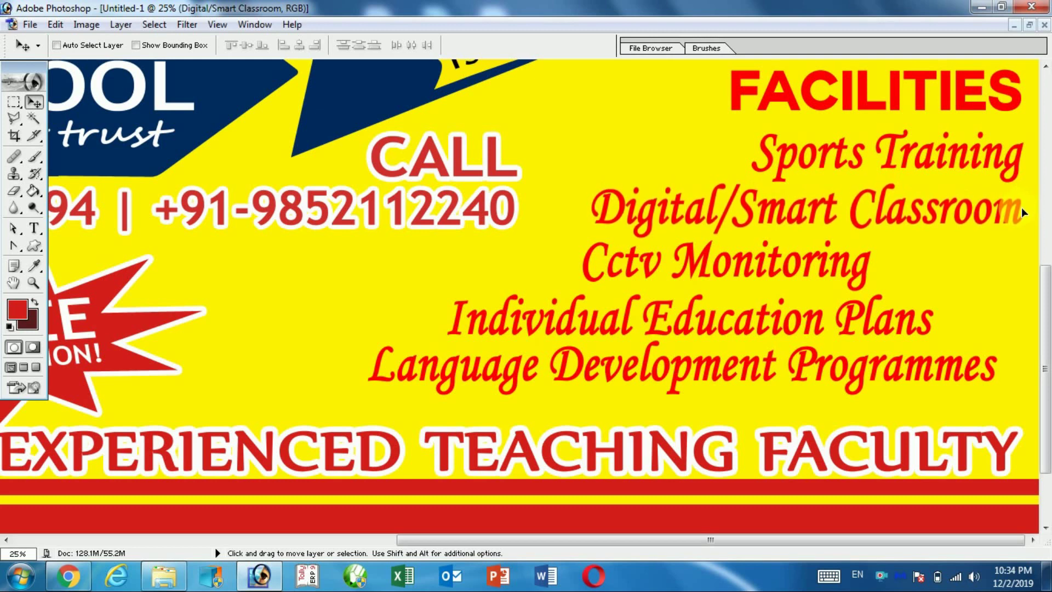
Right-align Cctv Monitoring, Individual Education Plans and Language Development Programmes beneath them.
{"action": "right_click", "coordinate": [875, 281]}
{"action": "left_click", "coordinate": [875, 280]}
{"action": "left_click_drag", "start_coordinate": [871, 268], "coordinate": [1021, 269]}
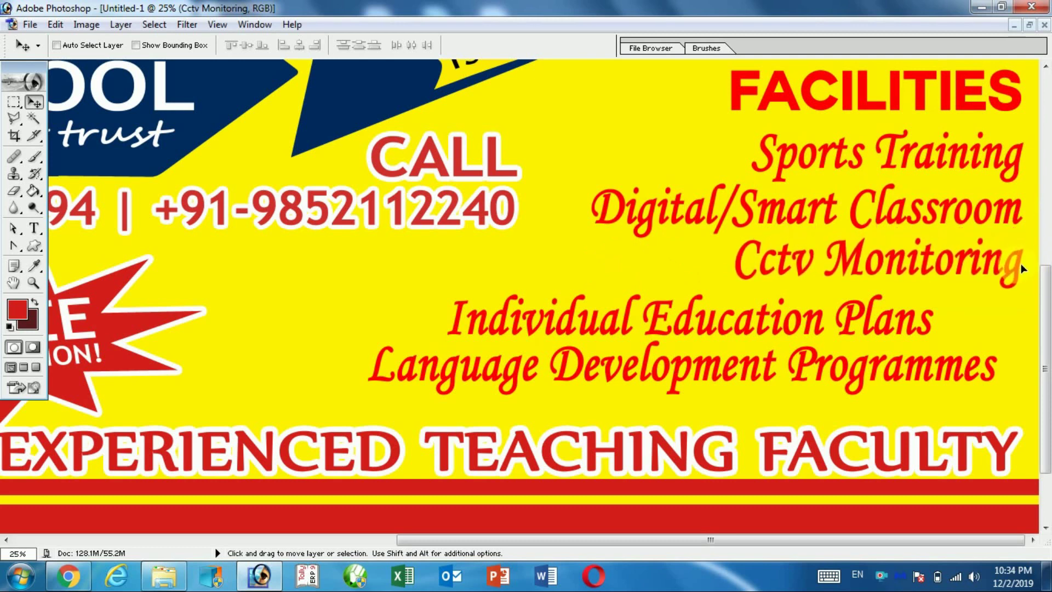
{"action": "right_click", "coordinate": [931, 331]}
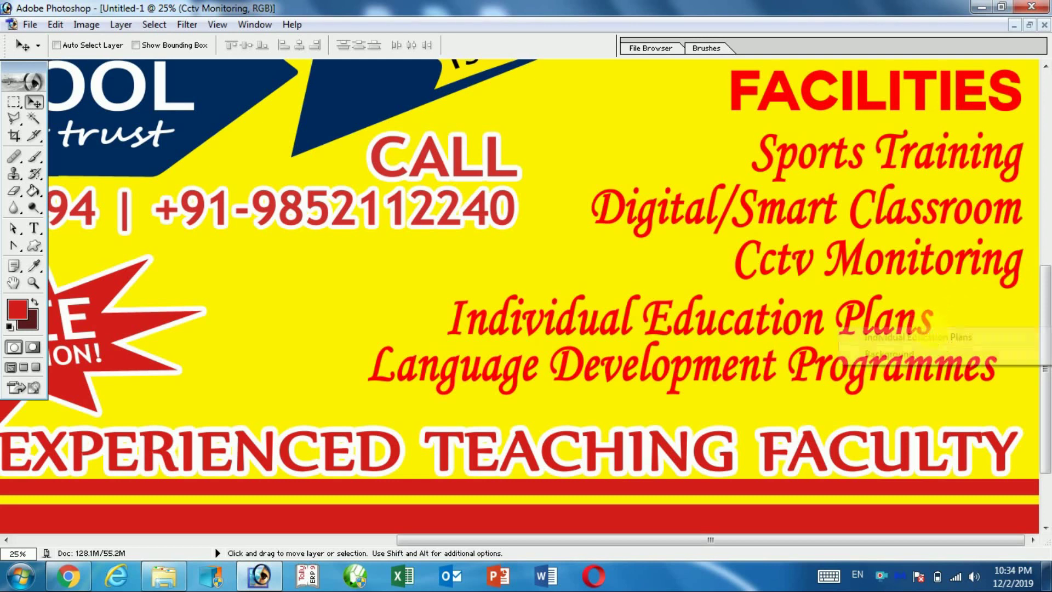
{"action": "left_click", "coordinate": [934, 334]}
{"action": "left_click_drag", "start_coordinate": [934, 334], "coordinate": [1023, 321]}
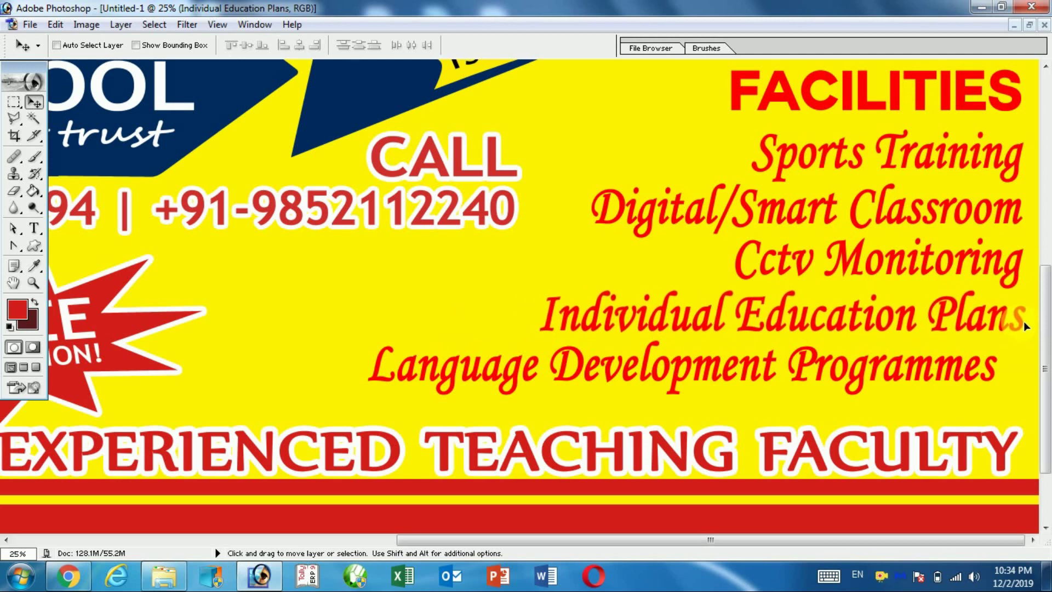
{"action": "right_click", "coordinate": [999, 379]}
{"action": "left_click", "coordinate": [992, 382]}
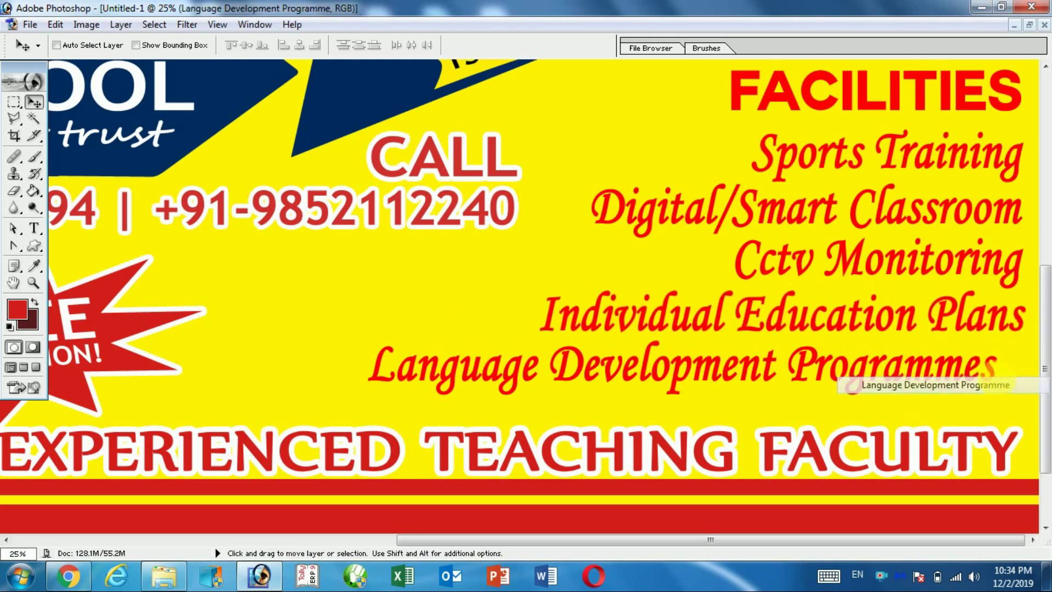
{"action": "left_click_drag", "start_coordinate": [999, 375], "coordinate": [1024, 386]}
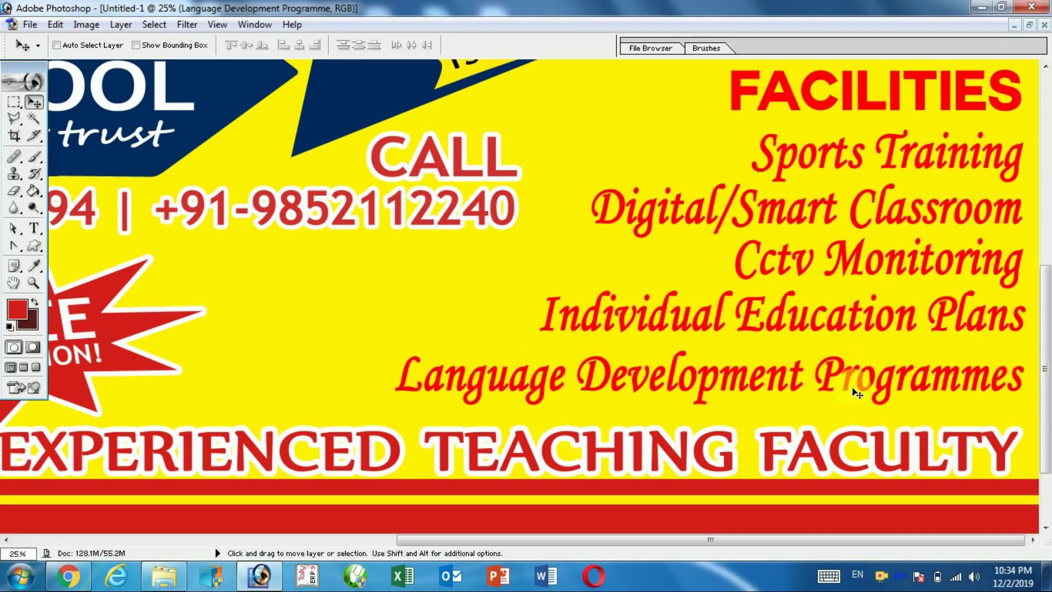
Zoom out to see the whole banner.
{"action": "left_click", "coordinate": [783, 355], "text": "ctrl+alt"}
{"action": "left_click", "coordinate": [782, 355], "text": "ctrl+alt"}
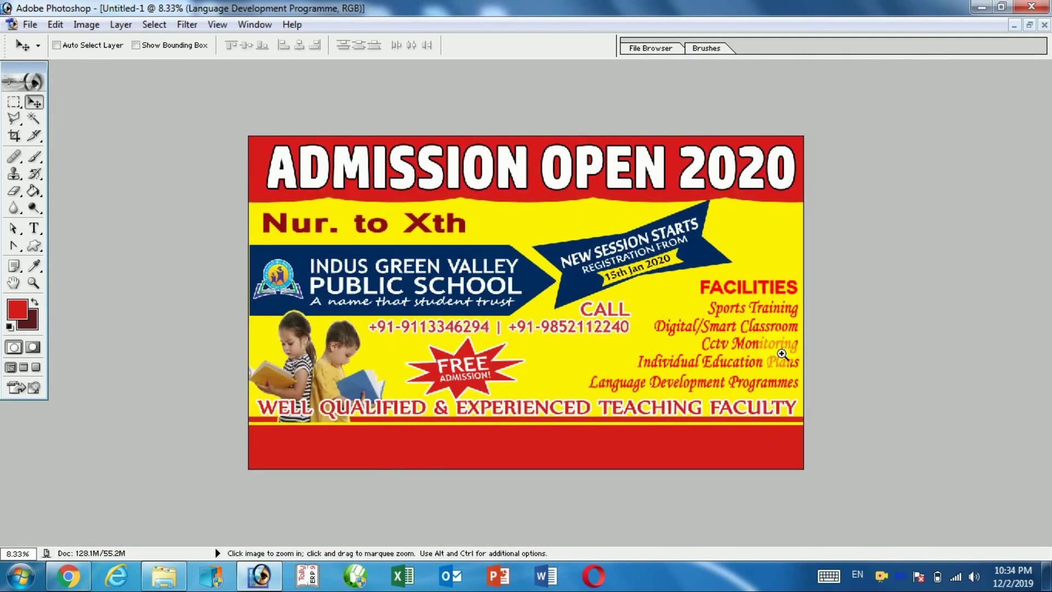
{"action": "left_click", "coordinate": [783, 355], "text": "ctrl"}
{"action": "left_click", "coordinate": [783, 355], "text": "ctrl+alt"}
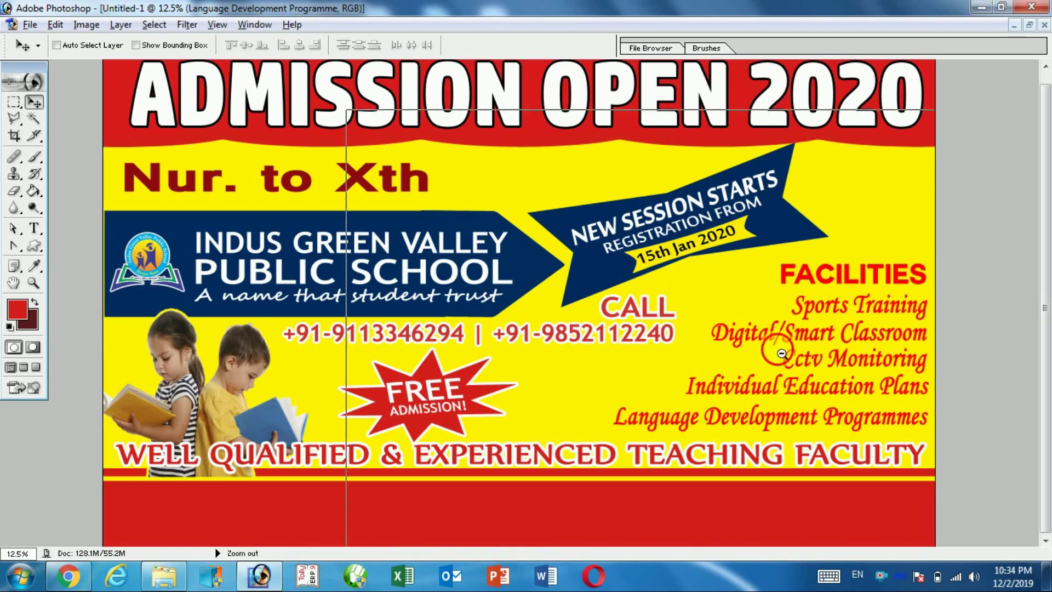
Tile the open documents as separate windows, moving the 2018 reference poster aside.
{"action": "left_click", "coordinate": [1030, 24]}
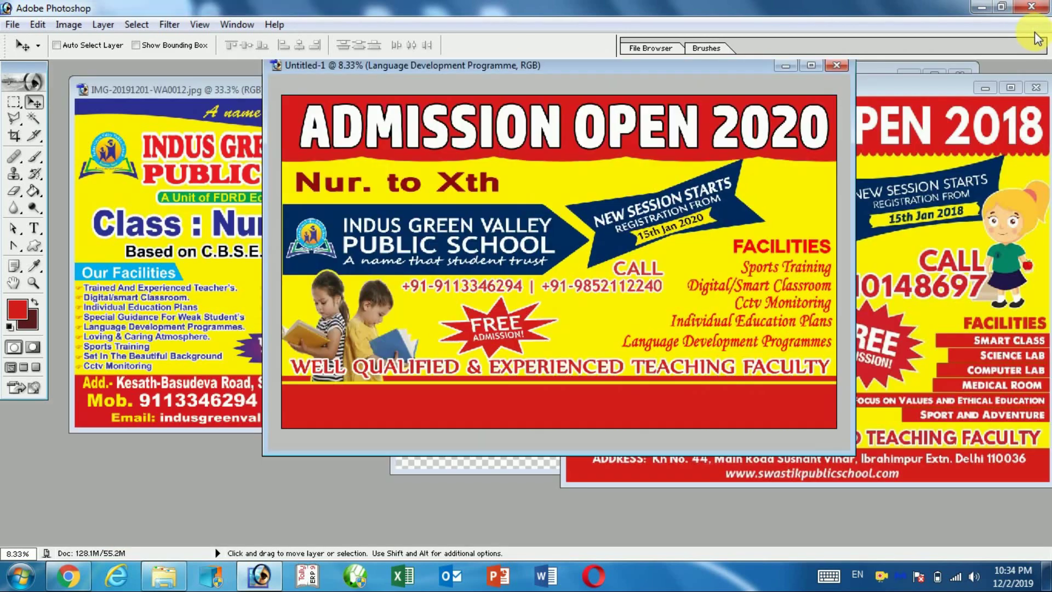
{"action": "left_click", "coordinate": [903, 307]}
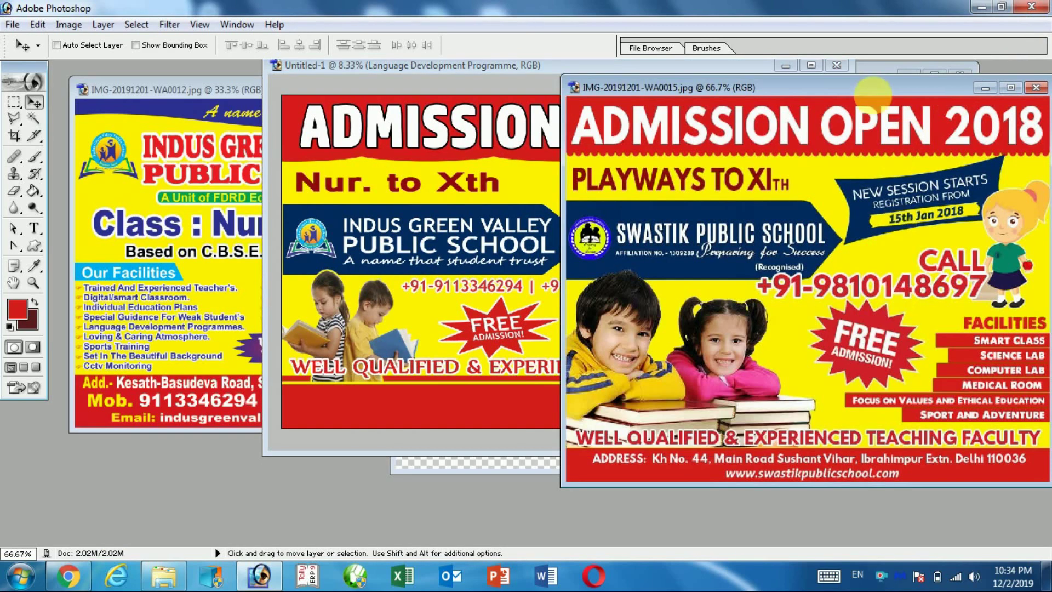
{"action": "left_click_drag", "start_coordinate": [867, 87], "coordinate": [742, 75]}
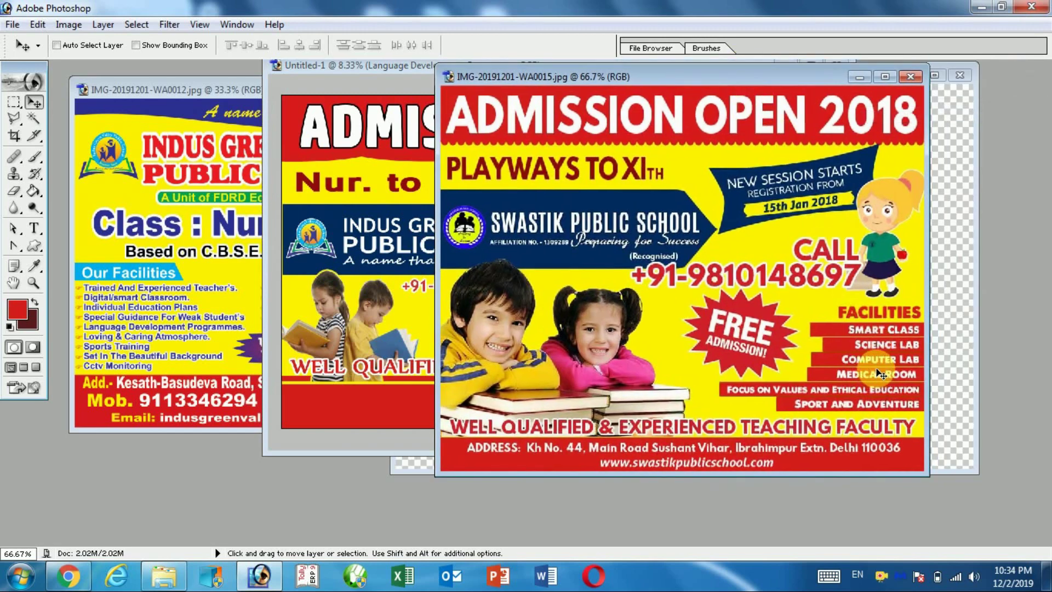
{"action": "left_click", "coordinate": [329, 219]}
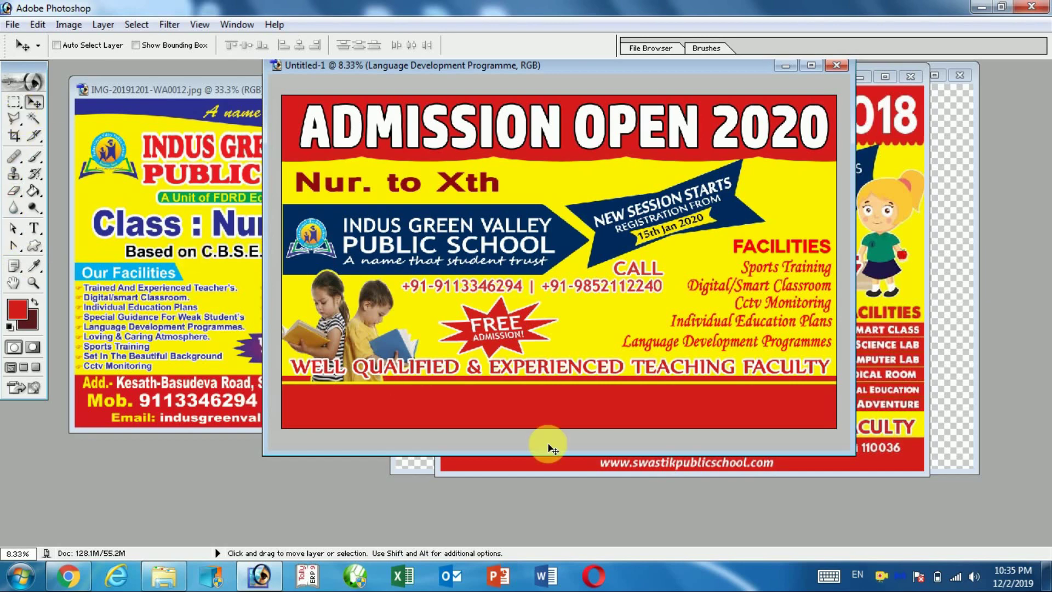
Fill a small rectangle in the bottom red band on a new Layer 3.
{"action": "right_click", "coordinate": [601, 398]}
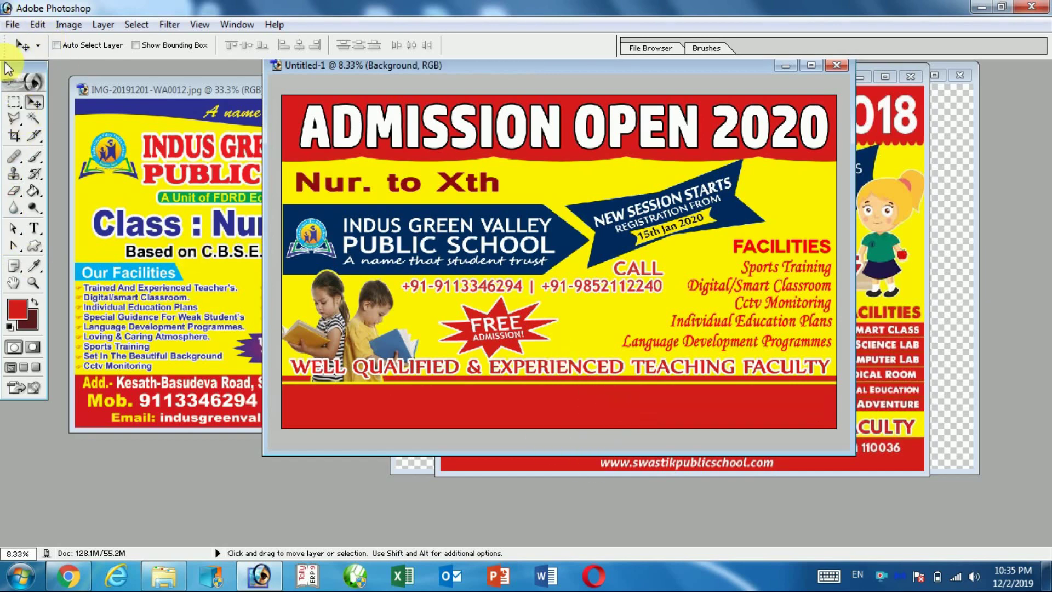
{"action": "left_click", "coordinate": [15, 102]}
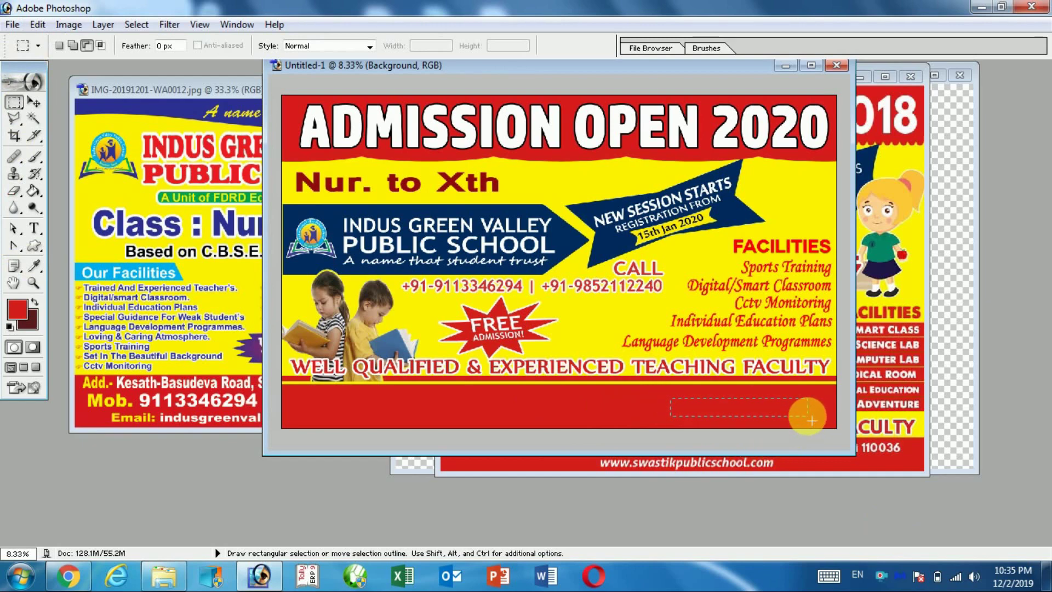
{"action": "left_click_drag", "start_coordinate": [671, 398], "coordinate": [807, 418]}
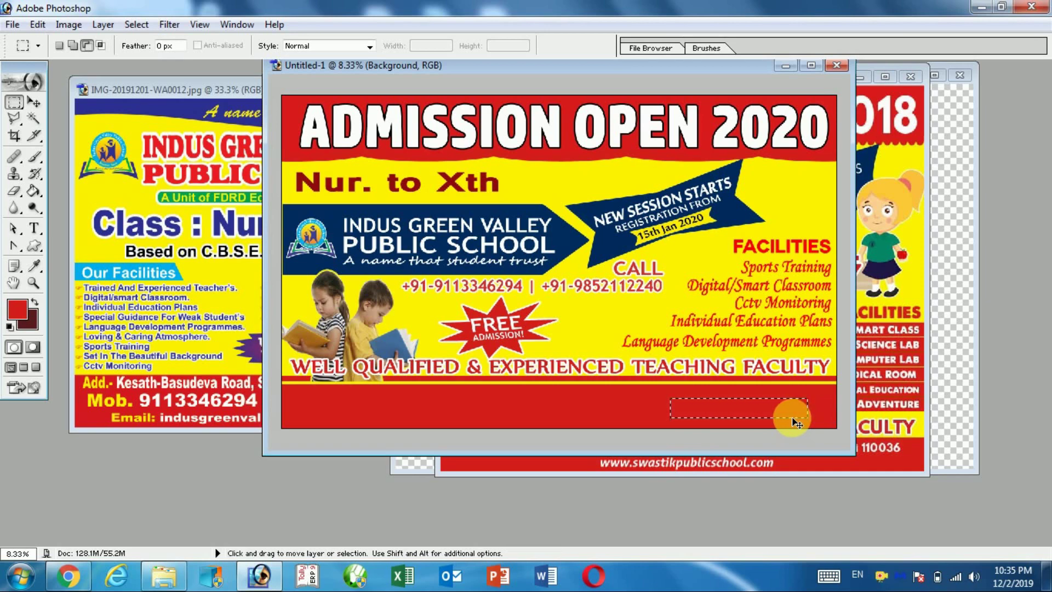
{"action": "key", "text": "ctrl+shift+n"}
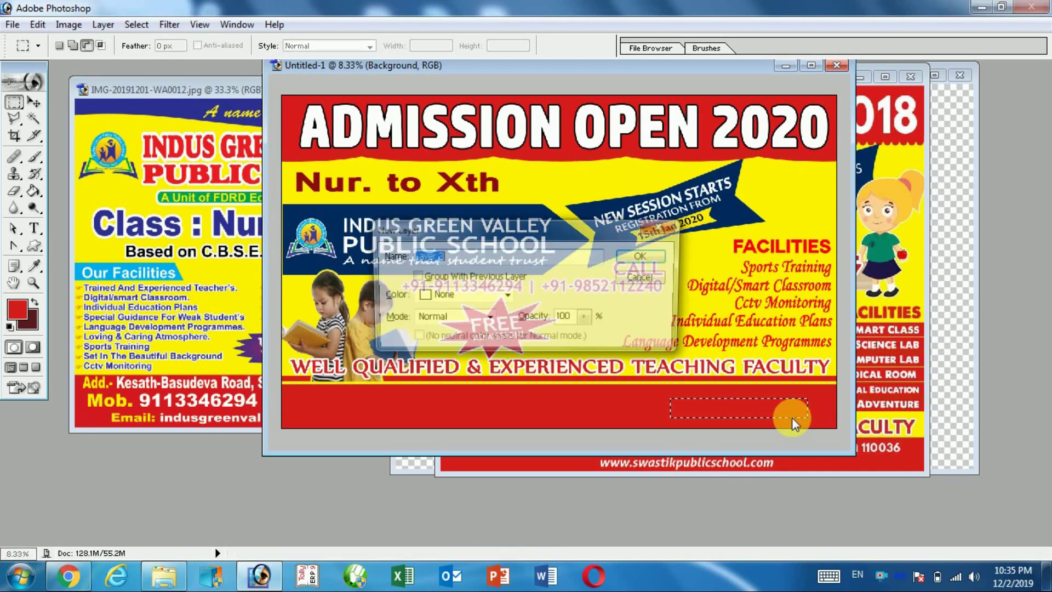
{"action": "left_click", "coordinate": [635, 255]}
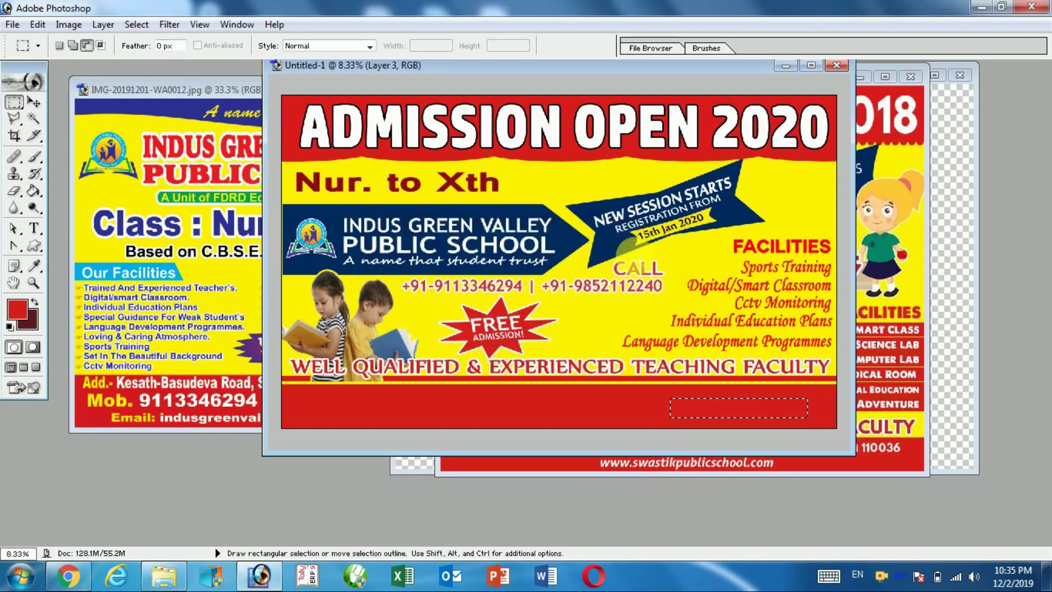
{"action": "key", "text": "alt+BackSpace"}
{"action": "key", "text": "ctrl+d"}
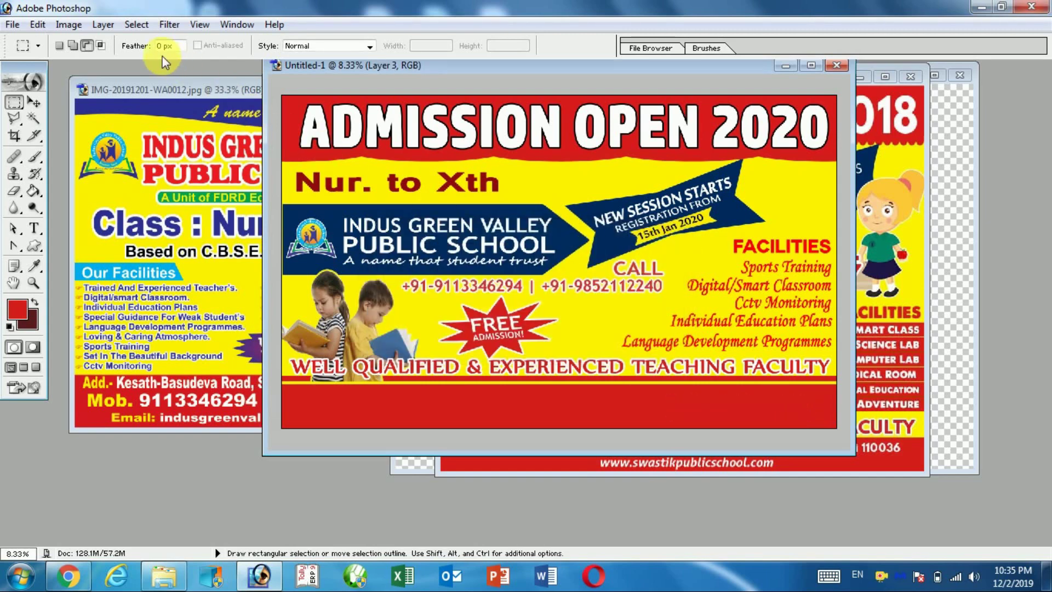
Move the red rectangle up behind the Sports Training line and zoom in.
{"action": "left_click", "coordinate": [33, 102]}
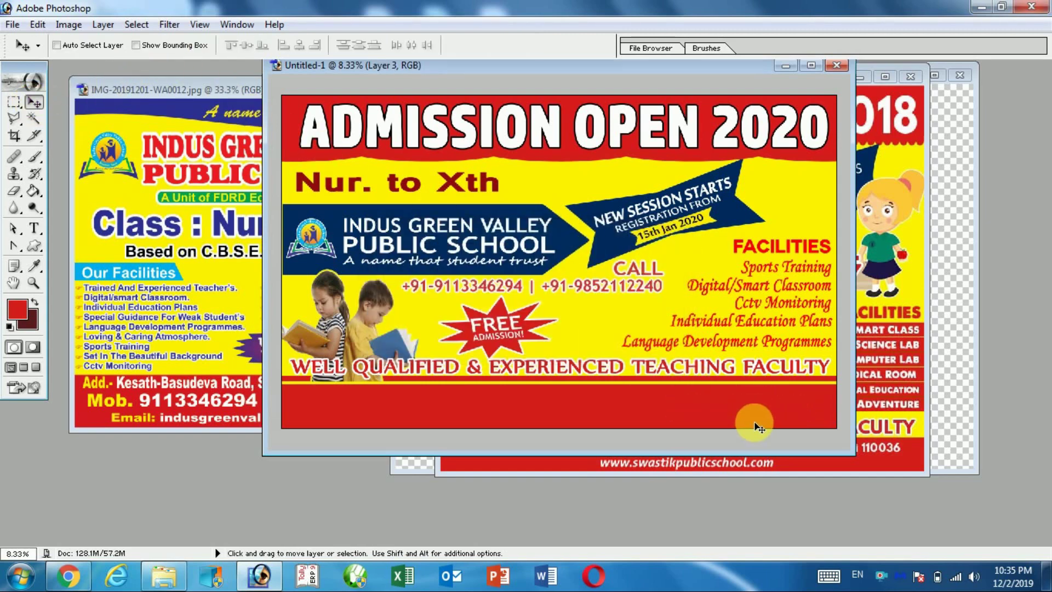
{"action": "left_click_drag", "start_coordinate": [759, 426], "coordinate": [788, 280]}
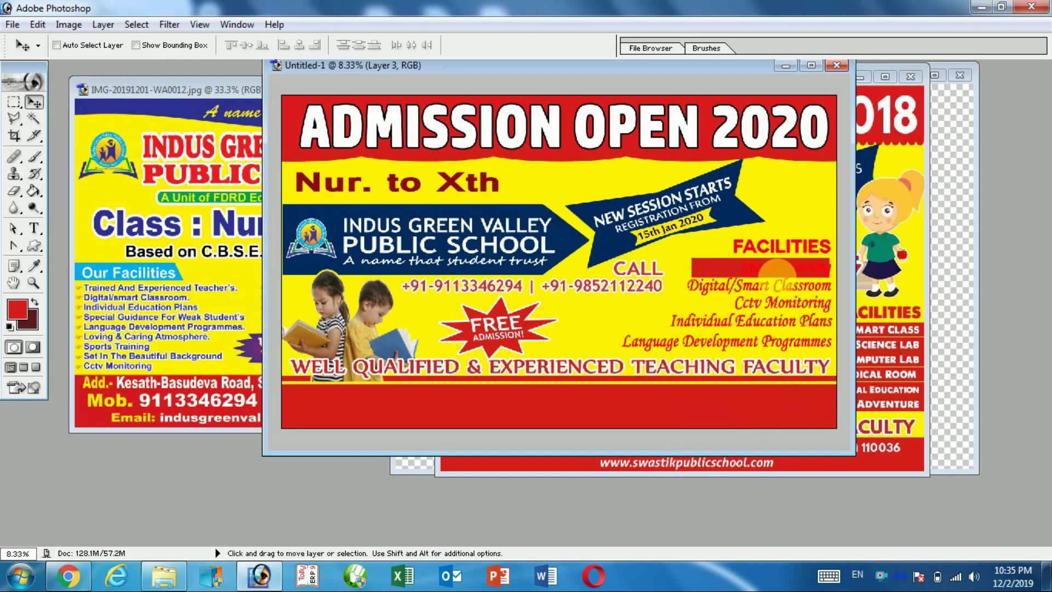
{"action": "left_click_drag", "start_coordinate": [781, 282], "coordinate": [782, 281]}
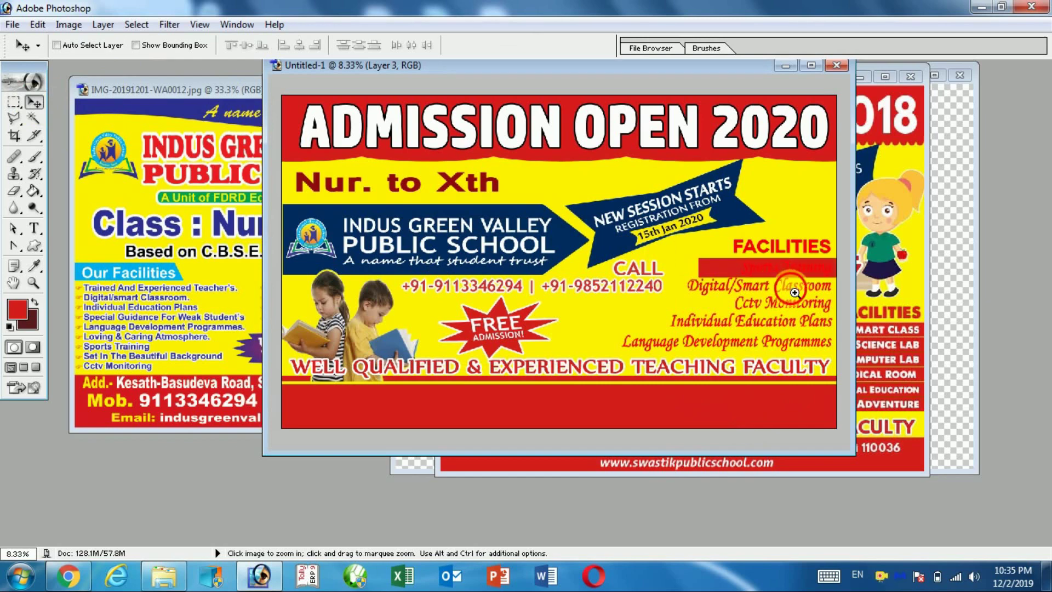
{"action": "left_click", "coordinate": [784, 285]}
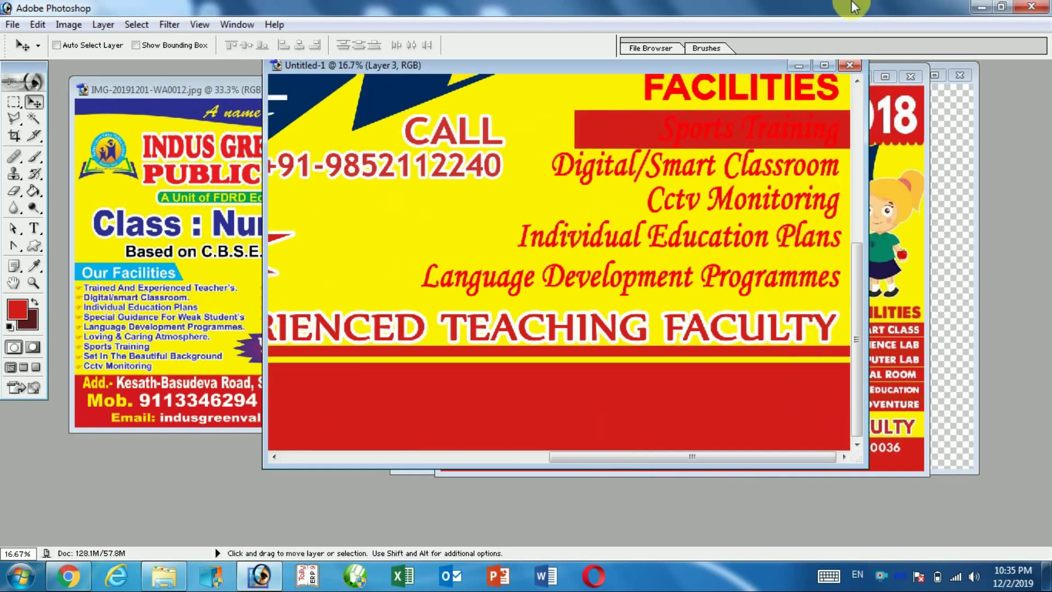
{"action": "left_click", "coordinate": [830, 67]}
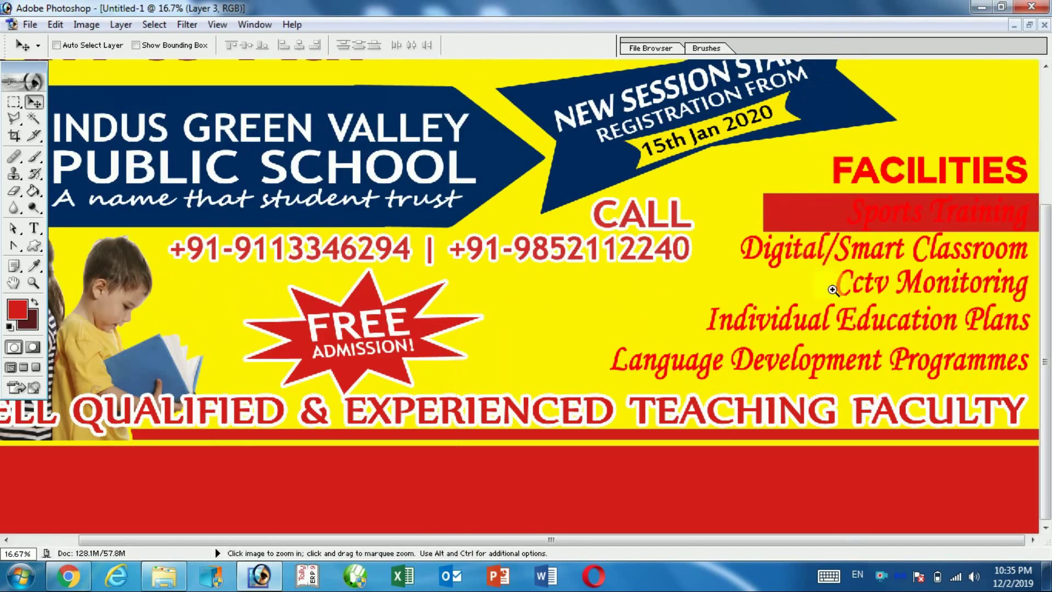
{"action": "left_click", "coordinate": [985, 337]}
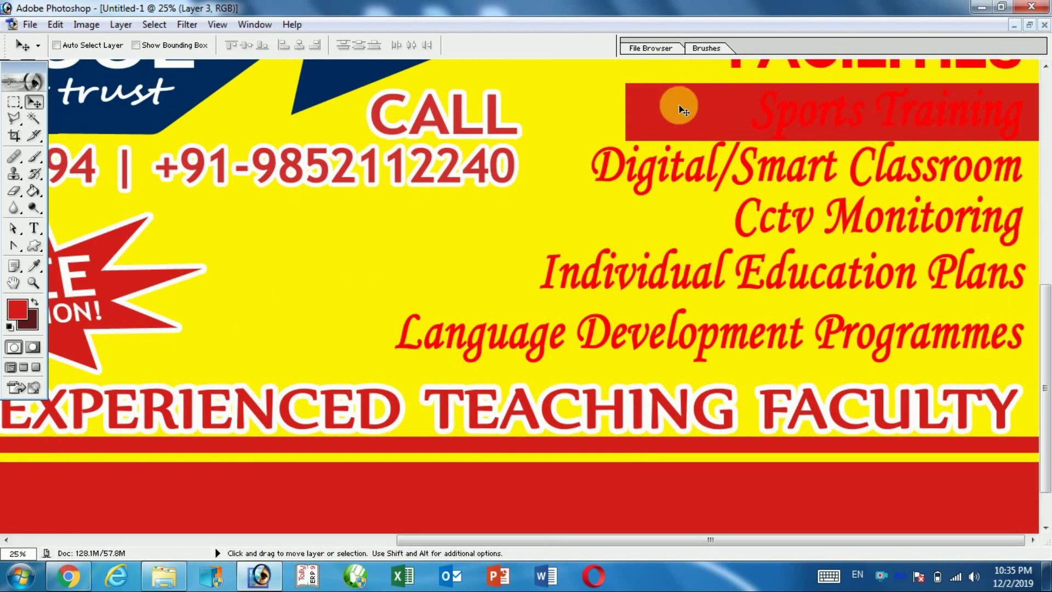
Resize the Layer 3 bar to fit Sports Training, then copy it onto Digital/Smart Classroom.
{"action": "right_click", "coordinate": [676, 103]}
{"action": "left_click", "coordinate": [702, 113]}
{"action": "key", "text": "ctrl+t"}
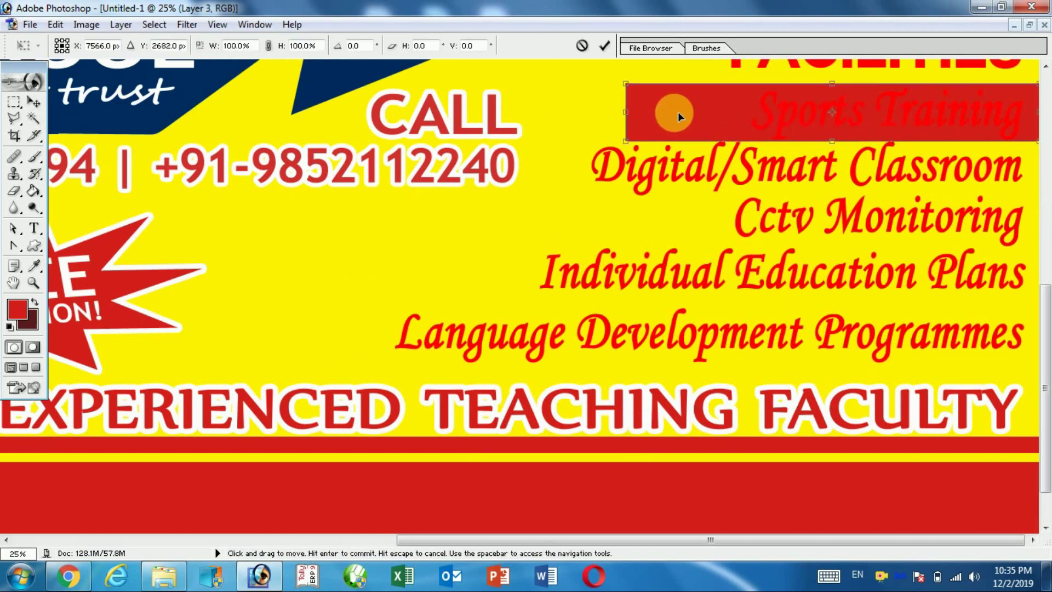
{"action": "left_click_drag", "start_coordinate": [636, 118], "coordinate": [756, 118]}
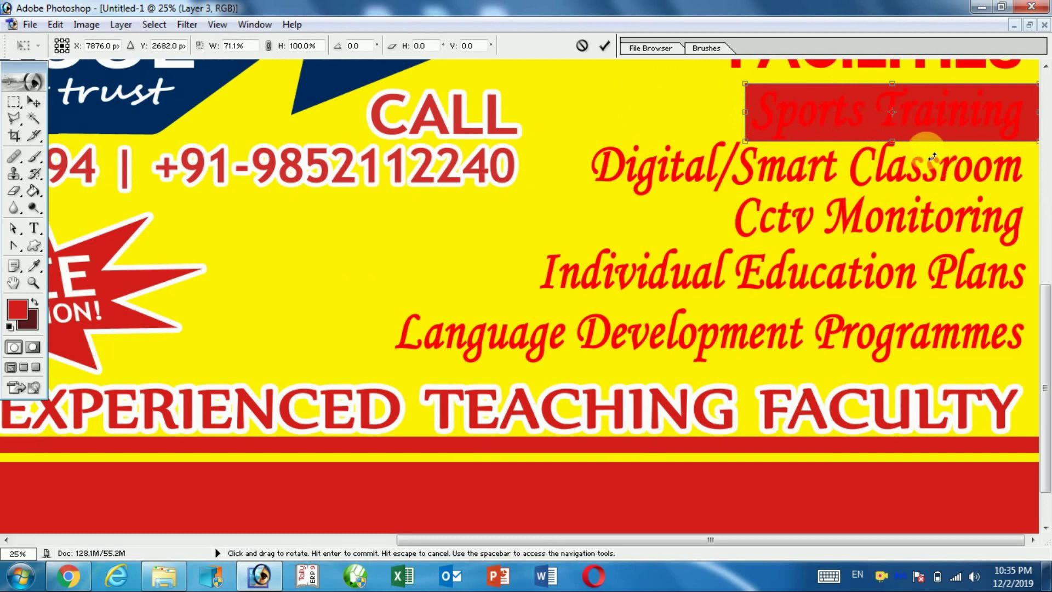
{"action": "left_click_drag", "start_coordinate": [909, 141], "coordinate": [914, 147]}
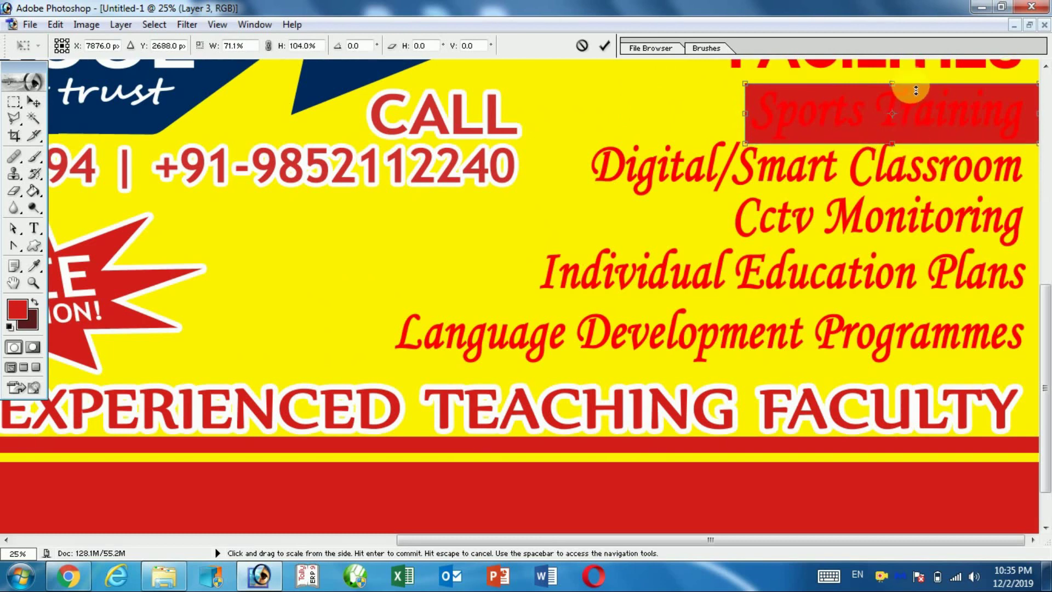
{"action": "left_click_drag", "start_coordinate": [916, 93], "coordinate": [915, 95]}
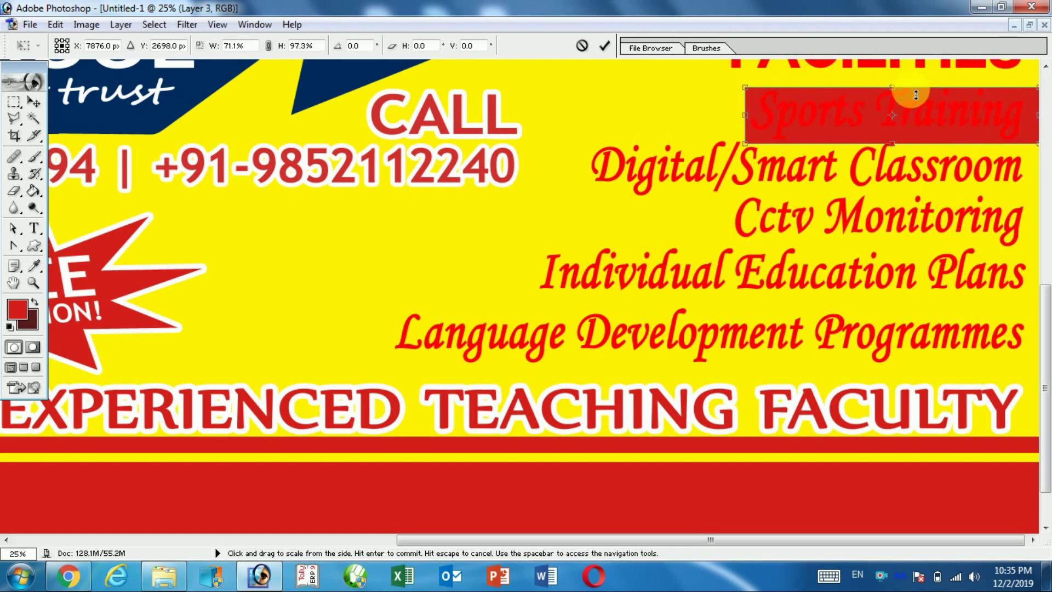
{"action": "key", "text": "Return"}
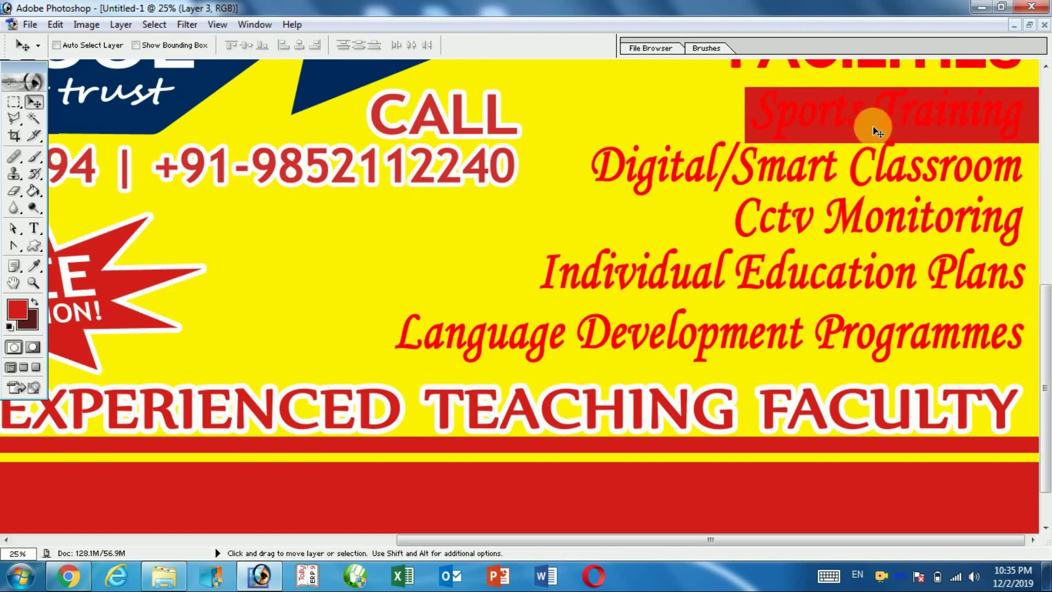
{"action": "mouse_move", "coordinate": [873, 131]}
{"action": "left_mouse_down"}
{"action": "mouse_move", "coordinate": [740, 189]}
{"action": "mouse_move", "coordinate": [717, 184]}
{"action": "left_mouse_up"}
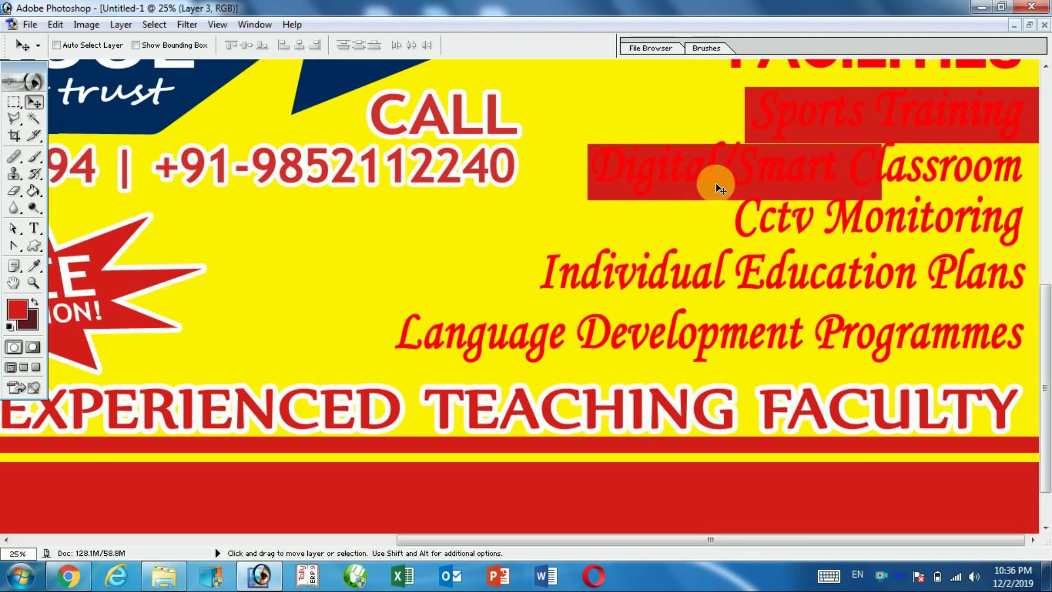
Widen the copied red bar across Digital/Smart Classroom, nudge it into line, and reselect it.
{"action": "key", "text": "ctrl+t"}
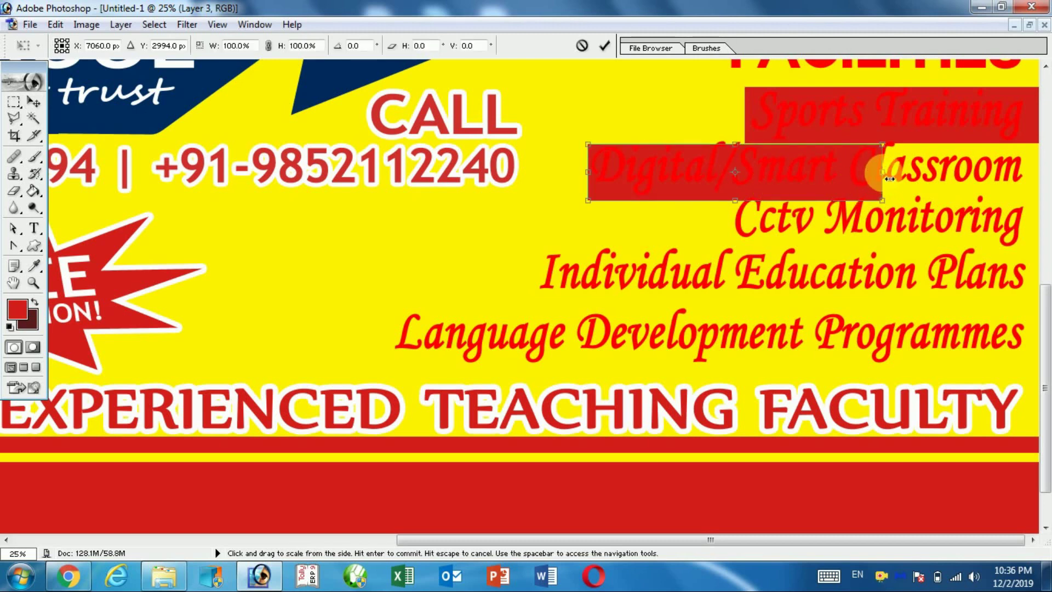
{"action": "left_click_drag", "start_coordinate": [898, 178], "coordinate": [1042, 177]}
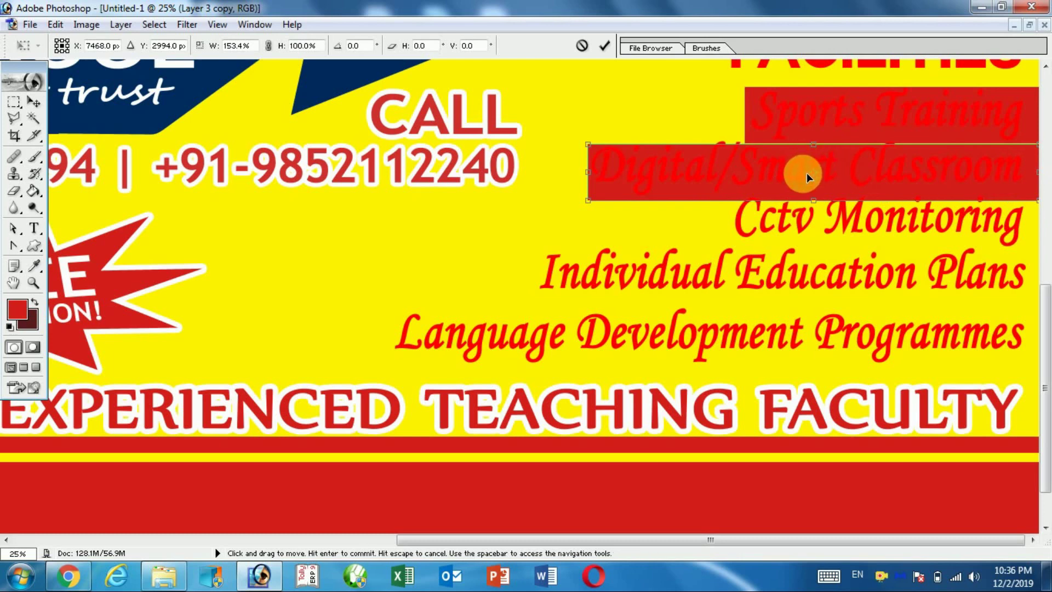
{"action": "right_click", "coordinate": [804, 173]}
{"action": "left_click", "coordinate": [813, 179]}
{"action": "key", "text": "Down"}
{"action": "key", "text": "Down"}
{"action": "key", "text": "Down"}
{"action": "key", "text": "Up"}
{"action": "key", "text": "Up"}
{"action": "key", "text": "Up"}
{"action": "key", "text": "Up"}
{"action": "key", "text": "Up"}
{"action": "key", "text": "Up"}
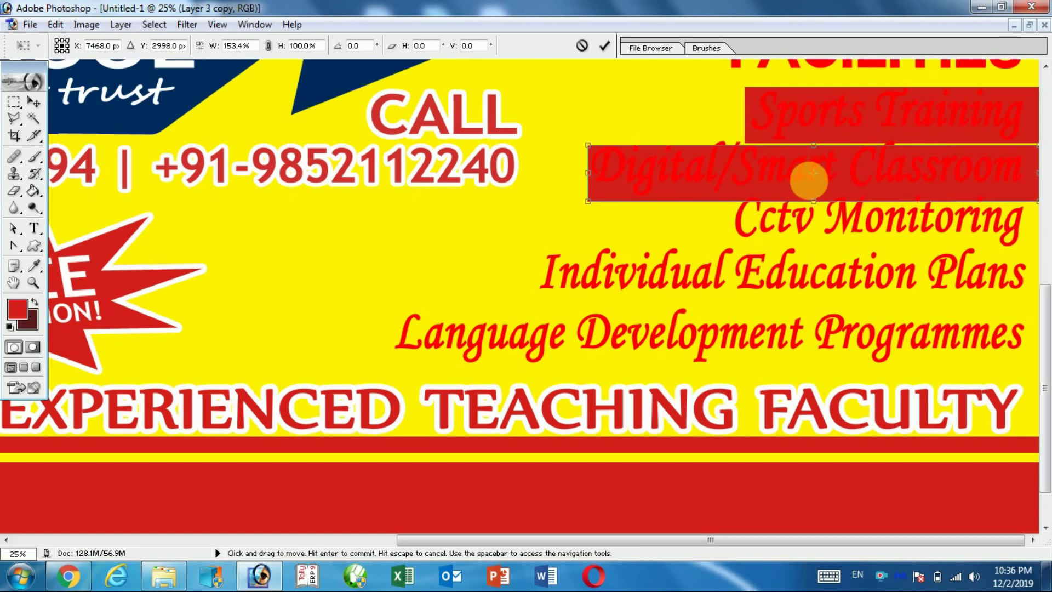
{"action": "key", "text": "Up"}
{"action": "key", "text": "Up"}
{"action": "key", "text": "Up"}
{"action": "key", "text": "Up"}
{"action": "key", "text": "Up"}
{"action": "key", "text": "Up"}
{"action": "key", "text": "Up"}
{"action": "key", "text": "Up"}
{"action": "key", "text": "Up"}
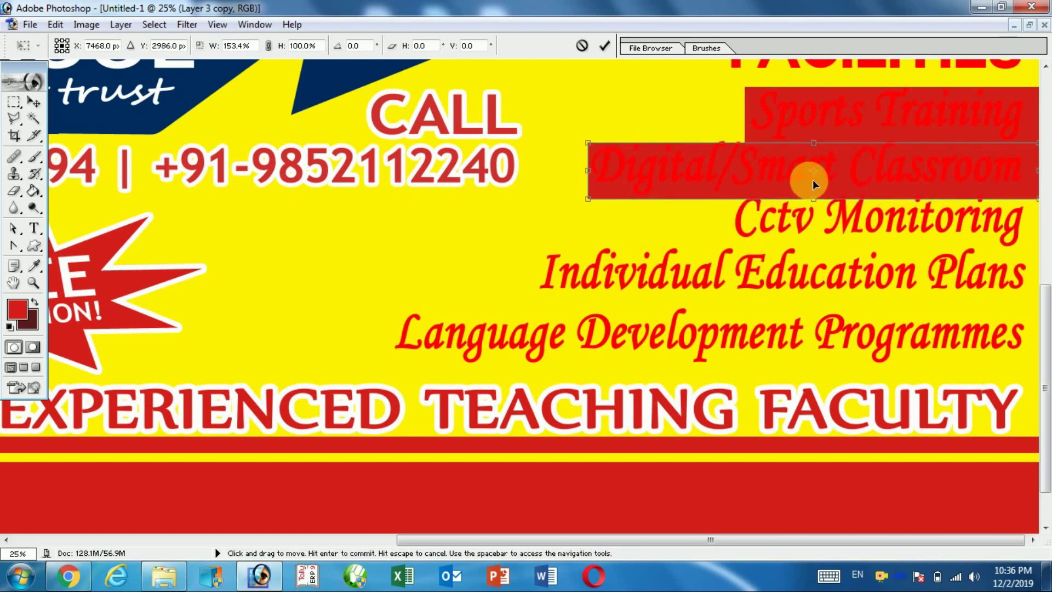
{"action": "key", "text": "Down"}
{"action": "key", "text": "Down"}
{"action": "key", "text": "Down"}
{"action": "key", "text": "Down"}
{"action": "key", "text": "Down"}
{"action": "key", "text": "Down"}
{"action": "key", "text": "Down"}
{"action": "key", "text": "Down"}
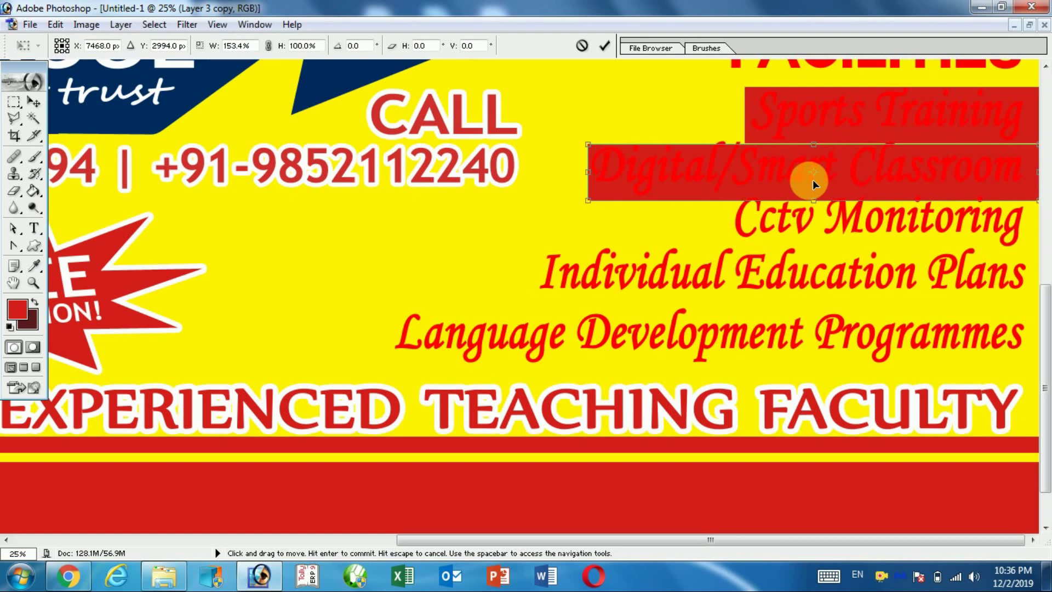
{"action": "key", "text": "Return"}
{"action": "right_click", "coordinate": [811, 180]}
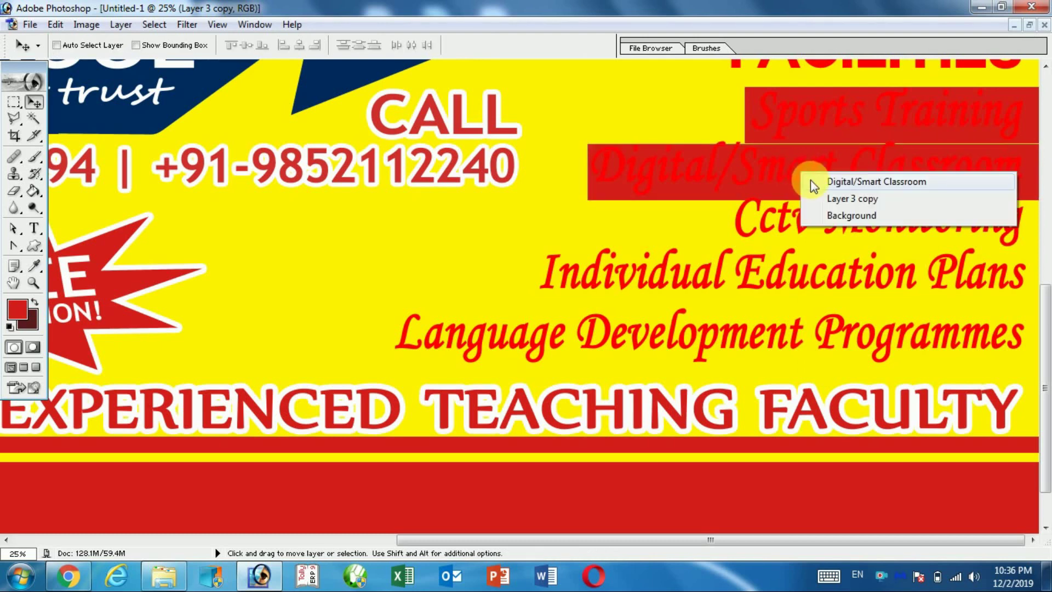
{"action": "left_click", "coordinate": [812, 182]}
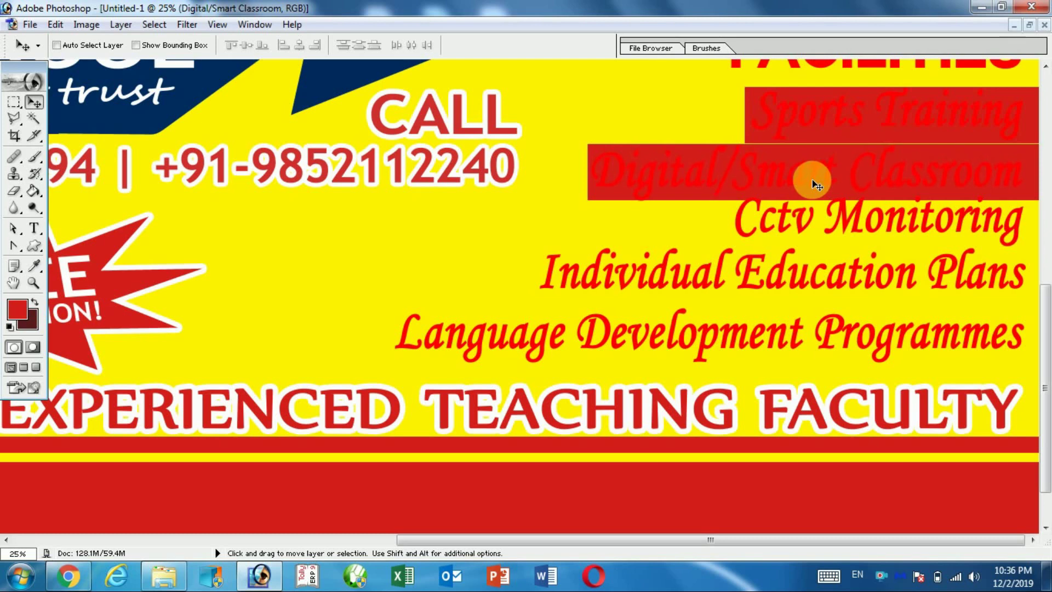
{"action": "left_click", "coordinate": [844, 186], "text": "ctrl"}
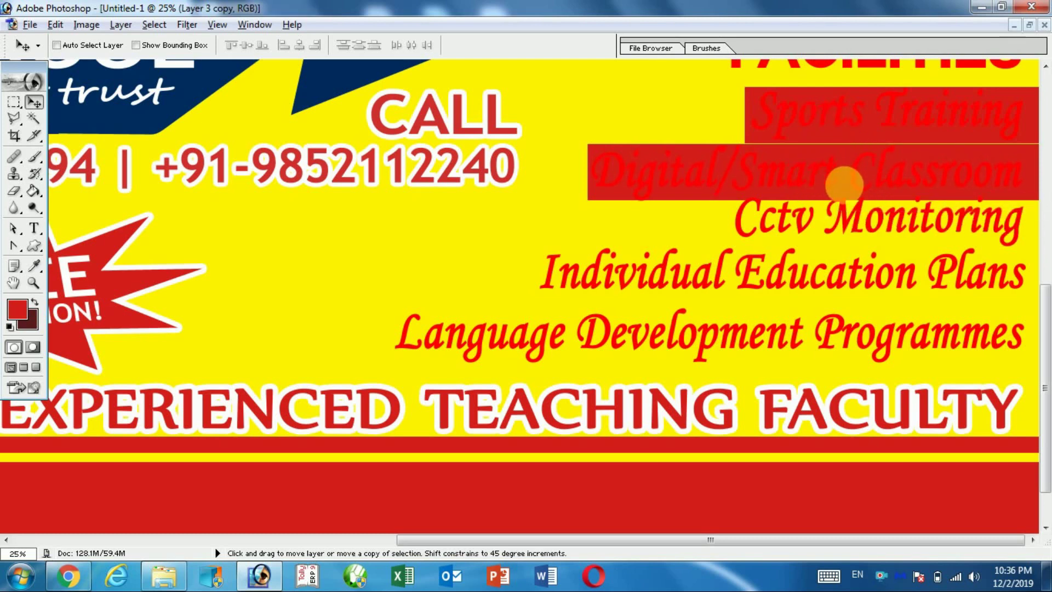
Move the copied red bar down behind Cctv Monitoring and narrow it from the left.
{"action": "left_click_drag", "start_coordinate": [844, 186], "coordinate": [844, 243]}
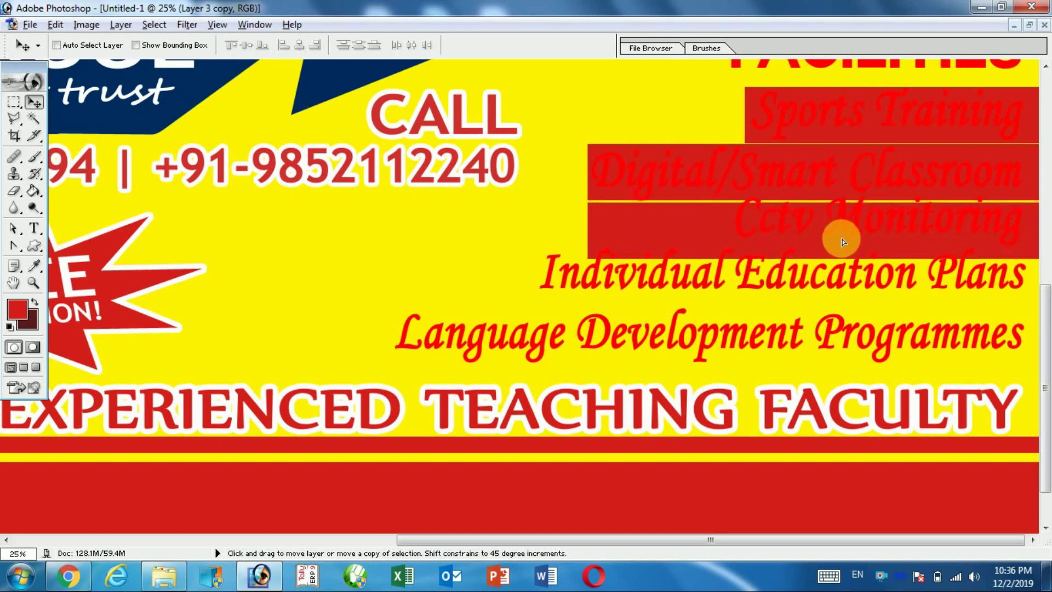
{"action": "left_click_drag", "start_coordinate": [844, 243], "coordinate": [843, 240]}
{"action": "key", "text": "ctrl+t"}
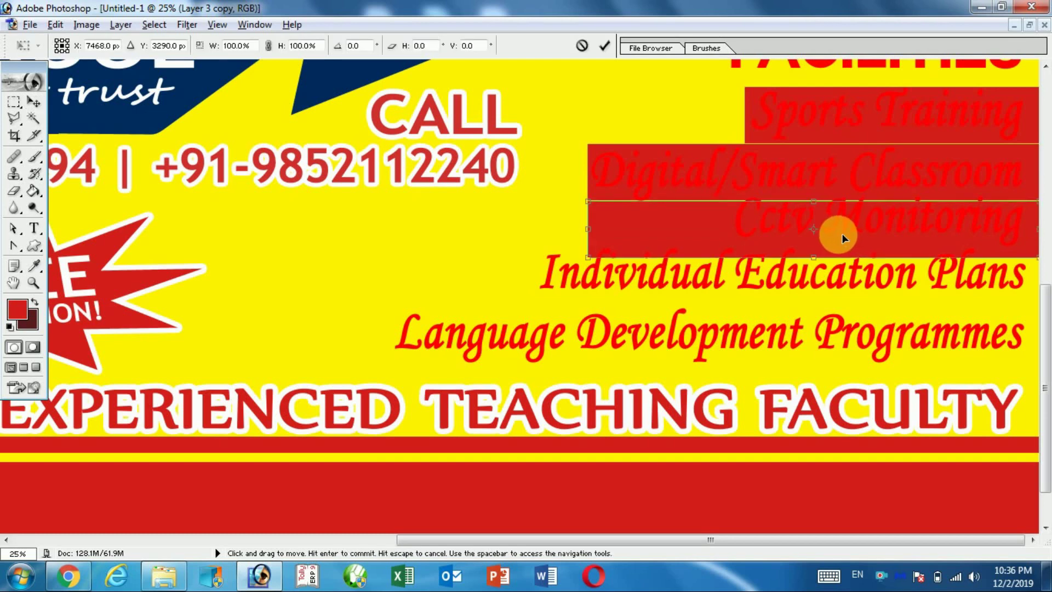
{"action": "left_click_drag", "start_coordinate": [589, 229], "coordinate": [734, 226]}
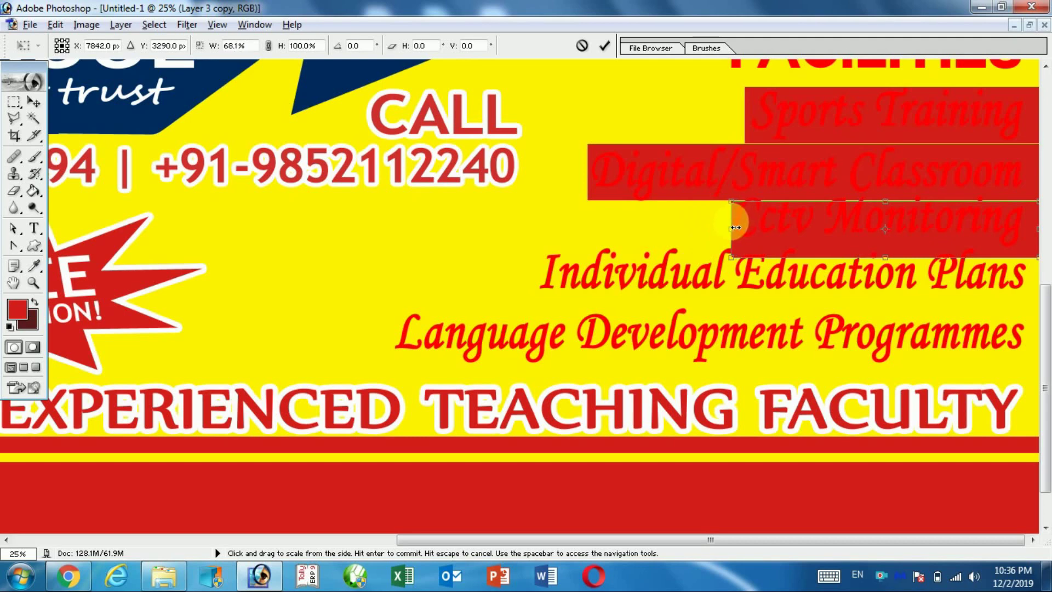
{"action": "key", "text": "Return"}
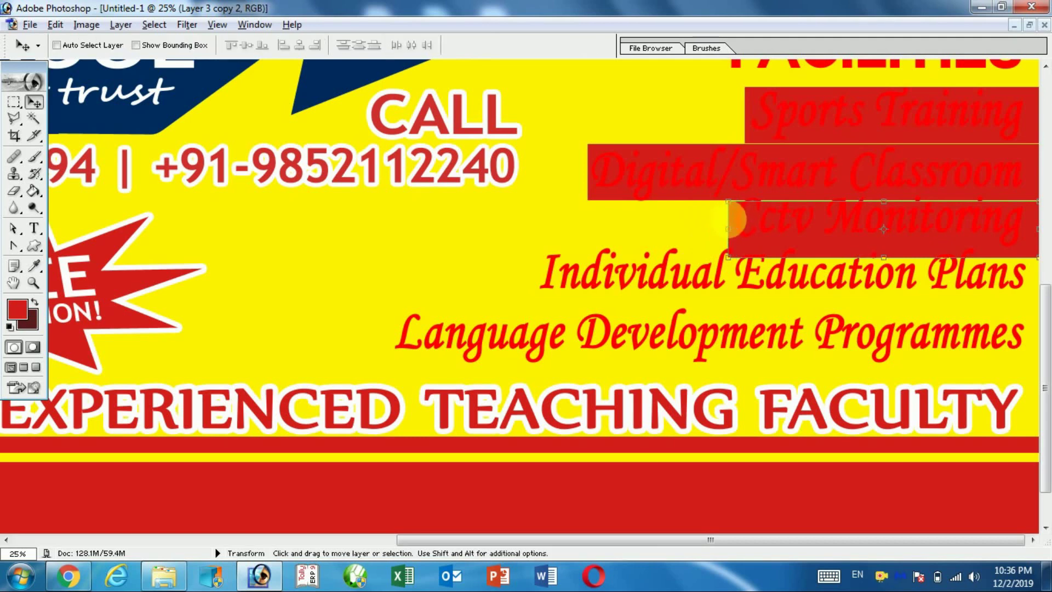
{"action": "right_click", "coordinate": [743, 227]}
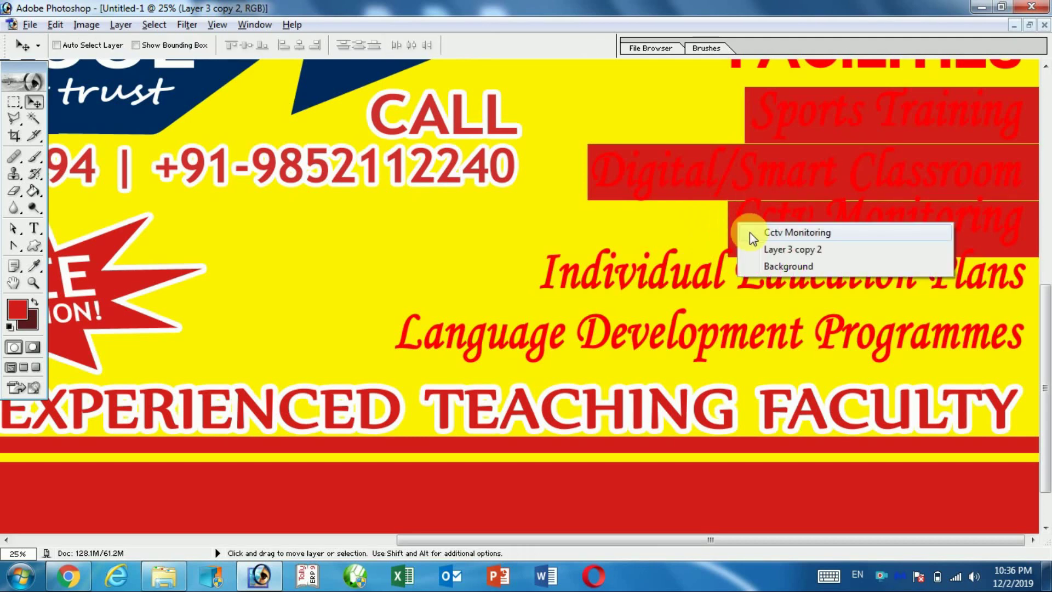
{"action": "left_click", "coordinate": [754, 238]}
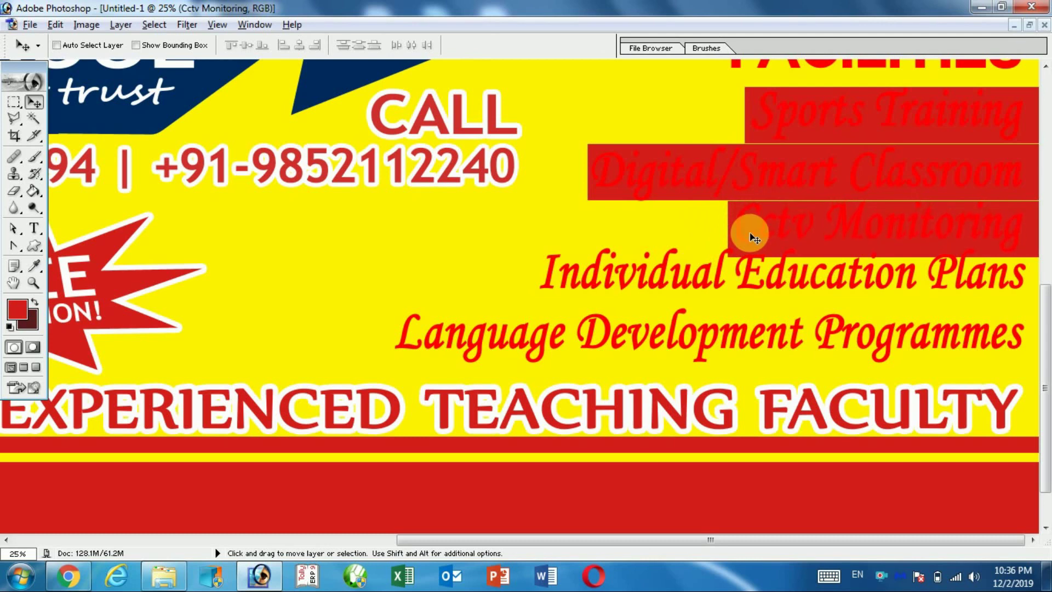
Shorten the Cctv Monitoring bar from below and copy it onto Individual Education Plans.
{"action": "right_click", "coordinate": [828, 252]}
{"action": "left_click", "coordinate": [838, 257]}
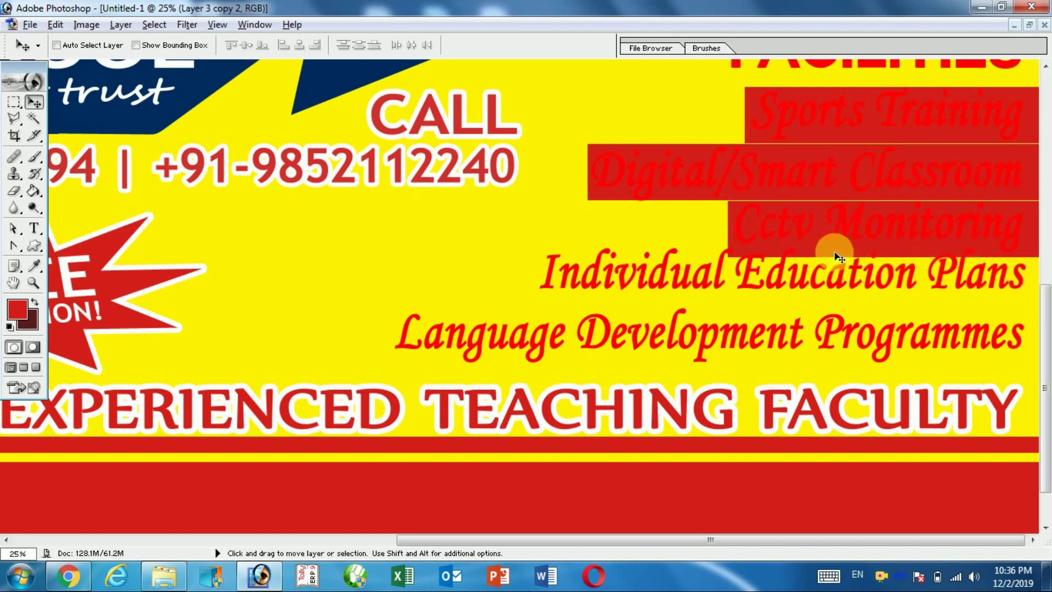
{"action": "key", "text": "ctrl+t"}
{"action": "left_click_drag", "start_coordinate": [884, 257], "coordinate": [887, 265]}
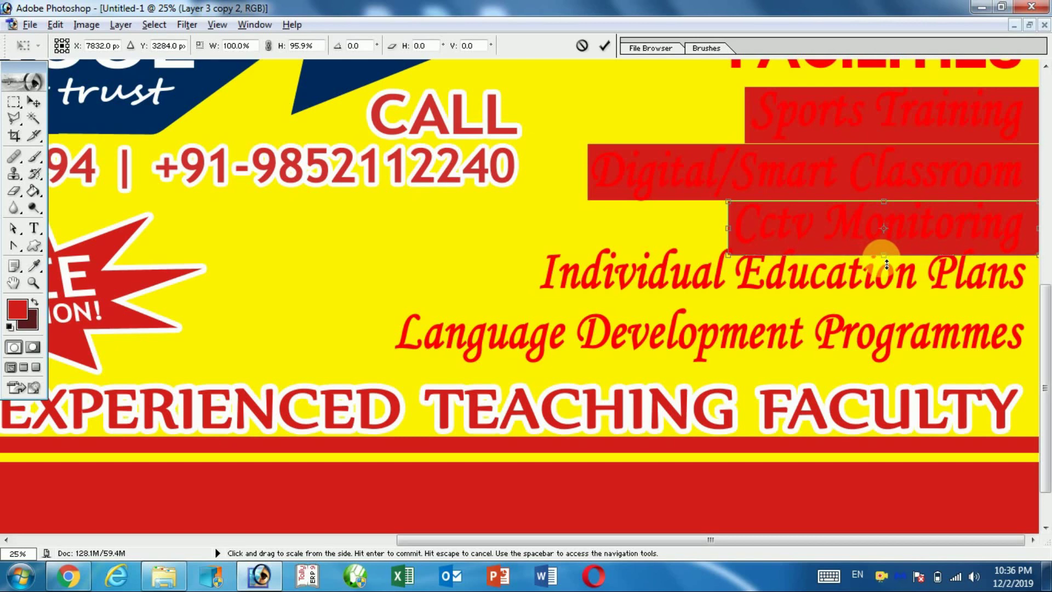
{"action": "key", "text": "Return"}
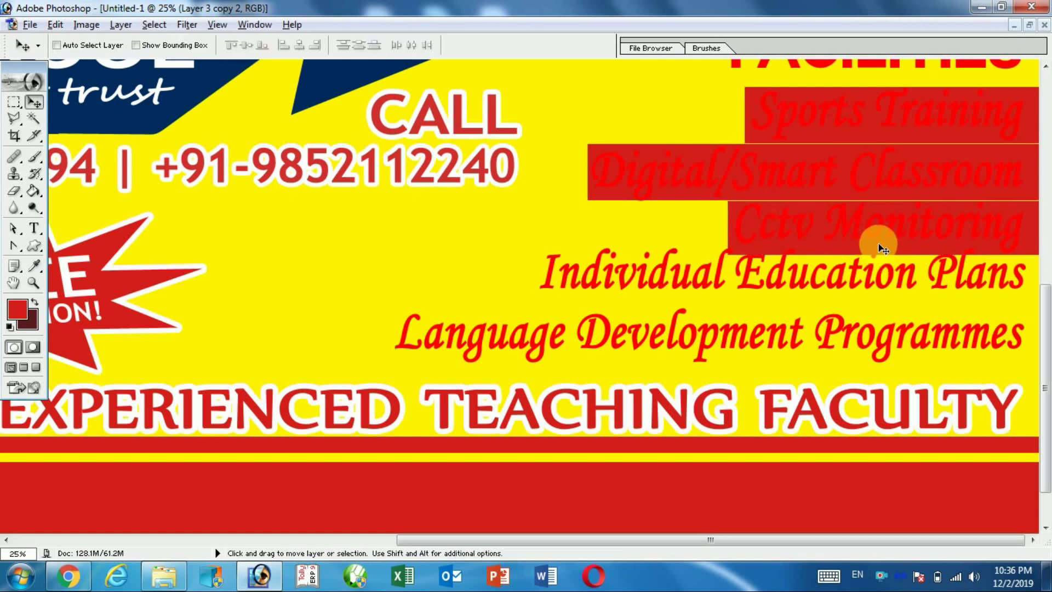
{"action": "left_click_drag", "start_coordinate": [884, 258], "coordinate": [880, 302]}
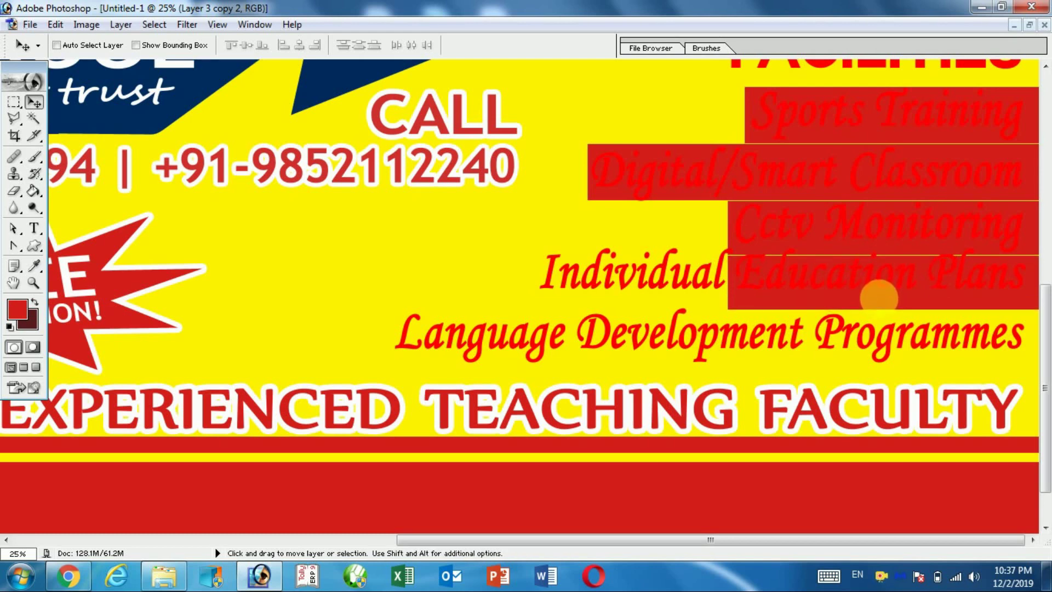
Widen the copied bar left across Individual Education Plans and shorten it slightly.
{"action": "key", "text": "ctrl+t"}
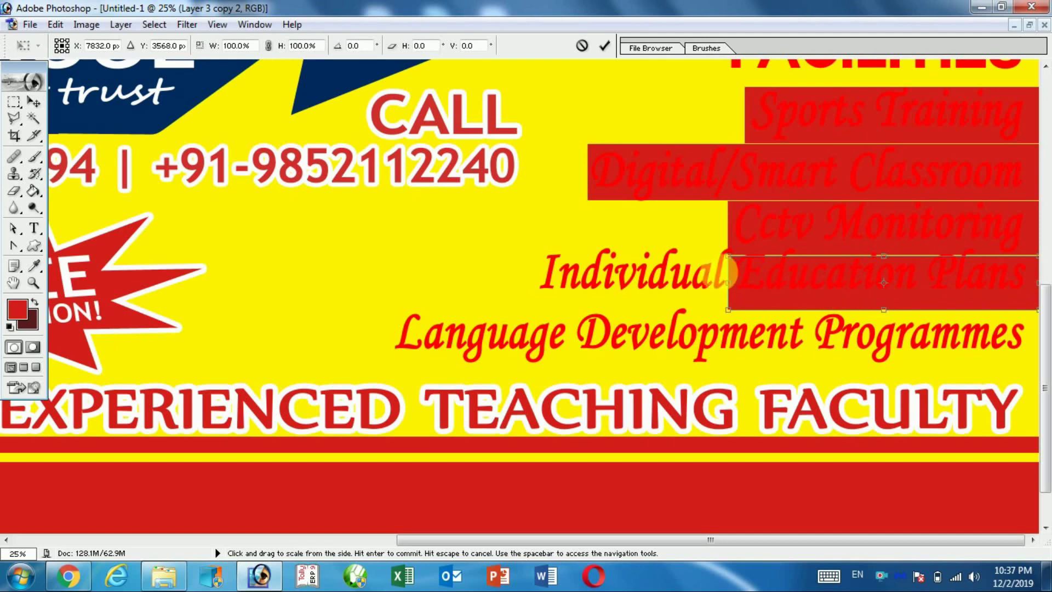
{"action": "left_click_drag", "start_coordinate": [674, 289], "coordinate": [548, 280]}
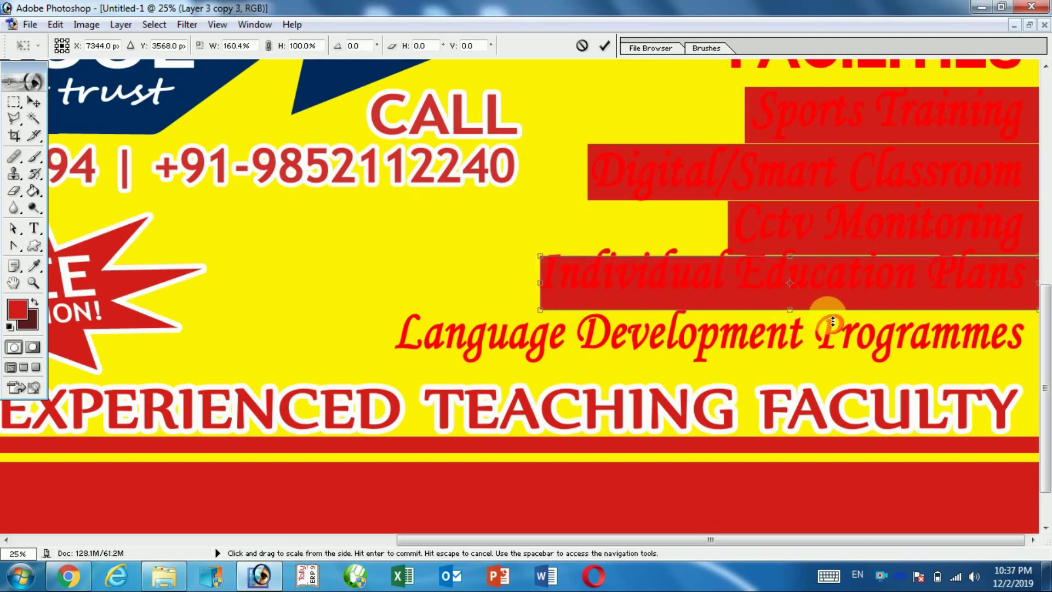
{"action": "left_click_drag", "start_coordinate": [811, 310], "coordinate": [818, 315]}
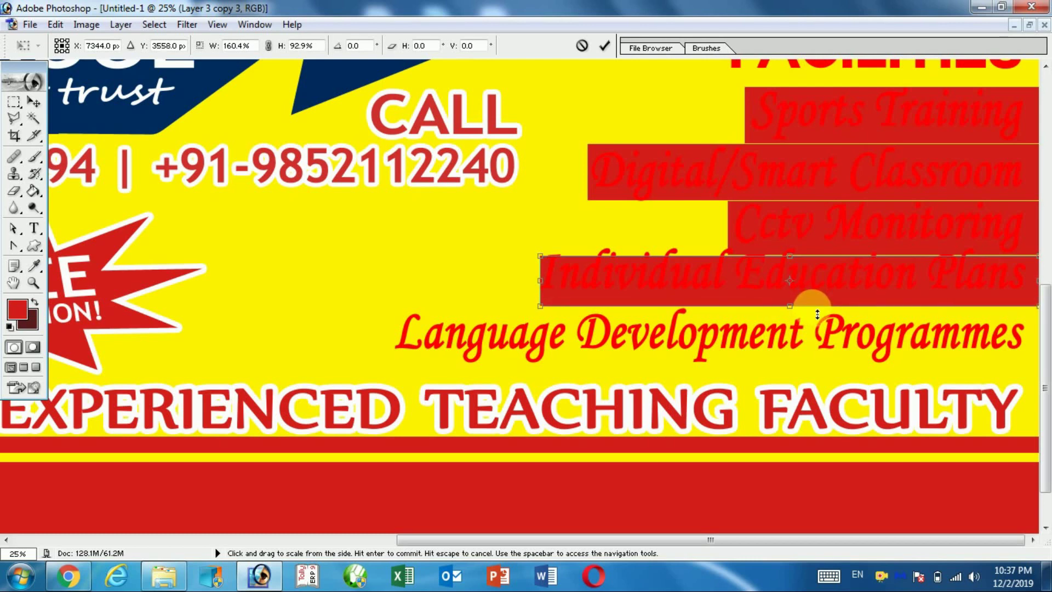
{"action": "key", "text": "Return"}
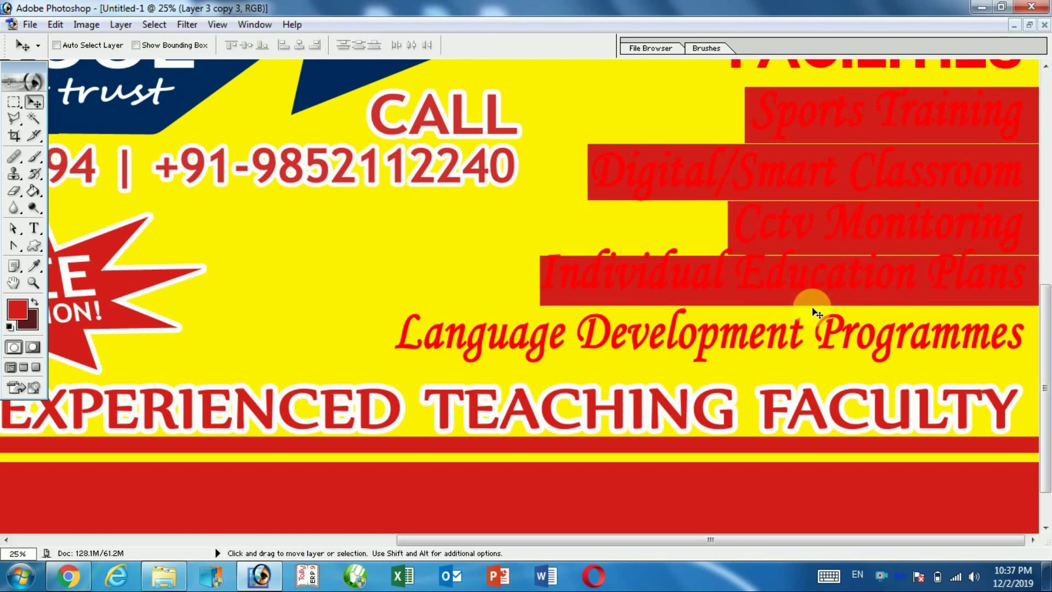
Nudge the Individual Education Plans text into place and copy its bar onto Language Development Programmes.
{"action": "right_click", "coordinate": [812, 281]}
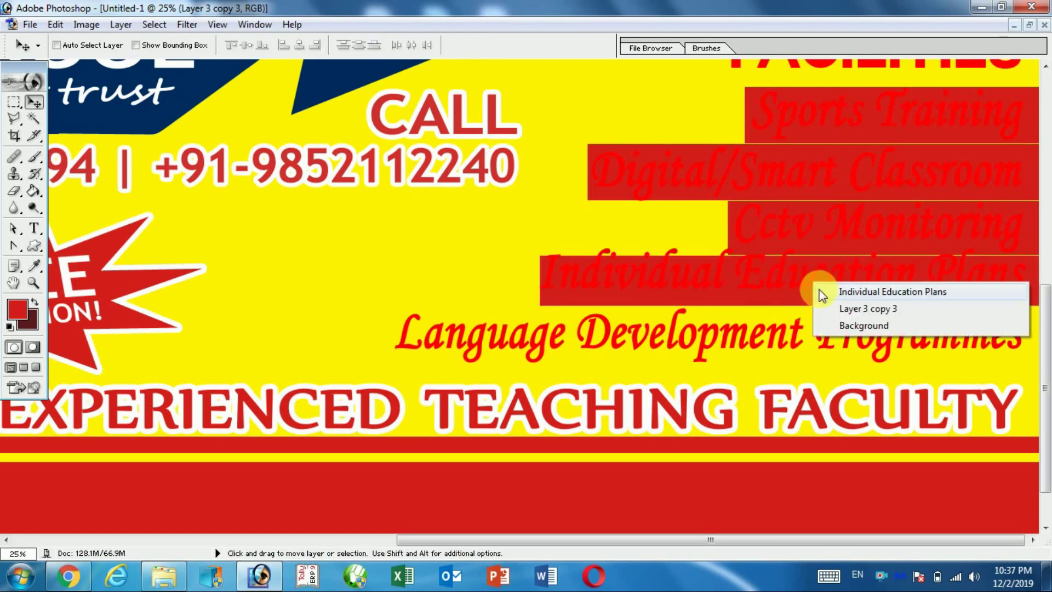
{"action": "left_click", "coordinate": [820, 286]}
{"action": "left_click_drag", "start_coordinate": [820, 285], "coordinate": [822, 289]}
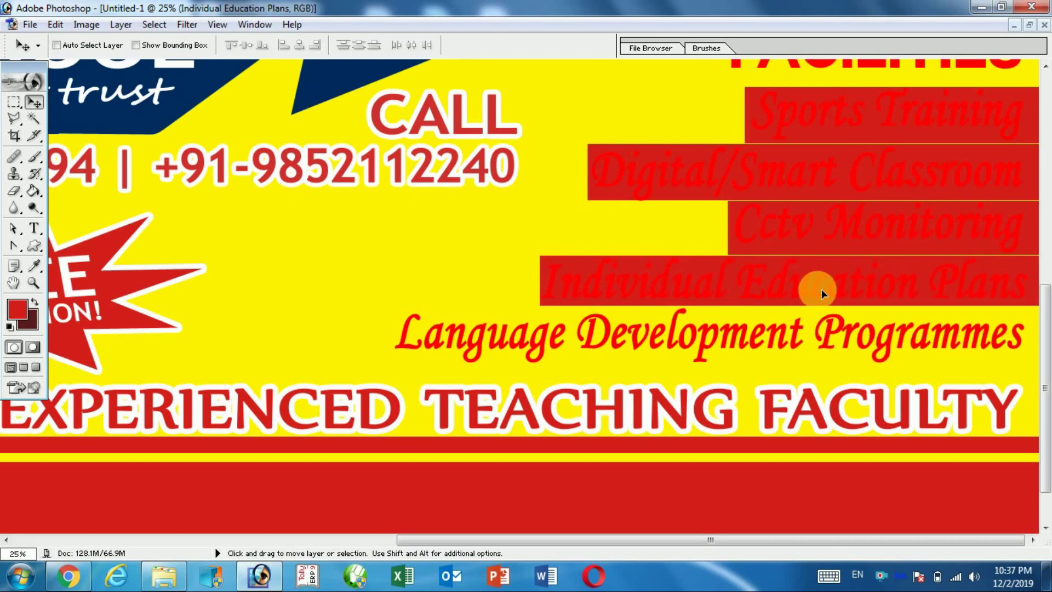
{"action": "left_click_drag", "start_coordinate": [825, 294], "coordinate": [827, 294]}
{"action": "right_click", "coordinate": [906, 267]}
{"action": "left_click", "coordinate": [909, 272]}
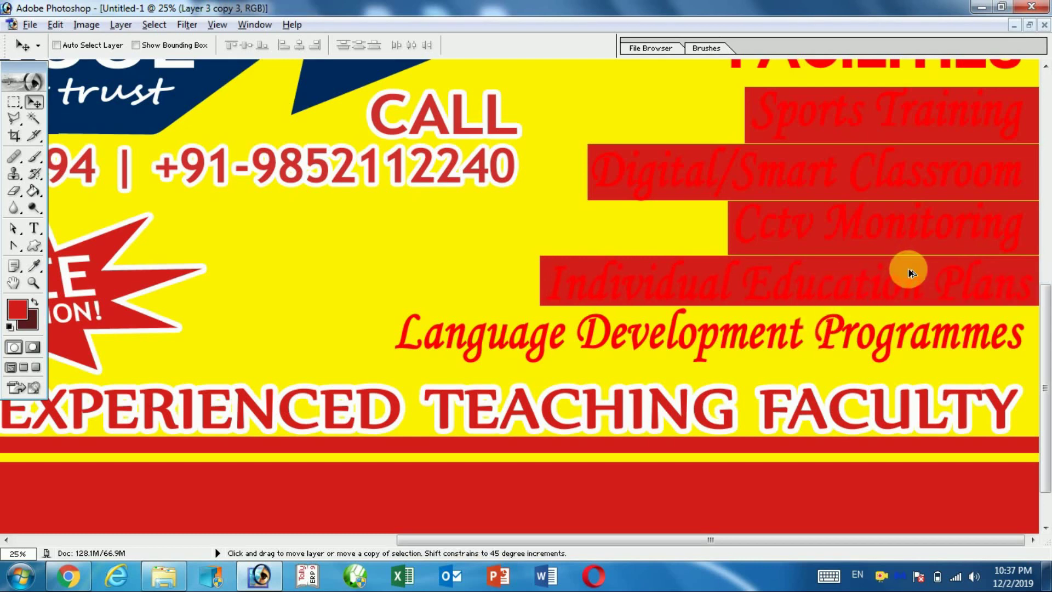
{"action": "left_click_drag", "start_coordinate": [911, 273], "coordinate": [905, 322]}
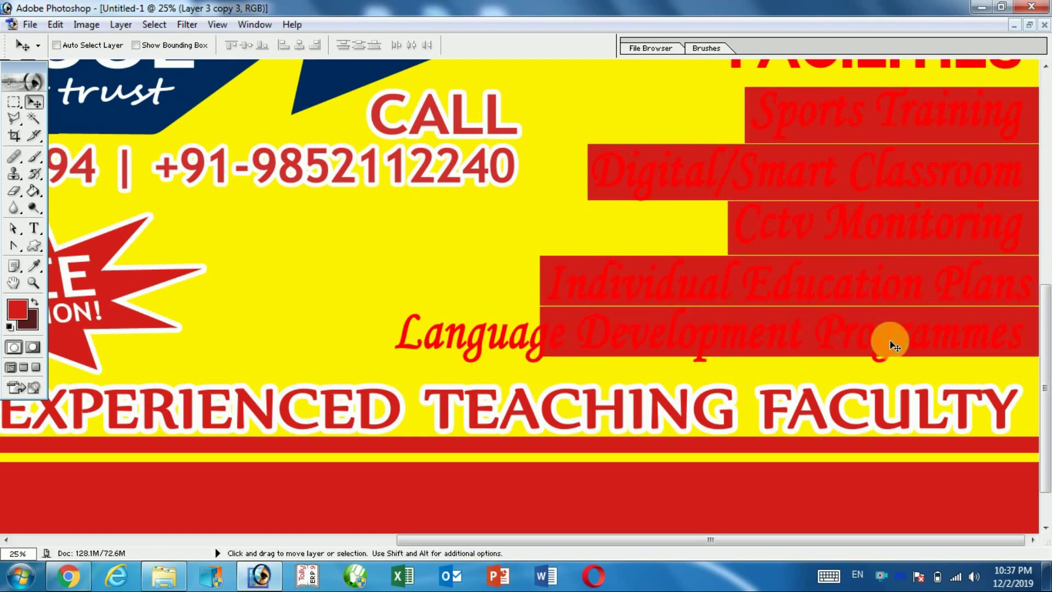
Nudge the Language Development Programmes text up and widen its red bar leftward.
{"action": "right_click", "coordinate": [895, 346]}
{"action": "left_click", "coordinate": [897, 350]}
{"action": "left_click_drag", "start_coordinate": [893, 343], "coordinate": [902, 334]}
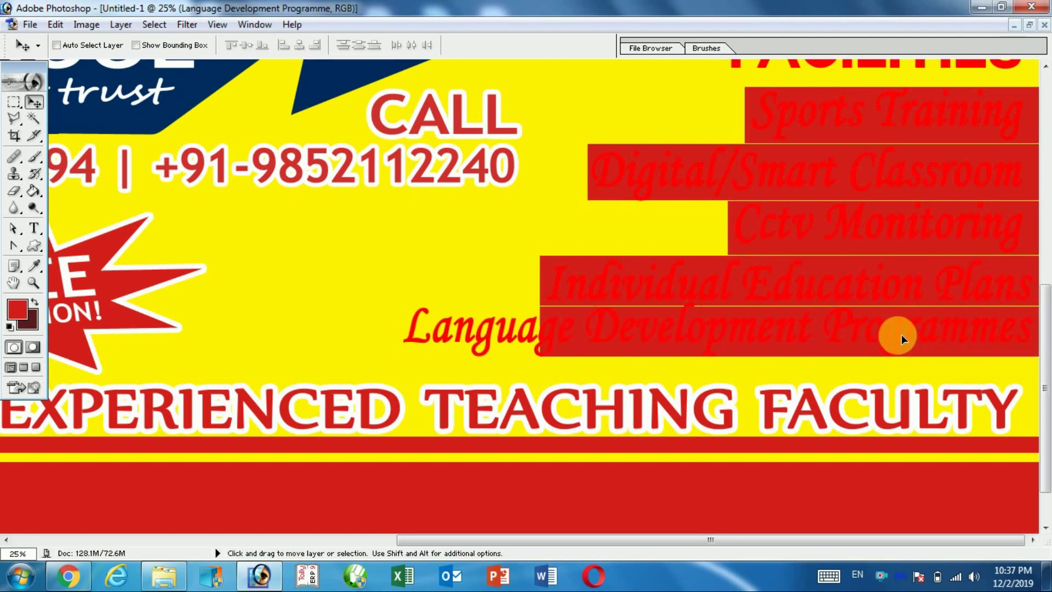
{"action": "right_click", "coordinate": [866, 355]}
{"action": "left_click", "coordinate": [872, 360]}
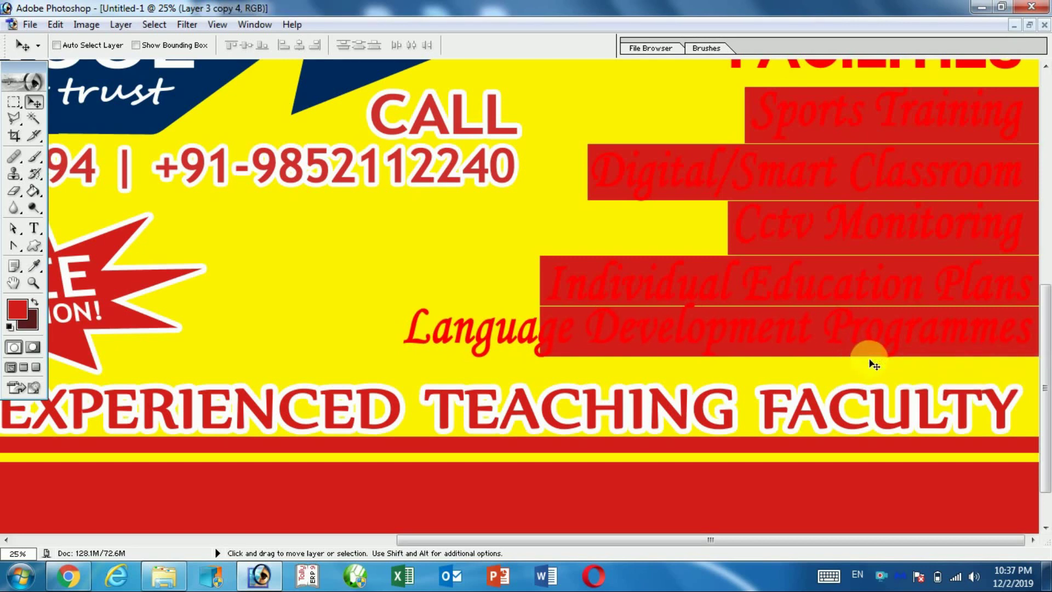
{"action": "key", "text": "ctrl+t"}
{"action": "left_click_drag", "start_coordinate": [540, 332], "coordinate": [401, 346]}
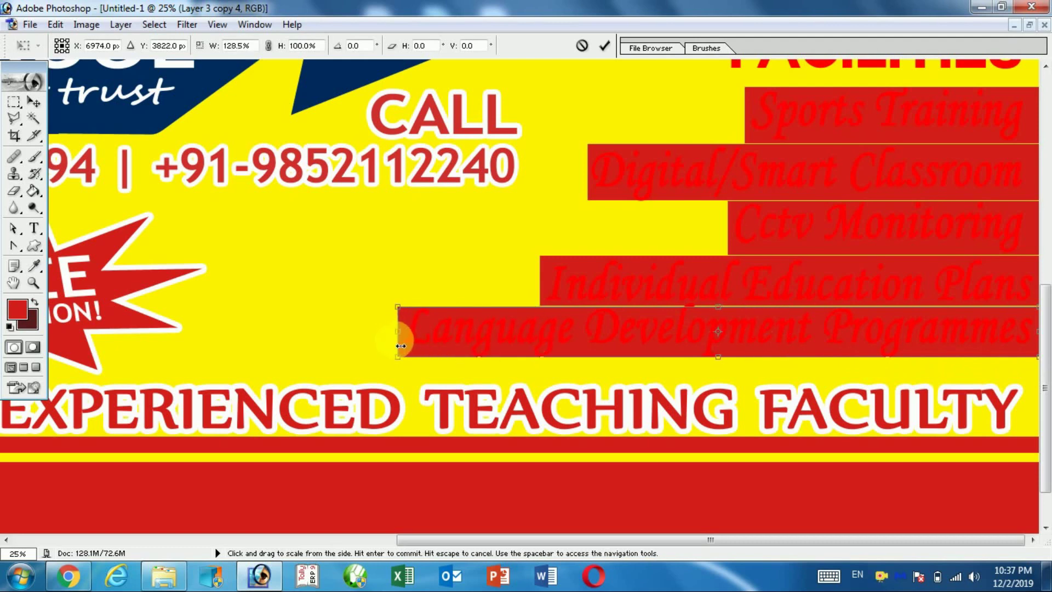
{"action": "key", "text": "Return"}
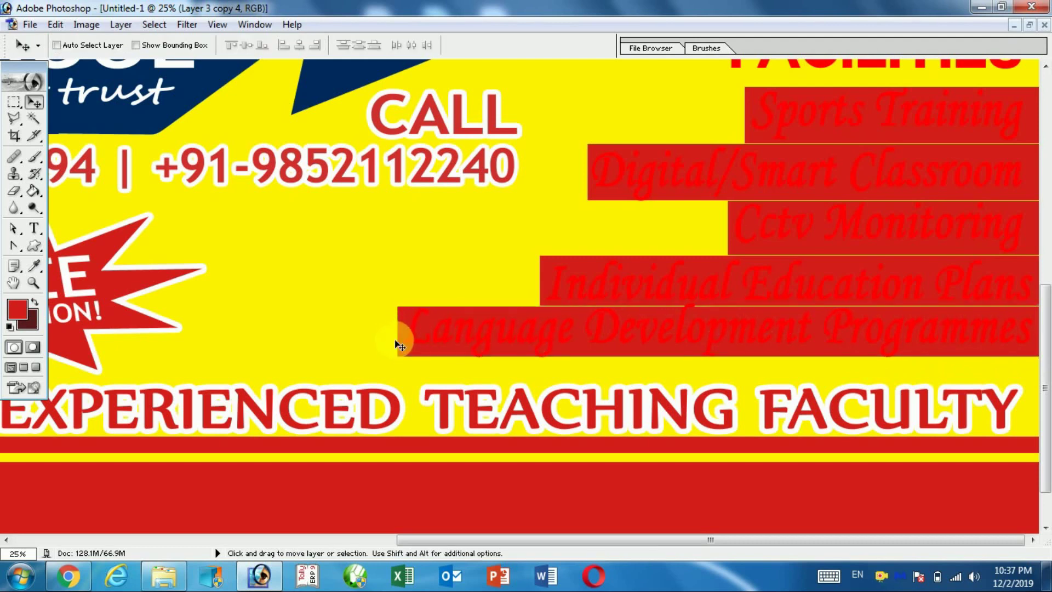
Zoom out to view the whole banner.
{"action": "left_click", "coordinate": [419, 328], "text": "ctrl+alt"}
{"action": "left_click", "coordinate": [519, 331], "text": "ctrl+alt"}
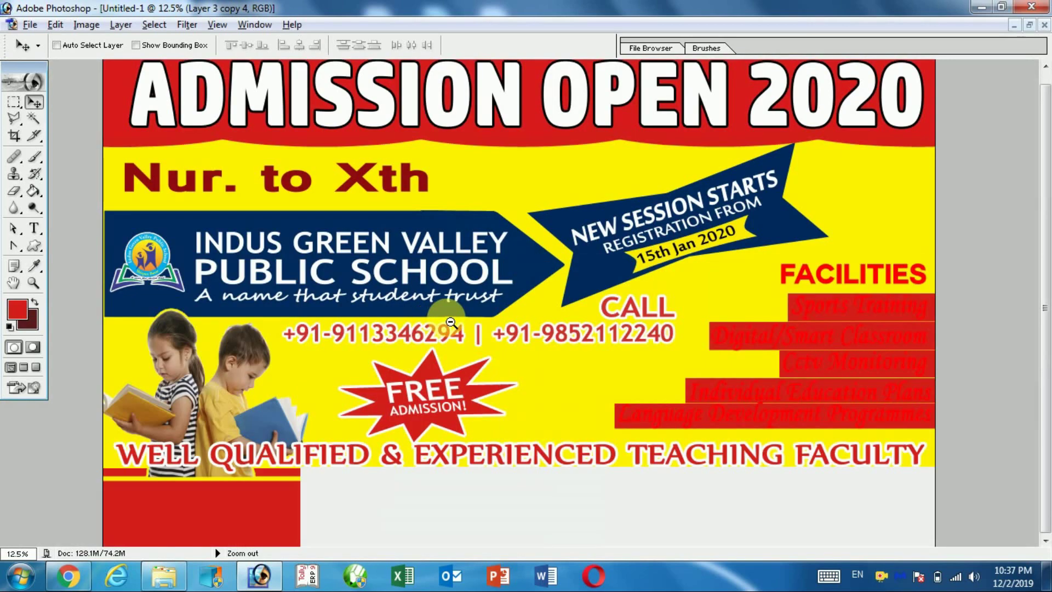
{"action": "left_click", "coordinate": [519, 331], "text": "ctrl+alt"}
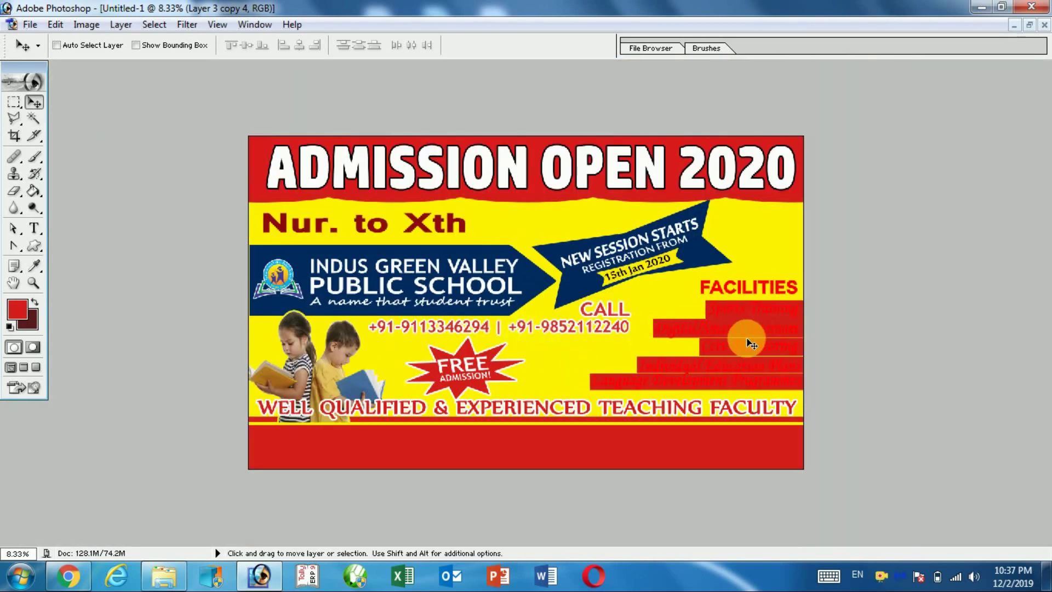
Make the Sports Training text white.
{"action": "key", "text": "t"}
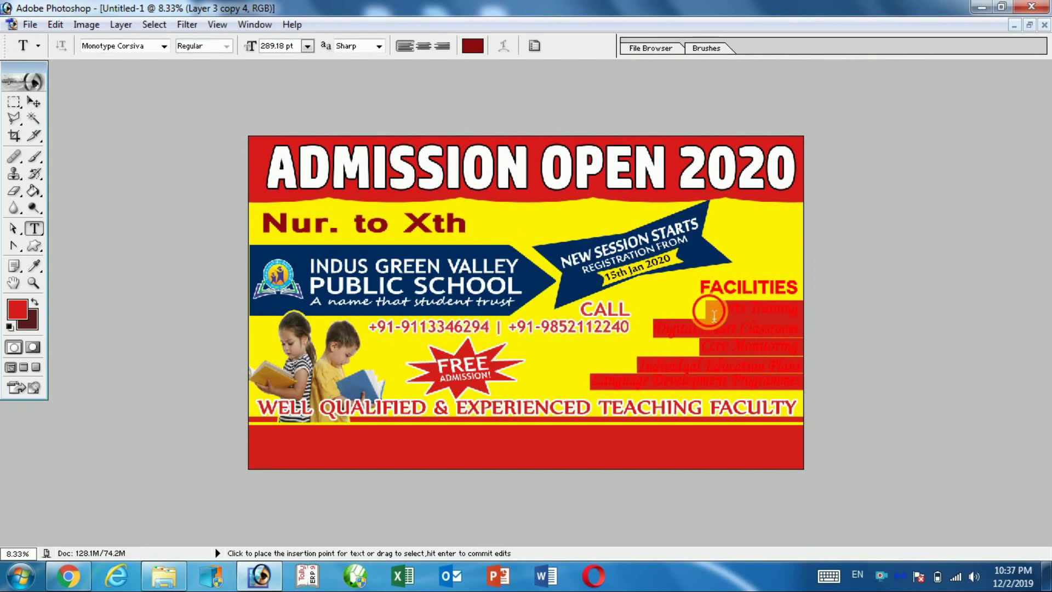
{"action": "left_click_drag", "start_coordinate": [714, 315], "coordinate": [810, 307]}
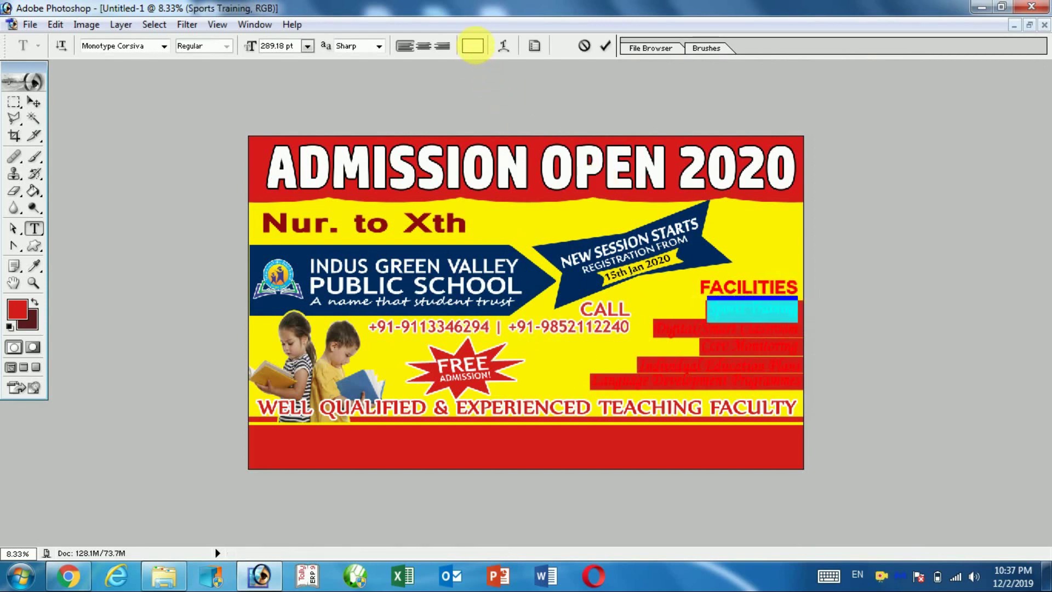
{"action": "left_click", "coordinate": [472, 46]}
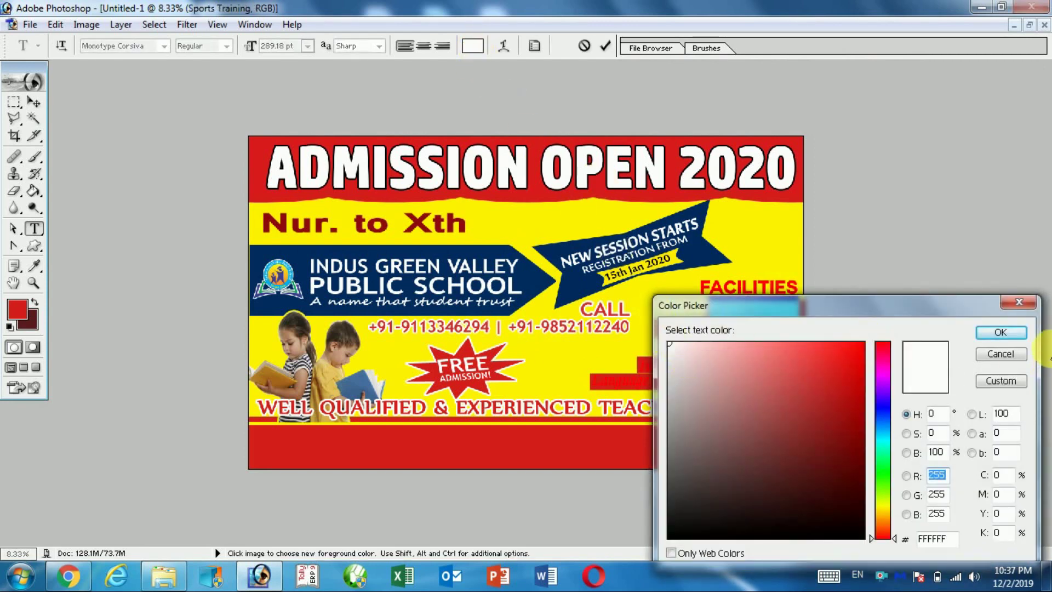
{"action": "left_click", "coordinate": [1002, 332]}
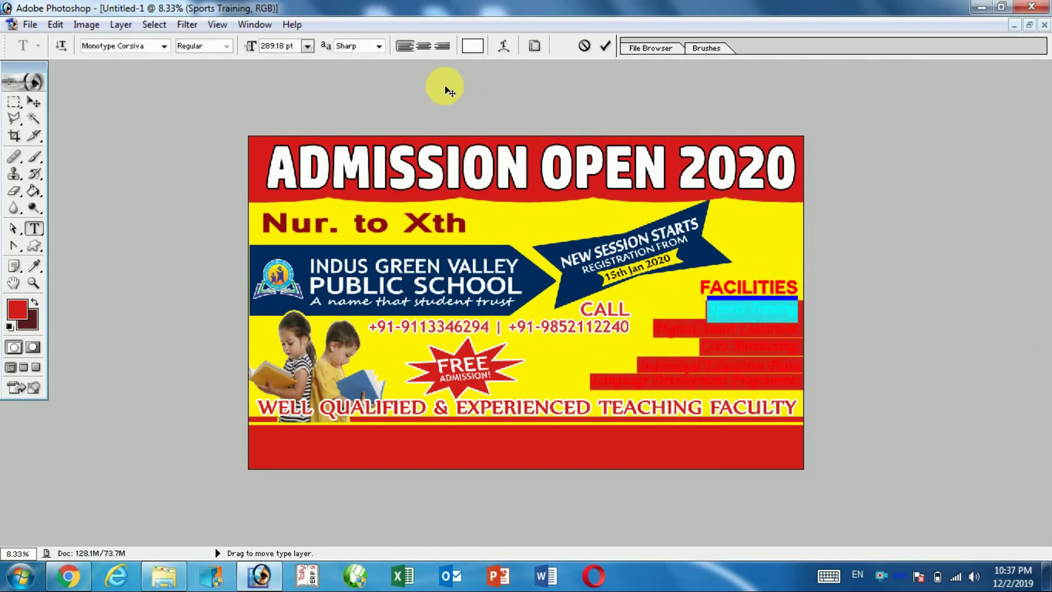
{"action": "left_click", "coordinate": [34, 103]}
Reselect the whole Sports Training line with the Type tool and commit the edit.
{"action": "key", "text": "t"}
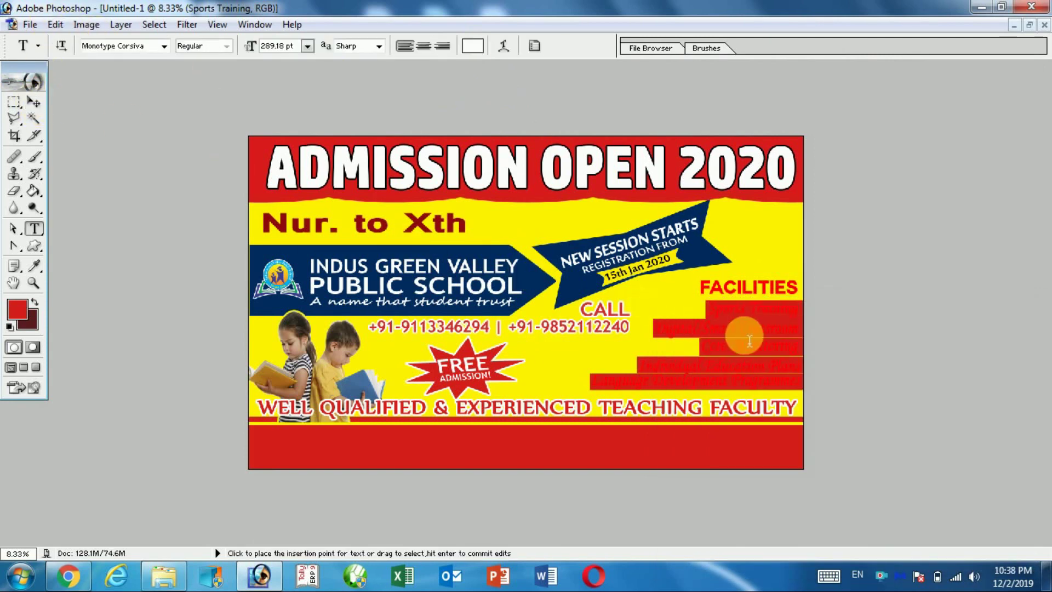
{"action": "left_click_drag", "start_coordinate": [718, 315], "coordinate": [800, 309]}
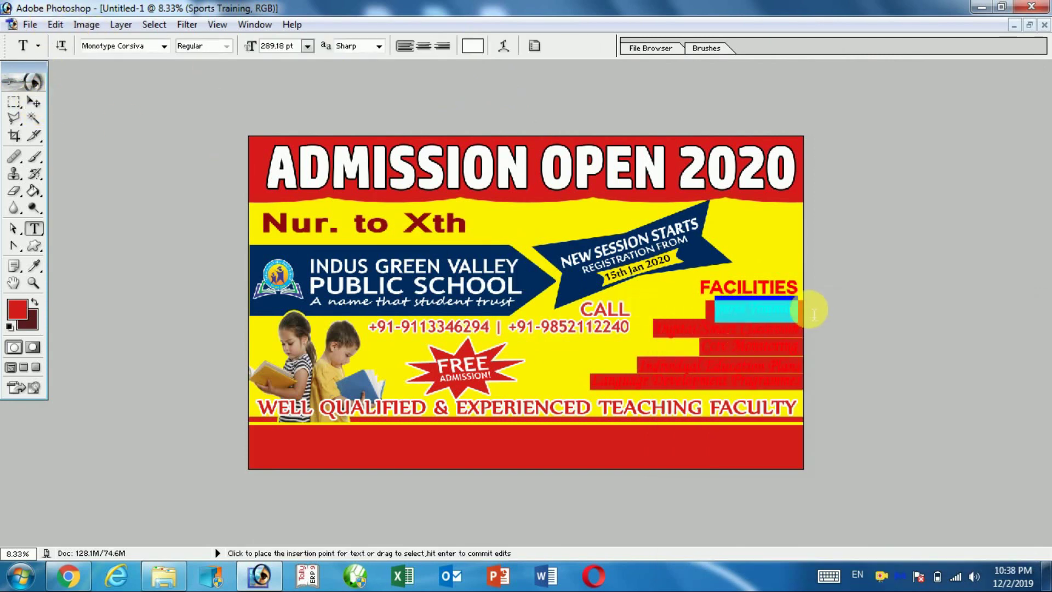
{"action": "left_click_drag", "start_coordinate": [711, 312], "coordinate": [806, 321]}
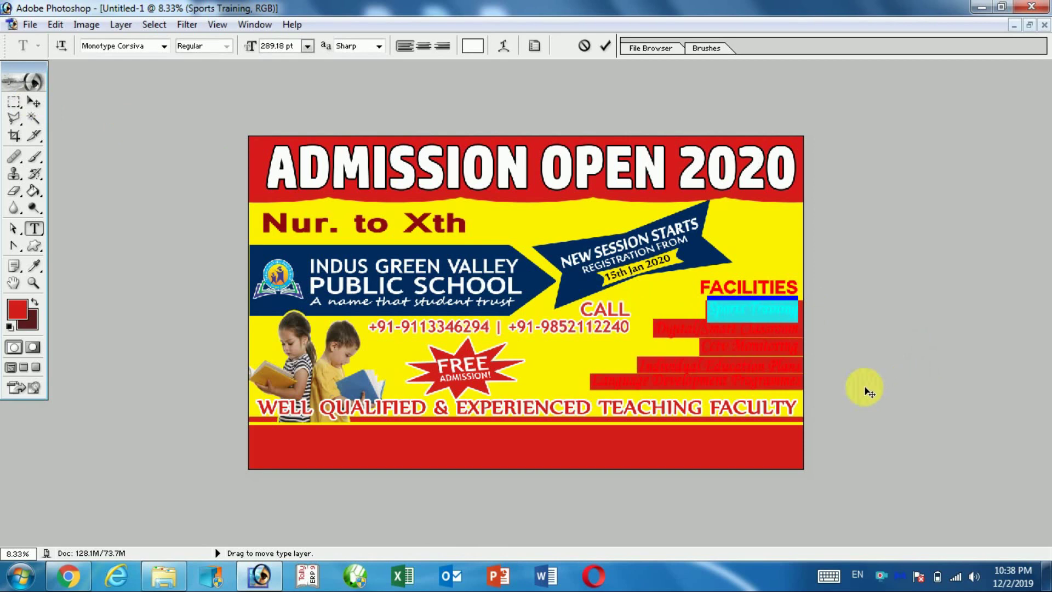
{"action": "left_click", "coordinate": [33, 102]}
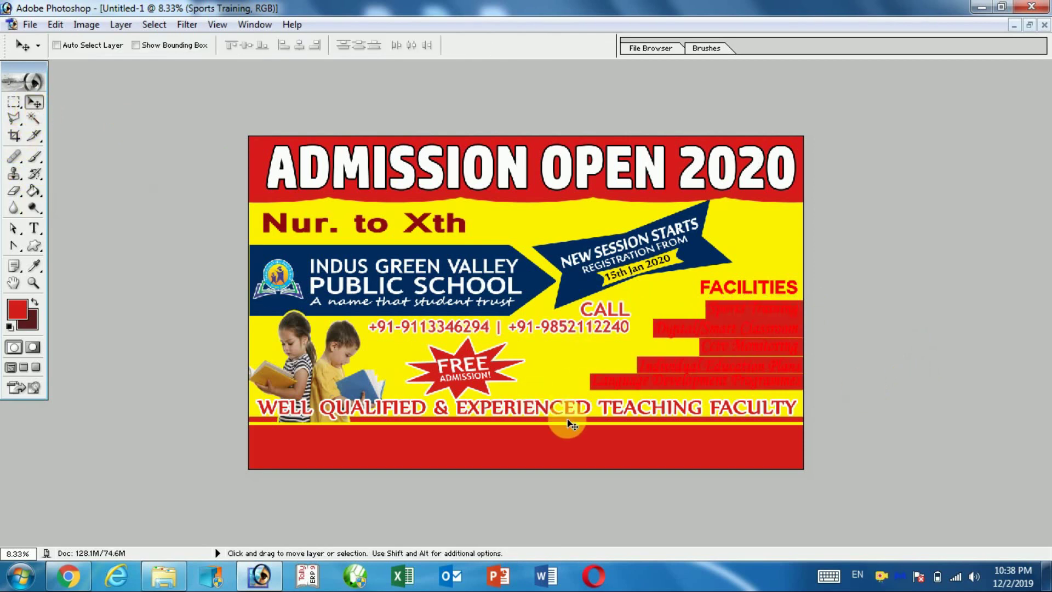
Show and widen the Layers panel, then select the Sports Training text layer.
{"action": "key", "text": "F7"}
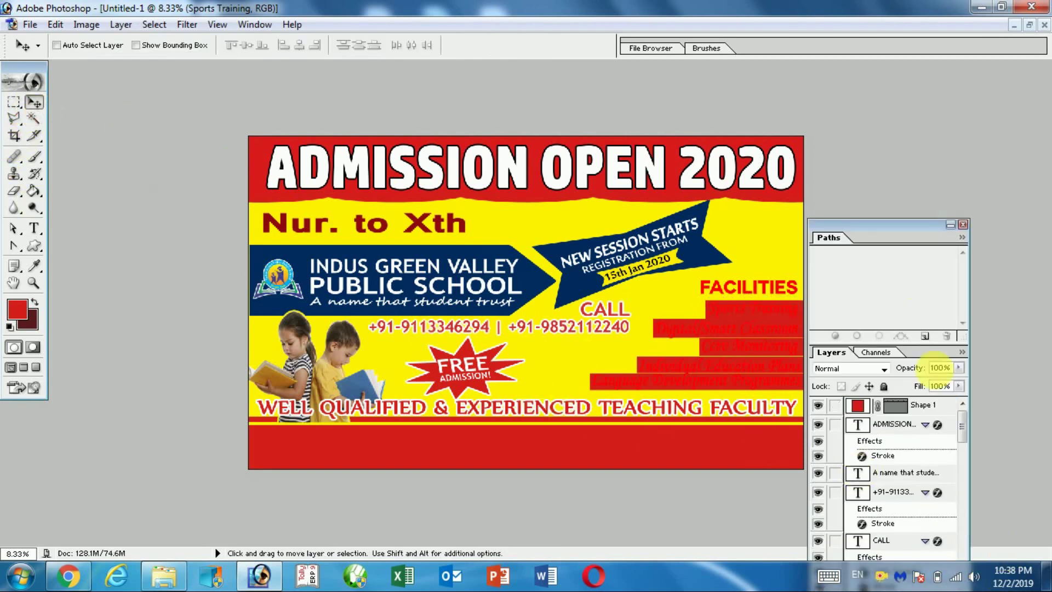
{"action": "left_click_drag", "start_coordinate": [885, 225], "coordinate": [964, 154]}
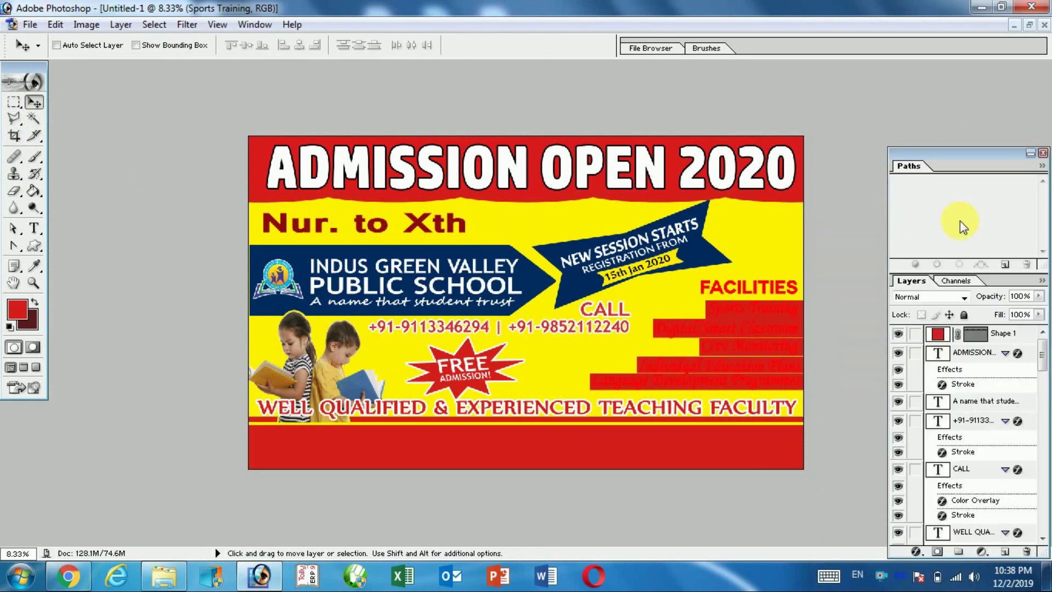
{"action": "left_click", "coordinate": [1027, 153]}
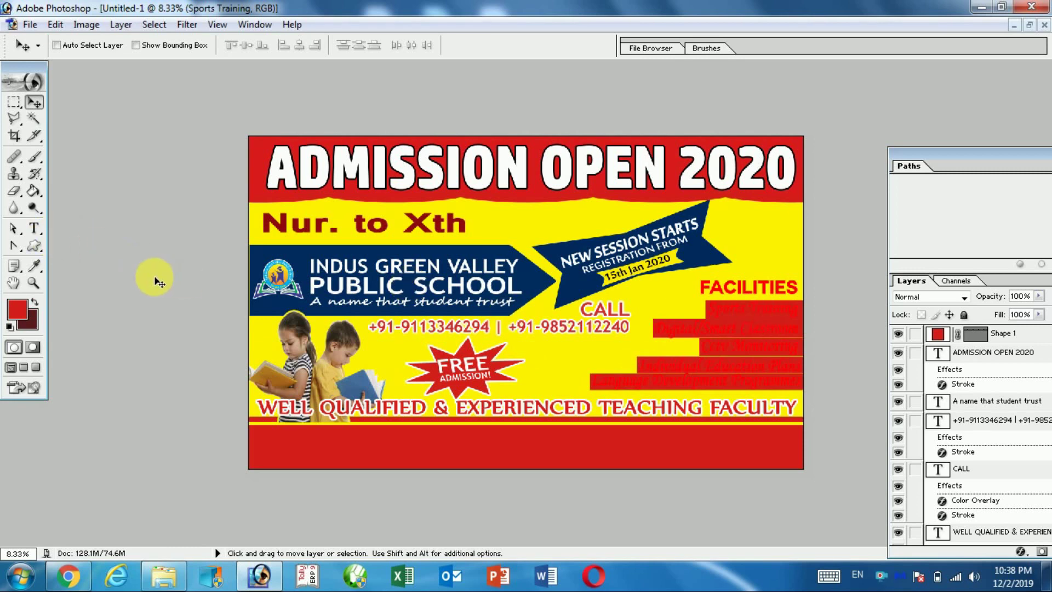
{"action": "right_click", "coordinate": [783, 317]}
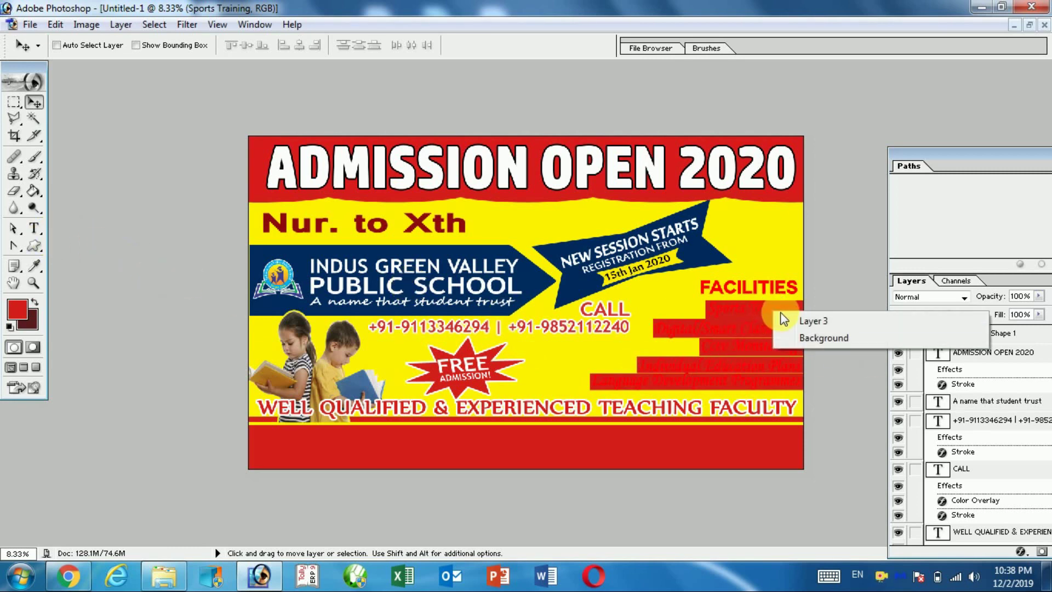
{"action": "right_click", "coordinate": [779, 308]}
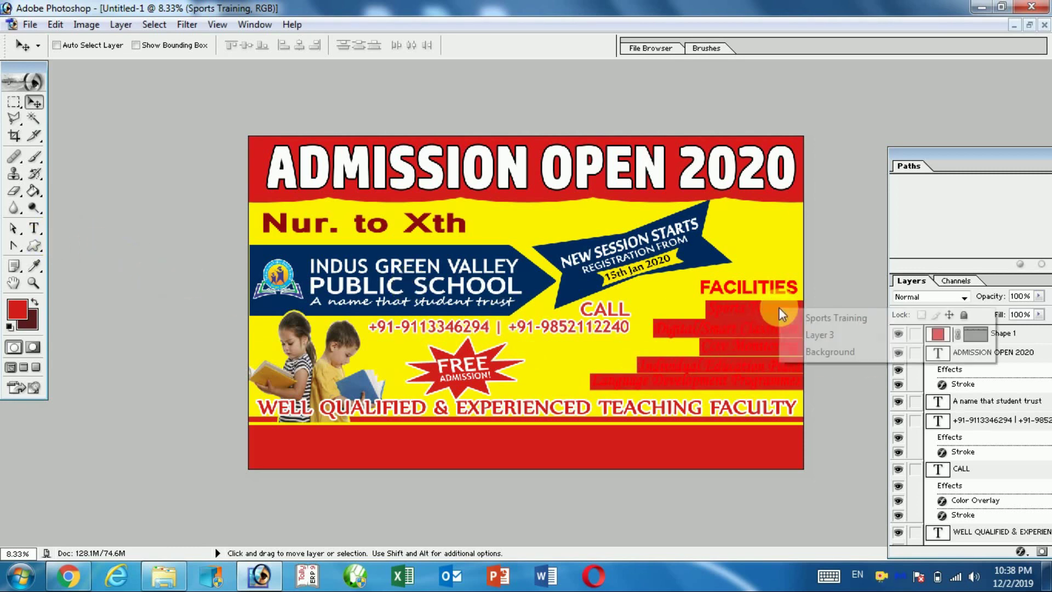
{"action": "left_click", "coordinate": [808, 319]}
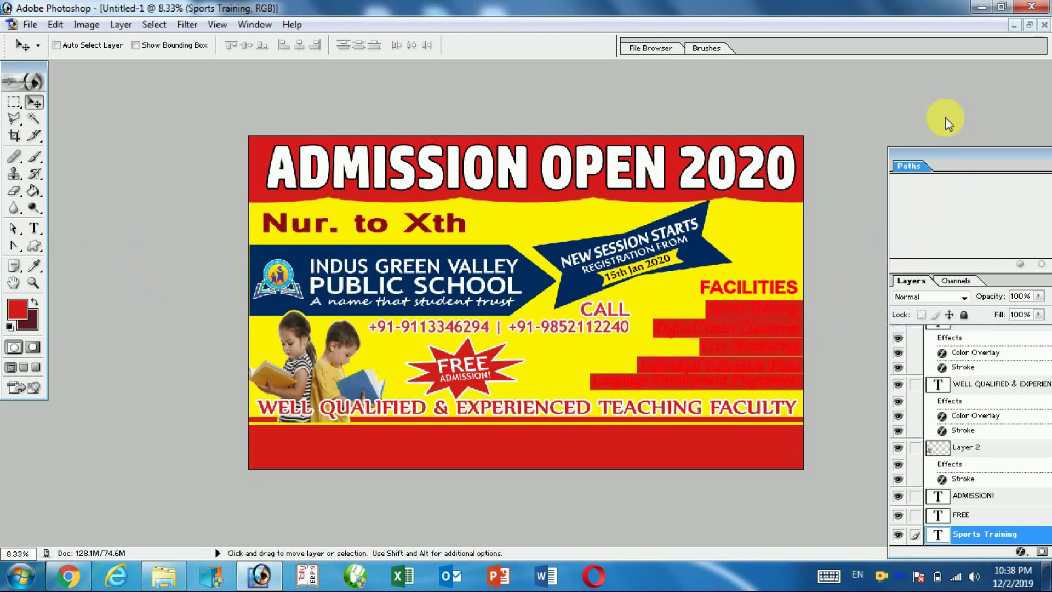
Apply a white Color Overlay layer style to the Sports Training text.
{"action": "left_click_drag", "start_coordinate": [954, 171], "coordinate": [947, 125]}
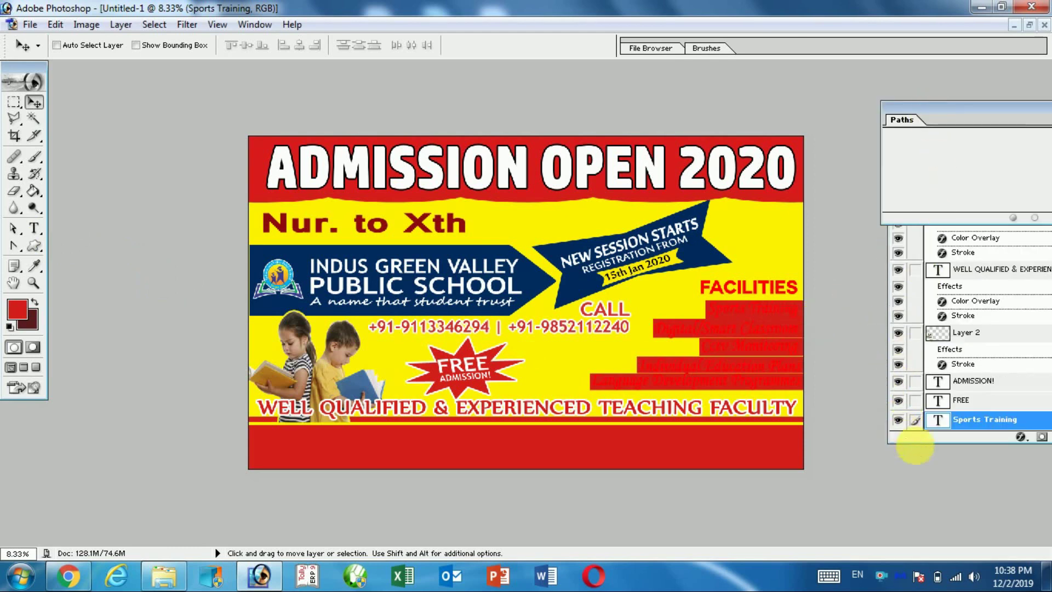
{"action": "left_click", "coordinate": [1025, 437]}
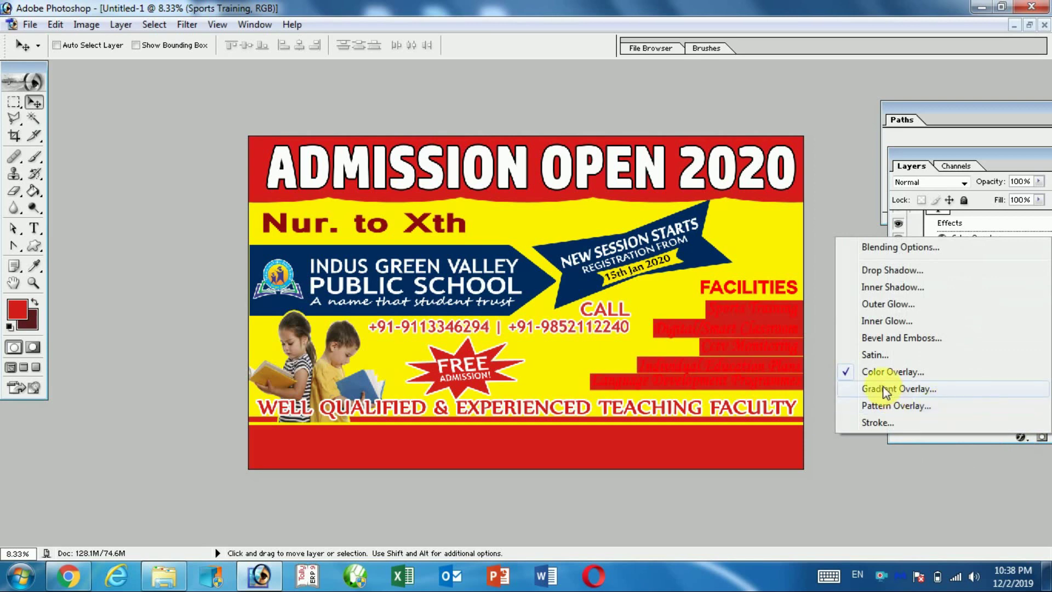
{"action": "left_click", "coordinate": [885, 372]}
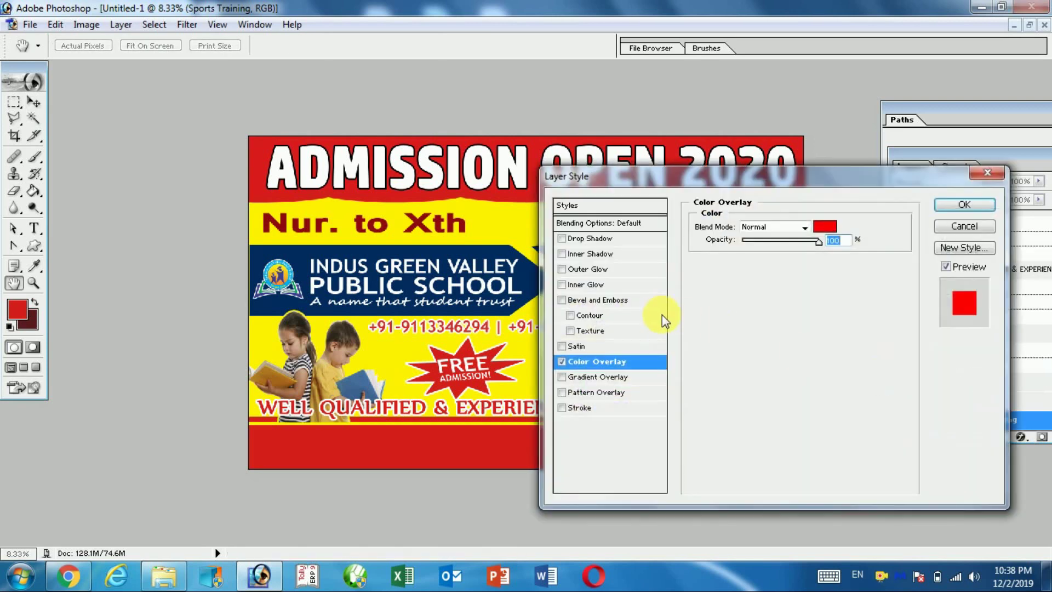
{"action": "left_click", "coordinate": [826, 227]}
{"action": "left_click", "coordinate": [669, 344]}
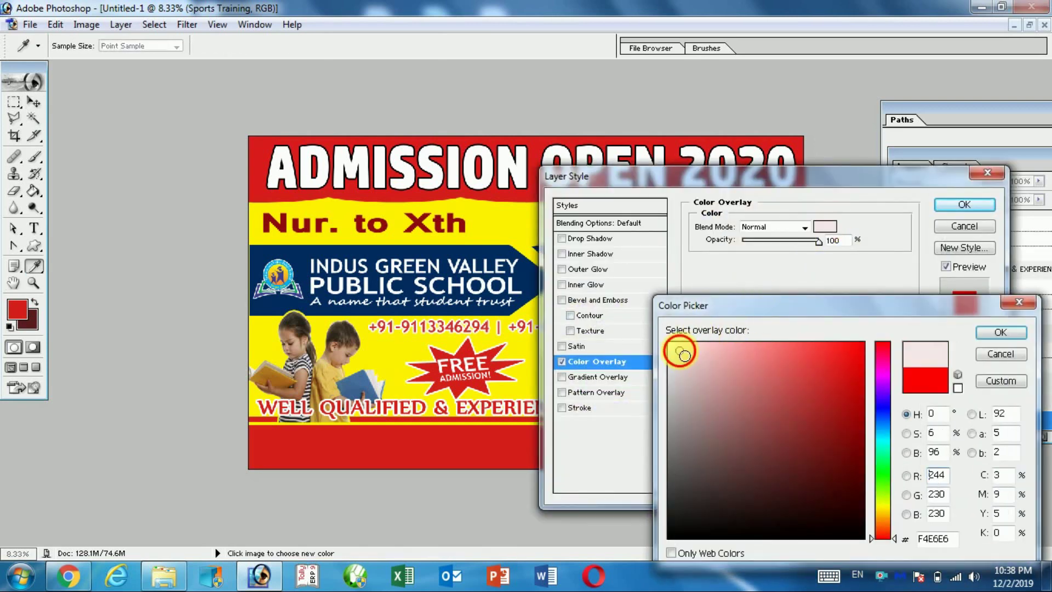
{"action": "left_click", "coordinate": [994, 333]}
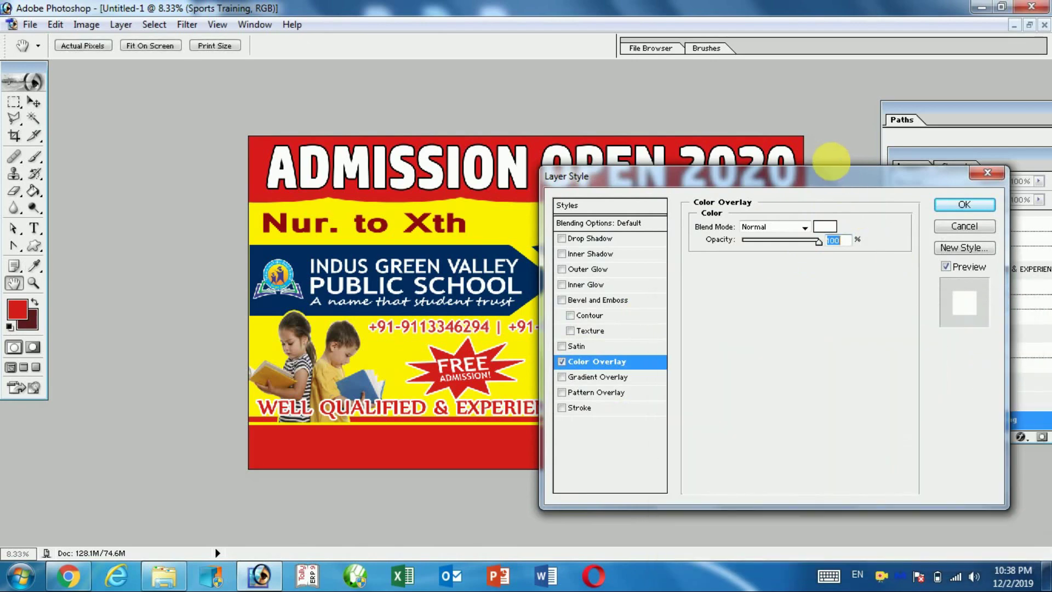
{"action": "left_click_drag", "start_coordinate": [827, 175], "coordinate": [835, 385]}
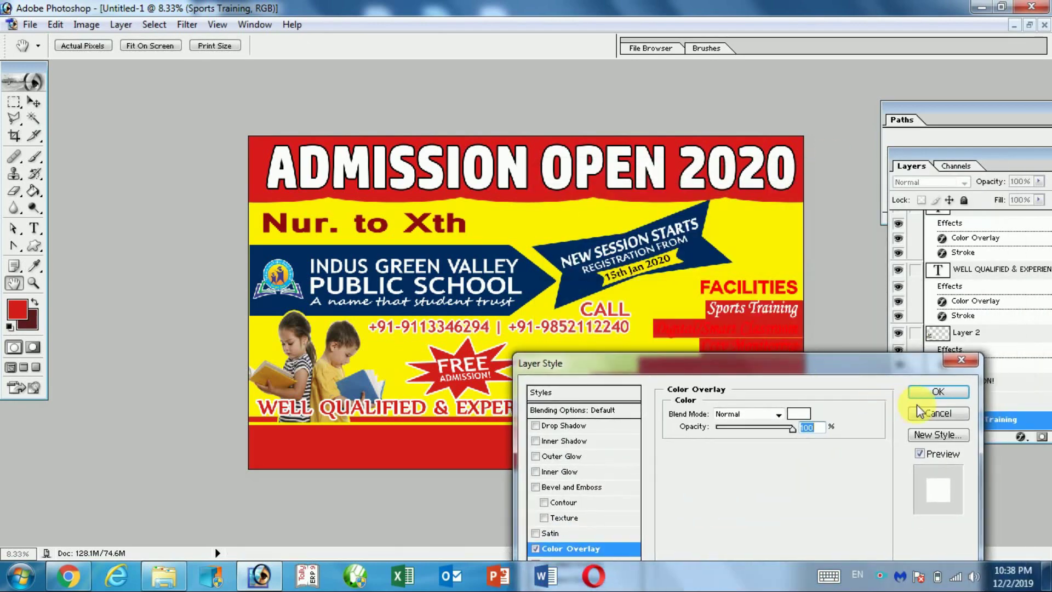
{"action": "left_click", "coordinate": [931, 391]}
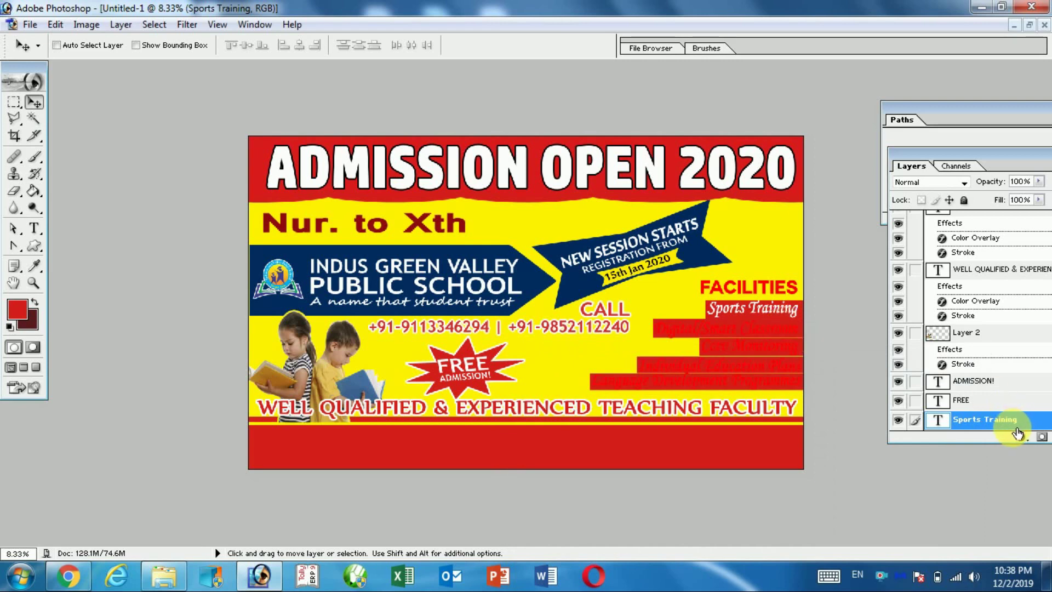
Enlarge the Layers panel and copy the Sports Training layer style.
{"action": "left_click_drag", "start_coordinate": [976, 445], "coordinate": [974, 551]}
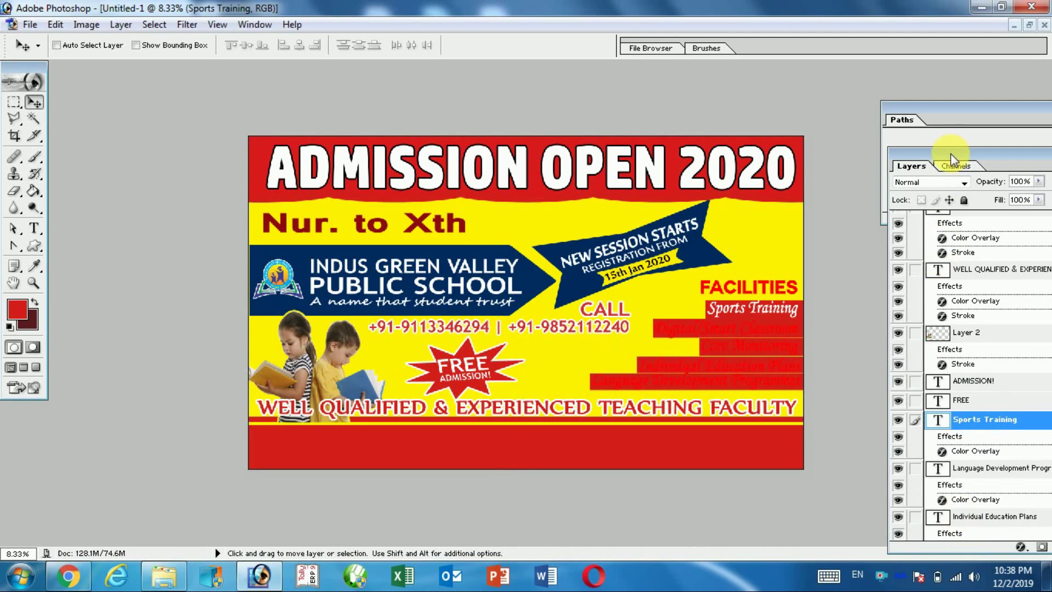
{"action": "left_click_drag", "start_coordinate": [932, 152], "coordinate": [900, 91]}
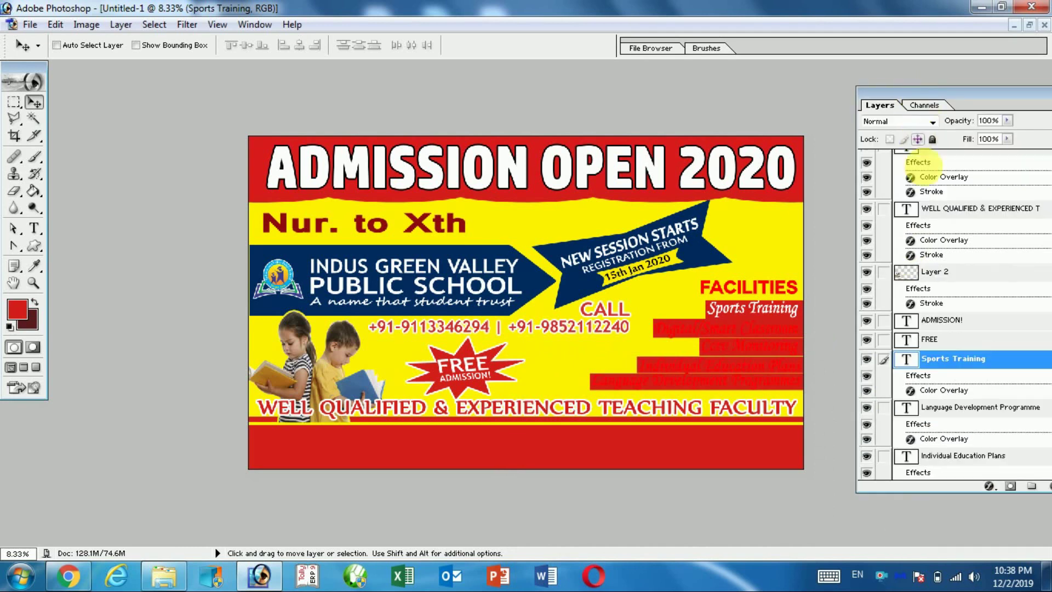
{"action": "right_click", "coordinate": [974, 361]}
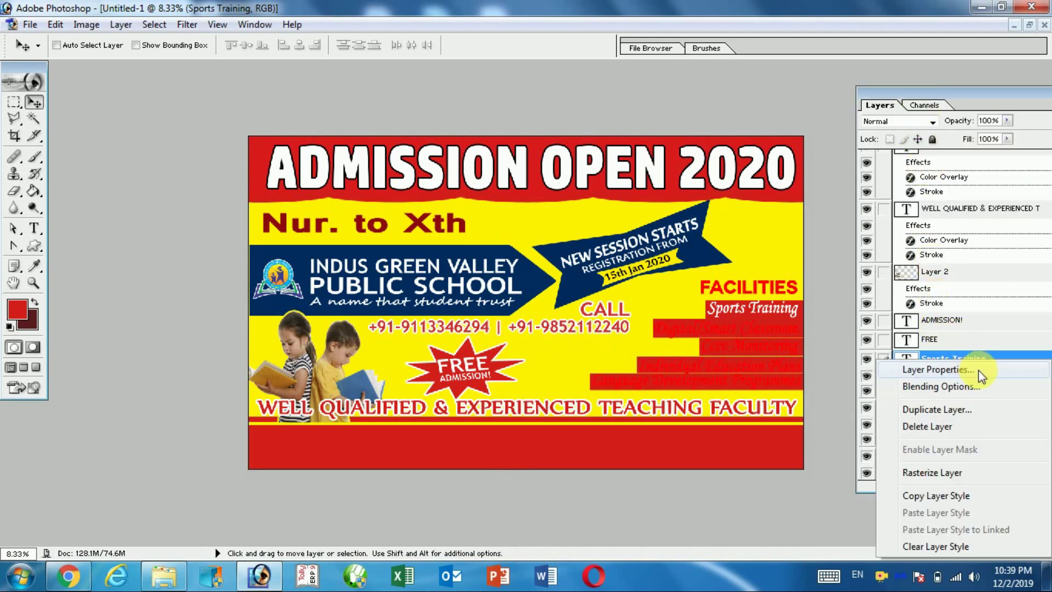
{"action": "left_click", "coordinate": [949, 495]}
Paste the white style onto Language Development Programmes and Individual Education Plans.
{"action": "left_click", "coordinate": [952, 408]}
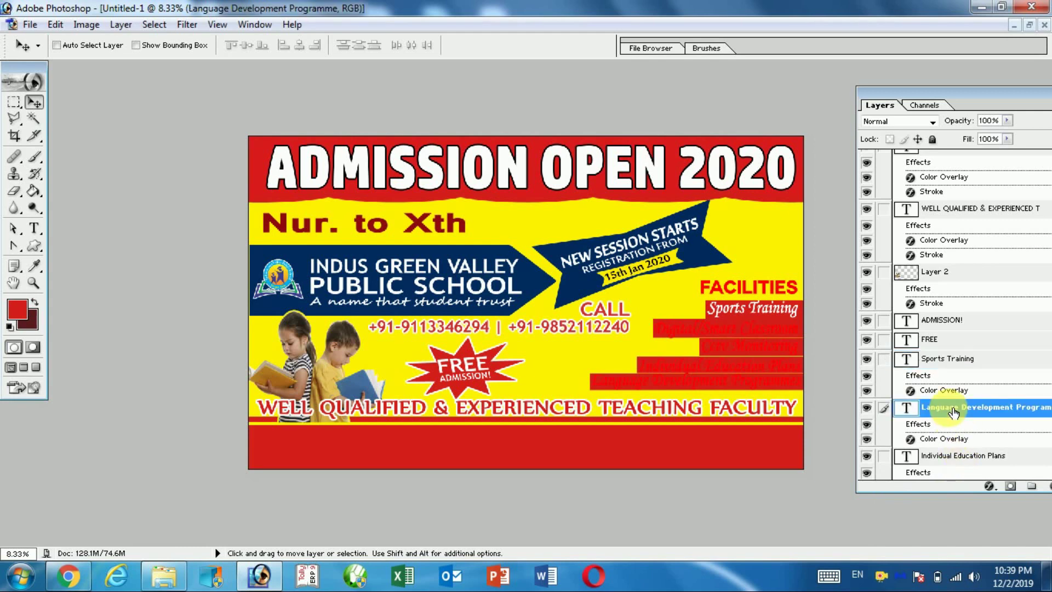
{"action": "right_click", "coordinate": [951, 415]}
{"action": "left_click", "coordinate": [939, 362]}
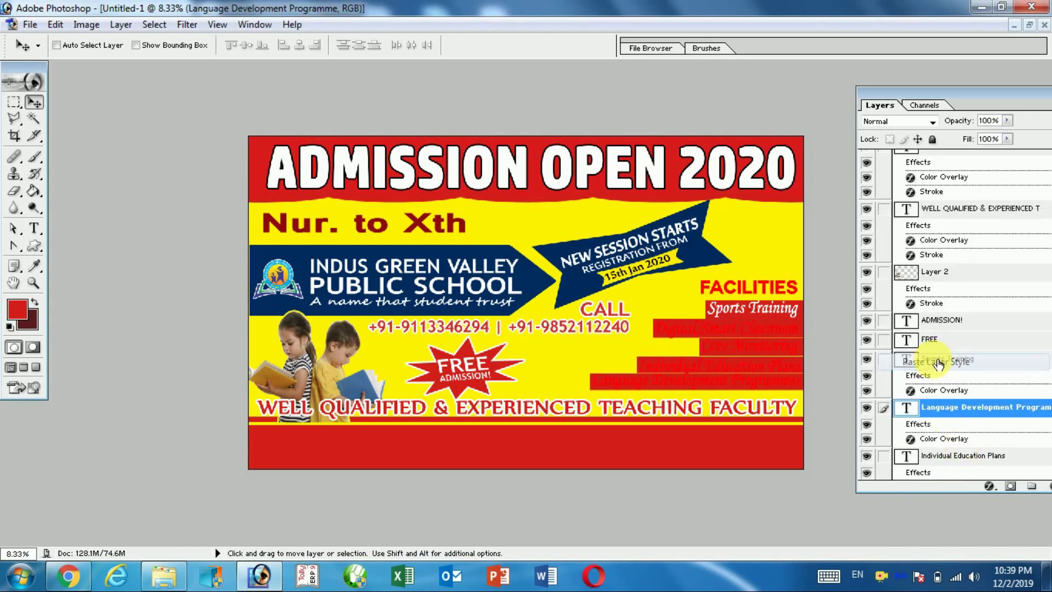
{"action": "left_click", "coordinate": [943, 456]}
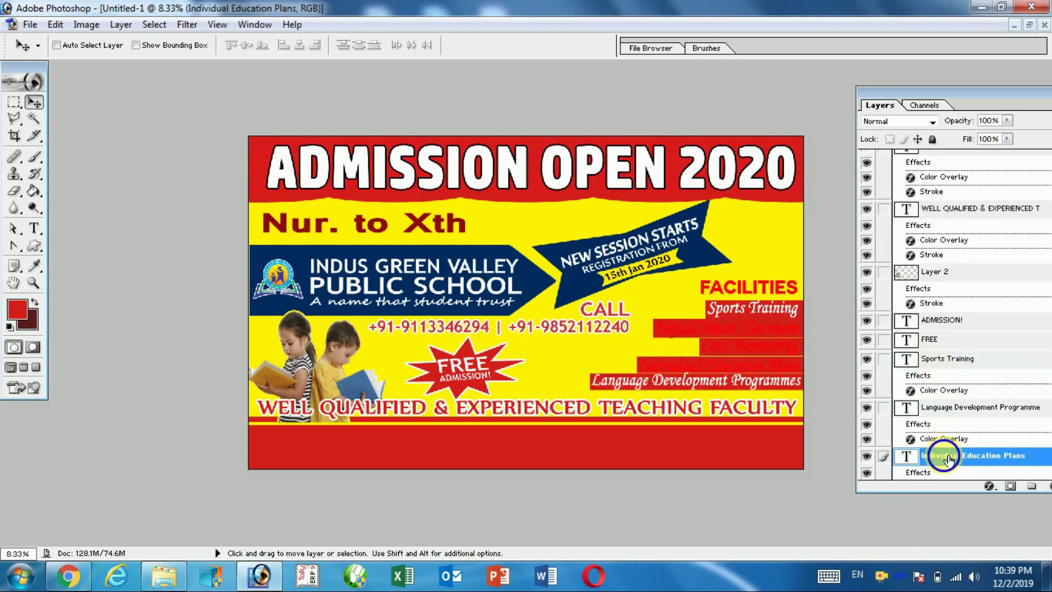
{"action": "right_click", "coordinate": [948, 456]}
{"action": "left_click", "coordinate": [948, 409]}
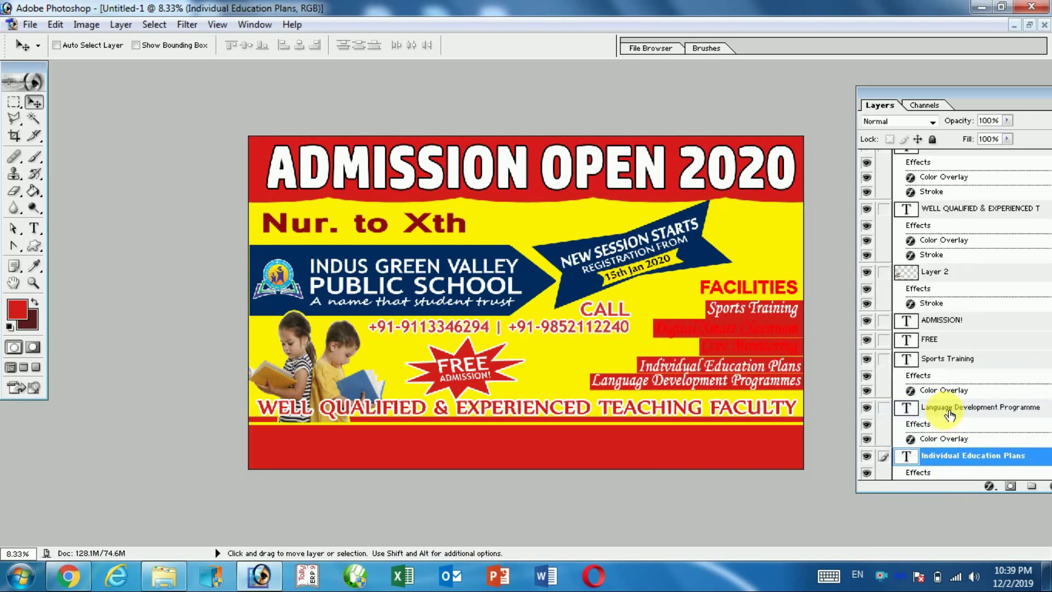
Paste the white style onto the Cctv Monitoring and Digital/Smart Classroom layers.
{"action": "scroll", "coordinate": [950, 412], "scroll_direction": "down", "scroll_amount": 2}
{"action": "scroll", "coordinate": [951, 418], "scroll_direction": "down", "scroll_amount": 1}
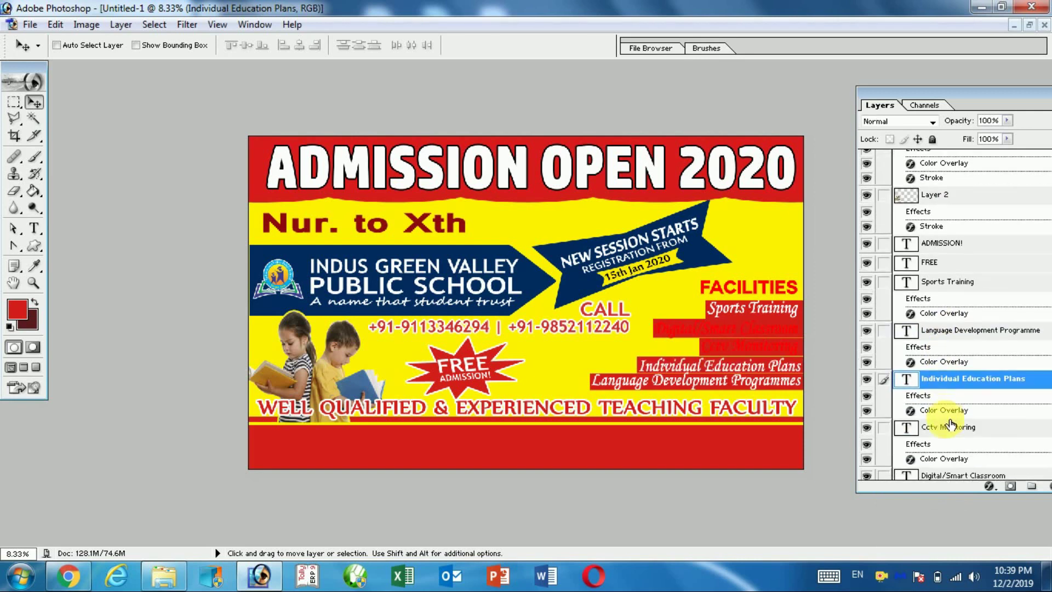
{"action": "left_click", "coordinate": [946, 429]}
{"action": "right_click", "coordinate": [947, 429]}
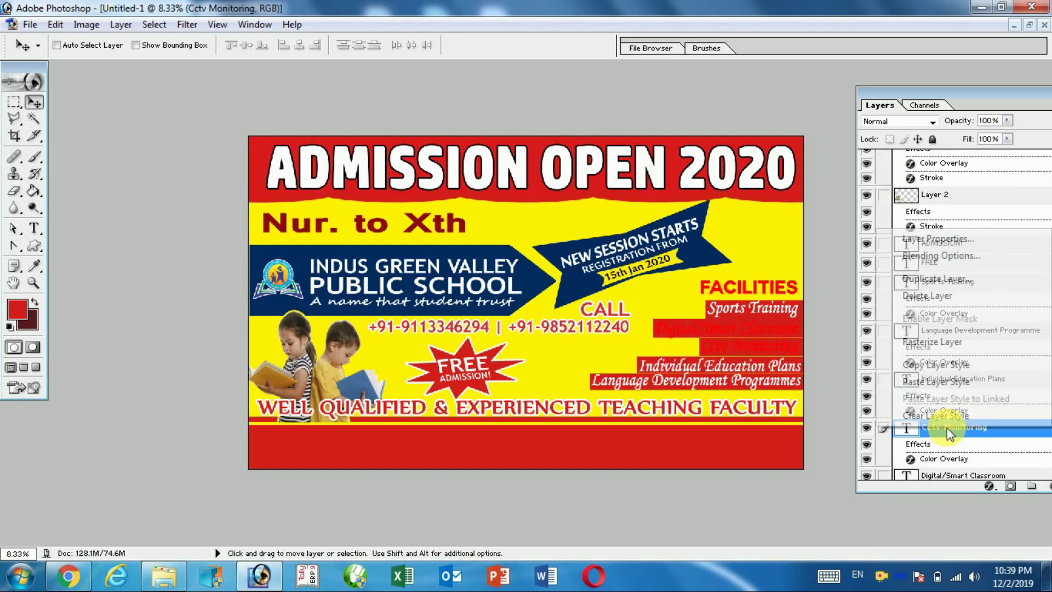
{"action": "left_click", "coordinate": [945, 382]}
{"action": "scroll", "coordinate": [950, 393], "scroll_direction": "down", "scroll_amount": 2}
{"action": "scroll", "coordinate": [950, 394], "scroll_direction": "down", "scroll_amount": 3}
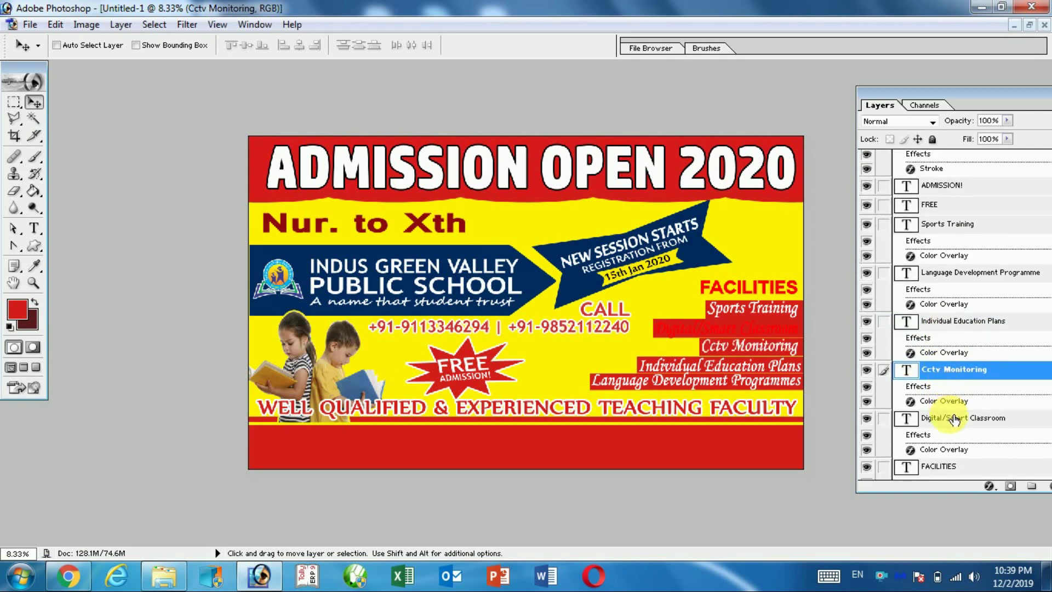
{"action": "left_click", "coordinate": [949, 417]}
{"action": "right_click", "coordinate": [950, 417]}
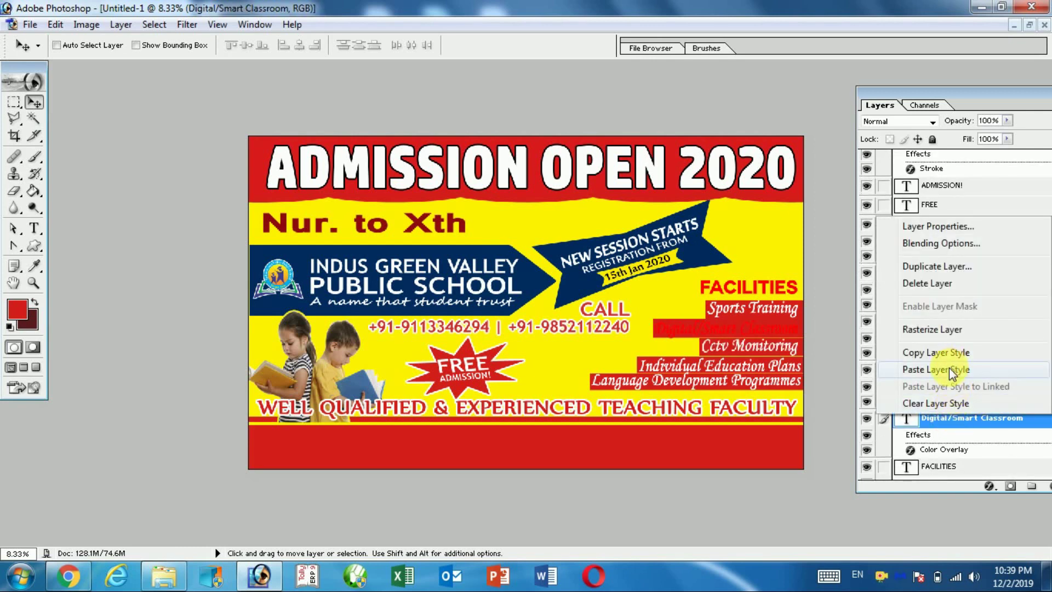
{"action": "left_click", "coordinate": [950, 371]}
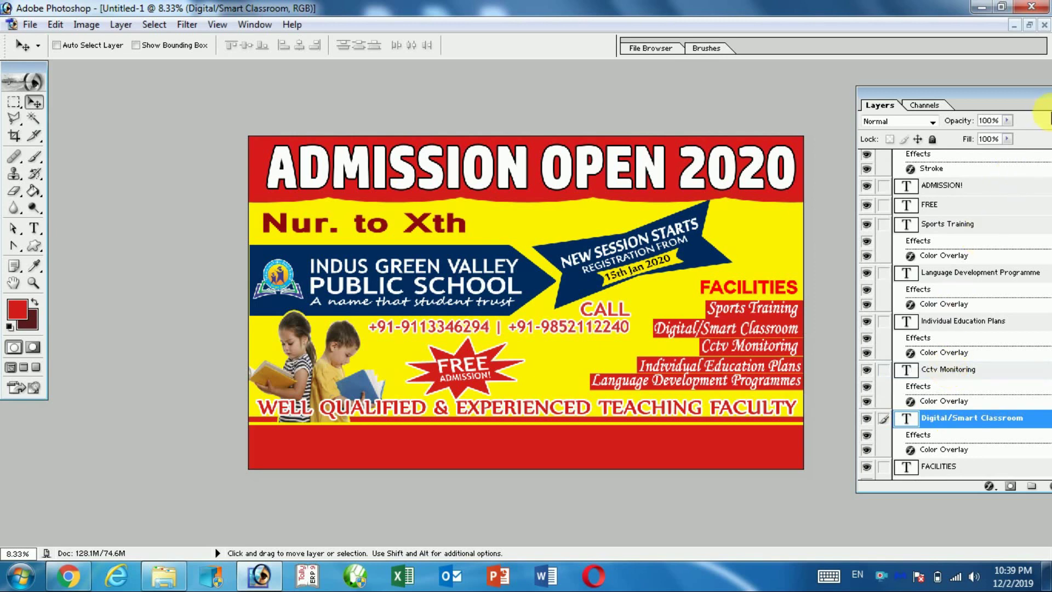
Close the Layers panel and zoom in on the facility list.
{"action": "left_click_drag", "start_coordinate": [1043, 101], "coordinate": [1000, 102]}
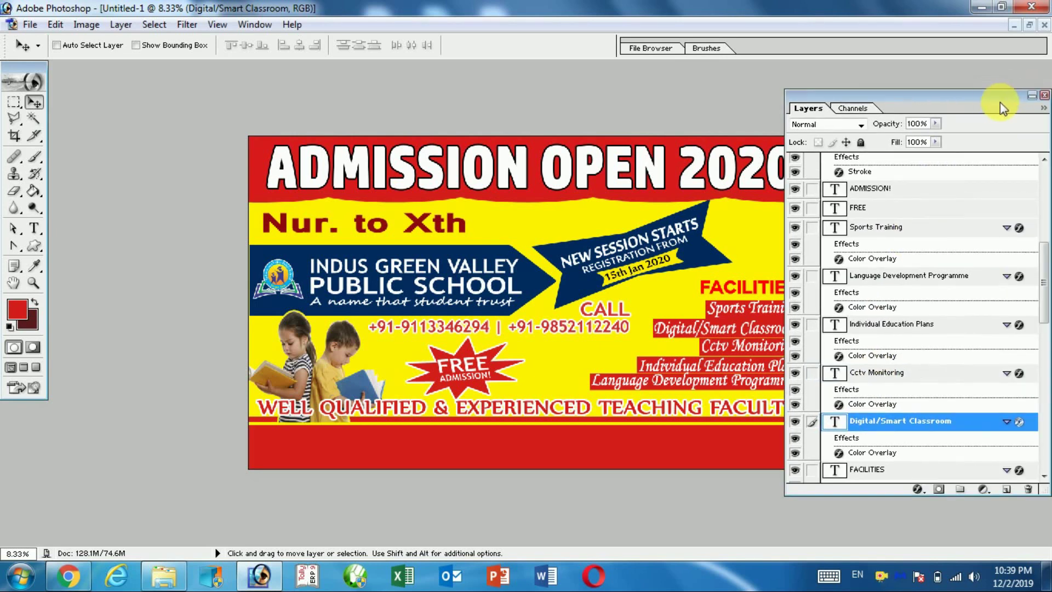
{"action": "left_click", "coordinate": [1044, 95]}
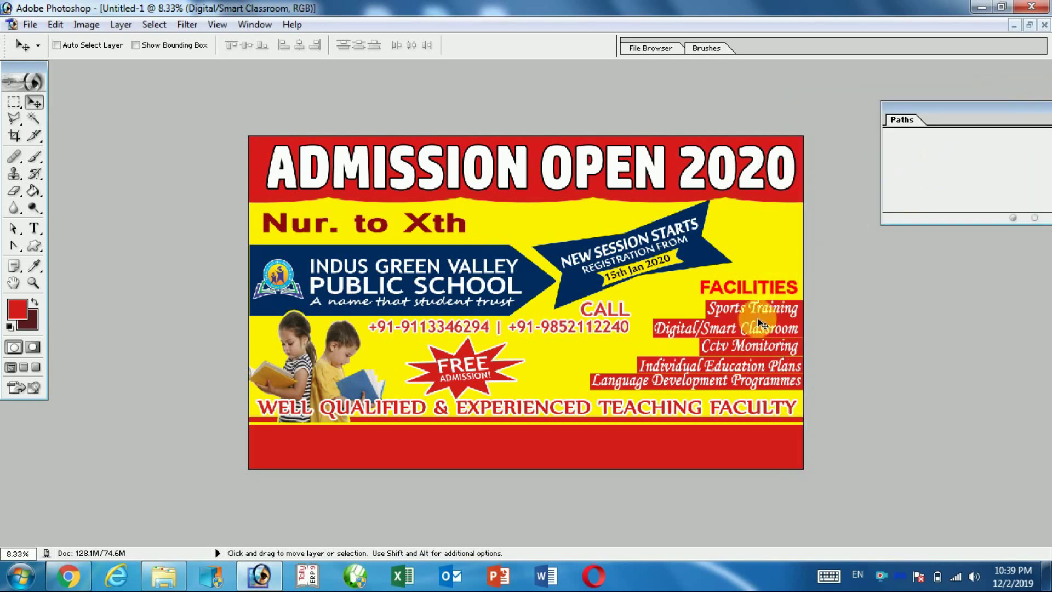
{"action": "left_click", "coordinate": [870, 374]}
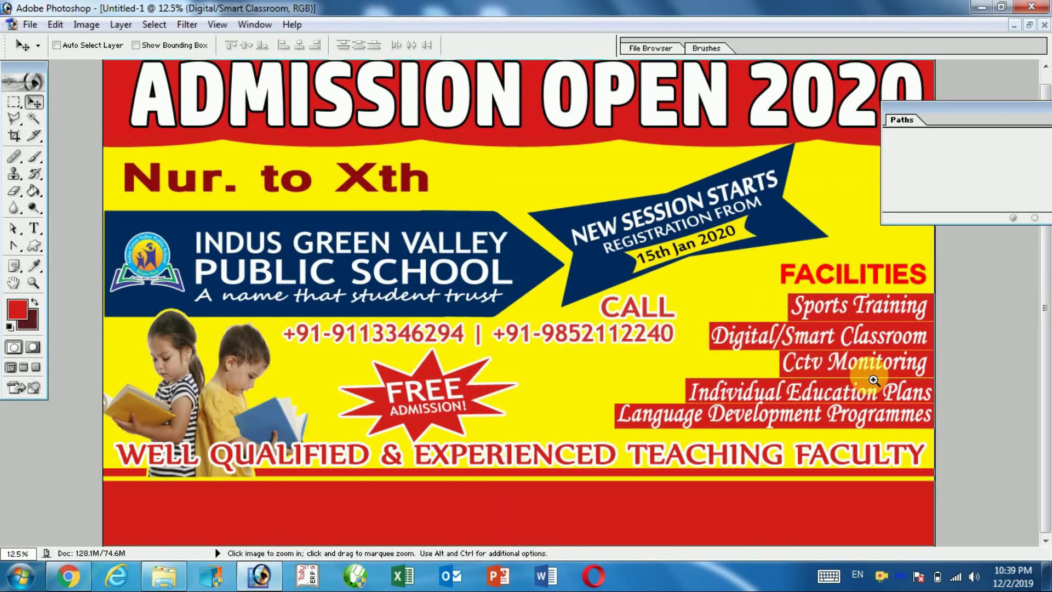
{"action": "left_click", "coordinate": [934, 371]}
{"action": "left_click", "coordinate": [946, 357]}
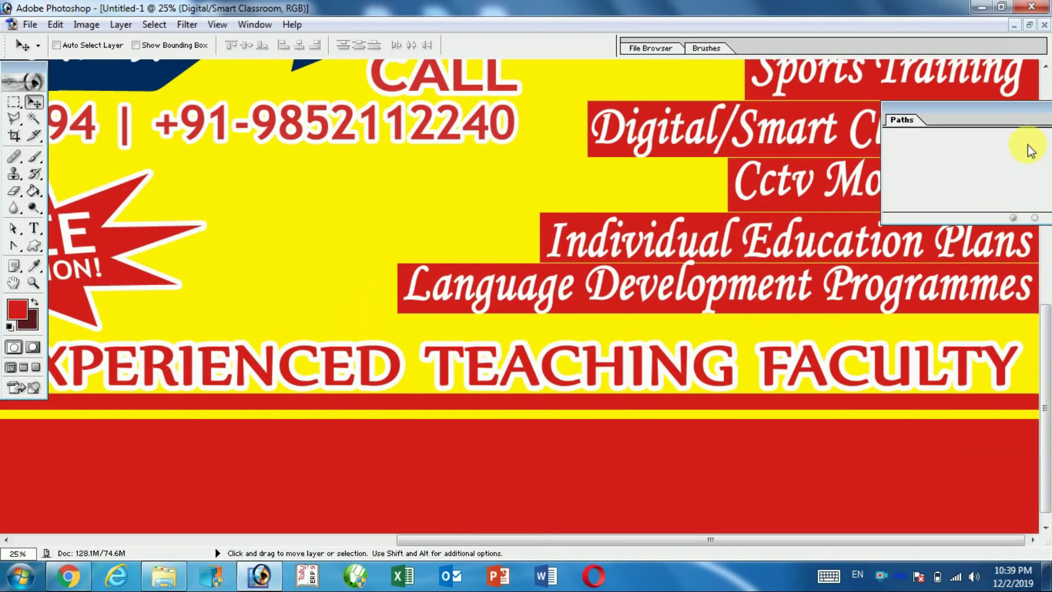
{"action": "left_click_drag", "start_coordinate": [1017, 105], "coordinate": [917, 126]}
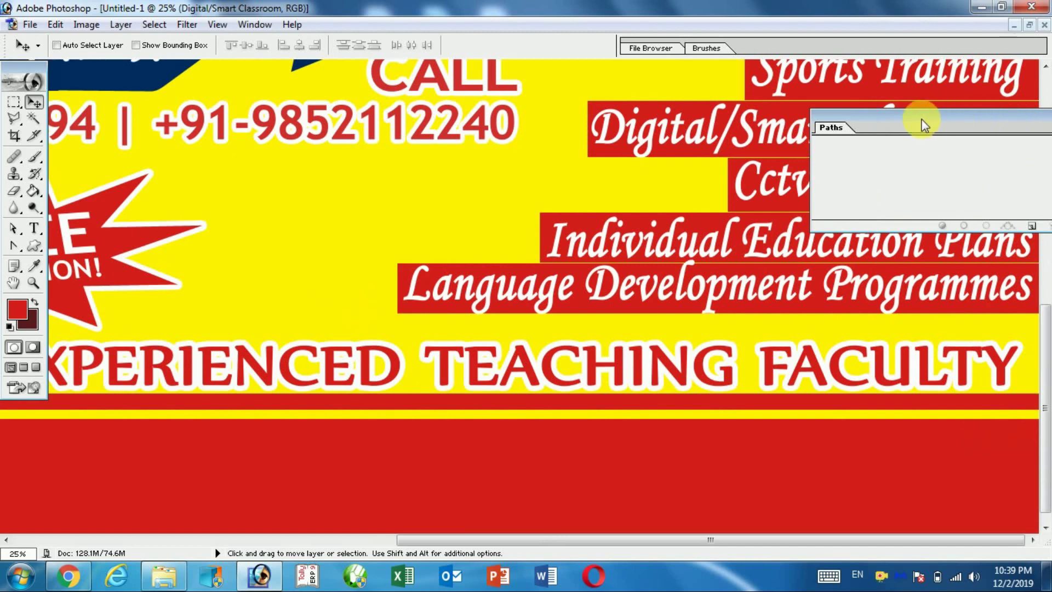
Close the Paths panel and set the Language Development Programmes text to Corbel.
{"action": "left_click", "coordinate": [896, 125]}
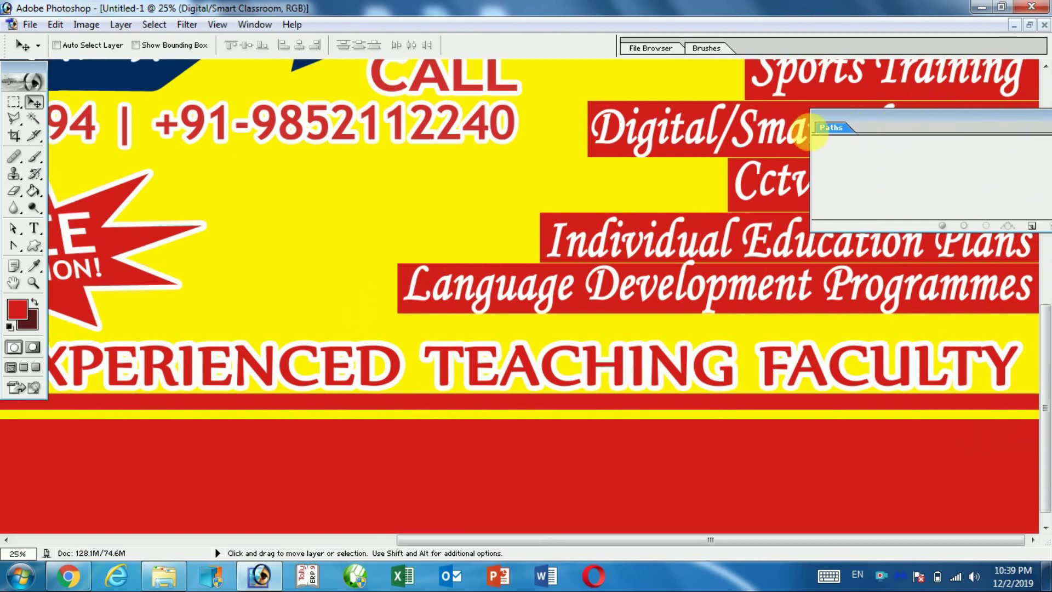
{"action": "left_click_drag", "start_coordinate": [888, 128], "coordinate": [941, 147]}
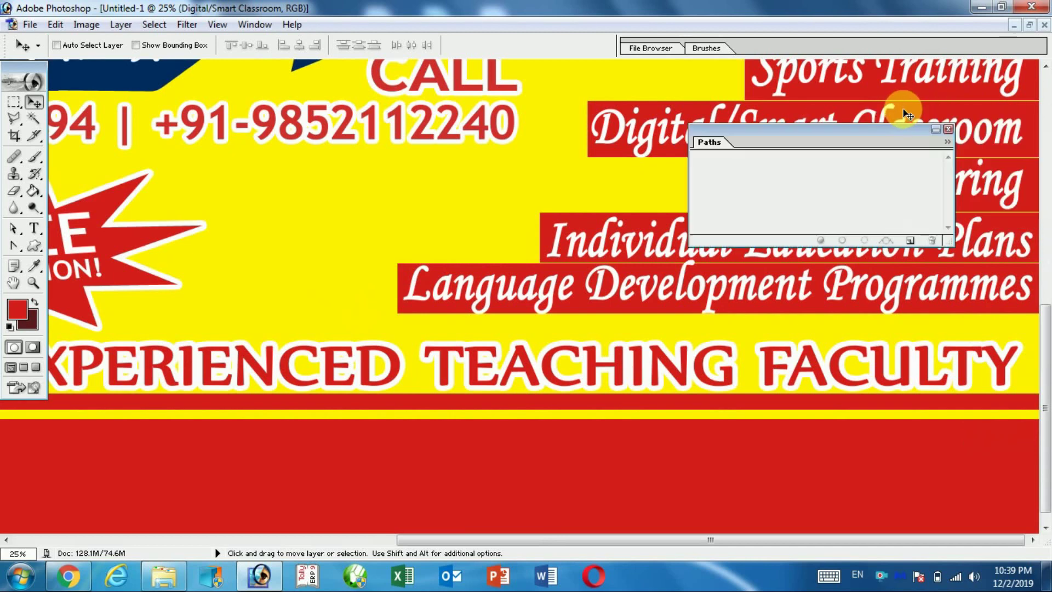
{"action": "left_click", "coordinate": [948, 130]}
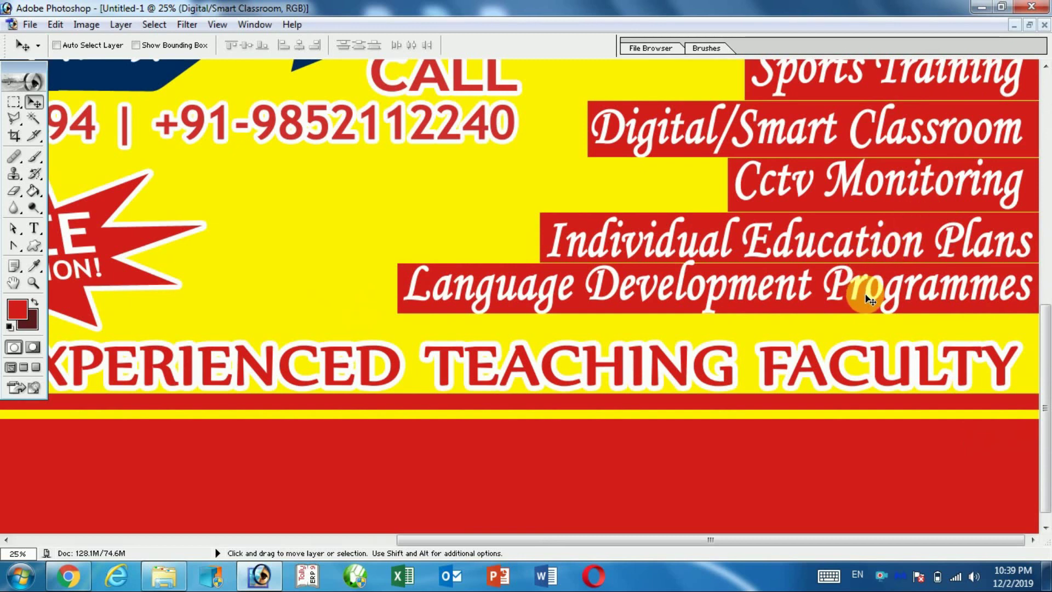
{"action": "key", "text": "t"}
{"action": "left_click", "coordinate": [803, 286]}
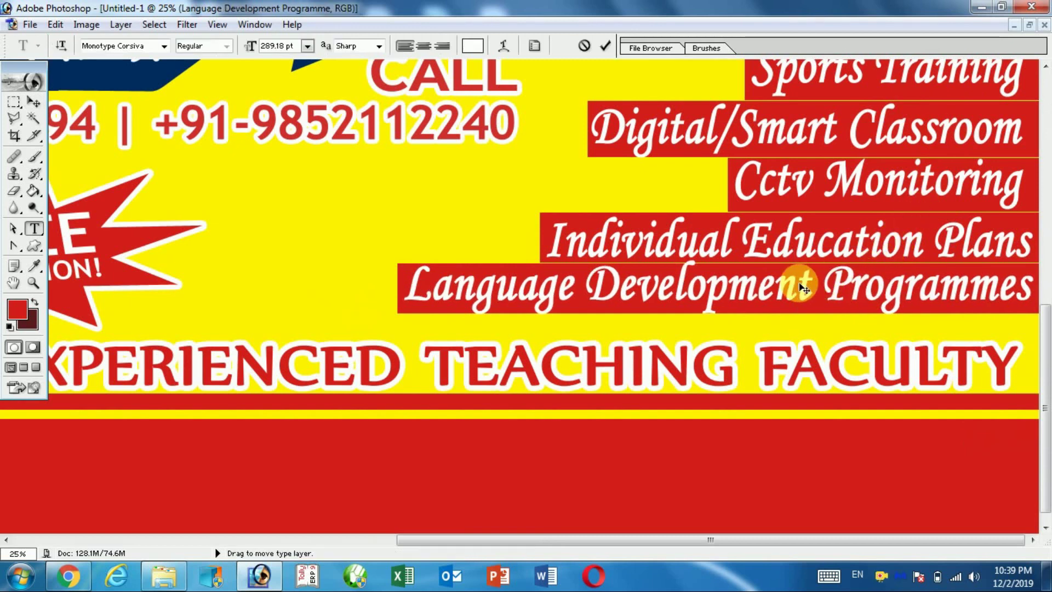
{"action": "key", "text": "ctrl+a"}
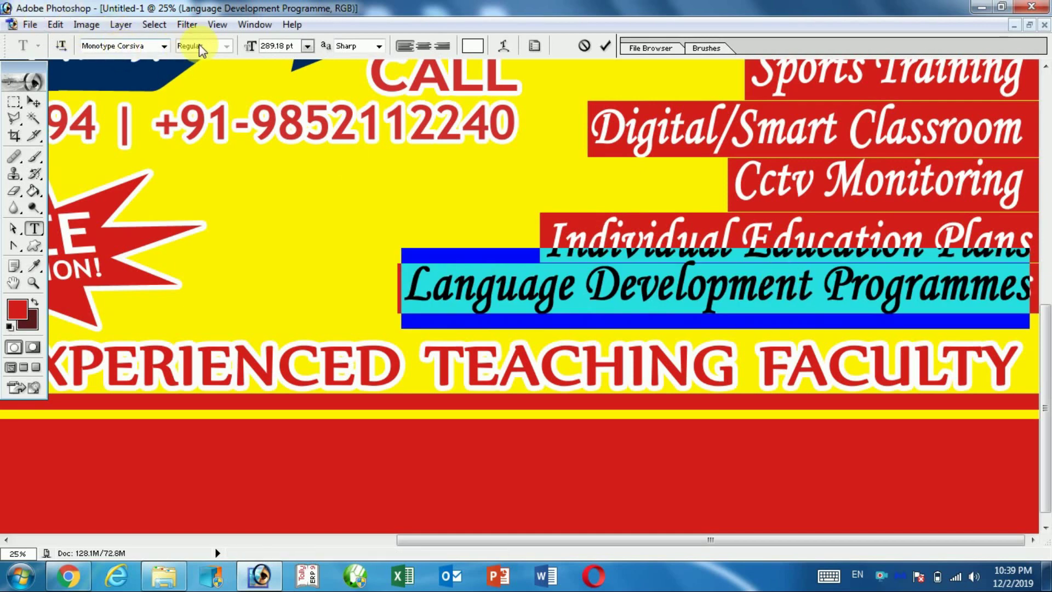
{"action": "left_click", "coordinate": [163, 46]}
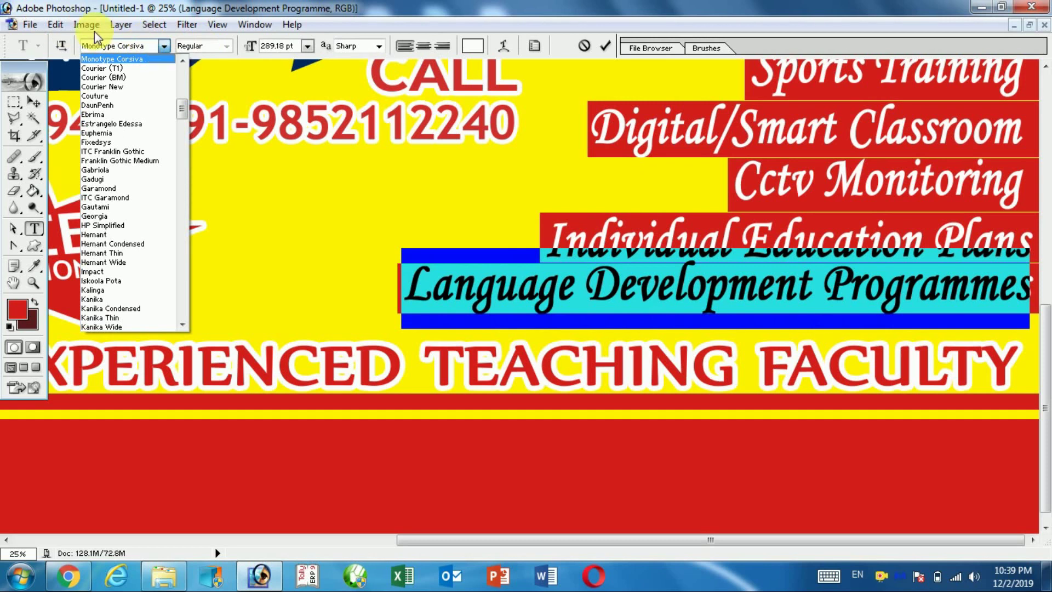
{"action": "left_click", "coordinate": [109, 46]}
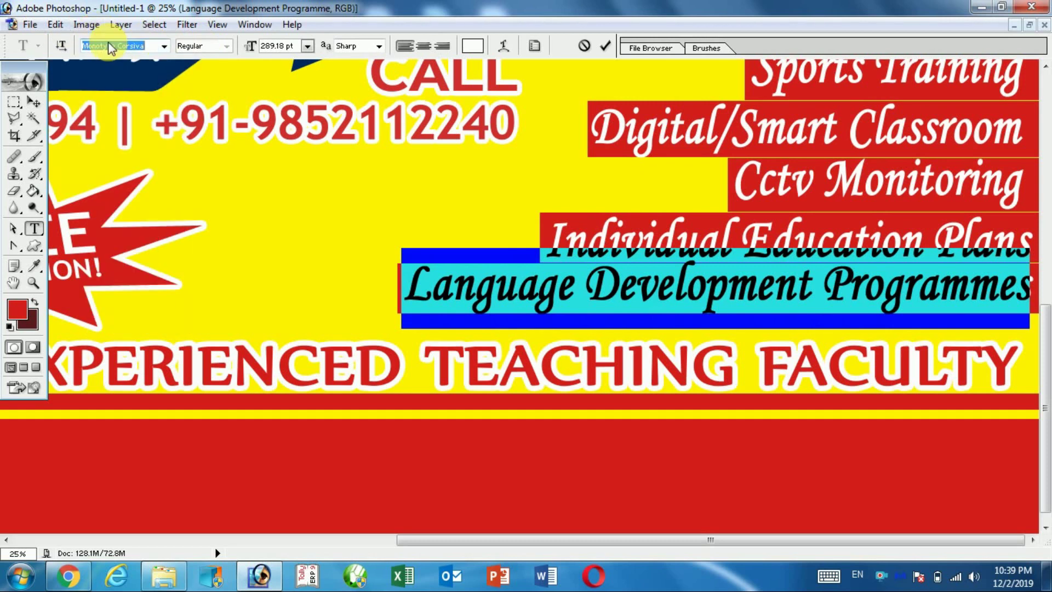
{"action": "type", "text": "Corbel"}
{"action": "key", "text": "Return"}
Step through the font list to Athena of the Ocean and commit the edit.
{"action": "key", "text": "Up"}
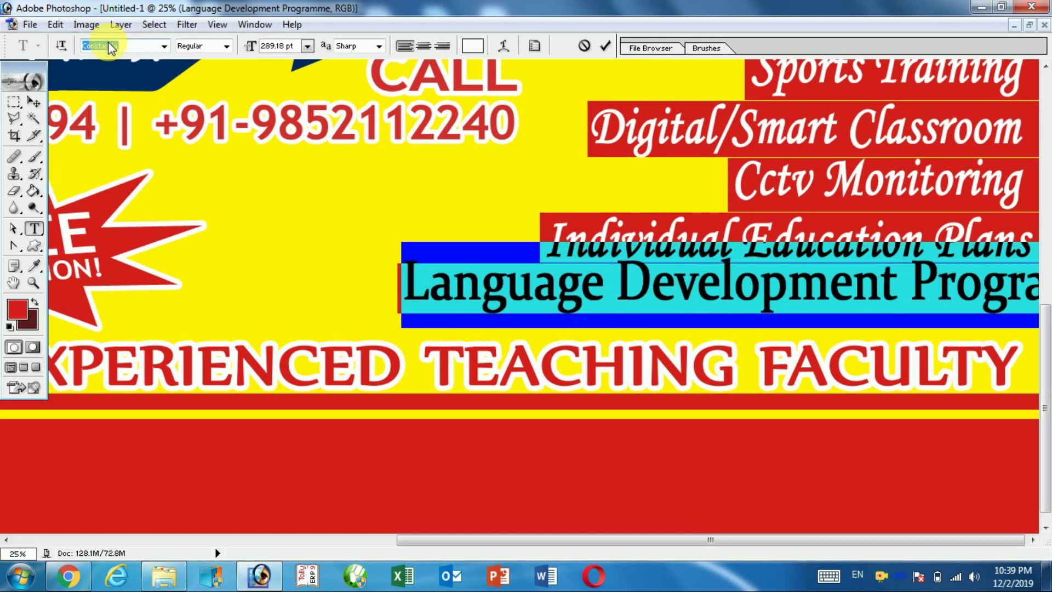
{"action": "key", "text": "Up"}
{"action": "key", "text": "Up"}
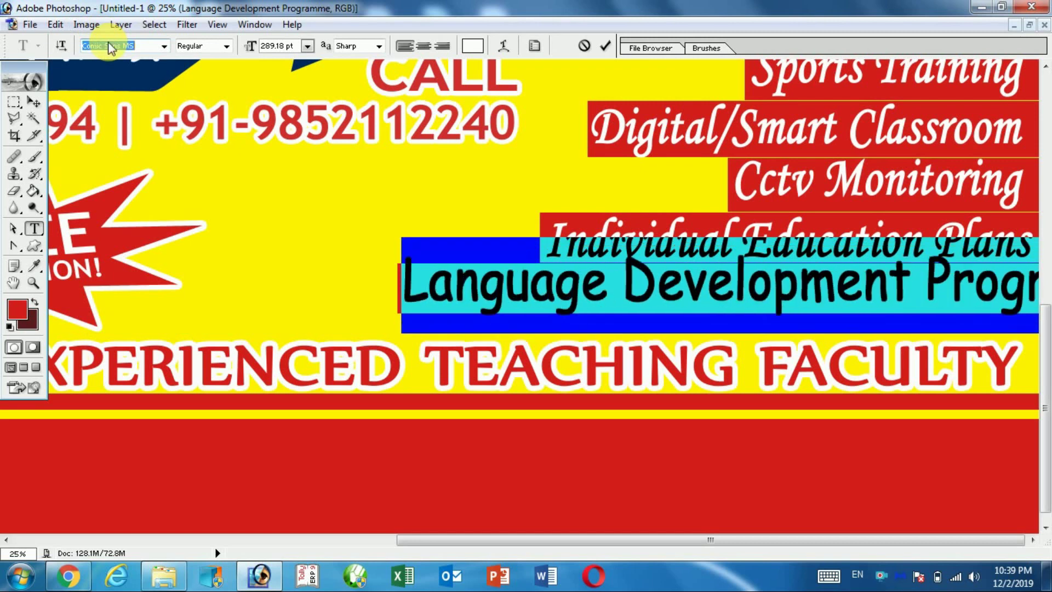
{"action": "key", "text": "Up"}
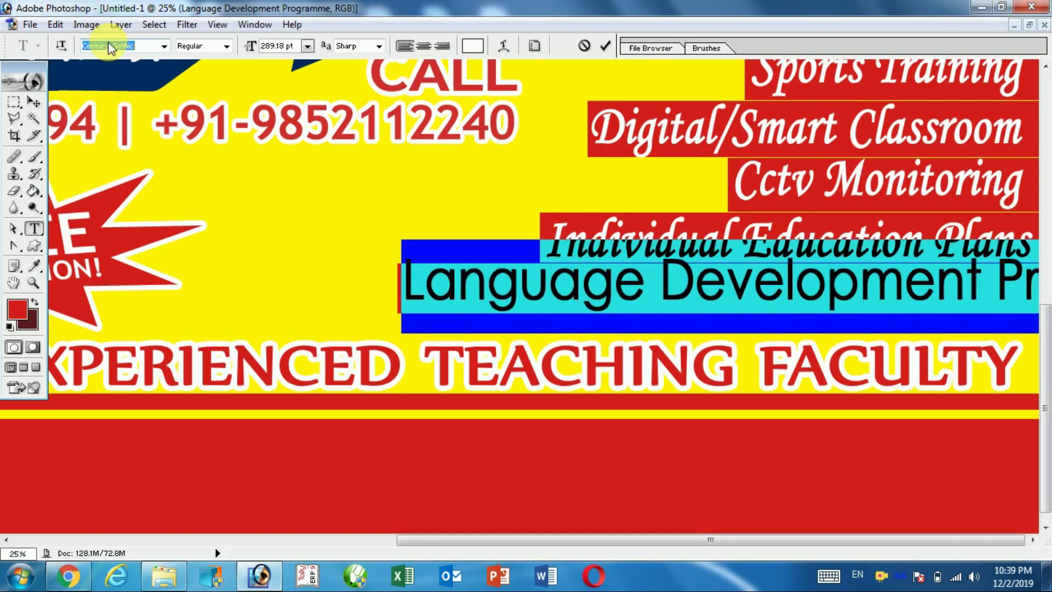
{"action": "key", "text": "Up"}
{"action": "key", "text": "Up"}
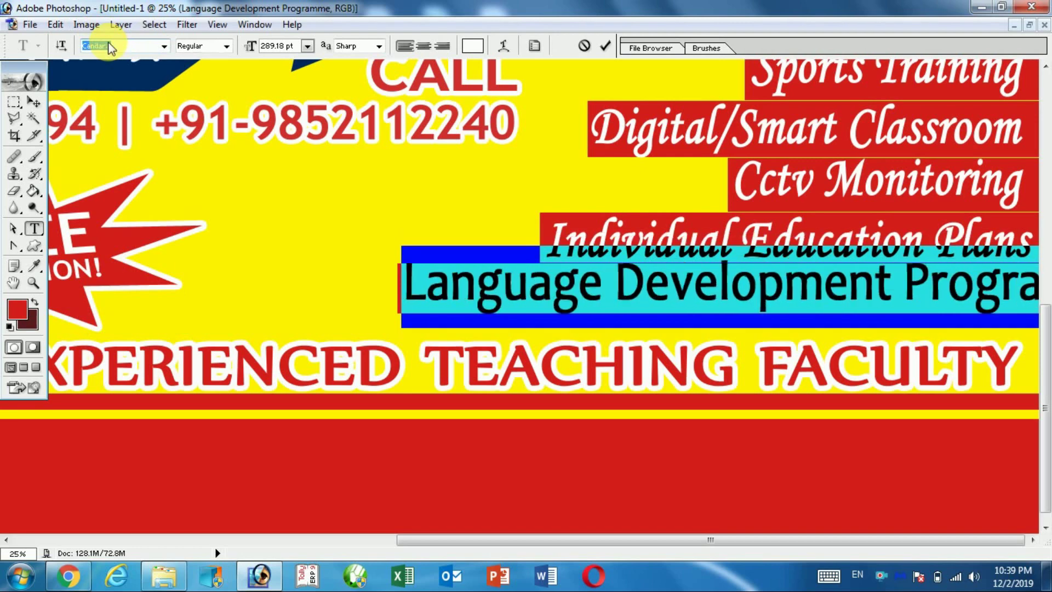
{"action": "key", "text": "Up"}
{"action": "key", "text": "Up"}
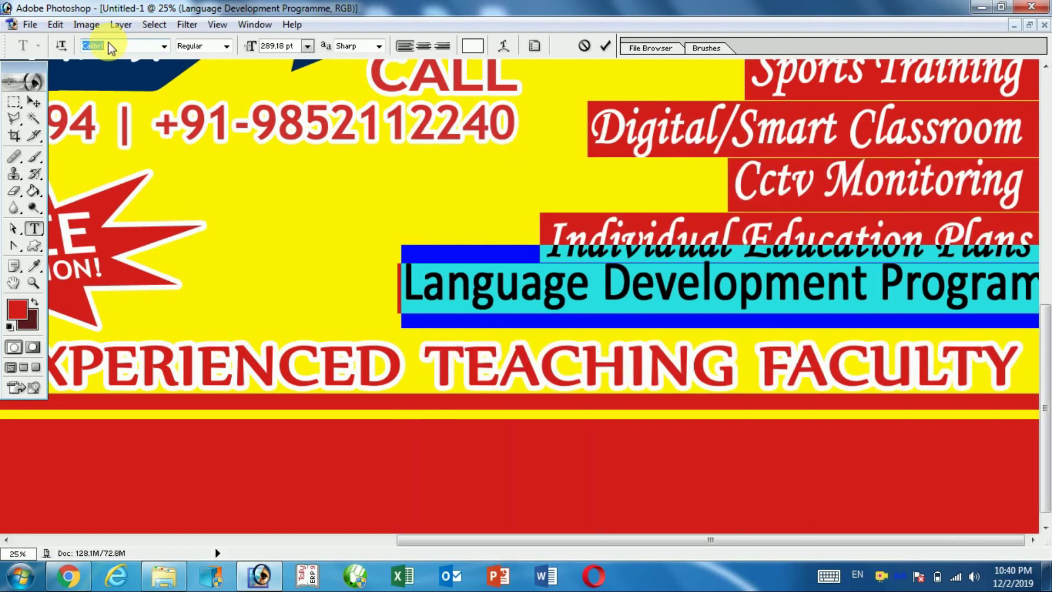
{"action": "key", "text": "Up"}
{"action": "key", "text": "Up"}
{"action": "key", "text": "Up"}
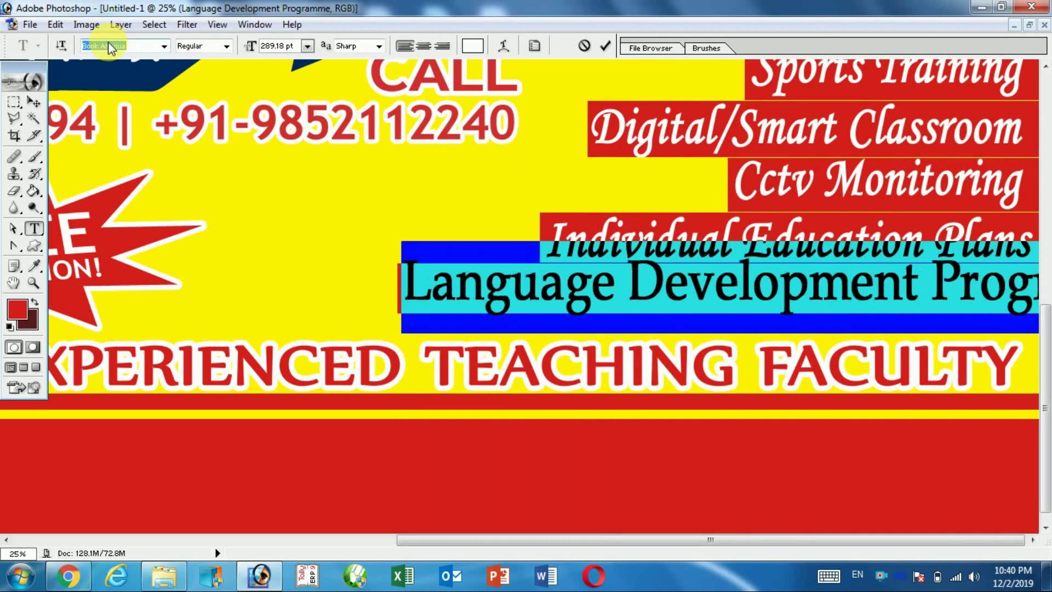
{"action": "key", "text": "Up"}
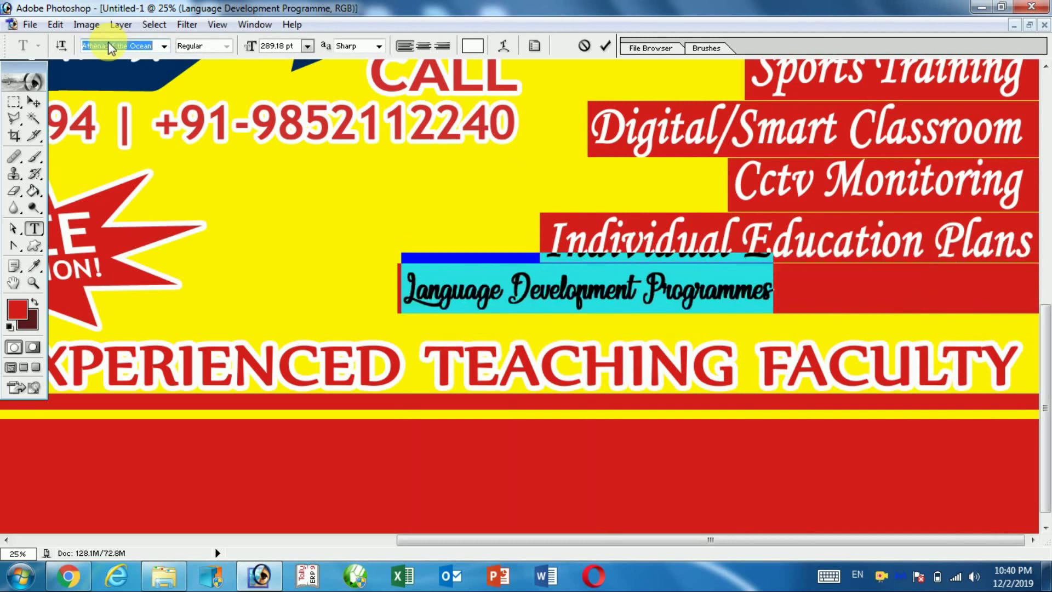
{"action": "key", "text": "Return"}
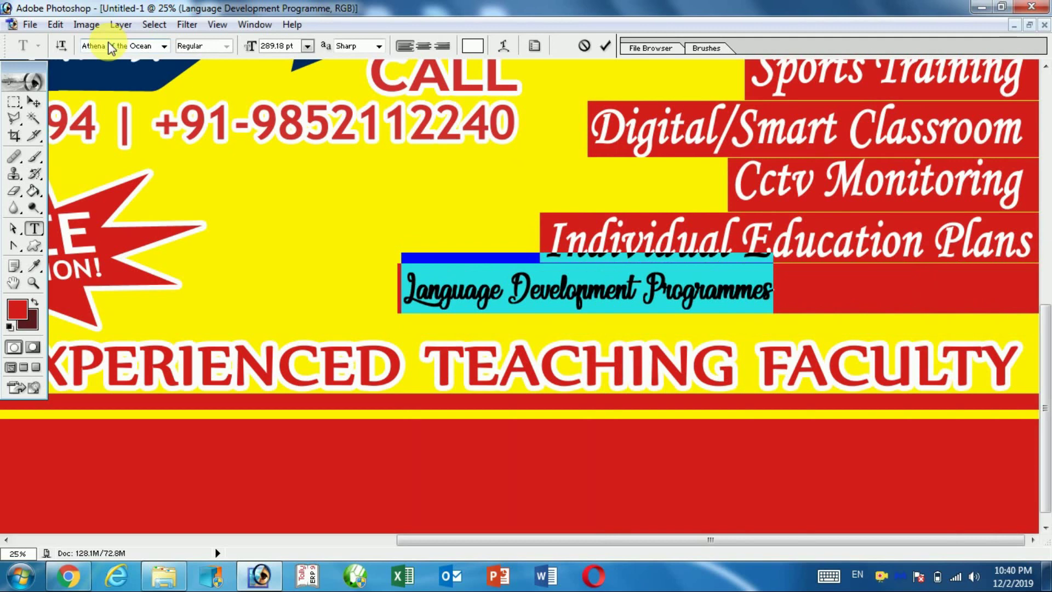
{"action": "left_click", "coordinate": [34, 102]}
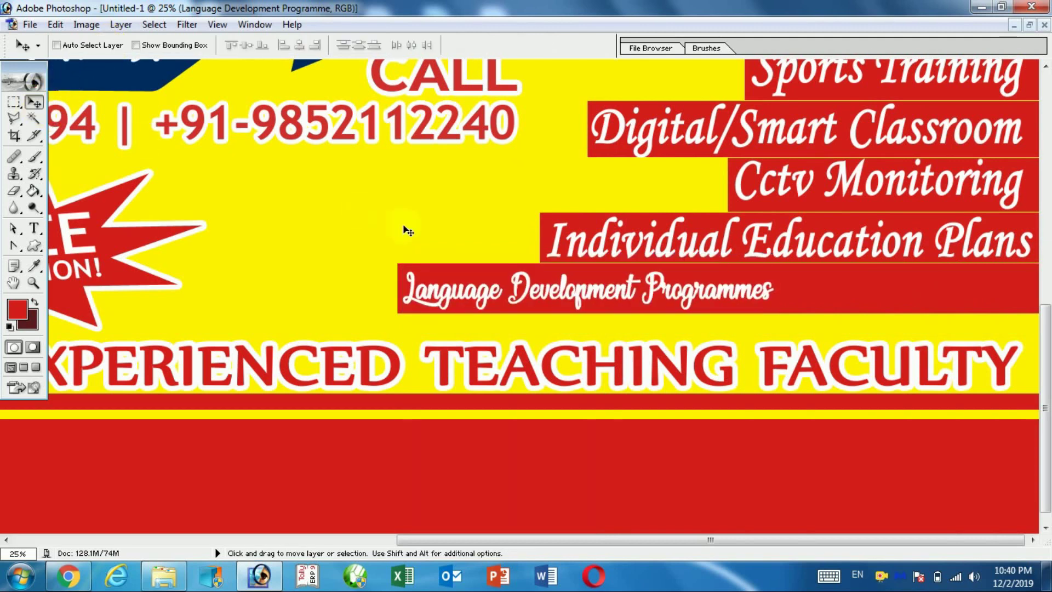
Free Transform the line wider and taller to fill its red bar.
{"action": "key", "text": "ctrl+t"}
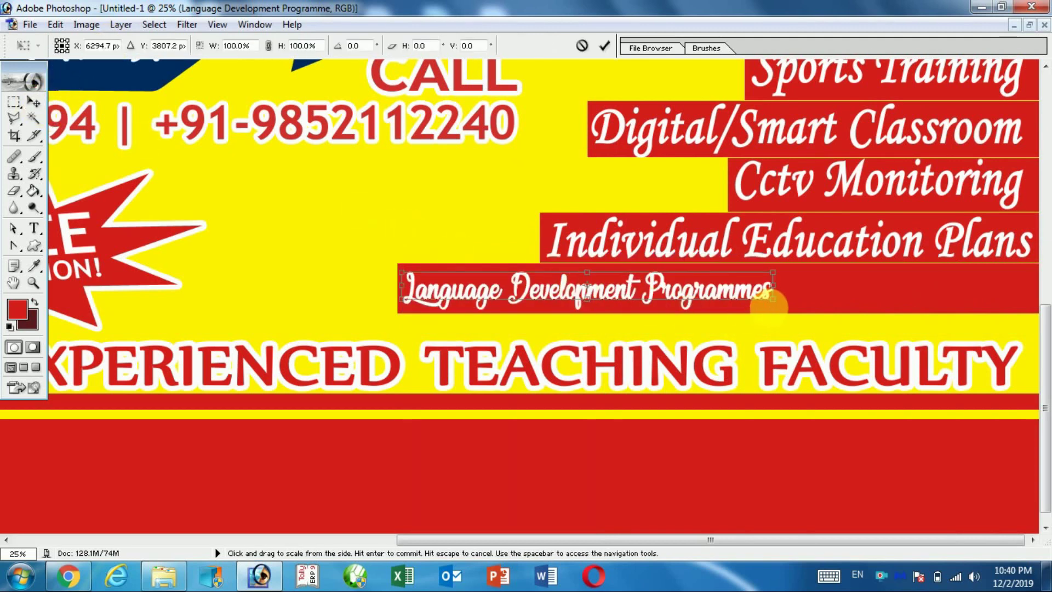
{"action": "left_click_drag", "start_coordinate": [778, 306], "coordinate": [1035, 312]}
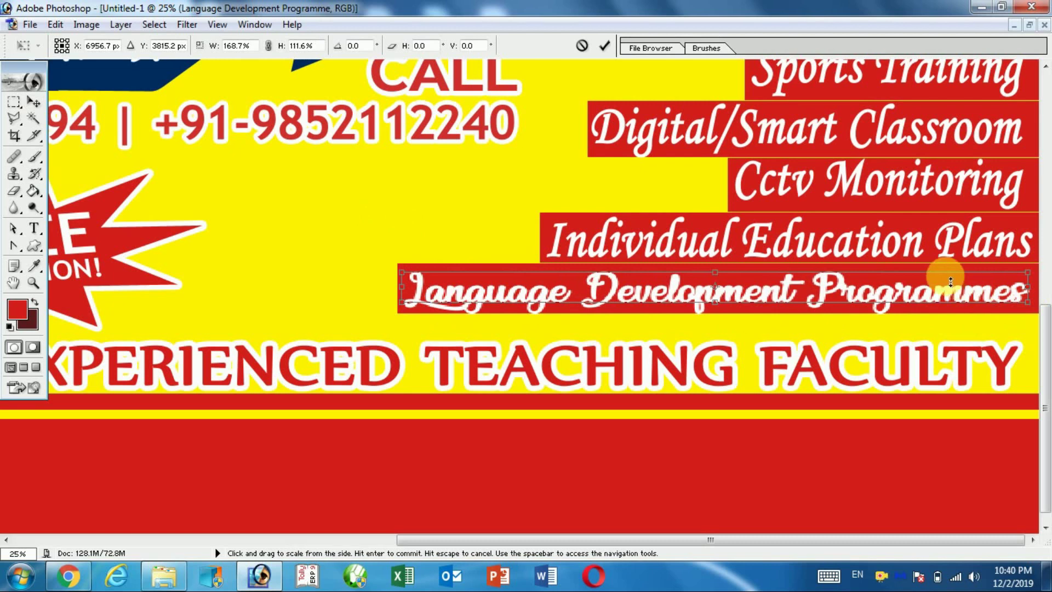
{"action": "left_click_drag", "start_coordinate": [941, 281], "coordinate": [951, 277]}
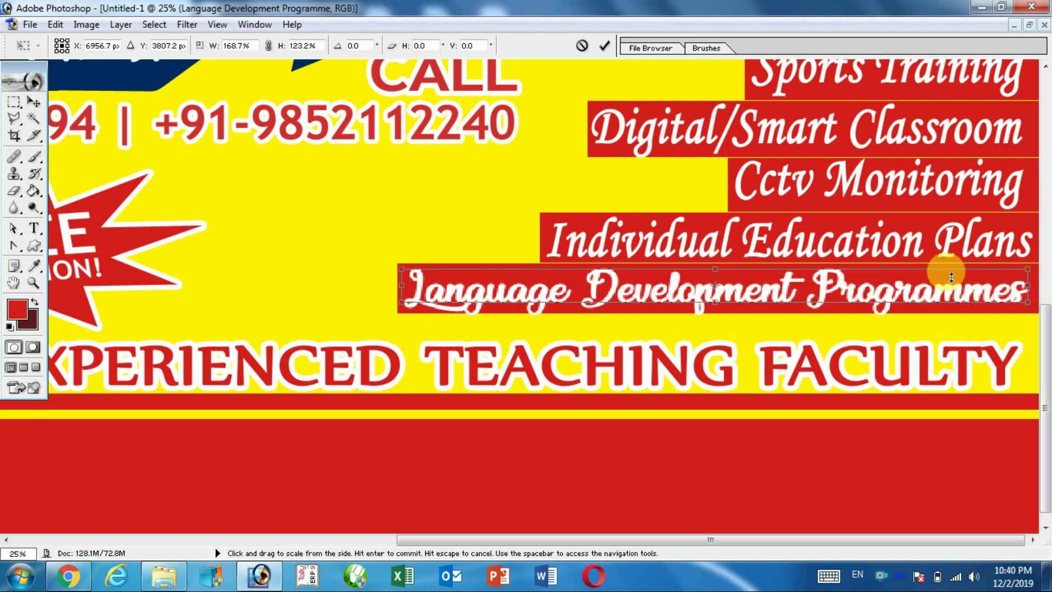
{"action": "key", "text": "Return"}
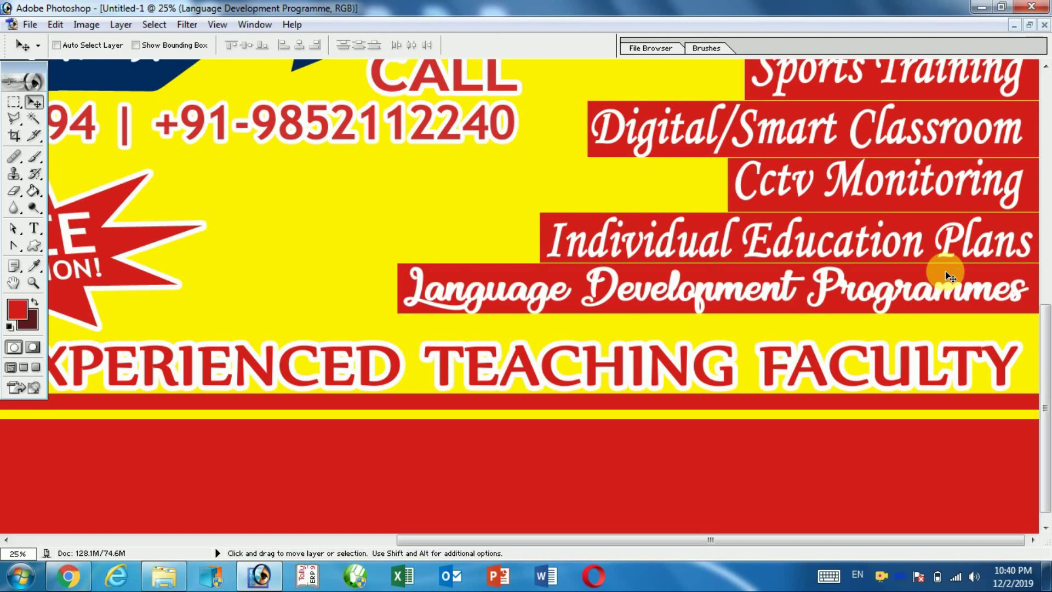
Set the Individual Education Plans text to the Athena of the Ocean font.
{"action": "key", "text": "t"}
{"action": "left_click", "coordinate": [915, 287]}
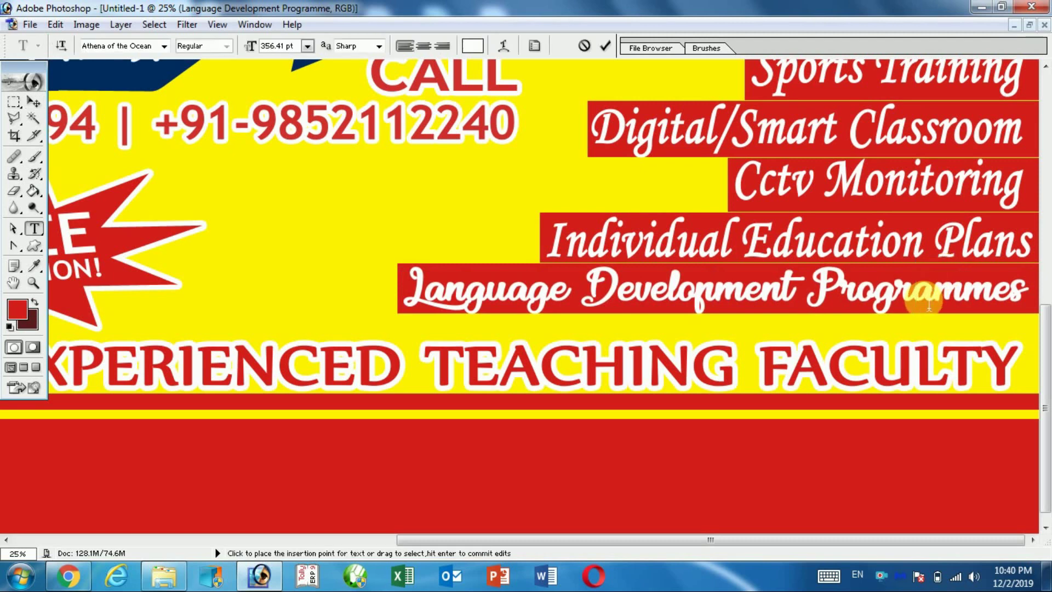
{"action": "left_click", "coordinate": [34, 102]}
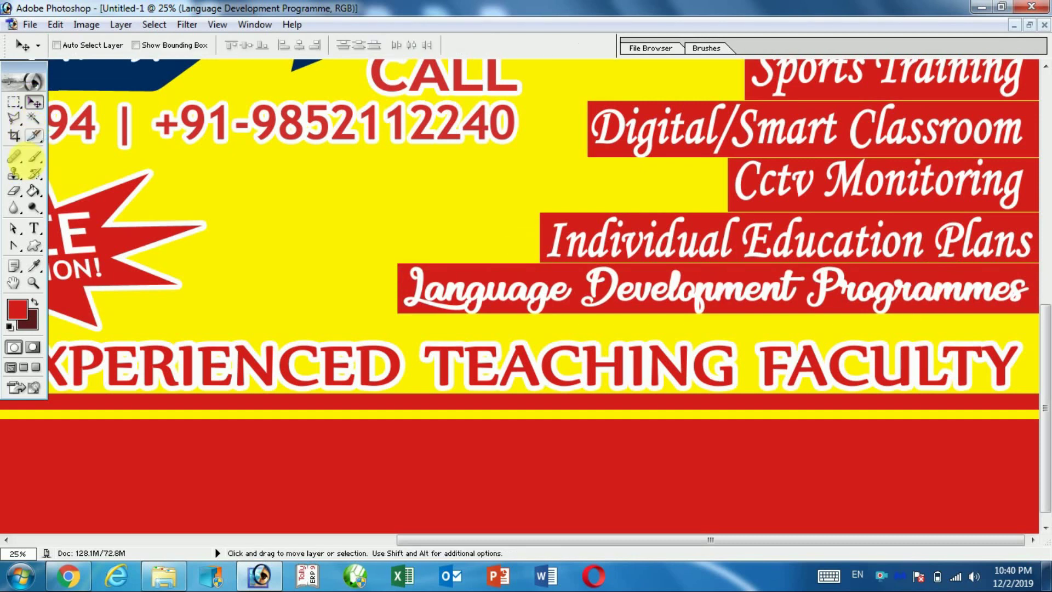
{"action": "left_click", "coordinate": [34, 228]}
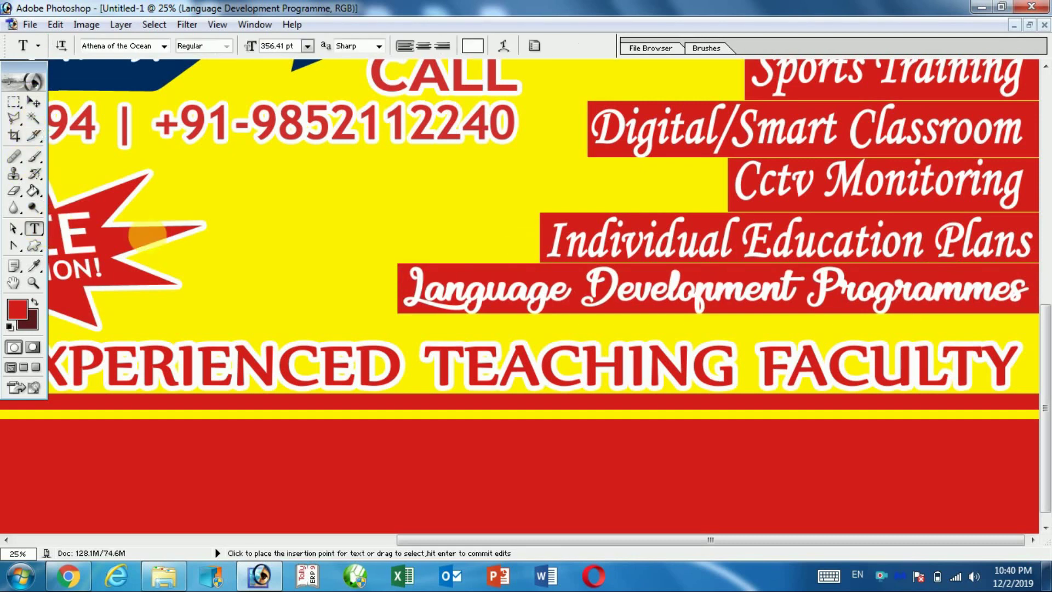
{"action": "triple_click", "coordinate": [636, 243]}
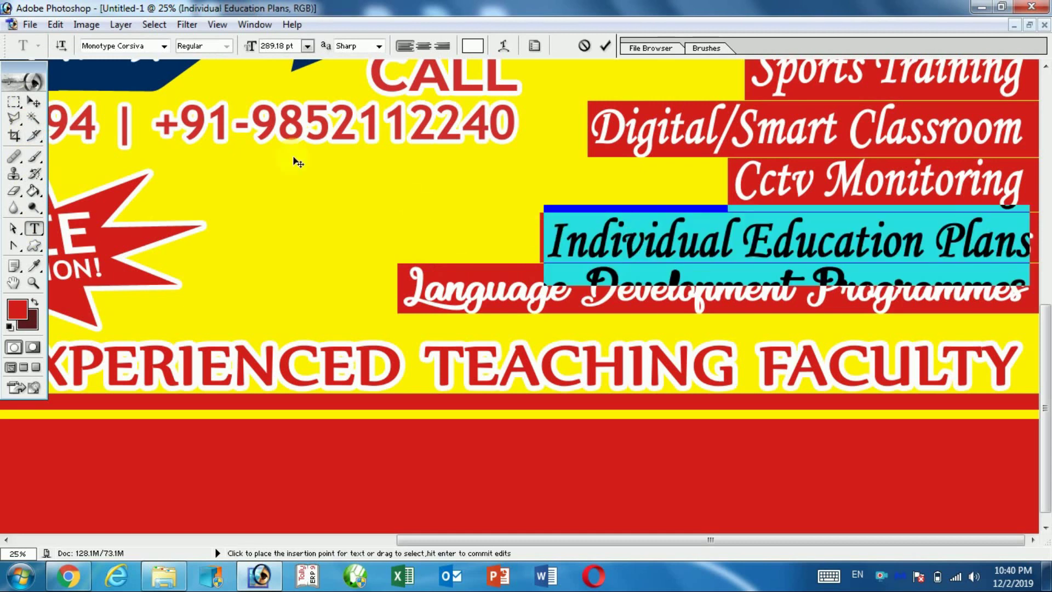
{"action": "left_click", "coordinate": [96, 48]}
{"action": "type", "text": "A"}
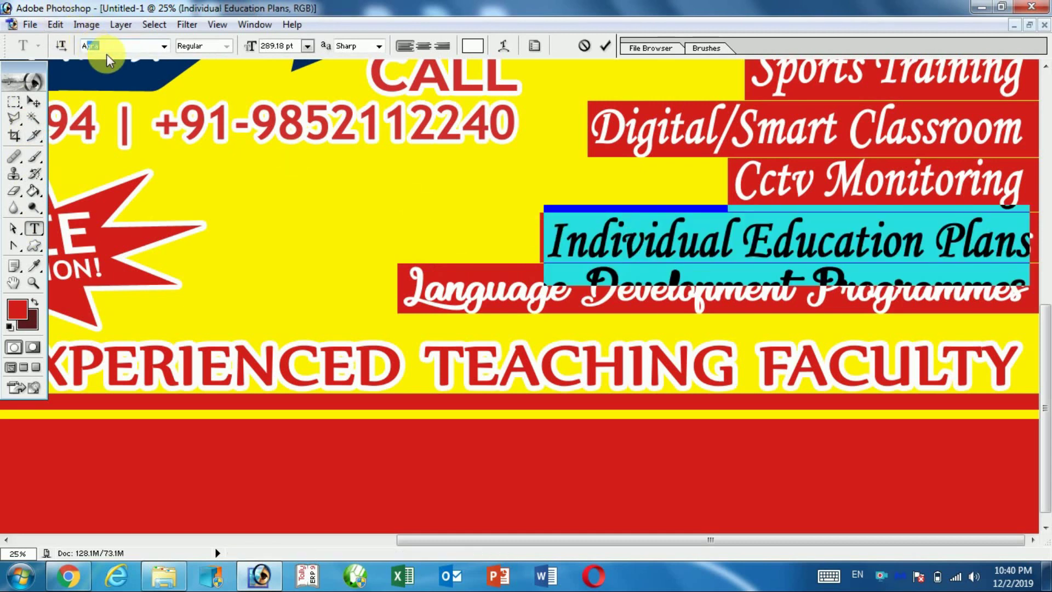
{"action": "type", "text": "thena of the Ocean"}
{"action": "key", "text": "Return"}
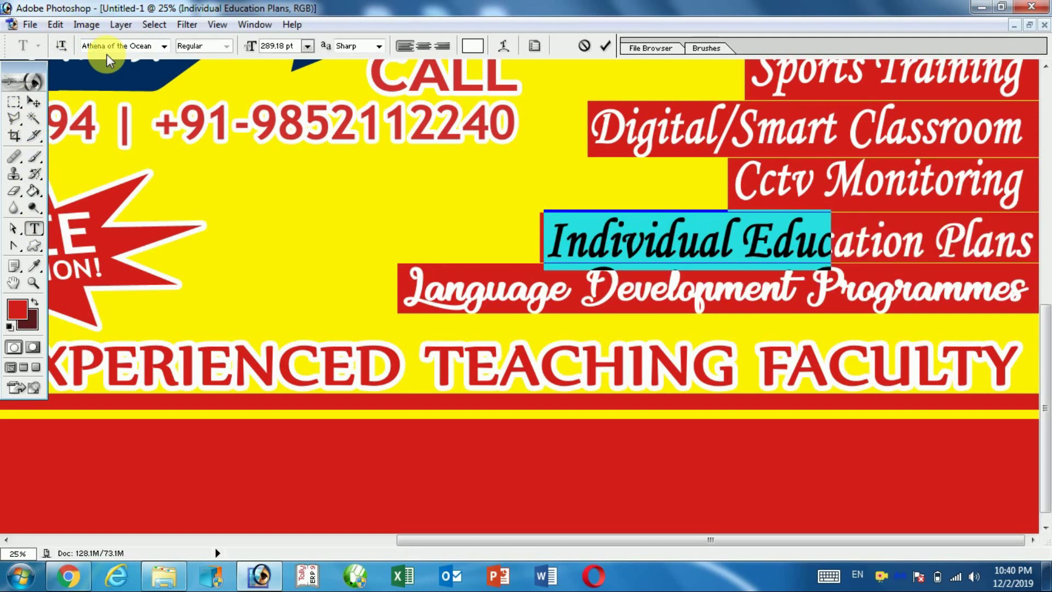
{"action": "left_click", "coordinate": [31, 104]}
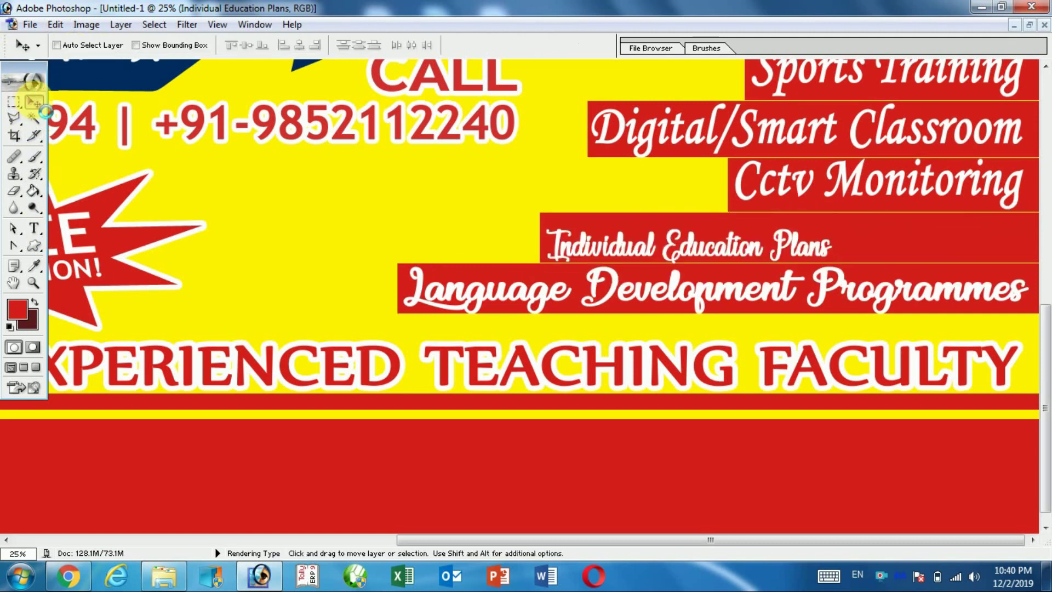
Free Transform Individual Education Plans wider to fill its red bar.
{"action": "key", "text": "ctrl+t"}
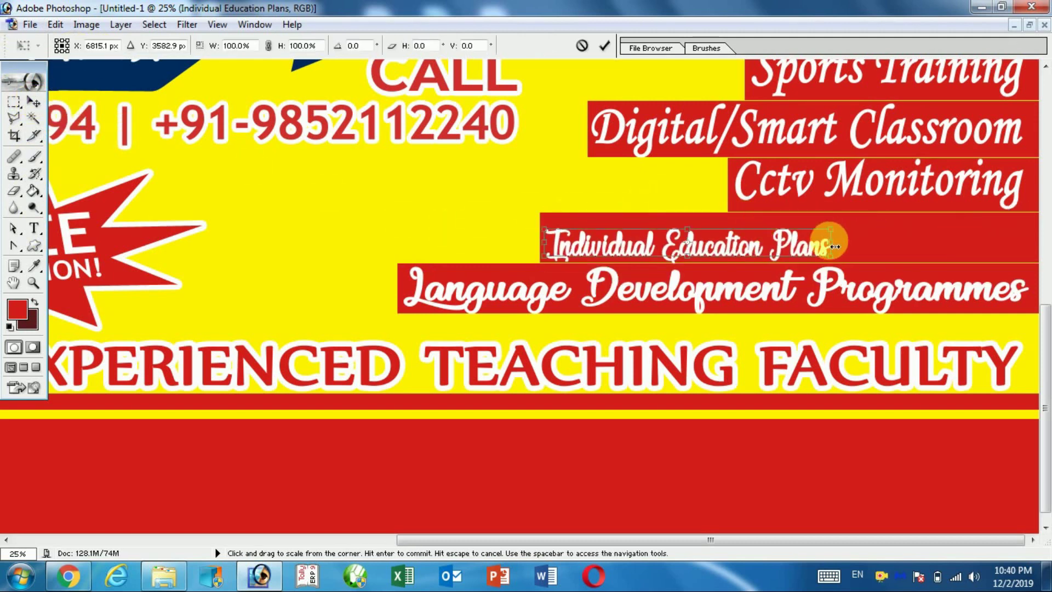
{"action": "mouse_move", "coordinate": [831, 243]}
{"action": "left_mouse_down"}
{"action": "mouse_move", "coordinate": [1029, 246]}
{"action": "mouse_move", "coordinate": [1007, 233]}
{"action": "left_mouse_up"}
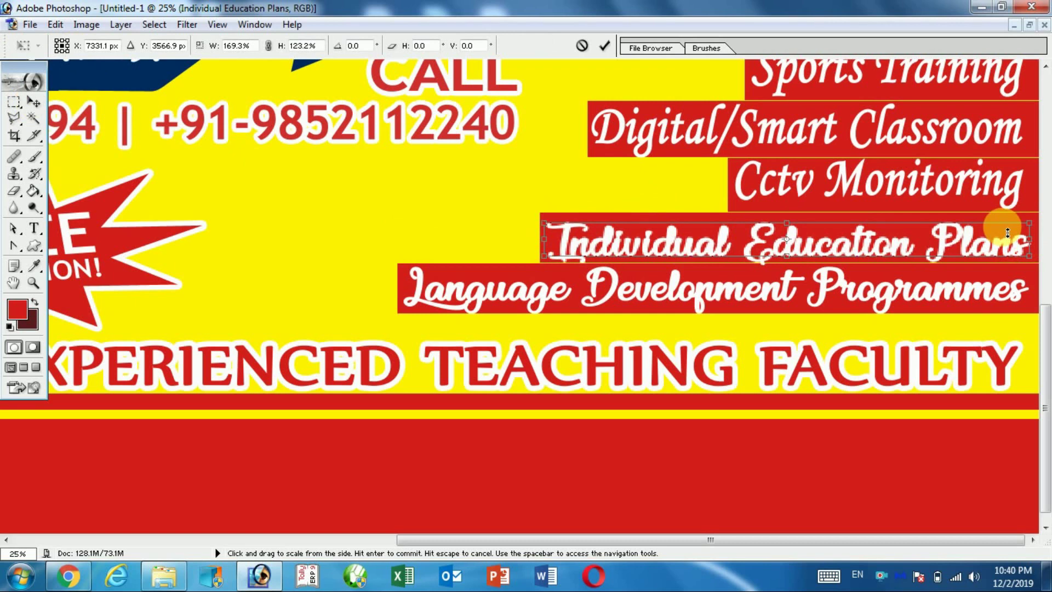
{"action": "key", "text": "Return"}
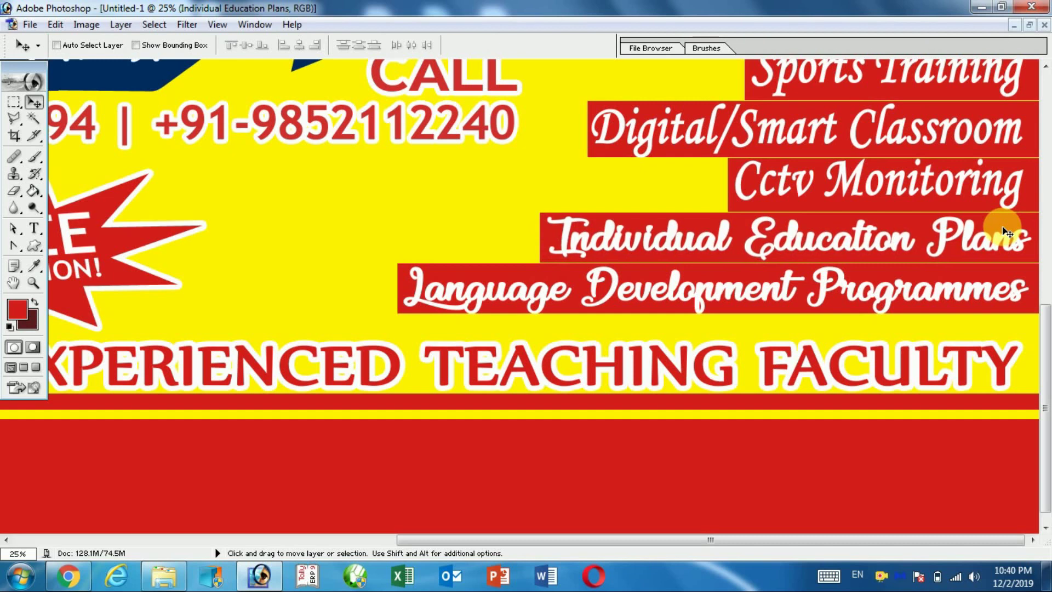
Set the Cctv Monitoring text to the Athena of the Ocean font.
{"action": "key", "text": "t"}
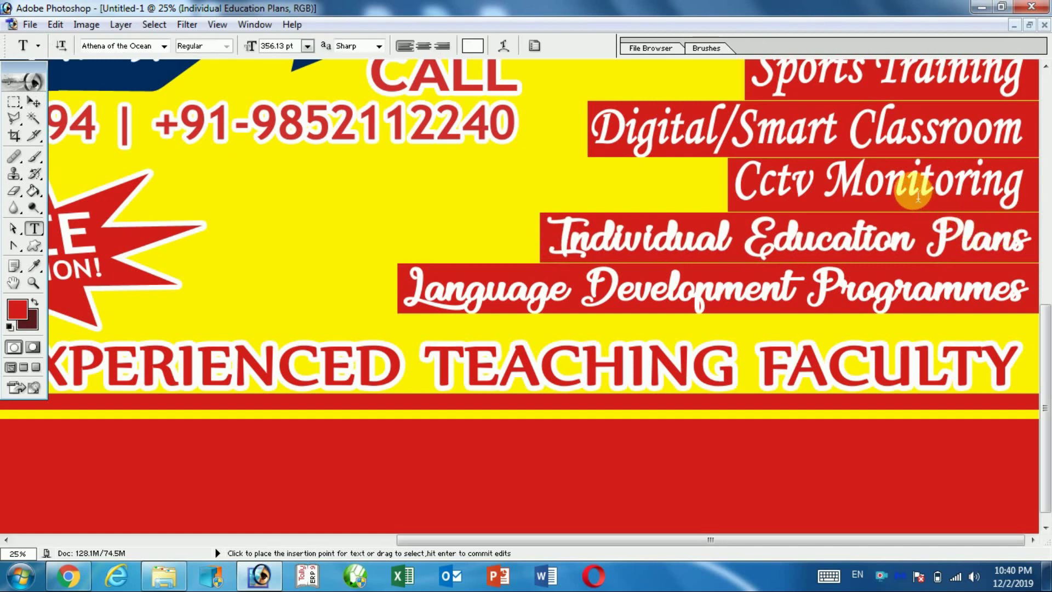
{"action": "left_click", "coordinate": [920, 192]}
{"action": "key", "text": "ctrl+a"}
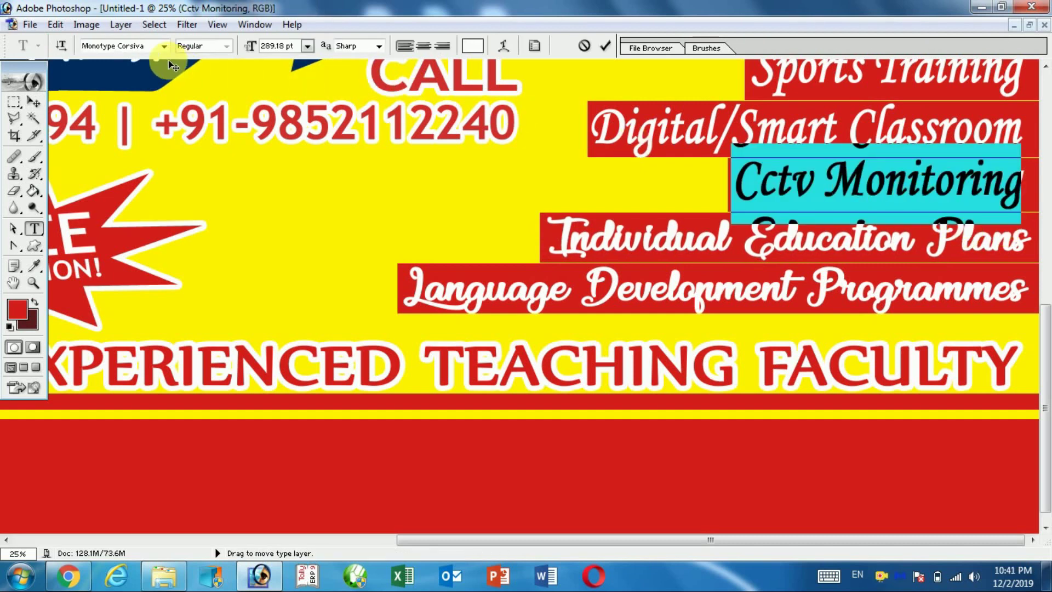
{"action": "left_click", "coordinate": [140, 46]}
{"action": "type", "text": "A"}
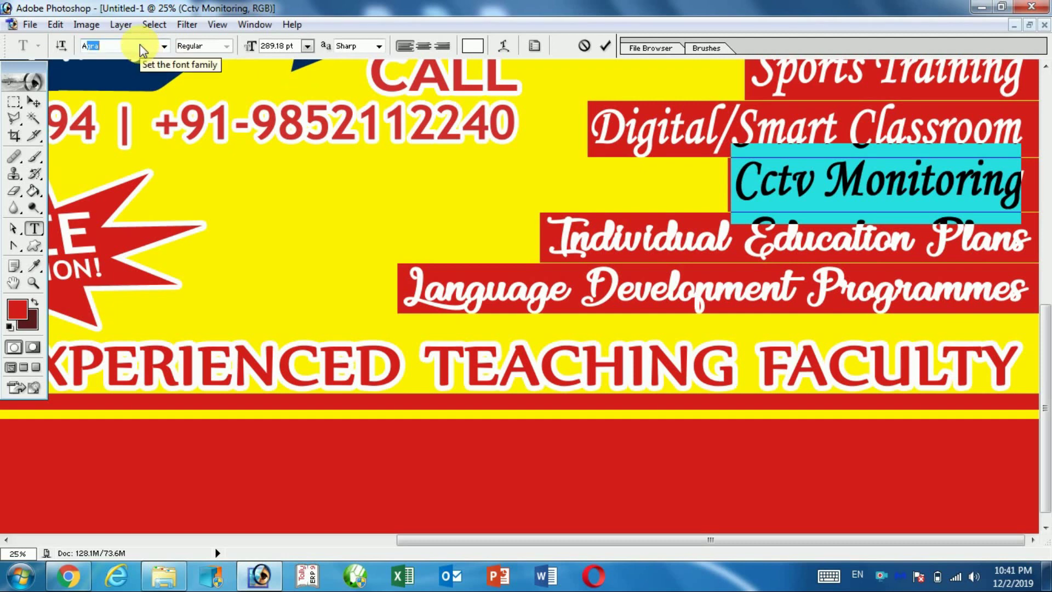
{"action": "type", "text": "thena of the Ocean"}
{"action": "key", "text": "Return"}
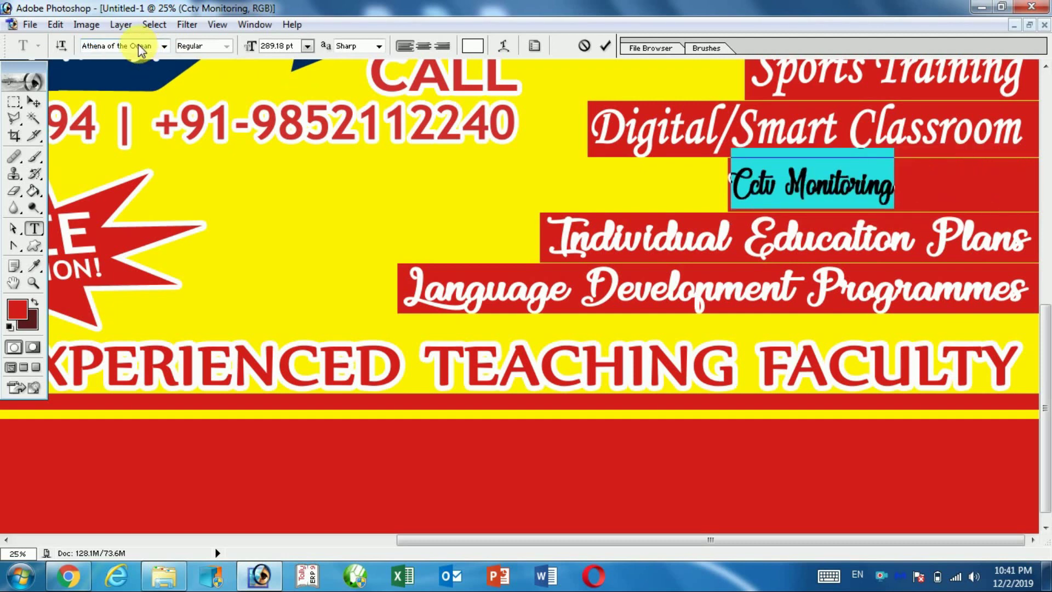
{"action": "left_click", "coordinate": [34, 107]}
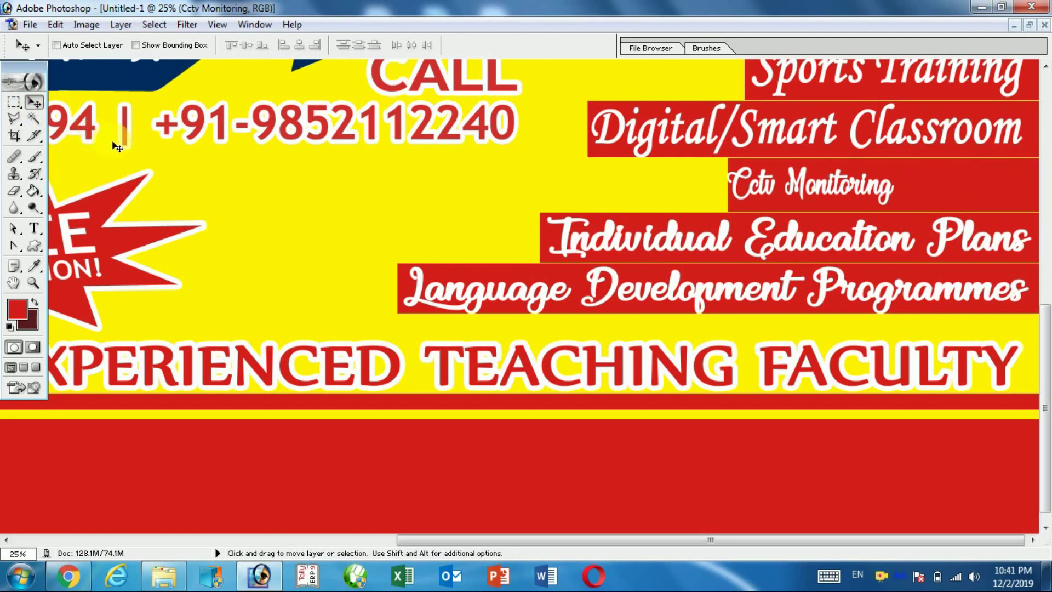
Free Transform Cctv Monitoring larger to fill its red bar.
{"action": "key", "text": "ctrl+t"}
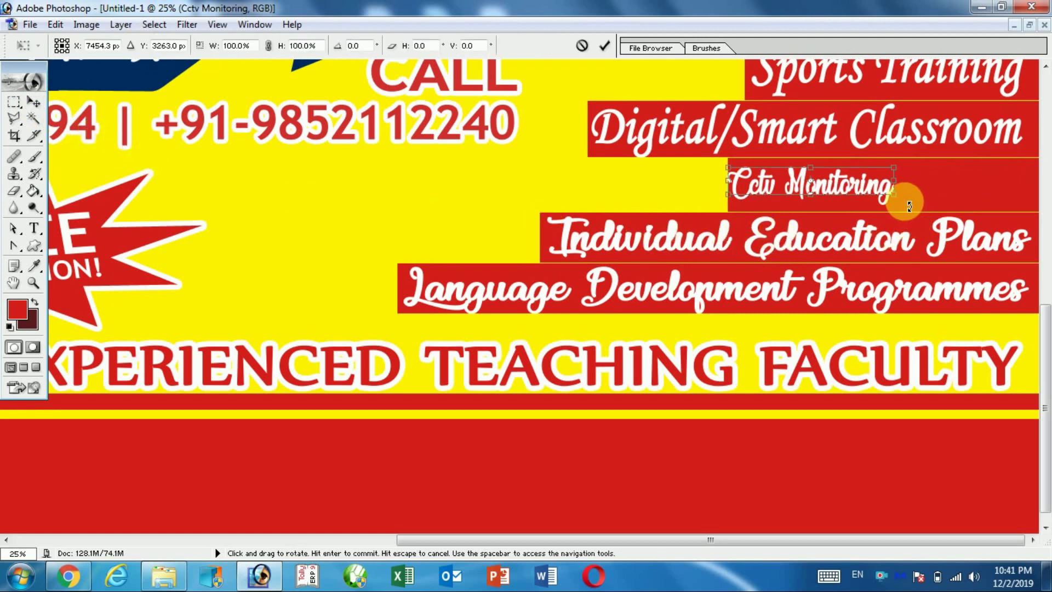
{"action": "left_click_drag", "start_coordinate": [904, 204], "coordinate": [1043, 209]}
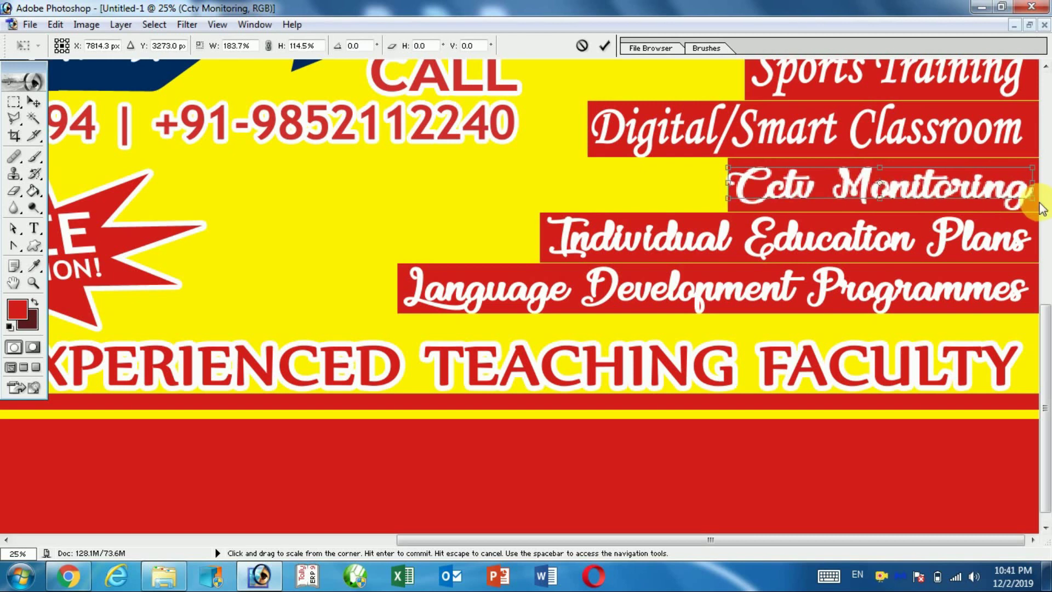
{"action": "key", "text": "Return"}
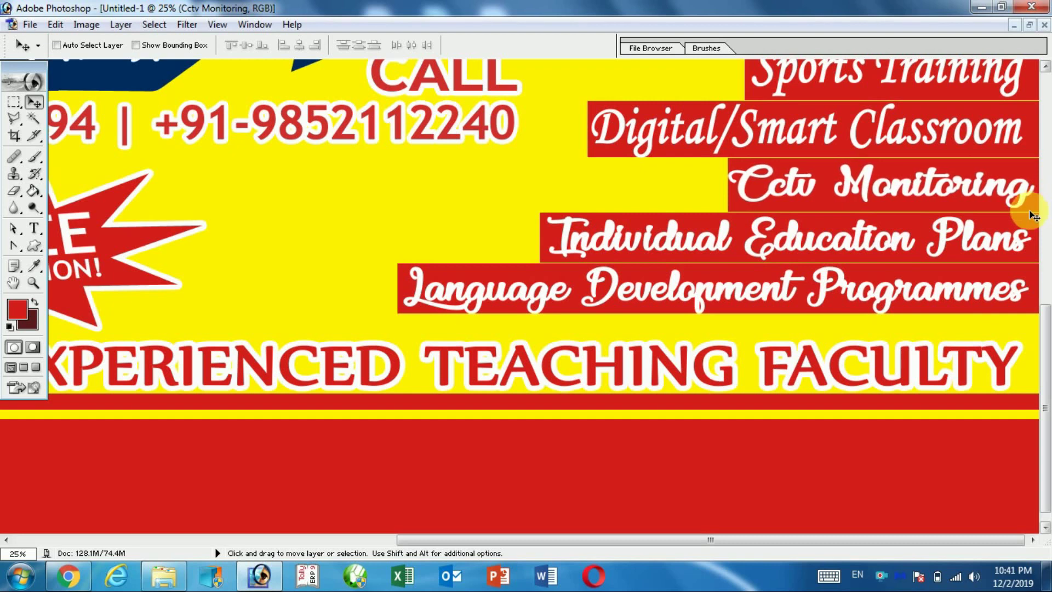
Set the Digital/Smart Classroom text to the Athena of the Ocean font.
{"action": "key", "text": "t"}
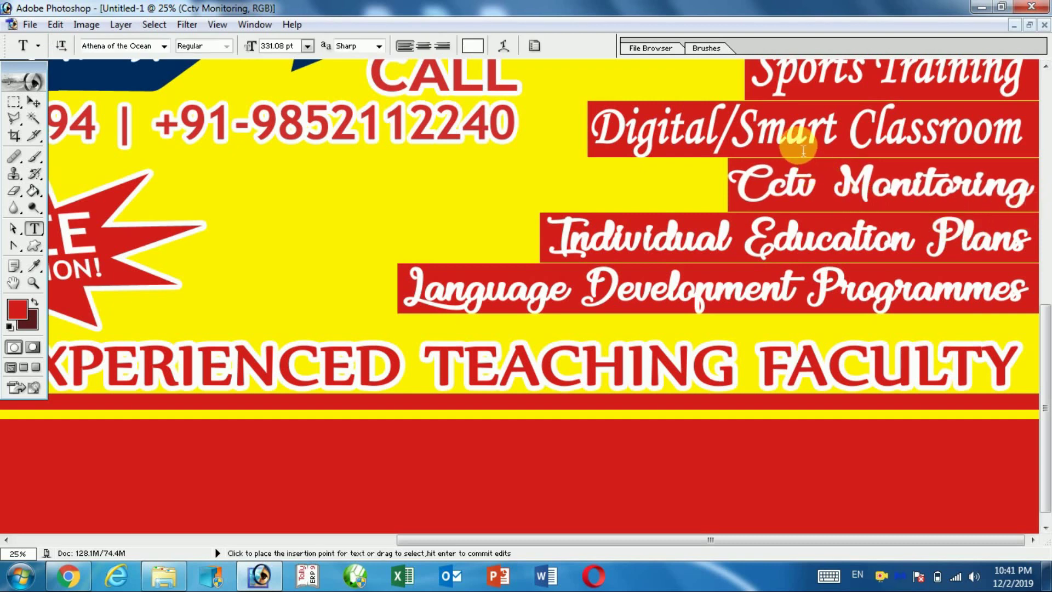
{"action": "left_click", "coordinate": [799, 141]}
{"action": "key", "text": "ctrl+a"}
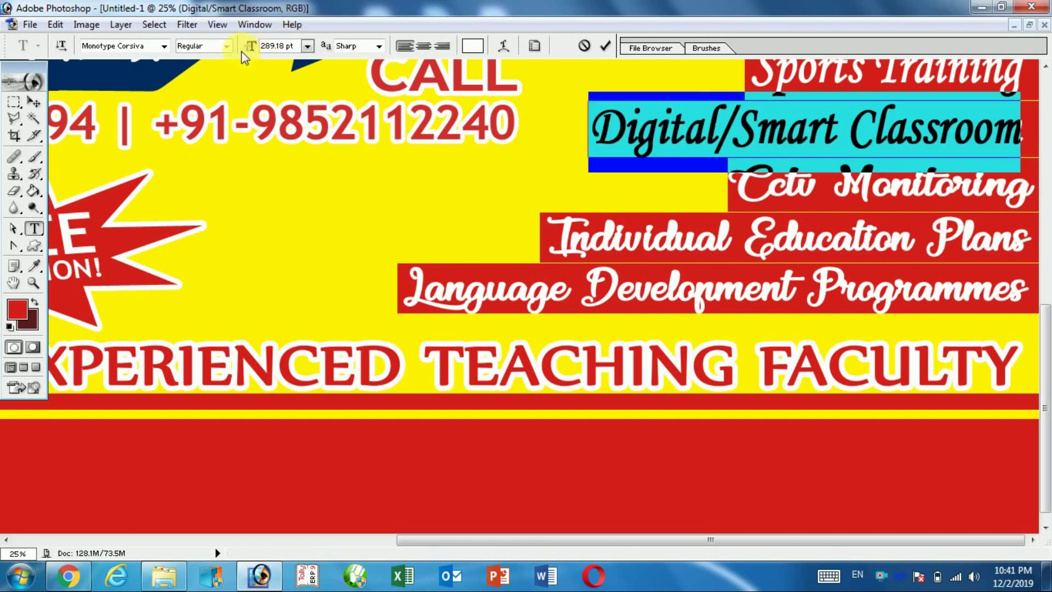
{"action": "left_click", "coordinate": [164, 46]}
{"action": "left_click", "coordinate": [143, 44]}
{"action": "type", "text": "a of "}
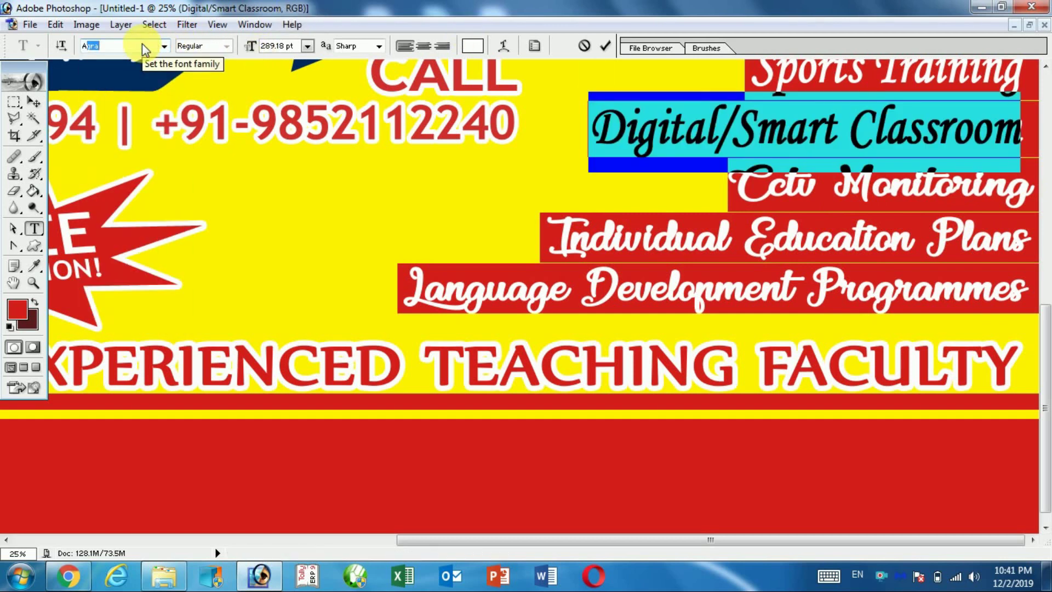
{"action": "type", "text": "thena of the Ocean"}
{"action": "key", "text": "Return"}
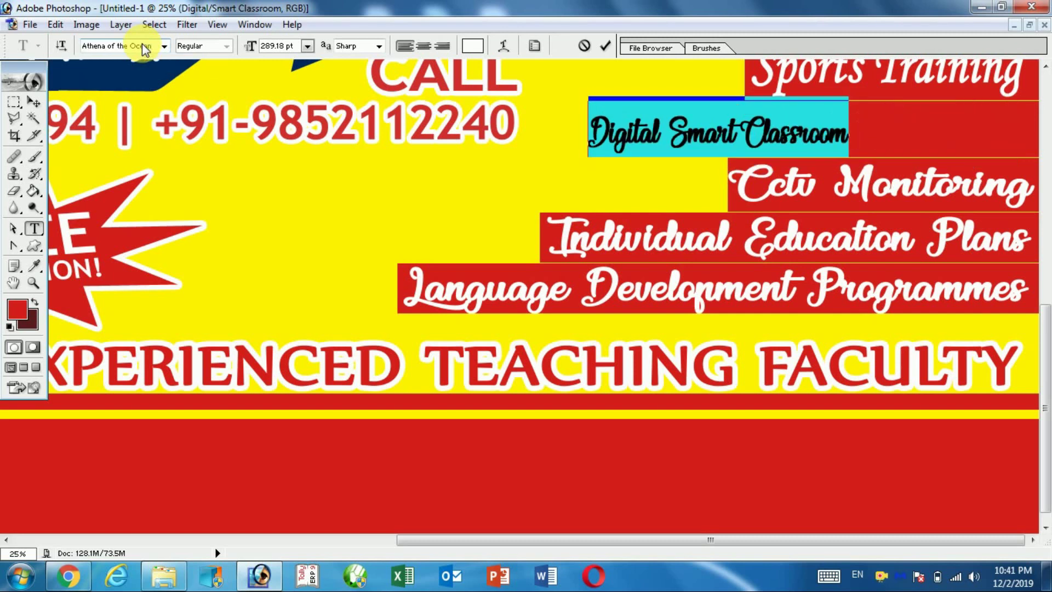
{"action": "left_click", "coordinate": [34, 102]}
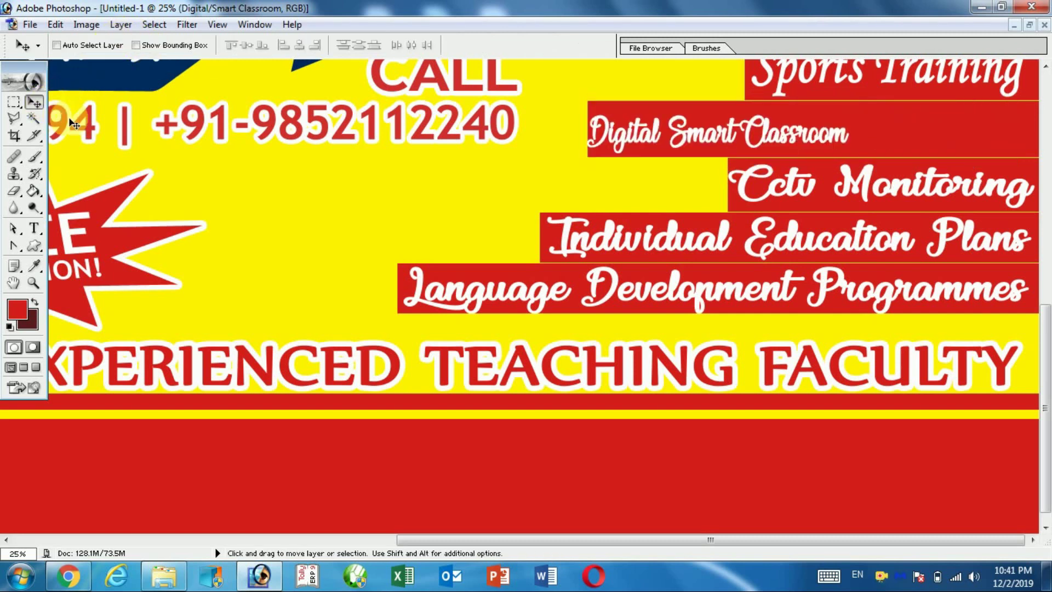
Free Transform Digital/Smart Classroom wider and taller across its red bar.
{"action": "key", "text": "ctrl+t"}
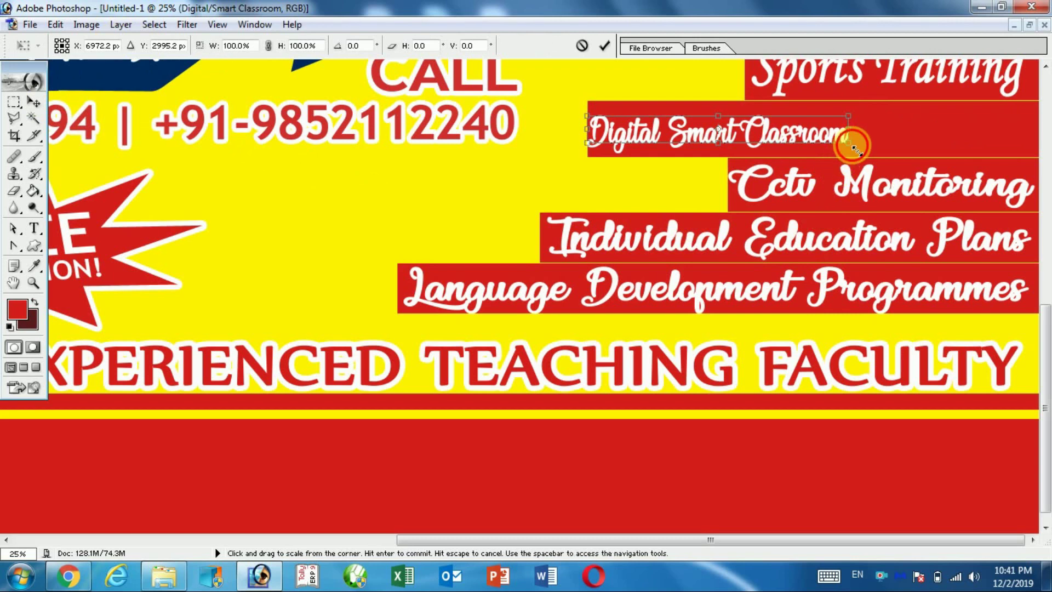
{"action": "left_click_drag", "start_coordinate": [857, 149], "coordinate": [1040, 159]}
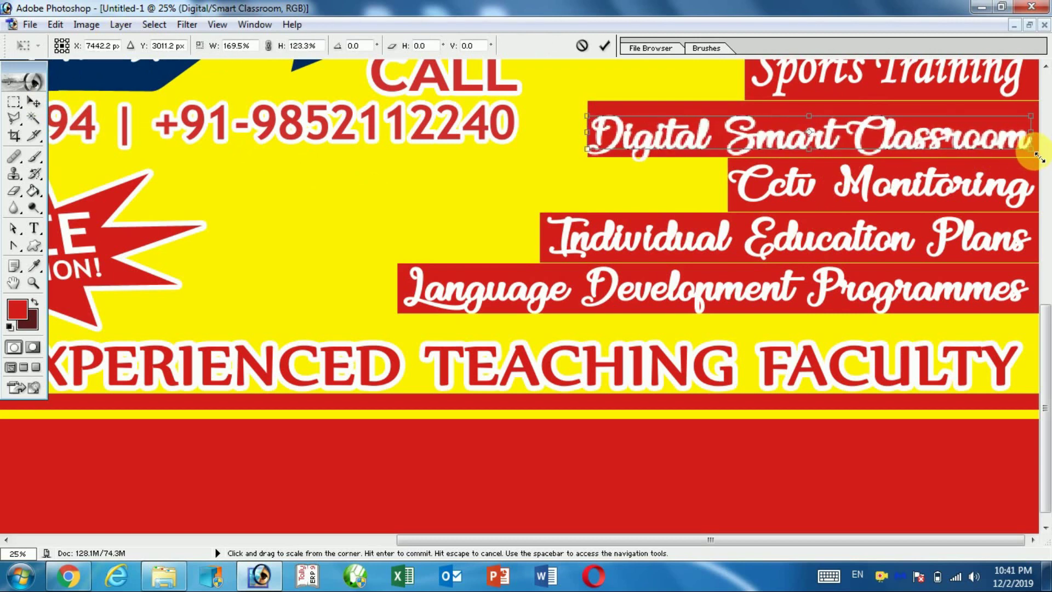
{"action": "mouse_move", "coordinate": [882, 128]}
{"action": "left_mouse_down"}
{"action": "mouse_move", "coordinate": [894, 116]}
{"action": "mouse_move", "coordinate": [865, 141]}
{"action": "left_mouse_up"}
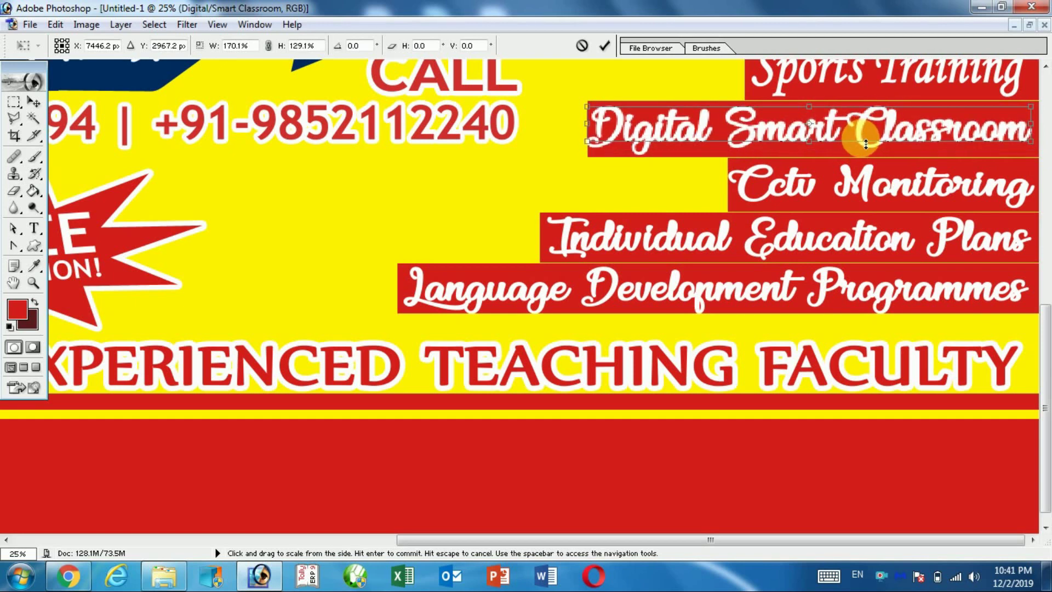
{"action": "left_click_drag", "start_coordinate": [866, 143], "coordinate": [869, 144]}
{"action": "key", "text": "Return"}
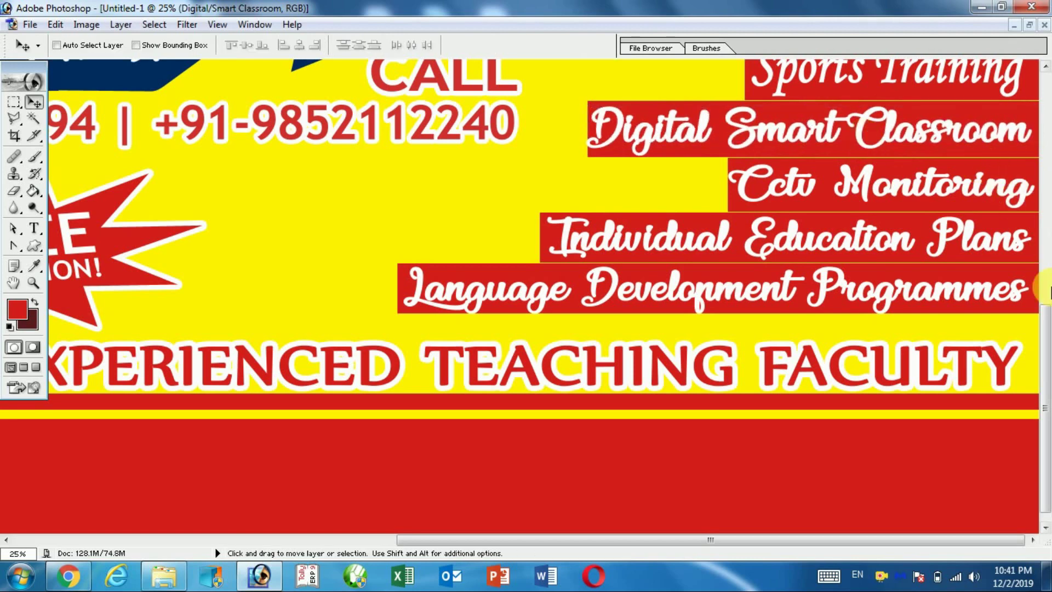
{"action": "left_click_drag", "start_coordinate": [1045, 326], "coordinate": [1047, 271]}
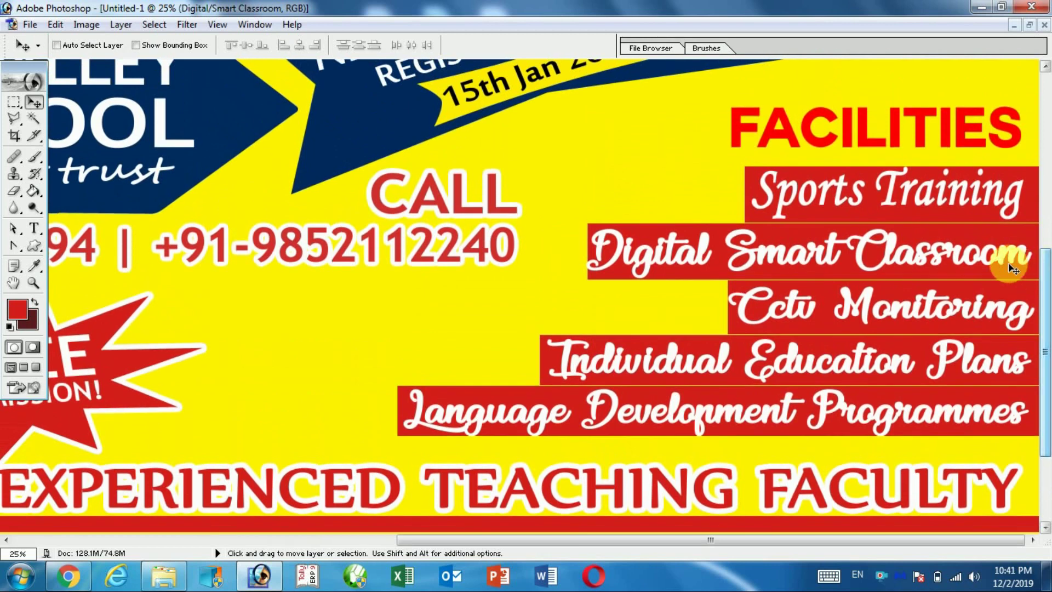
Set the Sports Training text to the Athena of the Ocean font.
{"action": "key", "text": "t"}
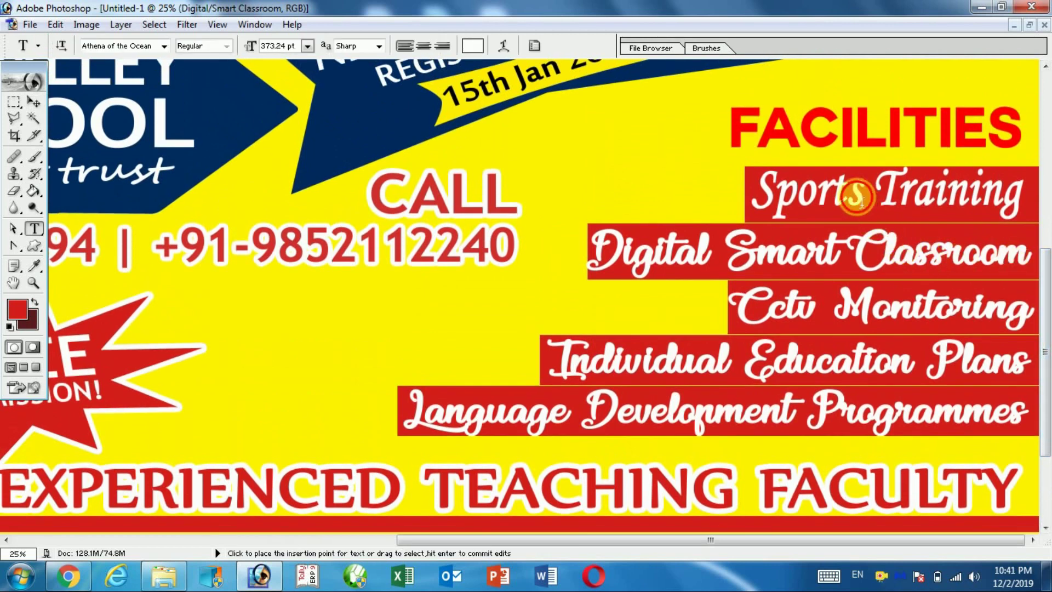
{"action": "left_click", "coordinate": [873, 219]}
{"action": "key", "text": "ctrl+a"}
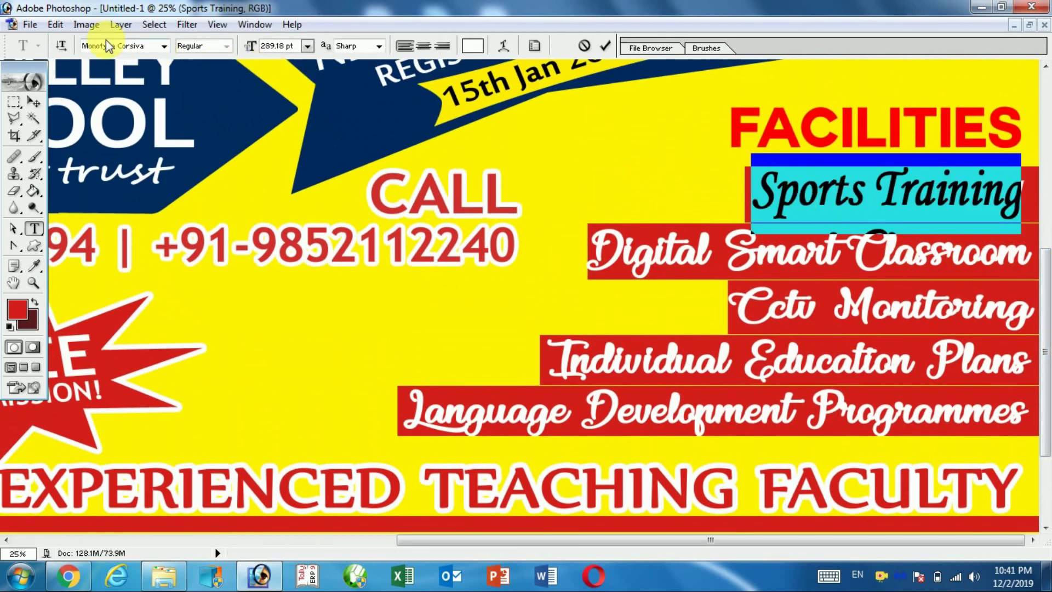
{"action": "left_click", "coordinate": [108, 44]}
{"action": "type", "text": "A"}
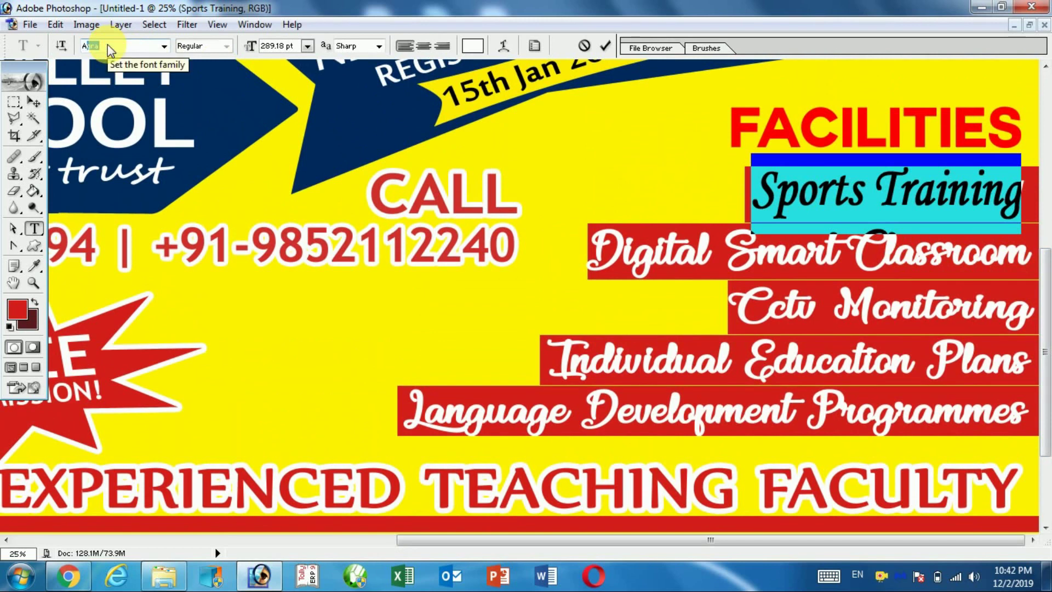
{"action": "type", "text": "thena of the Ocean"}
{"action": "key", "text": "Return"}
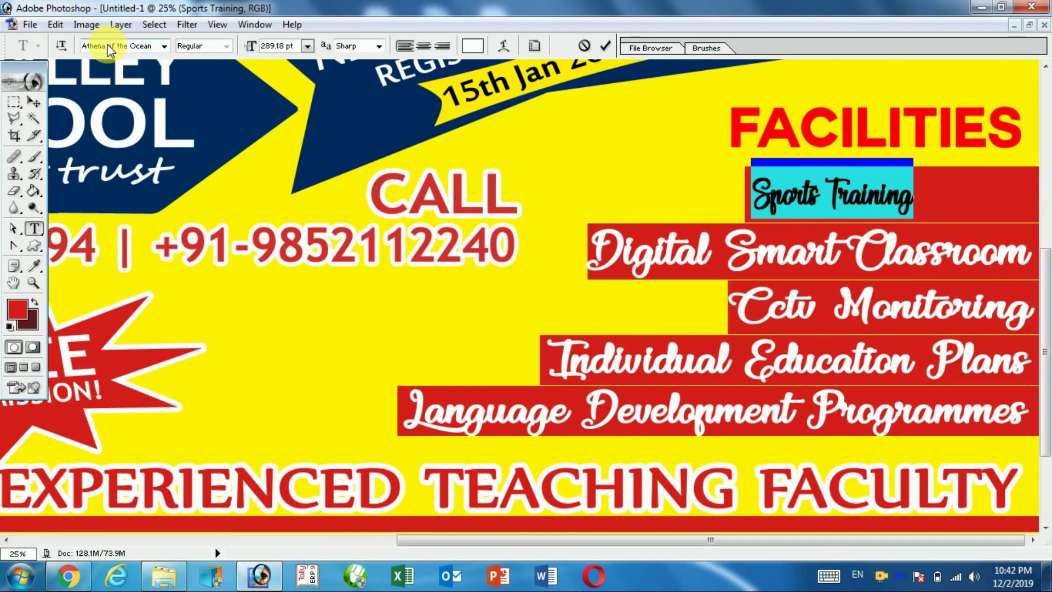
{"action": "left_click", "coordinate": [42, 105]}
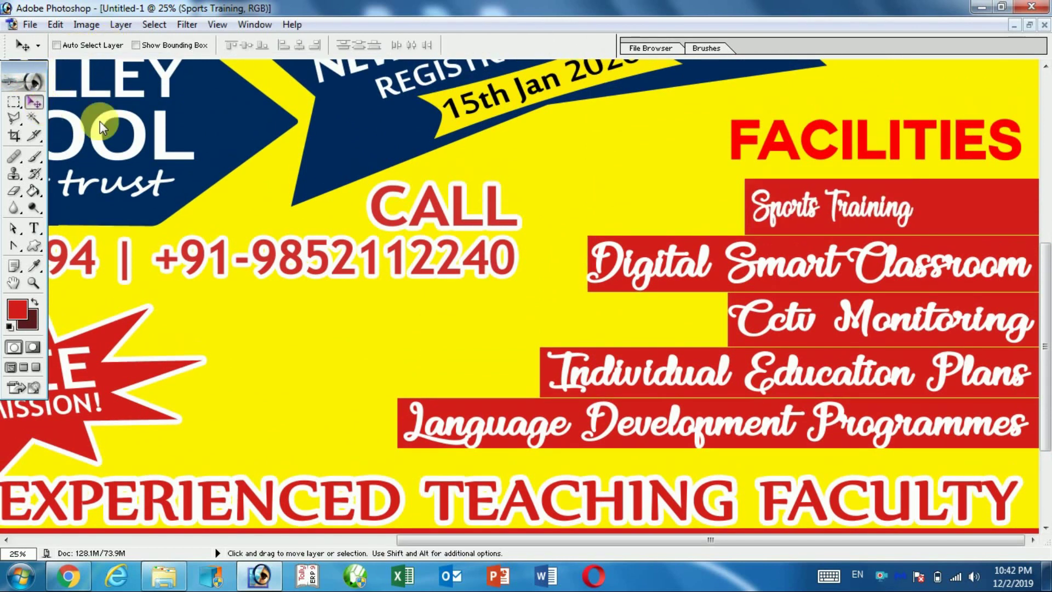
Free Transform Sports Training wider and taller to fill its red bar.
{"action": "key", "text": "ctrl+t"}
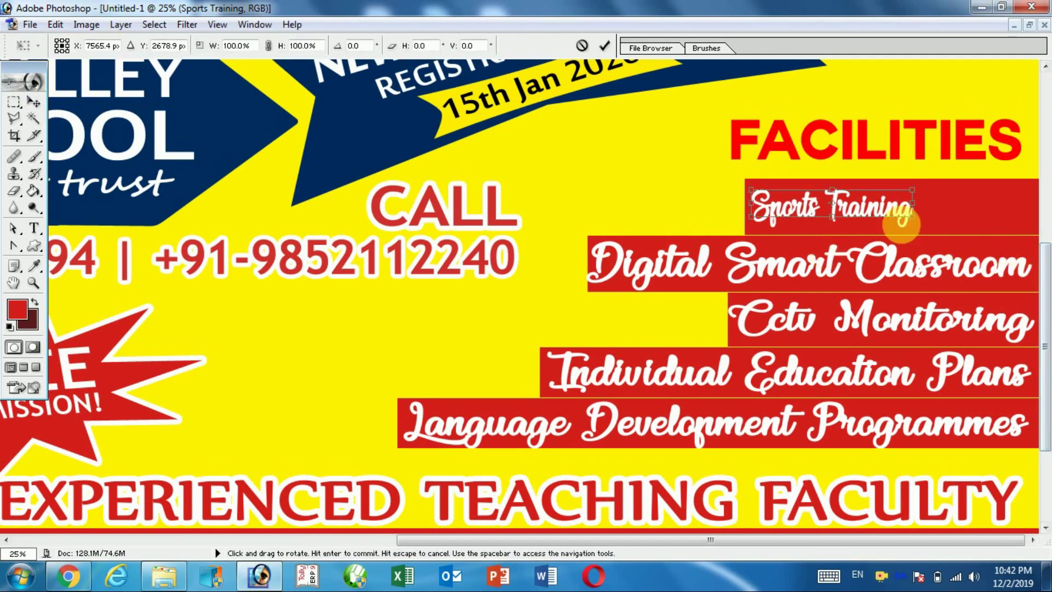
{"action": "left_click_drag", "start_coordinate": [927, 220], "coordinate": [1032, 219]}
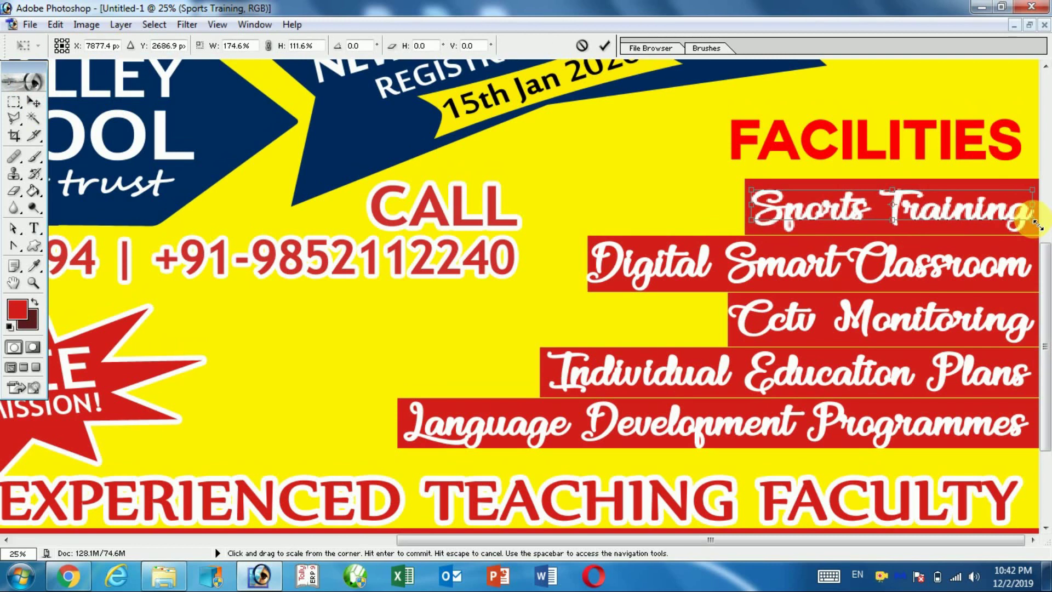
{"action": "left_click_drag", "start_coordinate": [773, 197], "coordinate": [772, 195]}
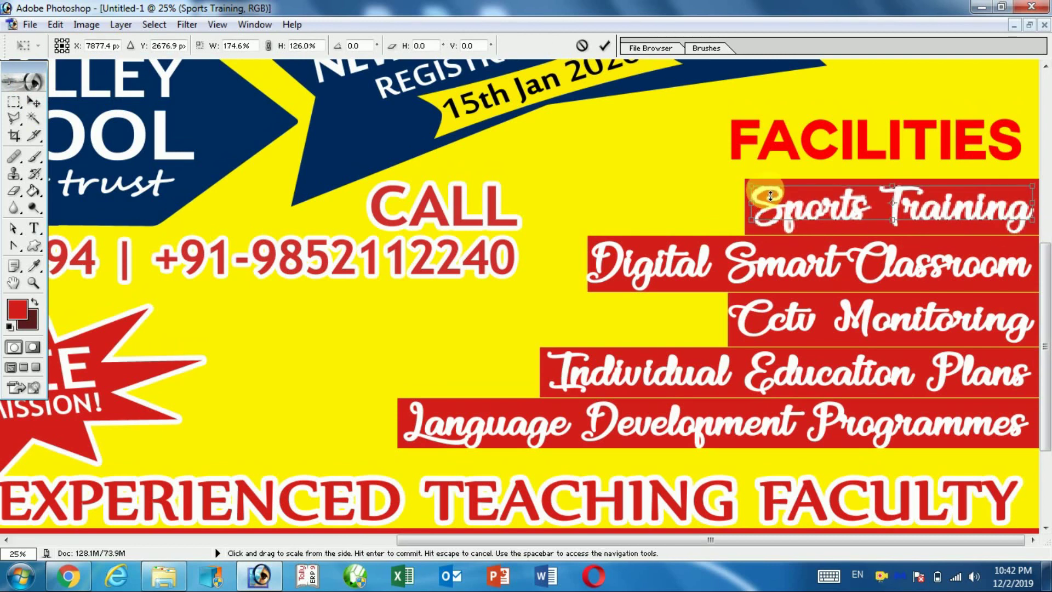
{"action": "key", "text": "Return"}
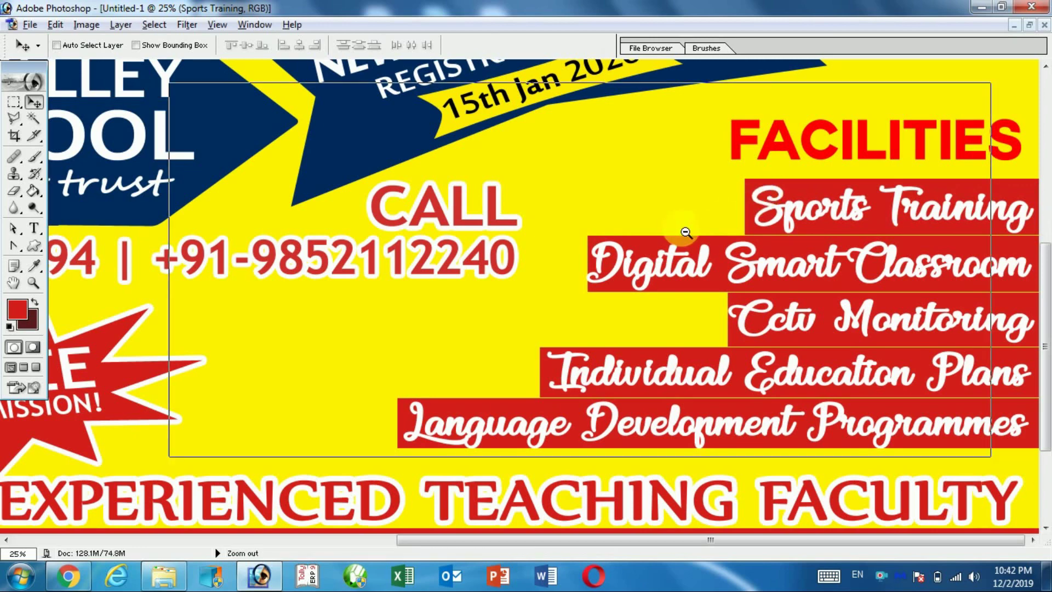
Zoom out to show the whole banner and restore its window size.
{"action": "left_click", "coordinate": [686, 233], "text": "ctrl+alt"}
{"action": "left_click", "coordinate": [670, 329], "text": "ctrl+alt"}
{"action": "left_click", "coordinate": [669, 368], "text": "ctrl+alt"}
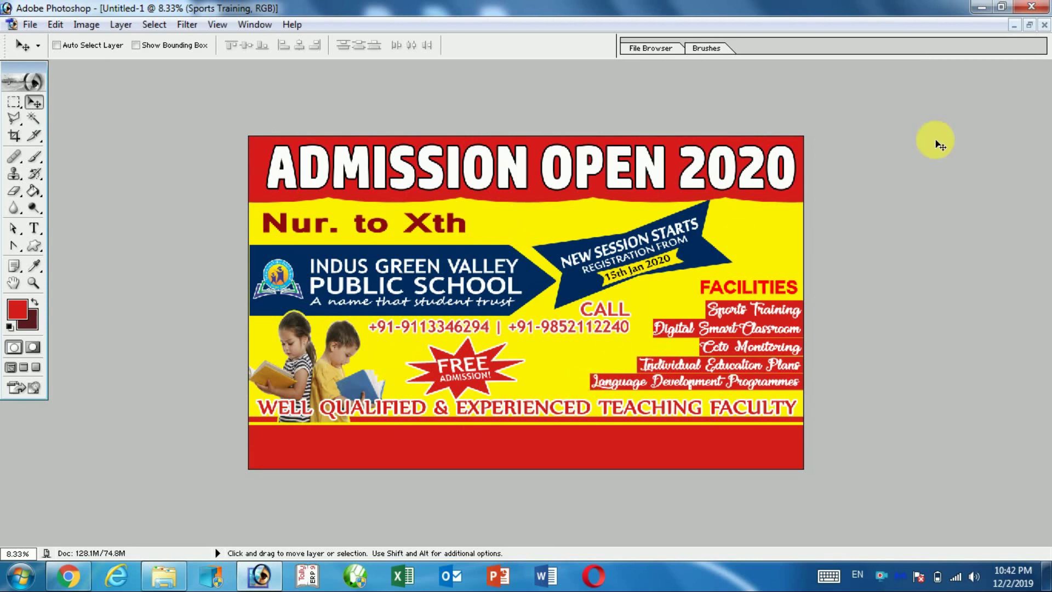
{"action": "left_click", "coordinate": [1029, 25]}
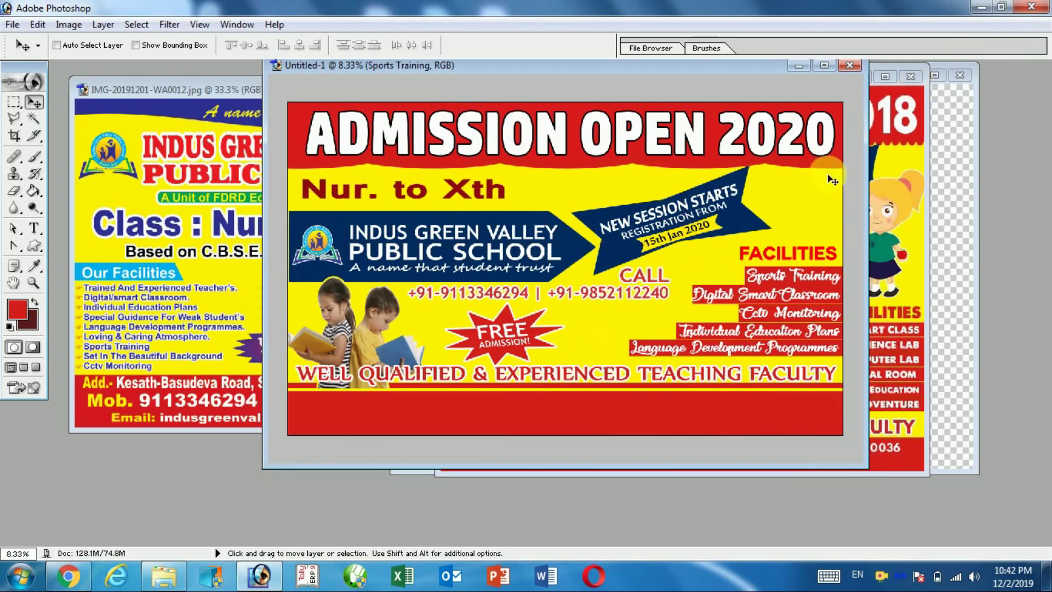
Close the 2018 reference image and move the 2020 banner window right.
{"action": "left_click", "coordinate": [858, 351]}
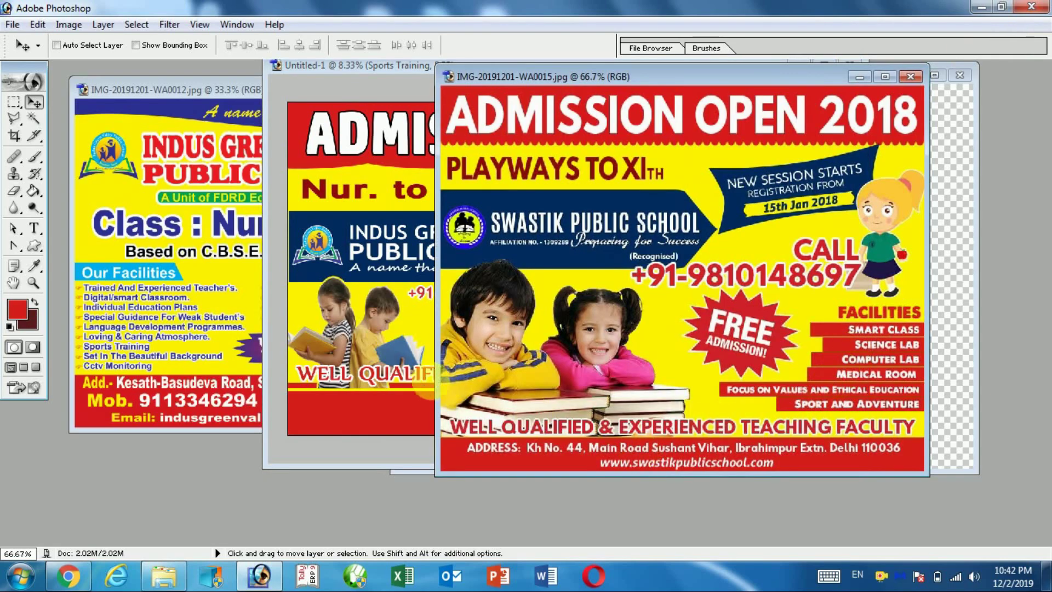
{"action": "left_click", "coordinate": [423, 383]}
{"action": "left_click", "coordinate": [896, 272]}
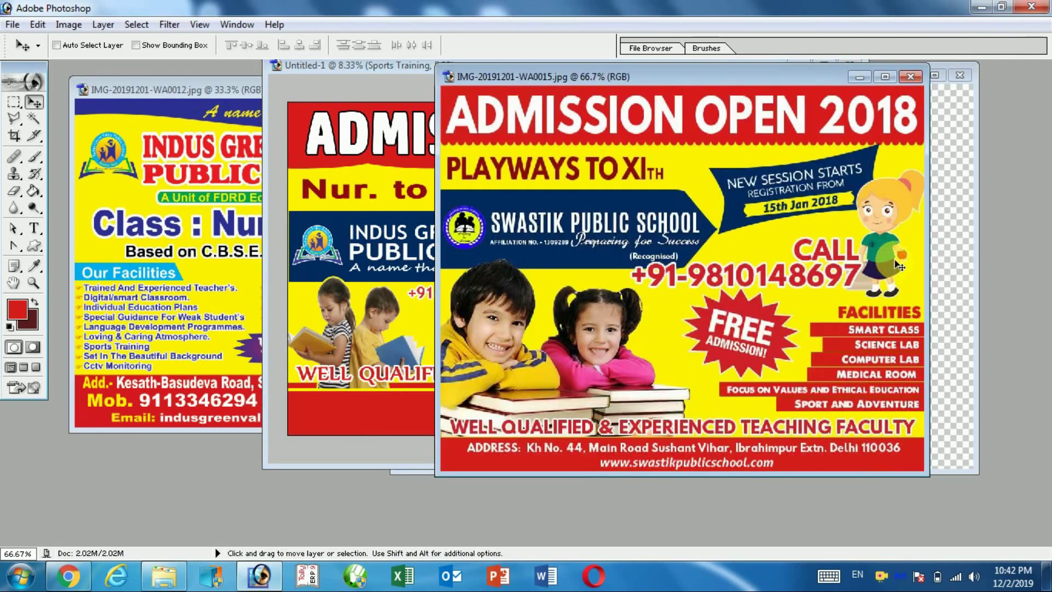
{"action": "left_click_drag", "start_coordinate": [705, 75], "coordinate": [718, 61]}
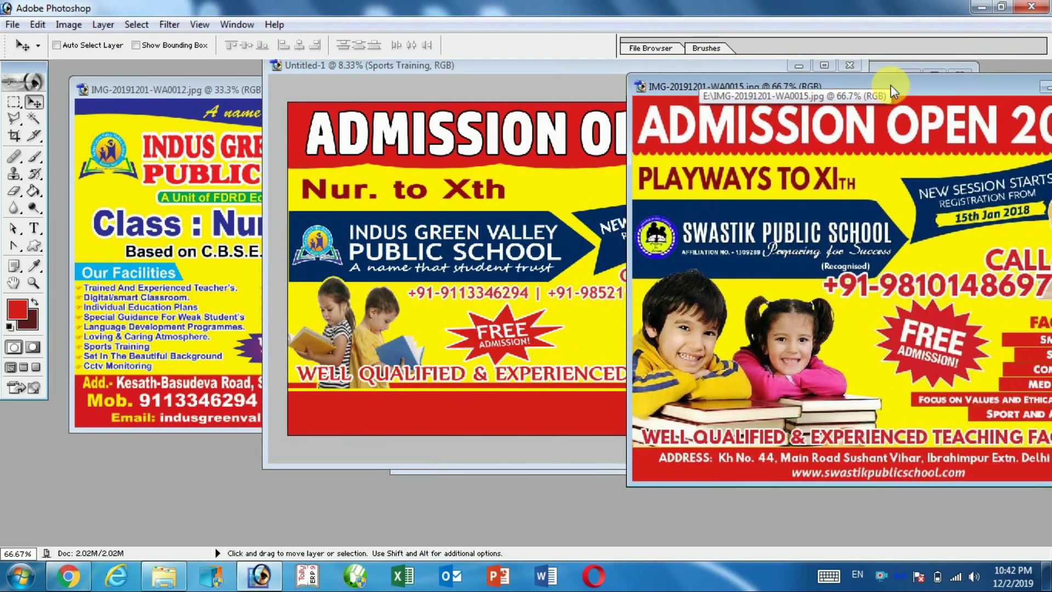
{"action": "left_click", "coordinate": [356, 198]}
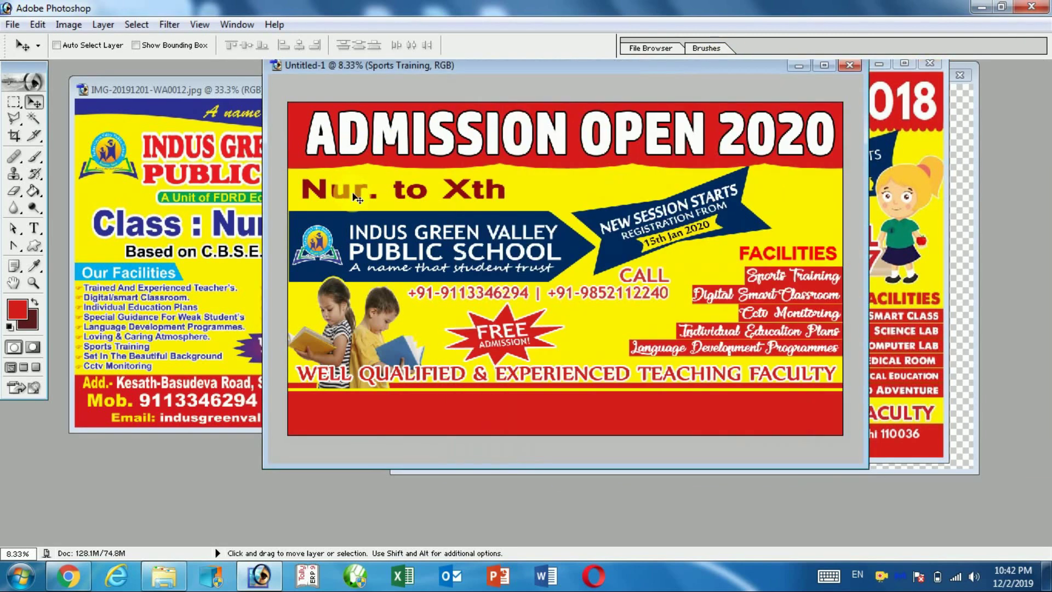
{"action": "left_click", "coordinate": [874, 305]}
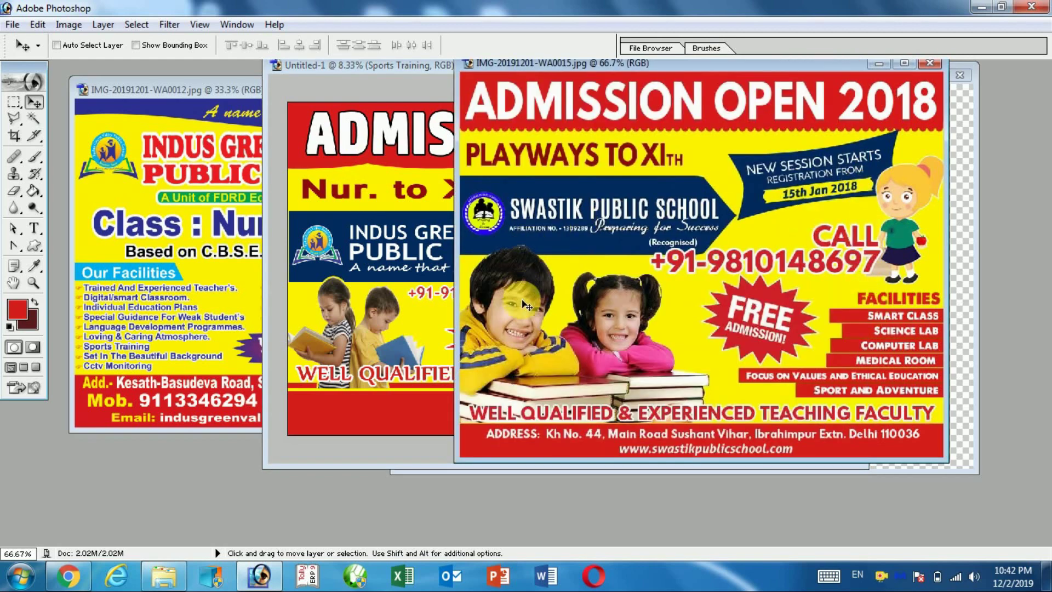
{"action": "left_click", "coordinate": [441, 296]}
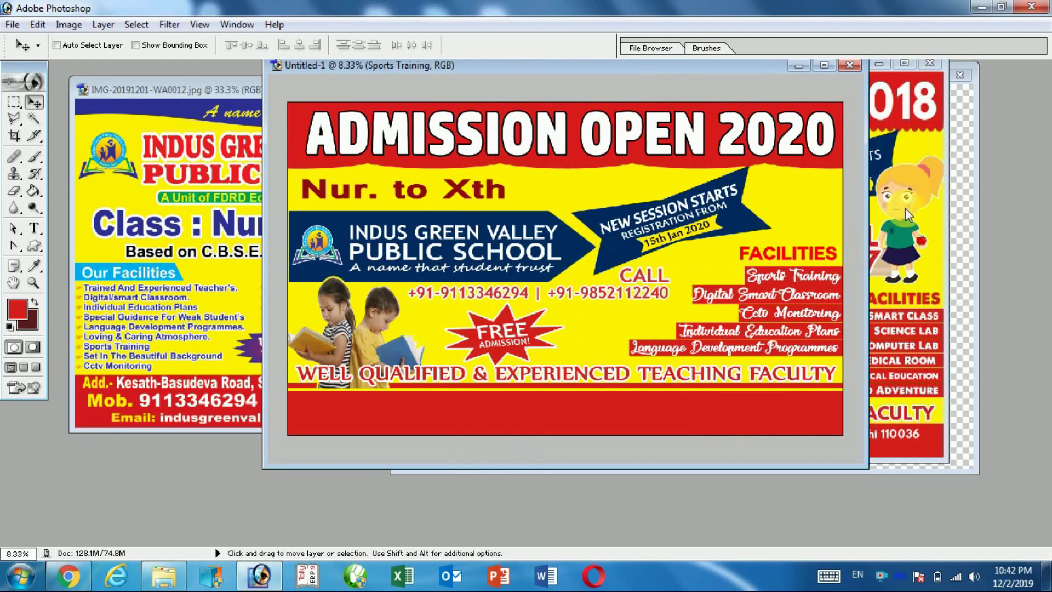
{"action": "left_click", "coordinate": [894, 248]}
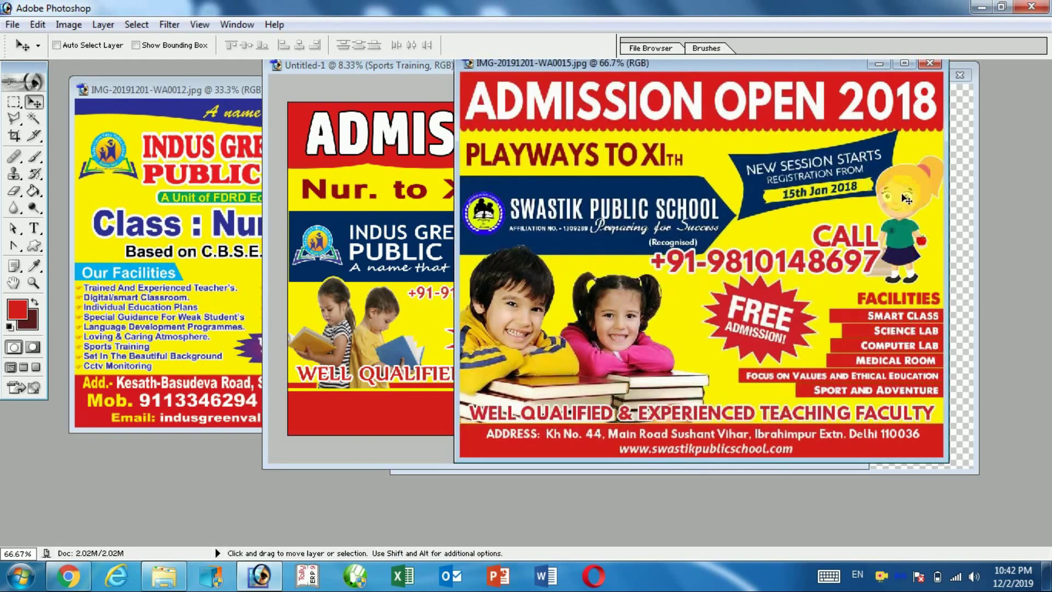
{"action": "left_click", "coordinate": [928, 65]}
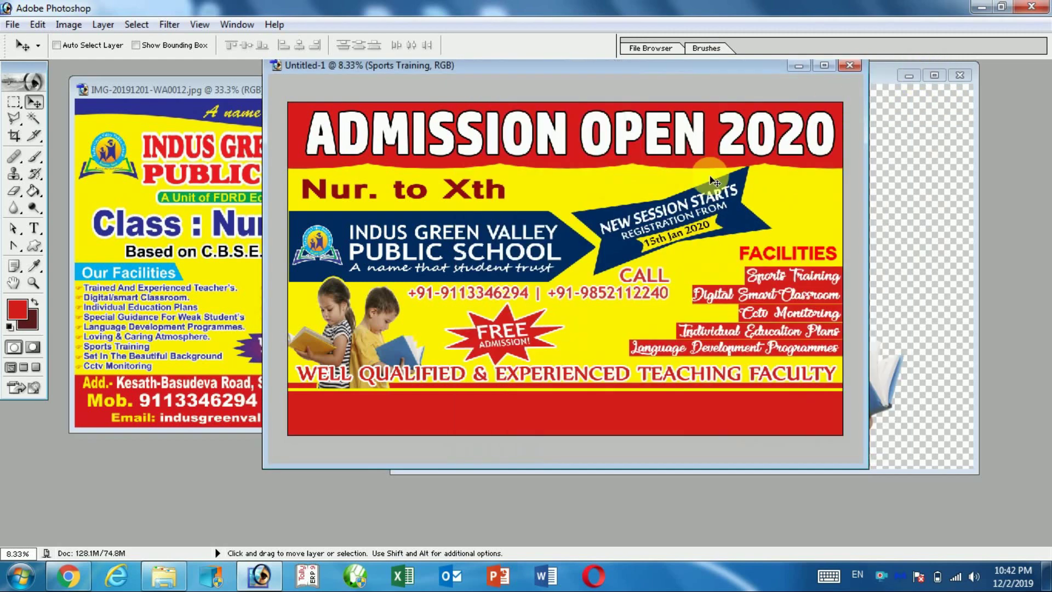
{"action": "left_click_drag", "start_coordinate": [665, 65], "coordinate": [750, 74]}
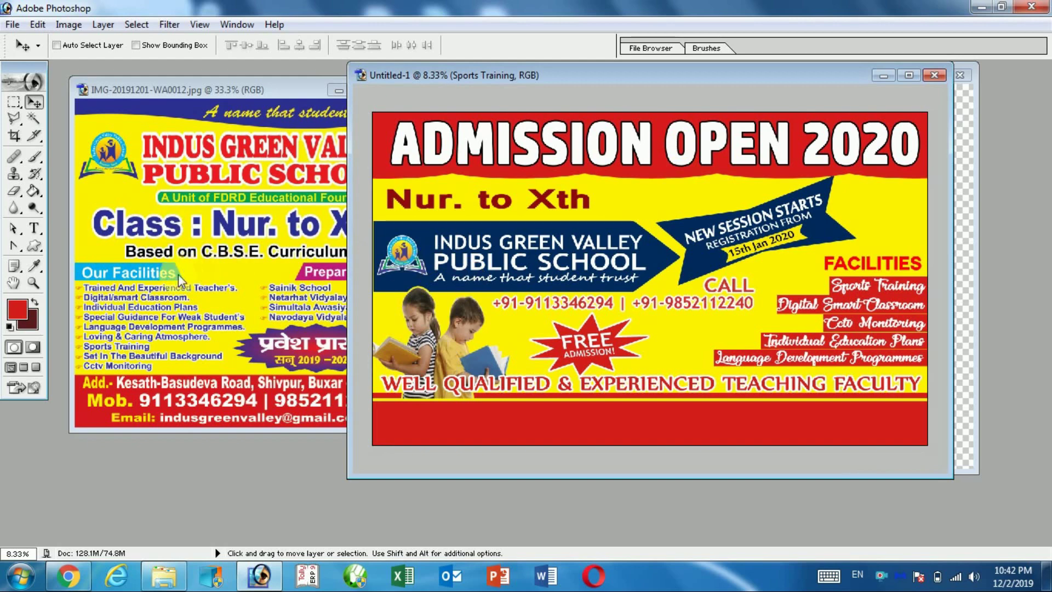
Draw a red telephone custom shape beside the word CALL.
{"action": "left_click", "coordinate": [34, 246]}
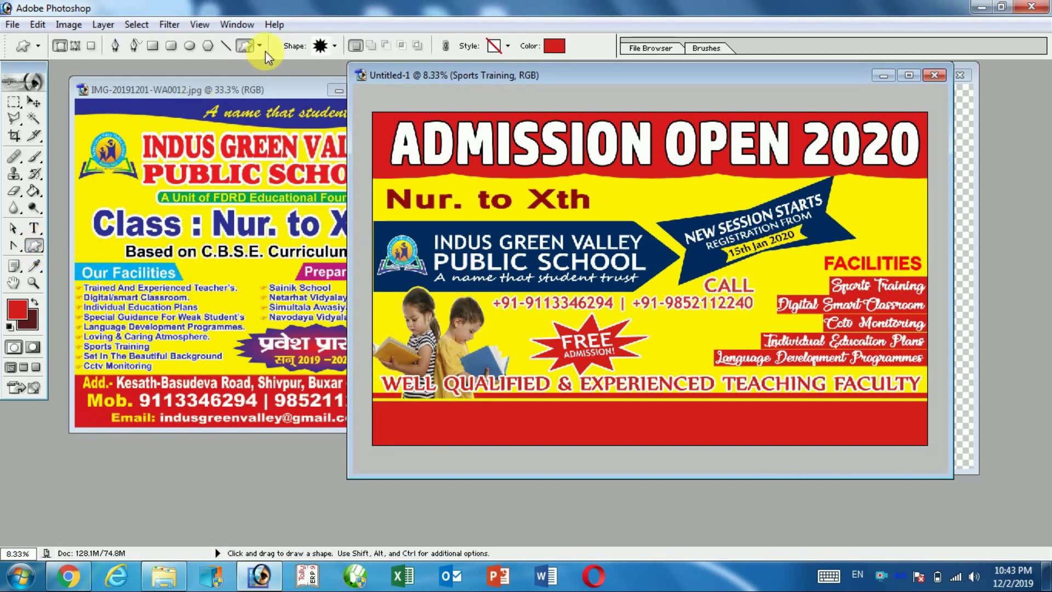
{"action": "left_click", "coordinate": [334, 45]}
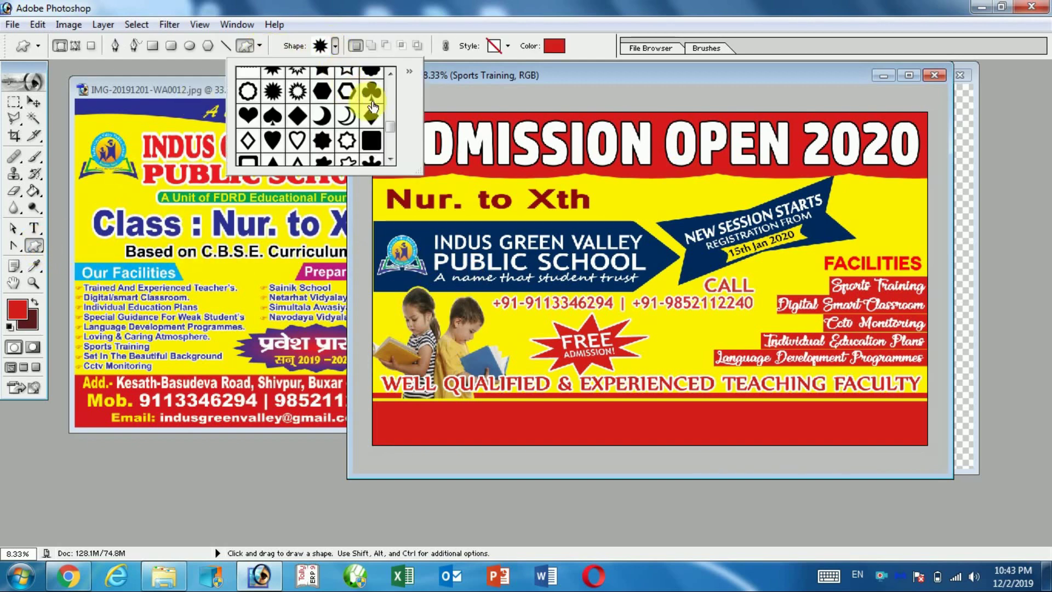
{"action": "left_click", "coordinate": [391, 159]}
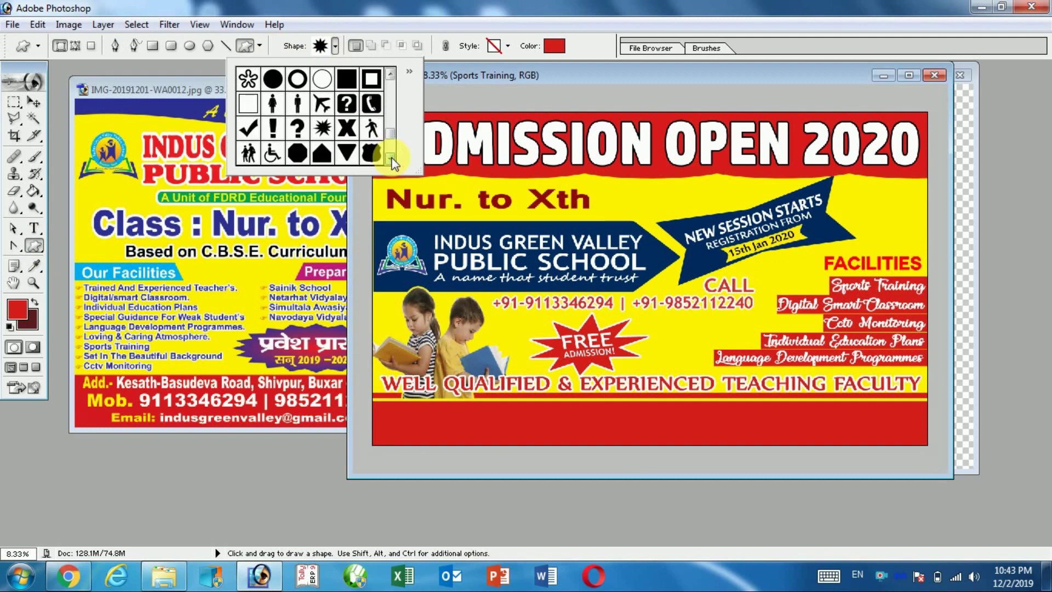
{"action": "left_click", "coordinate": [391, 159]}
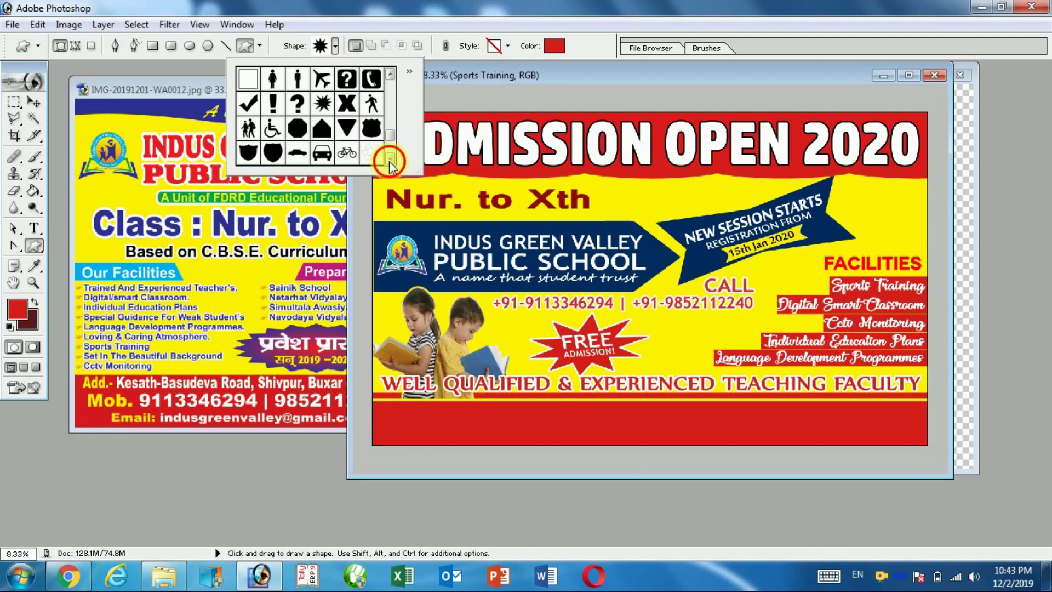
{"action": "left_click", "coordinate": [390, 160]}
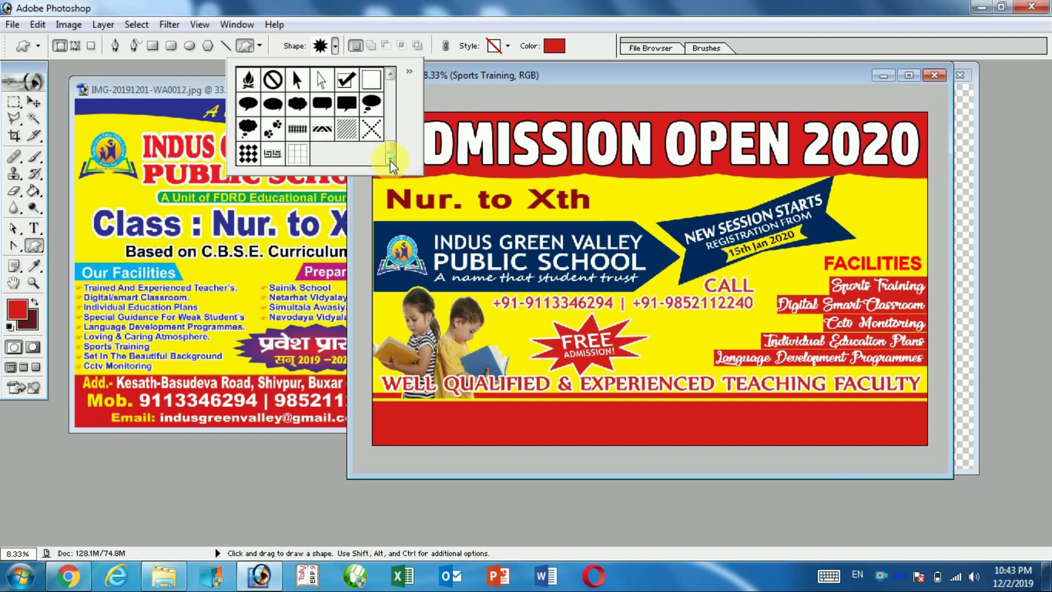
{"action": "left_click", "coordinate": [390, 74]}
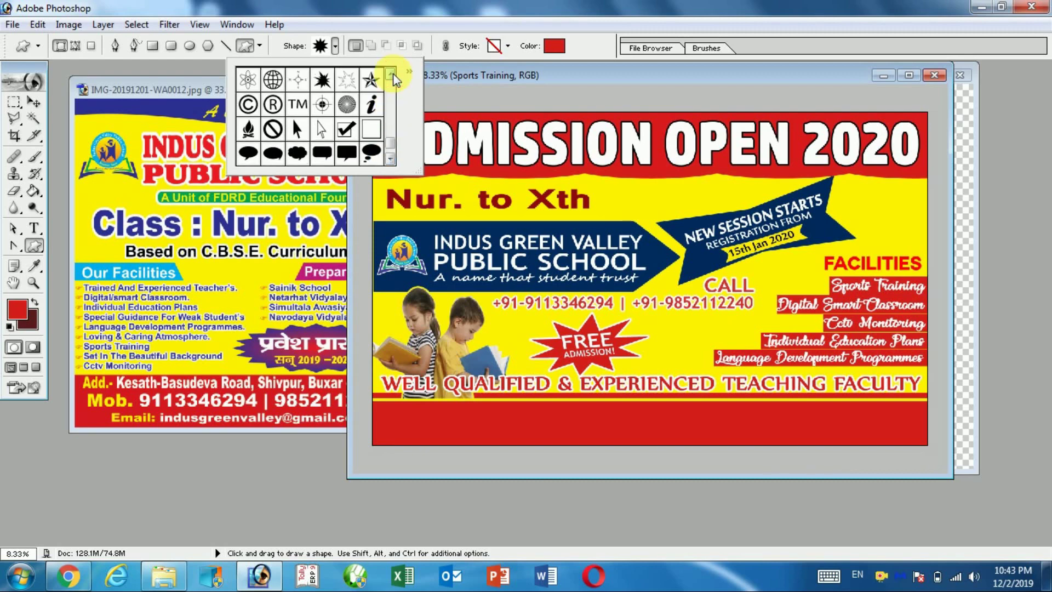
{"action": "left_click", "coordinate": [391, 75]}
{"action": "left_click", "coordinate": [391, 74]}
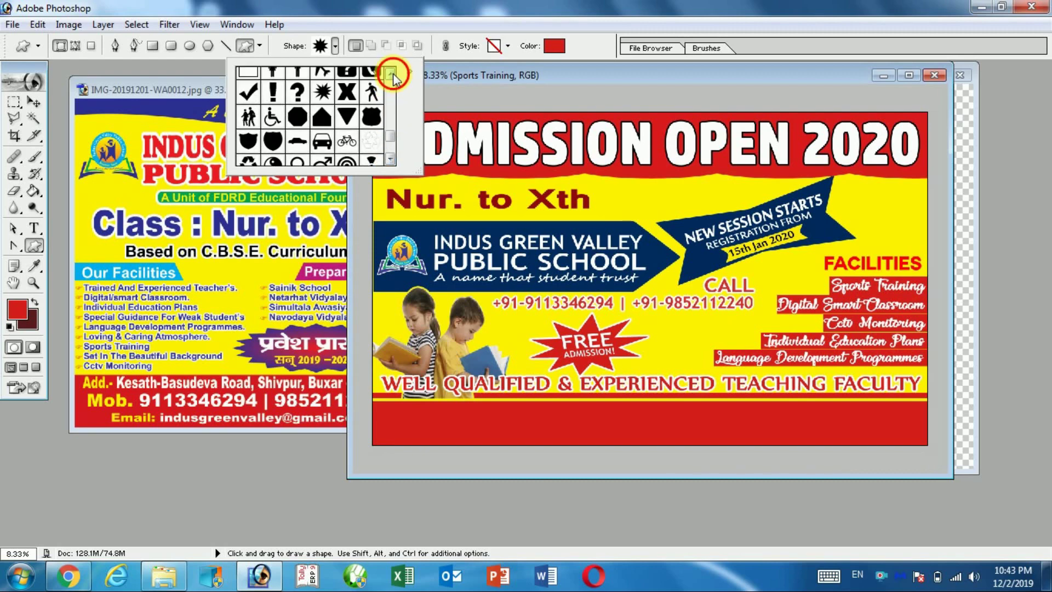
{"action": "left_click", "coordinate": [391, 75]}
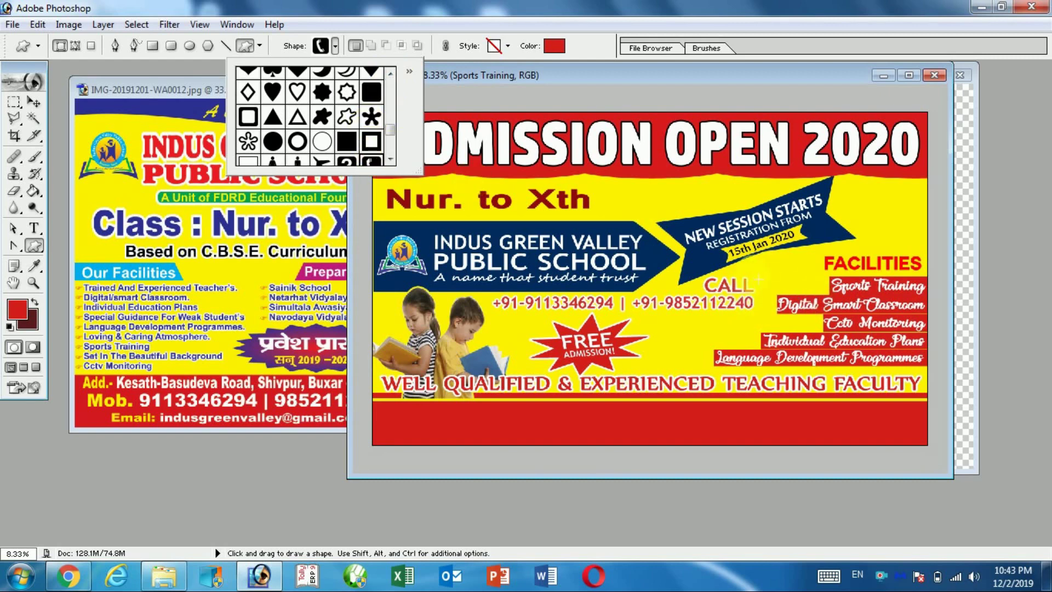
{"action": "left_click", "coordinate": [759, 280]}
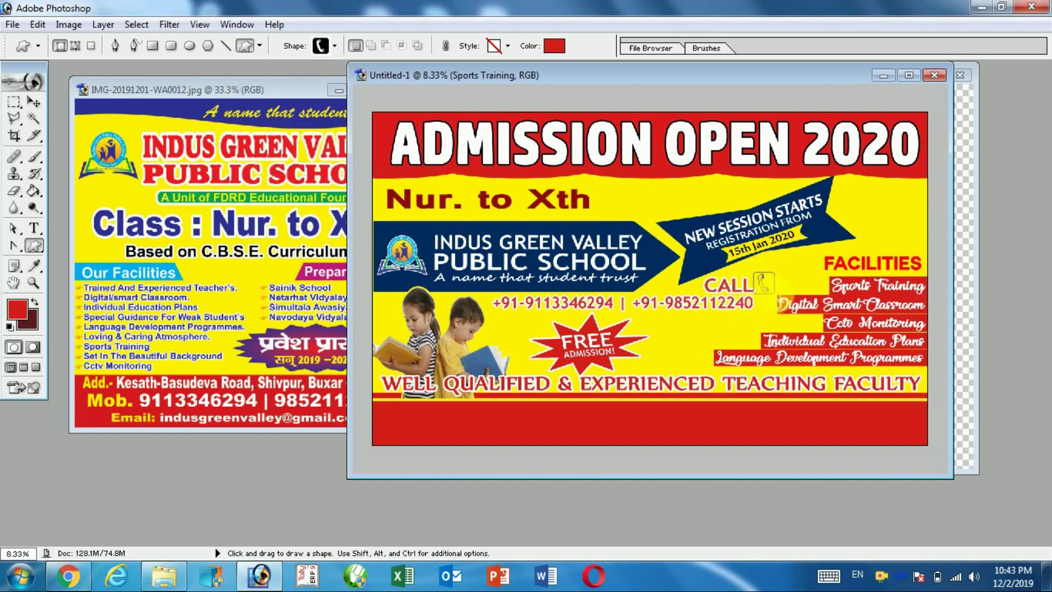
{"action": "left_click_drag", "start_coordinate": [773, 291], "coordinate": [773, 291]}
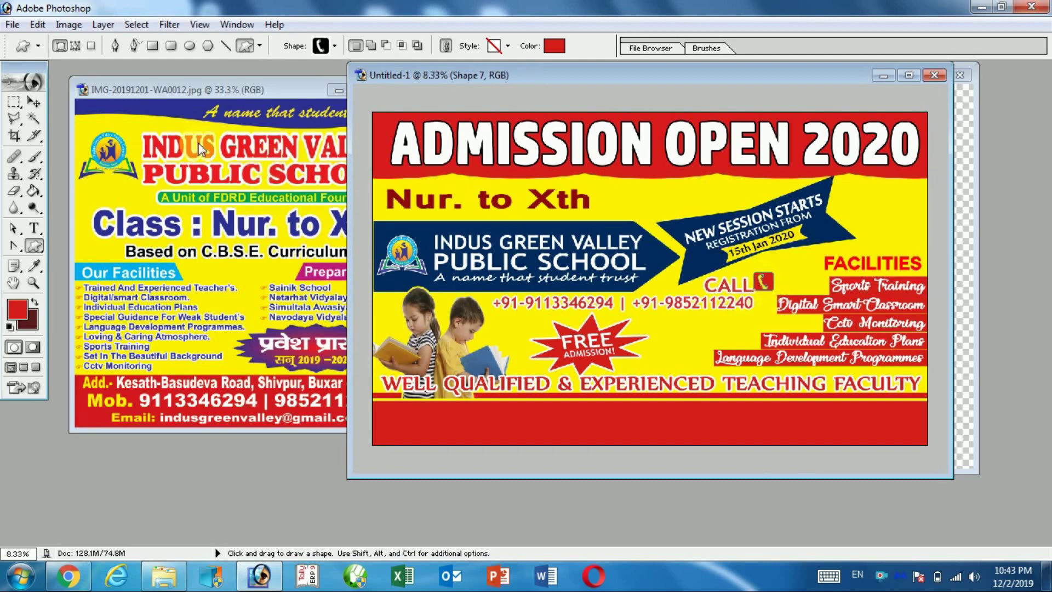
Zoom in on the phone icon and nudge it up and right.
{"action": "left_click", "coordinate": [40, 101]}
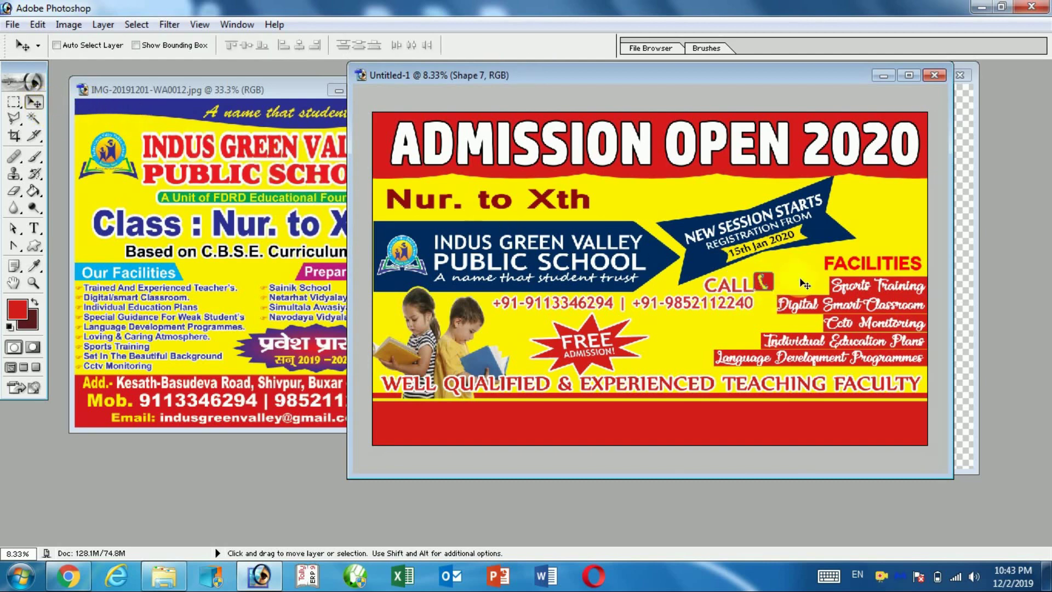
{"action": "left_click", "coordinate": [759, 290]}
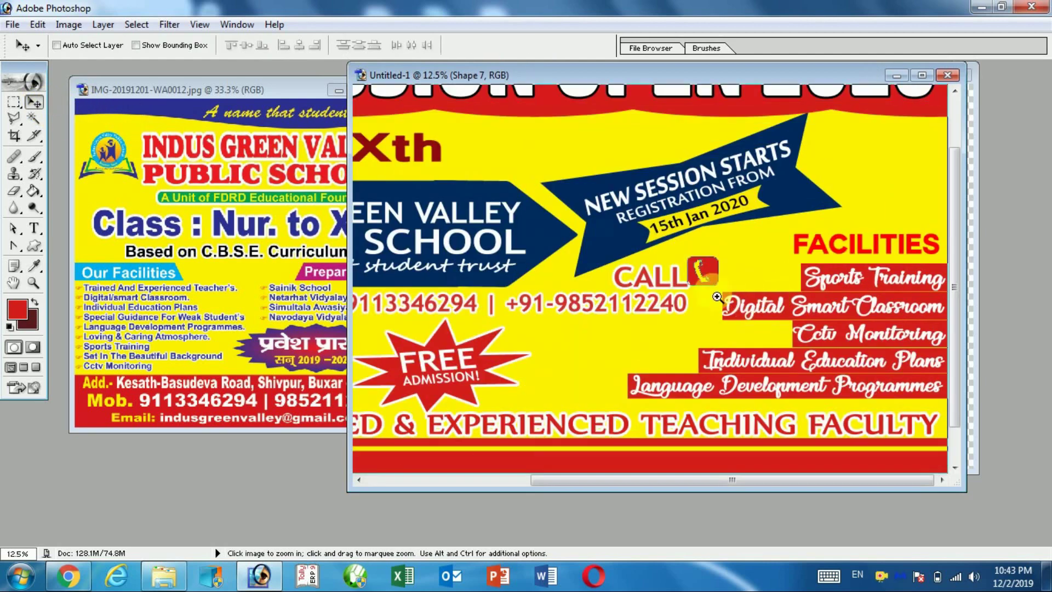
{"action": "left_click", "coordinate": [630, 285]}
{"action": "left_click", "coordinate": [546, 269]}
{"action": "left_click", "coordinate": [546, 269]}
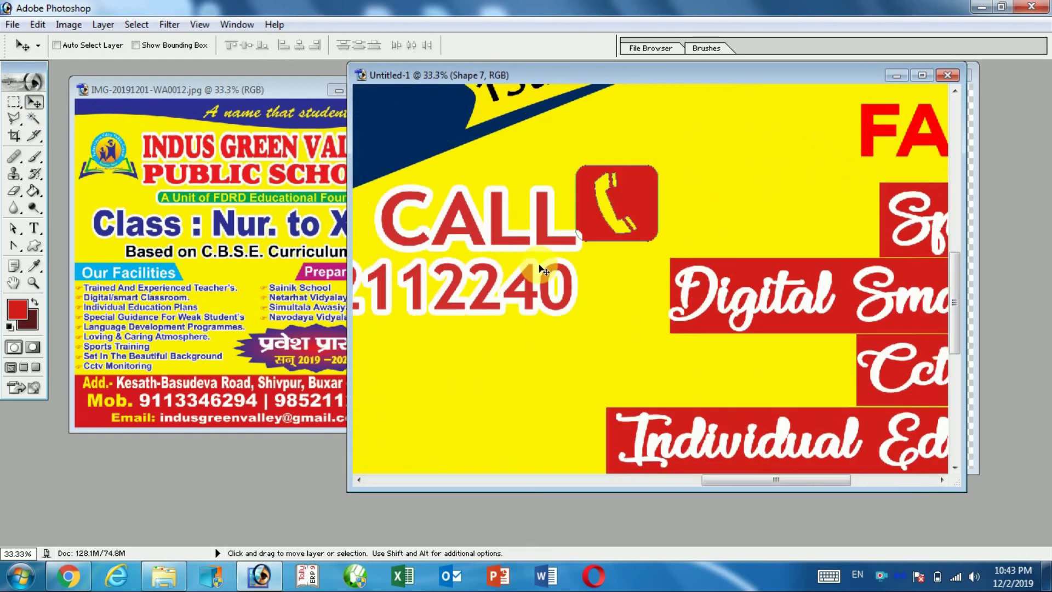
{"action": "right_click", "coordinate": [594, 211]}
{"action": "left_click", "coordinate": [608, 217]}
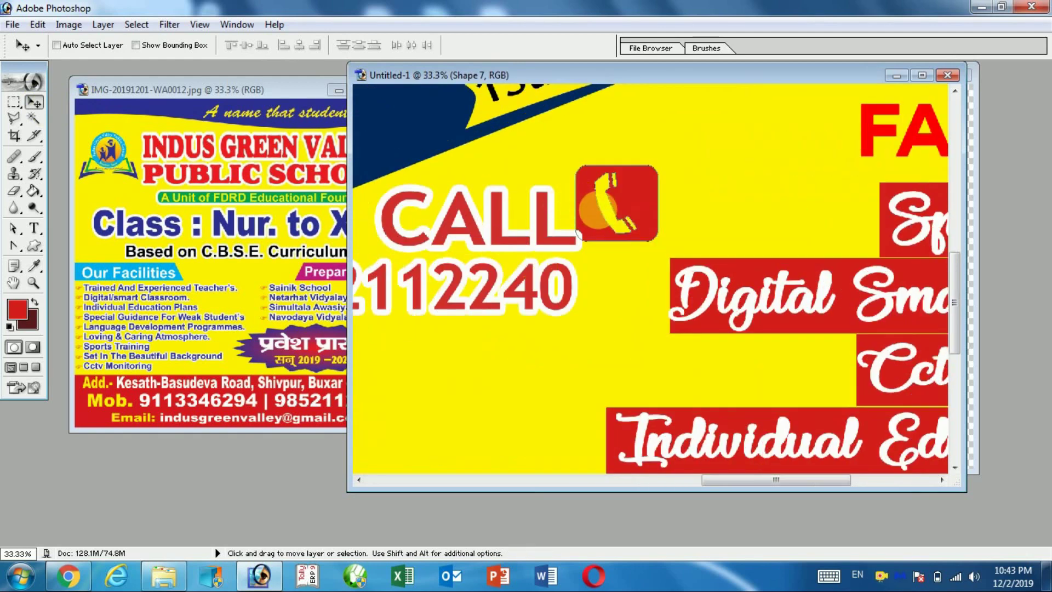
{"action": "left_click_drag", "start_coordinate": [601, 211], "coordinate": [616, 203]}
Pan to the phone number area and move the CALL text right.
{"action": "right_click", "coordinate": [570, 242]}
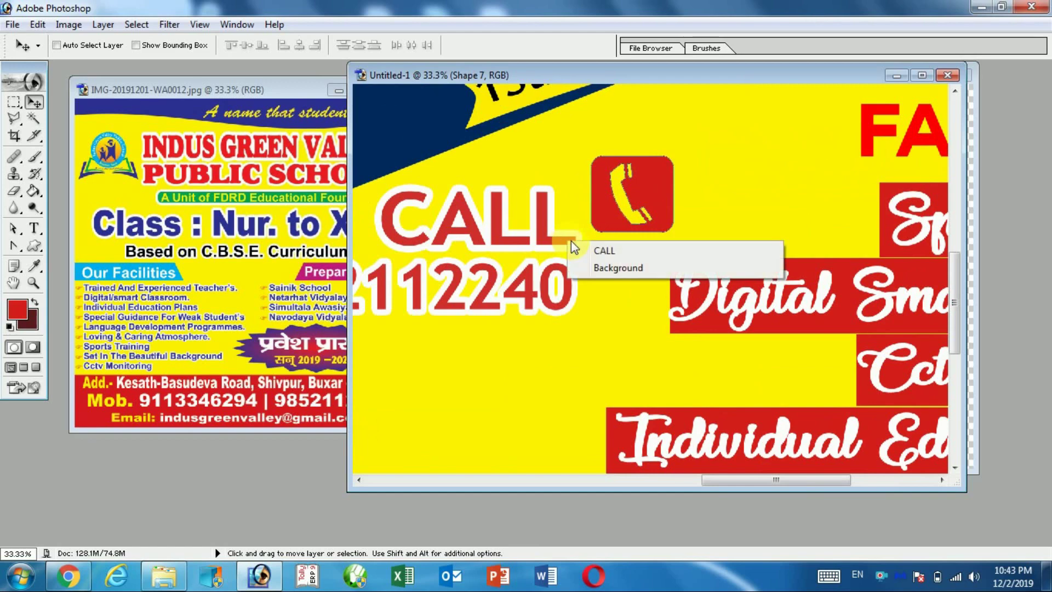
{"action": "left_click", "coordinate": [921, 77]}
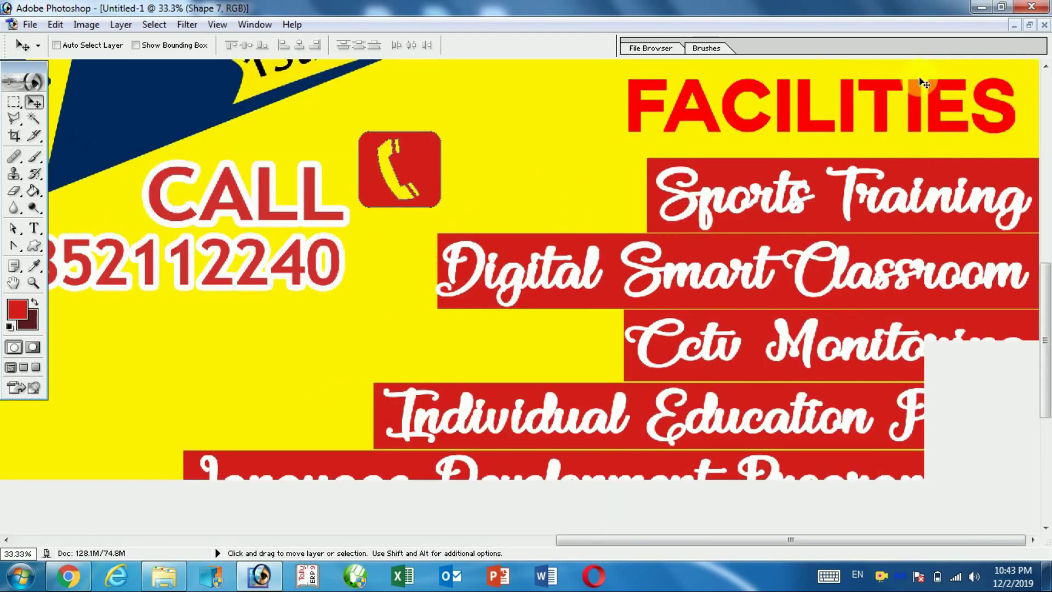
{"action": "mouse_move", "coordinate": [462, 282]}
{"action": "left_mouse_down"}
{"action": "mouse_move", "coordinate": [752, 289]}
{"action": "mouse_move", "coordinate": [832, 305]}
{"action": "left_mouse_up"}
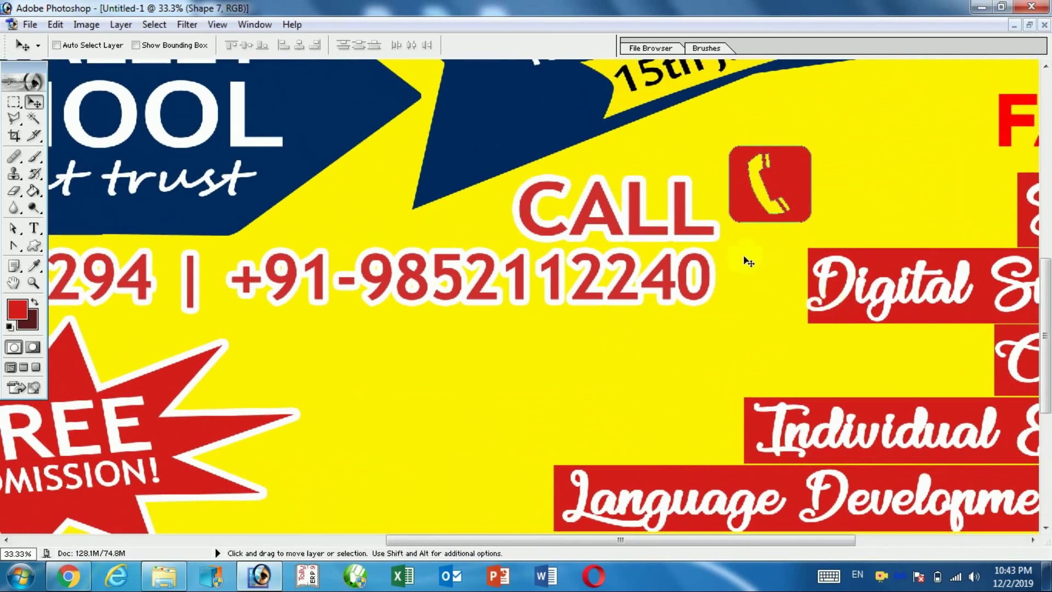
{"action": "right_click", "coordinate": [705, 235]}
{"action": "left_click", "coordinate": [707, 240]}
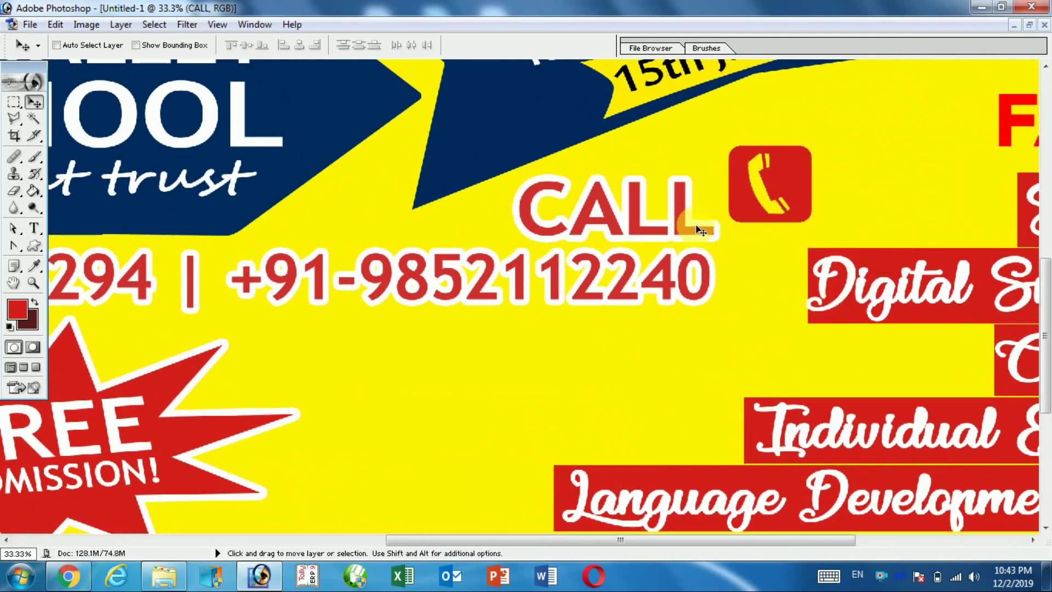
{"action": "mouse_move", "coordinate": [701, 230]}
{"action": "left_mouse_down"}
{"action": "mouse_move", "coordinate": [785, 205]}
{"action": "mouse_move", "coordinate": [769, 173]}
{"action": "left_mouse_up"}
Move the phone icon left of CALL and shrink it slightly.
{"action": "right_click", "coordinate": [784, 205]}
{"action": "left_click", "coordinate": [797, 212]}
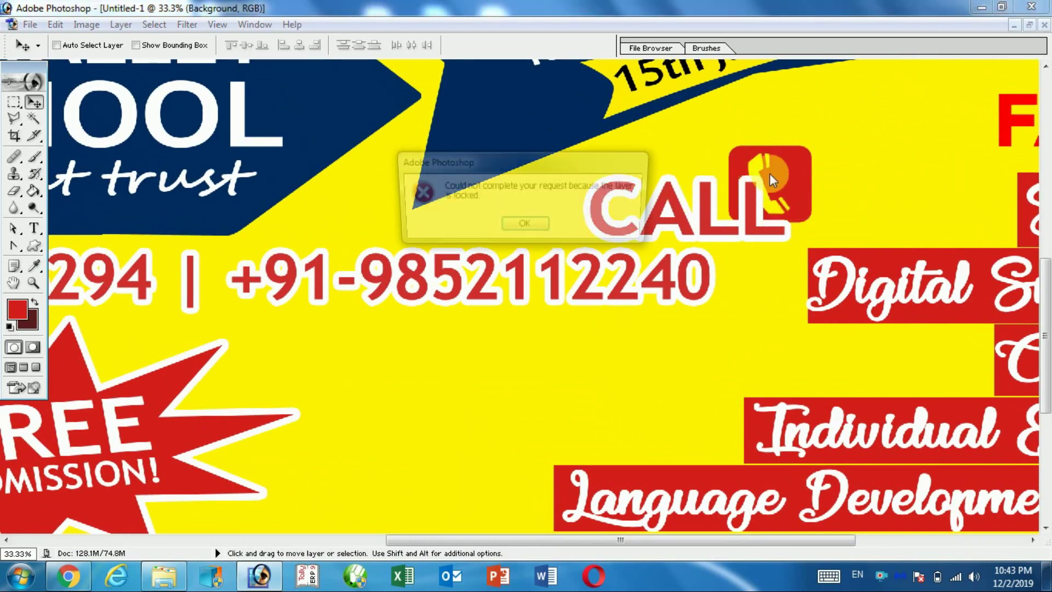
{"action": "left_click", "coordinate": [531, 225]}
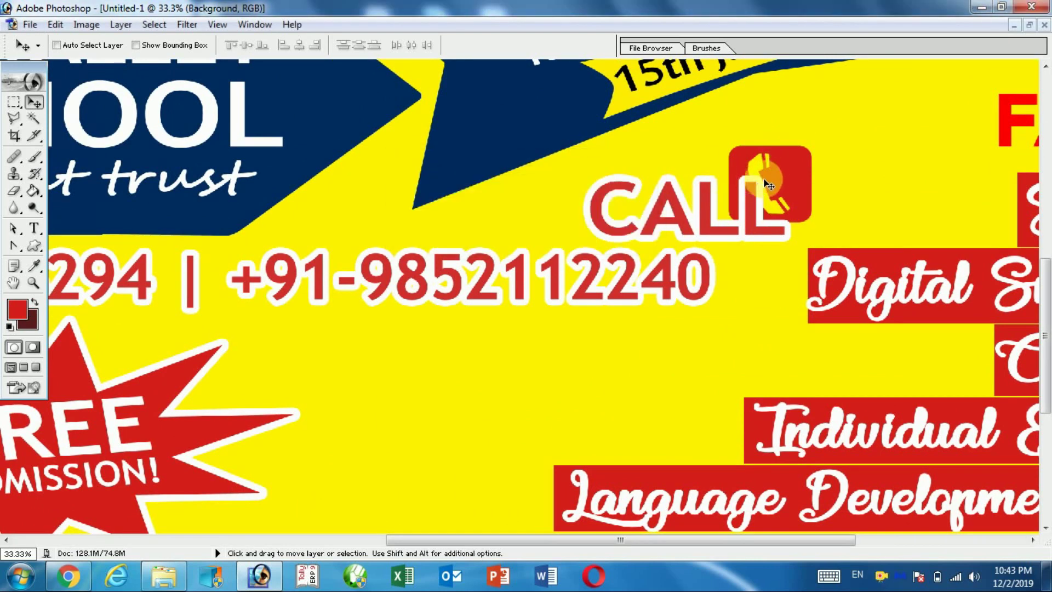
{"action": "right_click", "coordinate": [770, 186]}
{"action": "left_click", "coordinate": [798, 183]}
{"action": "mouse_move", "coordinate": [790, 184]}
{"action": "left_mouse_down"}
{"action": "mouse_move", "coordinate": [558, 214]}
{"action": "mouse_move", "coordinate": [554, 202]}
{"action": "left_mouse_up"}
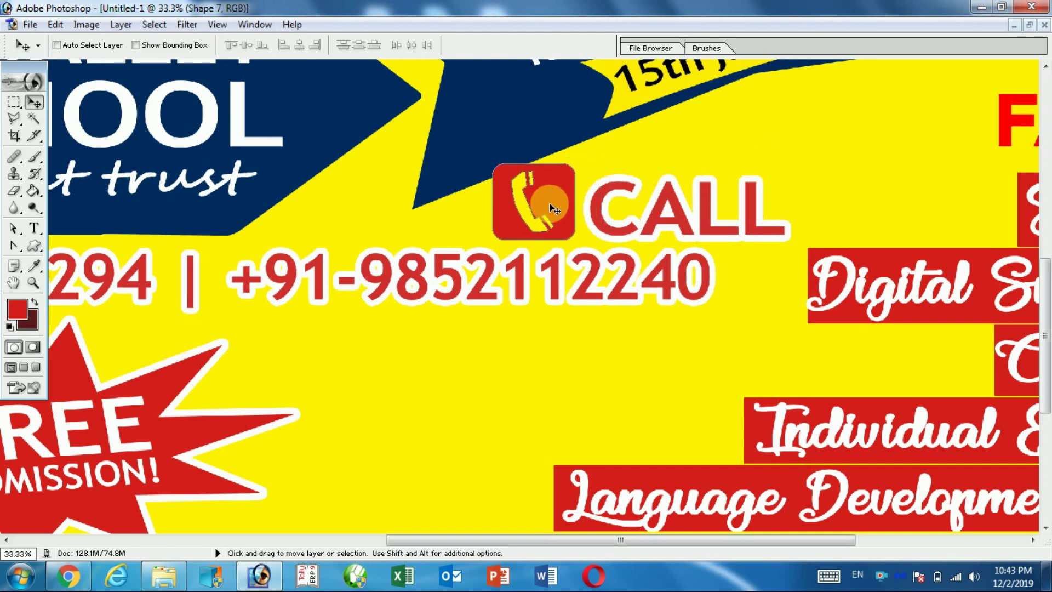
{"action": "key", "text": "ctrl+t"}
{"action": "left_click_drag", "start_coordinate": [493, 165], "coordinate": [509, 180]}
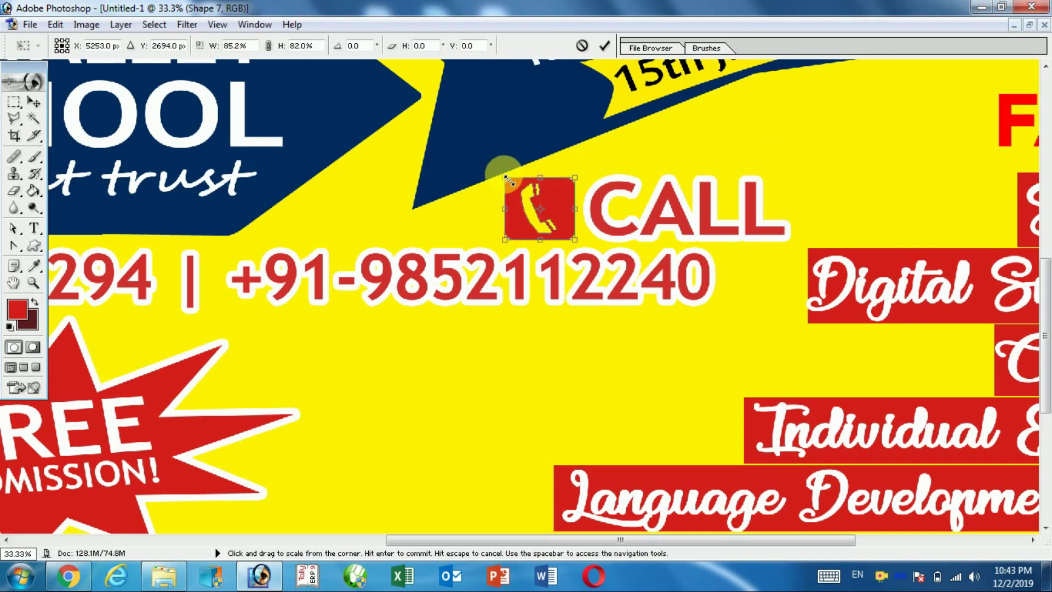
{"action": "key", "text": "Return"}
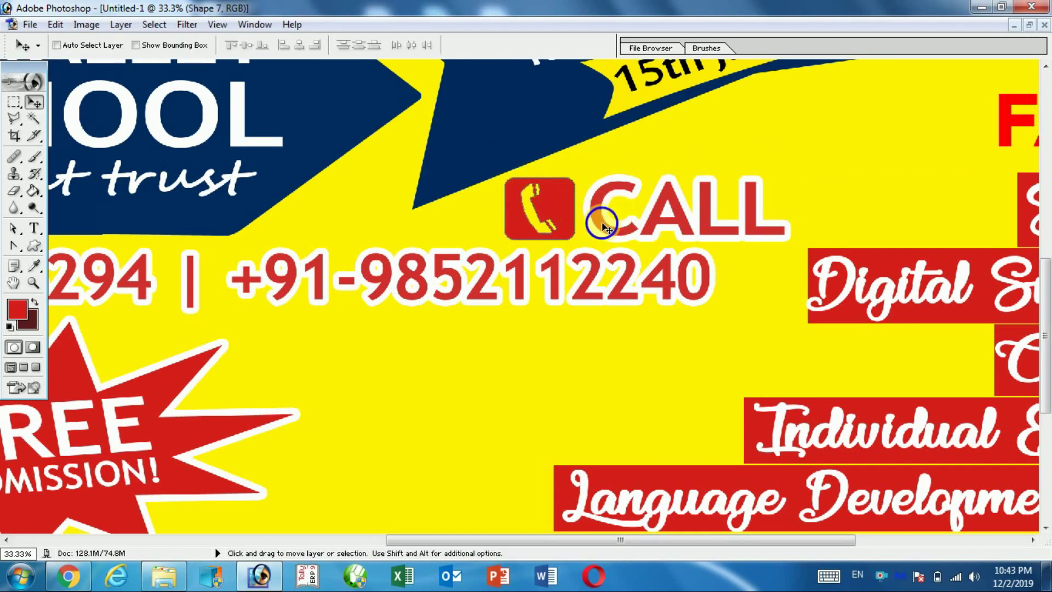
Scale the CALL text narrower and shorter to sit beside the icon.
{"action": "right_click", "coordinate": [602, 225]}
{"action": "left_click", "coordinate": [611, 230]}
{"action": "key", "text": "ctrl+t"}
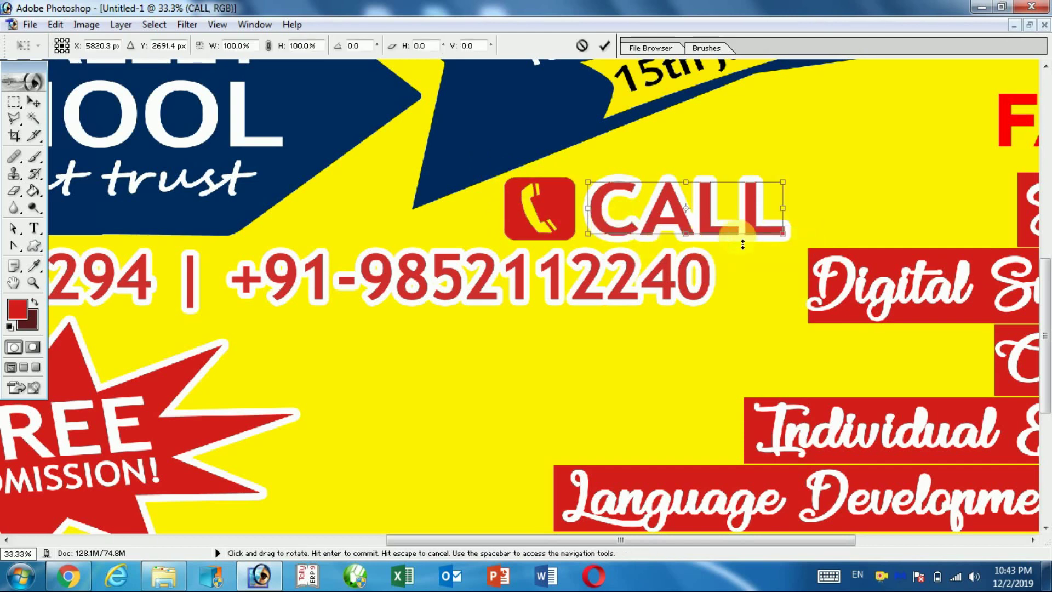
{"action": "left_click_drag", "start_coordinate": [781, 232], "coordinate": [717, 231]}
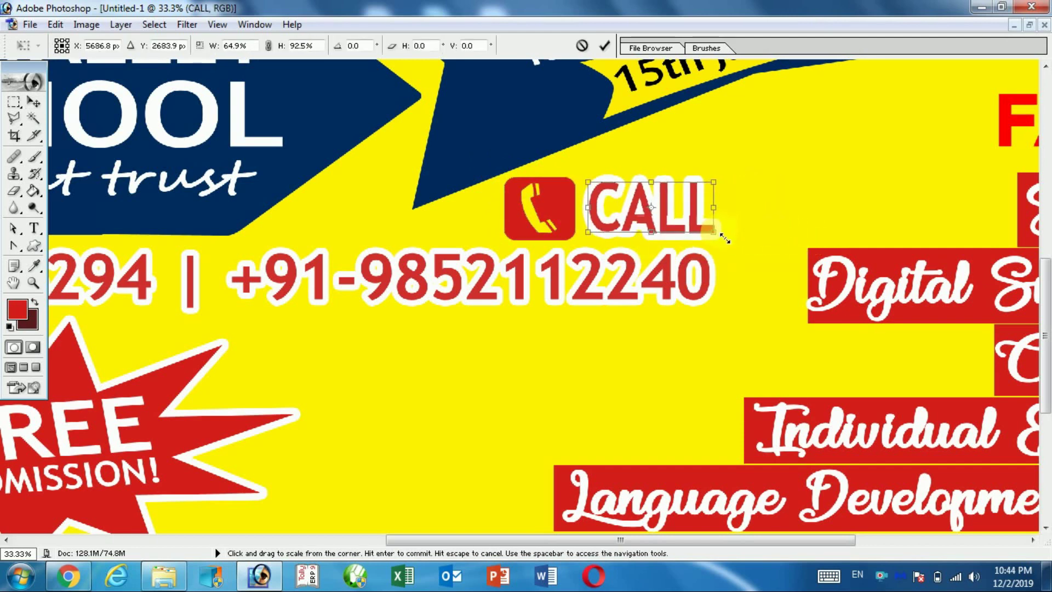
{"action": "left_click_drag", "start_coordinate": [674, 189], "coordinate": [675, 196]}
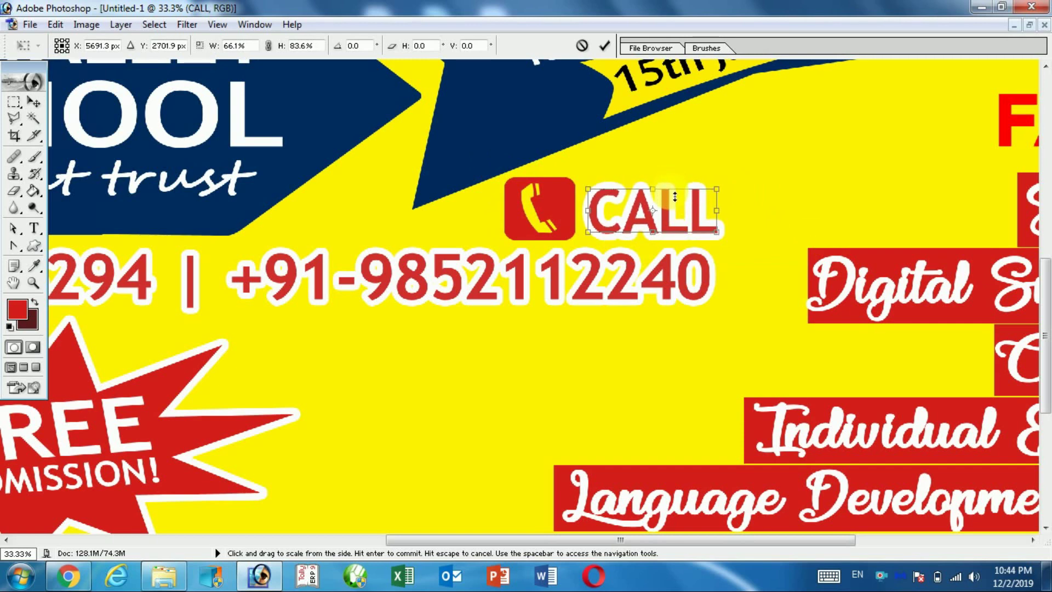
{"action": "key", "text": "Return"}
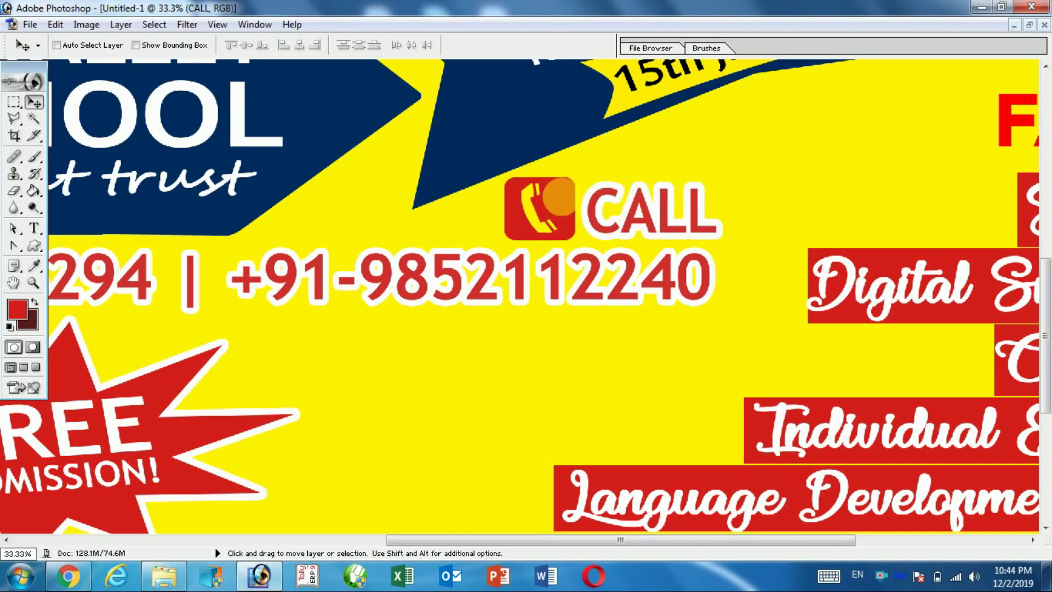
Select the phone icon layer (Shape 7) and show the Layers palette.
{"action": "right_click", "coordinate": [576, 207]}
{"action": "left_click", "coordinate": [589, 208]}
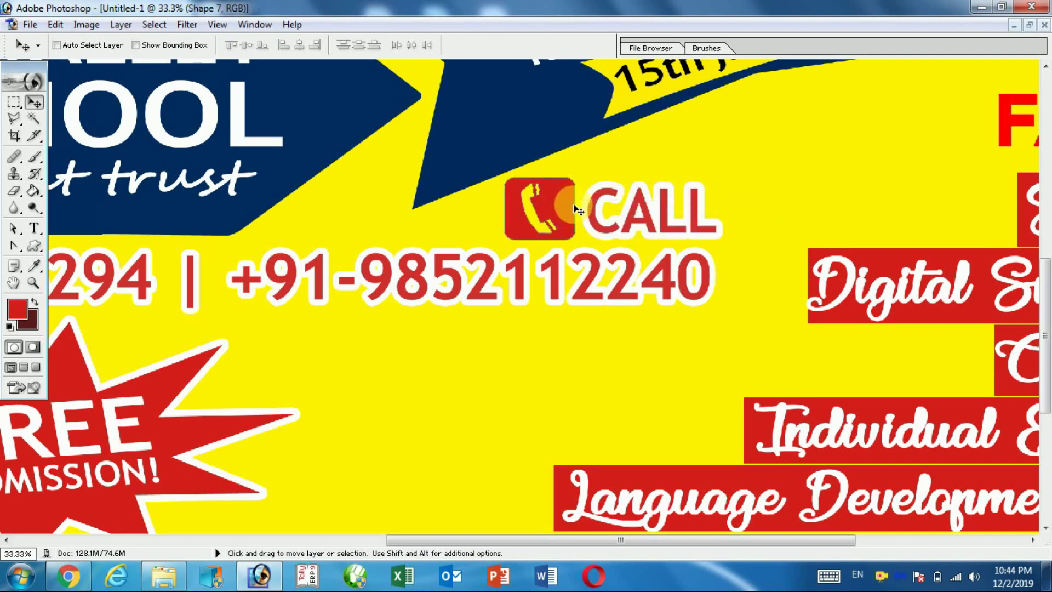
{"action": "key", "text": "F7"}
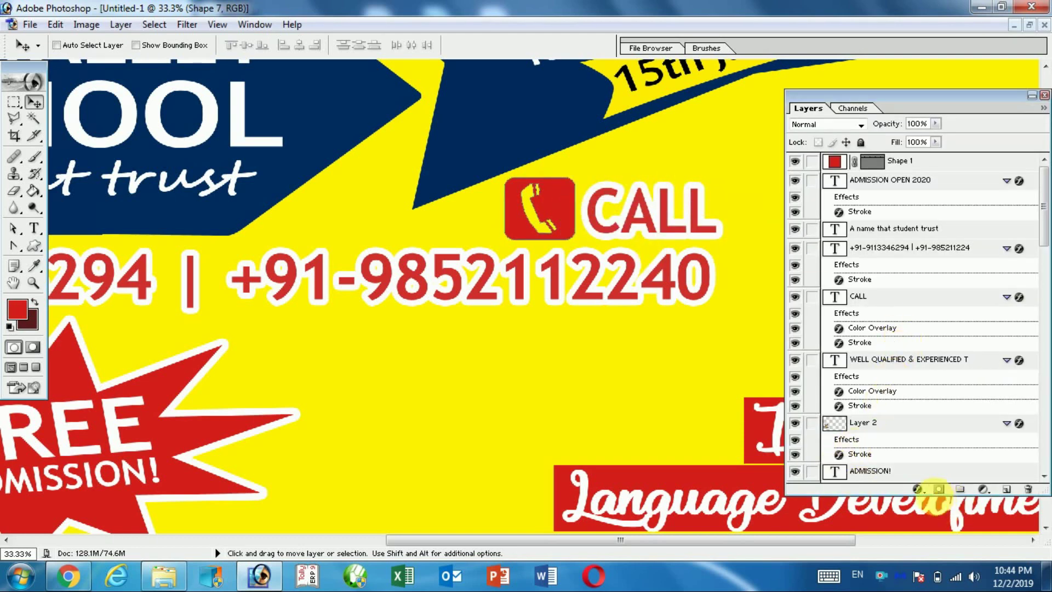
Add a white (FFFFFF) 9 px Stroke layer style to the phone icon.
{"action": "left_click", "coordinate": [939, 489]}
{"action": "left_click", "coordinate": [909, 478]}
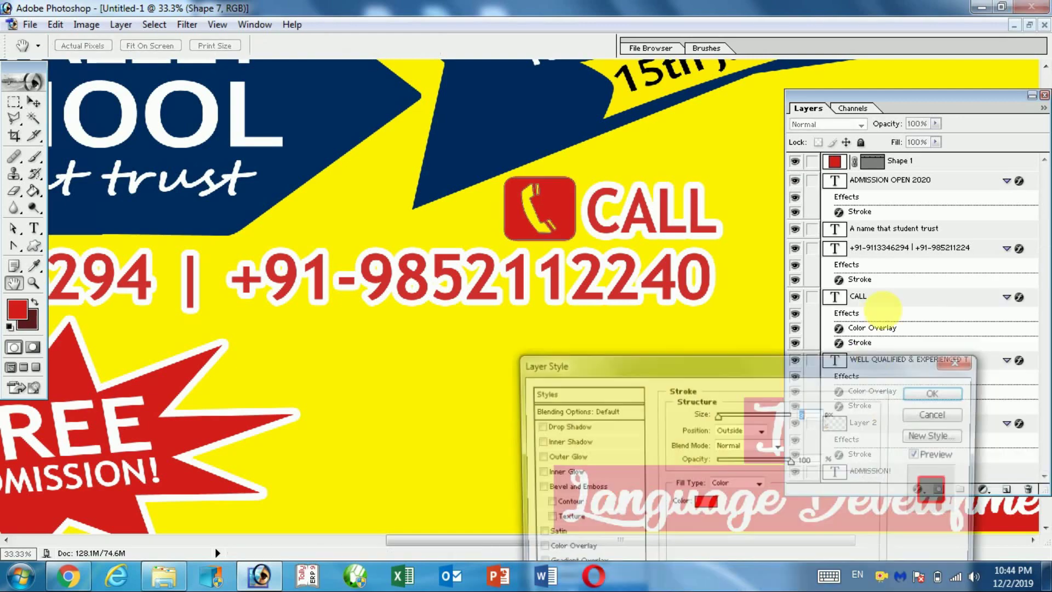
{"action": "left_click", "coordinate": [705, 501]}
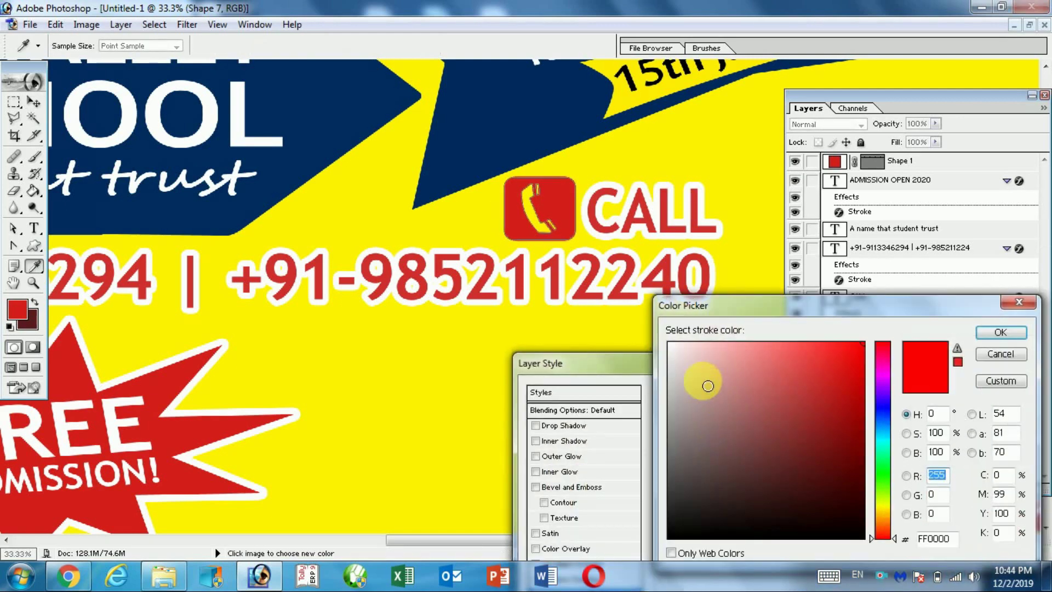
{"action": "left_click", "coordinate": [669, 344]}
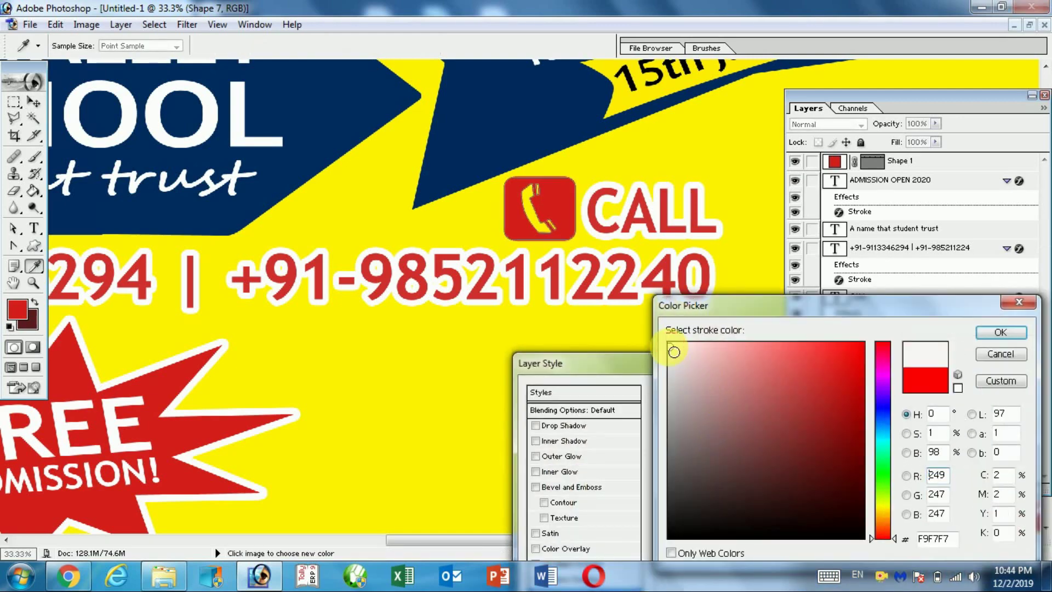
{"action": "left_click", "coordinate": [990, 339]}
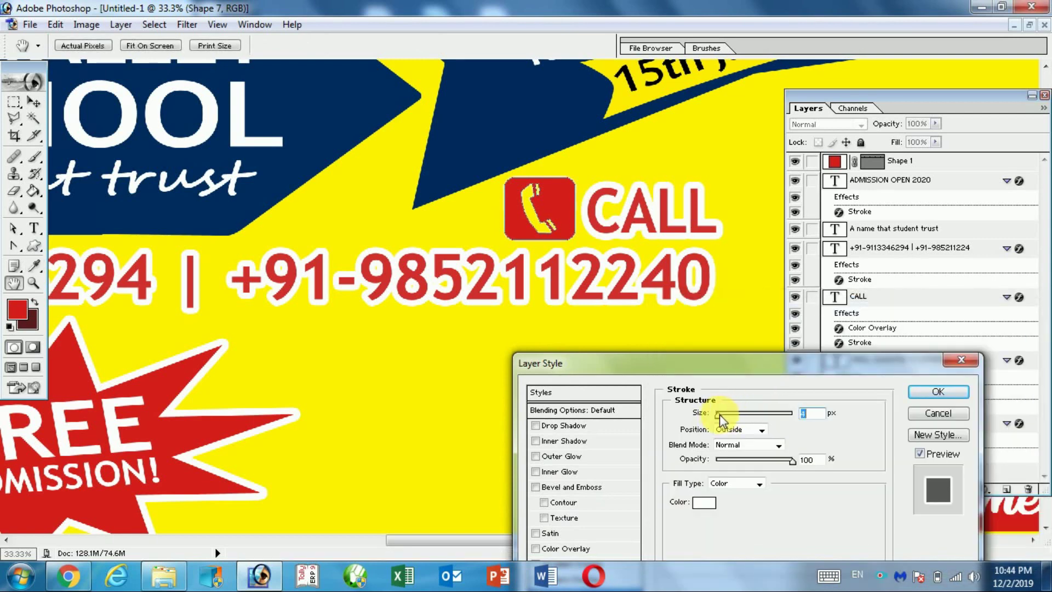
{"action": "mouse_move", "coordinate": [720, 415]}
{"action": "left_mouse_down"}
{"action": "mouse_move", "coordinate": [728, 418]}
{"action": "mouse_move", "coordinate": [722, 411]}
{"action": "left_mouse_up"}
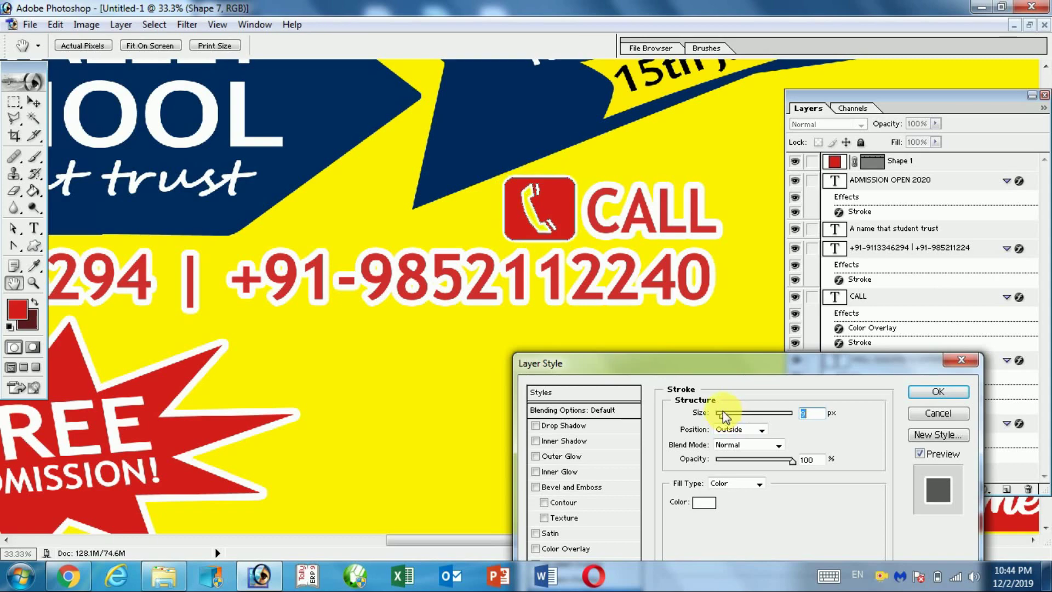
{"action": "left_click", "coordinate": [918, 389]}
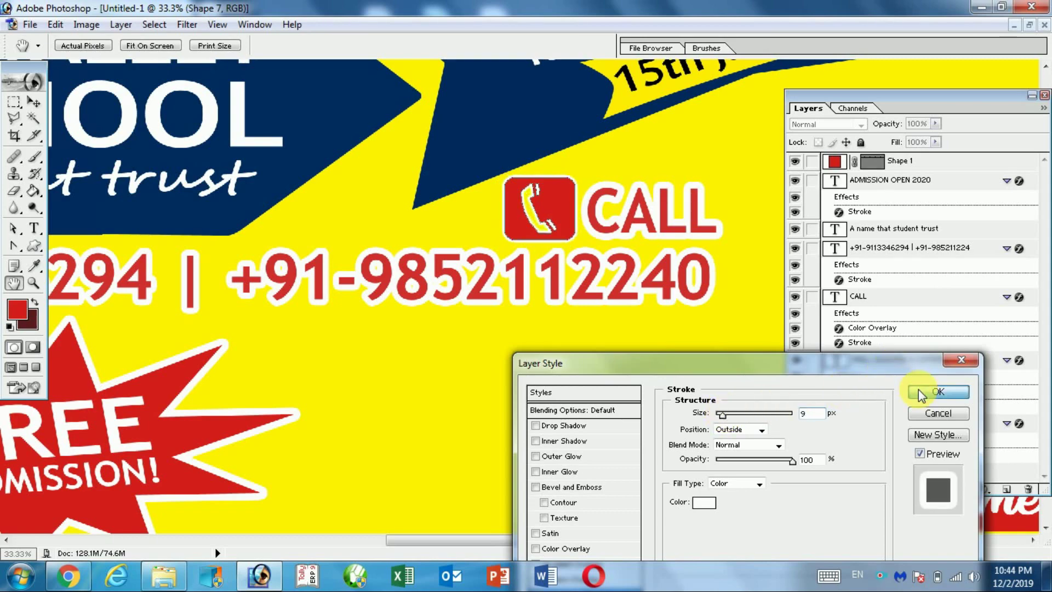
Close the Layers palette and review the whole banner, including the bottom red bar.
{"action": "left_click", "coordinate": [681, 313], "text": "ctrl+alt"}
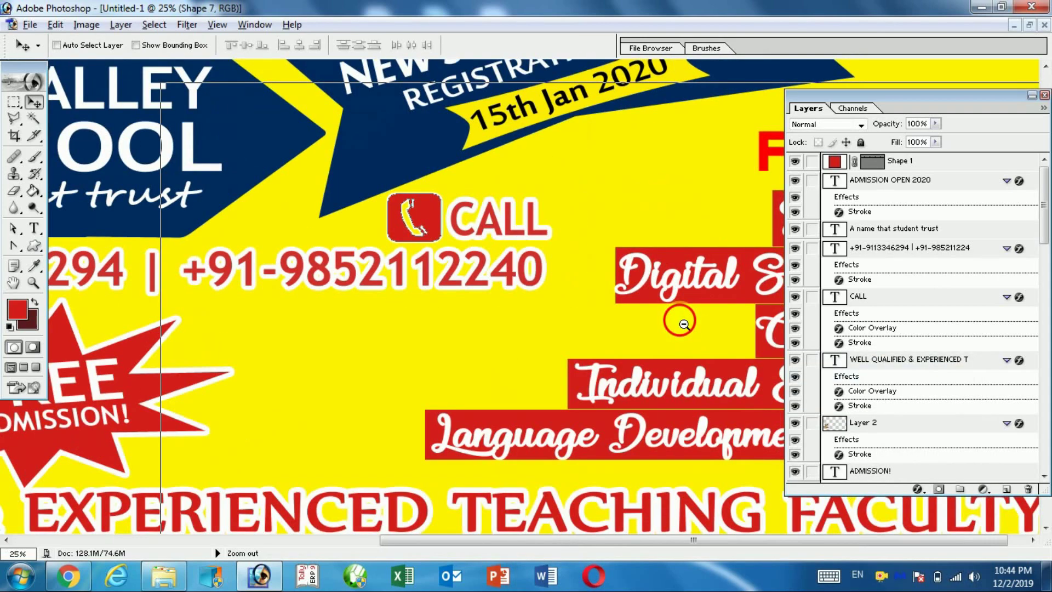
{"action": "left_click", "coordinate": [598, 335], "text": "ctrl+alt"}
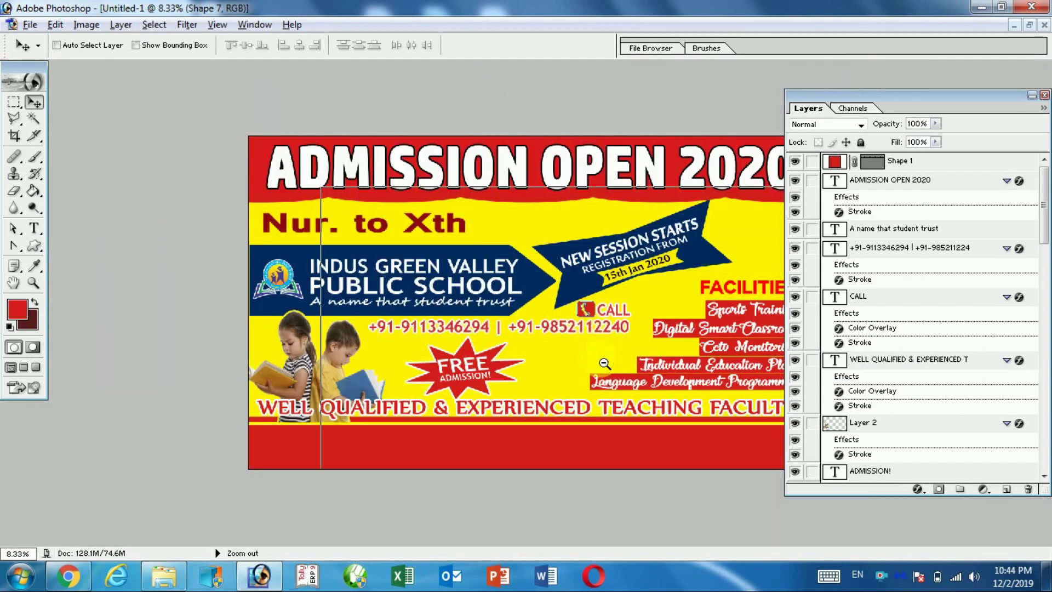
{"action": "left_click", "coordinate": [597, 336], "text": "ctrl+alt"}
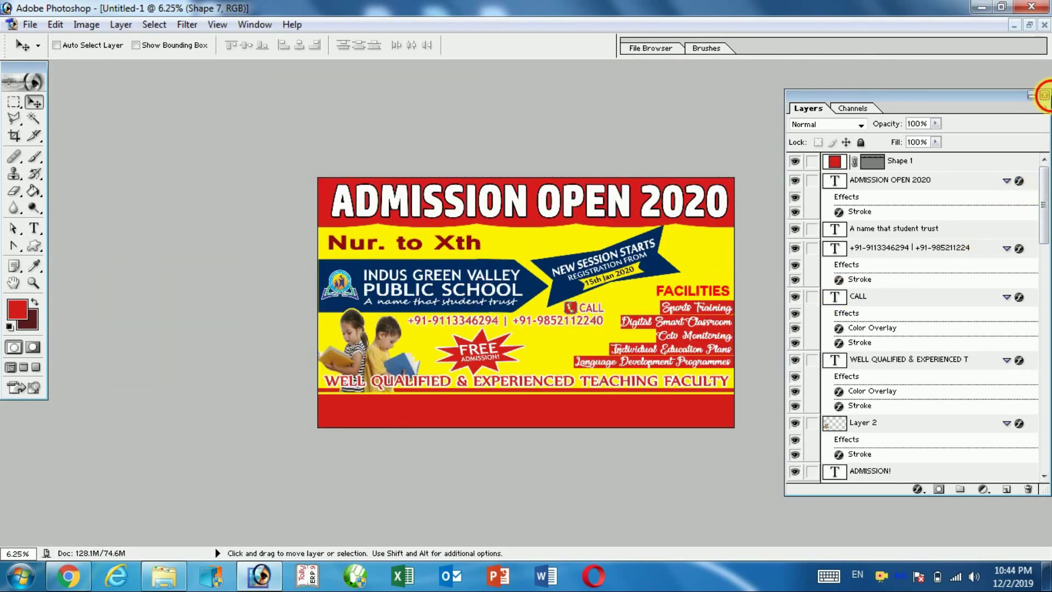
{"action": "left_click", "coordinate": [1044, 95]}
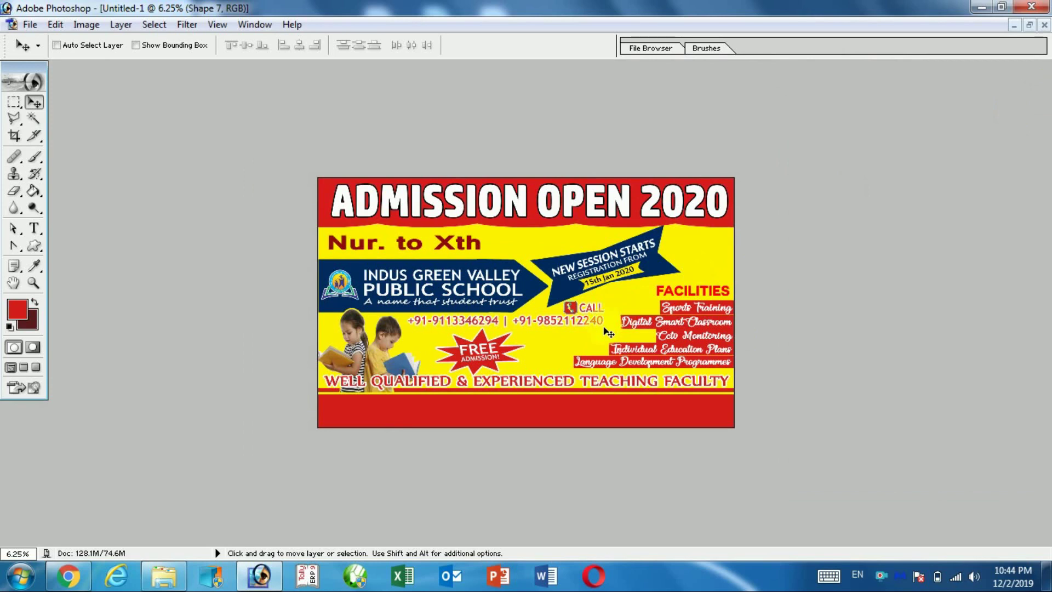
{"action": "left_click", "coordinate": [614, 354], "text": "ctrl"}
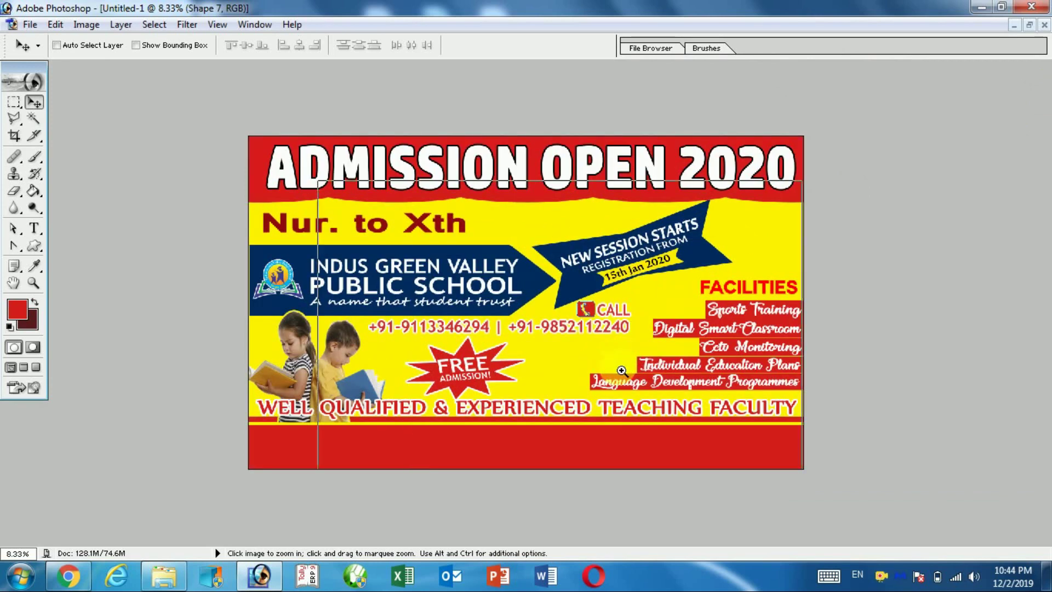
{"action": "left_click", "coordinate": [622, 371], "text": "ctrl"}
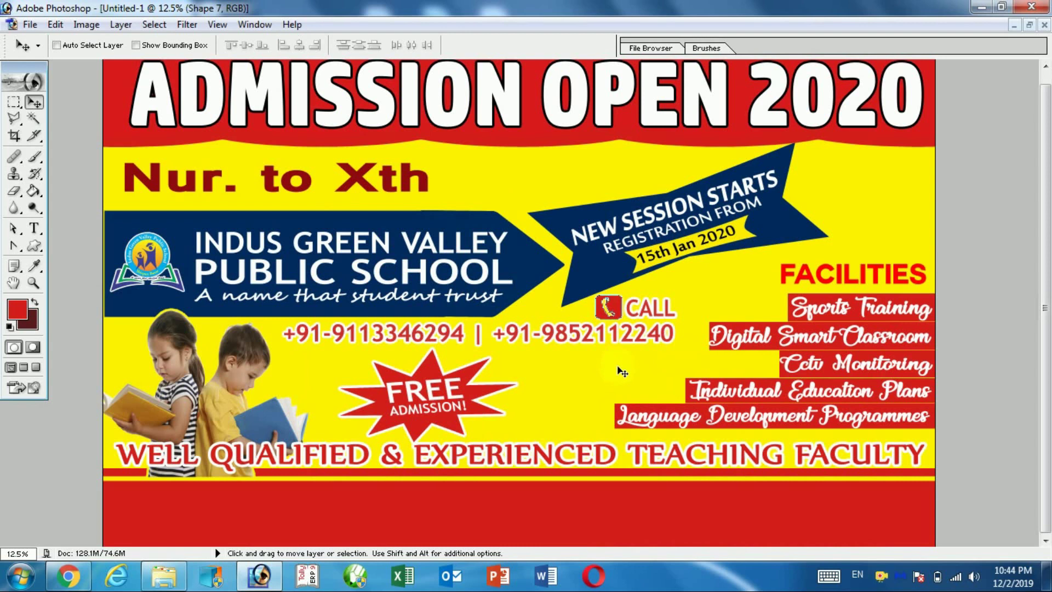
{"action": "left_click", "coordinate": [599, 473]}
{"action": "key", "text": "ctrl+minus"}
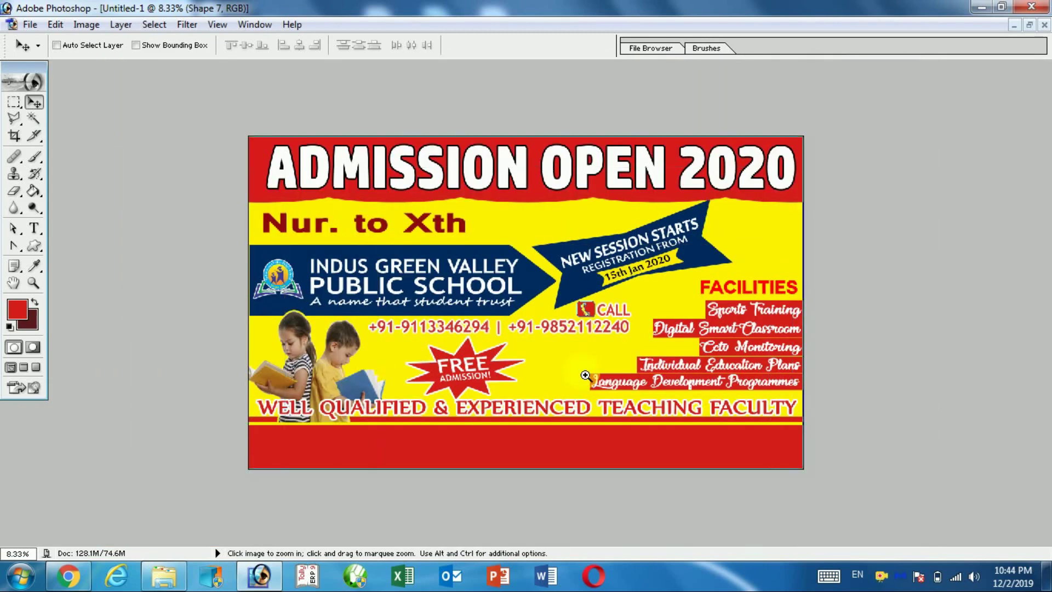
{"action": "left_click", "coordinate": [439, 505], "text": "ctrl"}
{"action": "left_click", "coordinate": [585, 491]}
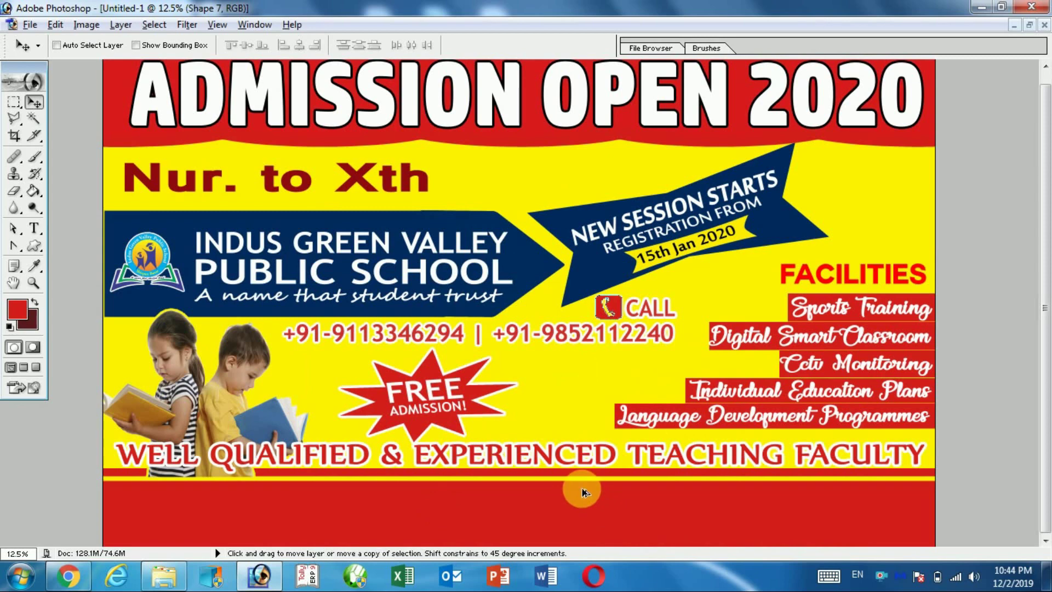
{"action": "left_click", "coordinate": [575, 482], "text": "alt"}
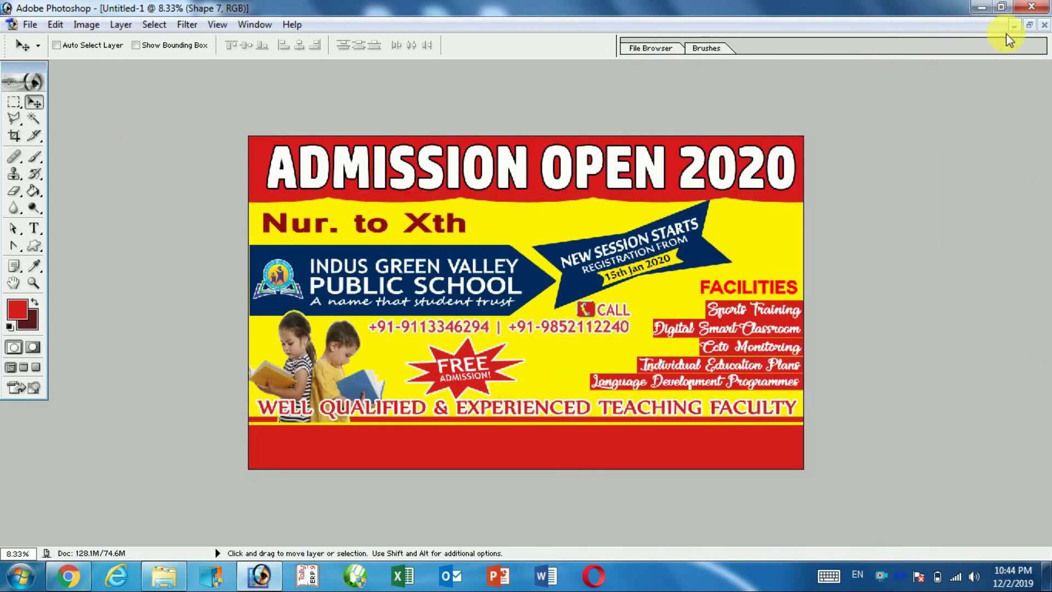
Arrange the banner window beside the IMG-20191201-WA0012.jpg reference flyer.
{"action": "left_click", "coordinate": [1030, 25]}
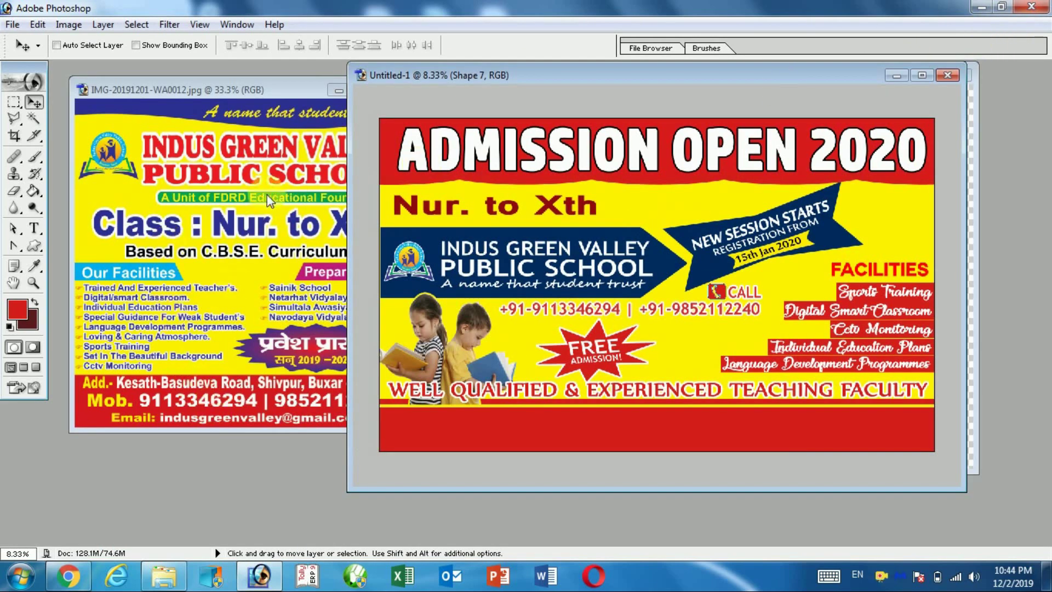
{"action": "left_click", "coordinate": [279, 91]}
{"action": "left_click_drag", "start_coordinate": [279, 91], "coordinate": [273, 78]}
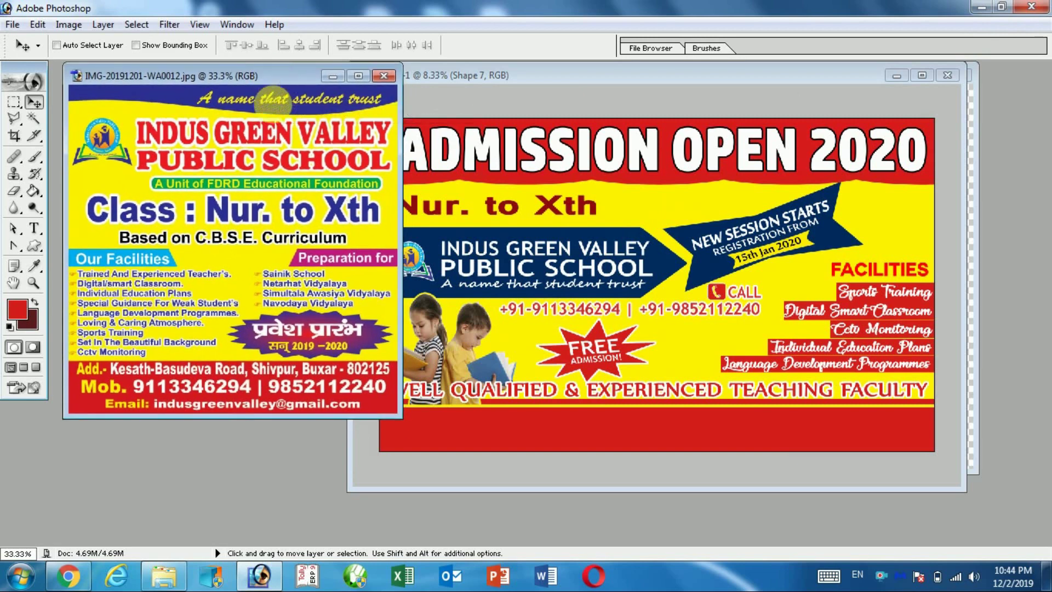
{"action": "left_click", "coordinate": [509, 416]}
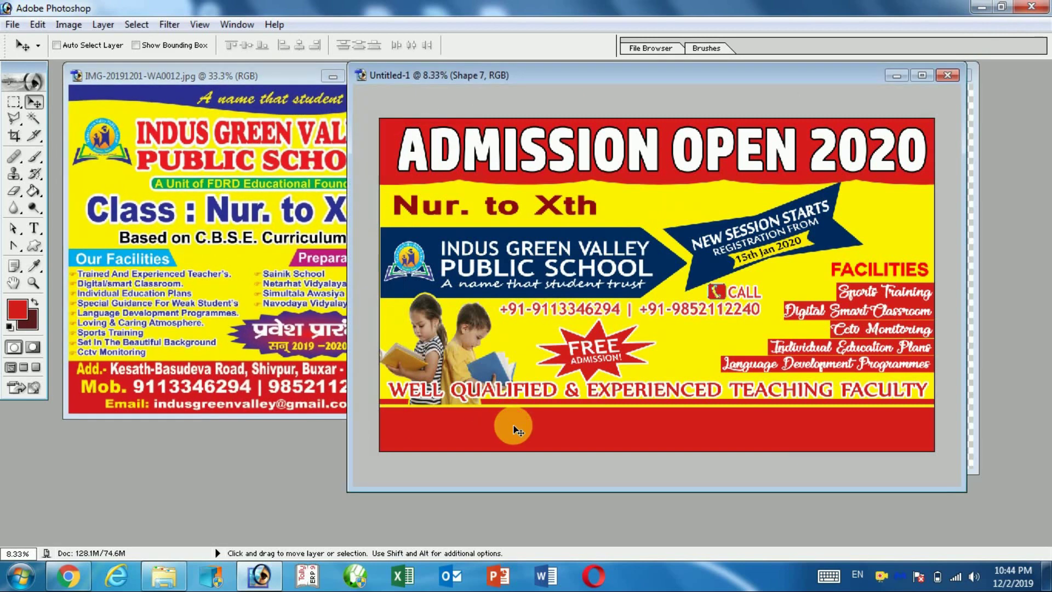
{"action": "right_click", "coordinate": [510, 390]}
Copy the WELL QUALIFIED text line into the bottom red bar and select its text.
{"action": "left_click", "coordinate": [518, 398]}
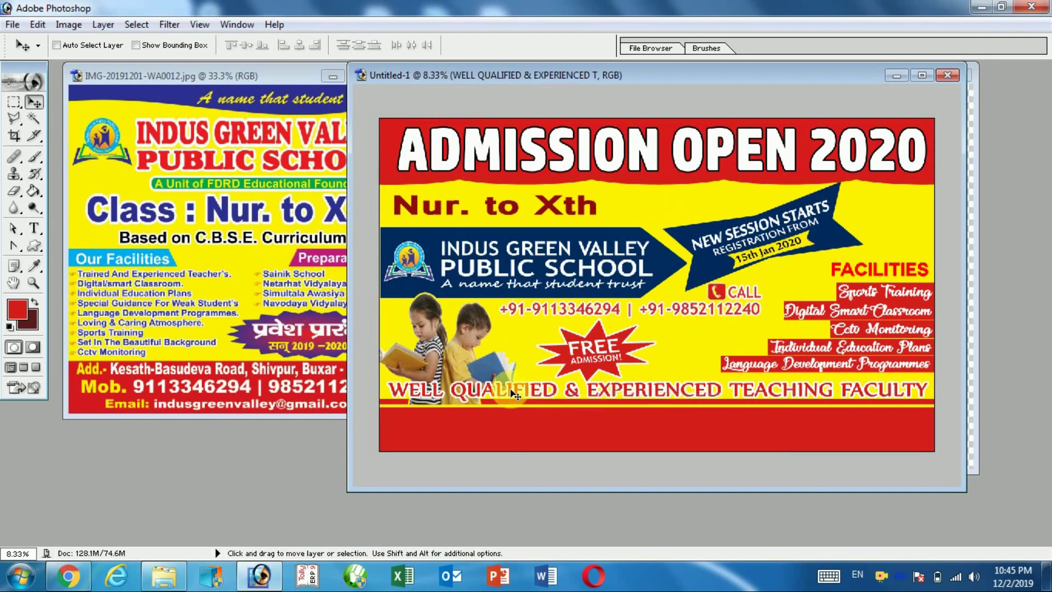
{"action": "left_click_drag", "start_coordinate": [513, 393], "coordinate": [514, 426]}
{"action": "key", "text": "t"}
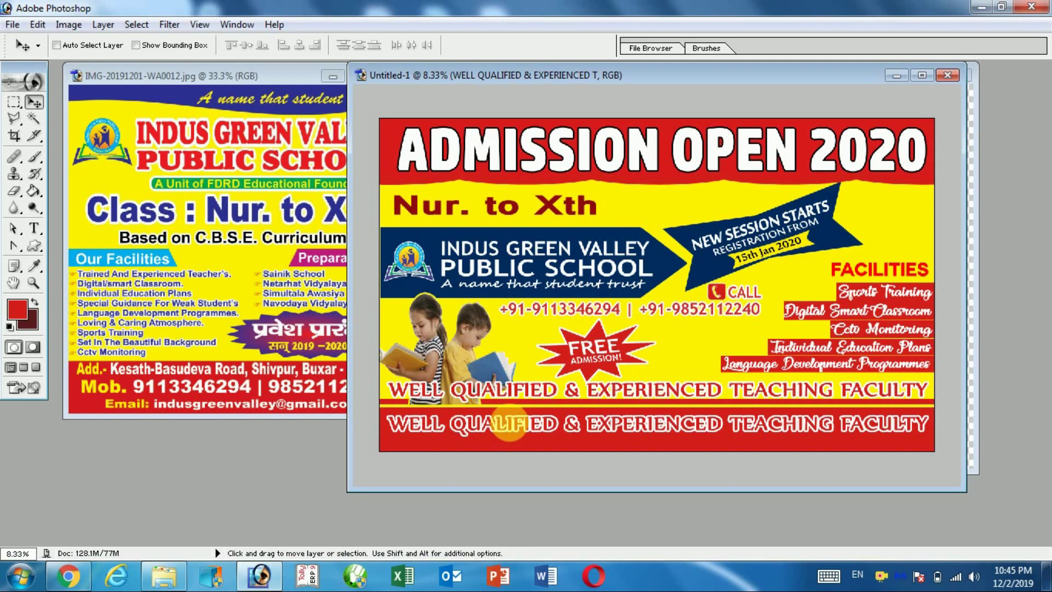
{"action": "left_click", "coordinate": [508, 422]}
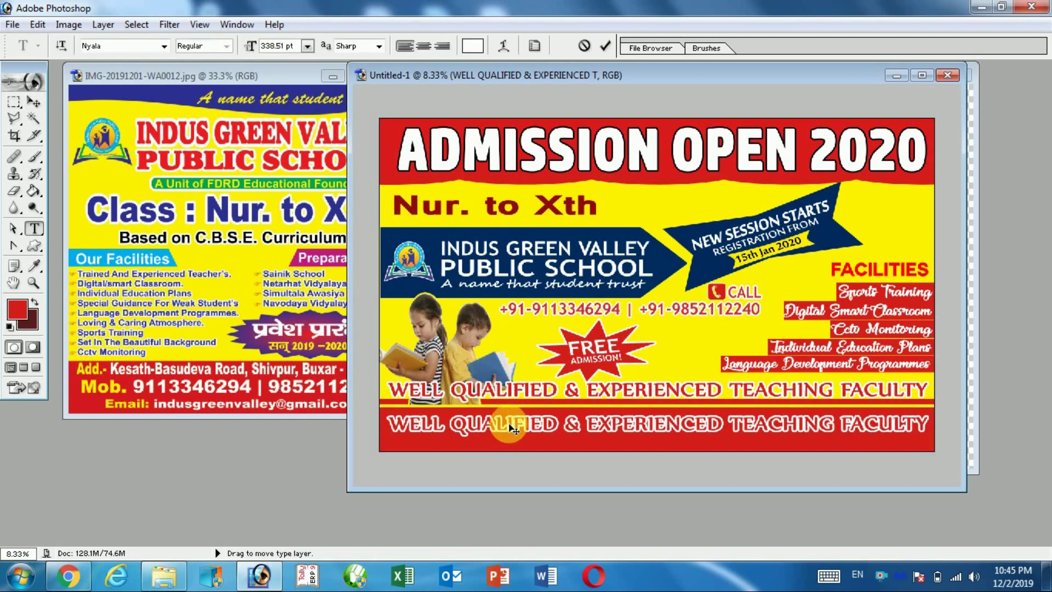
{"action": "key", "text": "ctrl+a"}
Replace the copied text with the school's address line beginning 'Add. -'.
{"action": "type", "text": "A"}
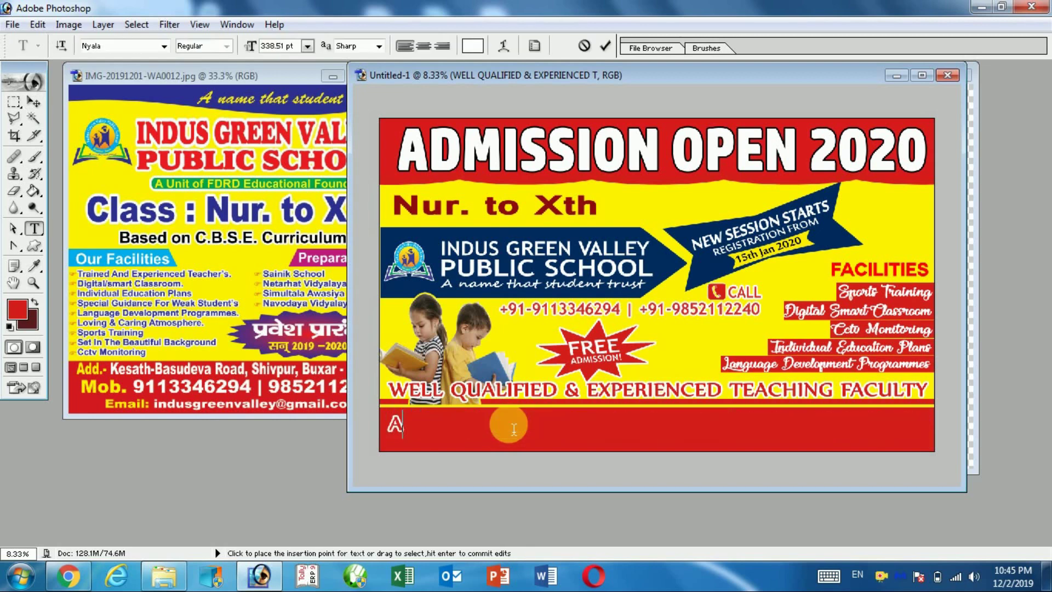
{"action": "type", "text": "dd"}
{"action": "type", "text": " :"}
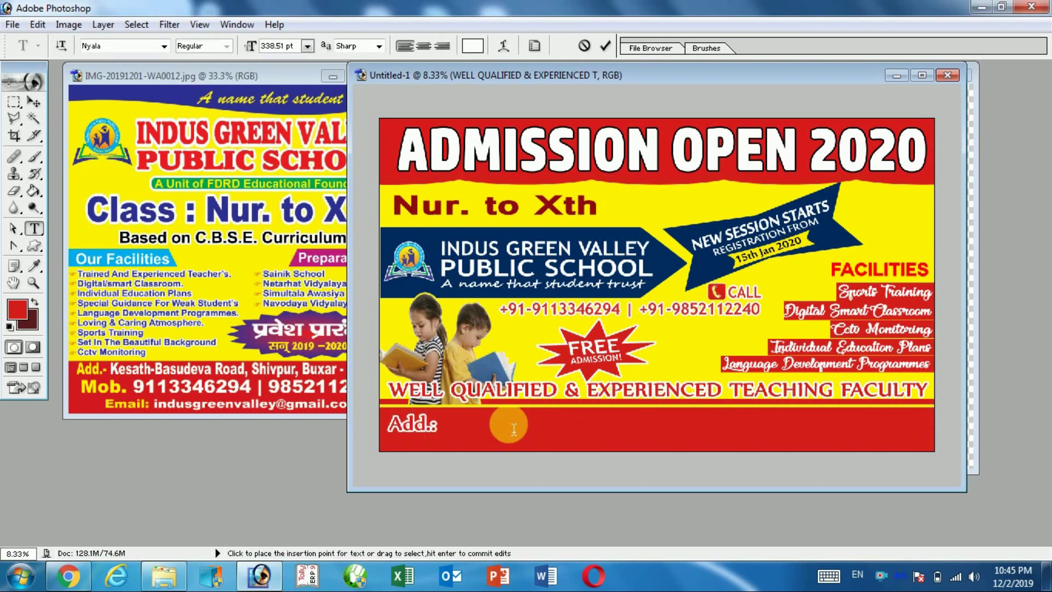
{"action": "key", "text": "BackSpace"}
{"action": "type", "text": ":"}
{"action": "key", "text": "BackSpace"}
{"action": "type", "text": "-"}
{"action": "type", "text": " k"}
{"action": "key", "text": "BackSpace"}
Type the school's road, locality and town after 'Add. -' in the footer address line.
{"action": "type", "text": "K"}
{"action": "type", "text": "e"}
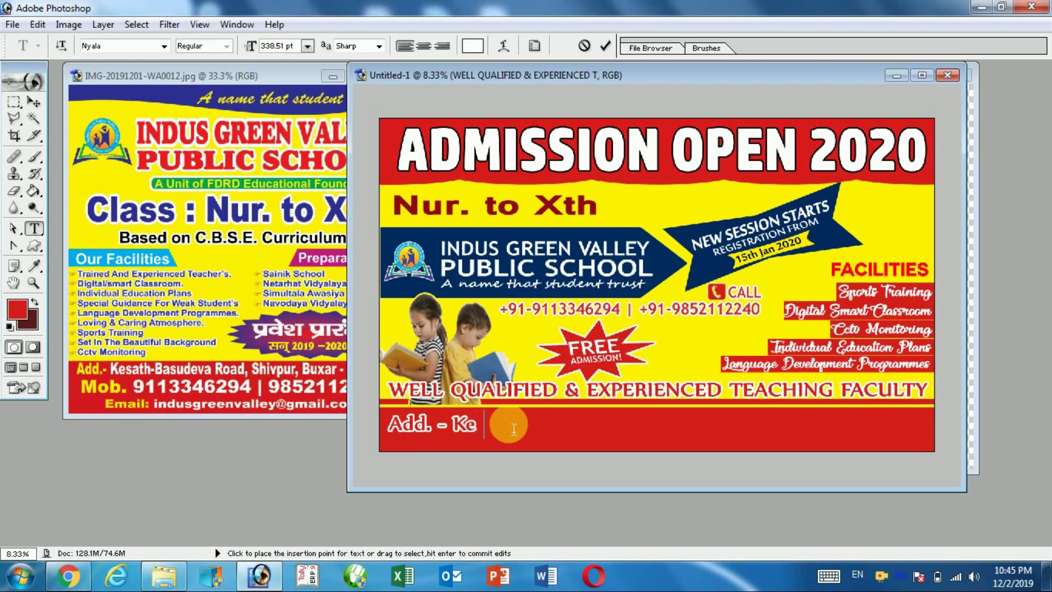
{"action": "type", "text": "sath-Basudeva Road, Shivpur, Buxar"}
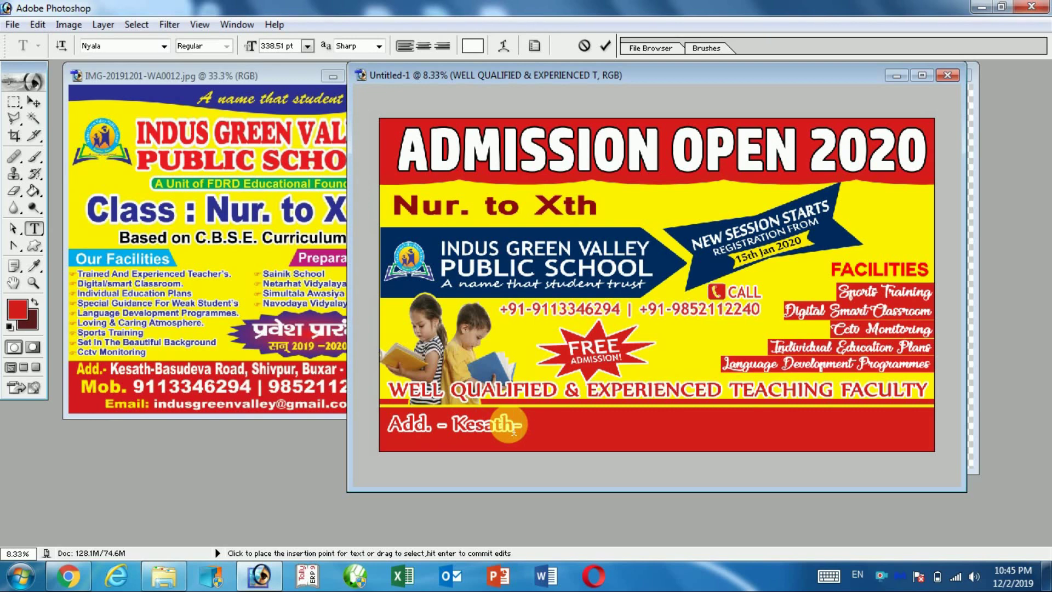
Type the school's road, locality and town after 'Add. -' in the footer address line.
{"action": "type", "text": "Bas"}
{"action": "type", "text": "udeva"}
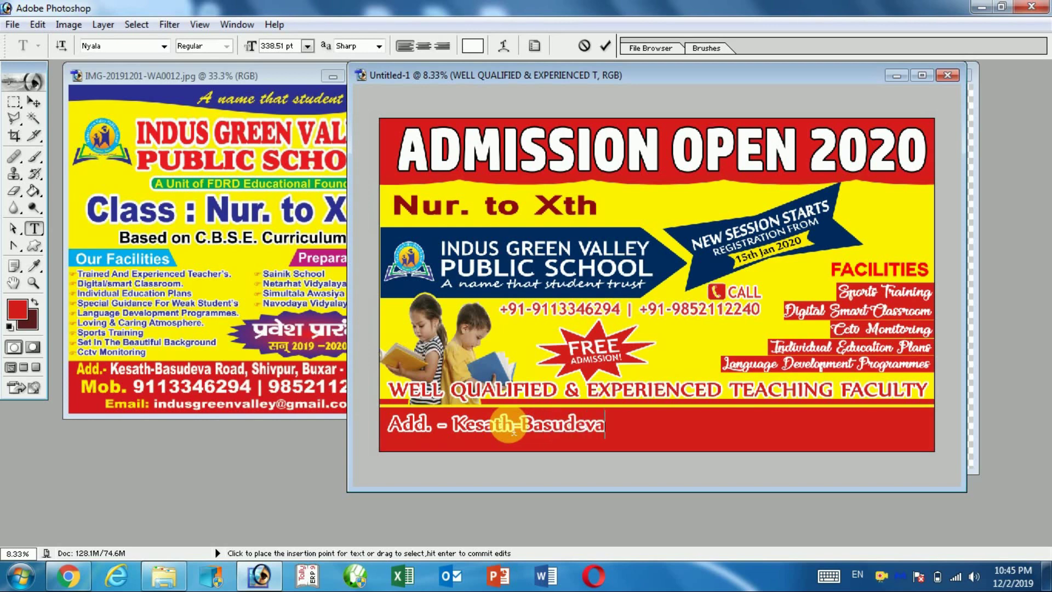
{"action": "type", "text": " R"}
{"action": "type", "text": "oad "}
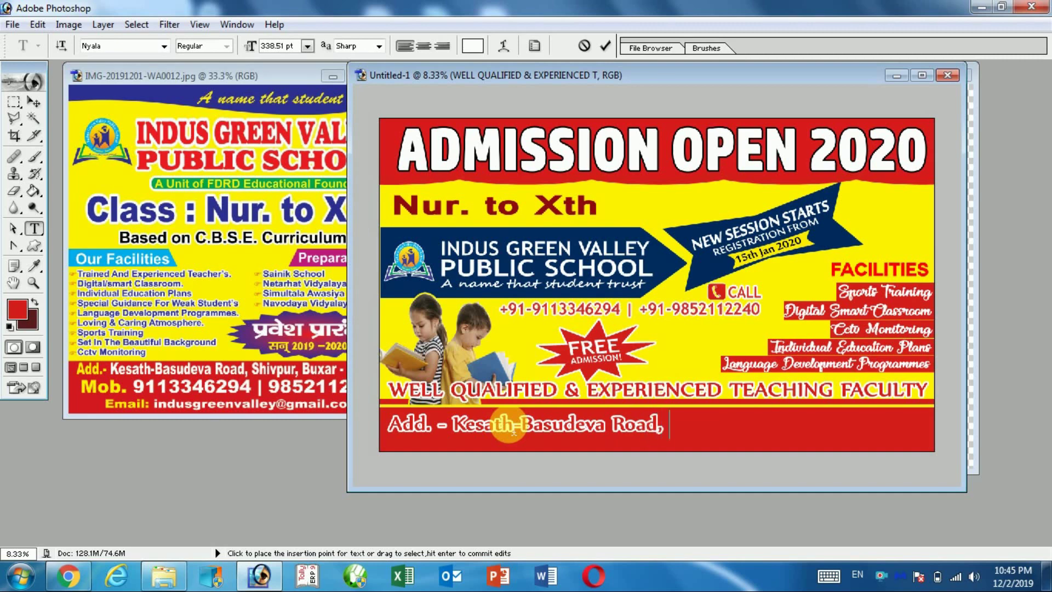
{"action": "type", "text": " Shiv"}
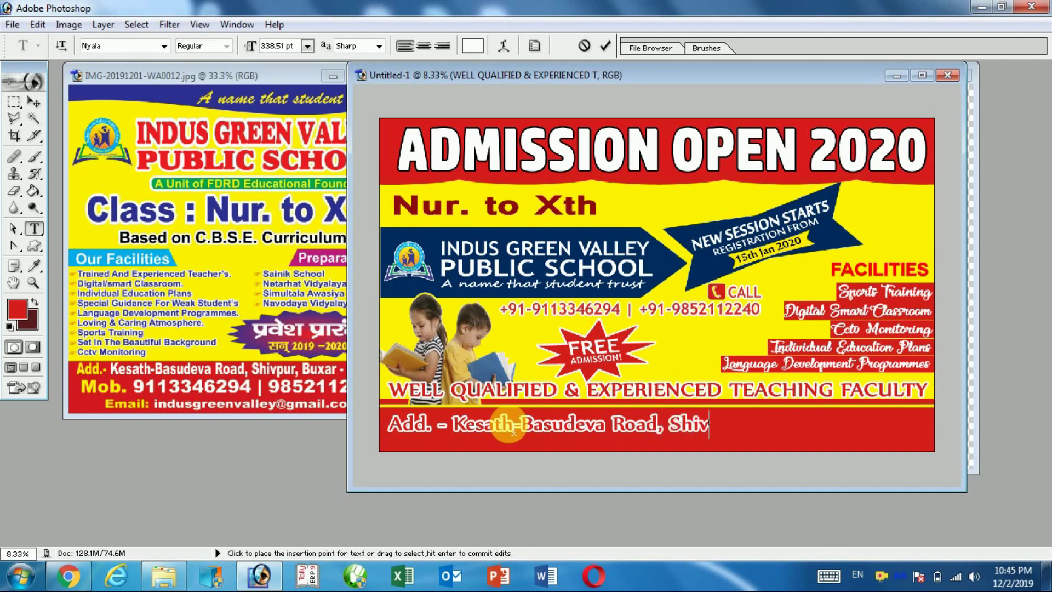
{"action": "type", "text": "pur"}
{"action": "type", "text": ","}
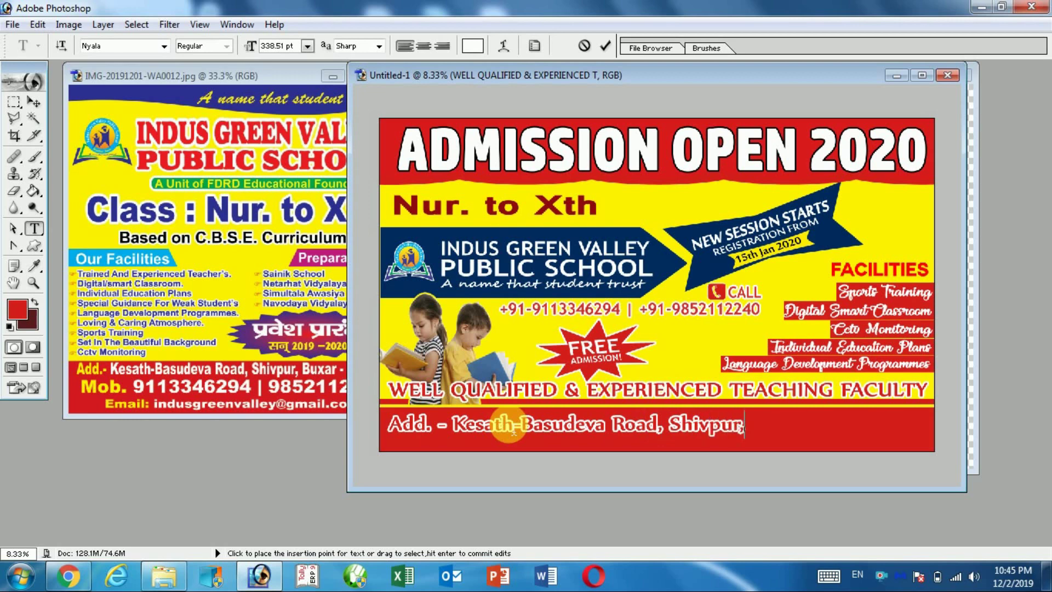
{"action": "type", "text": " Bu"}
{"action": "type", "text": "xar"}
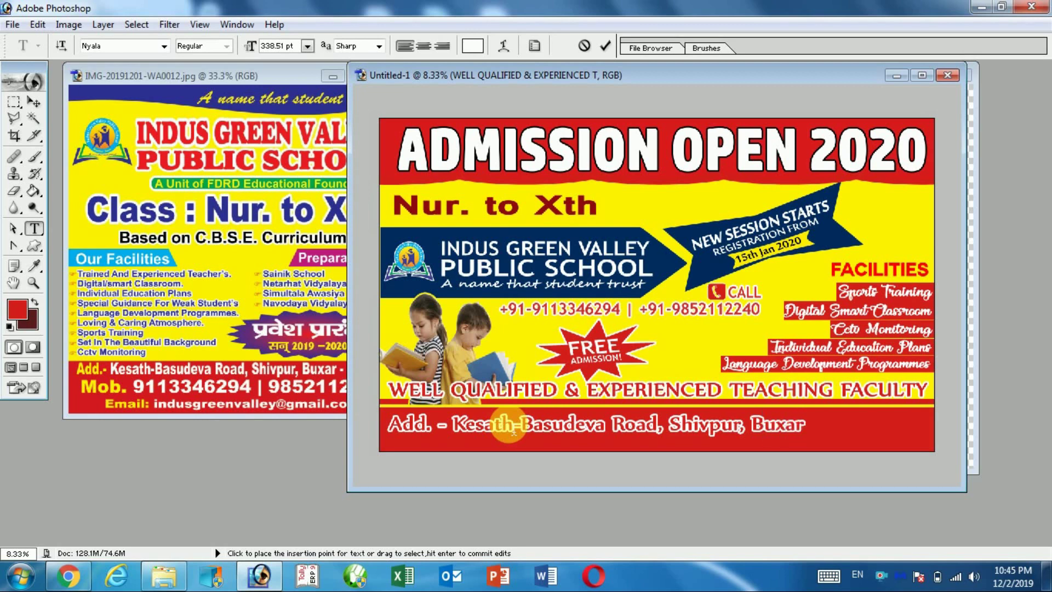
Append the postal PIN code to the end of the footer address and commit the text.
{"action": "double_click", "coordinate": [285, 77]}
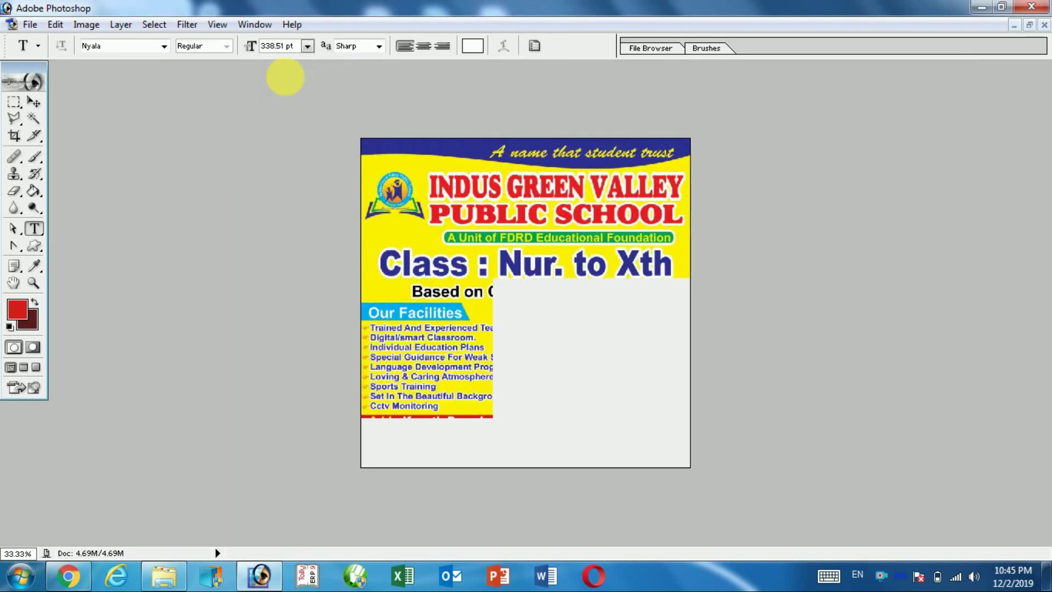
{"action": "left_click", "coordinate": [1028, 27]}
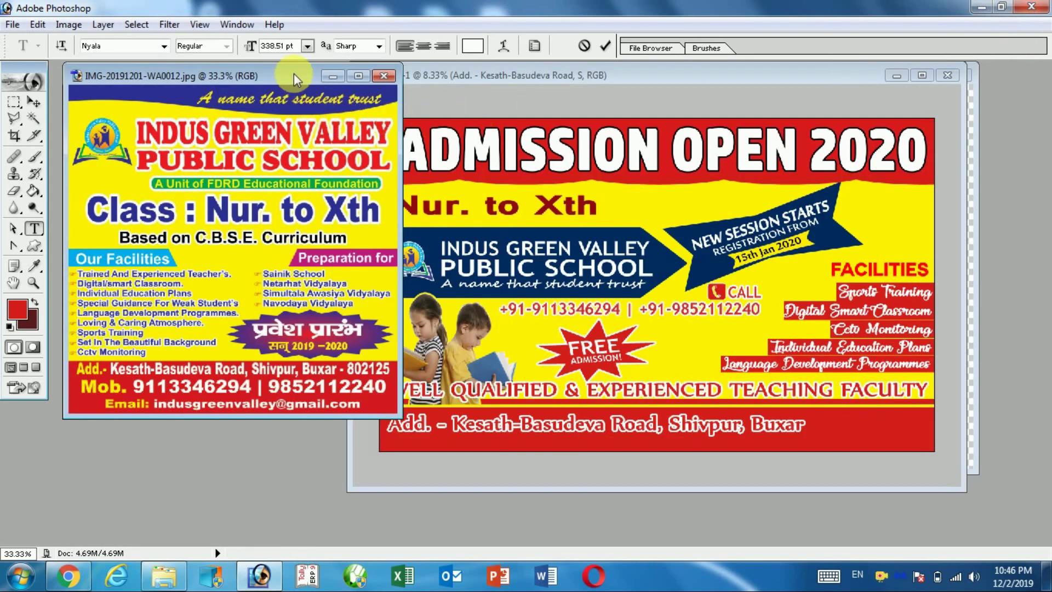
{"action": "left_click_drag", "start_coordinate": [293, 74], "coordinate": [209, 81]}
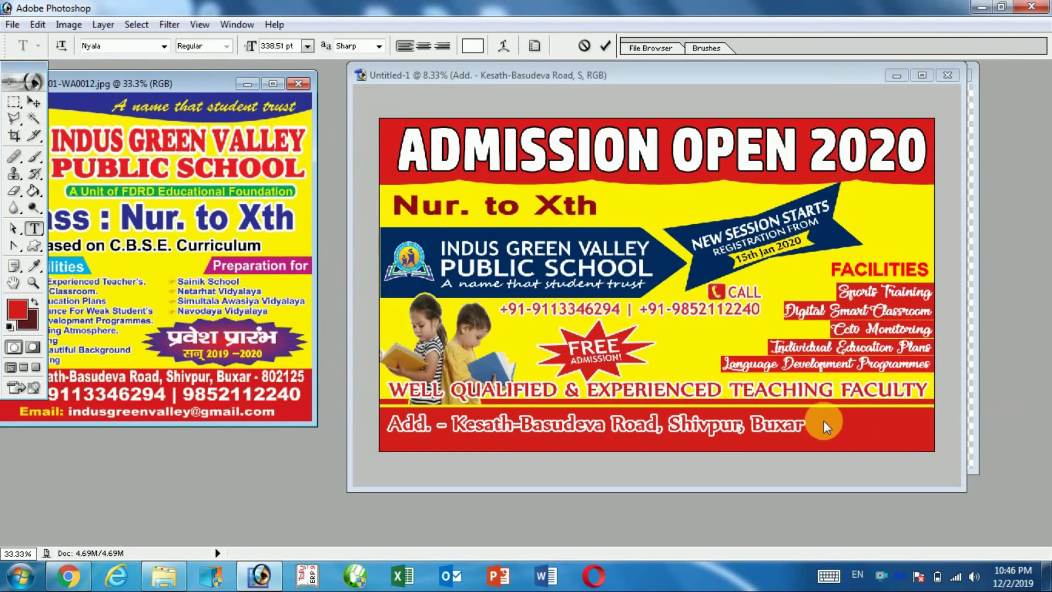
{"action": "left_click", "coordinate": [810, 422]}
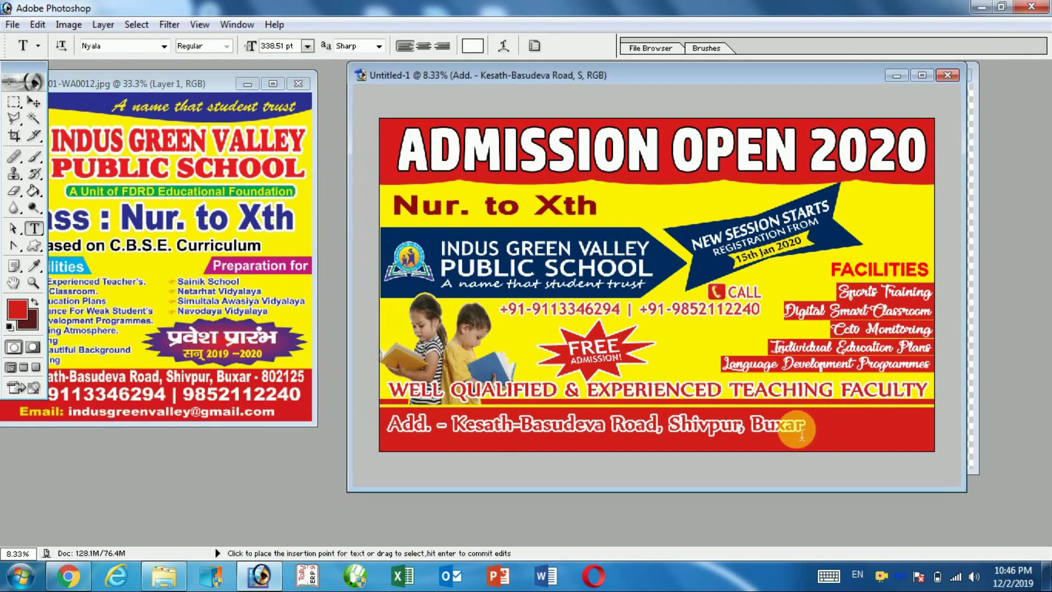
{"action": "left_click_drag", "start_coordinate": [794, 425], "coordinate": [807, 437]}
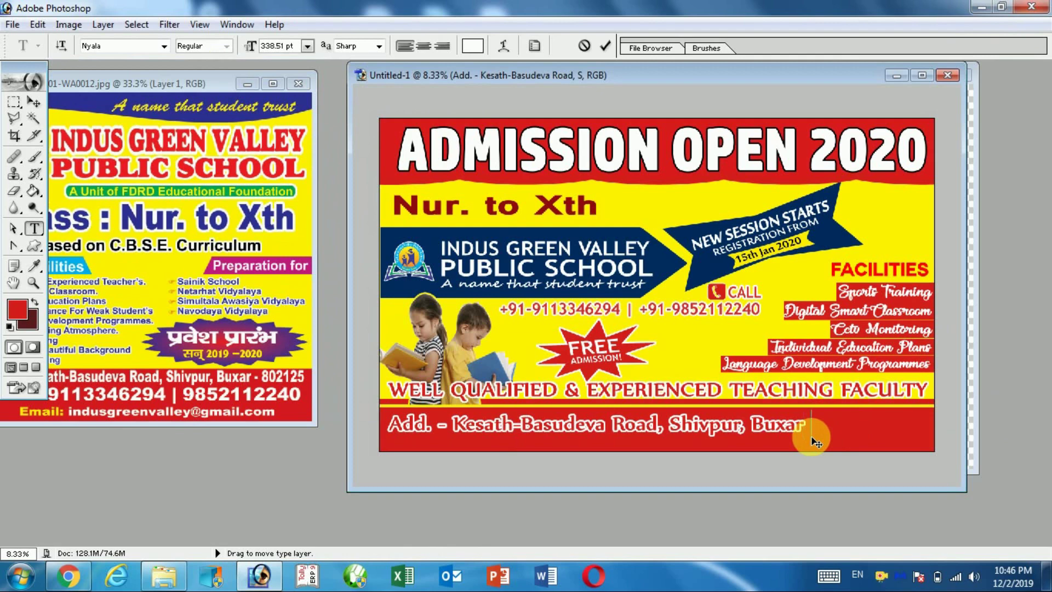
{"action": "type", "text": "-"}
{"action": "type", "text": " 8"}
{"action": "type", "text": "0"}
{"action": "type", "text": "2125"}
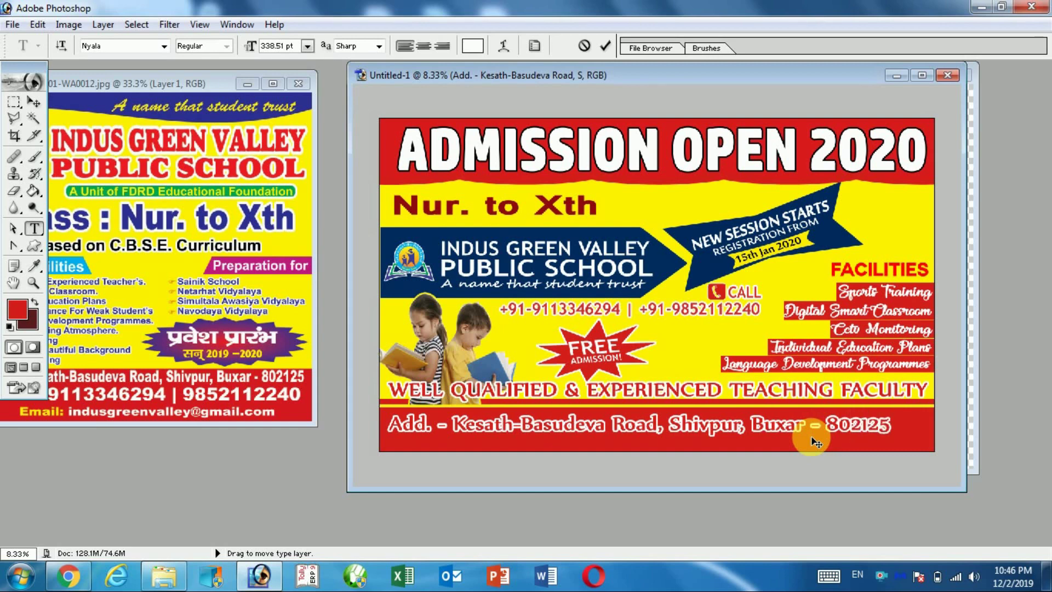
{"action": "key", "text": "ctrl+Return"}
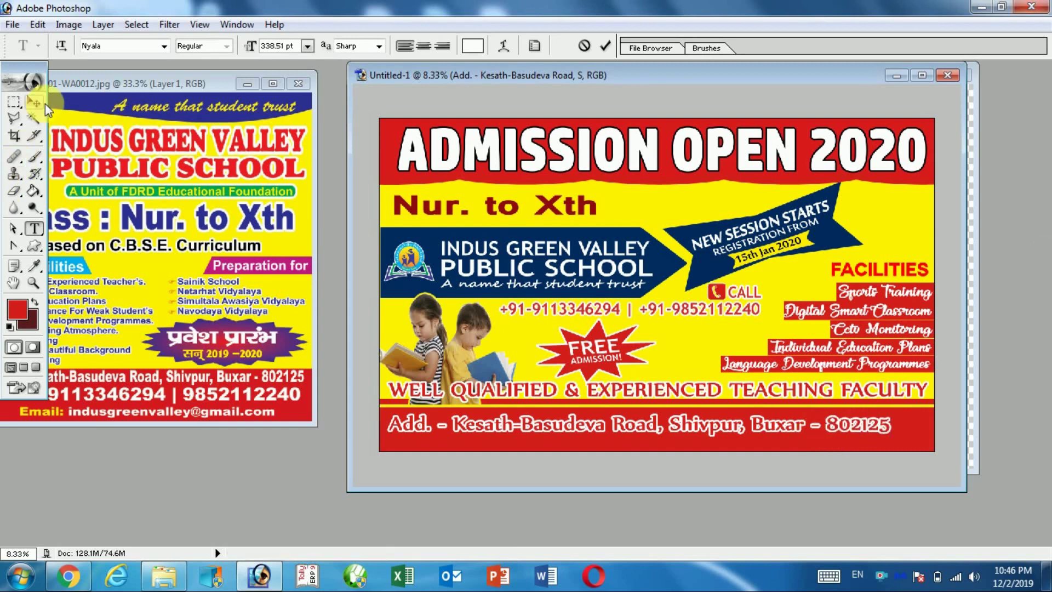
Shift the address line slightly right and remove its Stroke layer effect.
{"action": "left_click", "coordinate": [34, 103]}
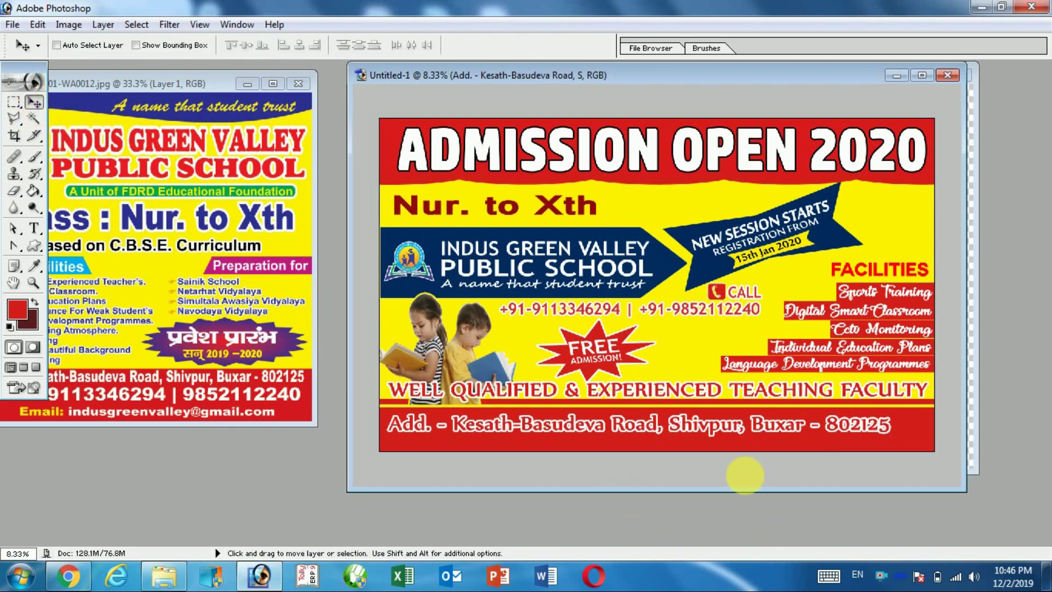
{"action": "left_click_drag", "start_coordinate": [780, 440], "coordinate": [794, 431]}
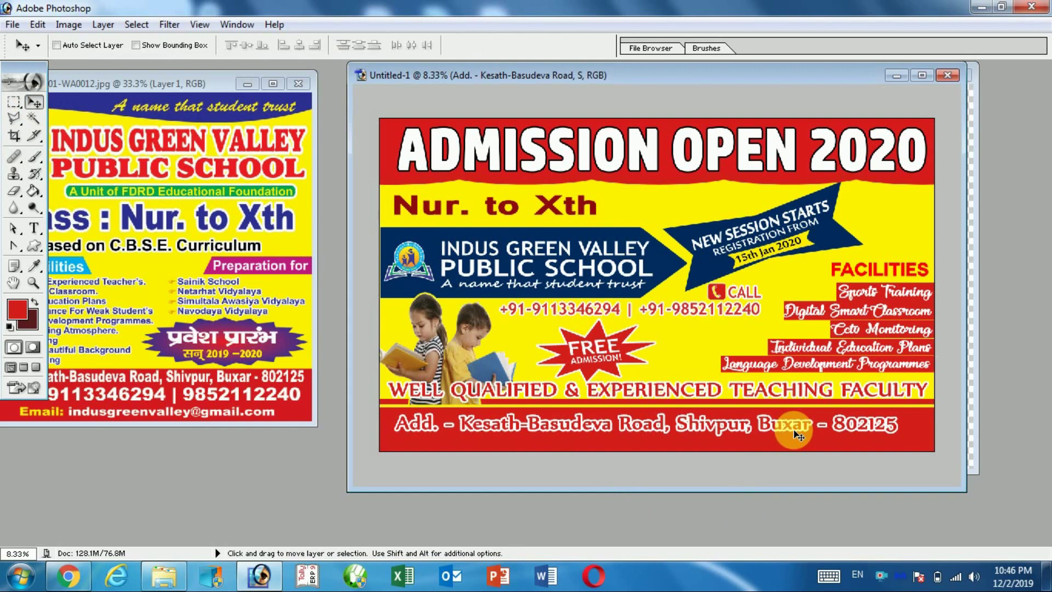
{"action": "key", "text": "F7"}
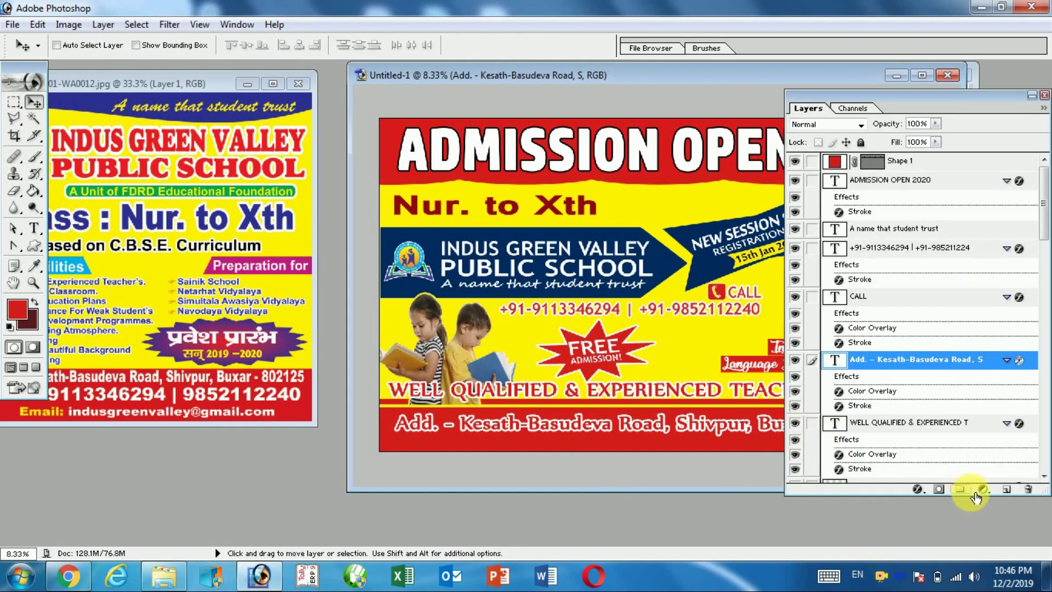
{"action": "left_click", "coordinate": [918, 489]}
{"action": "left_click", "coordinate": [894, 475]}
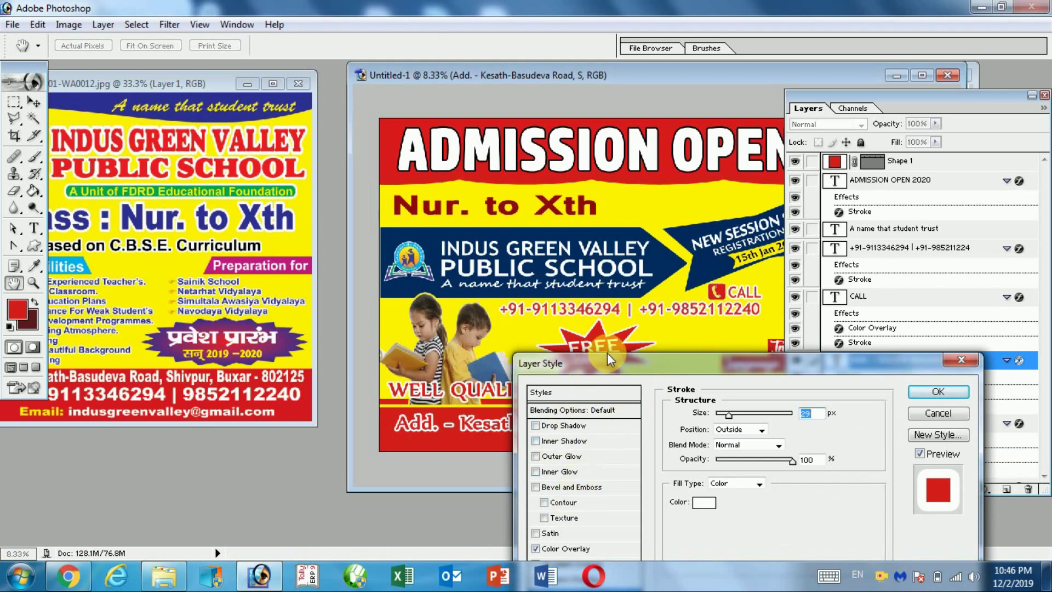
{"action": "left_click_drag", "start_coordinate": [607, 362], "coordinate": [765, 242]}
{"action": "left_click", "coordinate": [693, 475]}
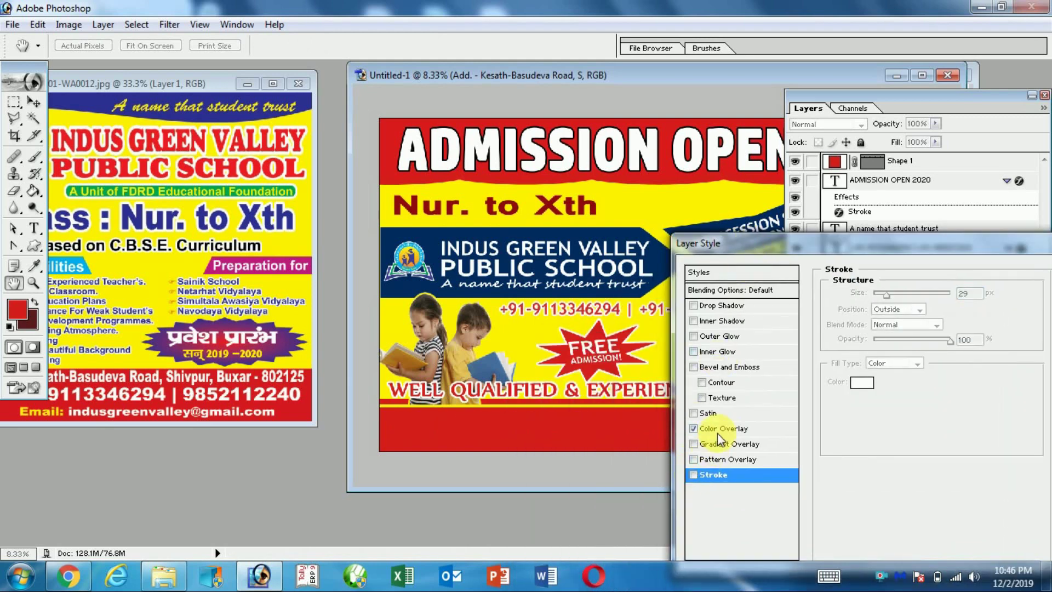
Give the address layer a near-white Color Overlay and apply the style.
{"action": "left_click", "coordinate": [721, 428]}
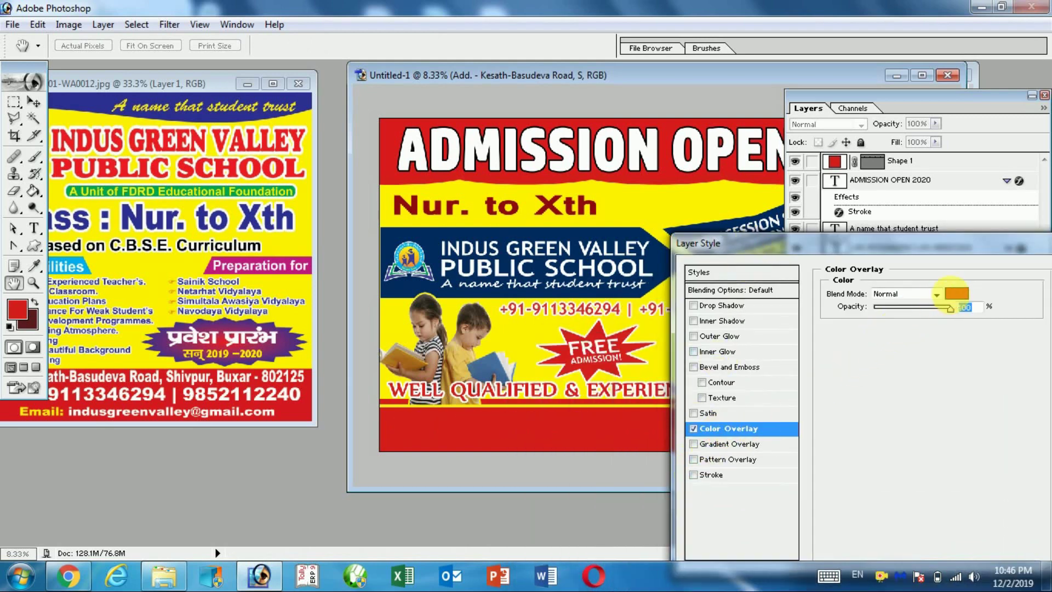
{"action": "left_click", "coordinate": [956, 293]}
{"action": "left_click", "coordinate": [677, 352]}
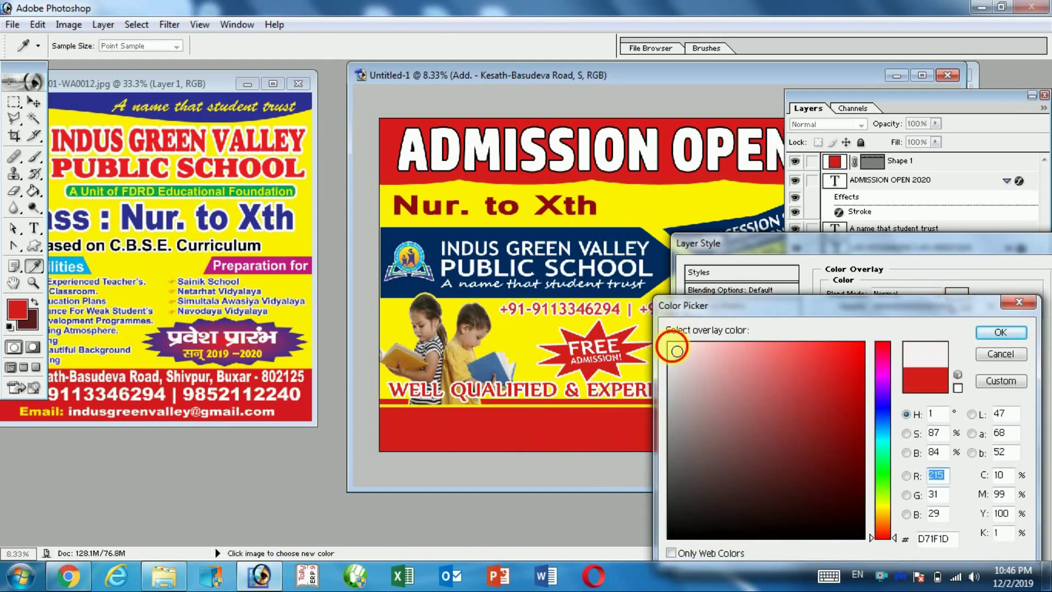
{"action": "left_click", "coordinate": [1000, 332]}
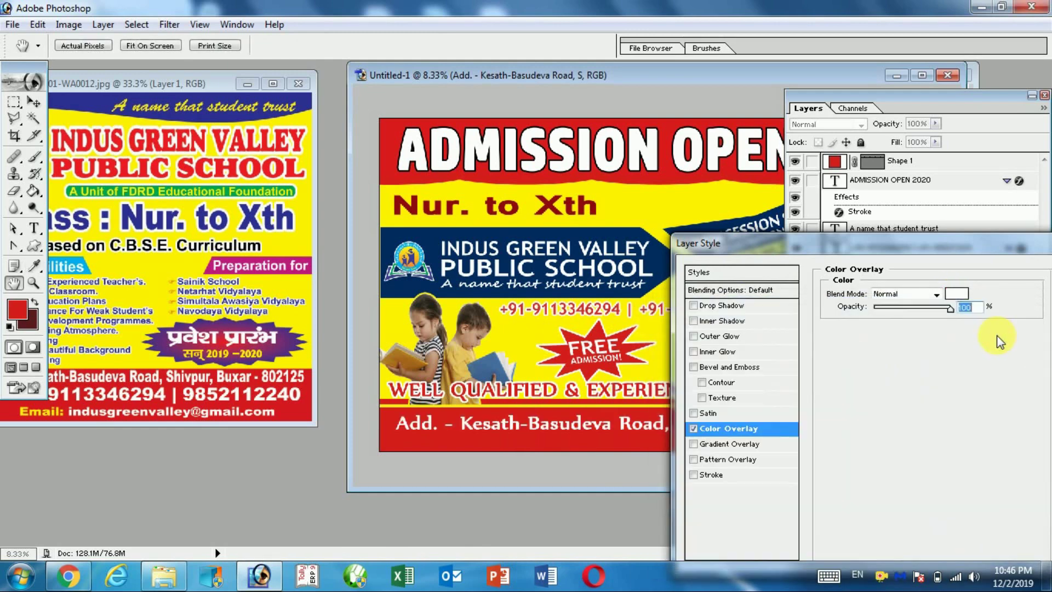
{"action": "left_click_drag", "start_coordinate": [976, 251], "coordinate": [877, 254]}
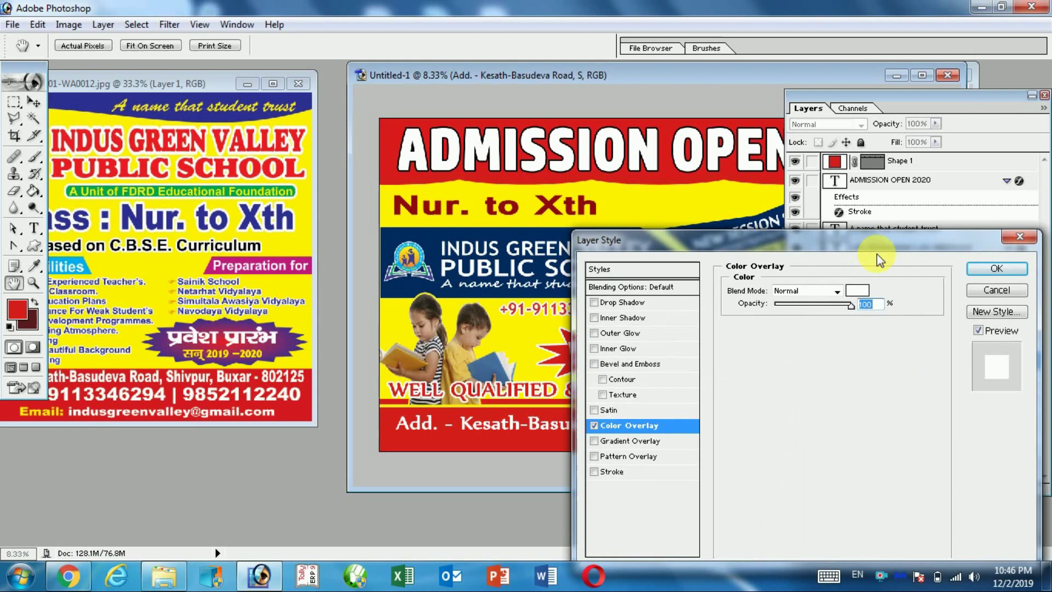
{"action": "left_click", "coordinate": [973, 280]}
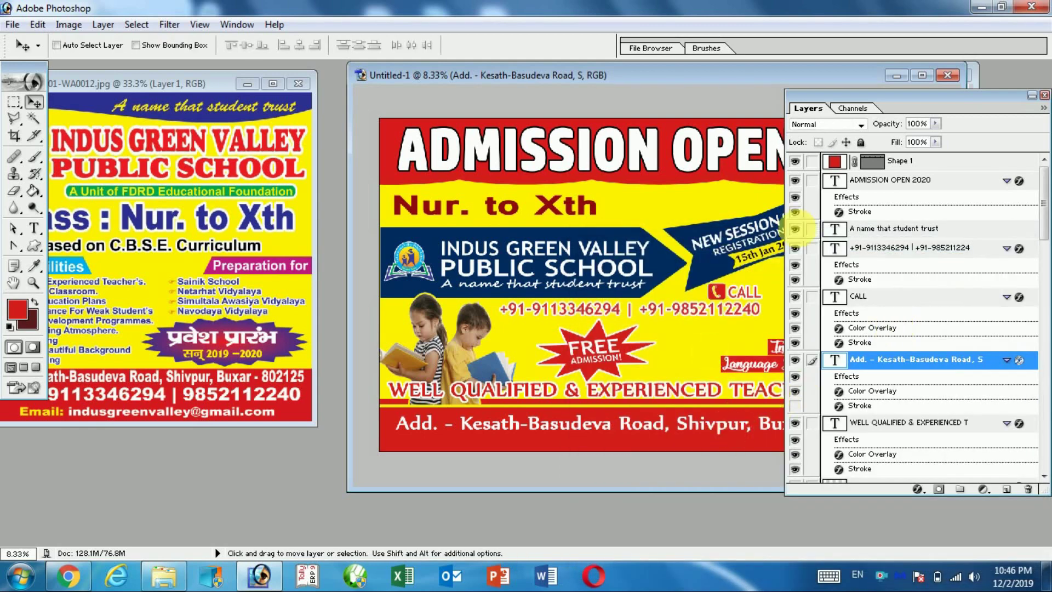
{"action": "left_click", "coordinate": [1044, 95]}
Switch the whole address line's font to Mongolian Baiti and commit the edit.
{"action": "key", "text": "ctrl+t"}
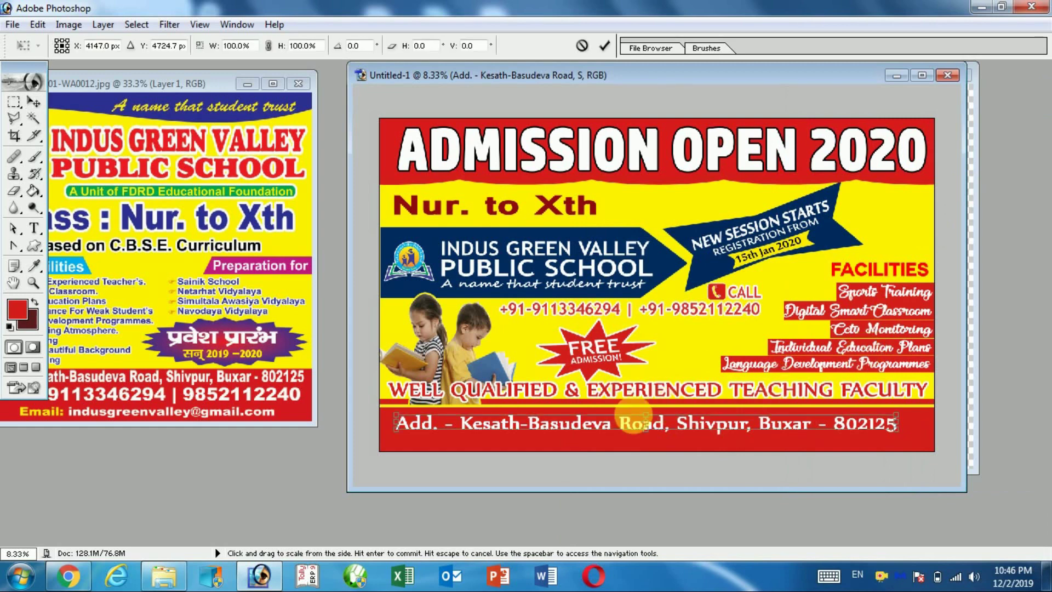
{"action": "key", "text": "Return"}
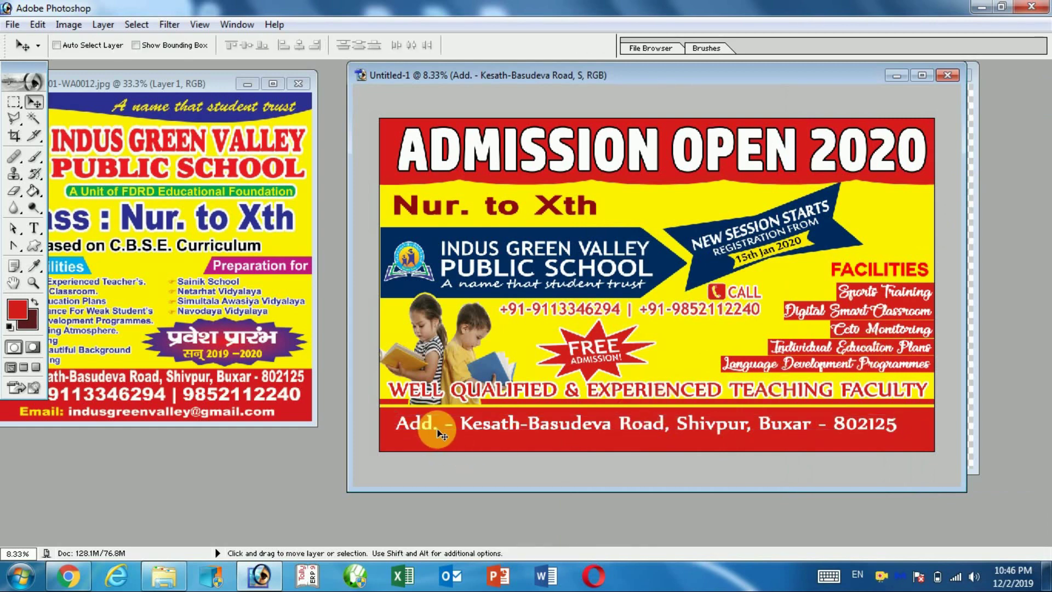
{"action": "key", "text": "t"}
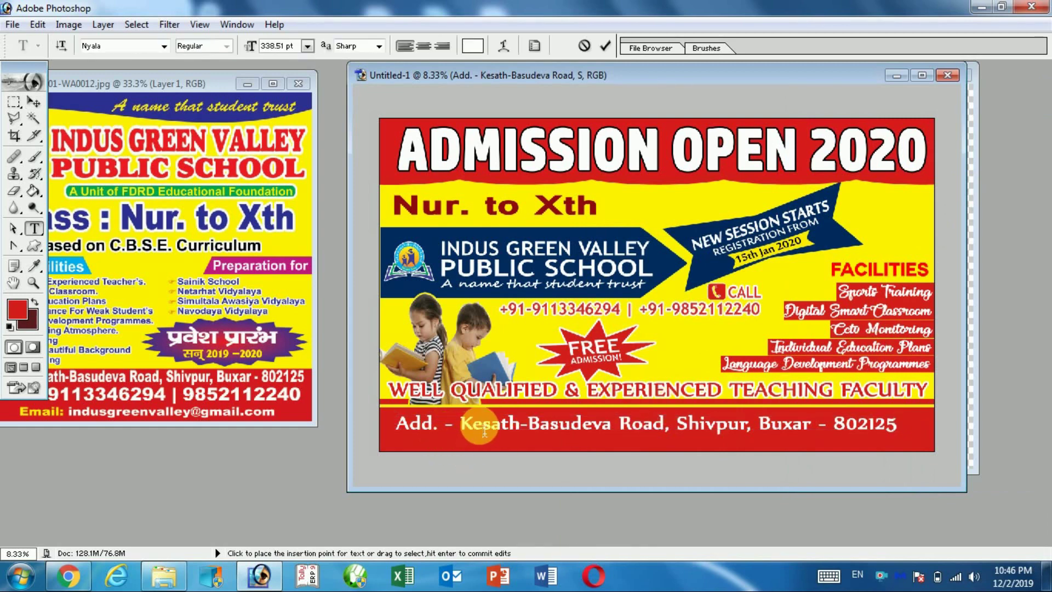
{"action": "left_click", "coordinate": [484, 431]}
{"action": "key", "text": "ctrl+a"}
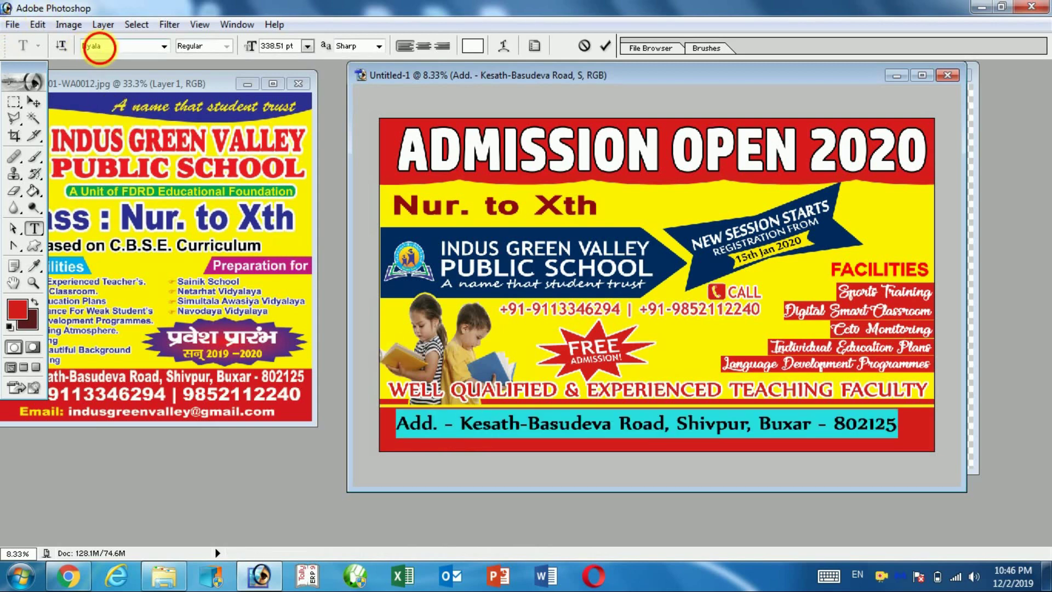
{"action": "key", "text": "Up"}
{"action": "key", "text": "Up"}
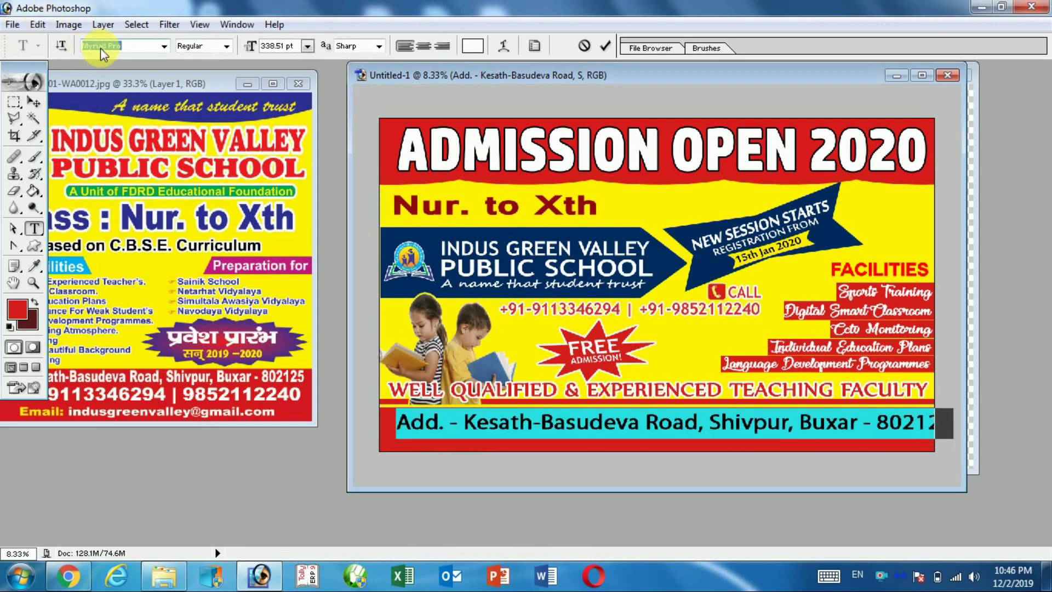
{"action": "key", "text": "Up"}
{"action": "key", "text": "Up"}
{"action": "key", "text": "Up"}
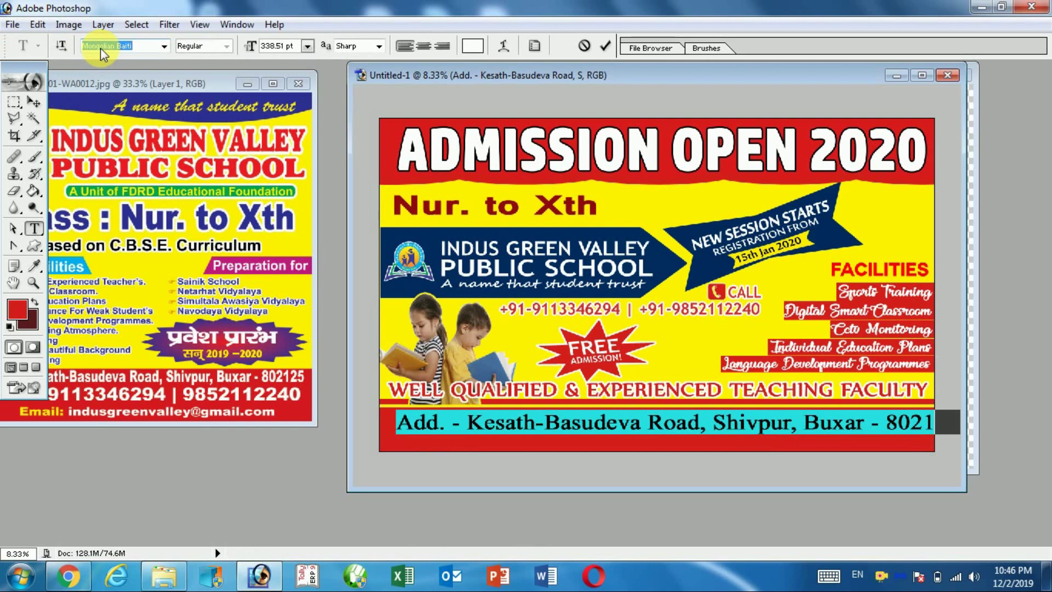
{"action": "key", "text": "Return"}
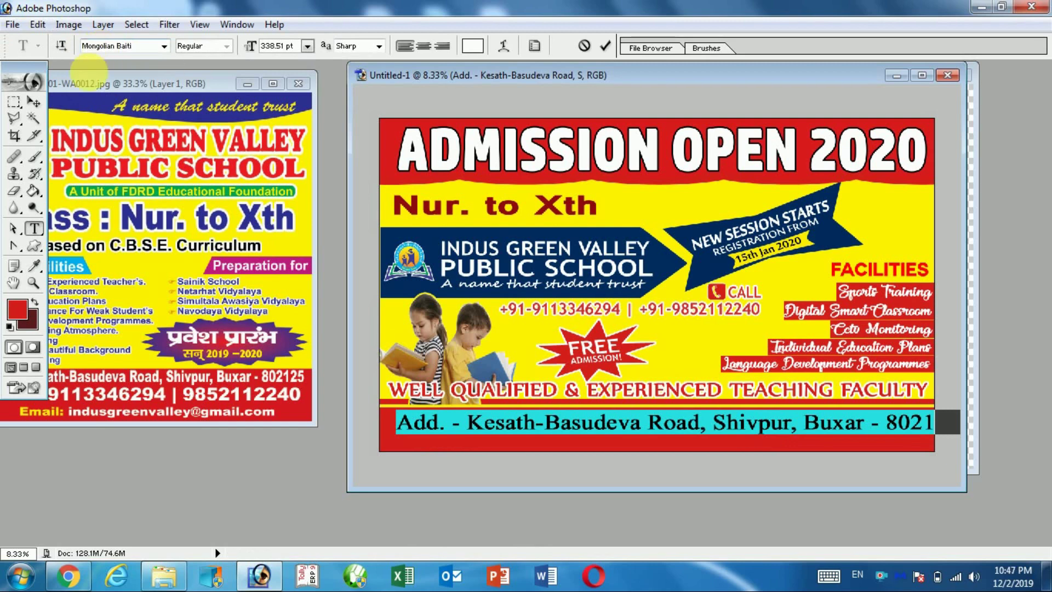
{"action": "left_click", "coordinate": [34, 102]}
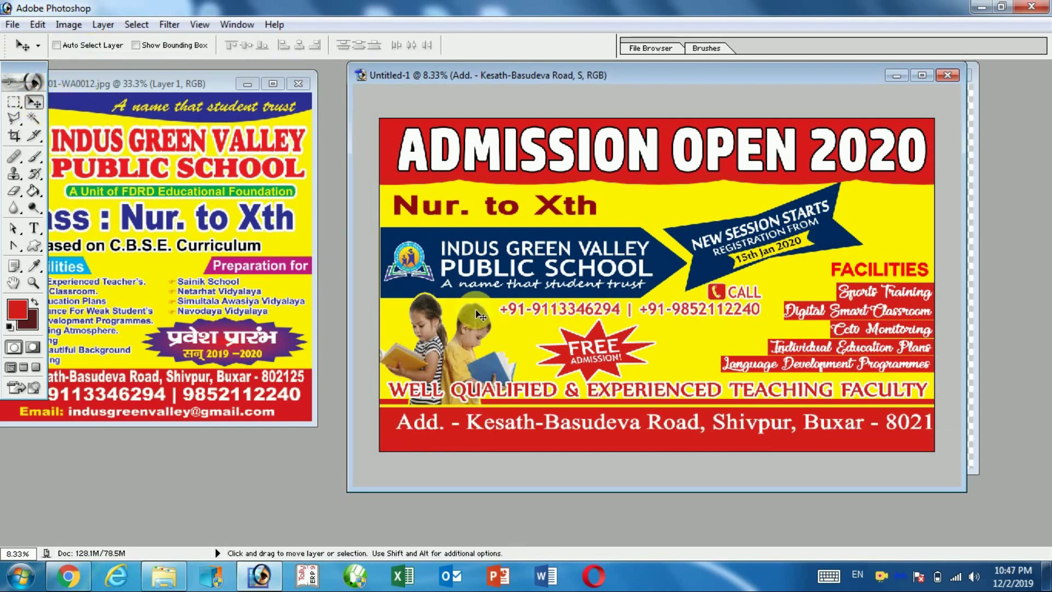
Free-transform the address line narrower so the full PIN code fits on the banner.
{"action": "key", "text": "ctrl+t"}
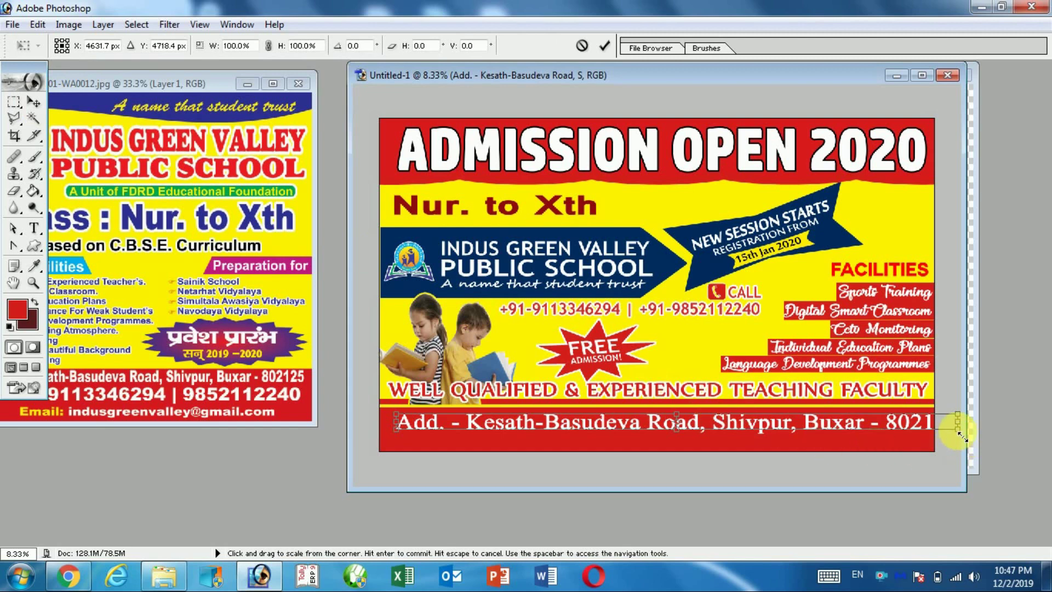
{"action": "mouse_move", "coordinate": [961, 435]}
{"action": "left_mouse_down"}
{"action": "mouse_move", "coordinate": [919, 429]}
{"action": "mouse_move", "coordinate": [926, 437]}
{"action": "left_mouse_up"}
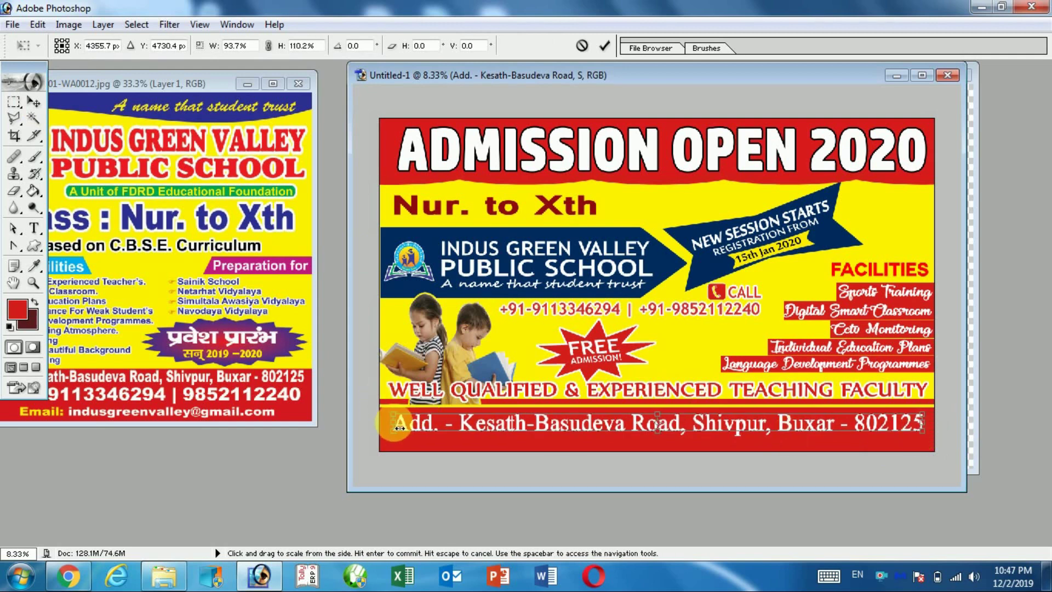
{"action": "left_click_drag", "start_coordinate": [400, 427], "coordinate": [395, 425]}
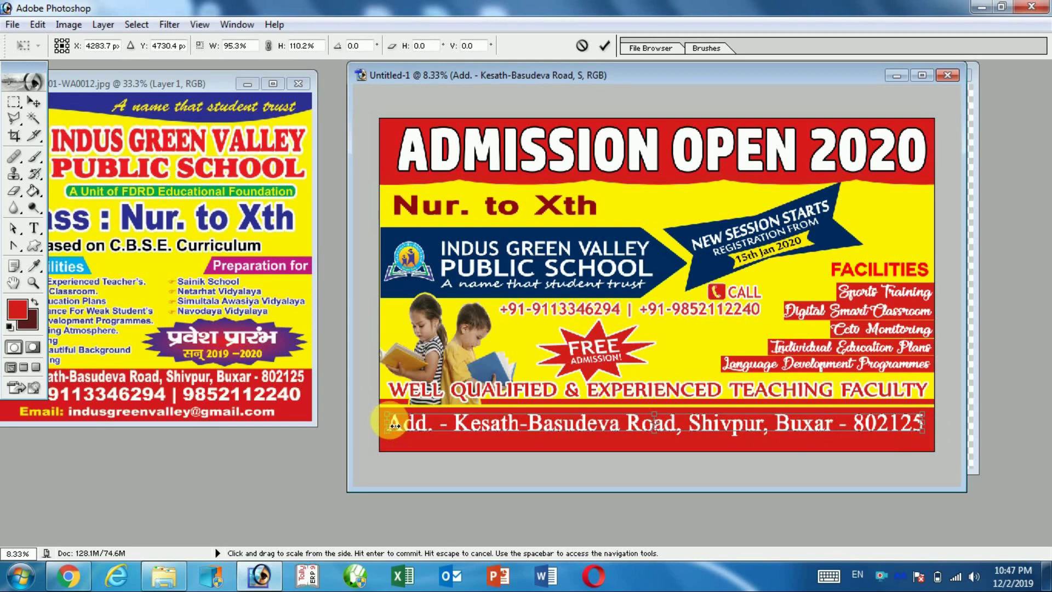
{"action": "key", "text": "Return"}
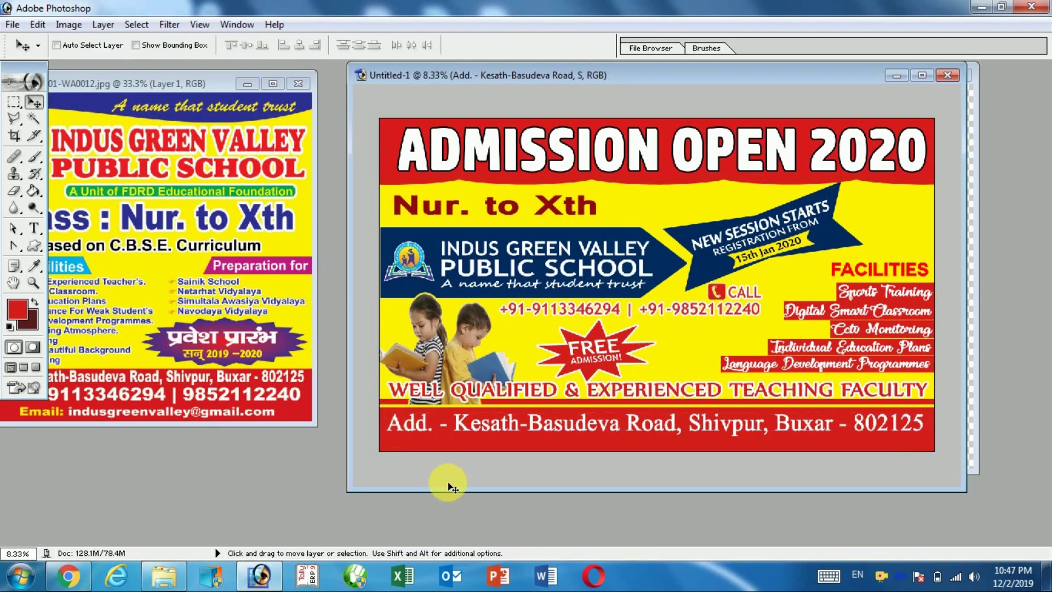
Select the address text after 'Add. -' and start trying other font families.
{"action": "key", "text": "t"}
{"action": "left_click_drag", "start_coordinate": [454, 426], "coordinate": [850, 451]}
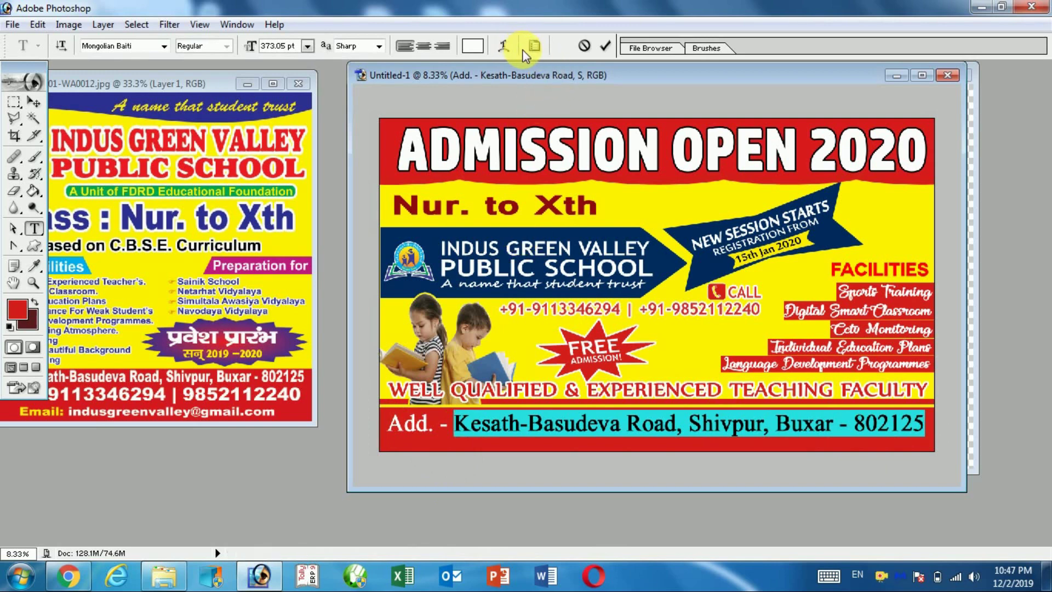
{"action": "left_click", "coordinate": [132, 47]}
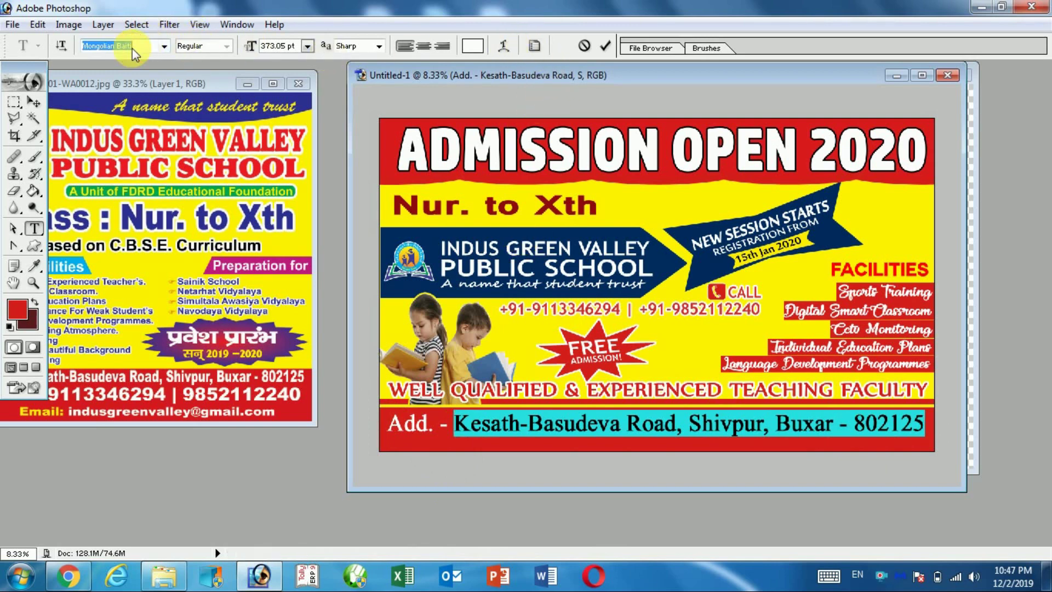
{"action": "key", "text": "Up"}
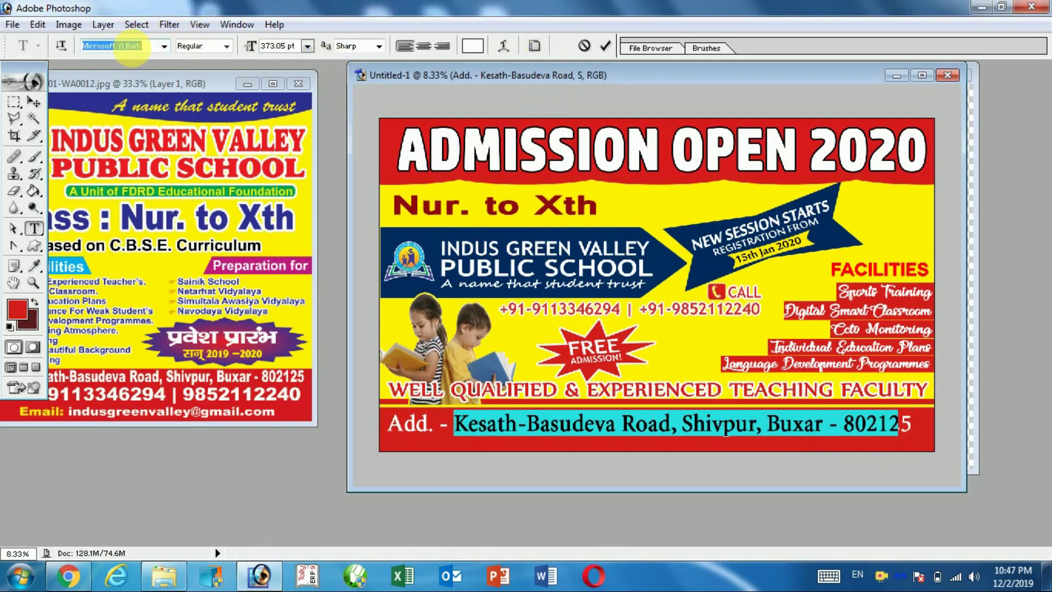
Cycle through font families, settle on Georgia Bold for the address, and commit.
{"action": "key", "text": "Up"}
{"action": "key", "text": "Up"}
{"action": "key", "text": "Up"}
{"action": "key", "text": "Up"}
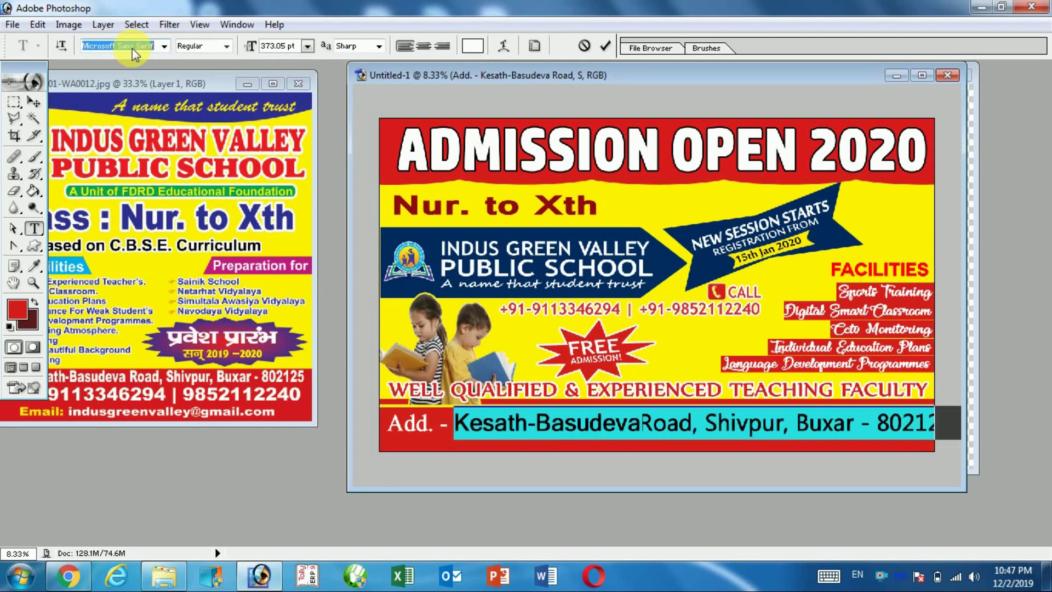
{"action": "key", "text": "Up"}
{"action": "key", "text": "Up"}
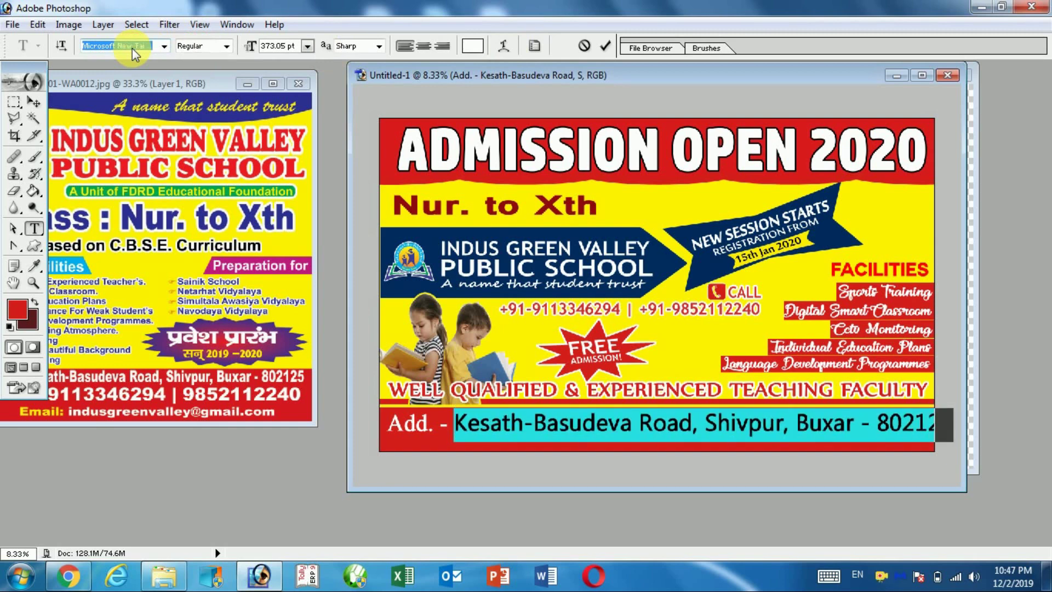
{"action": "key", "text": "Up"}
{"action": "key", "text": "Up"}
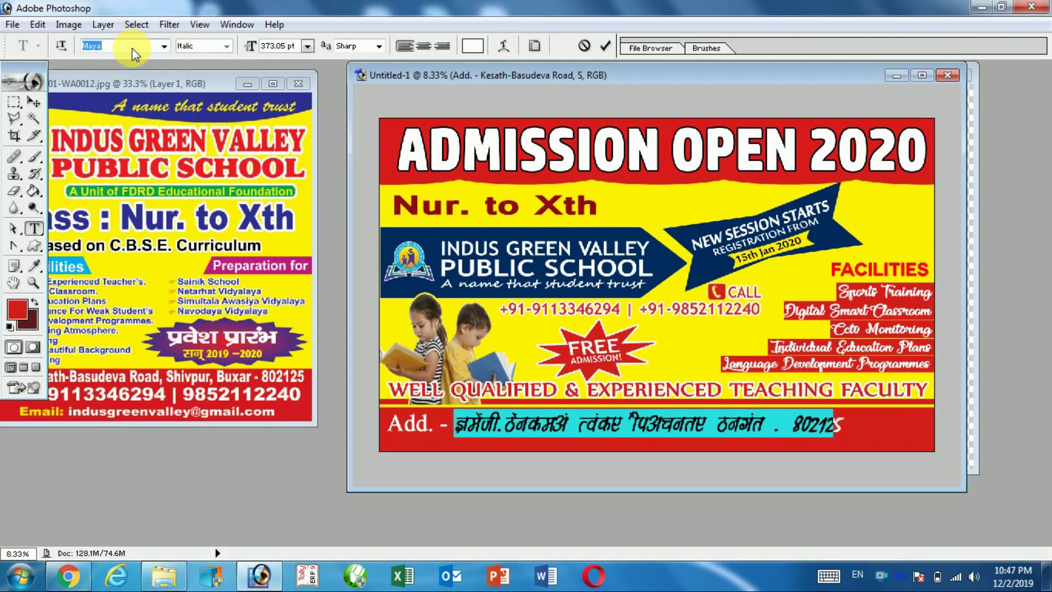
{"action": "key", "text": "Up"}
{"action": "key", "text": "Up"}
{"action": "key", "text": "Up"}
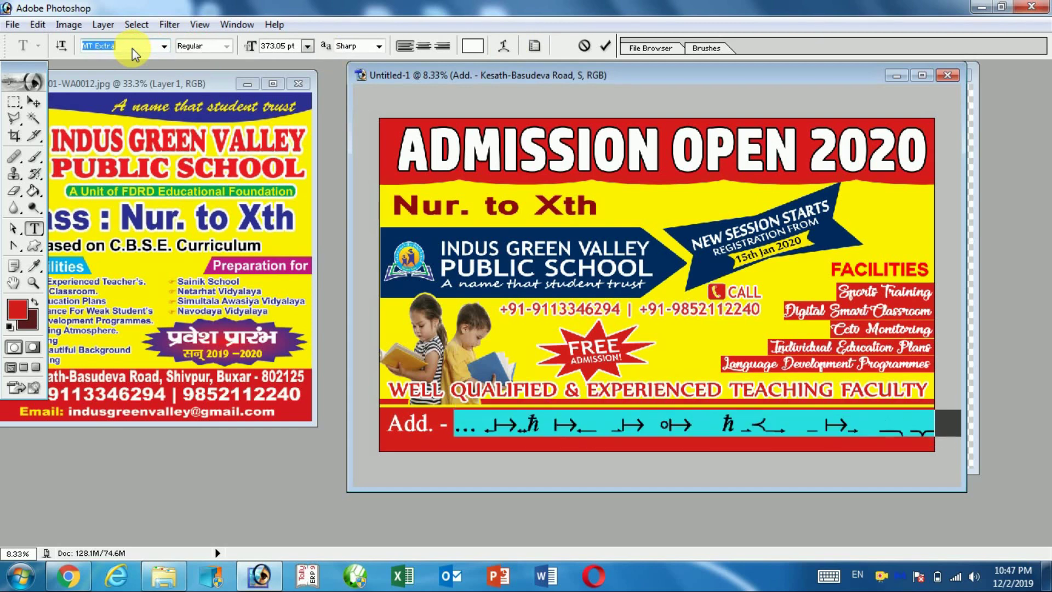
{"action": "key", "text": "Up"}
{"action": "key", "text": "Up"}
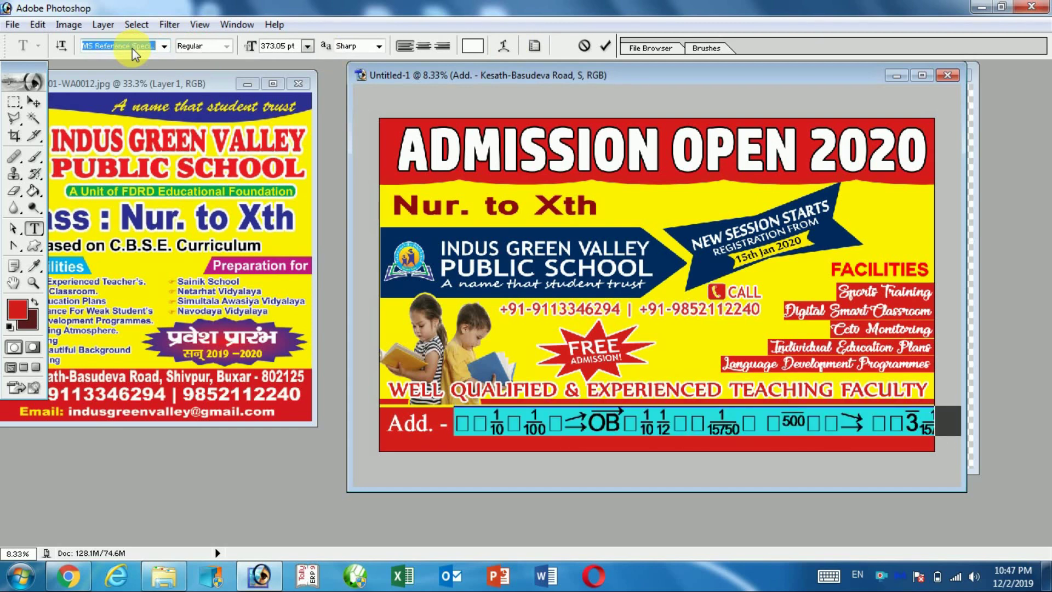
{"action": "key", "text": "Up"}
{"action": "key", "text": "Up"}
{"action": "key", "text": "Up"}
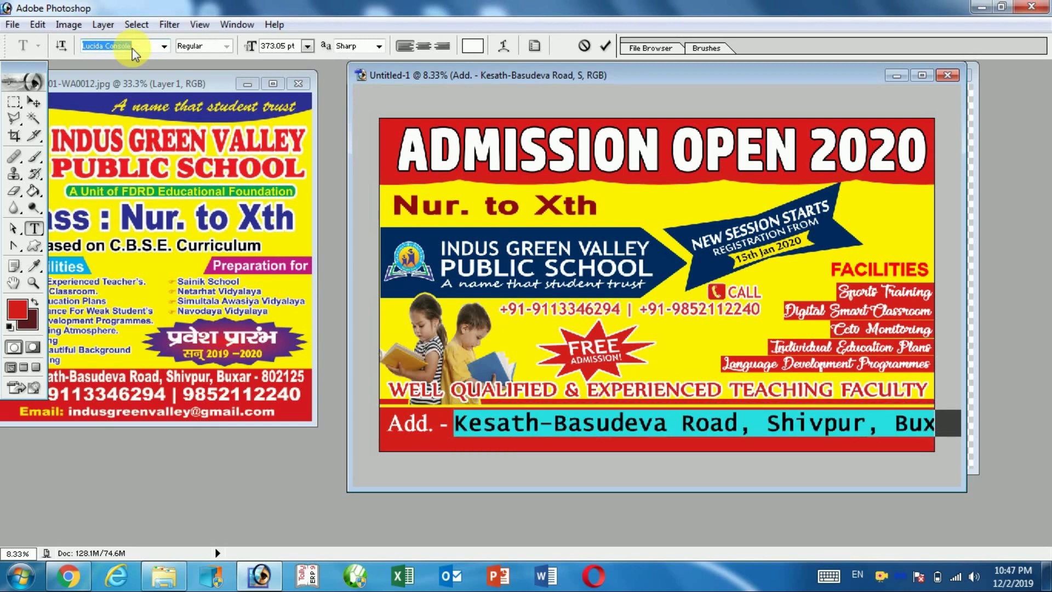
{"action": "key", "text": "Up"}
{"action": "key", "text": "Up"}
{"action": "key", "text": "Up"}
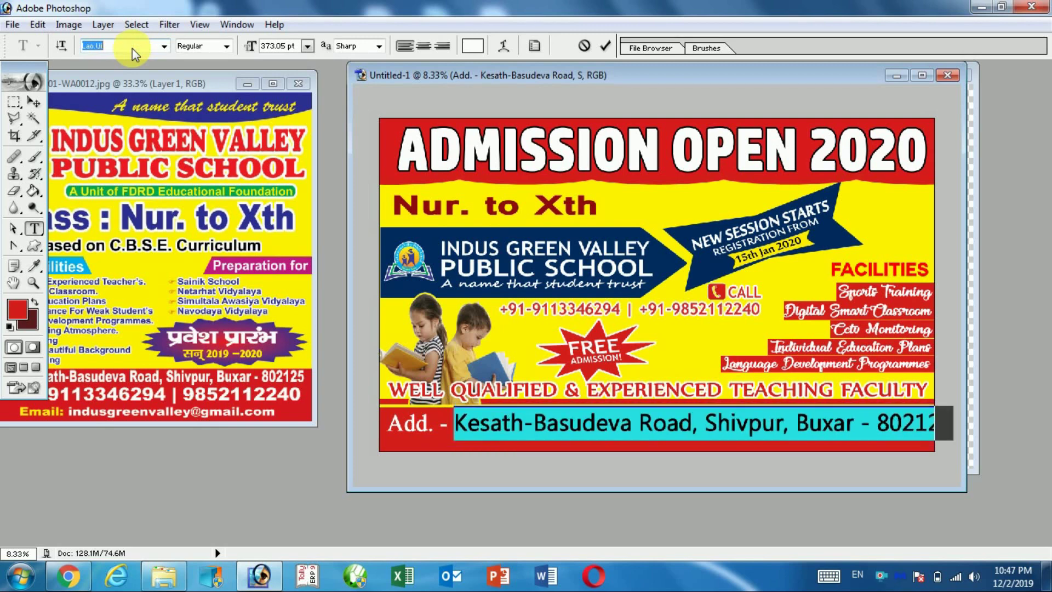
{"action": "key", "text": "Up"}
{"action": "key", "text": "Up"}
{"action": "key", "text": "Up"}
{"action": "key", "text": "Up"}
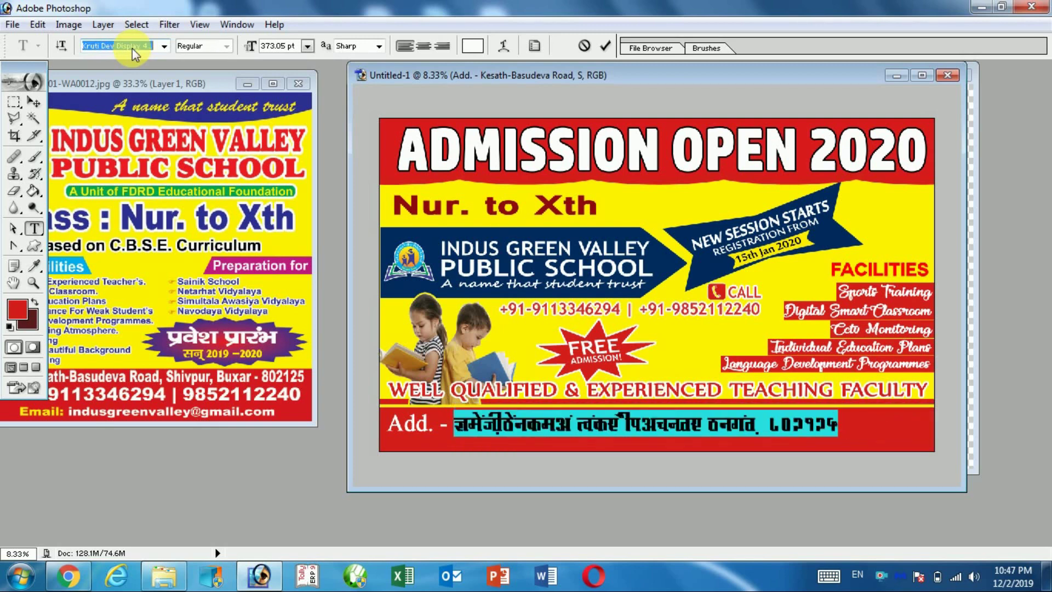
{"action": "key", "text": "Up"}
{"action": "key", "text": "Up"}
{"action": "key", "text": "Up"}
{"action": "key", "text": "Up"}
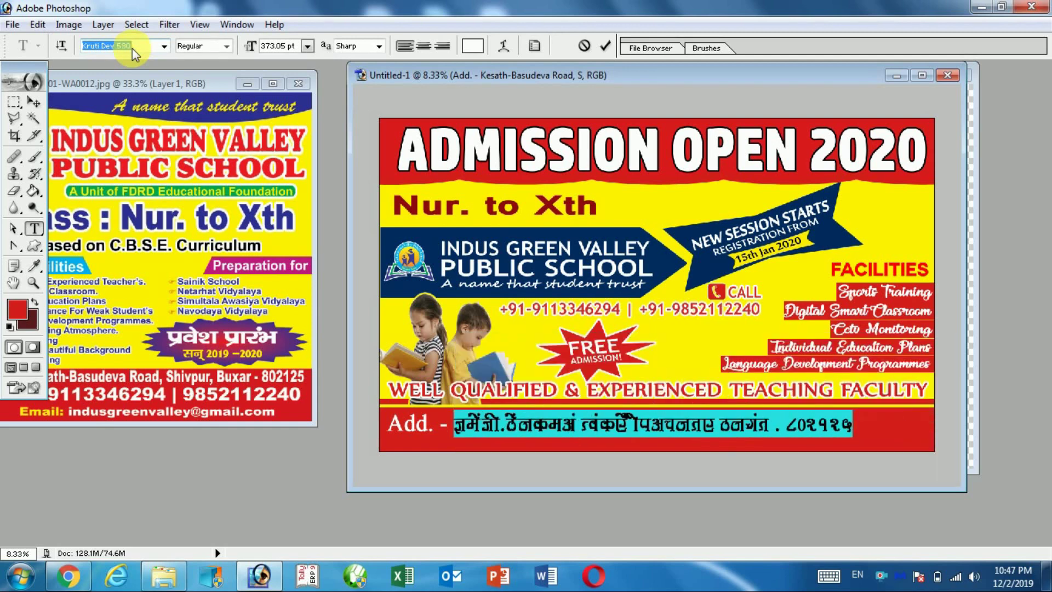
{"action": "key", "text": "Up"}
{"action": "key", "text": "Up"}
{"action": "key", "text": "Up"}
{"action": "key", "text": "Up"}
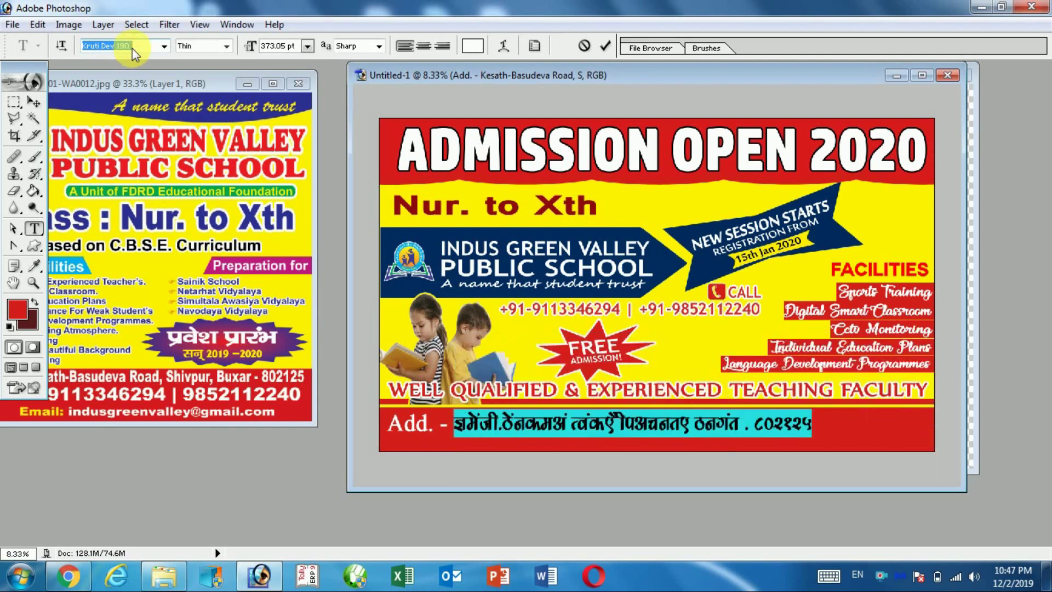
{"action": "key", "text": "Up"}
{"action": "key", "text": "Up"}
{"action": "key", "text": "Up"}
{"action": "key", "text": "Up"}
{"action": "key", "text": "Up"}
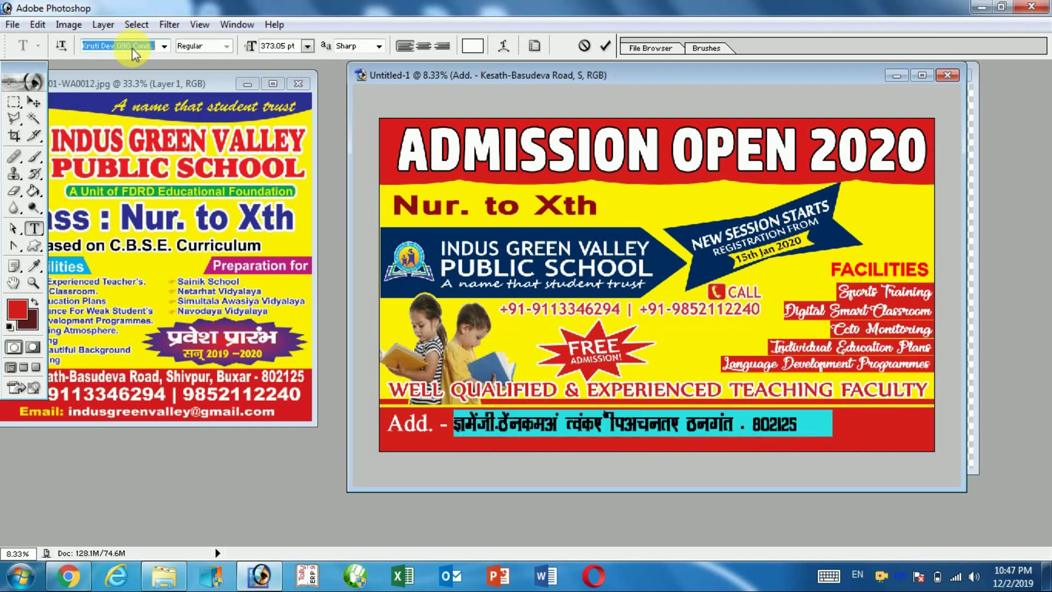
{"action": "key", "text": "Up"}
{"action": "key", "text": "Up"}
{"action": "key", "text": "Up"}
{"action": "key", "text": "Up"}
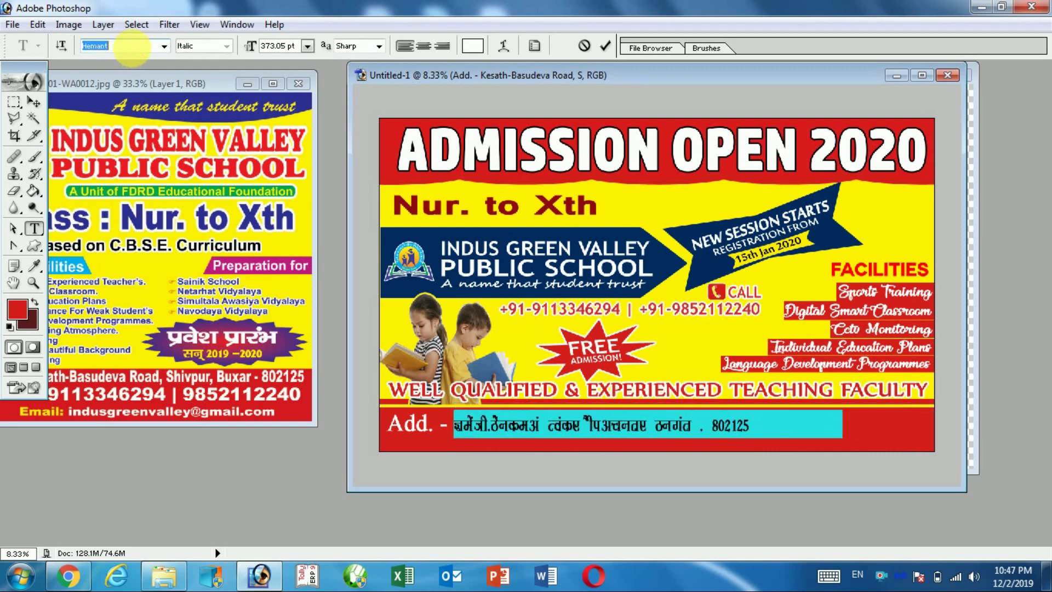
{"action": "key", "text": "Up"}
{"action": "key", "text": "Up"}
{"action": "key", "text": "Down"}
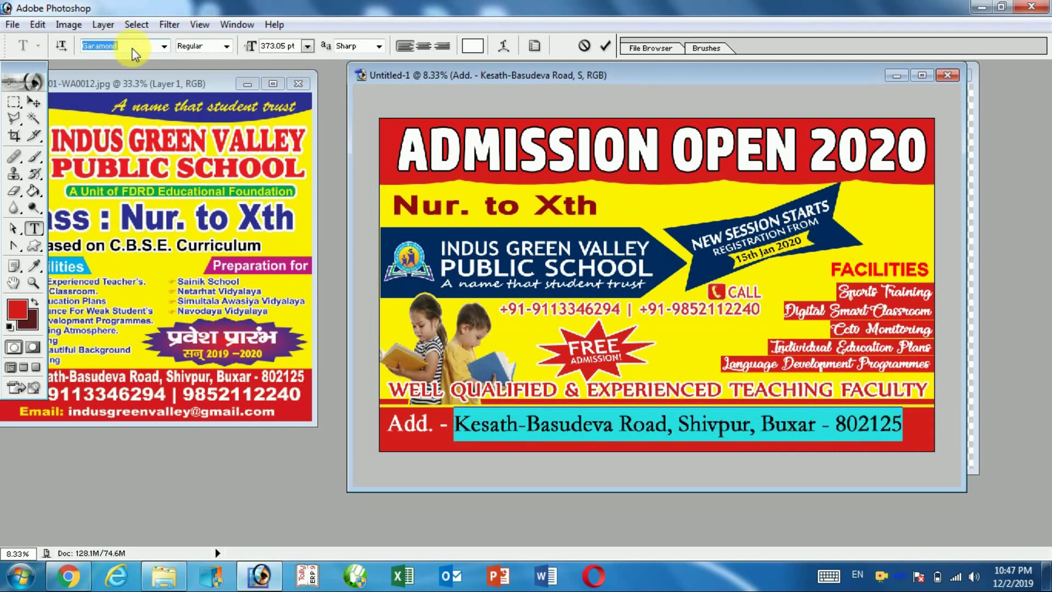
{"action": "key", "text": "Down"}
{"action": "key", "text": "Down"}
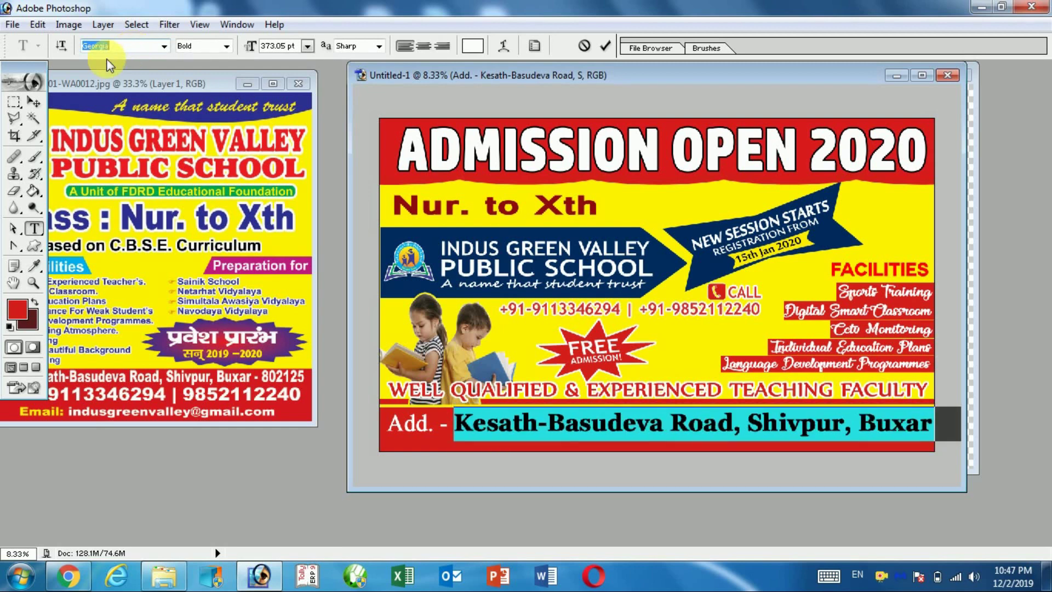
{"action": "left_click", "coordinate": [34, 102]}
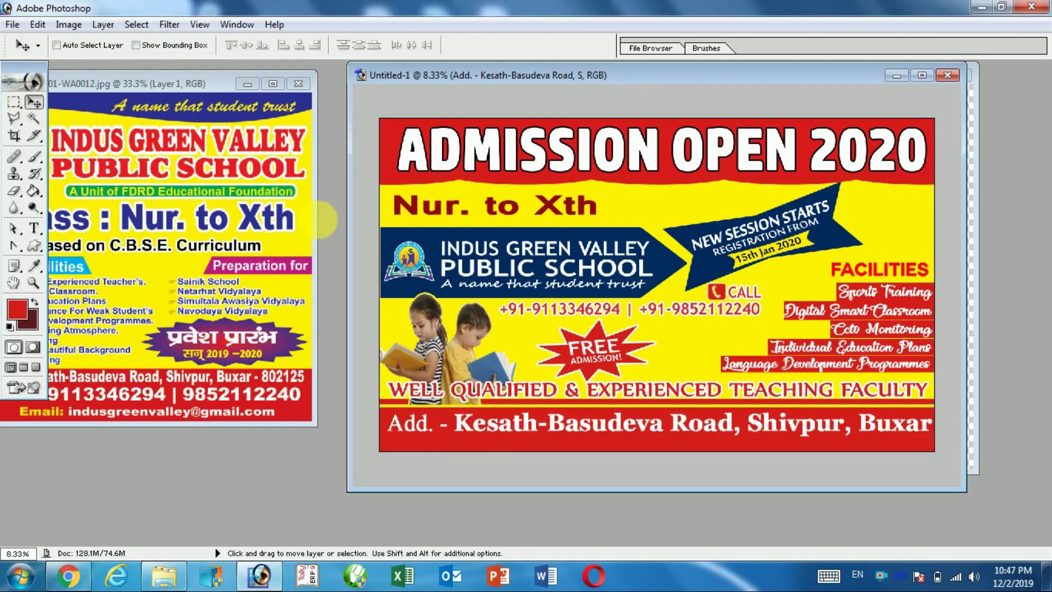
Narrow the address line to fit the PIN code and squash its height to about 87%.
{"action": "key", "text": "ctrl+t"}
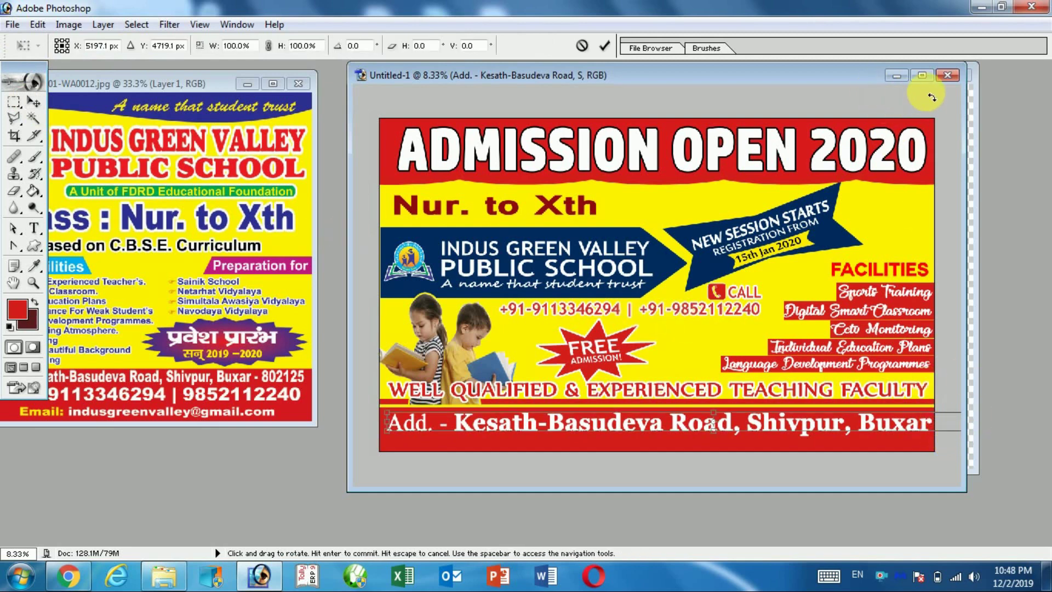
{"action": "left_click", "coordinate": [922, 75]}
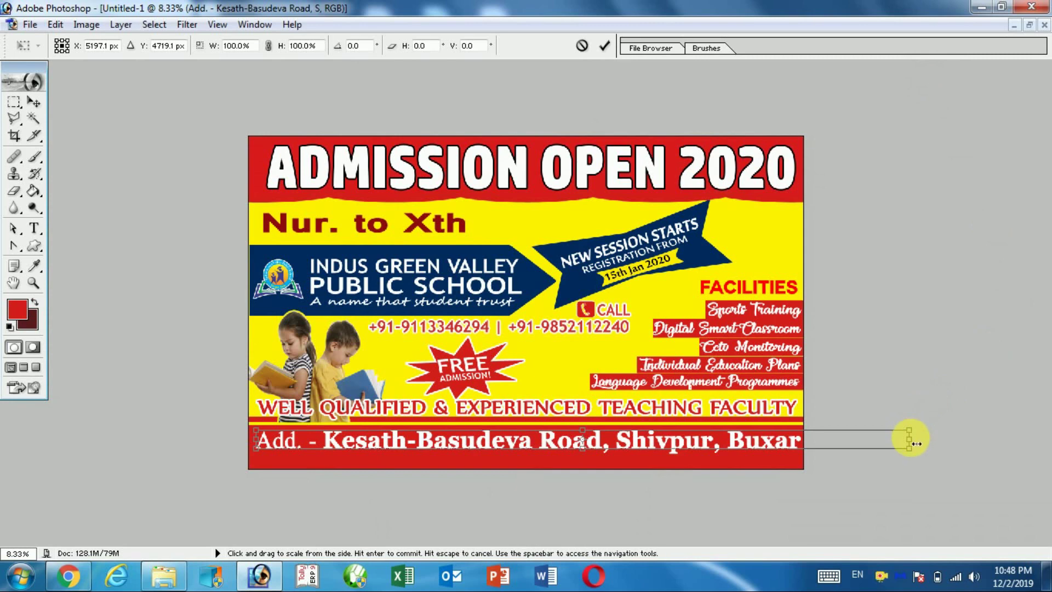
{"action": "left_click_drag", "start_coordinate": [919, 436], "coordinate": [803, 430]}
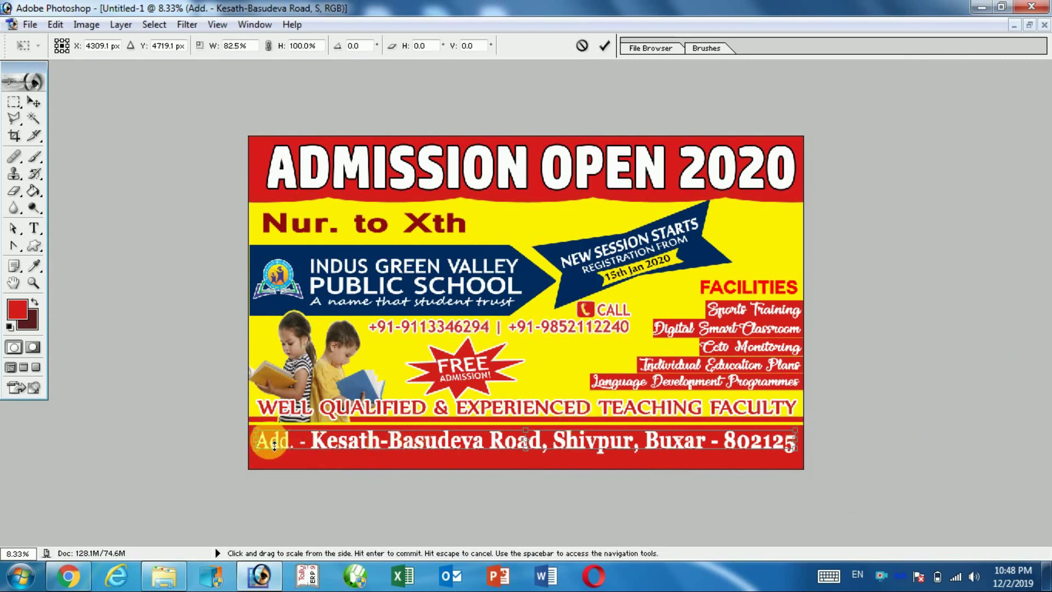
{"action": "left_click_drag", "start_coordinate": [256, 441], "coordinate": [265, 447]}
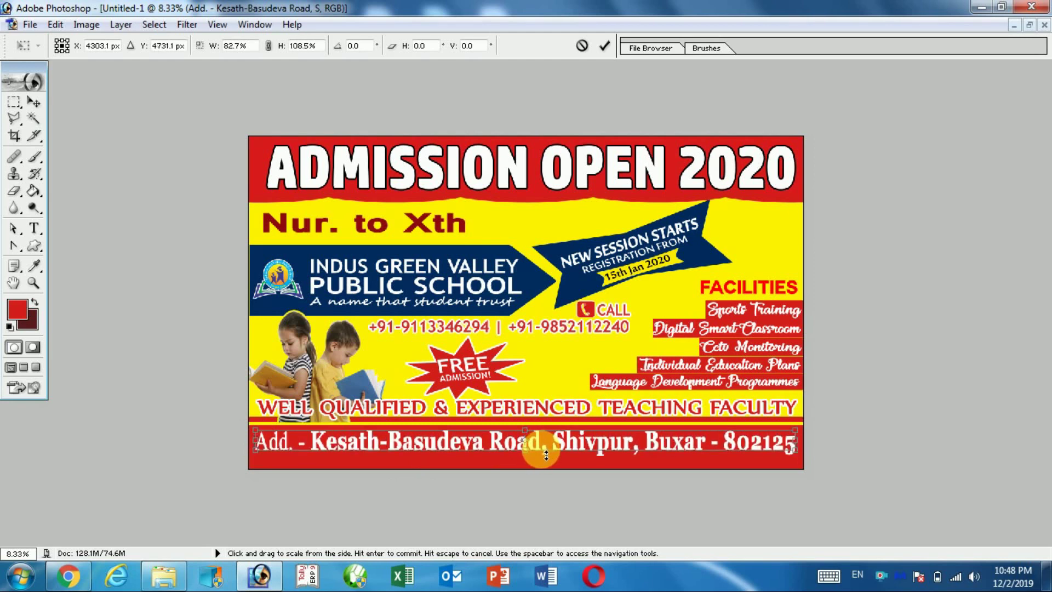
{"action": "left_click_drag", "start_coordinate": [547, 452], "coordinate": [546, 450]}
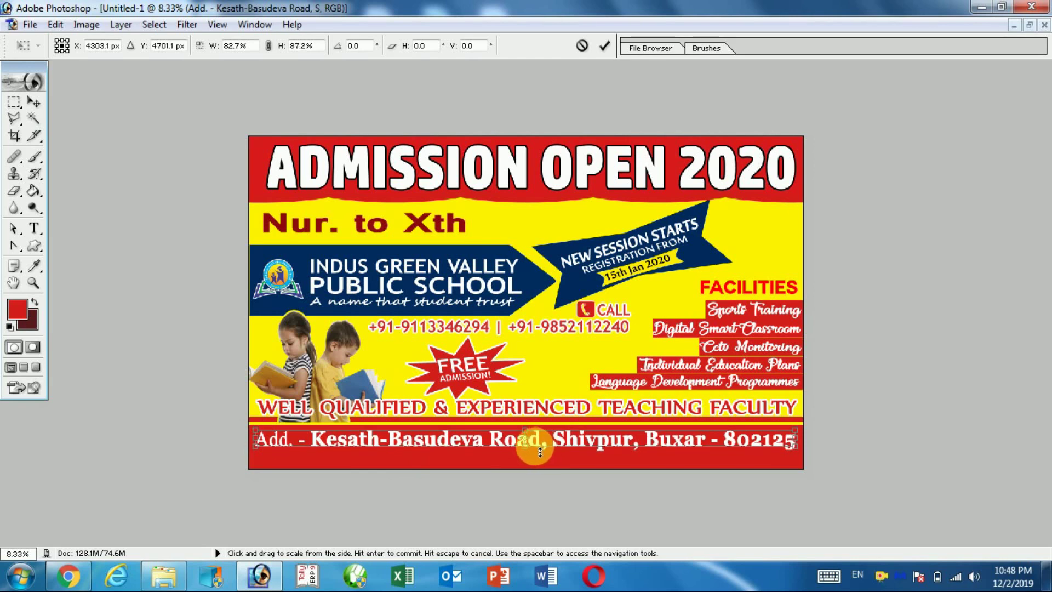
{"action": "key", "text": "Return"}
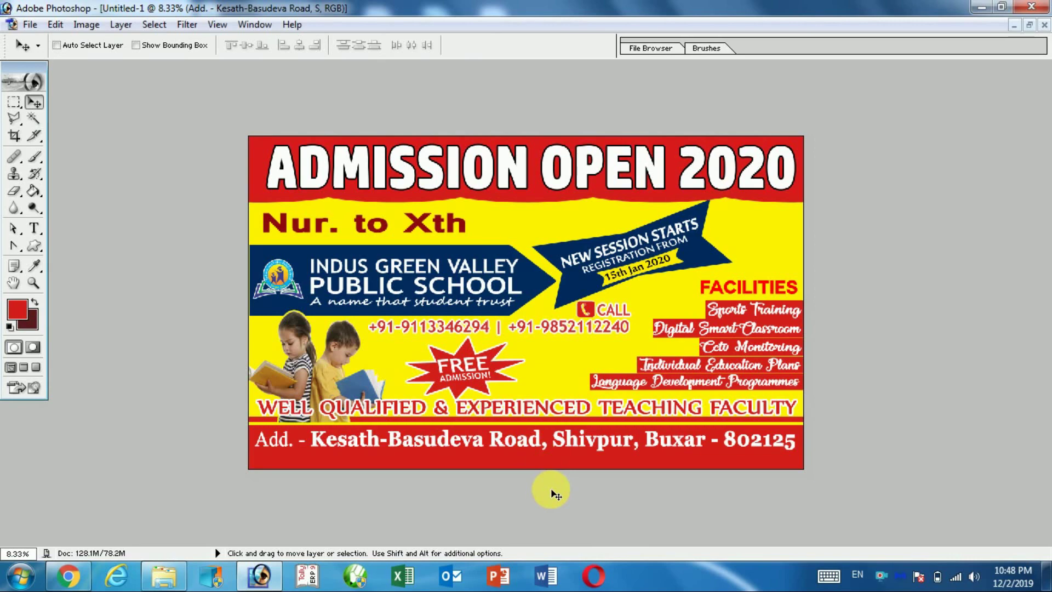
Alt-drag a copy of the address layer to sit directly beneath the original.
{"action": "left_click", "coordinate": [1030, 24]}
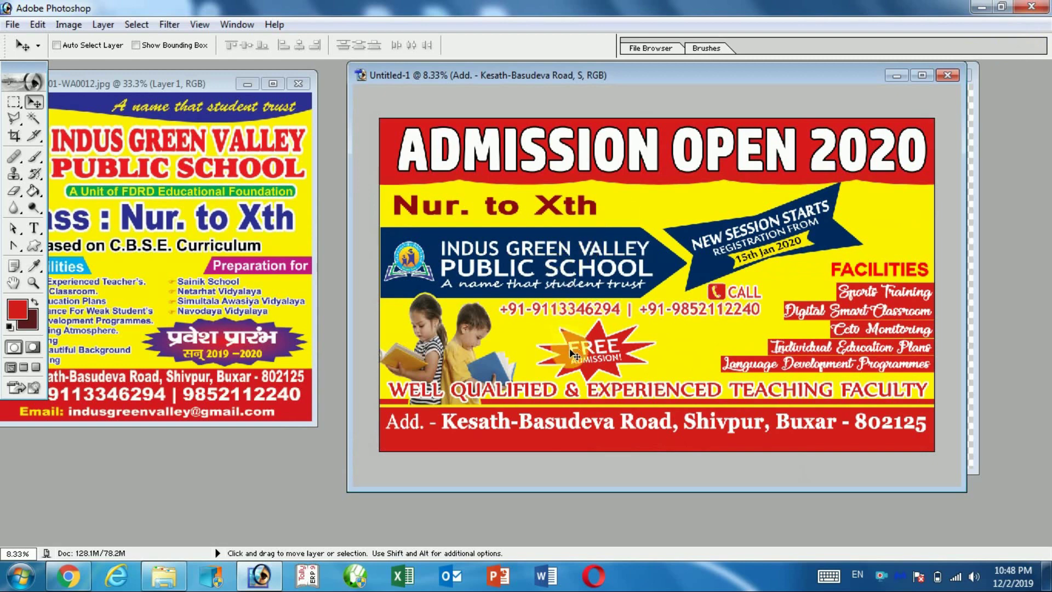
{"action": "right_click", "coordinate": [581, 431]}
{"action": "left_click", "coordinate": [582, 433]}
{"action": "left_click_drag", "start_coordinate": [578, 422], "coordinate": [579, 443]}
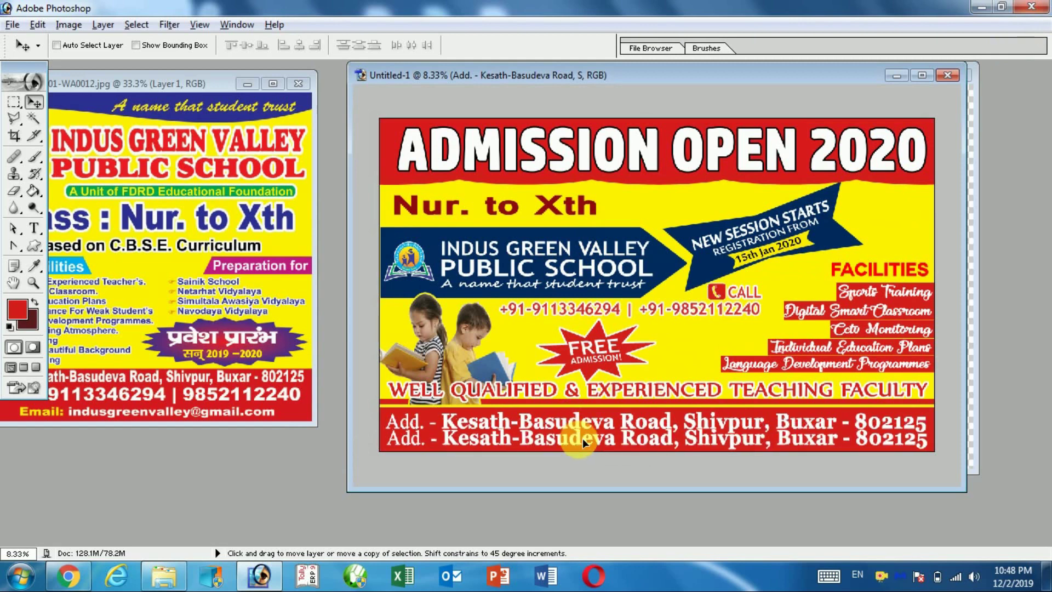
Replace the copied line's text with 'EMail ID:' followed by the school's e-mail address.
{"action": "key", "text": "t"}
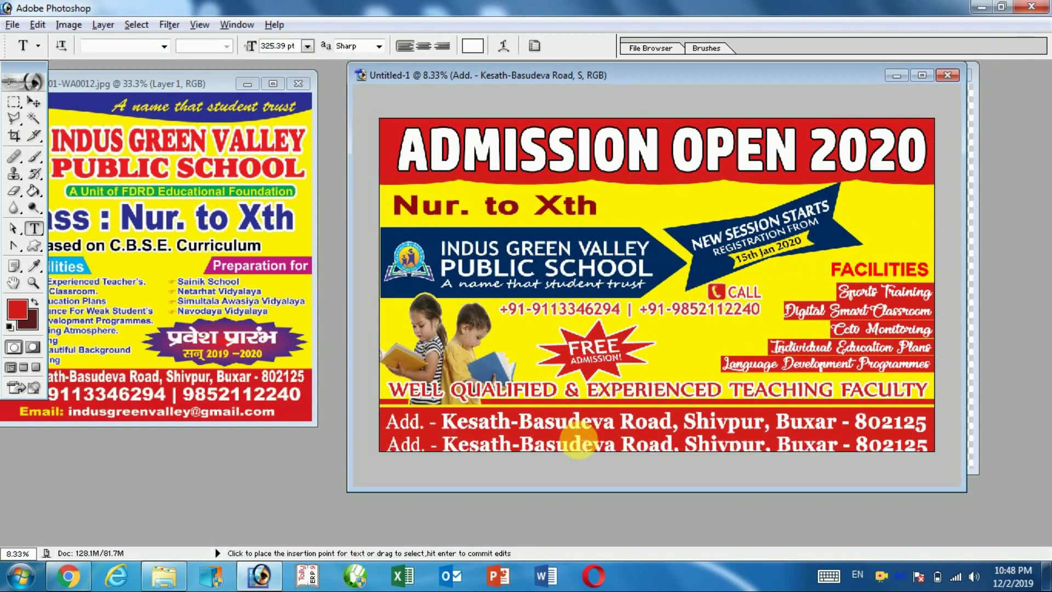
{"action": "triple_click", "coordinate": [584, 452]}
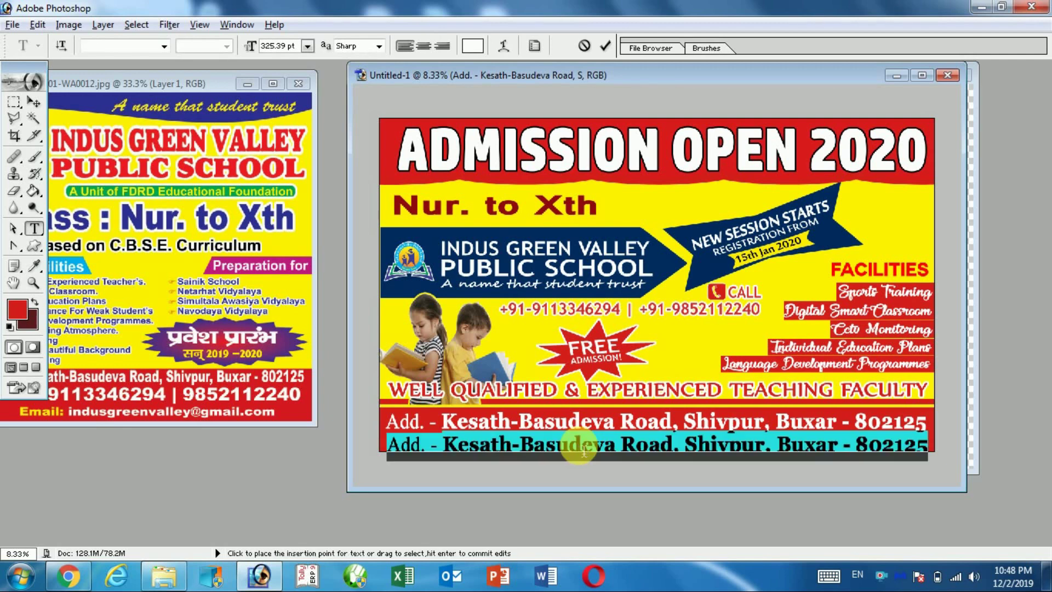
{"action": "type", "text": "E"}
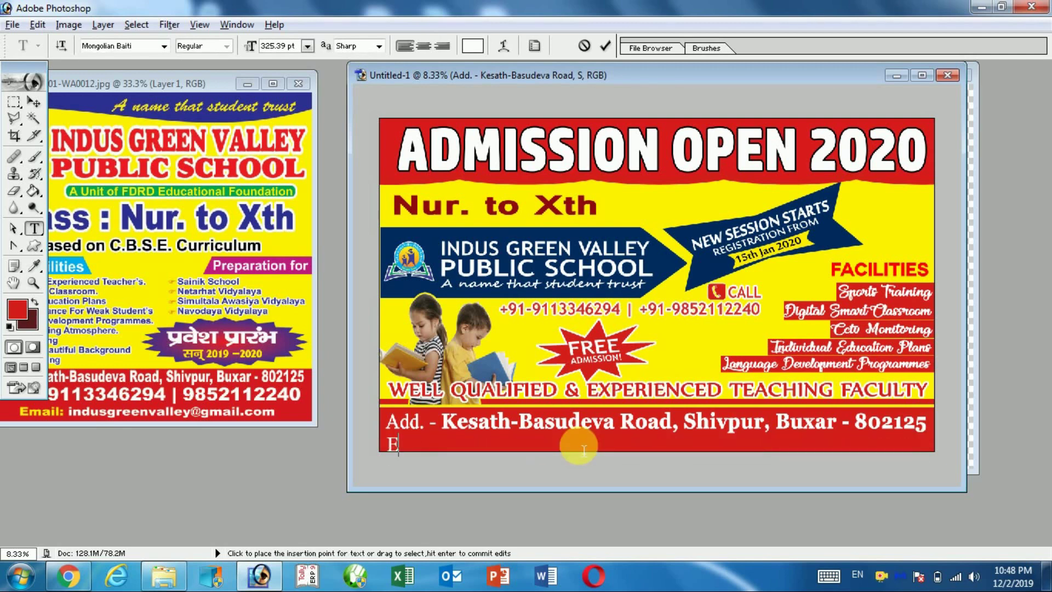
{"action": "type", "text": "M"}
{"action": "type", "text": "ail"}
{"action": "type", "text": " ID"}
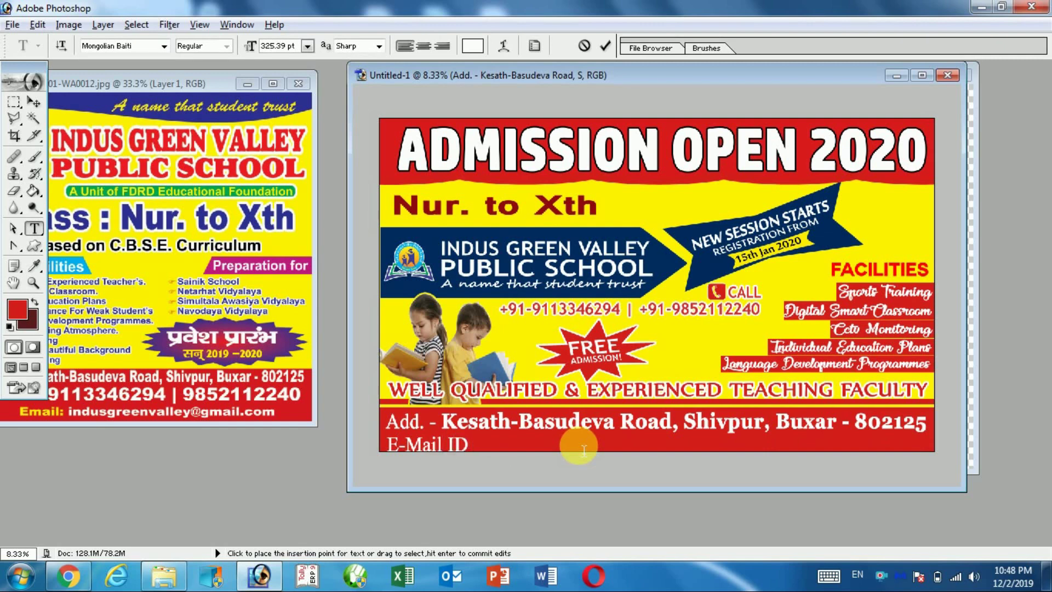
{"action": "type", "text": ":"}
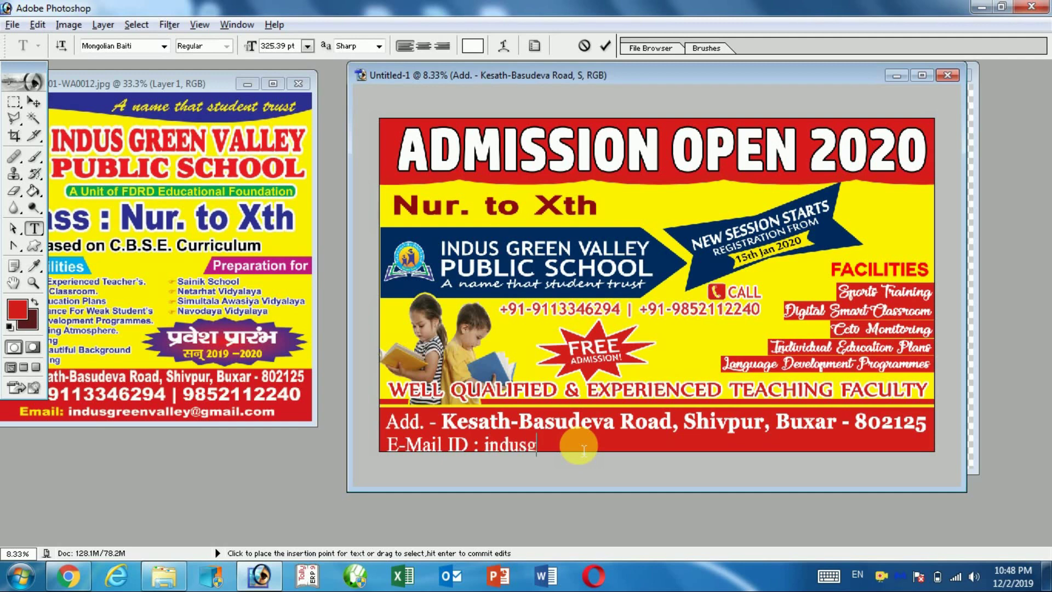
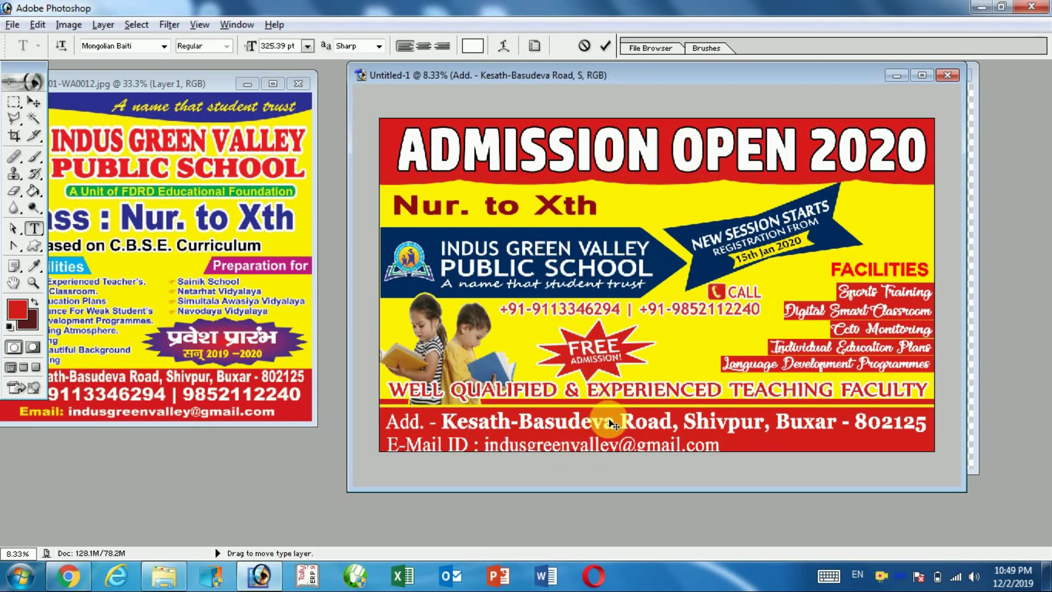
Shift the e-mail line right along the bottom band and zoom in to inspect it.
{"action": "left_click", "coordinate": [35, 106]}
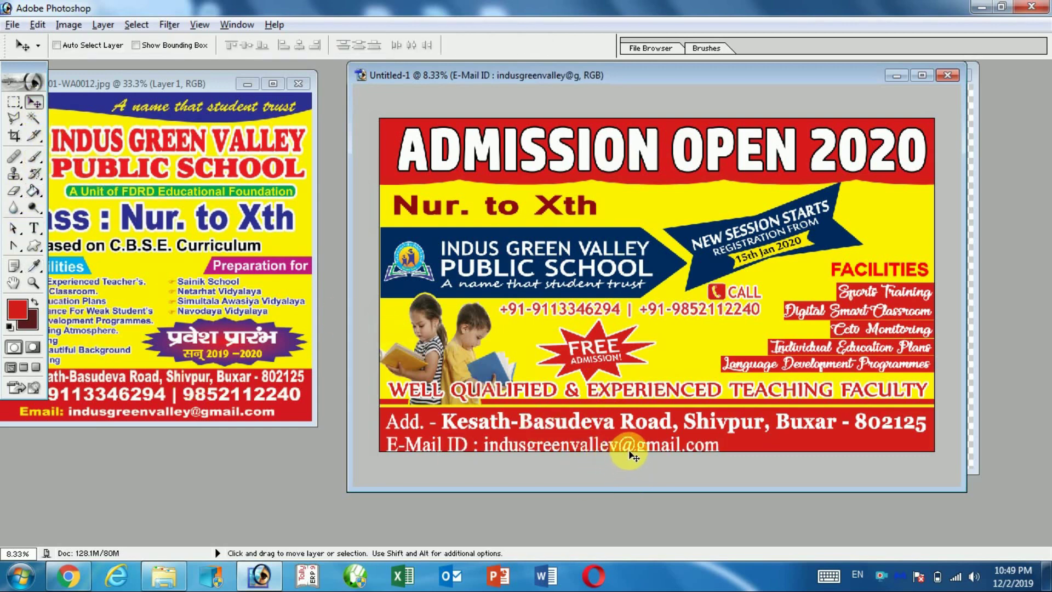
{"action": "left_click_drag", "start_coordinate": [630, 451], "coordinate": [713, 451]}
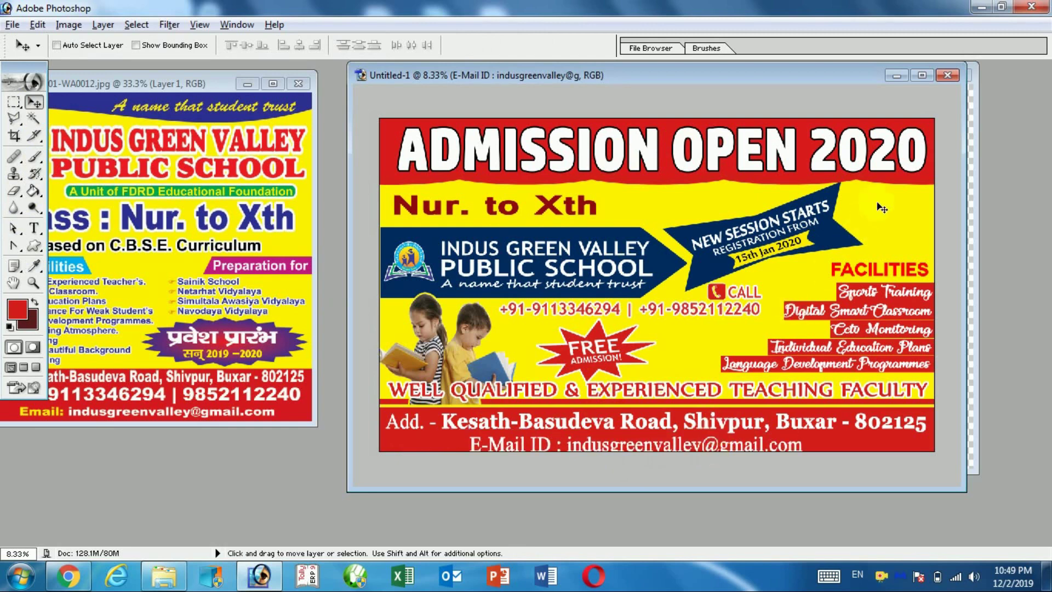
{"action": "left_click", "coordinate": [922, 75]}
{"action": "key", "text": "ctrl+space"}
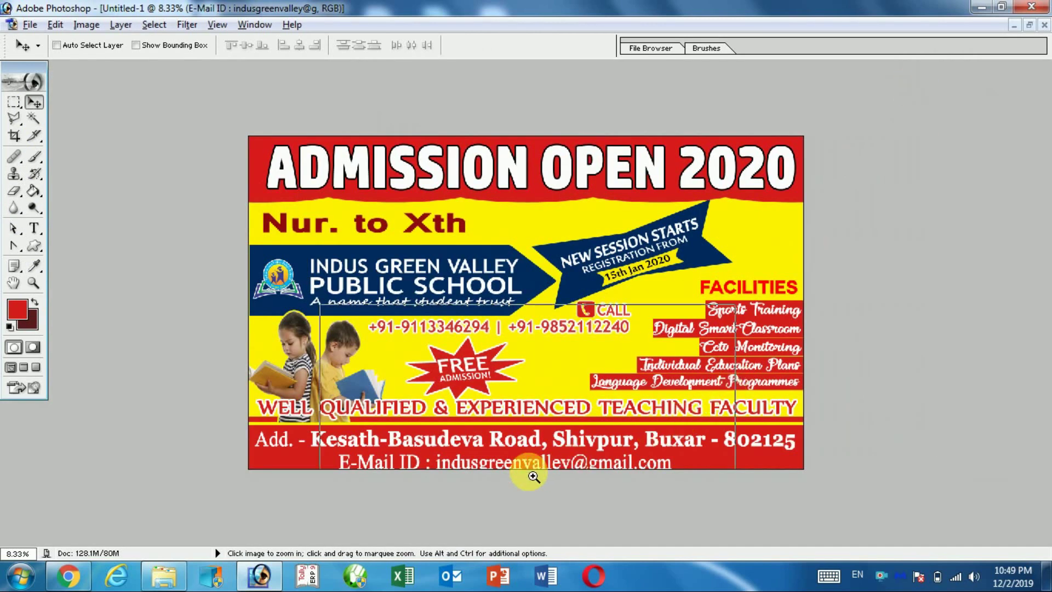
{"action": "left_click", "coordinate": [529, 477]}
{"action": "left_click", "coordinate": [496, 518]}
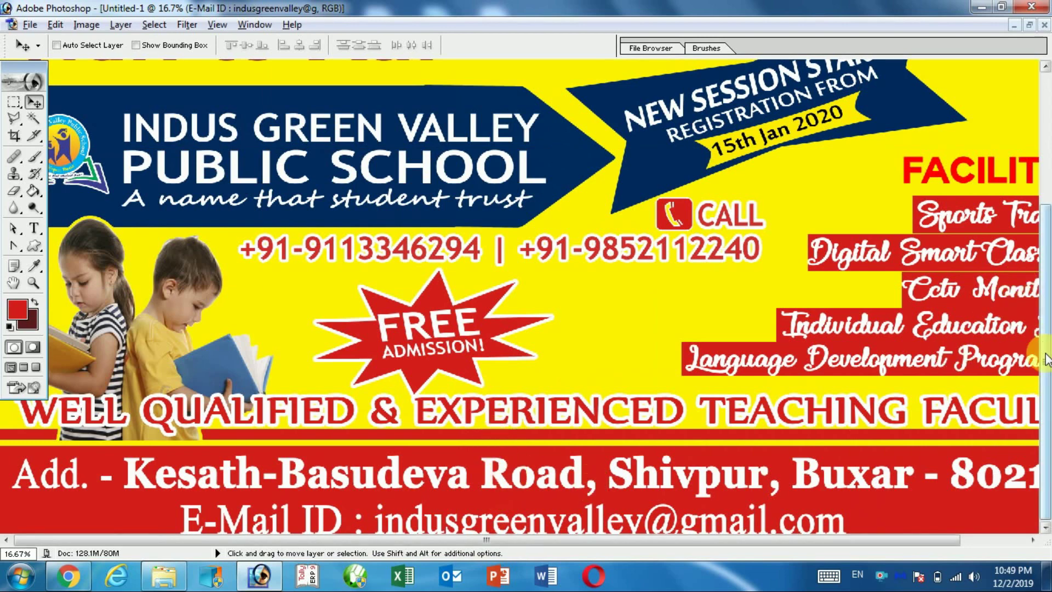
{"action": "key", "text": "ctrl+alt+space"}
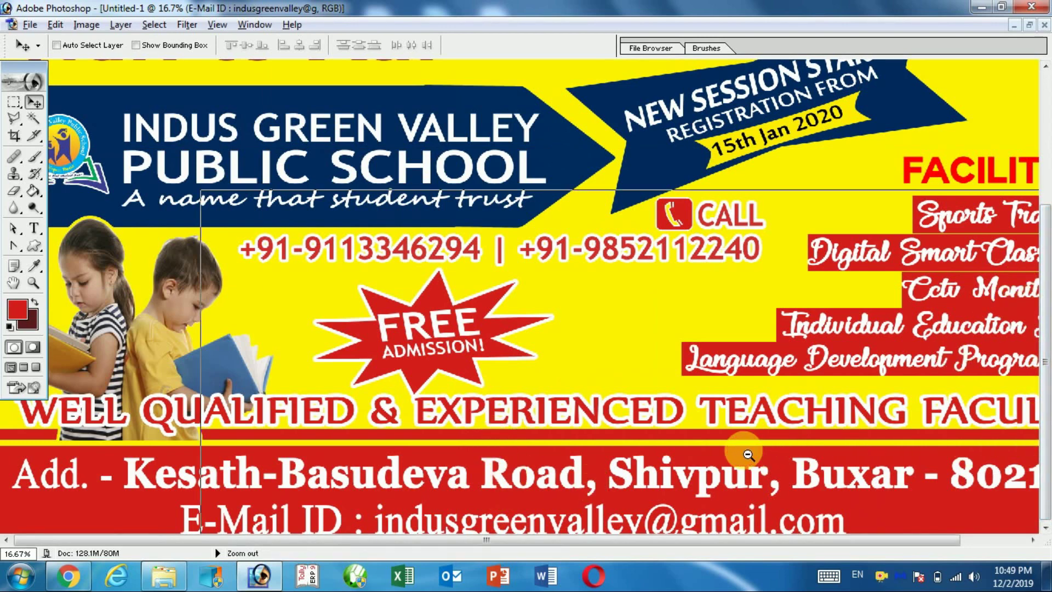
{"action": "left_click", "coordinate": [748, 454], "text": "alt"}
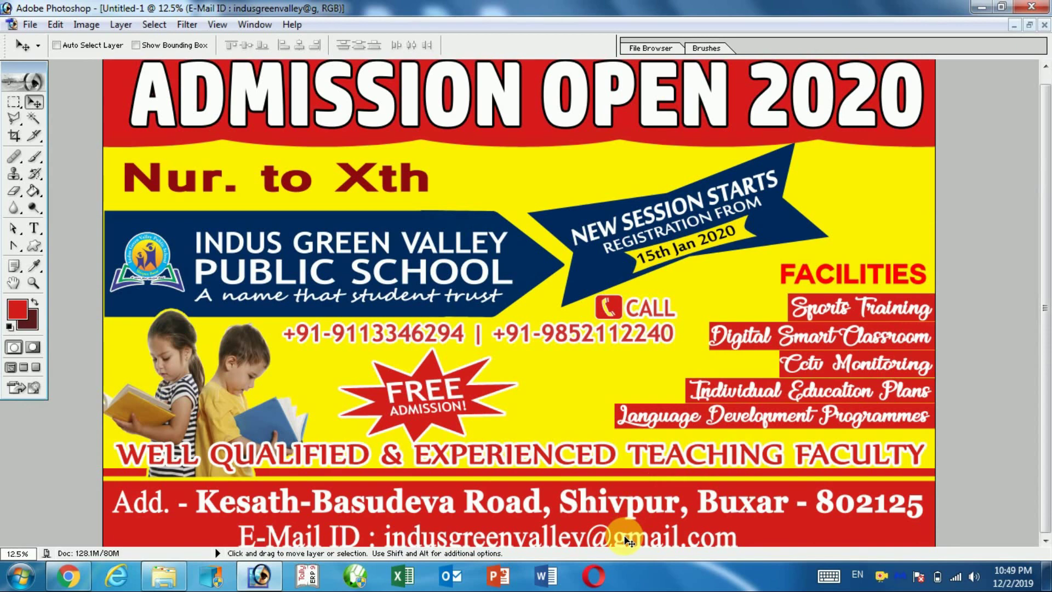
Flatten the e-mail line vertically to match the address line and nudge it into place.
{"action": "key", "text": "ctrl+t"}
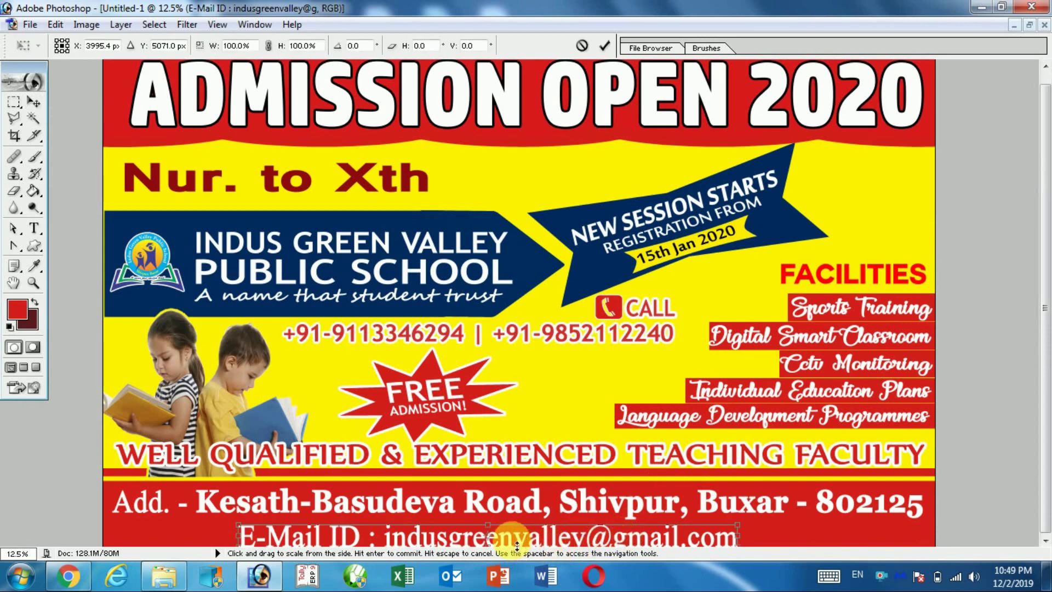
{"action": "left_click_drag", "start_coordinate": [517, 532], "coordinate": [496, 541]}
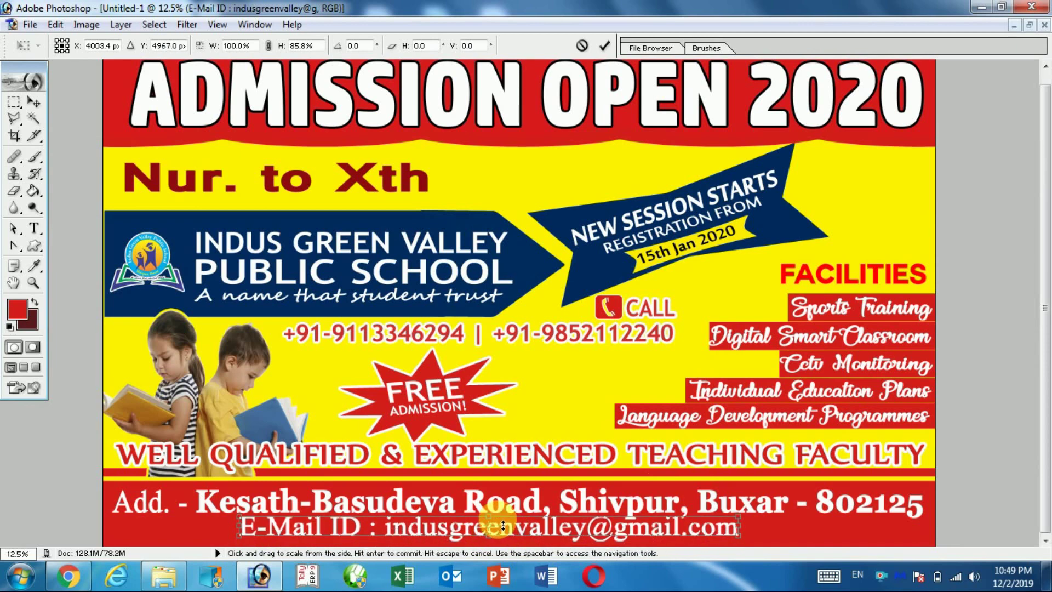
{"action": "left_click_drag", "start_coordinate": [503, 526], "coordinate": [502, 527]}
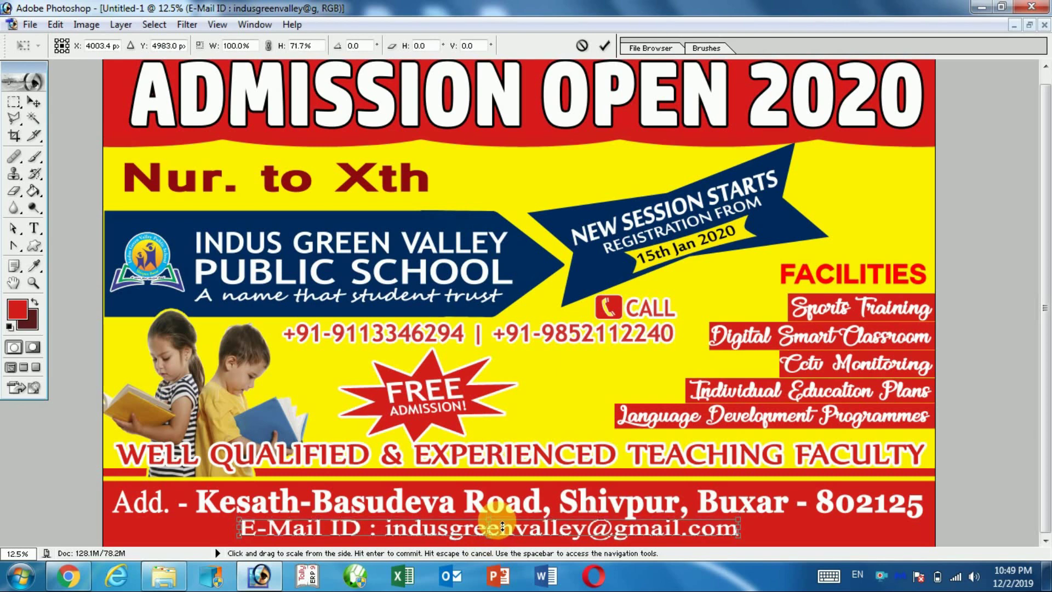
{"action": "key", "text": "Return"}
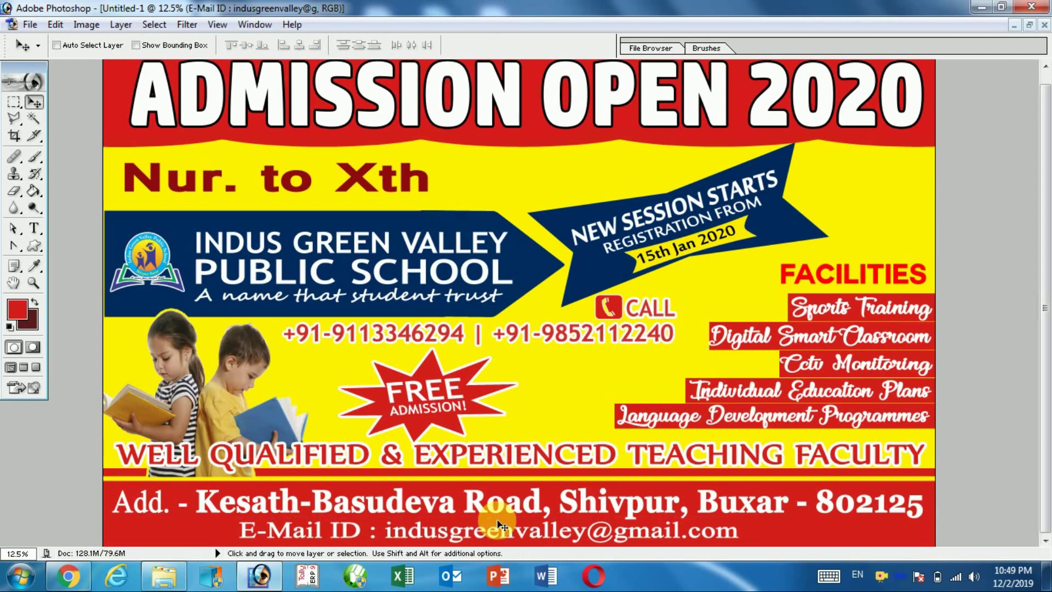
{"action": "key", "text": "Down"}
{"action": "key", "text": "Left"}
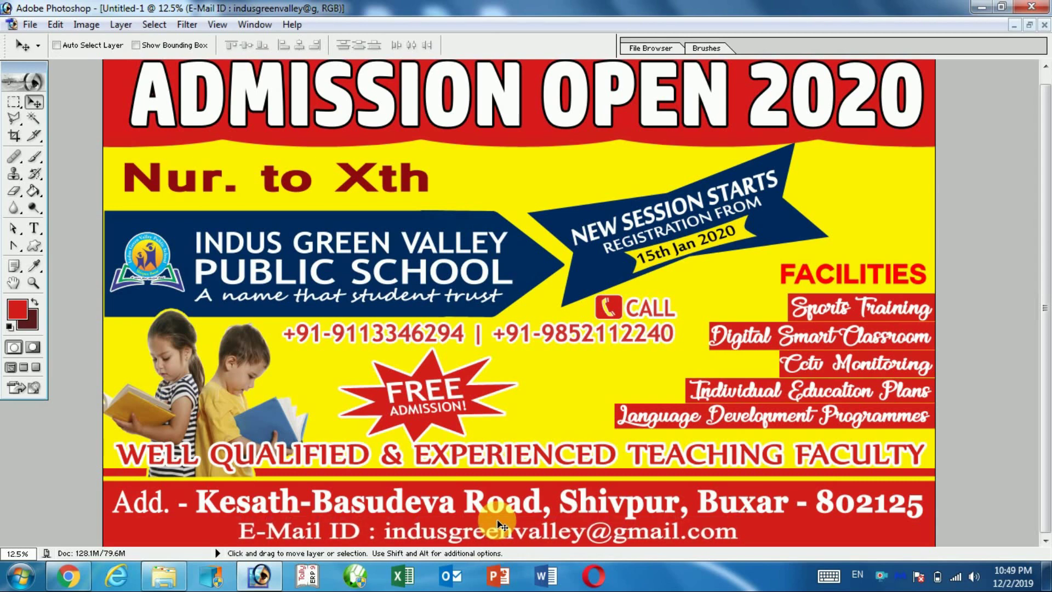
{"action": "left_click", "coordinate": [500, 518], "text": "alt"}
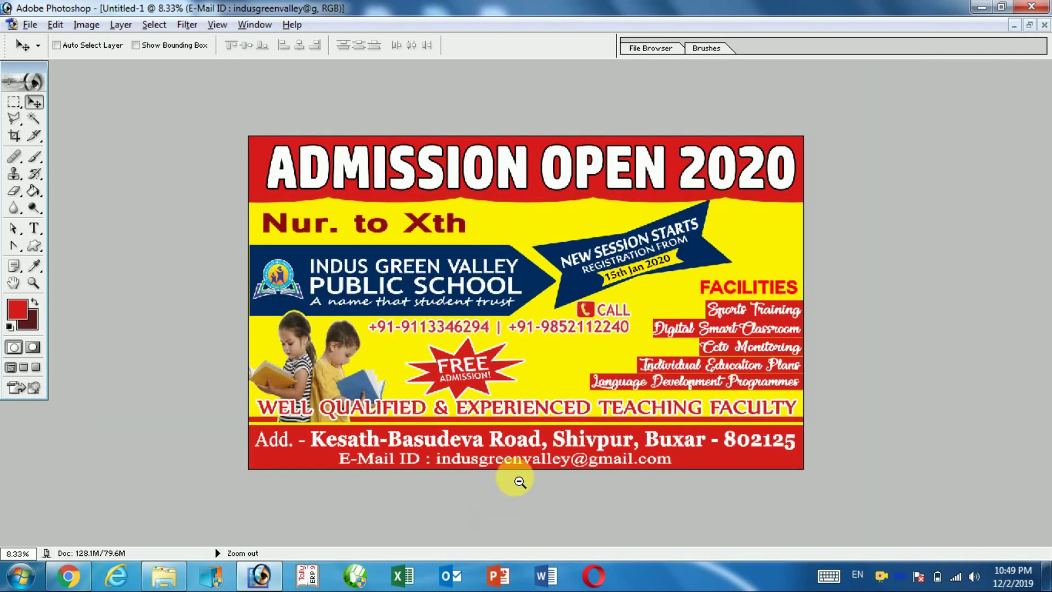
{"action": "key", "text": "Right"}
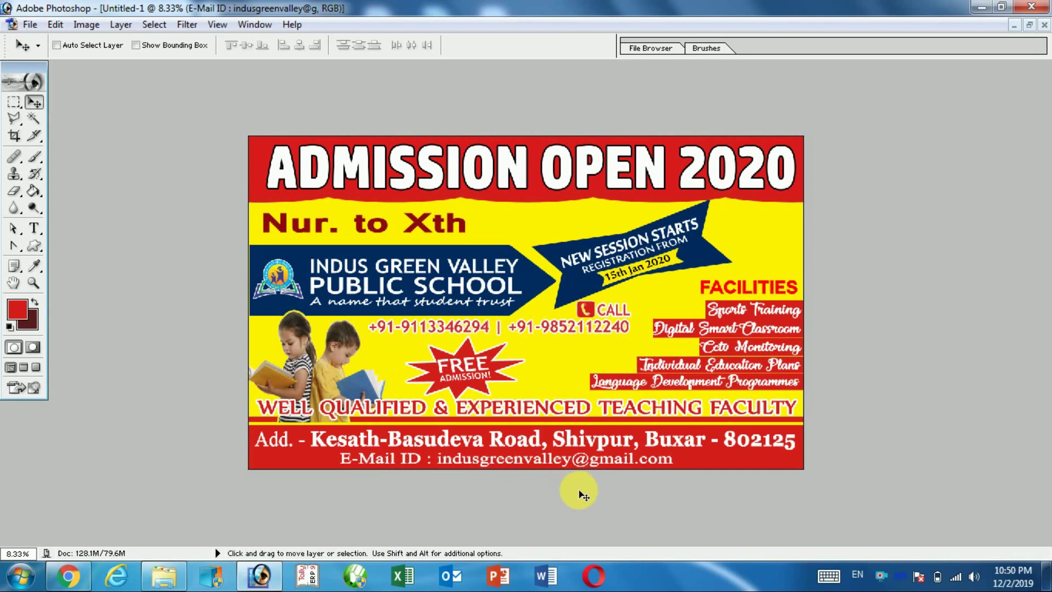
{"action": "key", "text": "Right"}
{"action": "key", "text": "Right"}
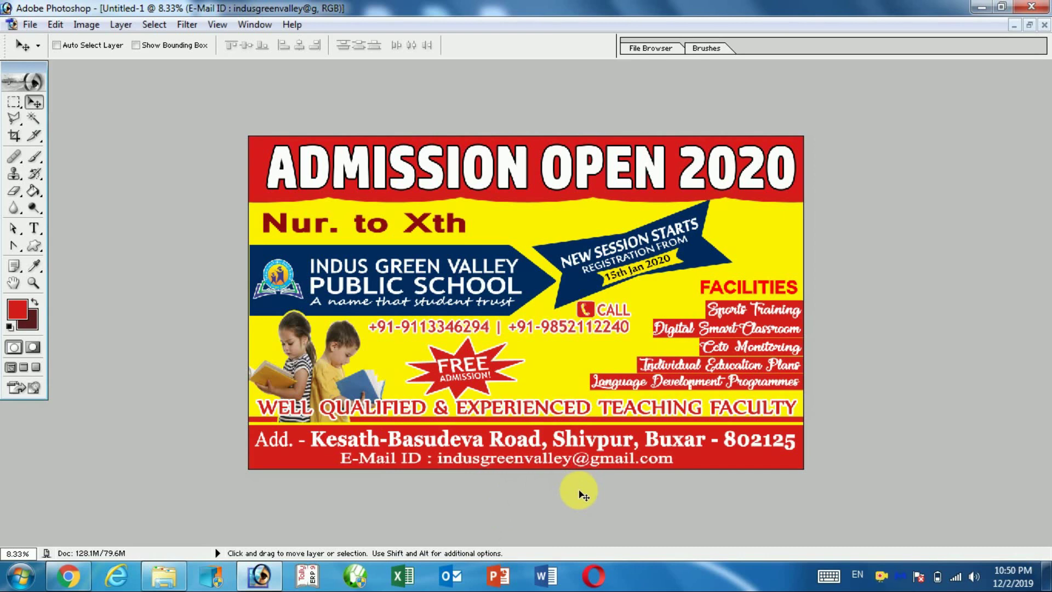
{"action": "key", "text": "Right"}
{"action": "key", "text": "Right"}
{"action": "key", "text": "Right"}
{"action": "key", "text": "Right"}
{"action": "key", "text": "Right"}
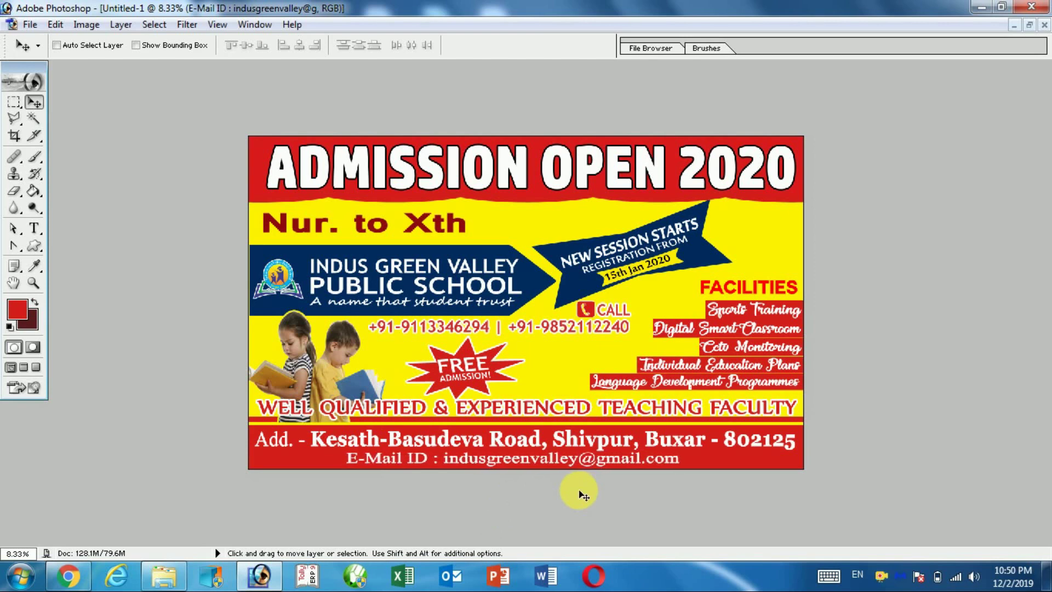
{"action": "key", "text": "Right"}
{"action": "key", "text": "Right"}
{"action": "key", "text": "Right"}
{"action": "key", "text": "Right"}
{"action": "key", "text": "Right"}
{"action": "key", "text": "Right"}
{"action": "key", "text": "Right"}
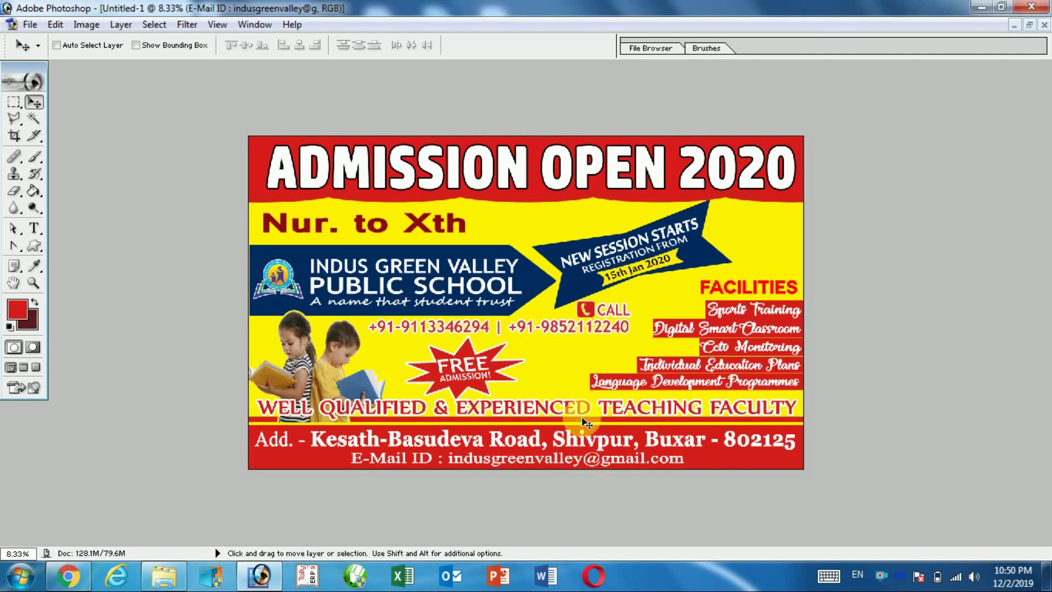
{"action": "key", "text": "ctrl+minus"}
{"action": "left_click", "coordinate": [568, 408], "text": "ctrl"}
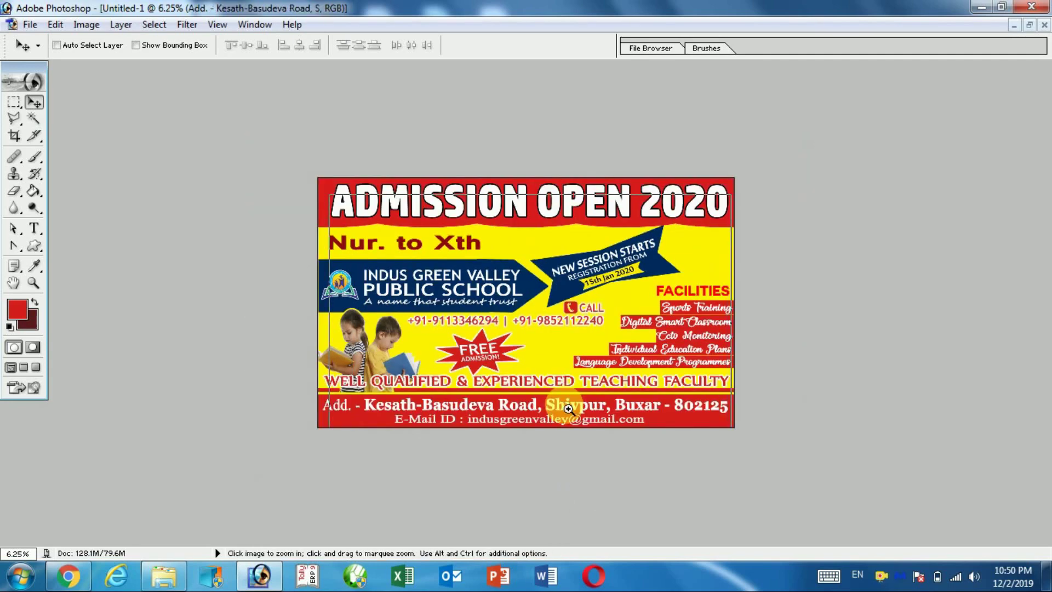
{"action": "left_click", "coordinate": [569, 408], "text": "ctrl"}
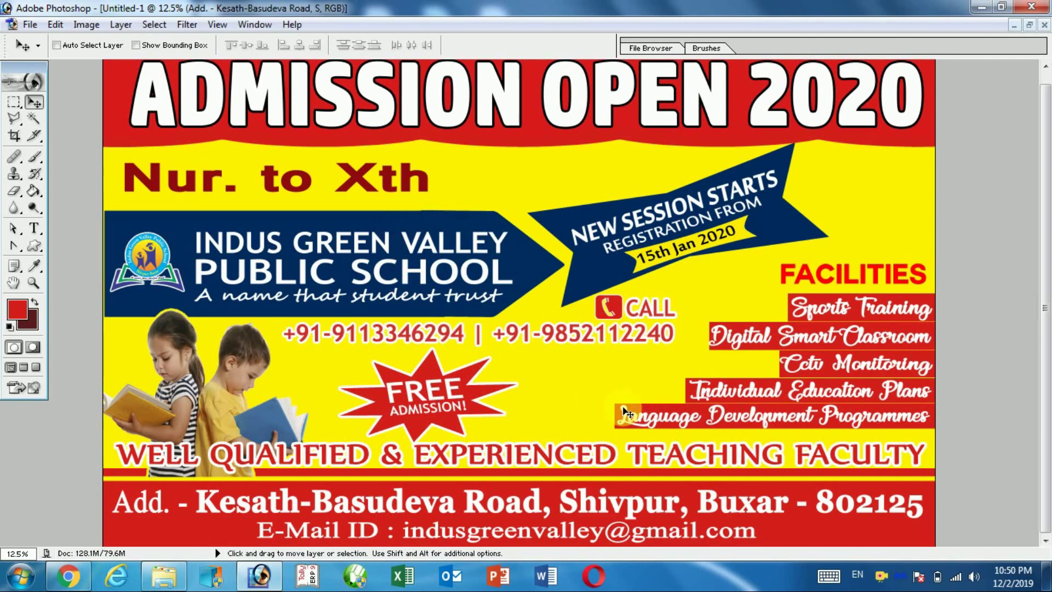
{"action": "key", "text": "ctrl+minus"}
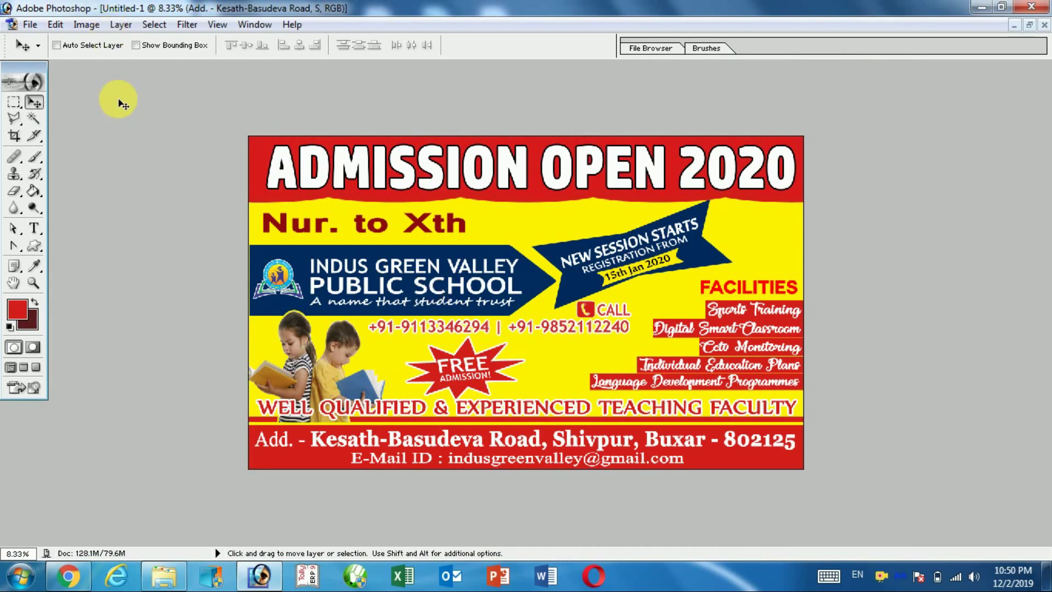
Save the banner to the Desktop as the layered Photoshop file 'sarafat final.psd'.
{"action": "left_click", "coordinate": [33, 26]}
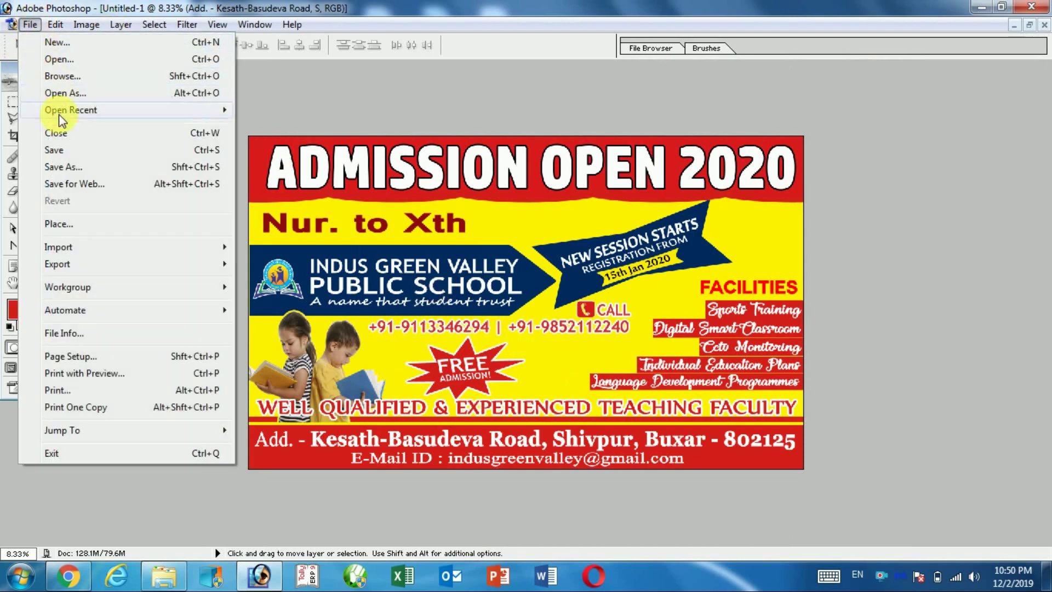
{"action": "left_click", "coordinate": [62, 152]}
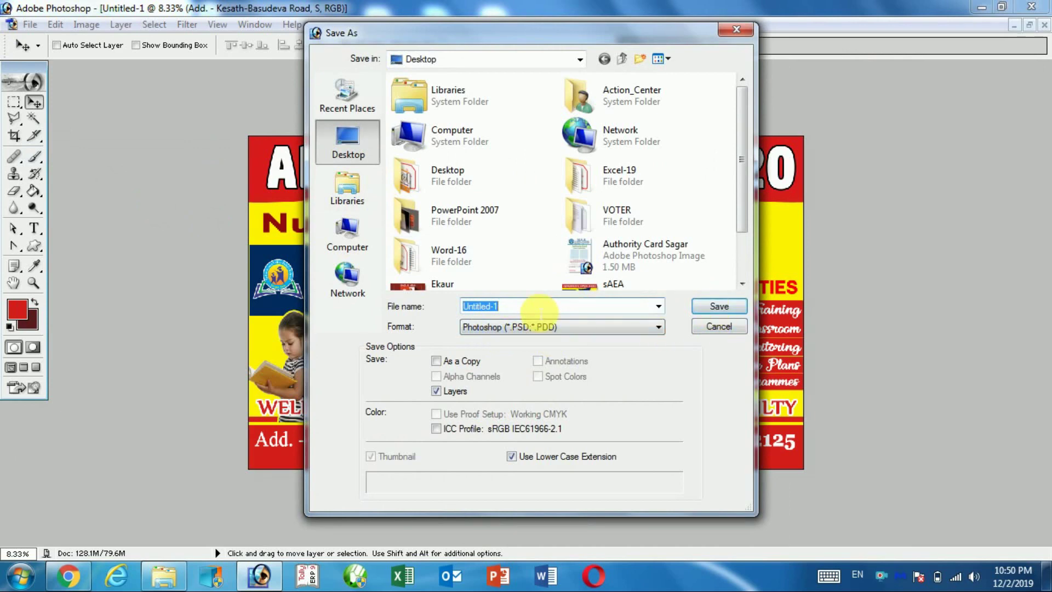
{"action": "type", "text": "sa"}
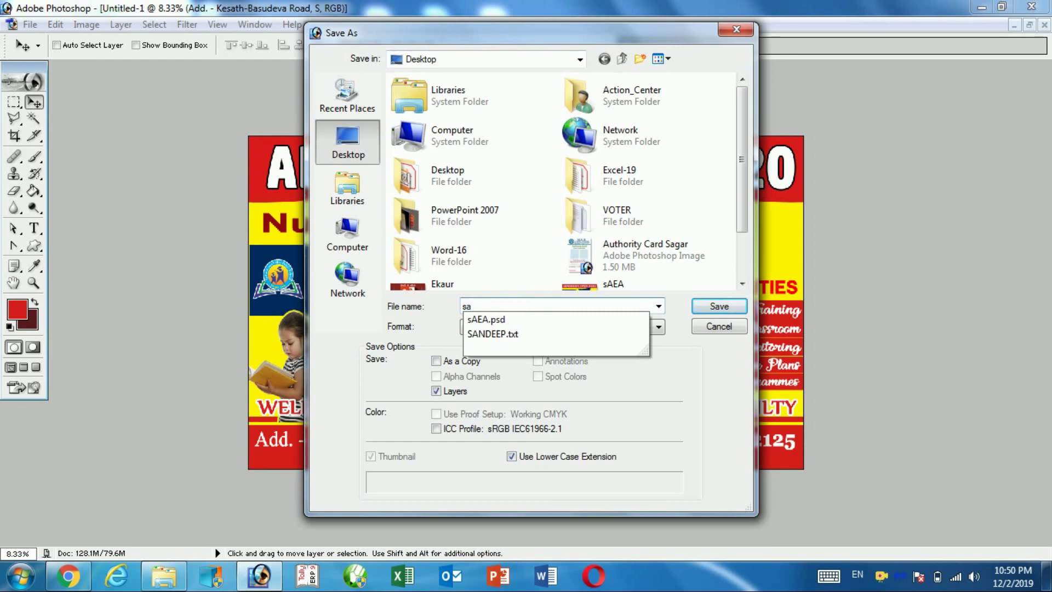
{"action": "type", "text": "rafat"}
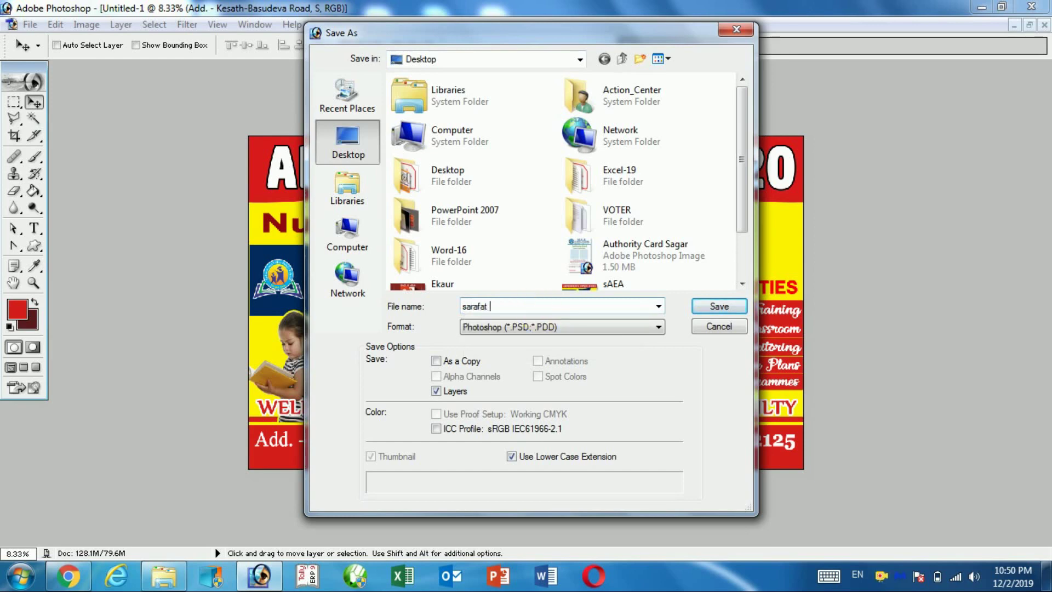
{"action": "type", "text": "al"}
{"action": "key", "text": "Return"}
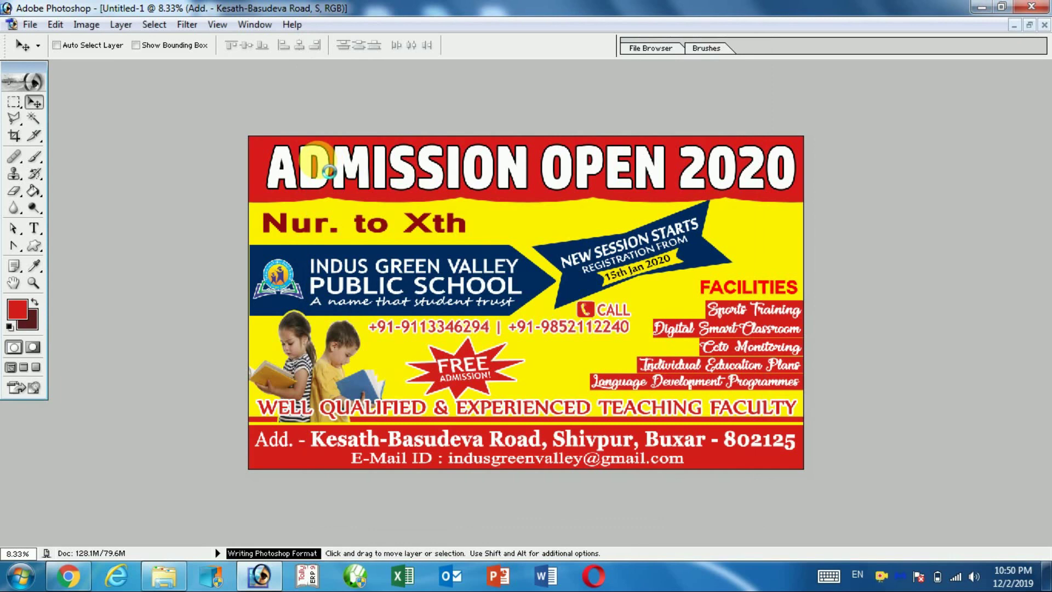
Save a layered TIFF copy 'sarafat final.tif', accepting the TIFF options and layers warning.
{"action": "left_click", "coordinate": [28, 25]}
{"action": "left_click", "coordinate": [70, 167]}
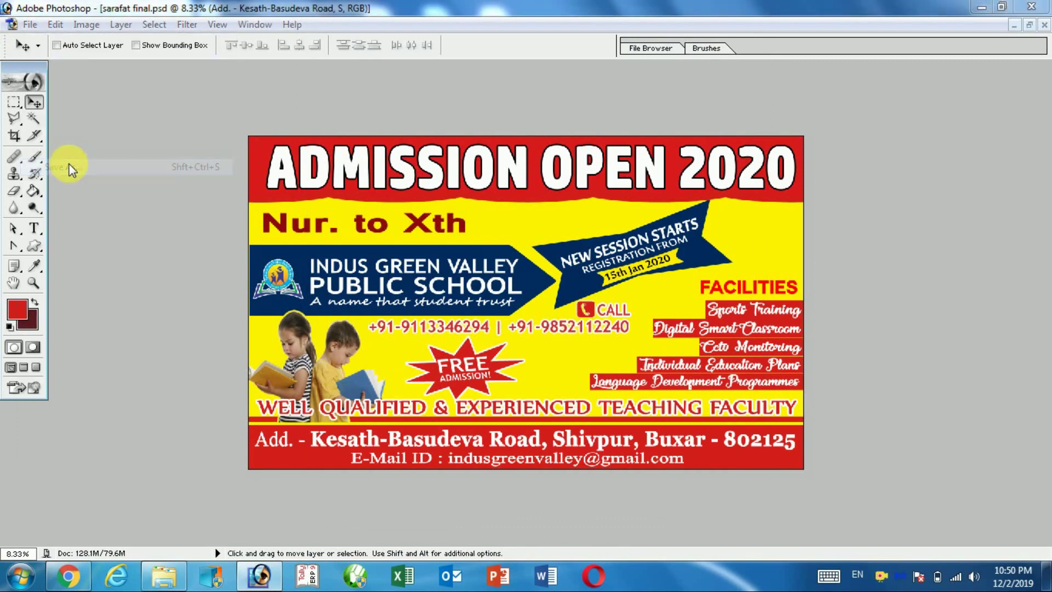
{"action": "left_click", "coordinate": [483, 327]}
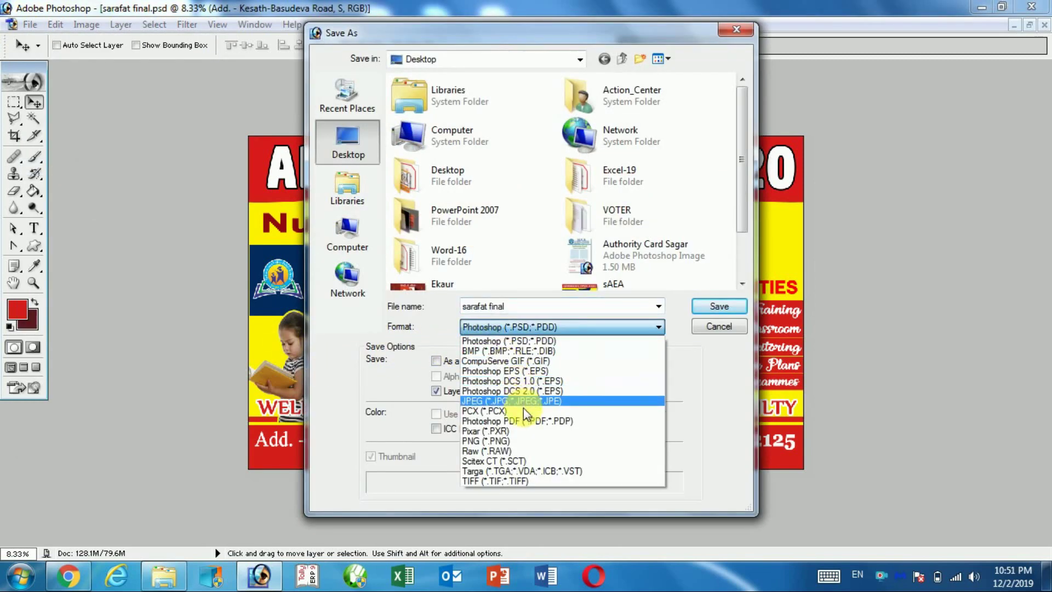
{"action": "left_click", "coordinate": [527, 481]}
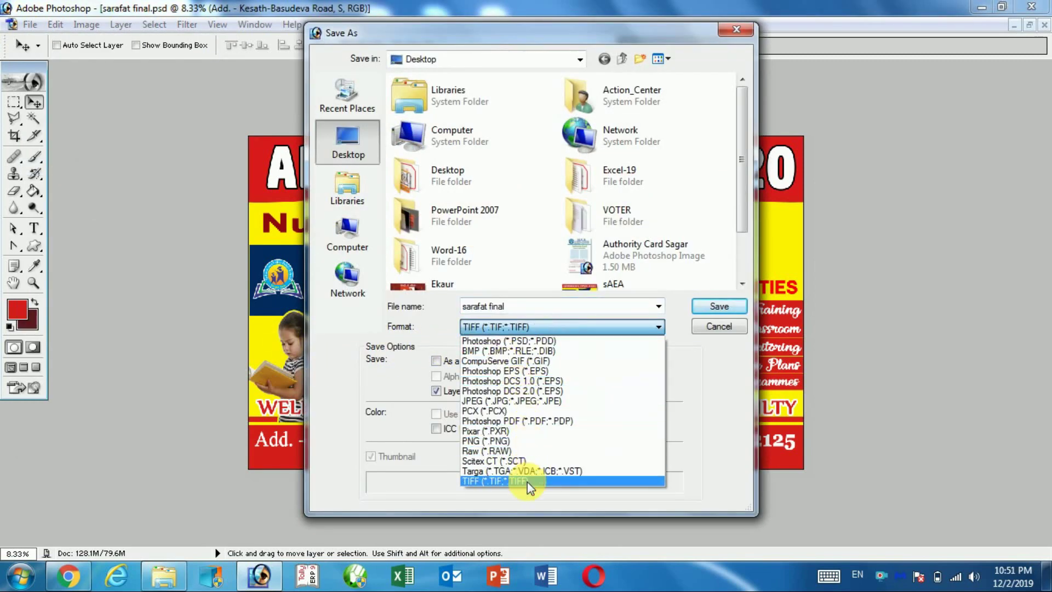
{"action": "left_click", "coordinate": [719, 307]}
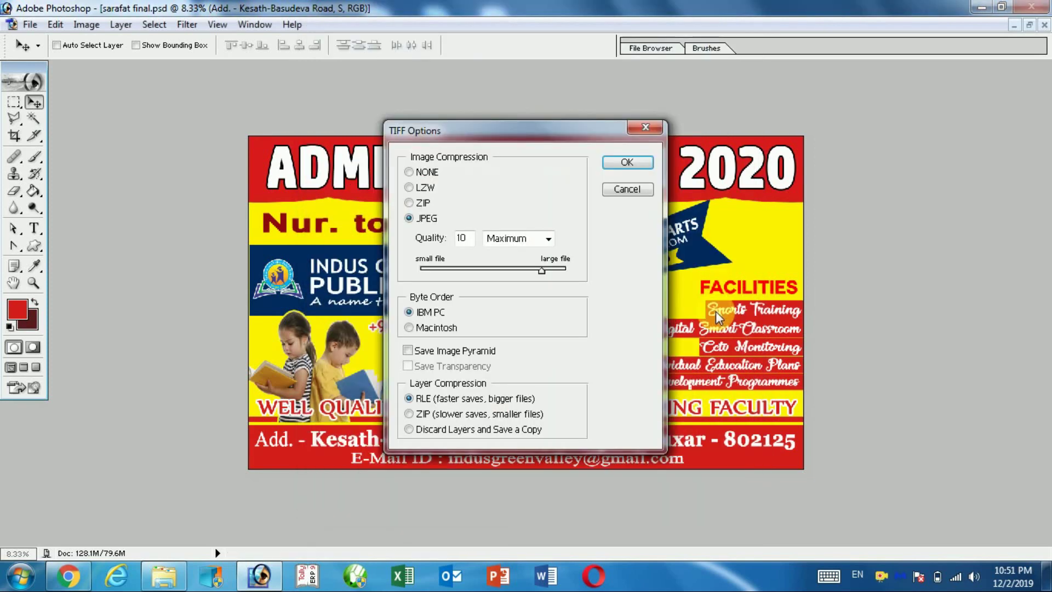
{"action": "left_click", "coordinate": [637, 164]}
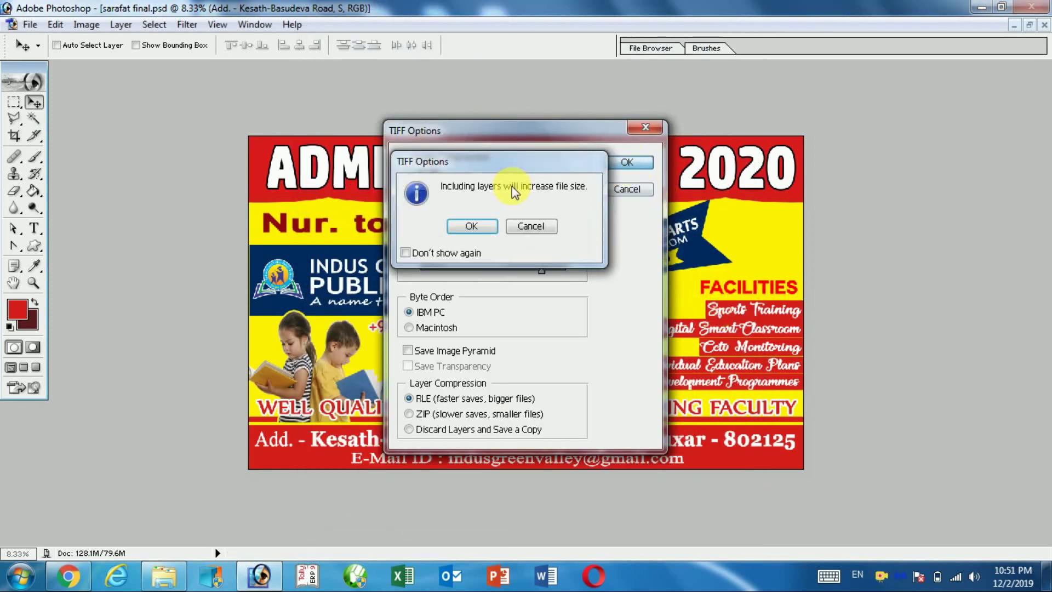
{"action": "left_click", "coordinate": [488, 225]}
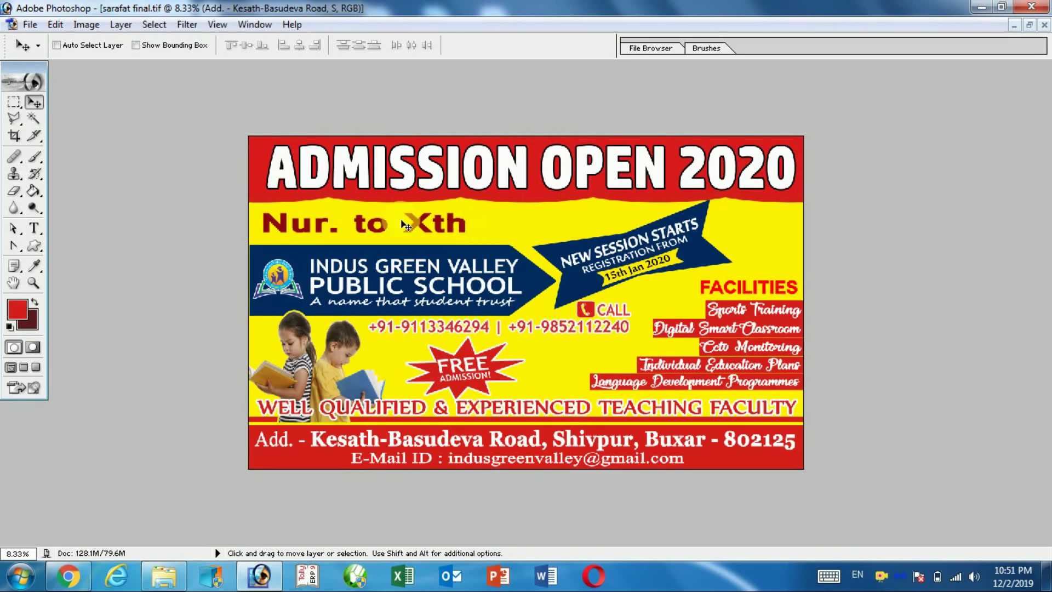
Save a JPEG copy of the banner, accepting the default JPEG quality options.
{"action": "left_click", "coordinate": [25, 28]}
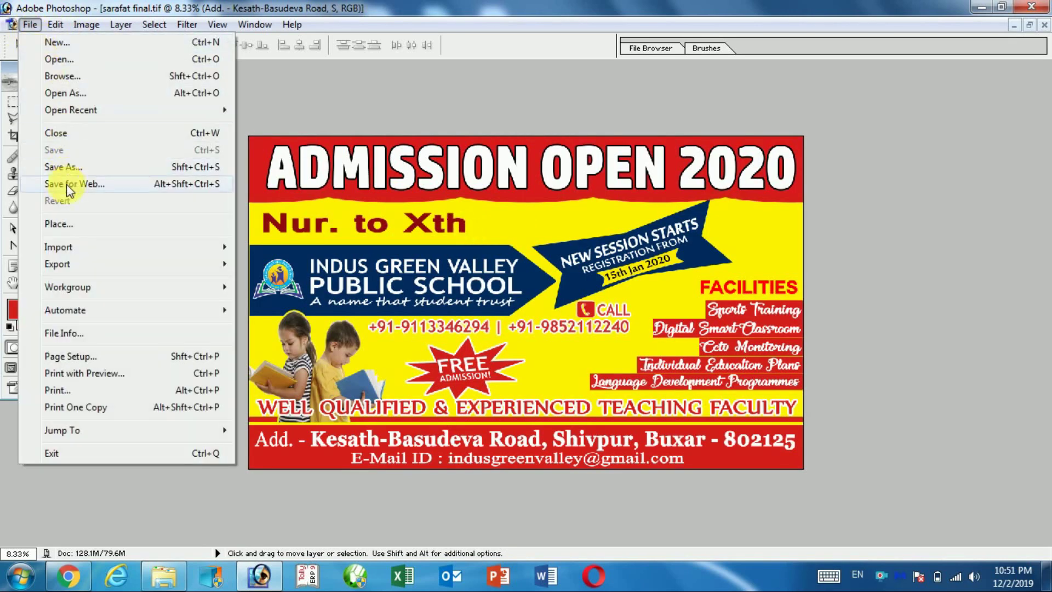
{"action": "left_click", "coordinate": [66, 168]}
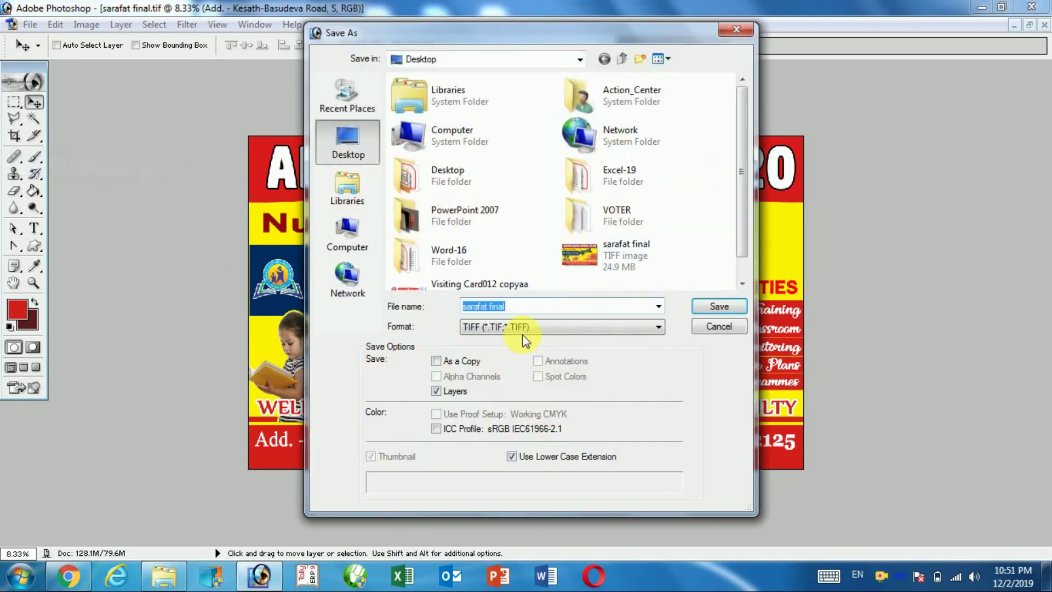
{"action": "left_click", "coordinate": [524, 338]}
{"action": "left_click", "coordinate": [541, 403]}
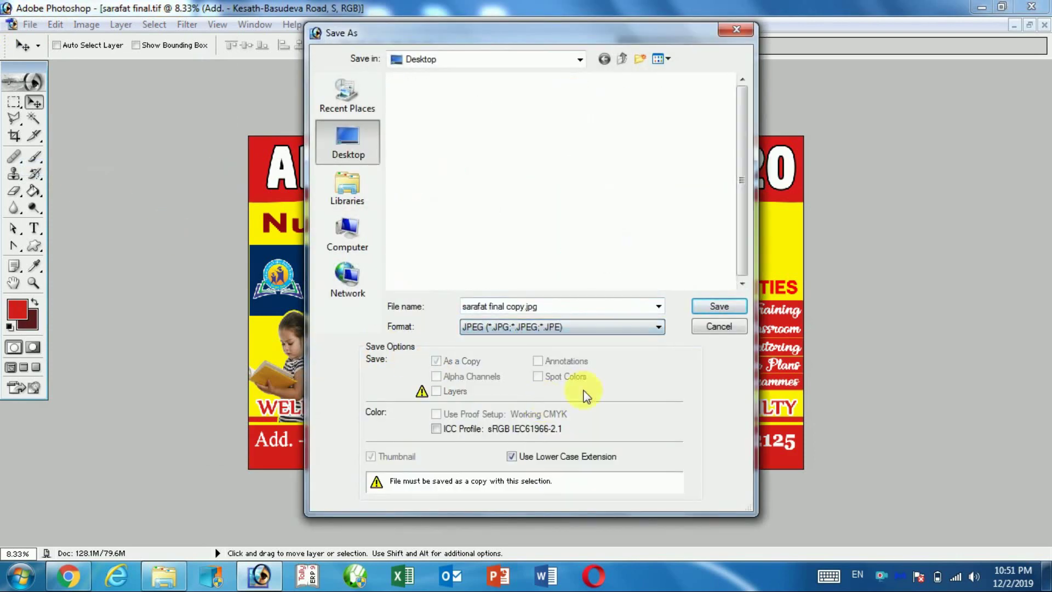
{"action": "left_click", "coordinate": [719, 307]}
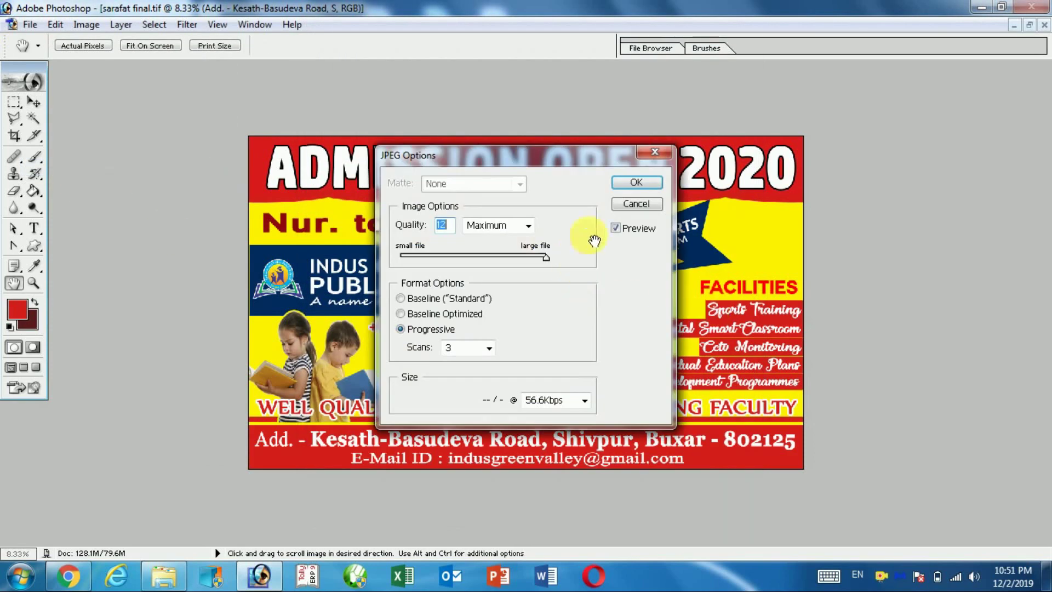
{"action": "left_click", "coordinate": [633, 181]}
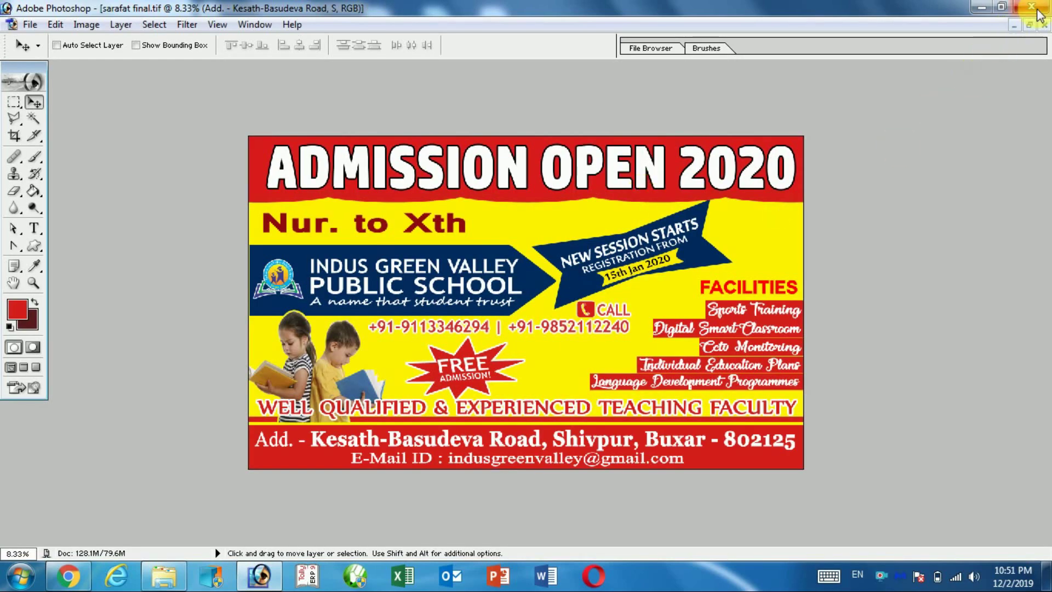
Close documents without saving, close Explorer and Chrome, then open the desktop JPEG copy.
{"action": "left_click", "coordinate": [1044, 25]}
{"action": "left_click", "coordinate": [1045, 25]}
{"action": "left_click", "coordinate": [528, 225]}
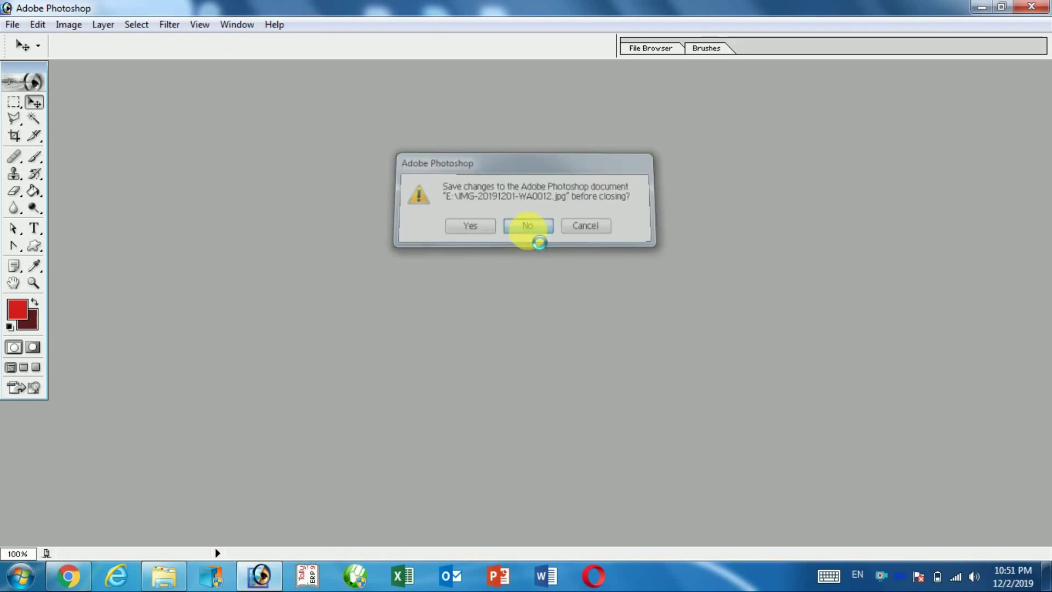
{"action": "left_click", "coordinate": [527, 226]}
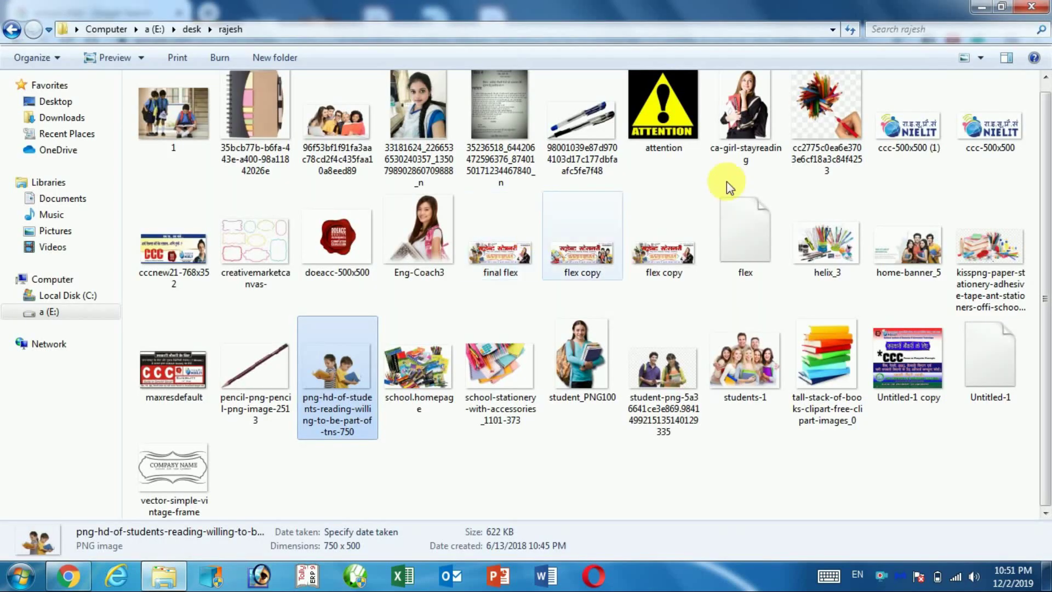
{"action": "left_click", "coordinate": [1033, 6]}
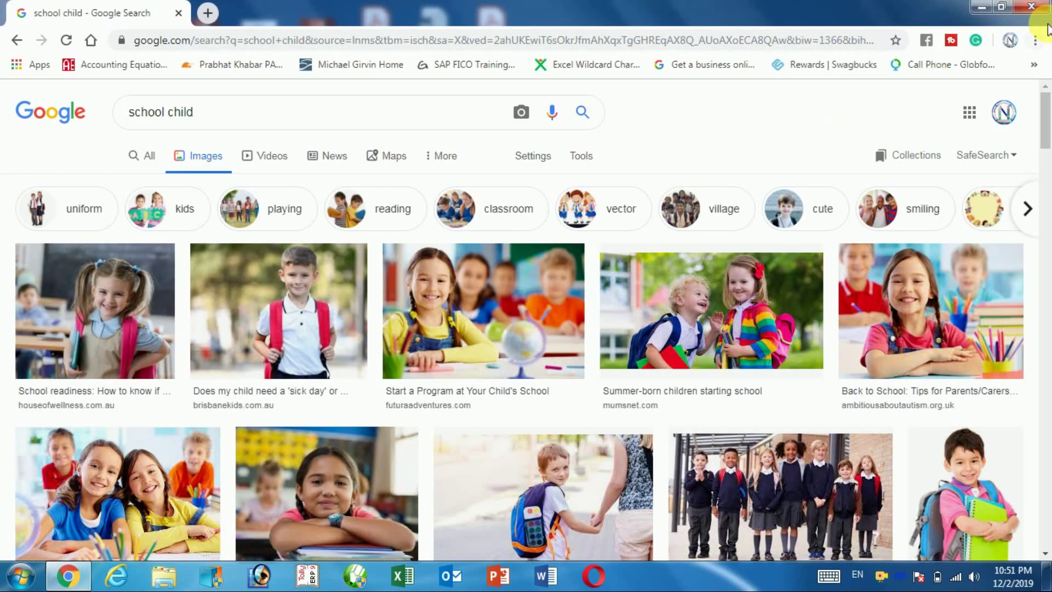
{"action": "left_click", "coordinate": [1038, 10]}
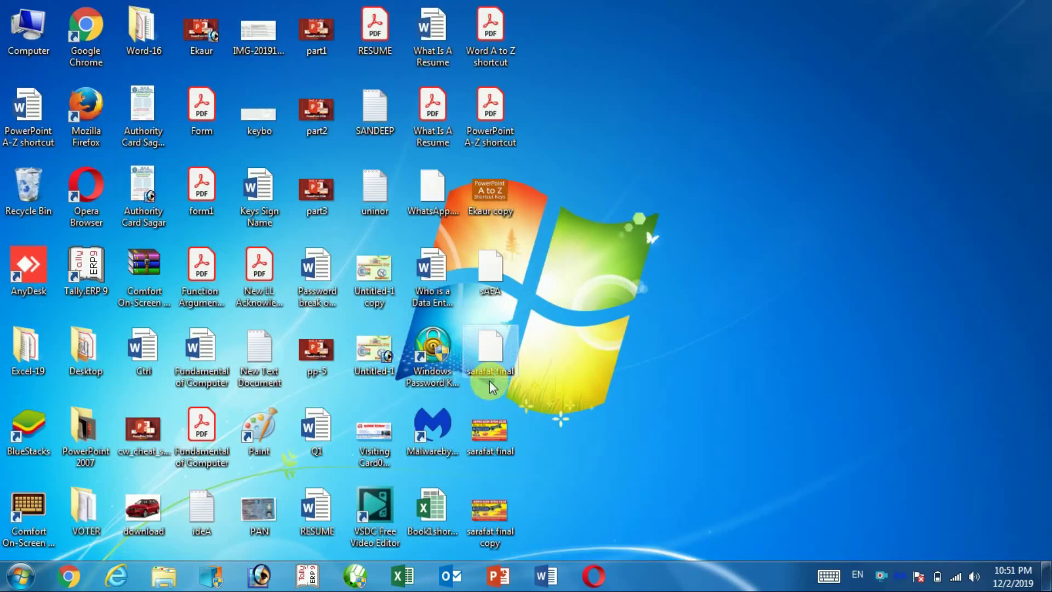
{"action": "double_click", "coordinate": [508, 513]}
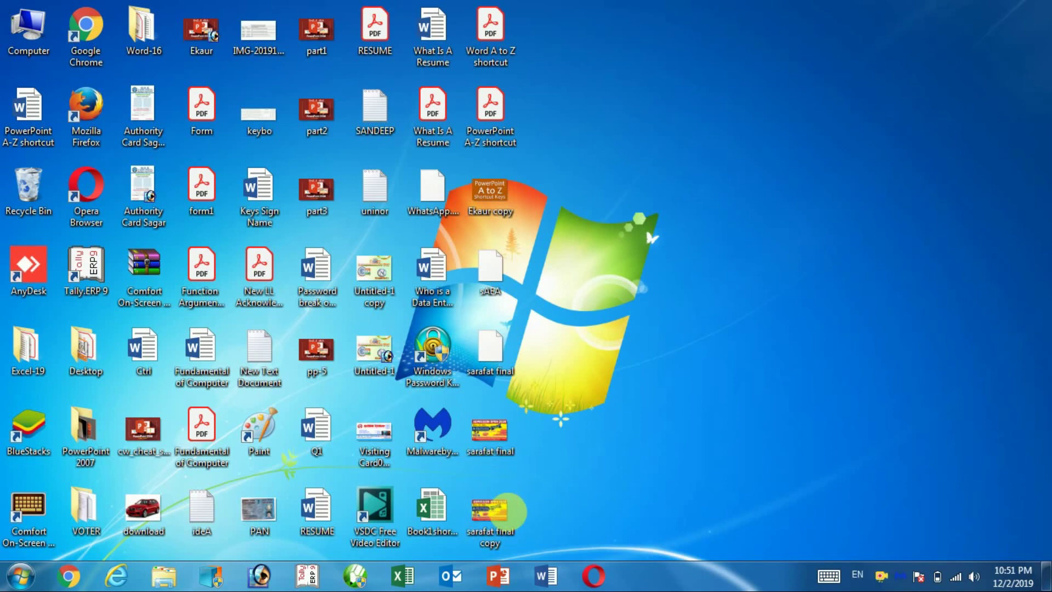